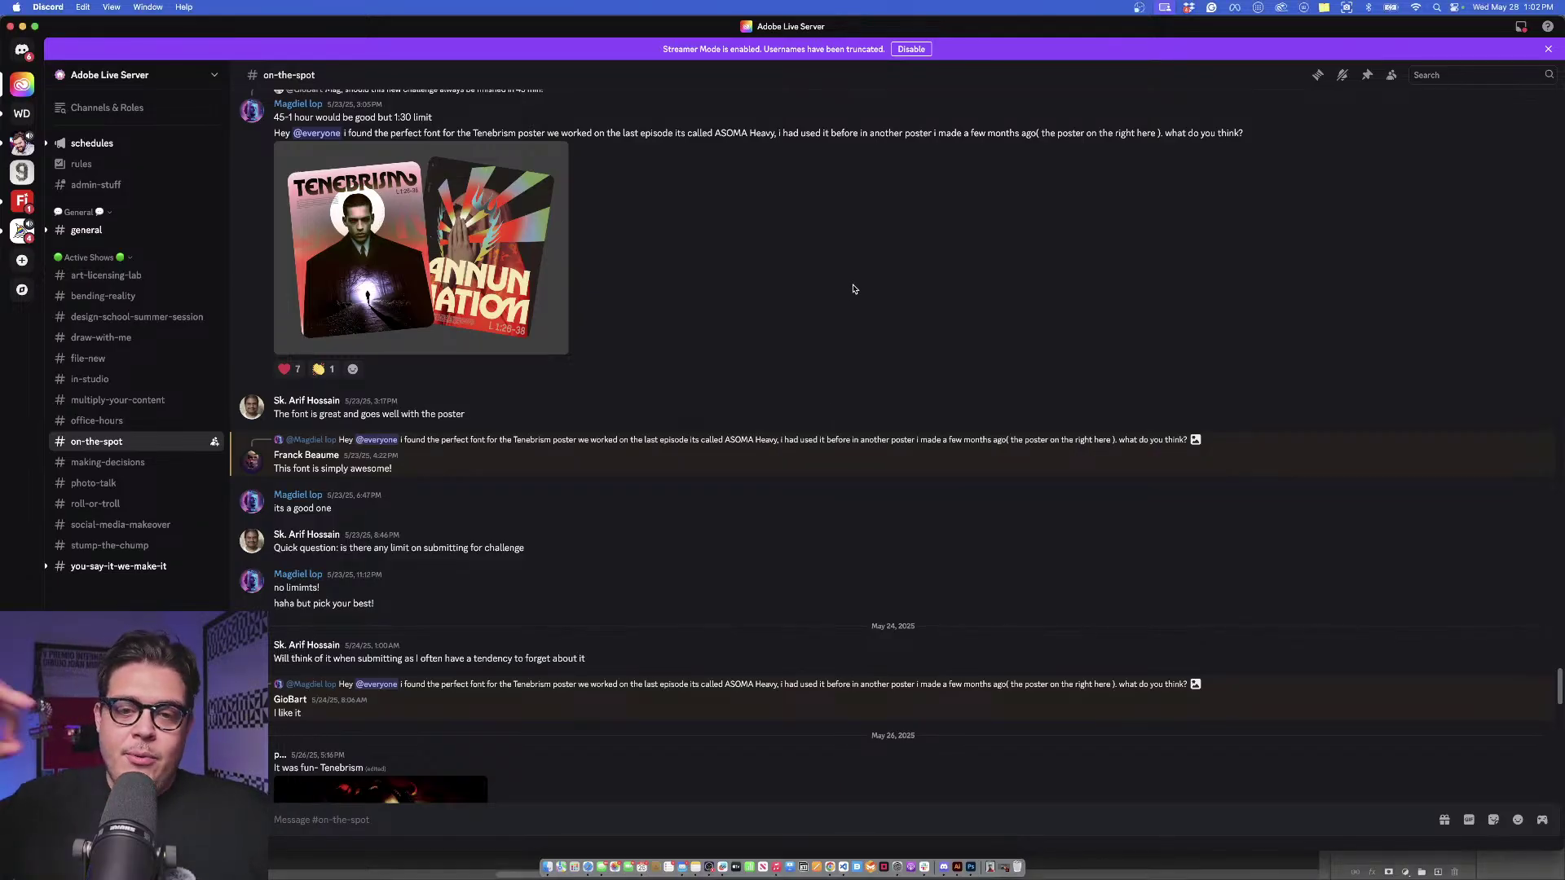
Enlarge the image pairing the Tenebrism poster with the praying-hands poster, inspect both up close, and close it.
{"action": "scroll", "coordinate": [665, 380], "scroll_direction": "down", "scroll_amount": 1}
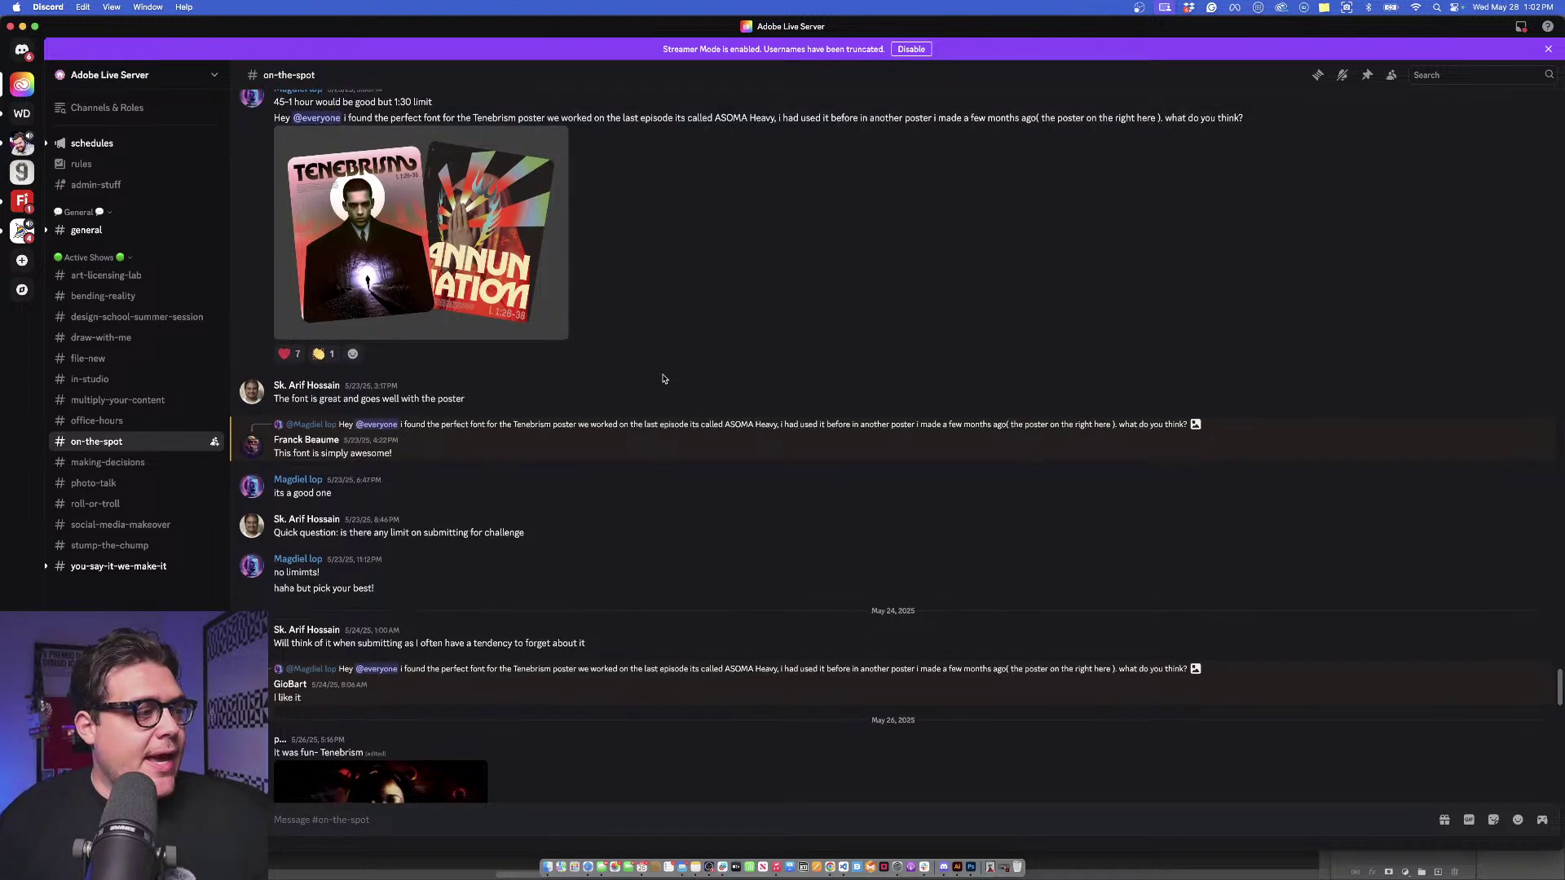
{"action": "scroll", "coordinate": [664, 380], "scroll_direction": "up", "scroll_amount": 3}
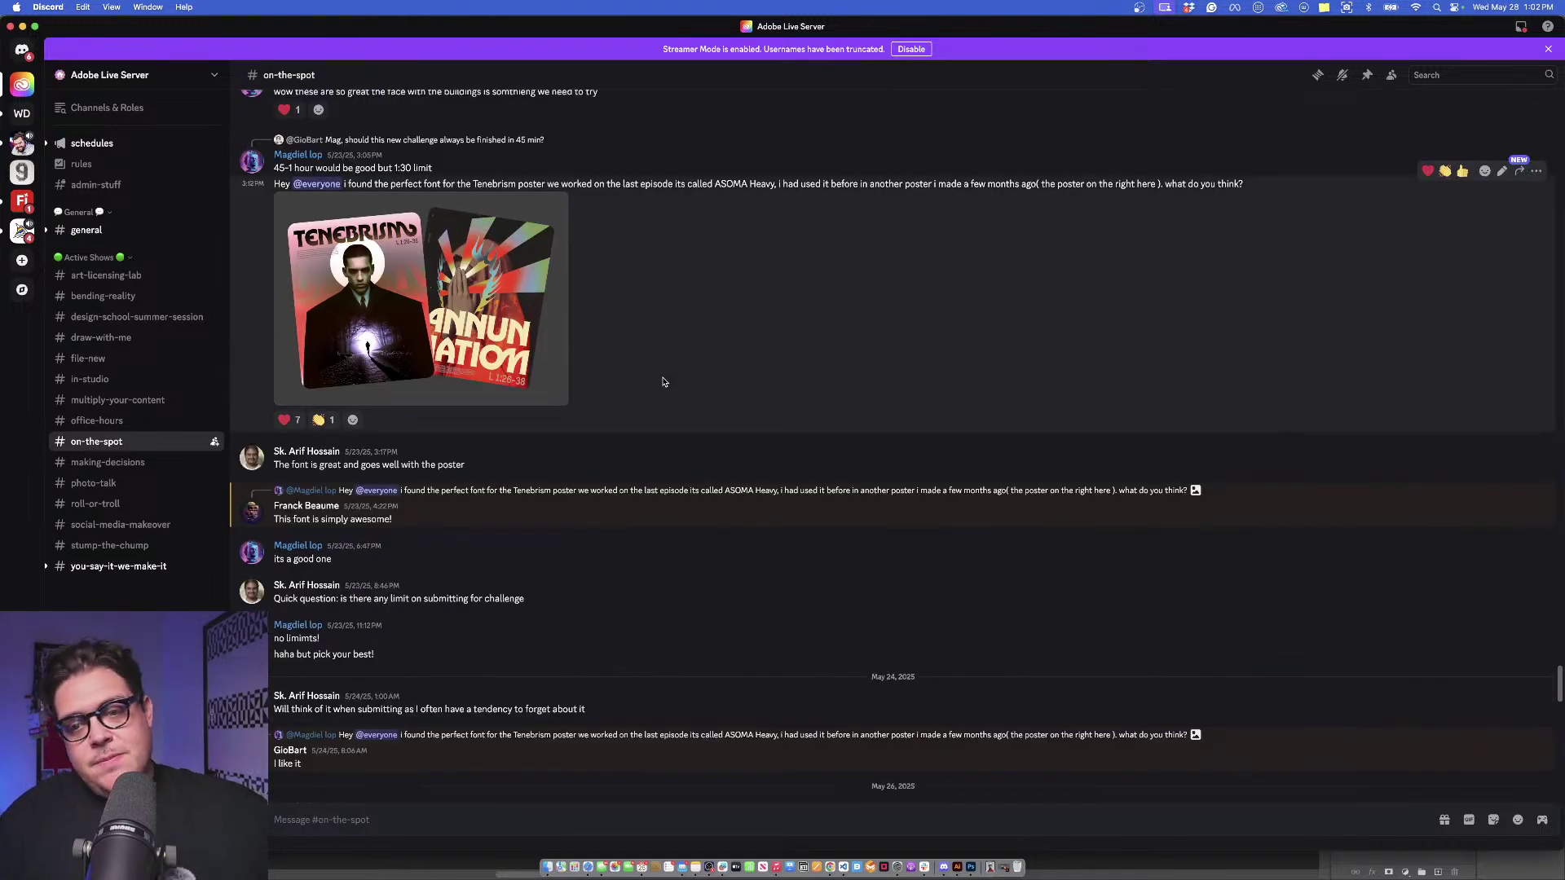
{"action": "left_click", "coordinate": [504, 342]}
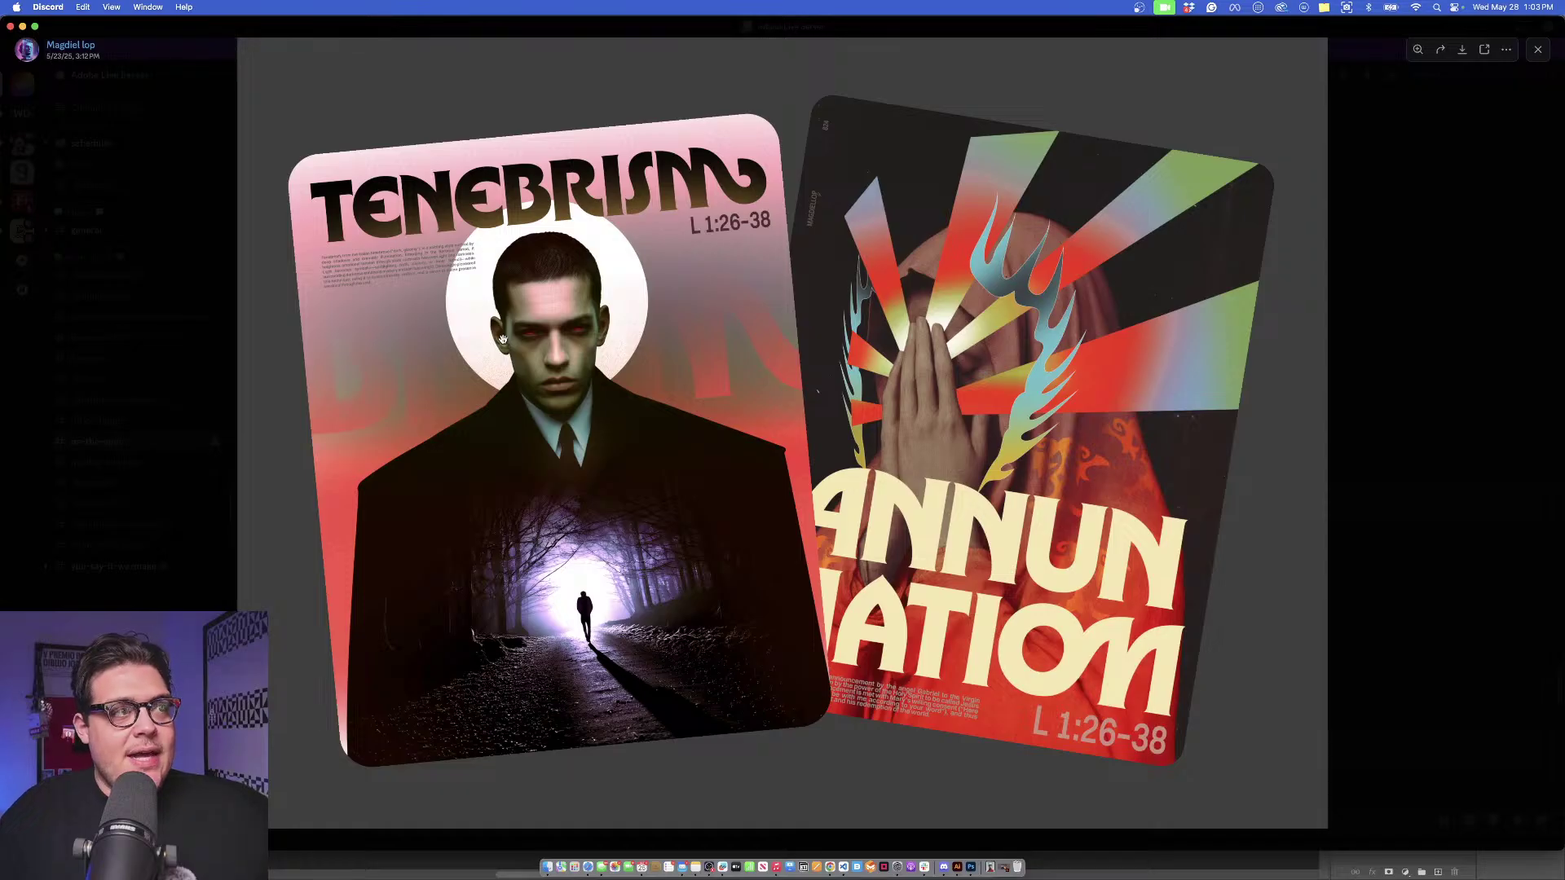
{"action": "left_click", "coordinate": [502, 338]}
{"action": "left_click_drag", "start_coordinate": [503, 338], "coordinate": [586, 465]}
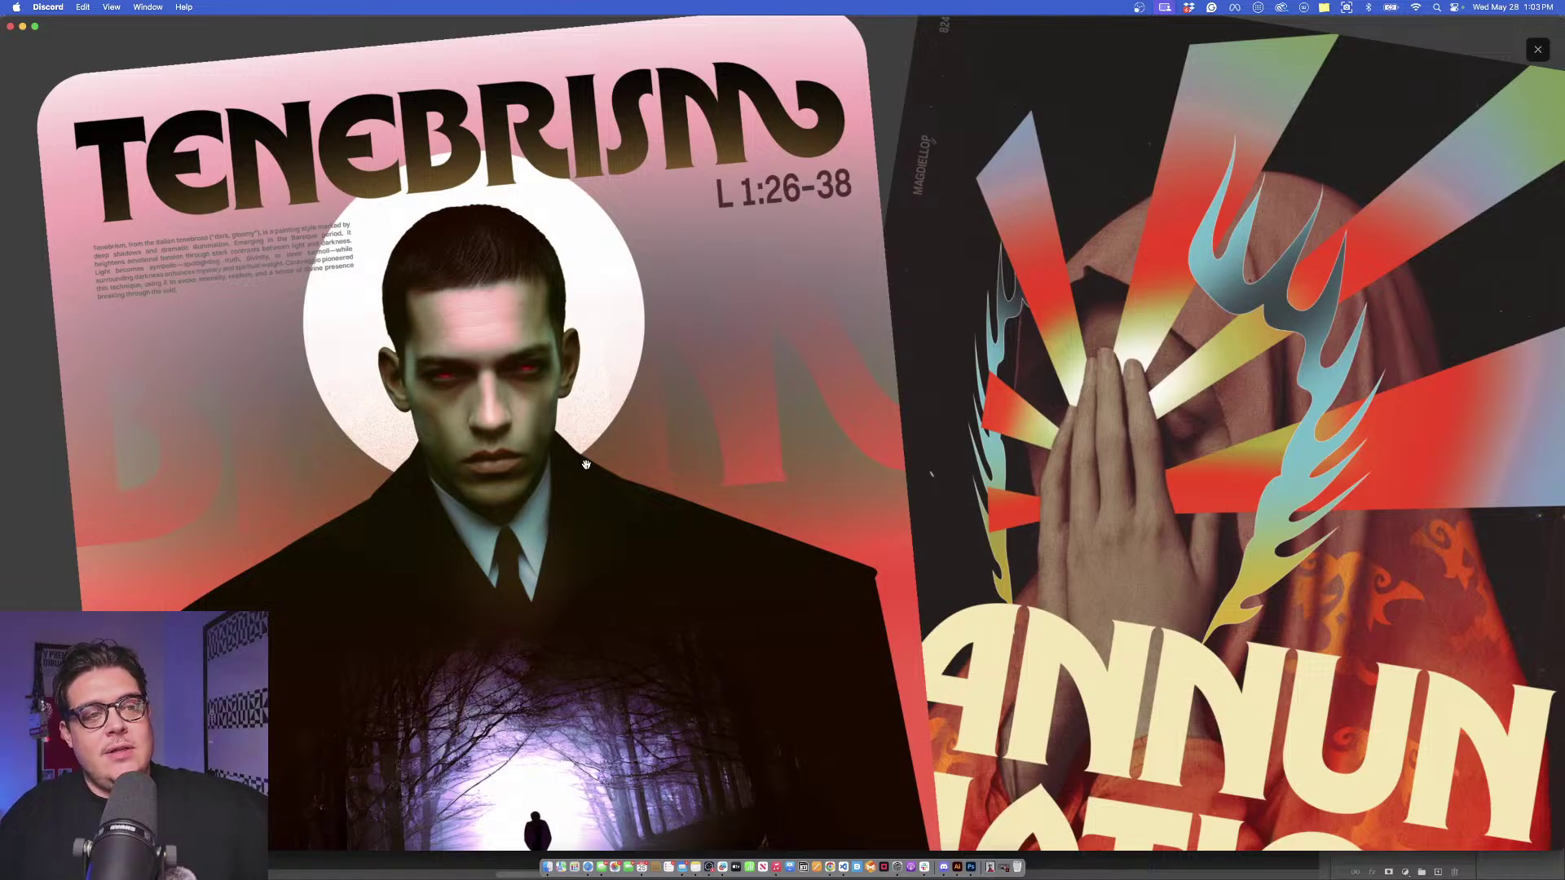
{"action": "left_click_drag", "start_coordinate": [1013, 539], "coordinate": [786, 504]}
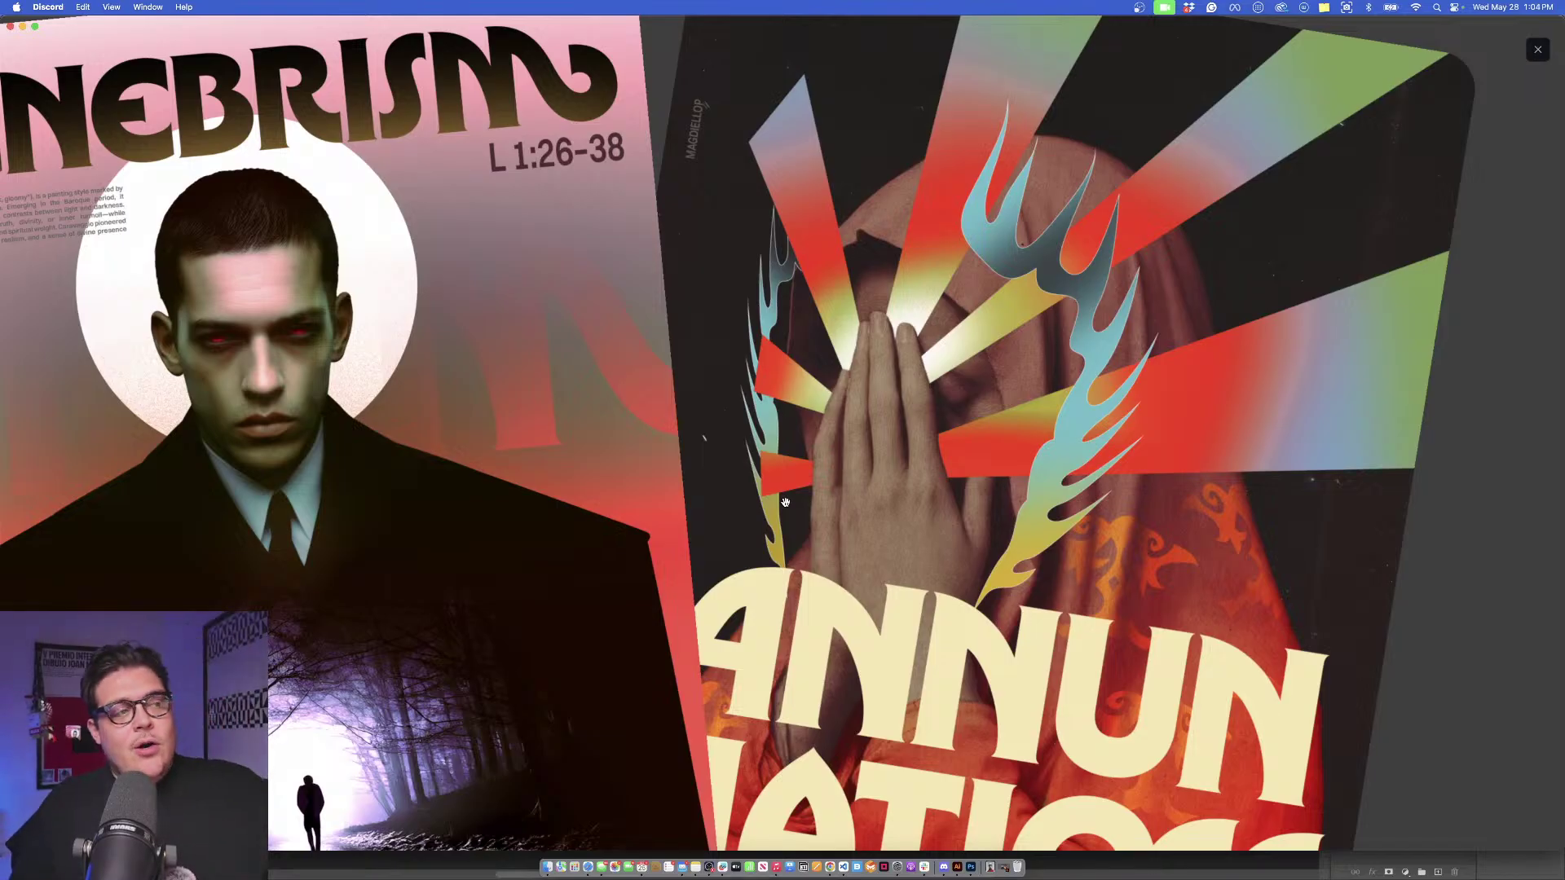
{"action": "left_click_drag", "start_coordinate": [785, 503], "coordinate": [969, 562]}
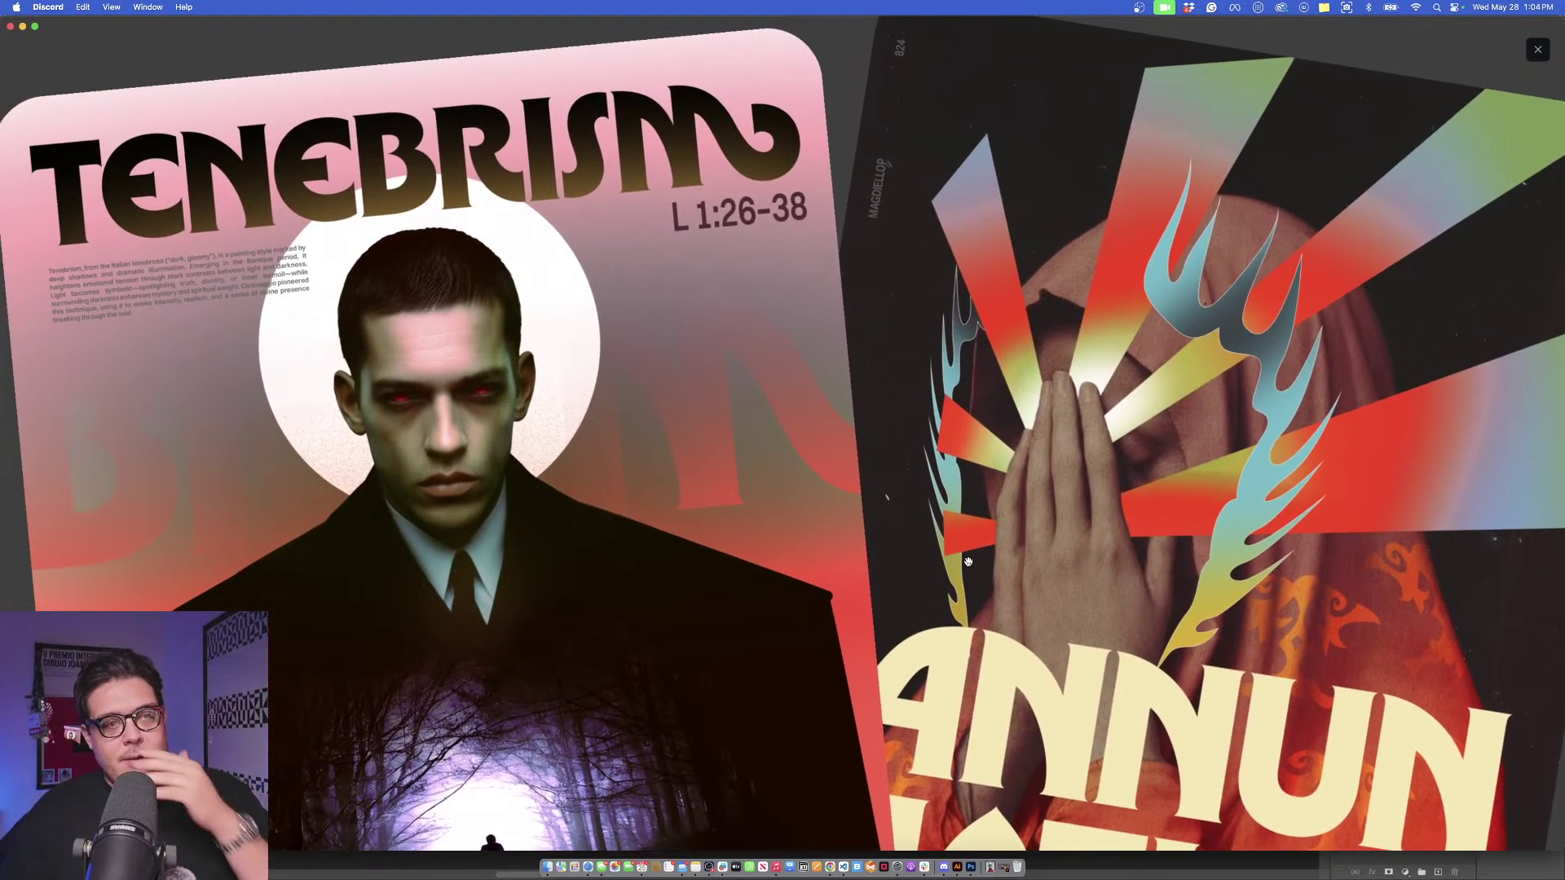
{"action": "scroll", "coordinate": [1057, 478], "scroll_direction": "down", "scroll_amount": 3}
{"action": "scroll", "coordinate": [1056, 477], "scroll_direction": "right", "scroll_amount": 3}
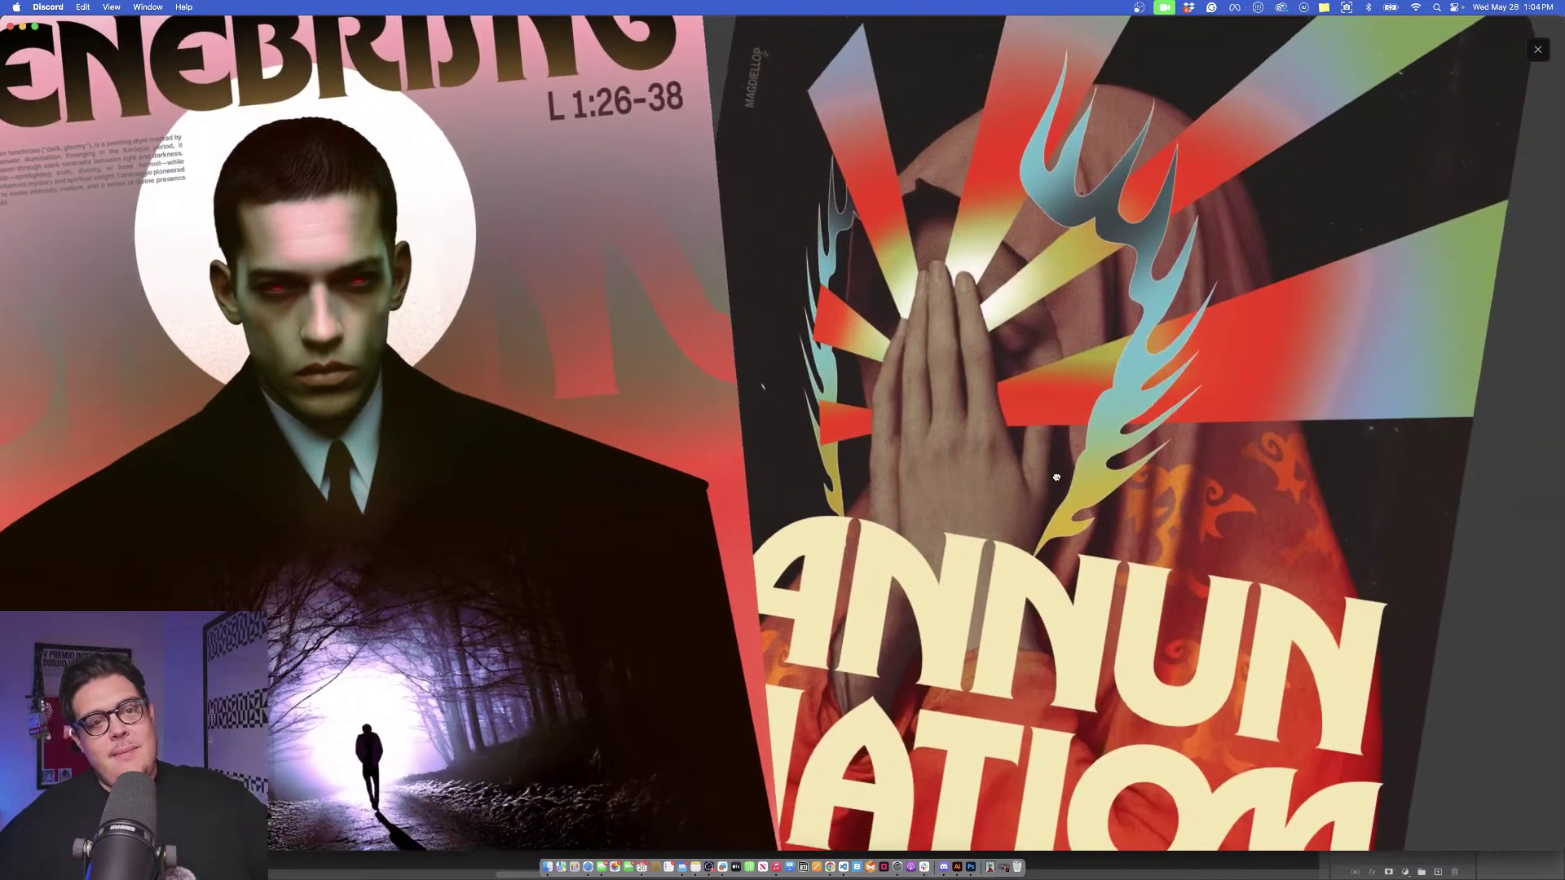
{"action": "left_click", "coordinate": [1060, 471]}
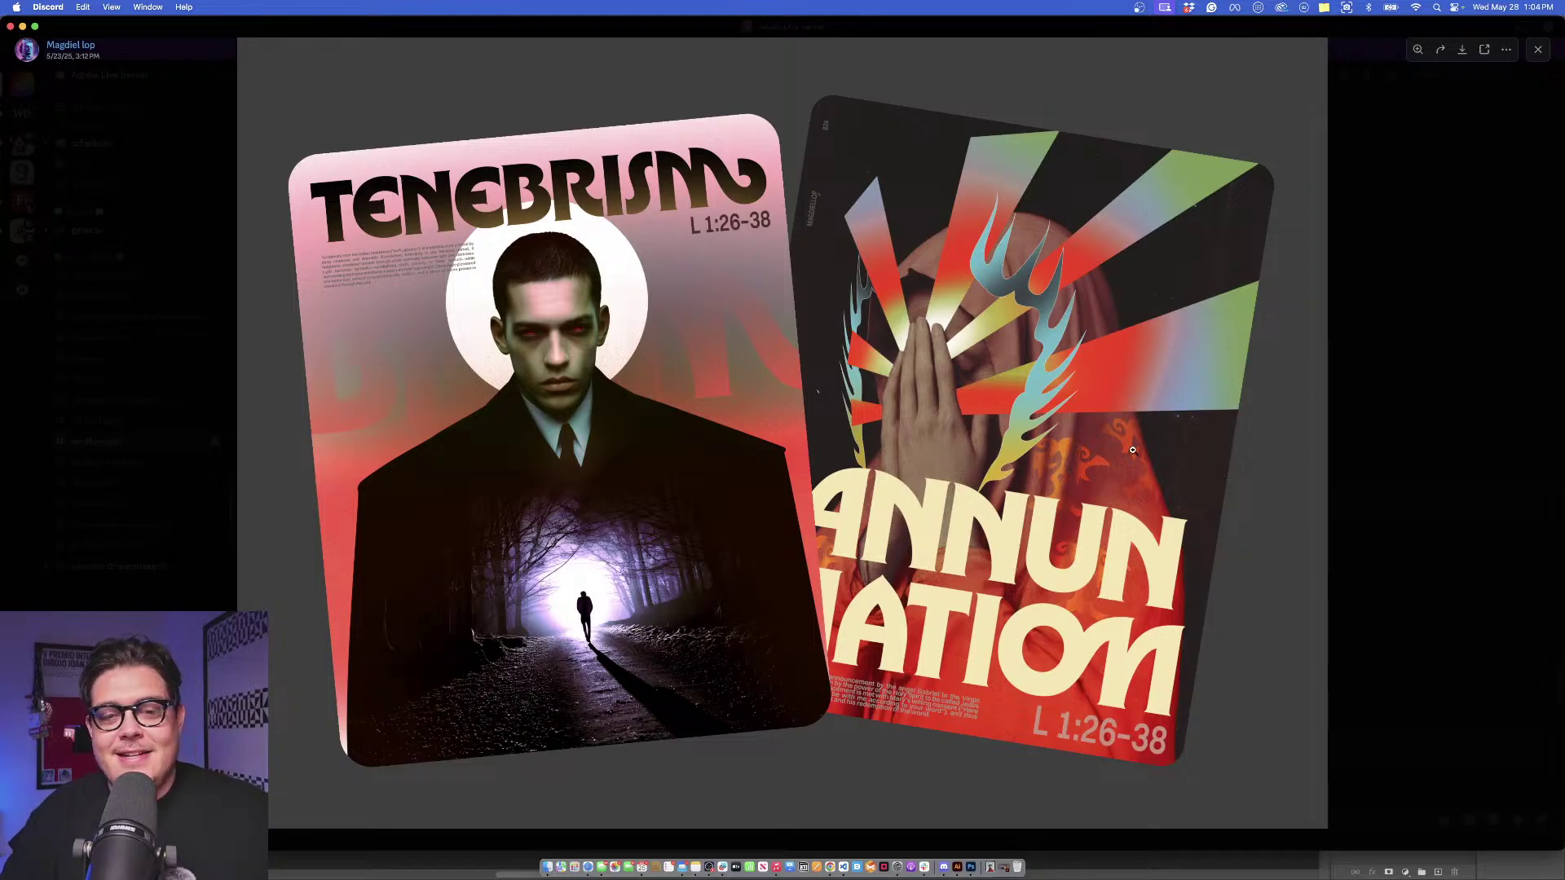
{"action": "left_click", "coordinate": [1385, 376]}
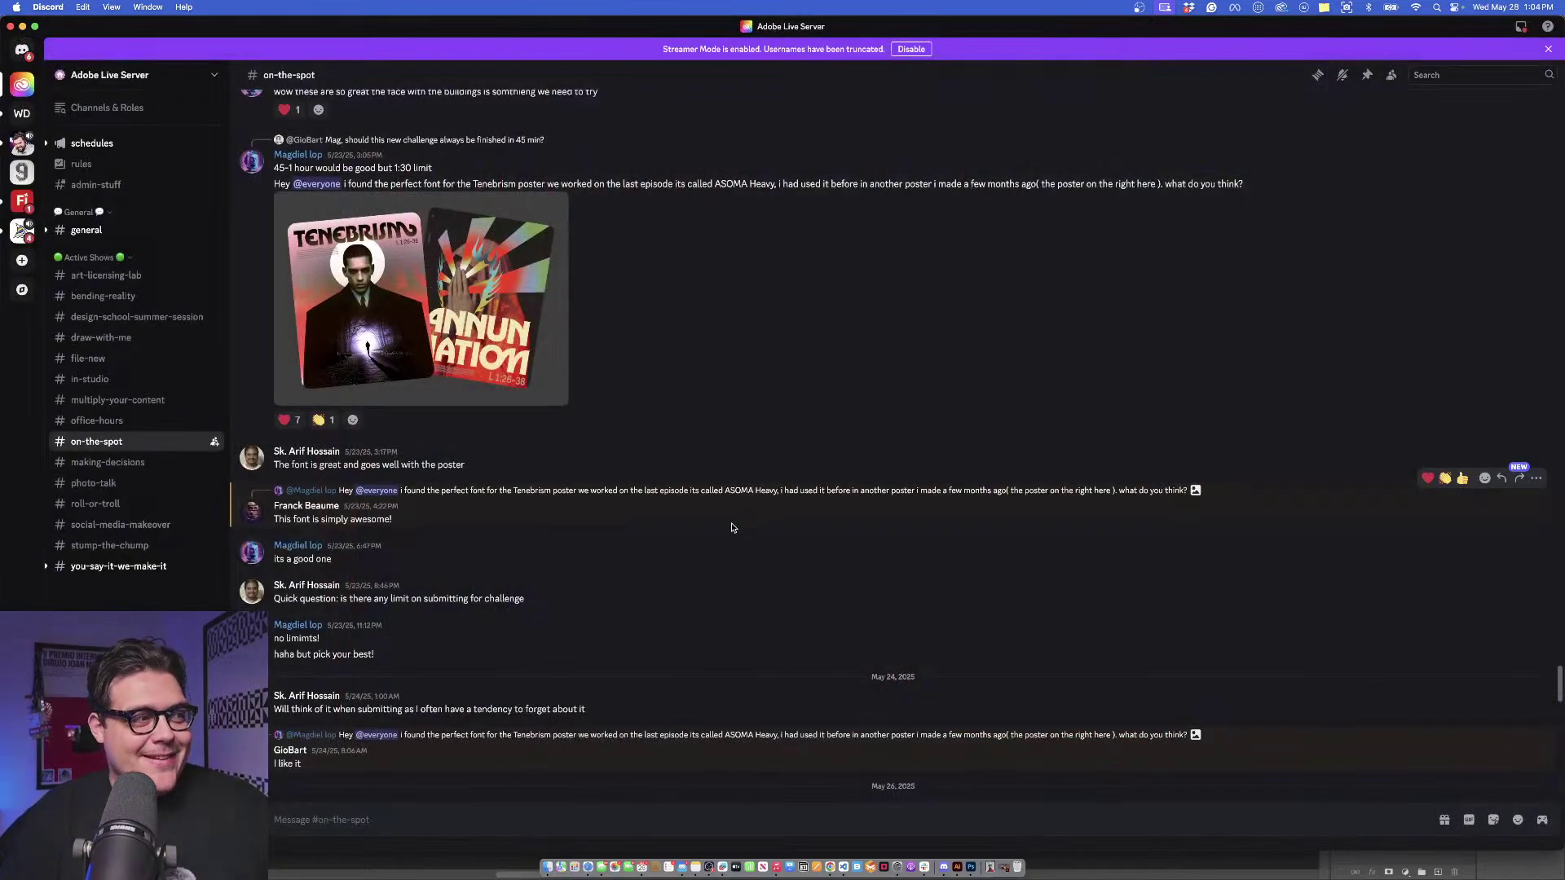
Highlight the font name ASOMA Heavy in the message and review its lettering in the enlarged two-poster image.
{"action": "scroll", "coordinate": [731, 526], "scroll_direction": "down", "scroll_amount": 1}
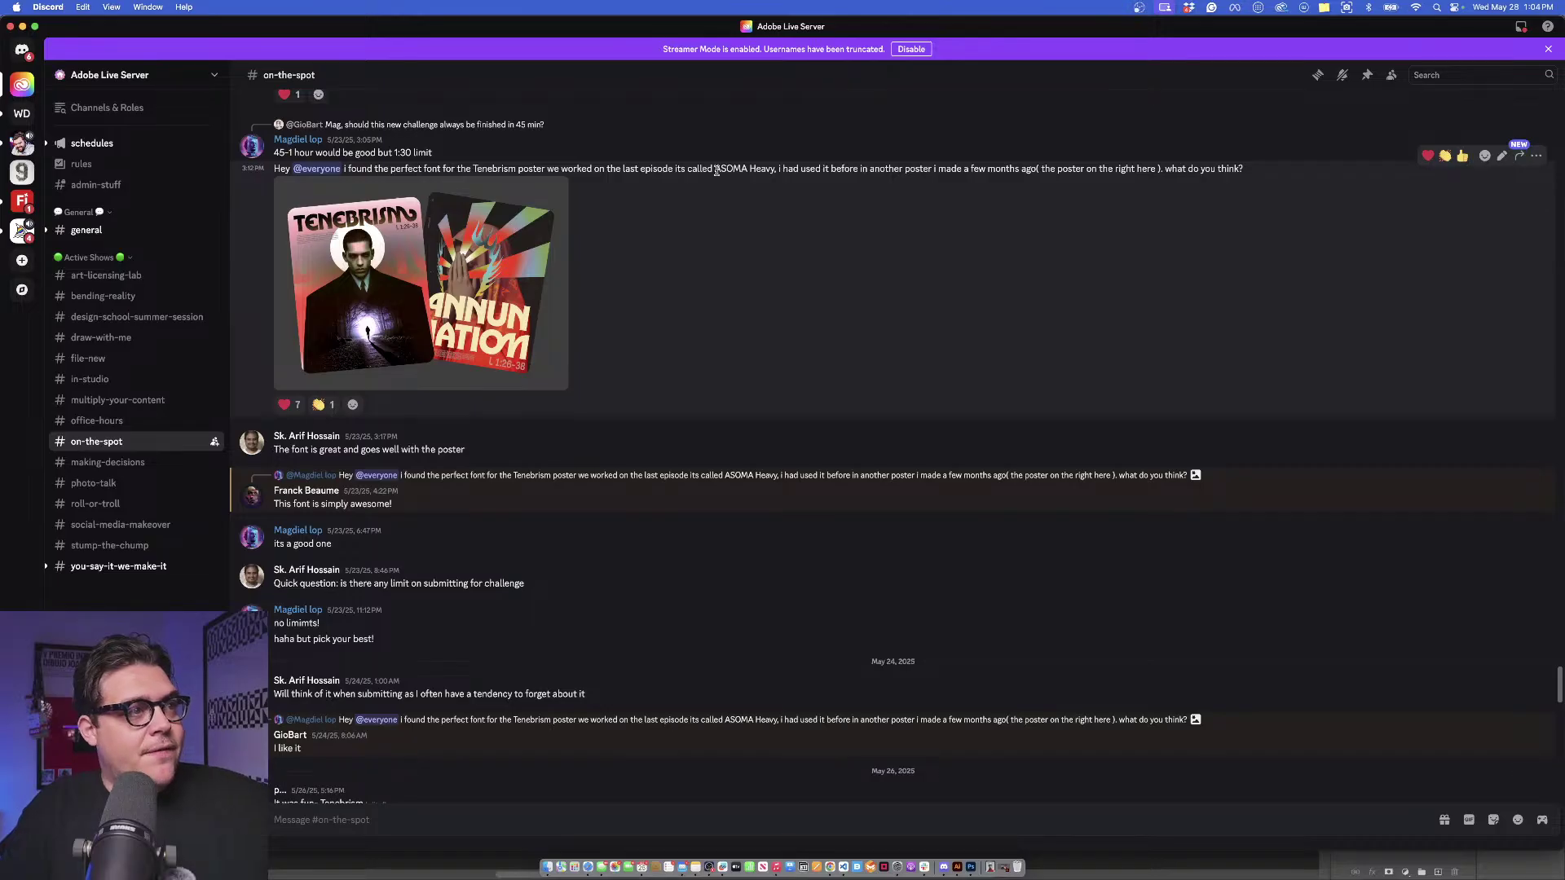
{"action": "left_click_drag", "start_coordinate": [715, 169], "coordinate": [773, 169]}
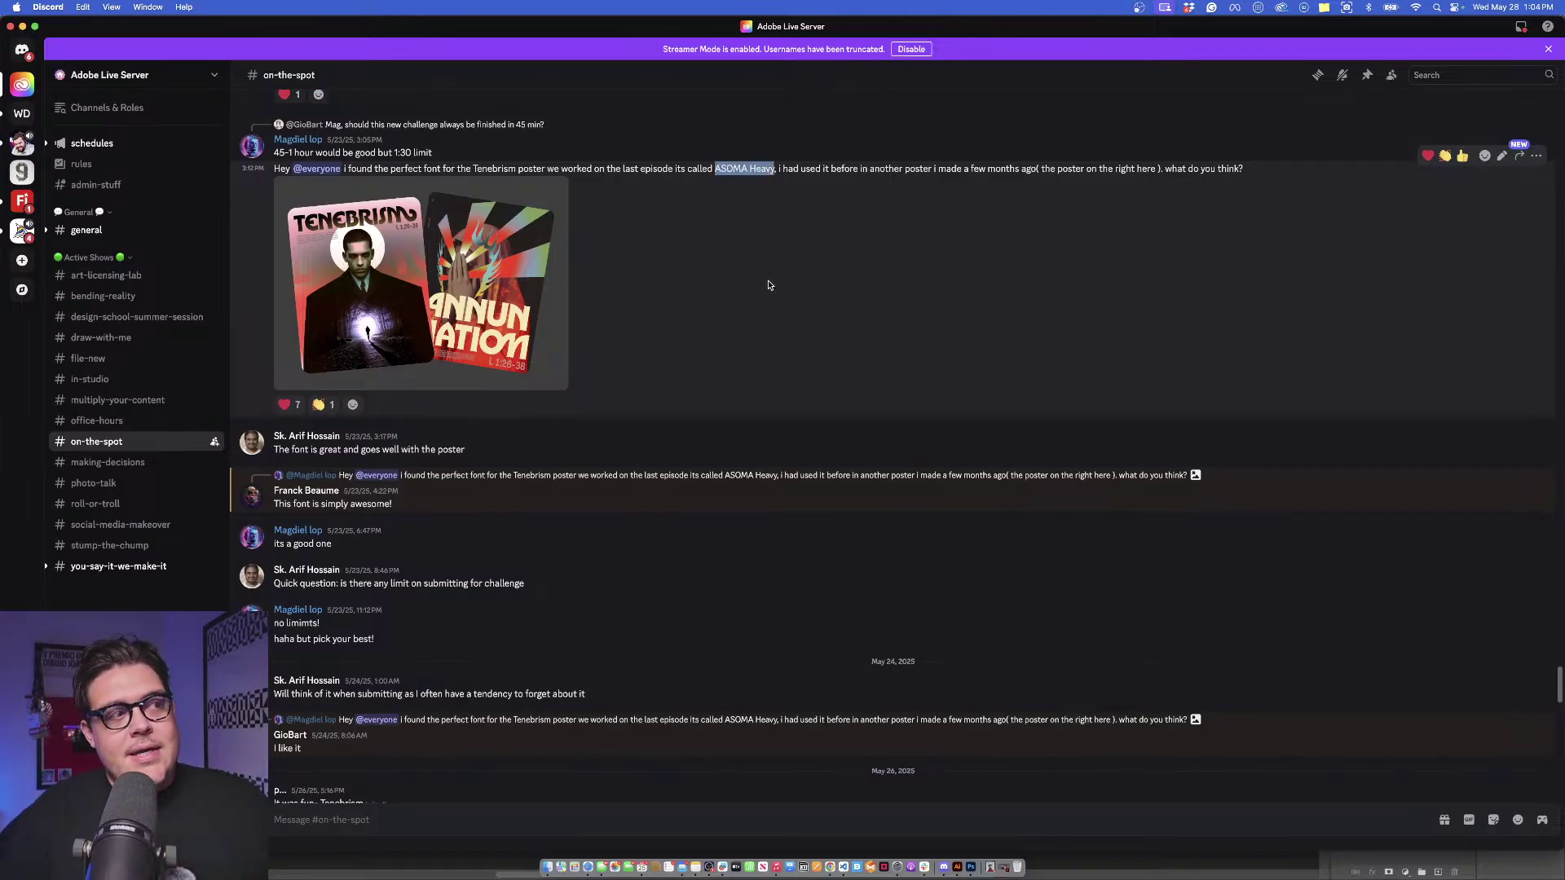
{"action": "left_click", "coordinate": [475, 304]}
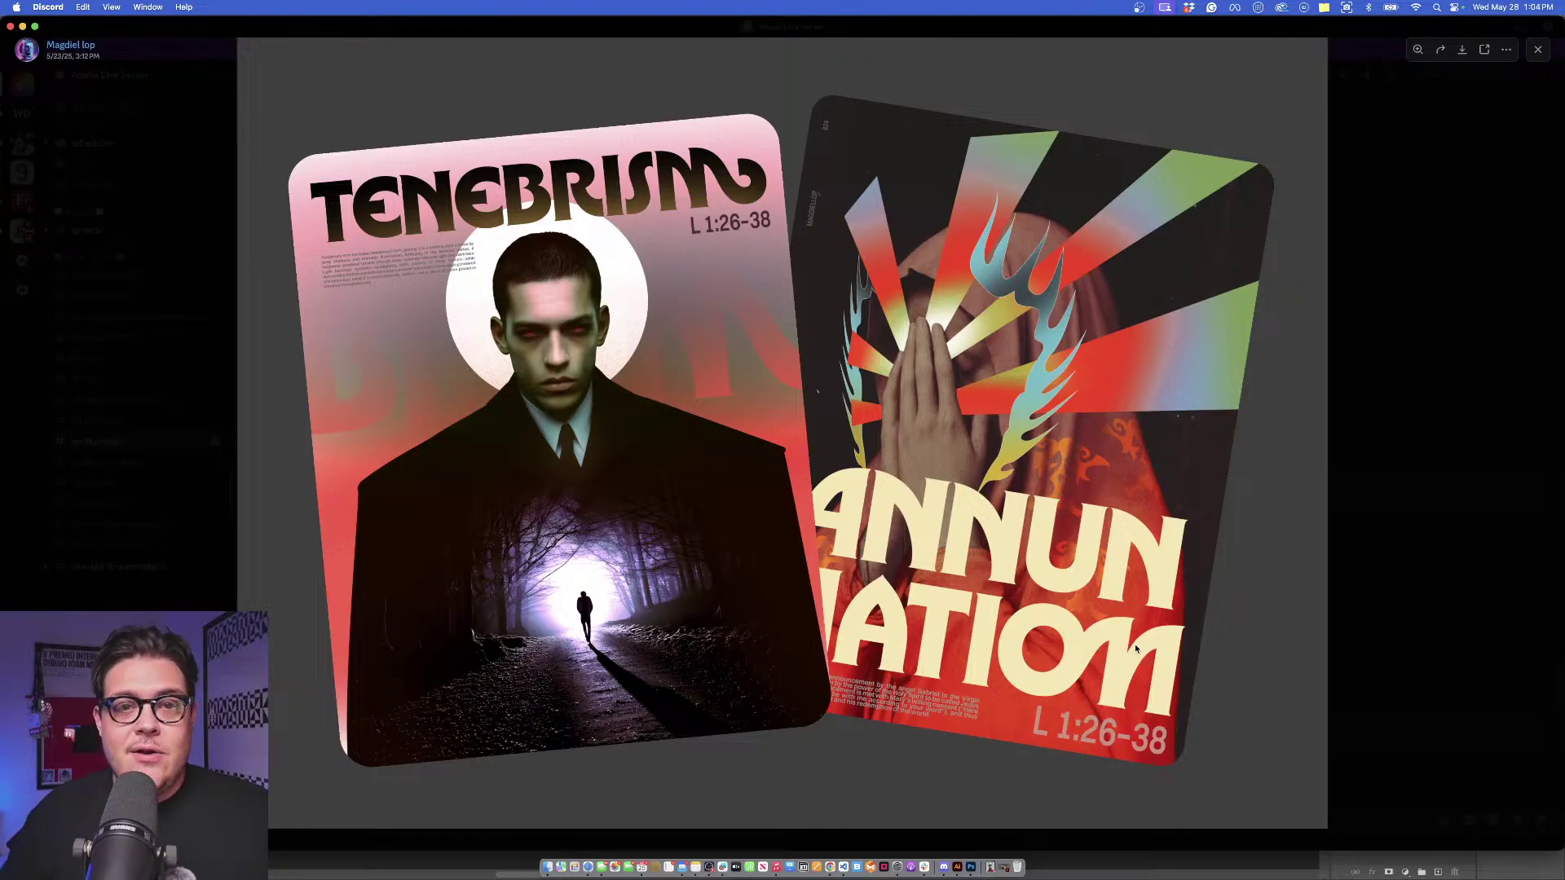
{"action": "left_click", "coordinate": [1370, 415]}
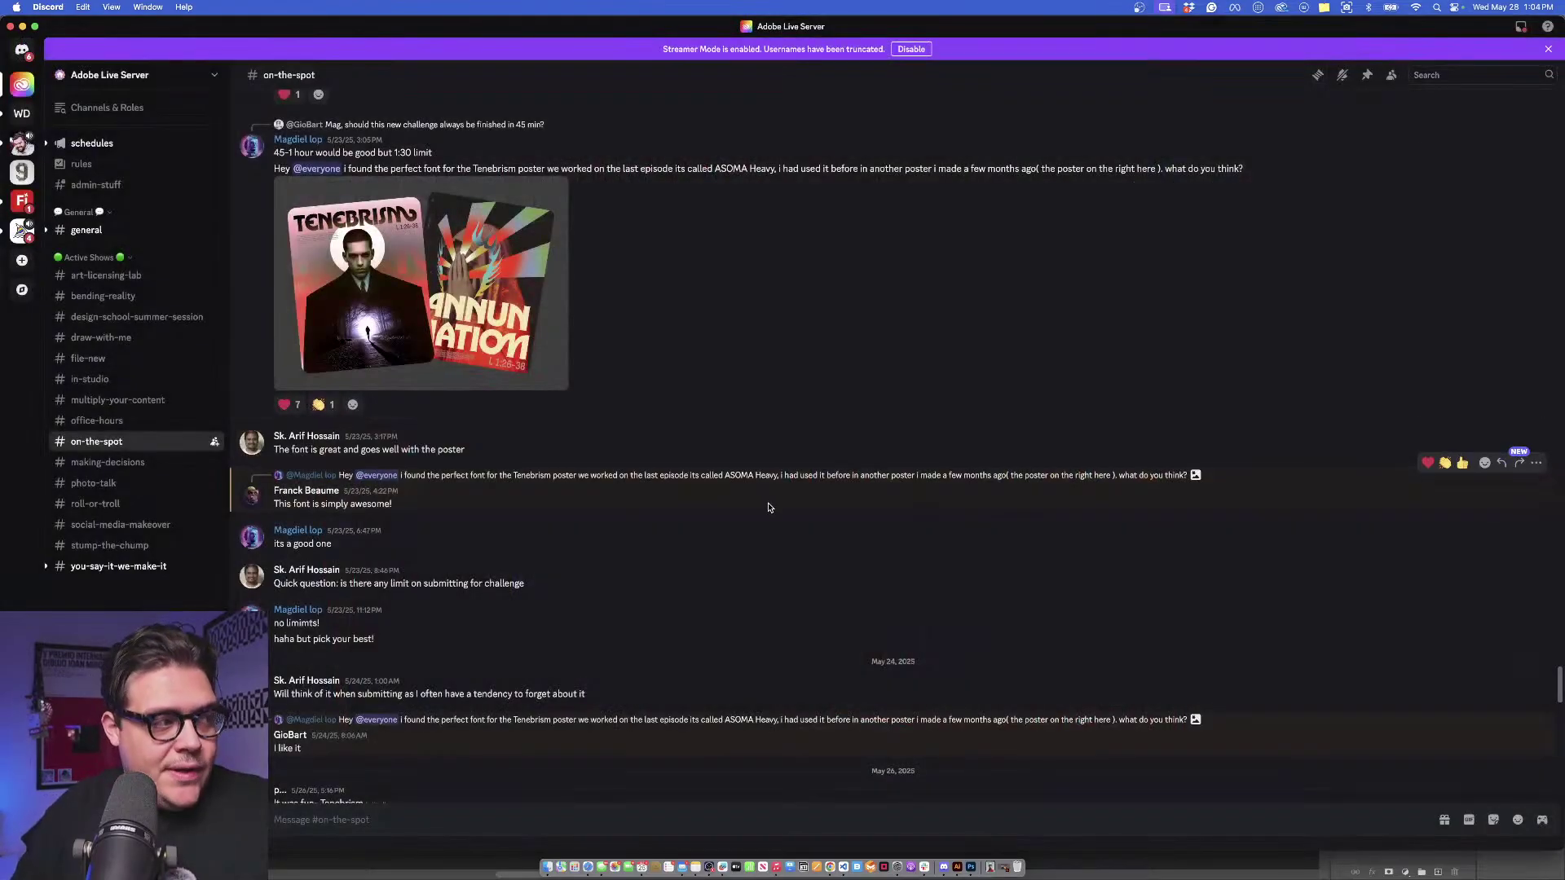
Find the earlier tenebrism submission with the split glowing face and inspect its face and drip line up close.
{"action": "scroll", "coordinate": [720, 539], "scroll_direction": "down", "scroll_amount": 3}
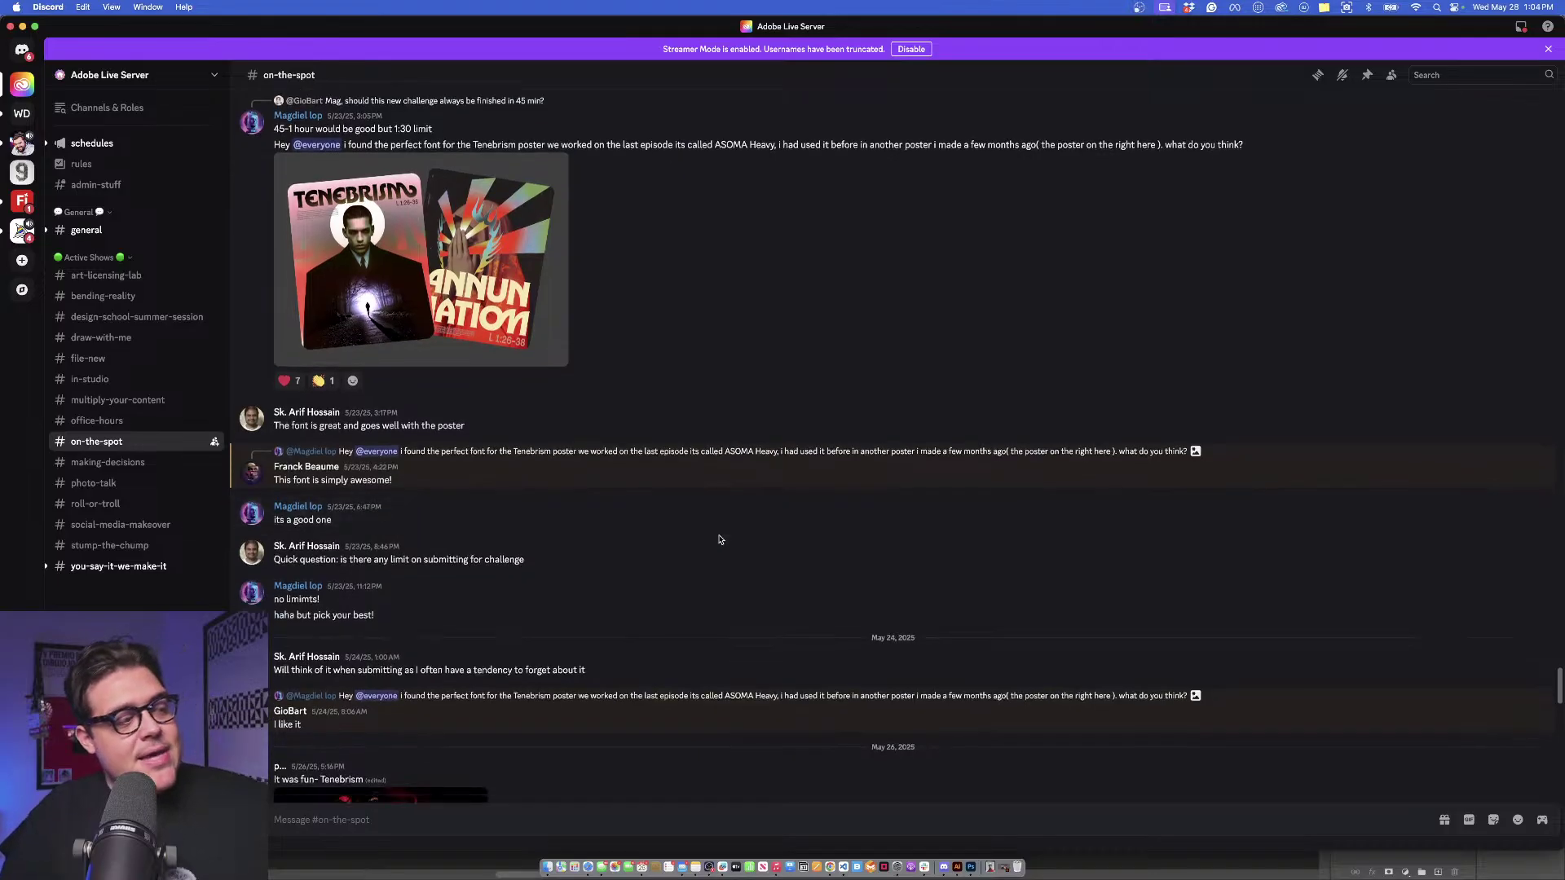
{"action": "scroll", "coordinate": [720, 540], "scroll_direction": "up", "scroll_amount": 15}
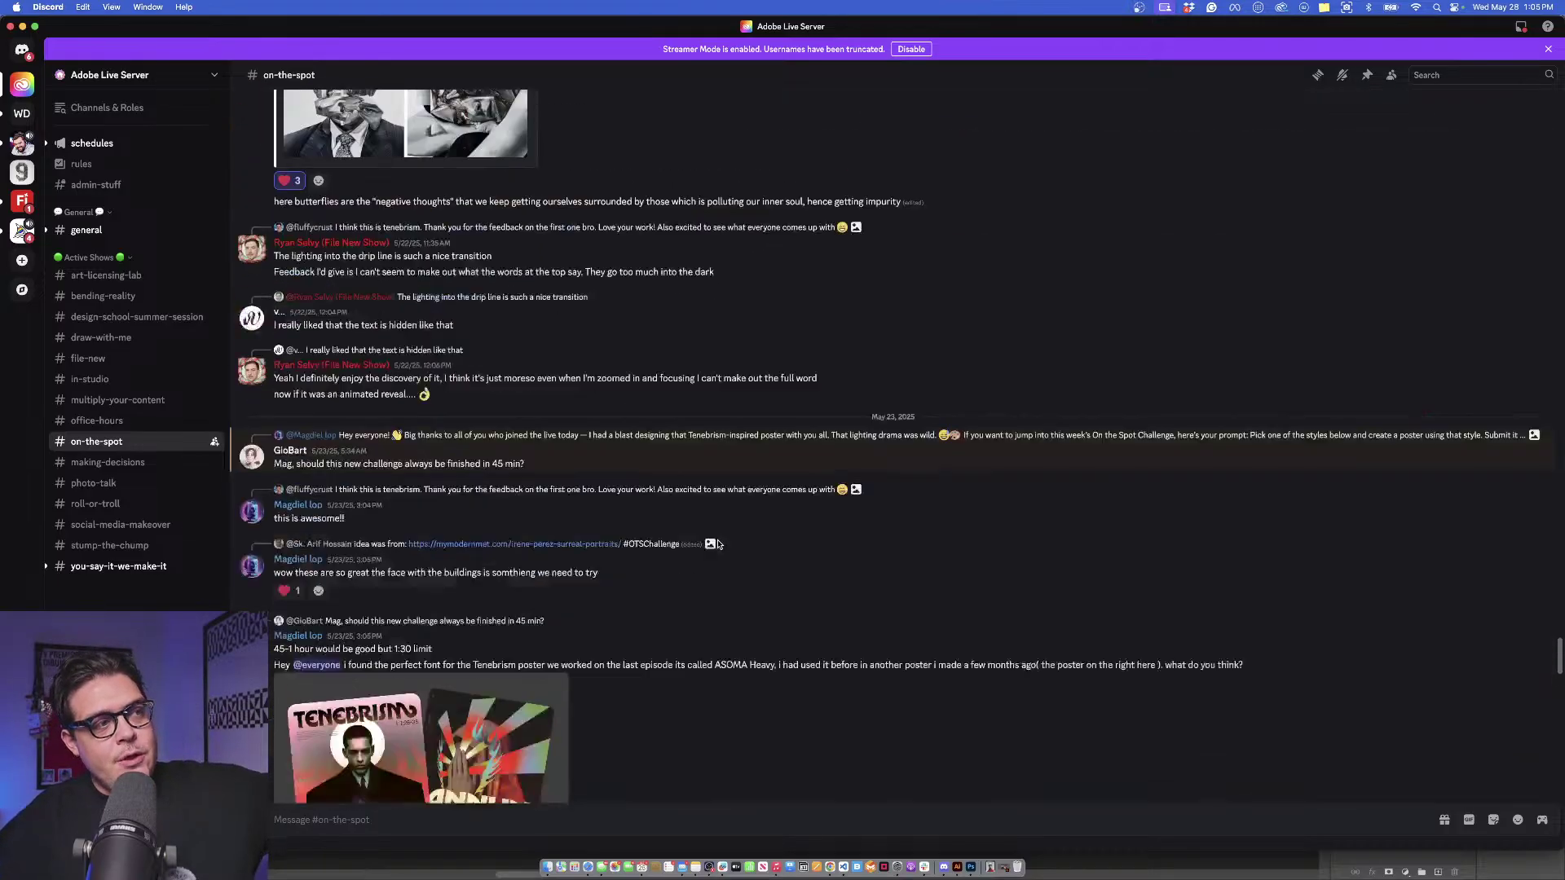
{"action": "scroll", "coordinate": [714, 554], "scroll_direction": "up", "scroll_amount": 10}
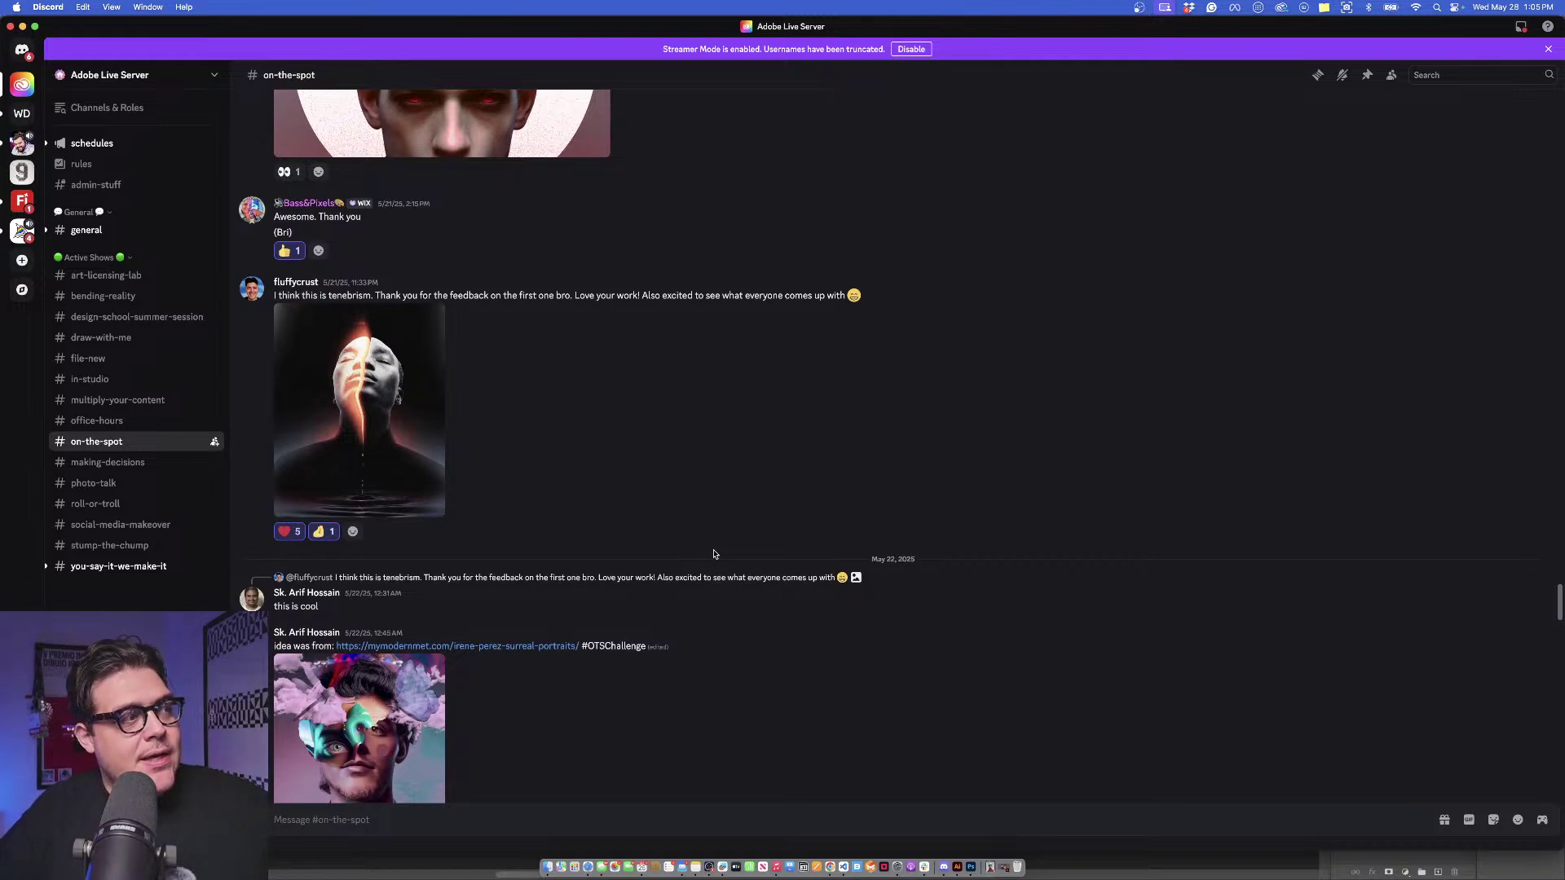
{"action": "left_click", "coordinate": [394, 423]}
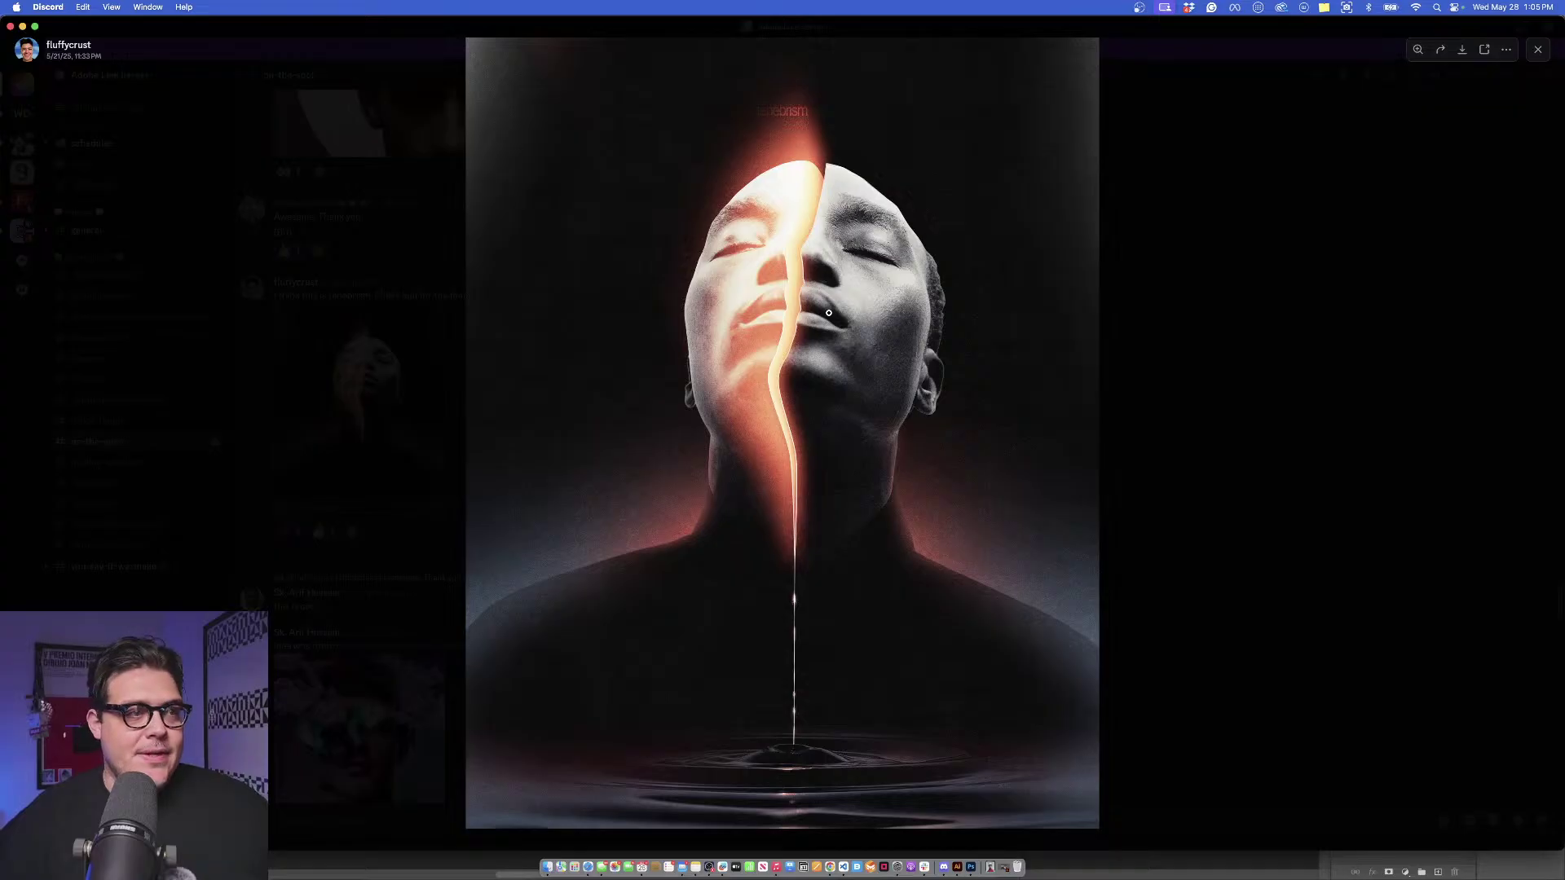
{"action": "left_click", "coordinate": [812, 176]}
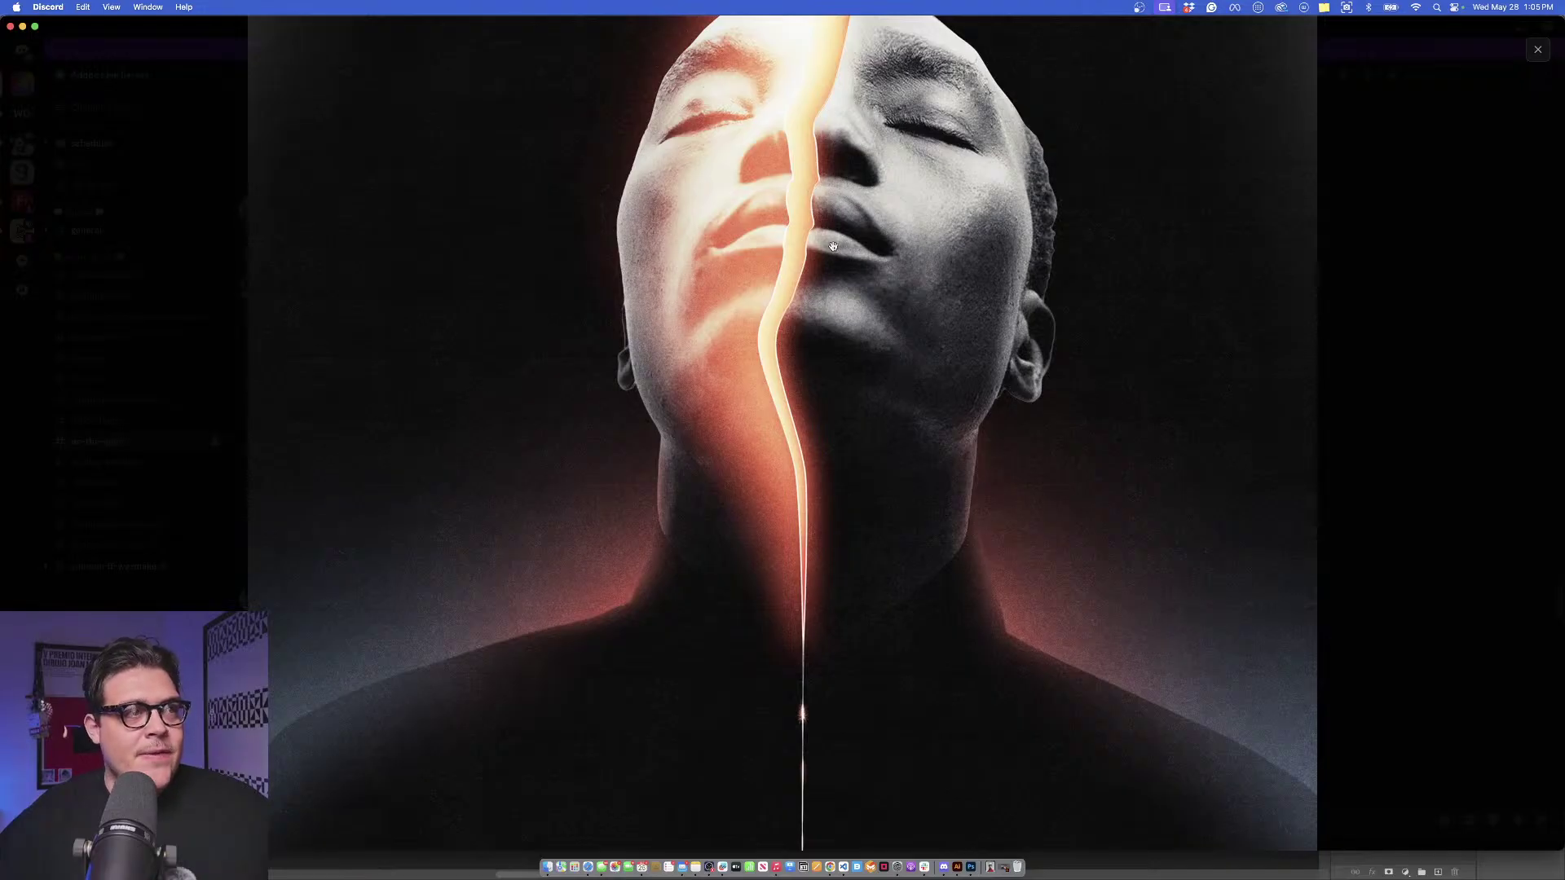
{"action": "scroll", "coordinate": [833, 246], "scroll_direction": "up", "scroll_amount": 3}
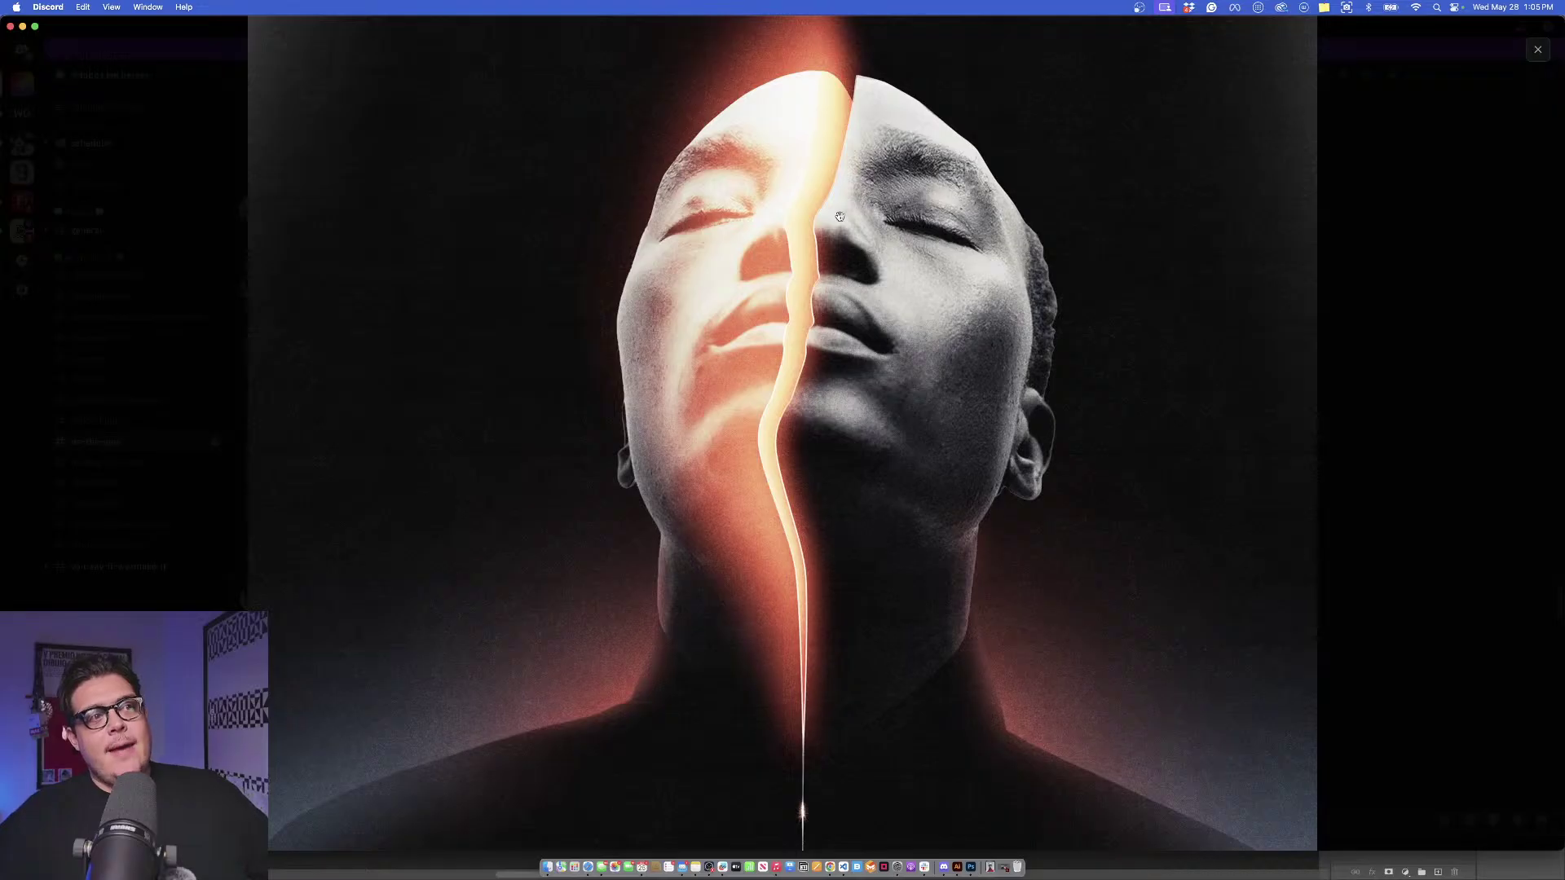
{"action": "left_click", "coordinate": [829, 352]}
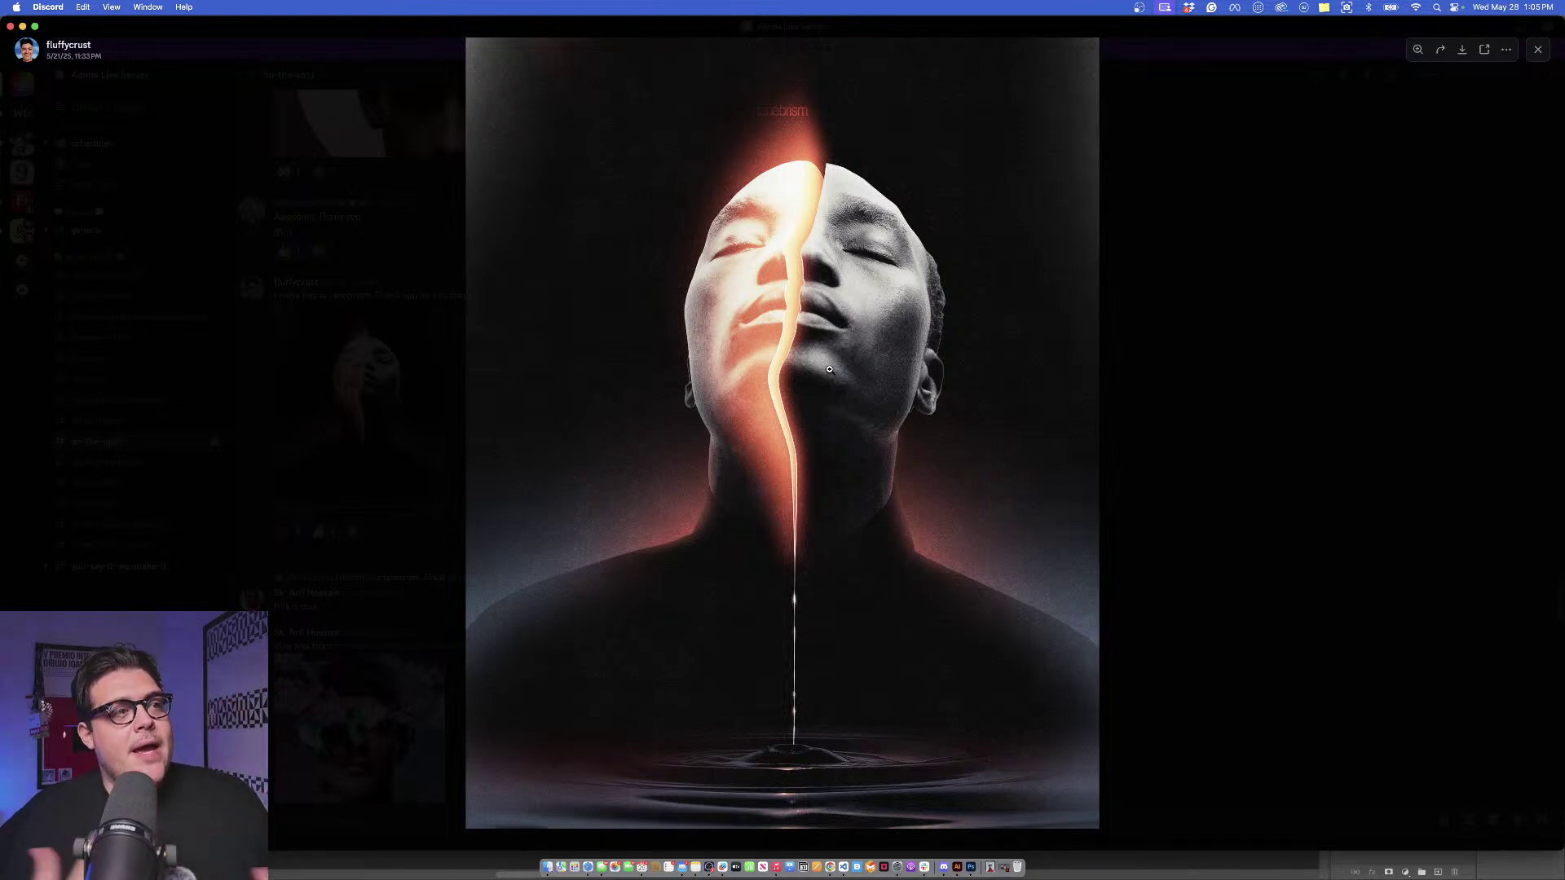
Examine the split-face poster's hidden title and glowing crack up close, review the full composition, and close the image.
{"action": "left_click", "coordinate": [828, 176]}
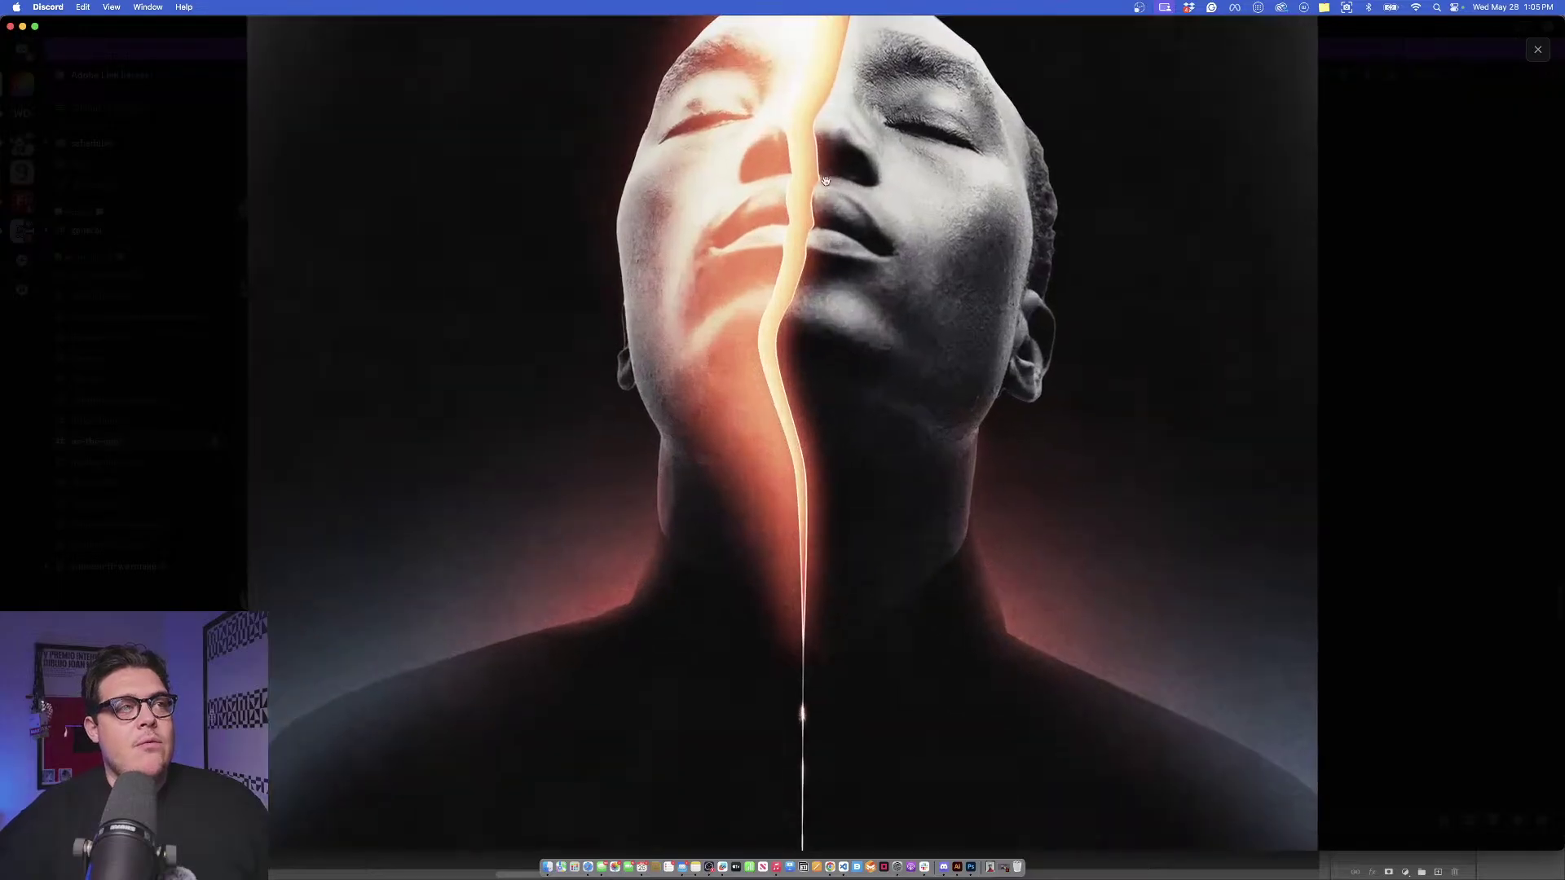
{"action": "left_click_drag", "start_coordinate": [828, 176], "coordinate": [790, 250]}
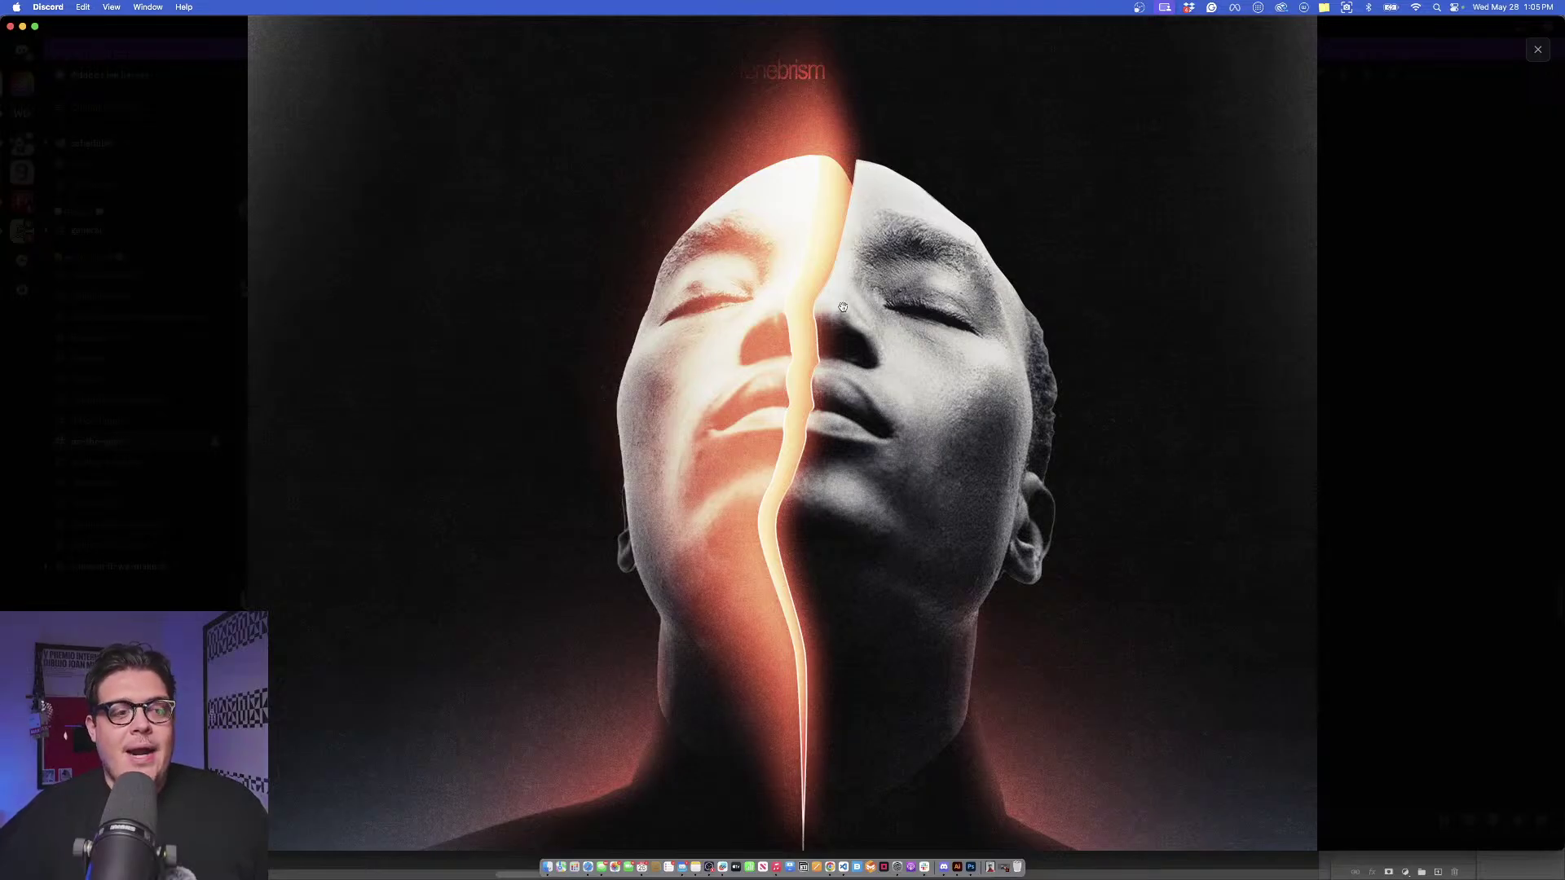
{"action": "scroll", "coordinate": [842, 306], "scroll_direction": "down", "scroll_amount": 1}
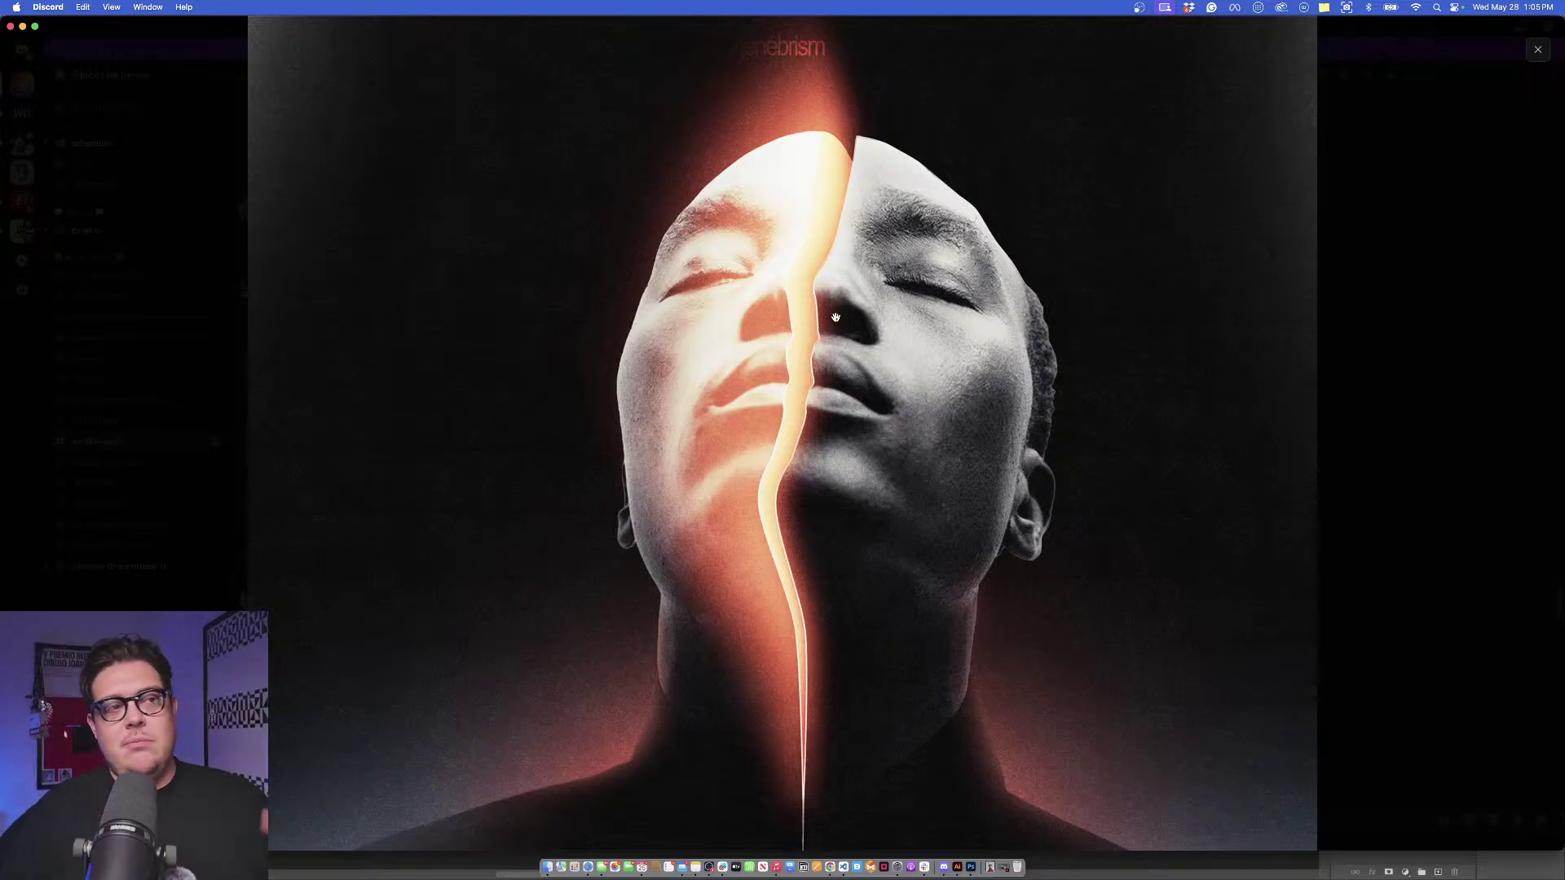
{"action": "scroll", "coordinate": [827, 343], "scroll_direction": "up", "scroll_amount": 3}
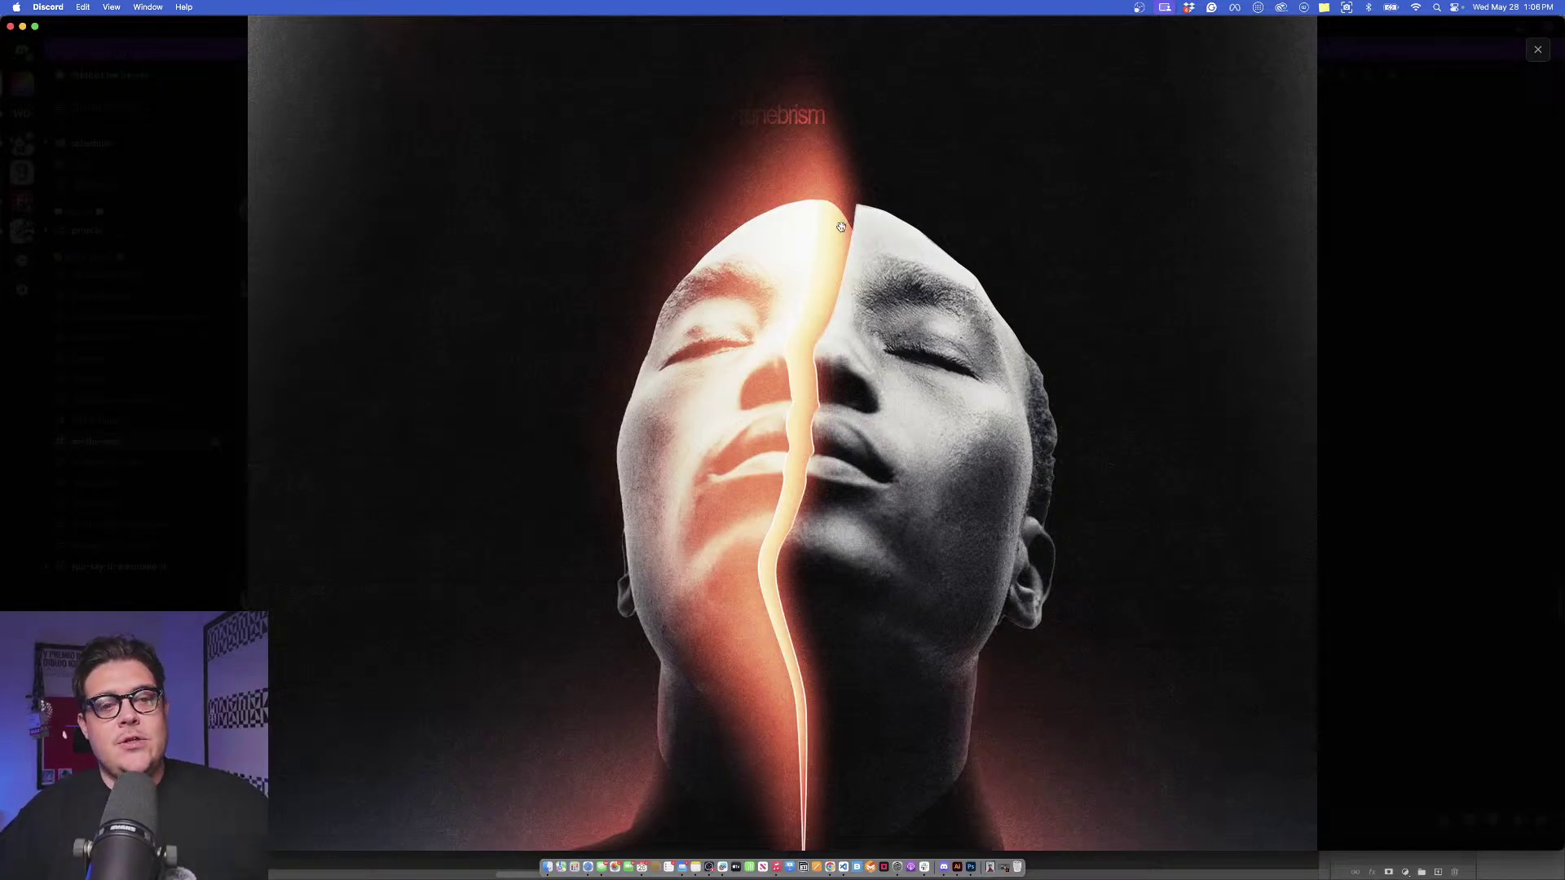
{"action": "scroll", "coordinate": [1209, 293], "scroll_direction": "down", "scroll_amount": 5}
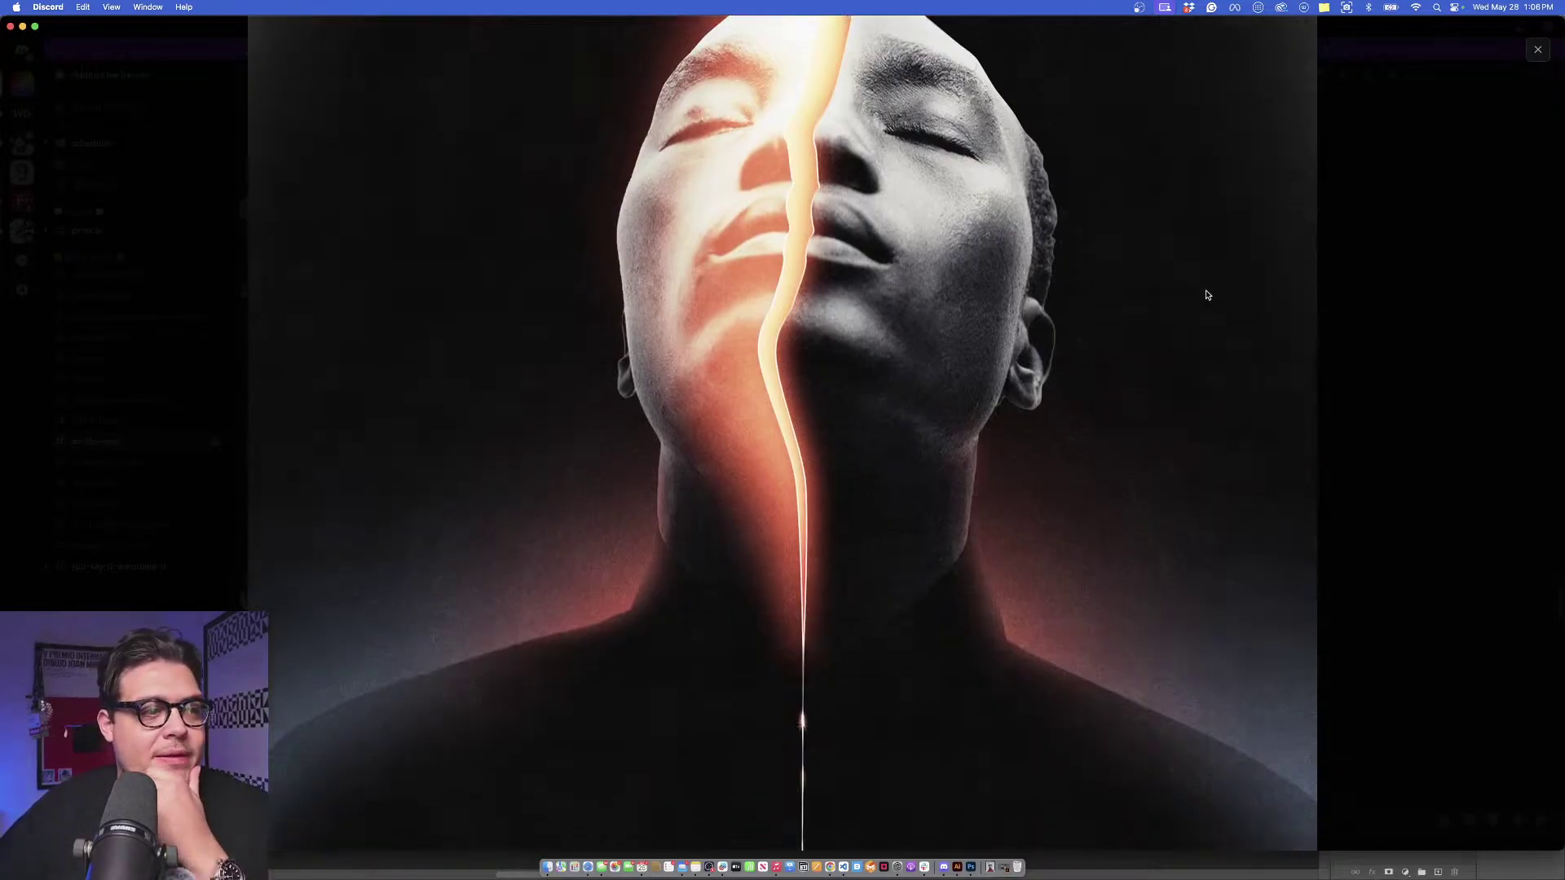
{"action": "scroll", "coordinate": [1209, 295], "scroll_direction": "up", "scroll_amount": 5}
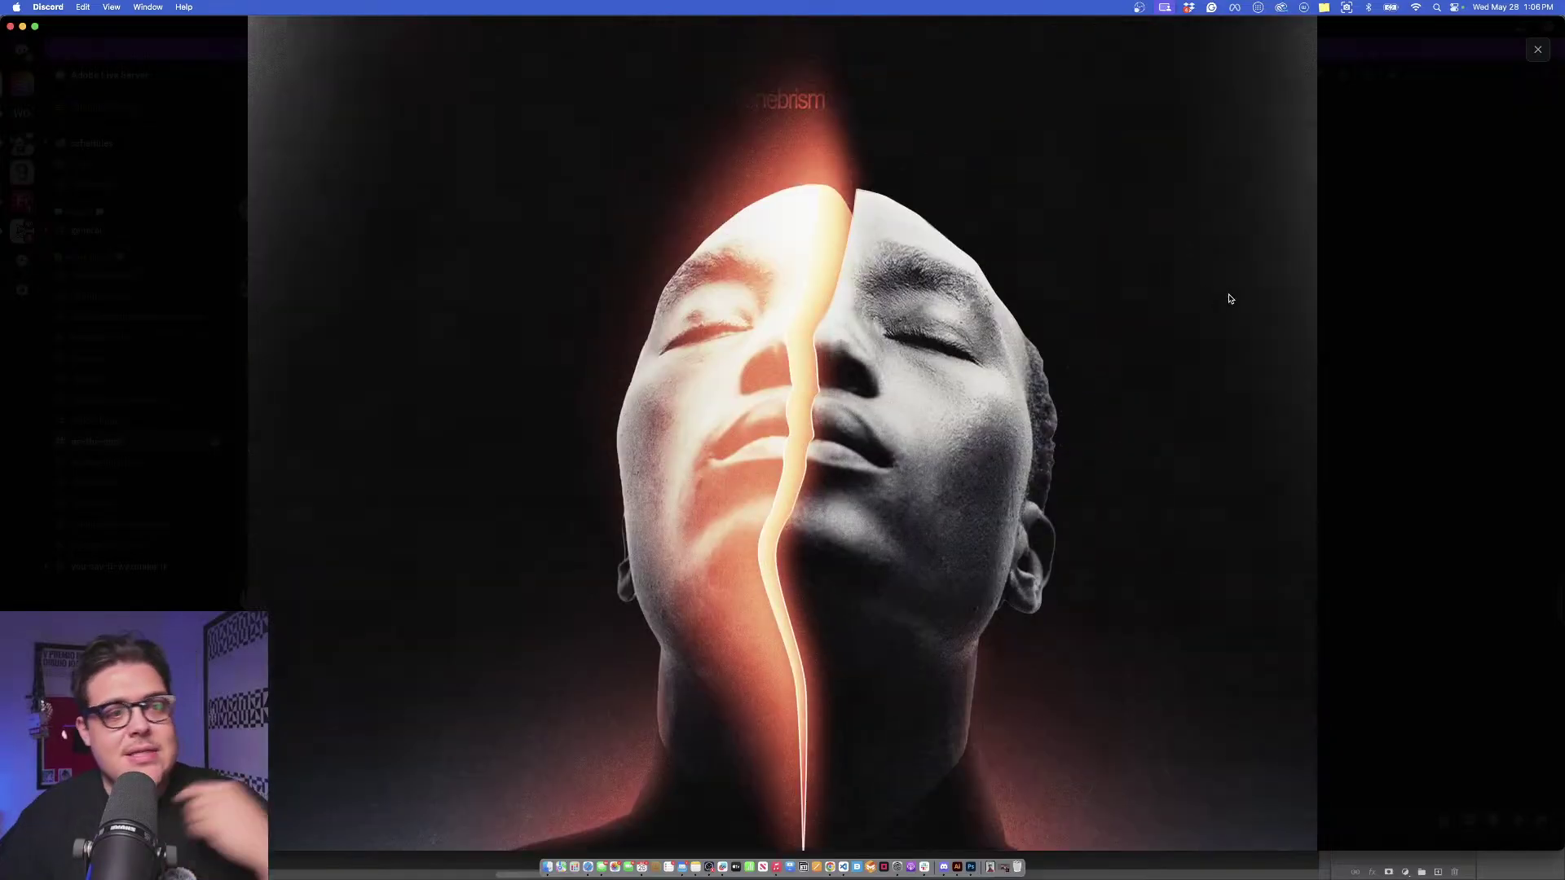
{"action": "left_click", "coordinate": [1419, 295]}
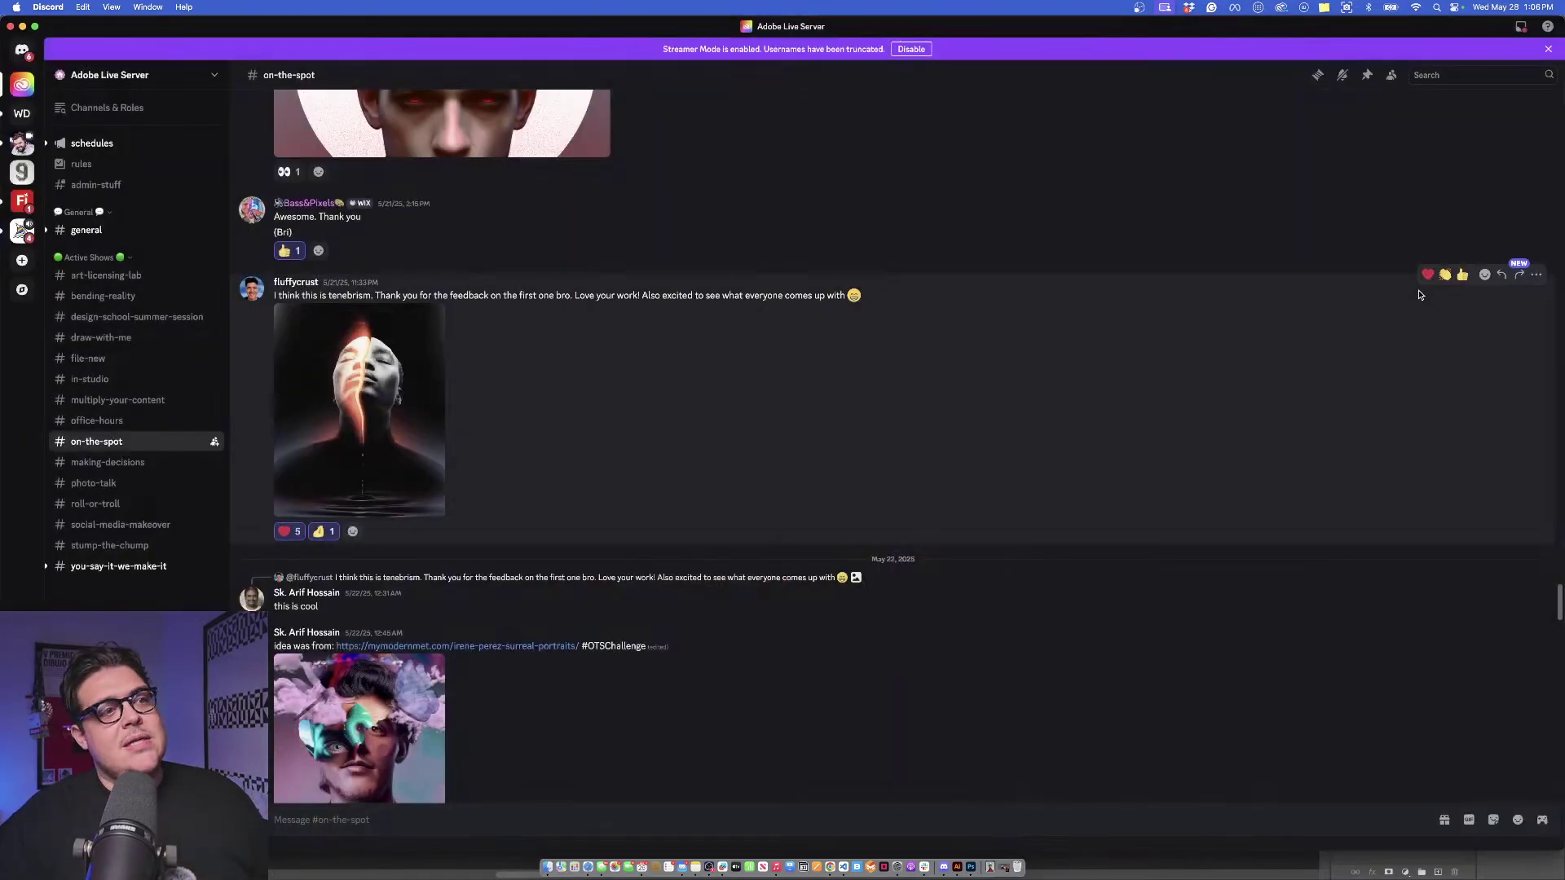
{"action": "left_click", "coordinate": [430, 318]}
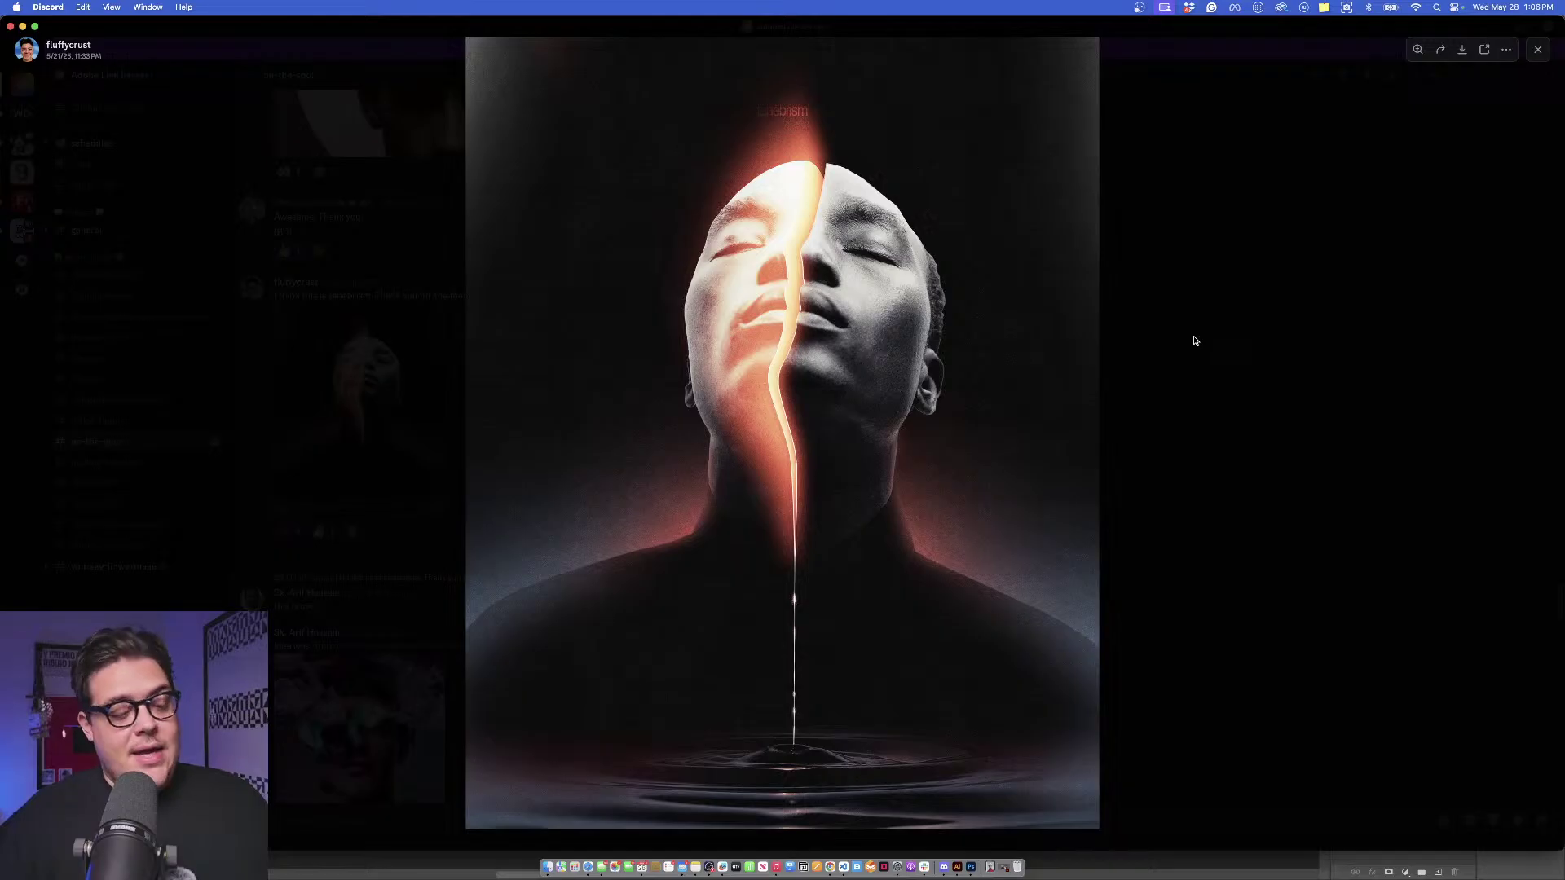
{"action": "left_click", "coordinate": [1214, 366]}
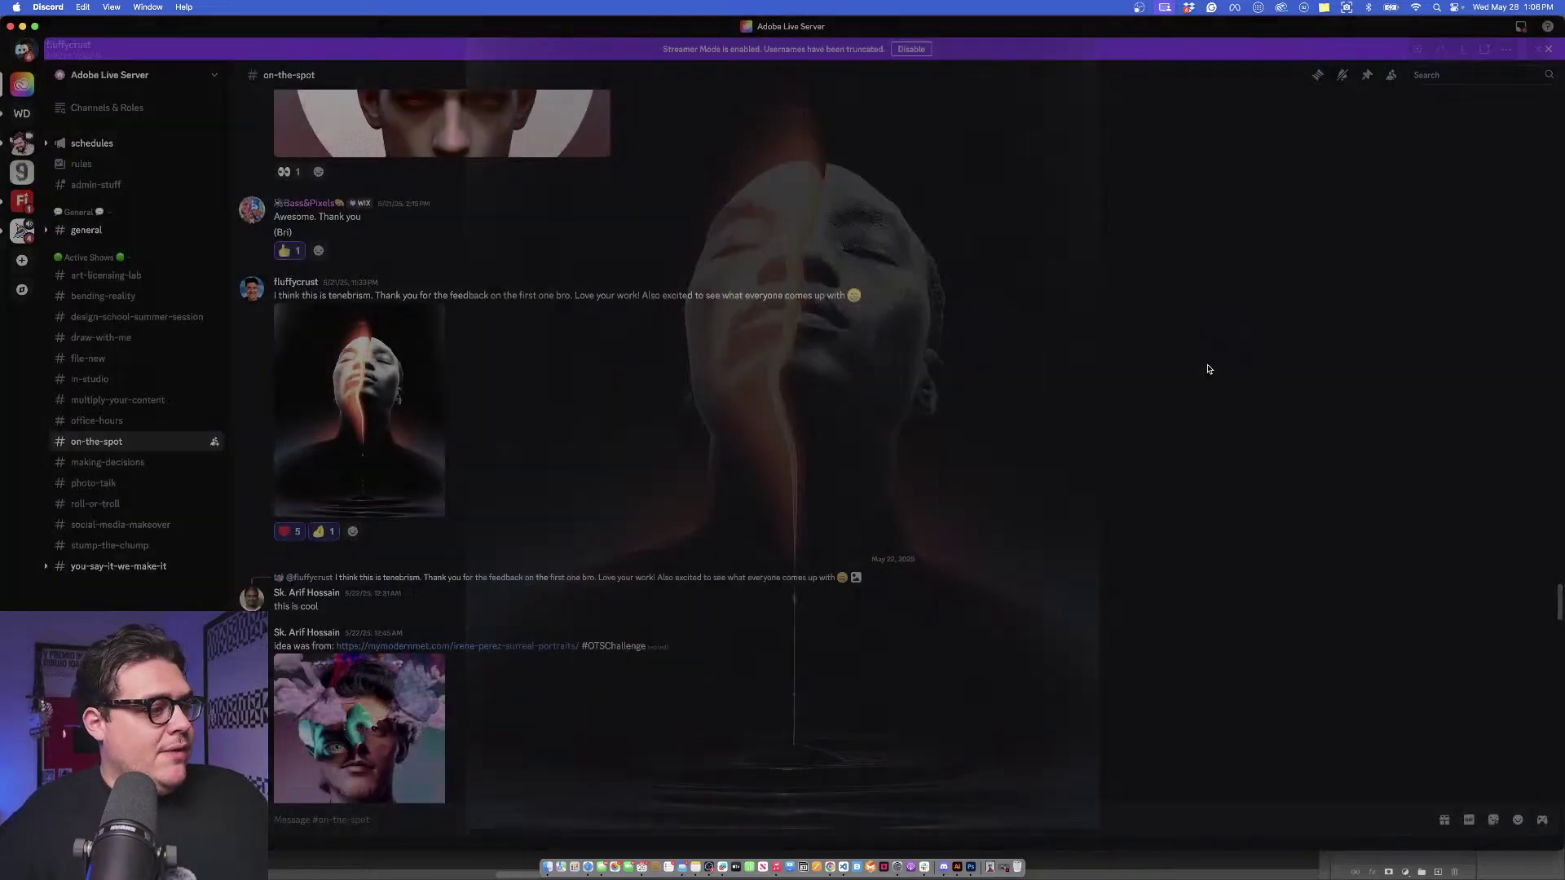
View the #OTSChallenge surreal portrait with clouds and a butterfly, and the My Modern Met reference paintings below it, at full size.
{"action": "scroll", "coordinate": [440, 489], "scroll_direction": "down", "scroll_amount": 3}
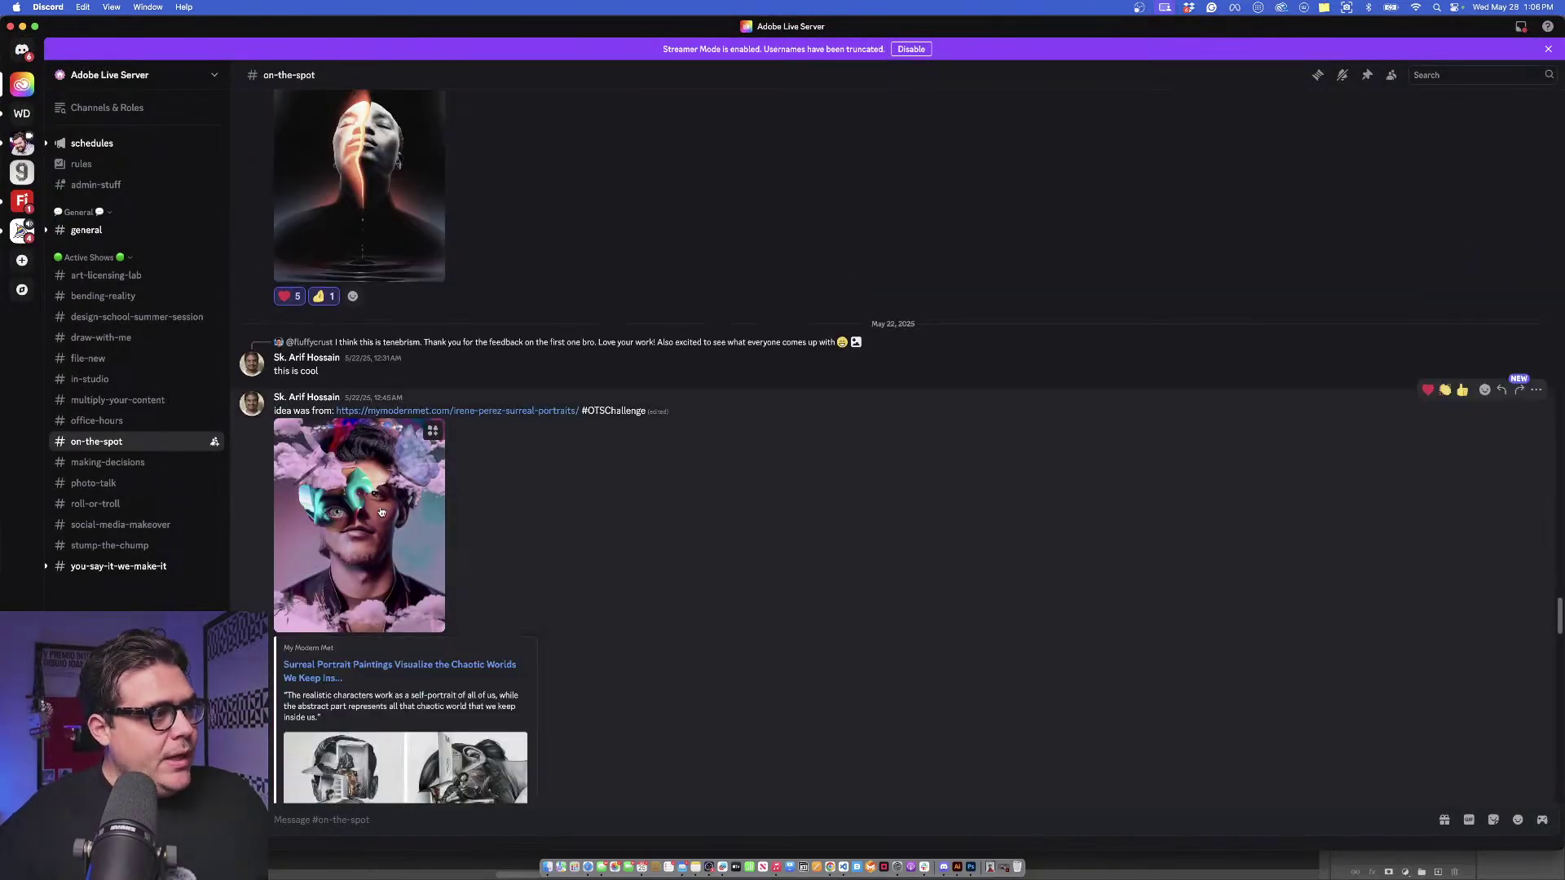
{"action": "left_click", "coordinate": [381, 512]}
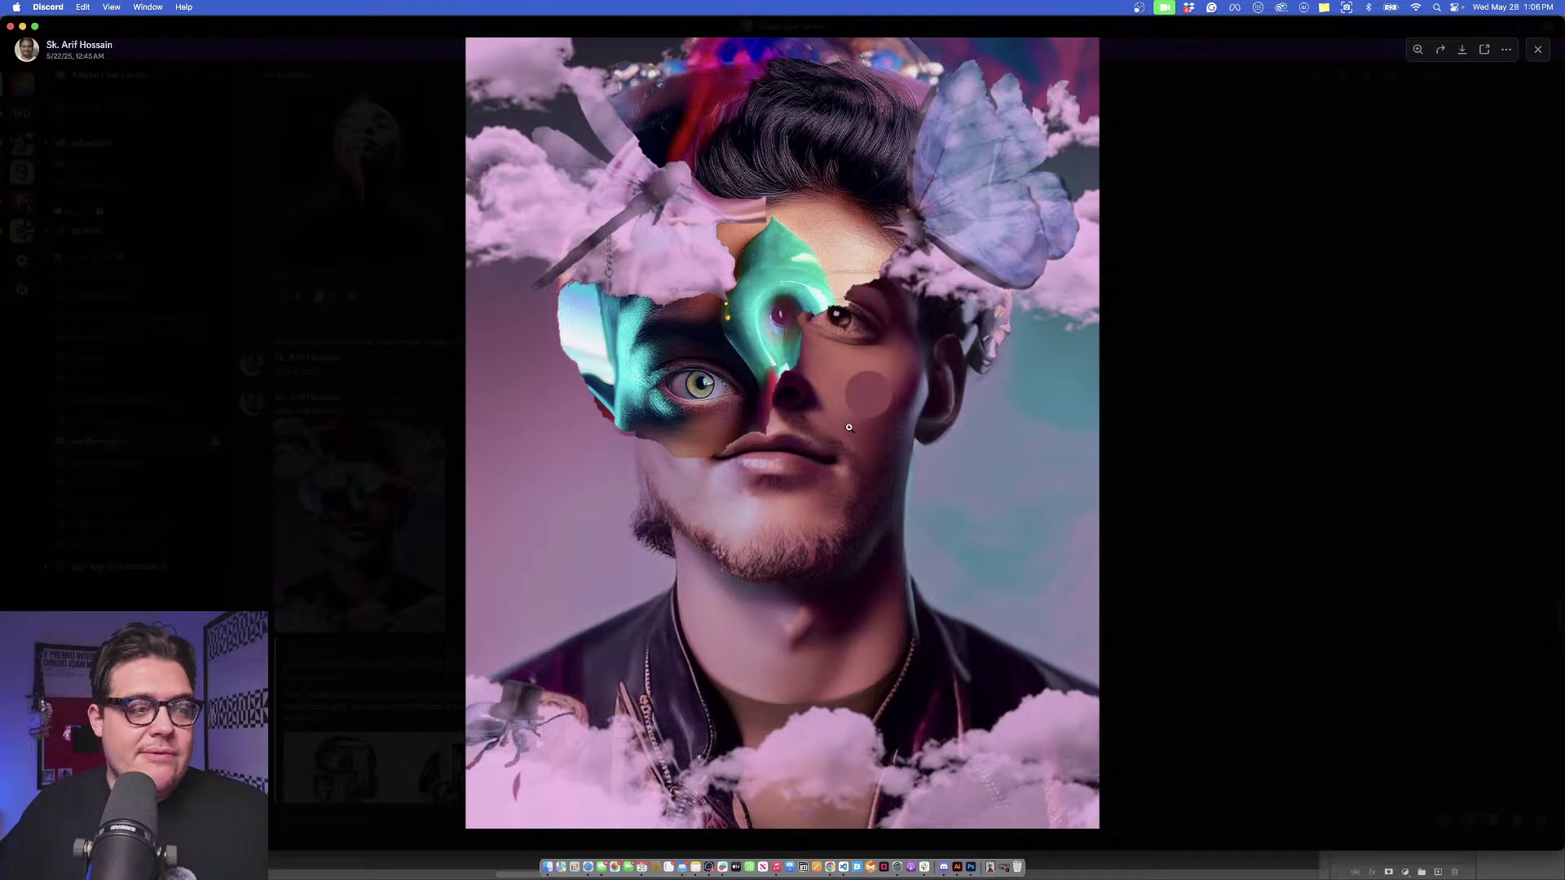
{"action": "left_click", "coordinate": [1169, 422]}
{"action": "scroll", "coordinate": [670, 539], "scroll_direction": "down", "scroll_amount": 3}
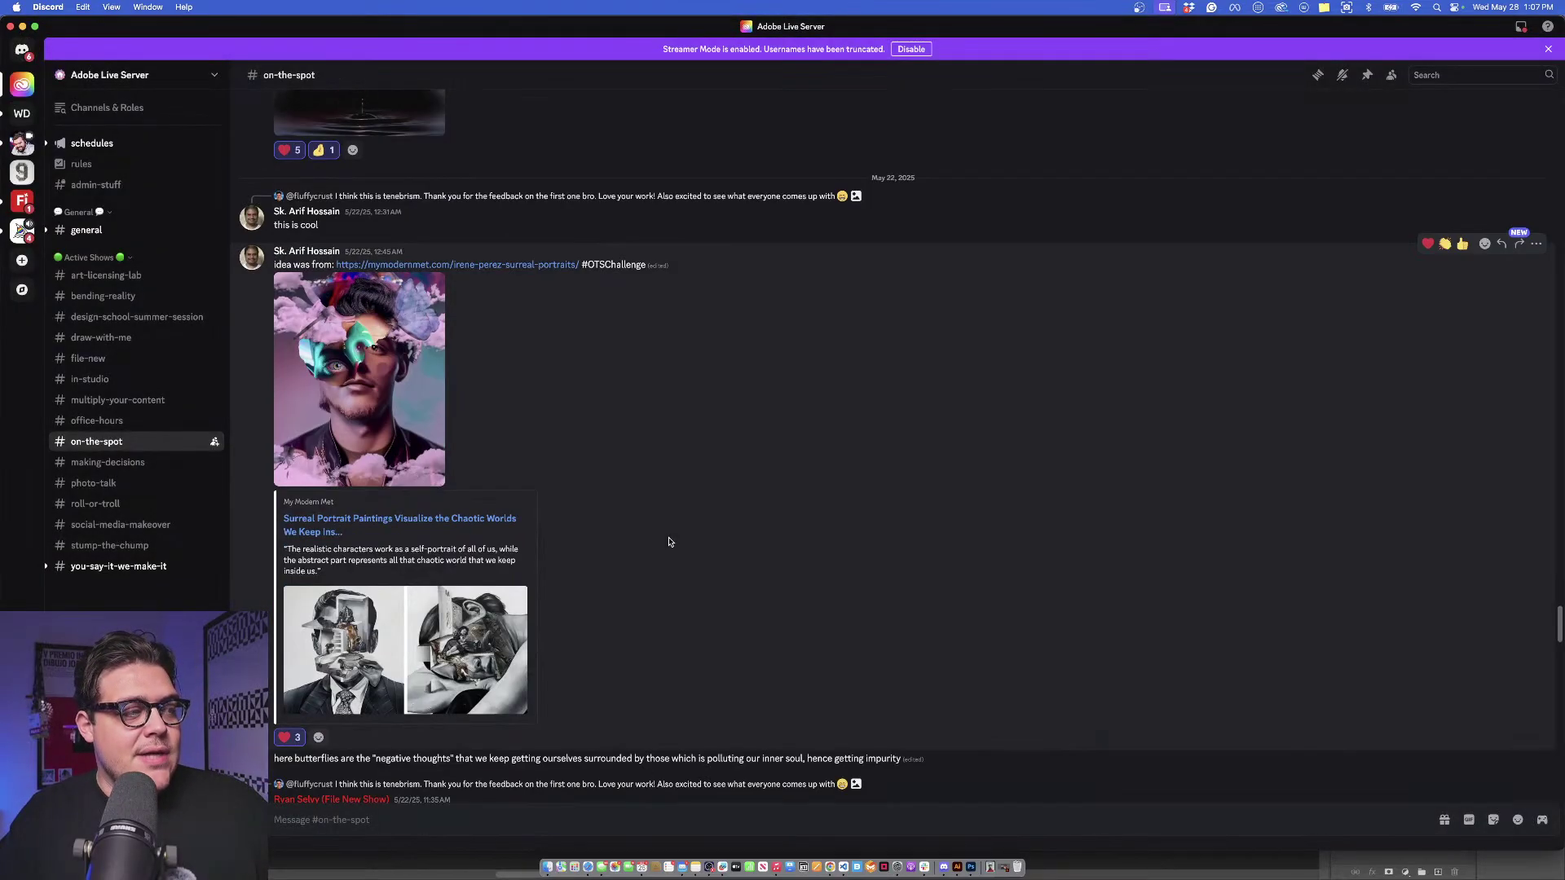
{"action": "left_click", "coordinate": [384, 658]}
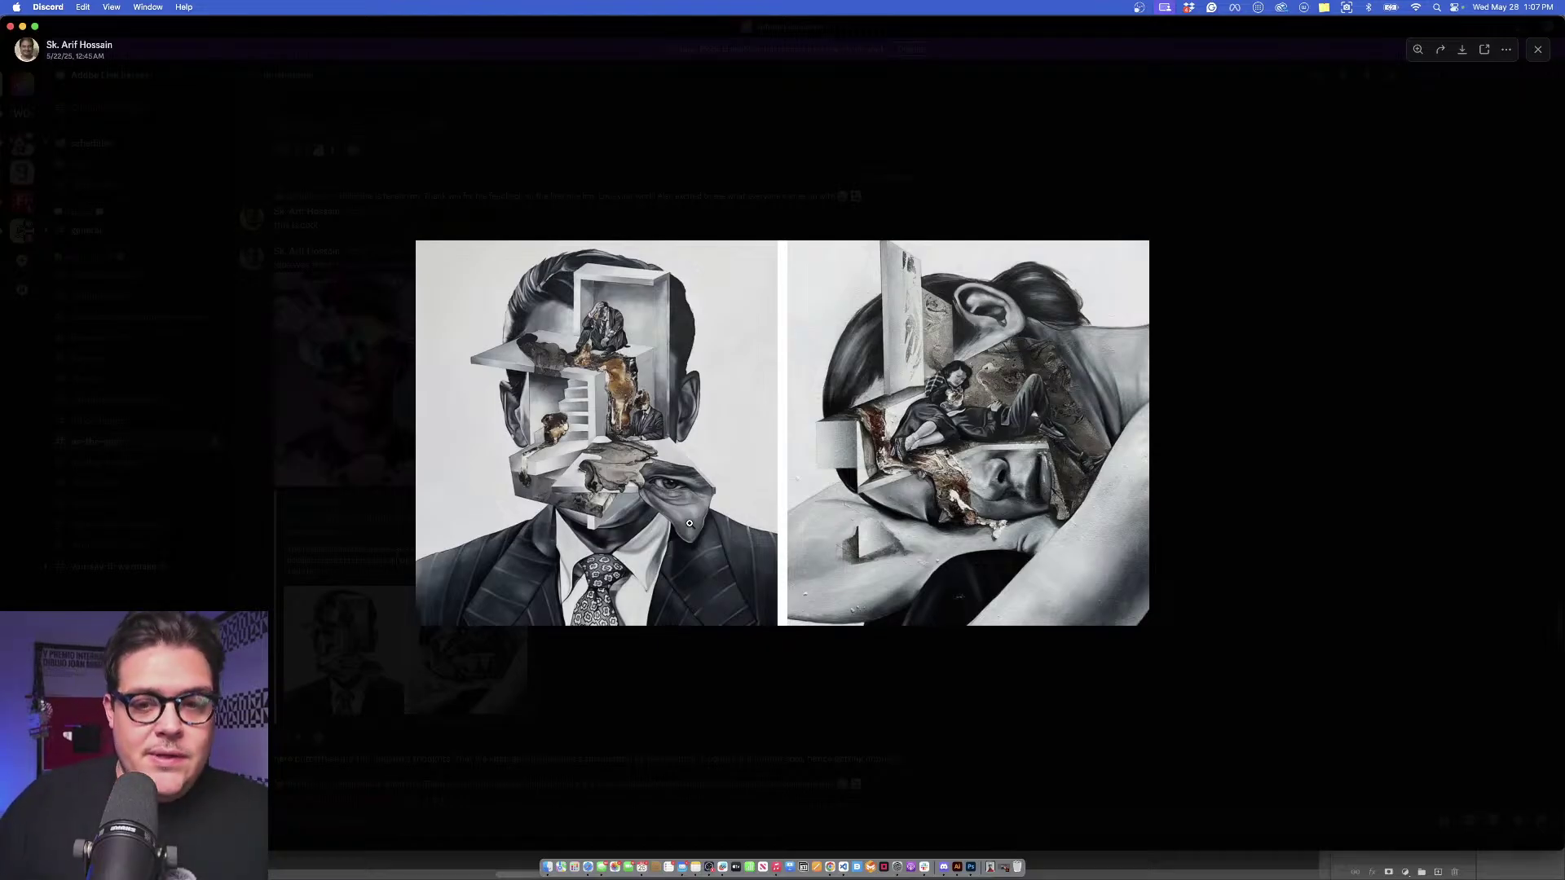
{"action": "left_click", "coordinate": [1223, 440]}
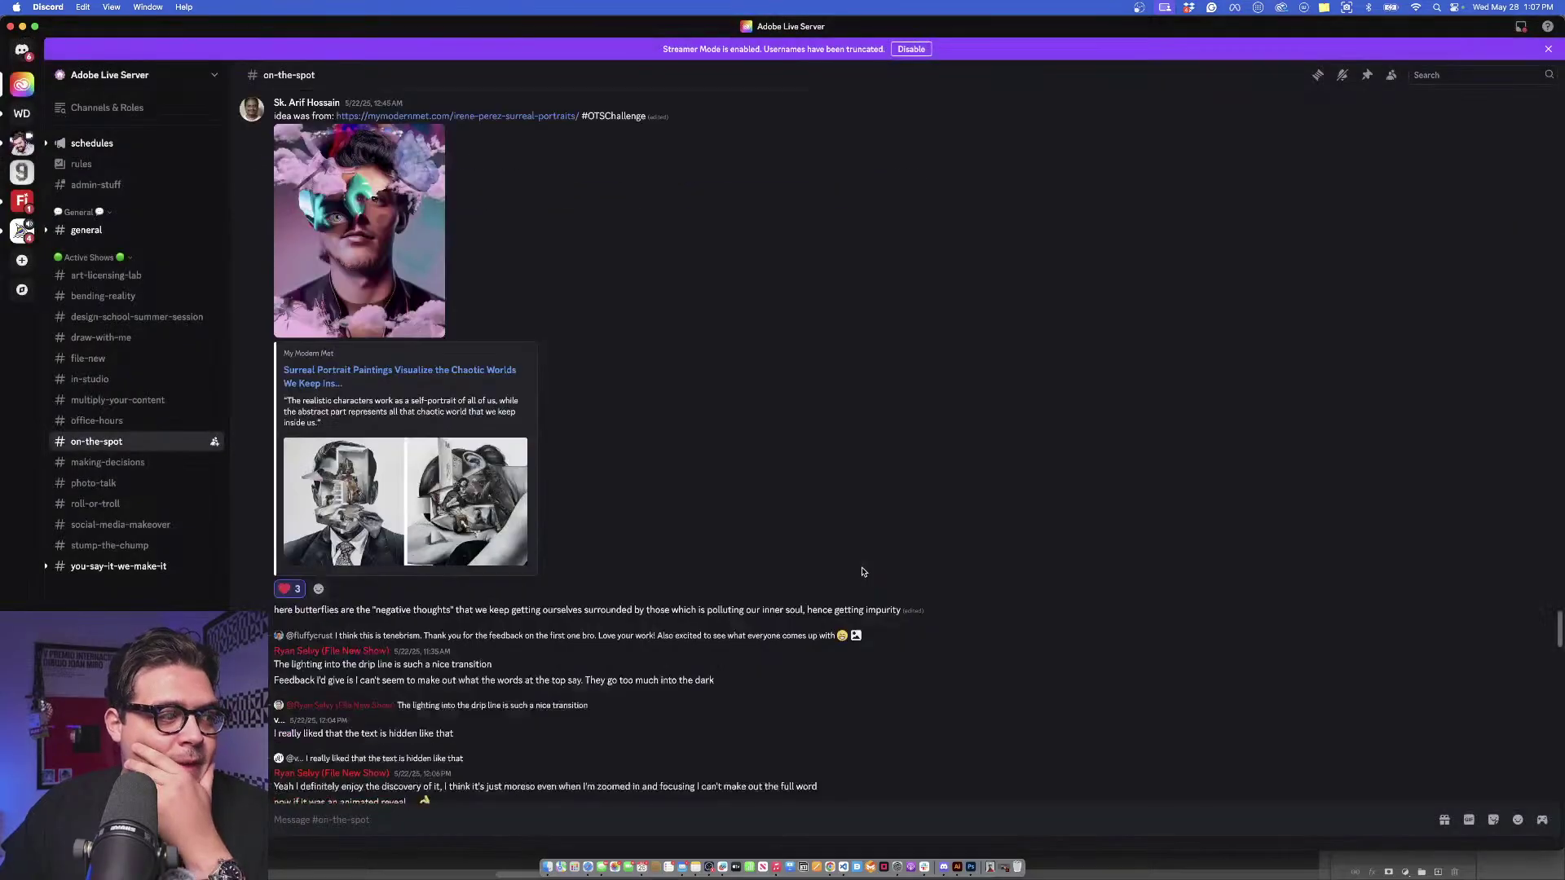
Find the "It was fun- Tenebrism" submission and check the profile of the member who posted it.
{"action": "scroll", "coordinate": [864, 572], "scroll_direction": "down", "scroll_amount": 10}
{"action": "scroll", "coordinate": [864, 572], "scroll_direction": "down", "scroll_amount": 8}
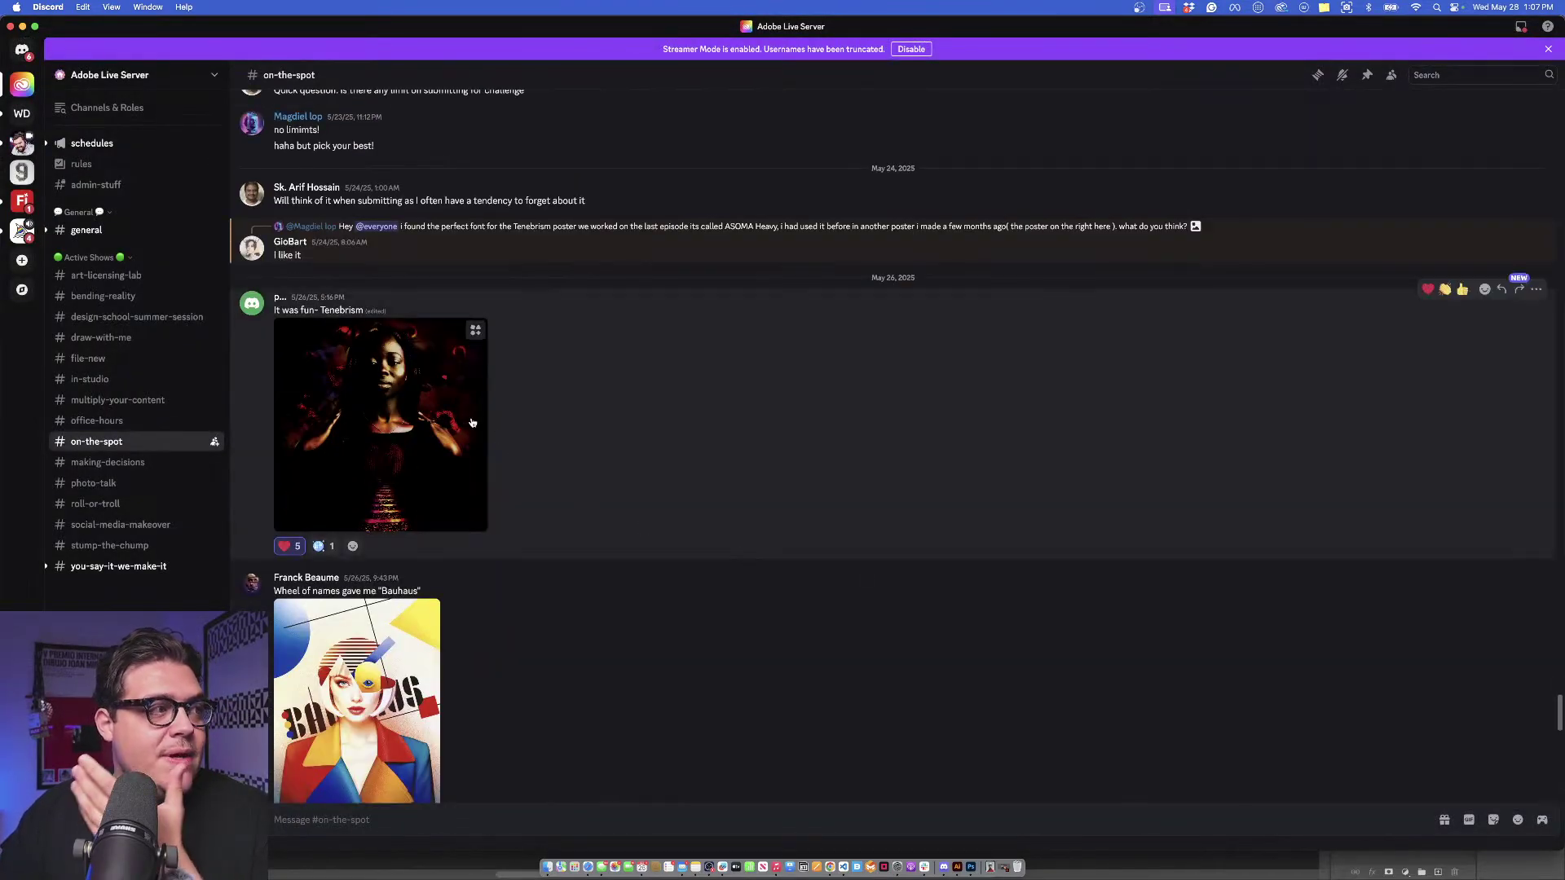
{"action": "left_click", "coordinate": [280, 300]}
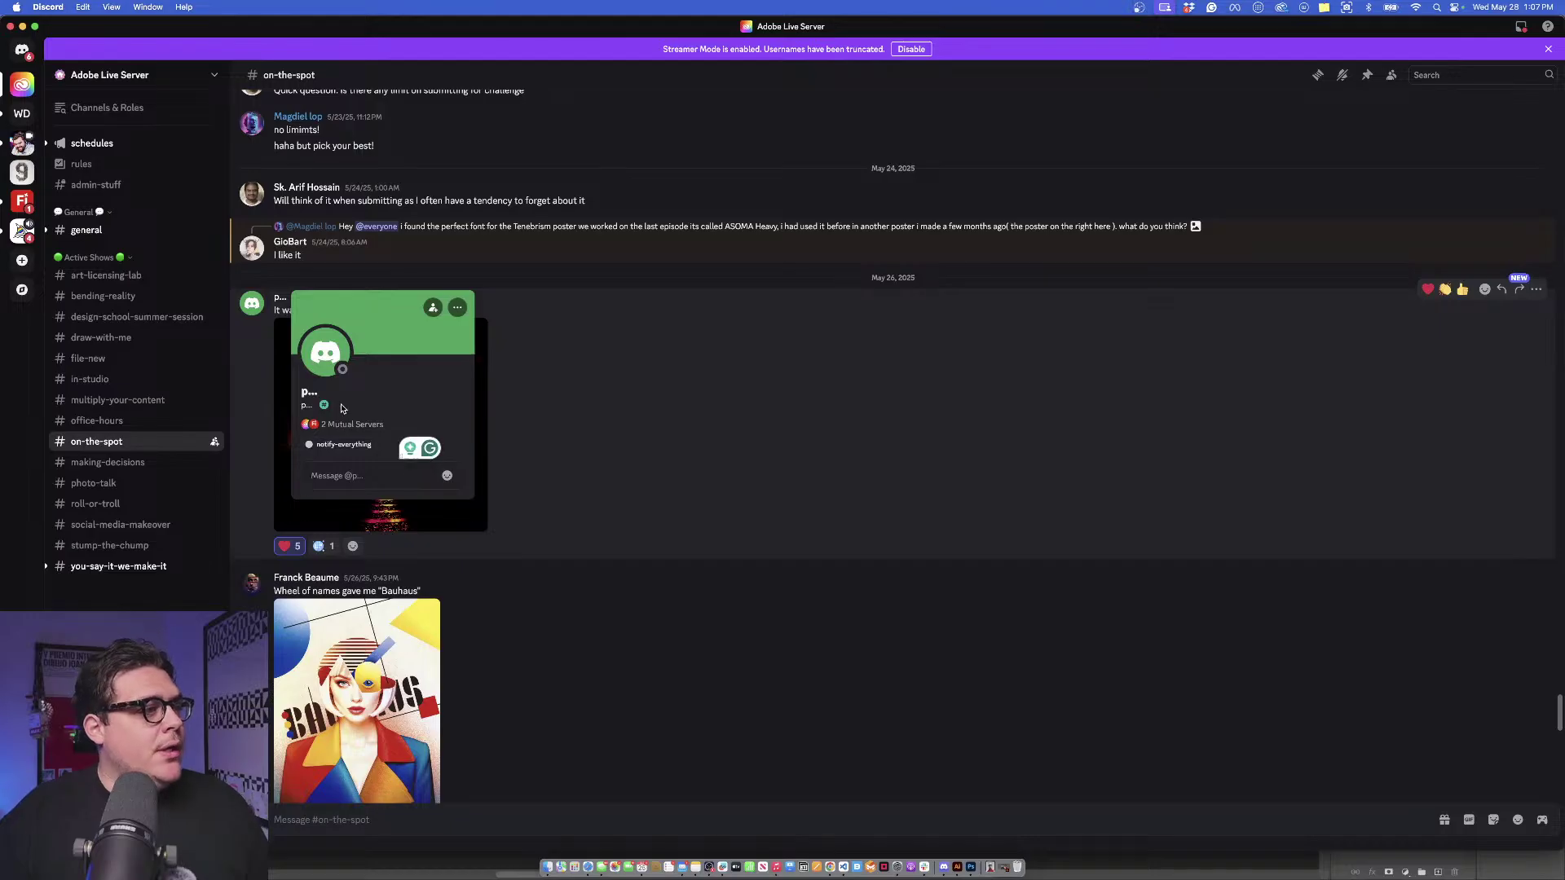
{"action": "left_click", "coordinate": [309, 396]}
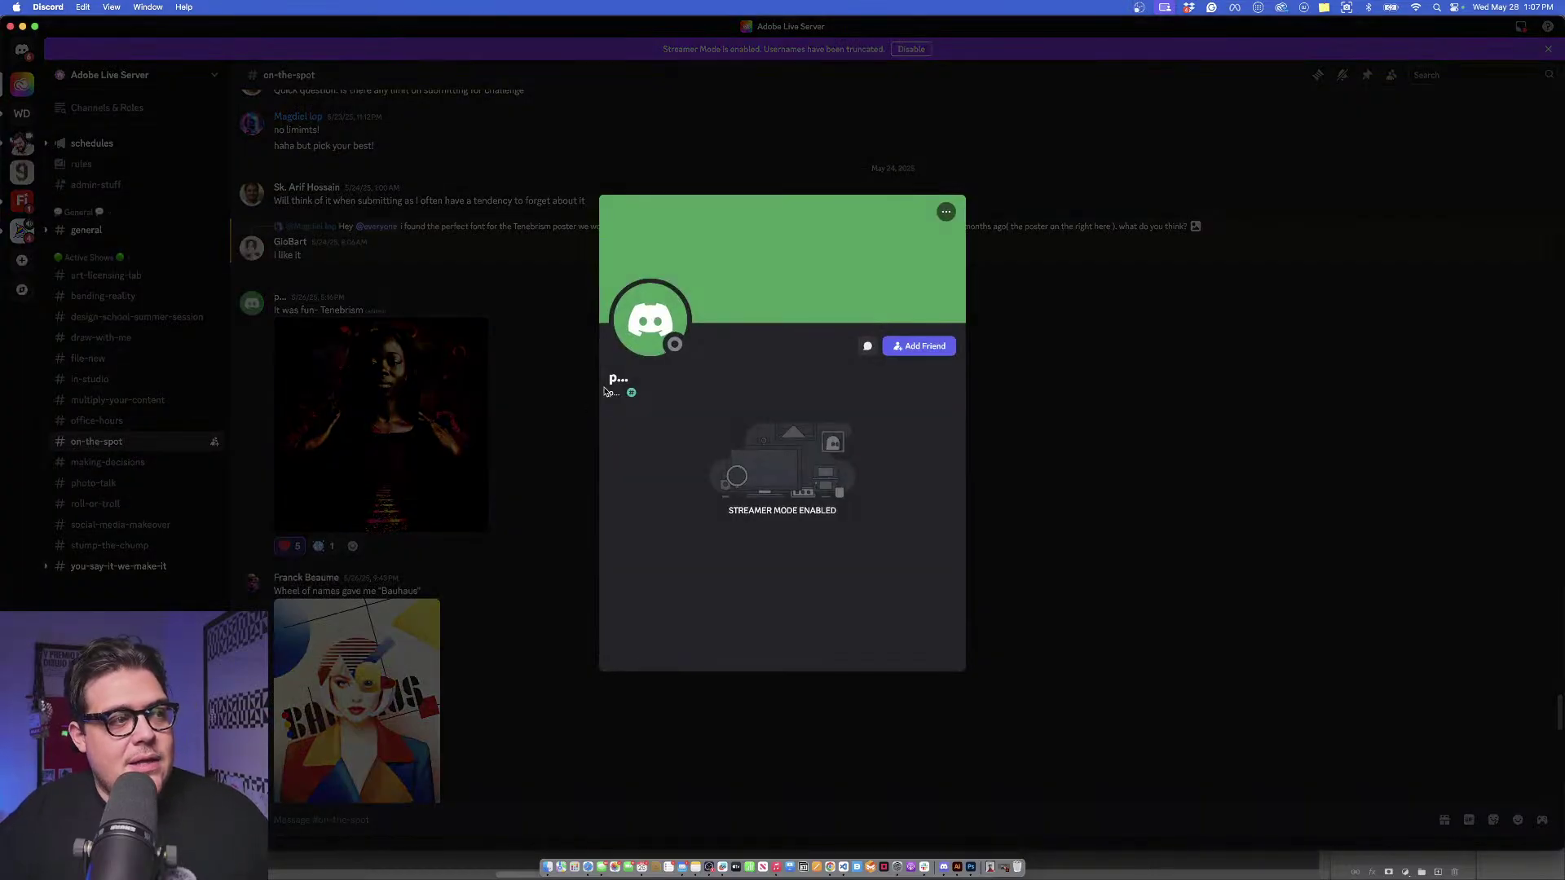
{"action": "left_click", "coordinate": [580, 424]}
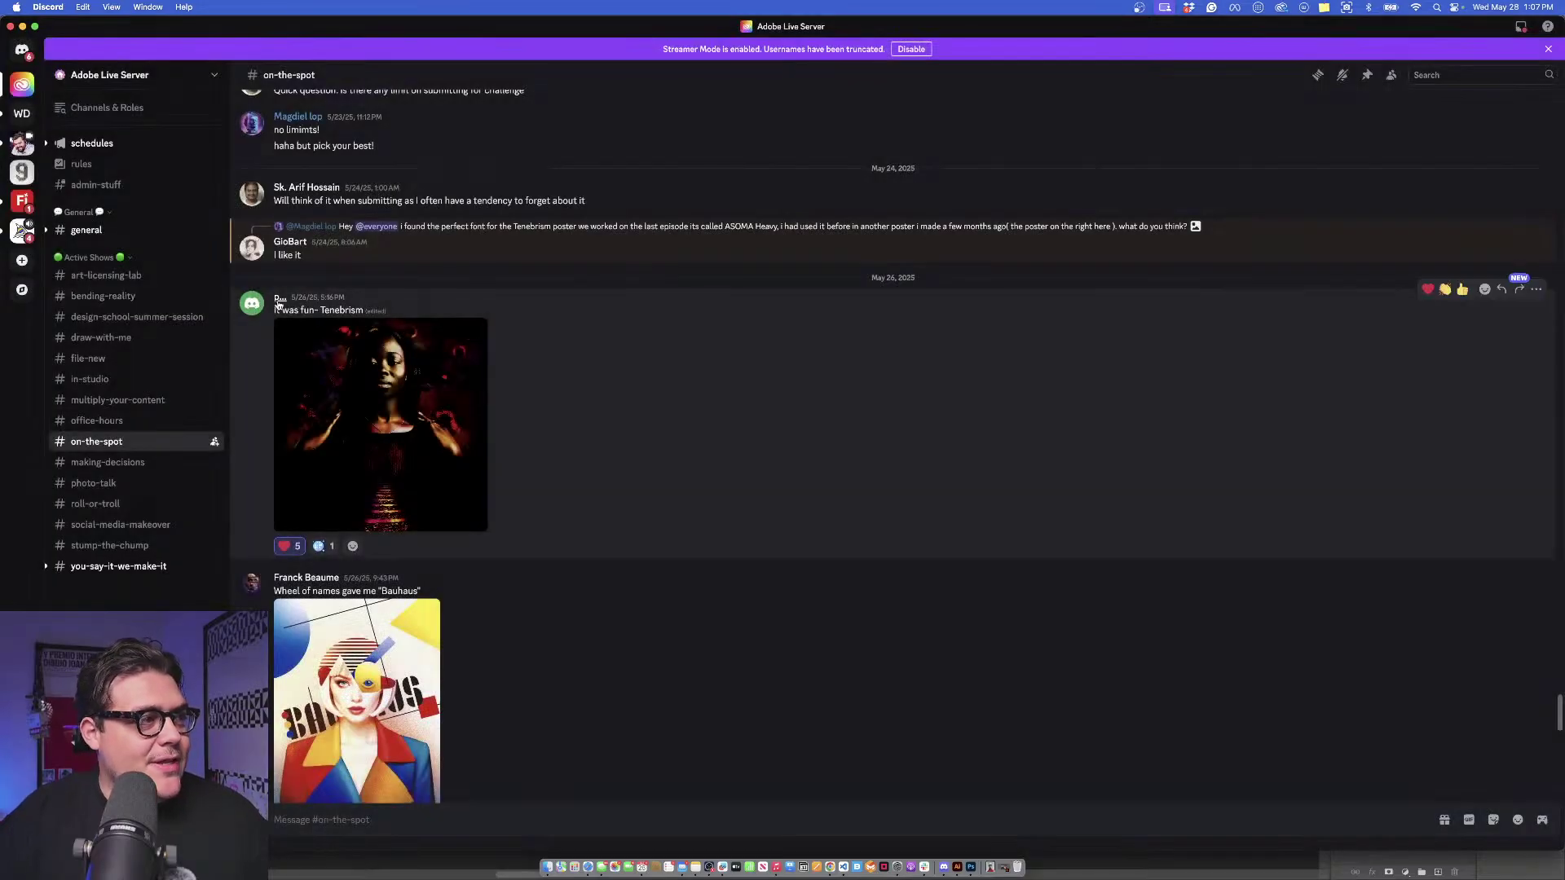
{"action": "left_click", "coordinate": [279, 299]}
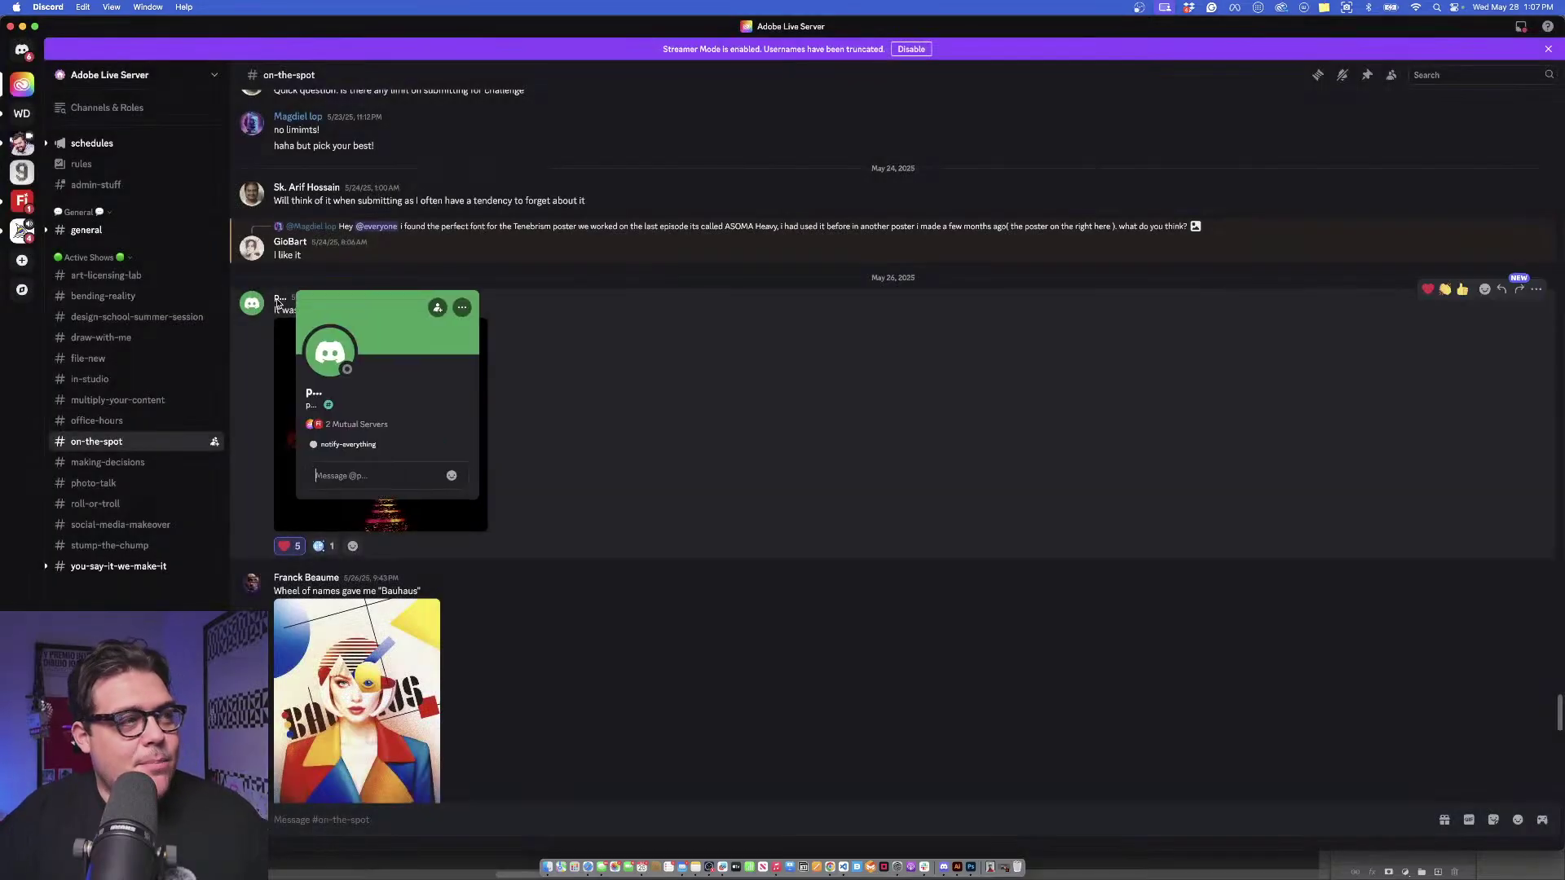
{"action": "left_click", "coordinate": [537, 511]}
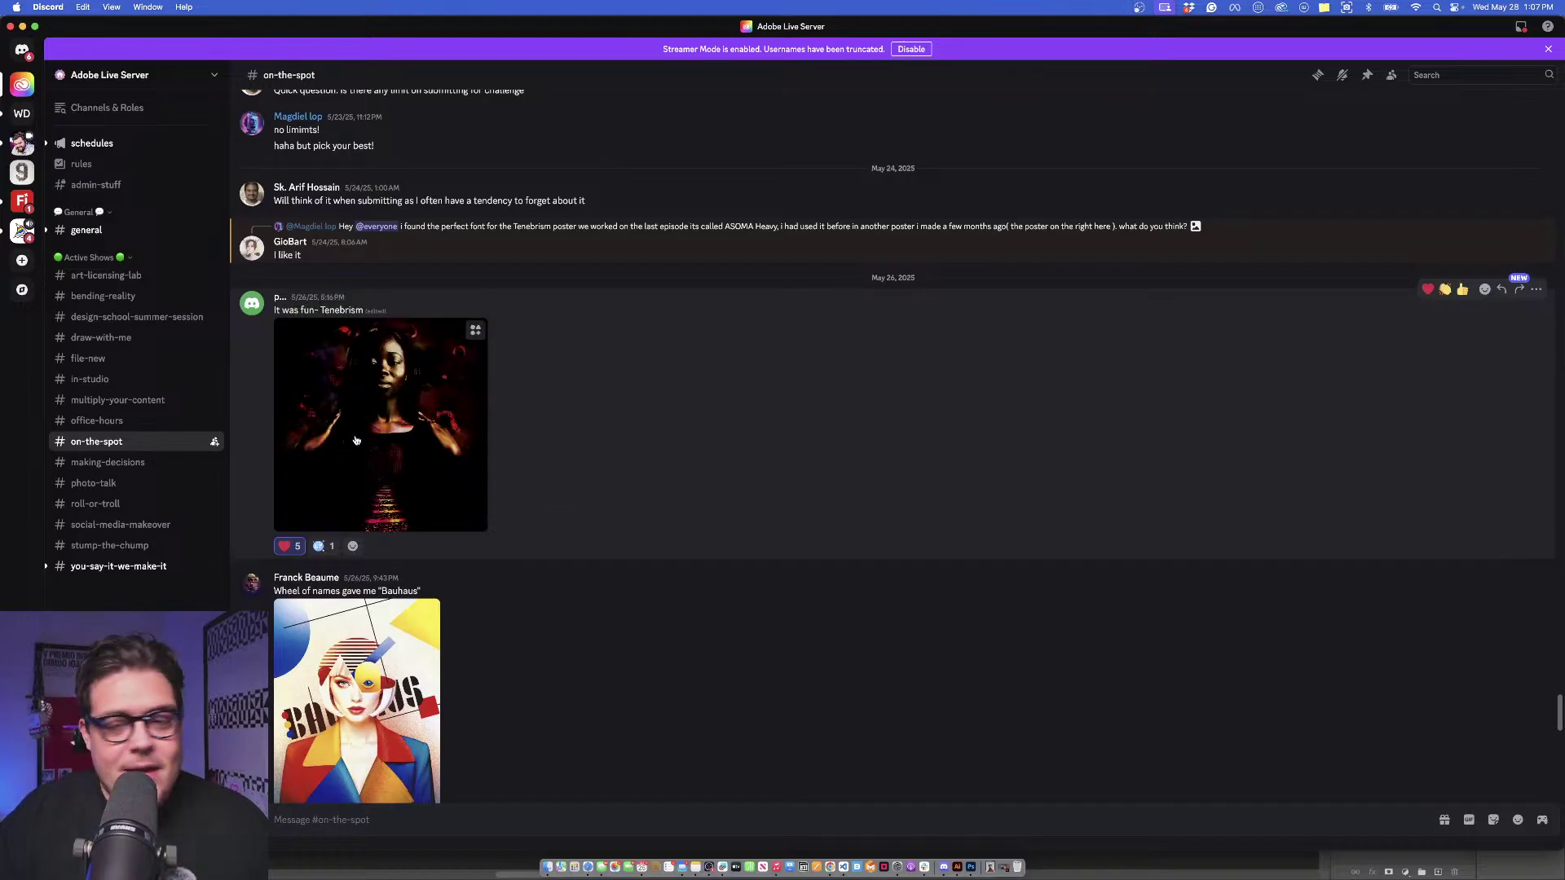
View the tenebrism portrait of the woman with raised hands and red flowers at full size, and close the image.
{"action": "left_click", "coordinate": [357, 440]}
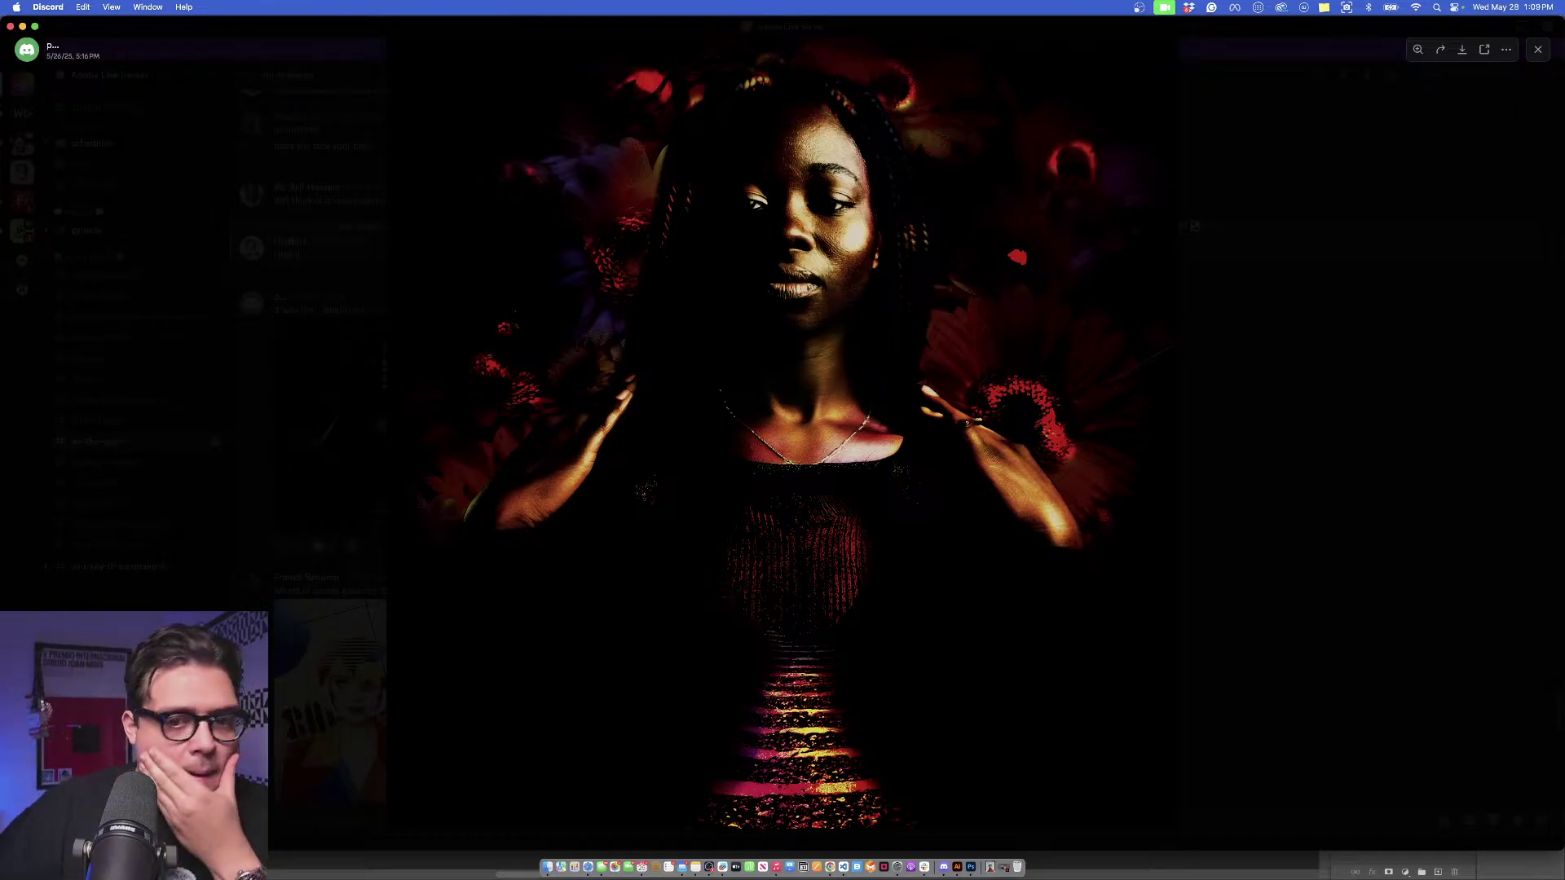
{"action": "left_click", "coordinate": [288, 474]}
View the Bauhaus poster submission at full size, inspect its geometric eye and lettering up close, and close the image.
{"action": "scroll", "coordinate": [393, 615], "scroll_direction": "down", "scroll_amount": 4}
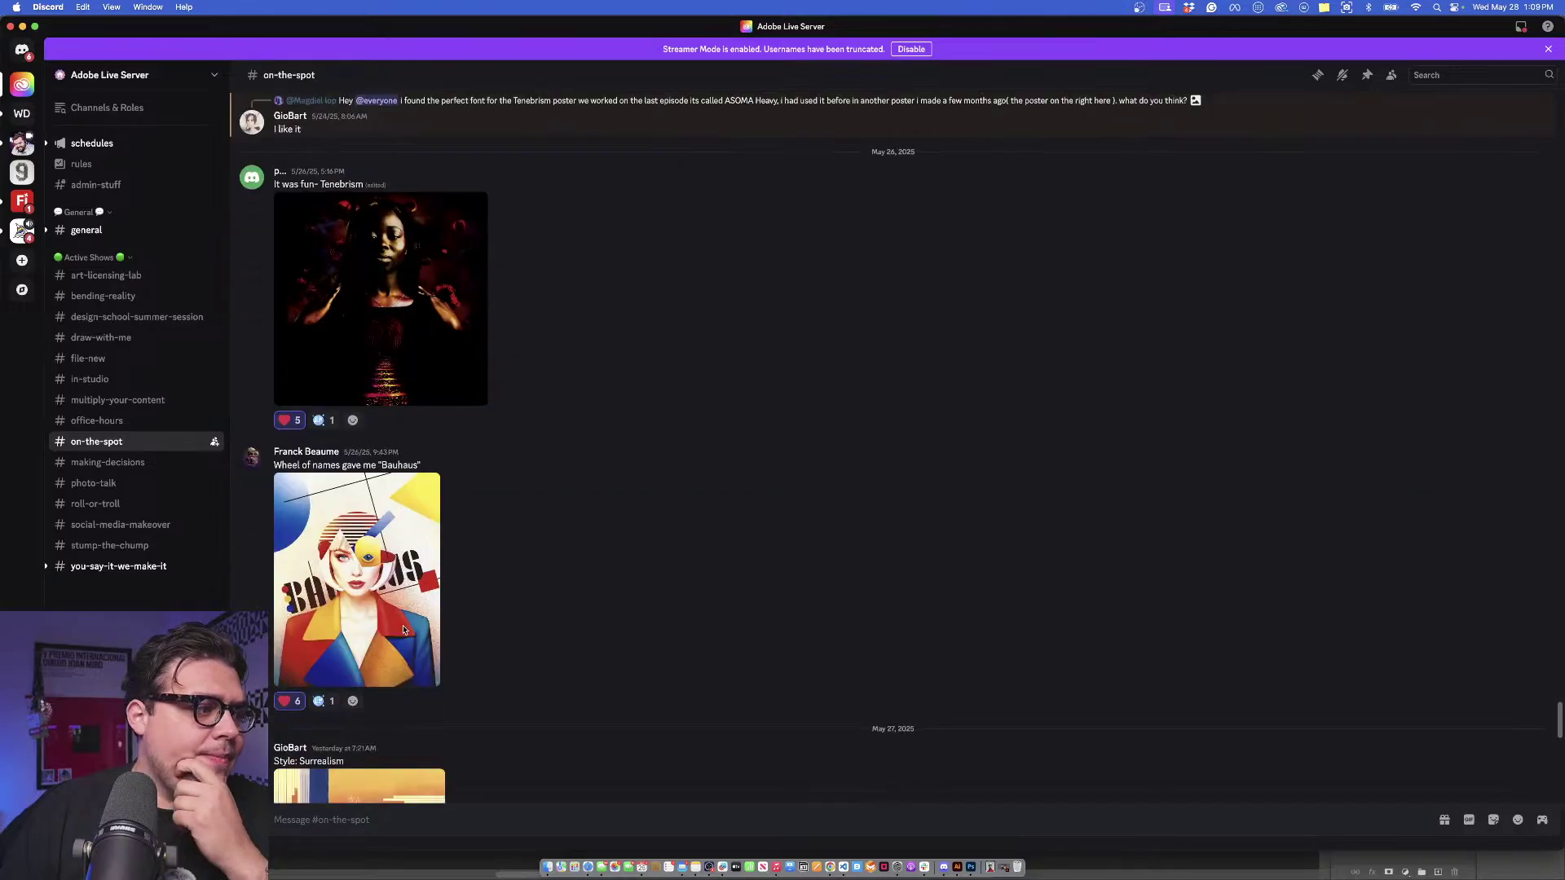
{"action": "left_click", "coordinate": [393, 615]}
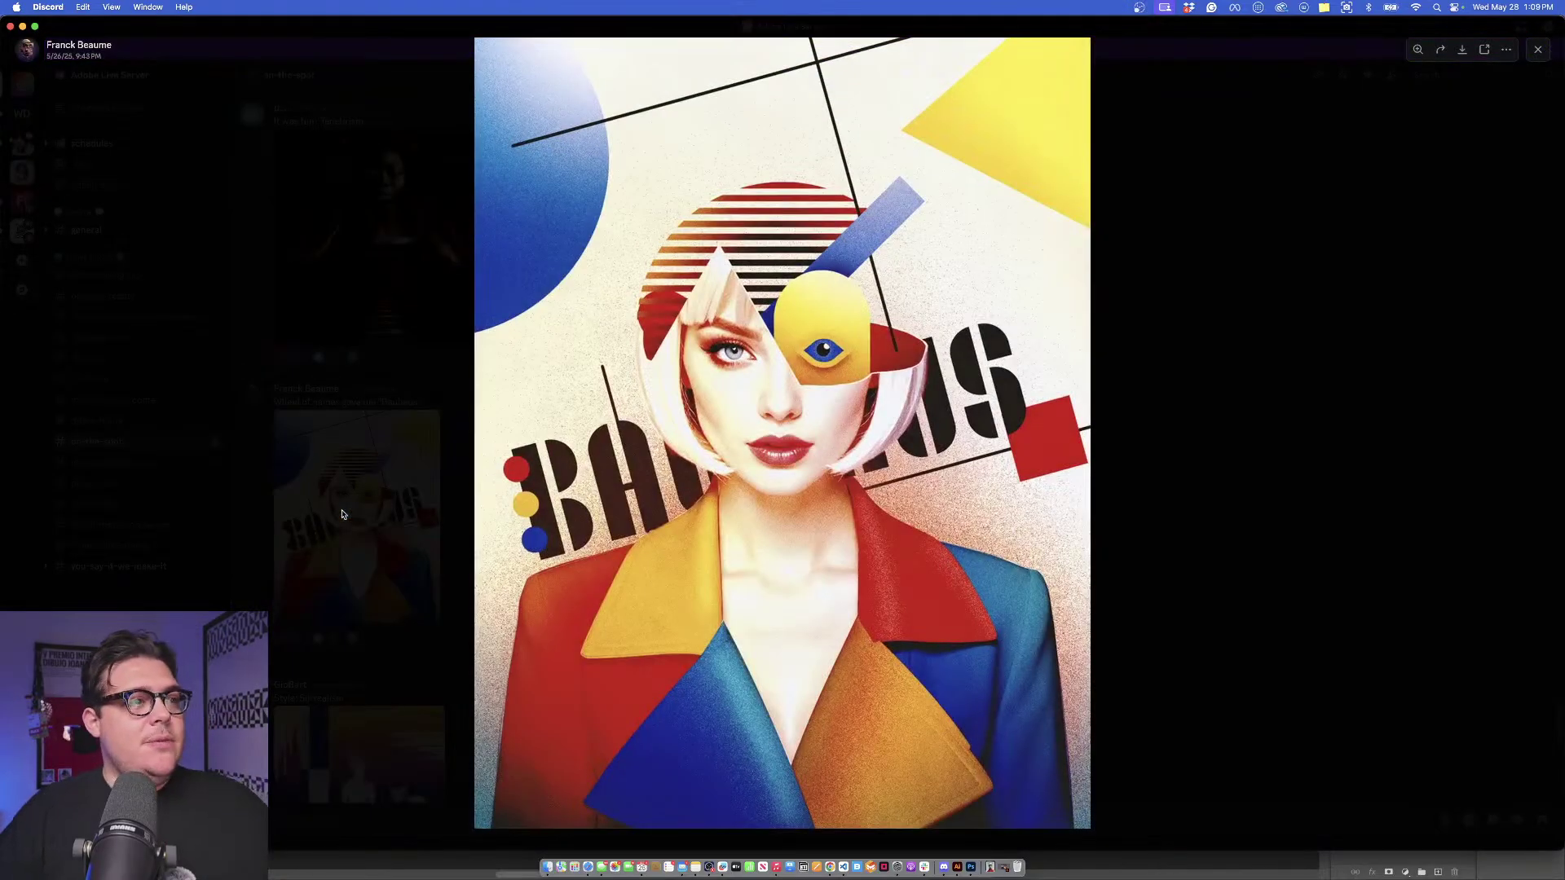
{"action": "left_click", "coordinate": [343, 515]}
{"action": "left_click", "coordinate": [343, 515]}
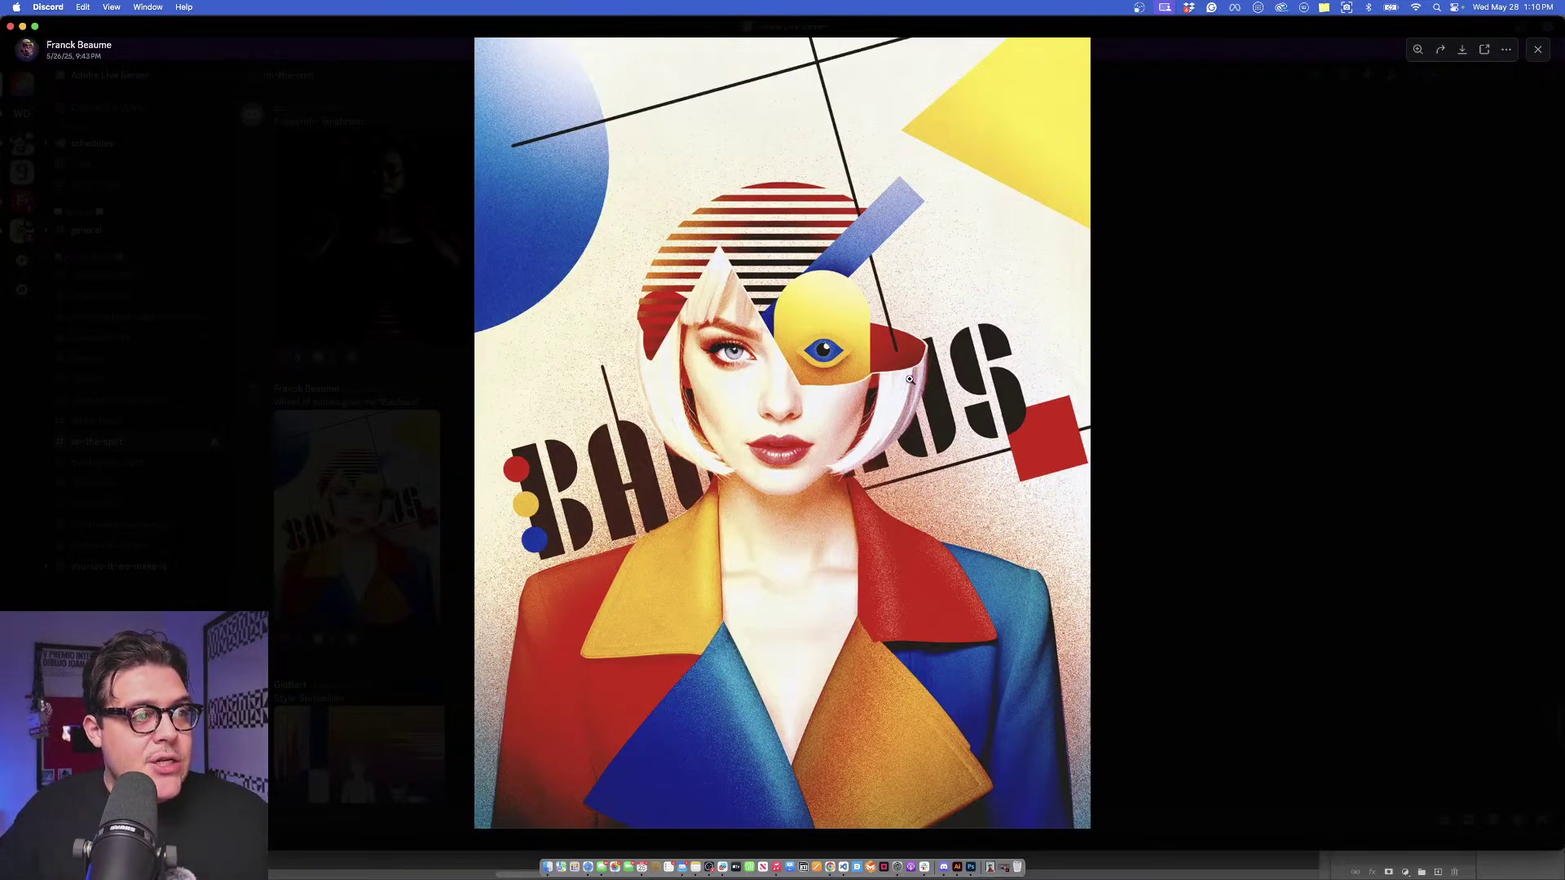
{"action": "left_click", "coordinate": [921, 352]}
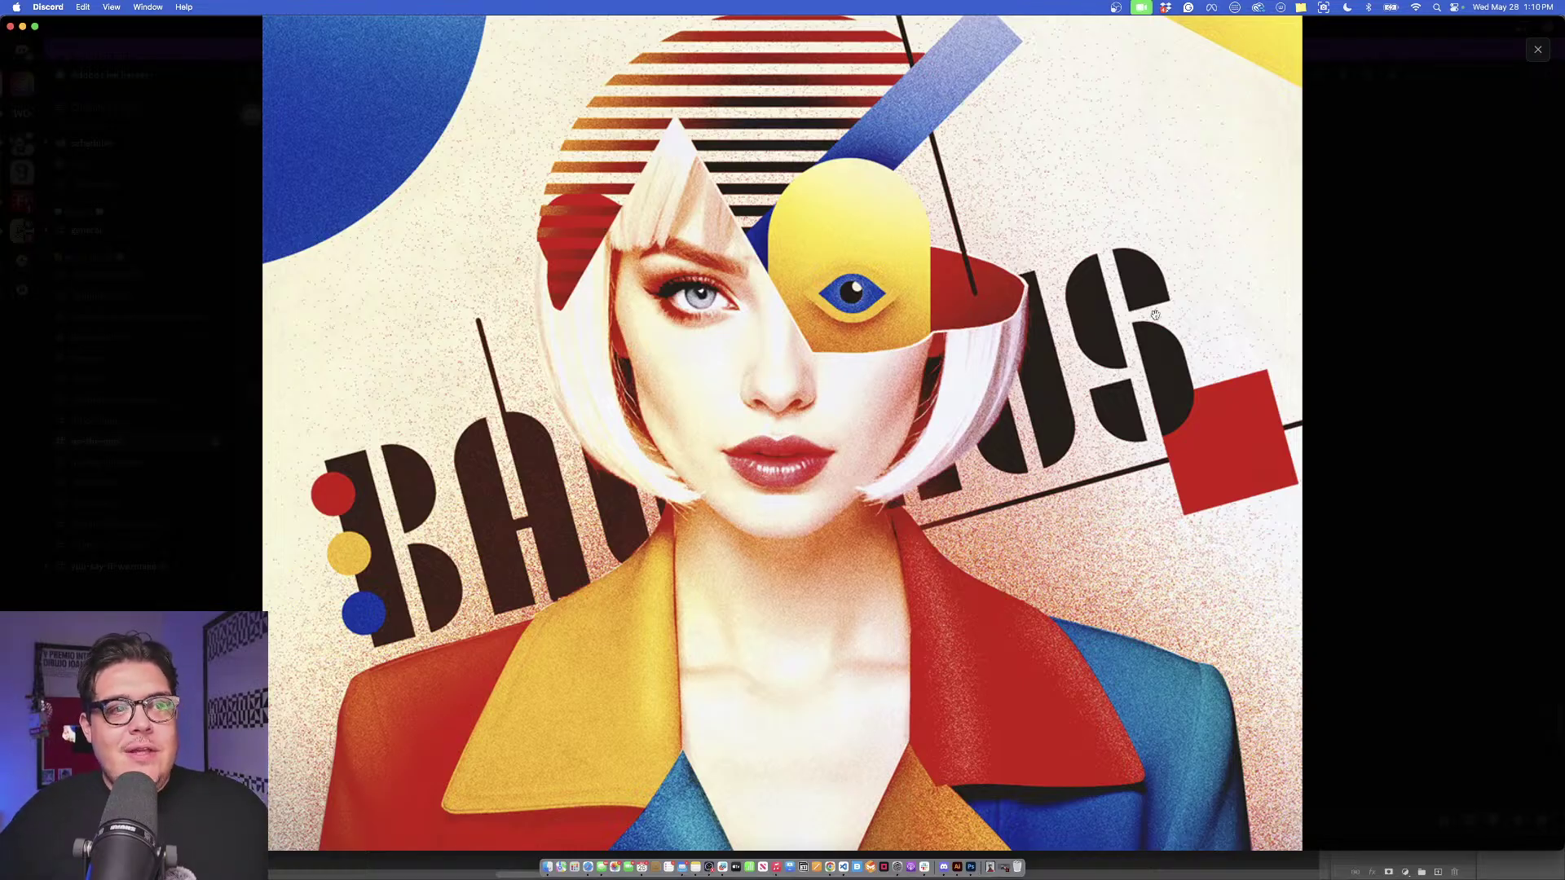
{"action": "left_click", "coordinate": [1361, 409]}
Find the May 17 submission with two opposing faces joined by stretched bands, review it at full size, and close it.
{"action": "scroll", "coordinate": [1065, 524], "scroll_direction": "up", "scroll_amount": 20}
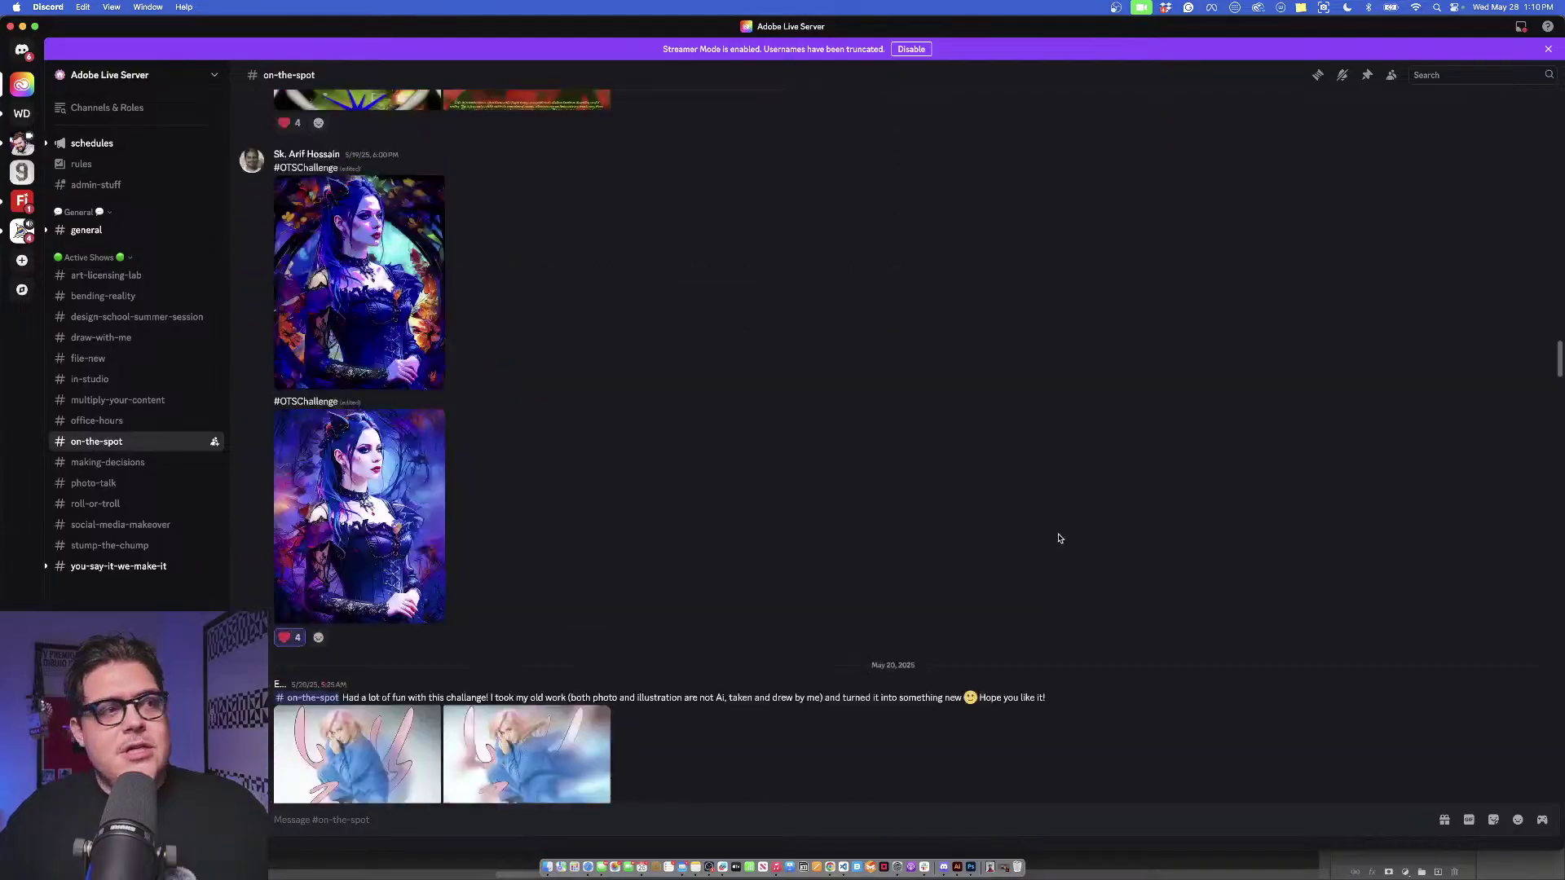
{"action": "scroll", "coordinate": [936, 541], "scroll_direction": "down", "scroll_amount": 2}
{"action": "scroll", "coordinate": [937, 546], "scroll_direction": "up", "scroll_amount": 2}
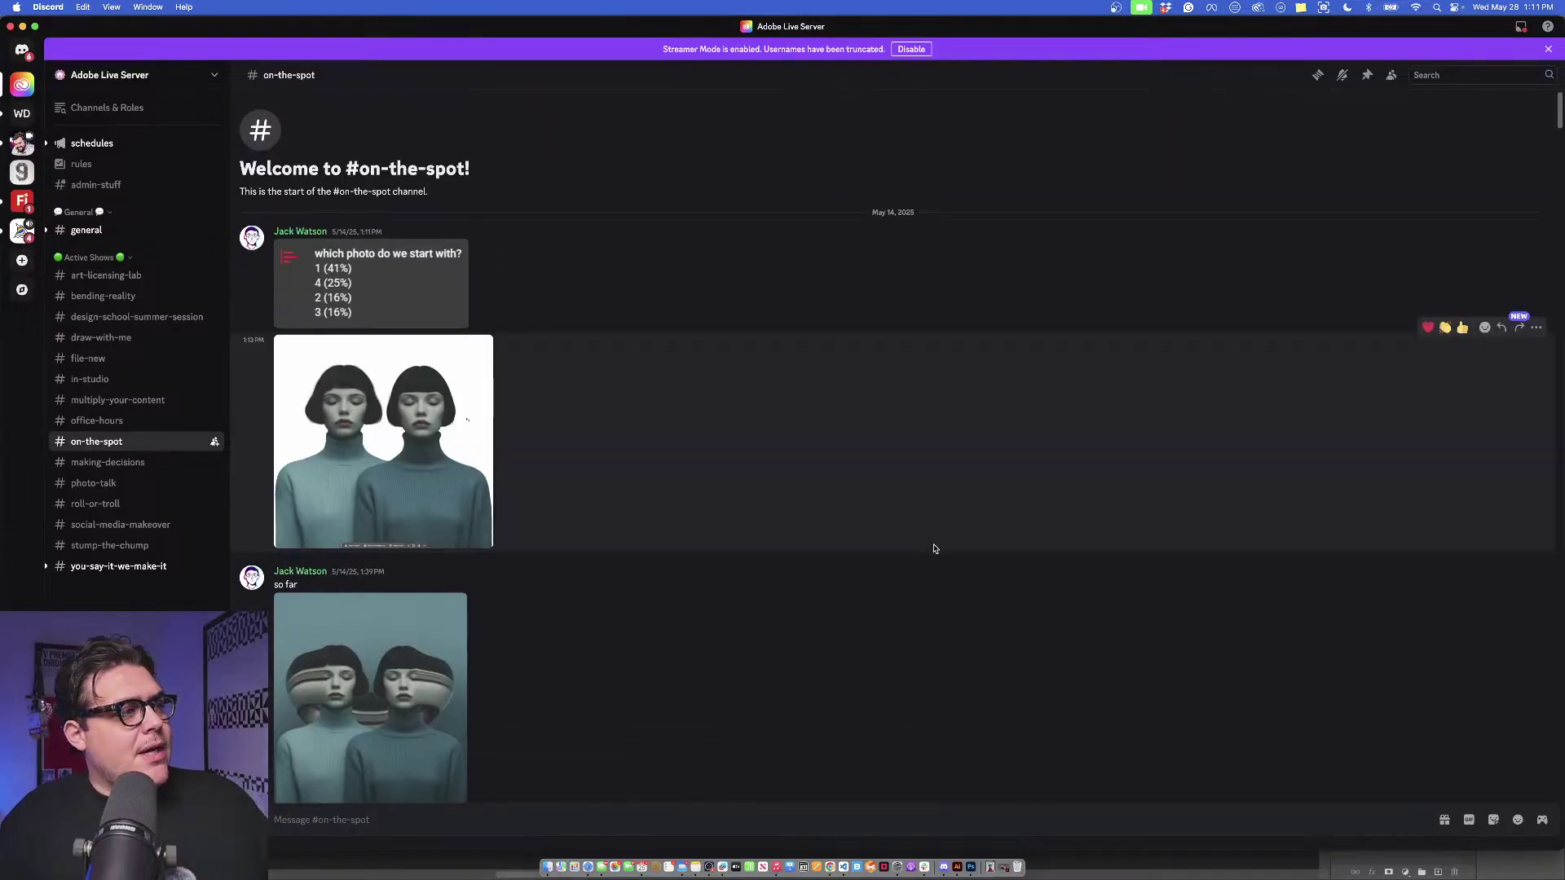
{"action": "scroll", "coordinate": [934, 548], "scroll_direction": "down", "scroll_amount": 9}
{"action": "scroll", "coordinate": [935, 548], "scroll_direction": "down", "scroll_amount": 15}
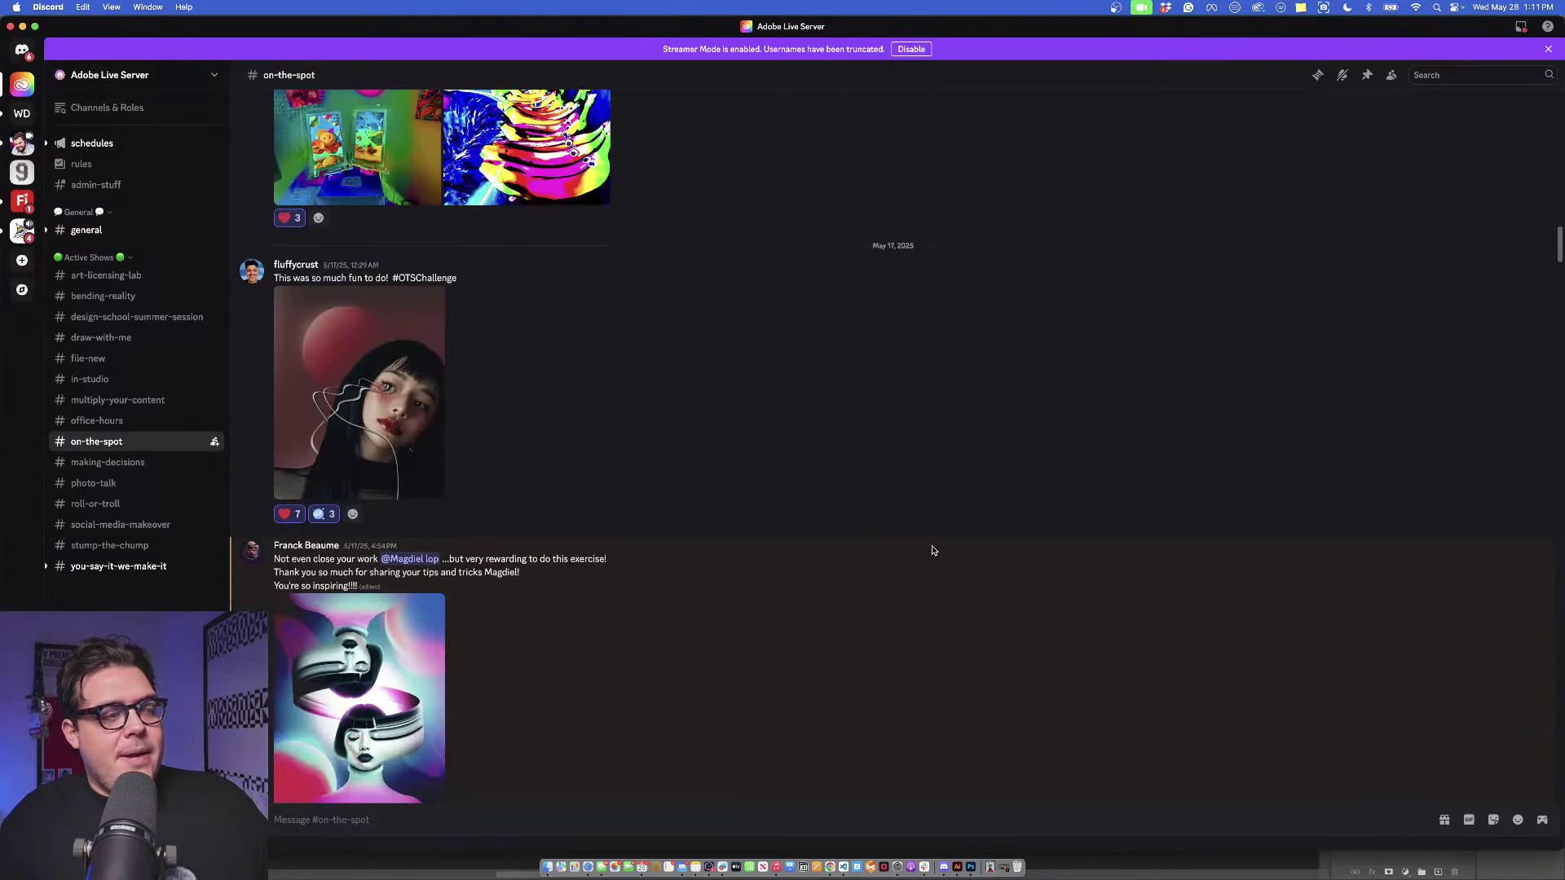
{"action": "left_click", "coordinate": [413, 547]}
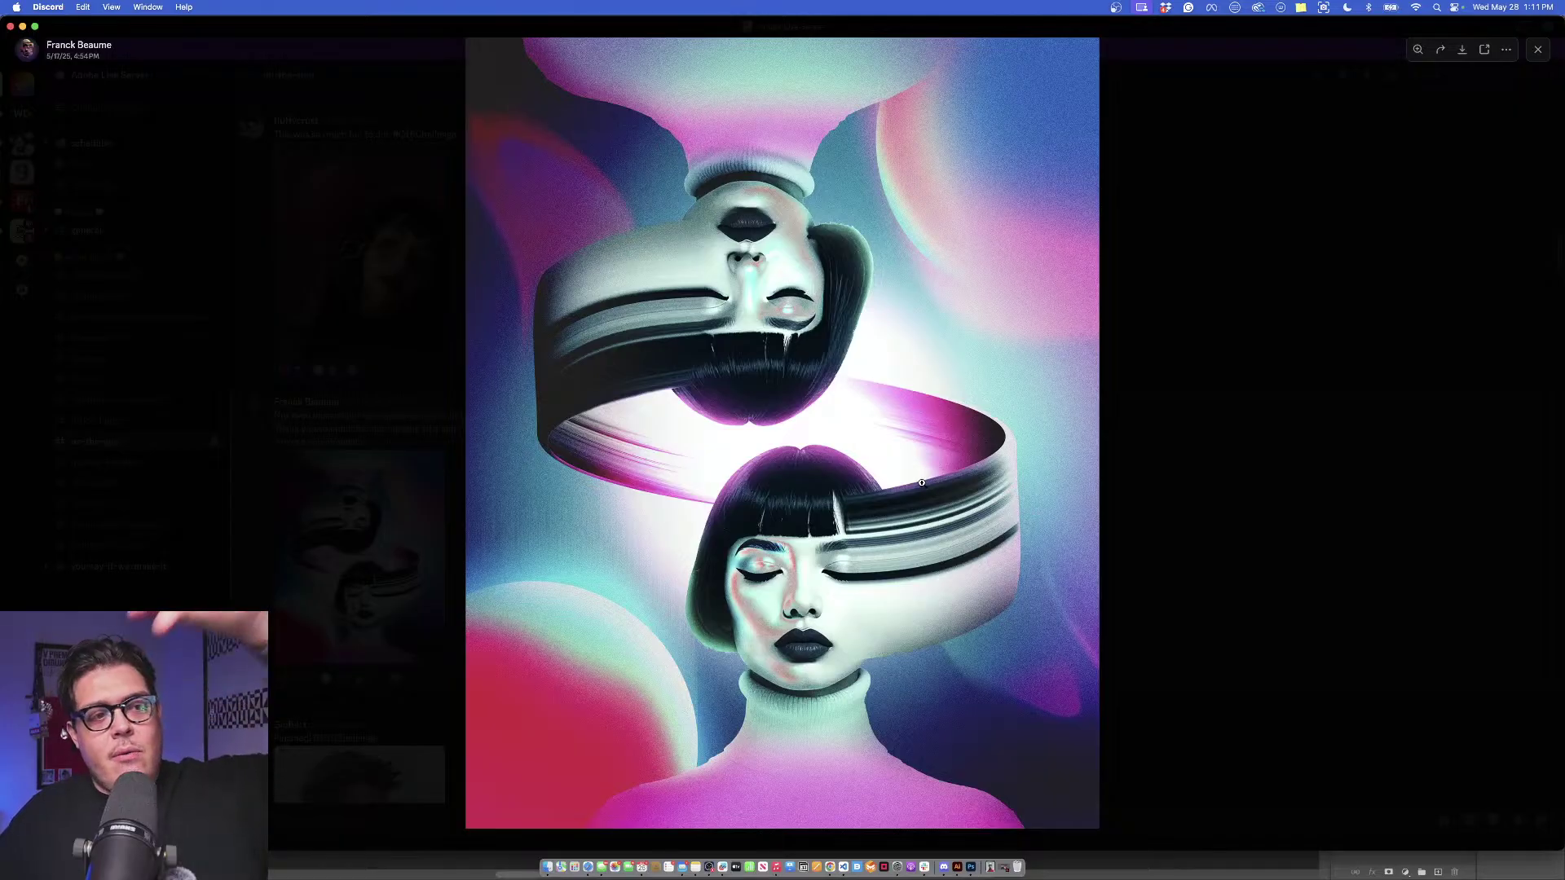
{"action": "left_click", "coordinate": [1195, 423]}
Return to the recent submissions and open the "Style: Surrealism" poster at full size.
{"action": "scroll", "coordinate": [1051, 522], "scroll_direction": "up", "scroll_amount": 10}
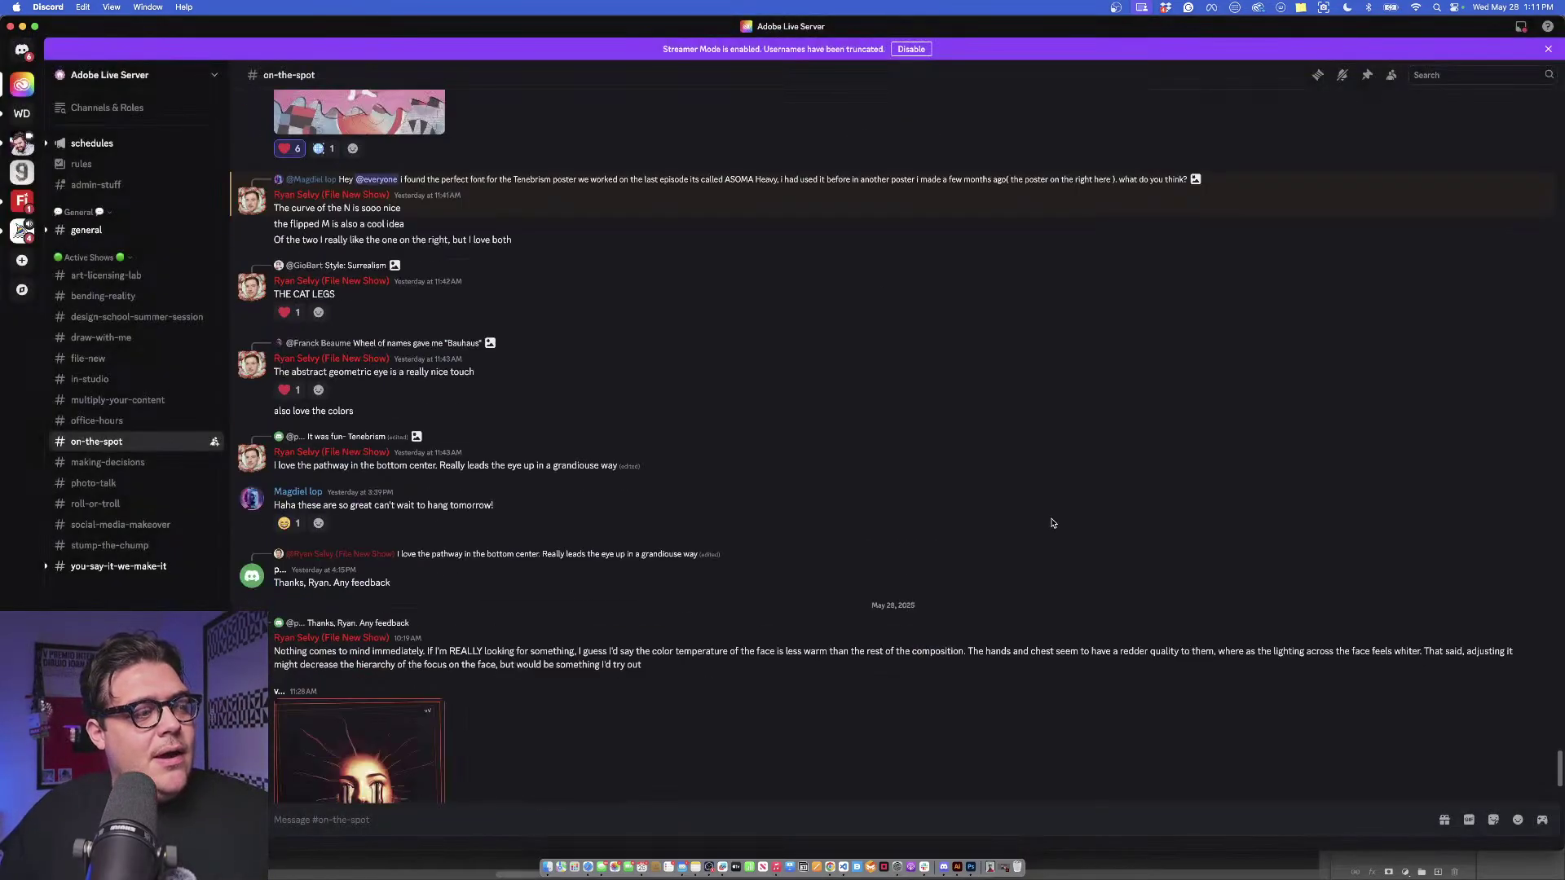
{"action": "scroll", "coordinate": [915, 543], "scroll_direction": "up", "scroll_amount": 5}
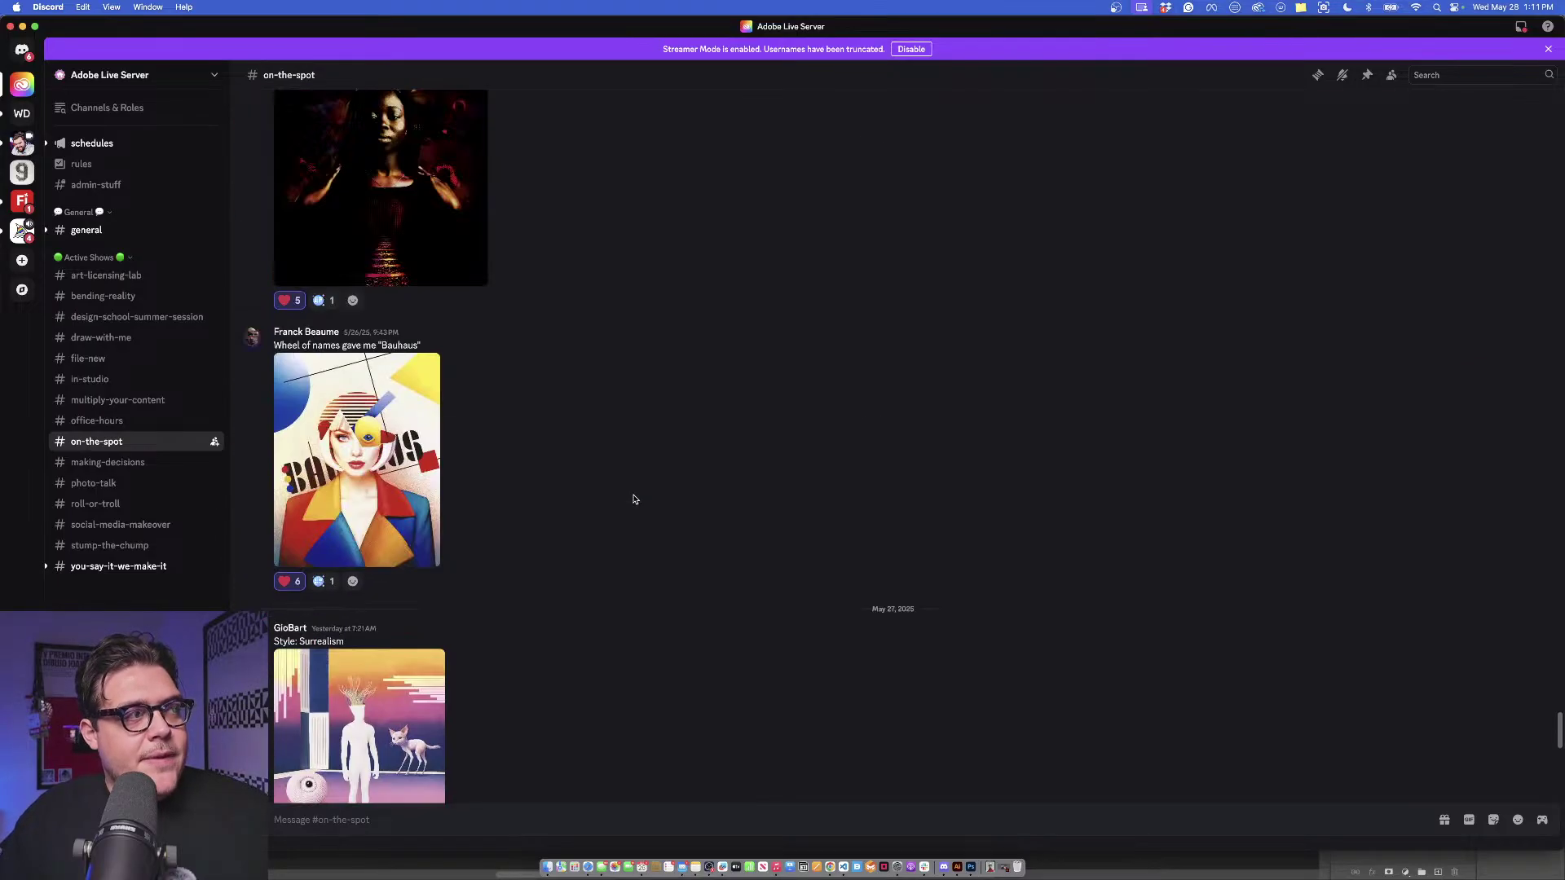
{"action": "scroll", "coordinate": [399, 582], "scroll_direction": "down", "scroll_amount": 2}
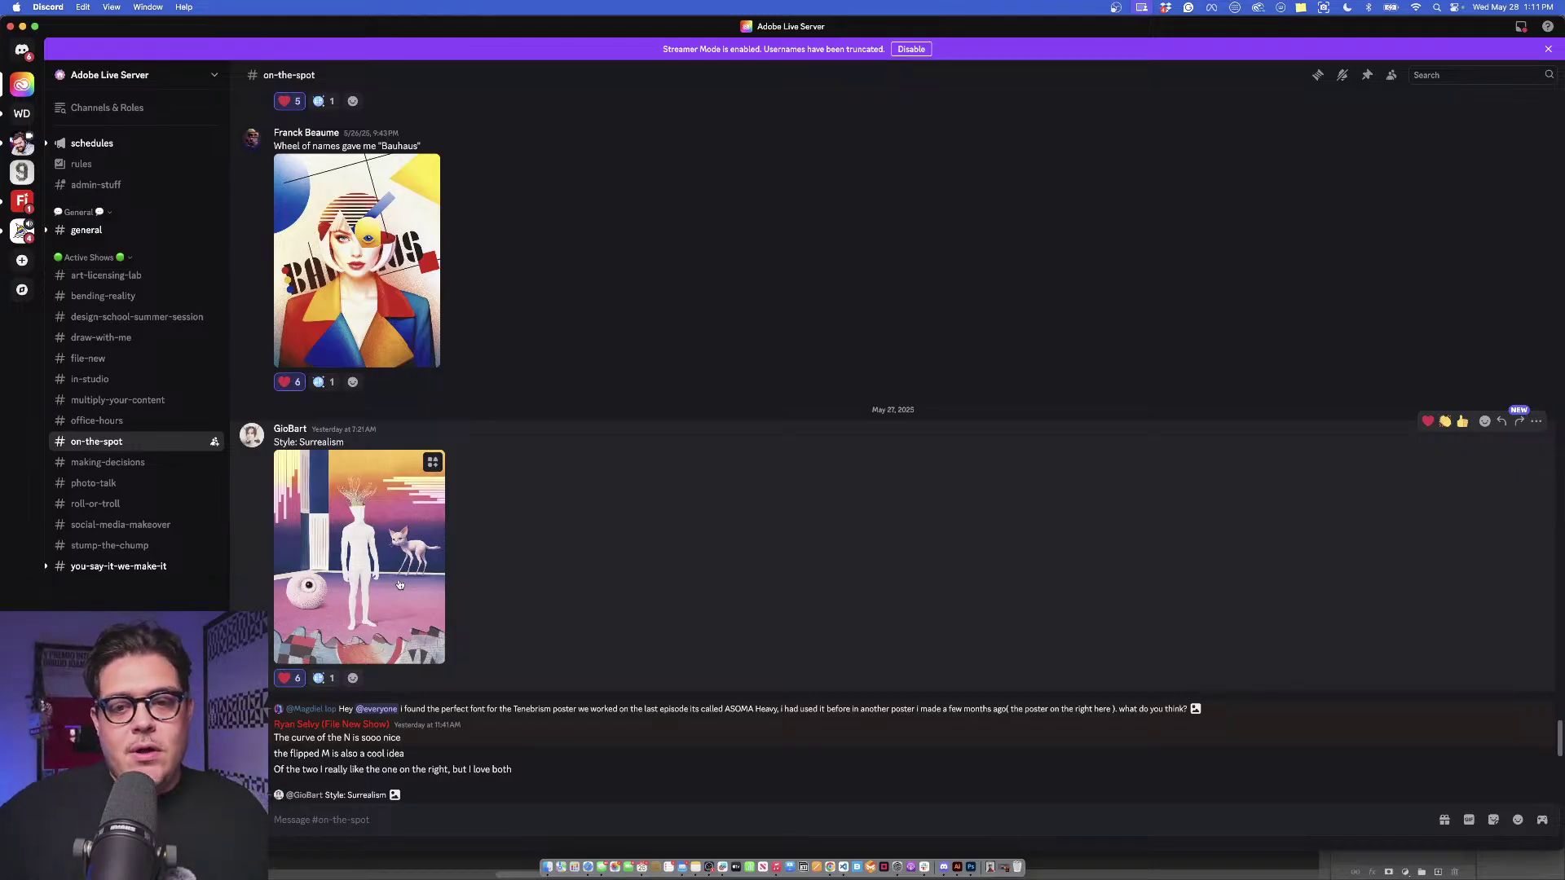
{"action": "left_click", "coordinate": [399, 584]}
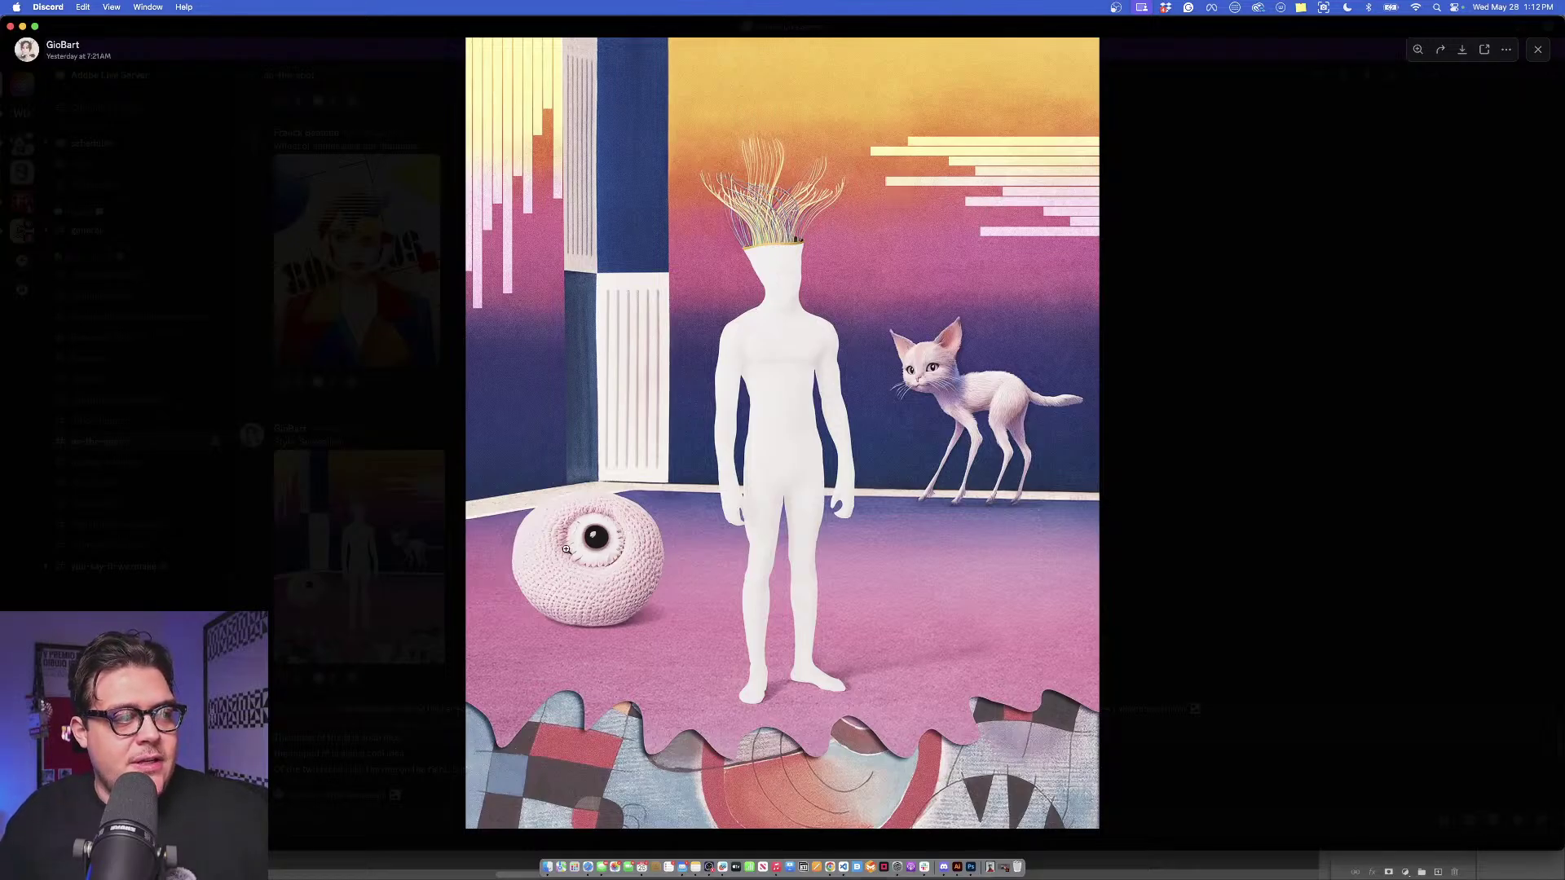
Inspect the surrealism poster's knitted eyeball, wired head and long-legged cat up close, review the full composition, and close the image.
{"action": "left_click", "coordinate": [612, 543]}
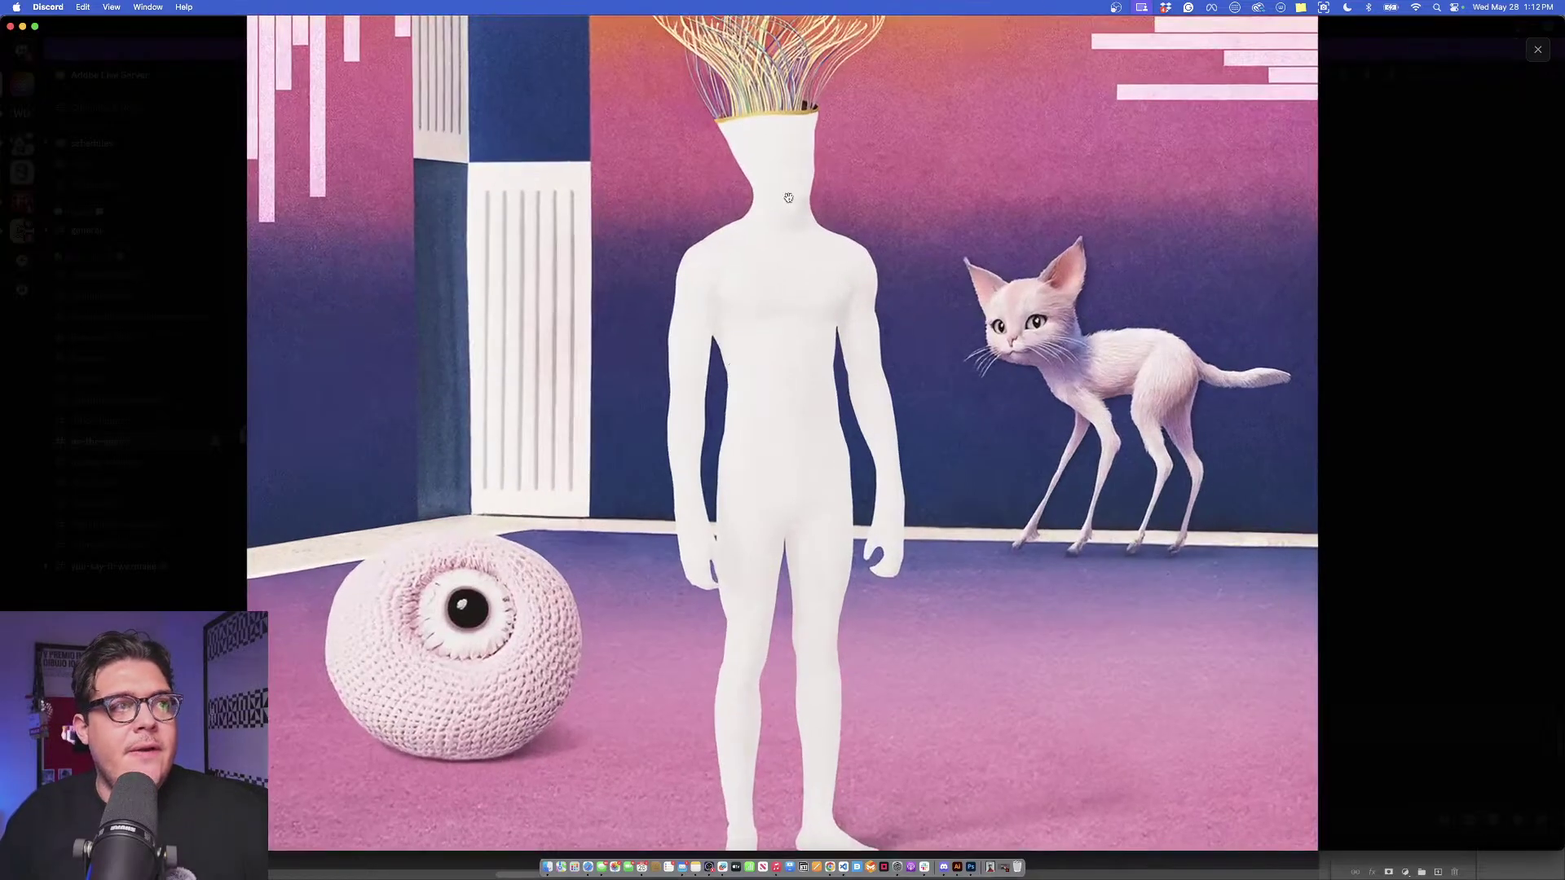
{"action": "left_click", "coordinate": [788, 198]}
{"action": "left_click", "coordinate": [794, 141]}
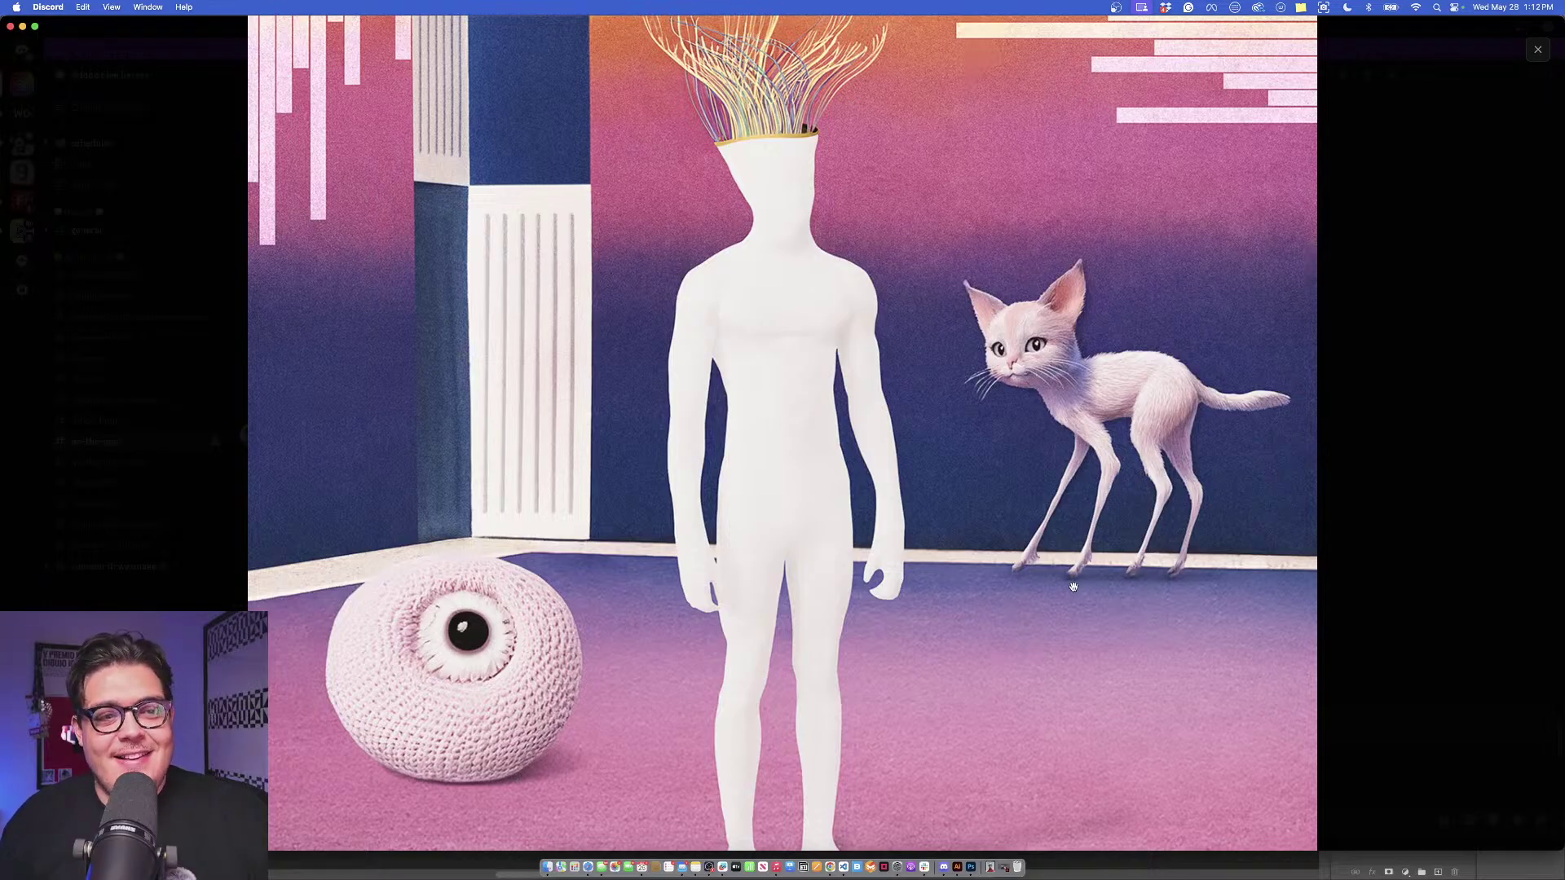
{"action": "scroll", "coordinate": [1076, 585], "scroll_direction": "down", "scroll_amount": 2}
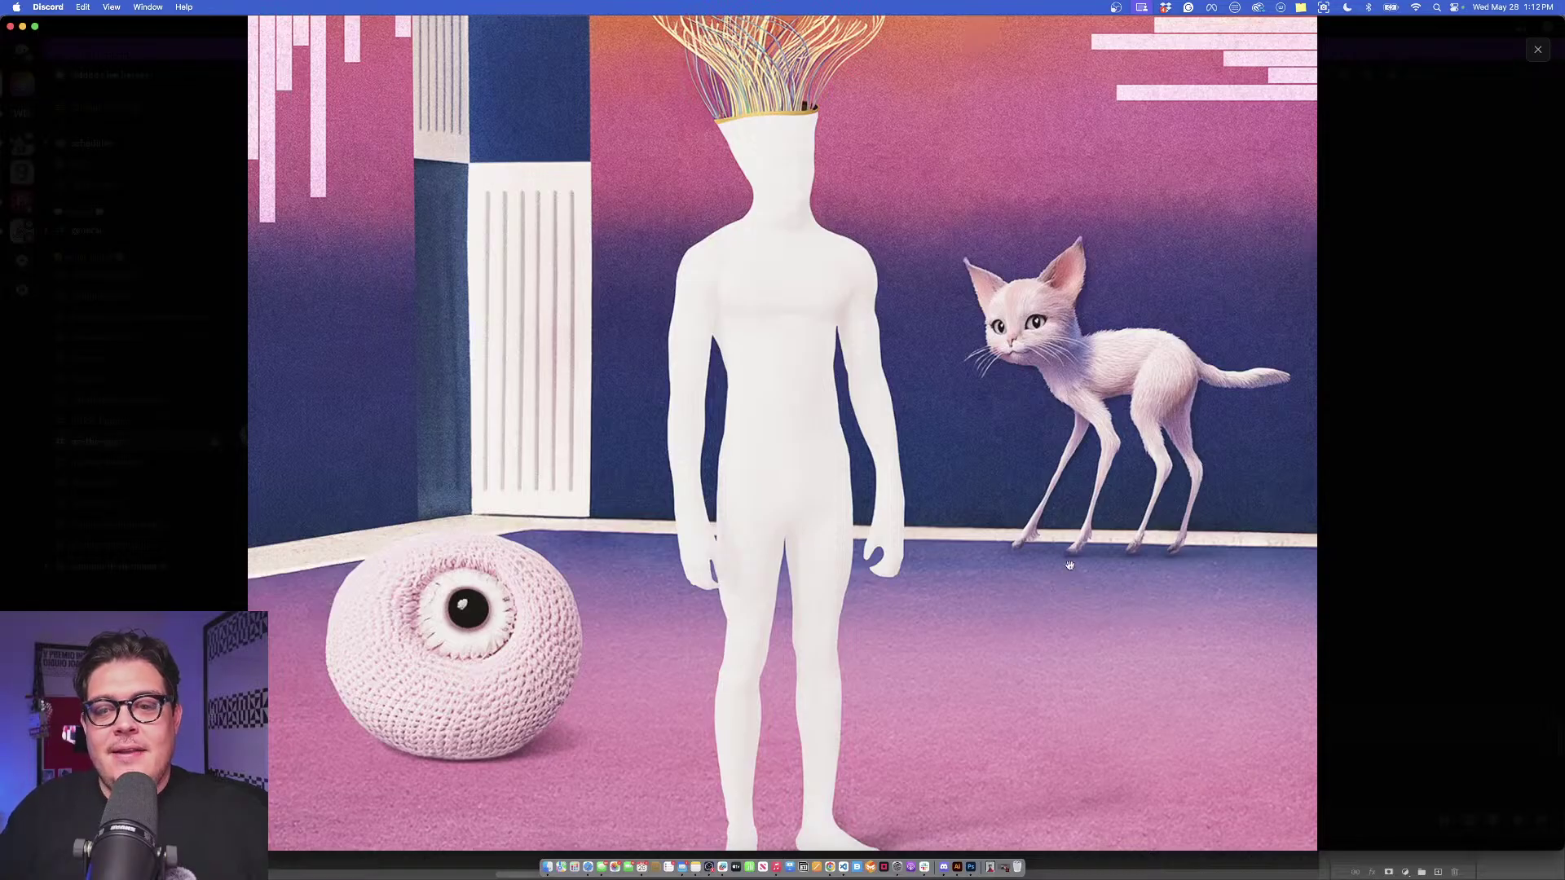
{"action": "left_click", "coordinate": [1073, 508]}
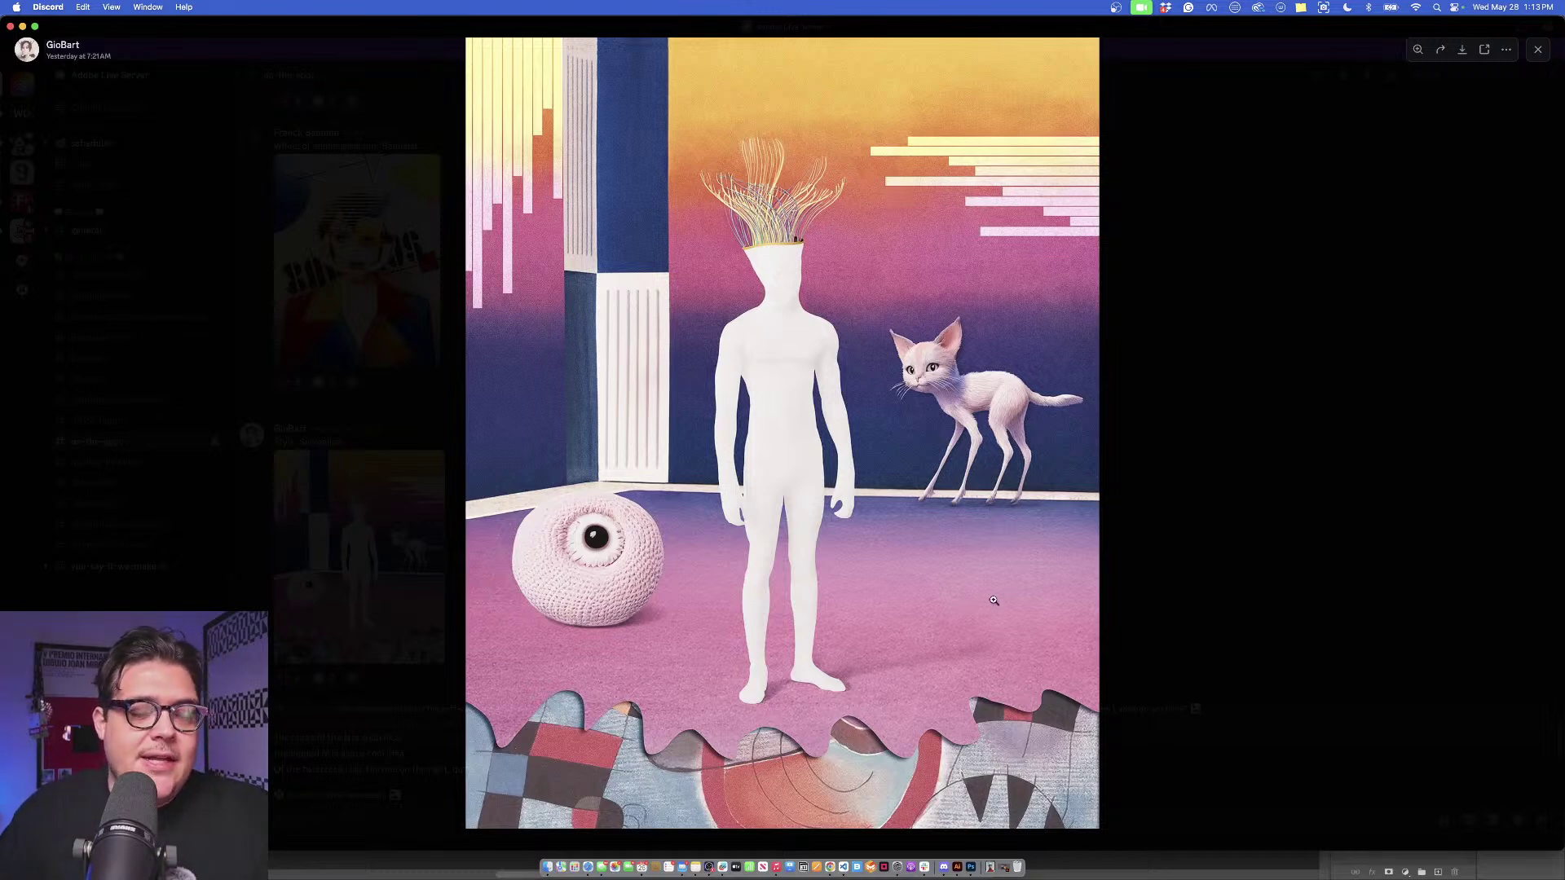
{"action": "left_click", "coordinate": [1166, 438]}
Find the "Dramatic Illumination Tenebrism" poster with streaks running from the eyes, review it at full size, and close it.
{"action": "scroll", "coordinate": [781, 520], "scroll_direction": "down", "scroll_amount": 10}
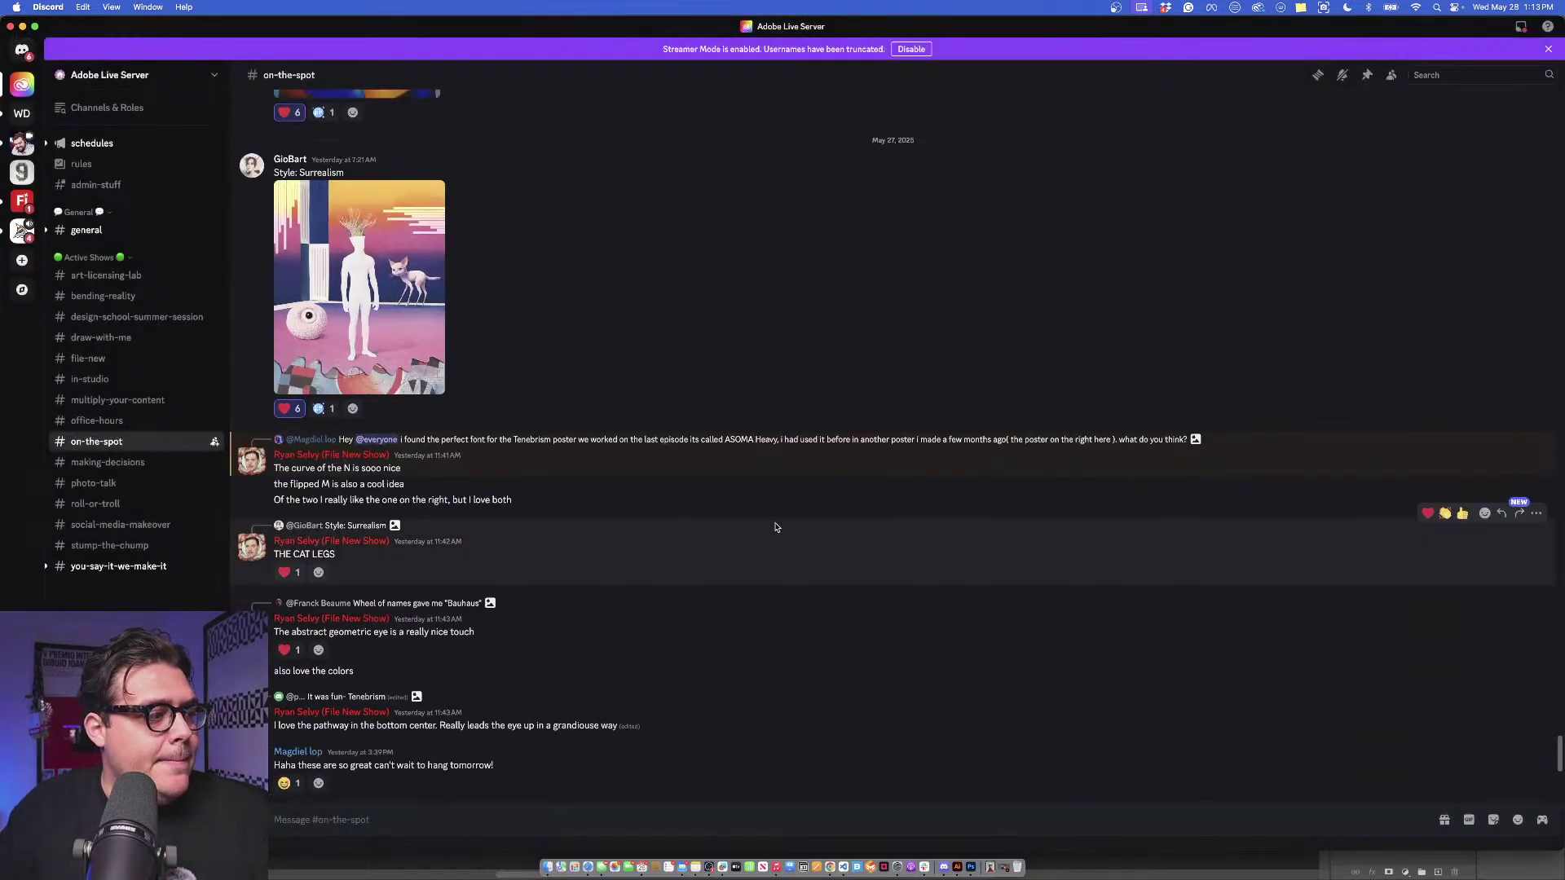
{"action": "scroll", "coordinate": [775, 527], "scroll_direction": "down", "scroll_amount": 3}
{"action": "left_click", "coordinate": [399, 615]}
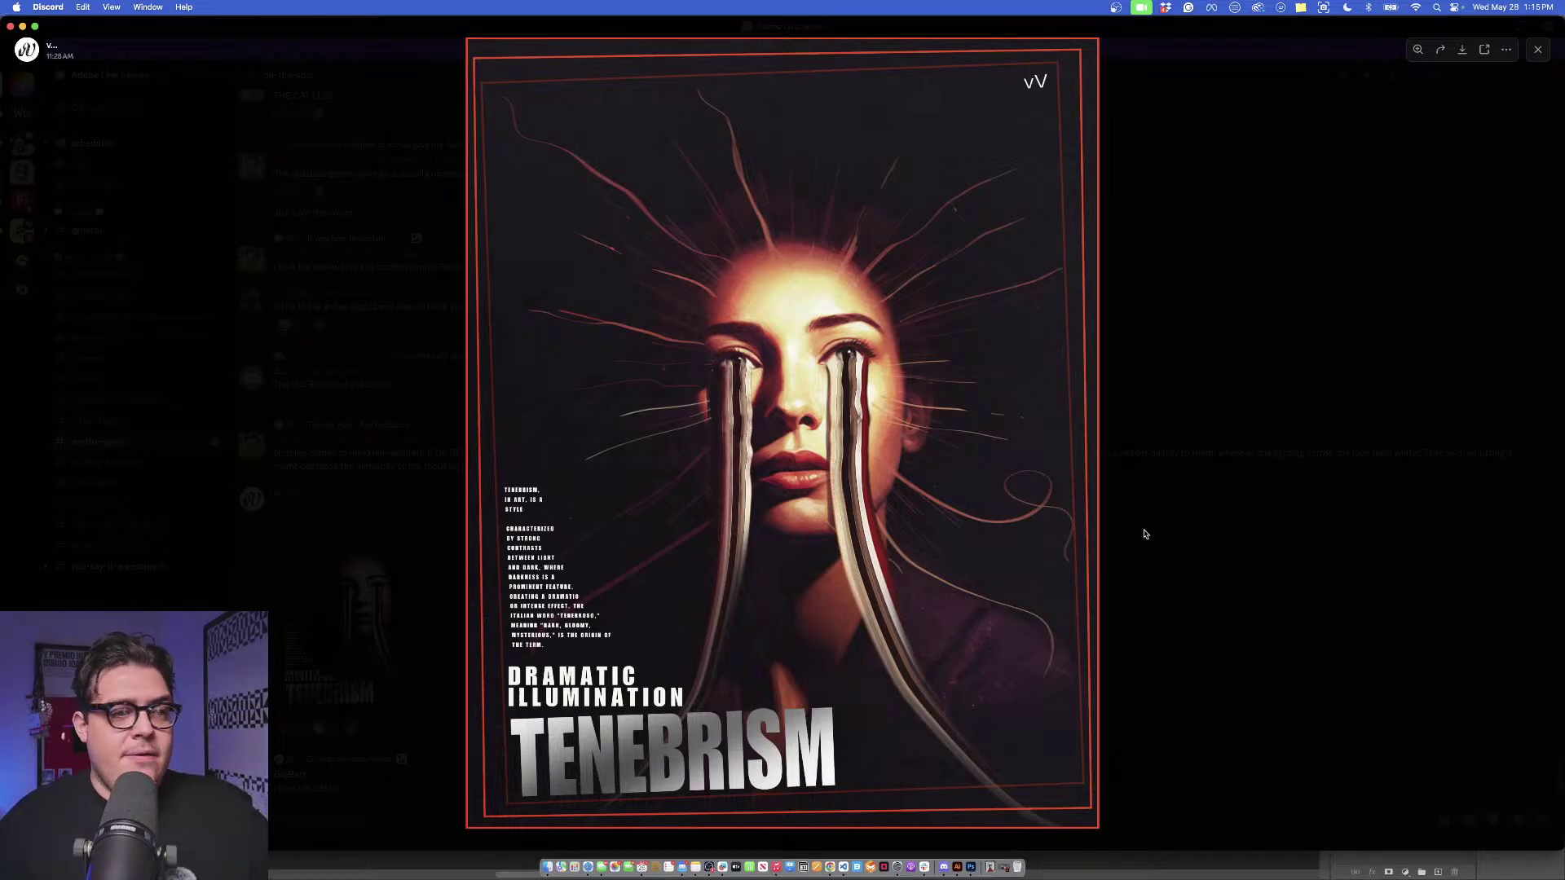
{"action": "left_click", "coordinate": [1144, 534]}
Look back over the recent submissions and give the "Dramatic Illumination Tenebrism" poster a second full-size review.
{"action": "scroll", "coordinate": [965, 600], "scroll_direction": "up", "scroll_amount": 5}
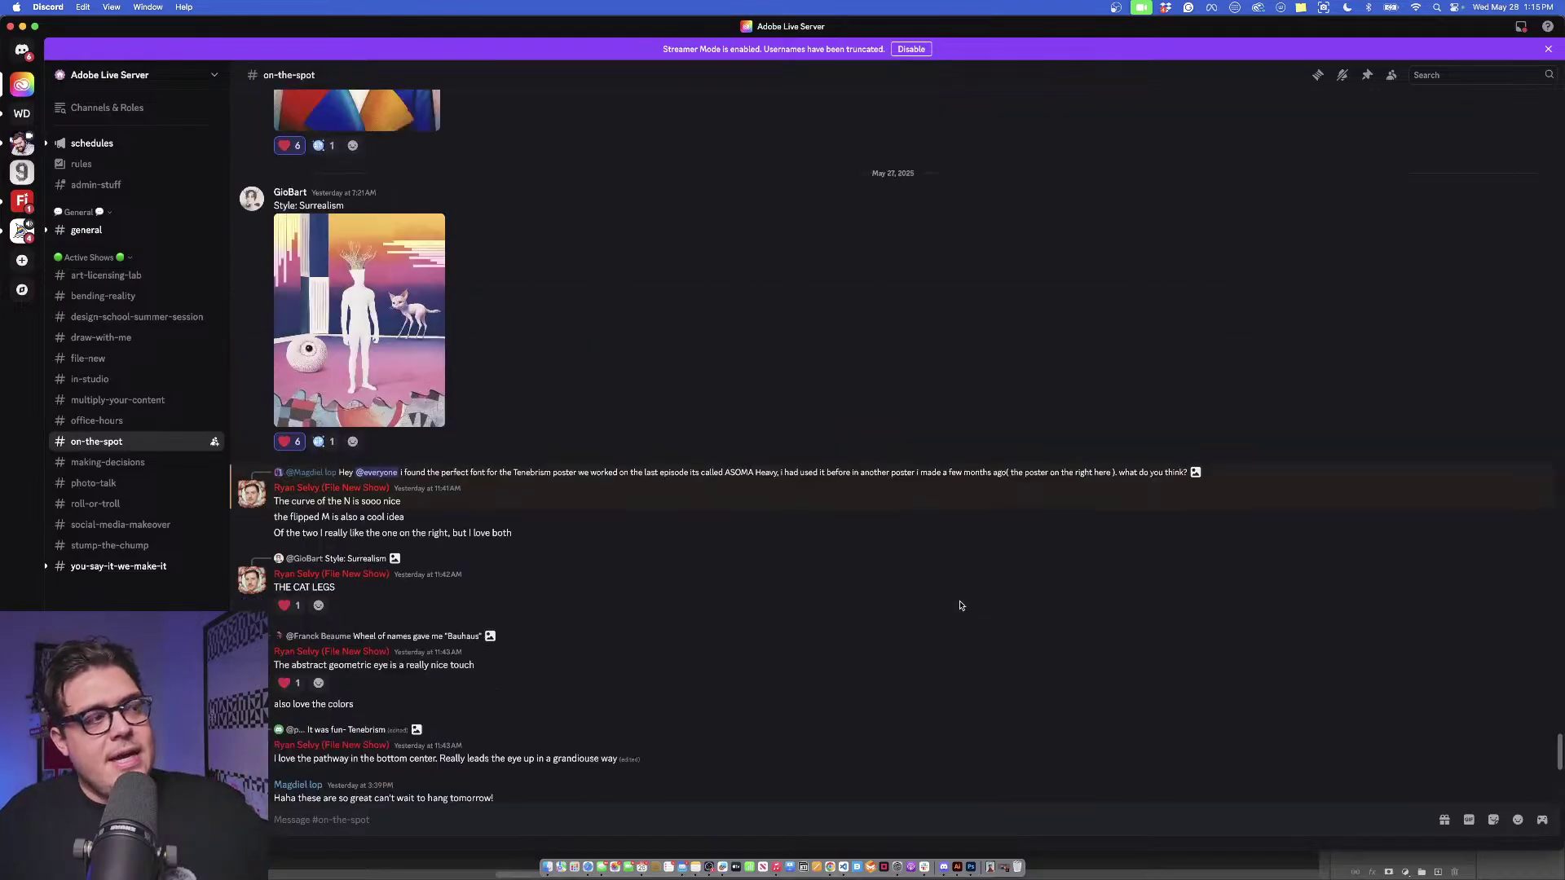
{"action": "scroll", "coordinate": [960, 605], "scroll_direction": "up", "scroll_amount": 8}
{"action": "scroll", "coordinate": [959, 605], "scroll_direction": "down", "scroll_amount": 14}
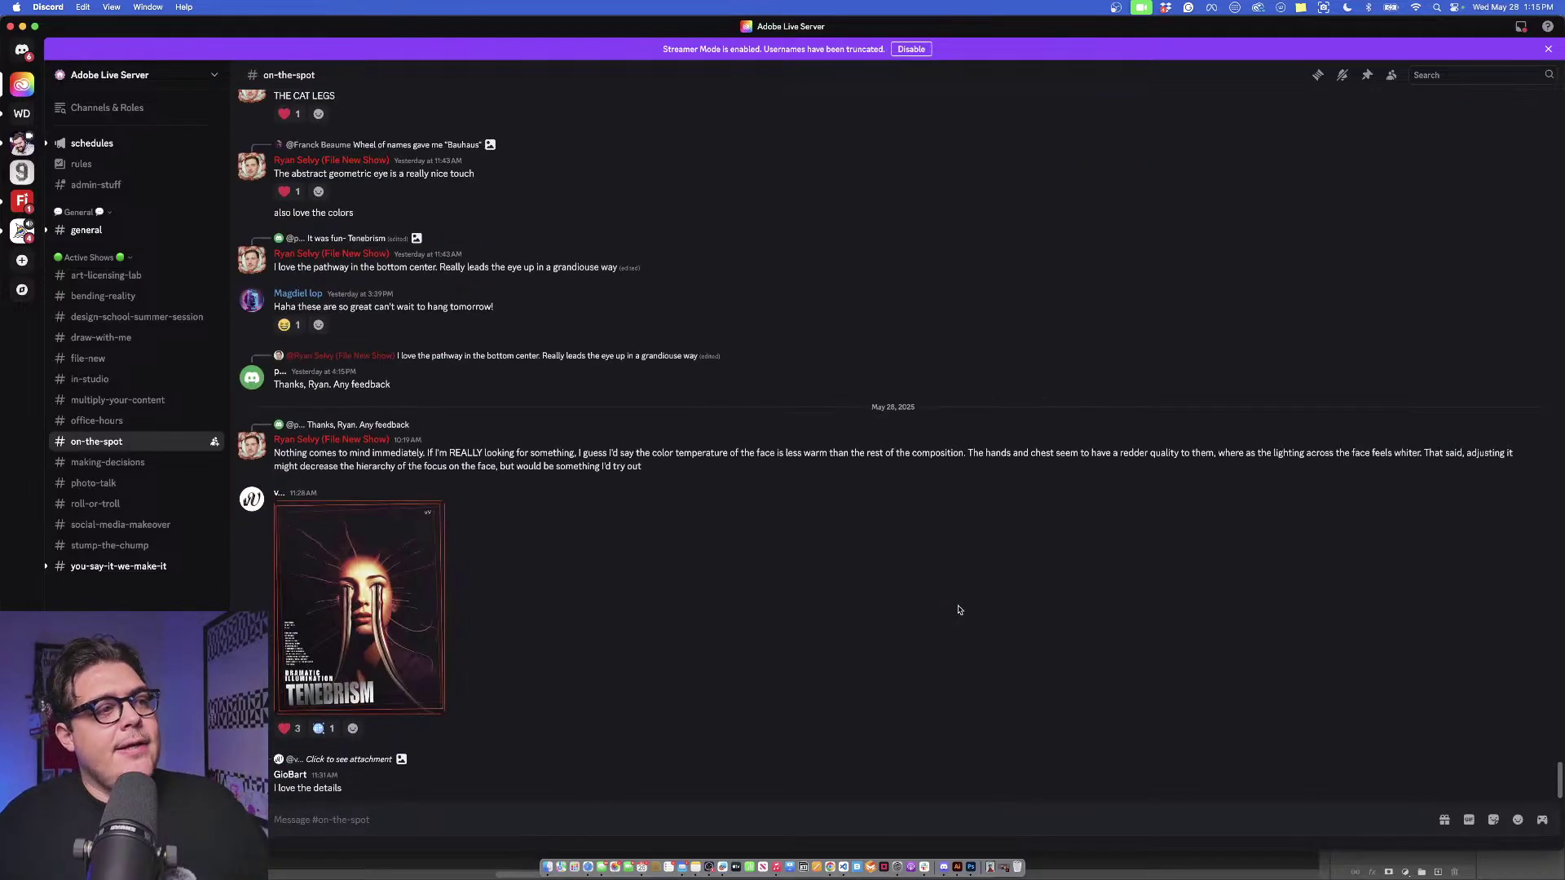
{"action": "mouse_move", "coordinate": [959, 609]}
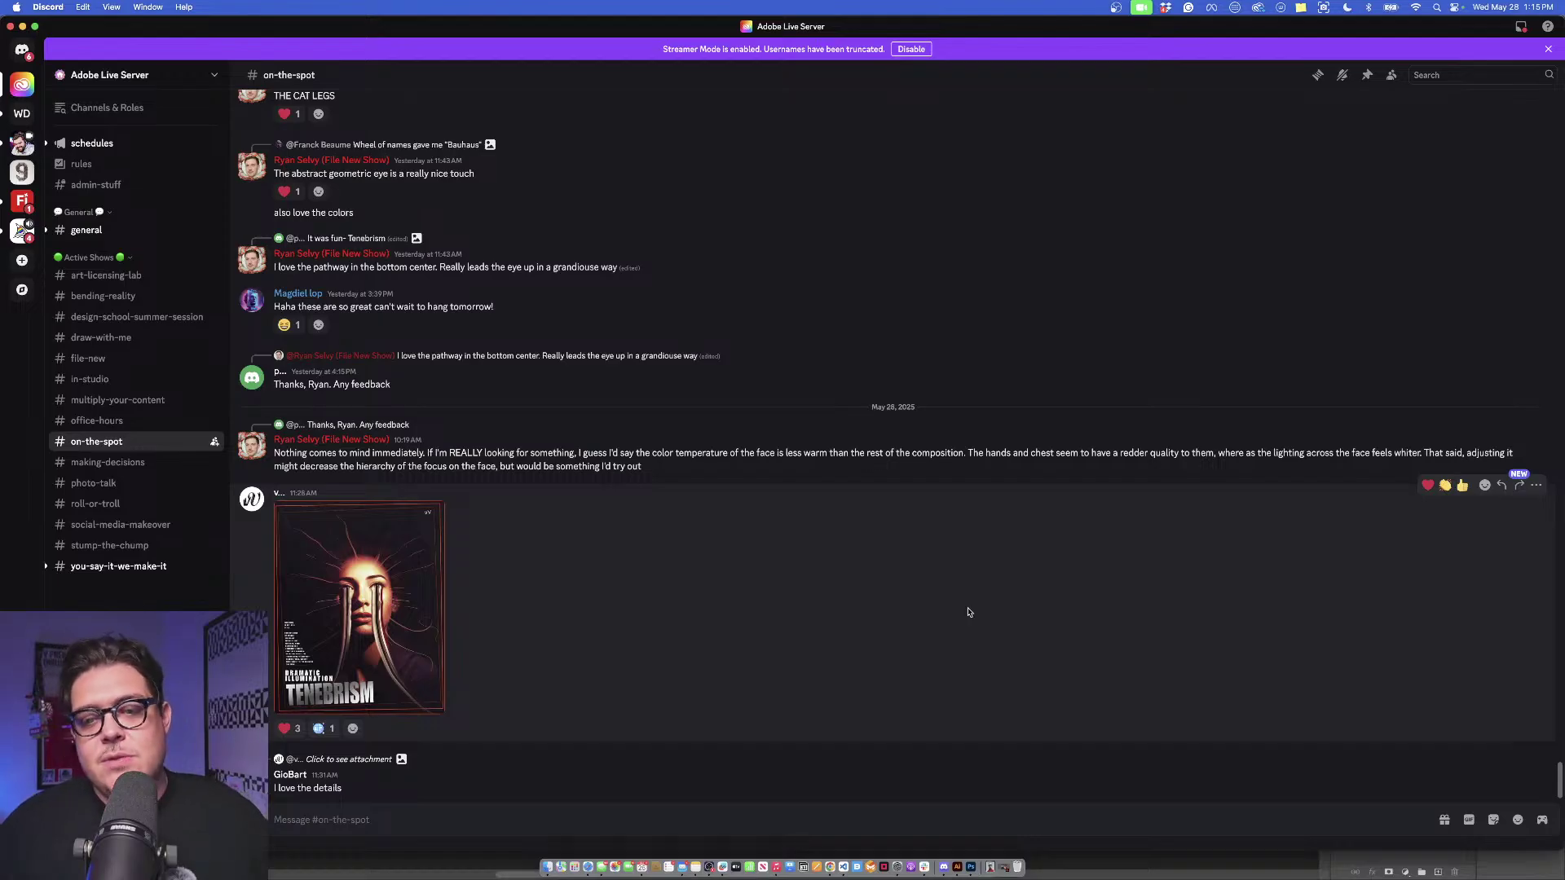
{"action": "left_click", "coordinate": [421, 608]}
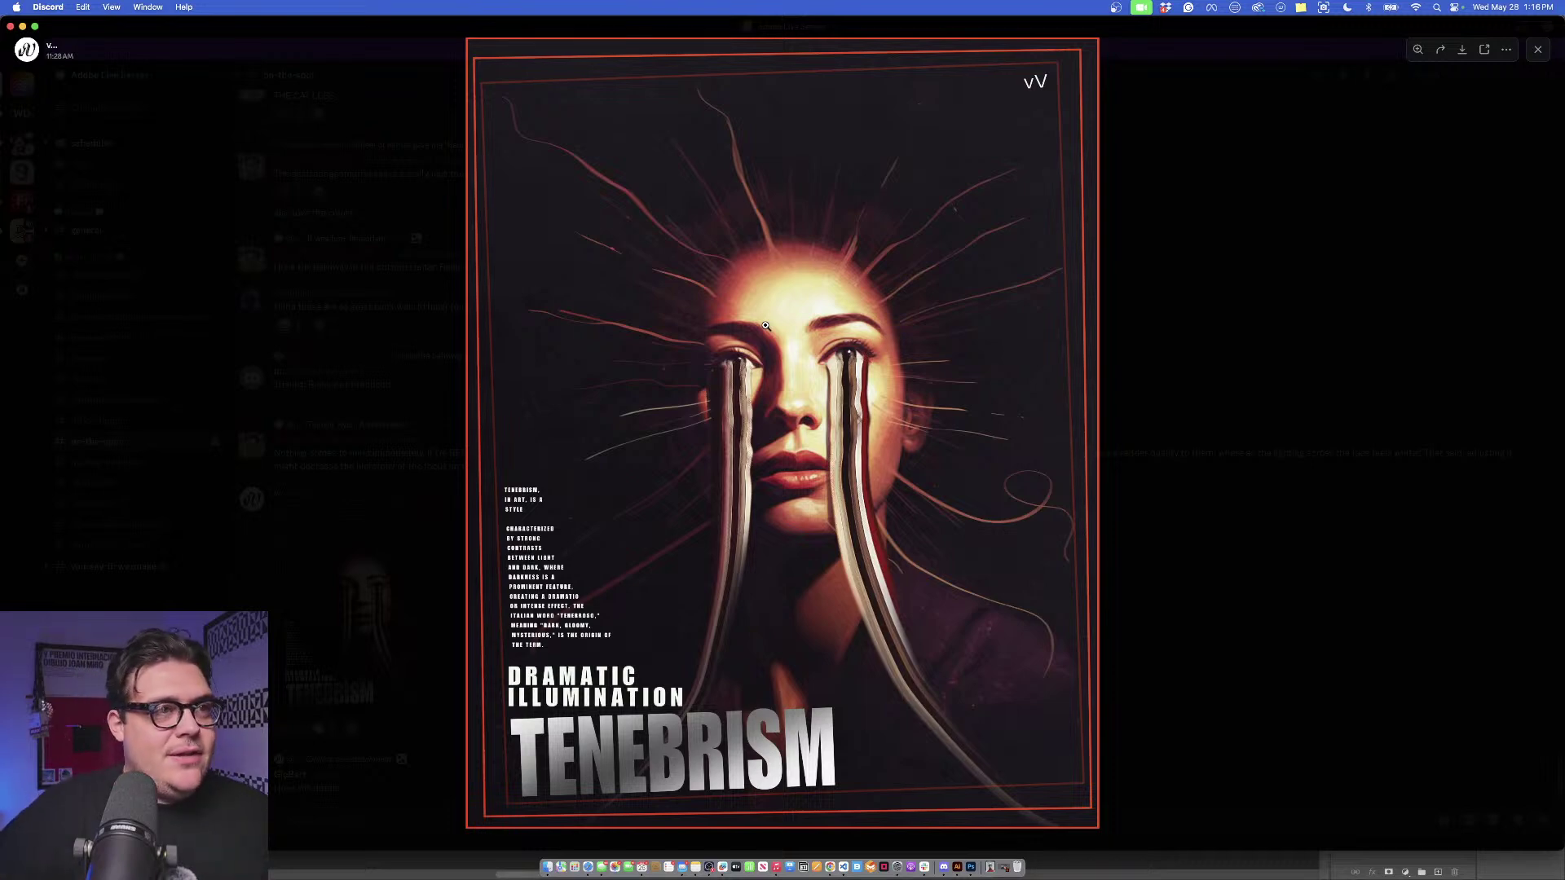
{"action": "left_click", "coordinate": [1280, 183]}
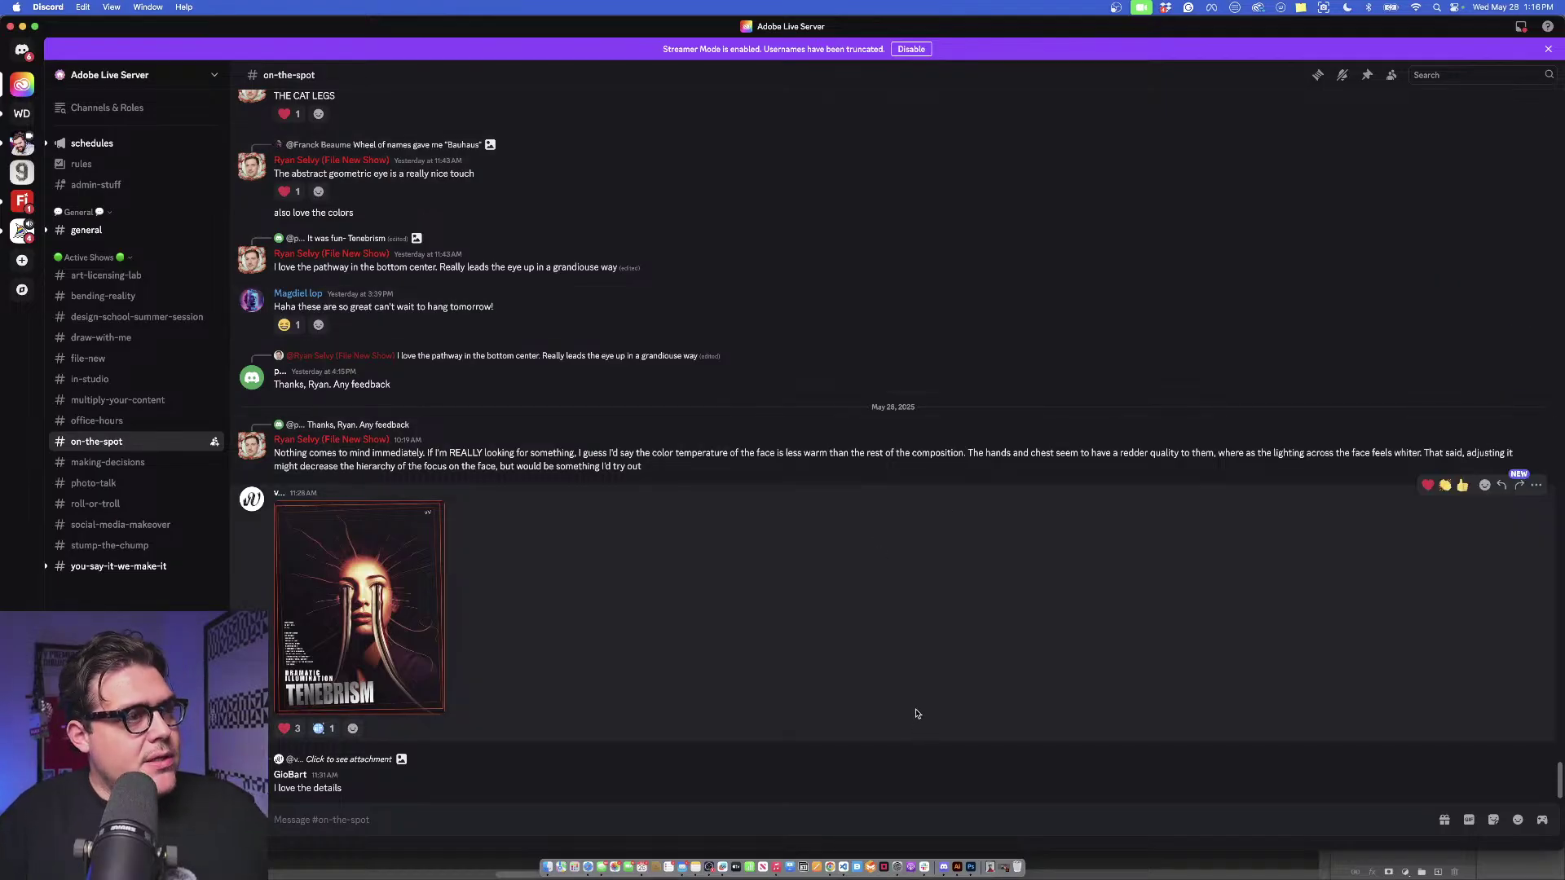
Switch to Adobe Firefly in Chrome and reuse the settings of the four-image generation with blue hair, cat-eye sunglasses and white cap.
{"action": "left_click", "coordinate": [830, 869]}
{"action": "scroll", "coordinate": [660, 540], "scroll_direction": "up", "scroll_amount": 1}
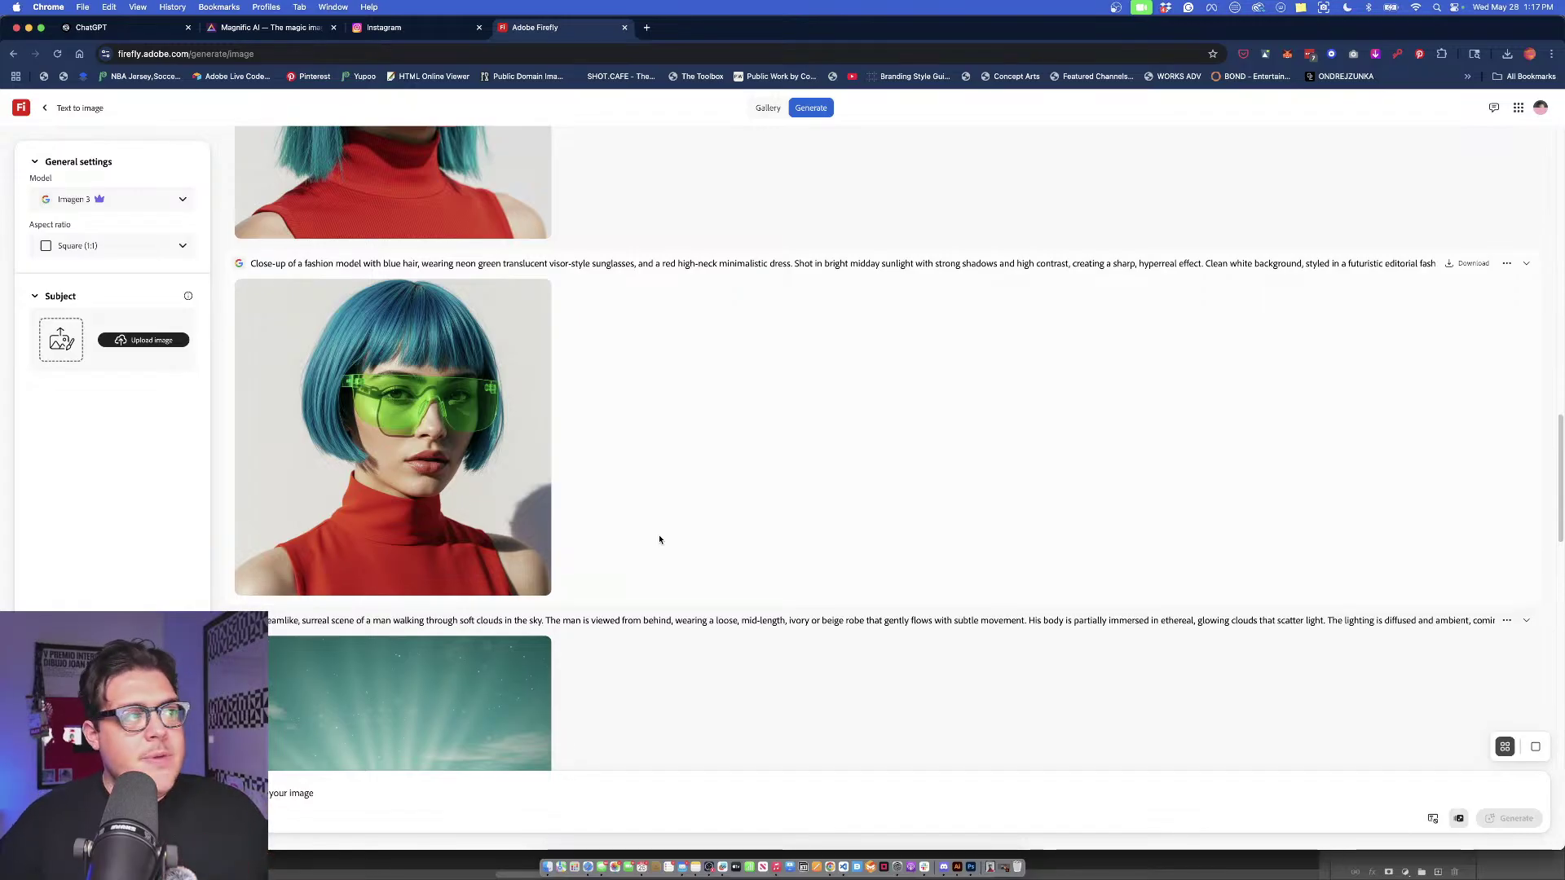
{"action": "scroll", "coordinate": [660, 539], "scroll_direction": "up", "scroll_amount": 10}
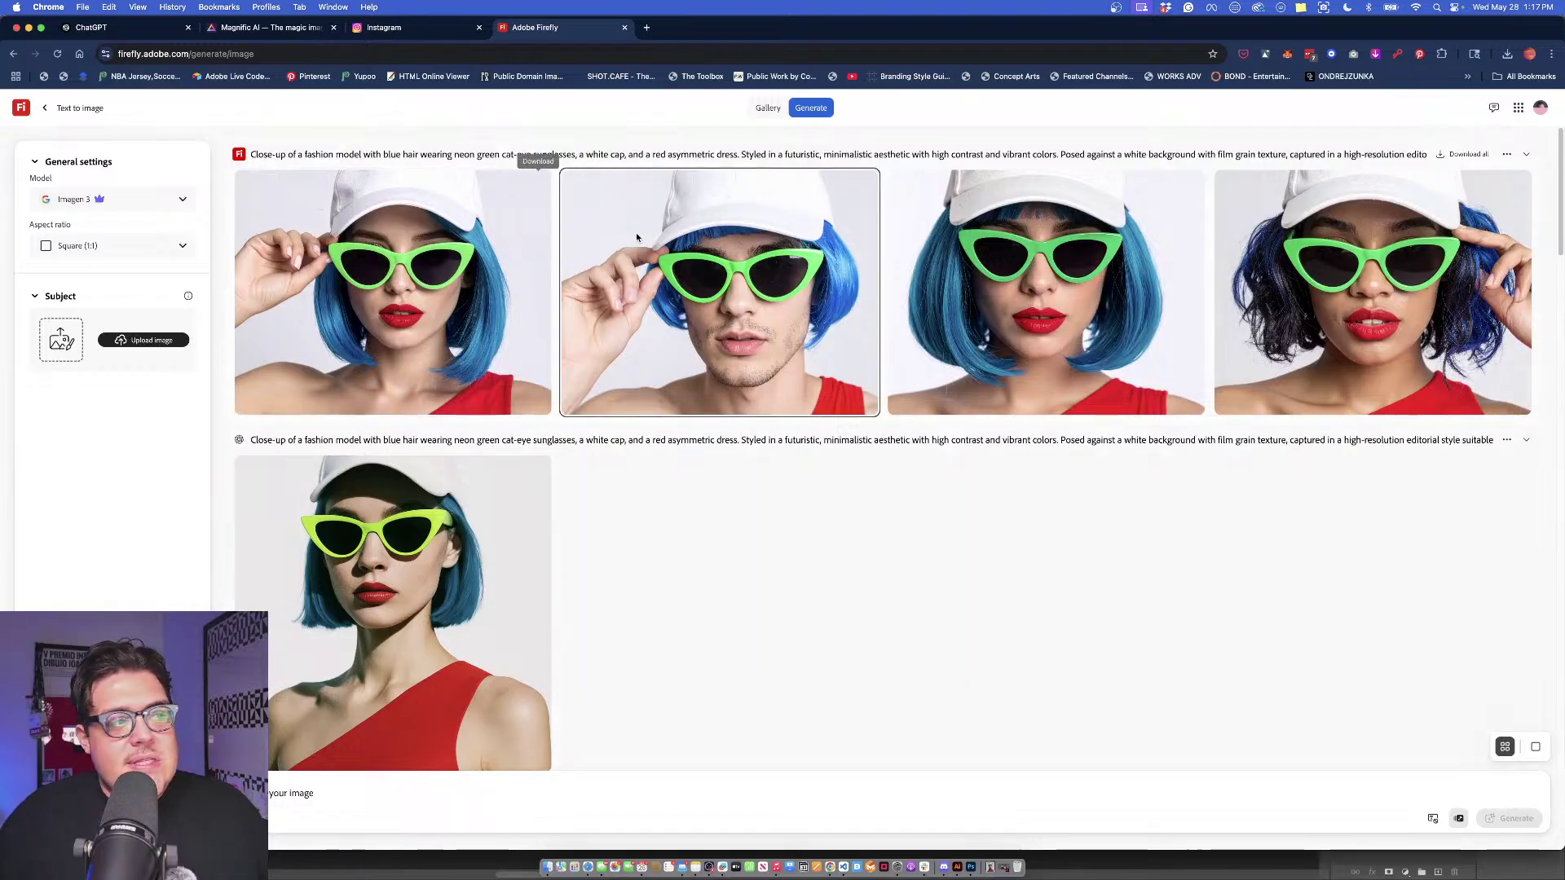
{"action": "scroll", "coordinate": [632, 395], "scroll_direction": "down", "scroll_amount": 3}
{"action": "scroll", "coordinate": [632, 395], "scroll_direction": "up", "scroll_amount": 4}
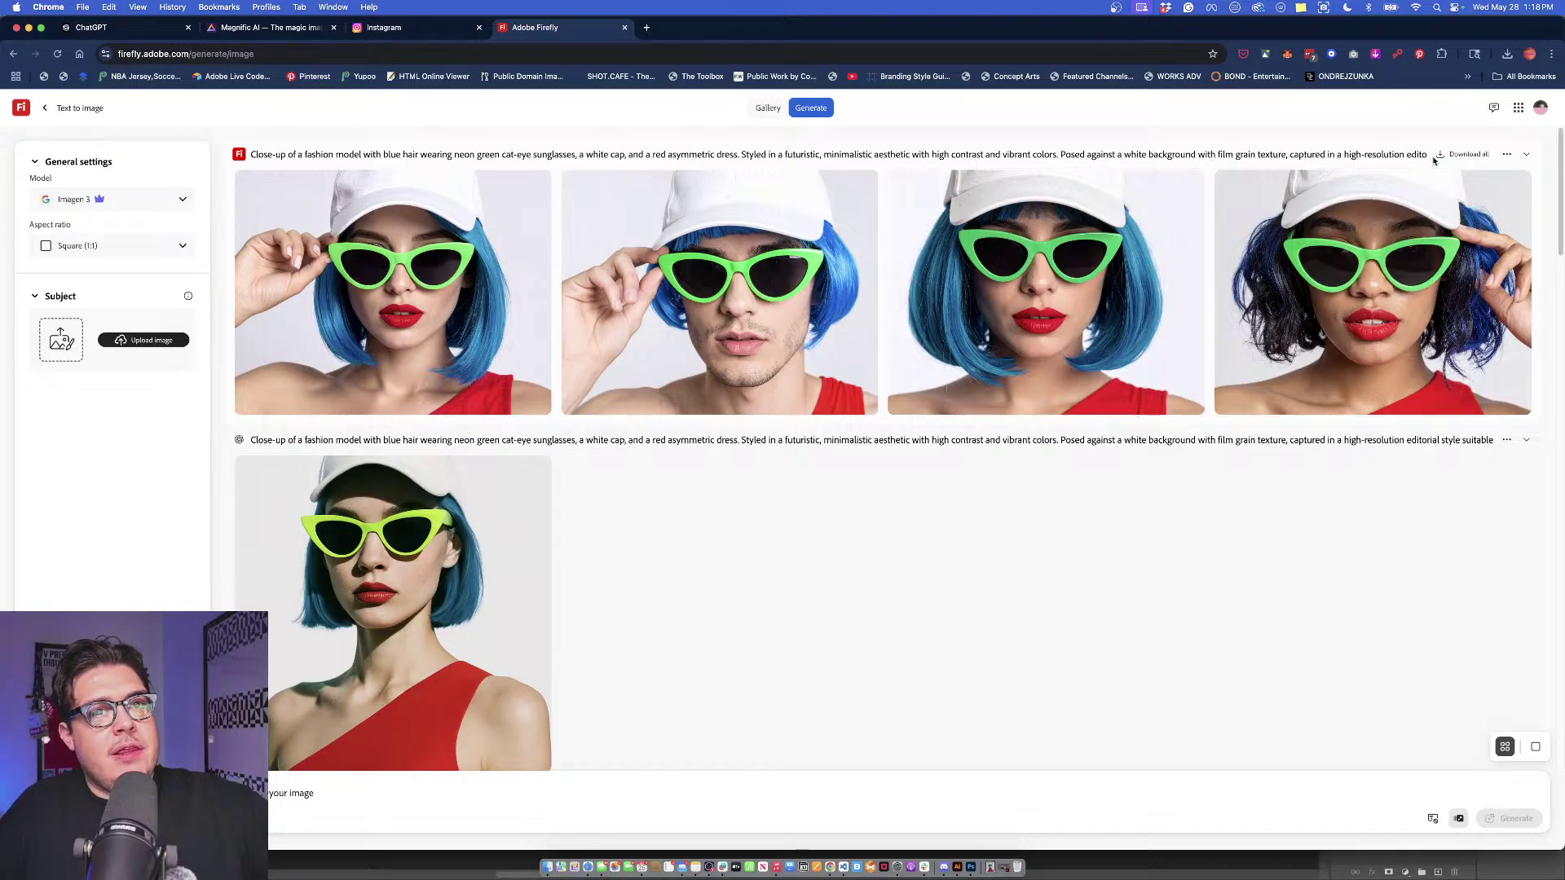
{"action": "left_click", "coordinate": [1505, 155]}
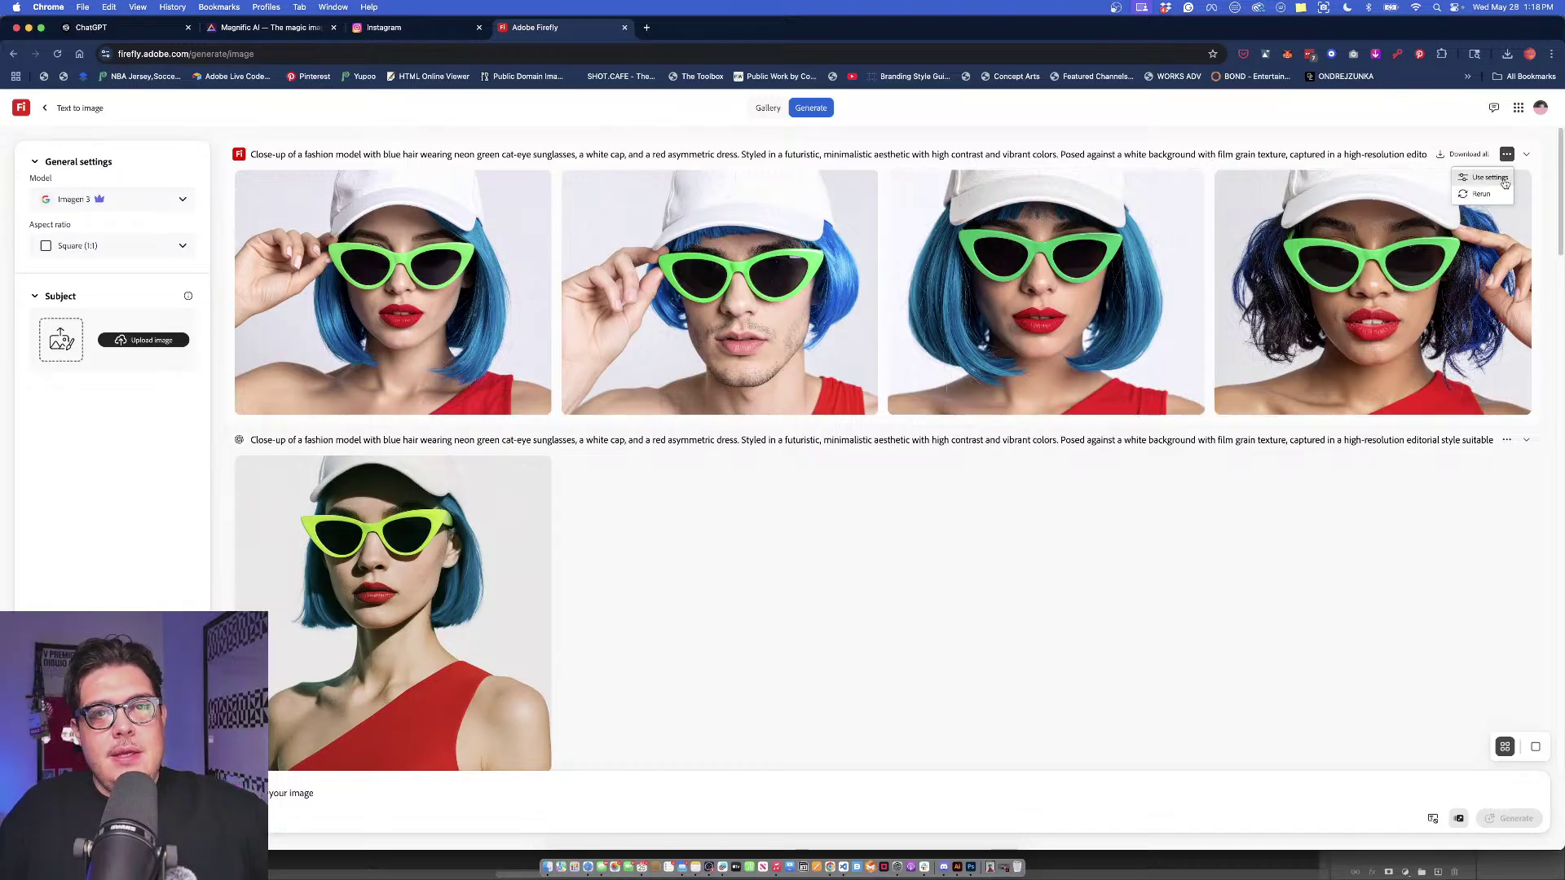
{"action": "left_click", "coordinate": [1505, 180]}
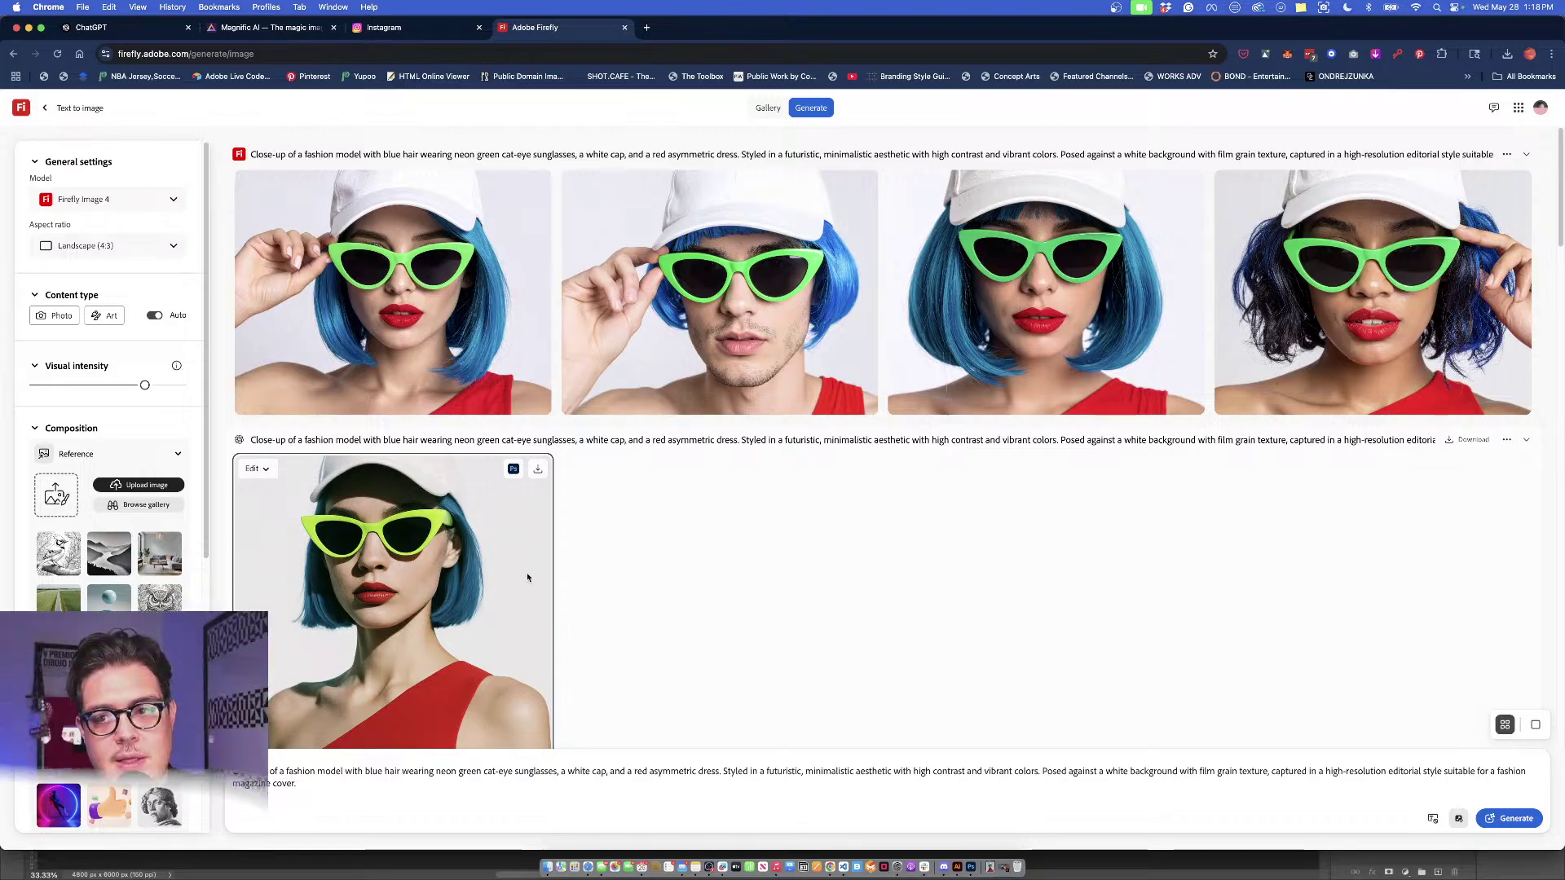
Find the generation with neon green visor-style sunglasses and a red high-neck dress and reuse its settings.
{"action": "scroll", "coordinate": [767, 716], "scroll_direction": "down", "scroll_amount": 1}
{"action": "scroll", "coordinate": [767, 717], "scroll_direction": "down", "scroll_amount": 6}
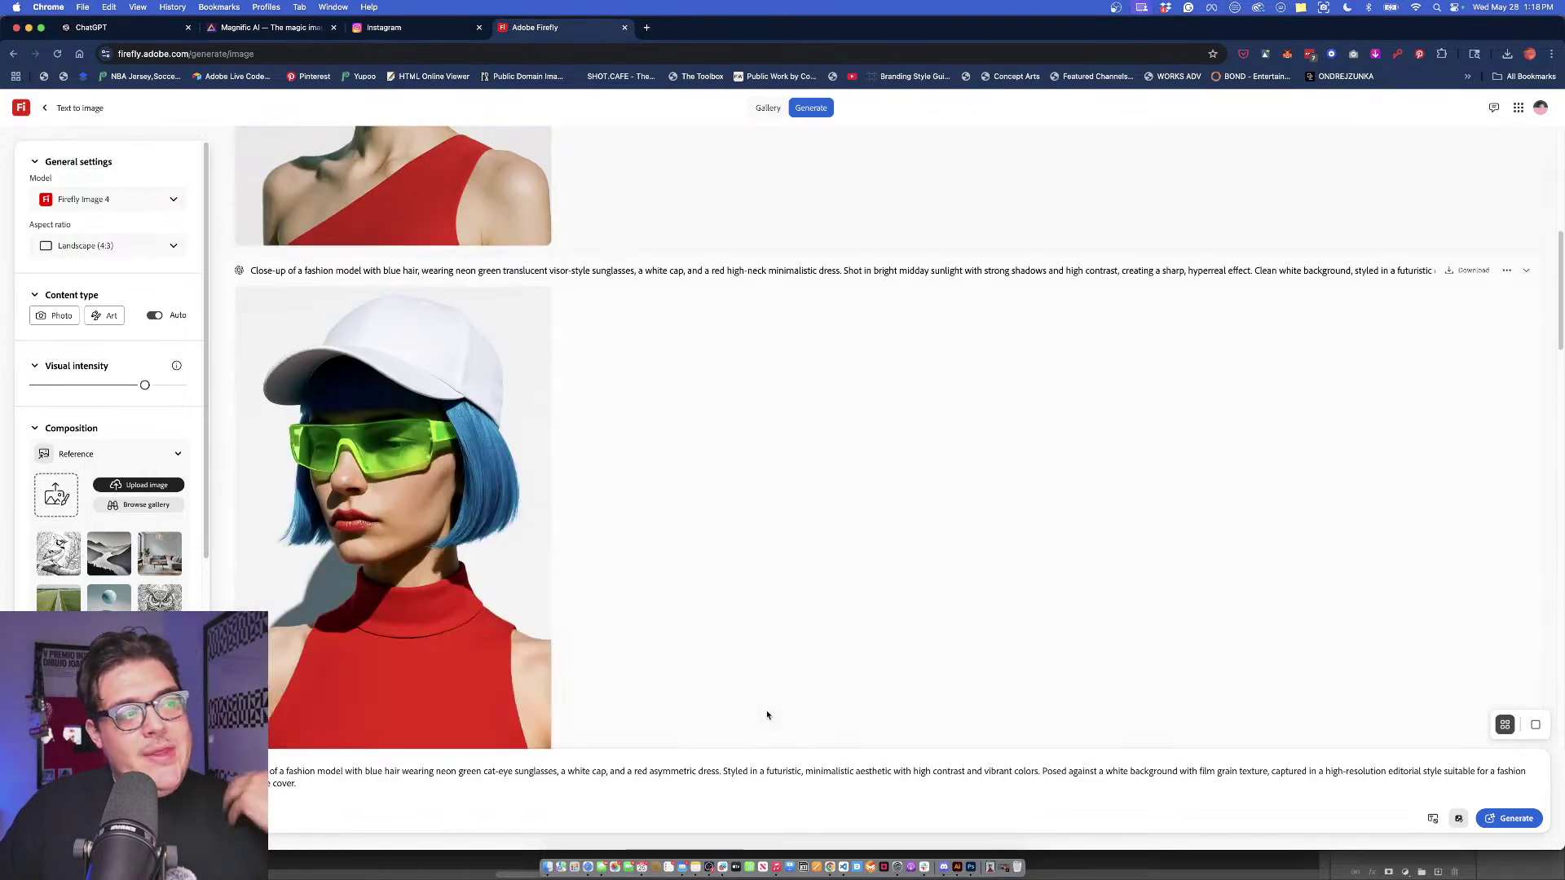
{"action": "left_click", "coordinate": [1506, 270]}
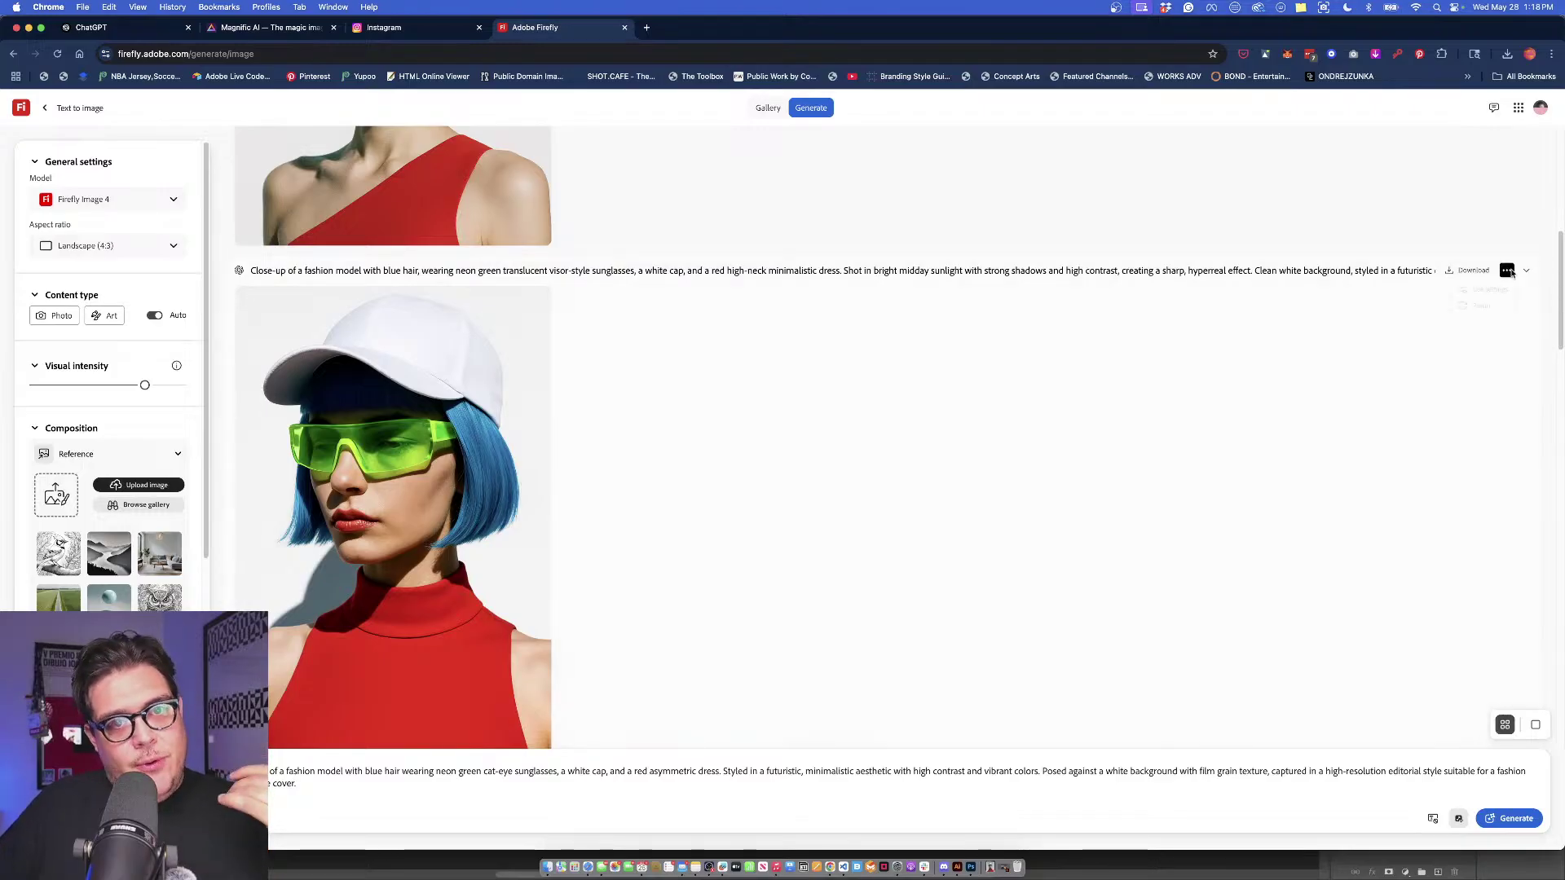
{"action": "left_click", "coordinate": [1495, 297]}
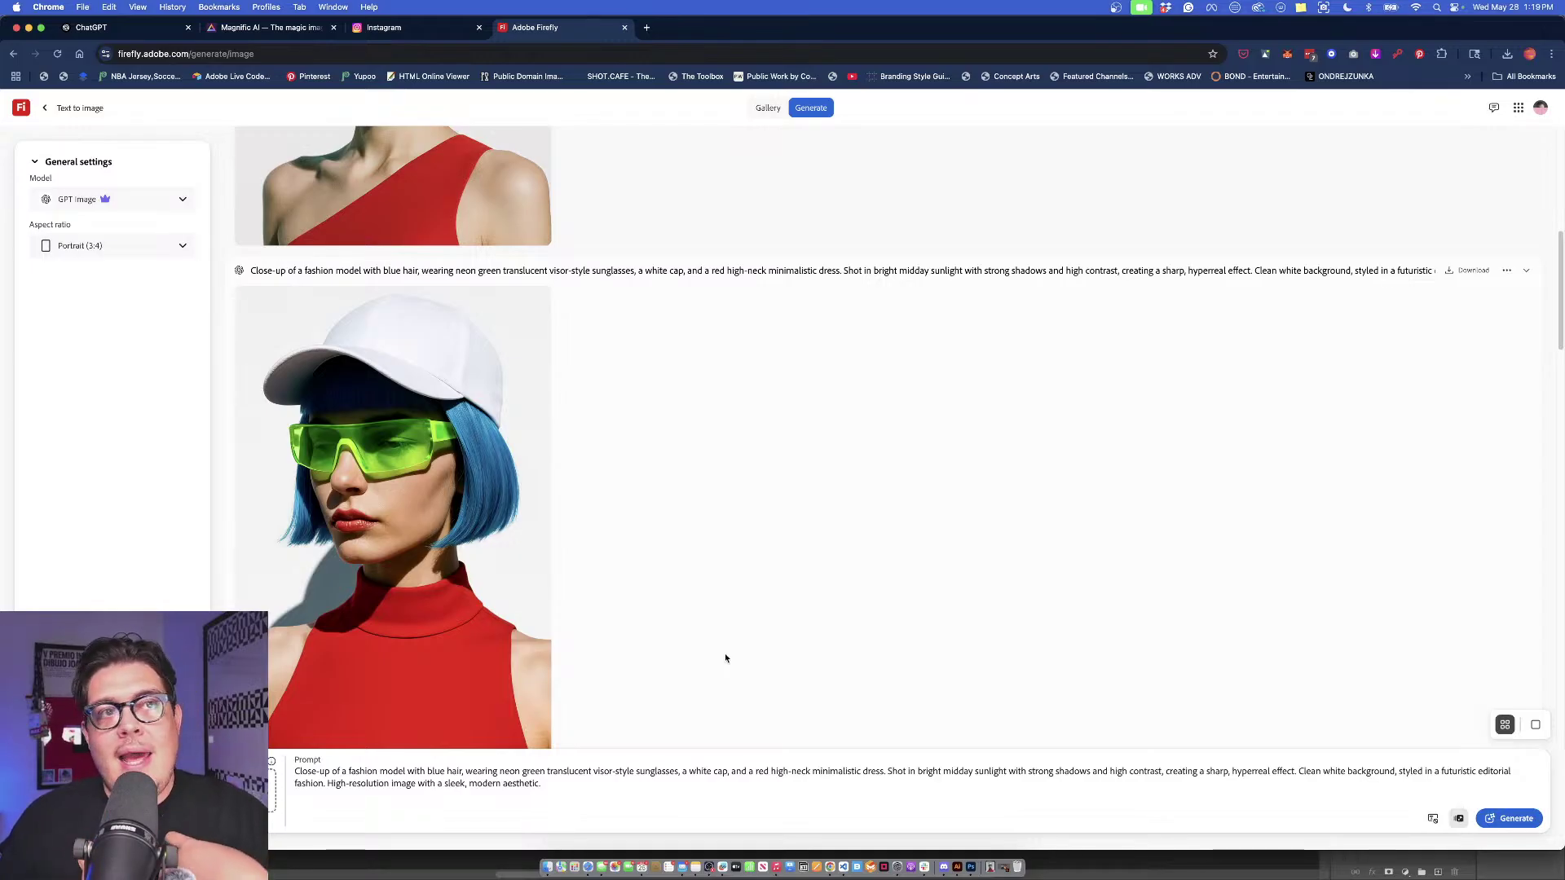
Switch to ChatGPT and attach the most recent downloaded portrait of the visor-wearing model to a new message.
{"action": "left_click", "coordinate": [106, 27]}
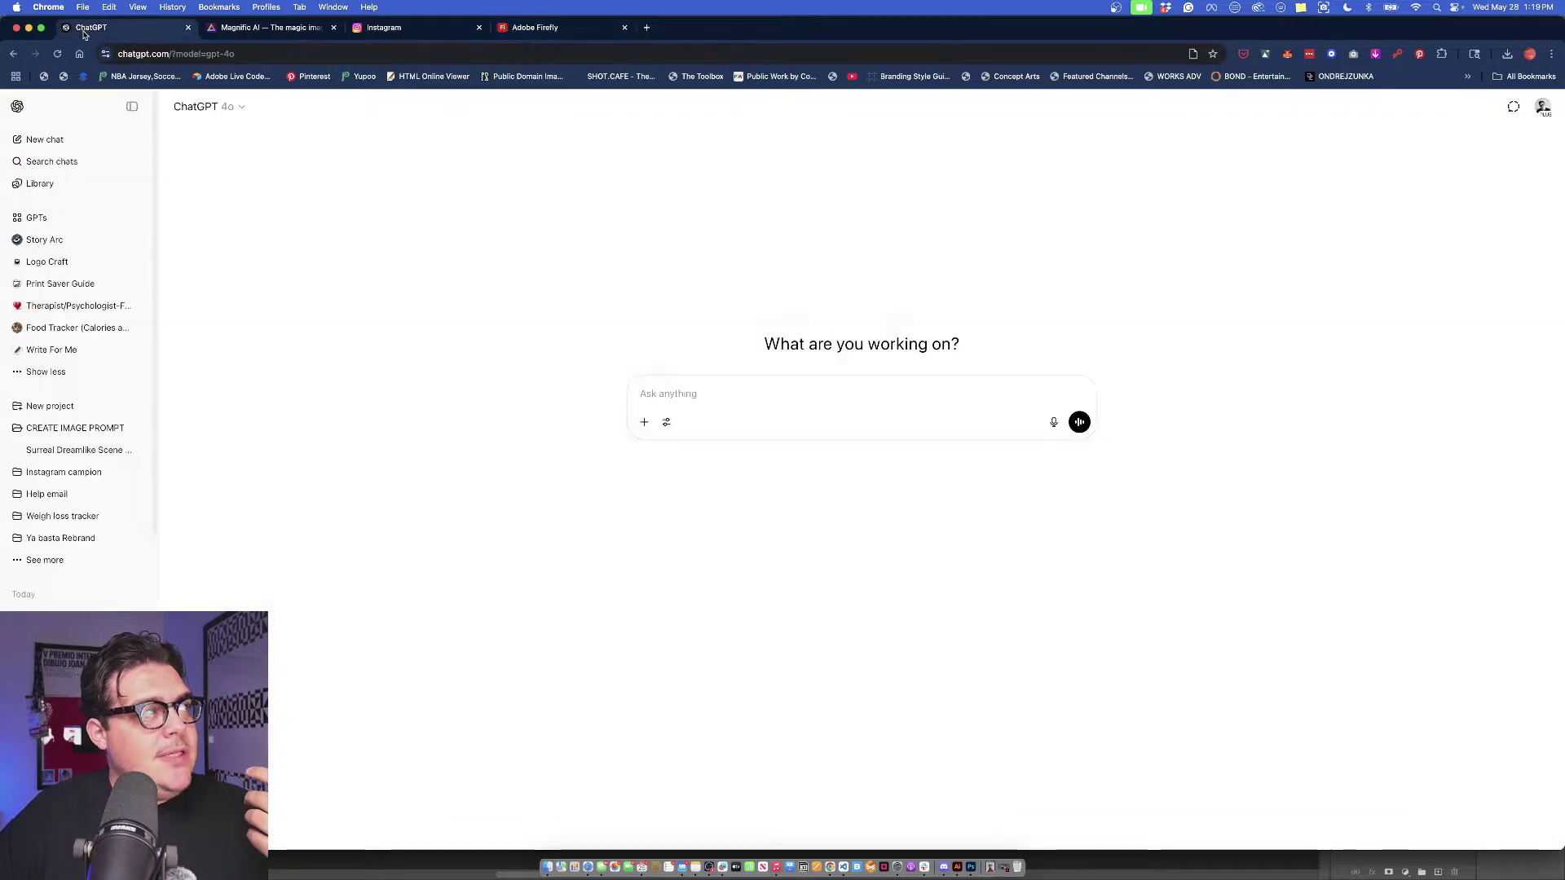
{"action": "left_click", "coordinate": [991, 868]}
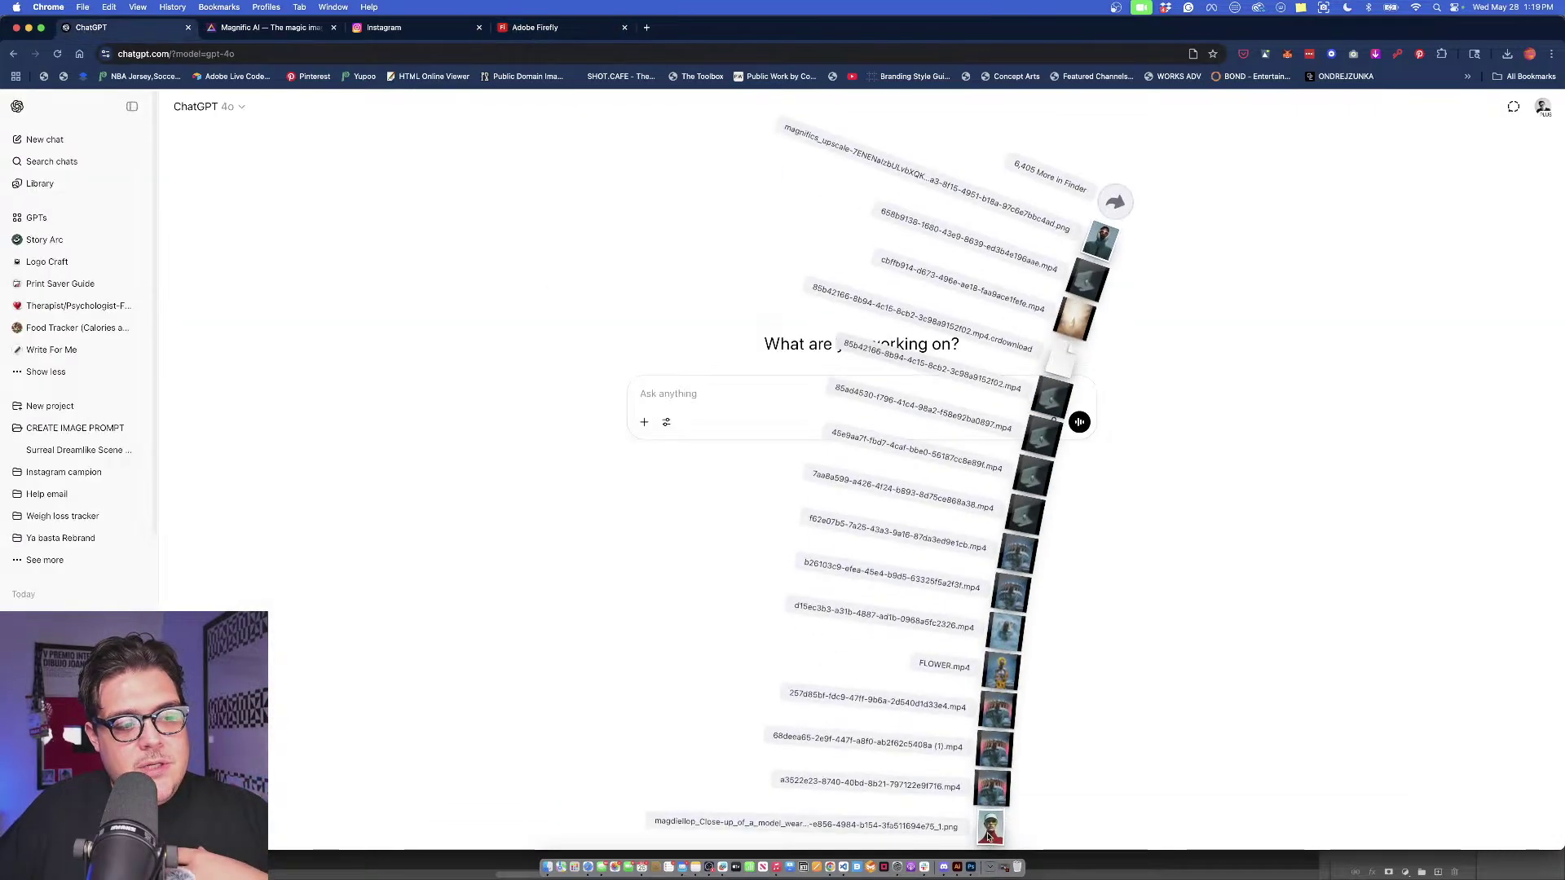
{"action": "left_click_drag", "start_coordinate": [989, 832], "coordinate": [809, 394]}
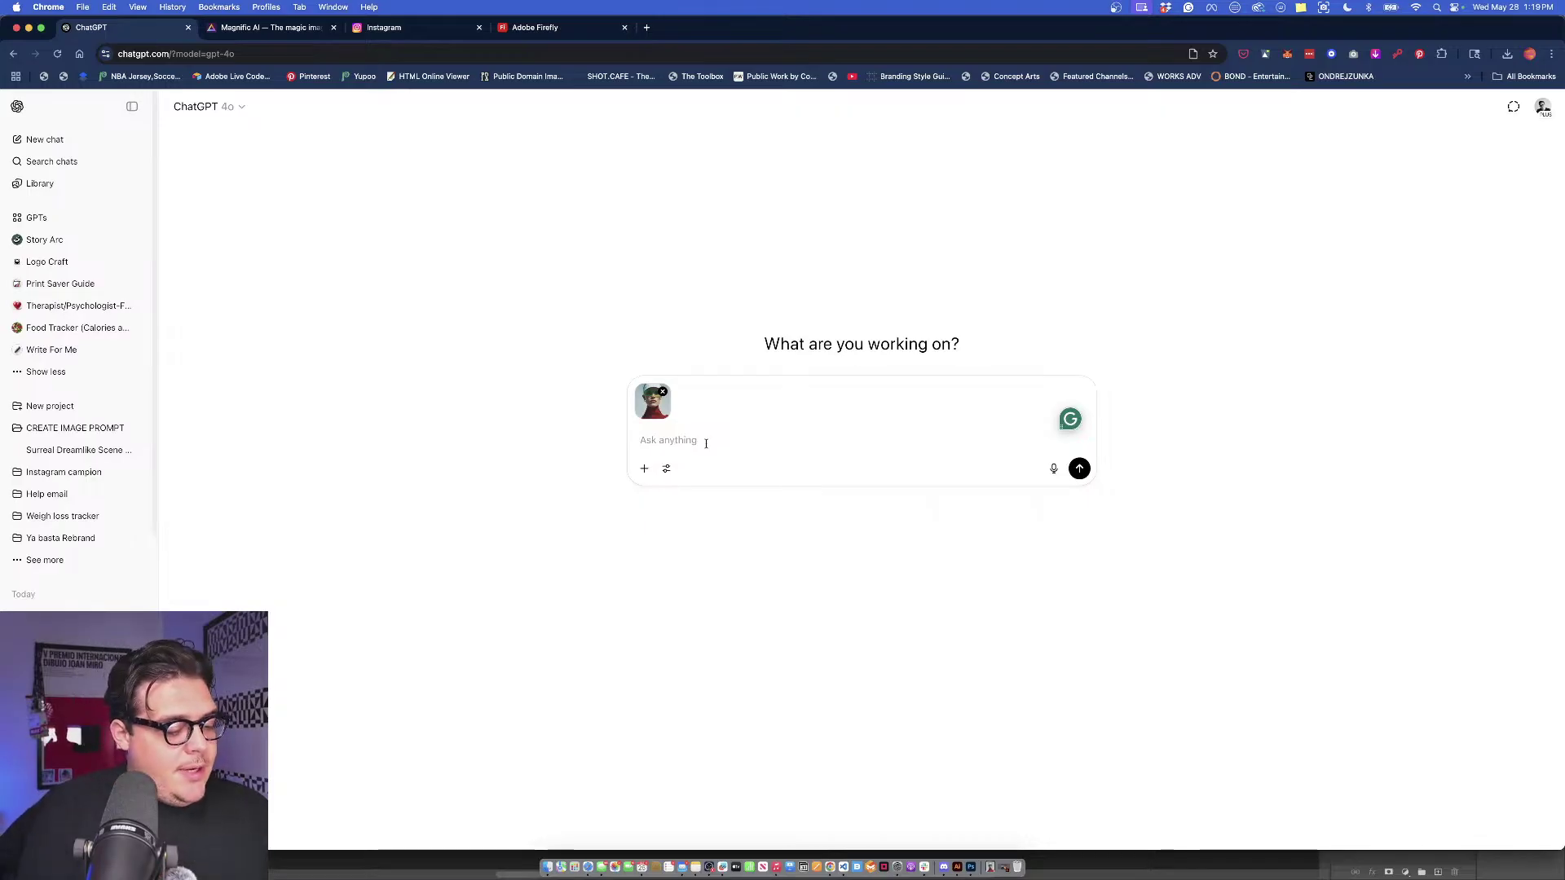
Write and send the request "Describe this image's lighting colors and camera effects for an image prompt".
{"action": "type", "text": "DEsc"}
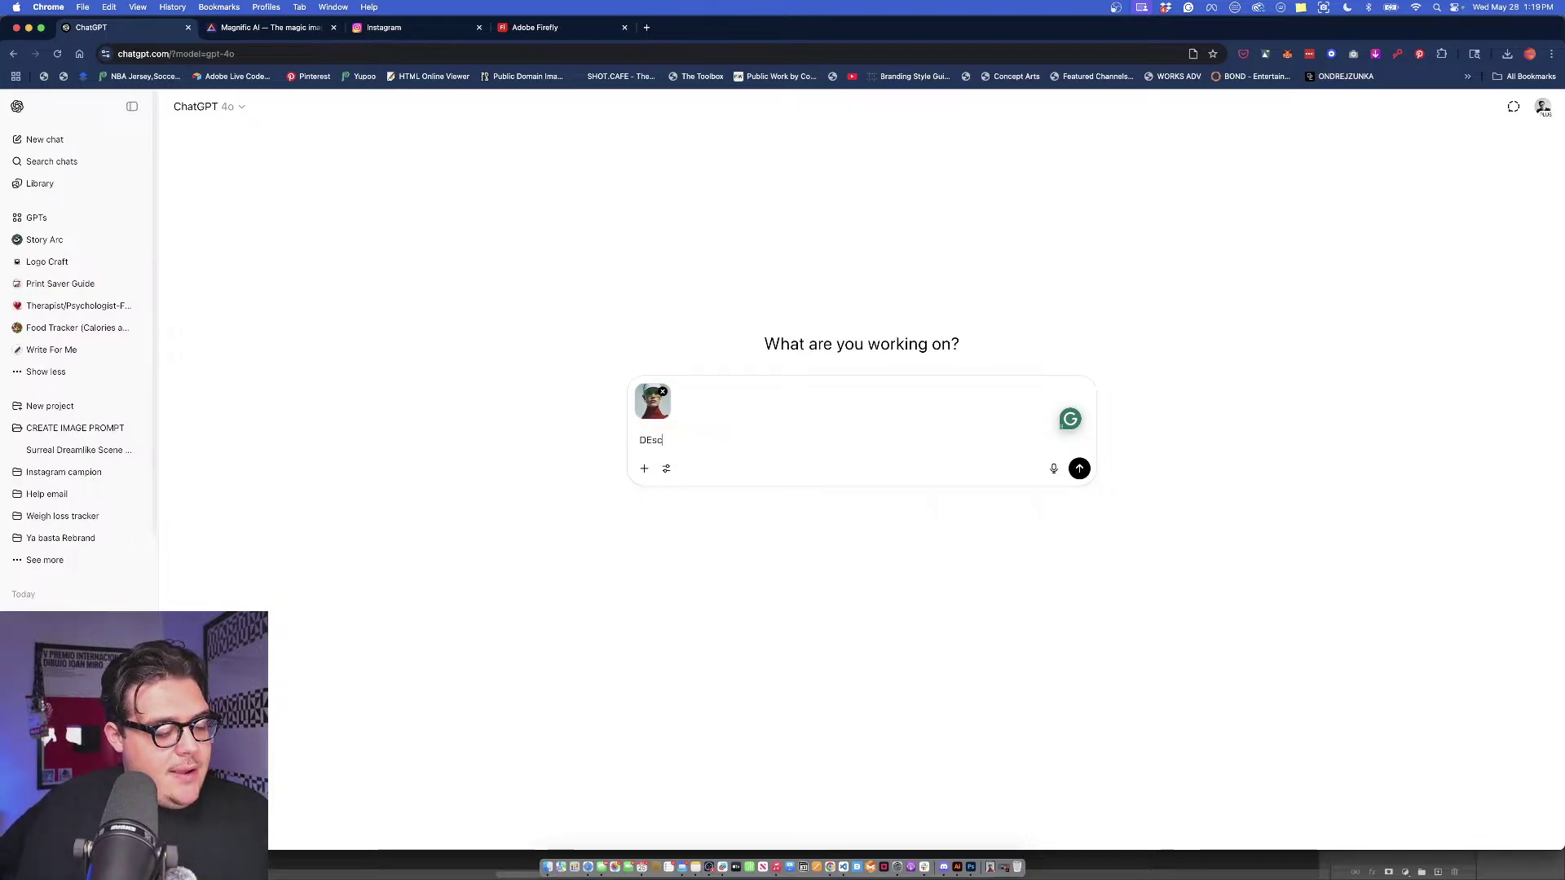
{"action": "type", "text": "ribe this image lighting"}
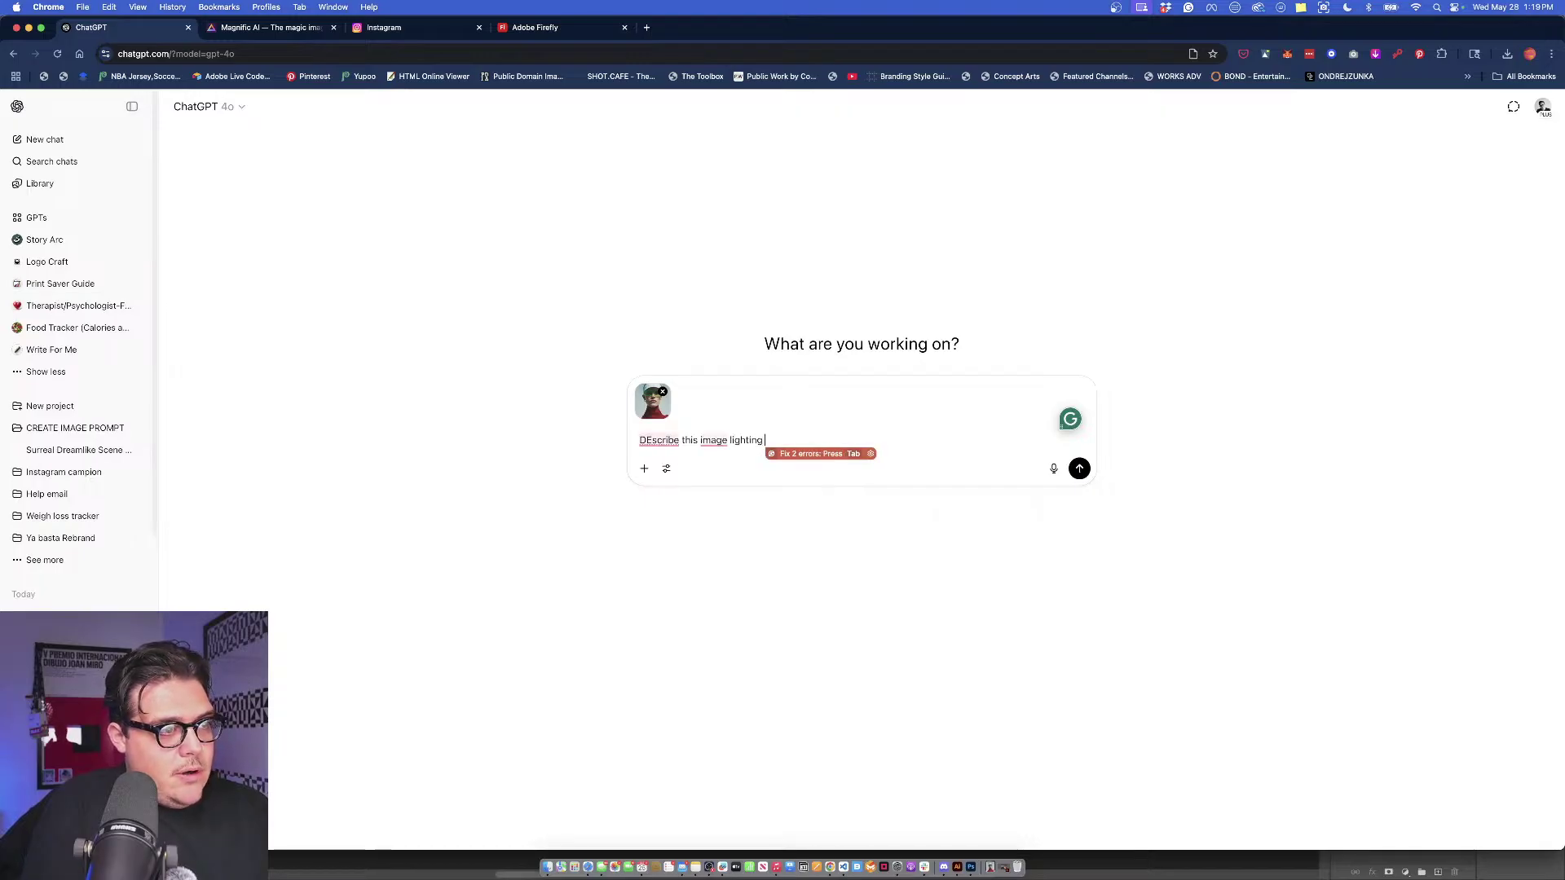
{"action": "left_click", "coordinate": [661, 458]}
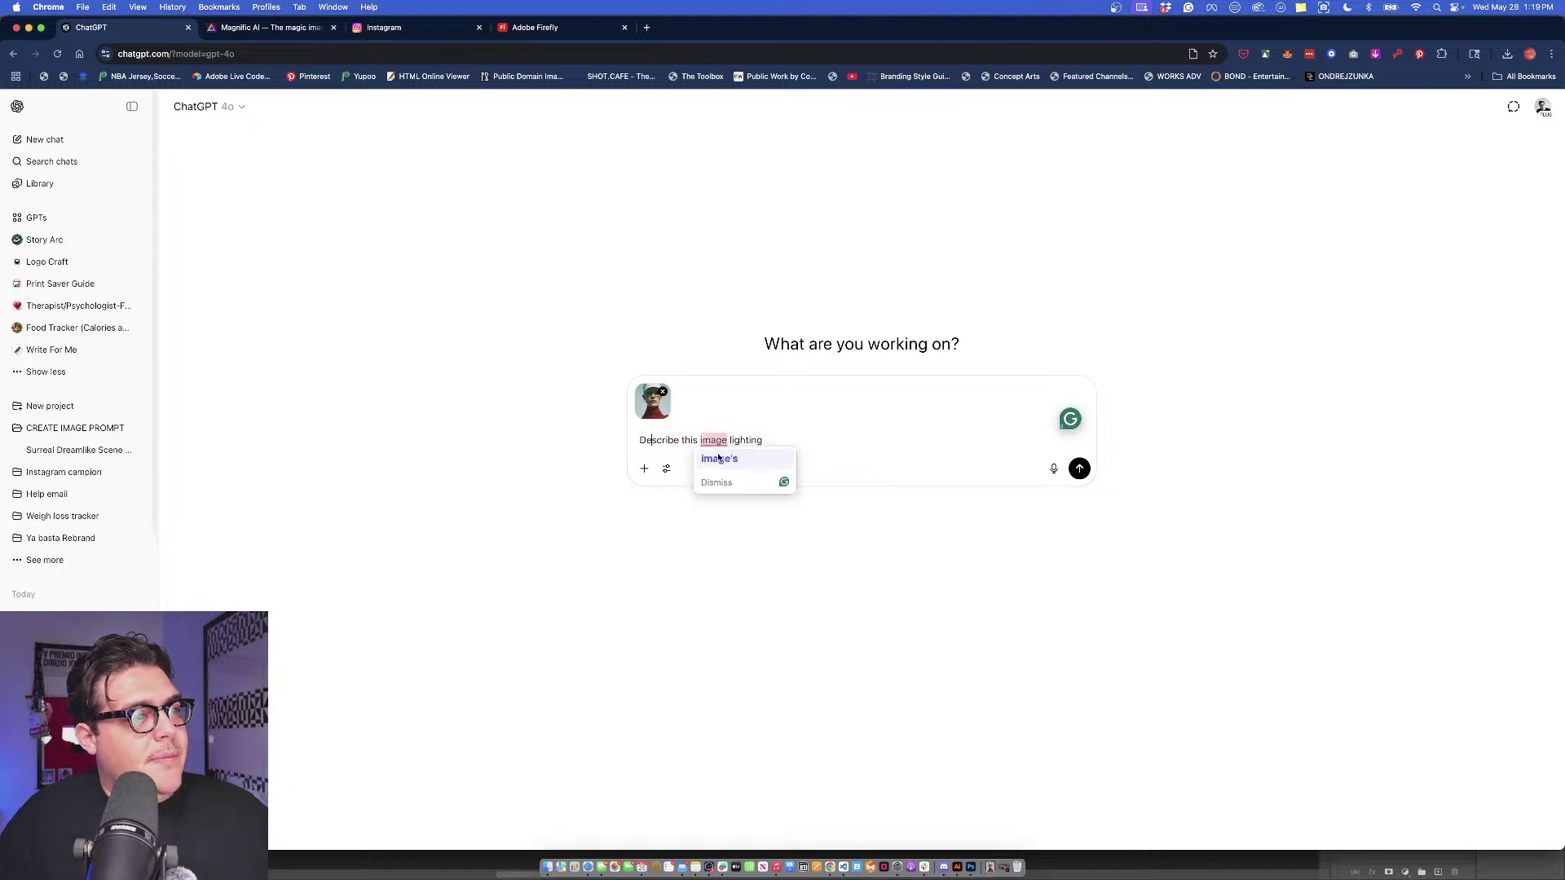
{"action": "left_click", "coordinate": [717, 483]}
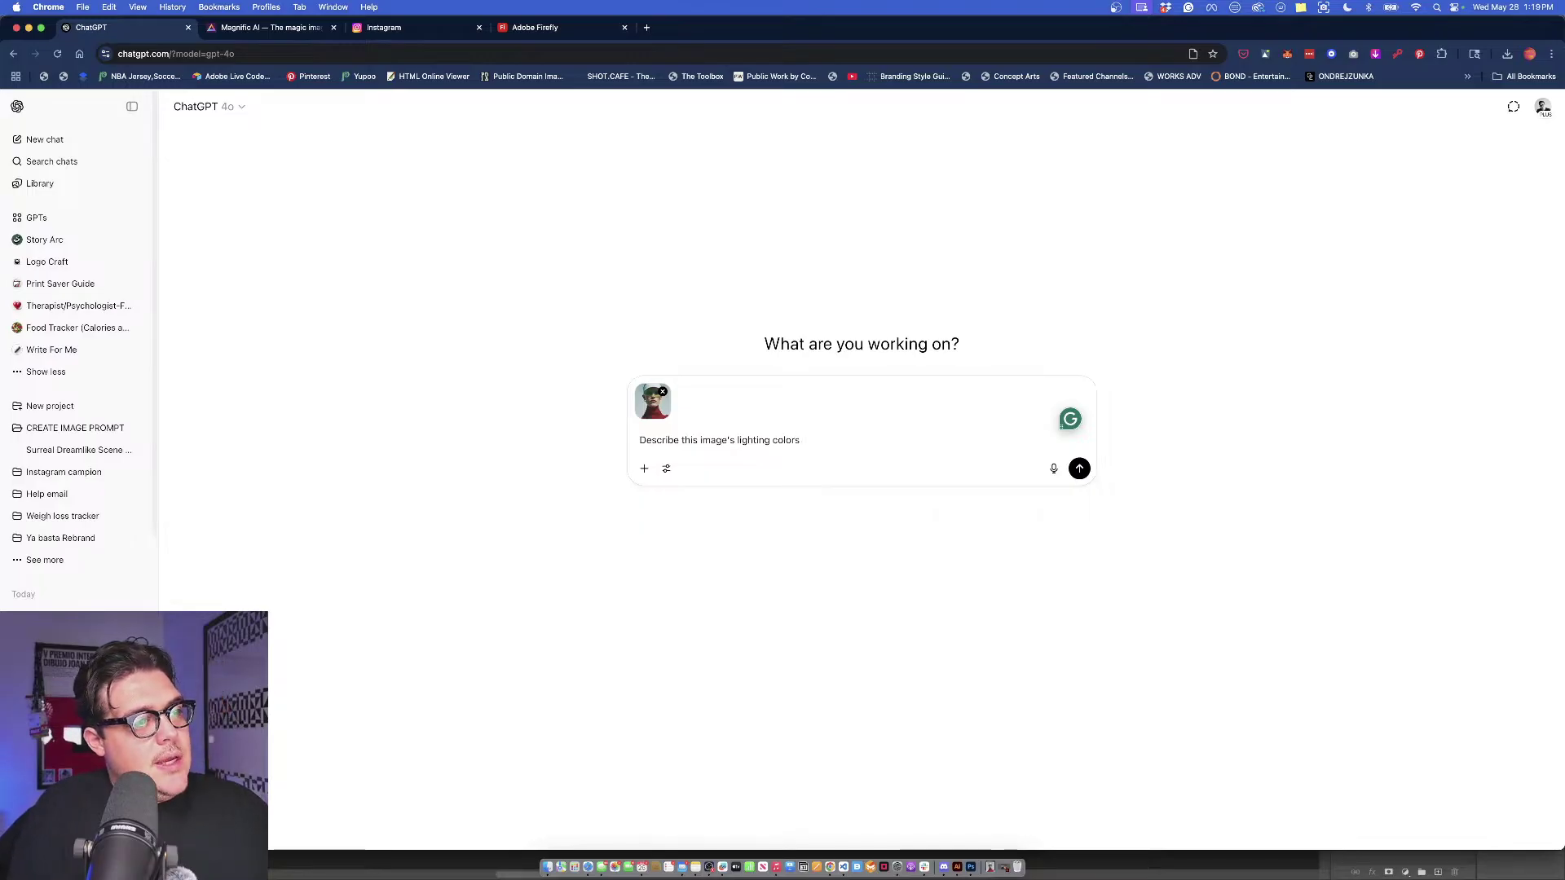
{"action": "type", "text": "colors and "}
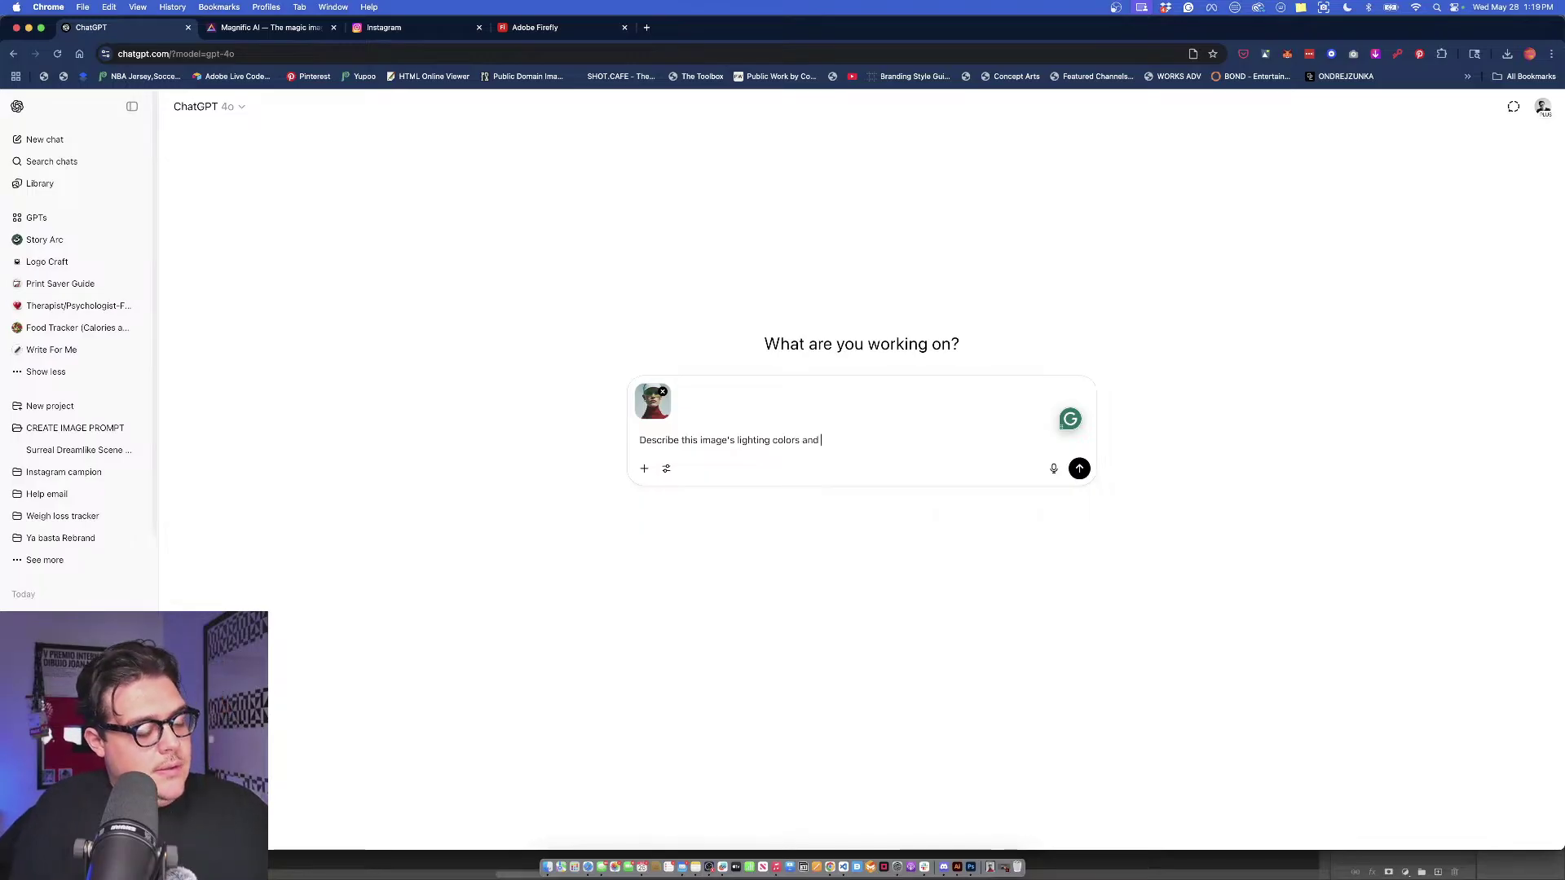
{"action": "type", "text": "camer"}
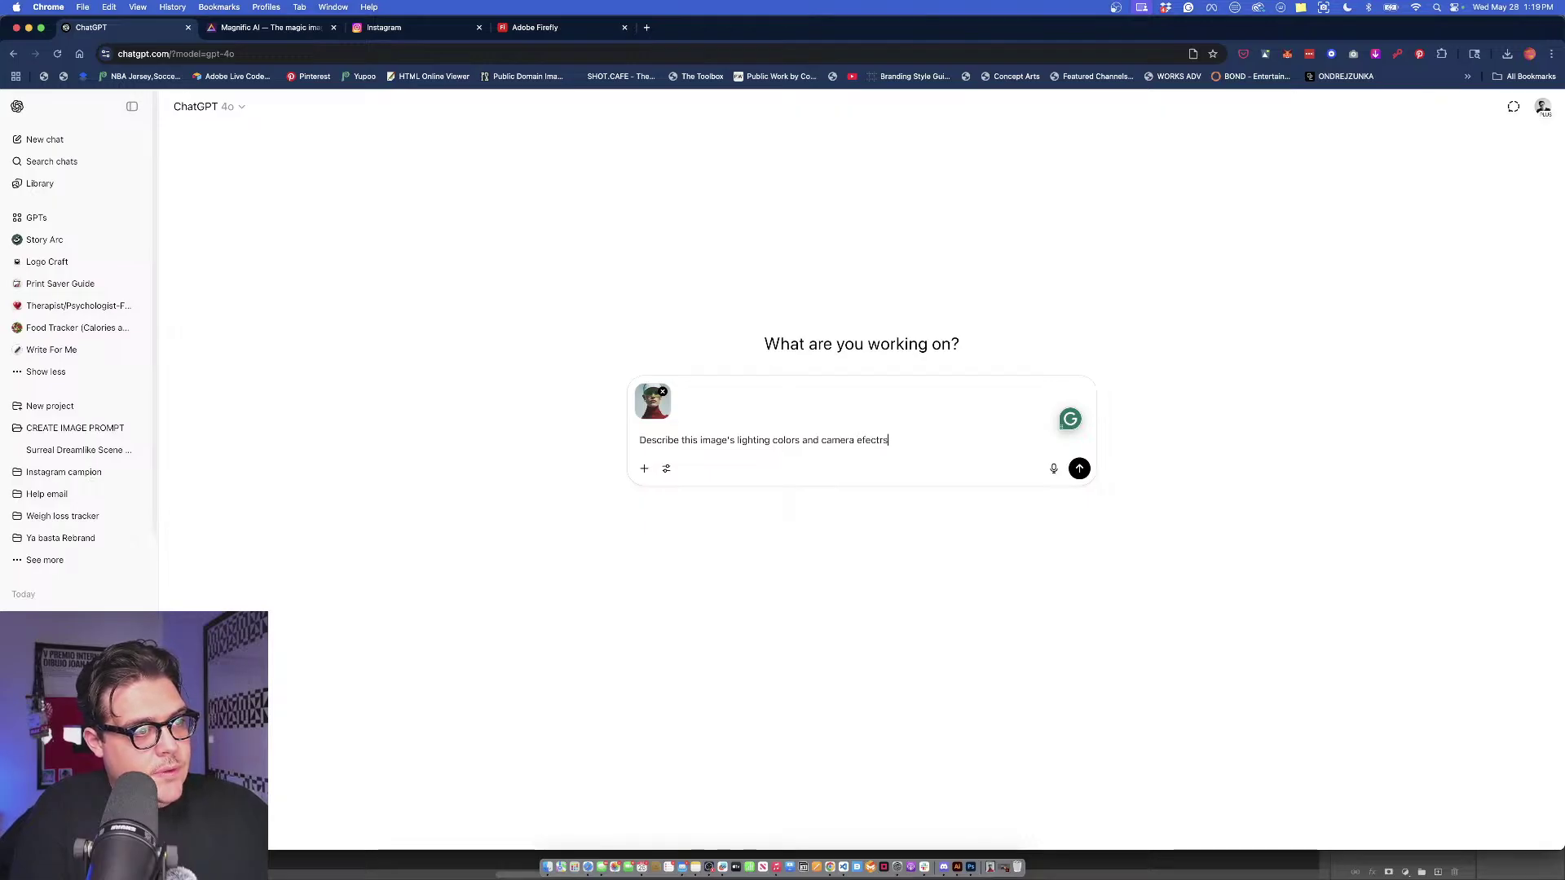
{"action": "type", "text": "a efects for "}
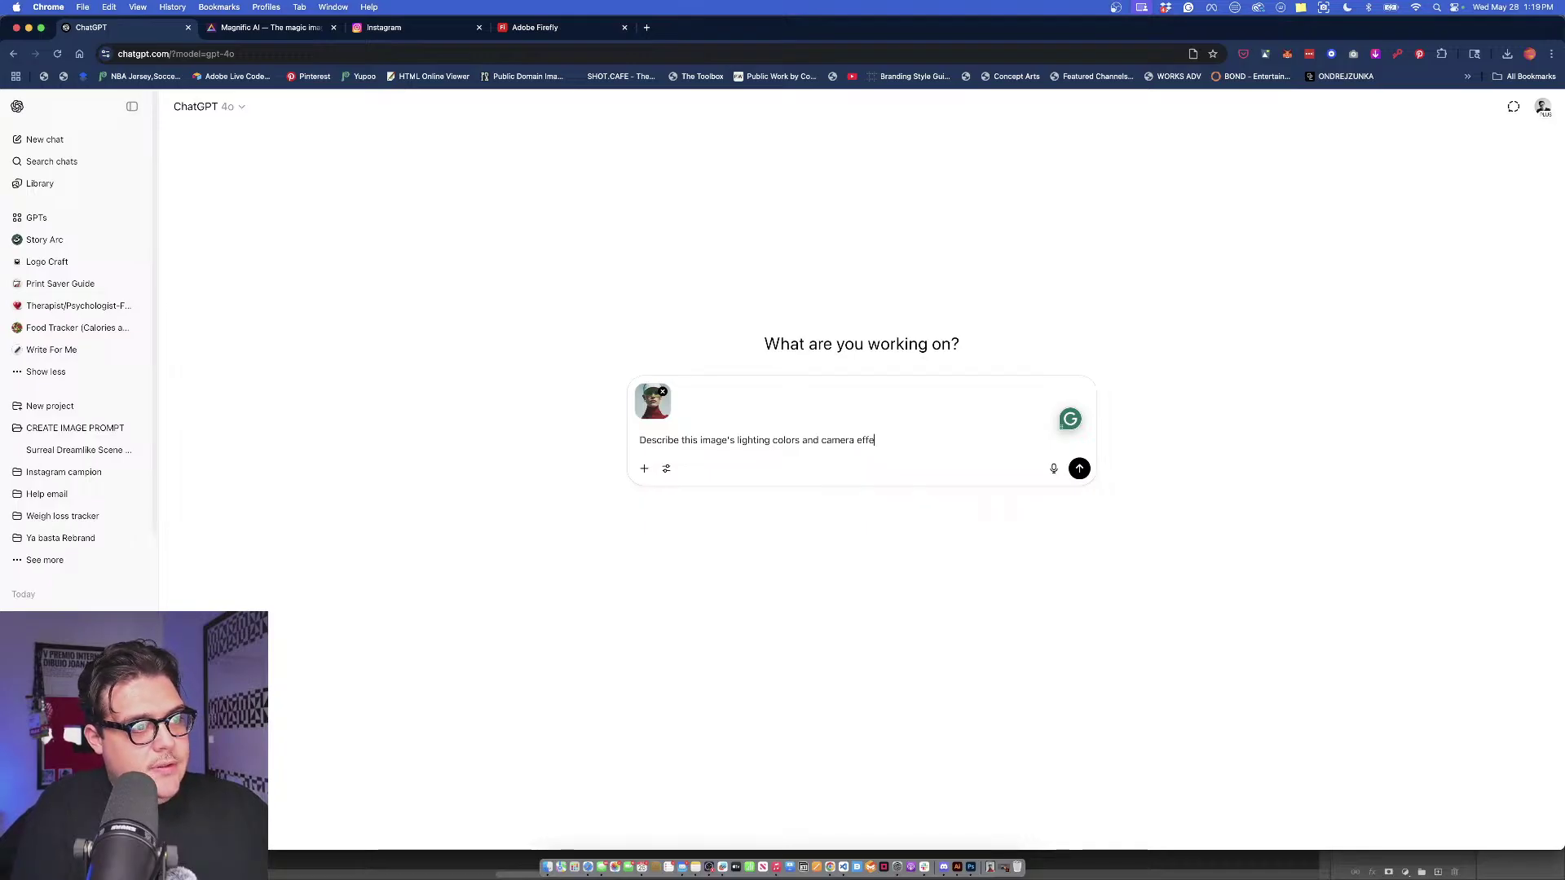
{"action": "type", "text": "cts for"}
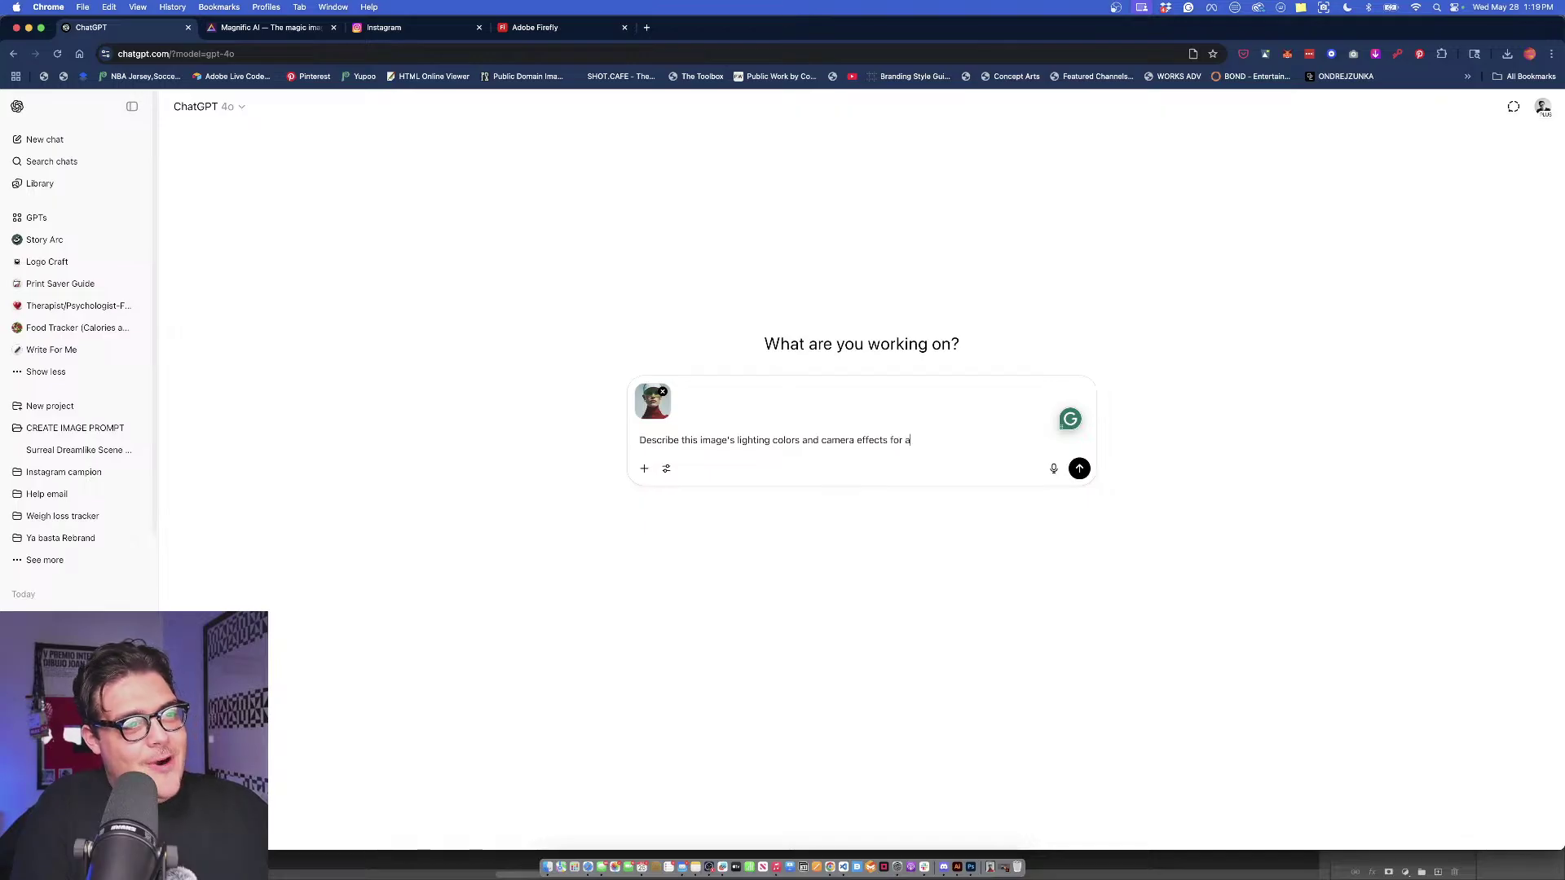
{"action": "type", "text": "a"}
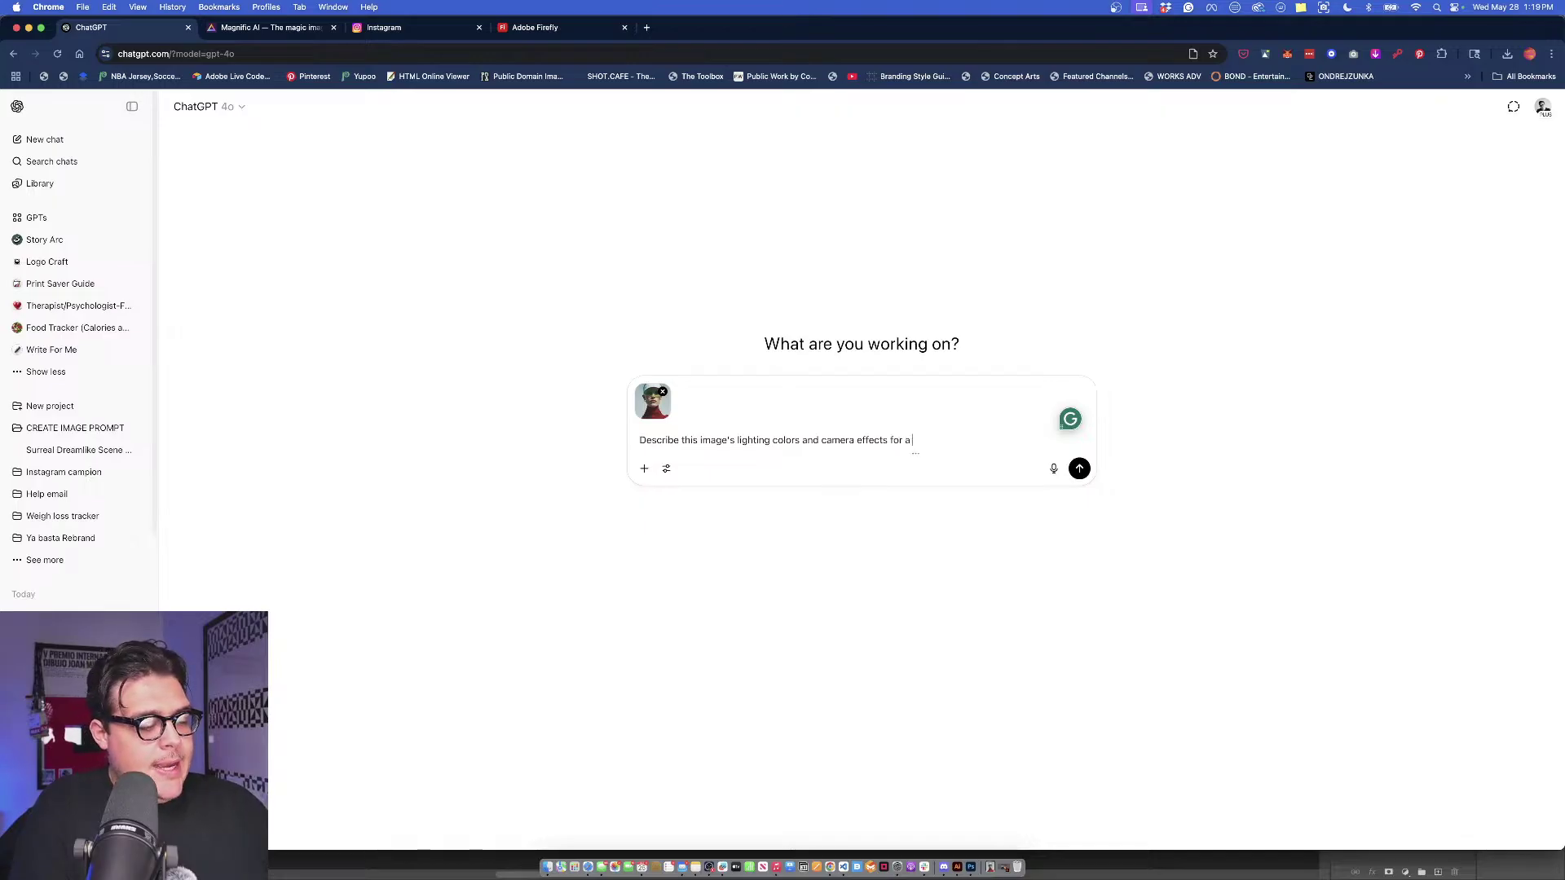
{"action": "type", "text": " pro"}
{"action": "key", "text": "BackSpace"}
{"action": "key", "text": "BackSpace"}
{"action": "key", "text": "BackSpace"}
{"action": "key", "text": "BackSpace"}
{"action": "key", "text": "BackSpace"}
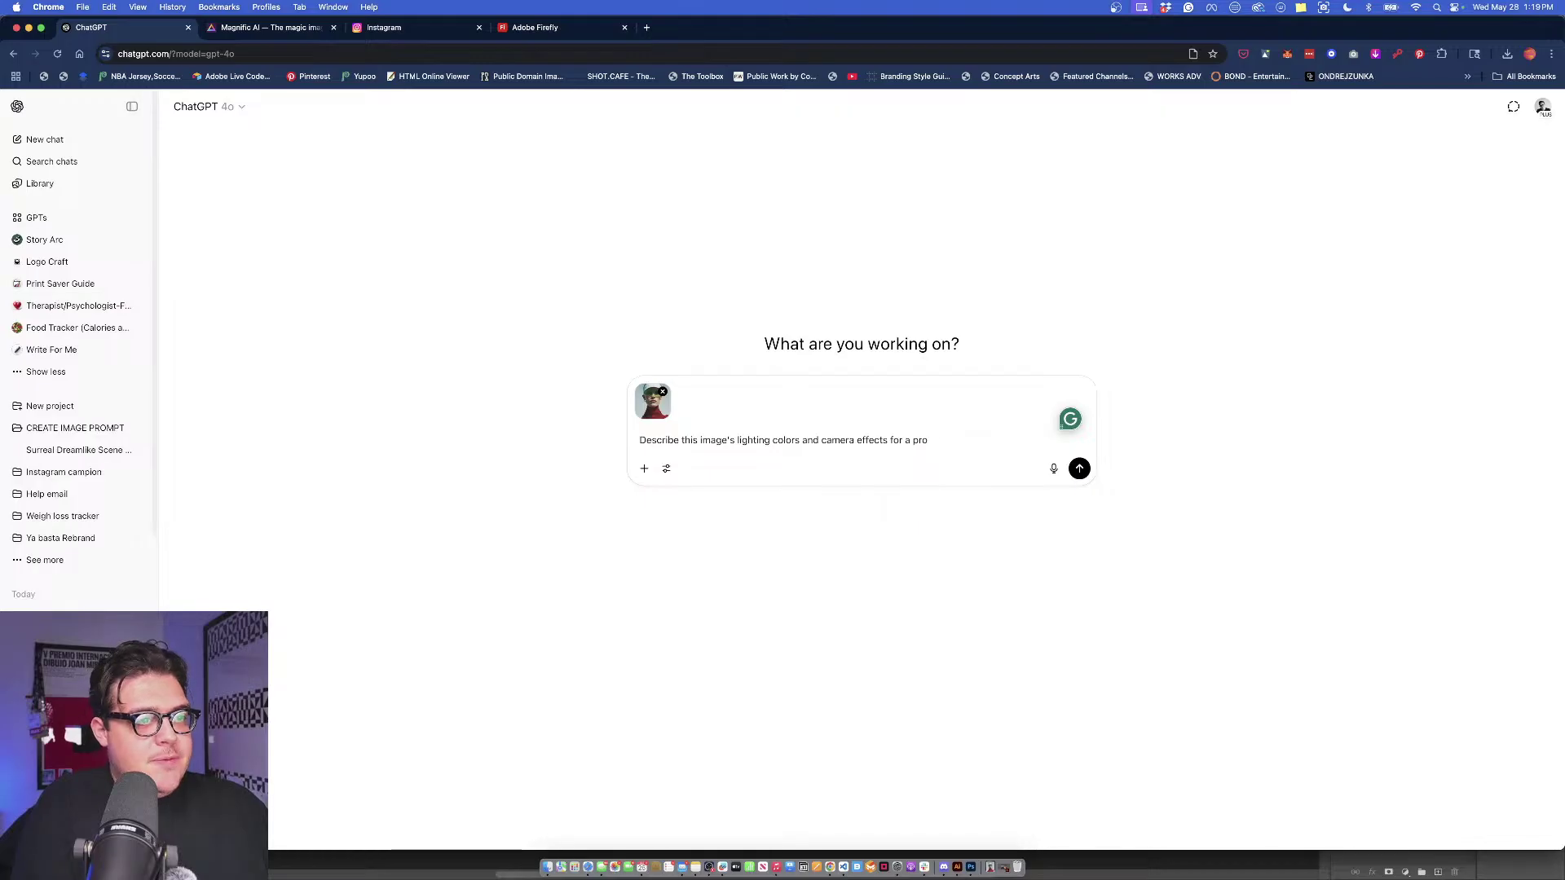
{"action": "type", "text": "n"}
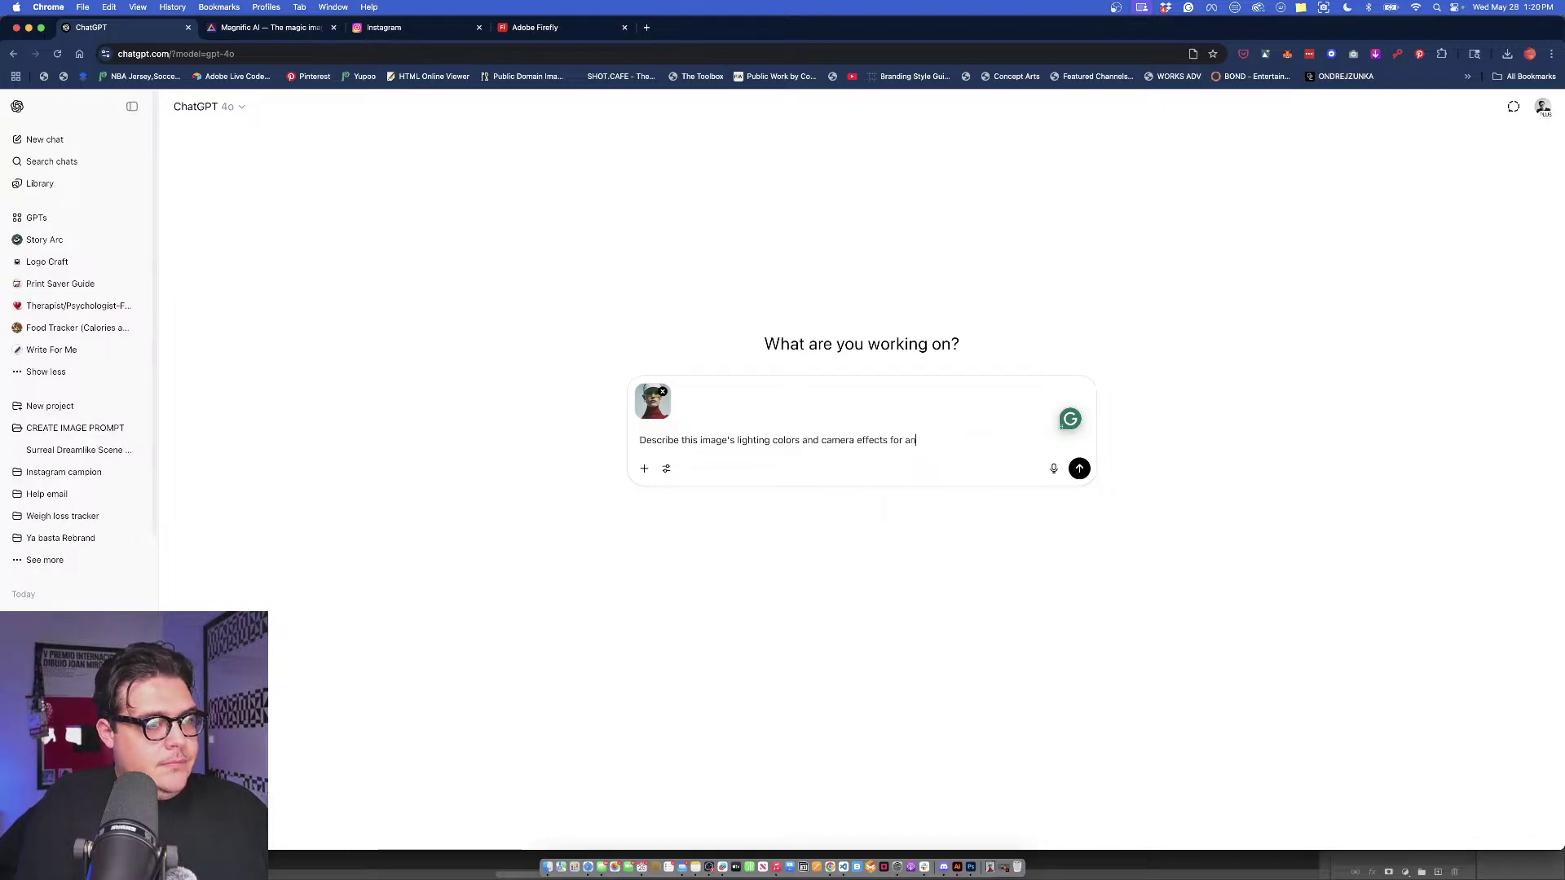
{"action": "type", "text": " image pro"}
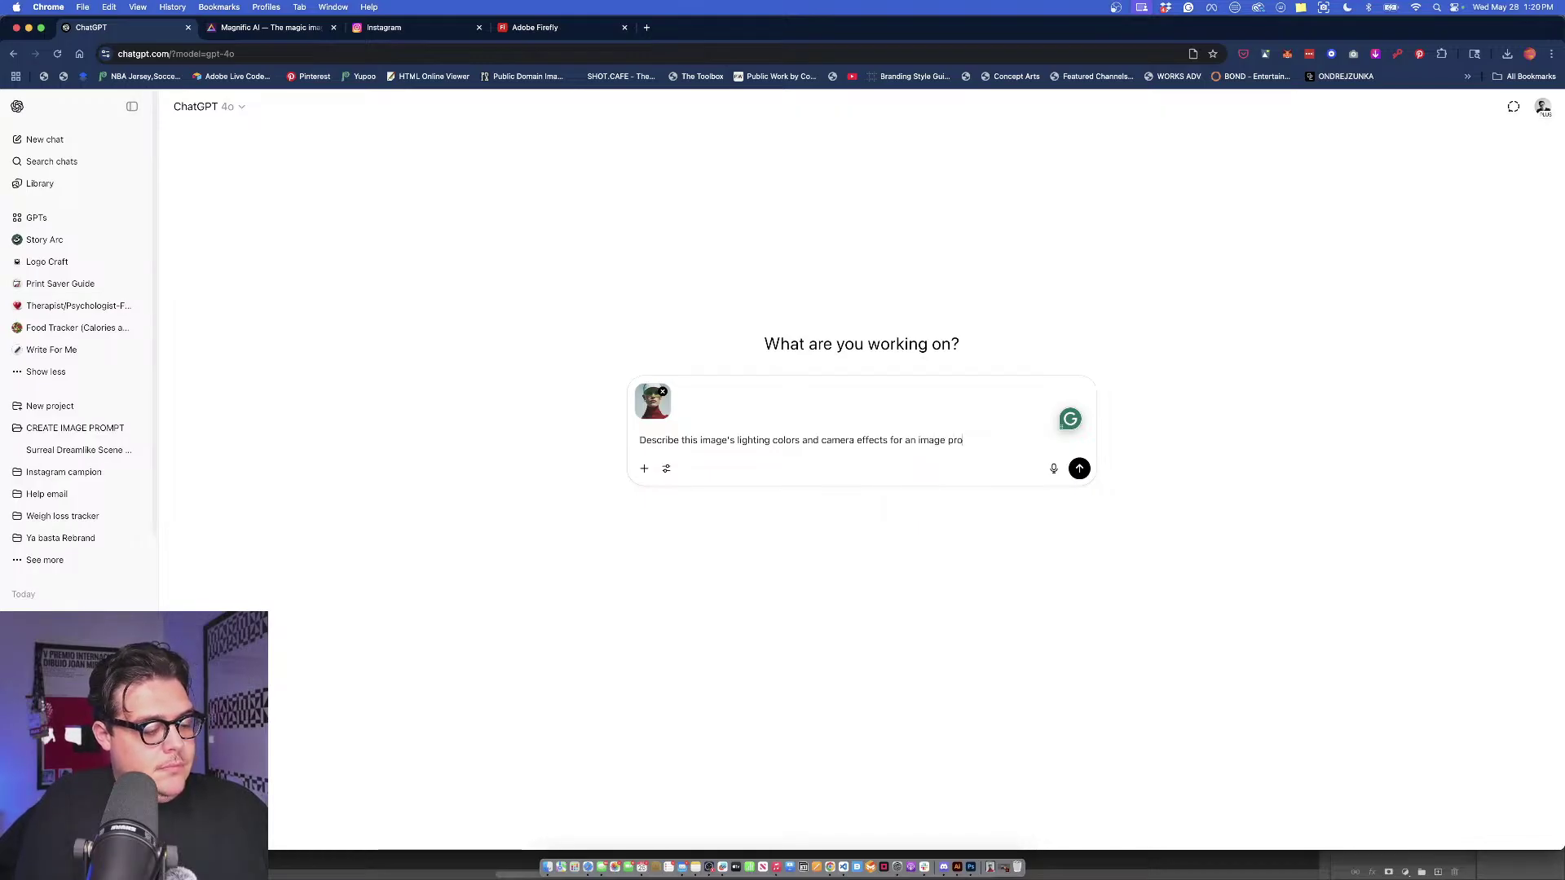
{"action": "type", "text": "mpt"}
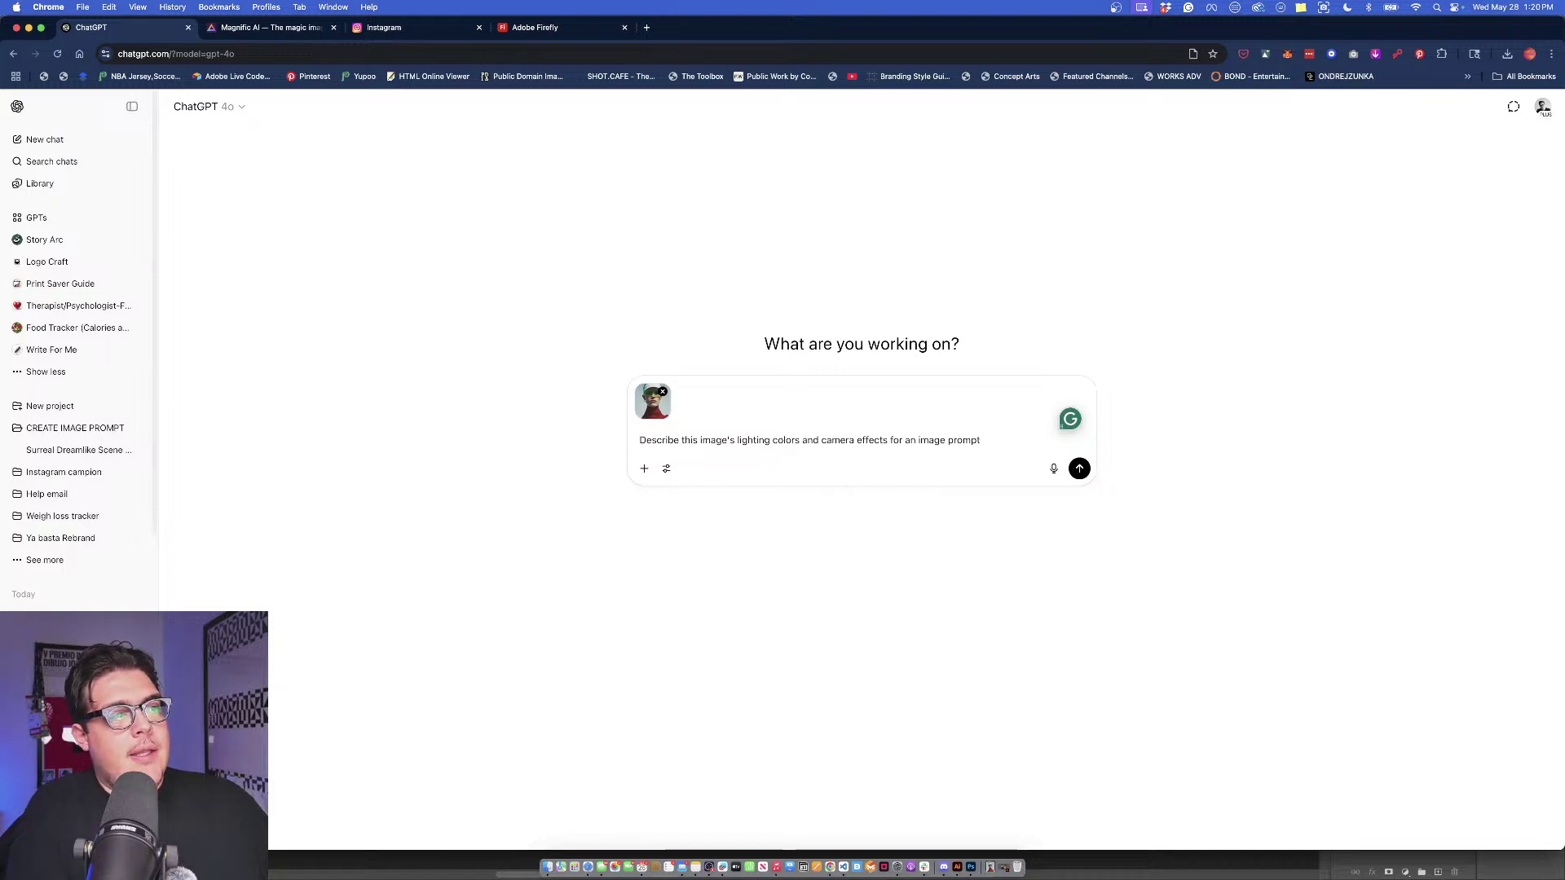
{"action": "key", "text": "Return"}
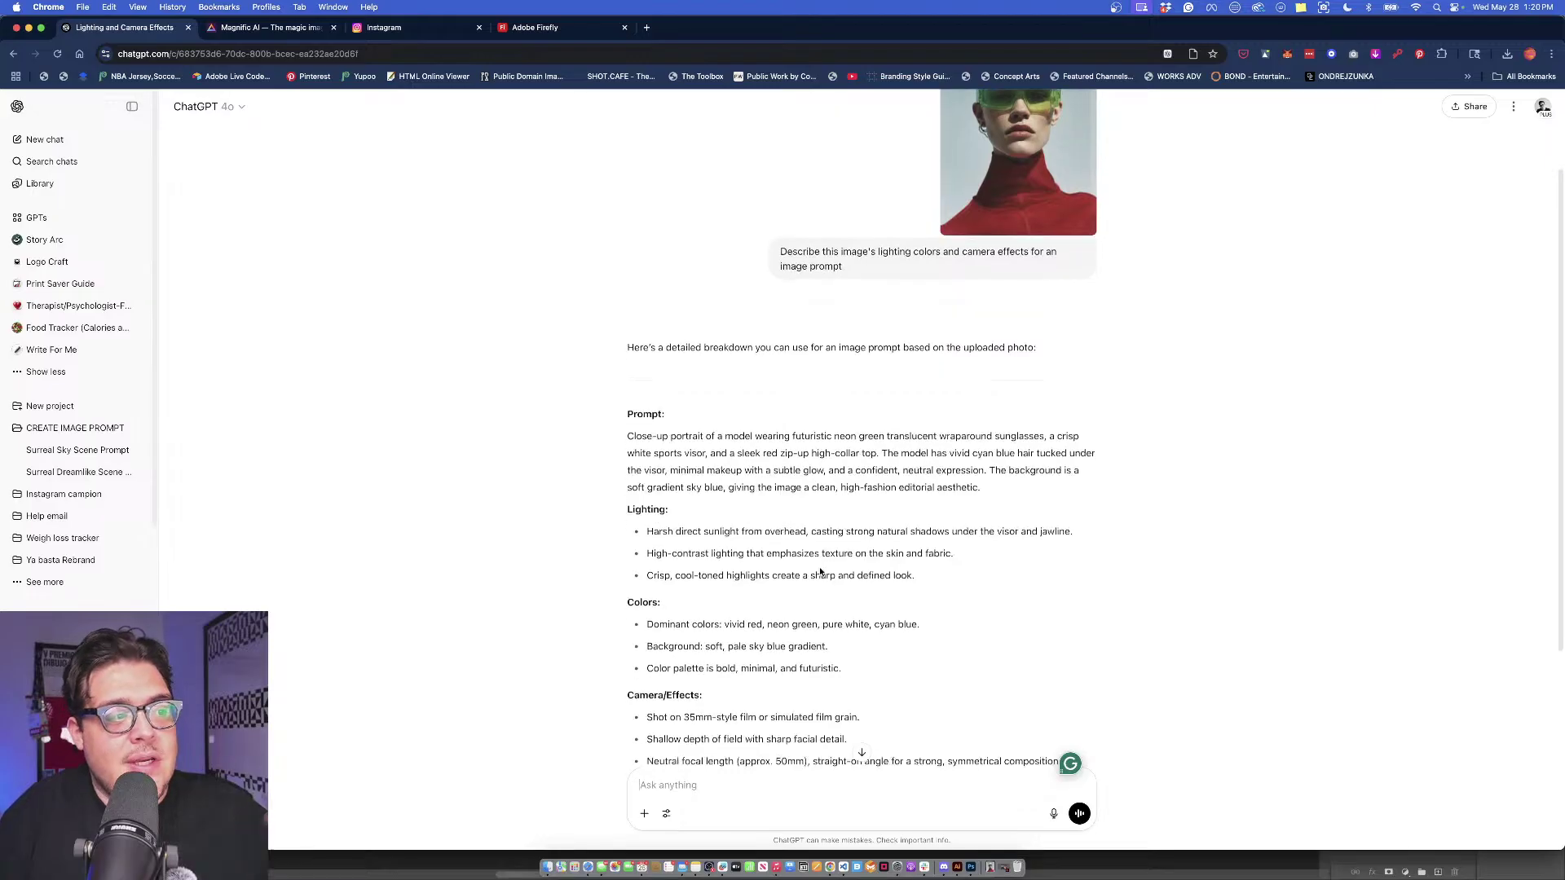
Read through the prompt breakdown, check it against the attached portrait, and highlight the three Lighting points.
{"action": "scroll", "coordinate": [819, 571], "scroll_direction": "down", "scroll_amount": 1}
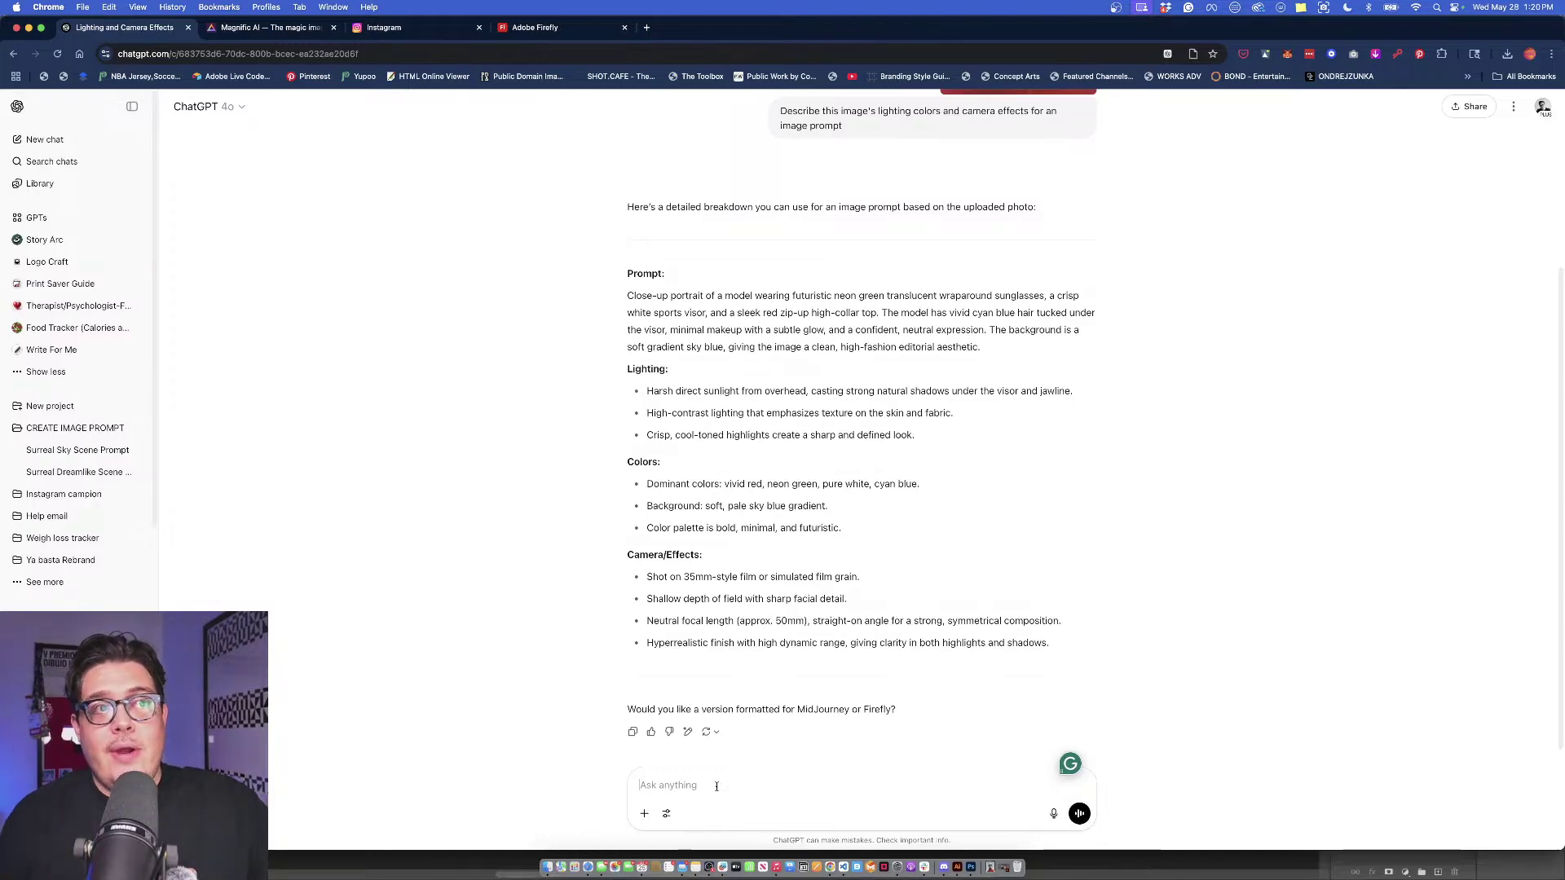
{"action": "left_click", "coordinate": [991, 868]}
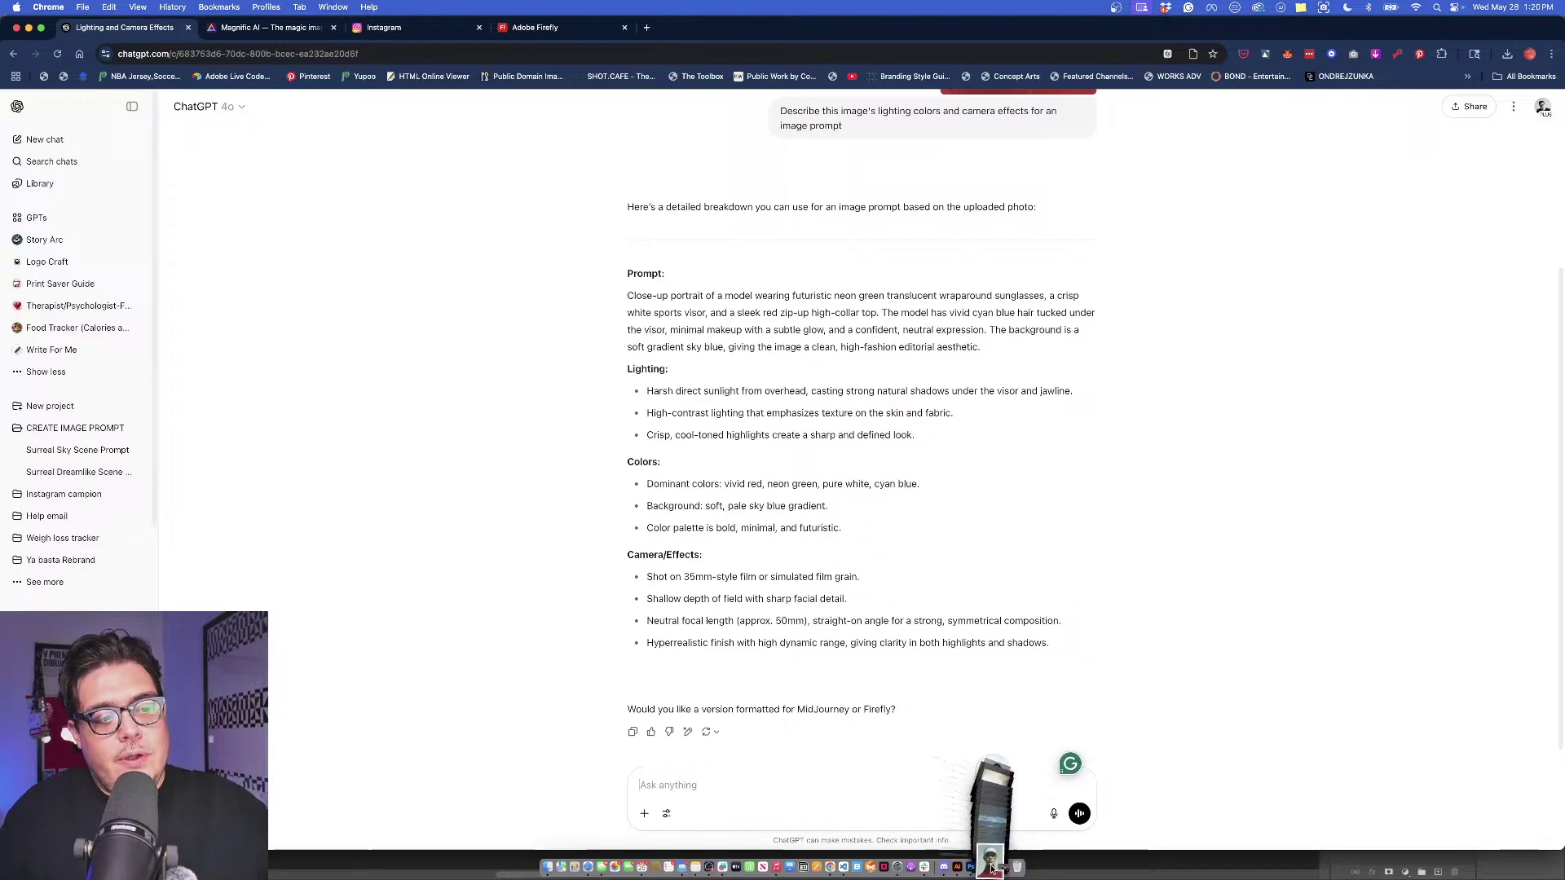
{"action": "left_click", "coordinate": [991, 867]}
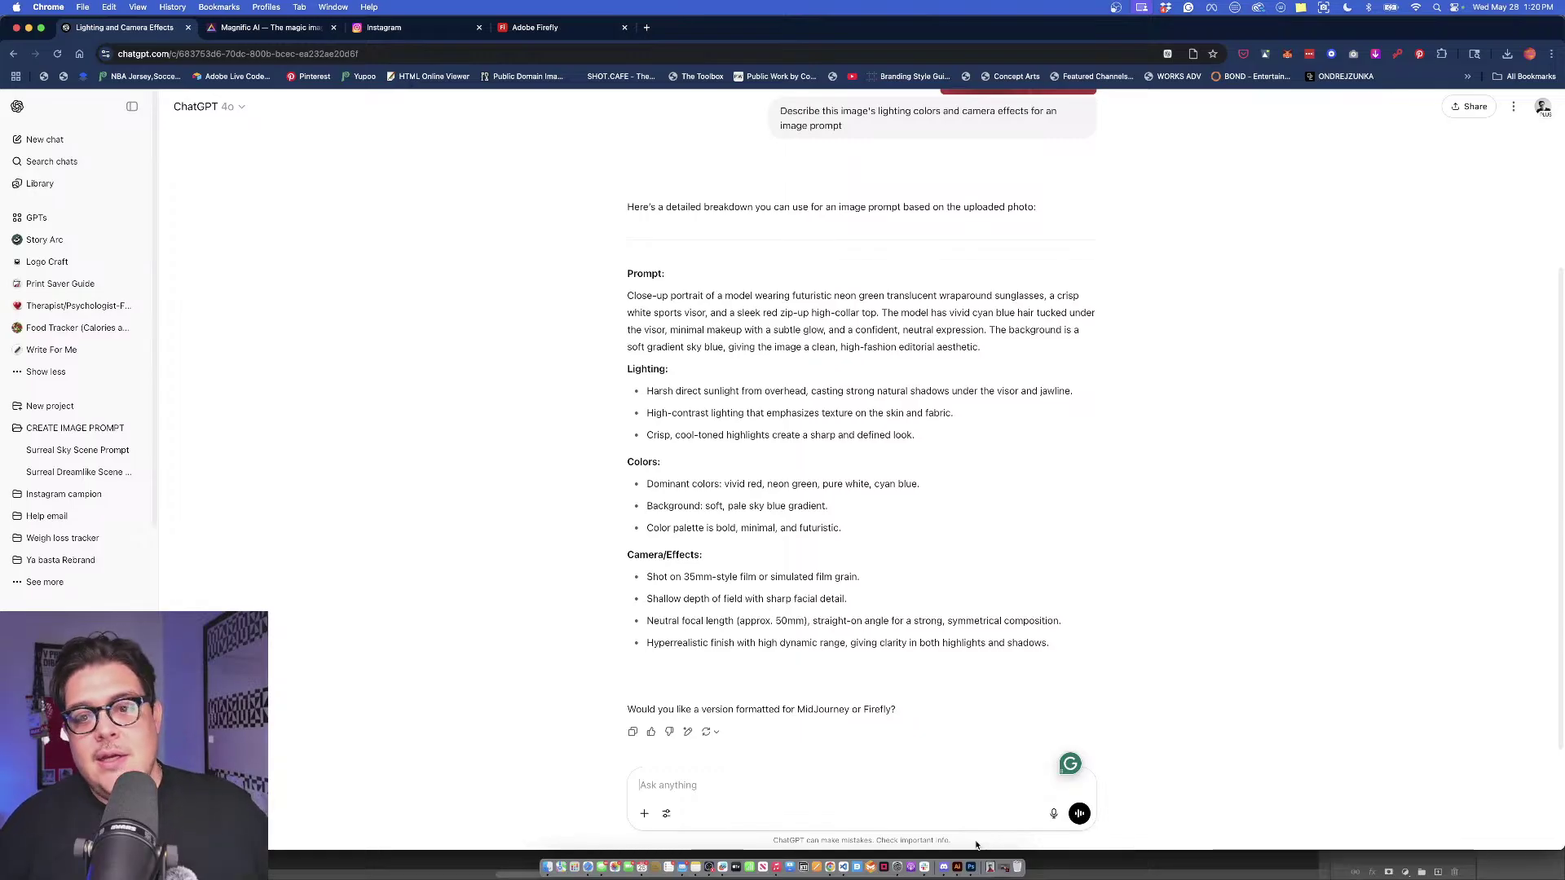
{"action": "scroll", "coordinate": [1002, 352], "scroll_direction": "up", "scroll_amount": 3}
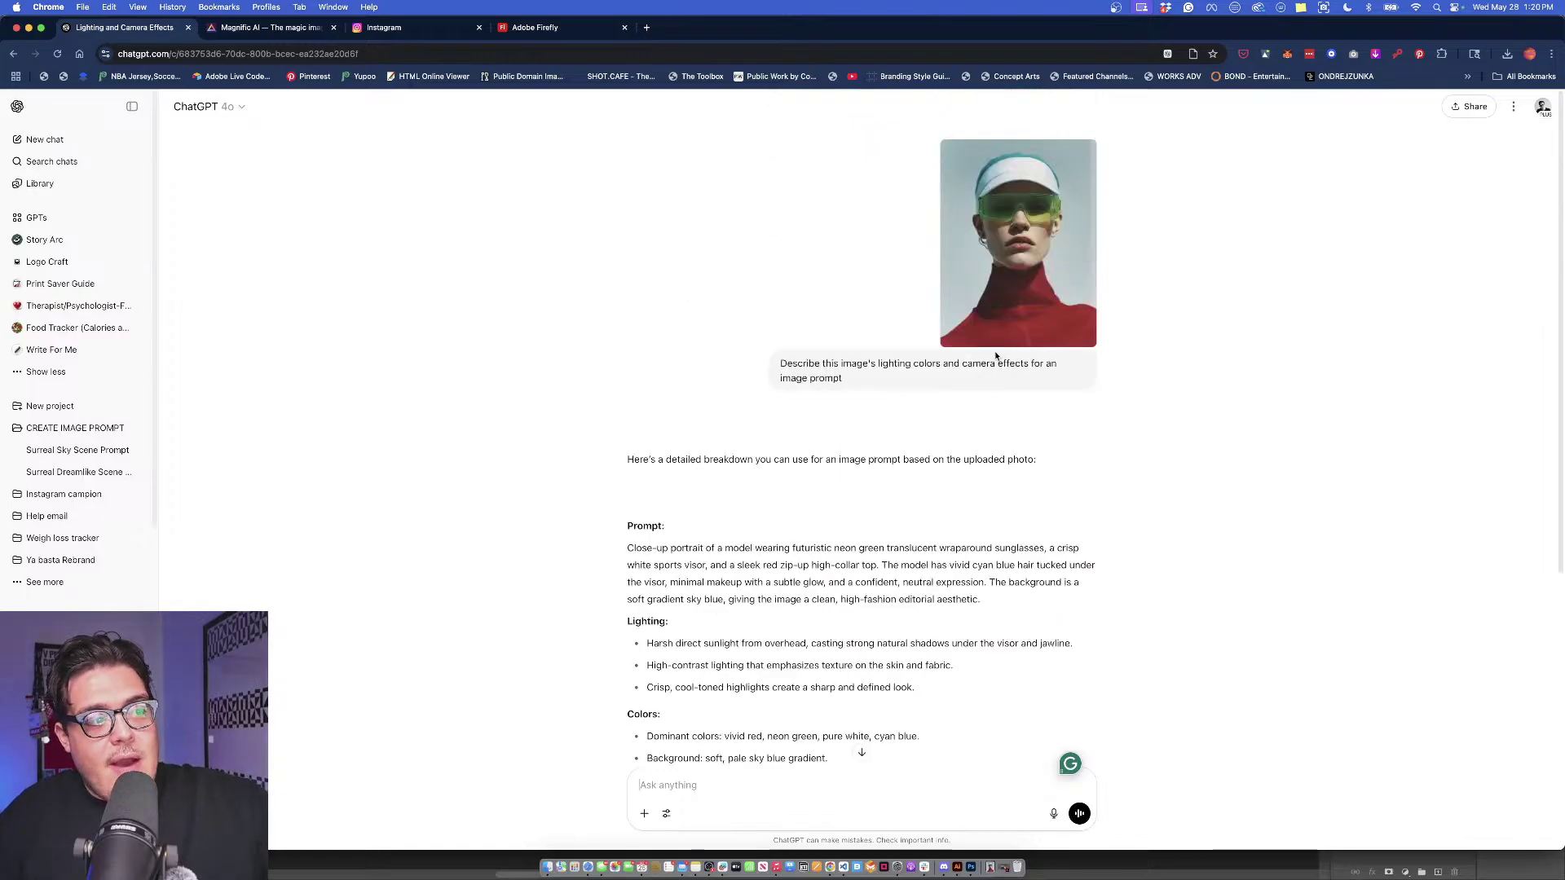
{"action": "scroll", "coordinate": [995, 353], "scroll_direction": "down", "scroll_amount": 4}
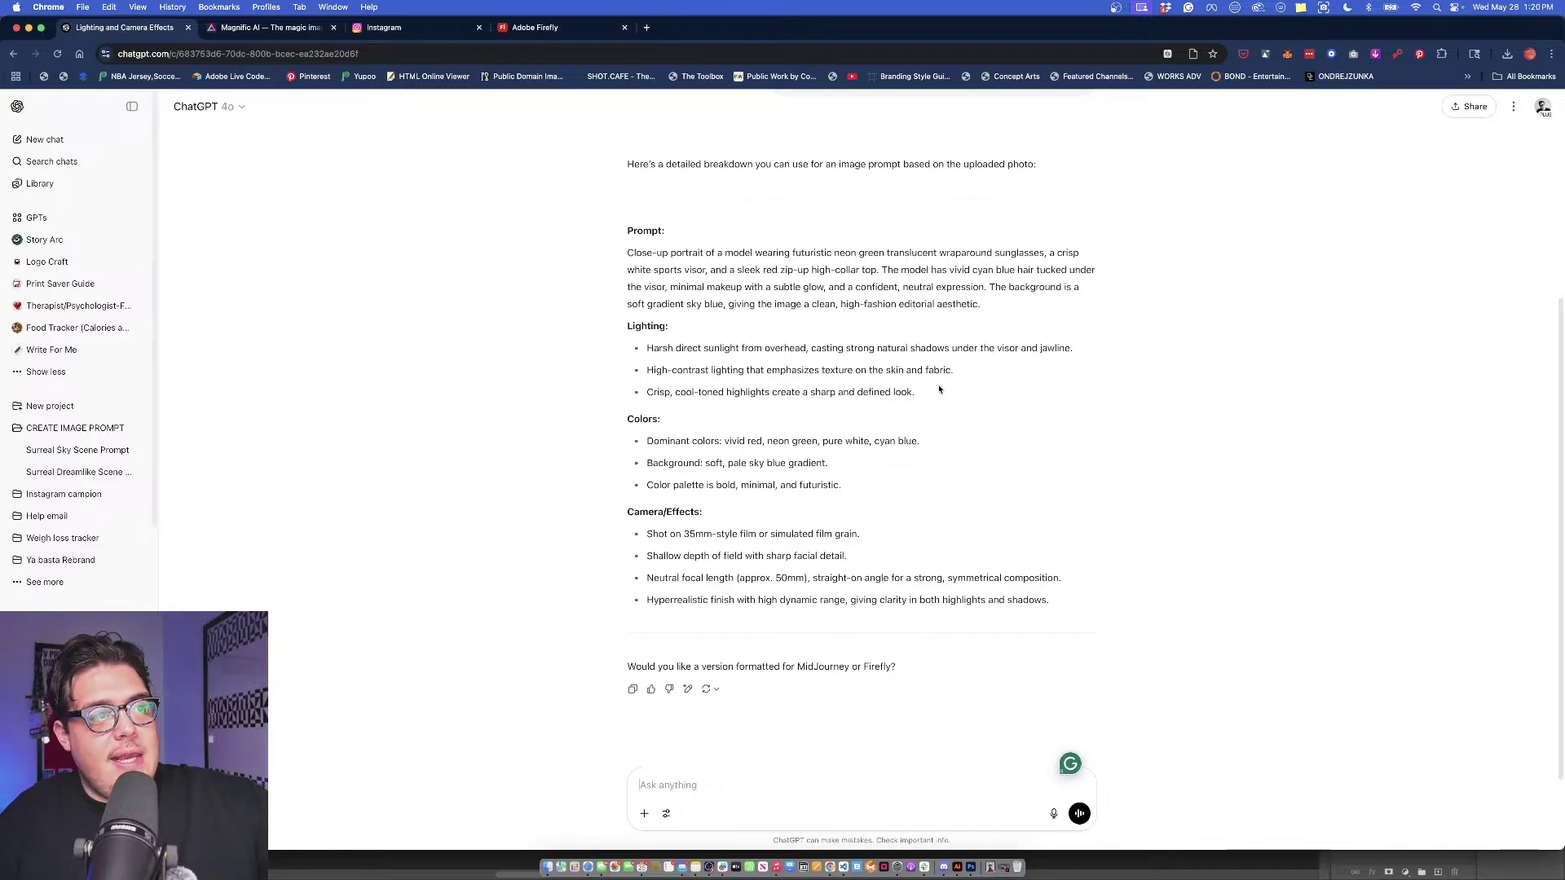
{"action": "left_click_drag", "start_coordinate": [939, 390], "coordinate": [623, 349]}
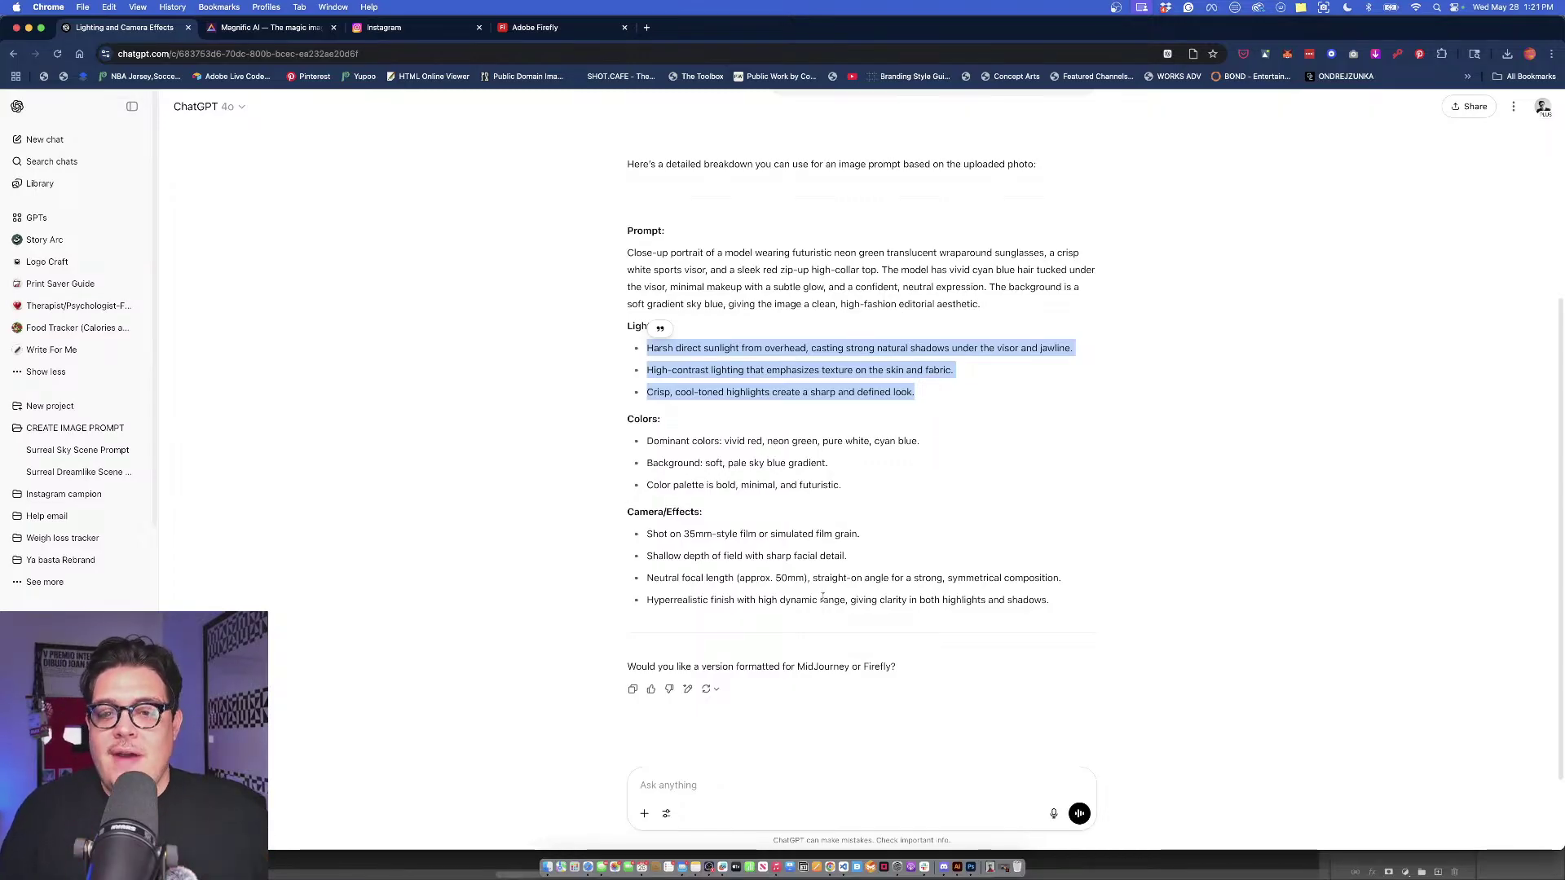
Return to Adobe Firefly and compare the visor-style generation with the four-image and single-image cat-eye sunglasses generations.
{"action": "left_click", "coordinate": [309, 27]}
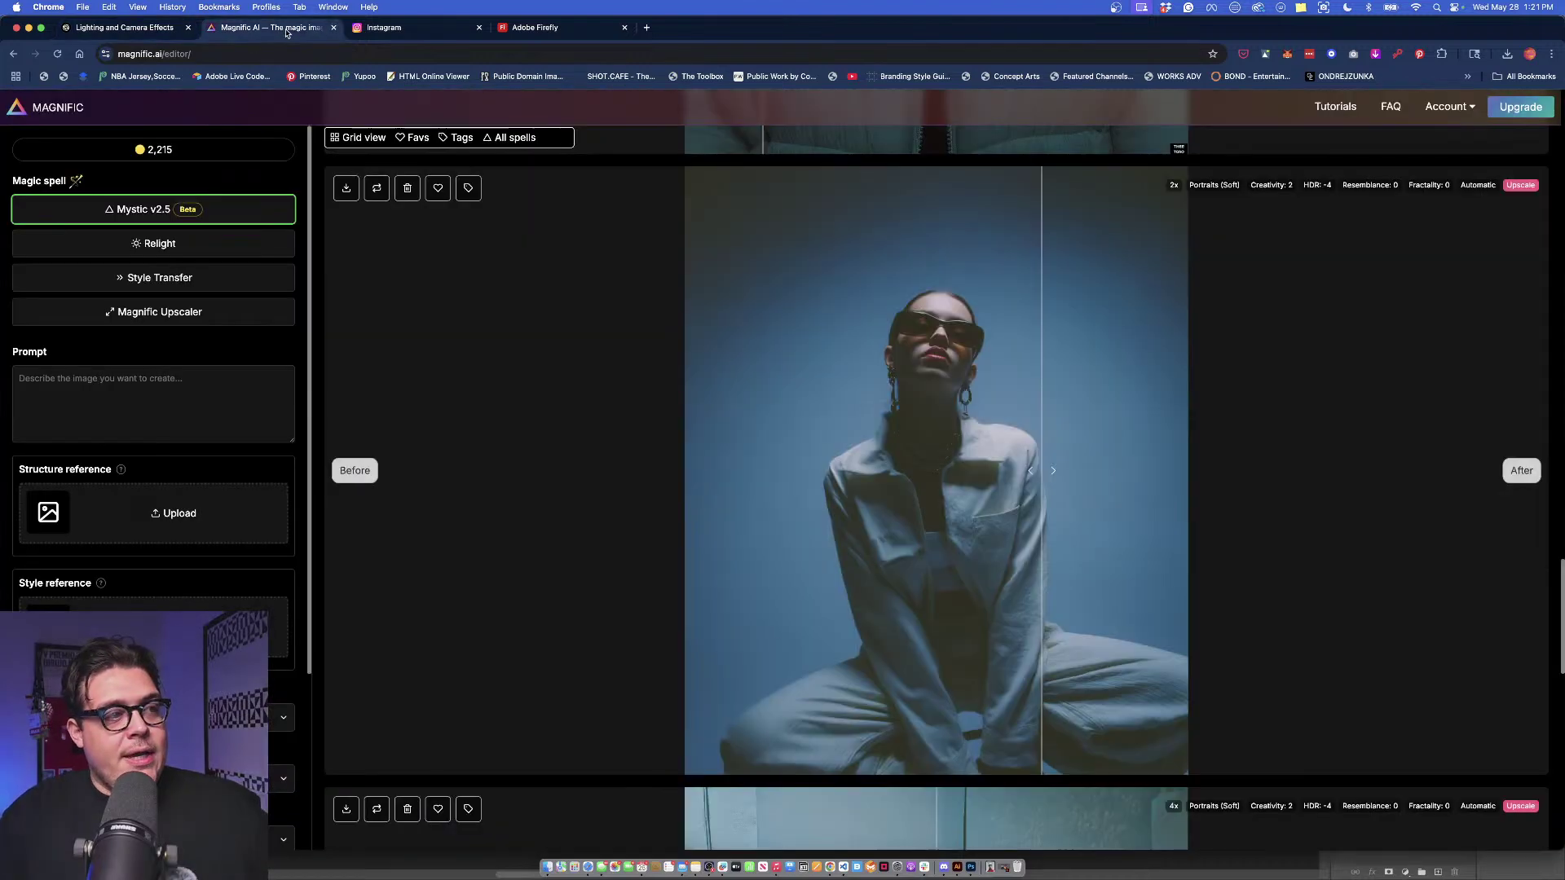
{"action": "left_click", "coordinate": [469, 28]}
{"action": "left_click", "coordinate": [534, 28]}
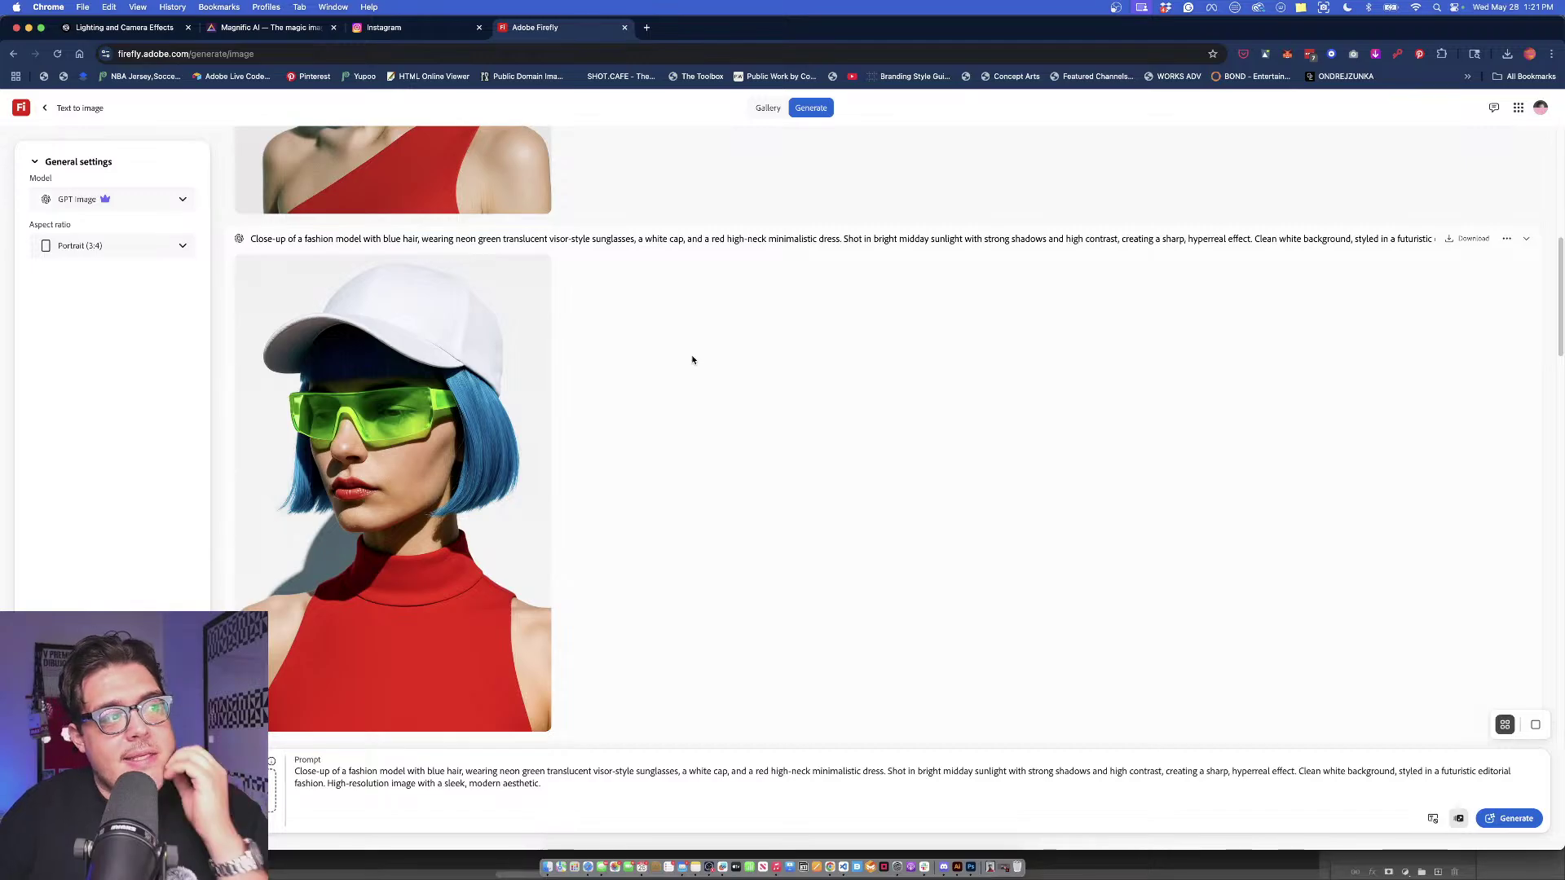
{"action": "scroll", "coordinate": [693, 361], "scroll_direction": "down", "scroll_amount": 1}
{"action": "scroll", "coordinate": [692, 361], "scroll_direction": "down", "scroll_amount": 1}
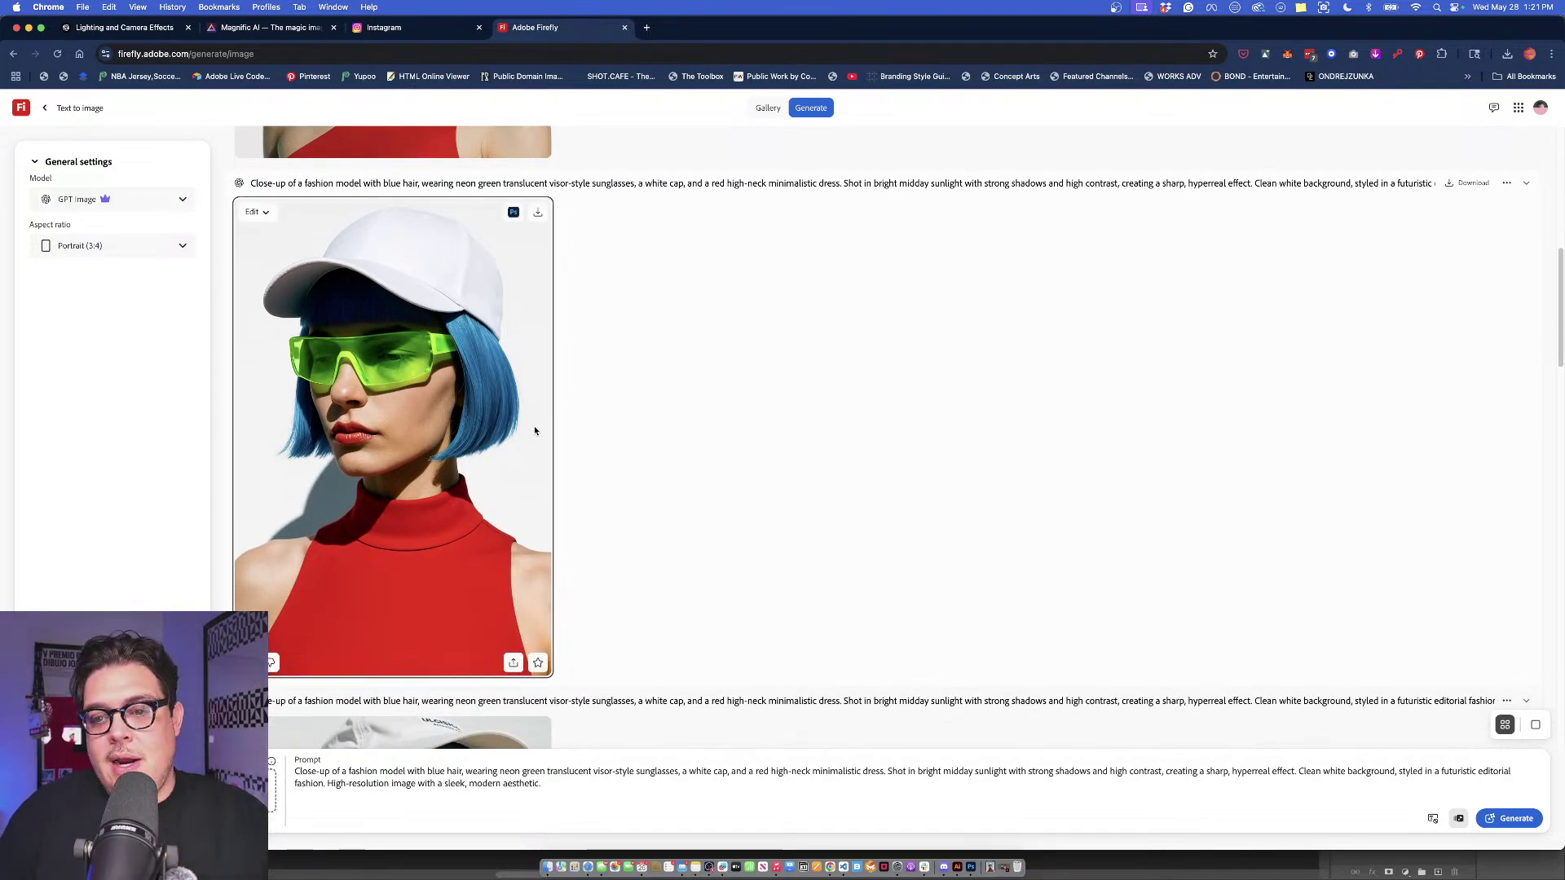
{"action": "scroll", "coordinate": [534, 426], "scroll_direction": "up", "scroll_amount": 5}
{"action": "scroll", "coordinate": [528, 438], "scroll_direction": "up", "scroll_amount": 2}
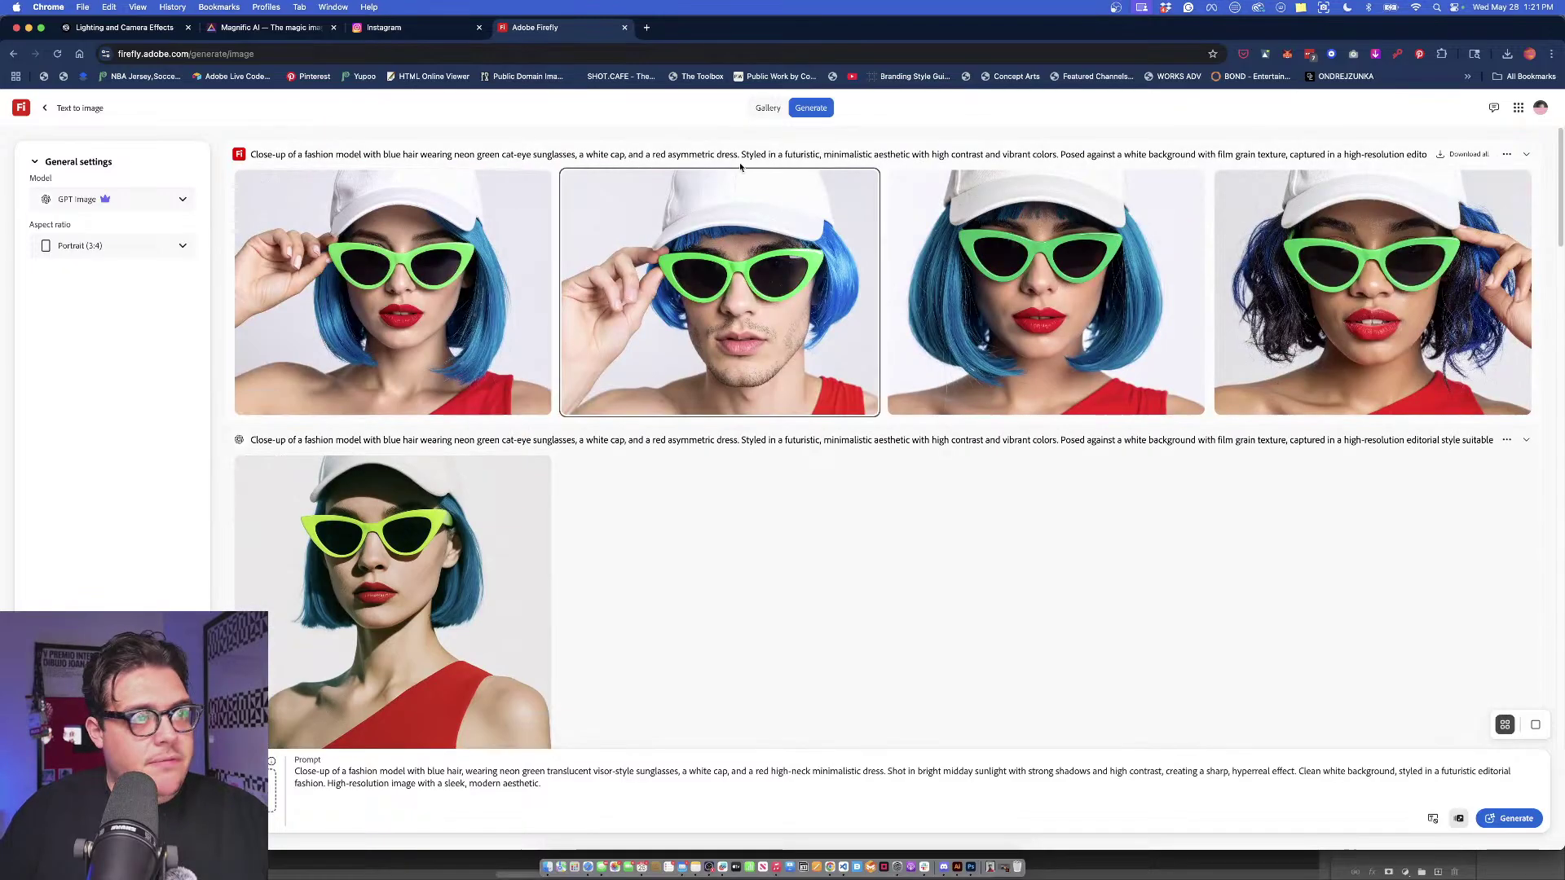
{"action": "scroll", "coordinate": [625, 535], "scroll_direction": "down", "scroll_amount": 1}
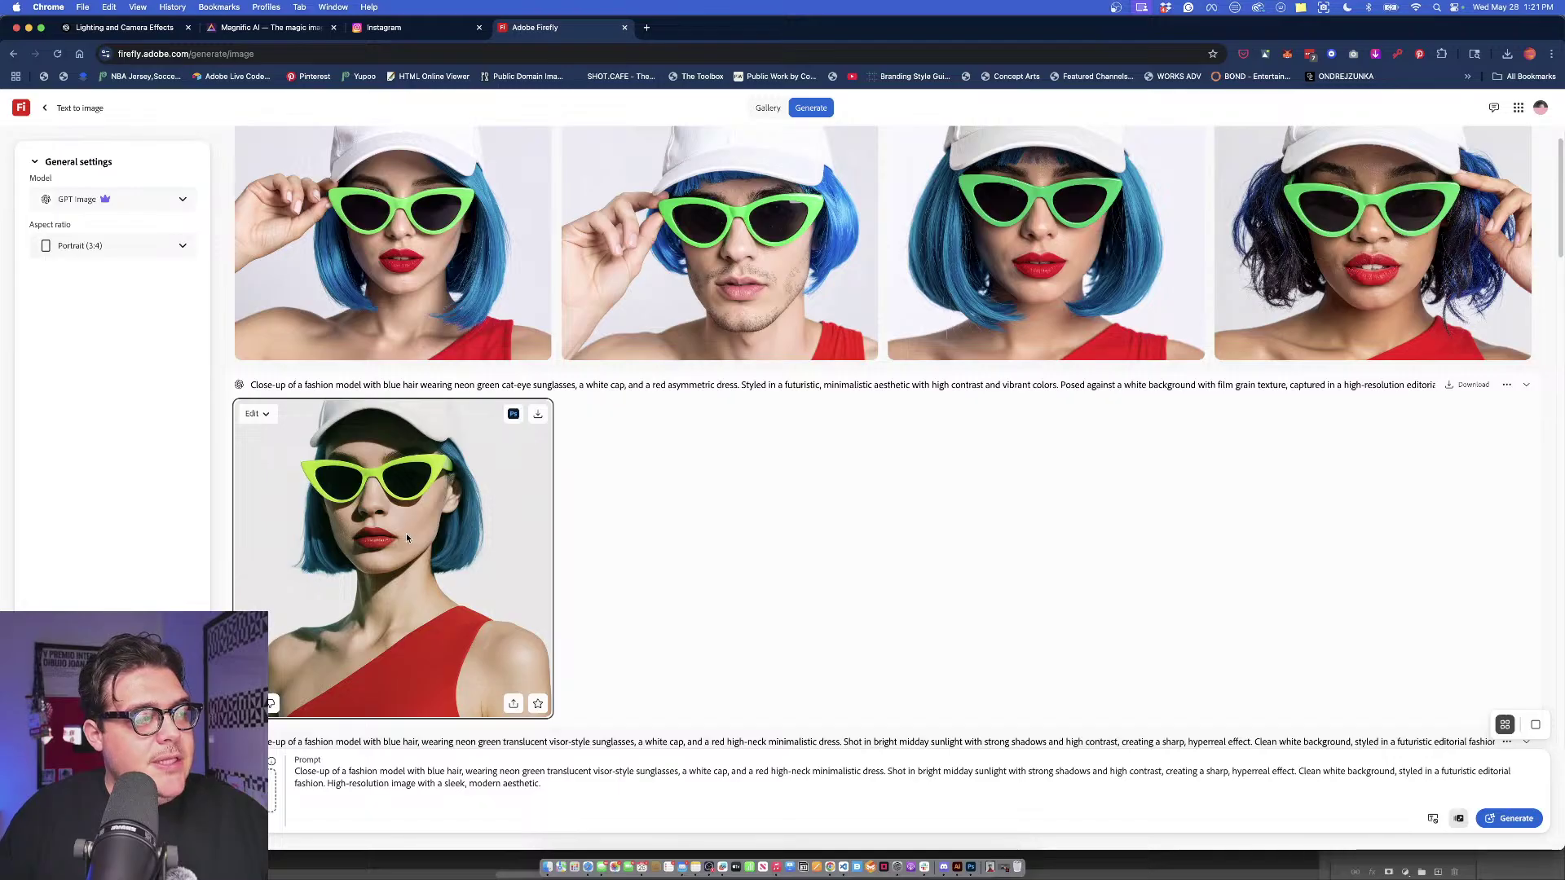
Change the generation model to Firefly Image 3.
{"action": "left_click", "coordinate": [123, 199]}
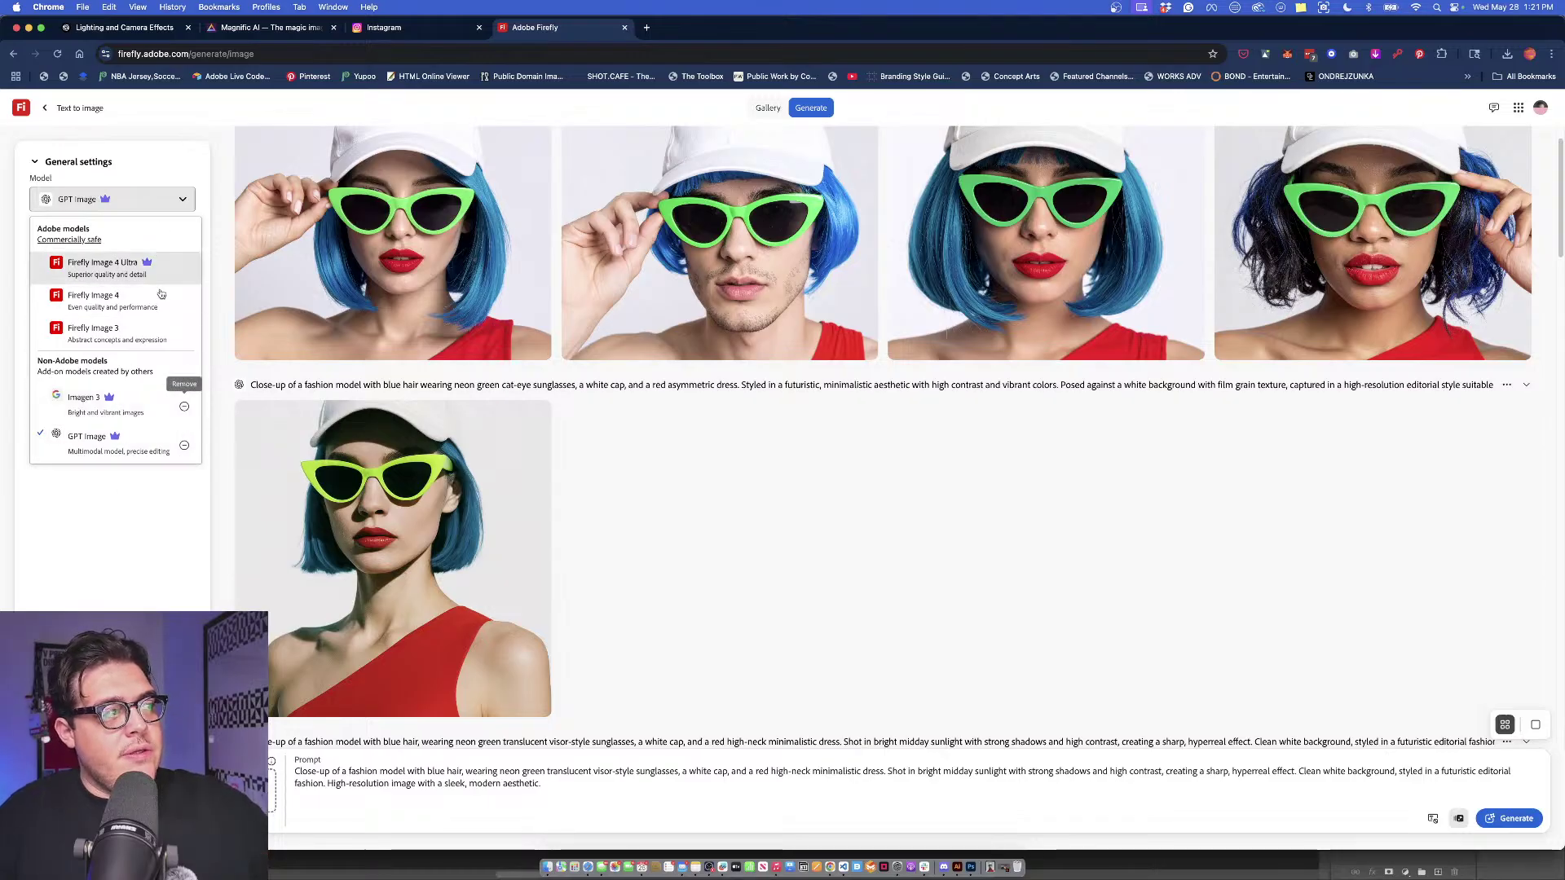
{"action": "left_click", "coordinate": [118, 331]}
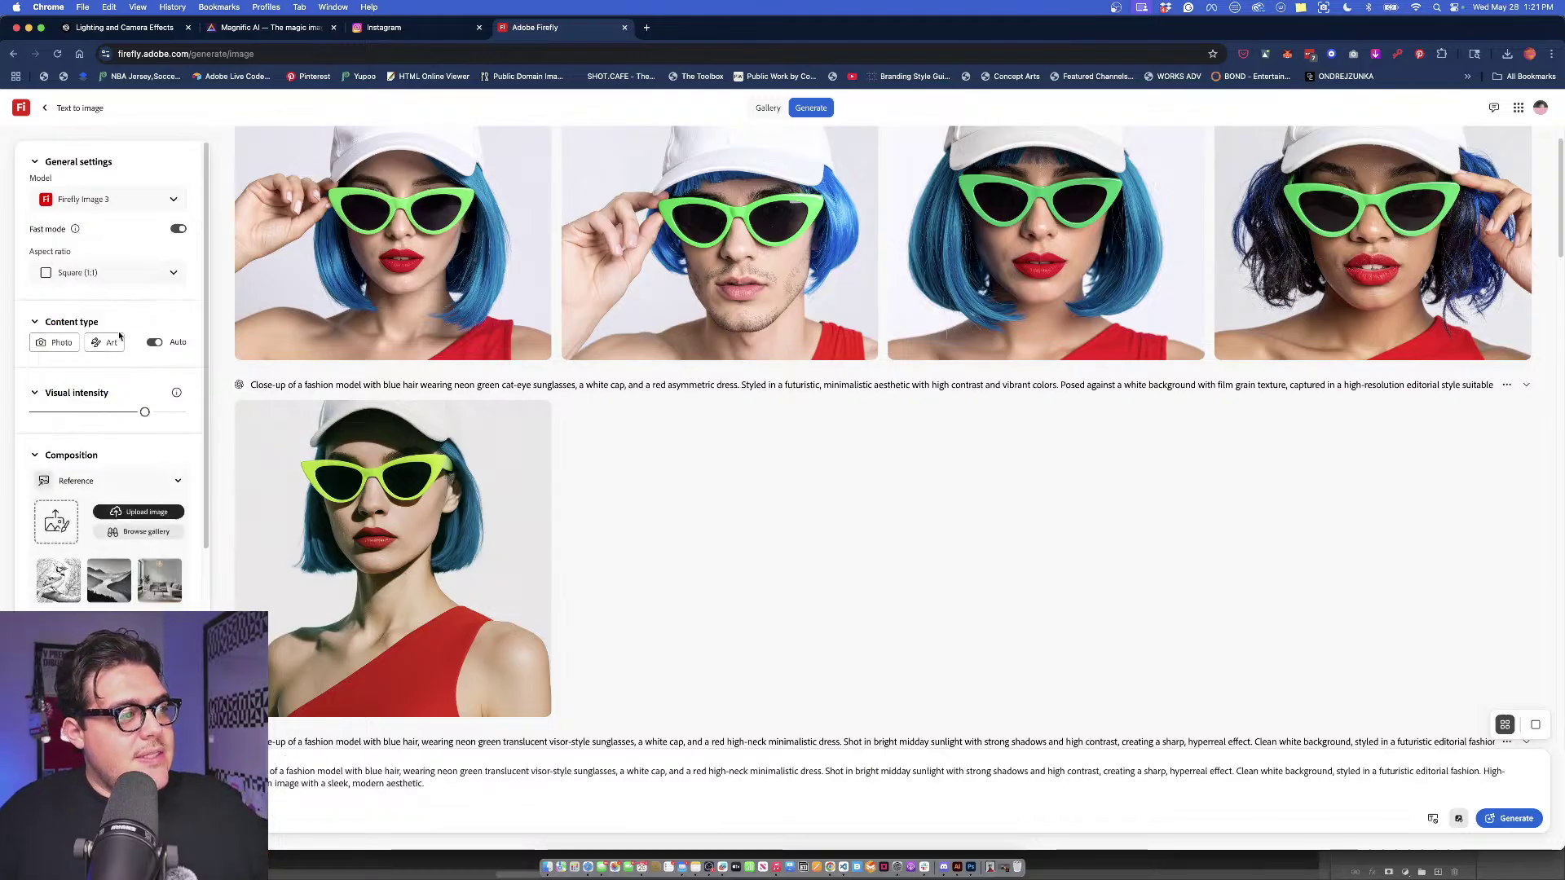
Reuse the prompt of the single-image cat-eye sunglasses generation, set the model to Firefly Image 3, and generate new images.
{"action": "left_click", "coordinate": [1507, 384]}
{"action": "left_click", "coordinate": [1498, 408]}
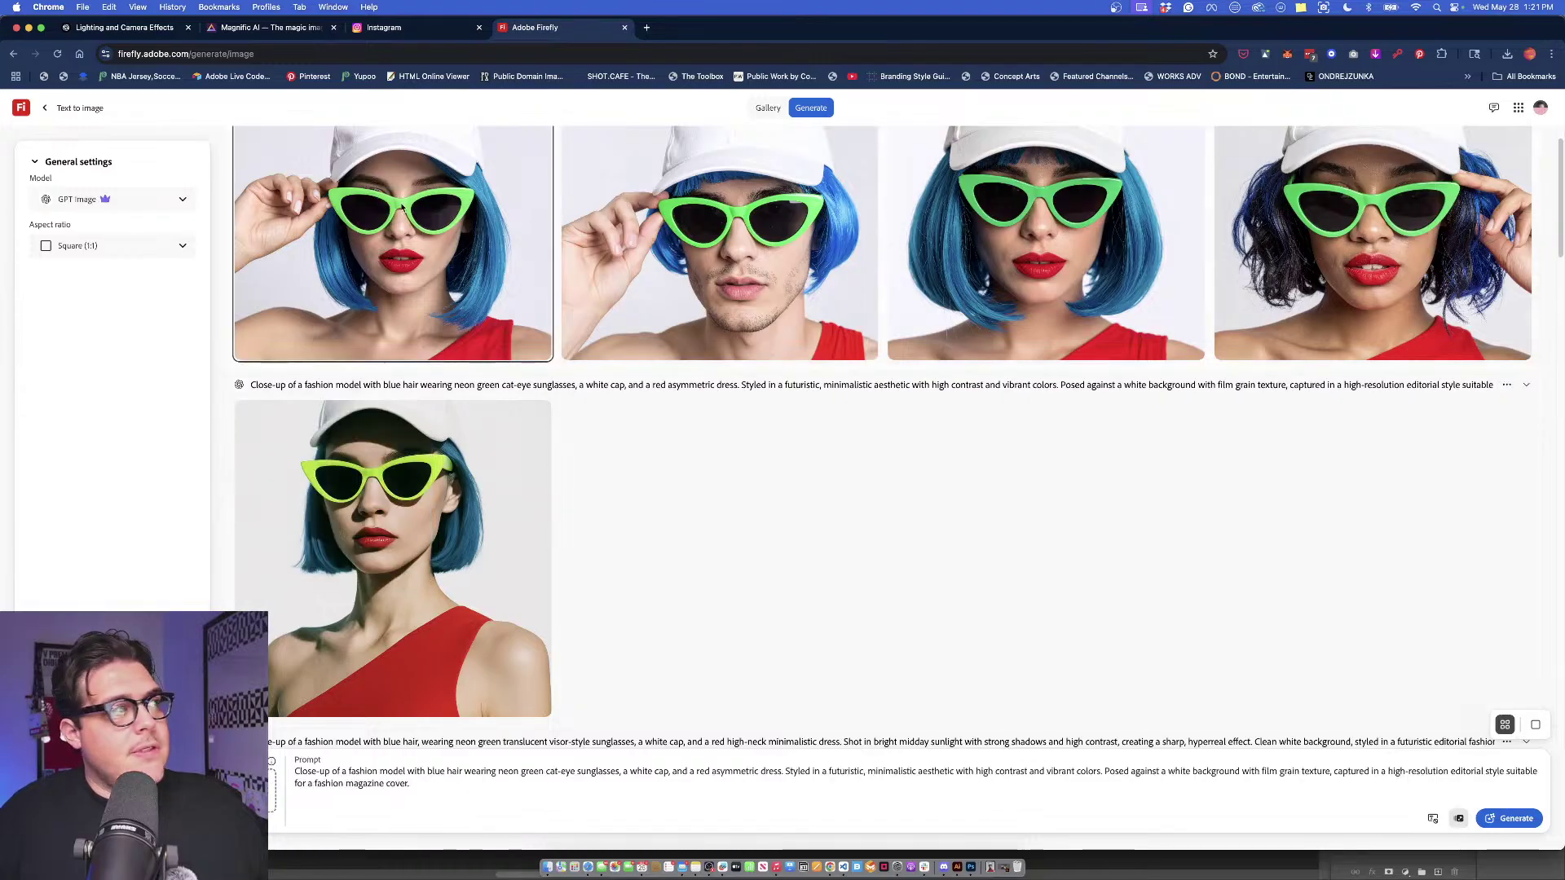
{"action": "left_click", "coordinate": [135, 200]}
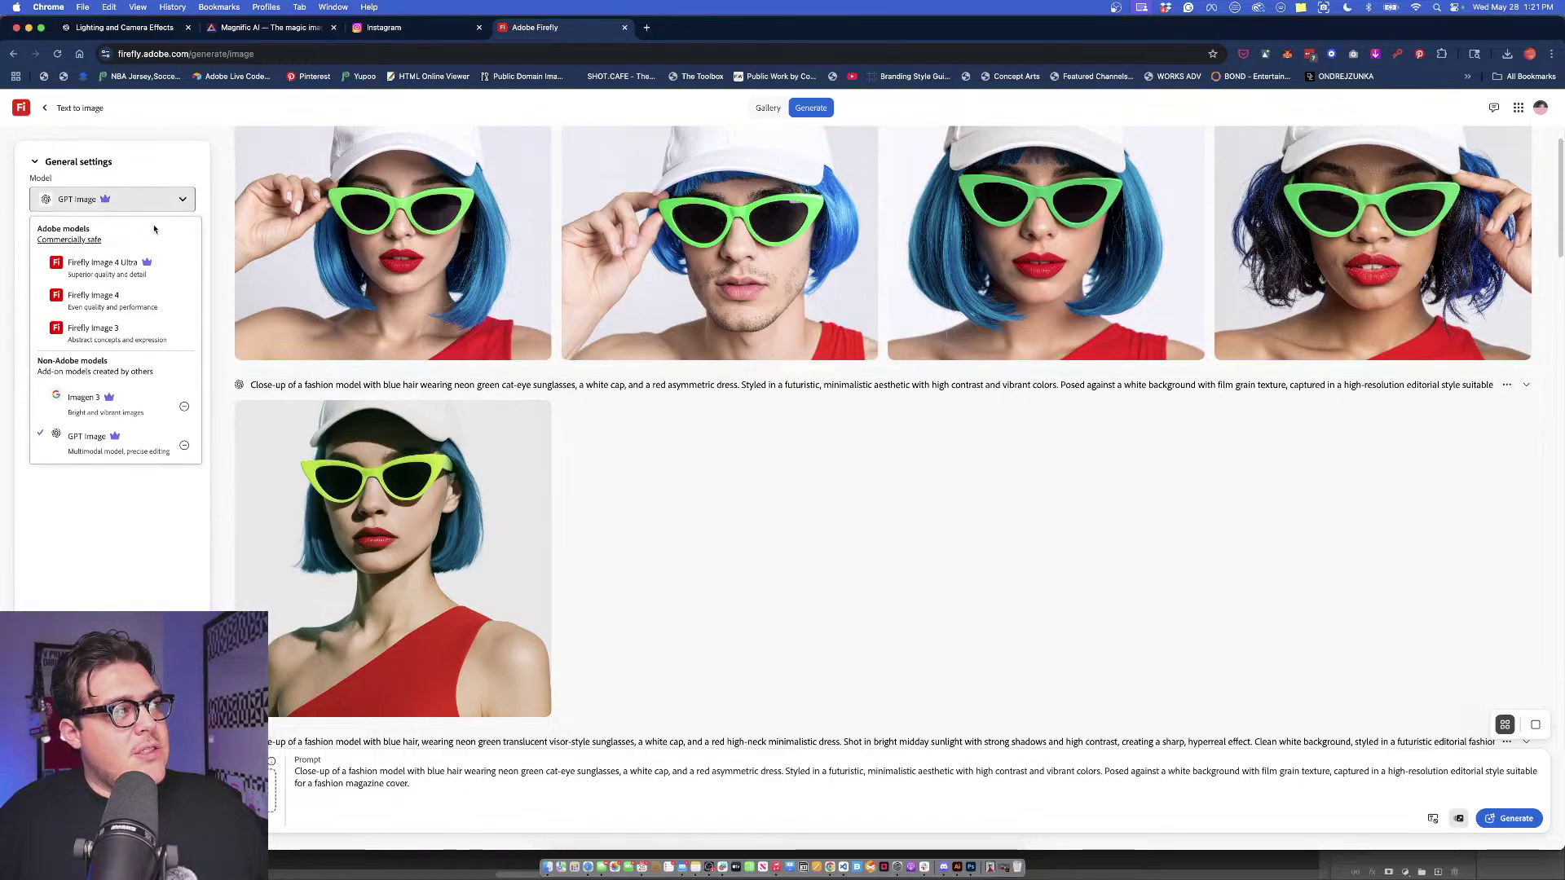
{"action": "left_click", "coordinate": [118, 331]}
{"action": "left_click", "coordinate": [1509, 818]}
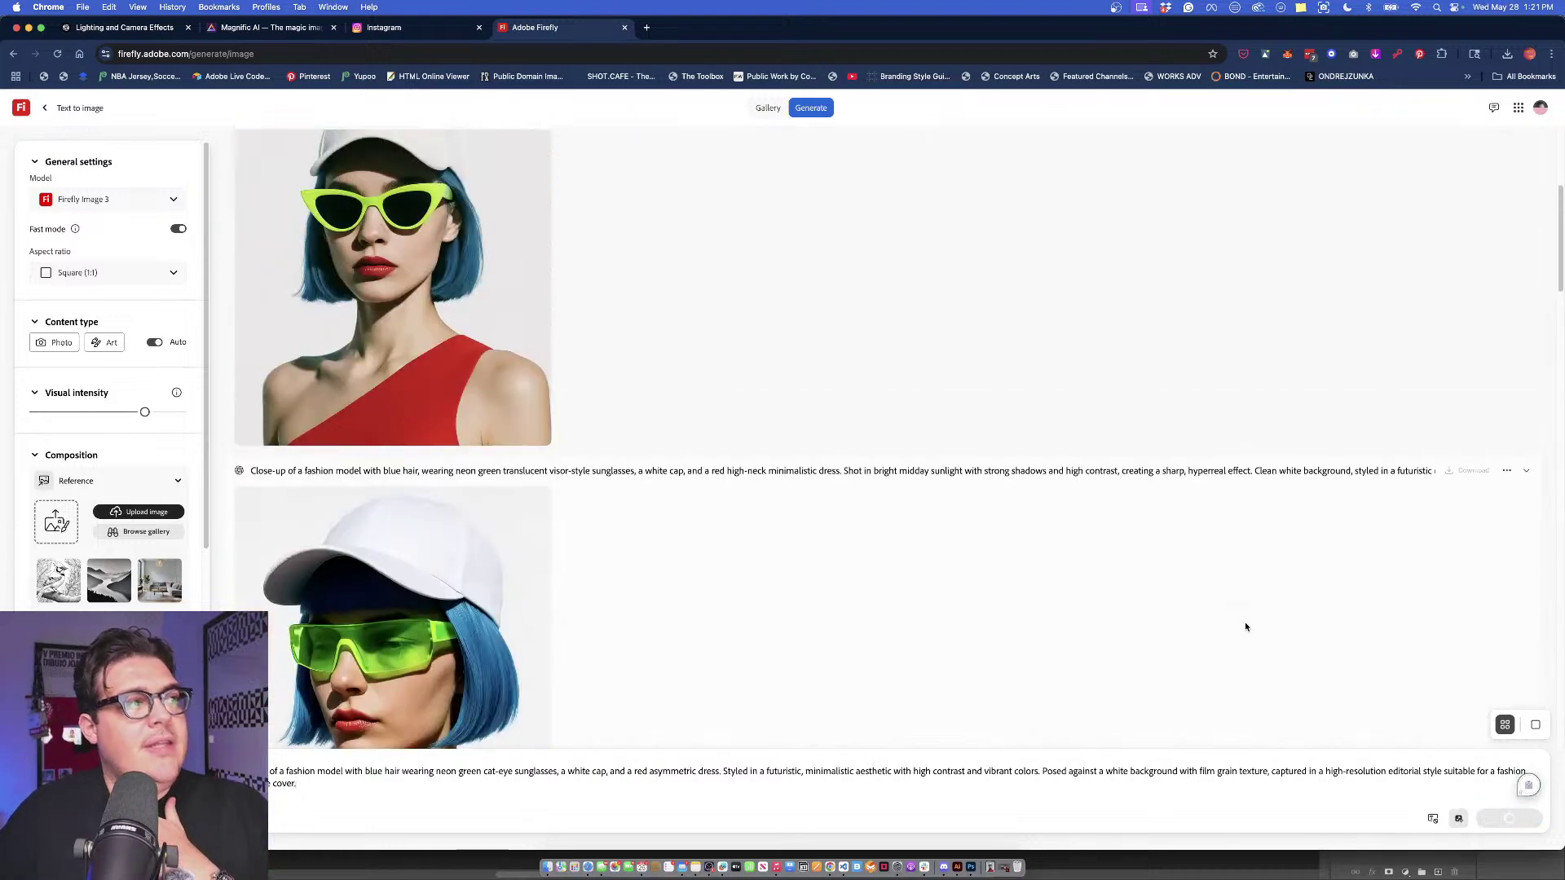
Enlarge the first portrait of the four-image cat-eye sunglasses generation and compare it with the single-image version.
{"action": "left_click", "coordinate": [392, 301]}
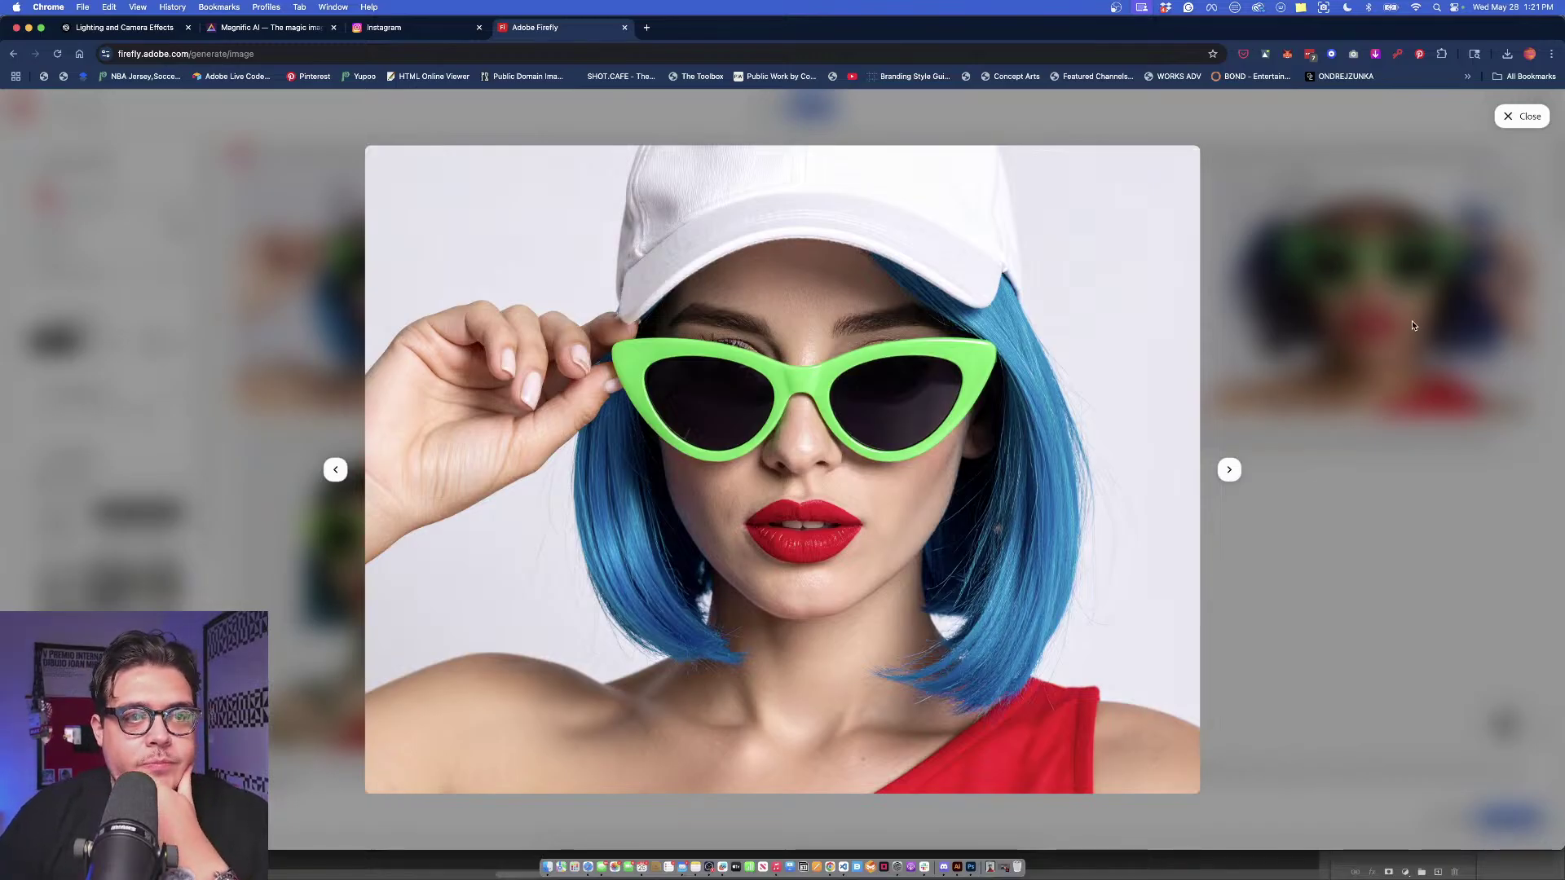
{"action": "key", "text": "Escape"}
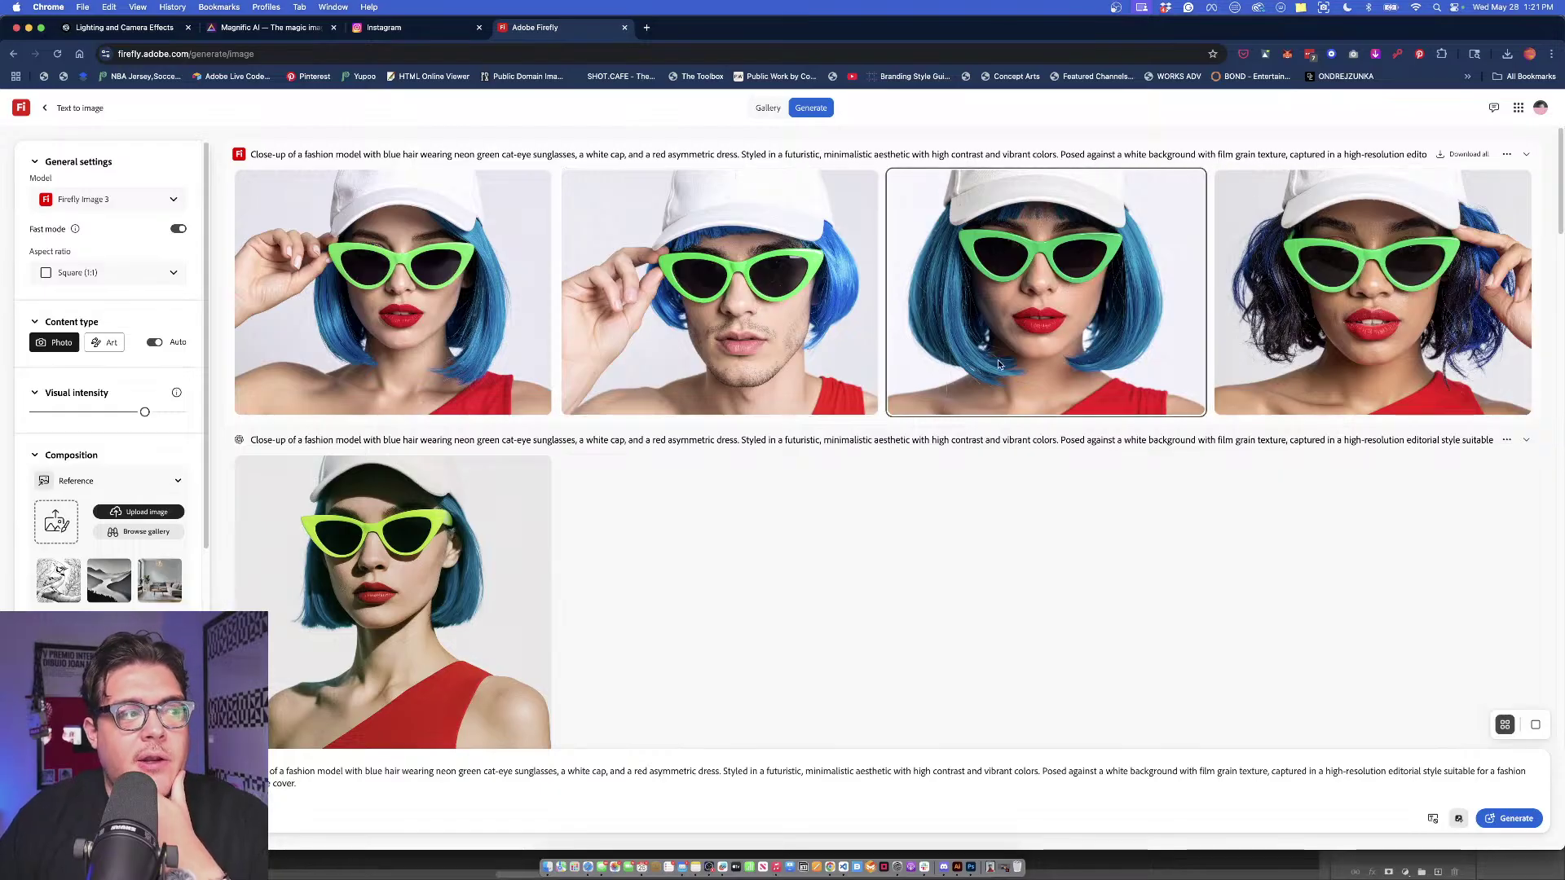
{"action": "scroll", "coordinate": [456, 540], "scroll_direction": "down", "scroll_amount": 1}
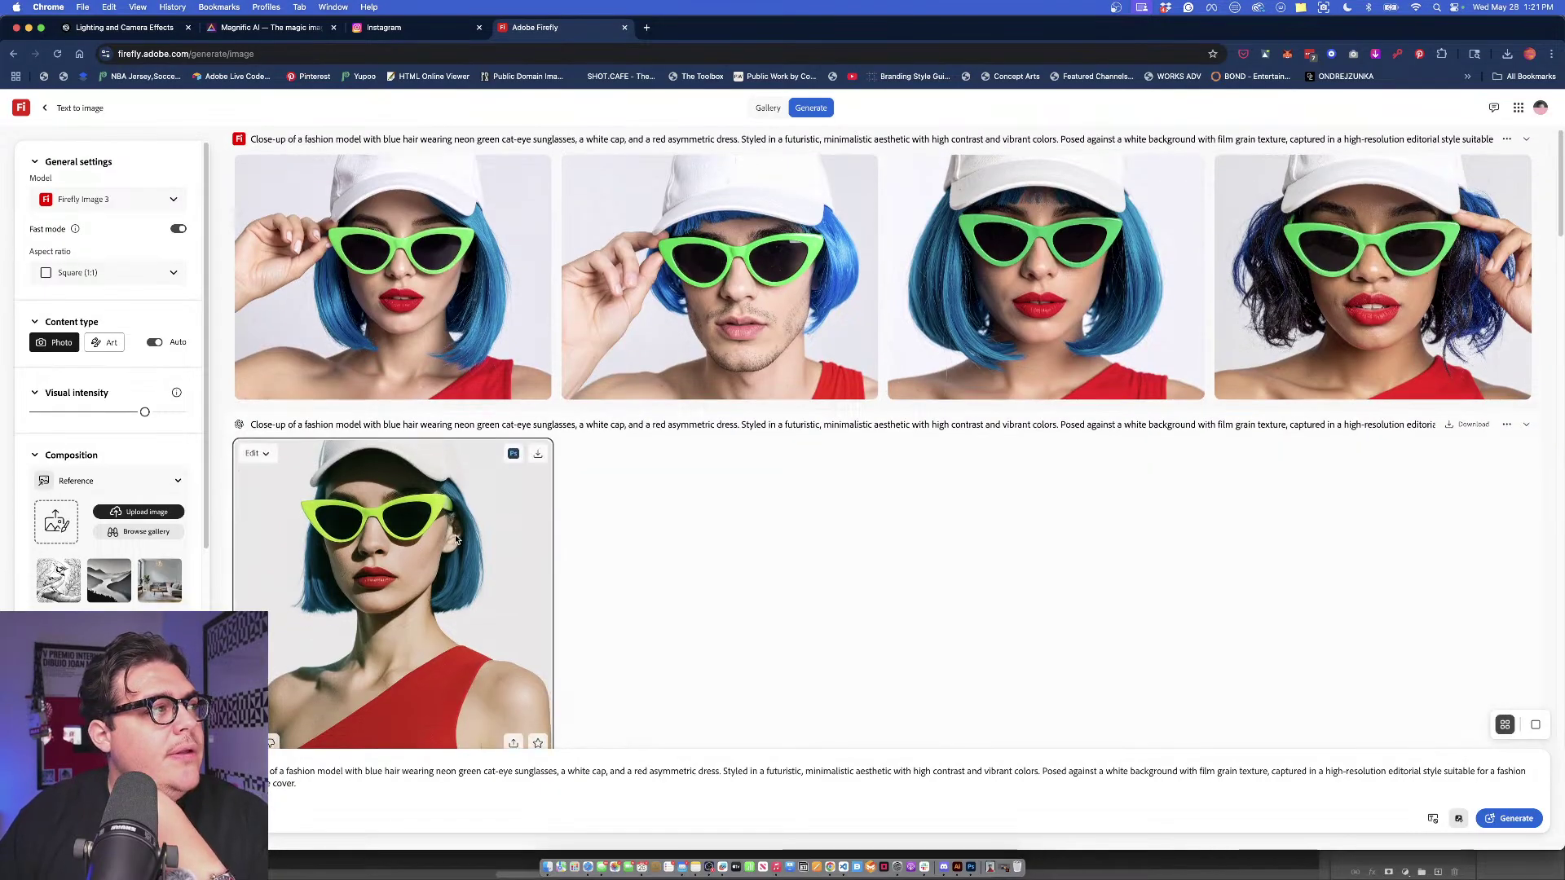
Change the model to Firefly Image 4 Ultra and generate the same cat-eye sunglasses prompt.
{"action": "left_click", "coordinate": [131, 199]}
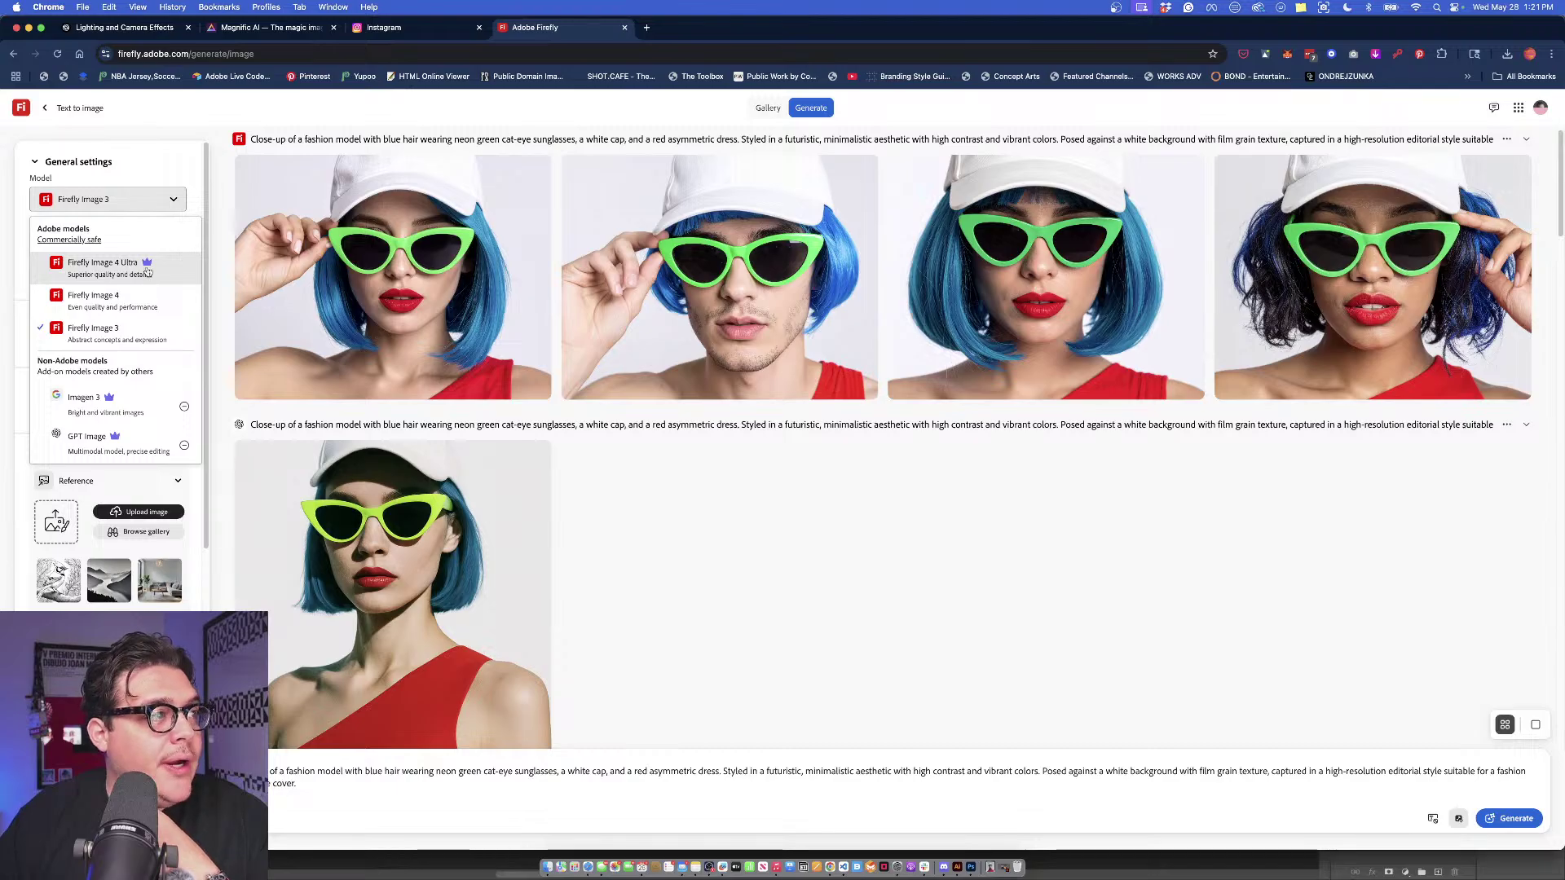
{"action": "left_click", "coordinate": [102, 265]}
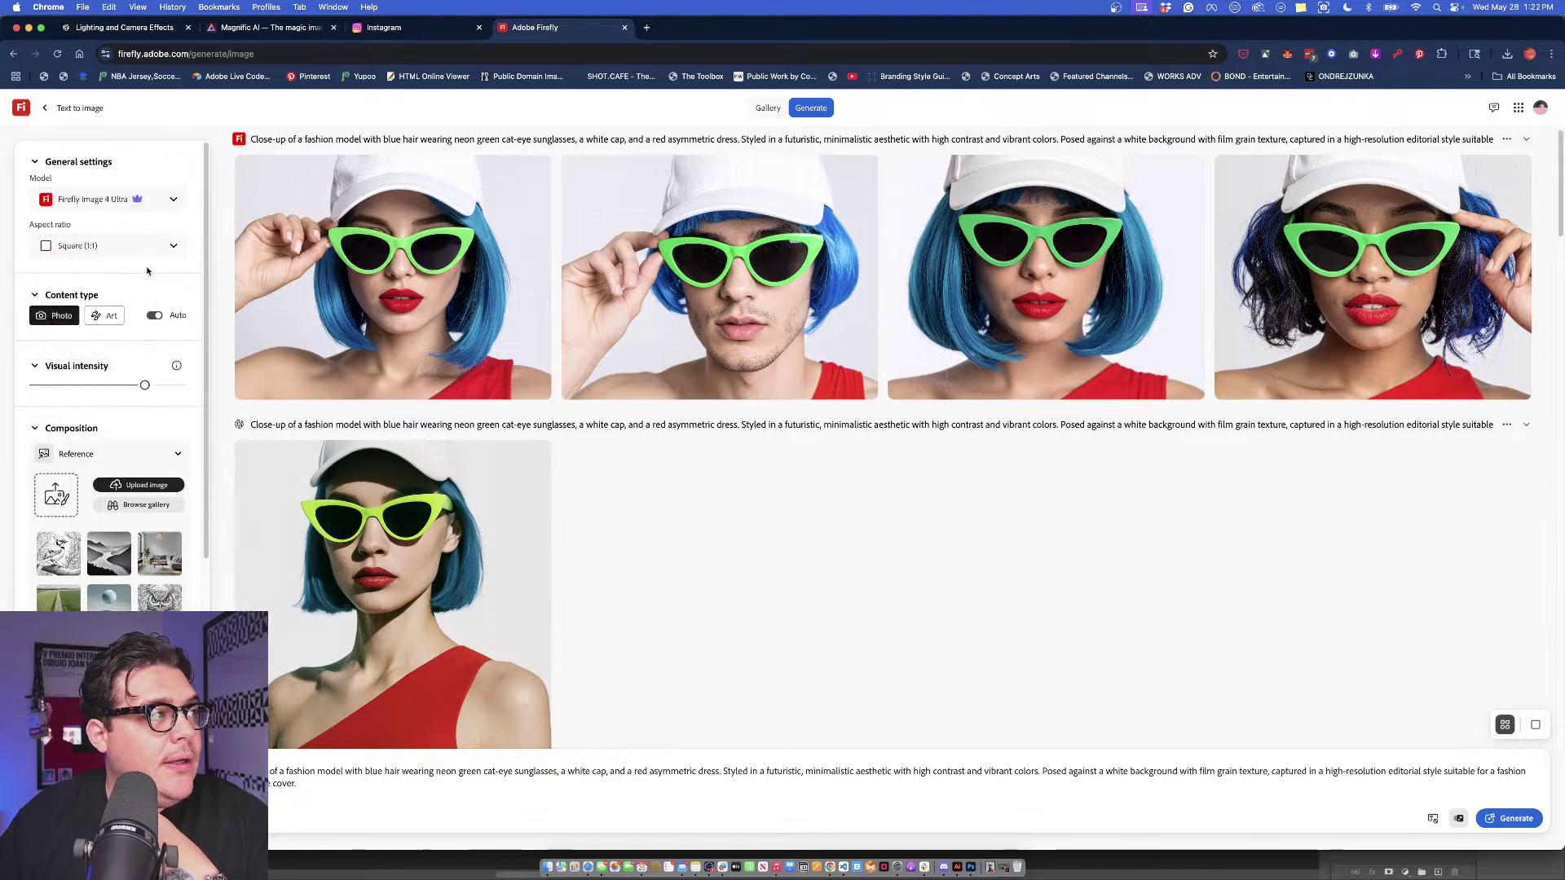
{"action": "left_click", "coordinate": [1500, 818]}
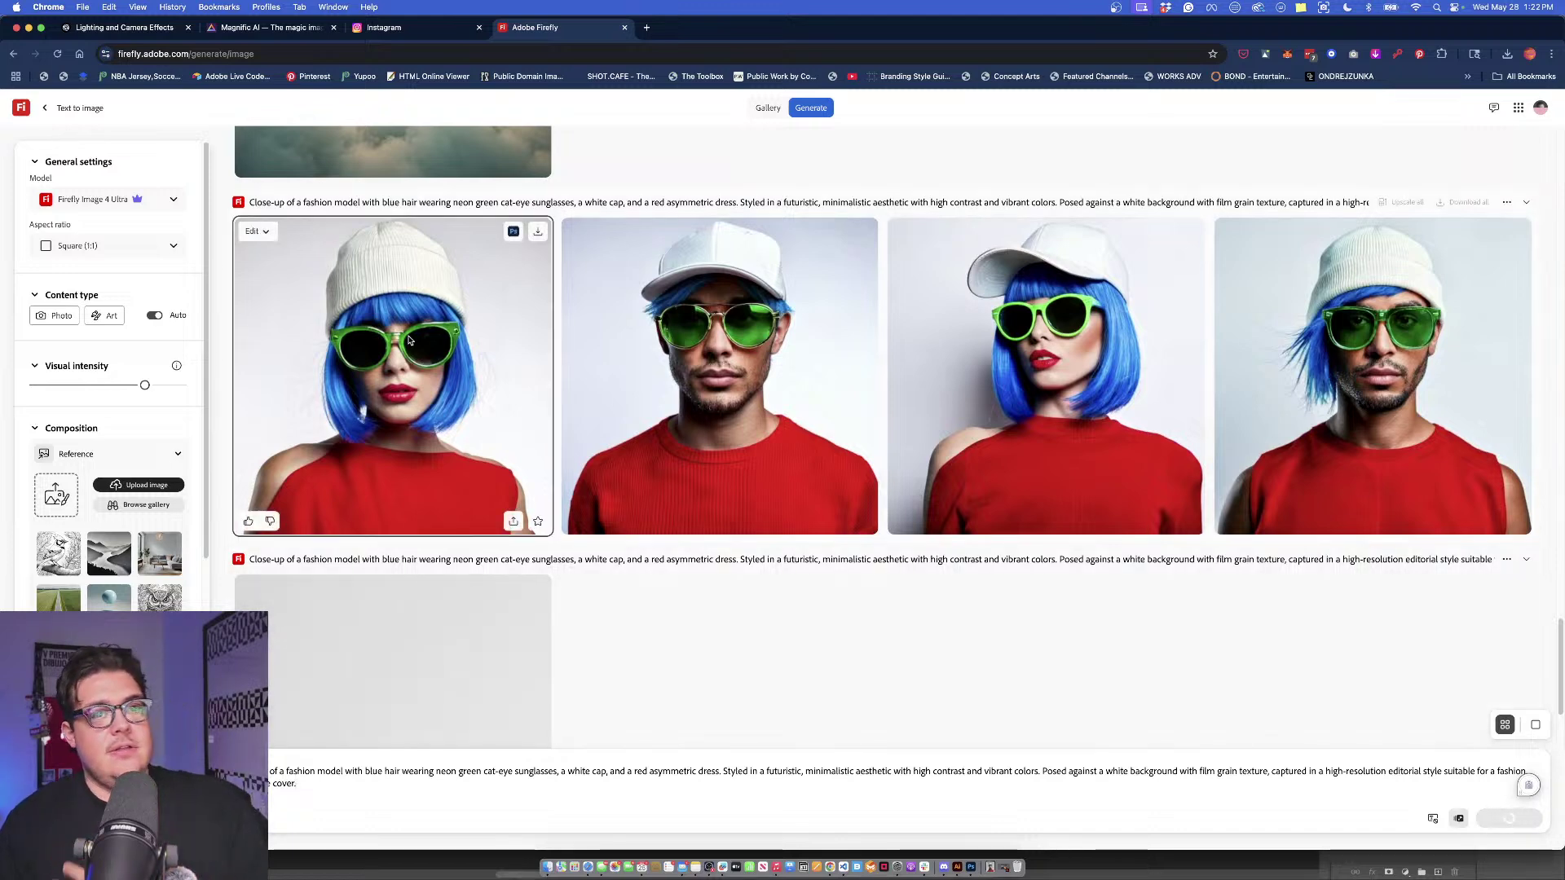
Enlarge individual portraits from the new Firefly Image 3 results and from the earlier four-image cat-eye generation to compare their quality.
{"action": "left_click", "coordinate": [506, 423]}
{"action": "left_click", "coordinate": [1141, 623]}
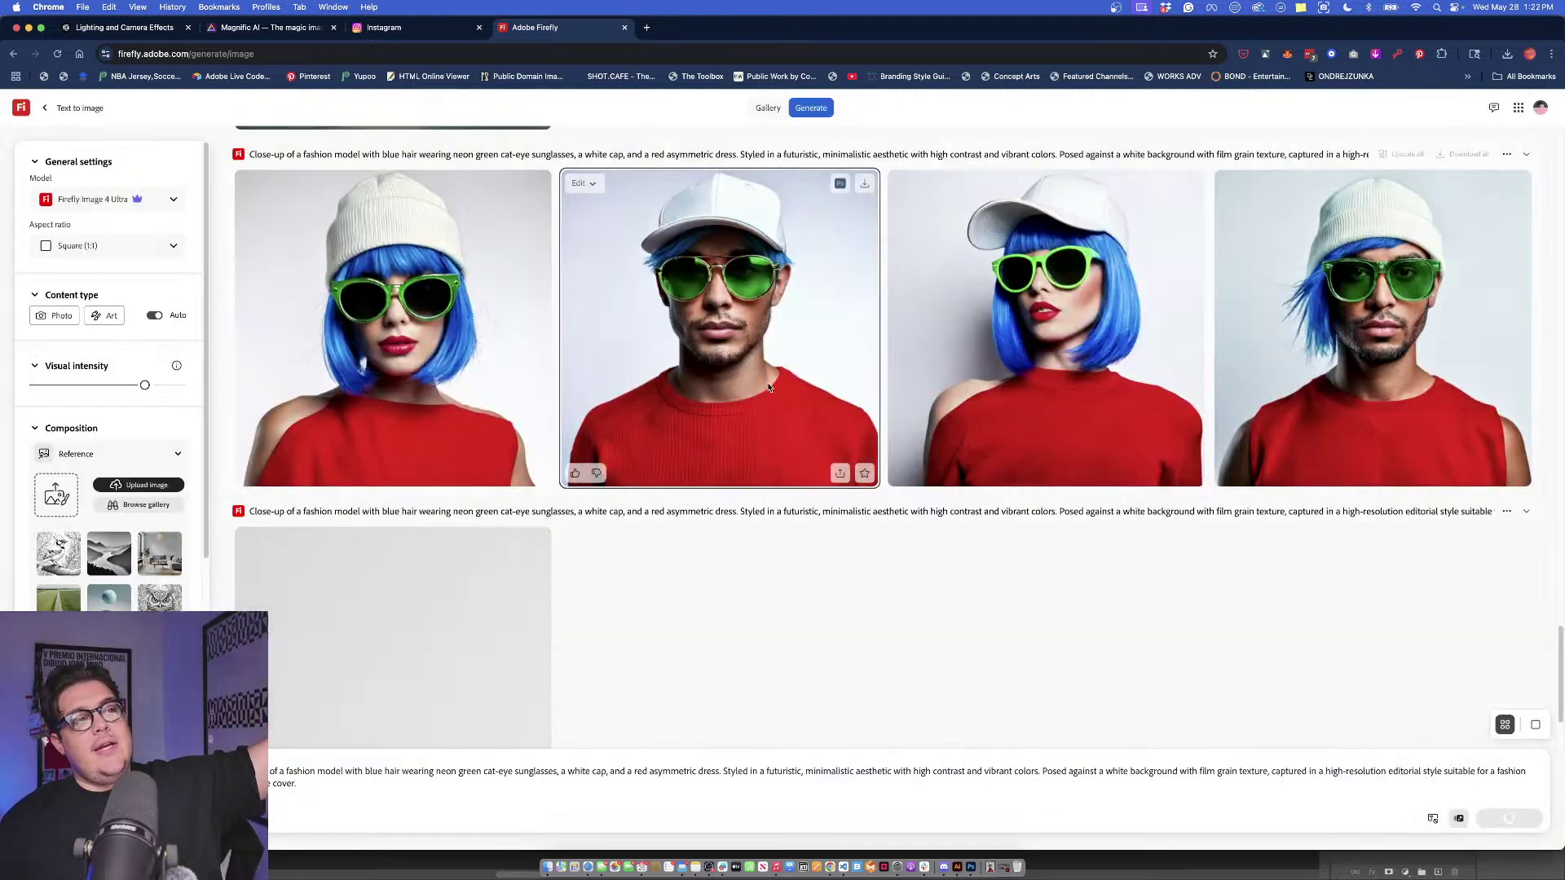
{"action": "left_click", "coordinate": [768, 386]}
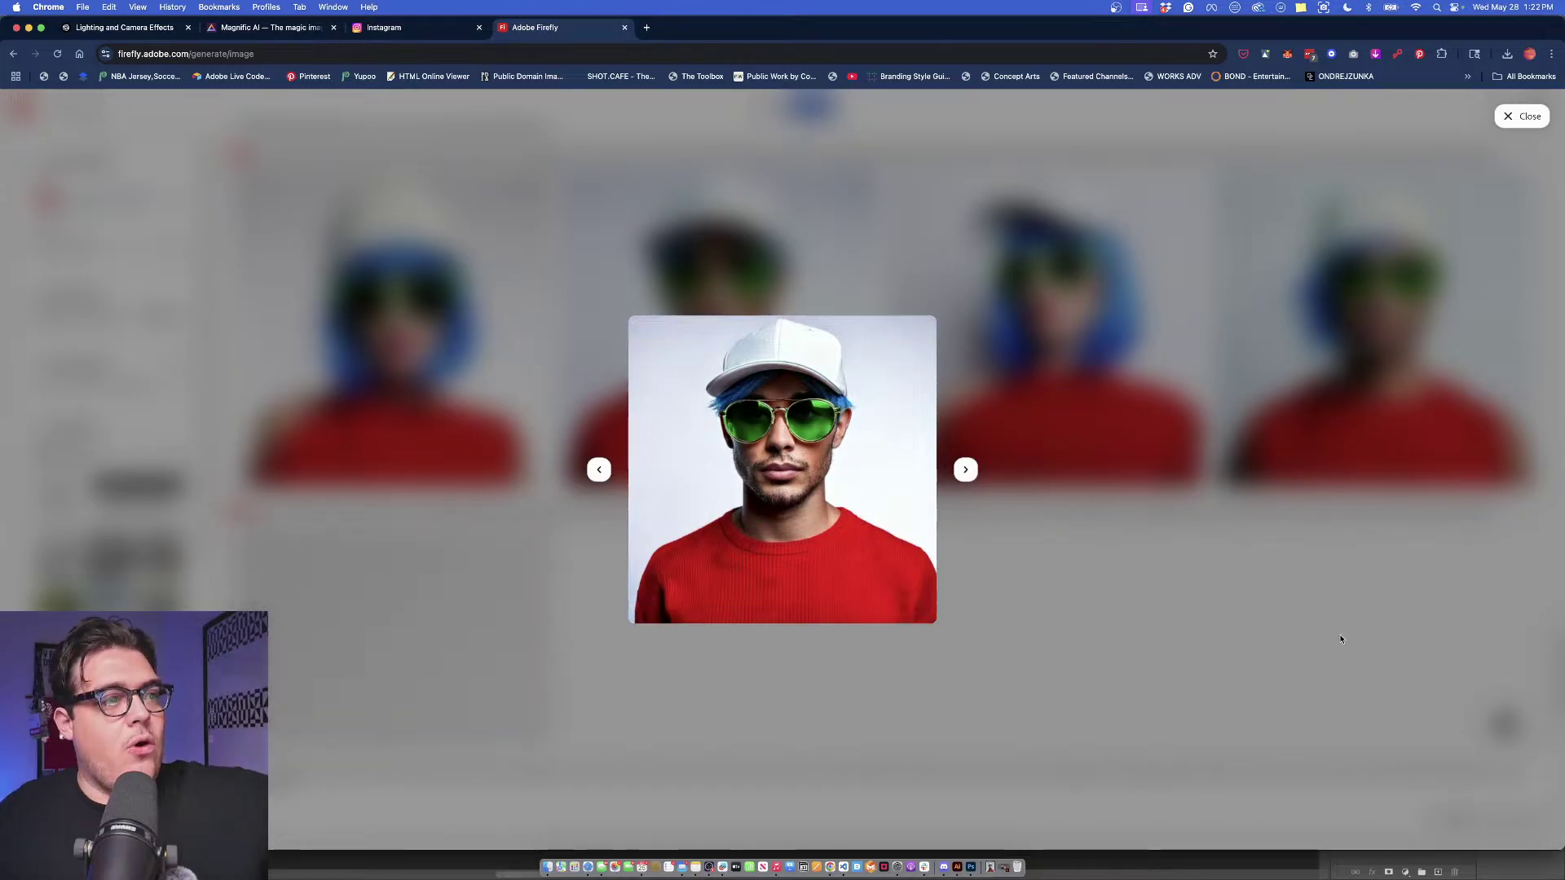
{"action": "left_click", "coordinate": [1209, 603]}
{"action": "scroll", "coordinate": [1202, 600], "scroll_direction": "up", "scroll_amount": 20}
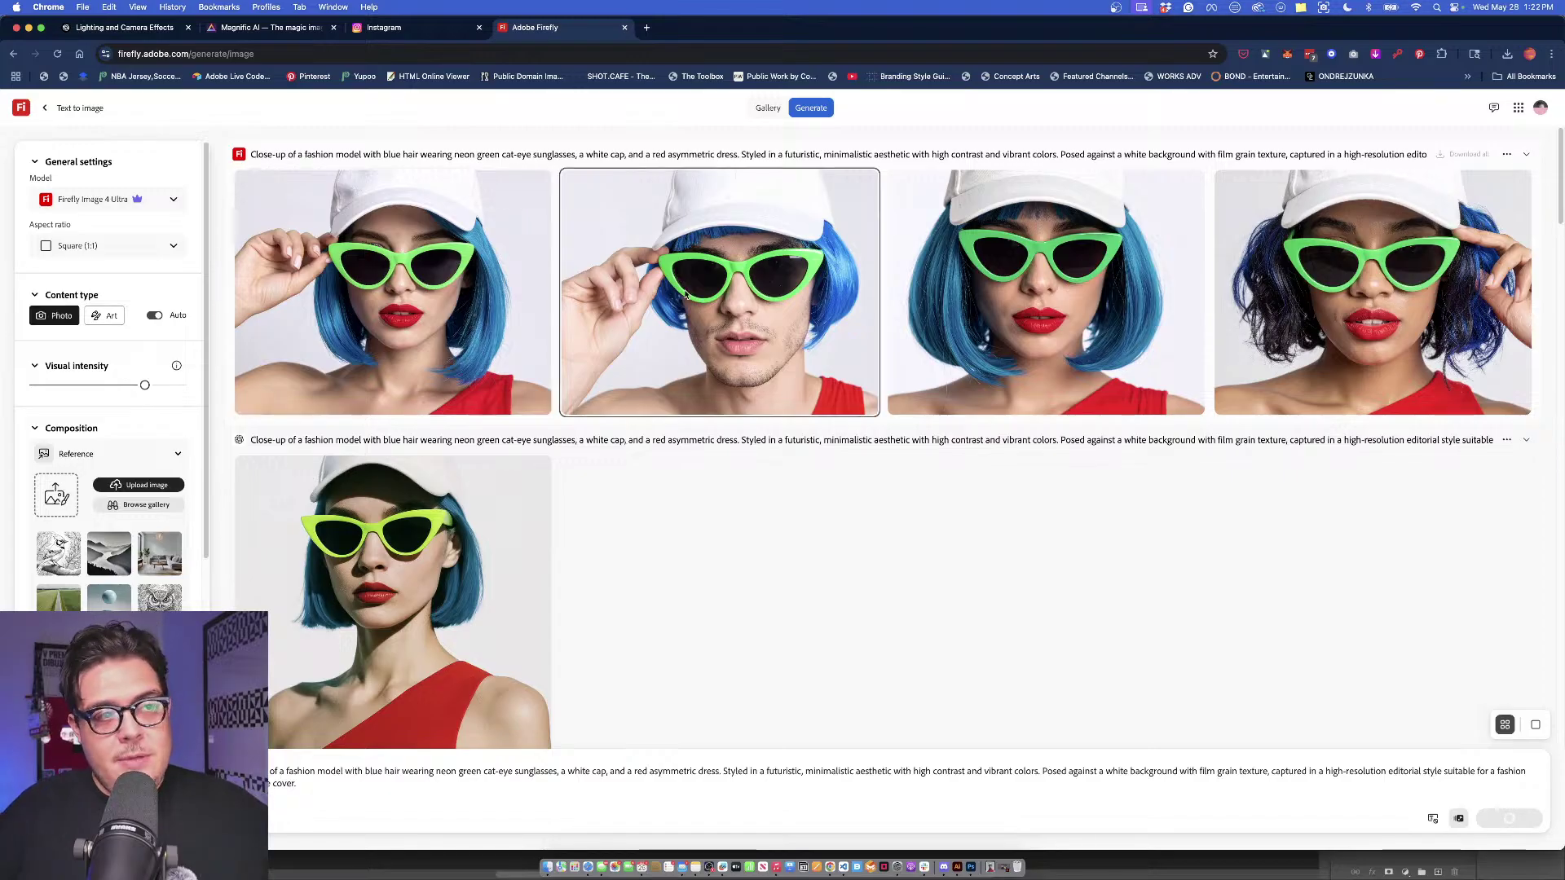
{"action": "left_click", "coordinate": [1084, 293]}
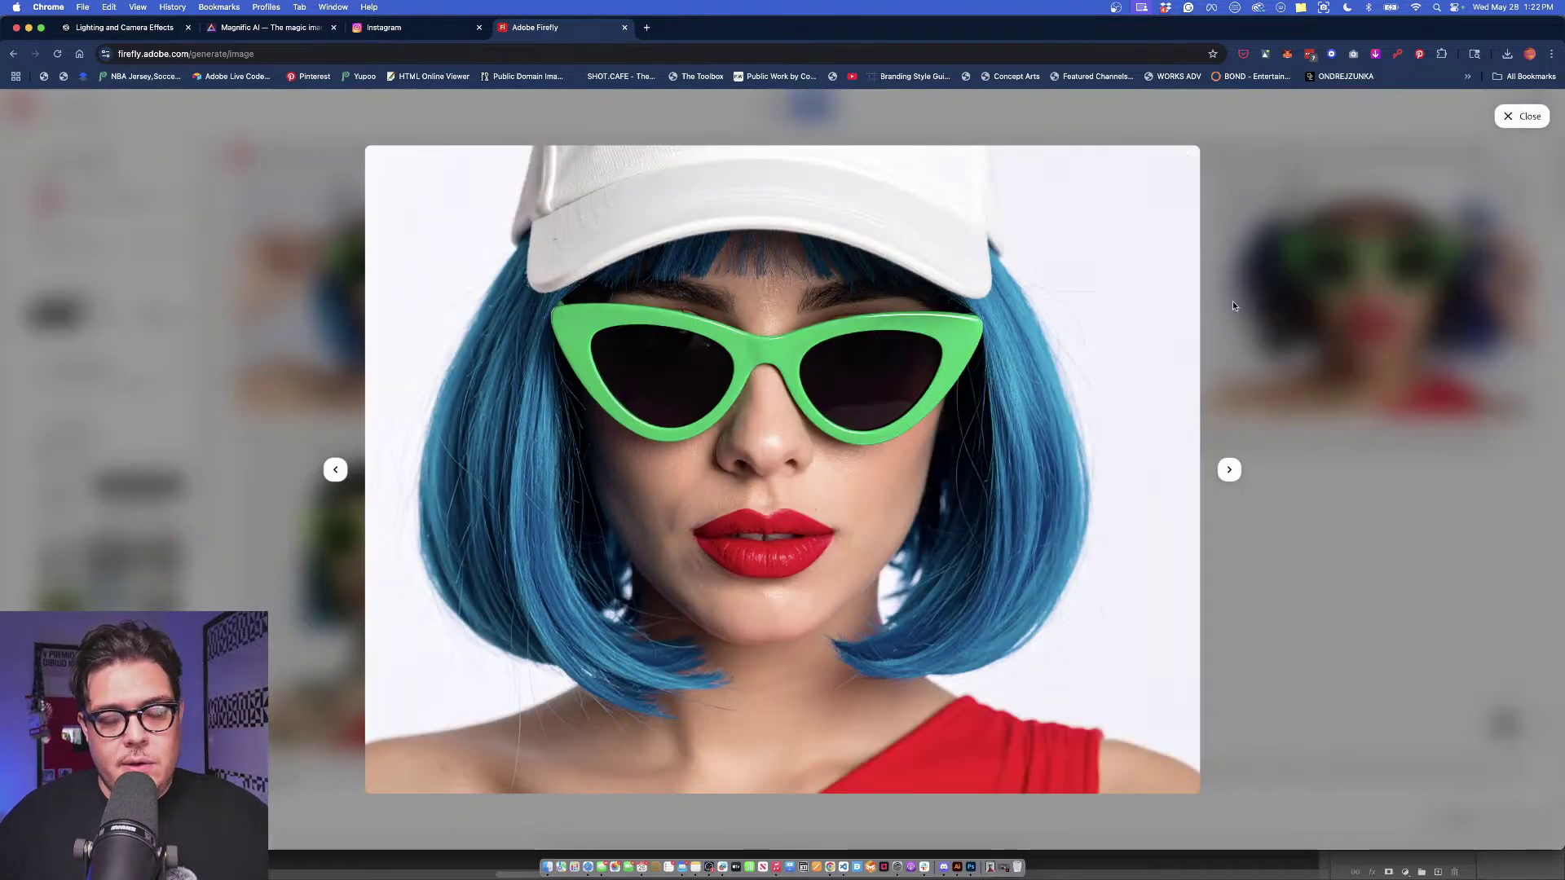
{"action": "left_click", "coordinate": [1274, 312]}
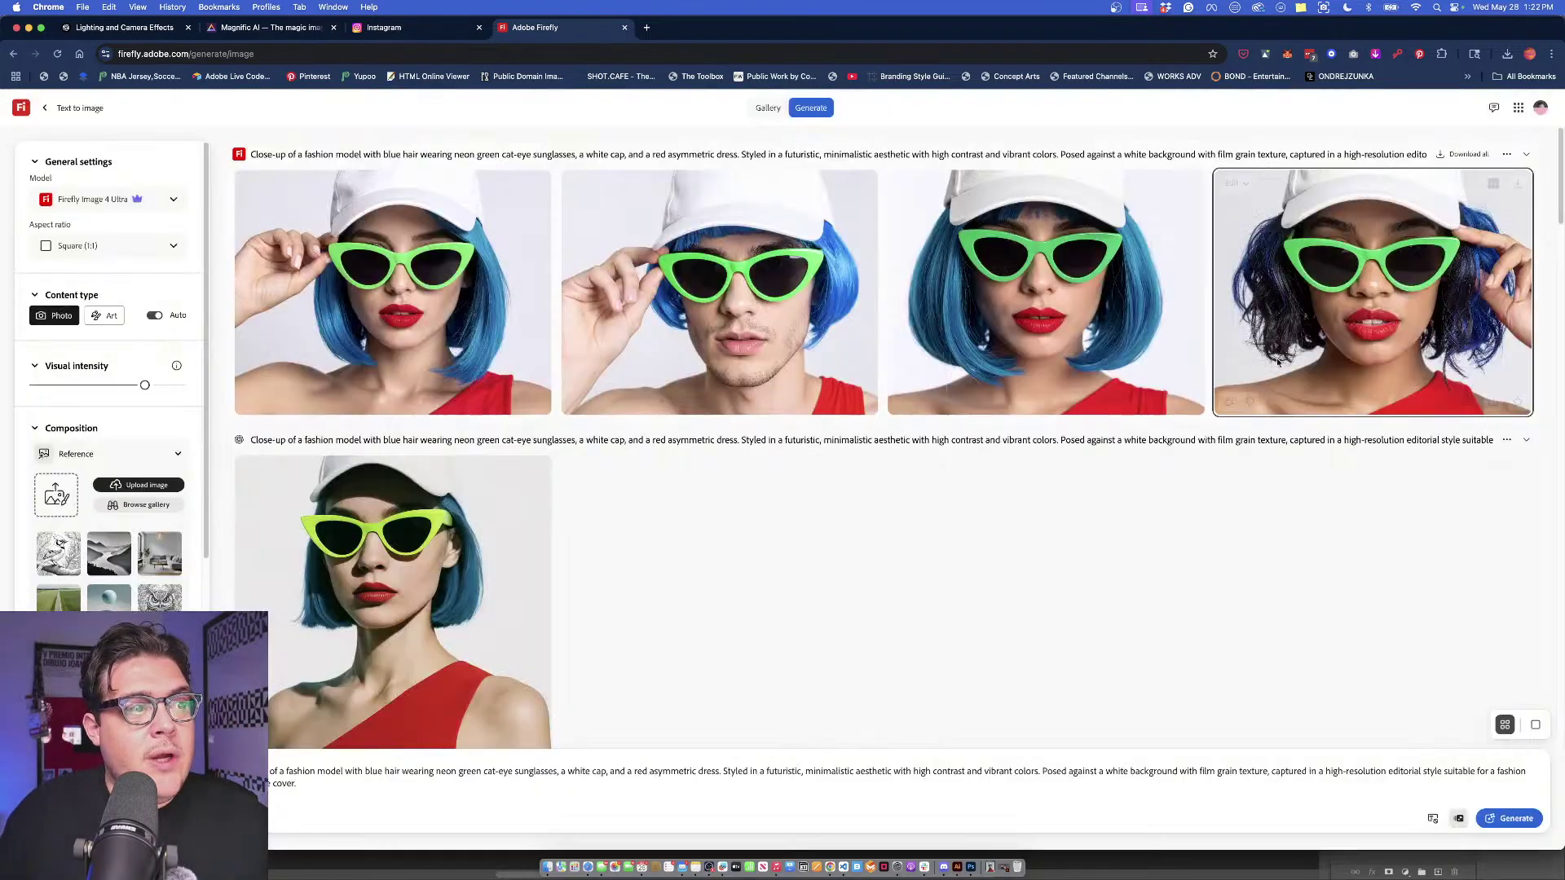
Examine the tall visor-style sunglasses generation and highlight the end of its prompt about the hyperreal effect and clean white background.
{"action": "scroll", "coordinate": [1255, 430], "scroll_direction": "down", "scroll_amount": 3}
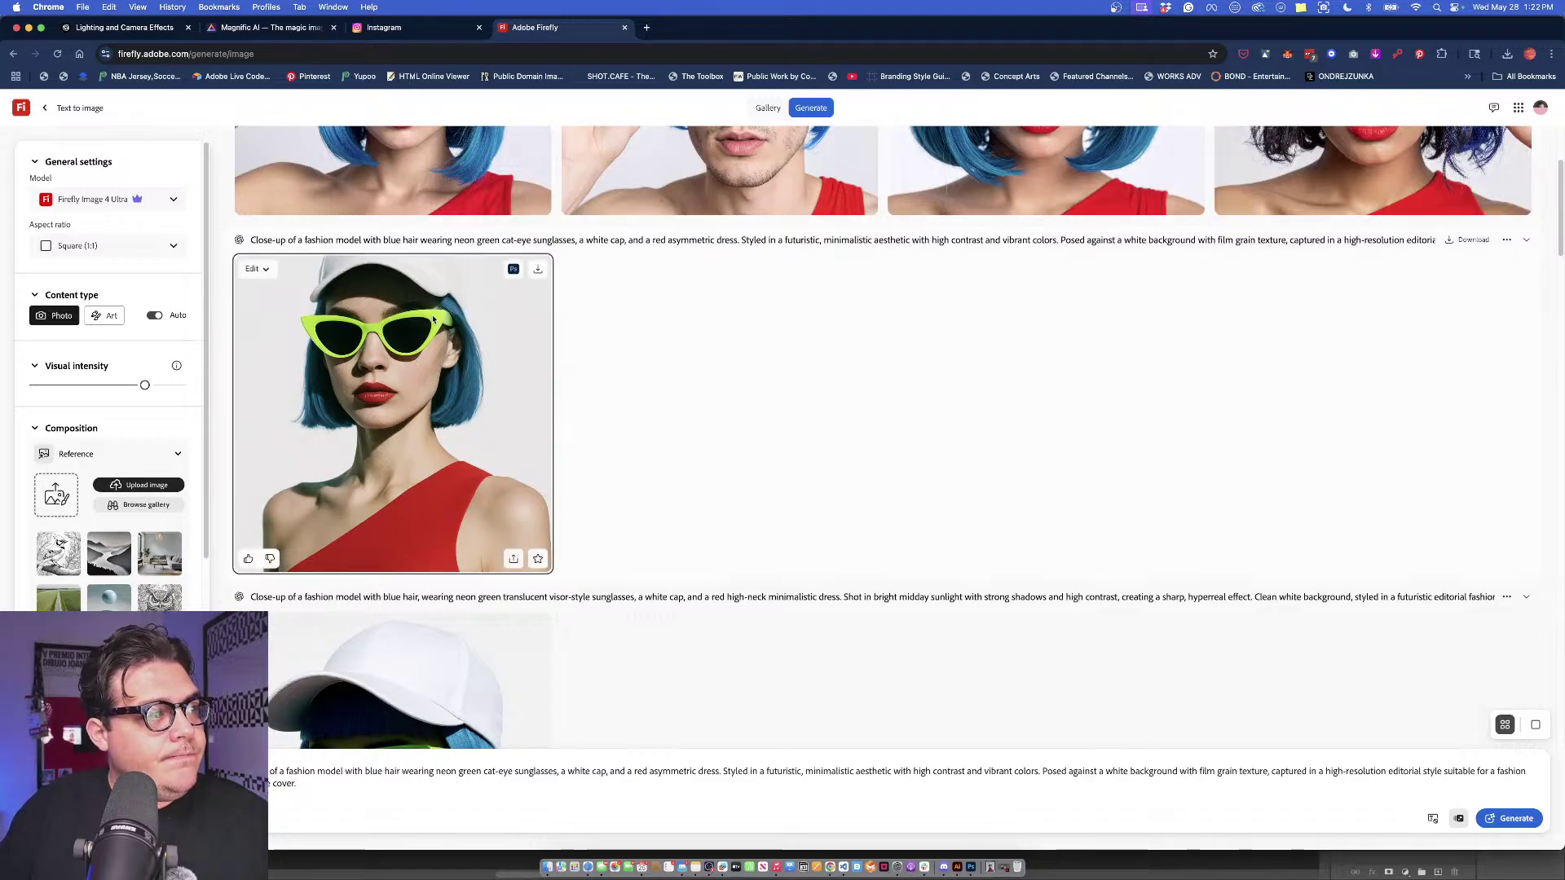
{"action": "scroll", "coordinate": [433, 320], "scroll_direction": "down", "scroll_amount": 4}
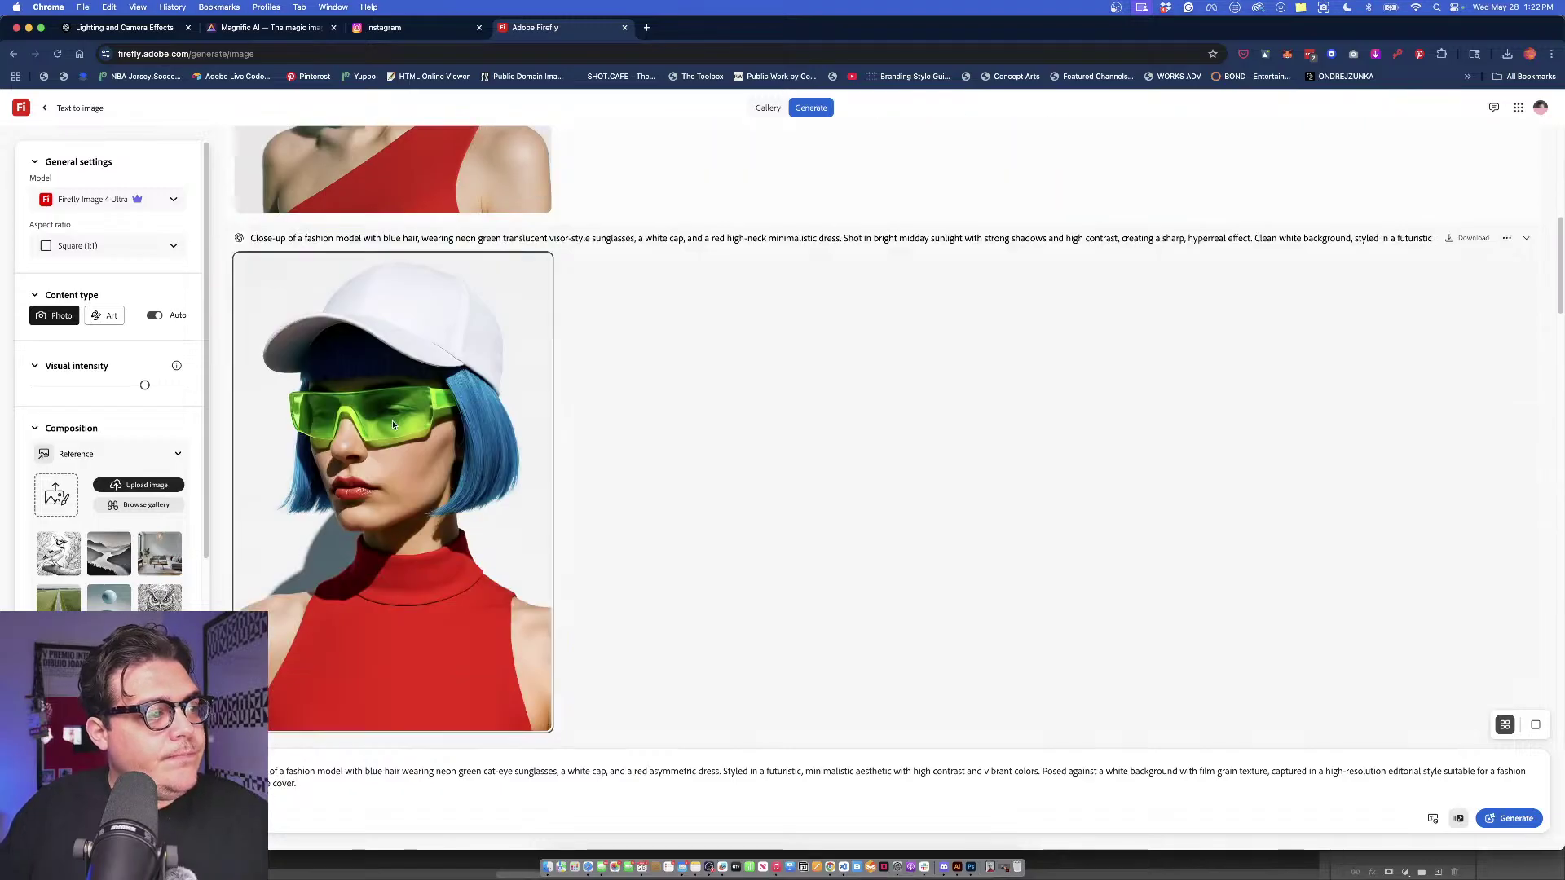
{"action": "left_click", "coordinate": [364, 355]}
{"action": "left_click", "coordinate": [351, 321]}
{"action": "scroll", "coordinate": [351, 320], "scroll_direction": "down", "scroll_amount": 1}
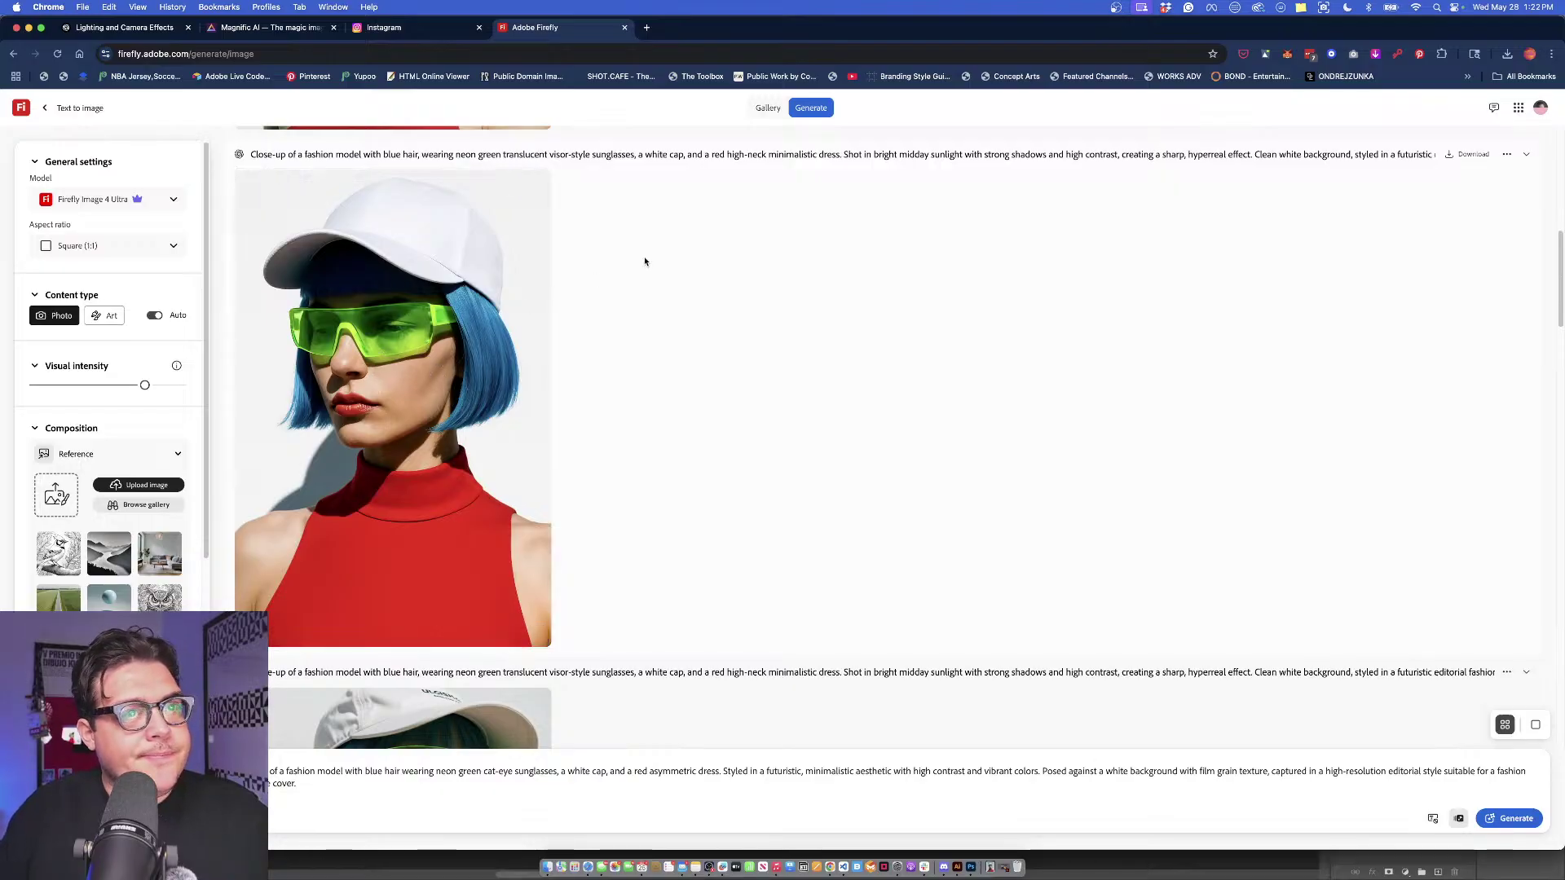
{"action": "left_click_drag", "start_coordinate": [1209, 154], "coordinate": [1420, 166]}
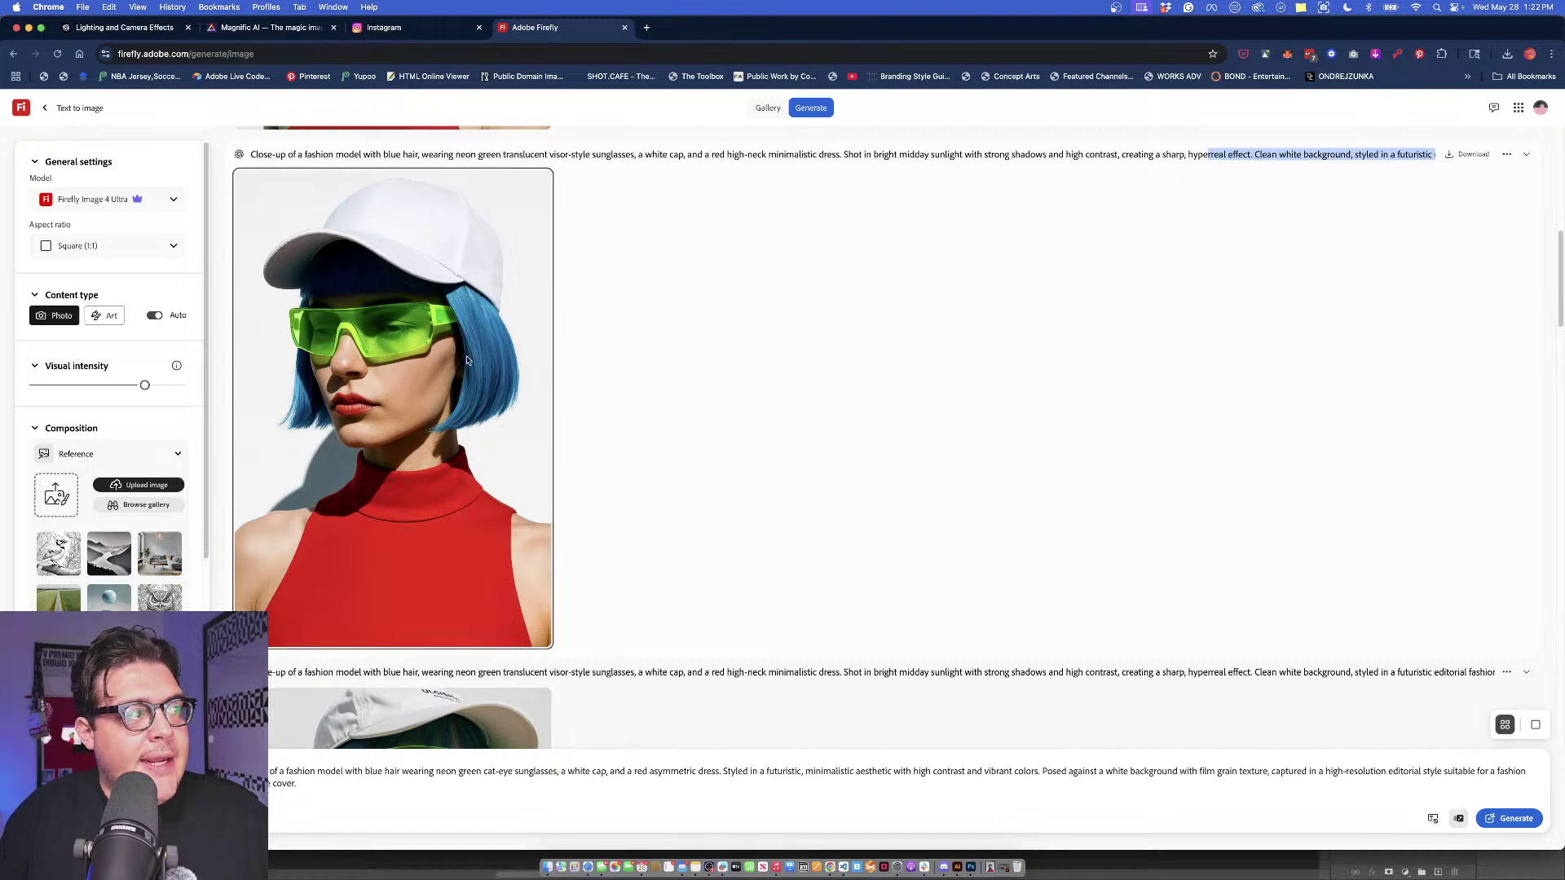
Check the Lighting points in ChatGPT again, and return to Adobe Firefly to view the square visor-style generation.
{"action": "left_click", "coordinate": [147, 29]}
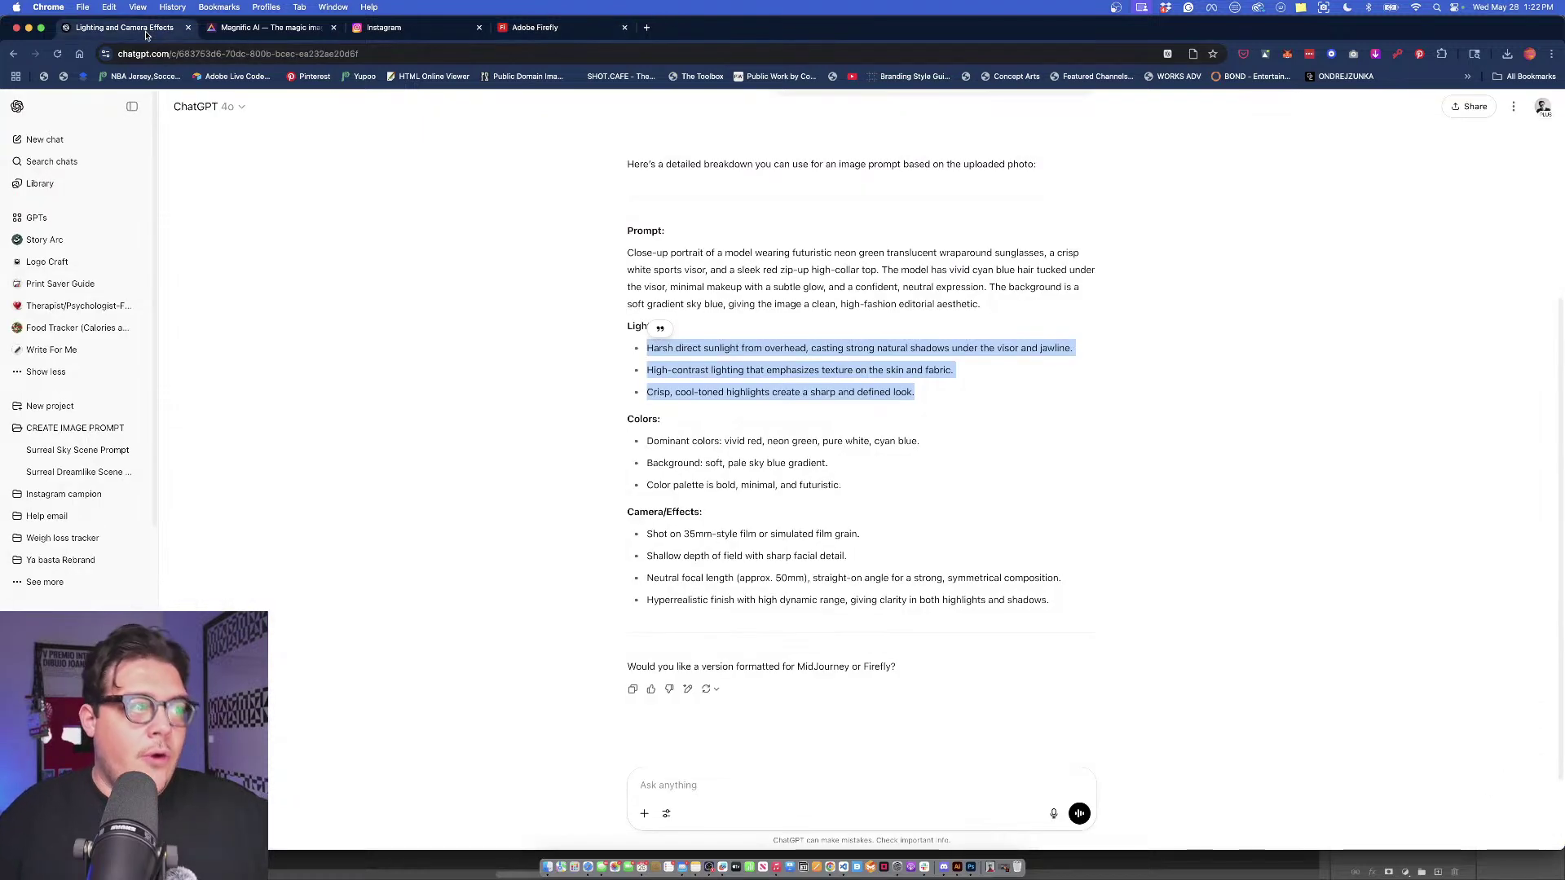
{"action": "left_click", "coordinate": [571, 28]}
{"action": "scroll", "coordinate": [707, 438], "scroll_direction": "down", "scroll_amount": 5}
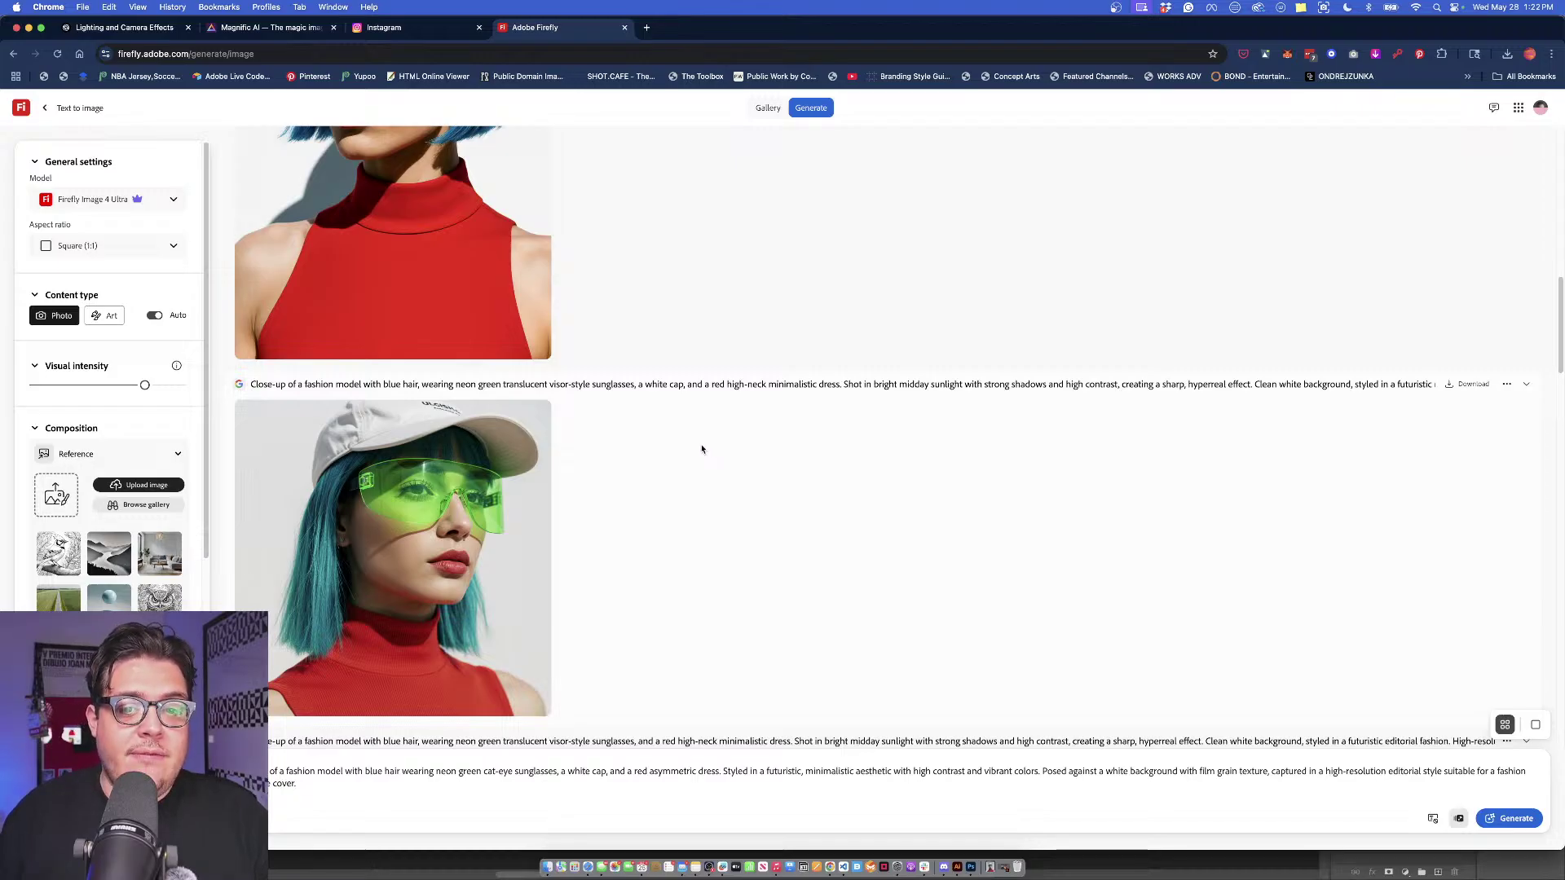
Review the available generation models and the composition and style reference settings.
{"action": "left_click", "coordinate": [122, 199]}
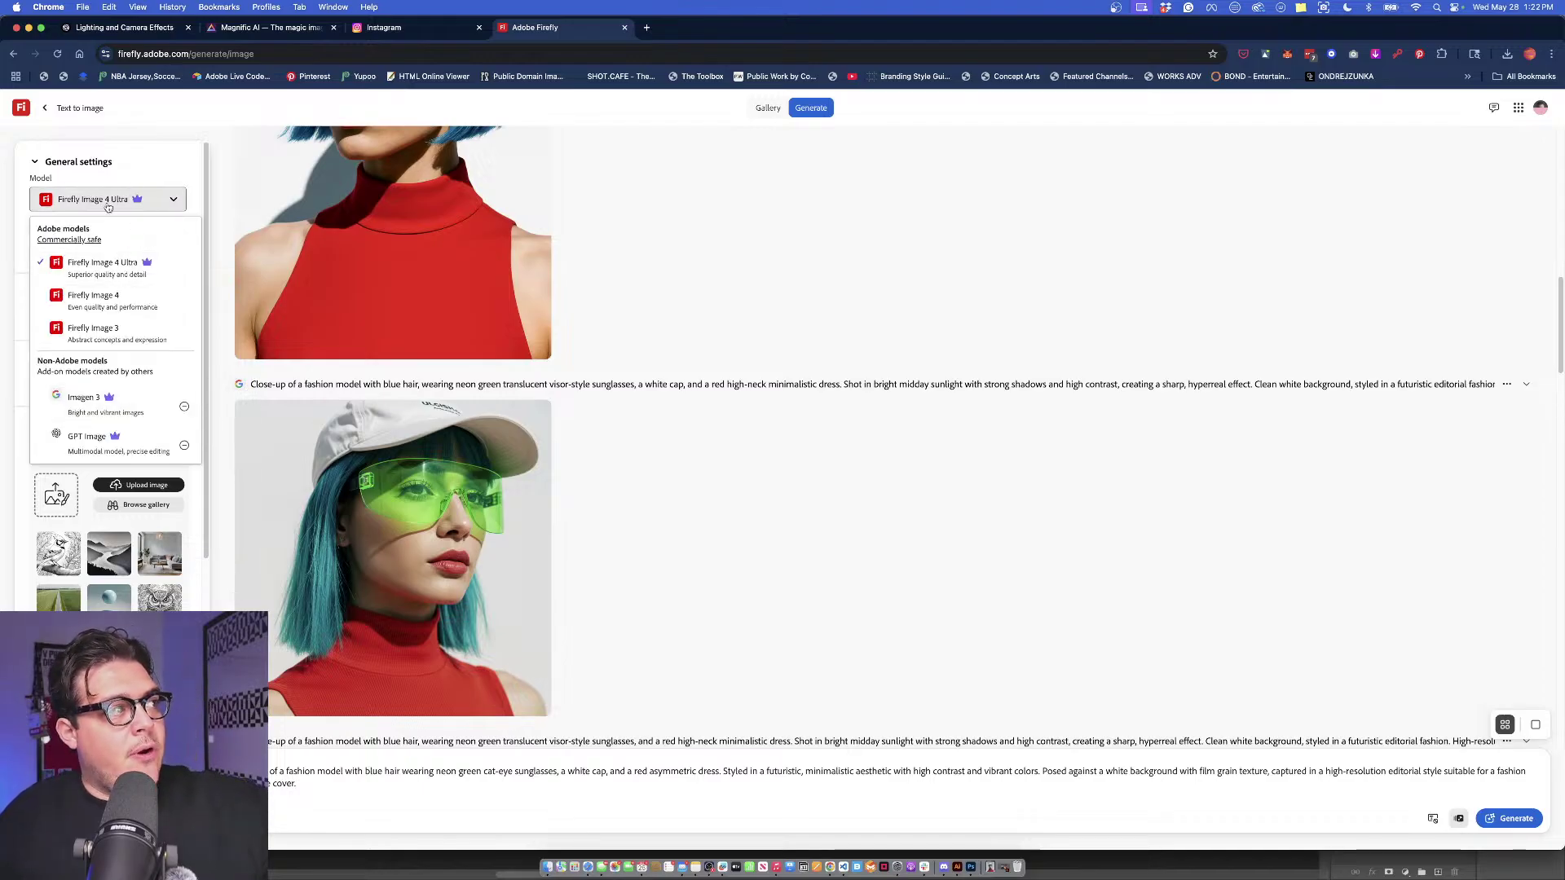
{"action": "left_click", "coordinate": [810, 518]}
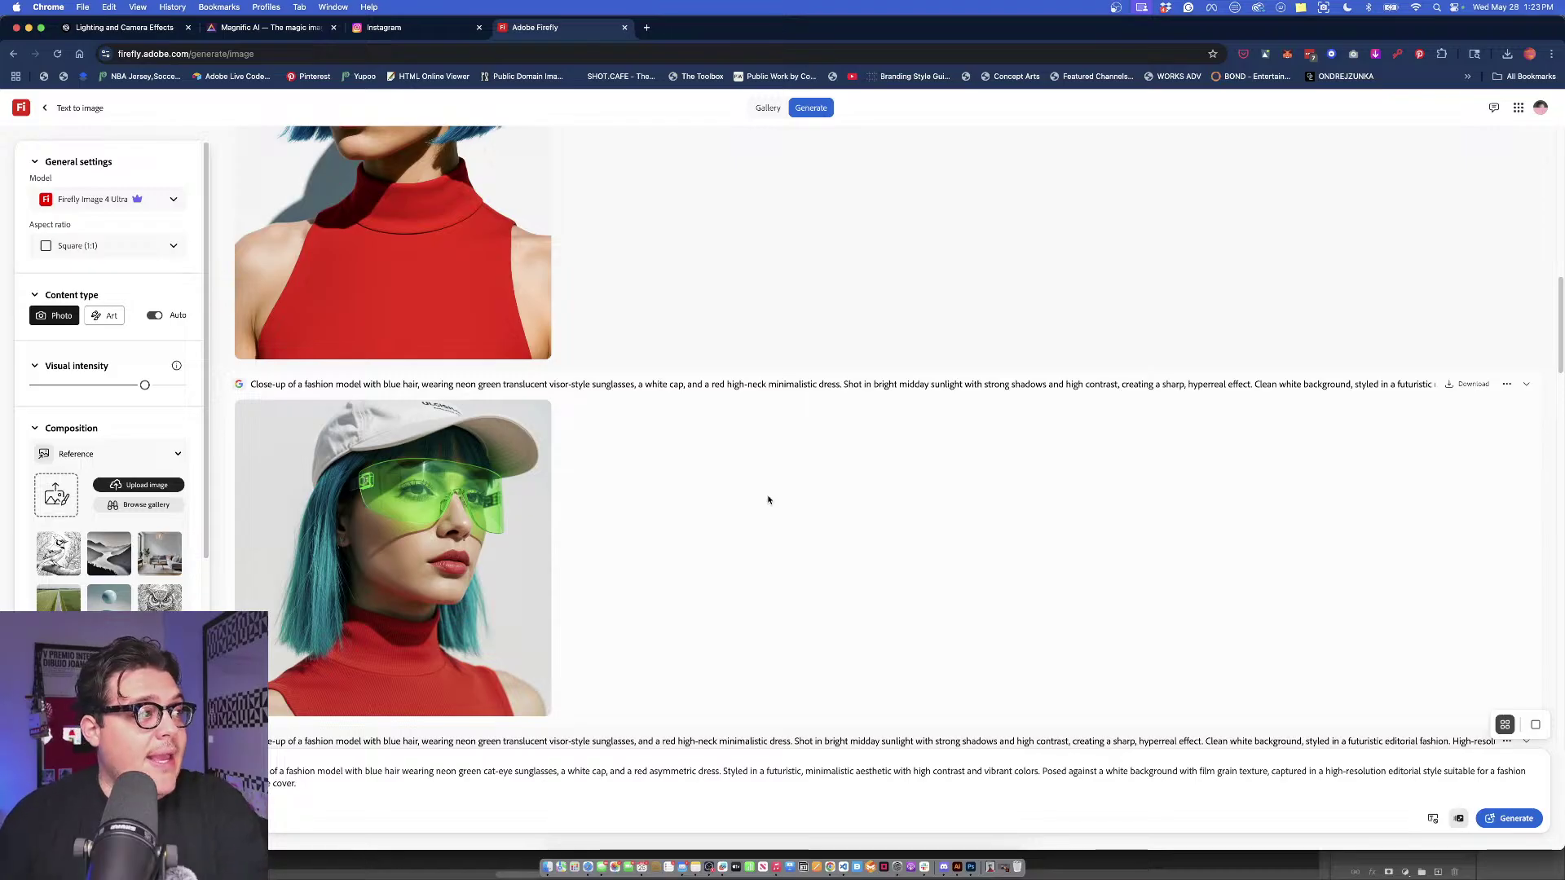
{"action": "scroll", "coordinate": [97, 538], "scroll_direction": "down", "scroll_amount": 2}
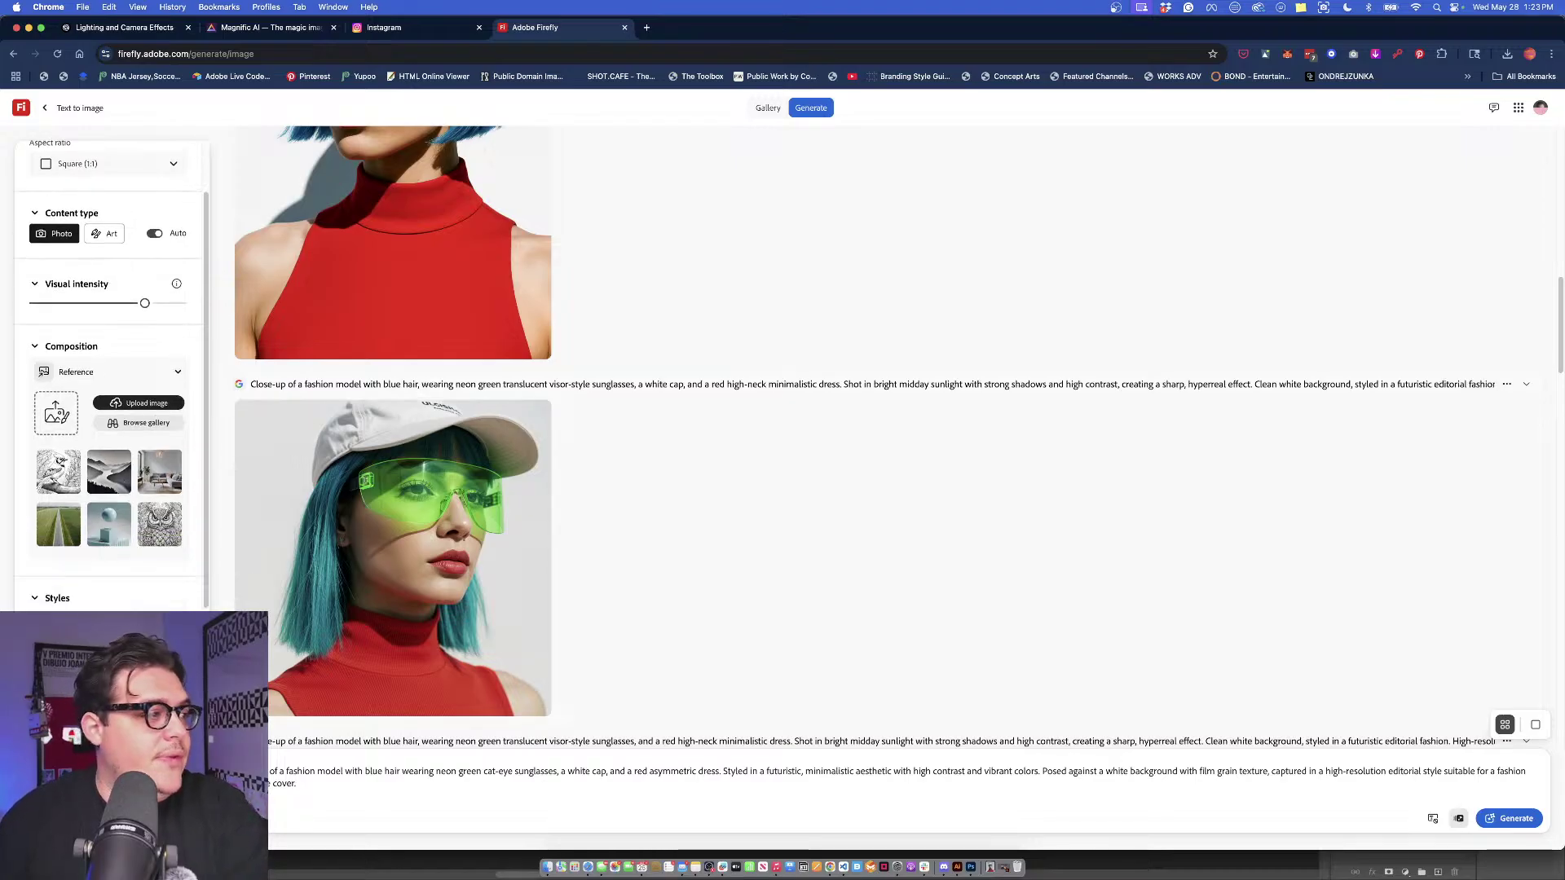
{"action": "scroll", "coordinate": [110, 375], "scroll_direction": "down", "scroll_amount": 2}
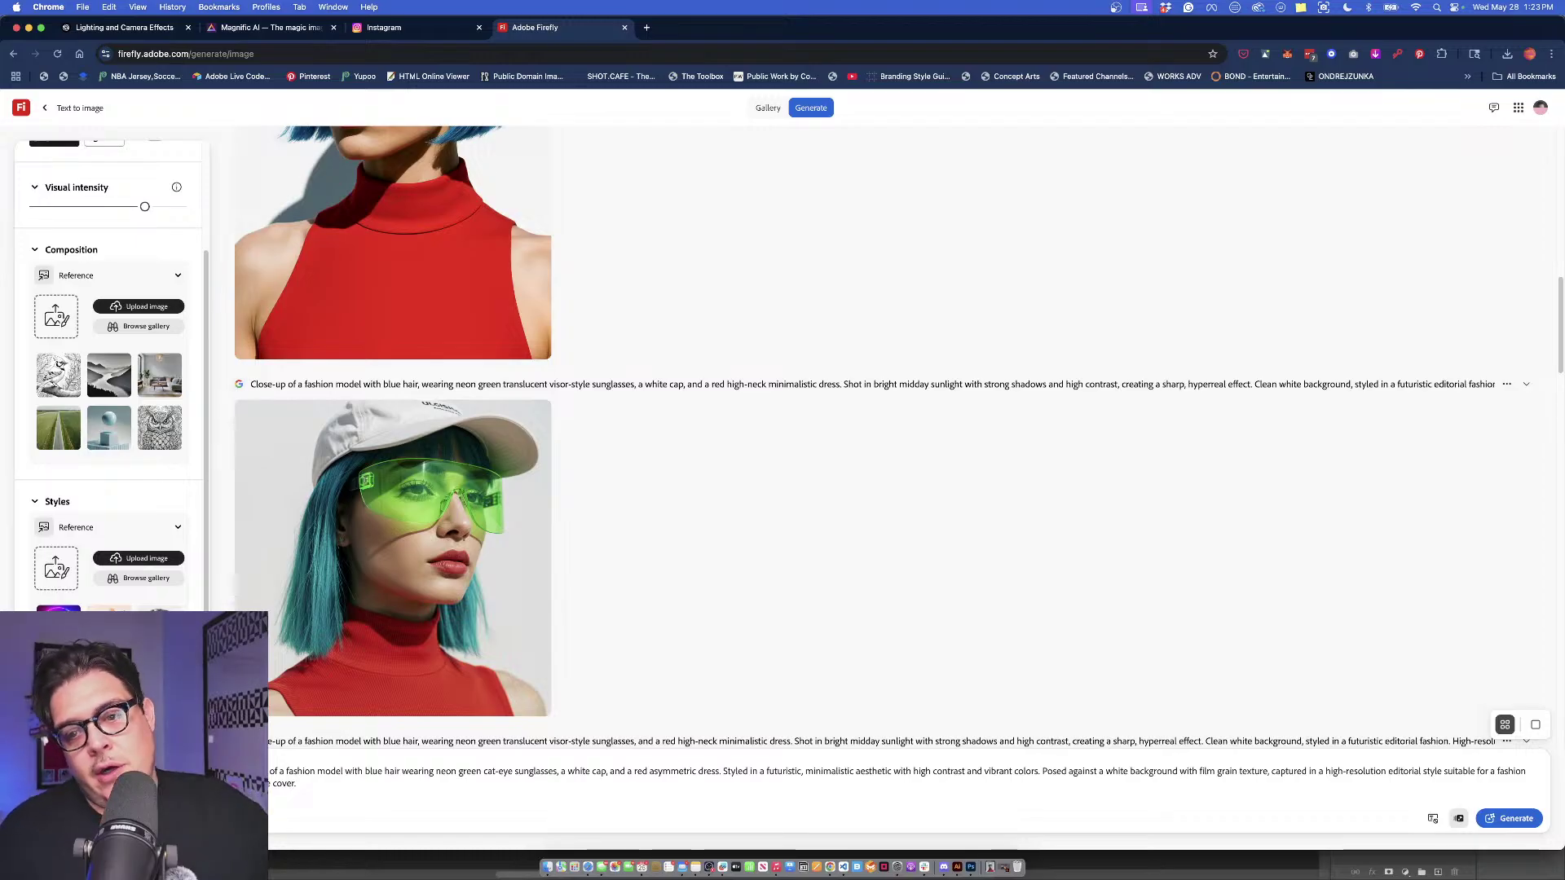
{"action": "mouse_move", "coordinate": [481, 521]}
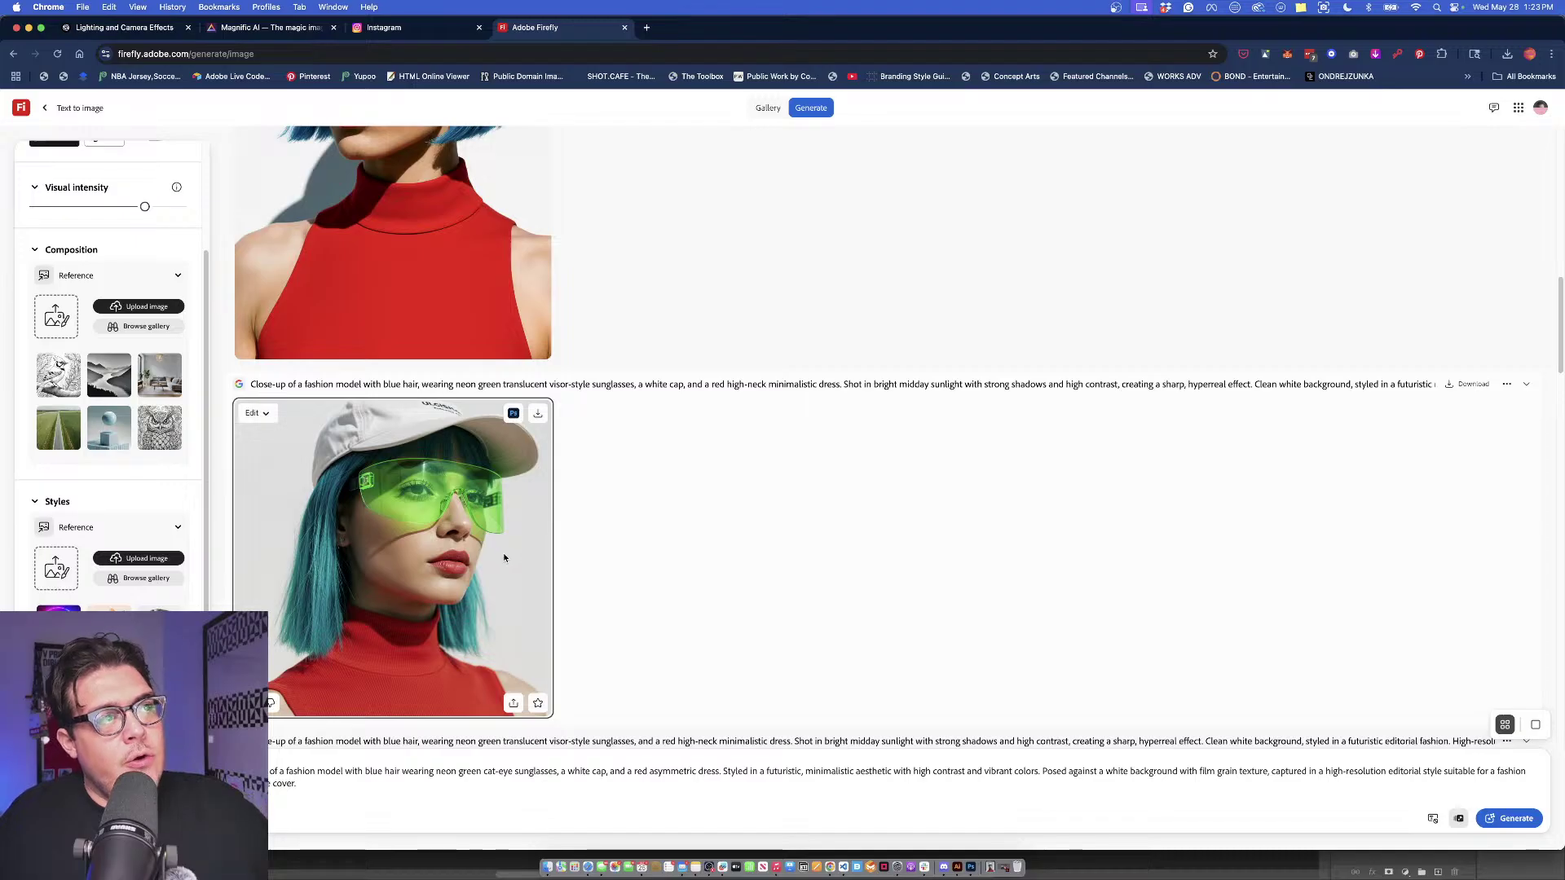
Compare the tall blue-haired visor-style portrait with the square teal-haired one.
{"action": "scroll", "coordinate": [500, 556], "scroll_direction": "up", "scroll_amount": 1}
{"action": "scroll", "coordinate": [504, 568], "scroll_direction": "up", "scroll_amount": 1}
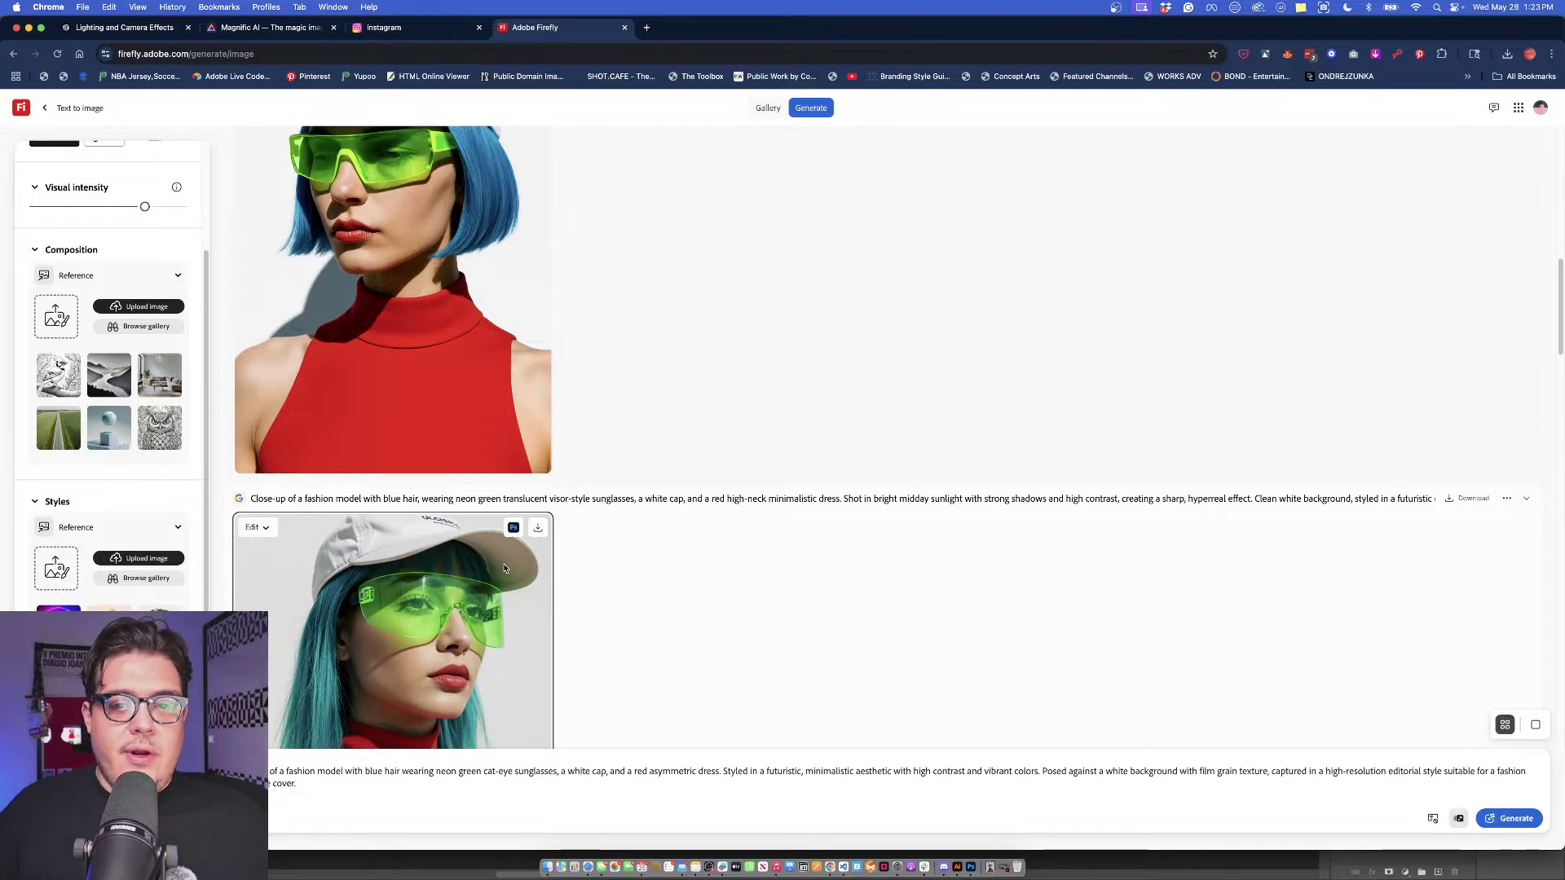
{"action": "scroll", "coordinate": [542, 496], "scroll_direction": "up", "scroll_amount": 3}
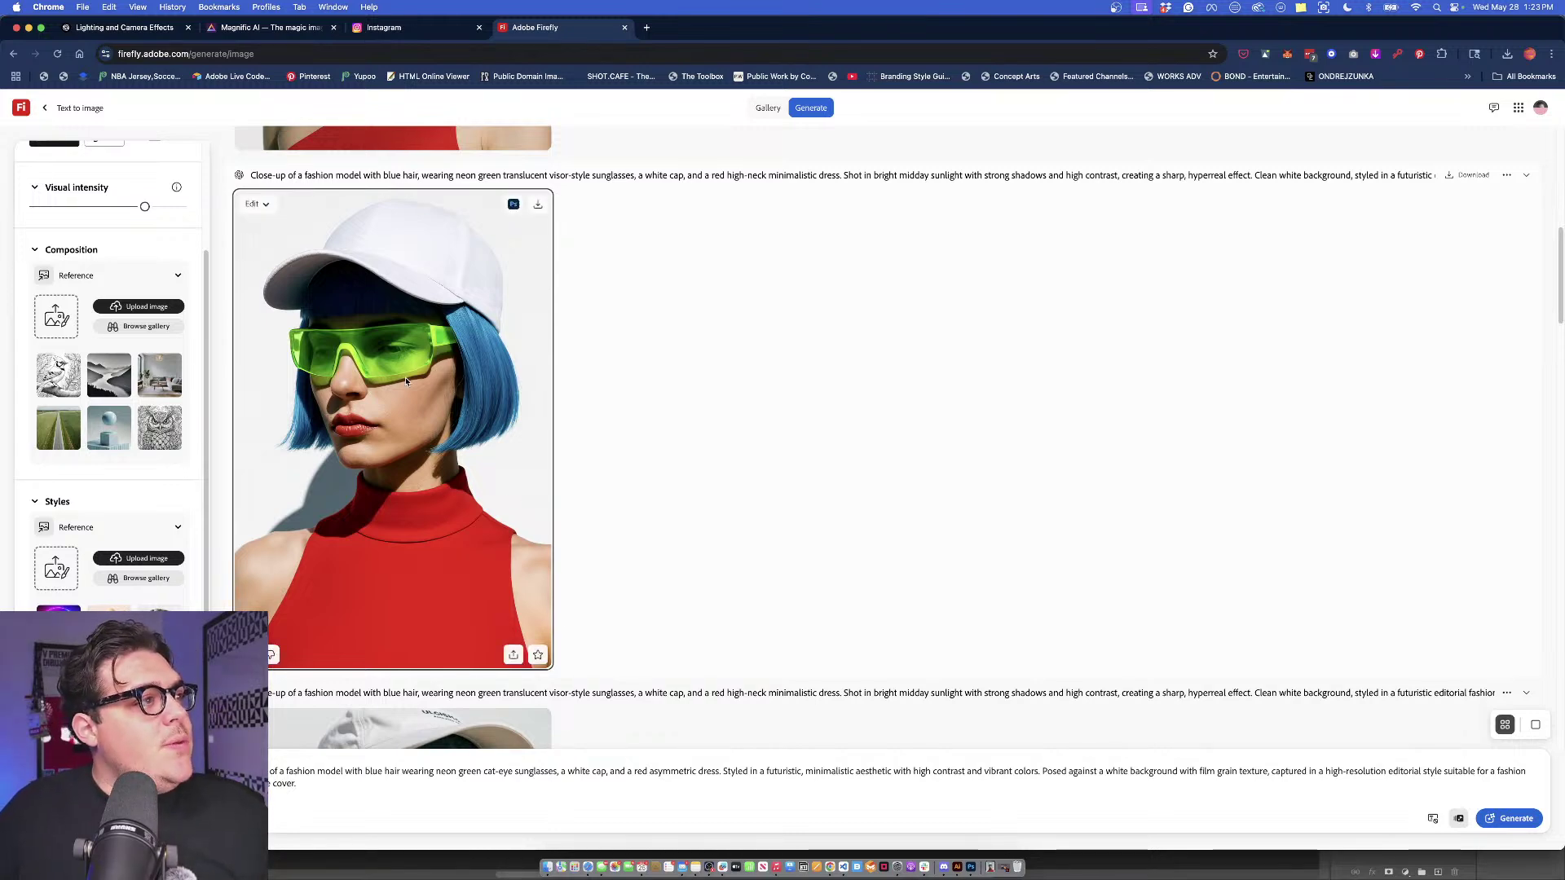
{"action": "scroll", "coordinate": [407, 377], "scroll_direction": "down", "scroll_amount": 5}
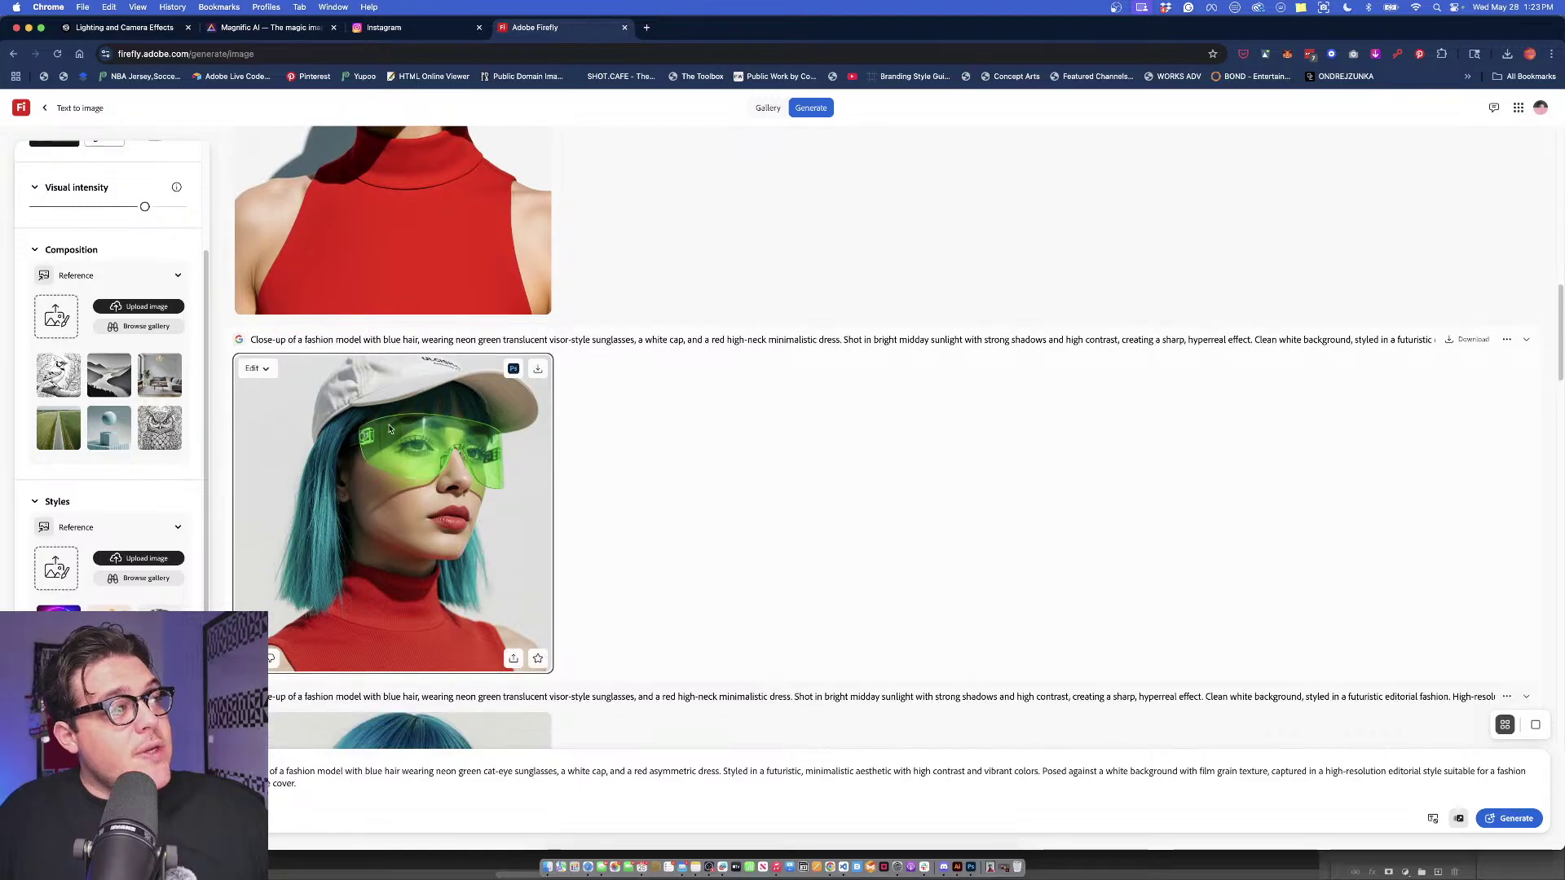
Look over the model choices again, focusing on the non-Adobe model Imagen 3.
{"action": "scroll", "coordinate": [183, 253], "scroll_direction": "up", "scroll_amount": 3}
{"action": "left_click", "coordinate": [147, 200]}
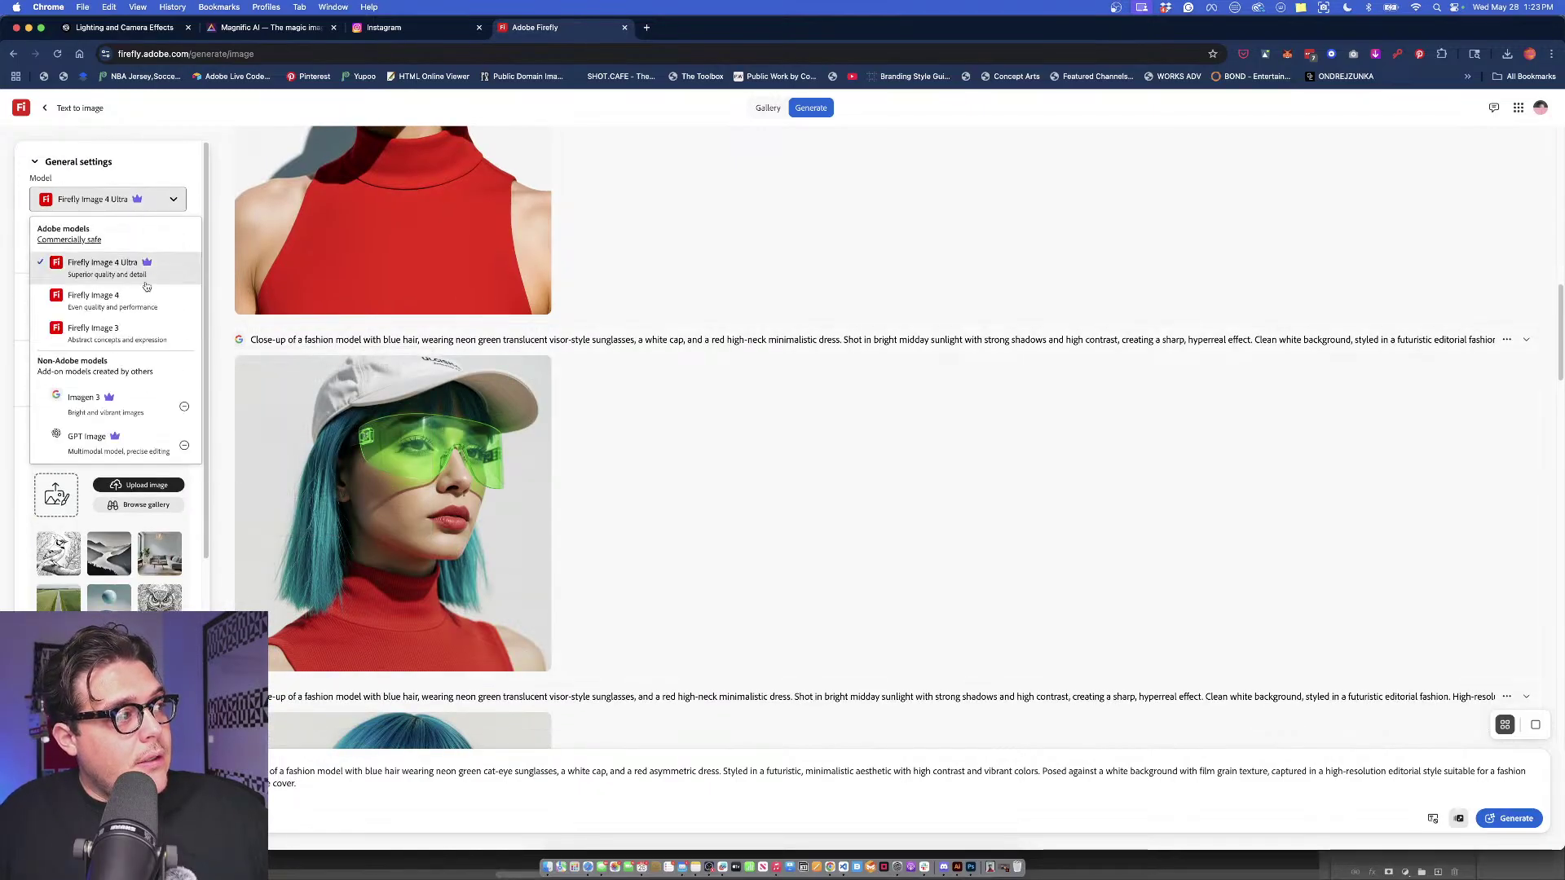
{"action": "left_click", "coordinate": [123, 408]}
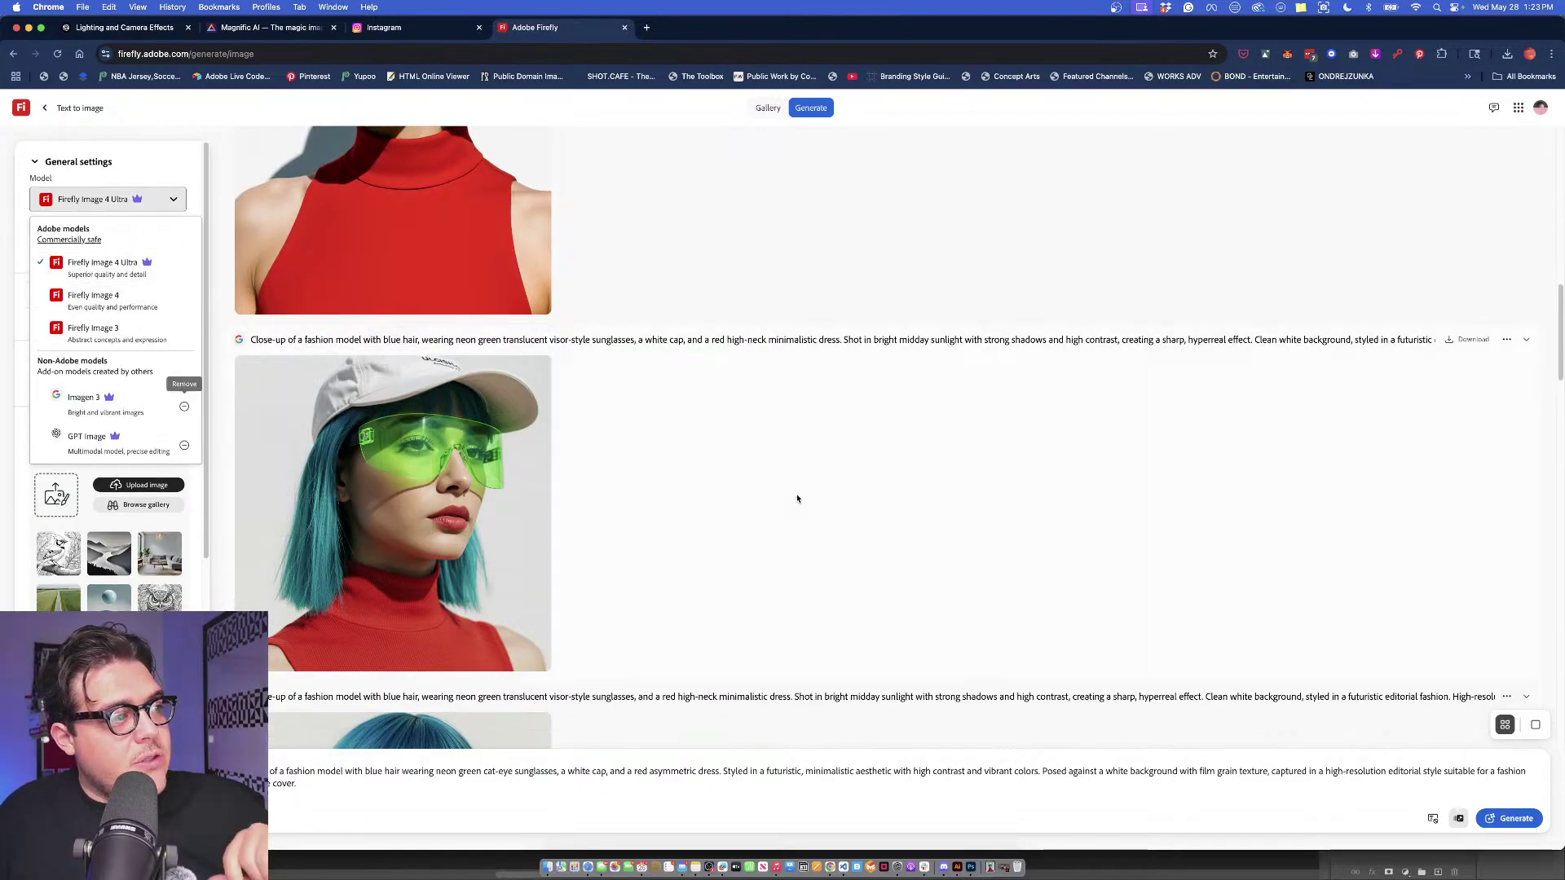
Enlarge the square teal-haired visor portrait and the tall blue-haired one to compare their details.
{"action": "left_click", "coordinate": [418, 460]}
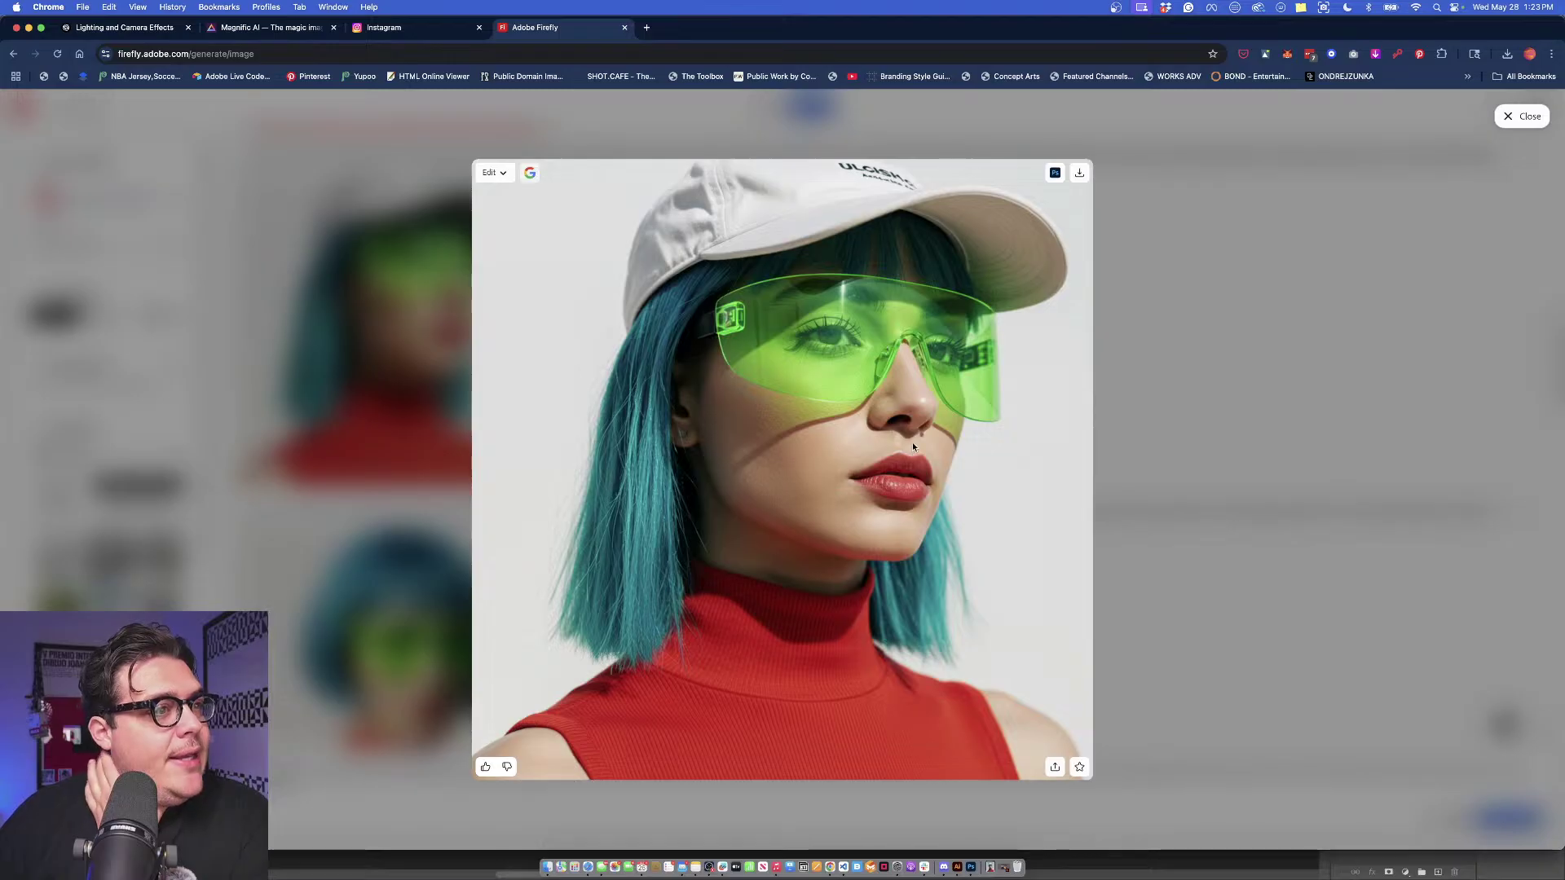
{"action": "left_click", "coordinate": [1173, 443]}
{"action": "scroll", "coordinate": [526, 444], "scroll_direction": "up", "scroll_amount": 1}
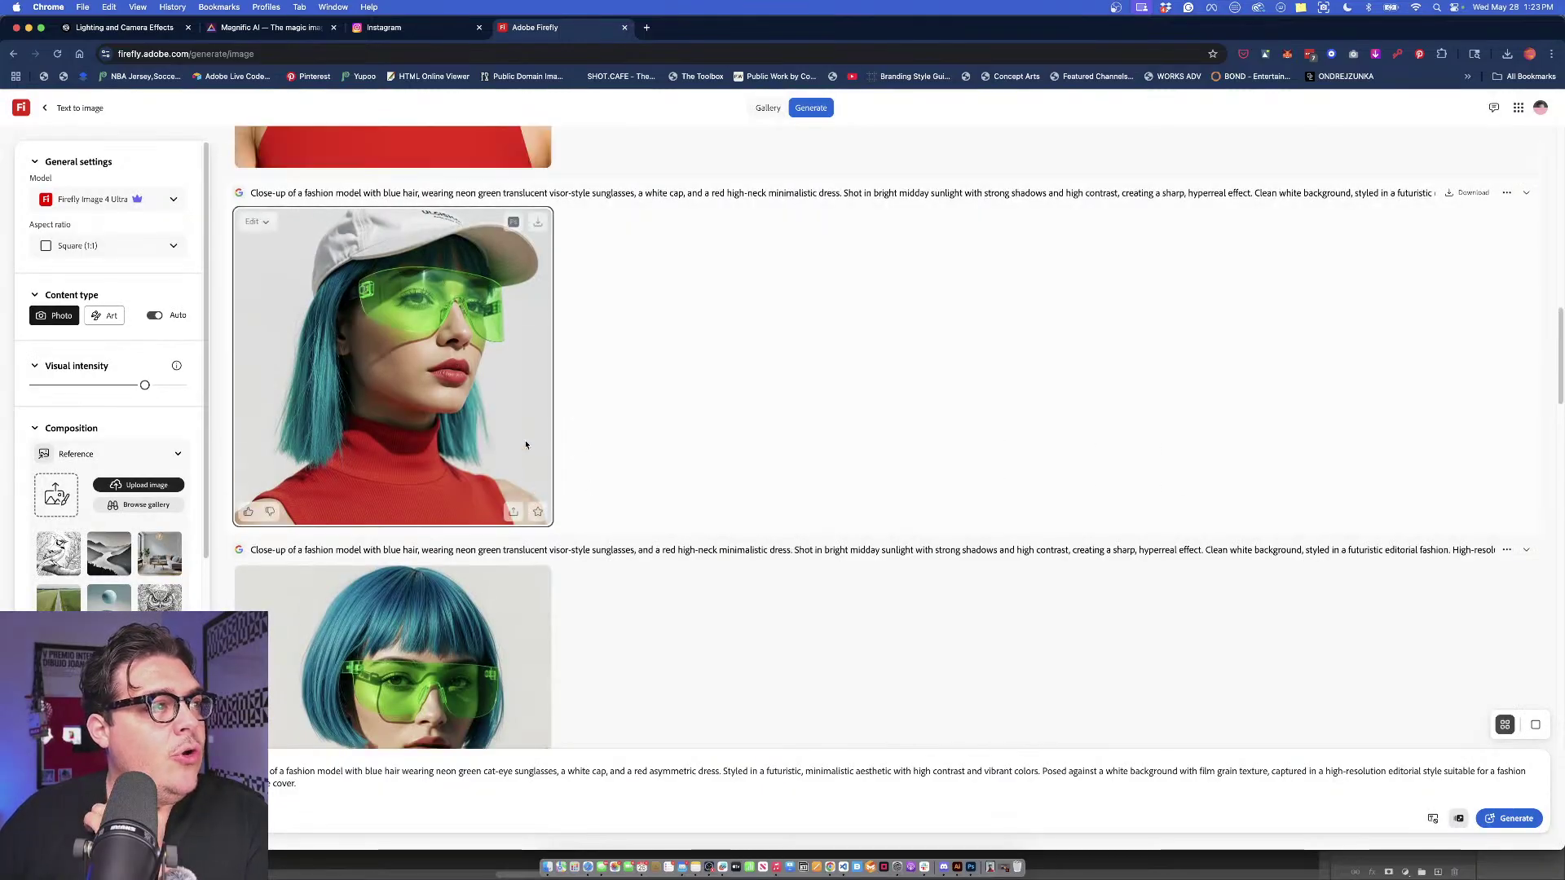
{"action": "scroll", "coordinate": [526, 444], "scroll_direction": "up", "scroll_amount": 5}
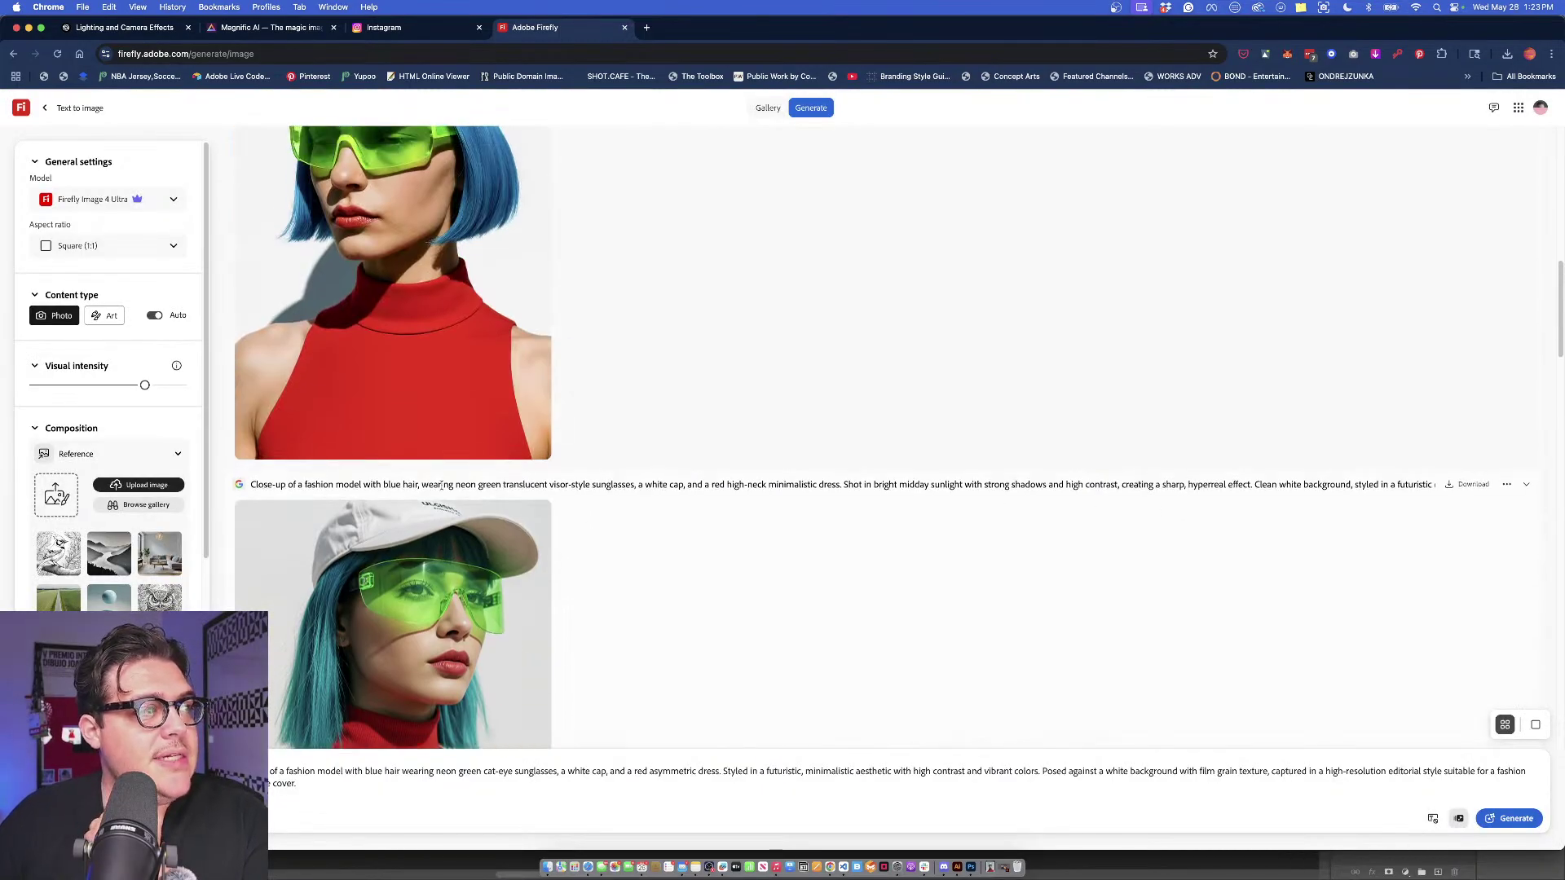
{"action": "scroll", "coordinate": [441, 486], "scroll_direction": "up", "scroll_amount": 3}
{"action": "left_click", "coordinate": [362, 384]}
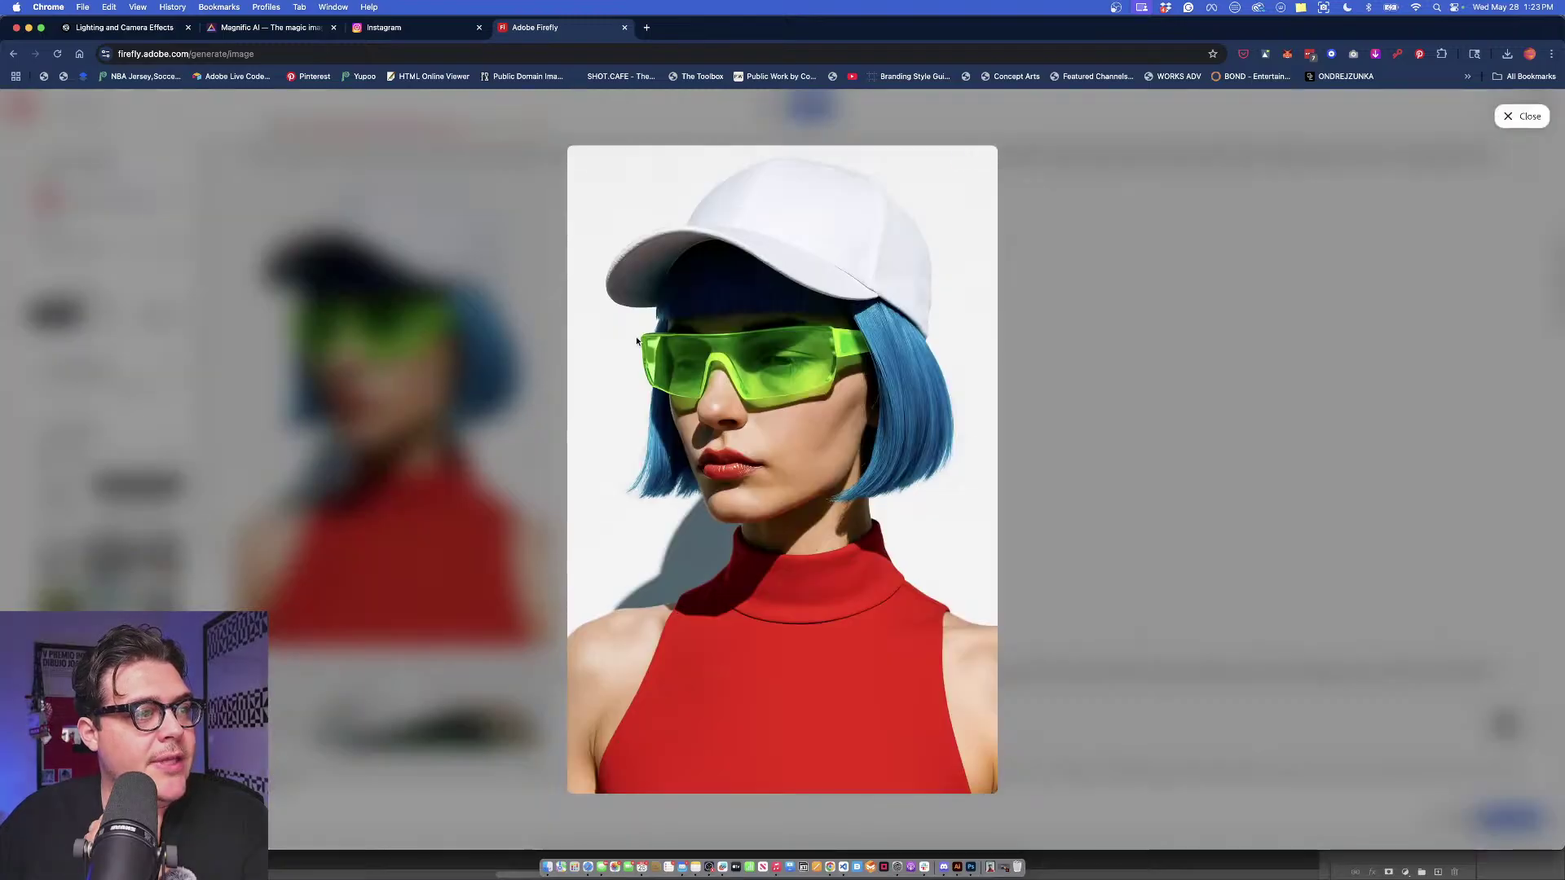
{"action": "mouse_move", "coordinate": [652, 393]}
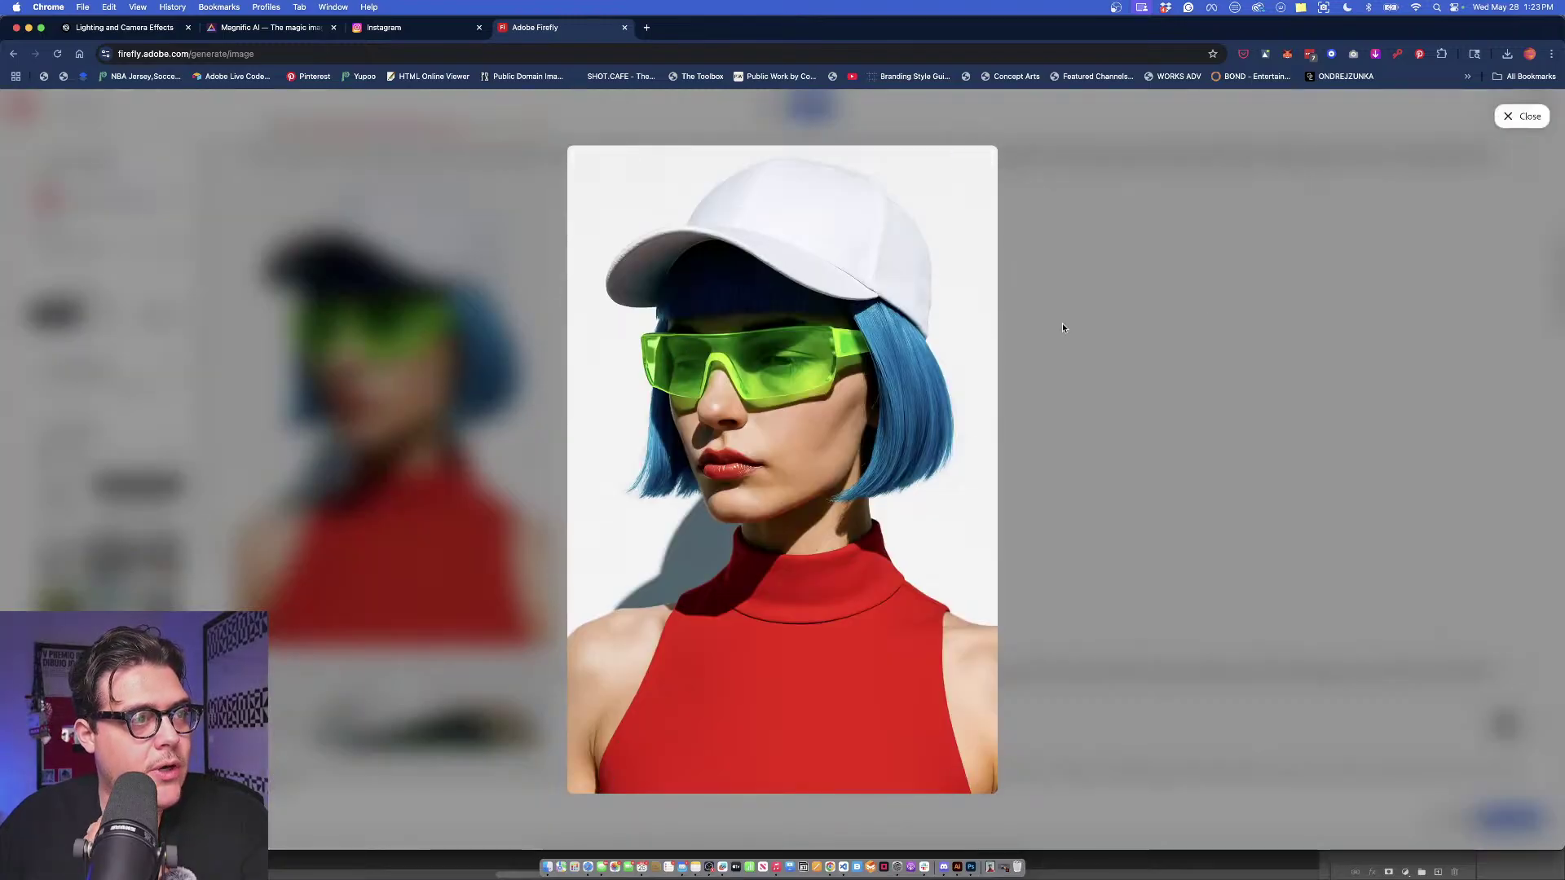
Reuse the prompt settings of the square teal-haired visor portrait without a cap, switch the model to GPT Image and generate the image.
{"action": "left_click", "coordinate": [1211, 316]}
{"action": "scroll", "coordinate": [1005, 469], "scroll_direction": "up", "scroll_amount": 5}
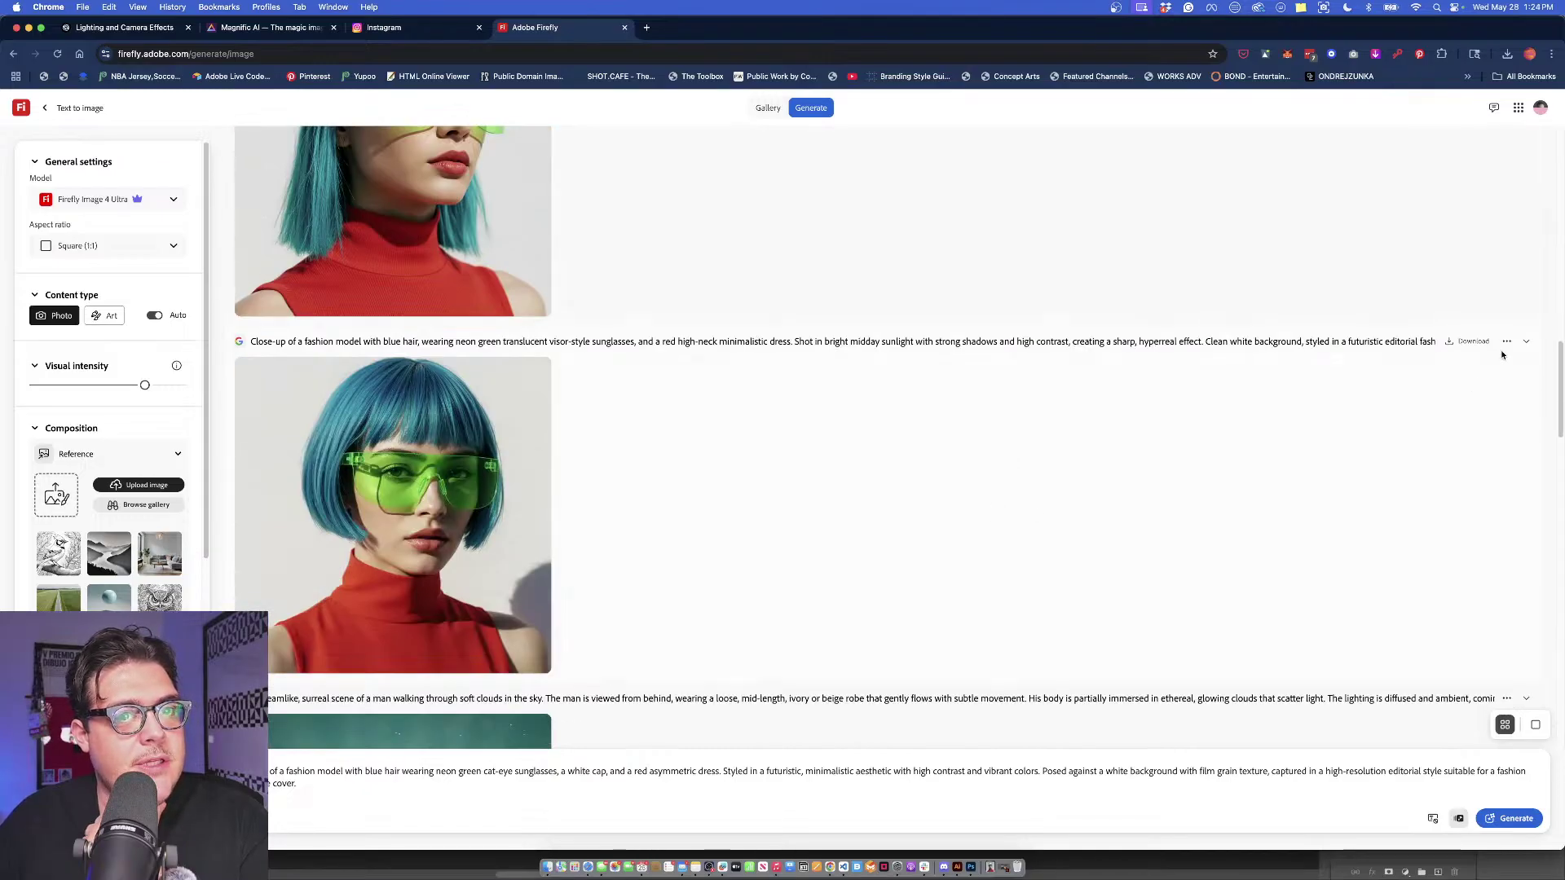
{"action": "left_click", "coordinate": [1506, 341]}
{"action": "left_click", "coordinate": [1499, 368]}
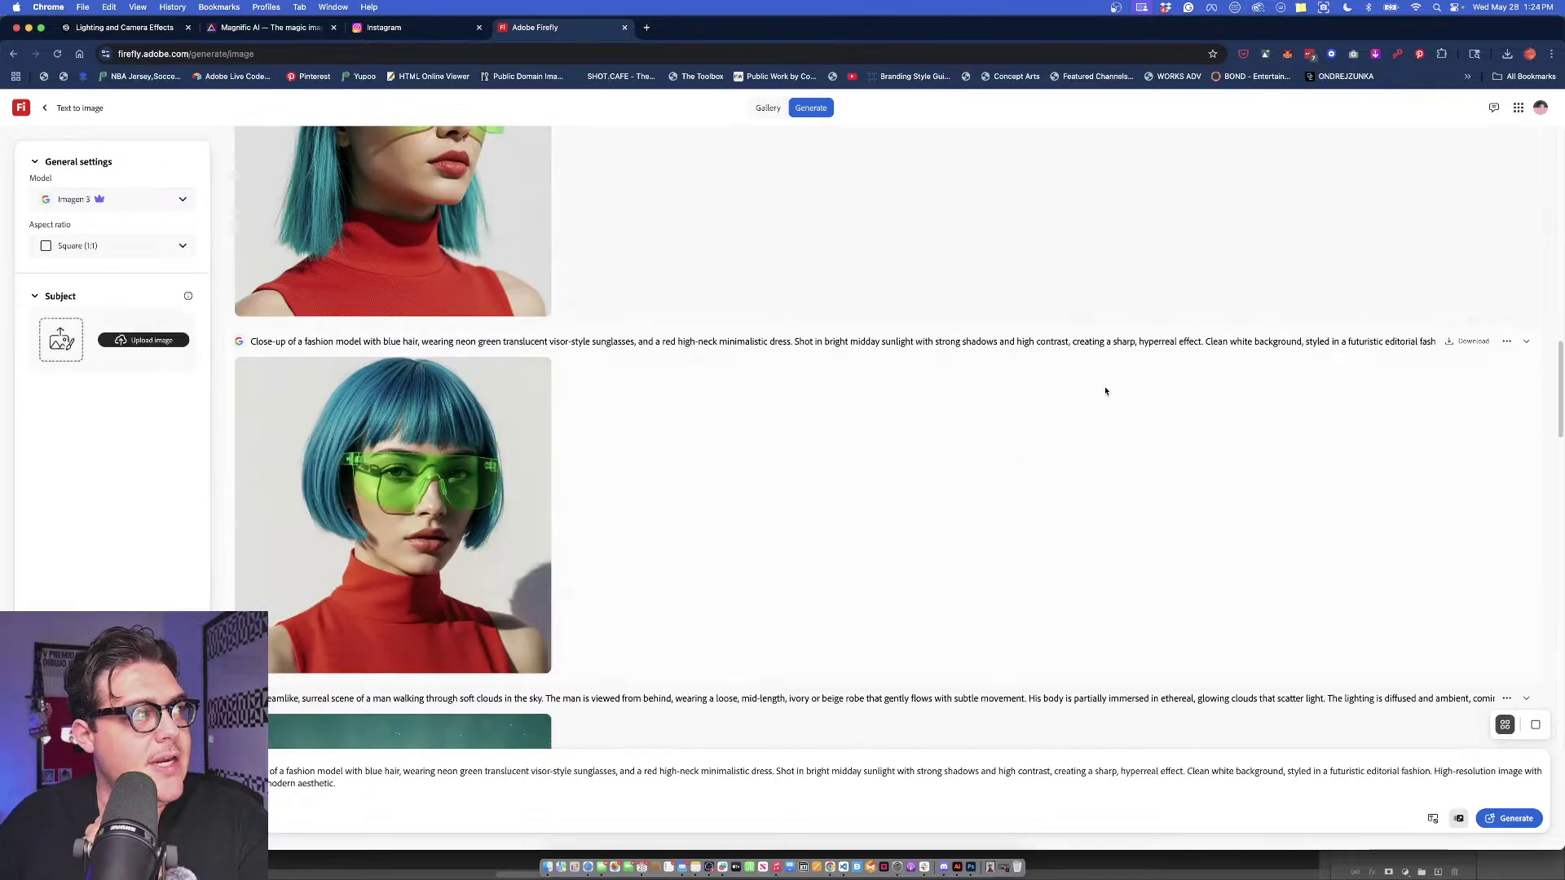
{"action": "left_click", "coordinate": [129, 200]}
{"action": "left_click", "coordinate": [114, 436]}
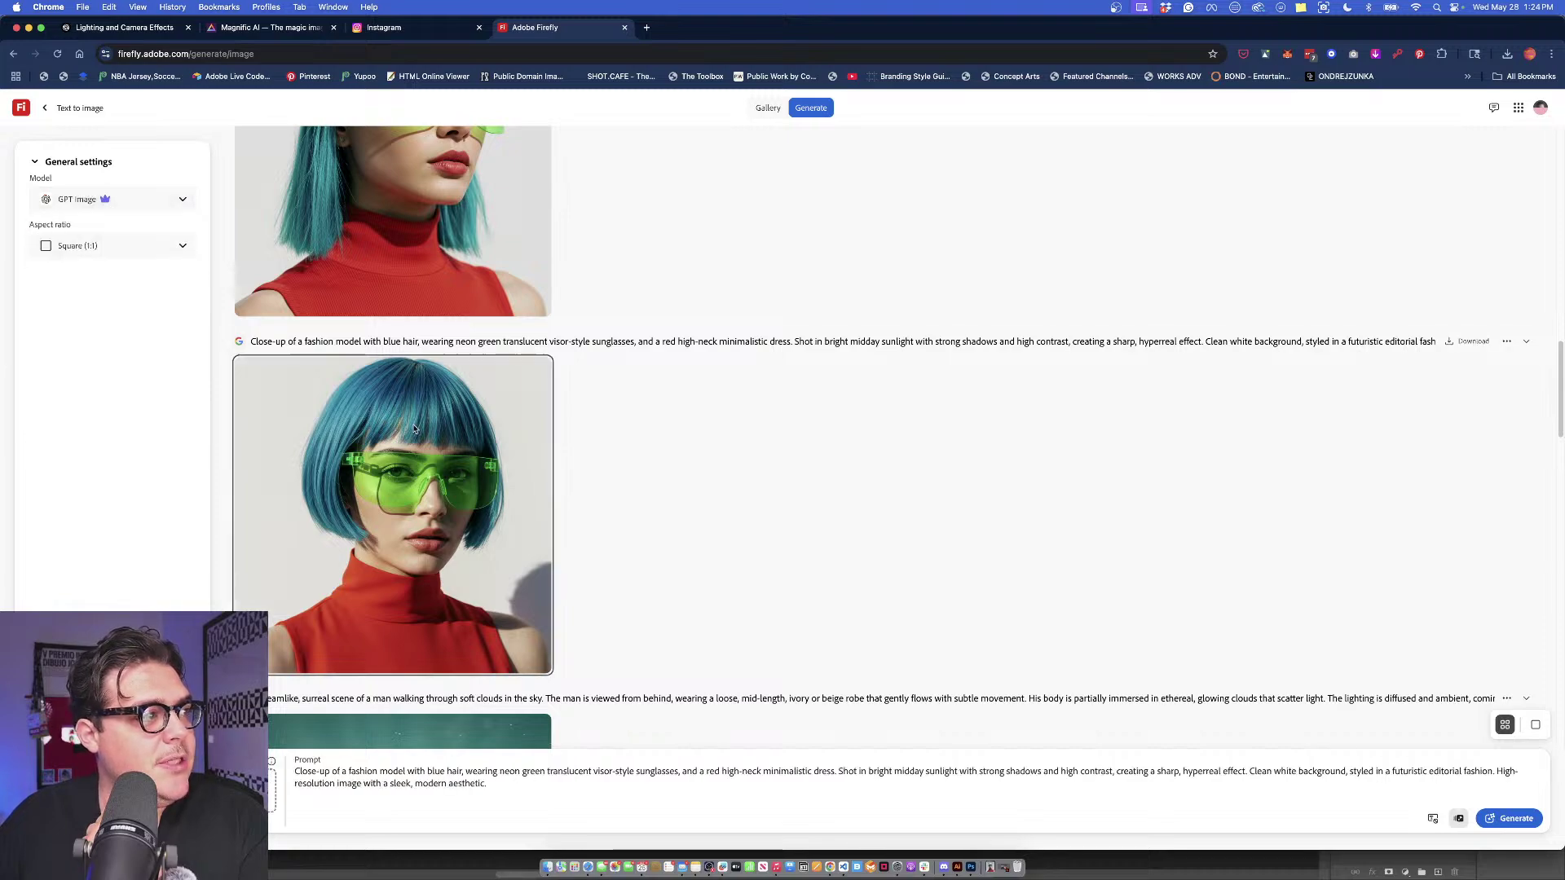
{"action": "left_click", "coordinate": [1514, 818]}
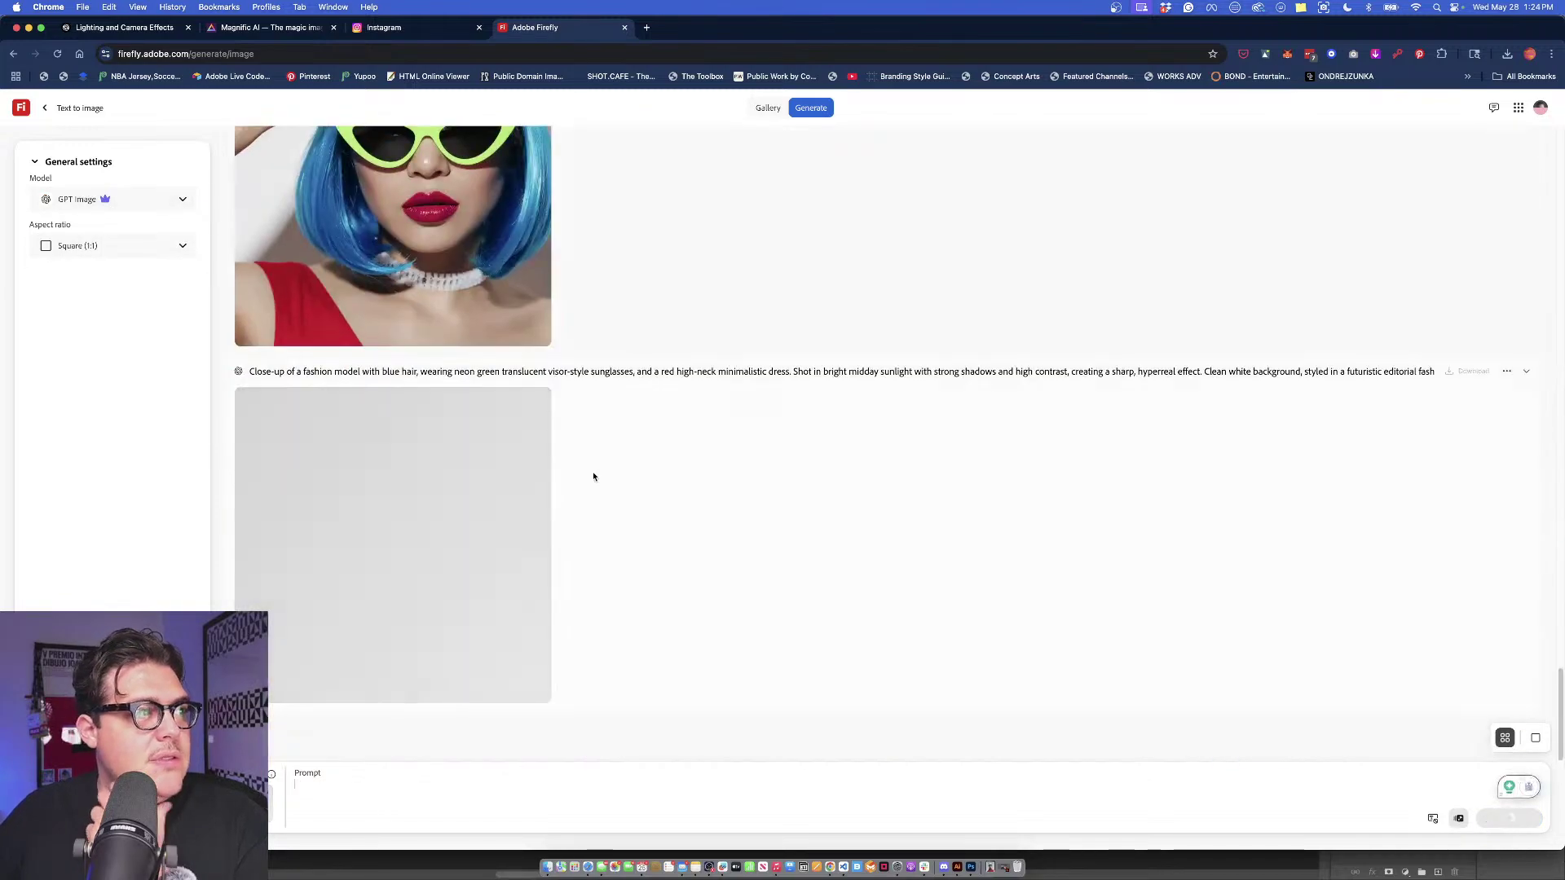
Enlarge the blue-haired cat-eye sunglasses portrait and the new square GPT Image visor portrait to compare their details.
{"action": "scroll", "coordinate": [593, 476], "scroll_direction": "up", "scroll_amount": 3}
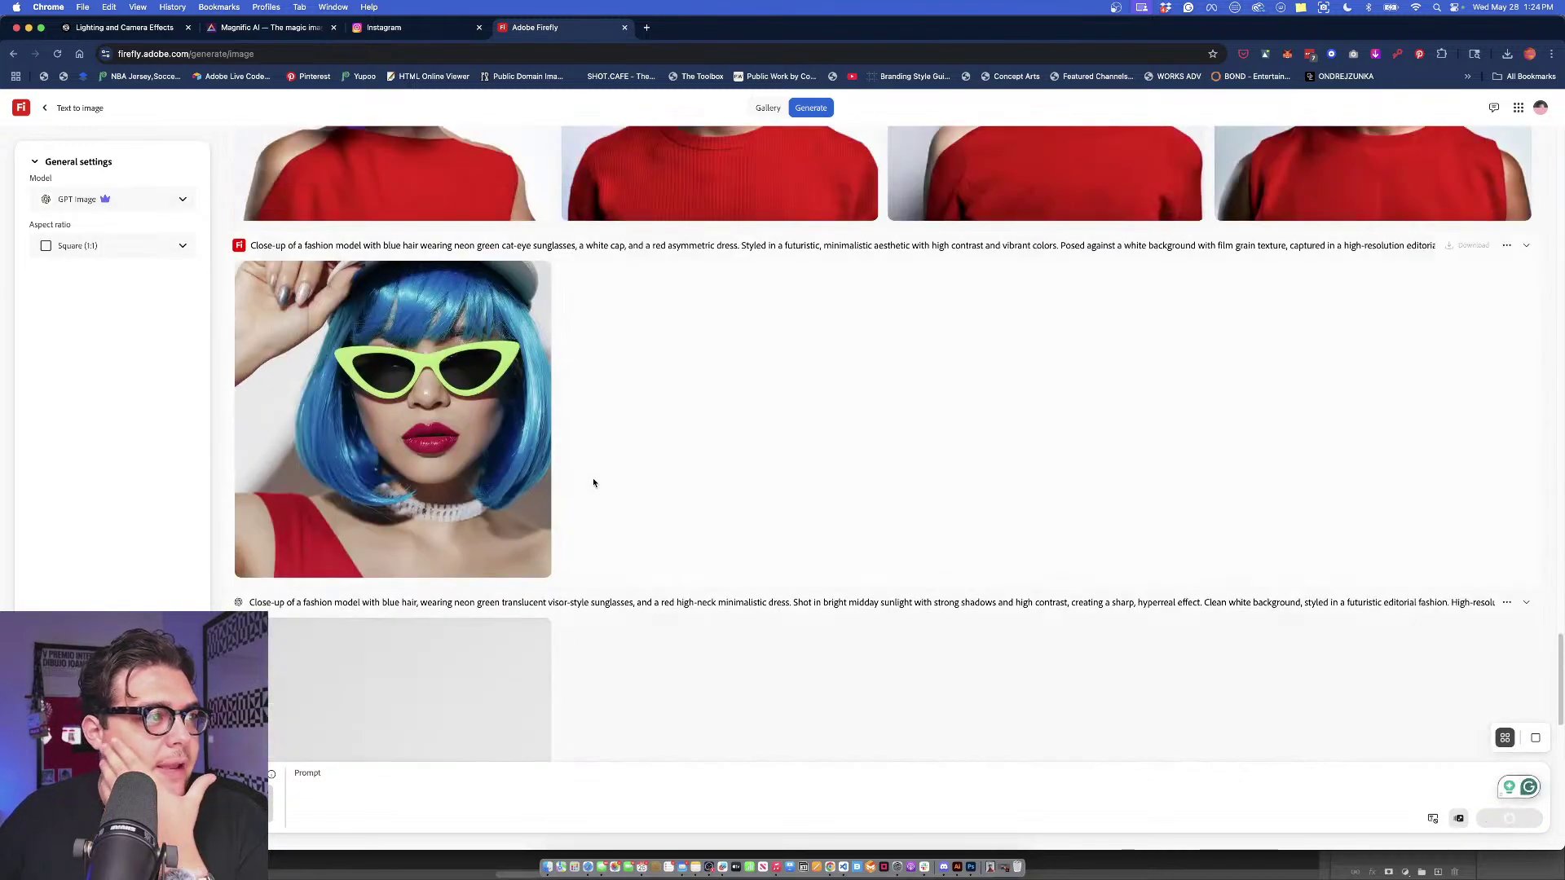
{"action": "left_click", "coordinate": [455, 496]}
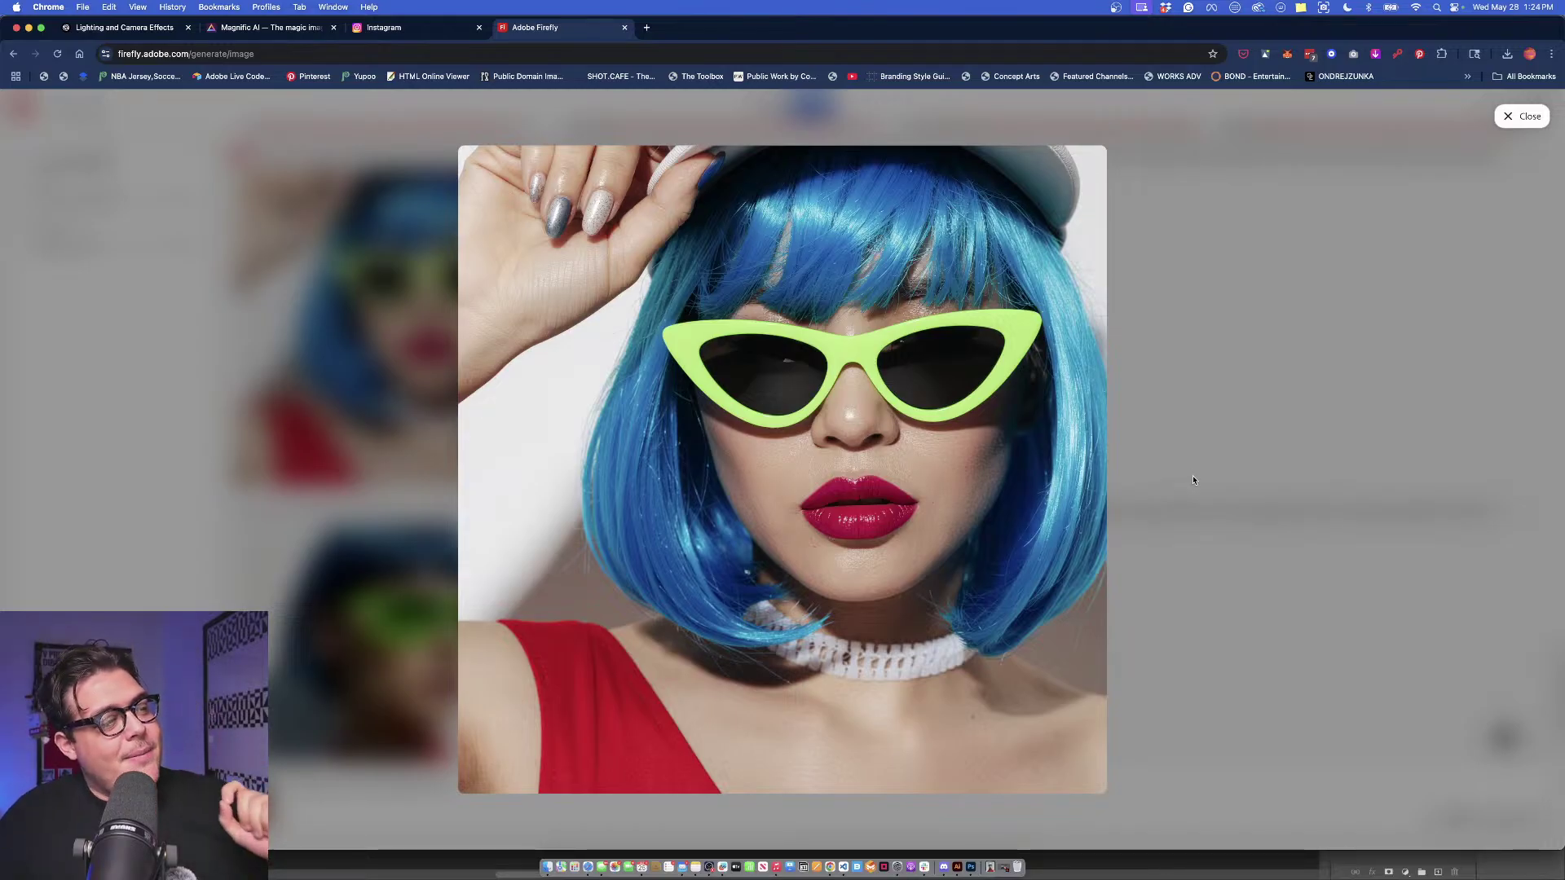
{"action": "left_click", "coordinate": [1194, 480]}
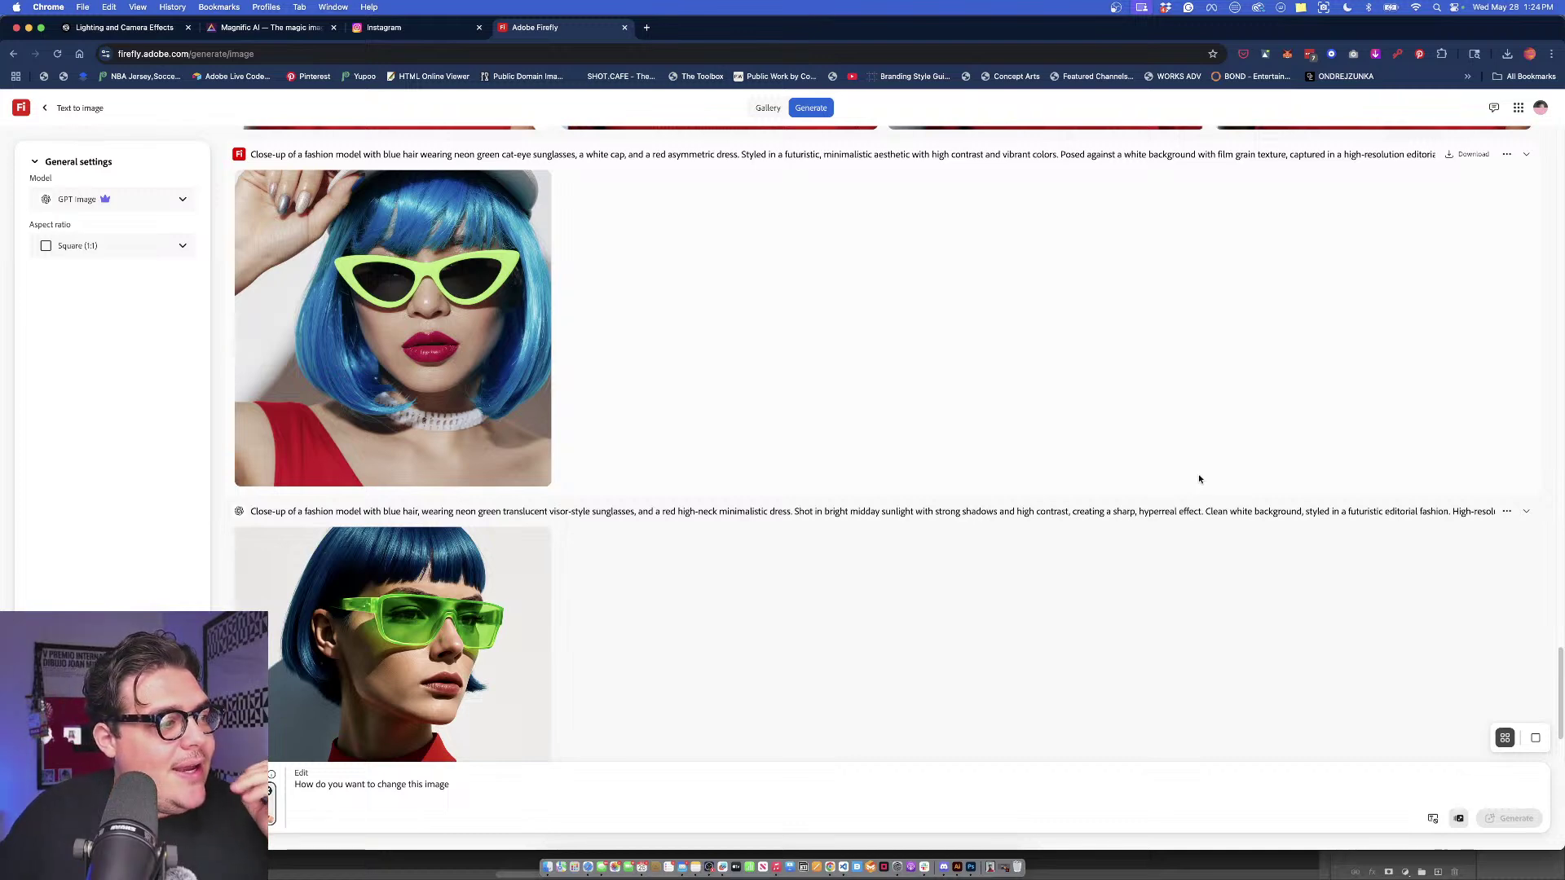
{"action": "scroll", "coordinate": [1199, 479], "scroll_direction": "down", "scroll_amount": 3}
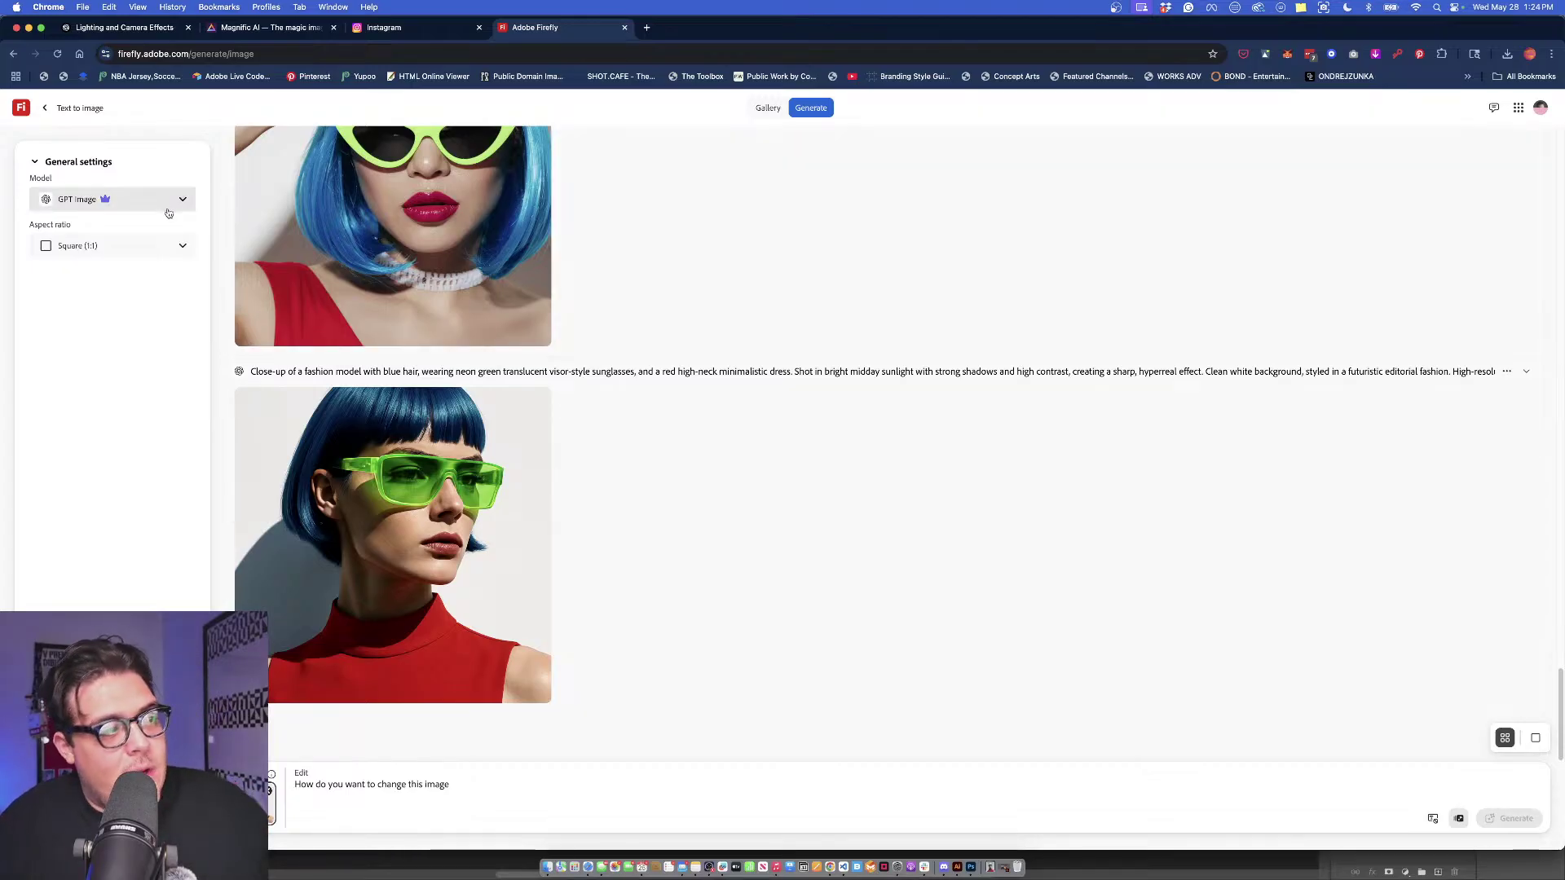
{"action": "left_click", "coordinate": [461, 520]}
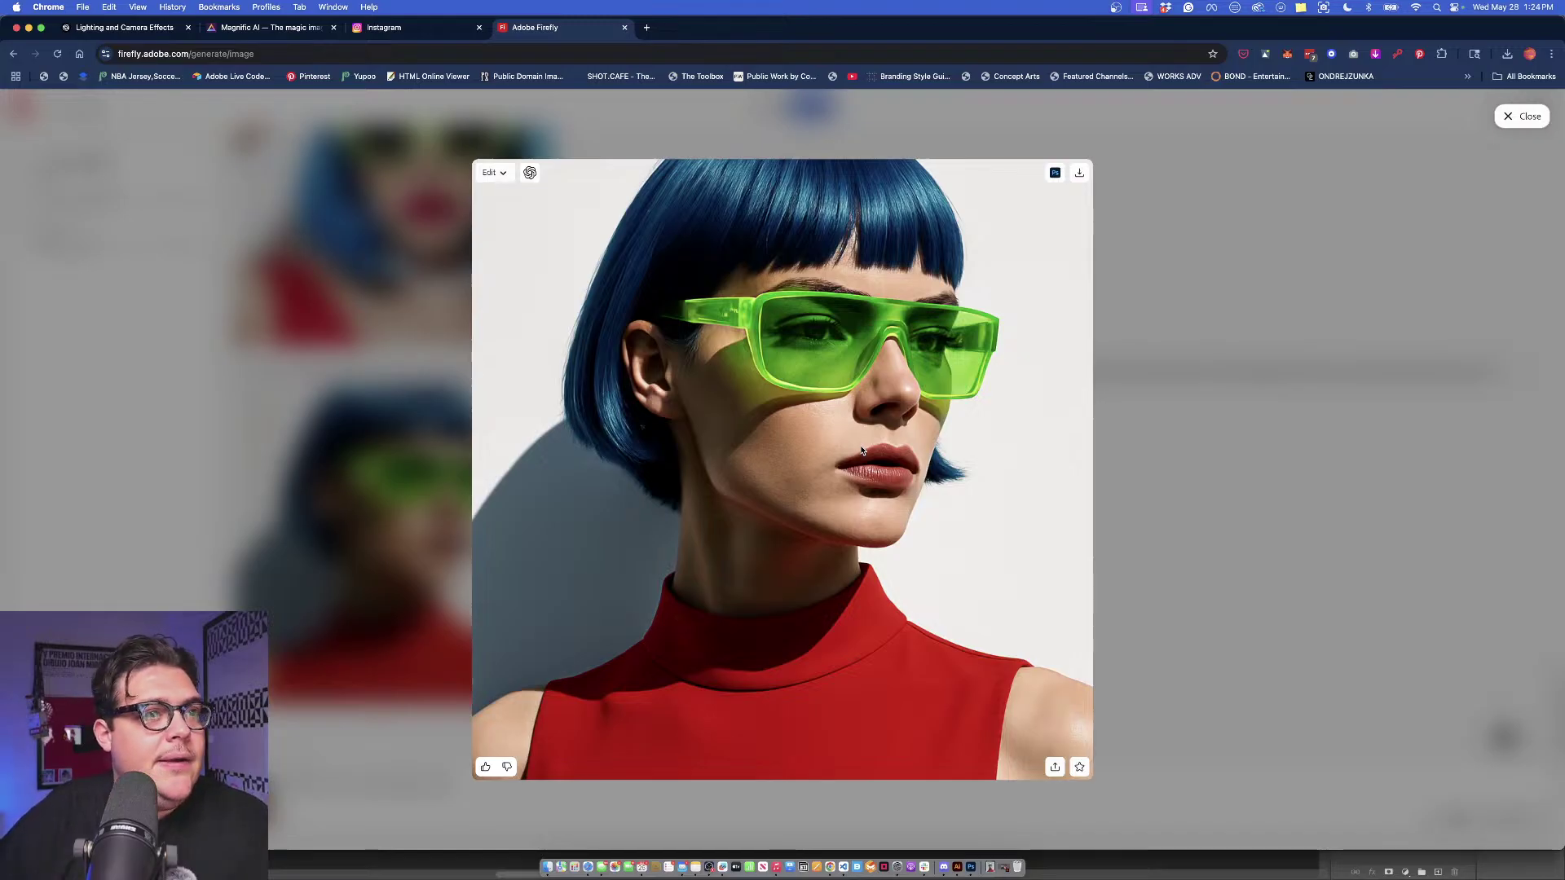
{"action": "mouse_move", "coordinate": [1066, 173]}
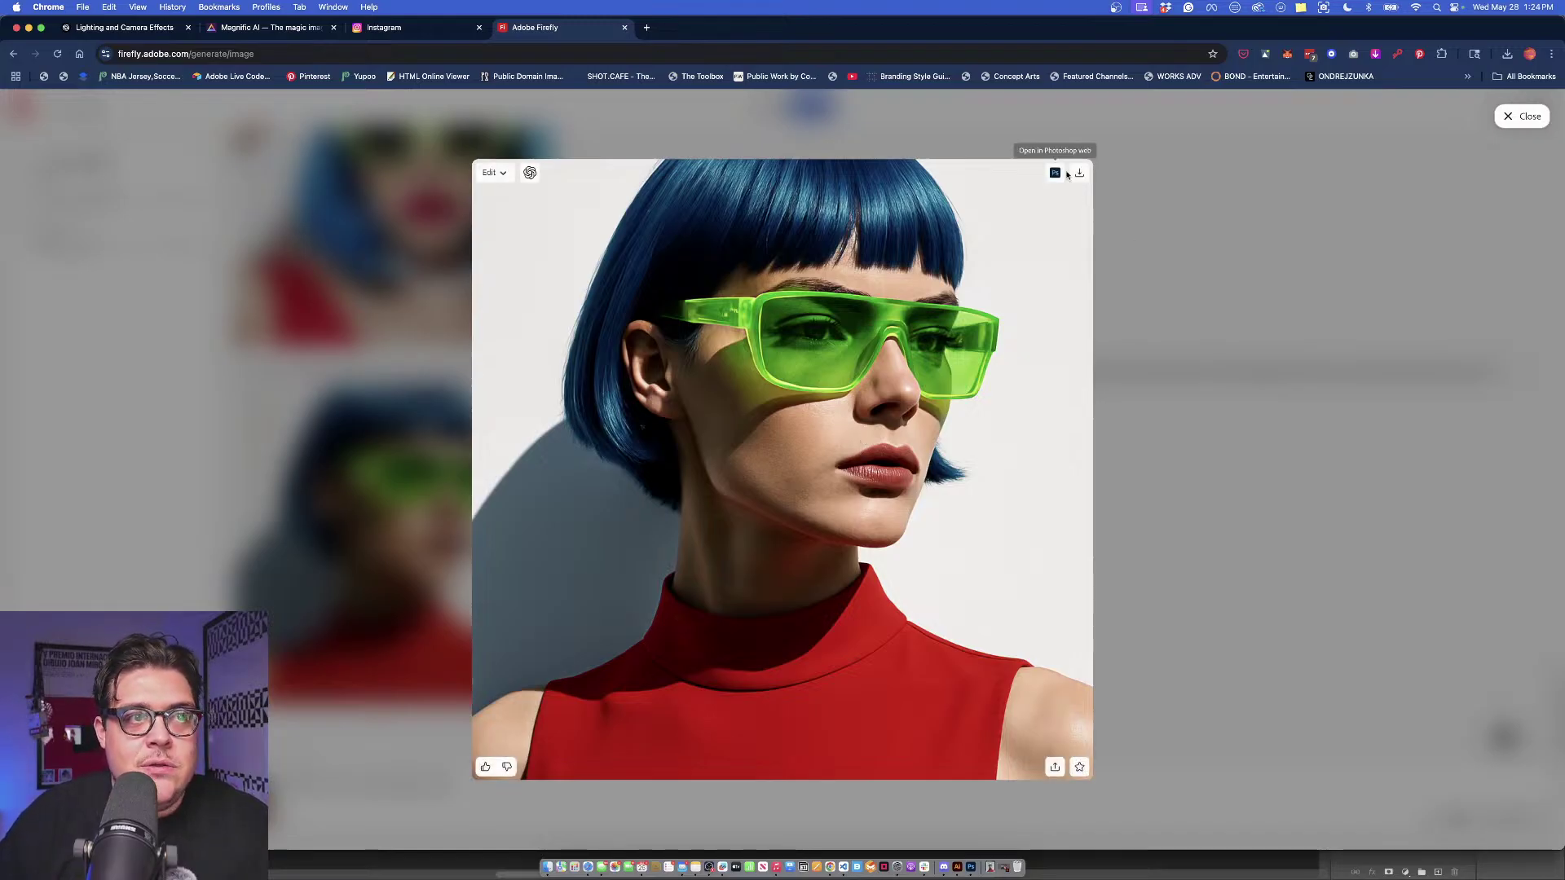
{"action": "left_click", "coordinate": [1167, 225]}
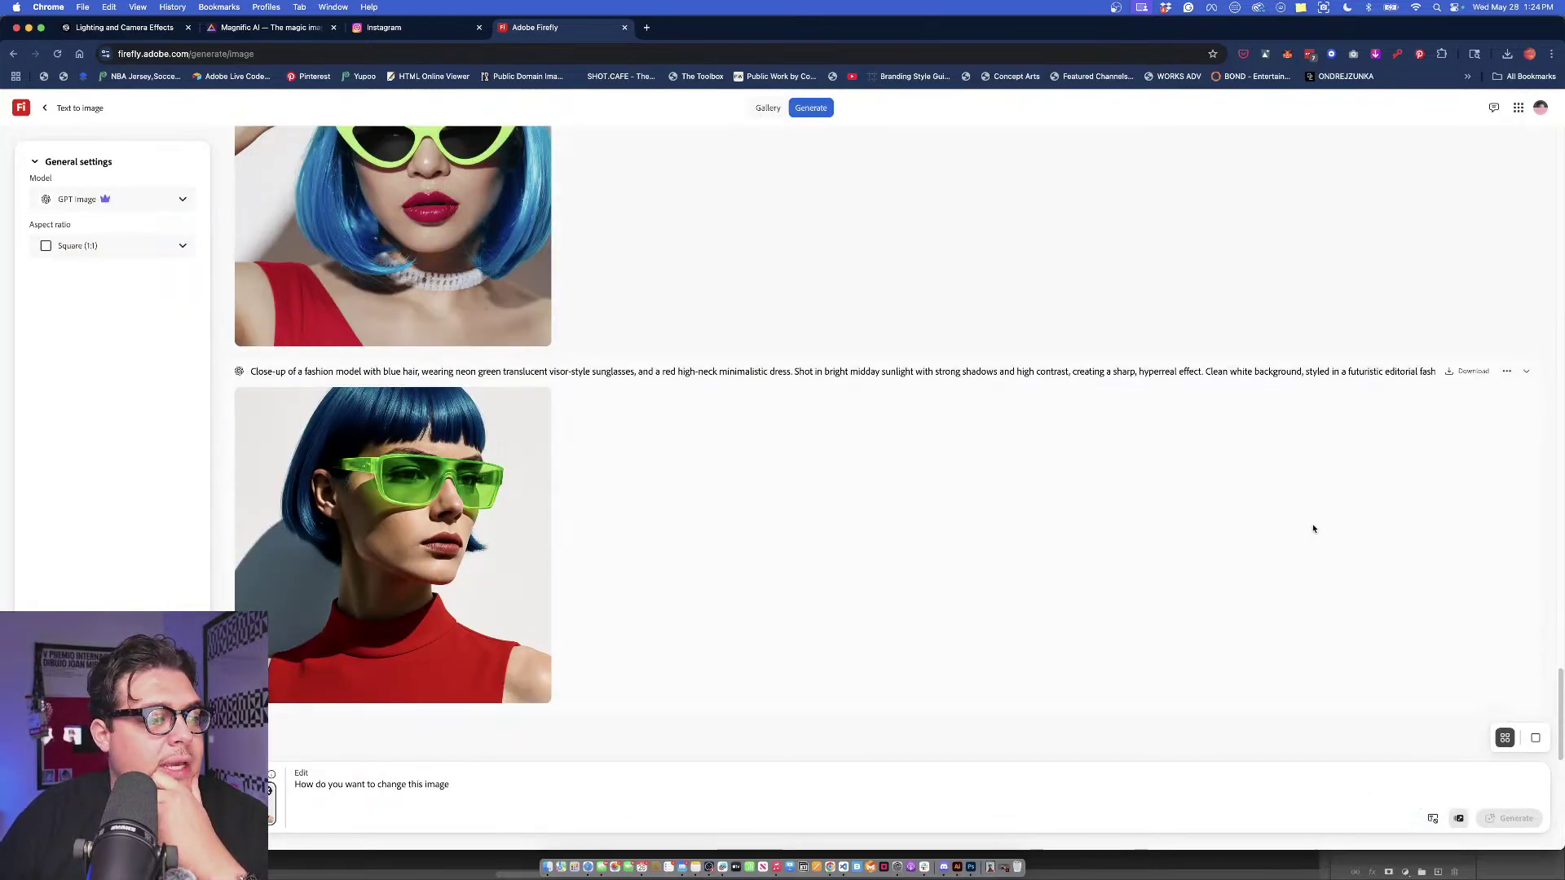
Reuse the settings of the square GPT Image portrait, set the aspect ratio to Portrait (3:4) and generate a new version.
{"action": "left_click", "coordinate": [1507, 371]}
{"action": "left_click", "coordinate": [1480, 393]}
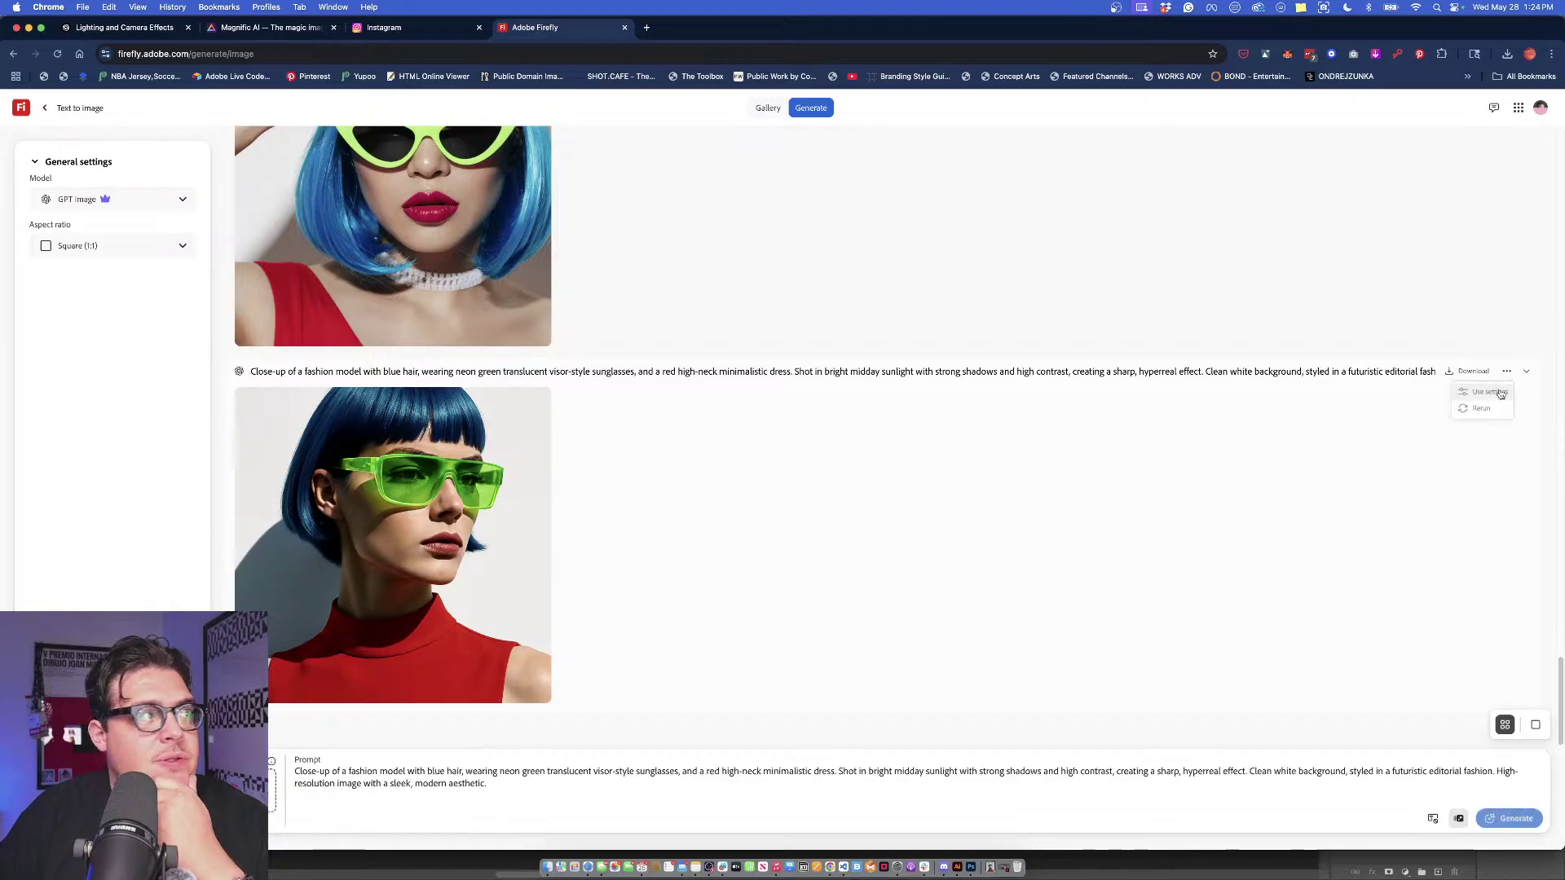
{"action": "left_click", "coordinate": [113, 247]}
{"action": "left_click", "coordinate": [91, 304]}
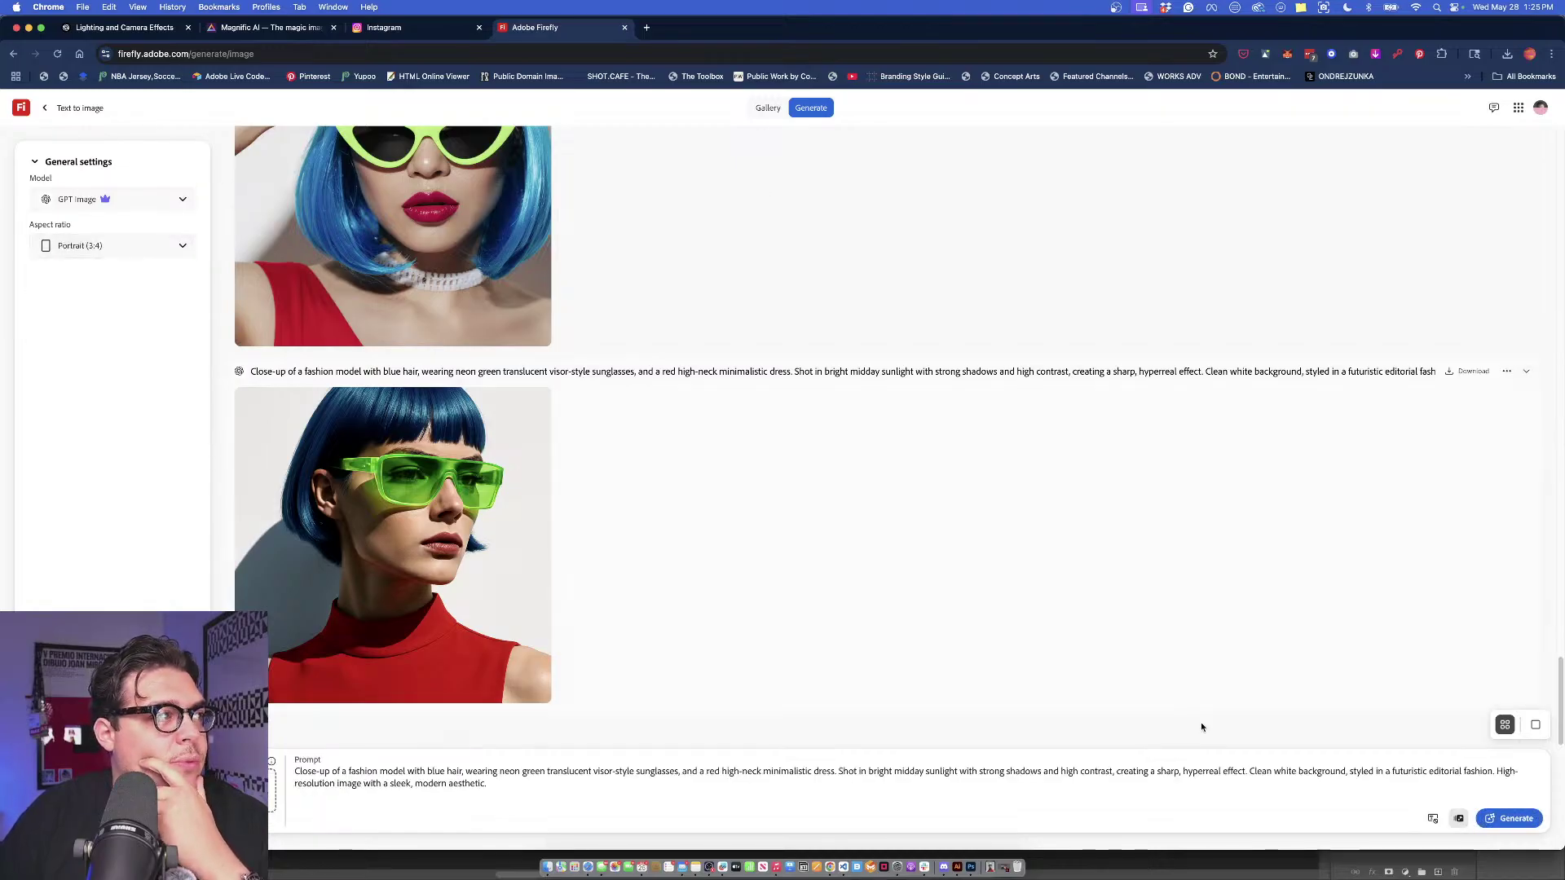
{"action": "left_click", "coordinate": [1507, 819]}
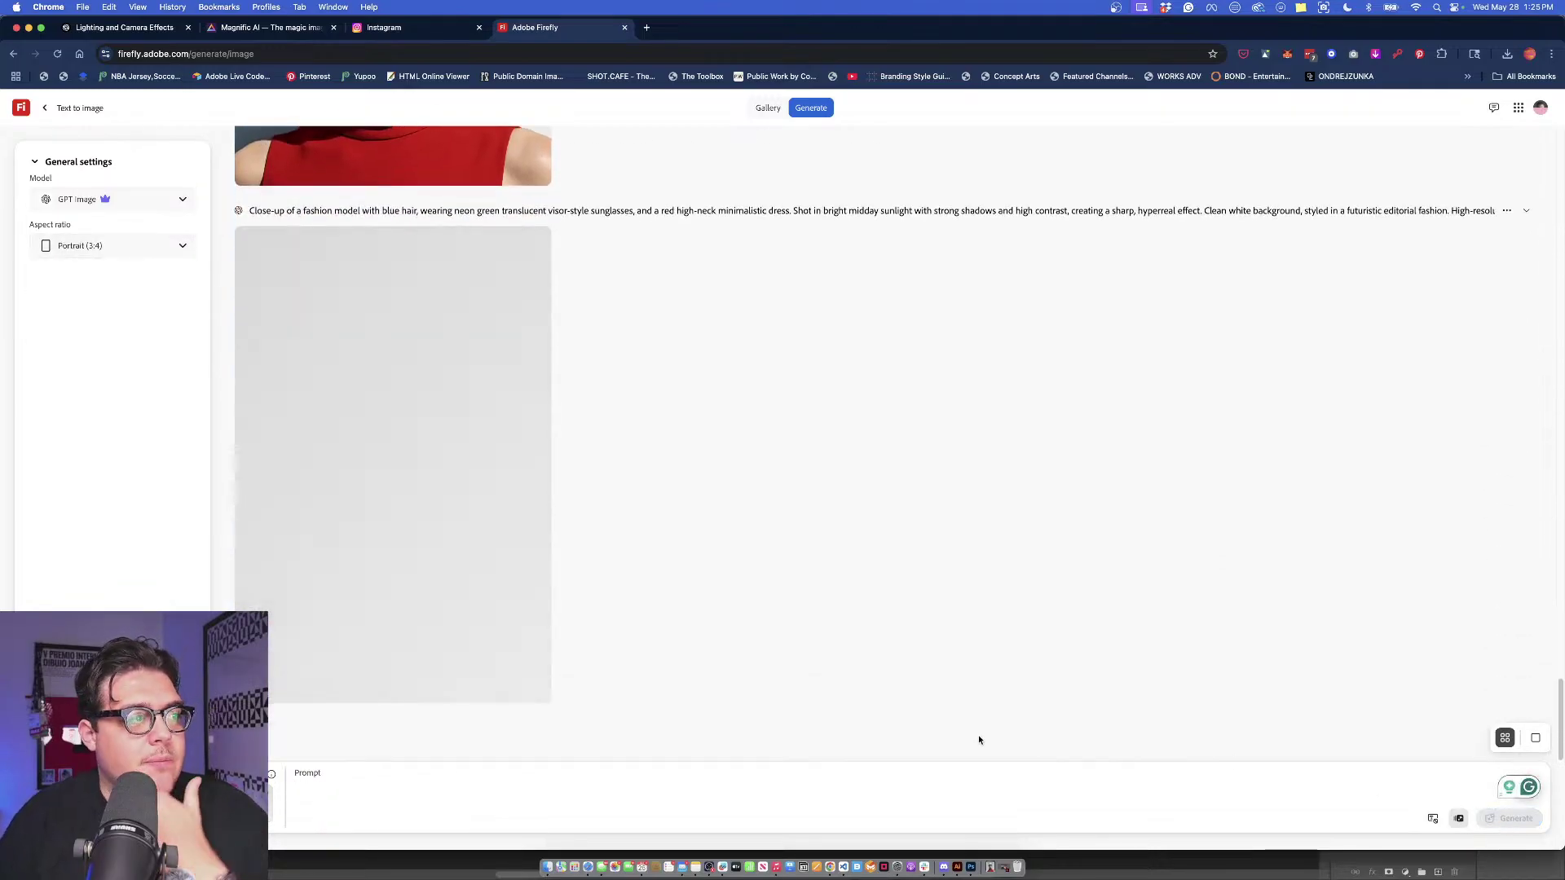
{"action": "right_click", "coordinate": [971, 739]}
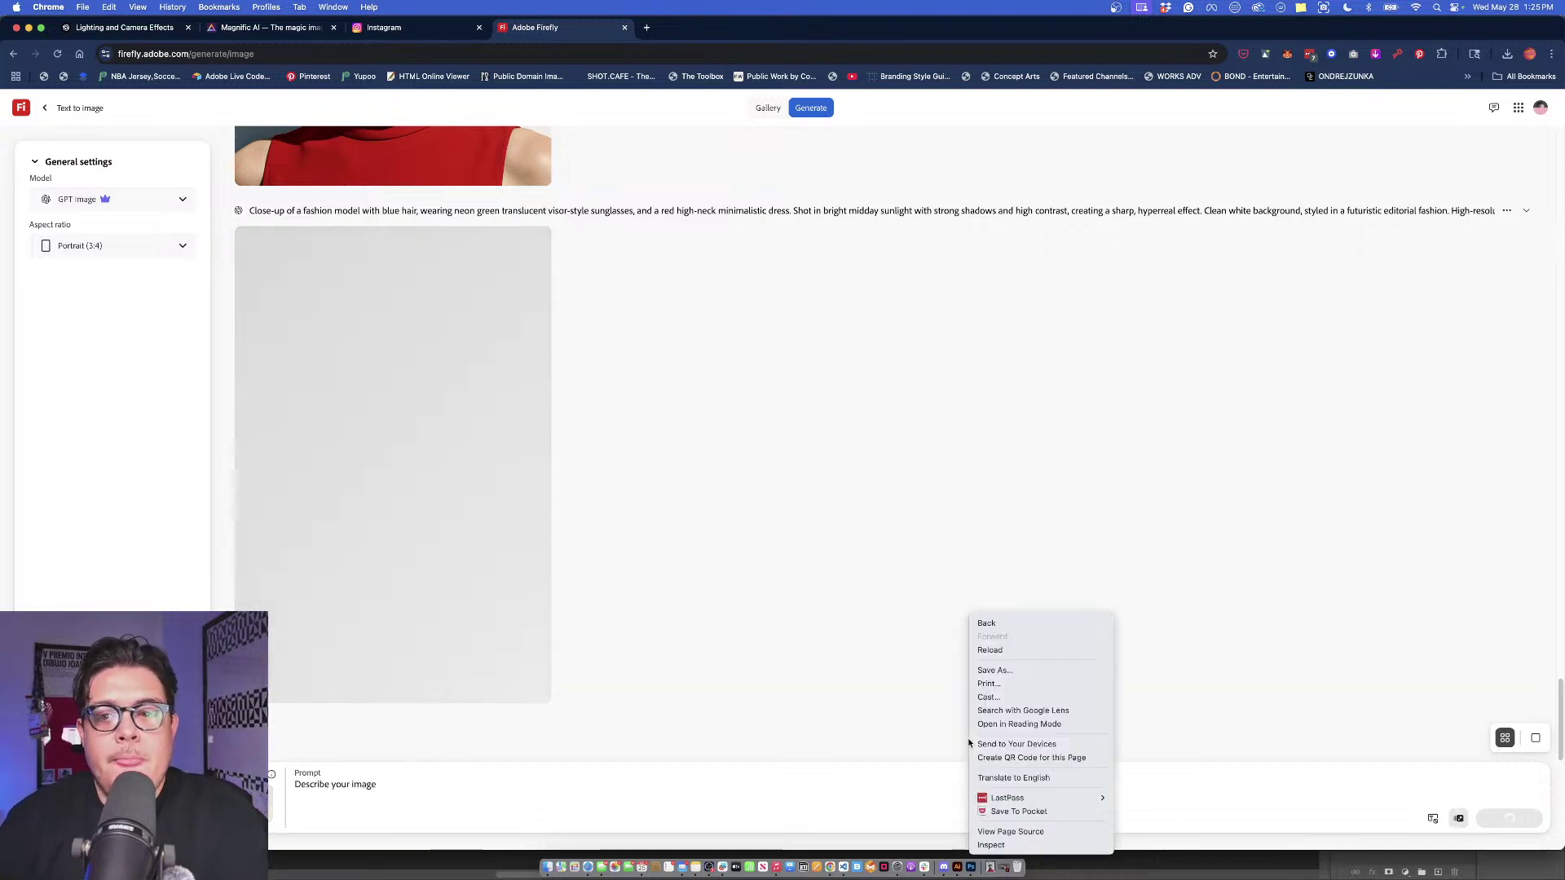
{"action": "left_click", "coordinate": [1276, 502]}
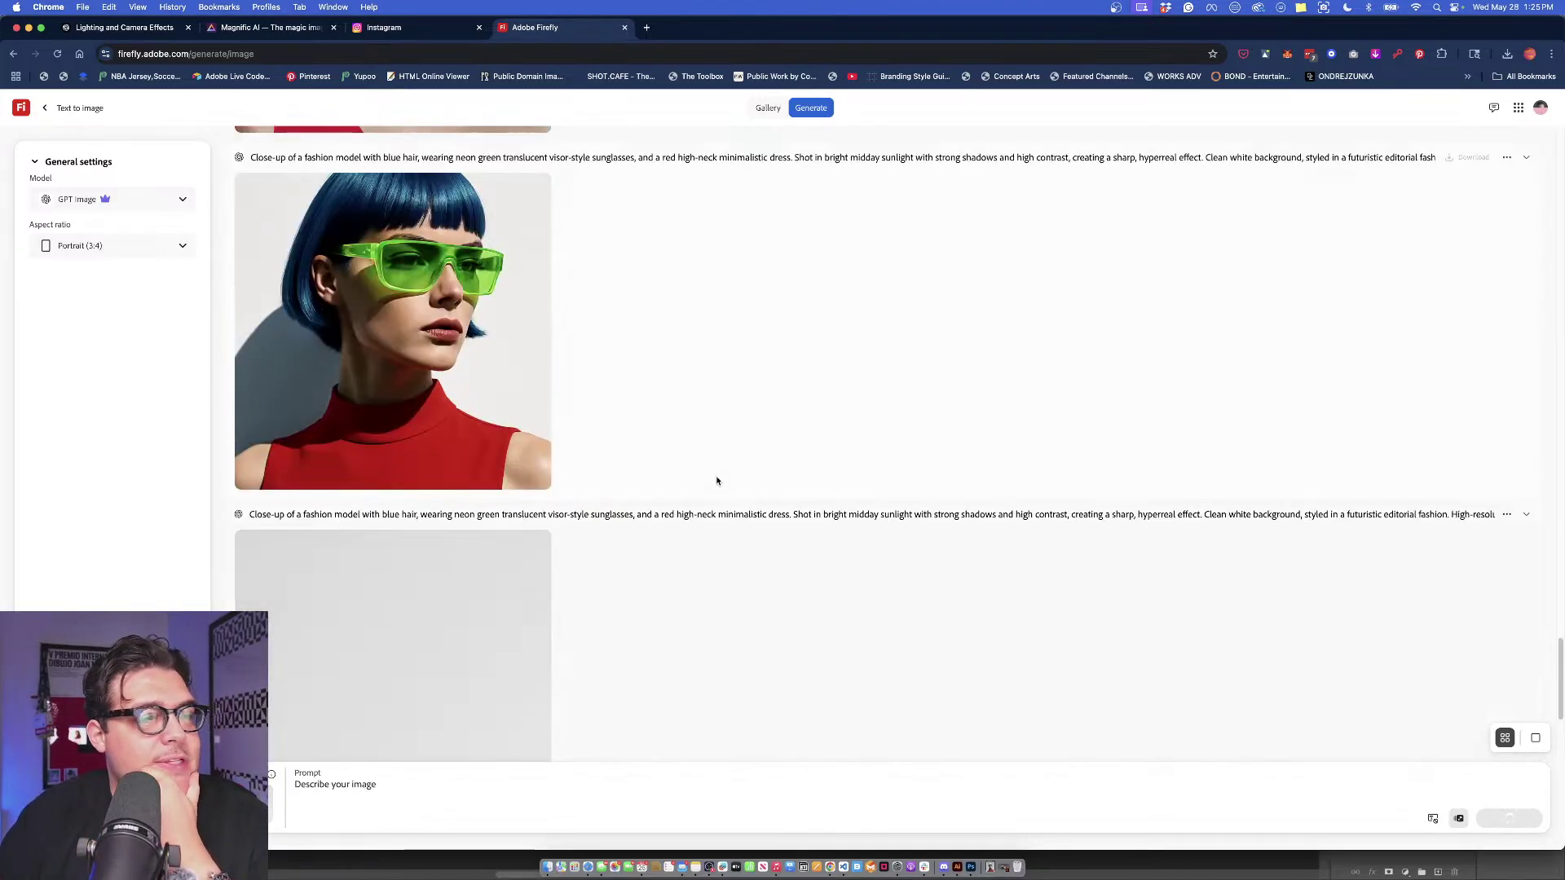
Go back through the earlier generations and enlarge the square teal-haired visor portrait made with Imagen 3.
{"action": "scroll", "coordinate": [717, 481], "scroll_direction": "up", "scroll_amount": 15}
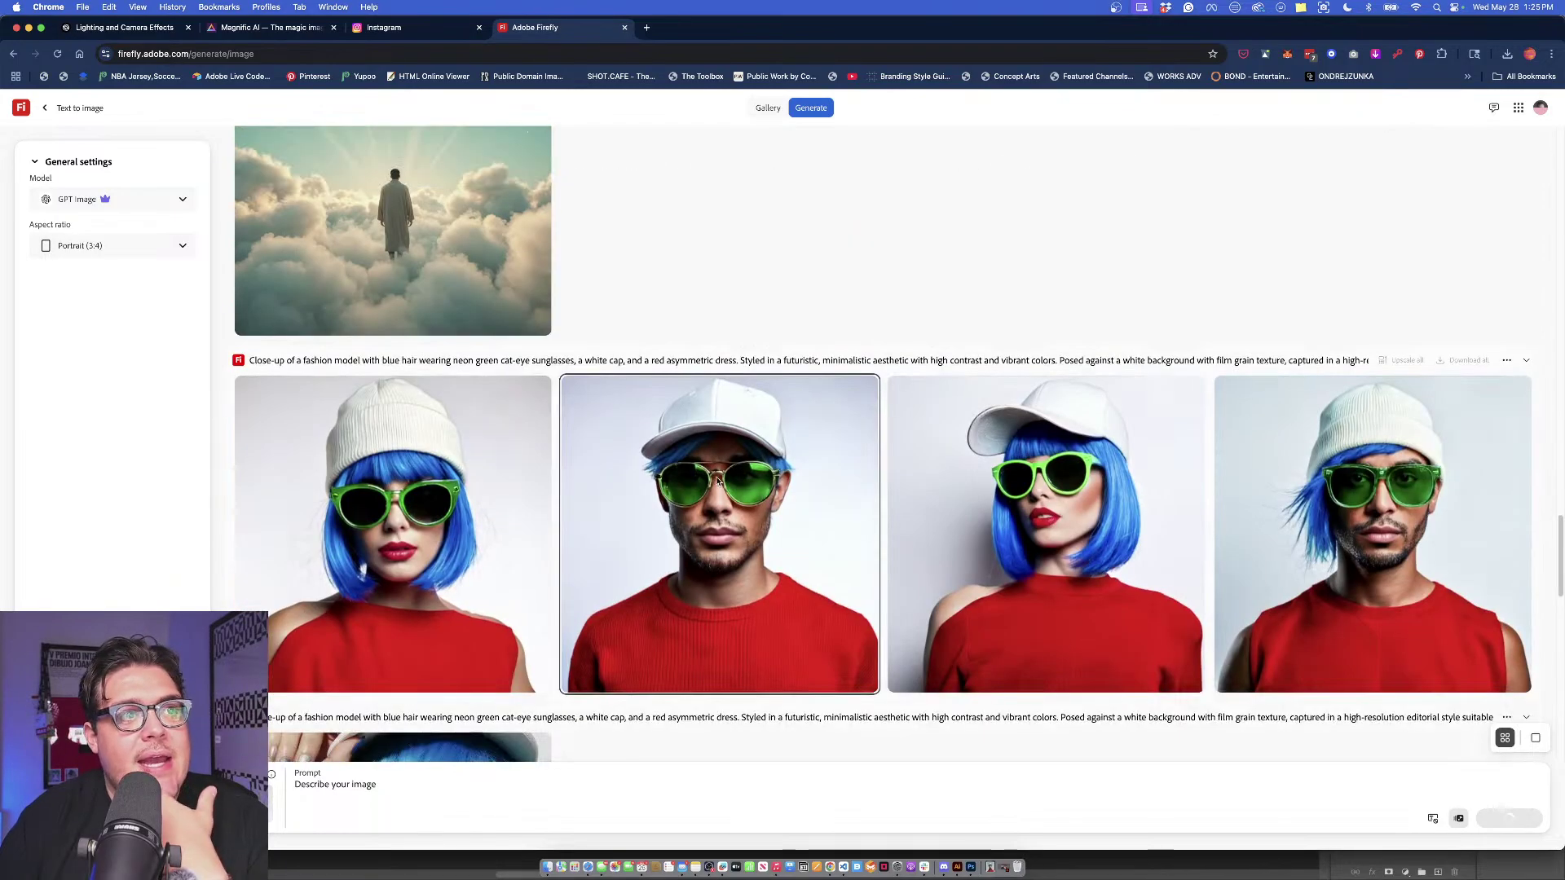
{"action": "scroll", "coordinate": [717, 481], "scroll_direction": "up", "scroll_amount": 15}
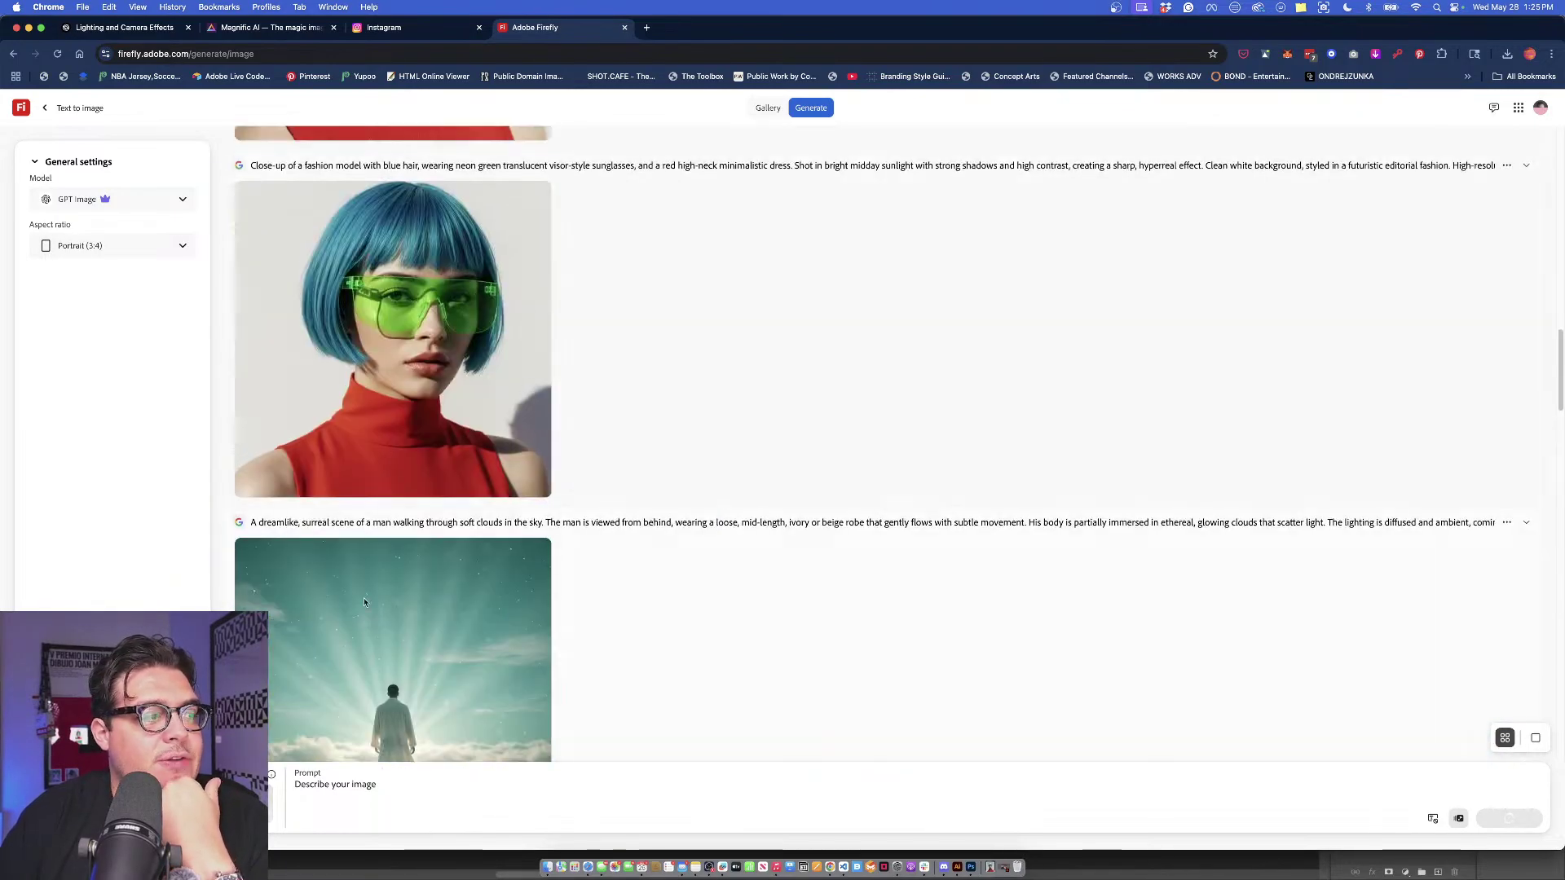
{"action": "scroll", "coordinate": [482, 641], "scroll_direction": "down", "scroll_amount": 3}
{"action": "scroll", "coordinate": [653, 538], "scroll_direction": "up", "scroll_amount": 4}
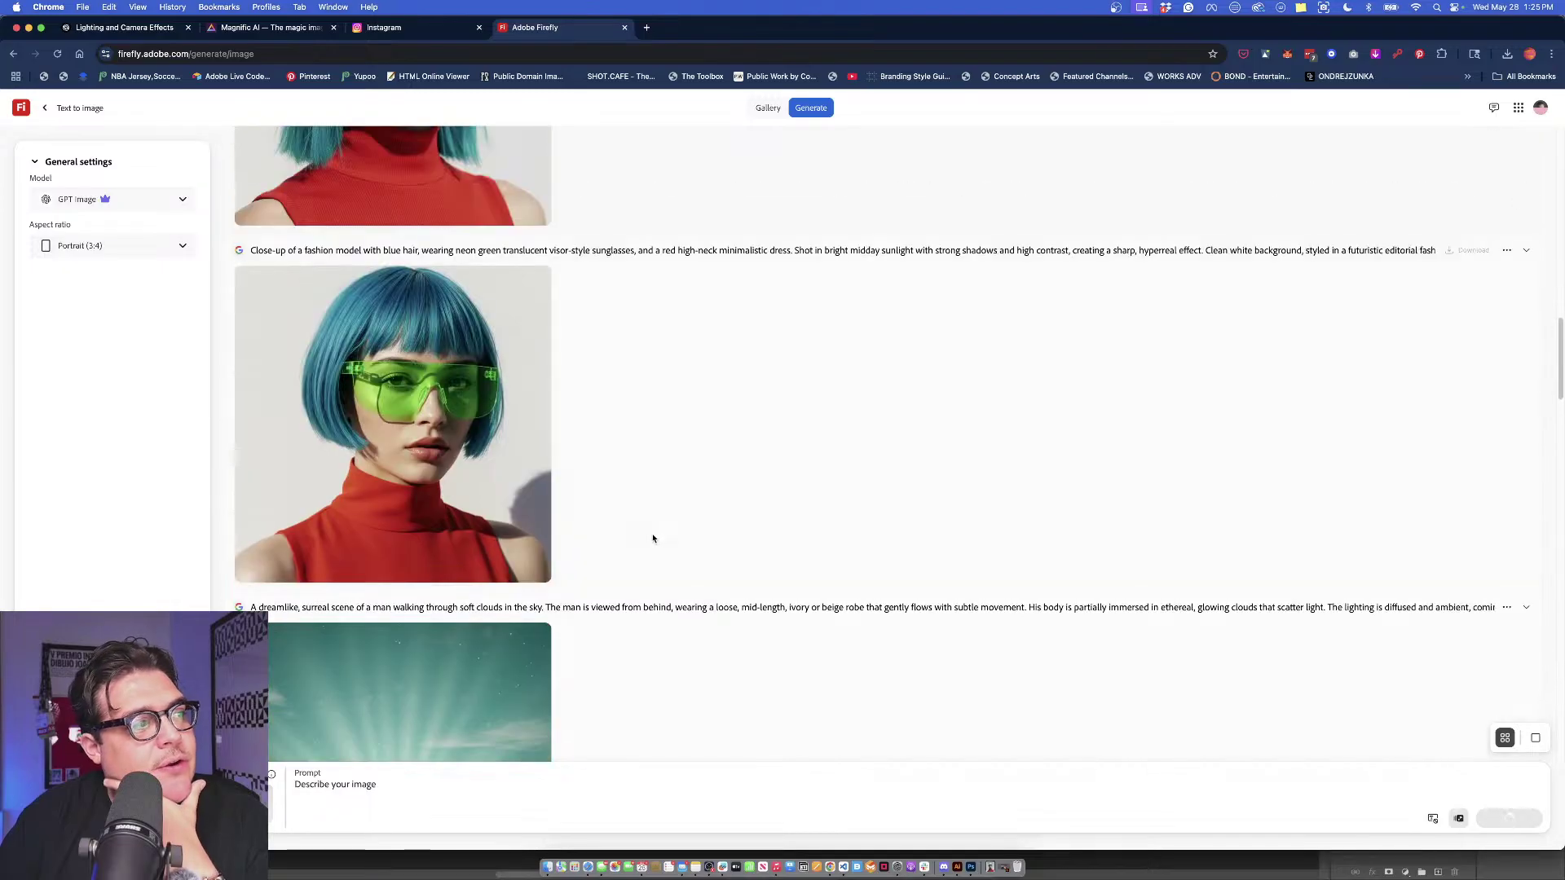
{"action": "left_click", "coordinate": [468, 427]}
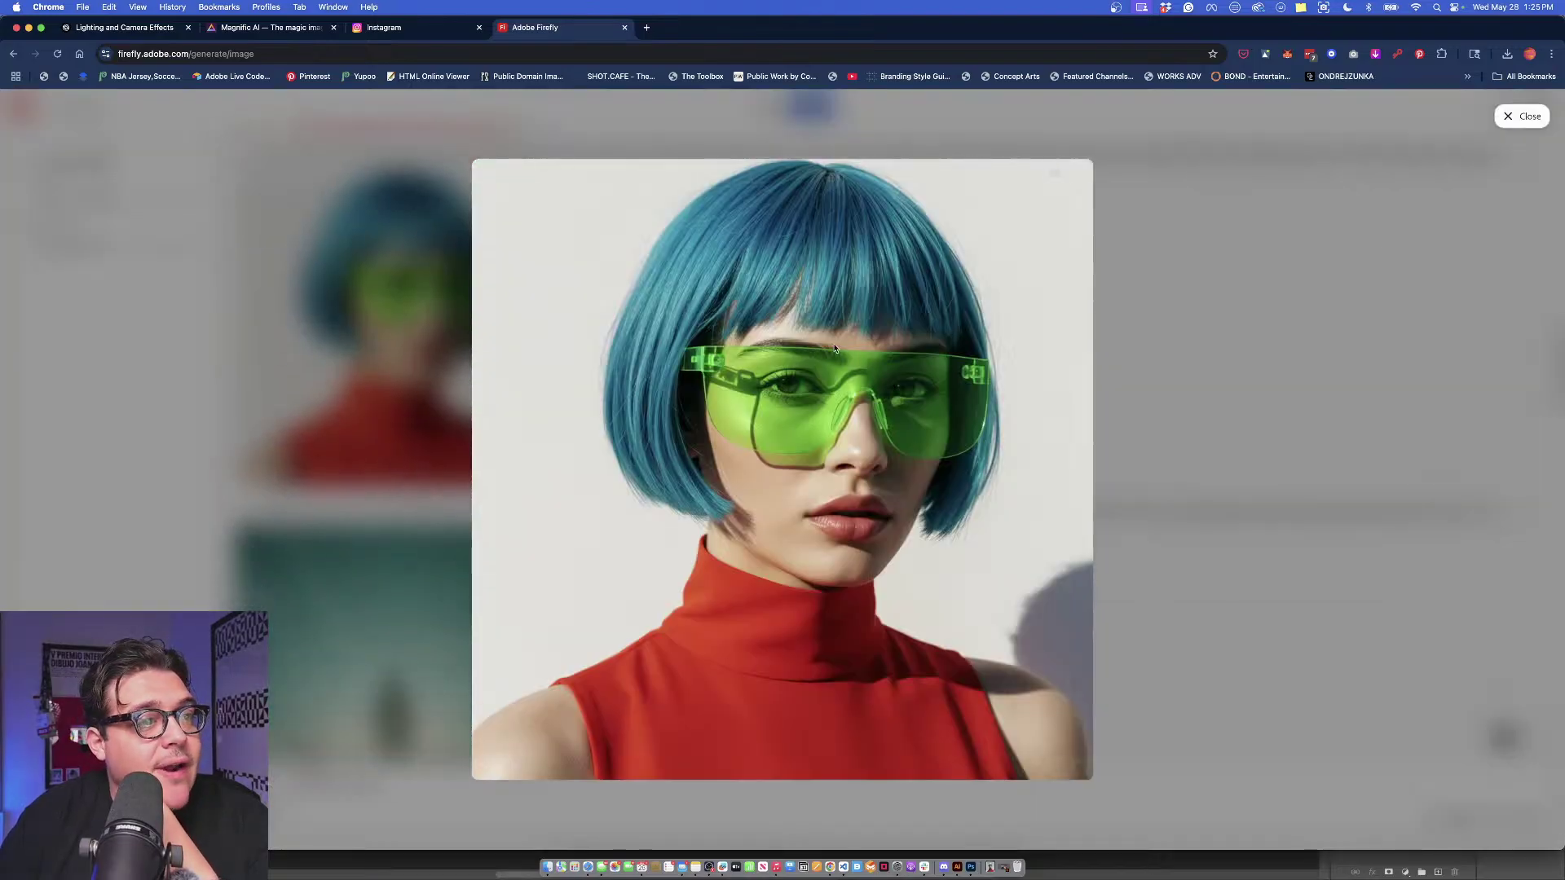
{"action": "left_click", "coordinate": [1205, 405]}
{"action": "scroll", "coordinate": [816, 455], "scroll_direction": "up", "scroll_amount": 5}
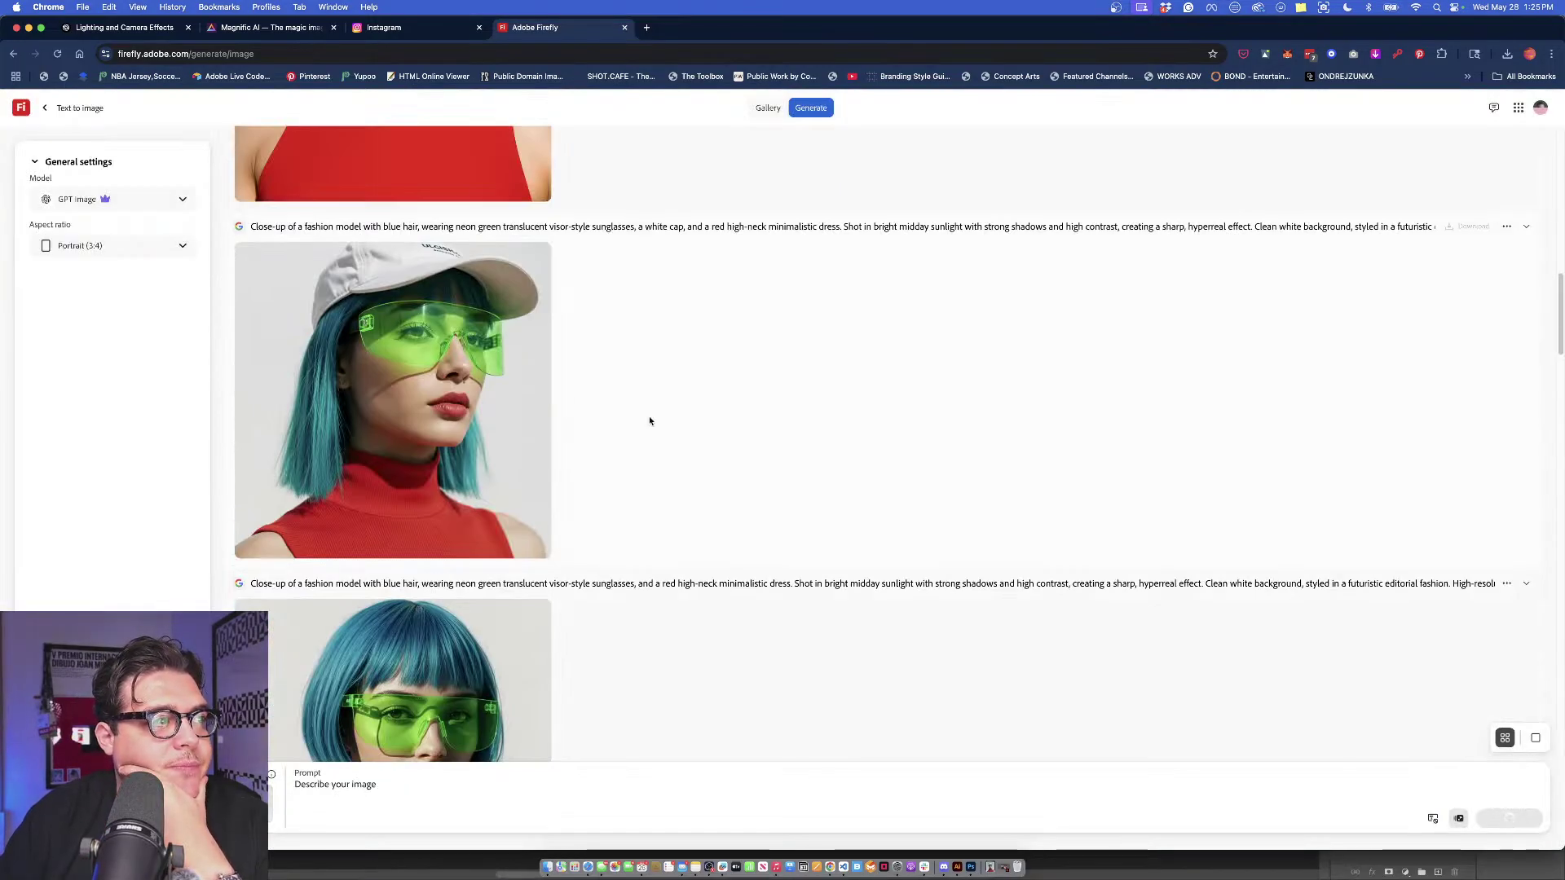
Return to the newest generation and enlarge the tall GPT Image visor portrait to examine it.
{"action": "scroll", "coordinate": [481, 359], "scroll_direction": "down", "scroll_amount": 10}
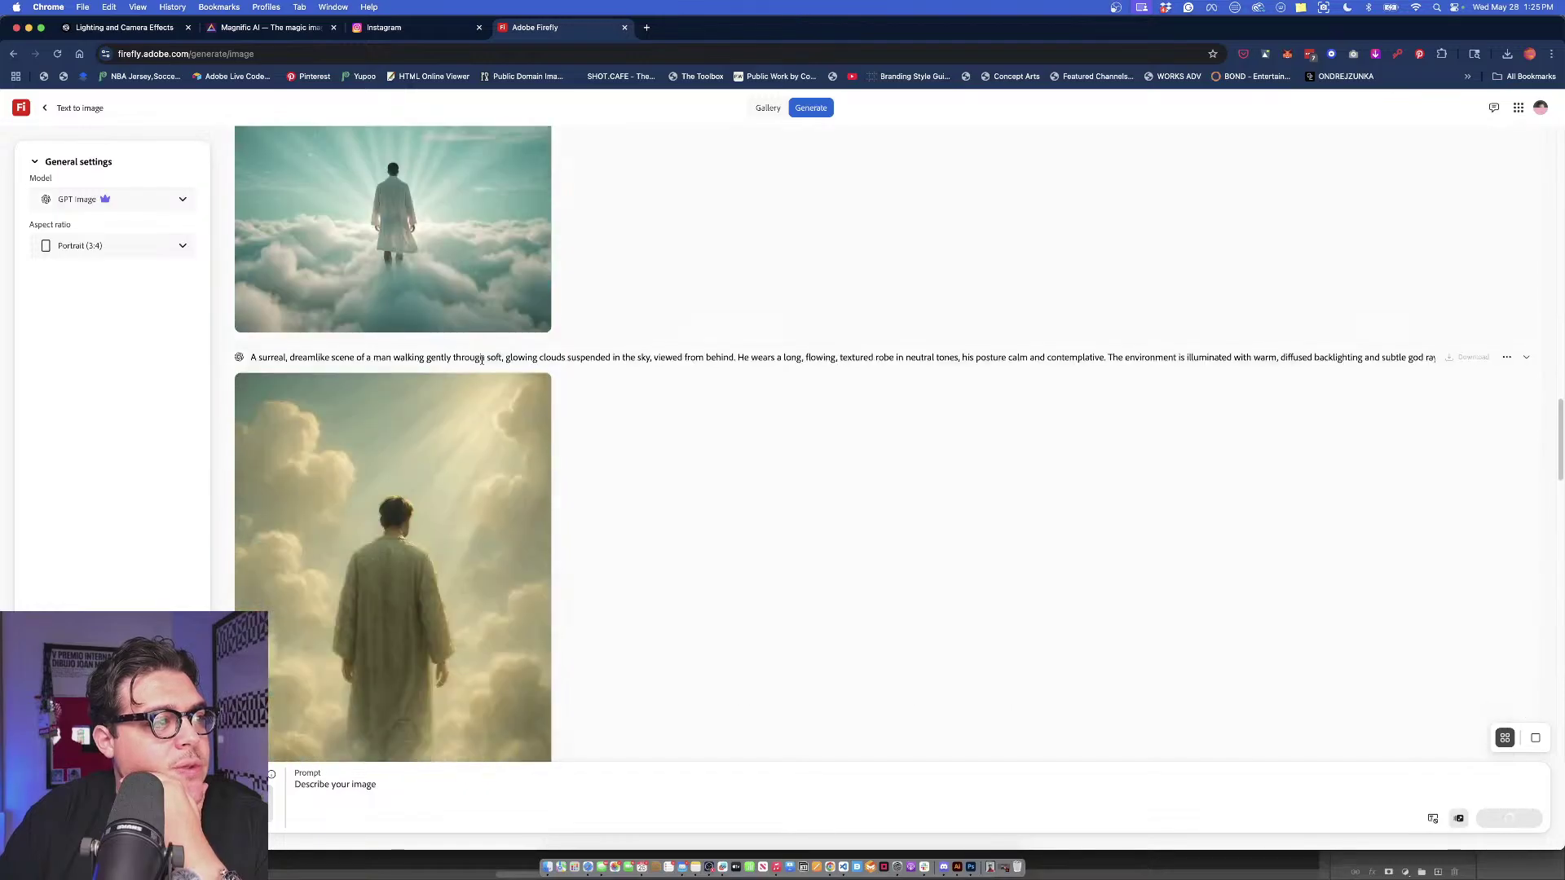
{"action": "scroll", "coordinate": [481, 360], "scroll_direction": "down", "scroll_amount": 10}
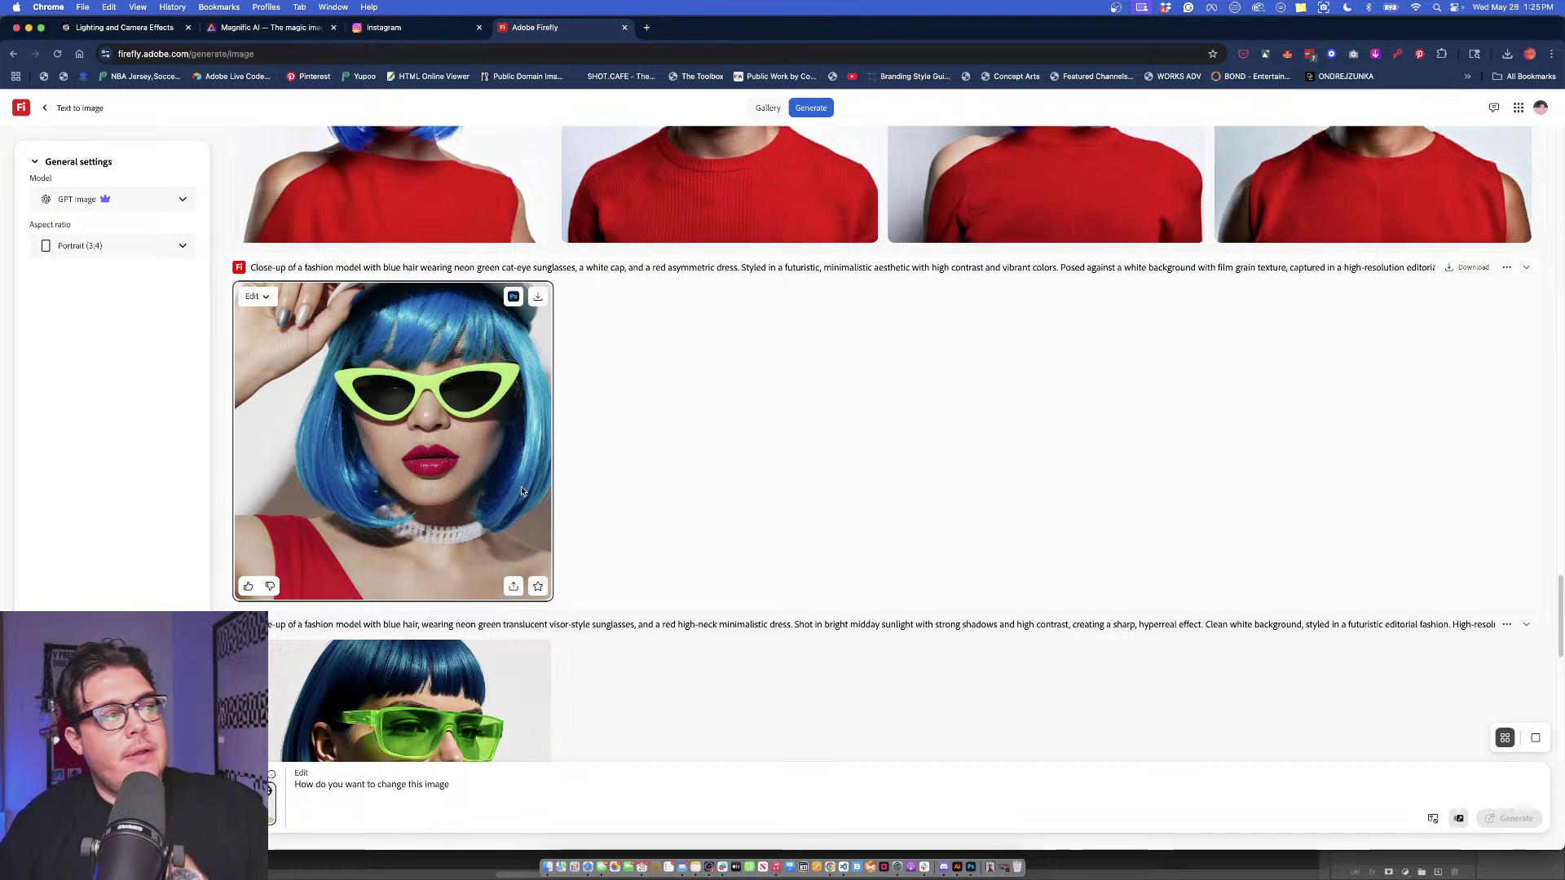
{"action": "scroll", "coordinate": [518, 476], "scroll_direction": "down", "scroll_amount": 5}
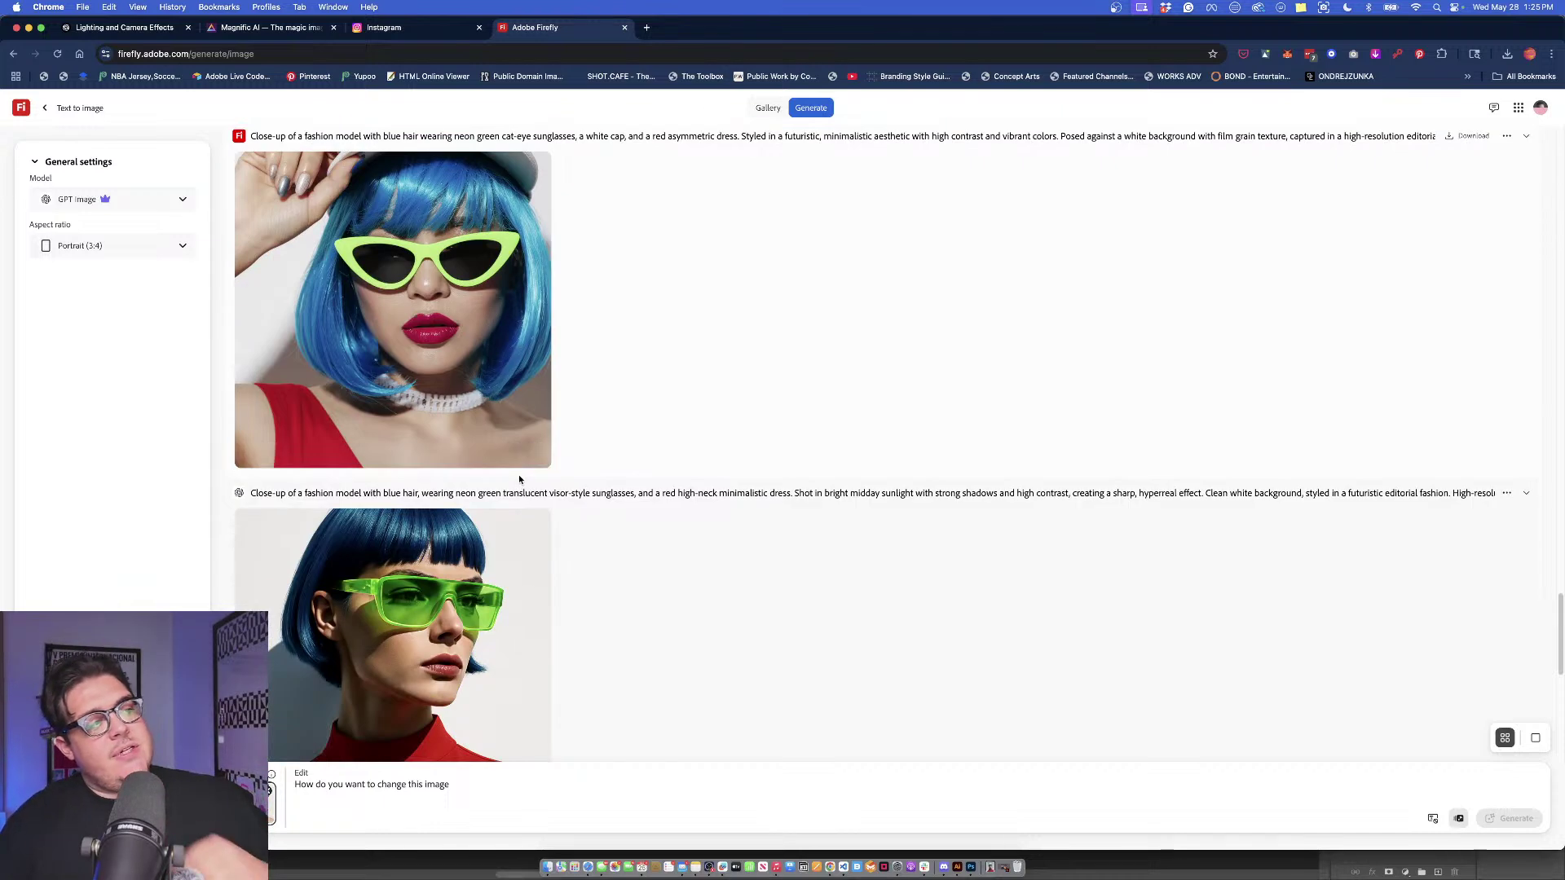
{"action": "left_click", "coordinate": [446, 500]}
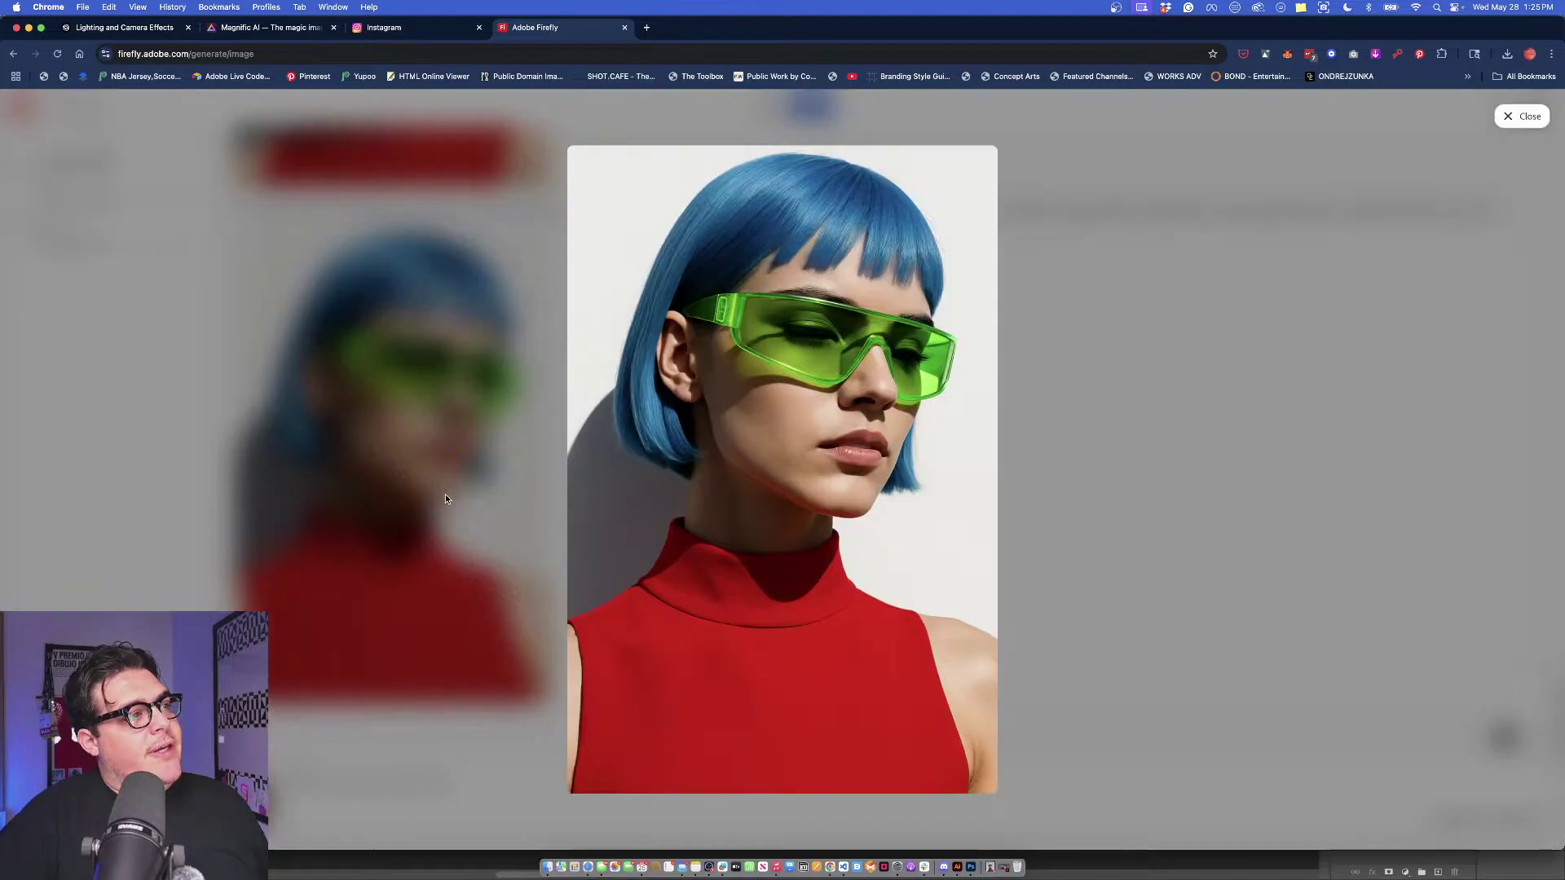
{"action": "mouse_move", "coordinate": [824, 447]}
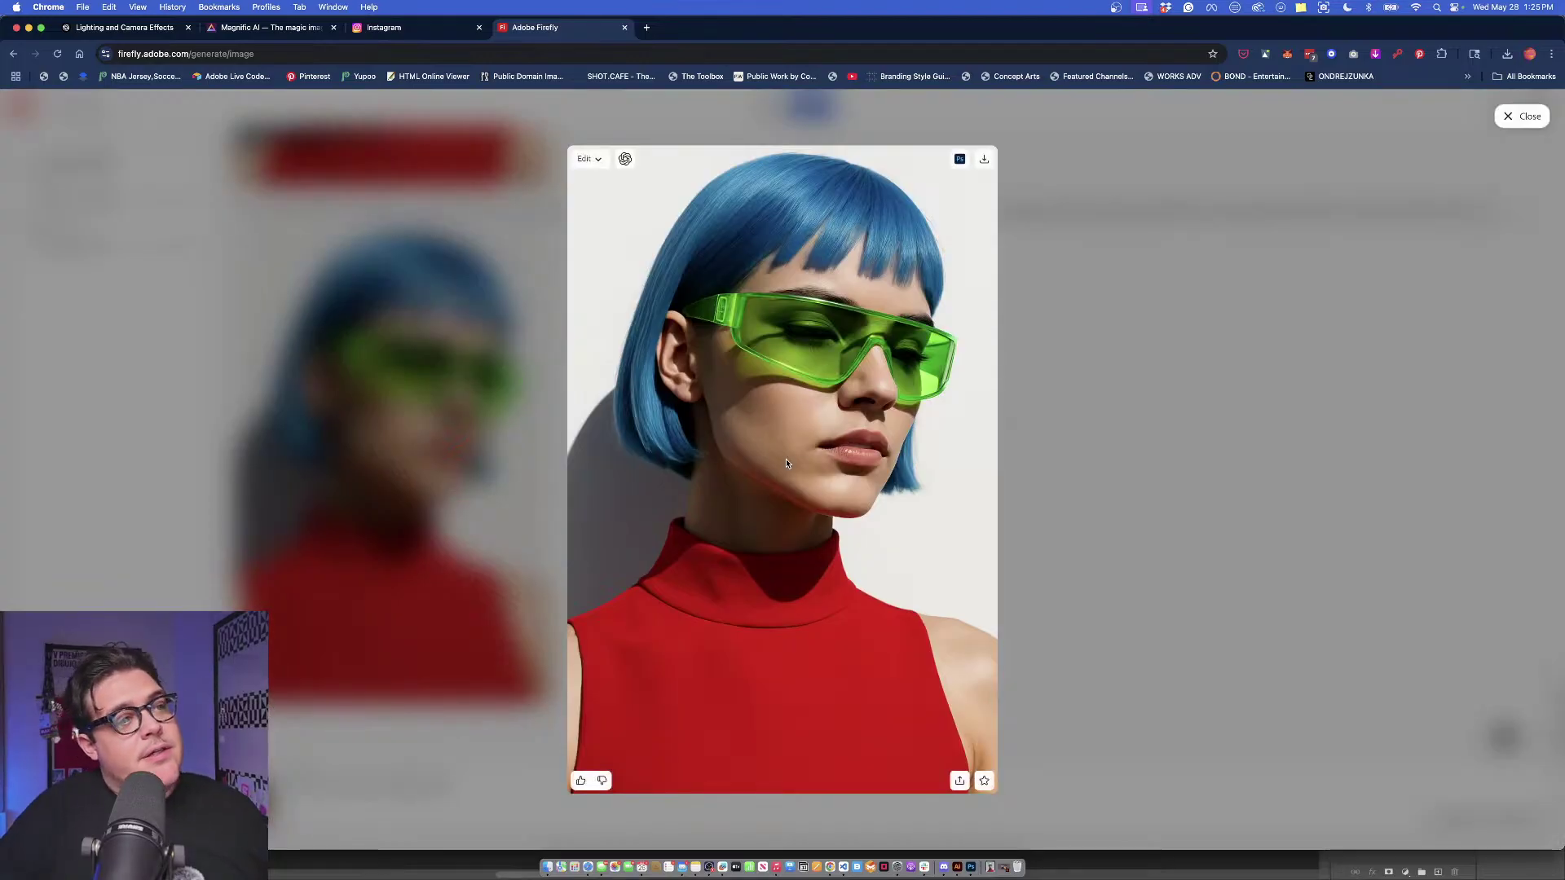
{"action": "left_click", "coordinate": [1108, 424]}
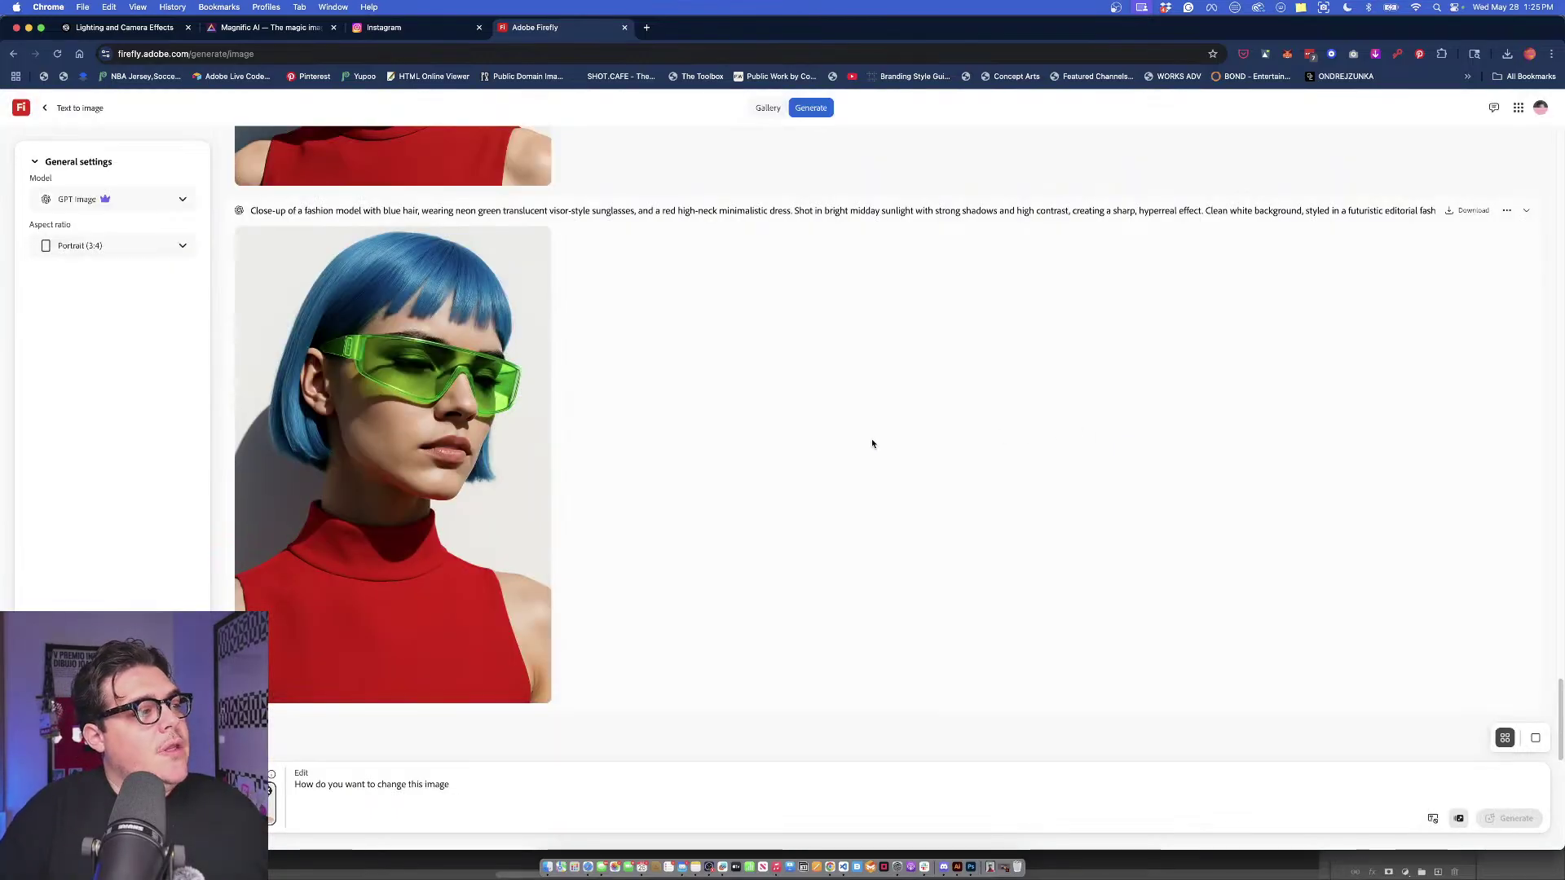
Download the tall GPT Image visor portrait and look over the editing options offered for it.
{"action": "mouse_move", "coordinate": [383, 379]}
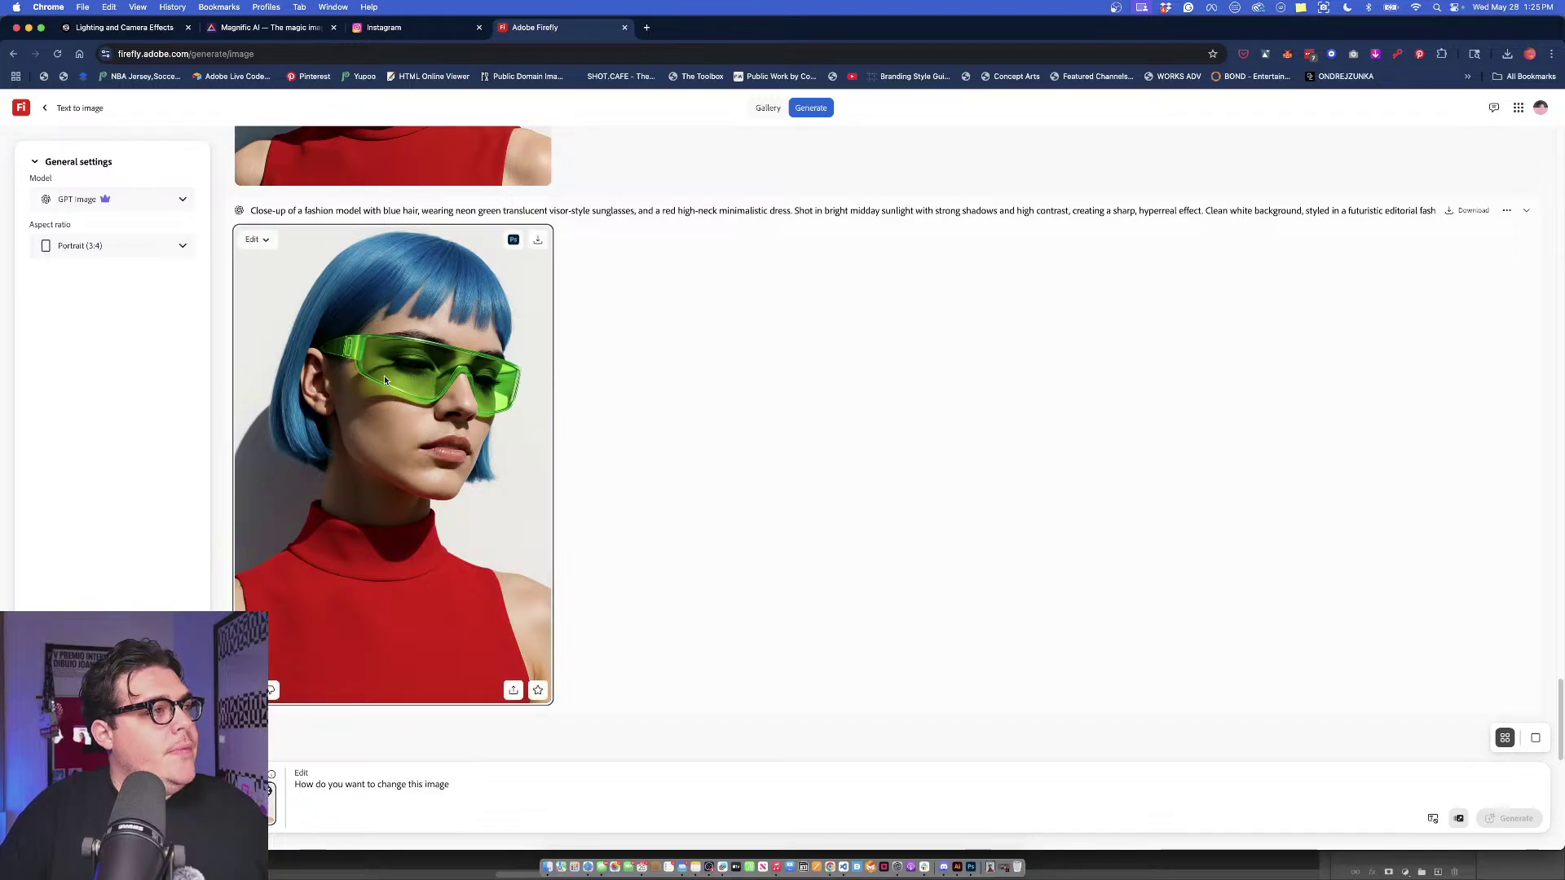
{"action": "left_click", "coordinate": [538, 239]}
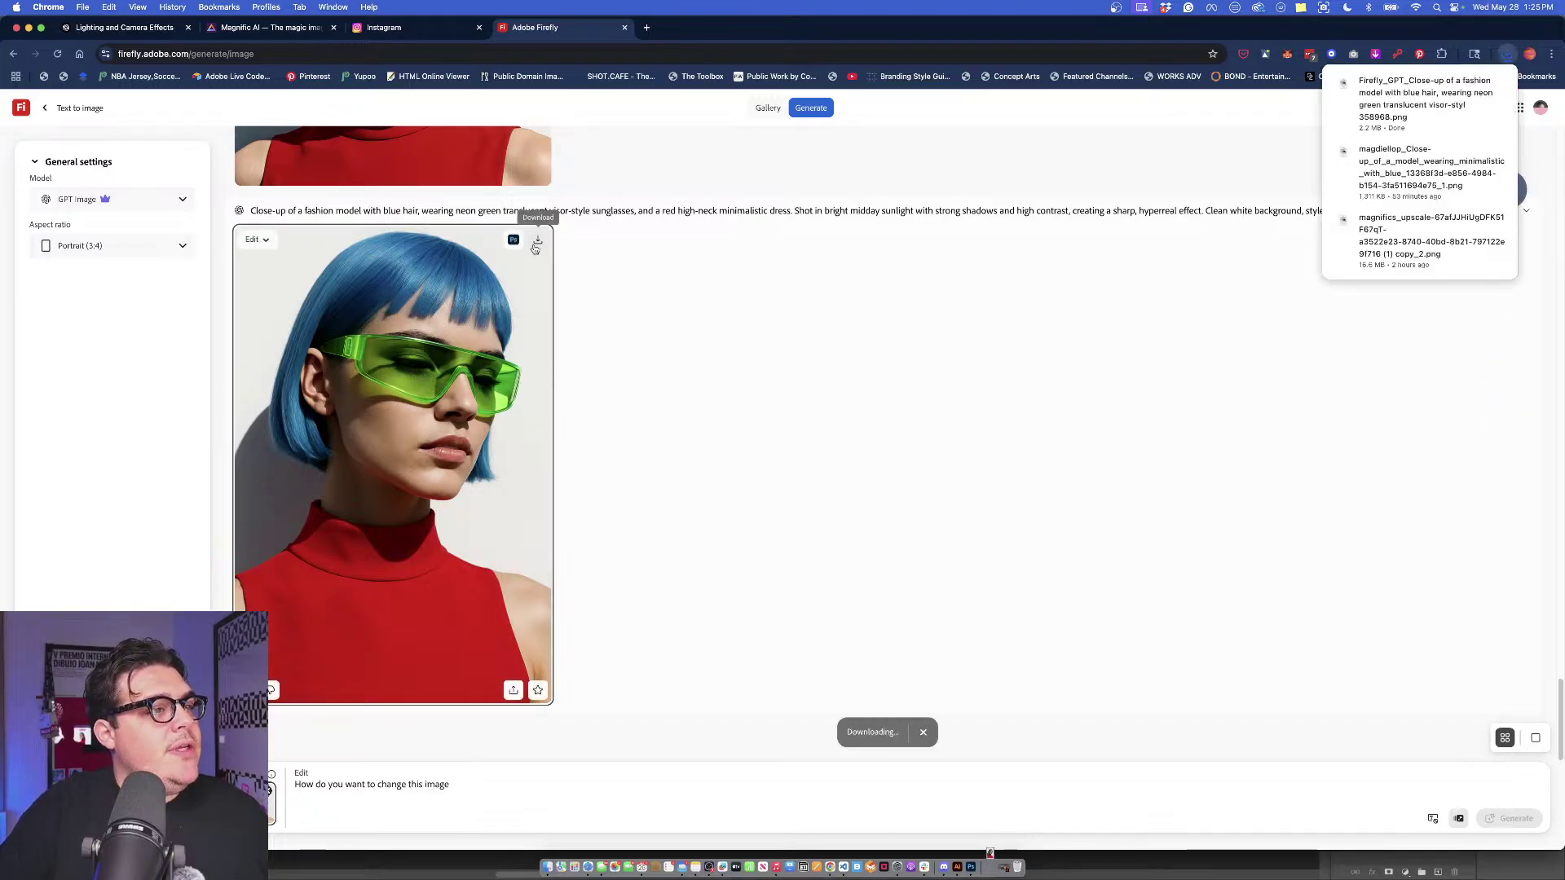
{"action": "left_click", "coordinate": [252, 240]}
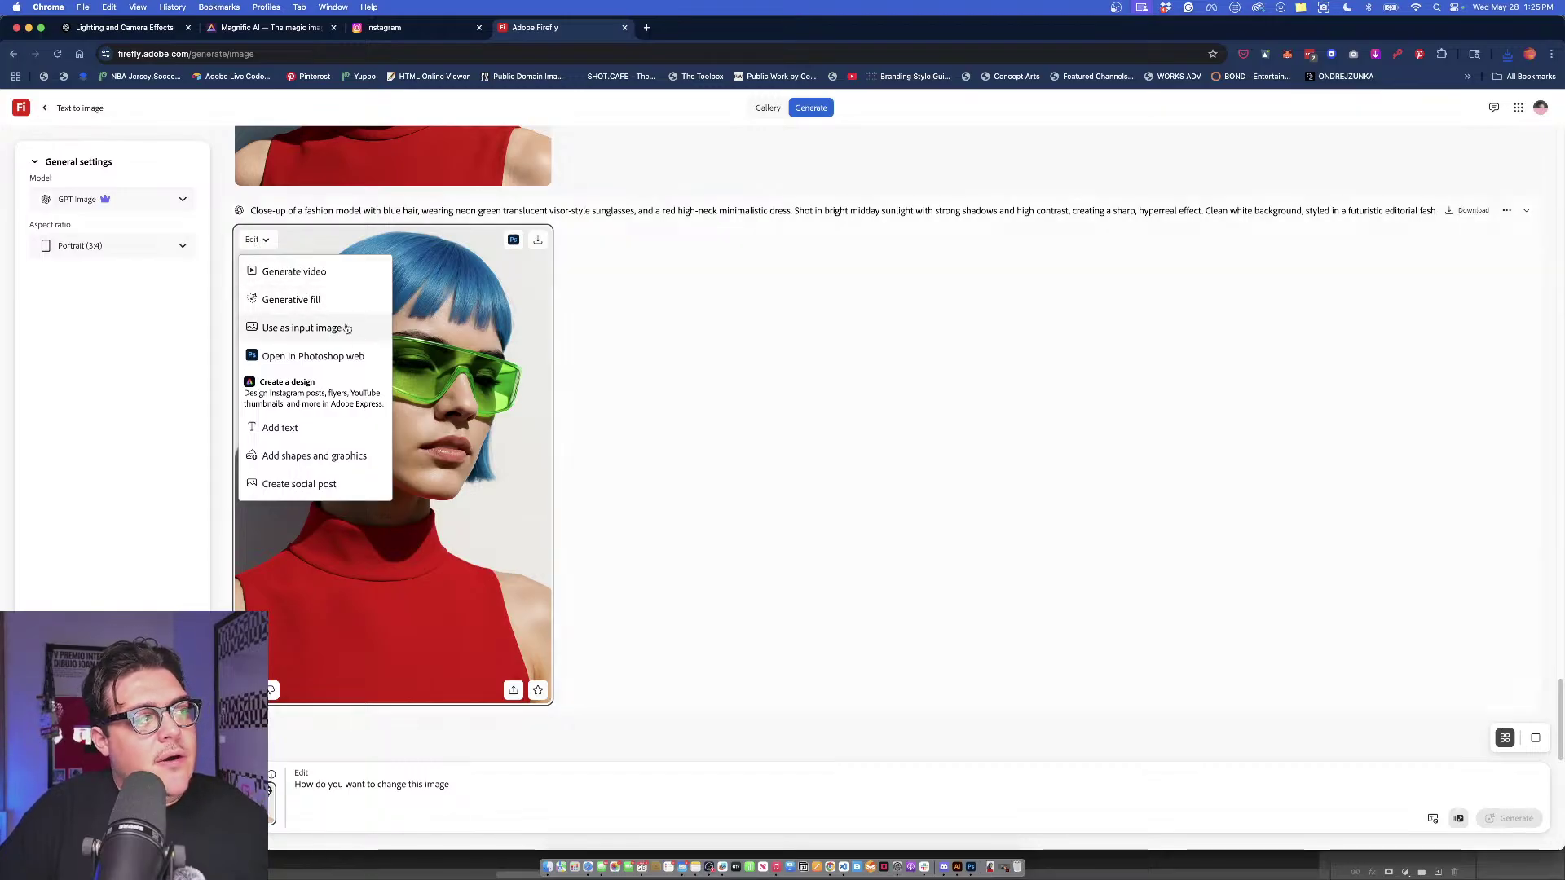
{"action": "left_click", "coordinate": [744, 370]}
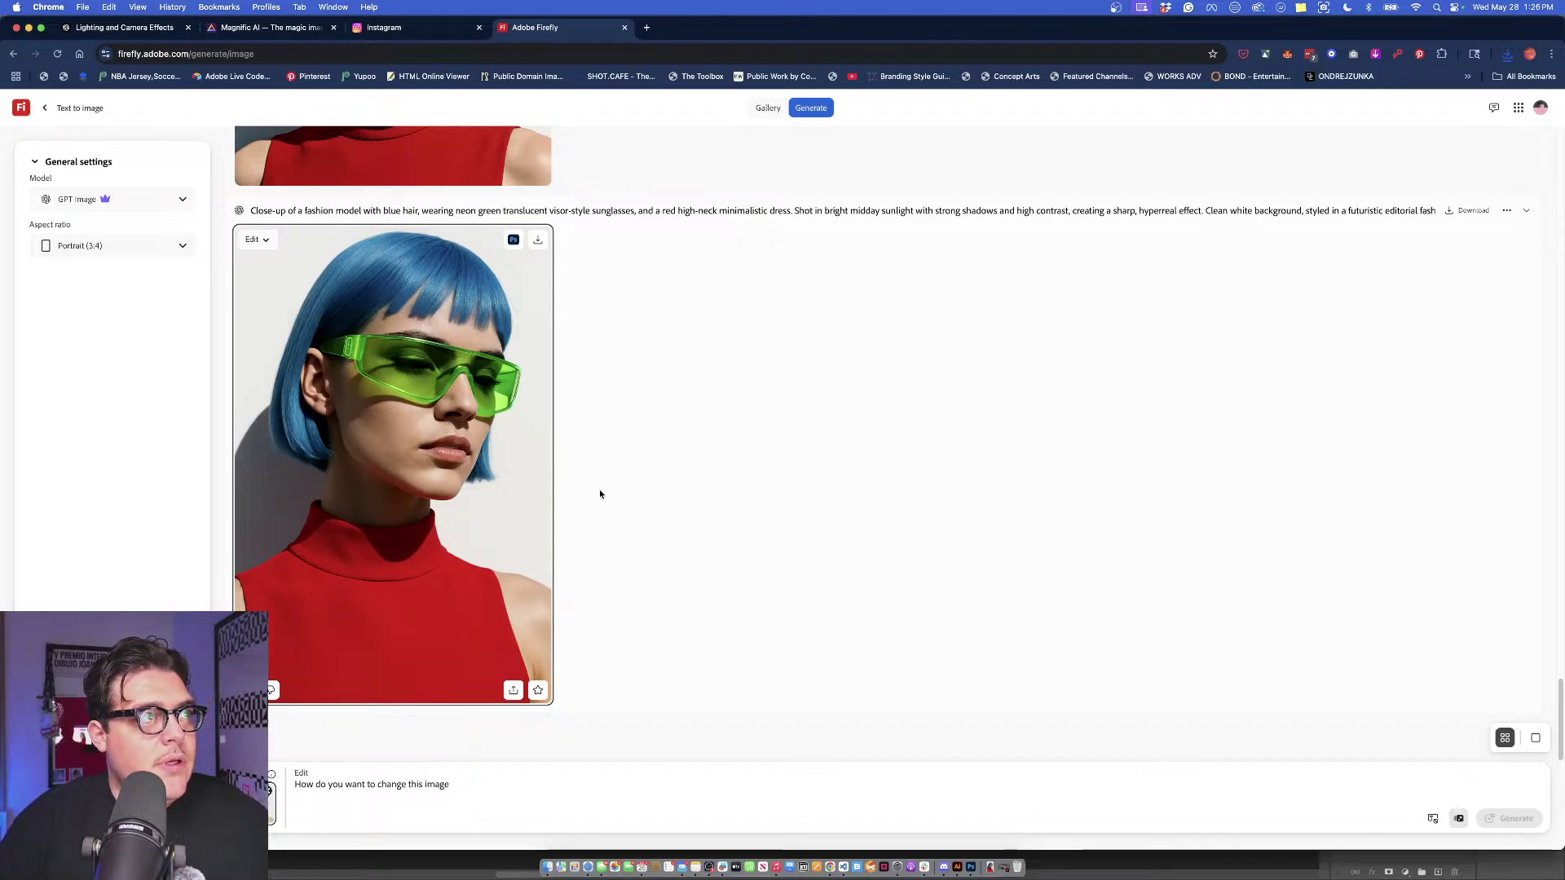
{"action": "scroll", "coordinate": [640, 396], "scroll_direction": "up", "scroll_amount": 6}
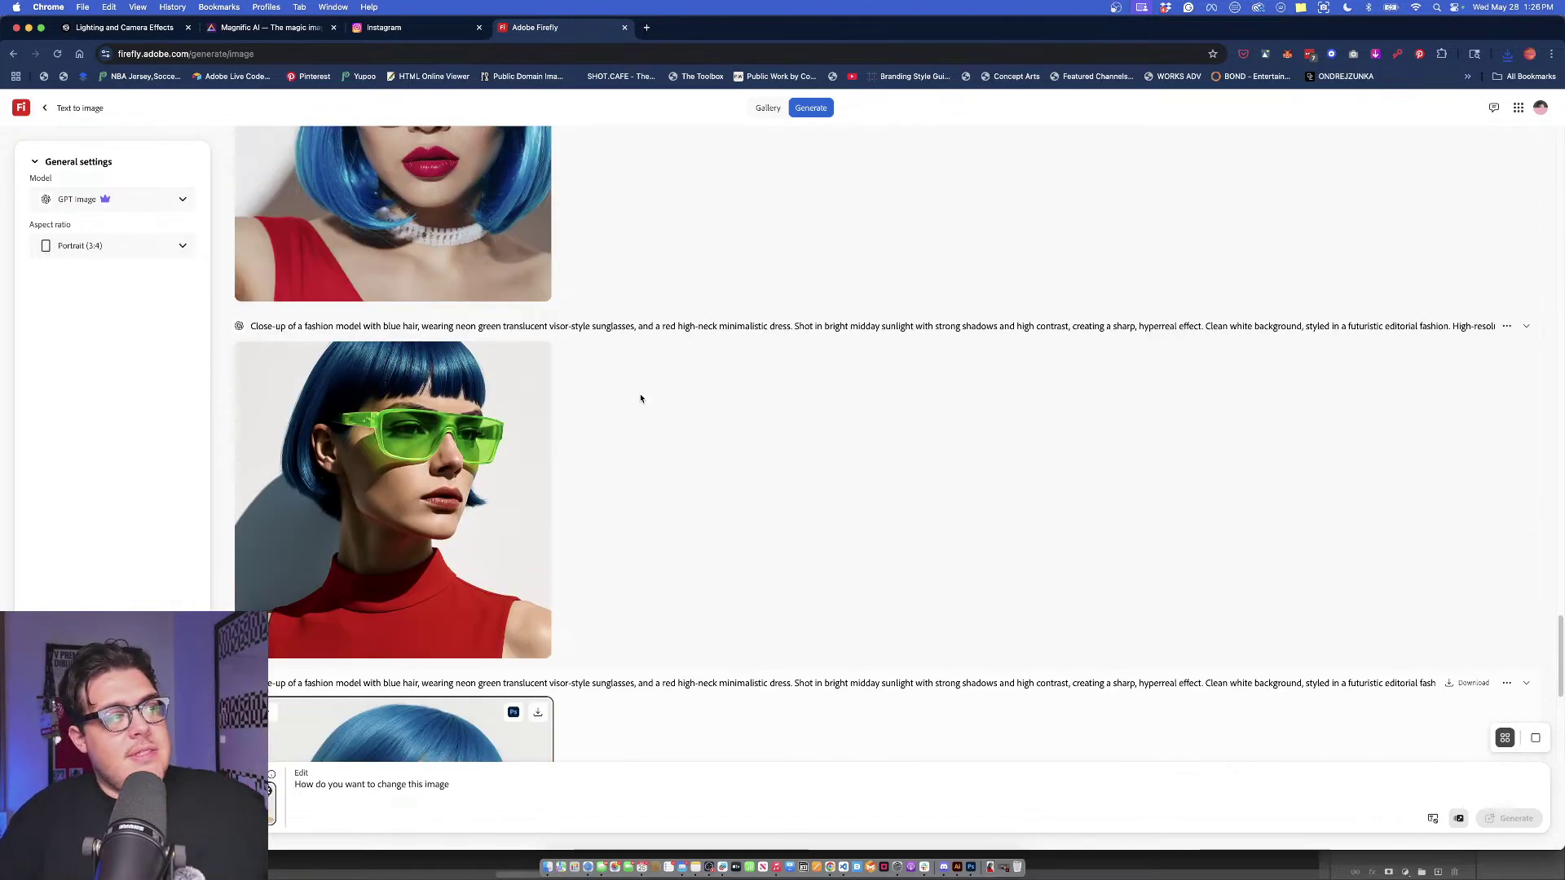
Bring up the Magnific editor and open the downloaded GPT Image portrait in Photoshop to inspect the face and sunglasses closely.
{"action": "left_click", "coordinate": [262, 29]}
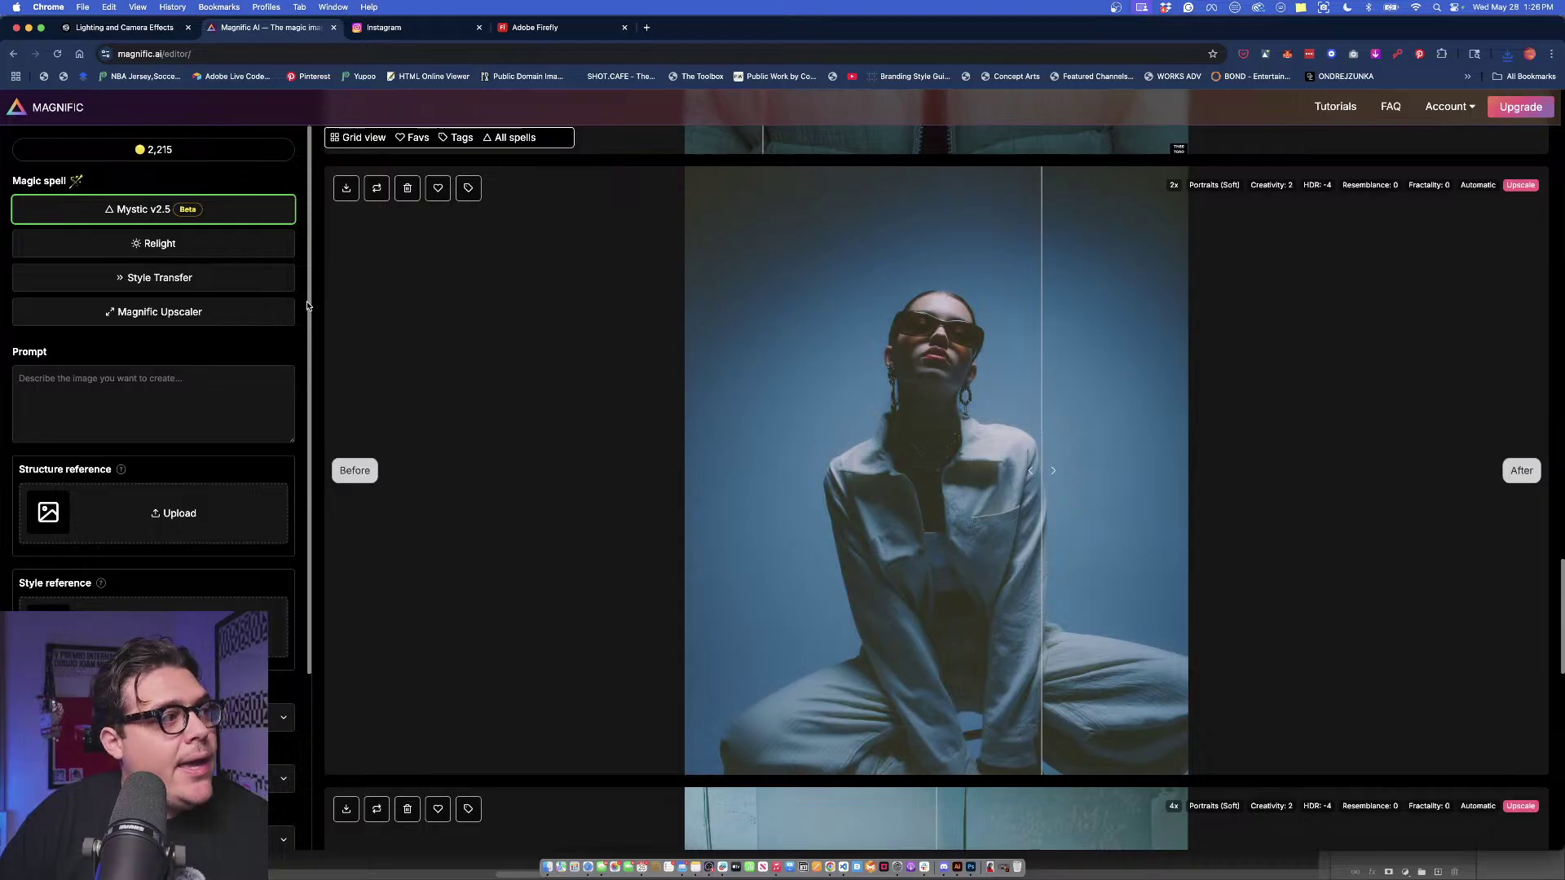
{"action": "left_click", "coordinate": [989, 869]}
{"action": "left_click", "coordinate": [991, 830]}
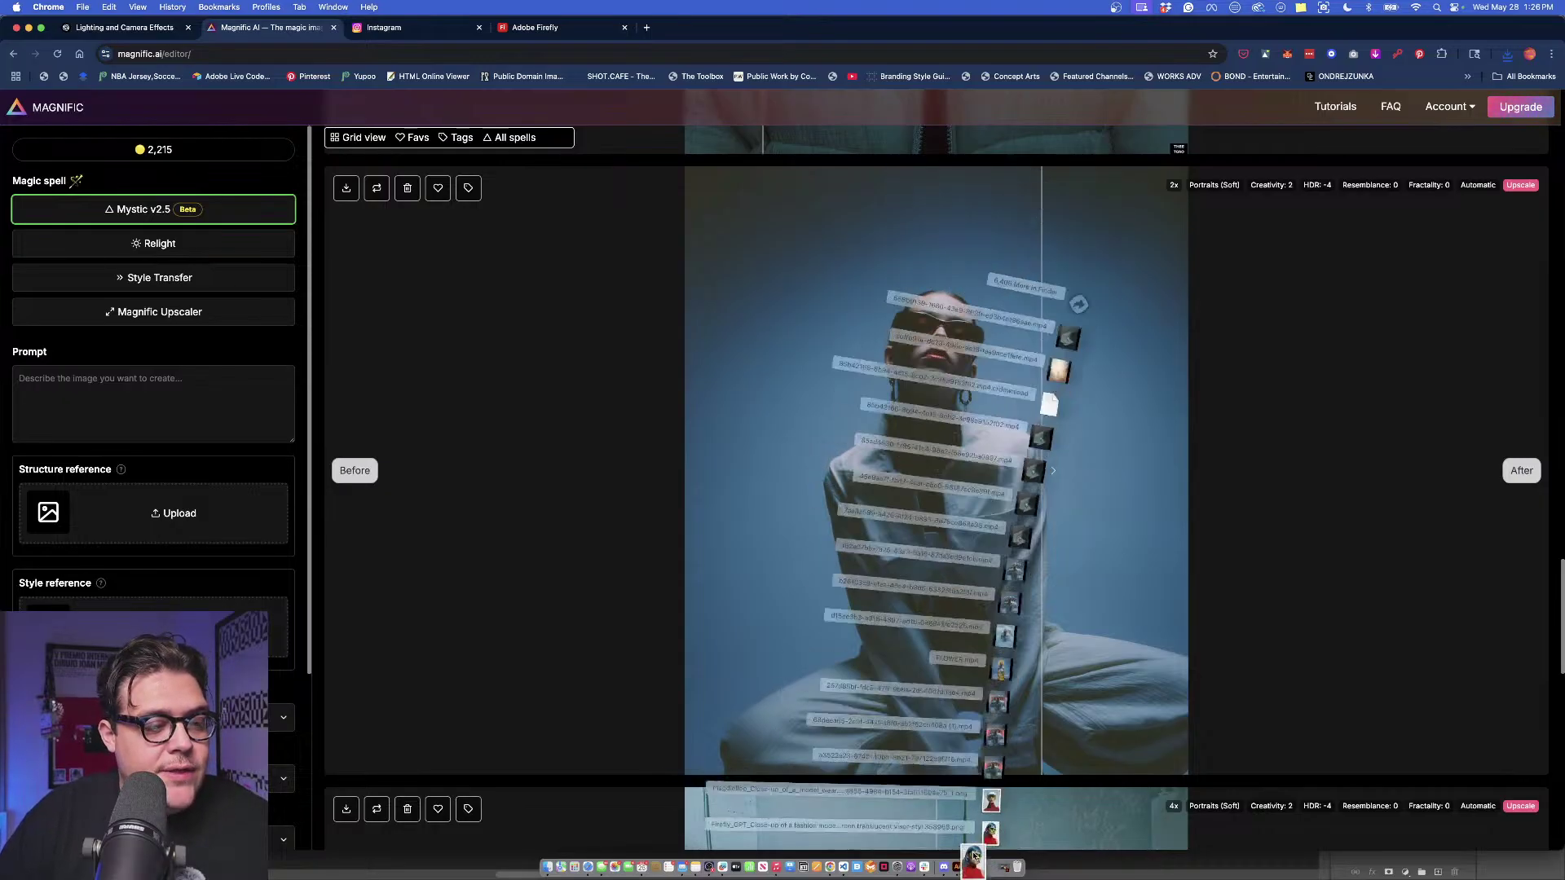
{"action": "scroll", "coordinate": [695, 414], "scroll_direction": "up", "scroll_amount": 5}
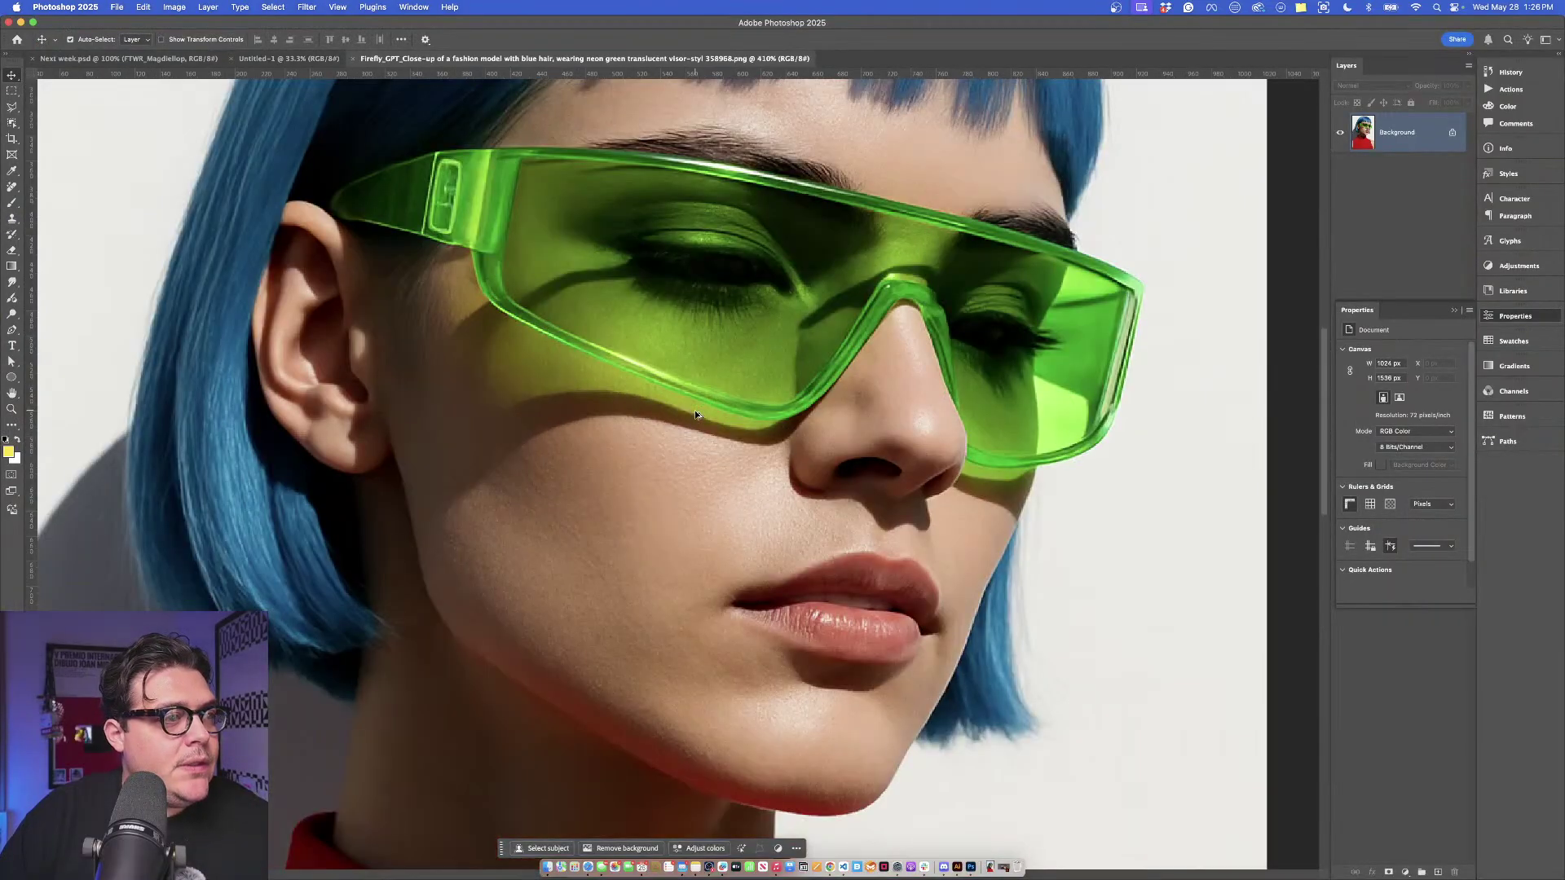
Examine the visor portrait closely, checking the eyes behind the green lens, the skin and jawline, and the overall image.
{"action": "left_click_drag", "start_coordinate": [695, 373], "coordinate": [708, 395]}
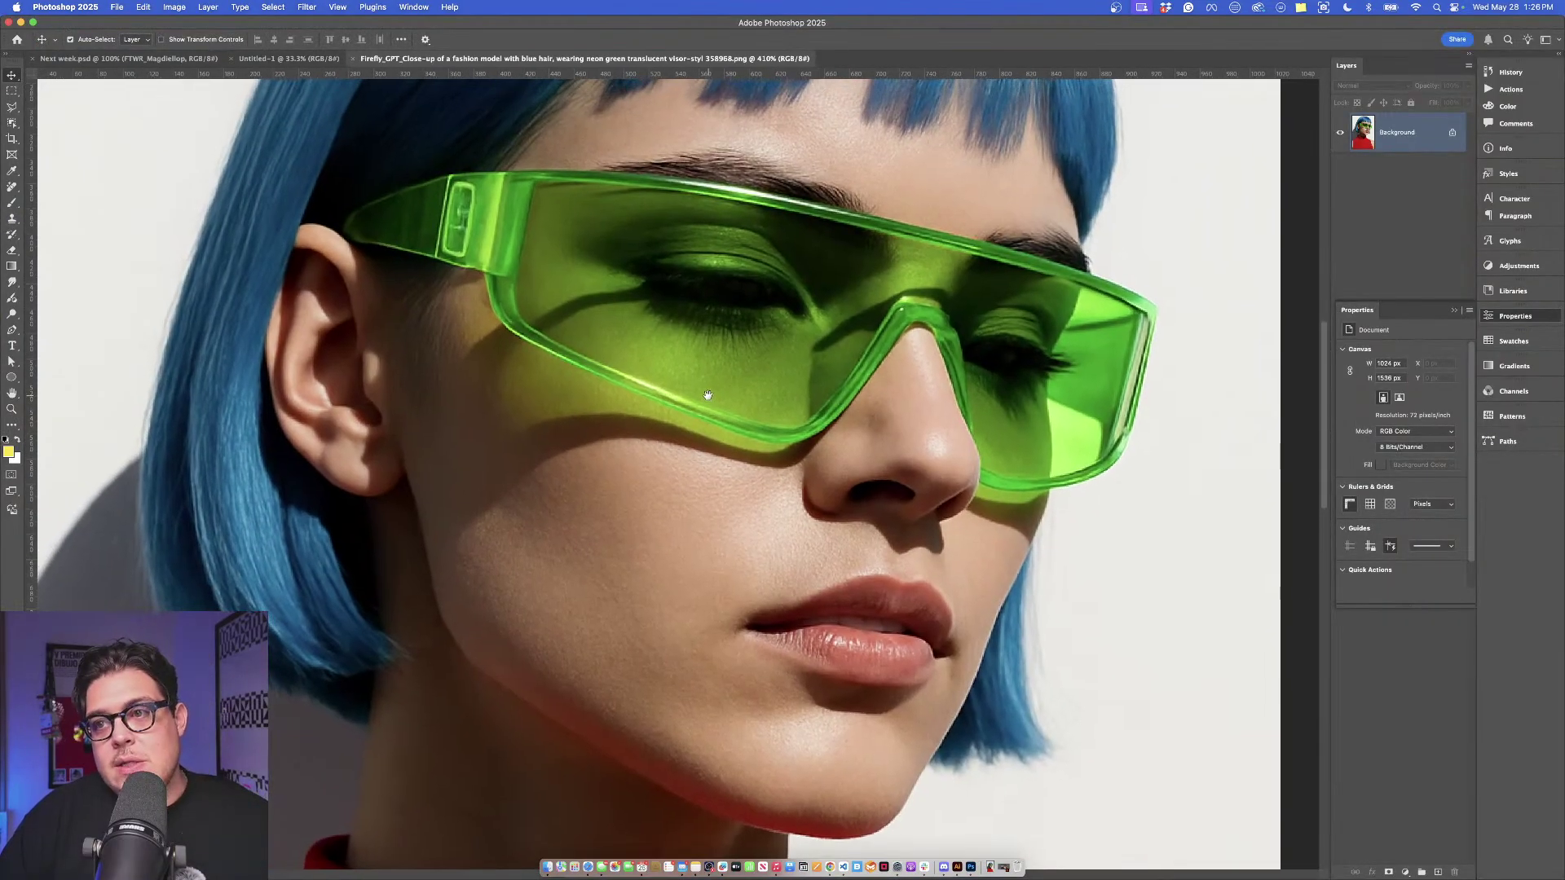
{"action": "scroll", "coordinate": [708, 399], "scroll_direction": "down", "scroll_amount": 2}
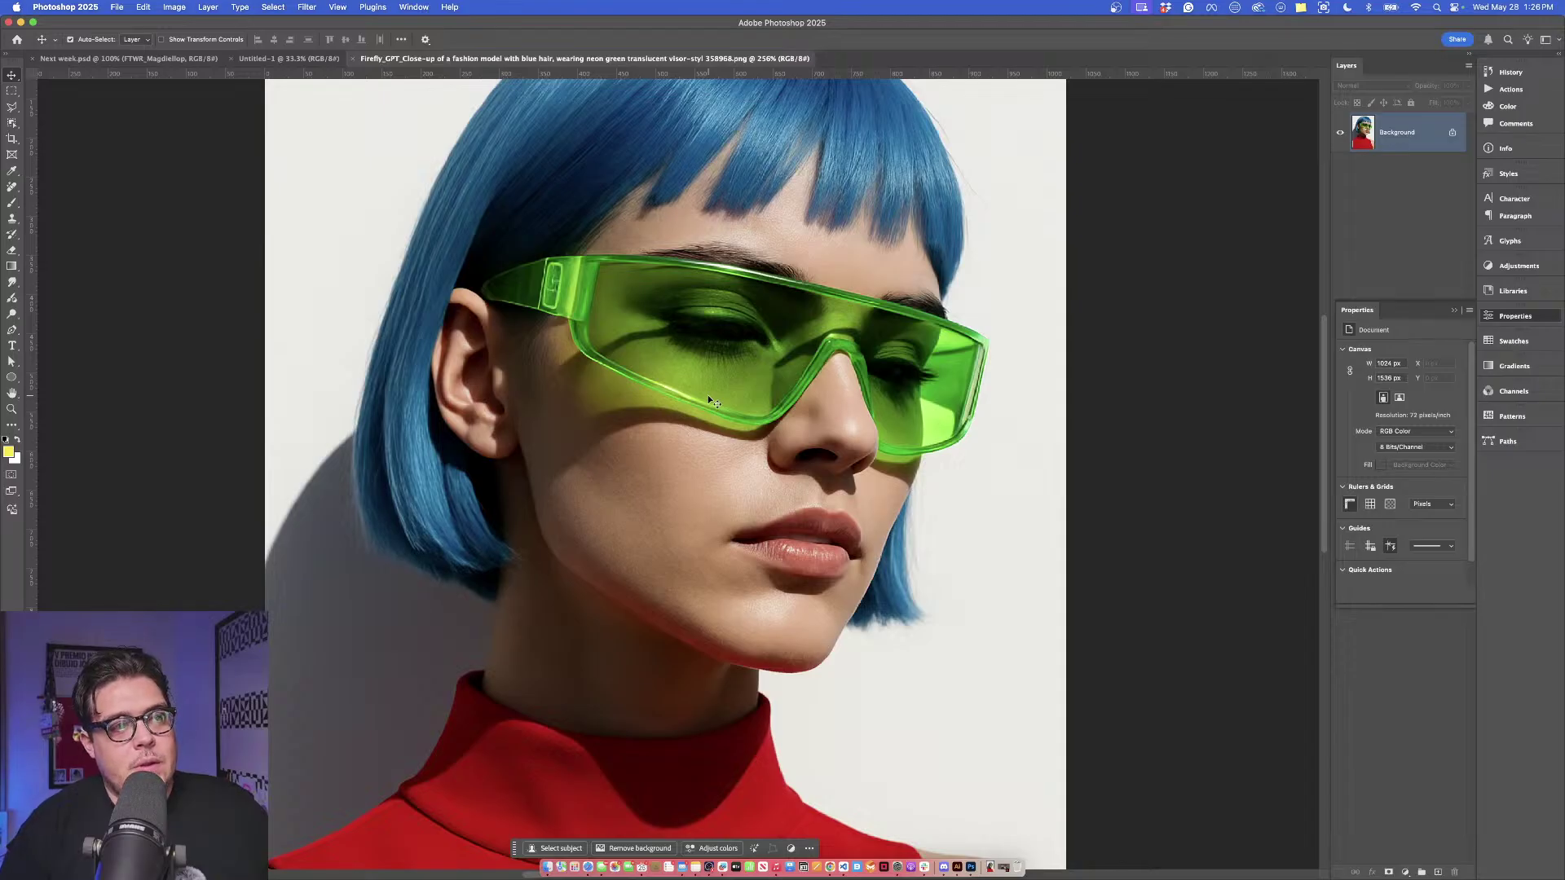
{"action": "scroll", "coordinate": [913, 365], "scroll_direction": "up", "scroll_amount": 5}
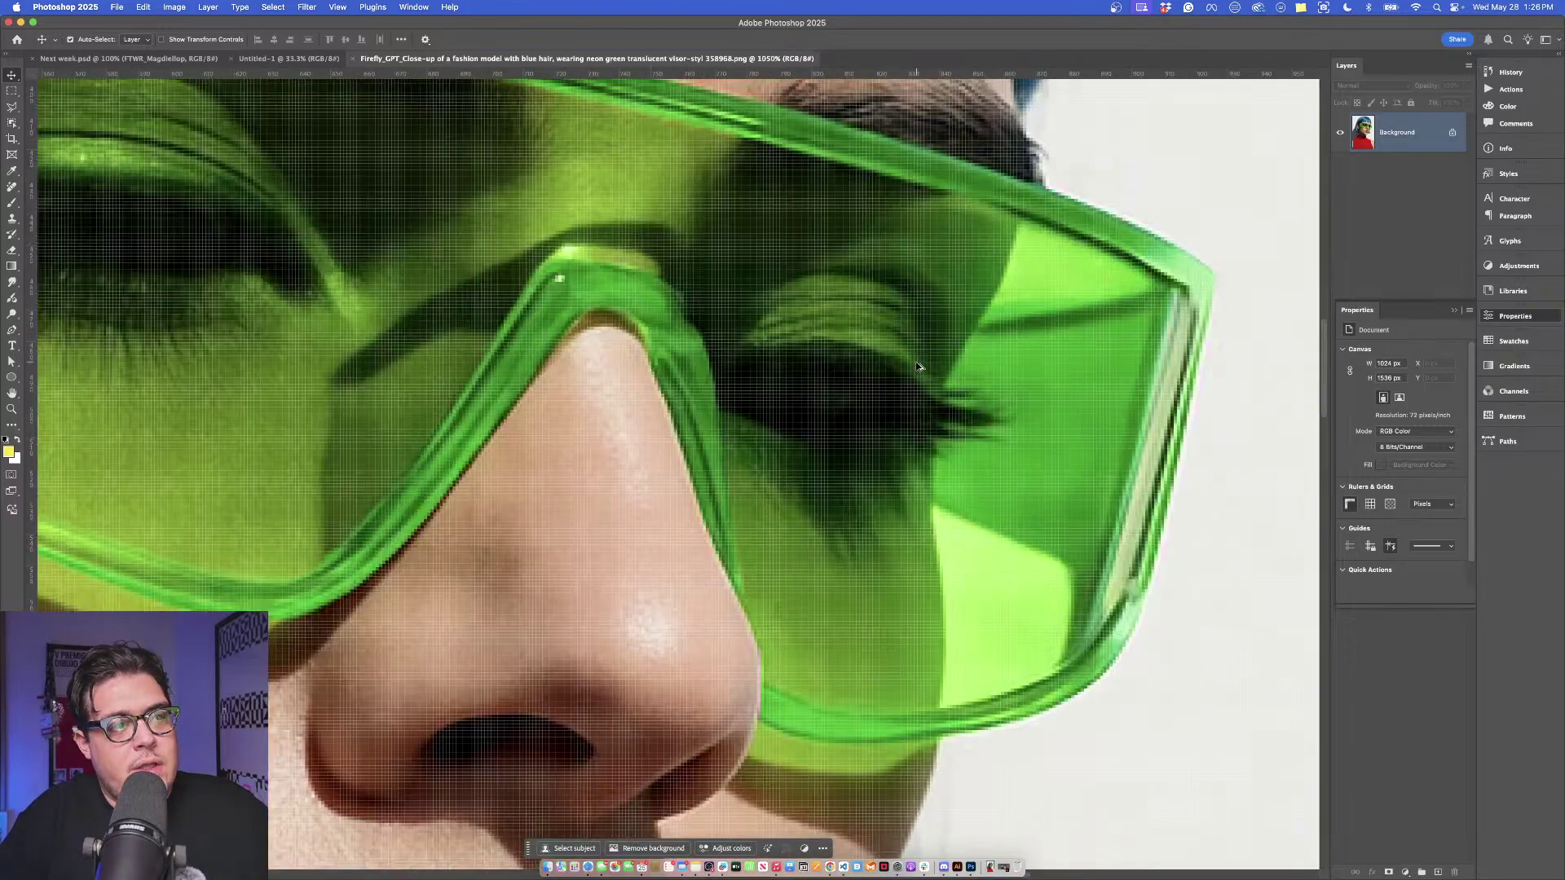
{"action": "scroll", "coordinate": [898, 368], "scroll_direction": "down", "scroll_amount": 3}
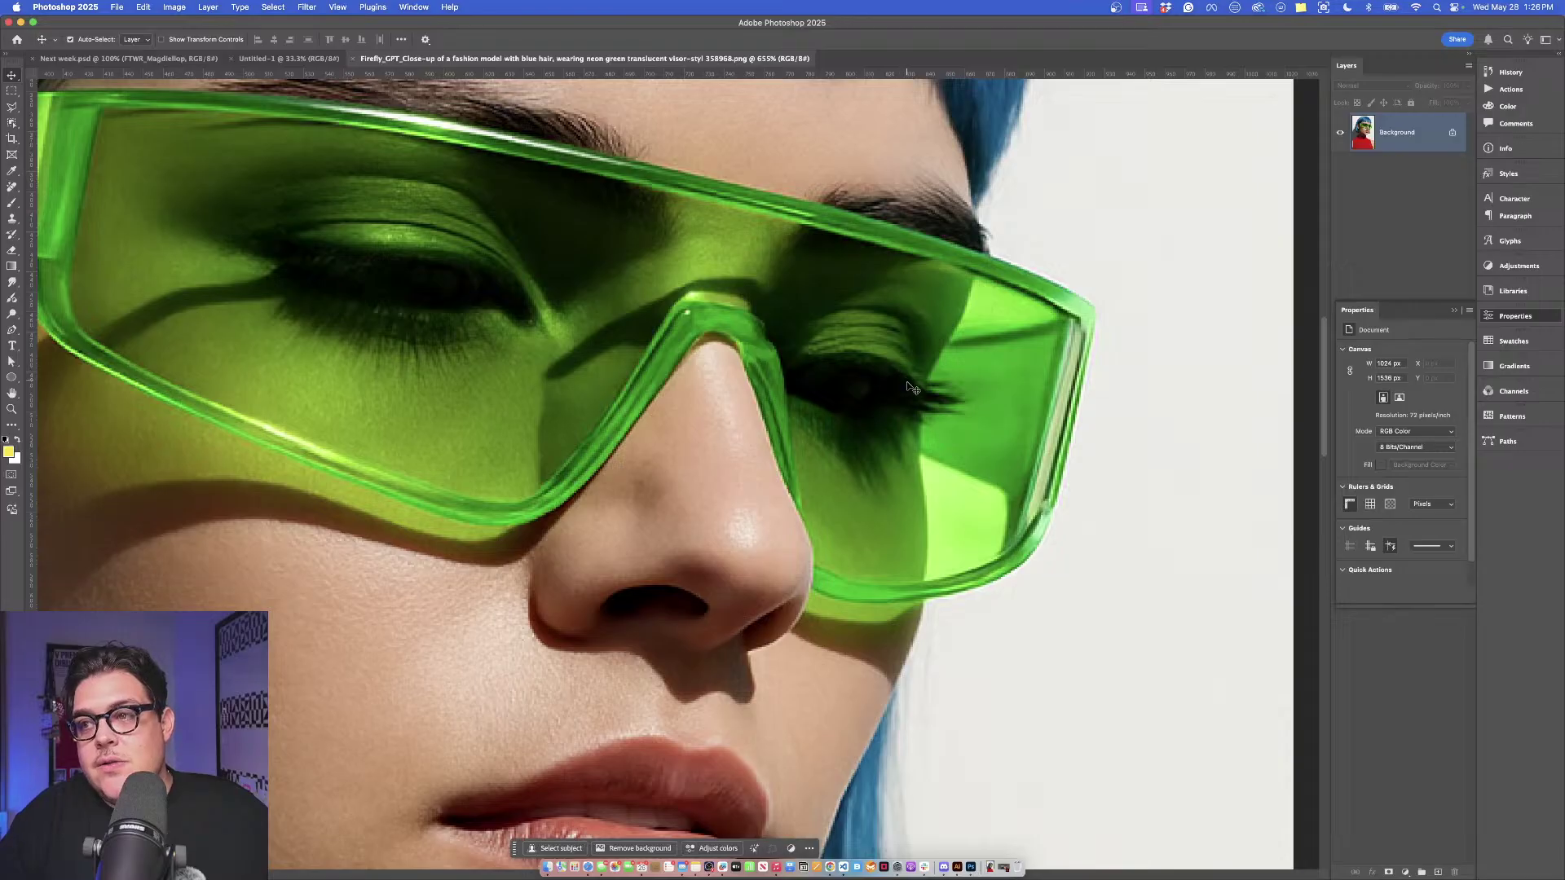
{"action": "scroll", "coordinate": [904, 398], "scroll_direction": "down", "scroll_amount": 5}
{"action": "scroll", "coordinate": [575, 642], "scroll_direction": "up", "scroll_amount": 4}
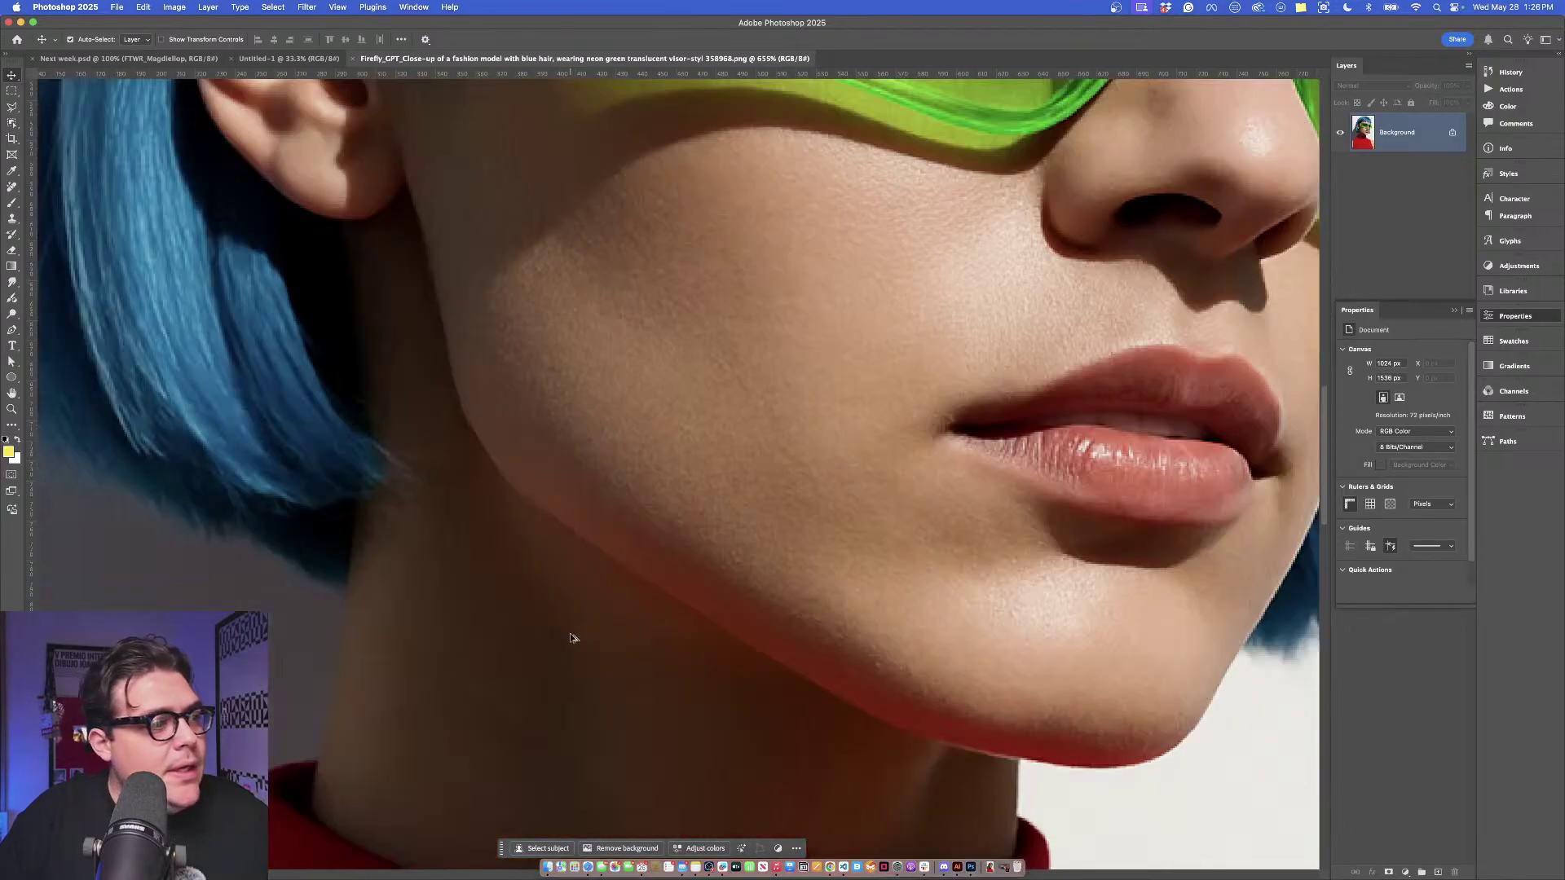
{"action": "scroll", "coordinate": [634, 567], "scroll_direction": "down", "scroll_amount": 6}
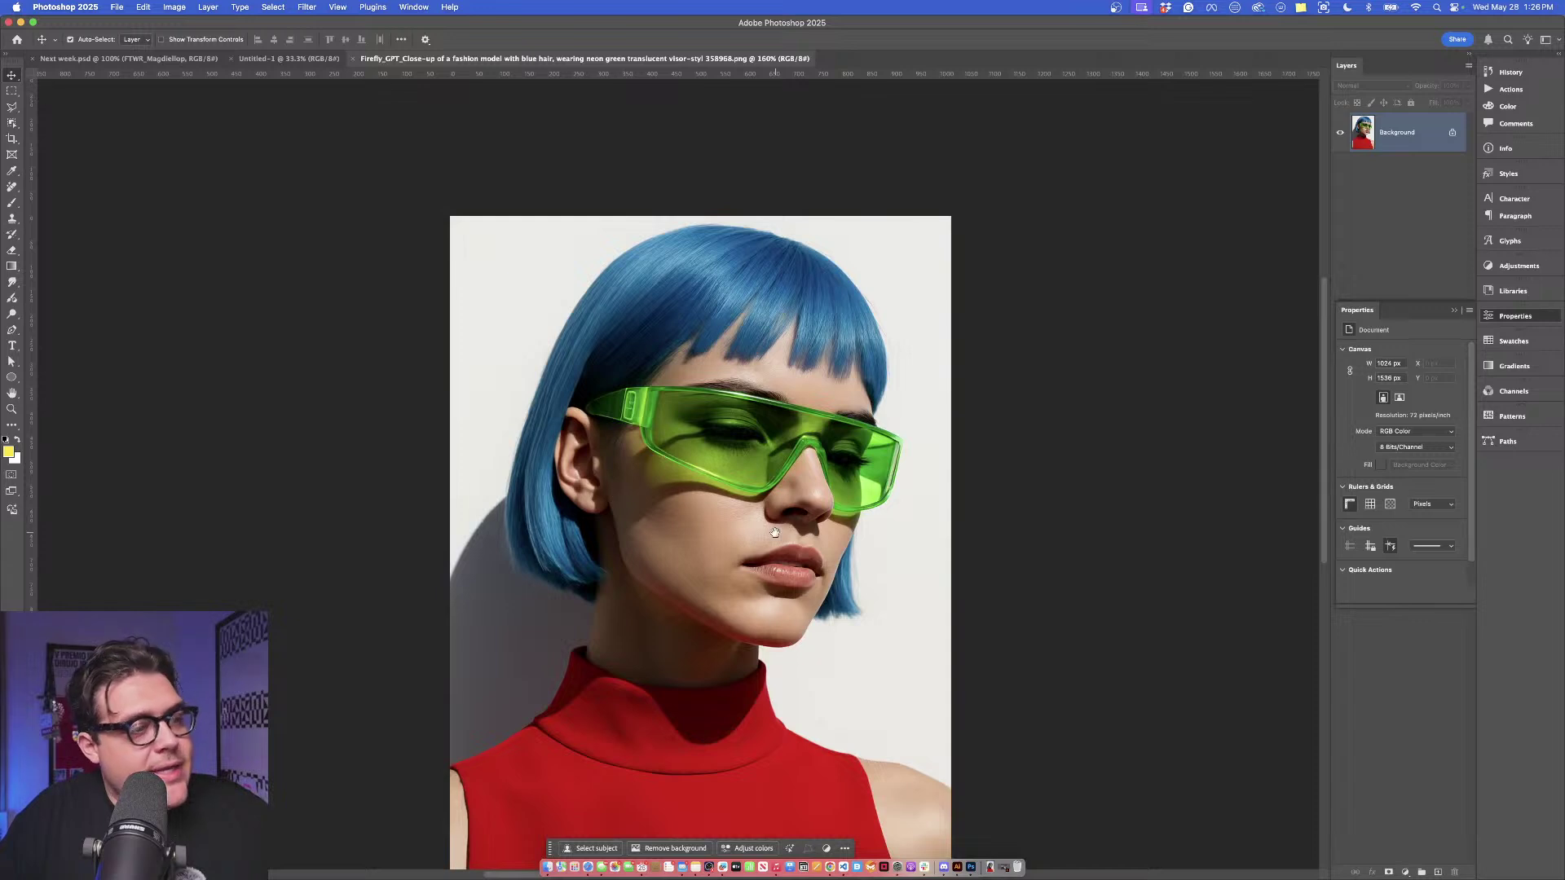
{"action": "left_click_drag", "start_coordinate": [774, 532], "coordinate": [784, 513]}
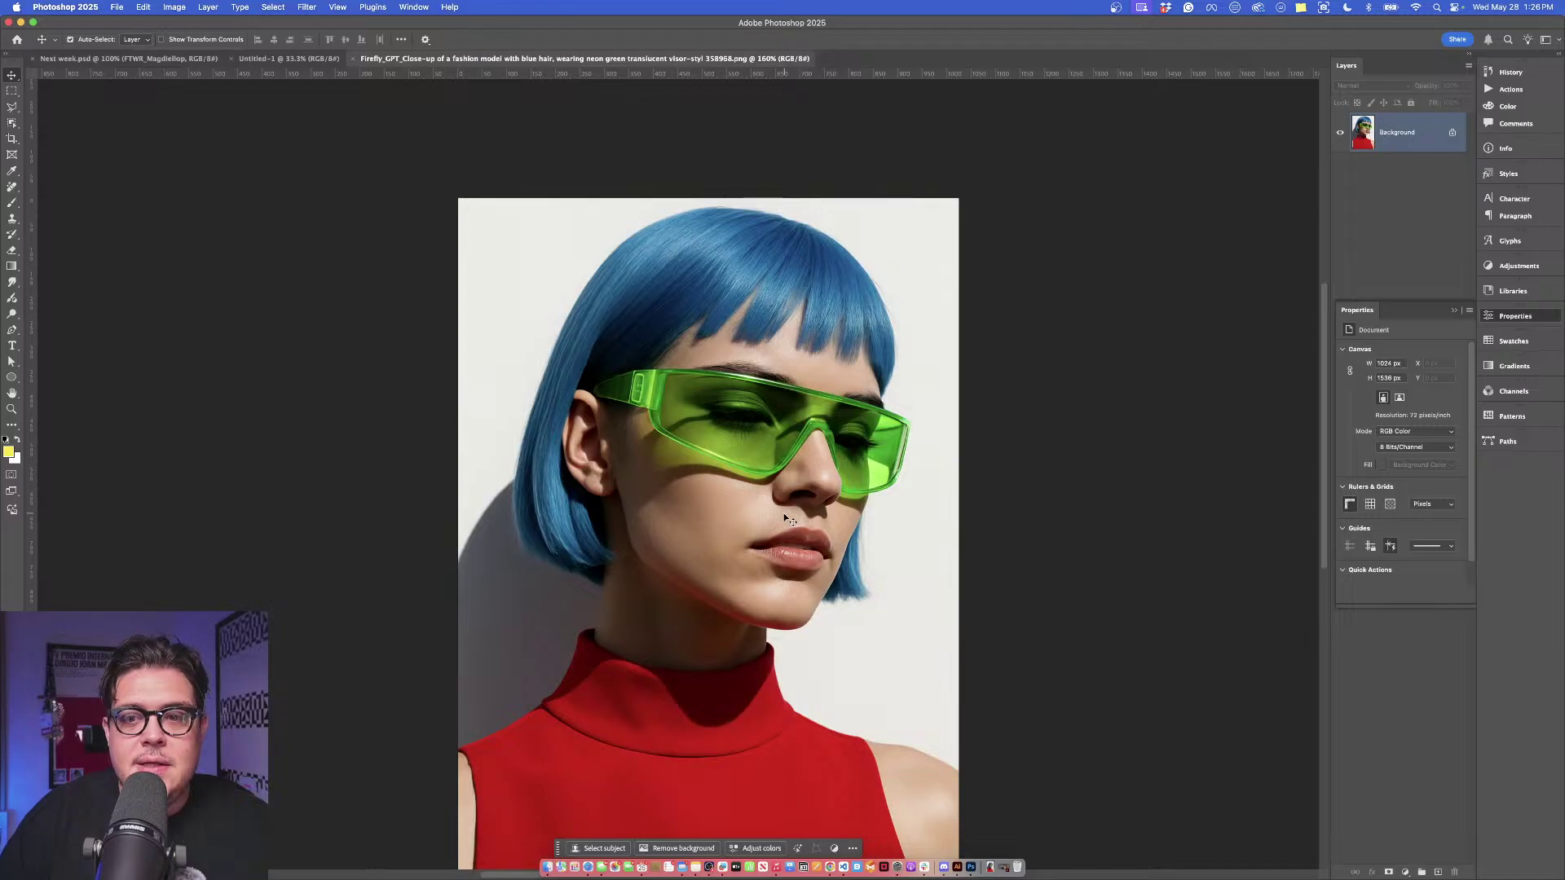
{"action": "scroll", "coordinate": [784, 512], "scroll_direction": "down", "scroll_amount": 3}
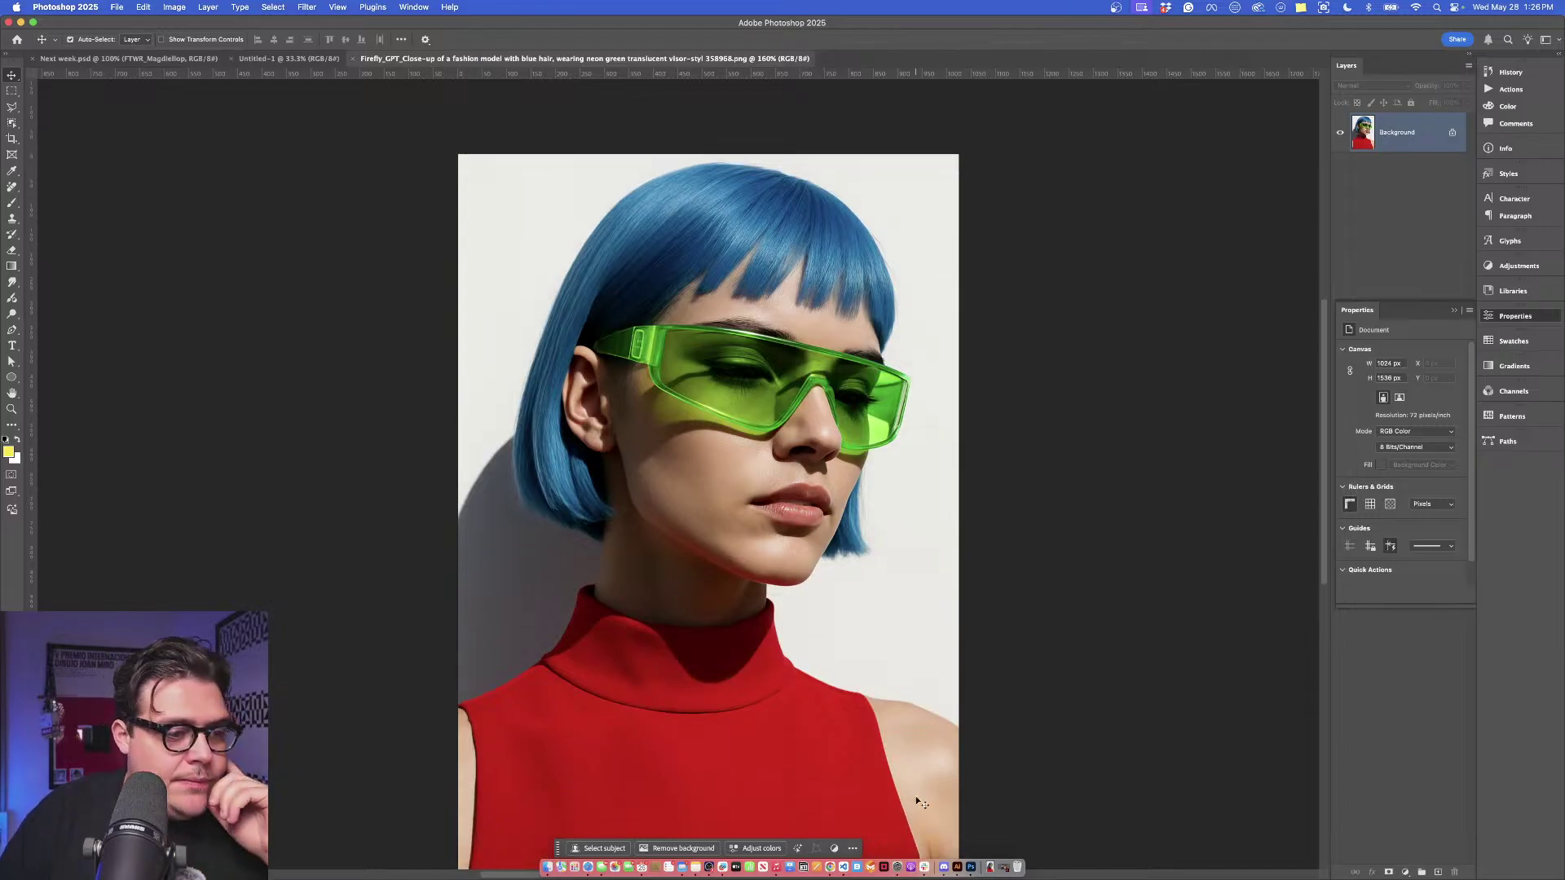
Switch to Magnific in Chrome, choose the Magnific Upscaler and load the downloaded Firefly GPT portrait as the input image.
{"action": "left_click", "coordinate": [829, 869]}
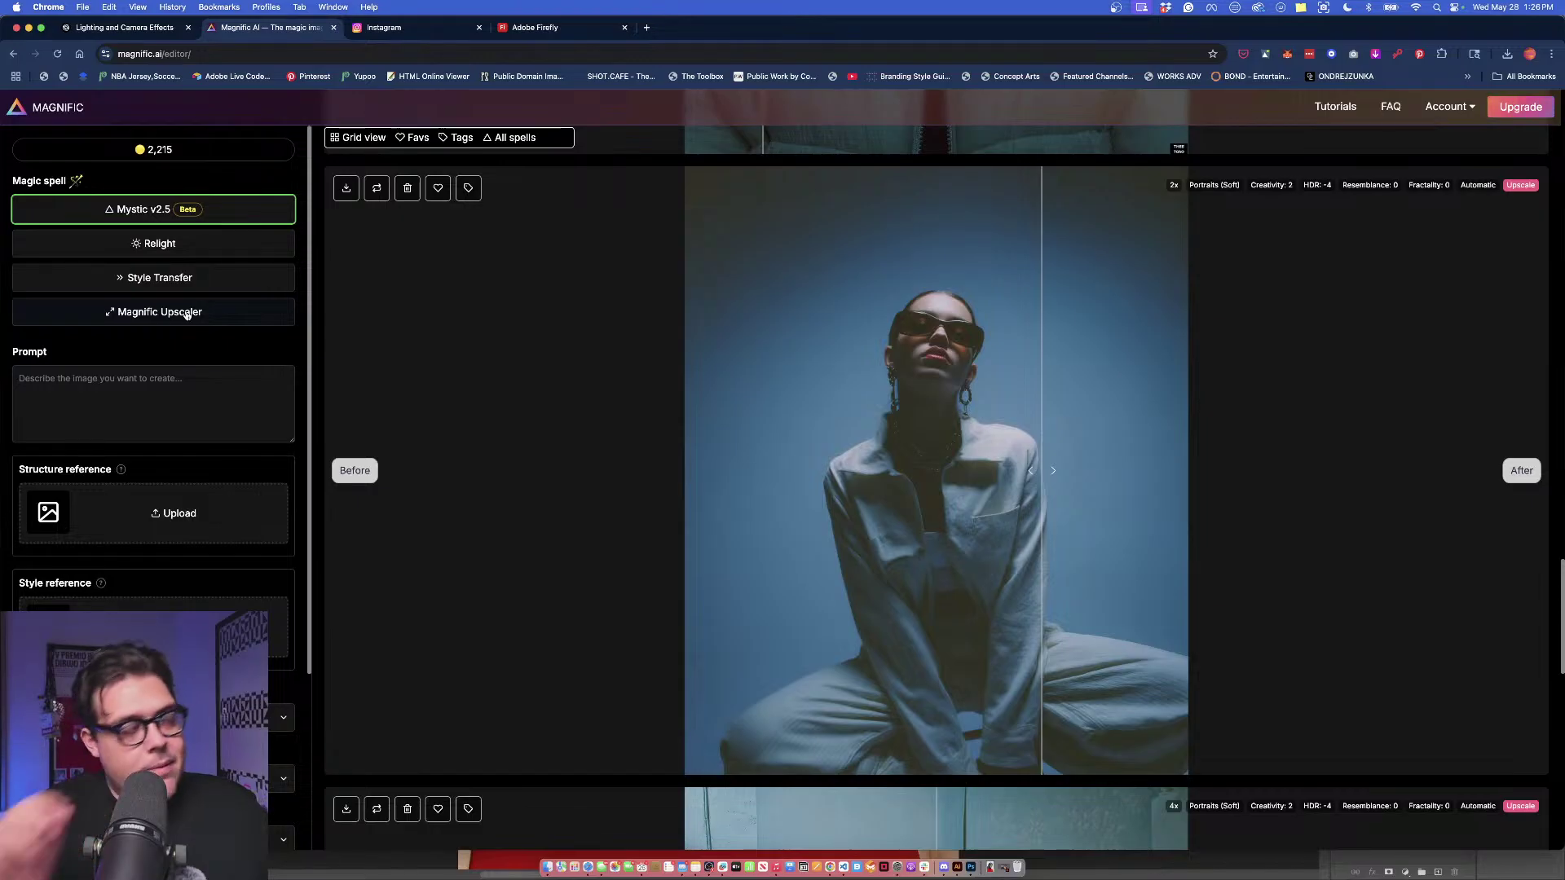
{"action": "left_click", "coordinate": [187, 315]}
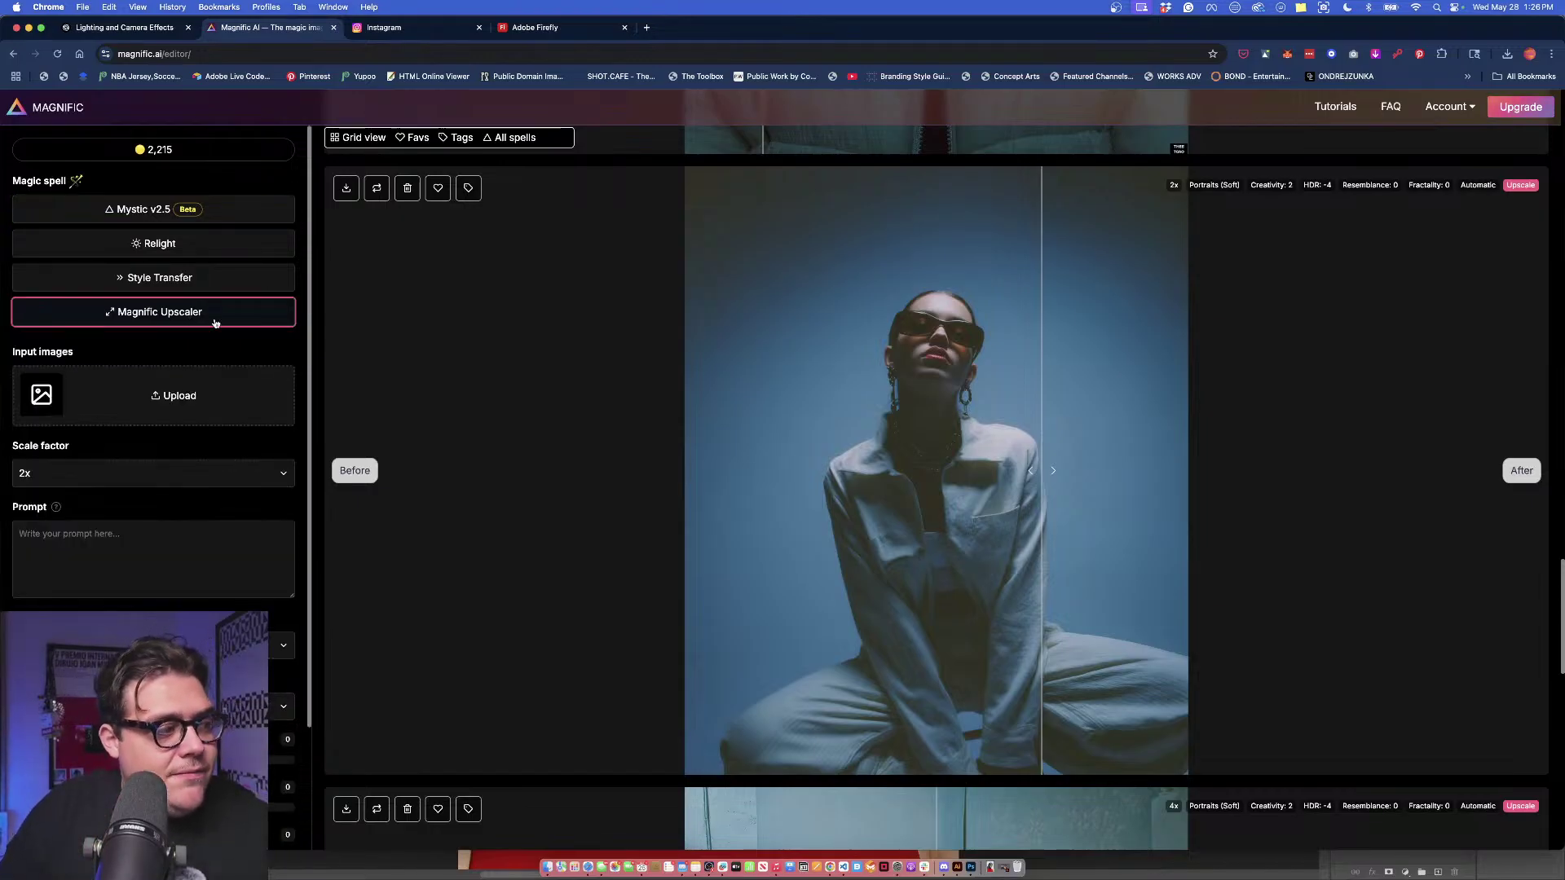
{"action": "scroll", "coordinate": [181, 472], "scroll_direction": "down", "scroll_amount": 3}
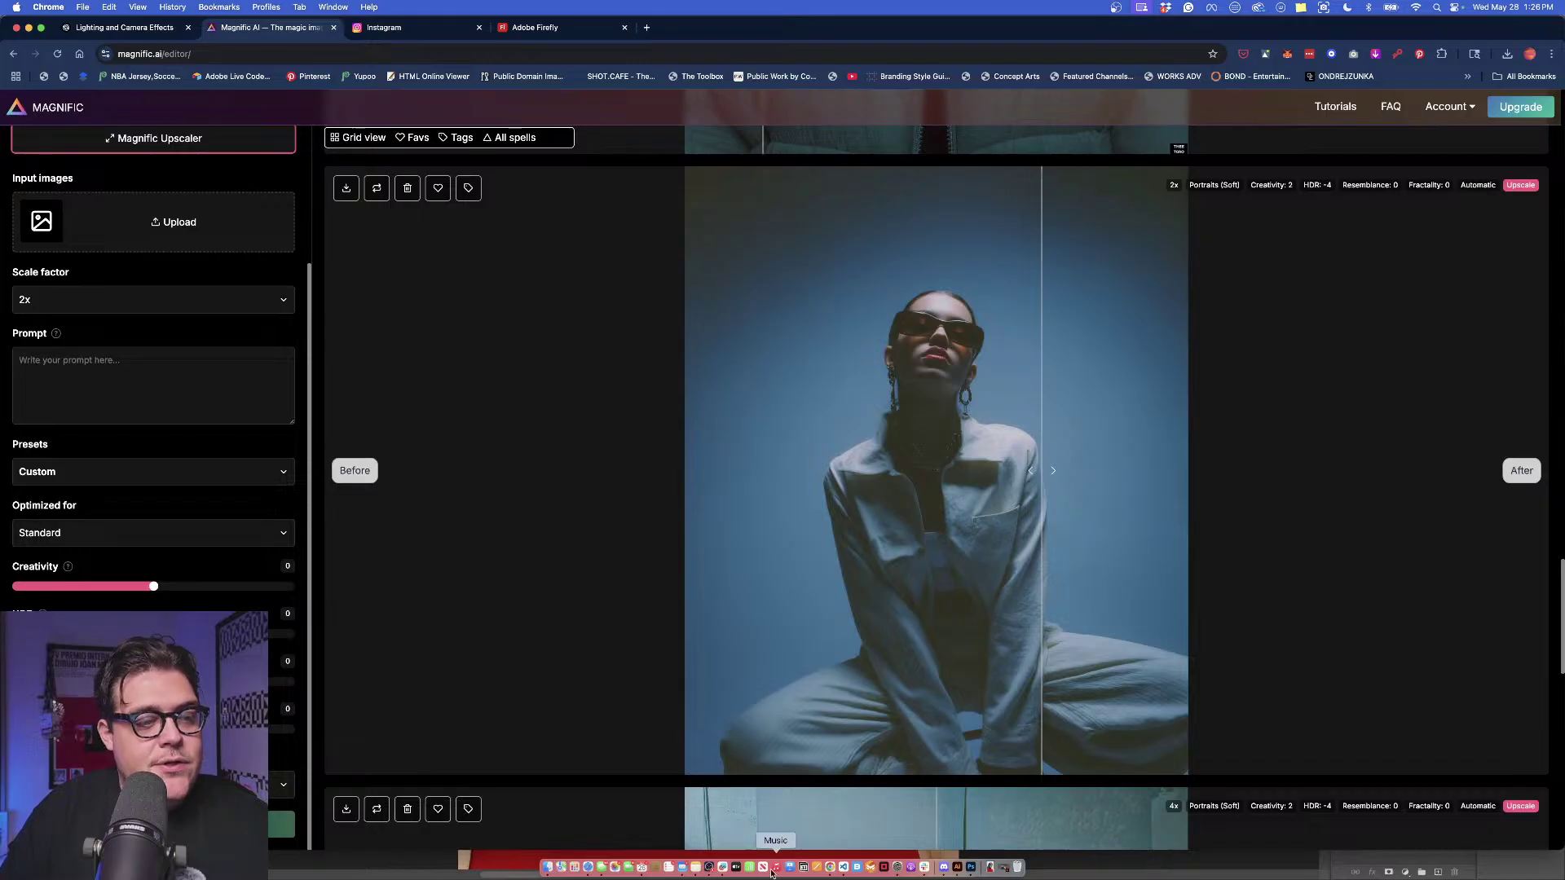
{"action": "left_click", "coordinate": [990, 868]}
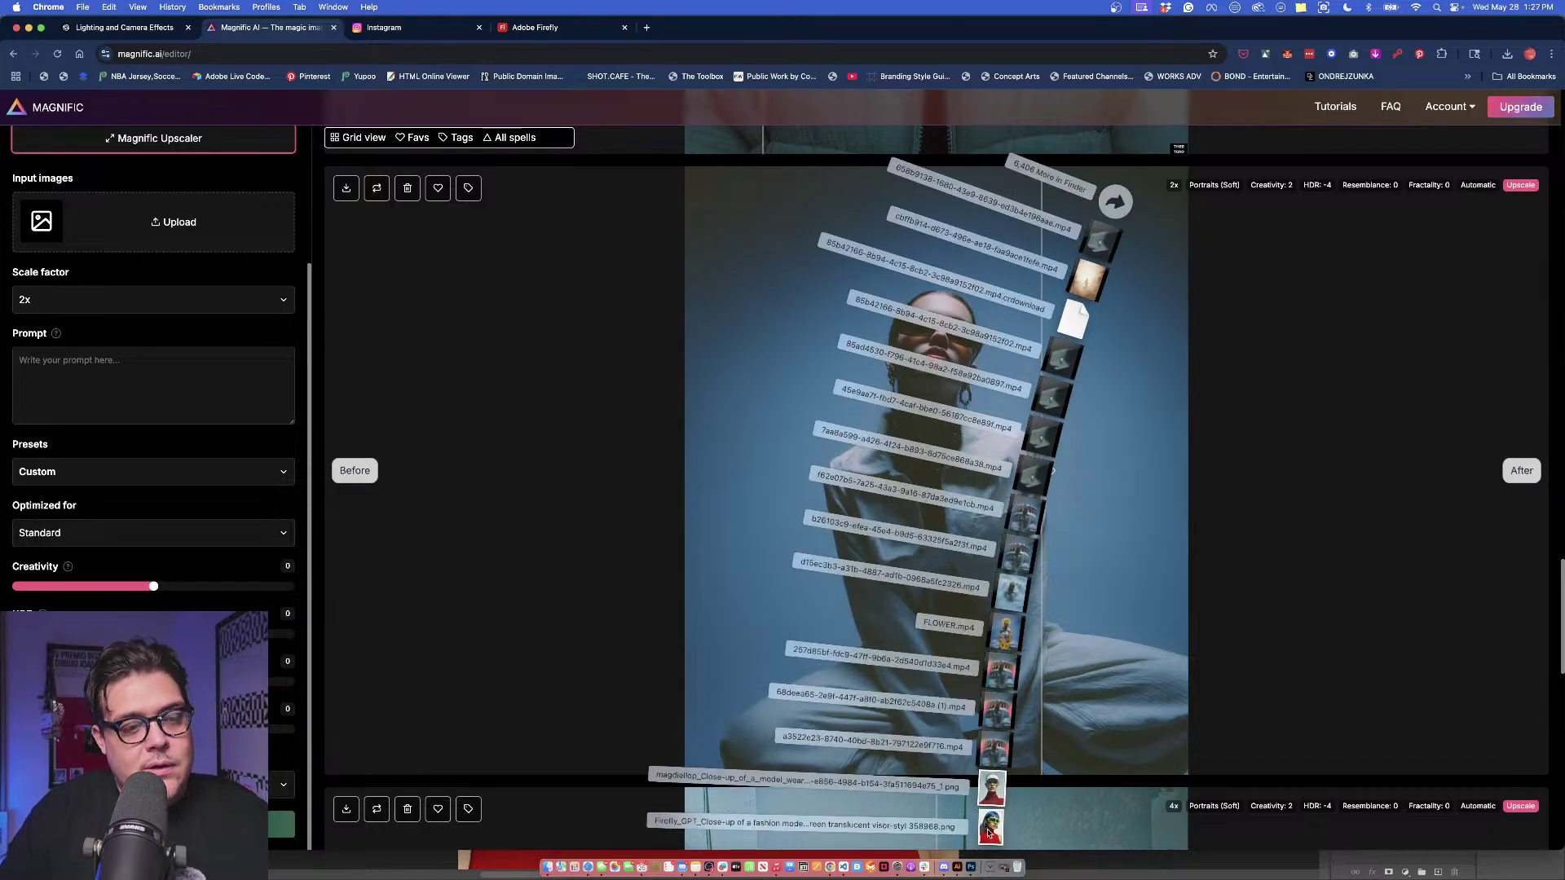
{"action": "left_click_drag", "start_coordinate": [988, 833], "coordinate": [187, 228]}
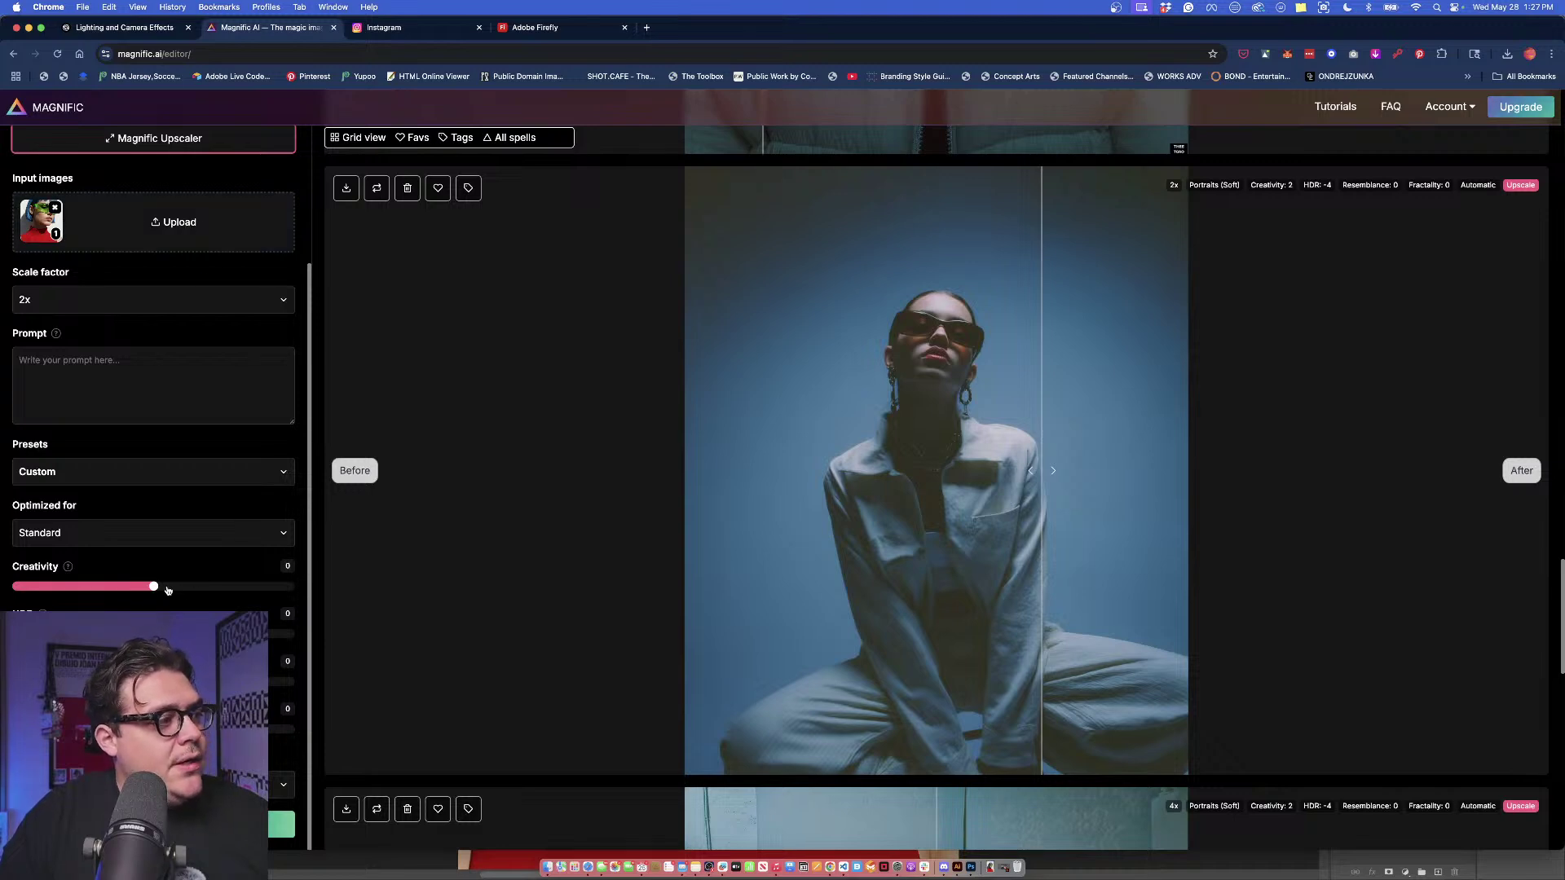
Set the upscale's Creativity to 3 and optimize it for Portraits (Soft), keeping the Custom preset.
{"action": "left_click_drag", "start_coordinate": [168, 588], "coordinate": [224, 591]}
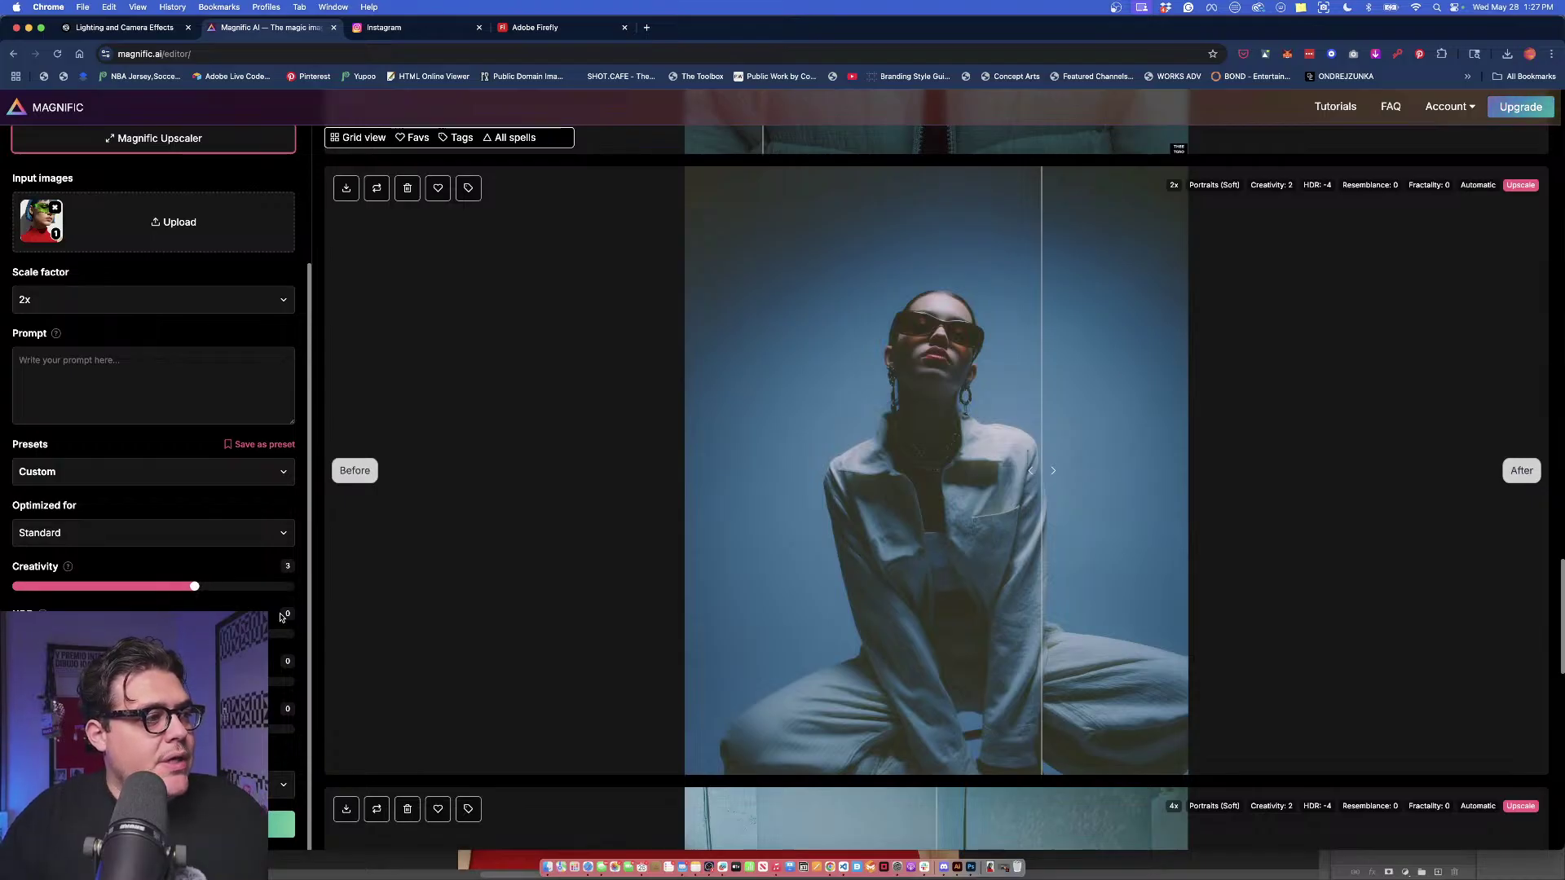
{"action": "left_click", "coordinate": [139, 481]}
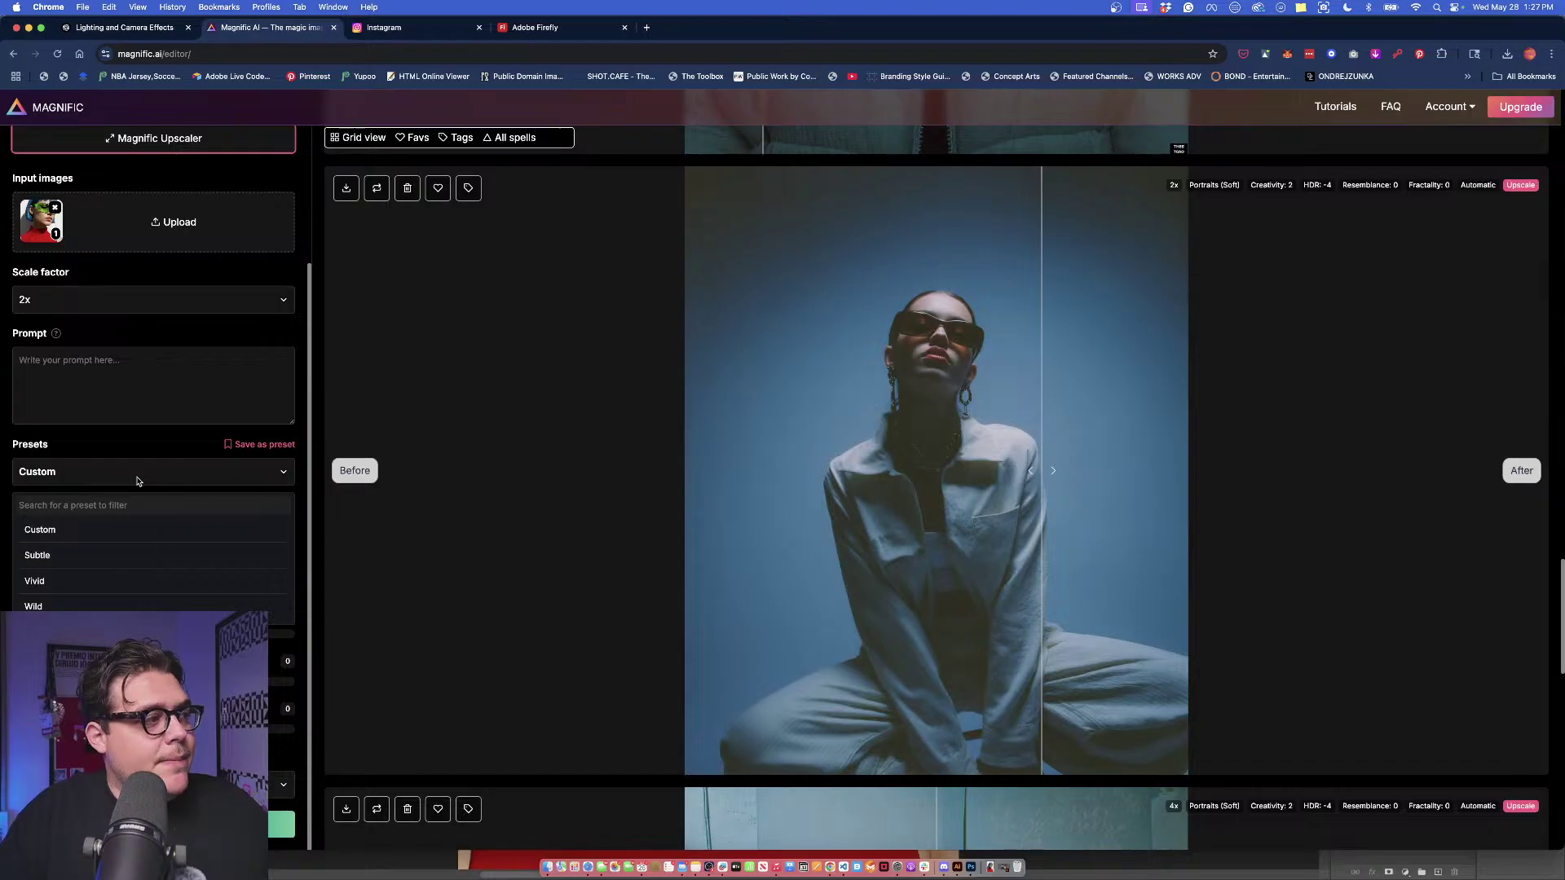
{"action": "left_click", "coordinate": [139, 480]}
{"action": "left_click", "coordinate": [116, 535]}
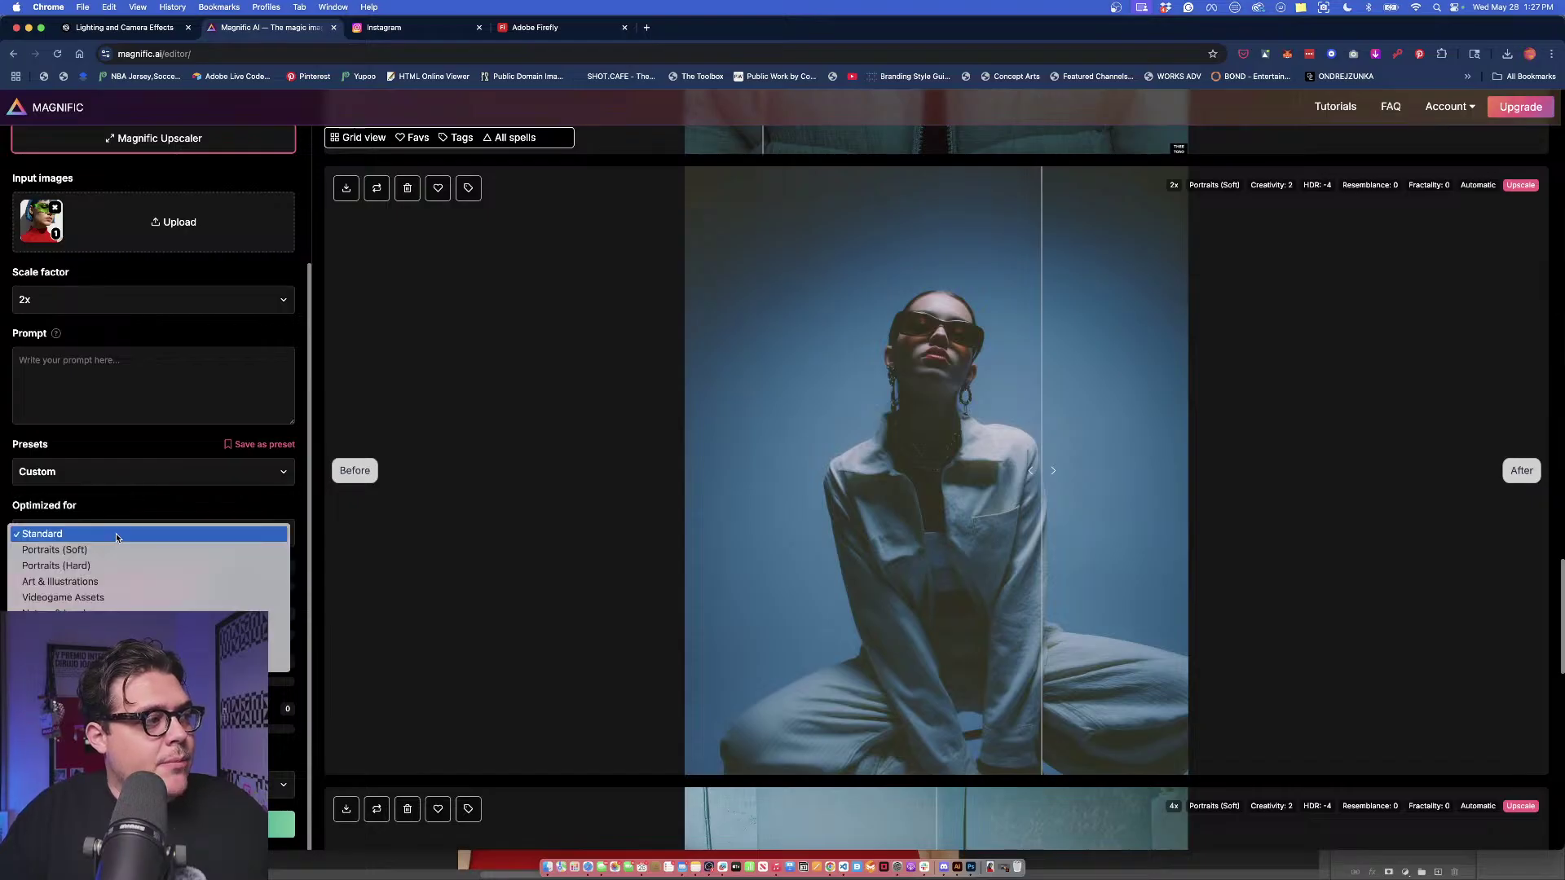
{"action": "left_click", "coordinate": [67, 533]}
{"action": "left_click", "coordinate": [89, 532]}
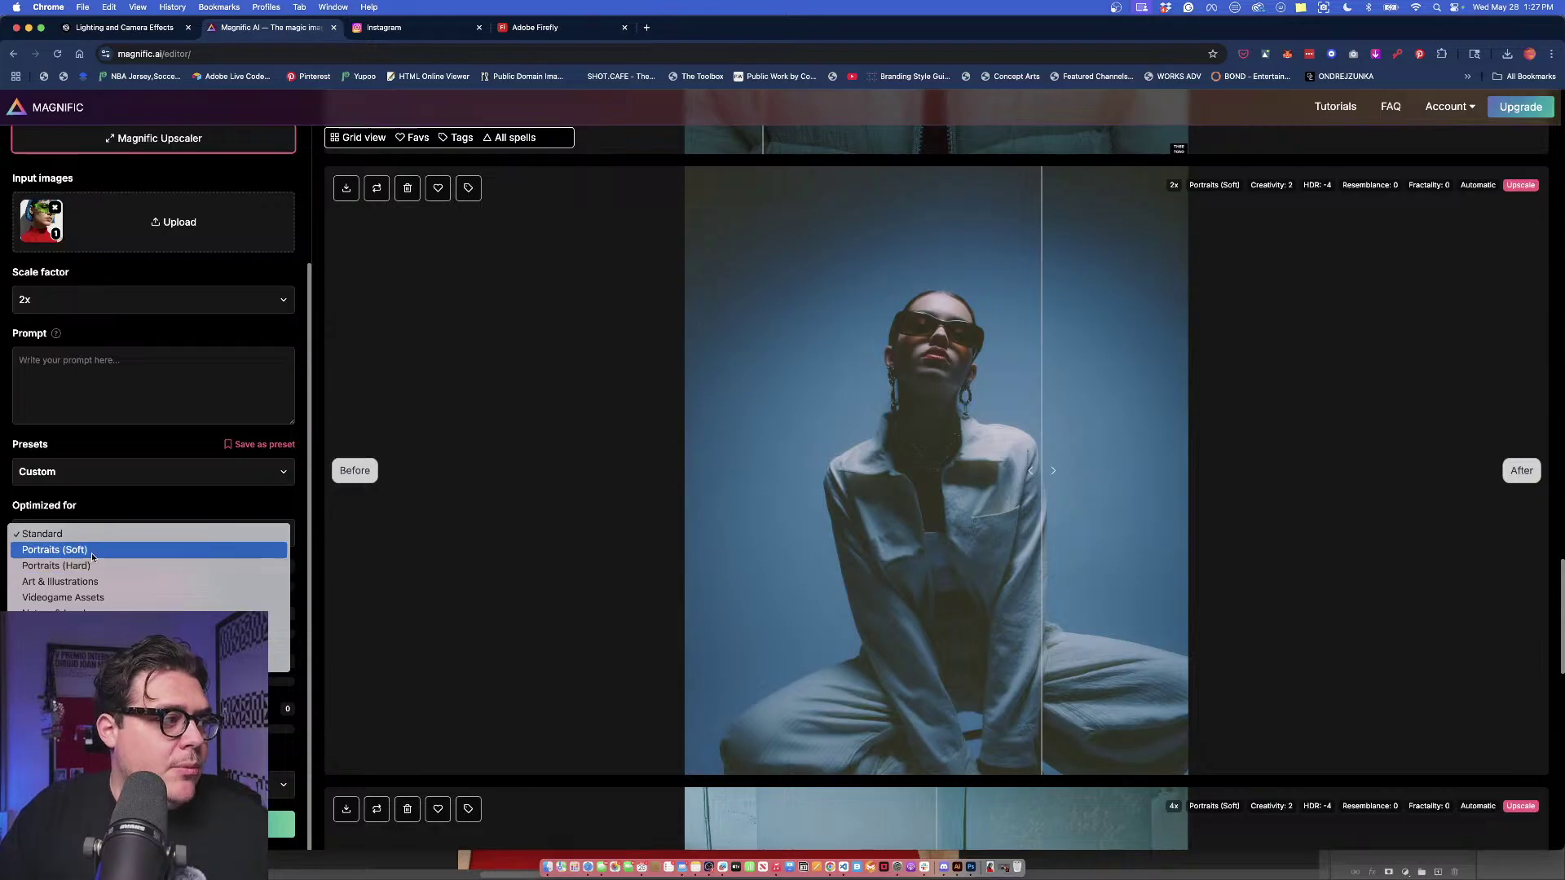
{"action": "left_click", "coordinate": [55, 550]}
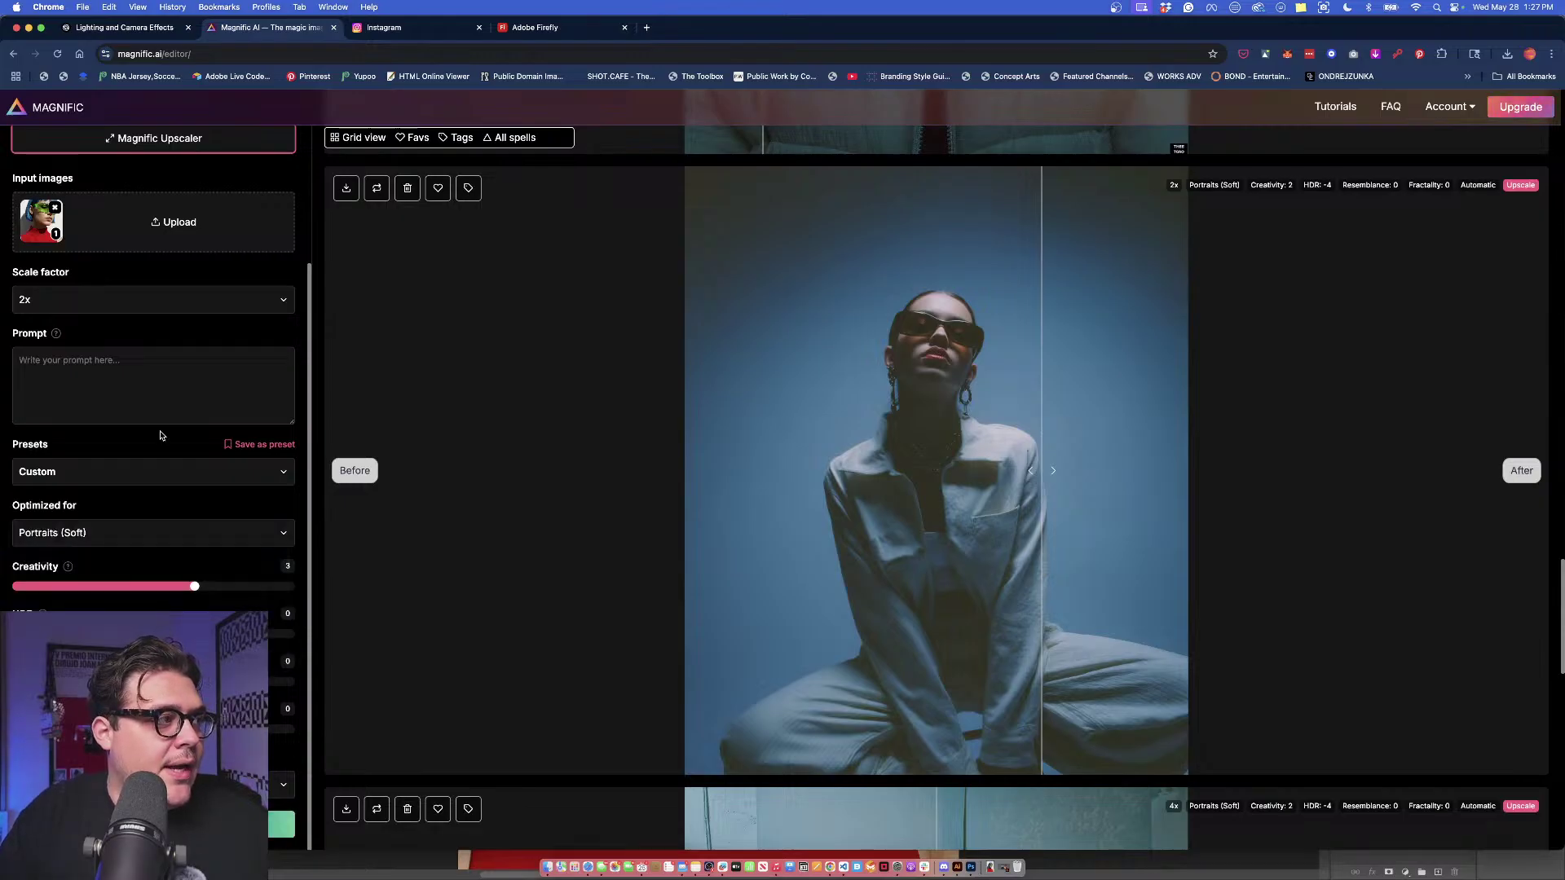
Set the scale factor to 4x and start upscaling the visor portrait.
{"action": "left_click", "coordinate": [164, 310]}
{"action": "left_click", "coordinate": [164, 320]}
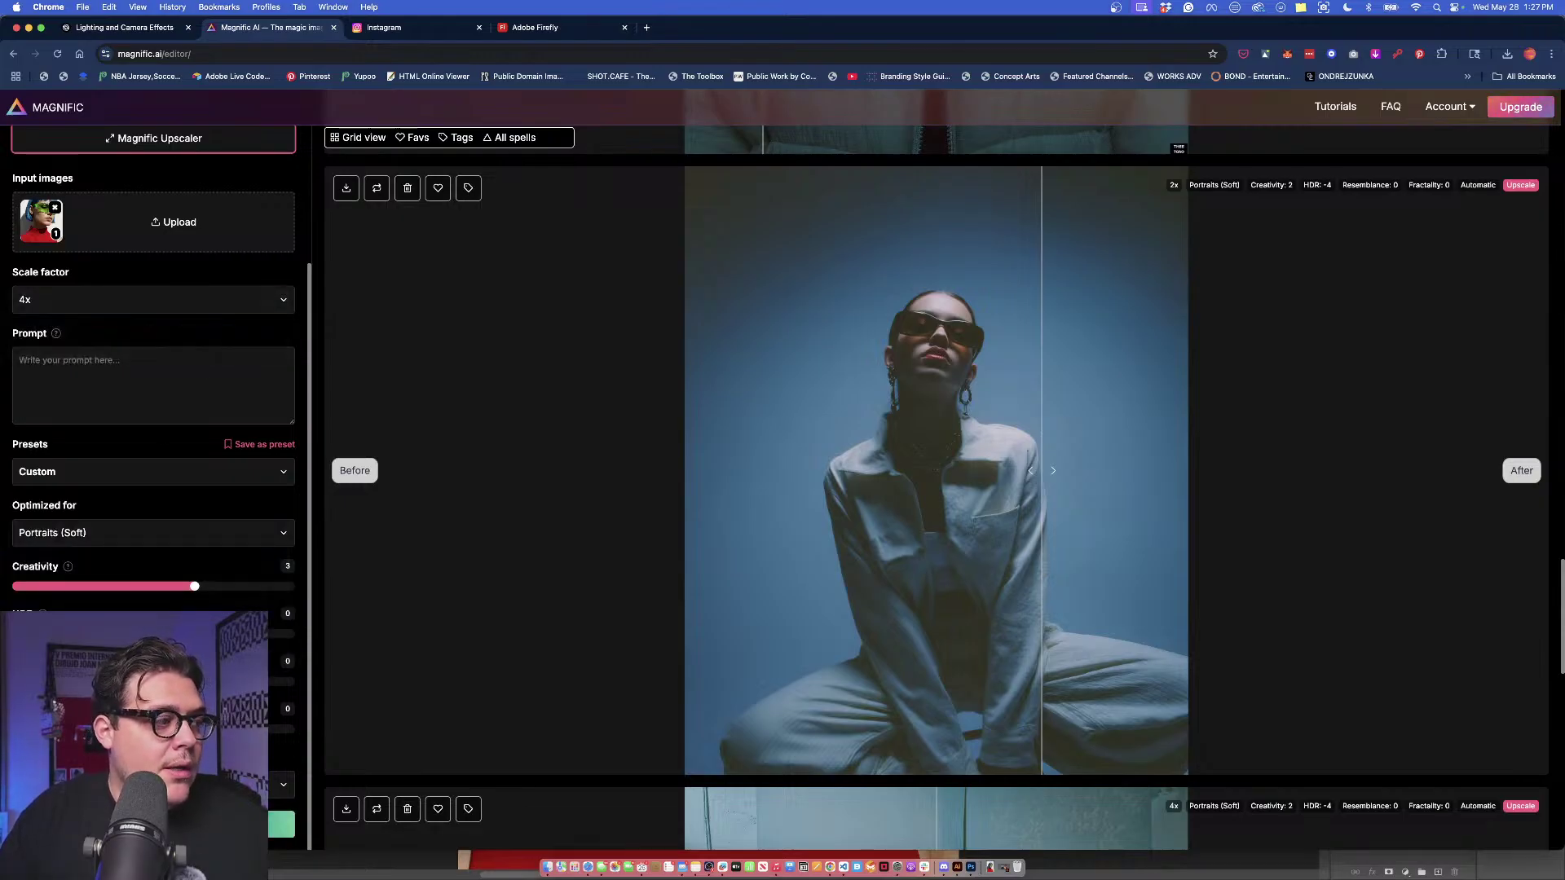
{"action": "left_click", "coordinate": [281, 824]}
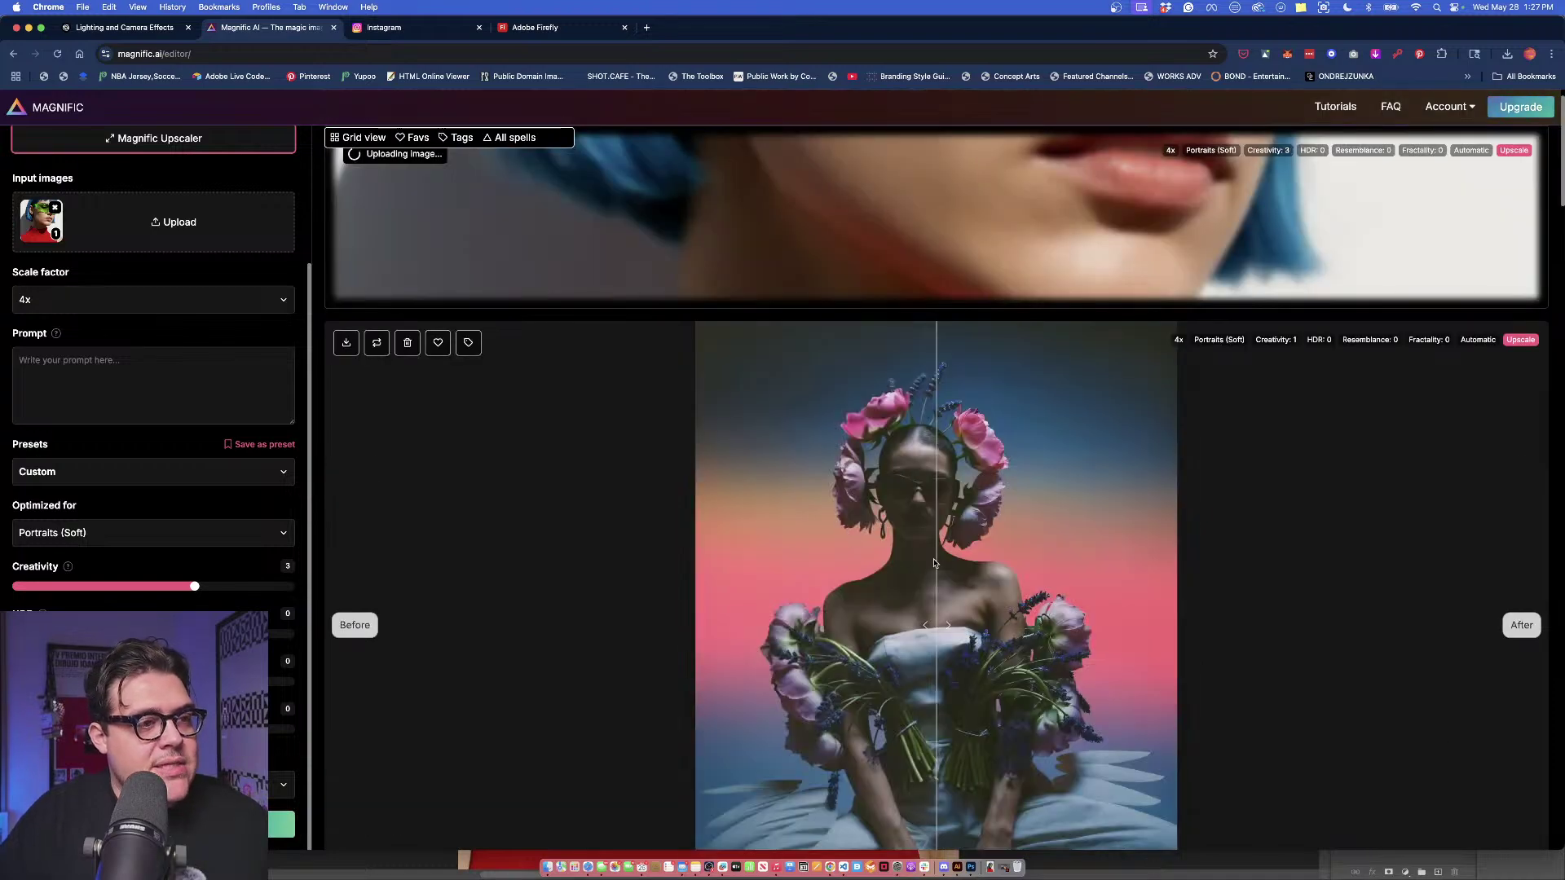
Look through the earlier upscaled images in the Magnific history and compare the settings used for them.
{"action": "scroll", "coordinate": [934, 563], "scroll_direction": "down", "scroll_amount": 5}
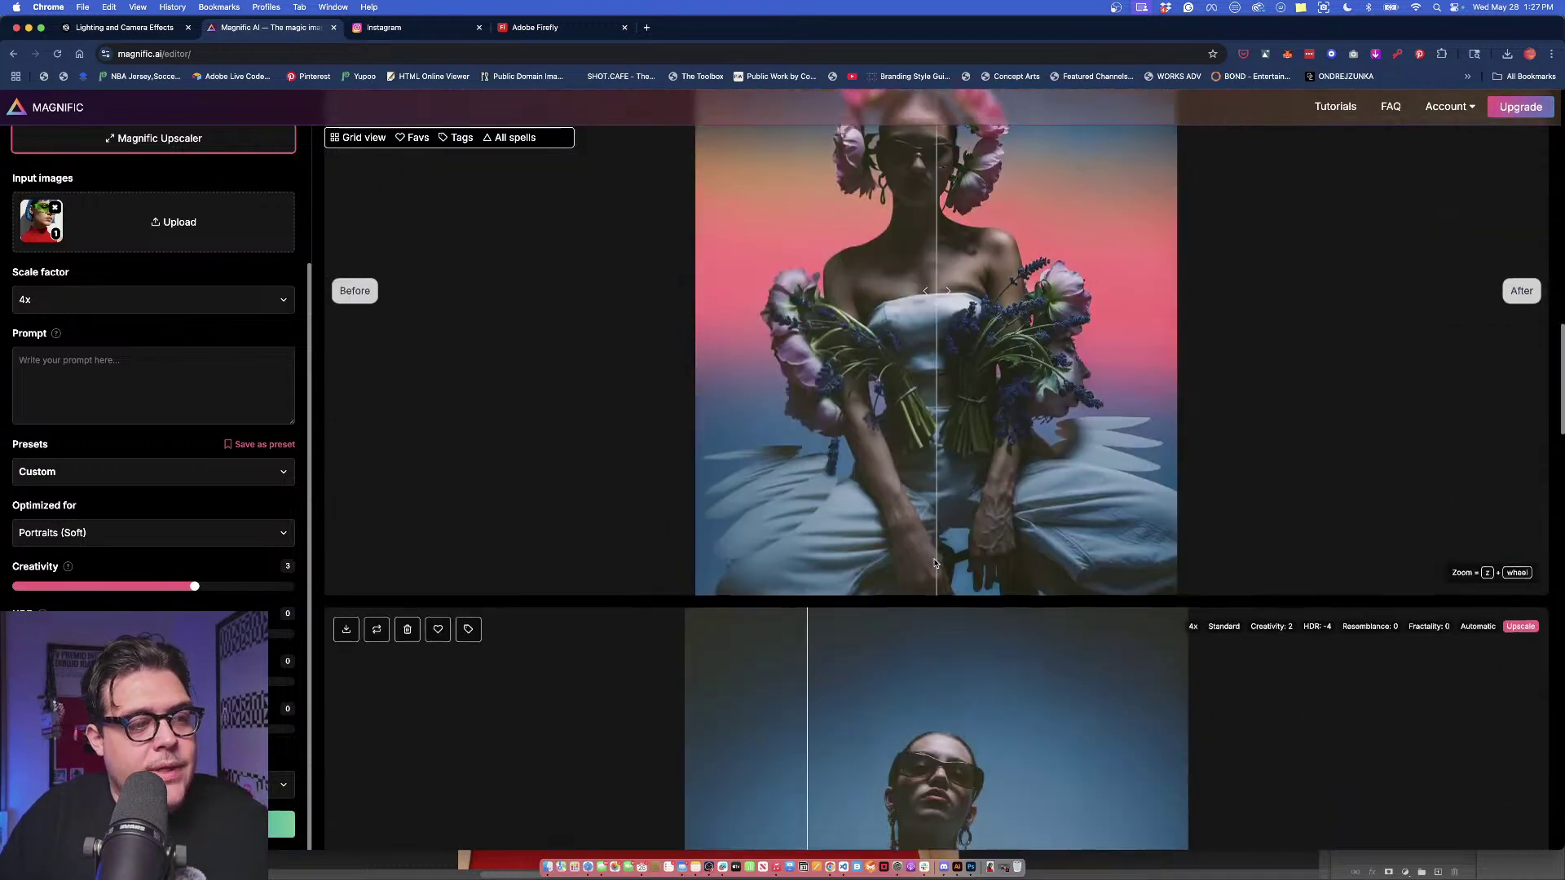
{"action": "scroll", "coordinate": [934, 564], "scroll_direction": "down", "scroll_amount": 15}
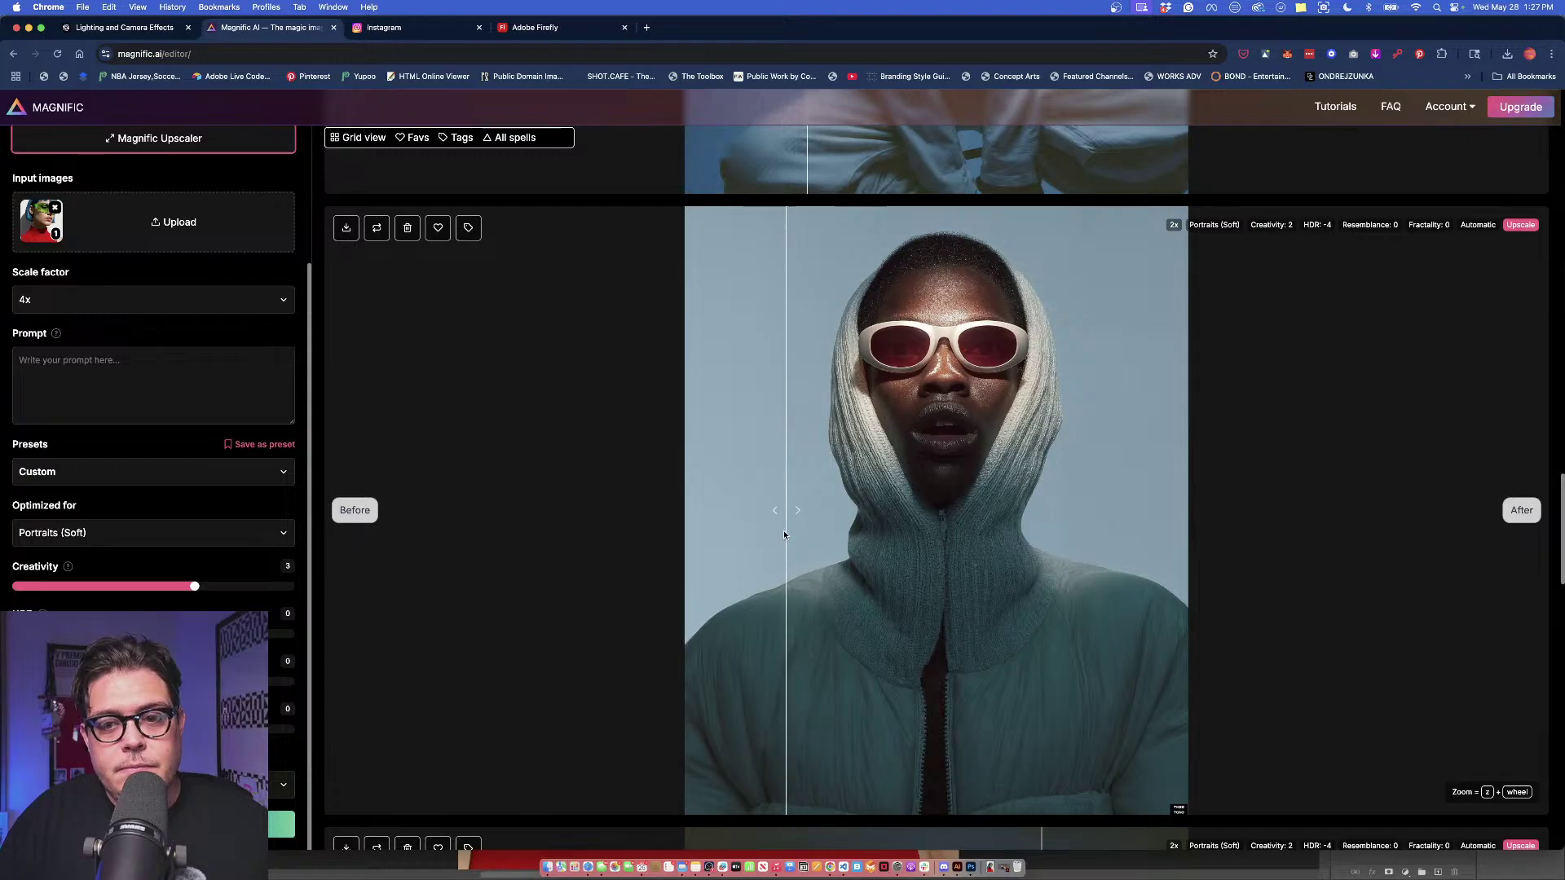
{"action": "scroll", "coordinate": [904, 541], "scroll_direction": "down", "scroll_amount": 8}
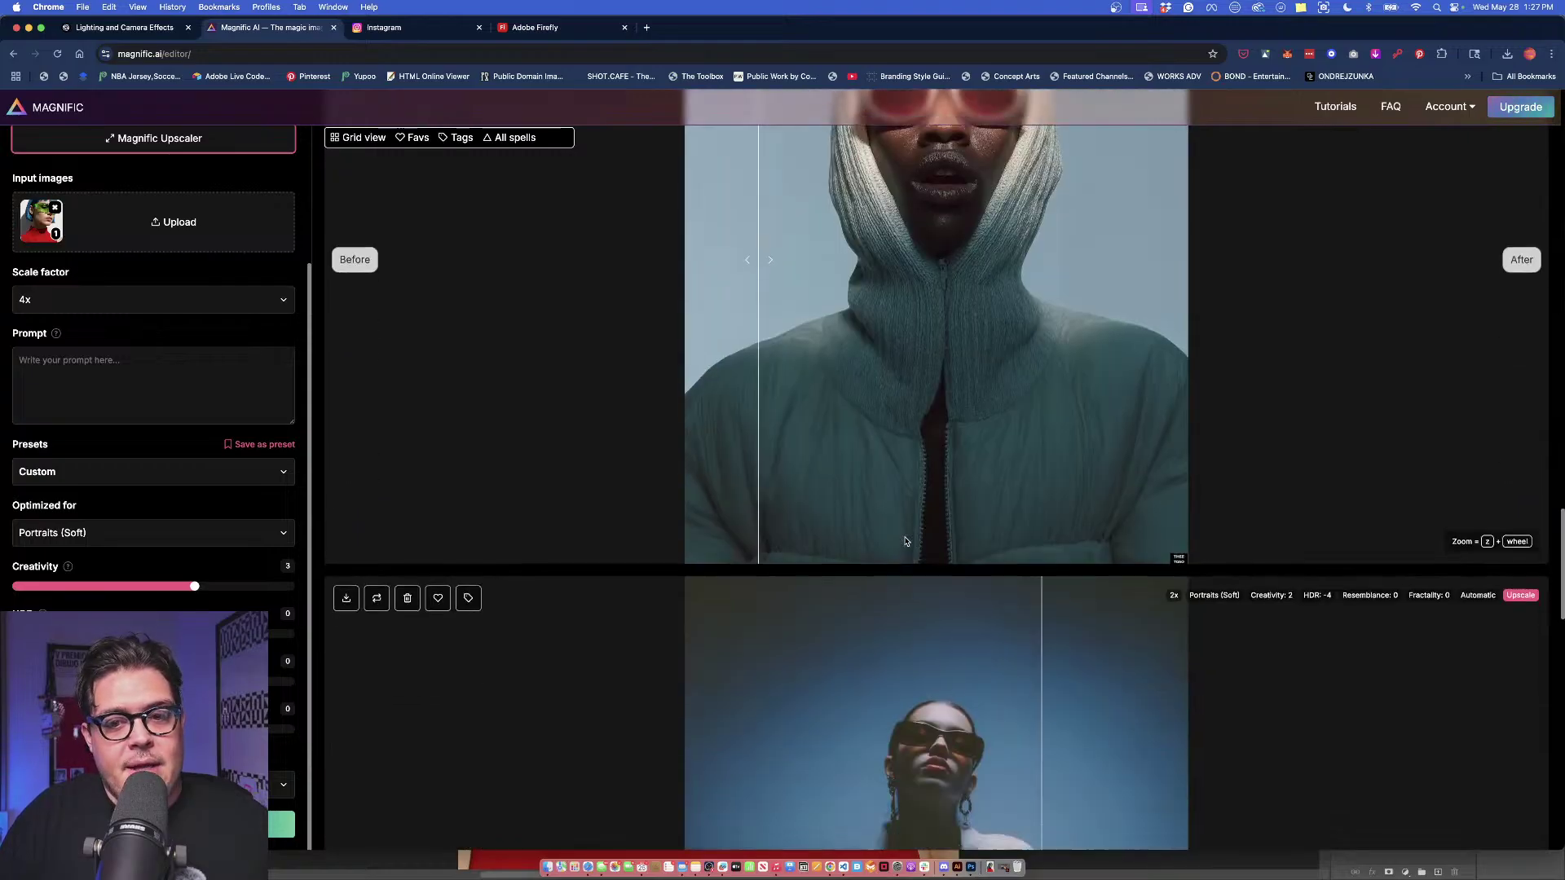
{"action": "scroll", "coordinate": [904, 541], "scroll_direction": "down", "scroll_amount": 8}
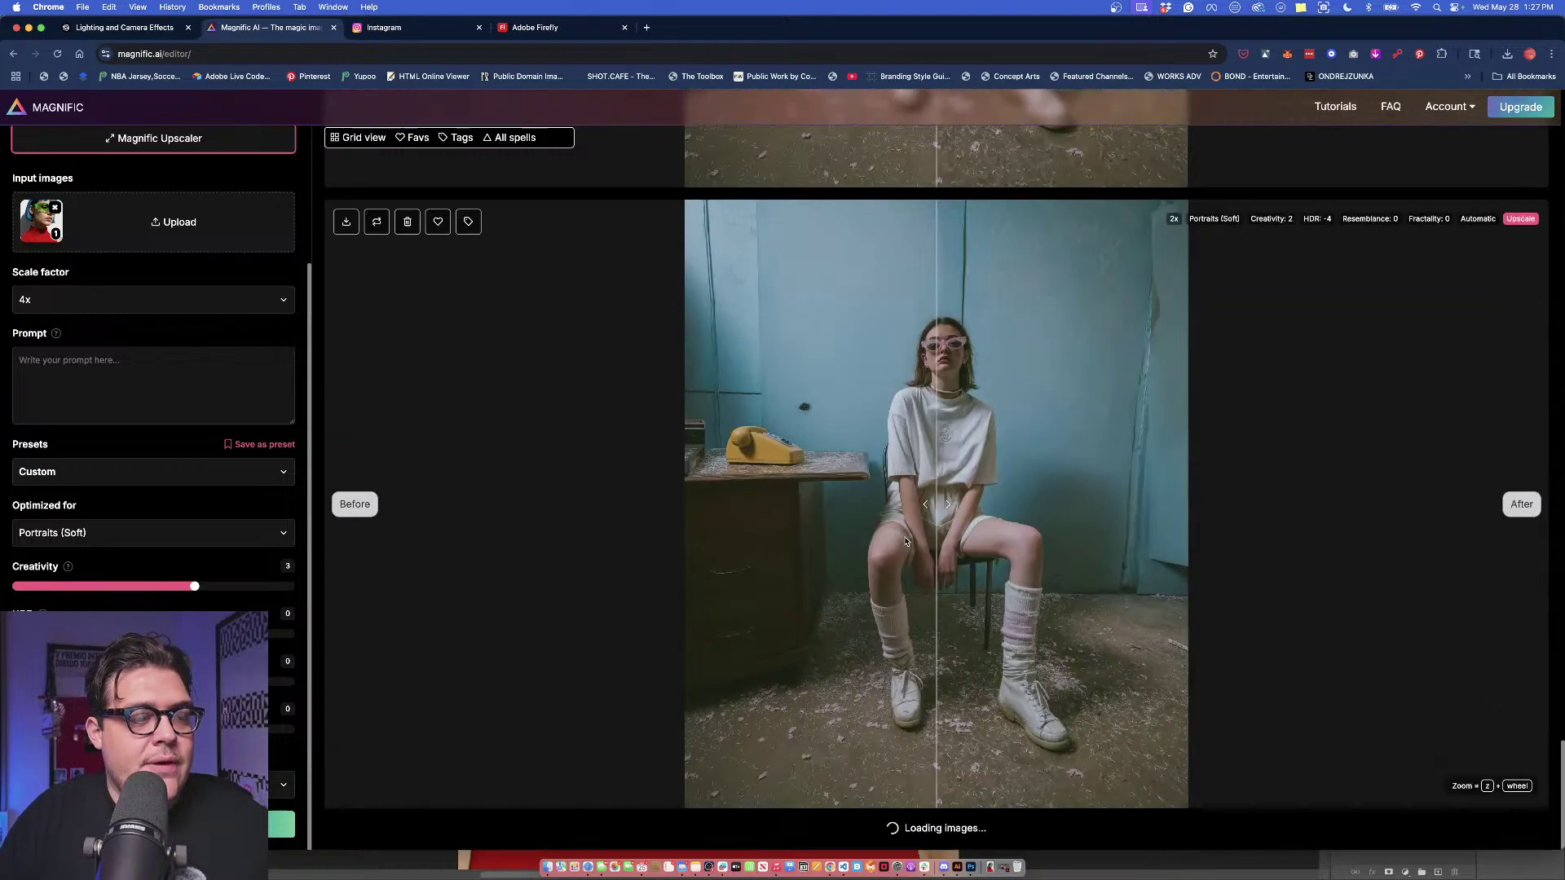
{"action": "scroll", "coordinate": [904, 541], "scroll_direction": "up", "scroll_amount": 8}
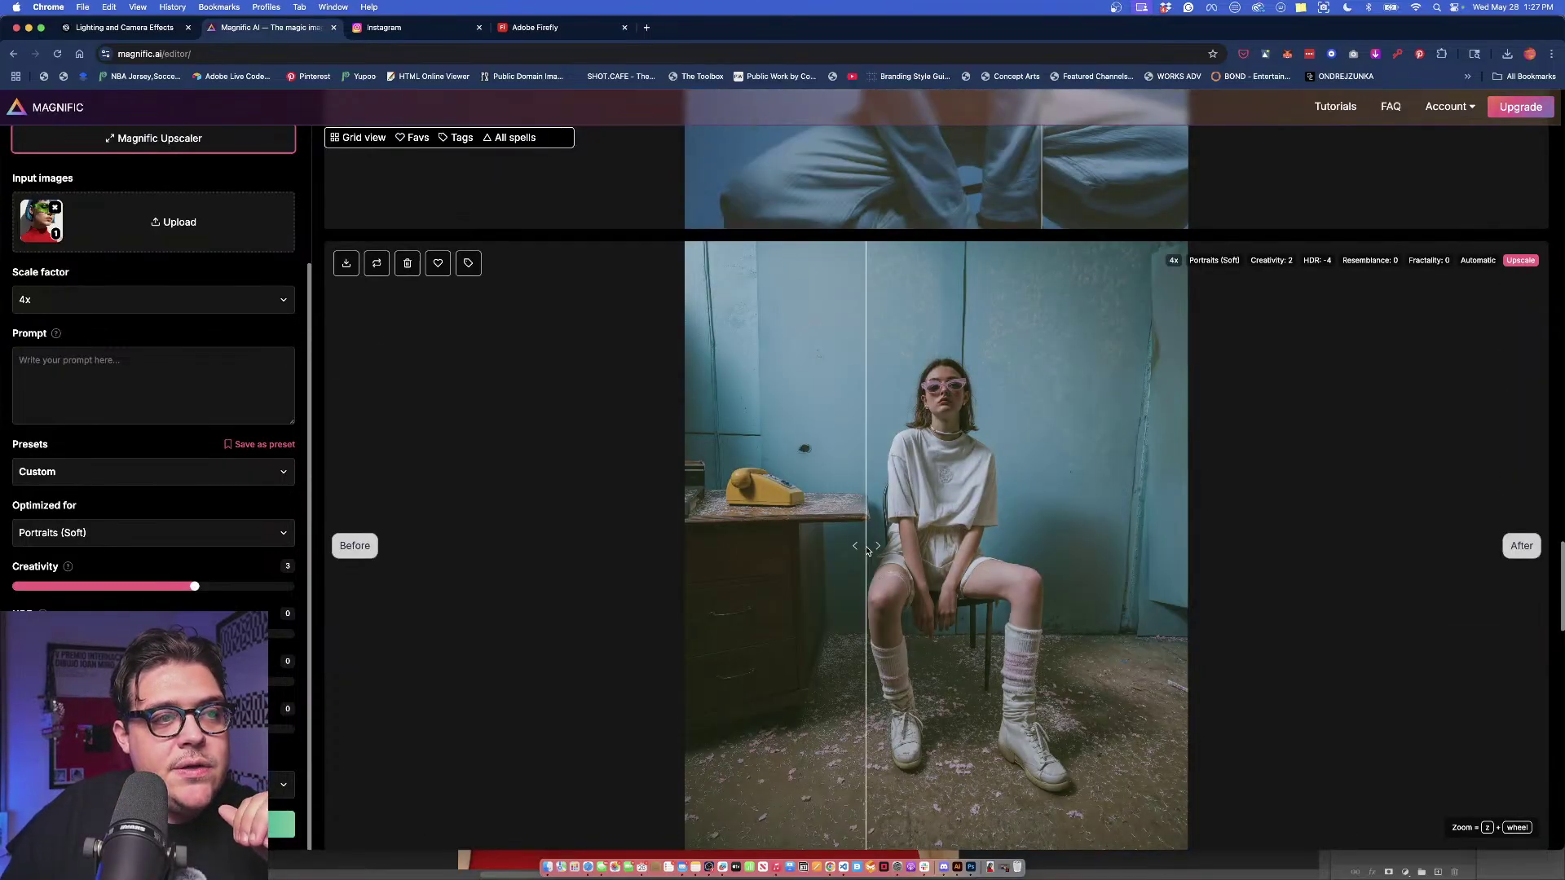
{"action": "scroll", "coordinate": [871, 568], "scroll_direction": "down", "scroll_amount": 2}
{"action": "scroll", "coordinate": [871, 568], "scroll_direction": "down", "scroll_amount": 12}
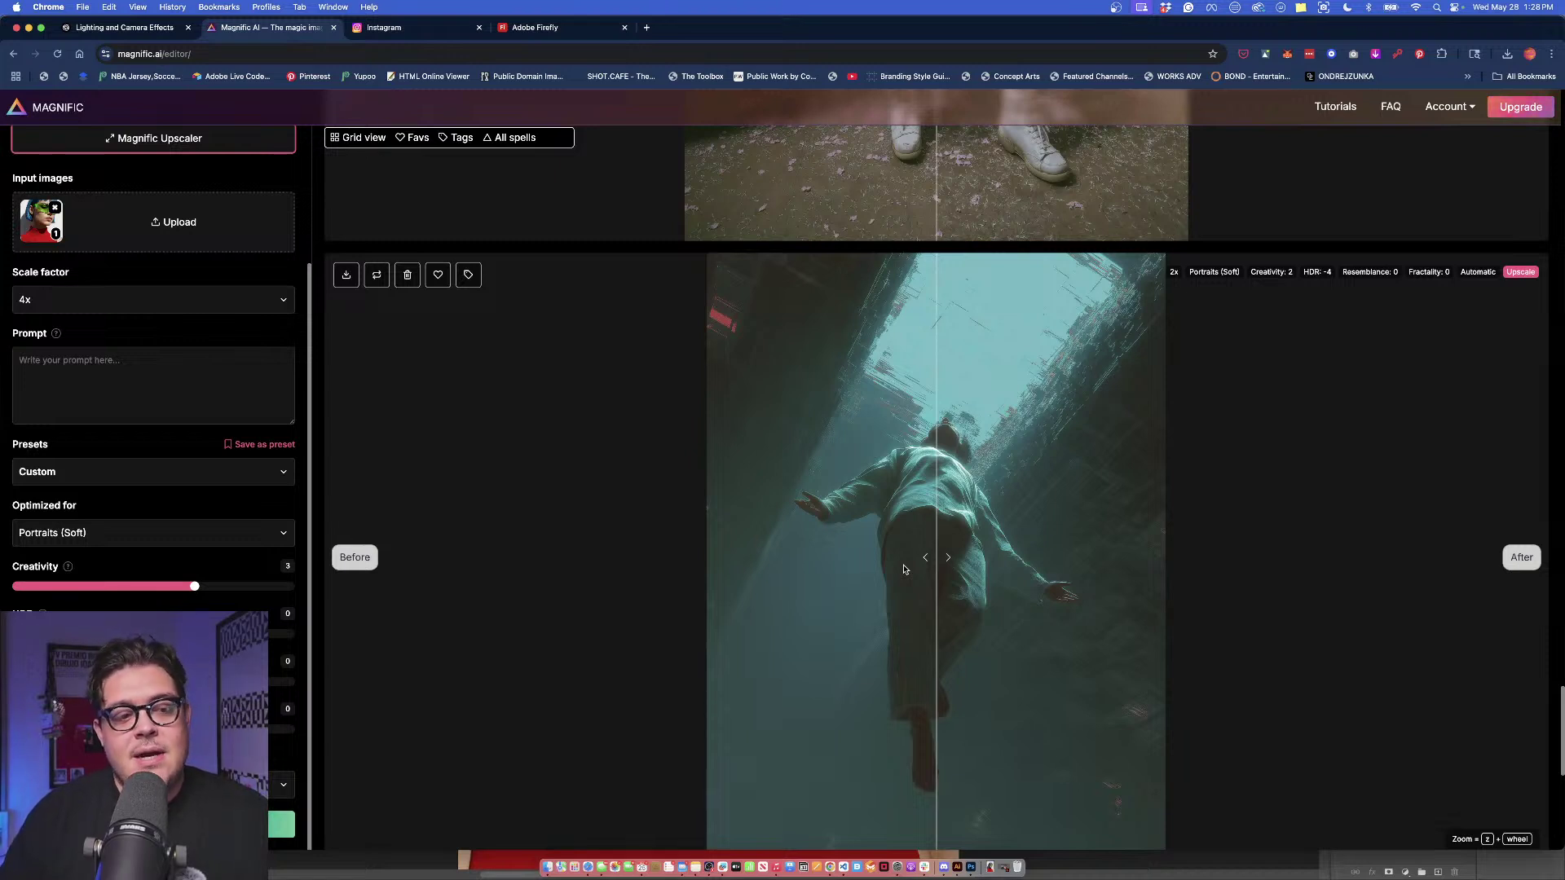
{"action": "scroll", "coordinate": [938, 637], "scroll_direction": "down", "scroll_amount": 5}
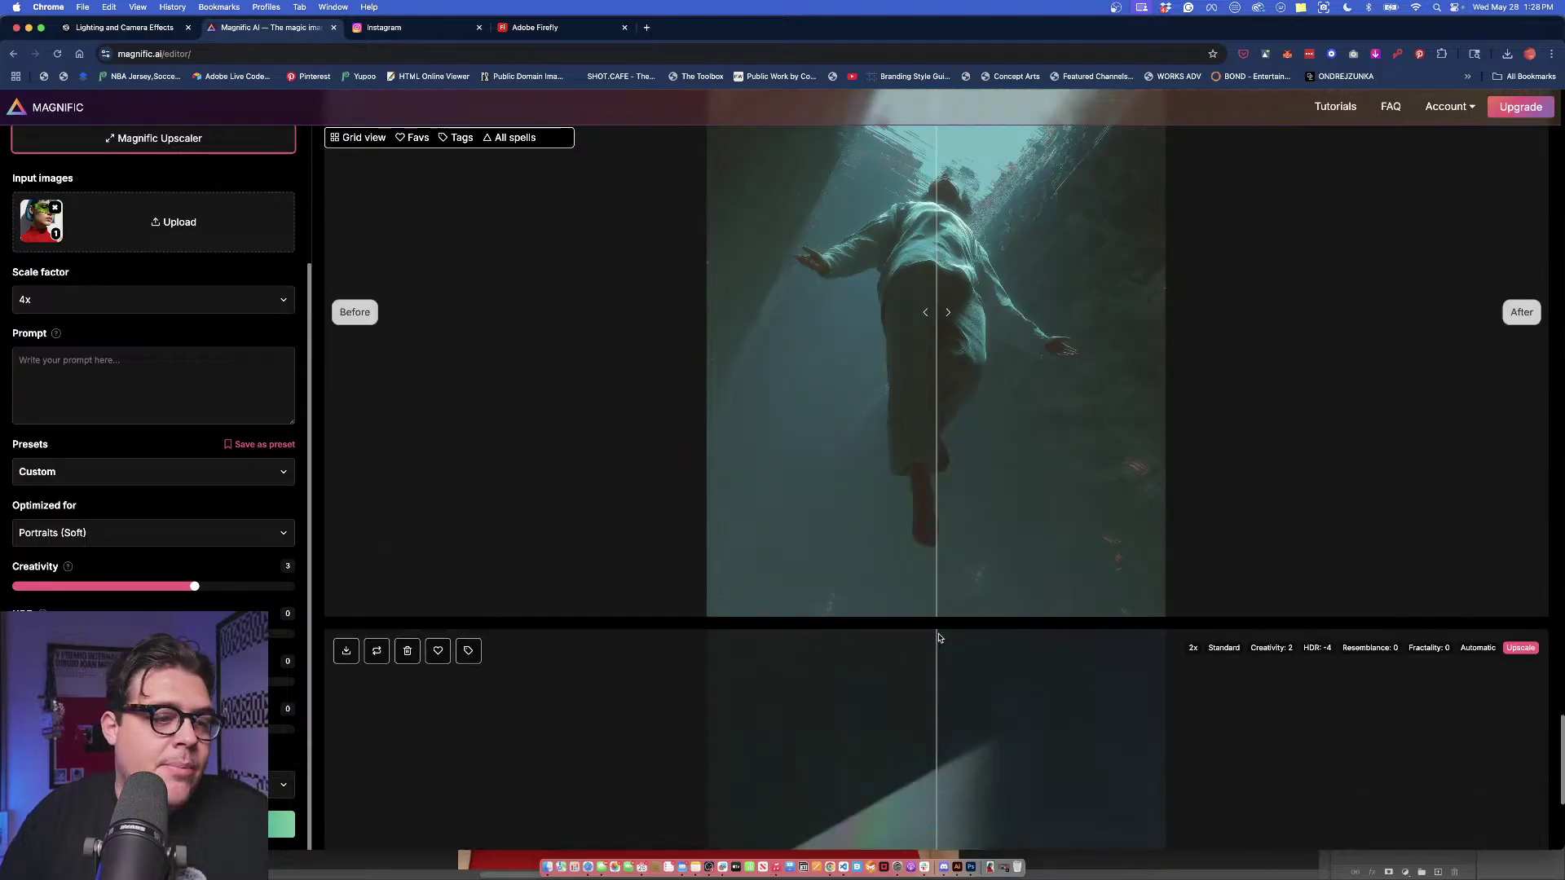
{"action": "scroll", "coordinate": [939, 637], "scroll_direction": "up", "scroll_amount": 20}
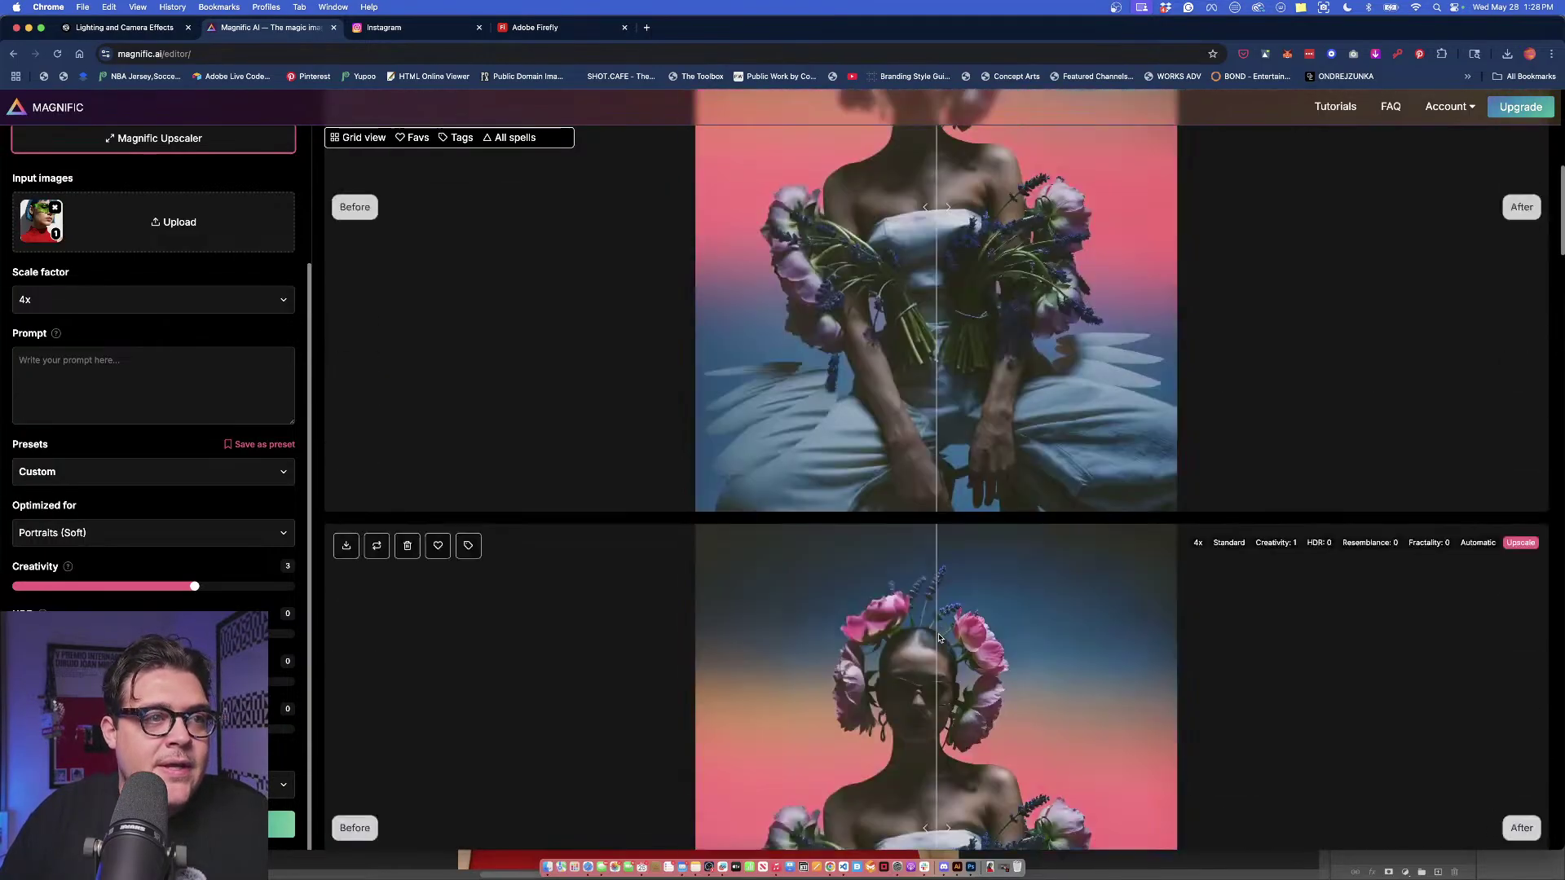
{"action": "scroll", "coordinate": [939, 637], "scroll_direction": "down", "scroll_amount": 10}
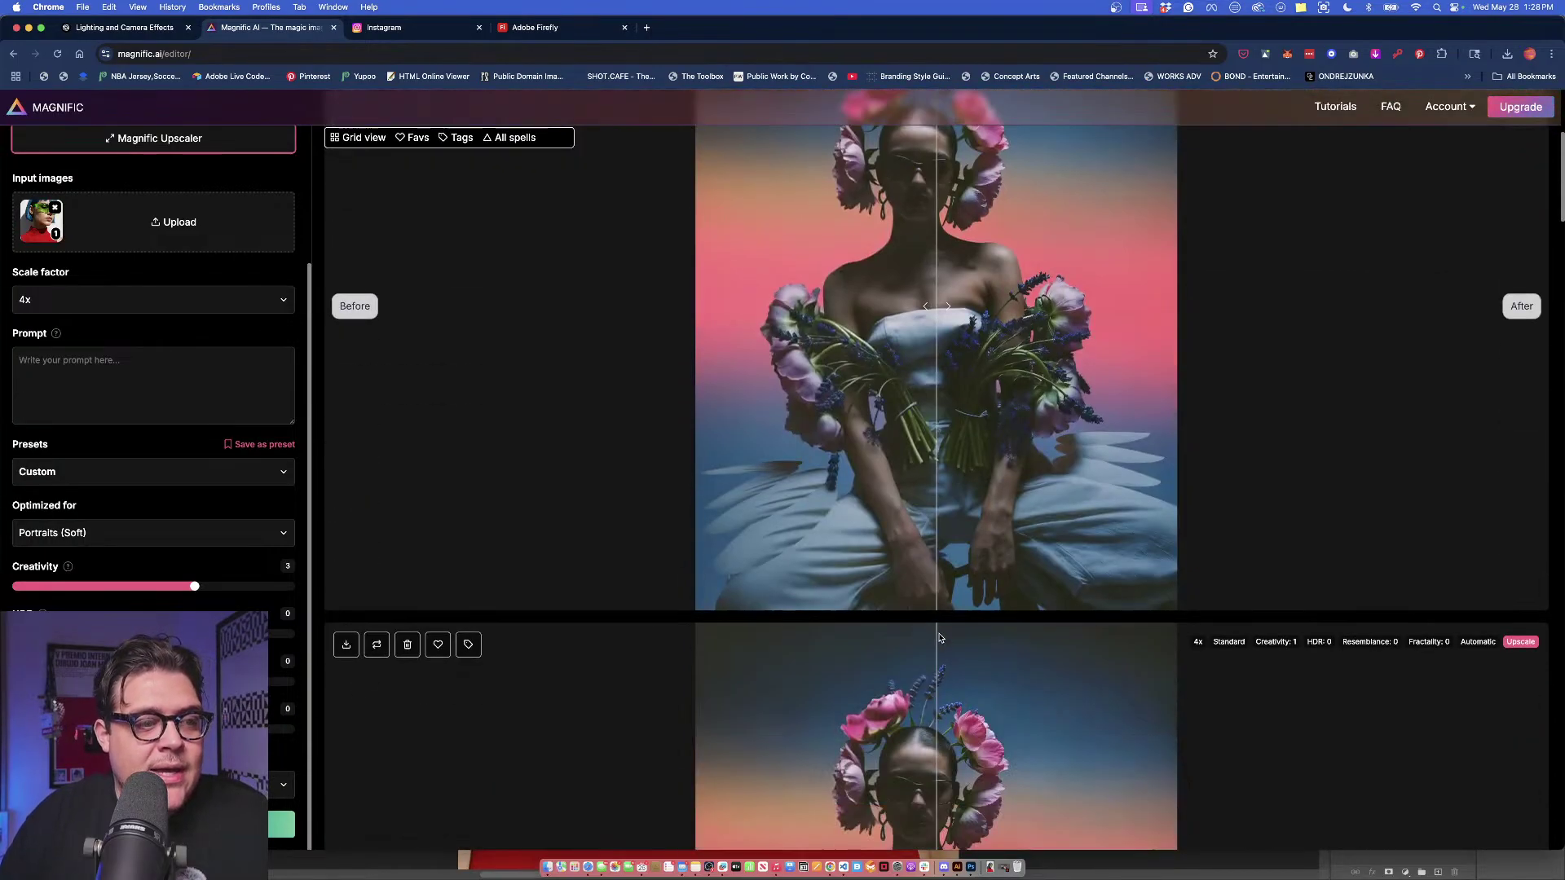
{"action": "scroll", "coordinate": [939, 637], "scroll_direction": "down", "scroll_amount": 7}
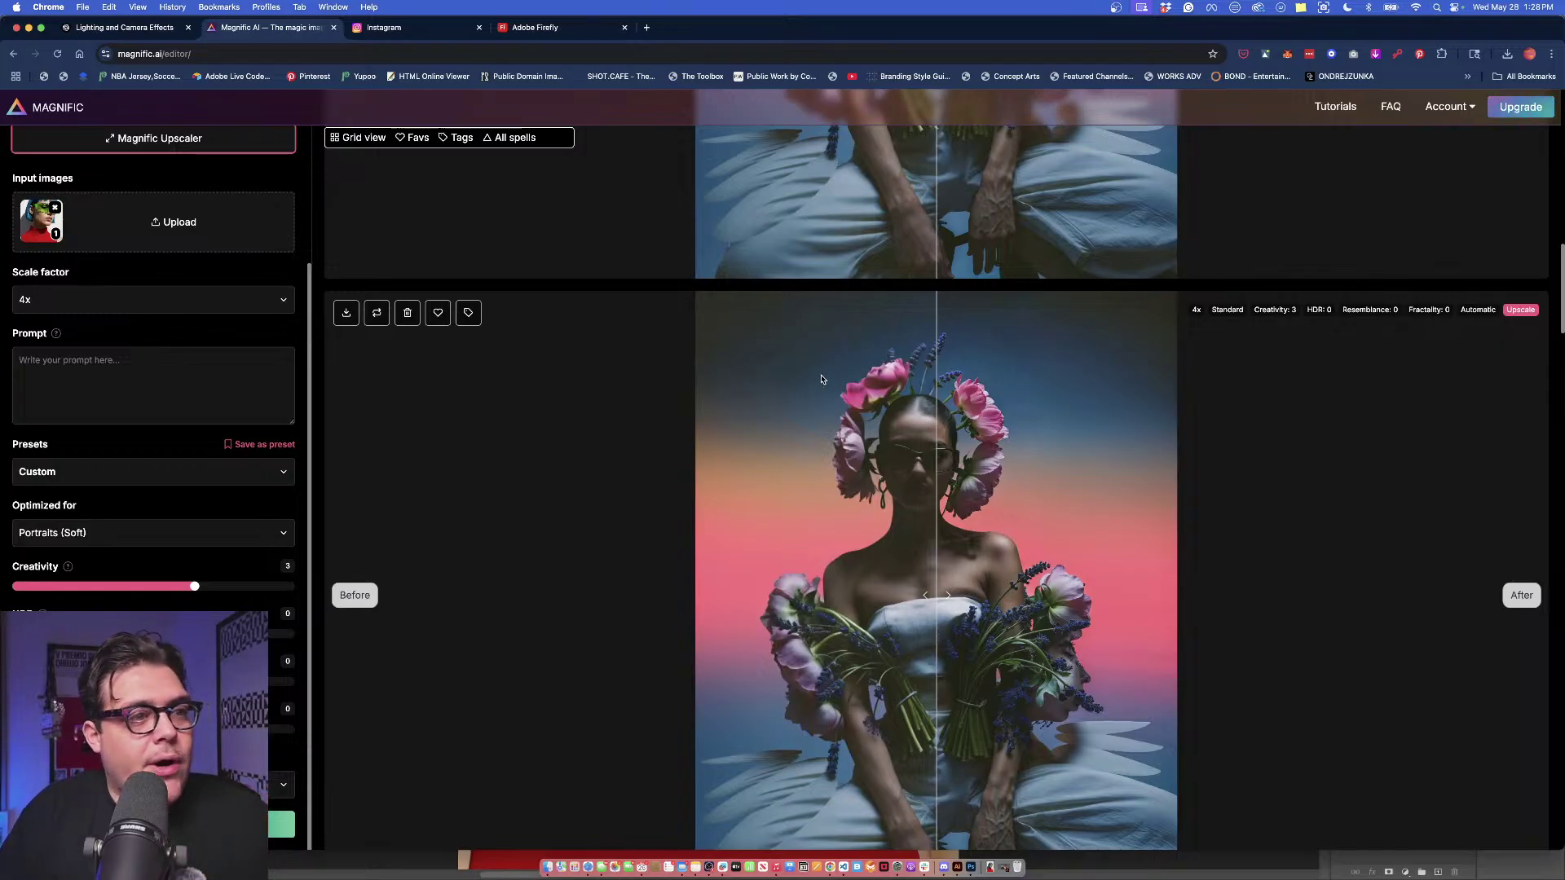
Return to the ChatGPT prompt breakdown and highlight its Colors, Lighting and Camera/Effects points in turn.
{"action": "left_click", "coordinate": [142, 29]}
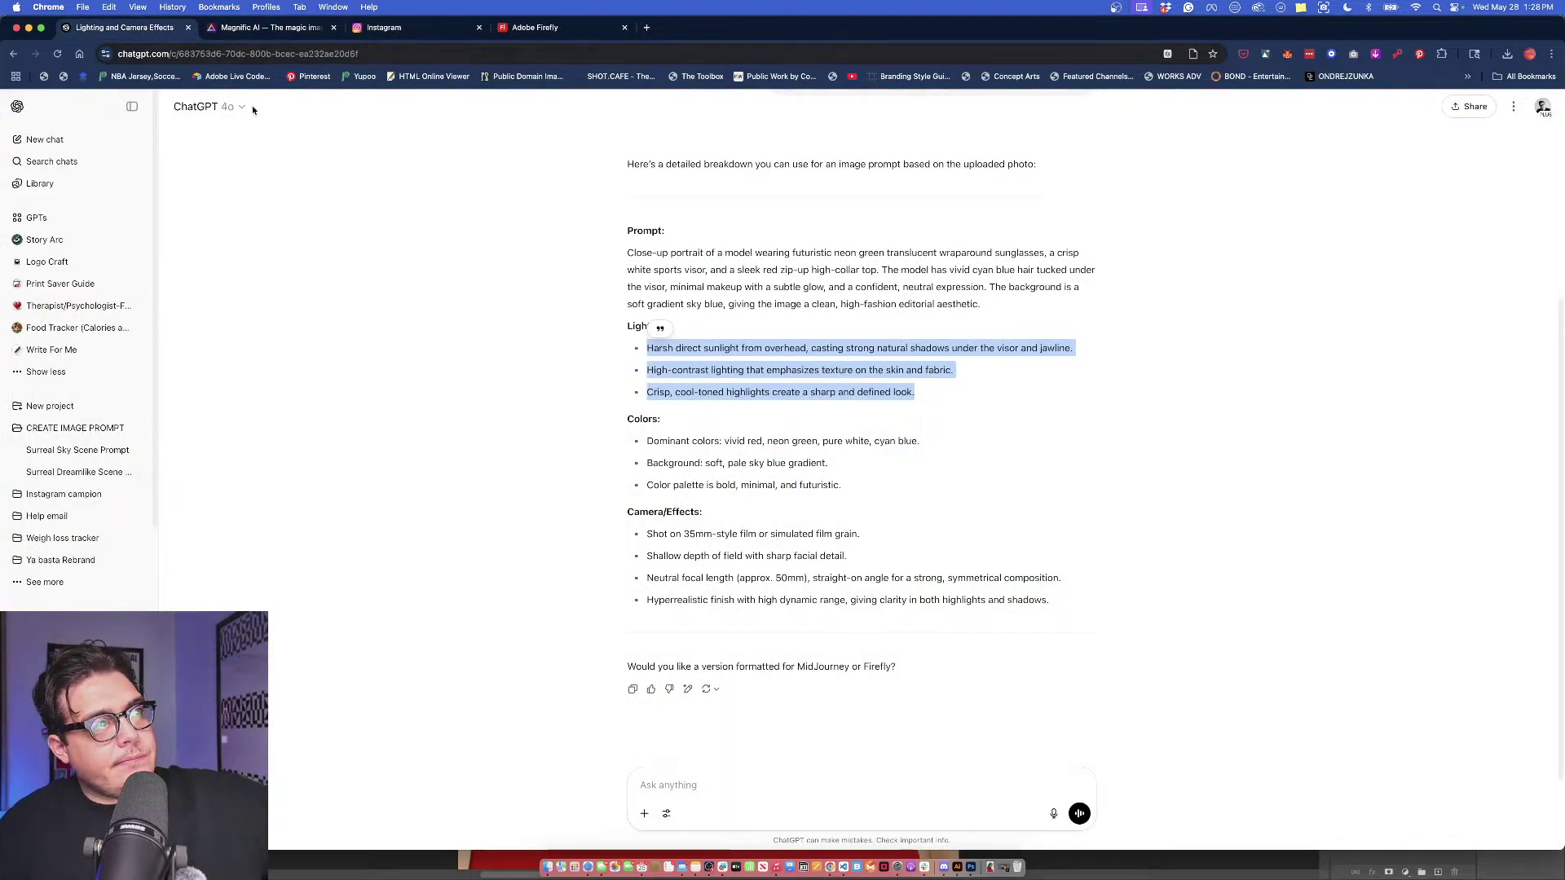
{"action": "left_click", "coordinate": [789, 438]}
{"action": "left_click_drag", "start_coordinate": [832, 485], "coordinate": [670, 428]}
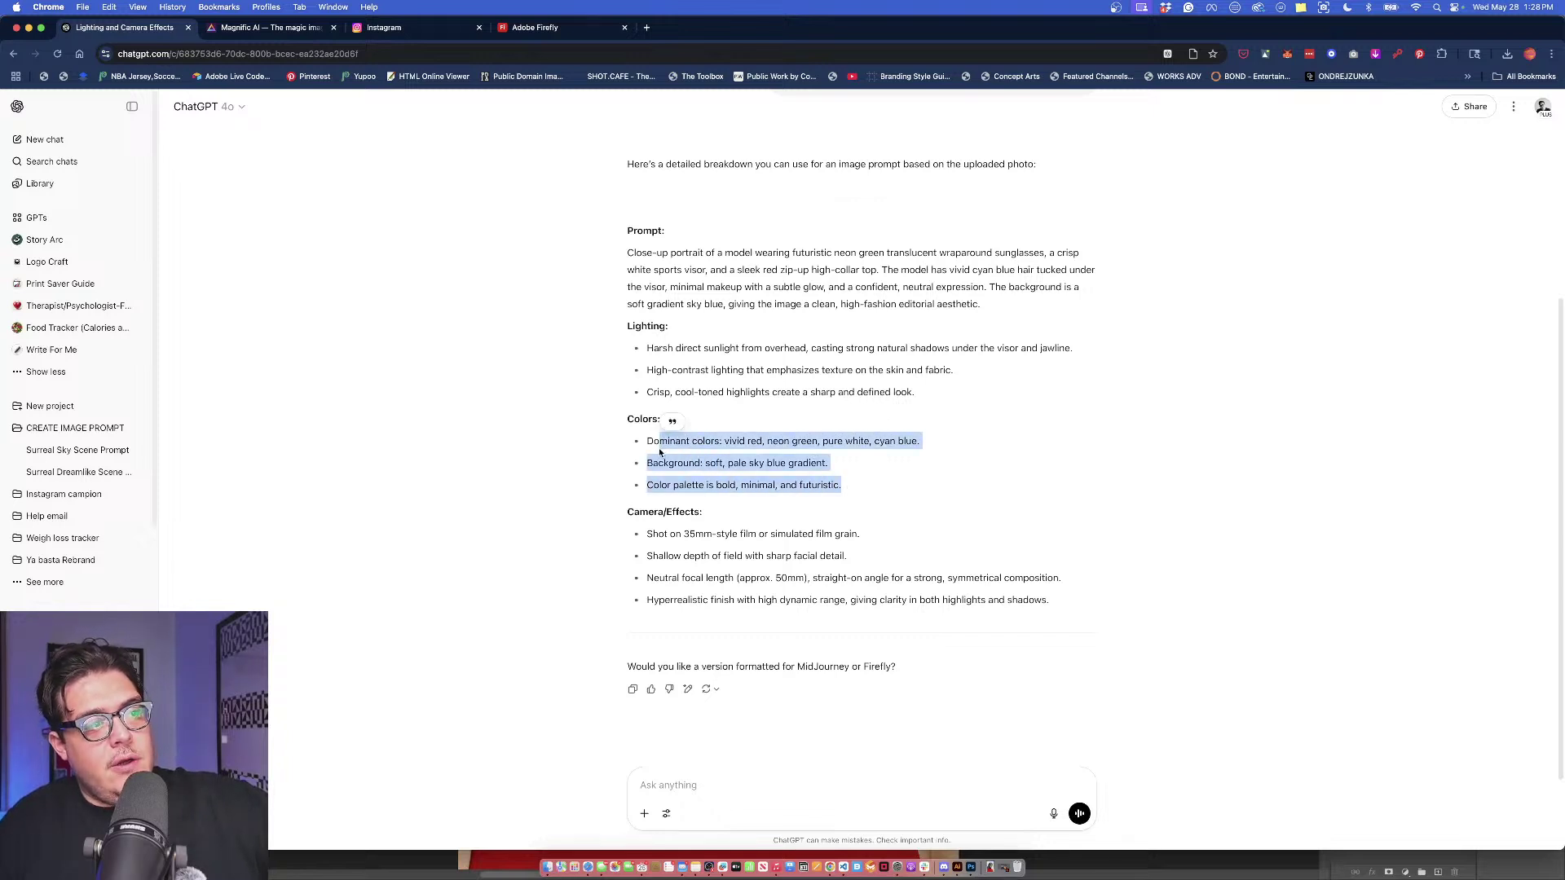
{"action": "left_click", "coordinate": [900, 388]}
{"action": "left_click_drag", "start_coordinate": [901, 388], "coordinate": [646, 347]}
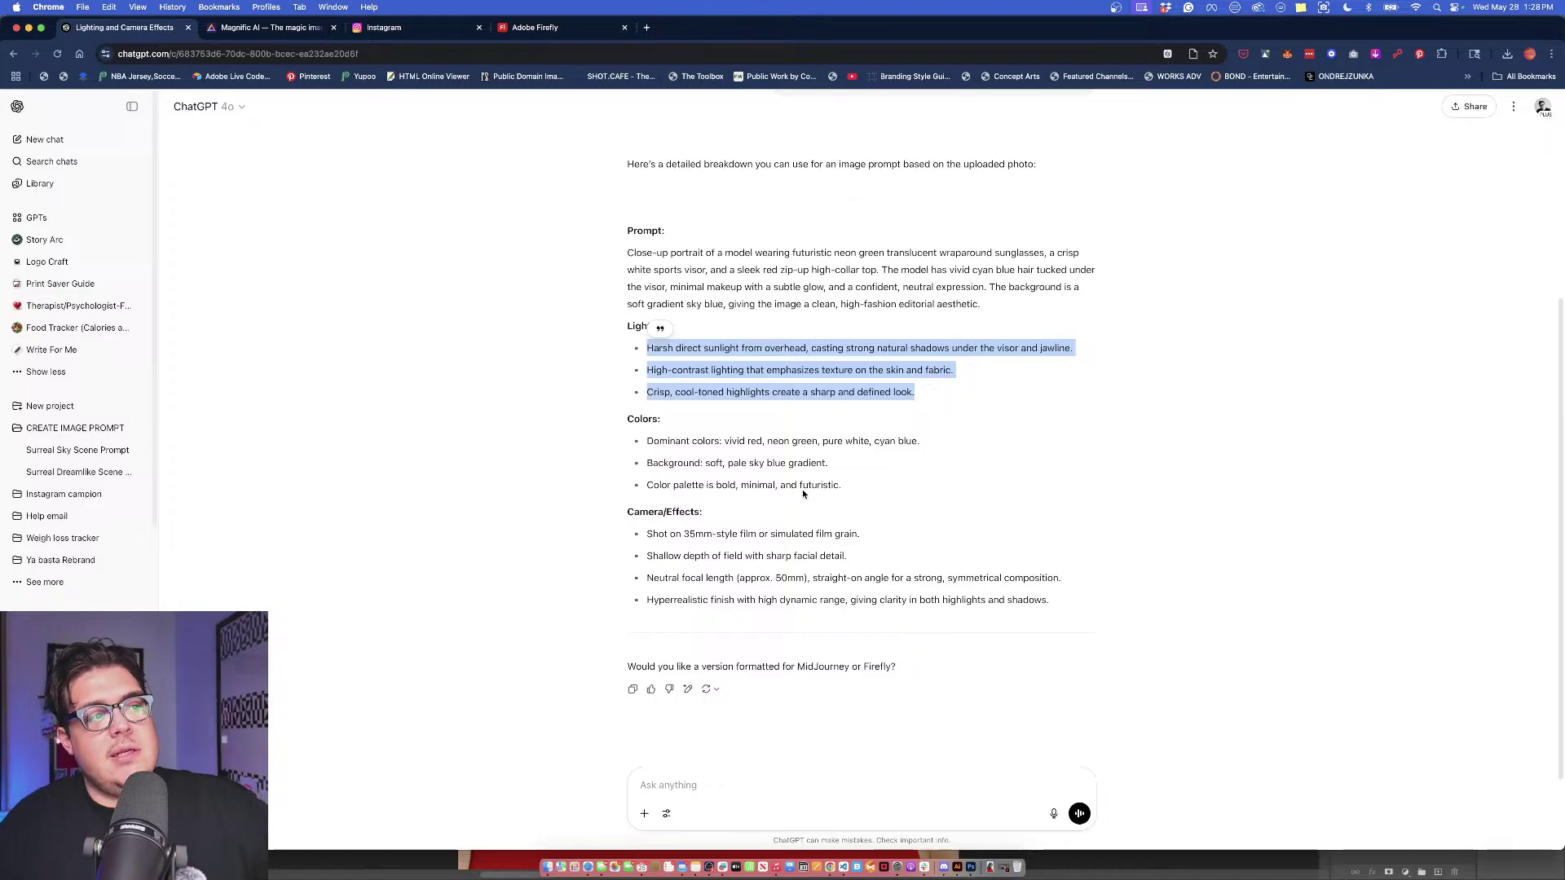
{"action": "left_click", "coordinate": [656, 534]}
{"action": "left_click_drag", "start_coordinate": [656, 534], "coordinate": [1012, 605]}
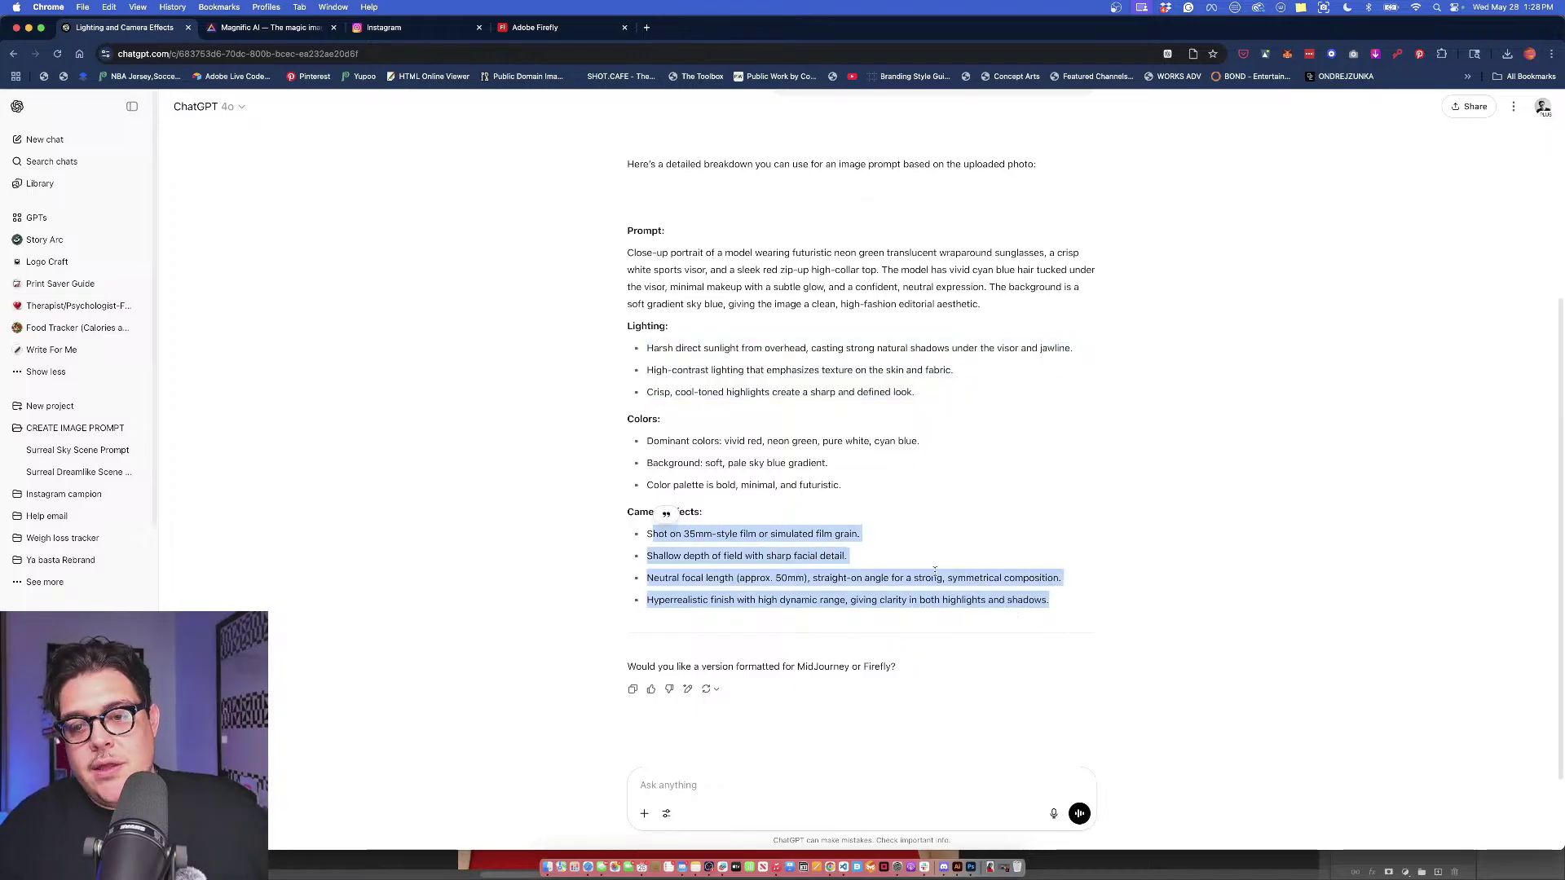
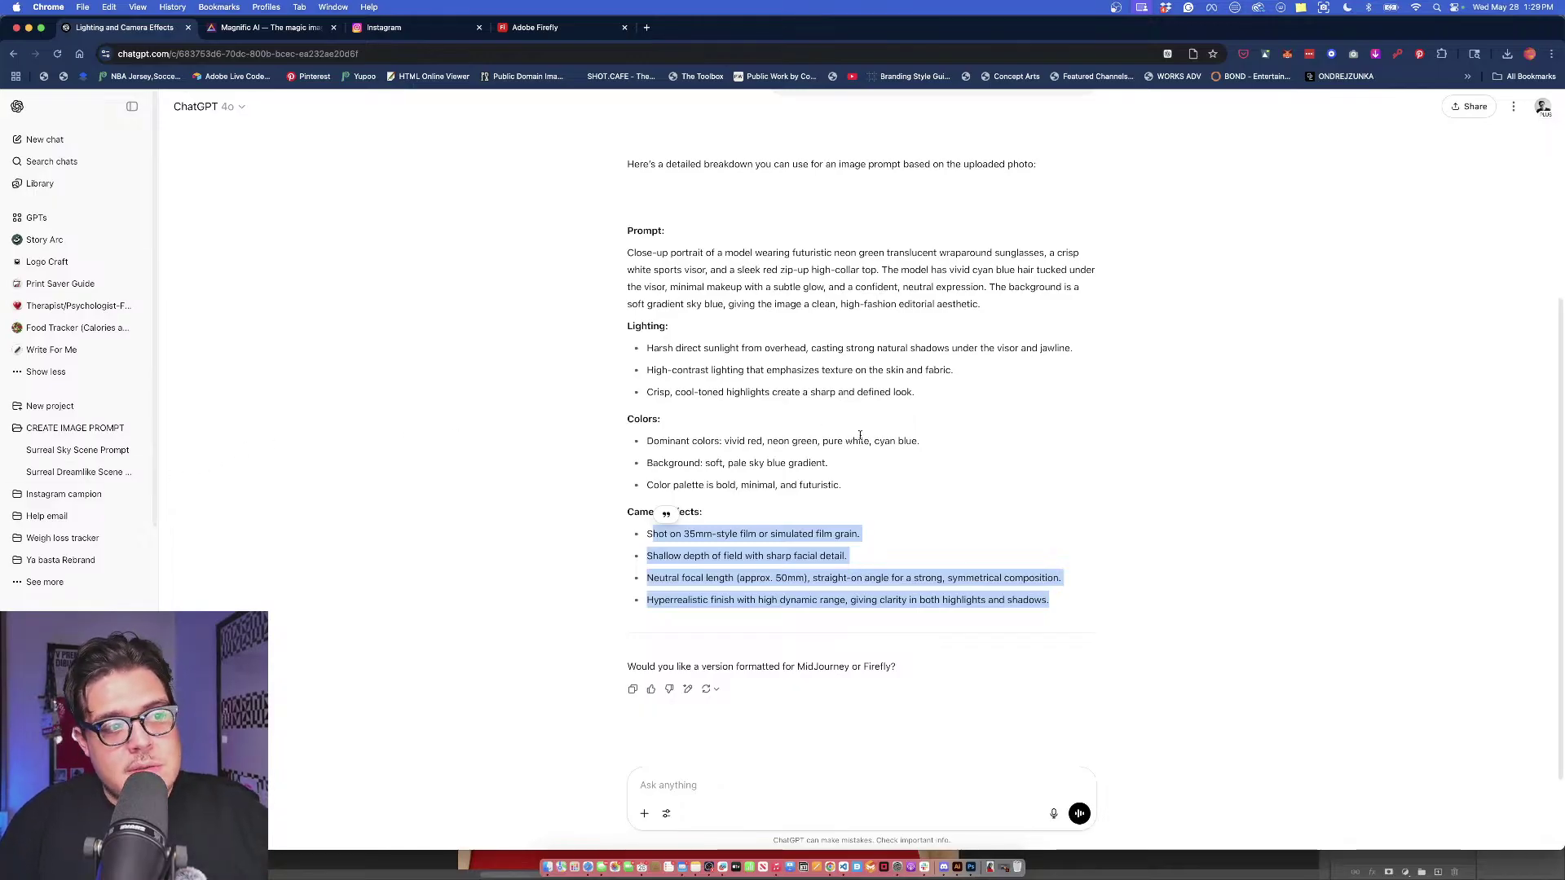
Highlight the Colors points in the prompt breakdown and compare the flower portrait upscales and their settings in the Magnific history.
{"action": "left_click_drag", "start_coordinate": [863, 489], "coordinate": [646, 419]}
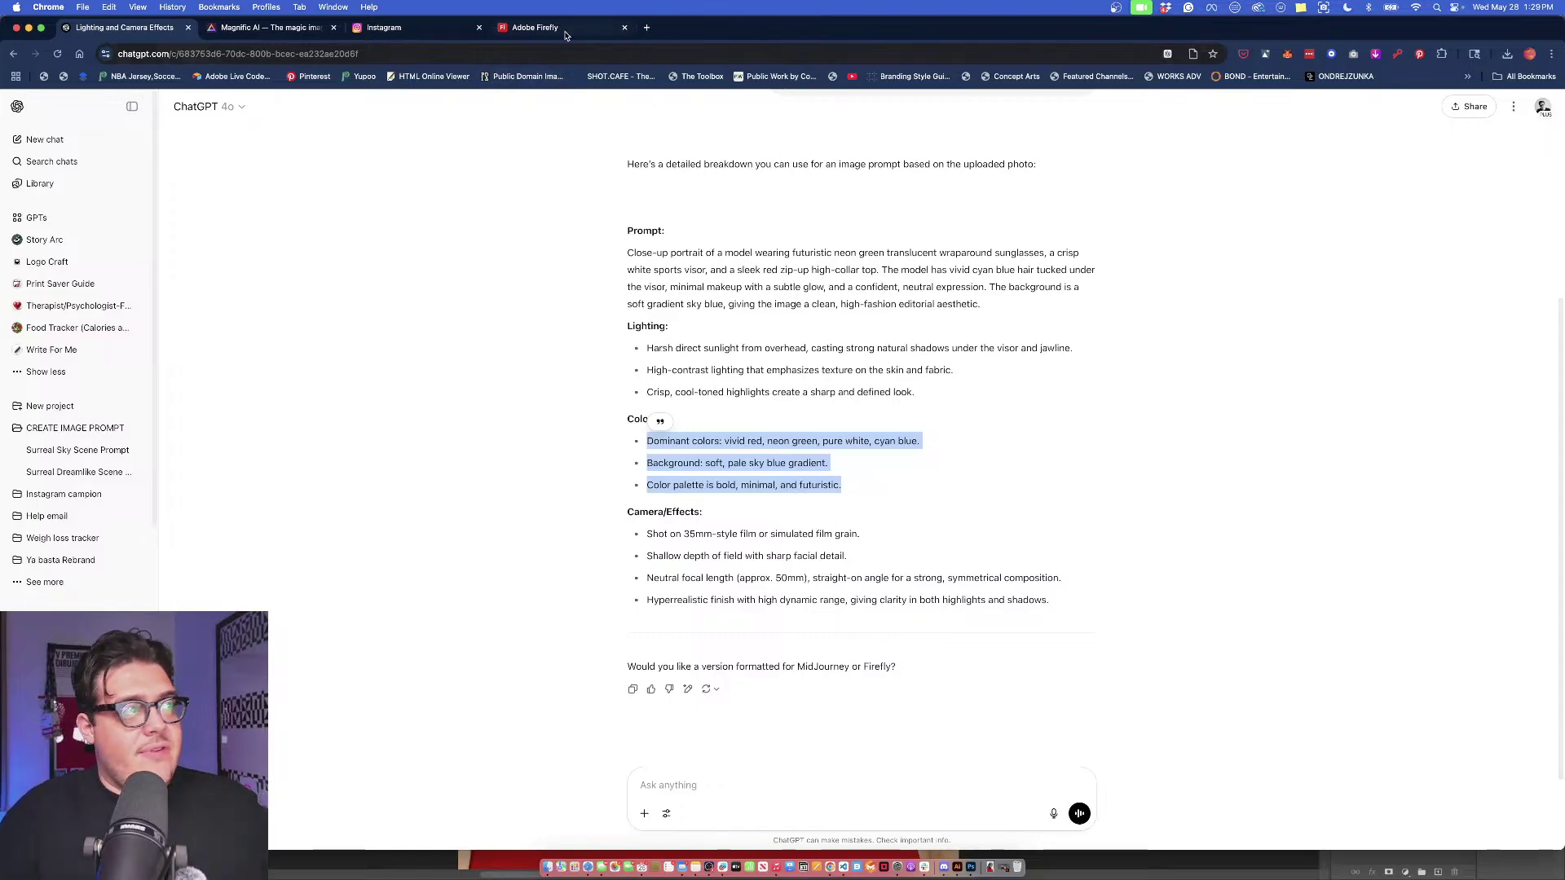
{"action": "left_click", "coordinate": [278, 33]}
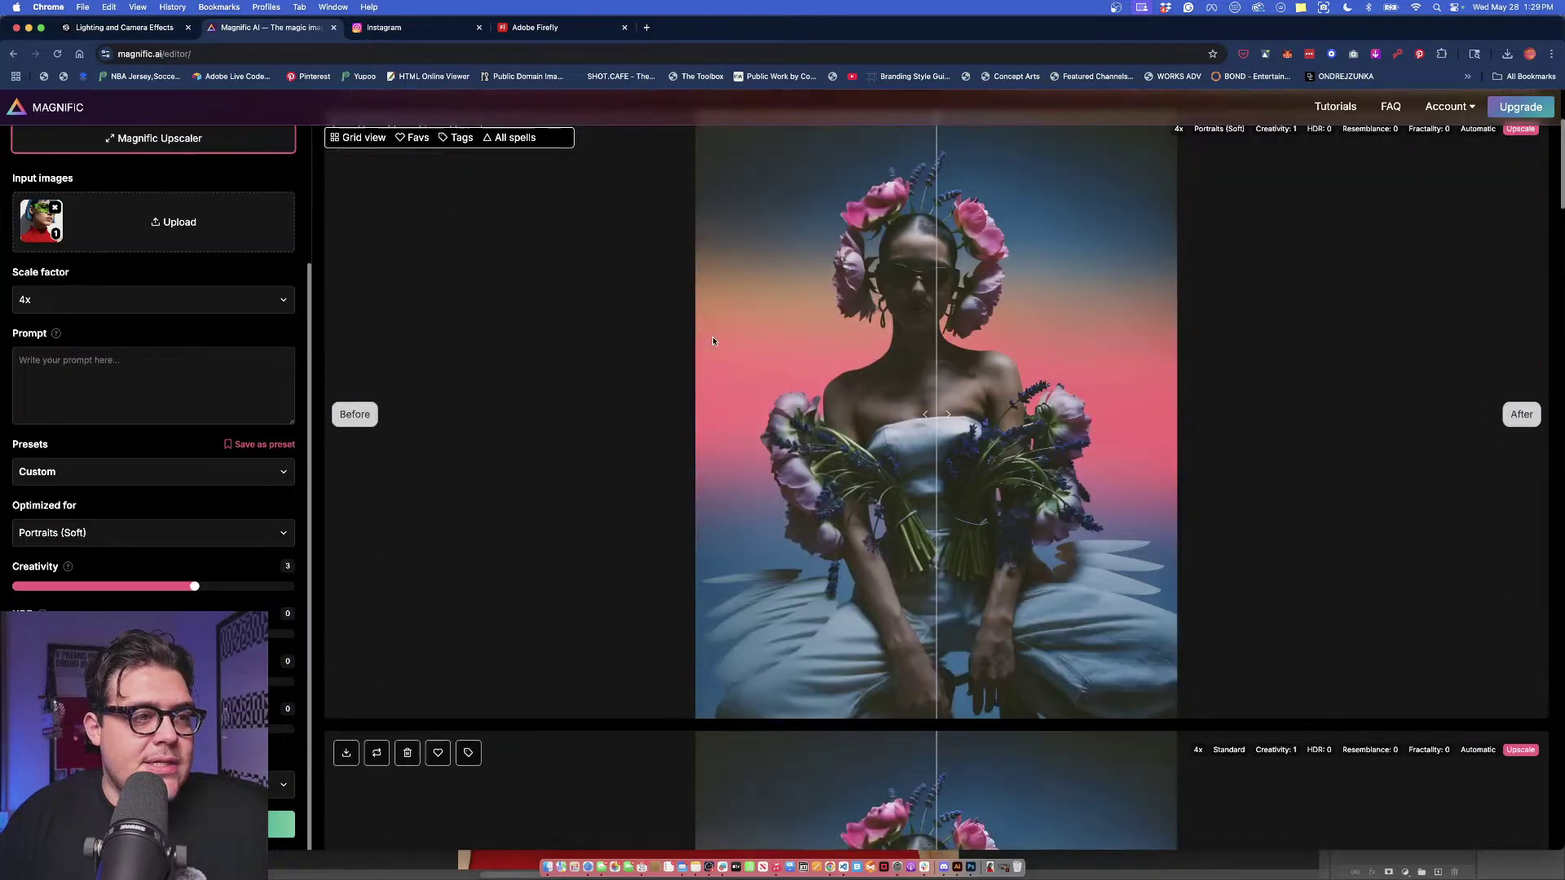
{"action": "scroll", "coordinate": [865, 383], "scroll_direction": "down", "scroll_amount": 5}
{"action": "scroll", "coordinate": [866, 382], "scroll_direction": "up", "scroll_amount": 8}
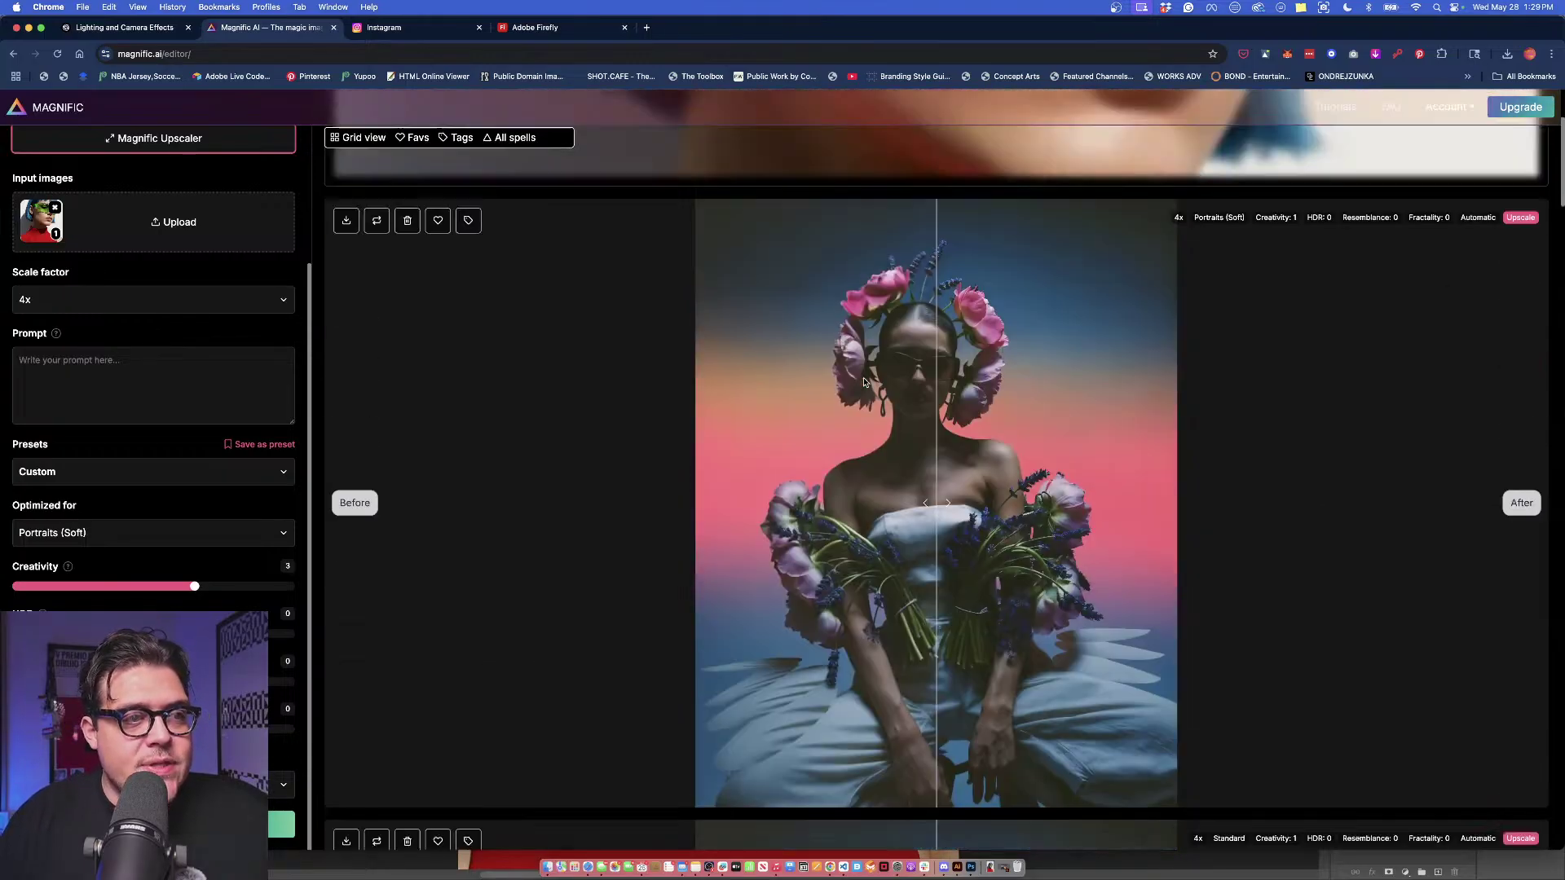
{"action": "scroll", "coordinate": [866, 382], "scroll_direction": "down", "scroll_amount": 1}
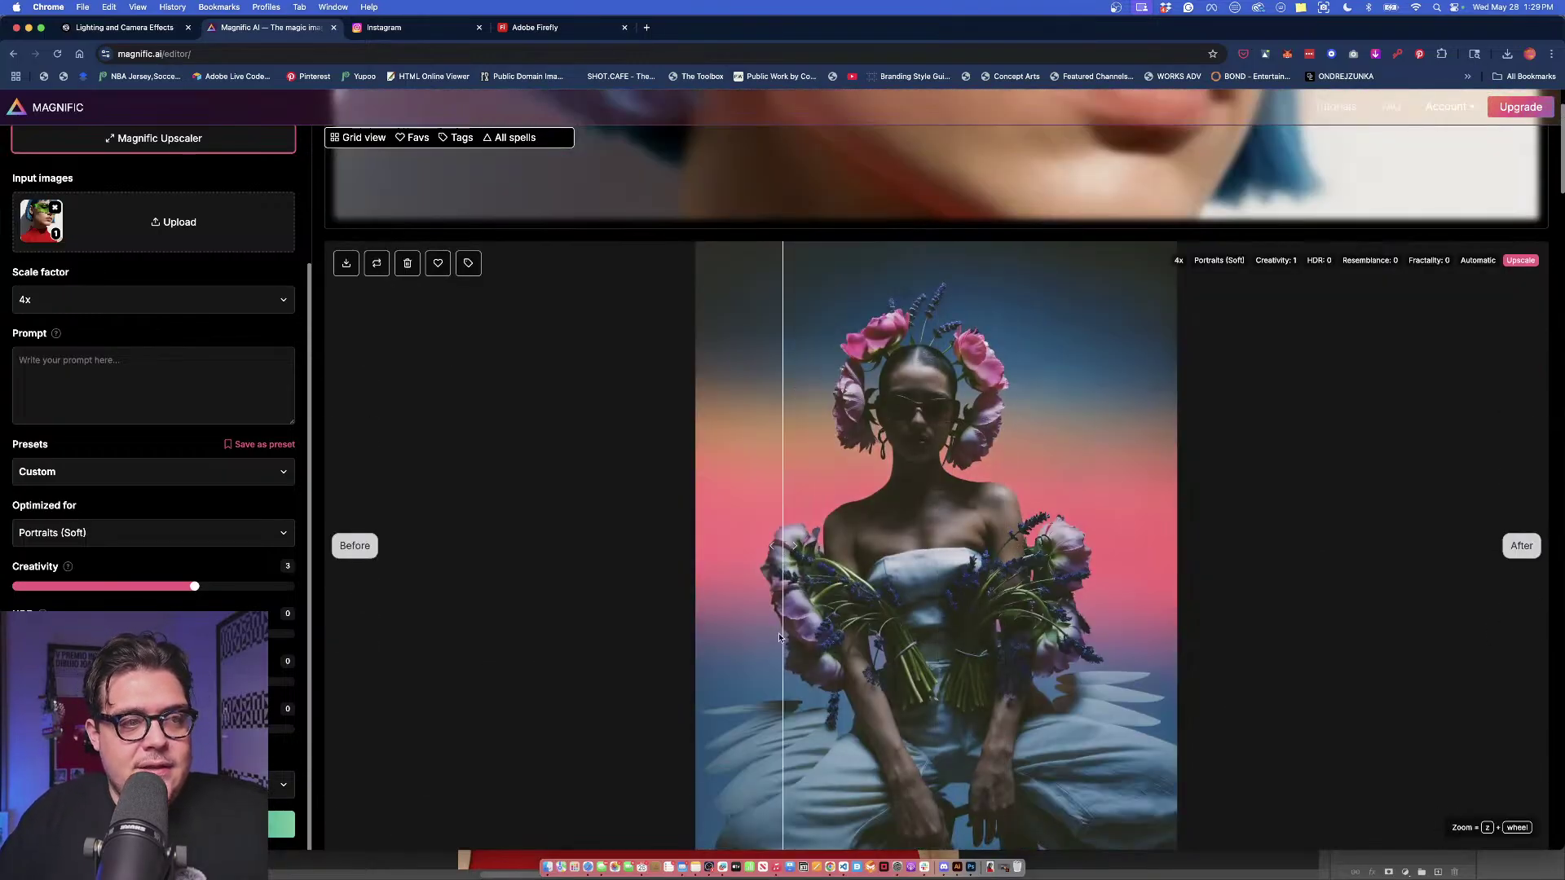
{"action": "scroll", "coordinate": [891, 603], "scroll_direction": "down", "scroll_amount": 5}
{"action": "scroll", "coordinate": [891, 603], "scroll_direction": "down", "scroll_amount": 5}
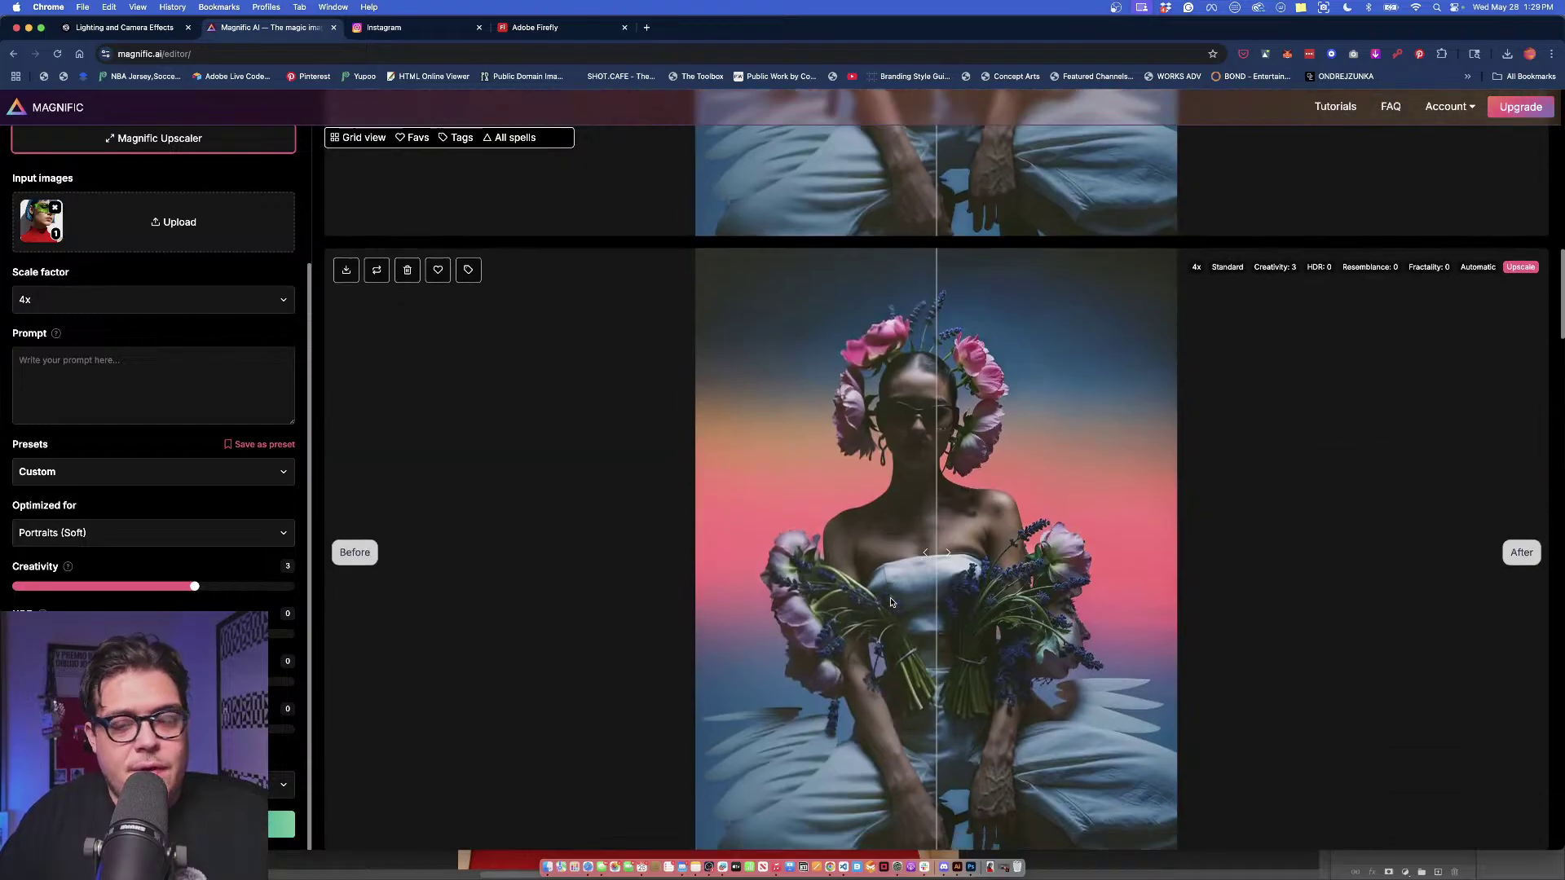
{"action": "scroll", "coordinate": [891, 603], "scroll_direction": "down", "scroll_amount": 9}
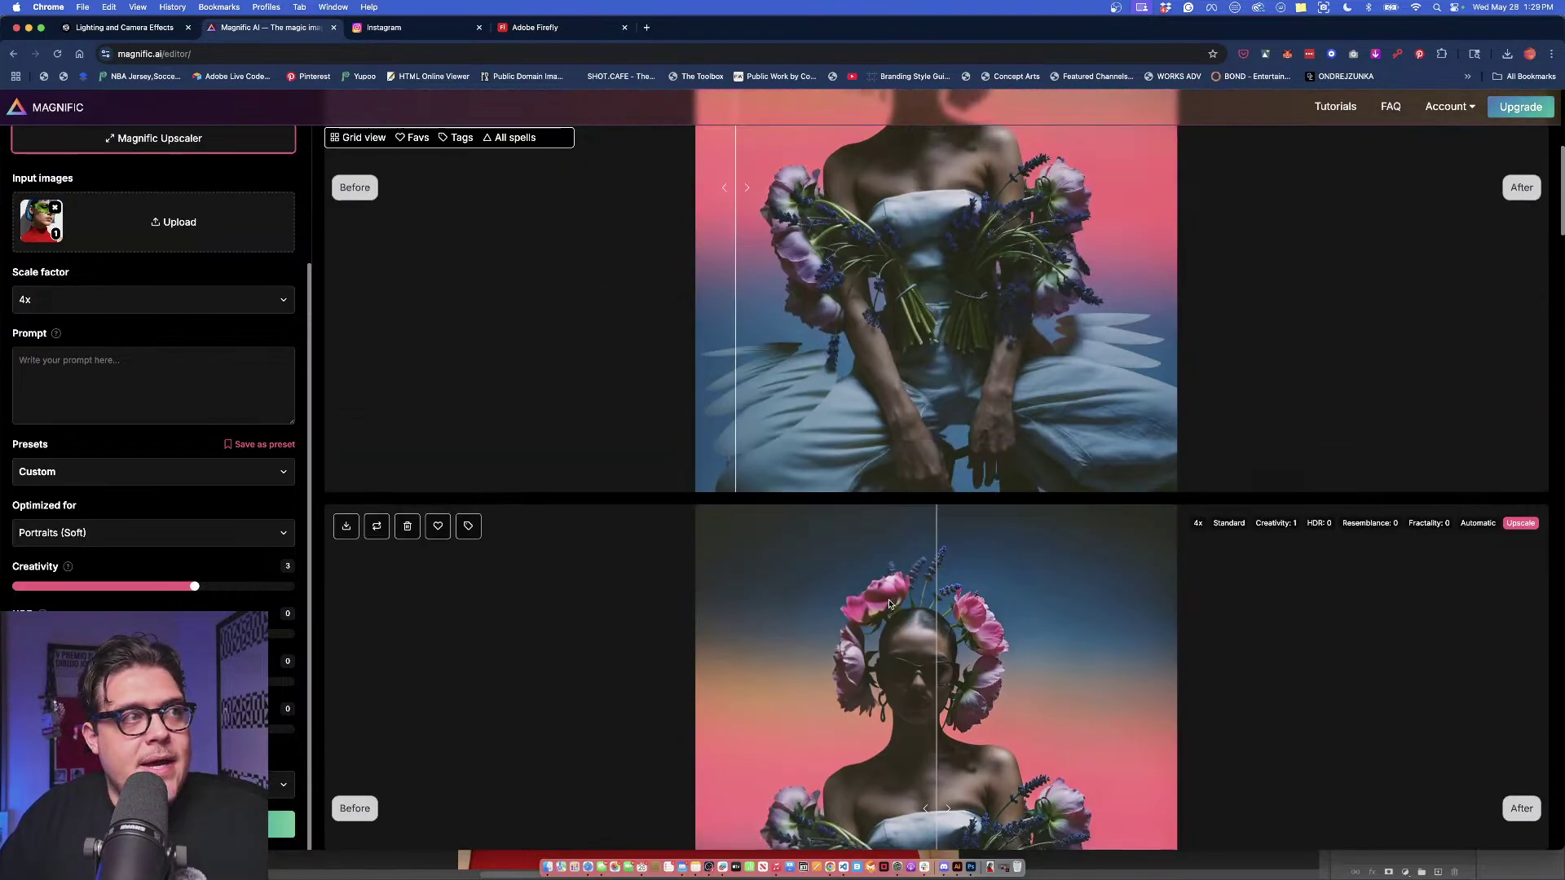
{"action": "scroll", "coordinate": [889, 599], "scroll_direction": "down", "scroll_amount": 3}
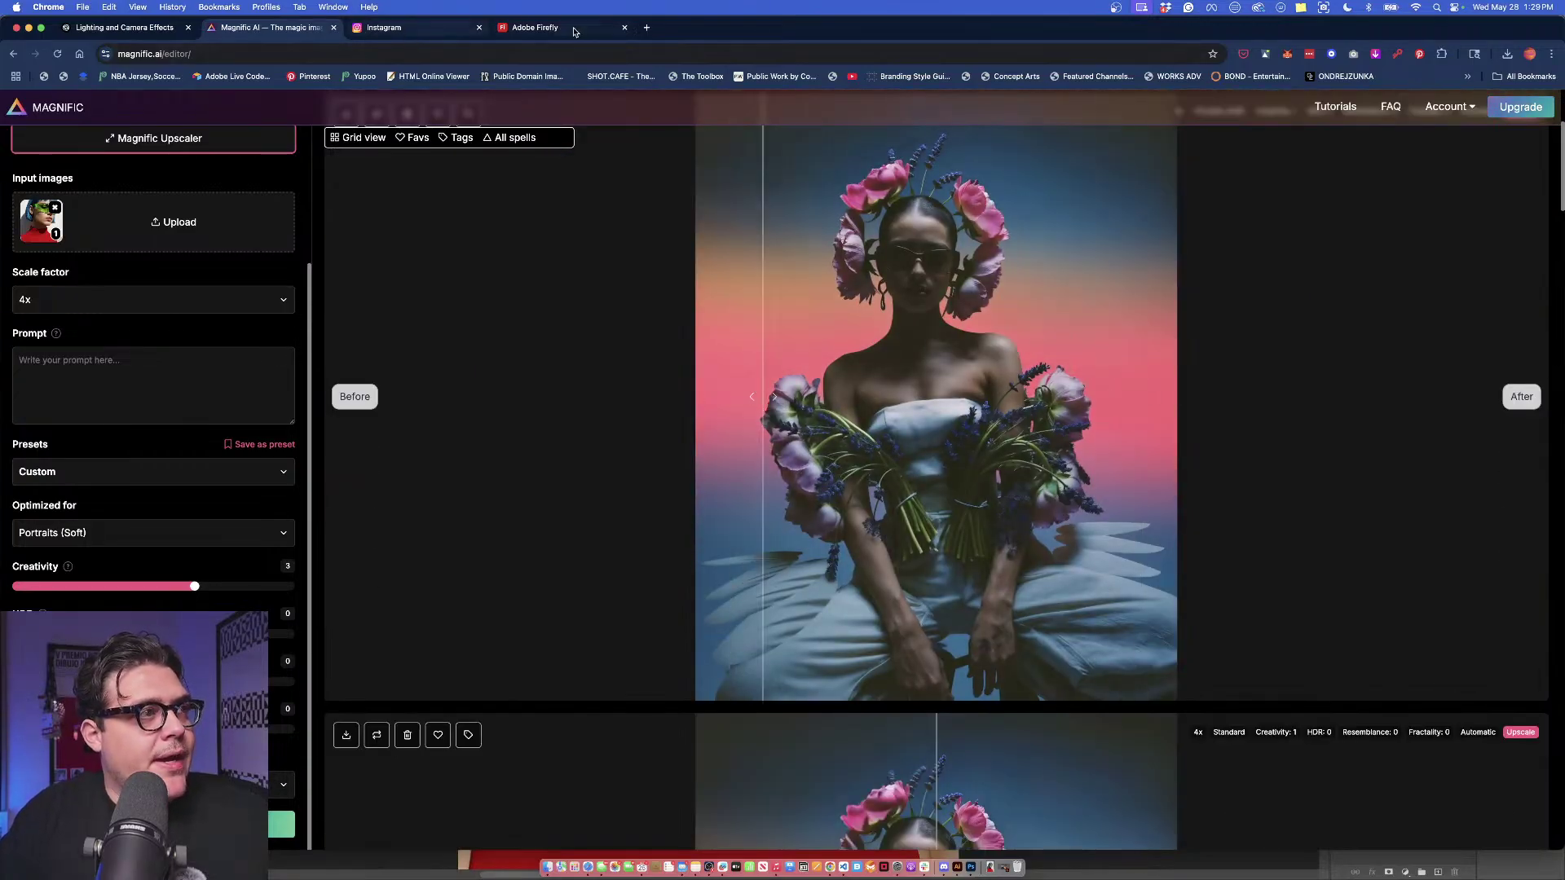
Switch to Instagram and browse the surreal portrait posts on the open artist profile.
{"action": "left_click", "coordinate": [395, 33]}
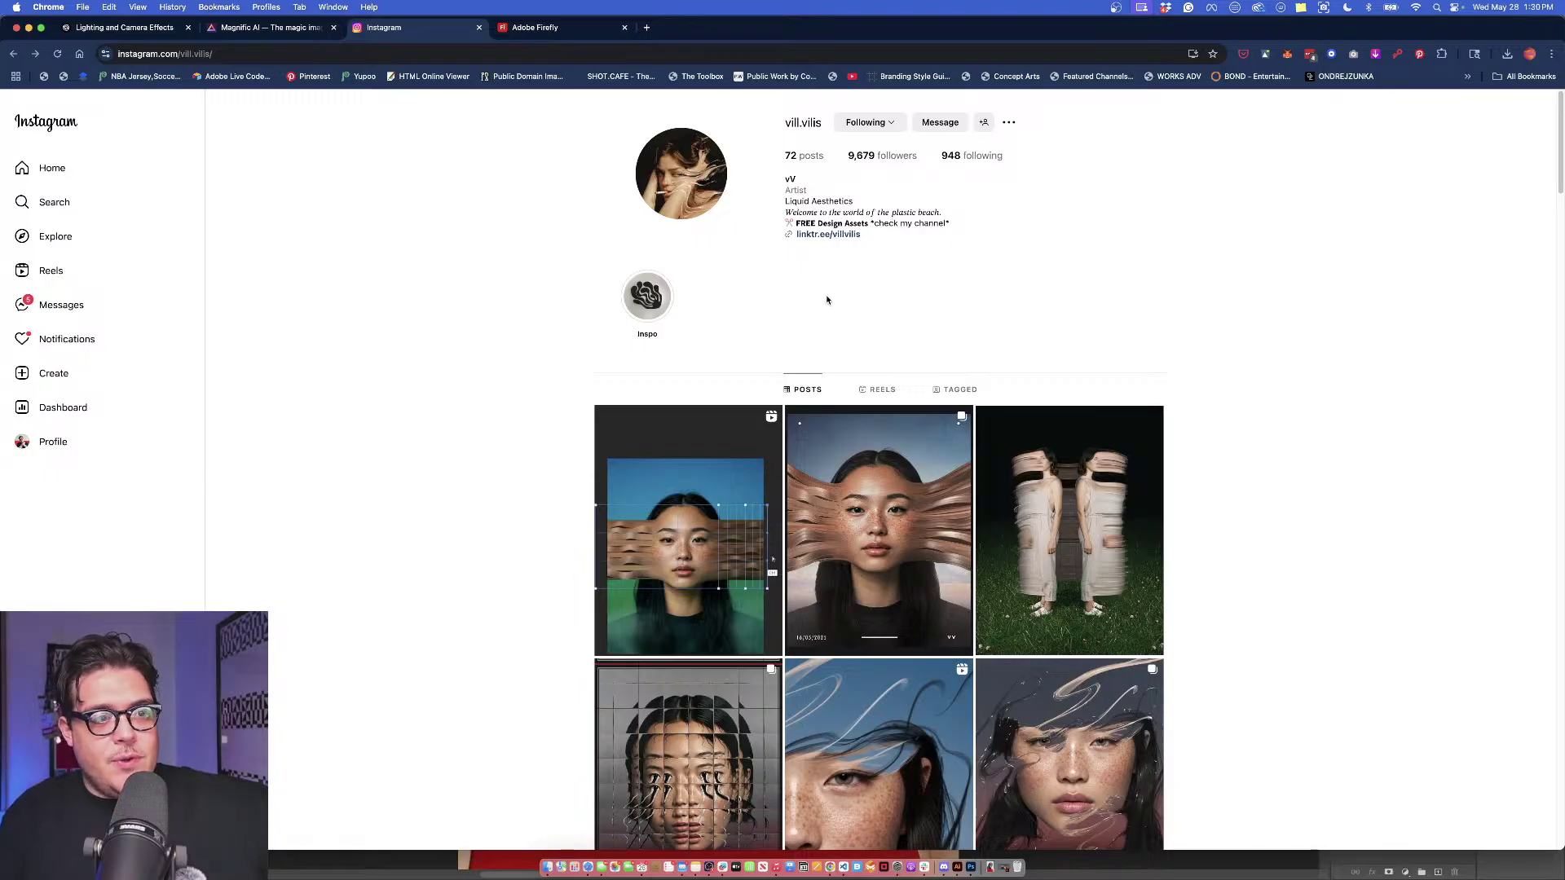
{"action": "scroll", "coordinate": [826, 300], "scroll_direction": "down", "scroll_amount": 3}
{"action": "scroll", "coordinate": [826, 300], "scroll_direction": "down", "scroll_amount": 3}
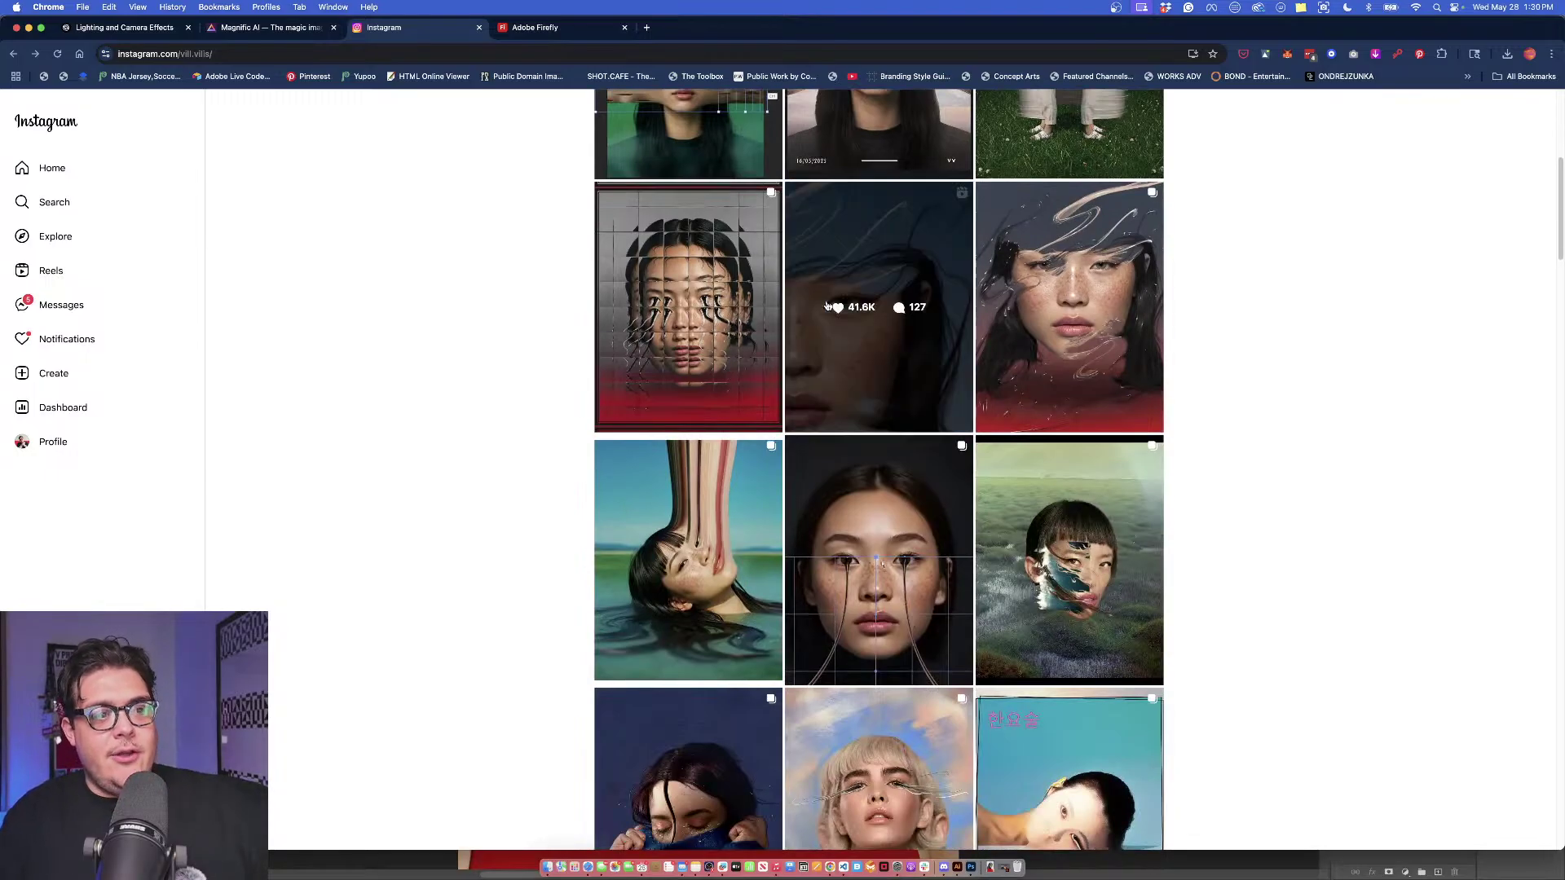
{"action": "scroll", "coordinate": [826, 305], "scroll_direction": "down", "scroll_amount": 3}
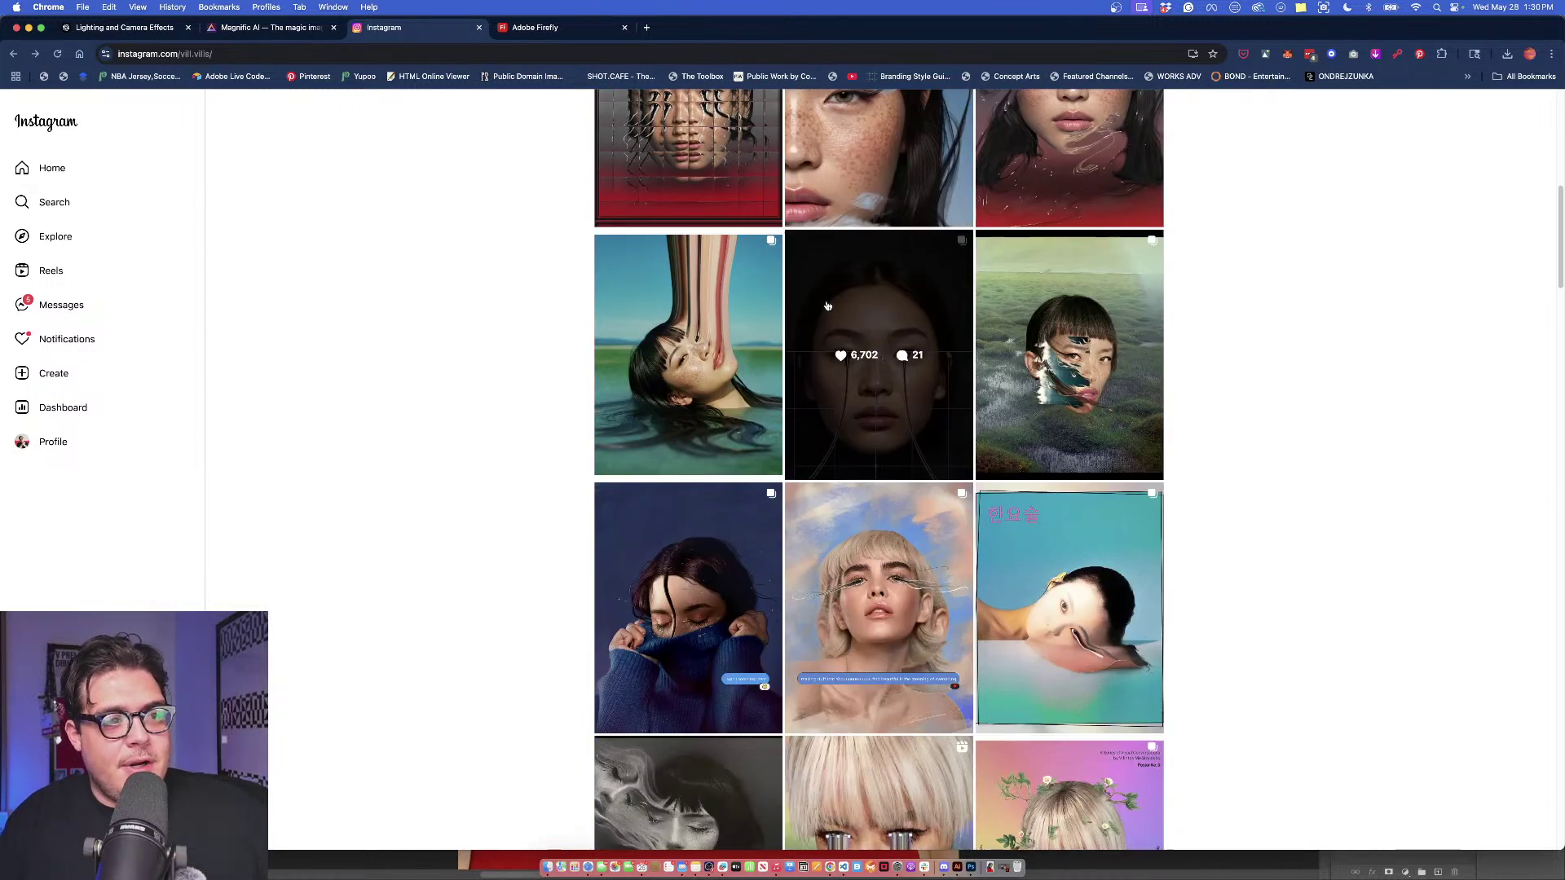
{"action": "scroll", "coordinate": [827, 305], "scroll_direction": "up", "scroll_amount": 10}
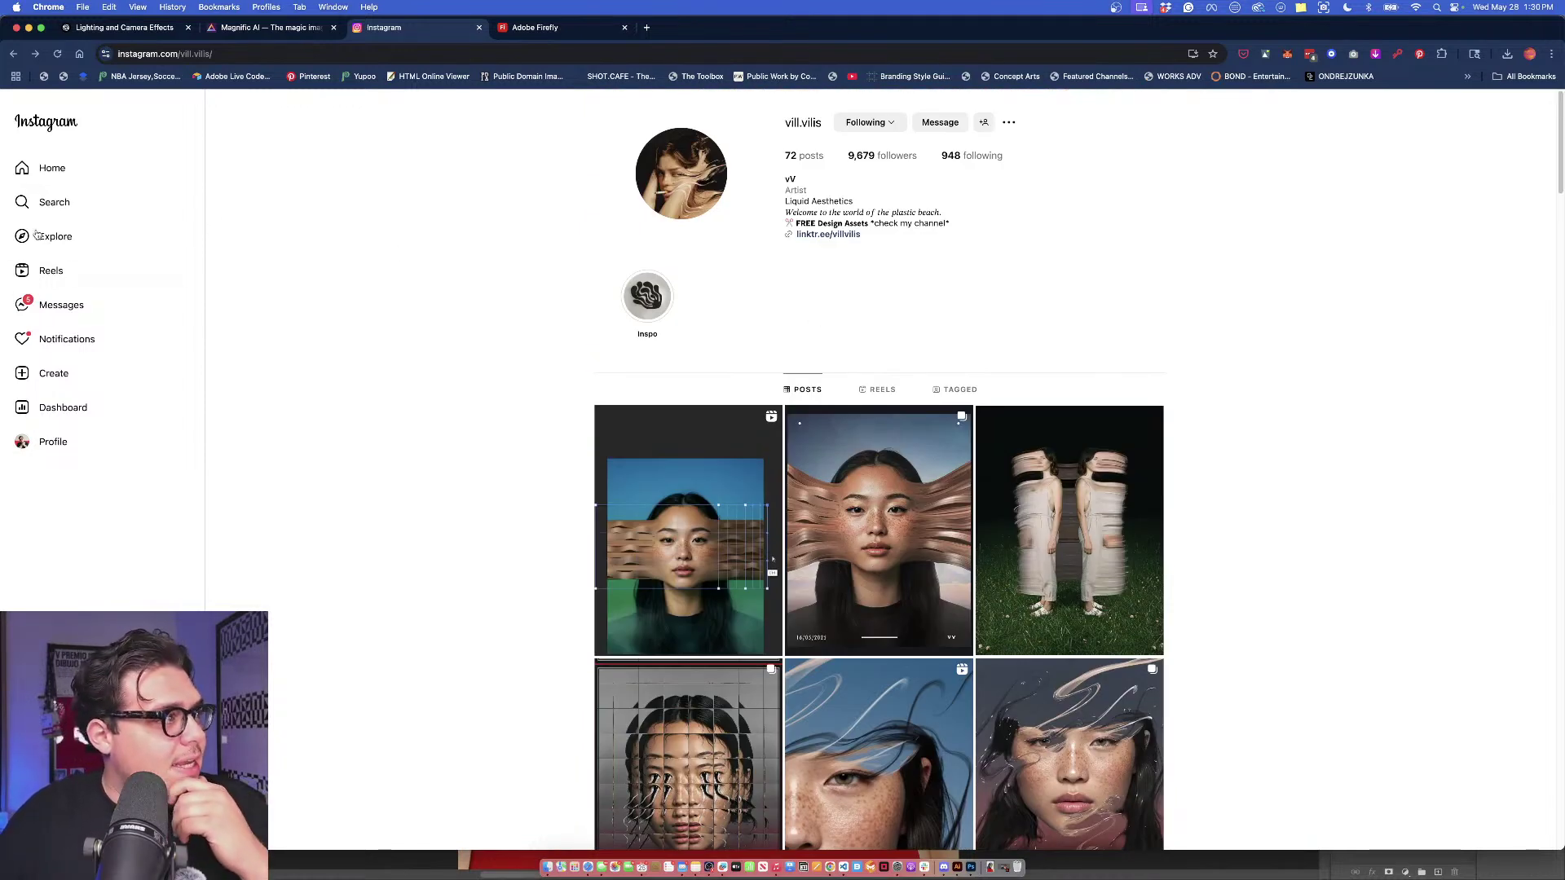
Open your own Instagram profile from the home feed and reload it to show the latest posts.
{"action": "left_click", "coordinate": [51, 168]}
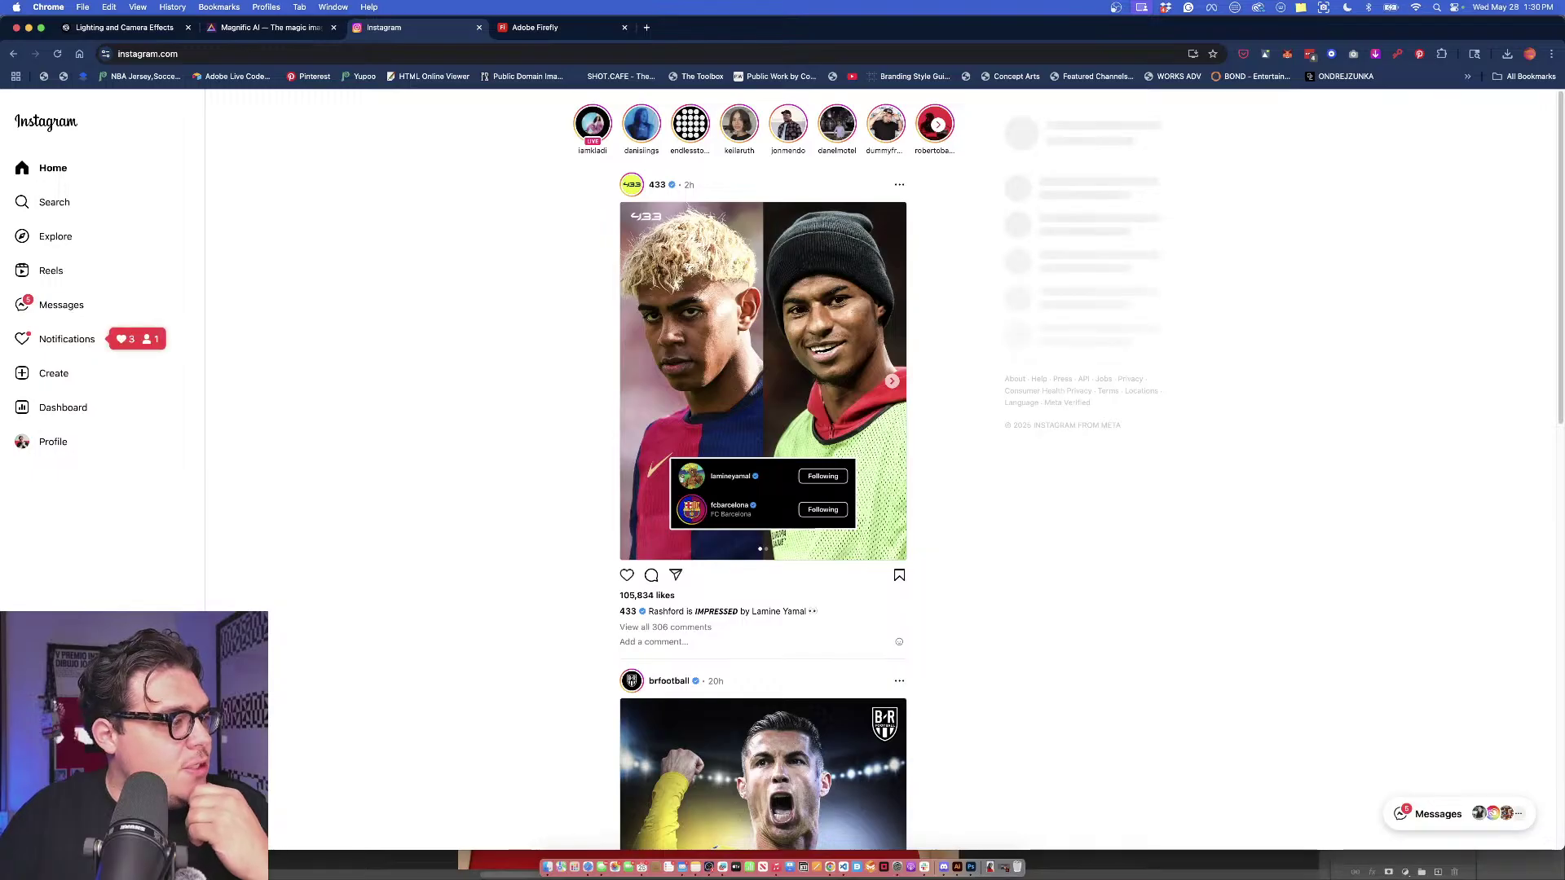
{"action": "left_click", "coordinate": [60, 443]}
{"action": "scroll", "coordinate": [215, 101], "scroll_direction": "down", "scroll_amount": 4}
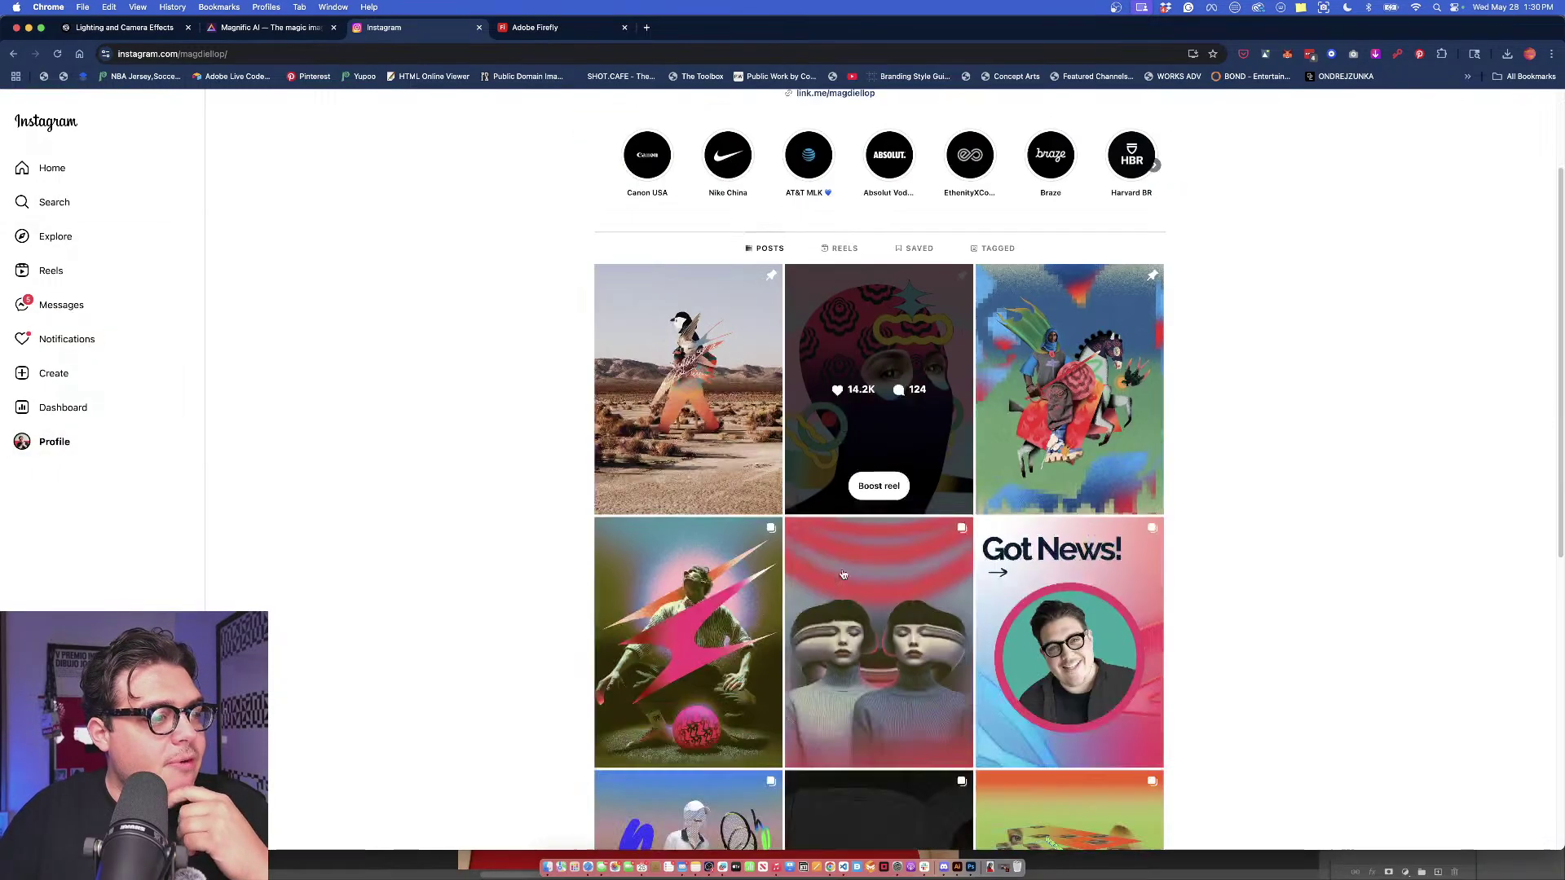
{"action": "left_click", "coordinate": [58, 55]}
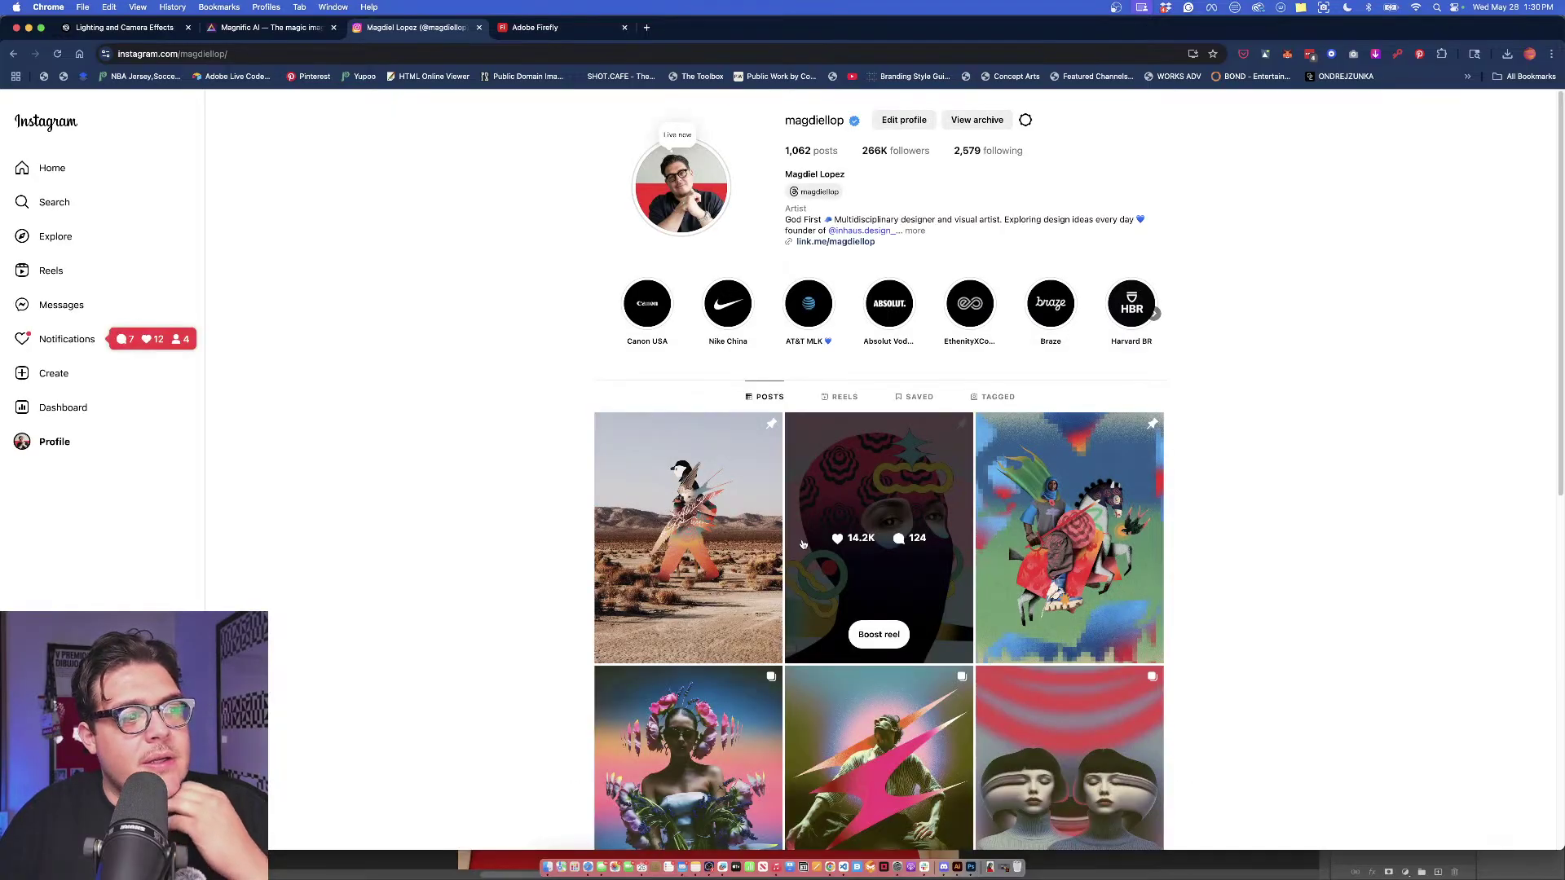
Open the flower portrait post and go through its carousel up to the sixth slide.
{"action": "scroll", "coordinate": [730, 519], "scroll_direction": "down", "scroll_amount": 4}
{"action": "left_click", "coordinate": [730, 519]}
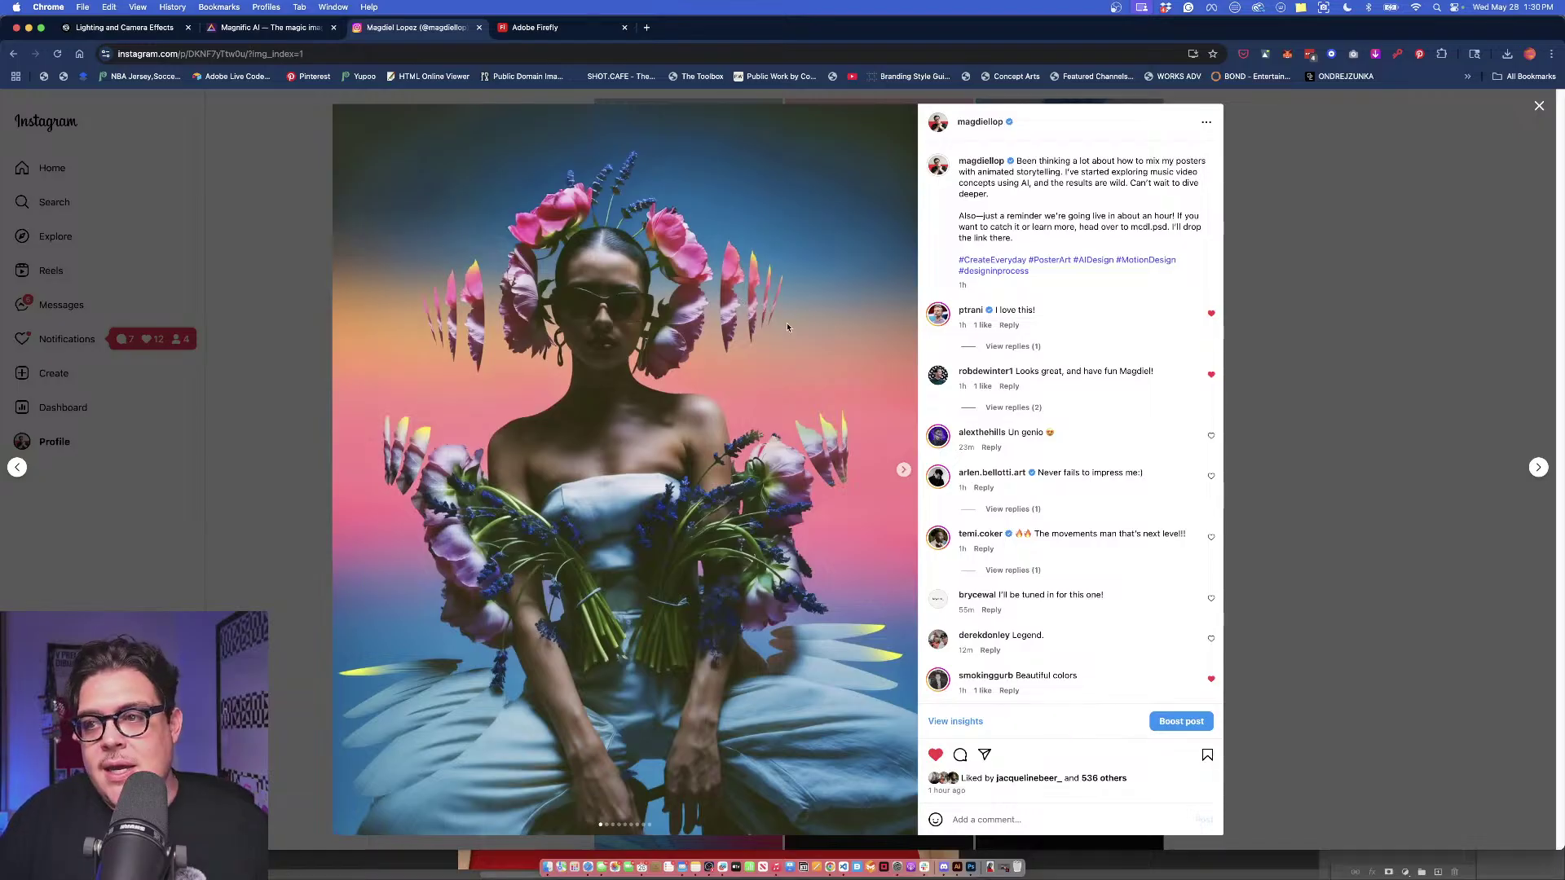
{"action": "left_click", "coordinate": [902, 472]}
{"action": "left_click", "coordinate": [902, 472]}
{"action": "left_click", "coordinate": [902, 472]}
{"action": "left_click", "coordinate": [903, 472]}
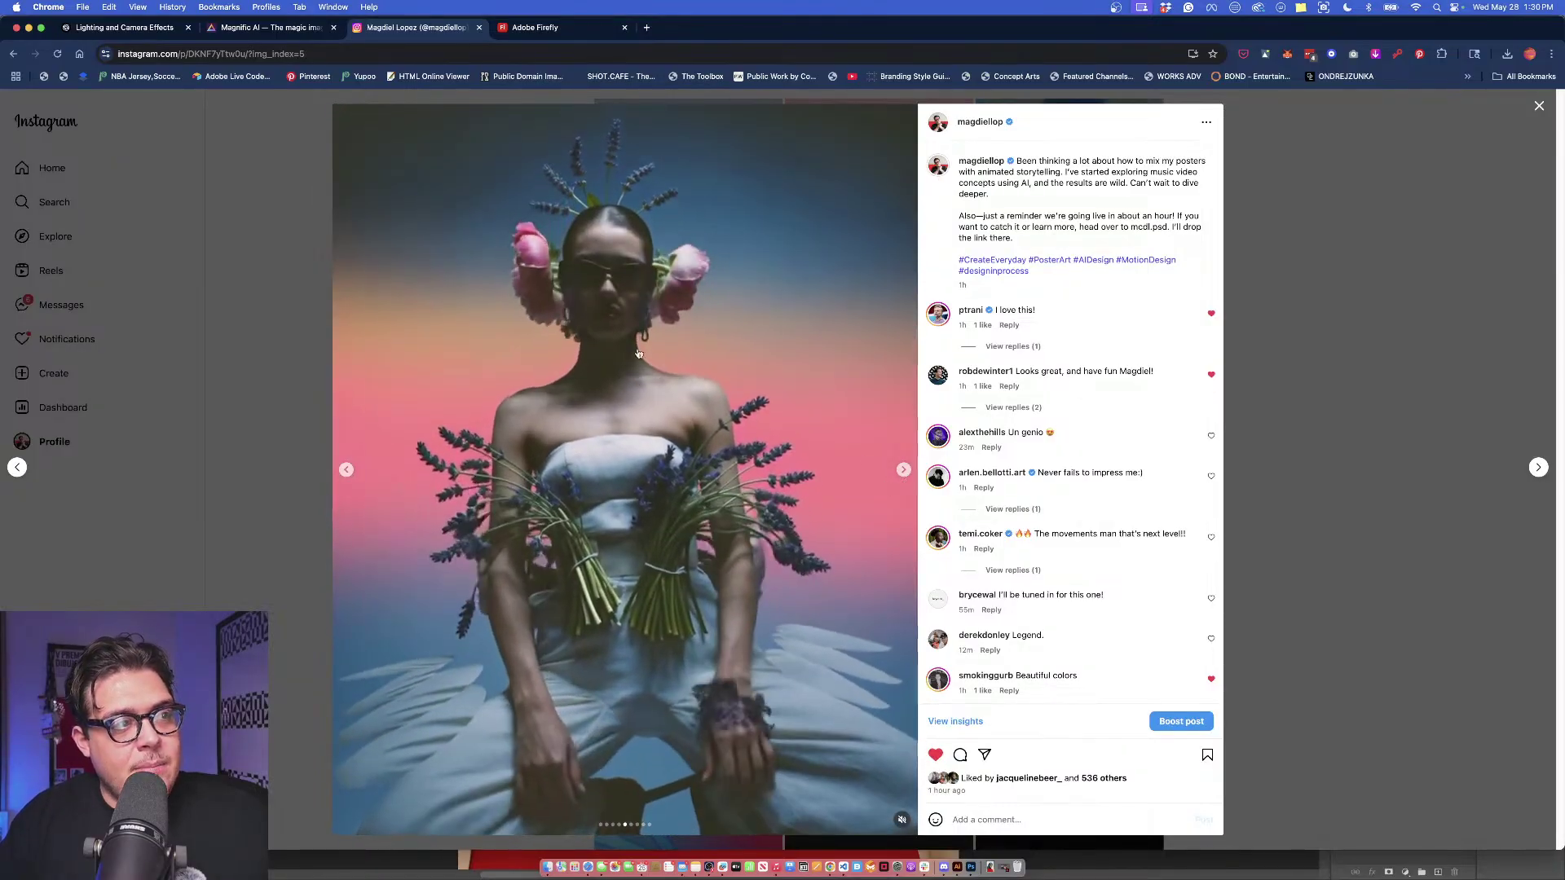
{"action": "left_click", "coordinate": [904, 472]}
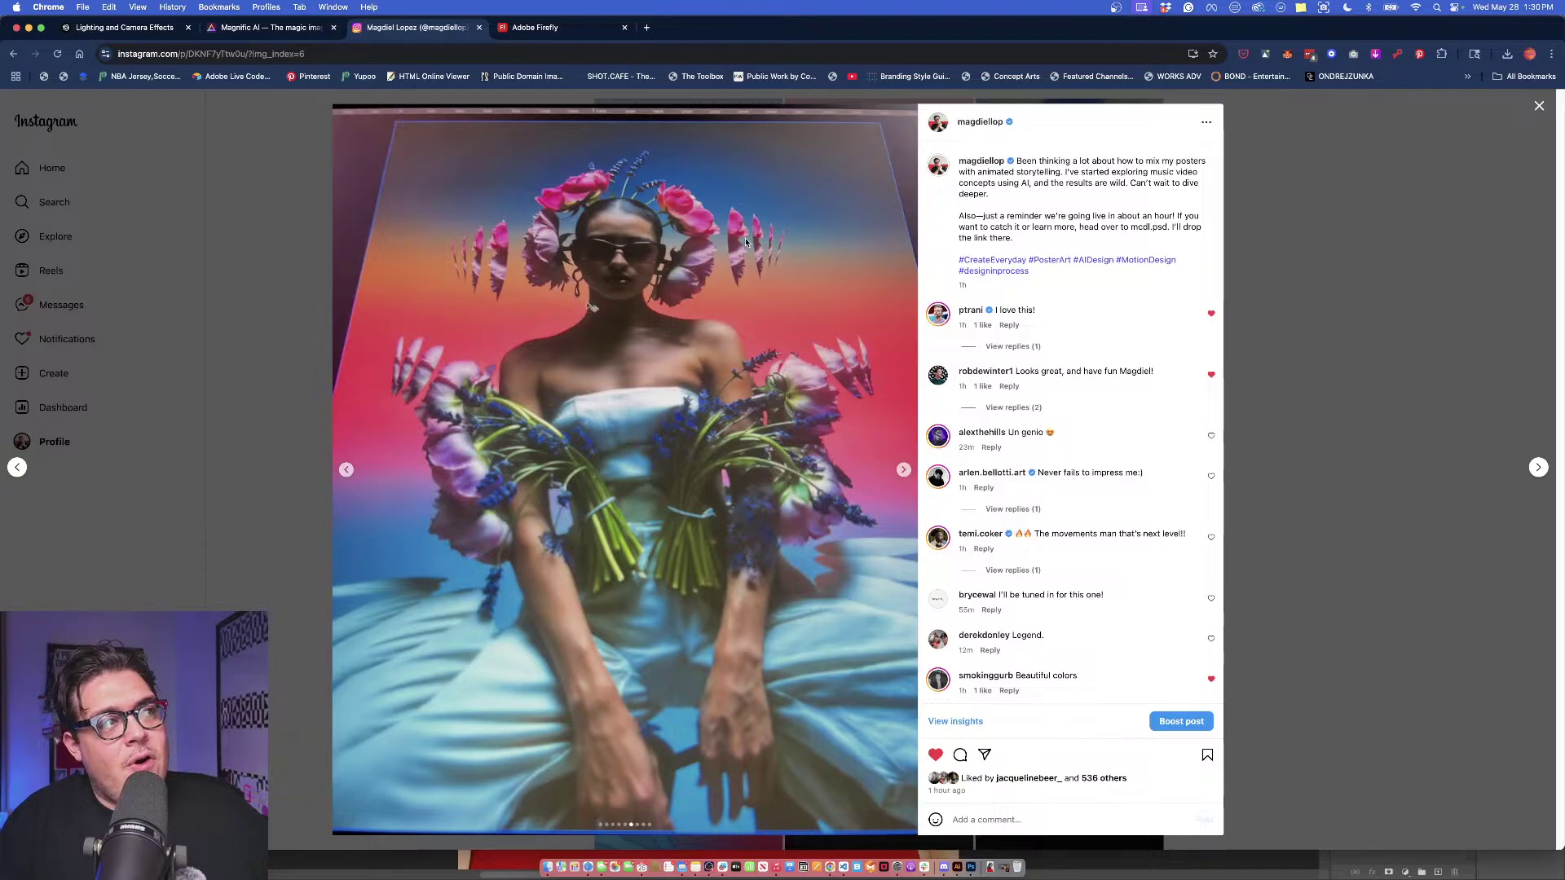
Return to Magnific and examine the flower portrait upscaled with Portraits (Soft) alongside the Standard version.
{"action": "left_click", "coordinate": [255, 30]}
{"action": "scroll", "coordinate": [760, 340], "scroll_direction": "up", "scroll_amount": 5}
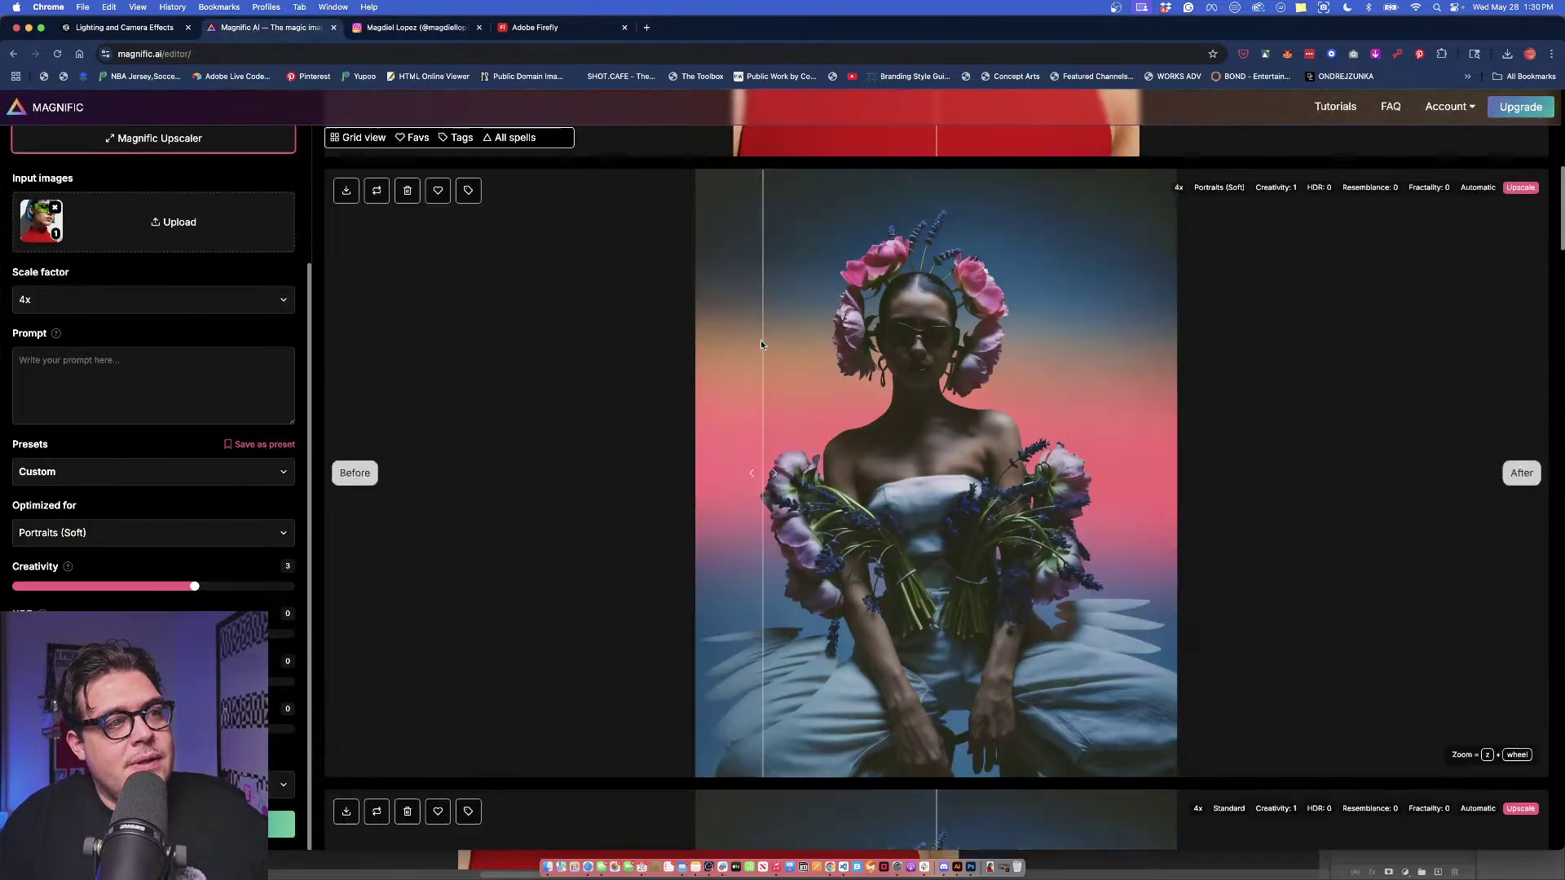
{"action": "scroll", "coordinate": [765, 381], "scroll_direction": "down", "scroll_amount": 10}
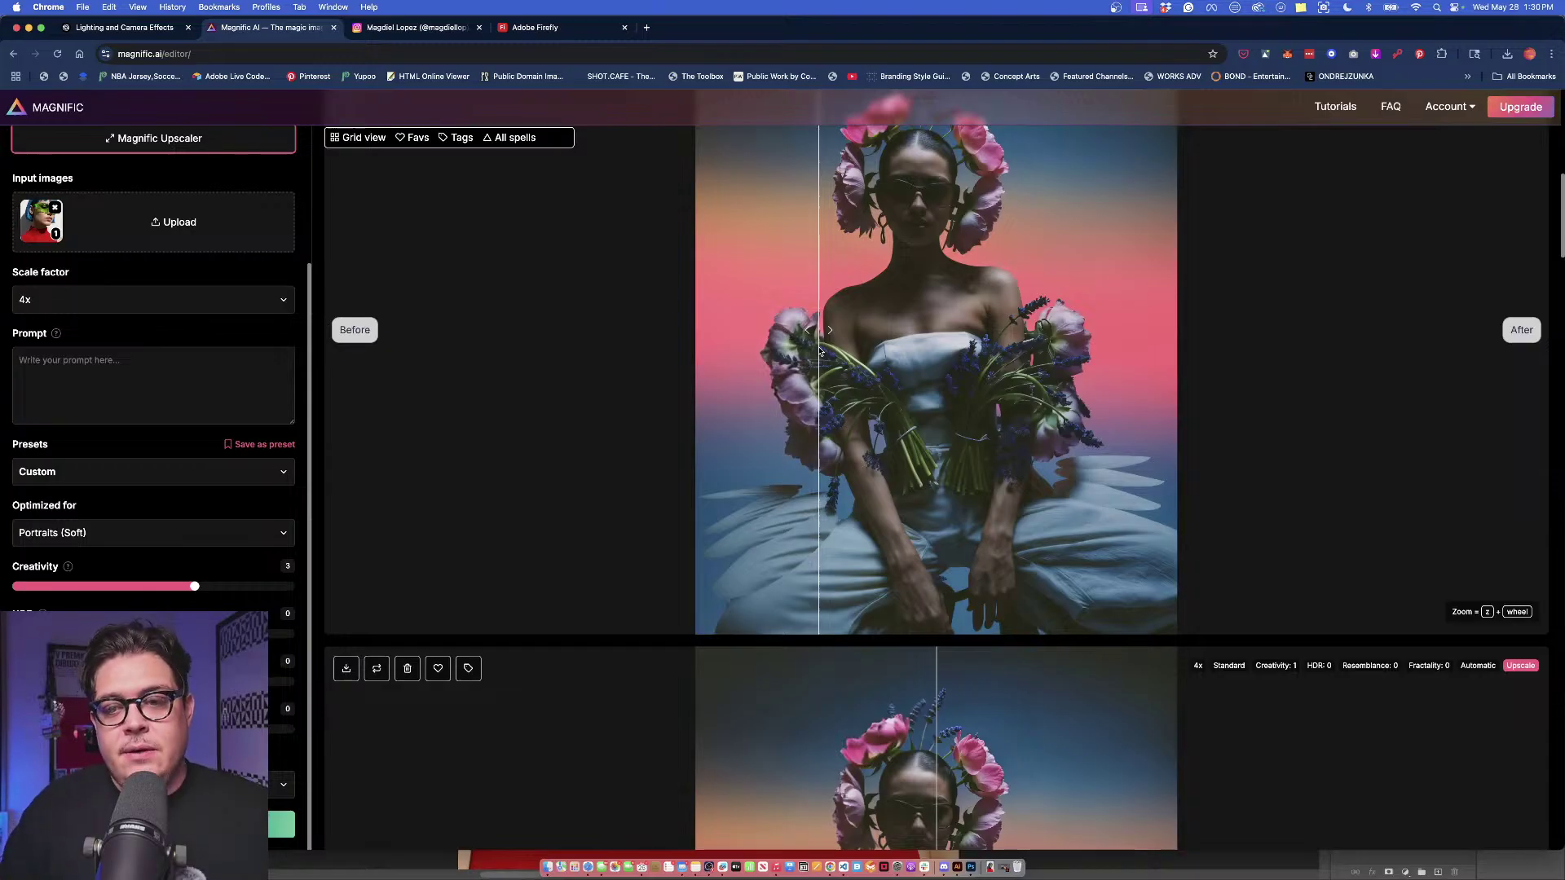
{"action": "scroll", "coordinate": [836, 340], "scroll_direction": "up", "scroll_amount": 1}
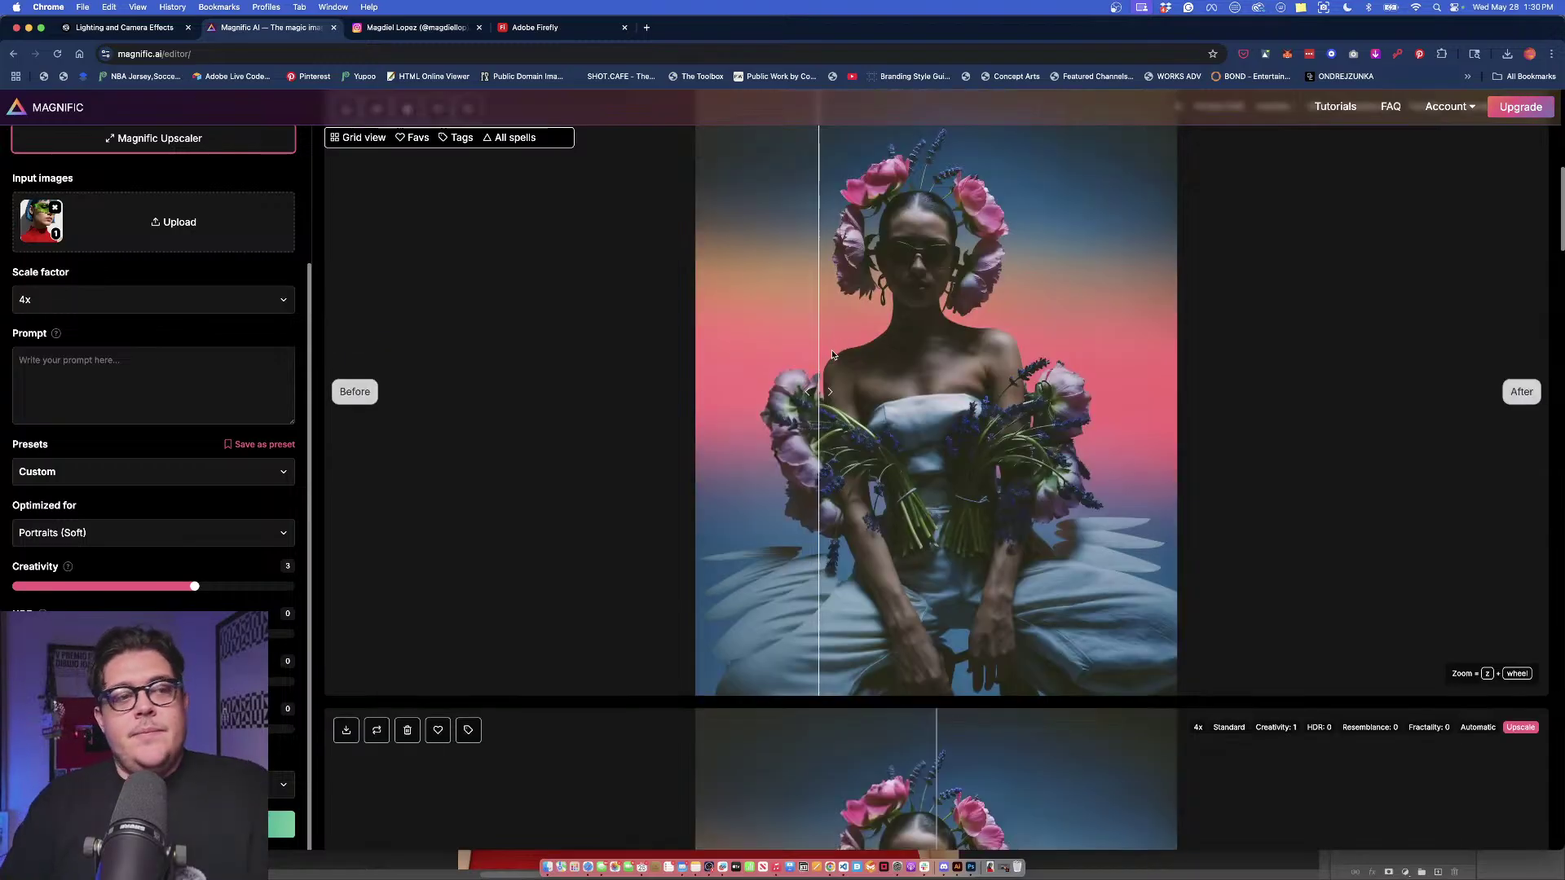
{"action": "scroll", "coordinate": [833, 356], "scroll_direction": "down", "scroll_amount": 6}
Go back to Instagram, close the flower portrait post and return to the beginning of the profile.
{"action": "left_click", "coordinate": [365, 27]}
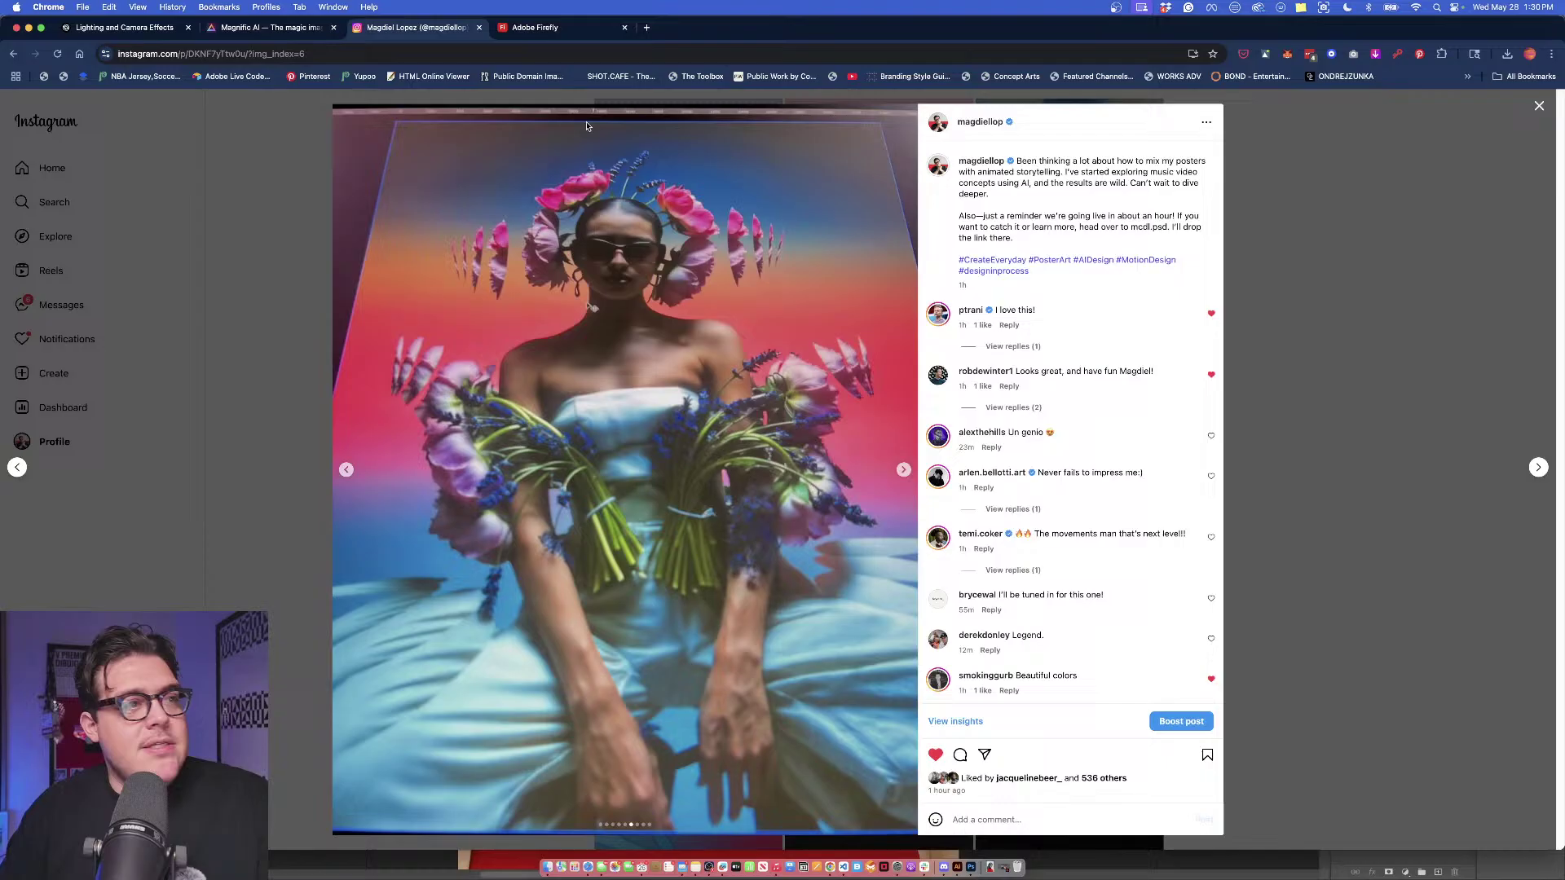
{"action": "left_click", "coordinate": [1281, 247]}
{"action": "scroll", "coordinate": [1223, 236], "scroll_direction": "up", "scroll_amount": 4}
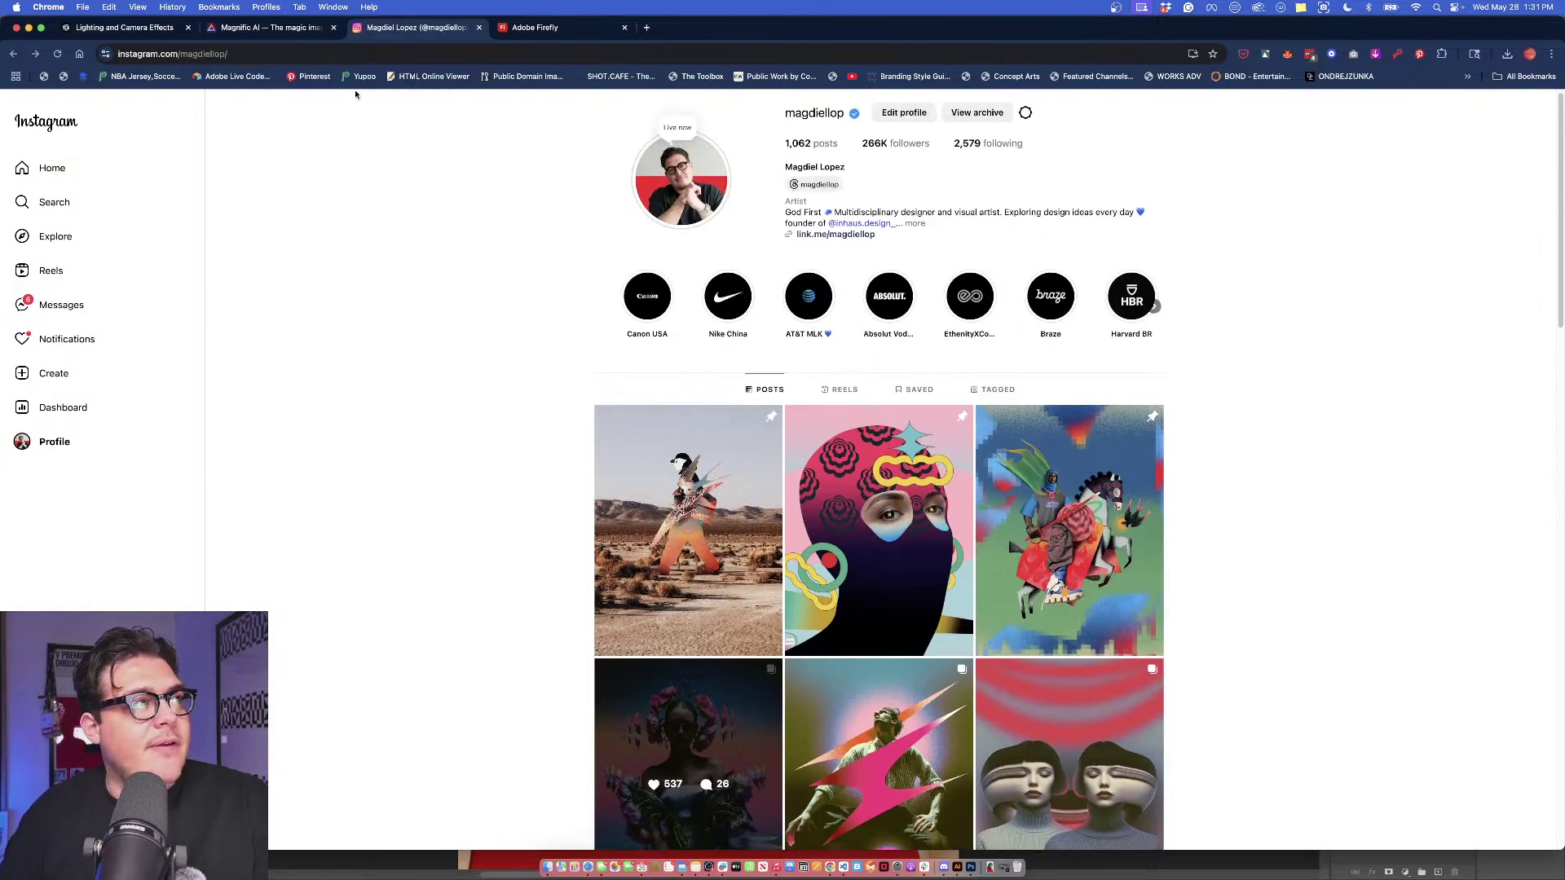
Switch back to Magnific and compare the before and after of the blue-haired visor portrait's upscale.
{"action": "left_click", "coordinate": [239, 31]}
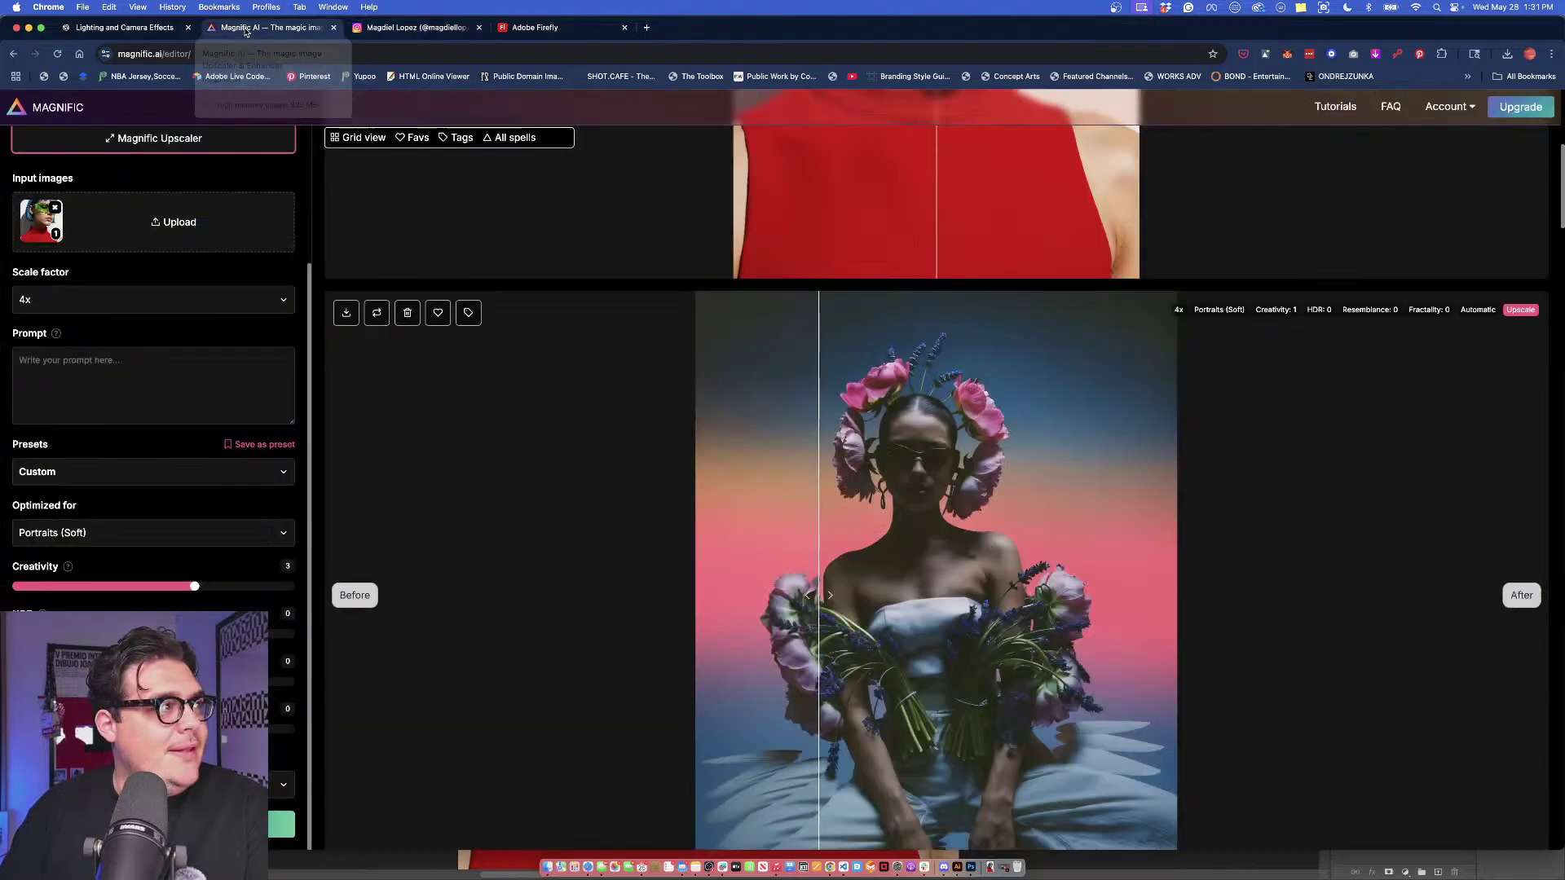
{"action": "left_click", "coordinate": [124, 29]}
{"action": "left_click", "coordinate": [261, 27]}
{"action": "scroll", "coordinate": [871, 340], "scroll_direction": "up", "scroll_amount": 6}
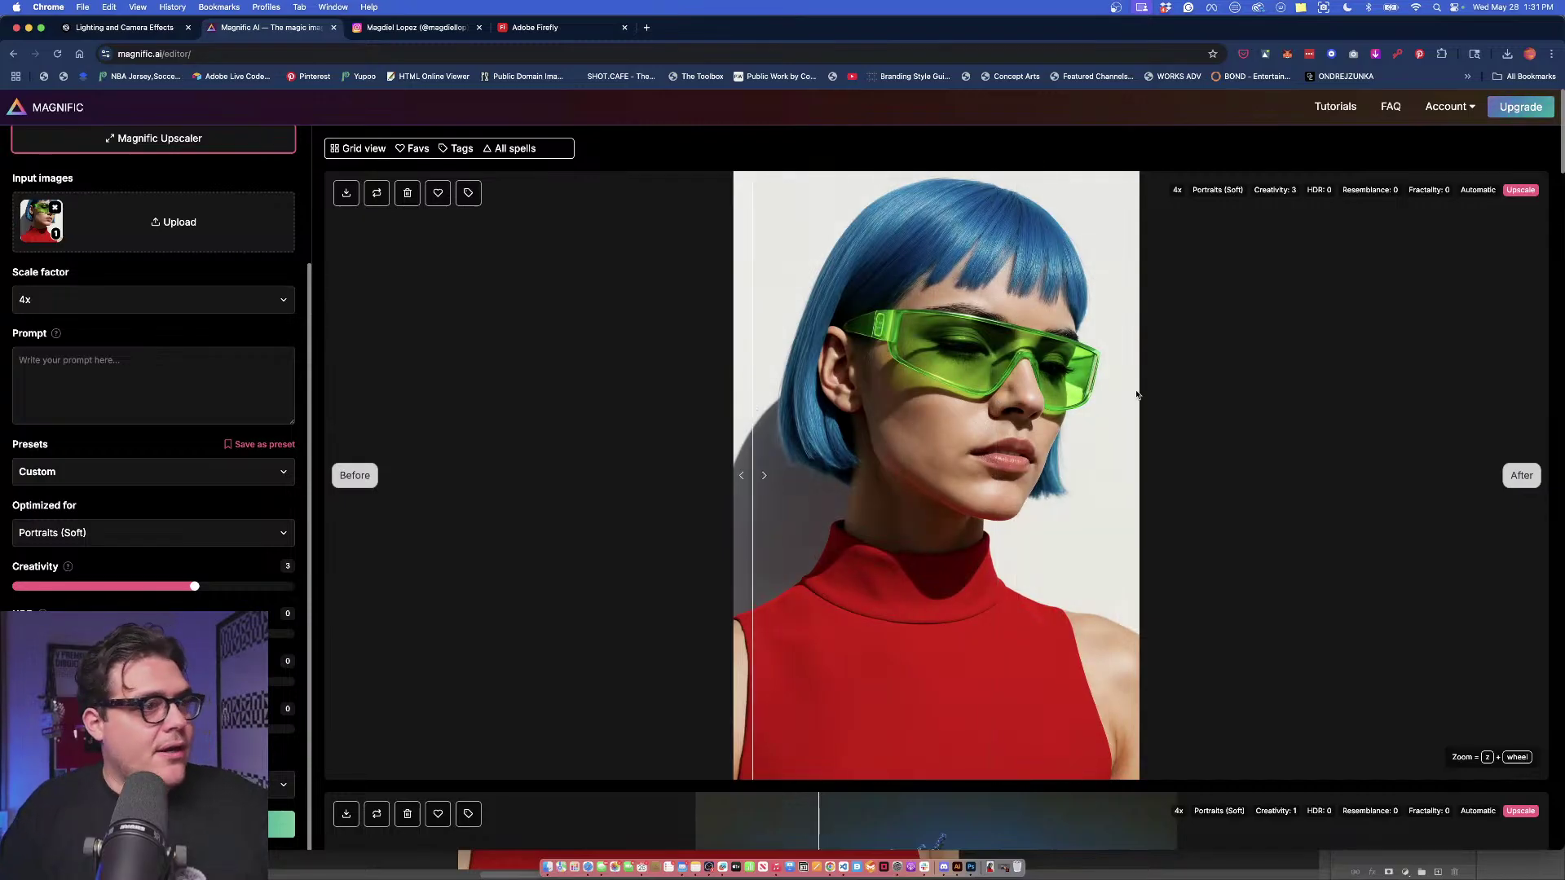
{"action": "scroll", "coordinate": [1009, 383], "scroll_direction": "down", "scroll_amount": 1}
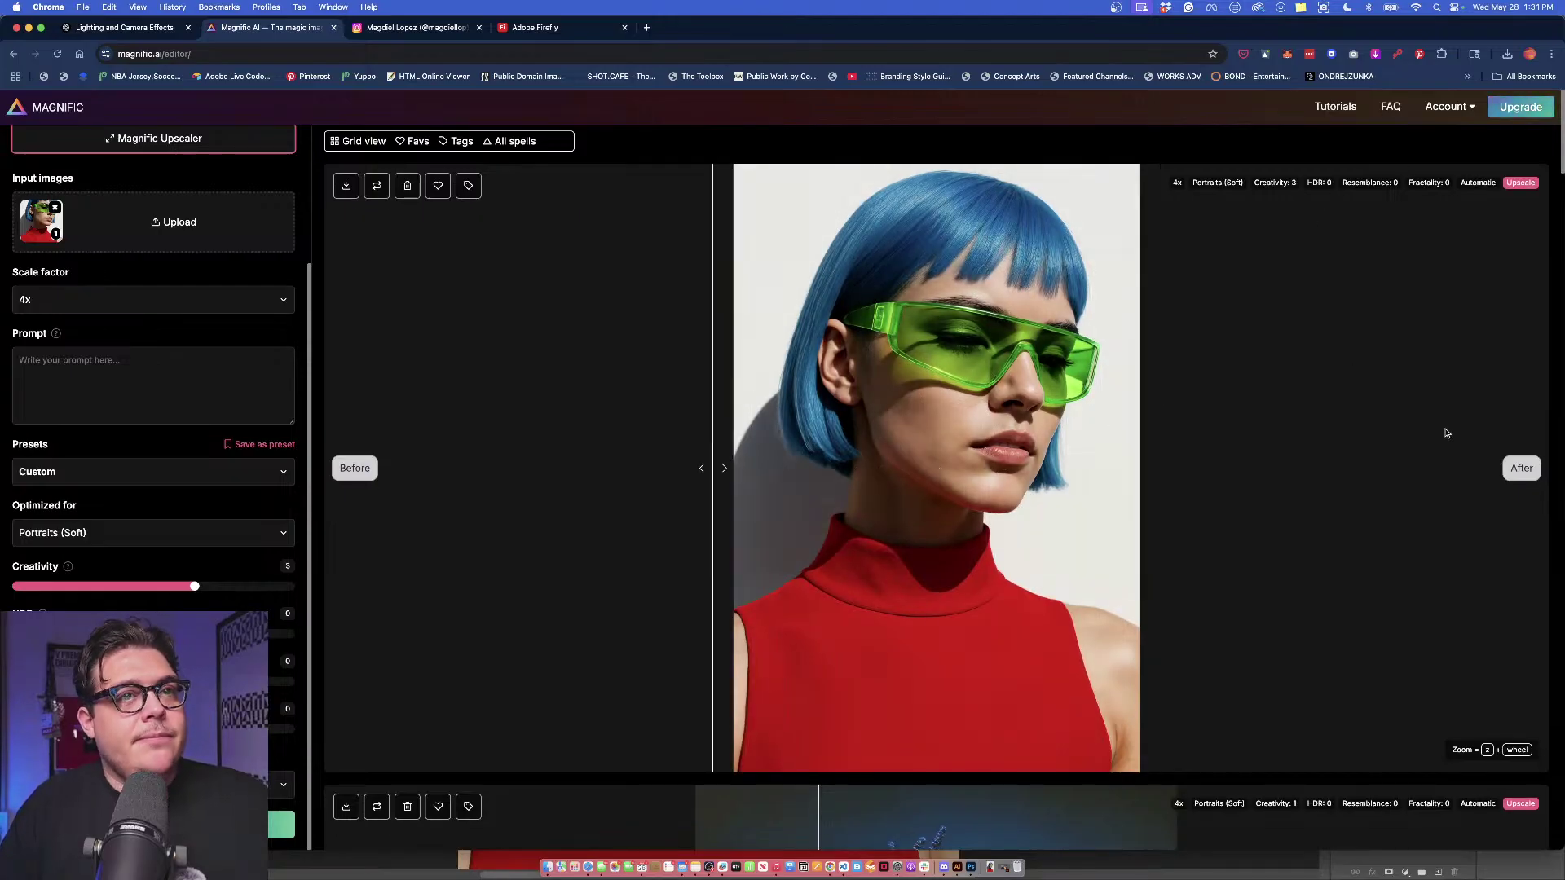
Download the upscaled visor portrait as PNG (100% quality) and open it in Photoshop.
{"action": "left_click", "coordinate": [348, 187]}
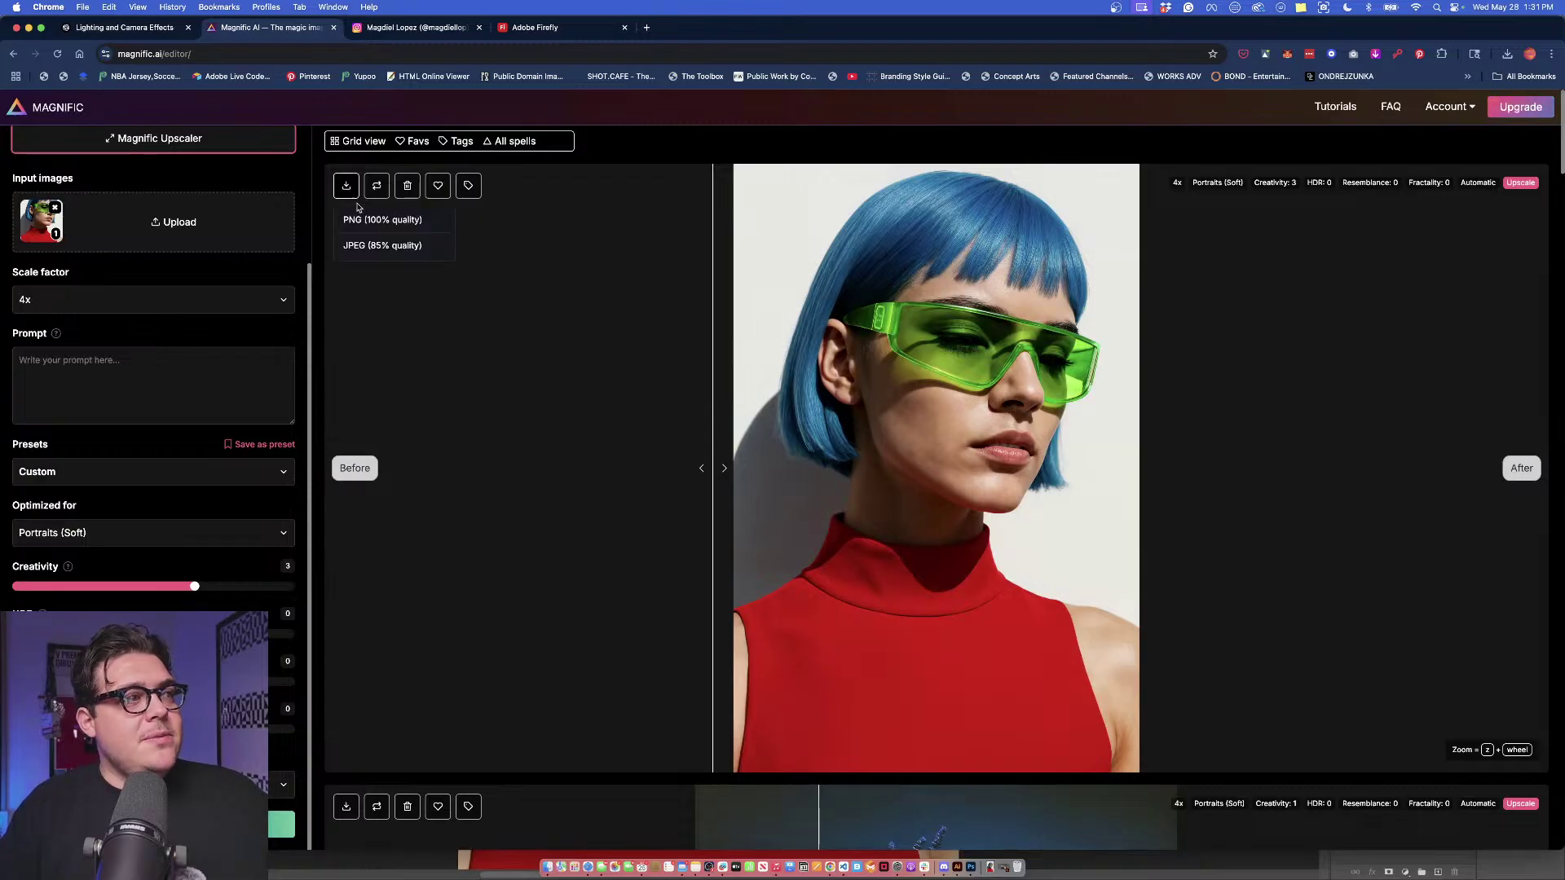
{"action": "left_click", "coordinate": [375, 221]}
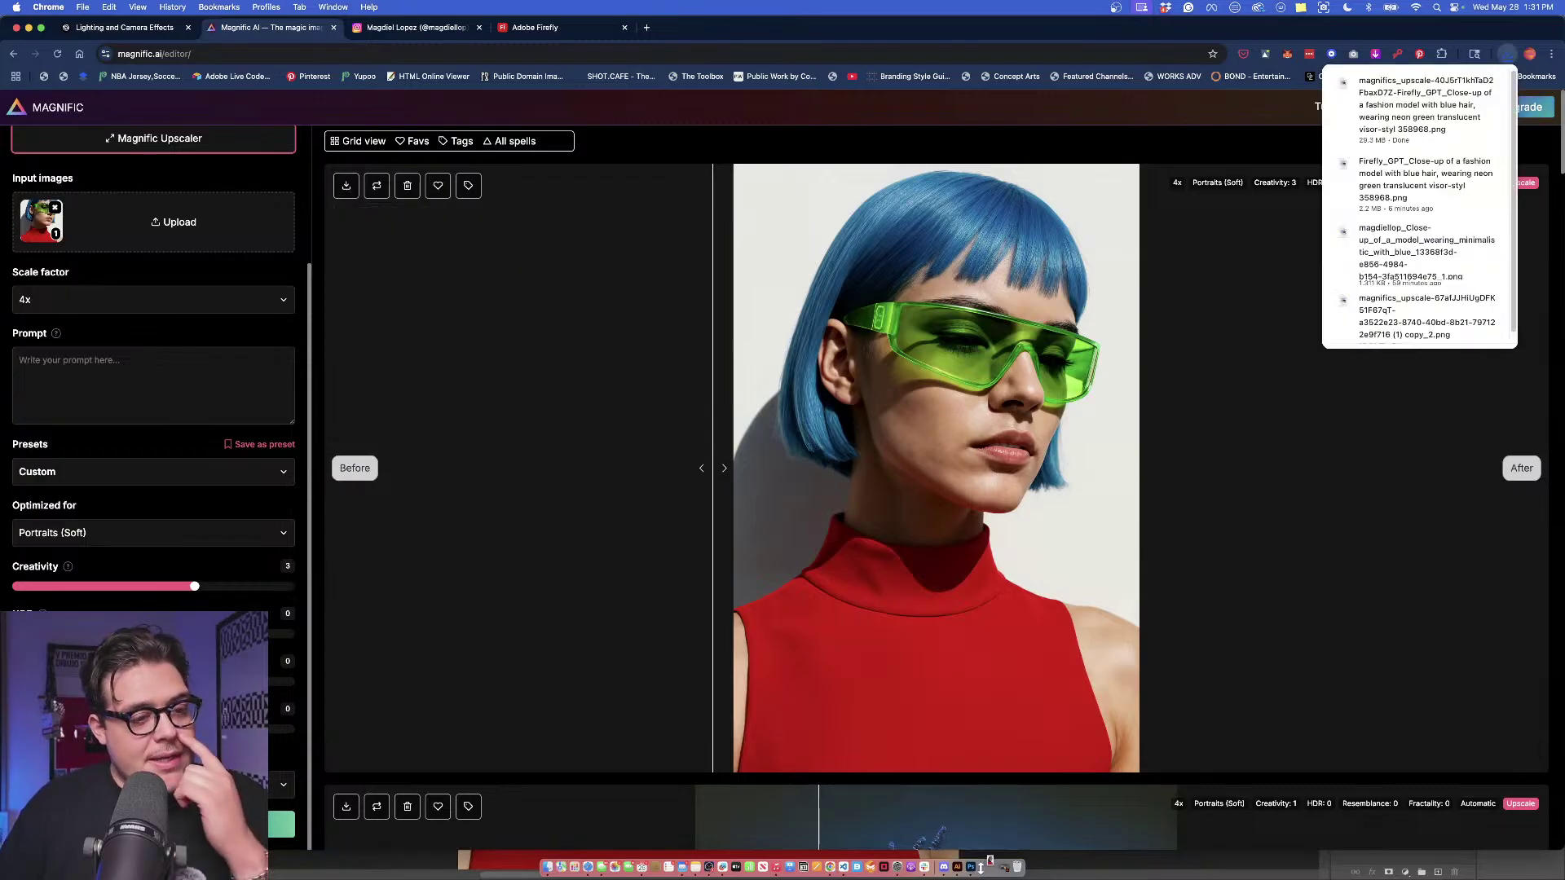
{"action": "left_click", "coordinate": [991, 864]}
{"action": "left_click", "coordinate": [980, 867]}
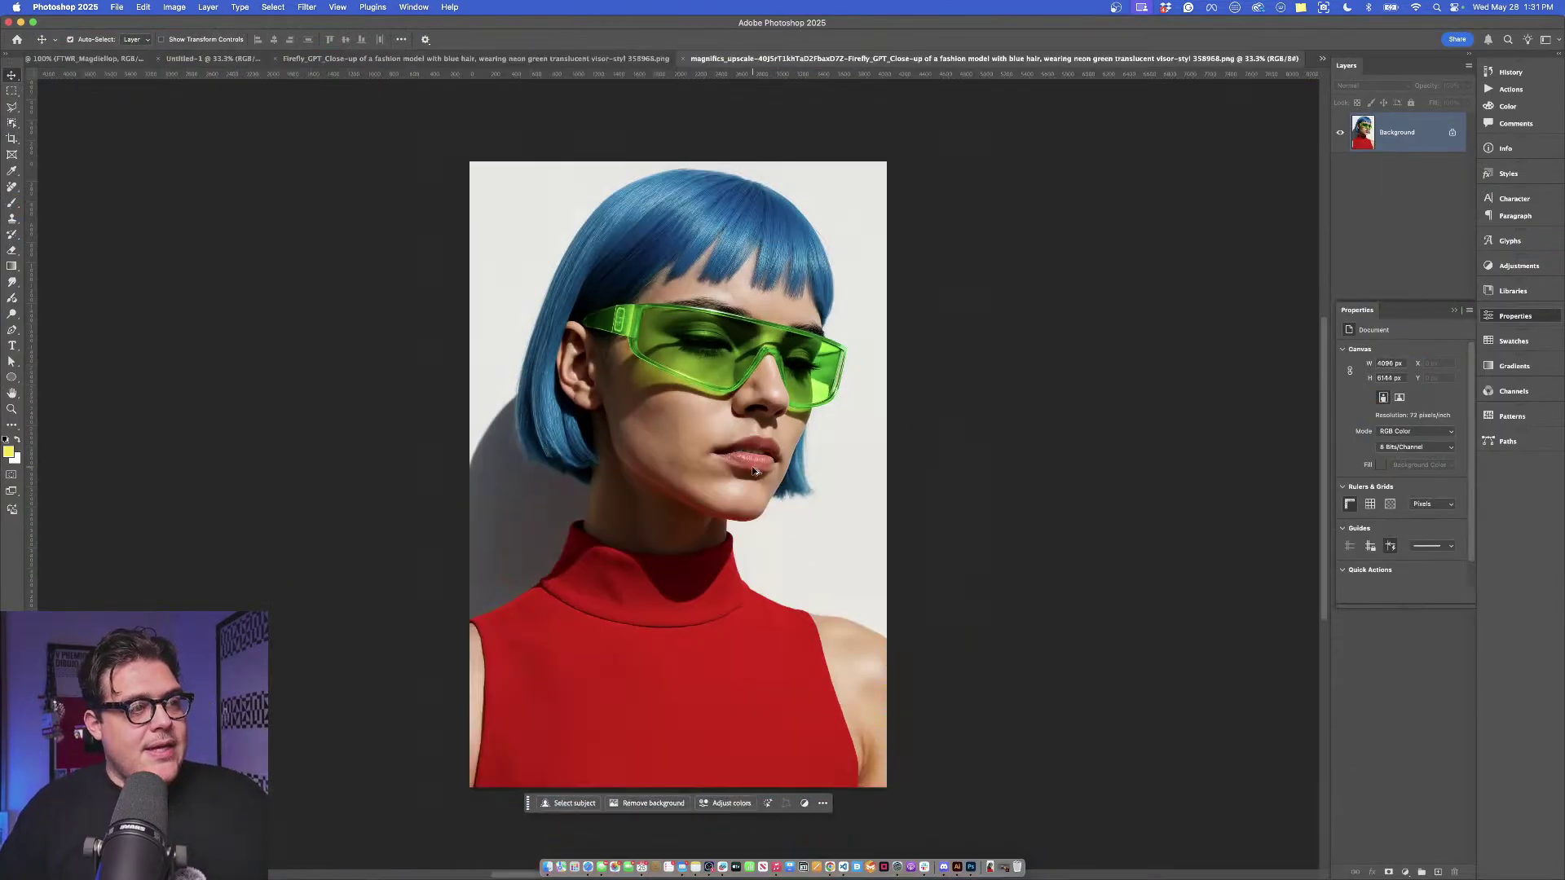
Inspect the upscaled portrait up close, checking the lips, the cheek's skin texture, the green visor, the eyelashes and the nose.
{"action": "scroll", "coordinate": [754, 471], "scroll_direction": "up", "scroll_amount": 5}
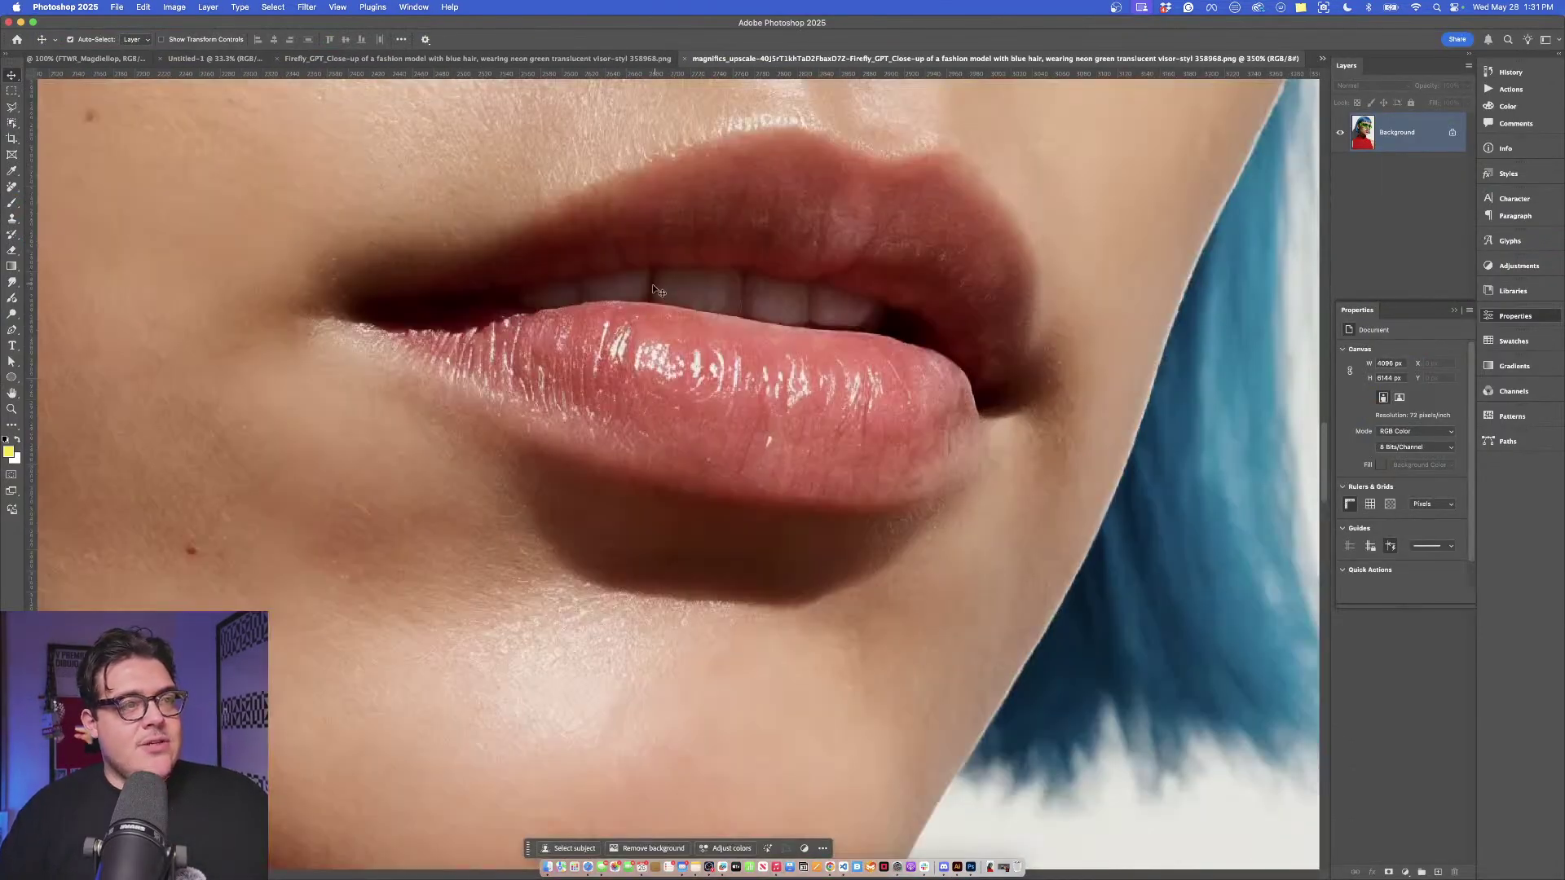
{"action": "left_click_drag", "start_coordinate": [677, 288], "coordinate": [773, 482]}
{"action": "left_click_drag", "start_coordinate": [516, 280], "coordinate": [861, 423]}
{"action": "scroll", "coordinate": [861, 423], "scroll_direction": "up", "scroll_amount": 8}
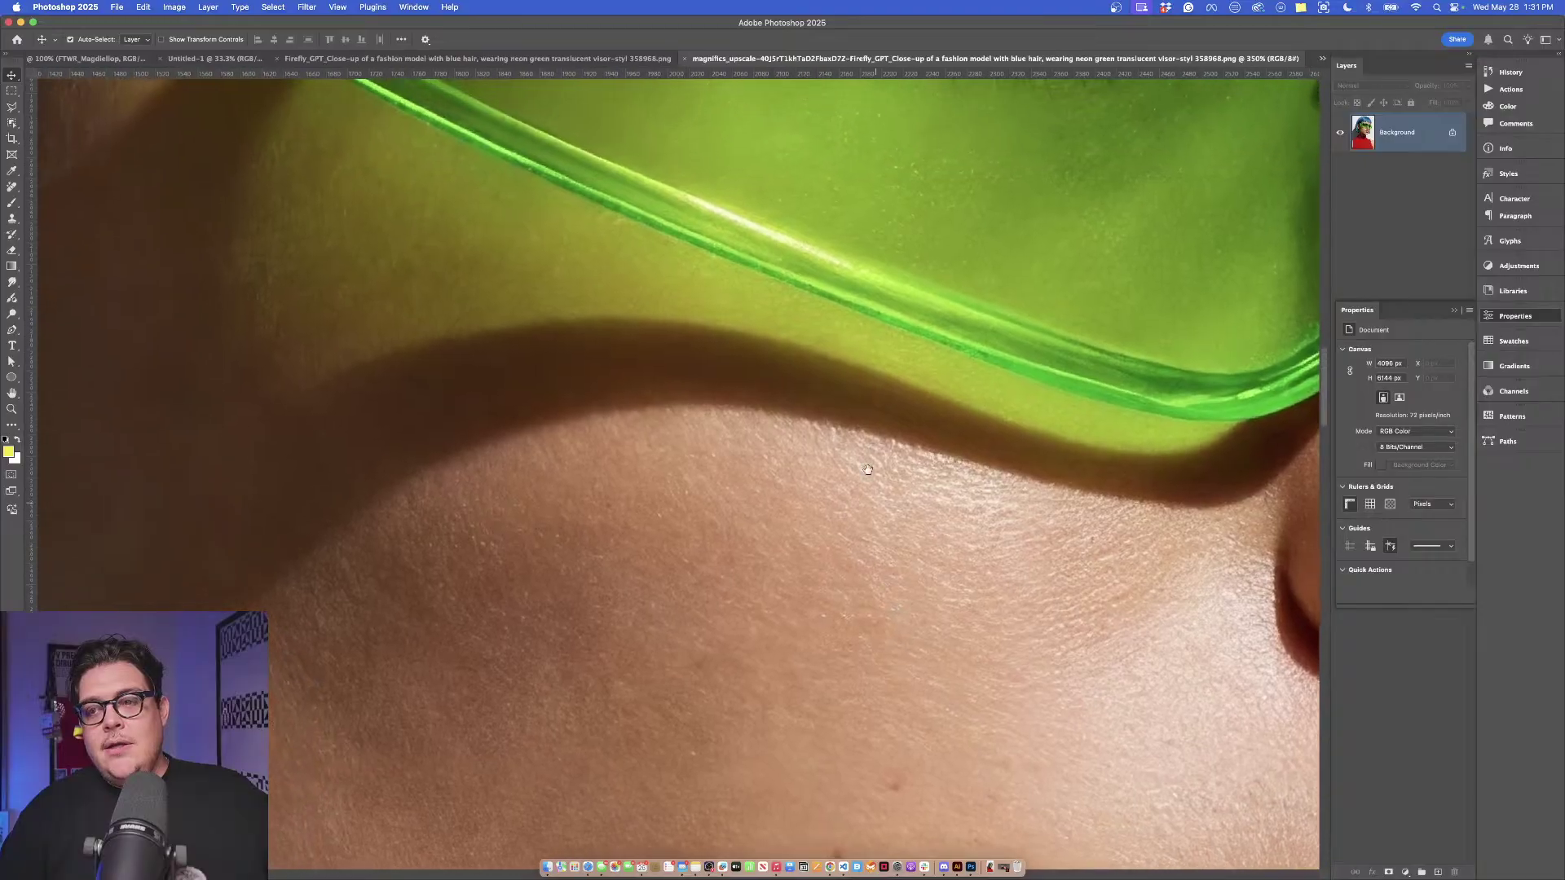
{"action": "left_click_drag", "start_coordinate": [891, 409], "coordinate": [880, 441]}
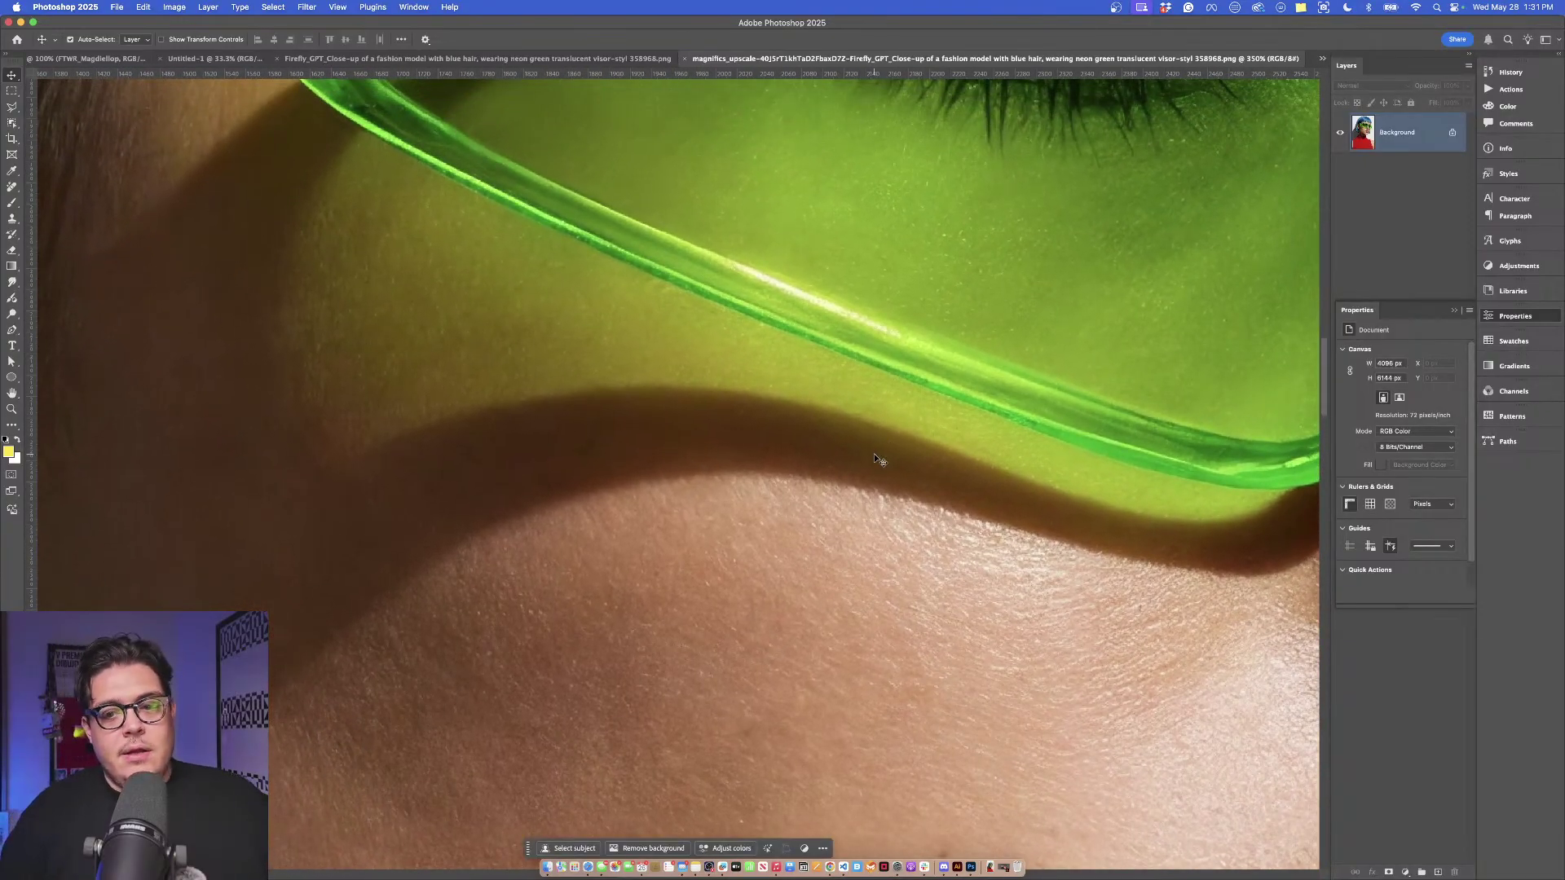
{"action": "scroll", "coordinate": [873, 453], "scroll_direction": "down", "scroll_amount": 3}
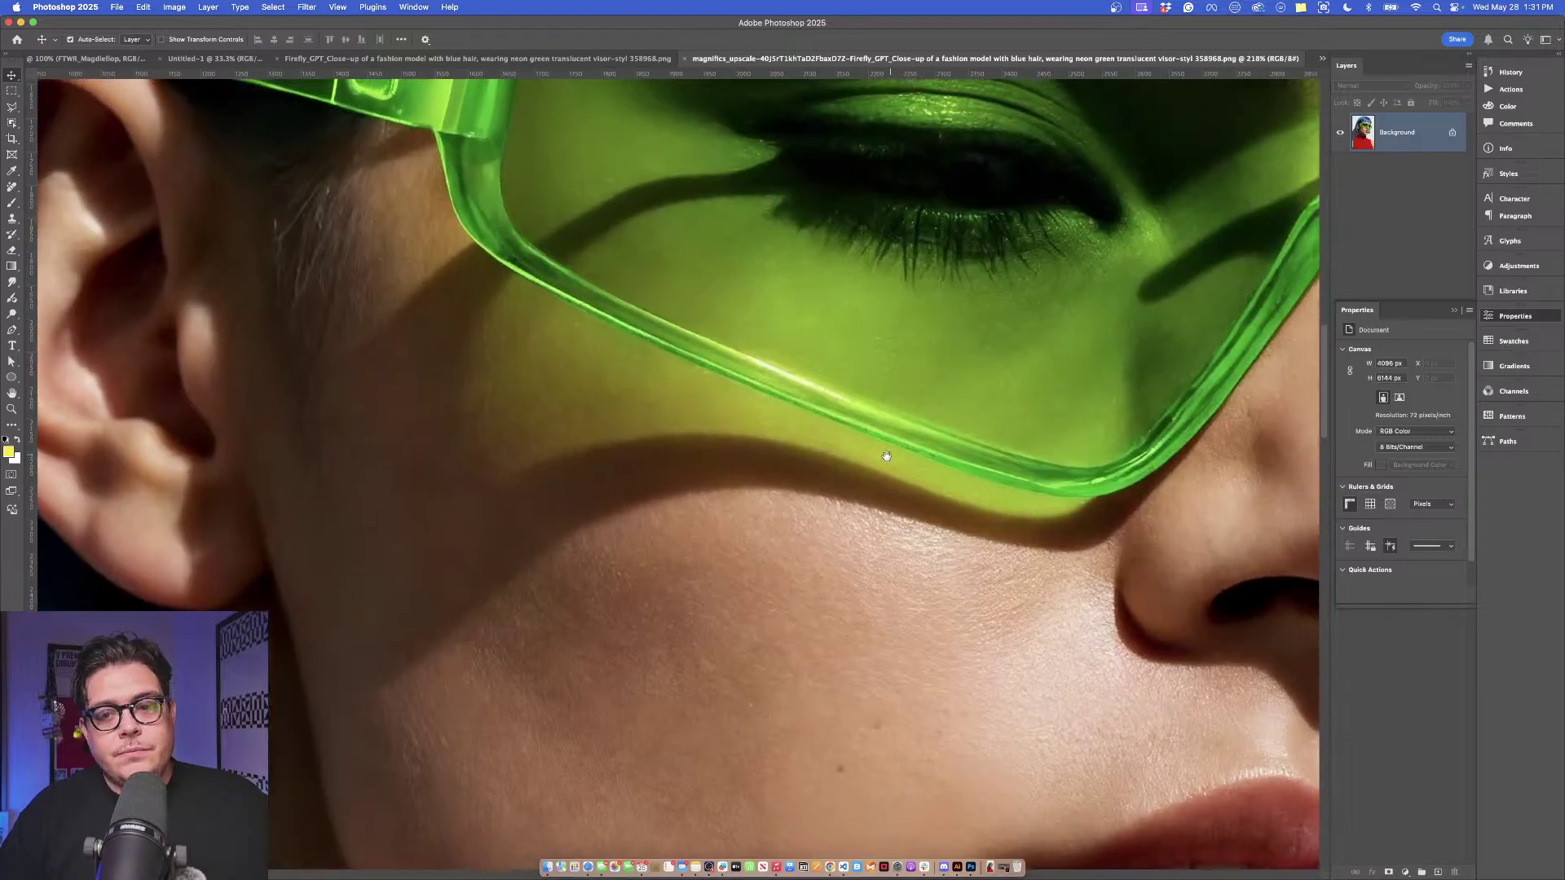
{"action": "scroll", "coordinate": [887, 456], "scroll_direction": "right", "scroll_amount": 5}
{"action": "scroll", "coordinate": [886, 456], "scroll_direction": "up", "scroll_amount": 3}
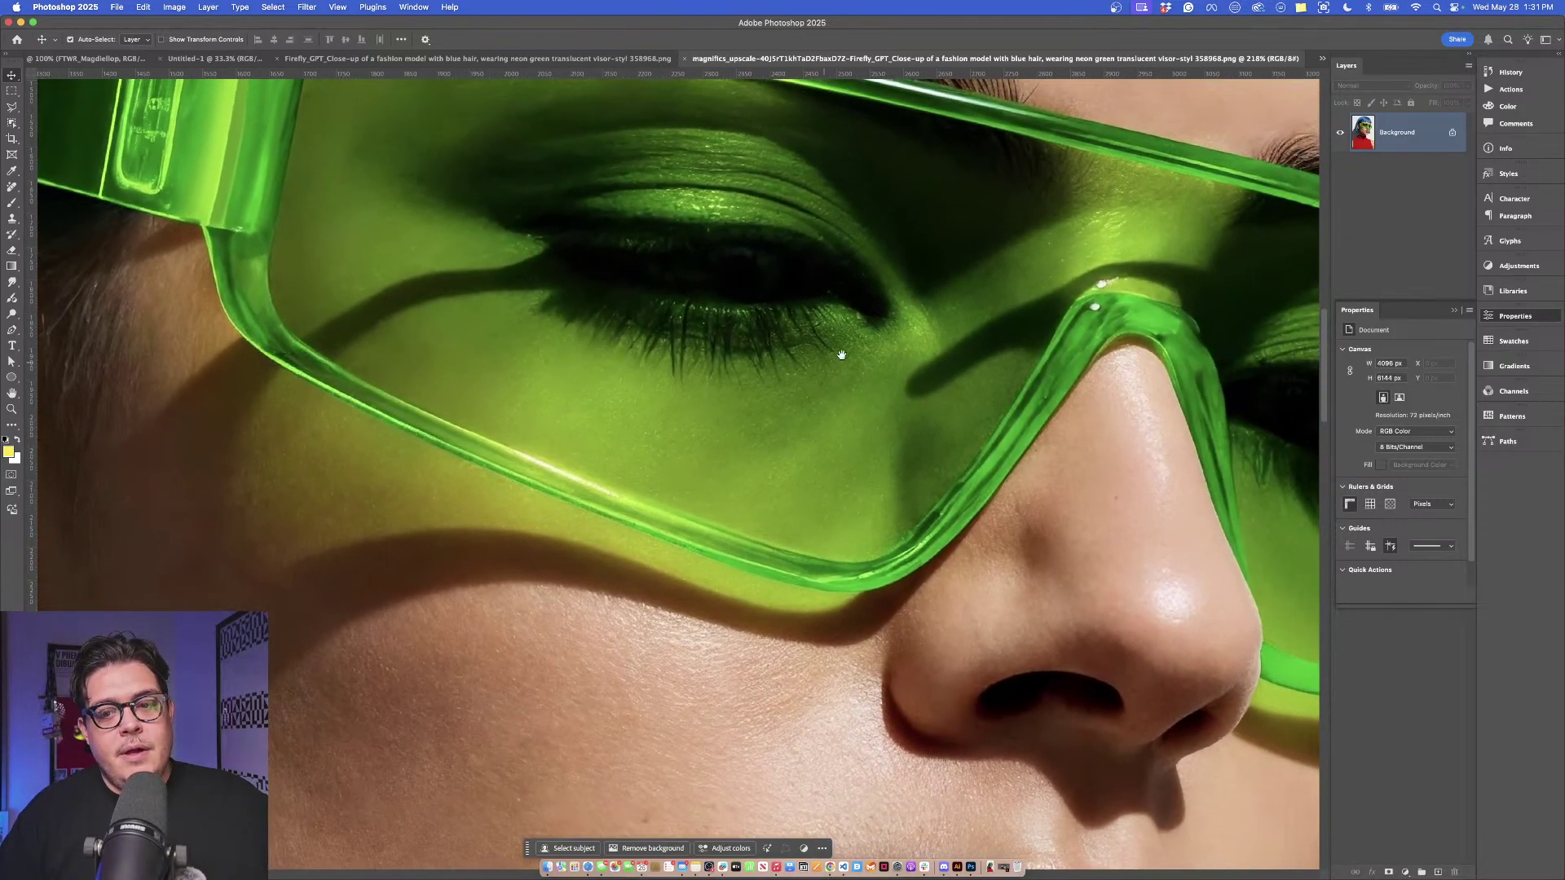
{"action": "left_click_drag", "start_coordinate": [841, 354], "coordinate": [777, 382]}
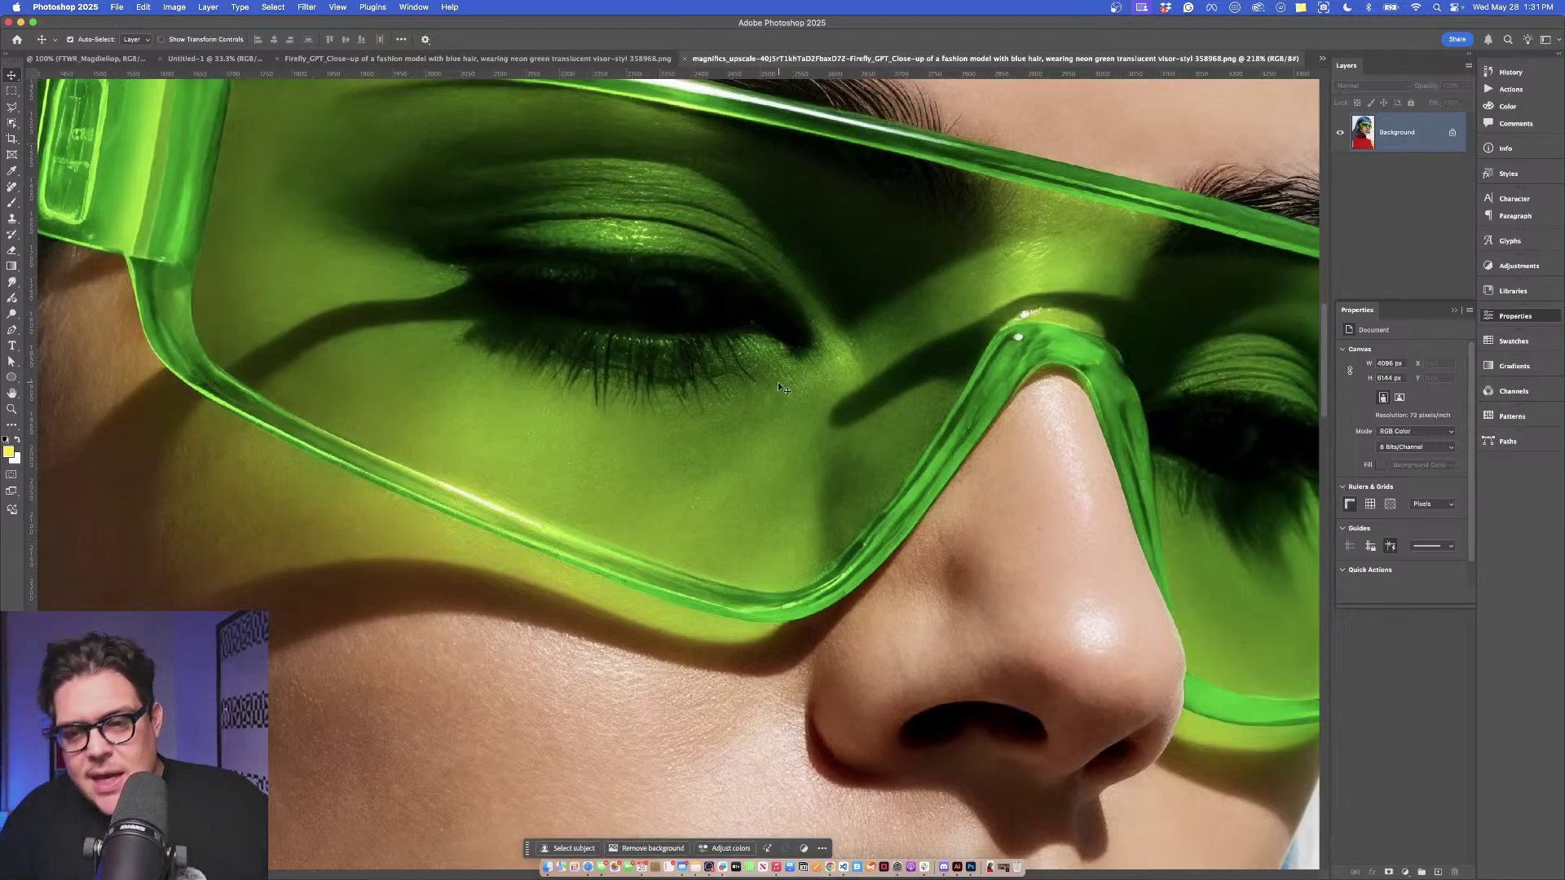
{"action": "scroll", "coordinate": [779, 383], "scroll_direction": "down", "scroll_amount": 8}
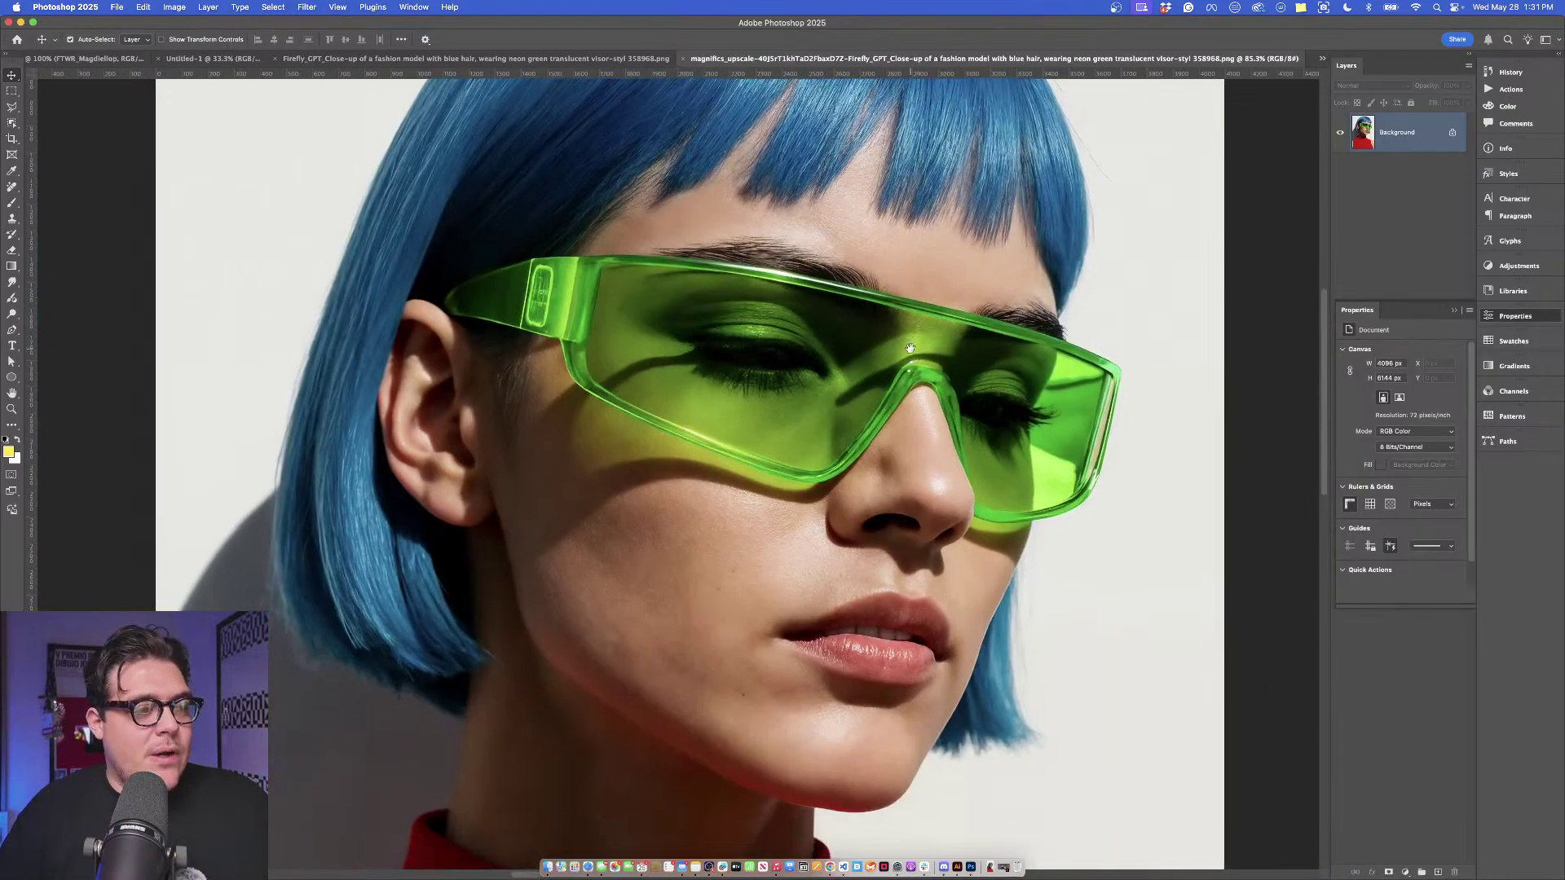
Select the visible teeth between the portrait's lips with the Object Selection tool.
{"action": "scroll", "coordinate": [619, 579], "scroll_direction": "up", "scroll_amount": 4}
{"action": "left_click_drag", "start_coordinate": [672, 542], "coordinate": [676, 481]}
{"action": "scroll", "coordinate": [495, 597], "scroll_direction": "down", "scroll_amount": 4}
{"action": "scroll", "coordinate": [616, 565], "scroll_direction": "down", "scroll_amount": 3}
{"action": "scroll", "coordinate": [662, 491], "scroll_direction": "up", "scroll_amount": 3}
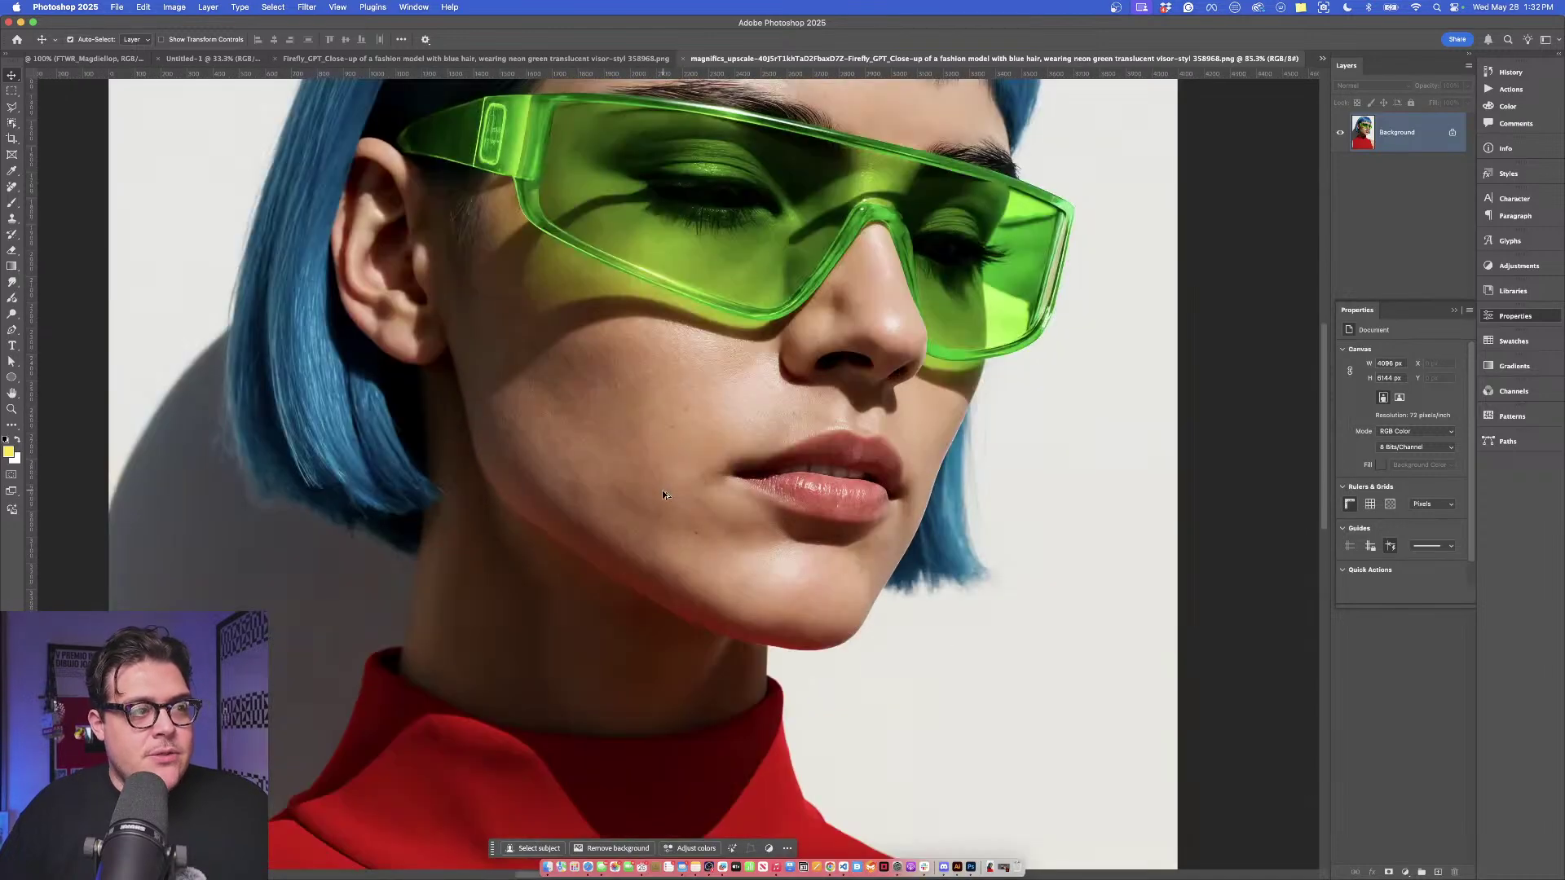
{"action": "scroll", "coordinate": [858, 479], "scroll_direction": "up", "scroll_amount": 5}
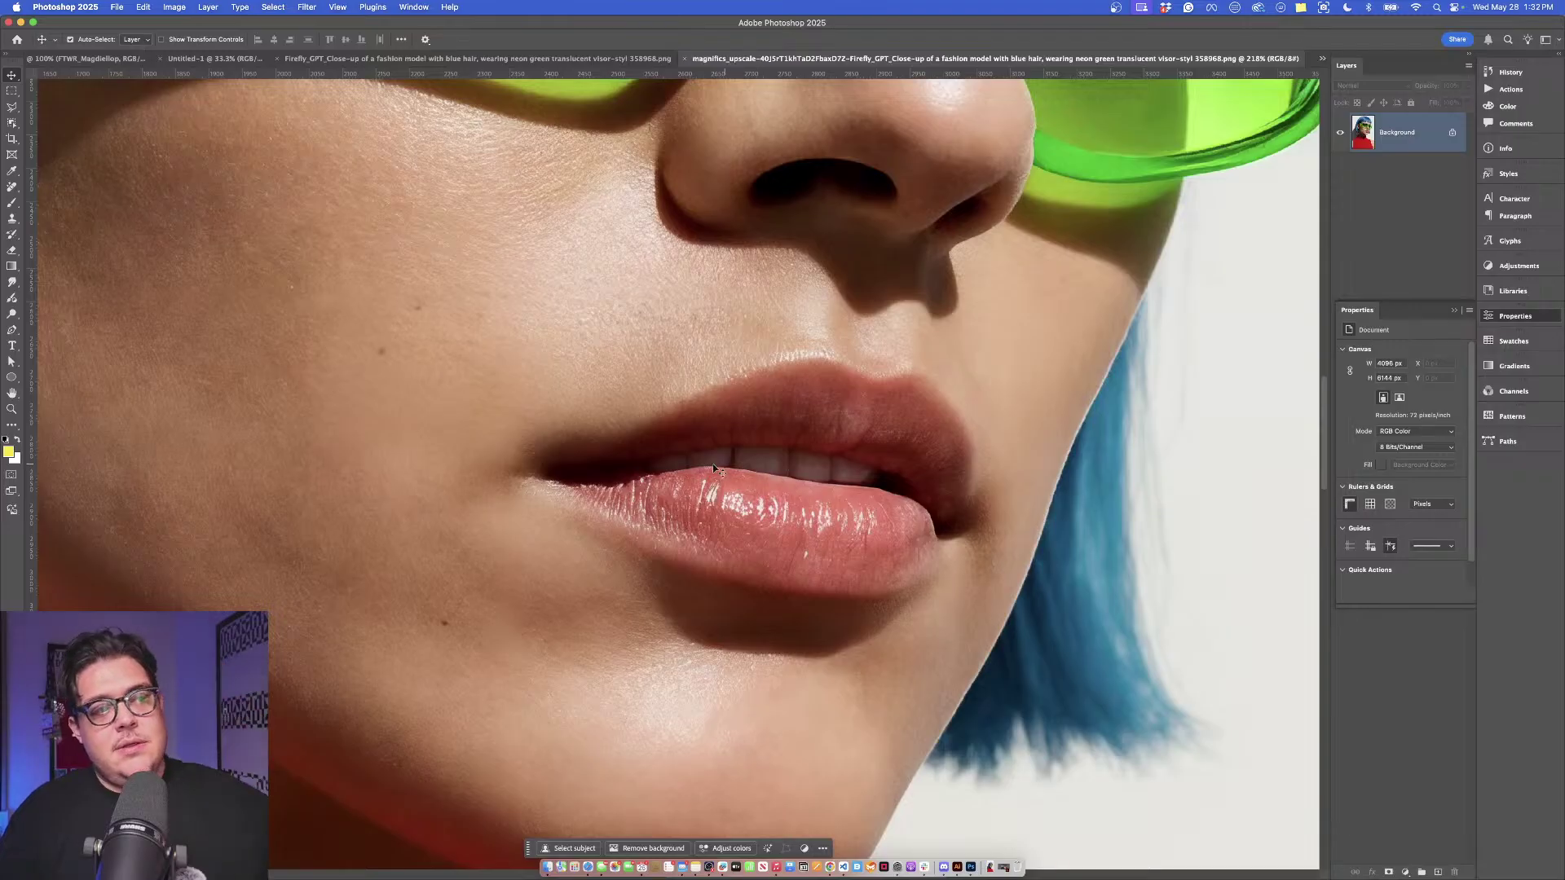
{"action": "left_click", "coordinate": [12, 122]}
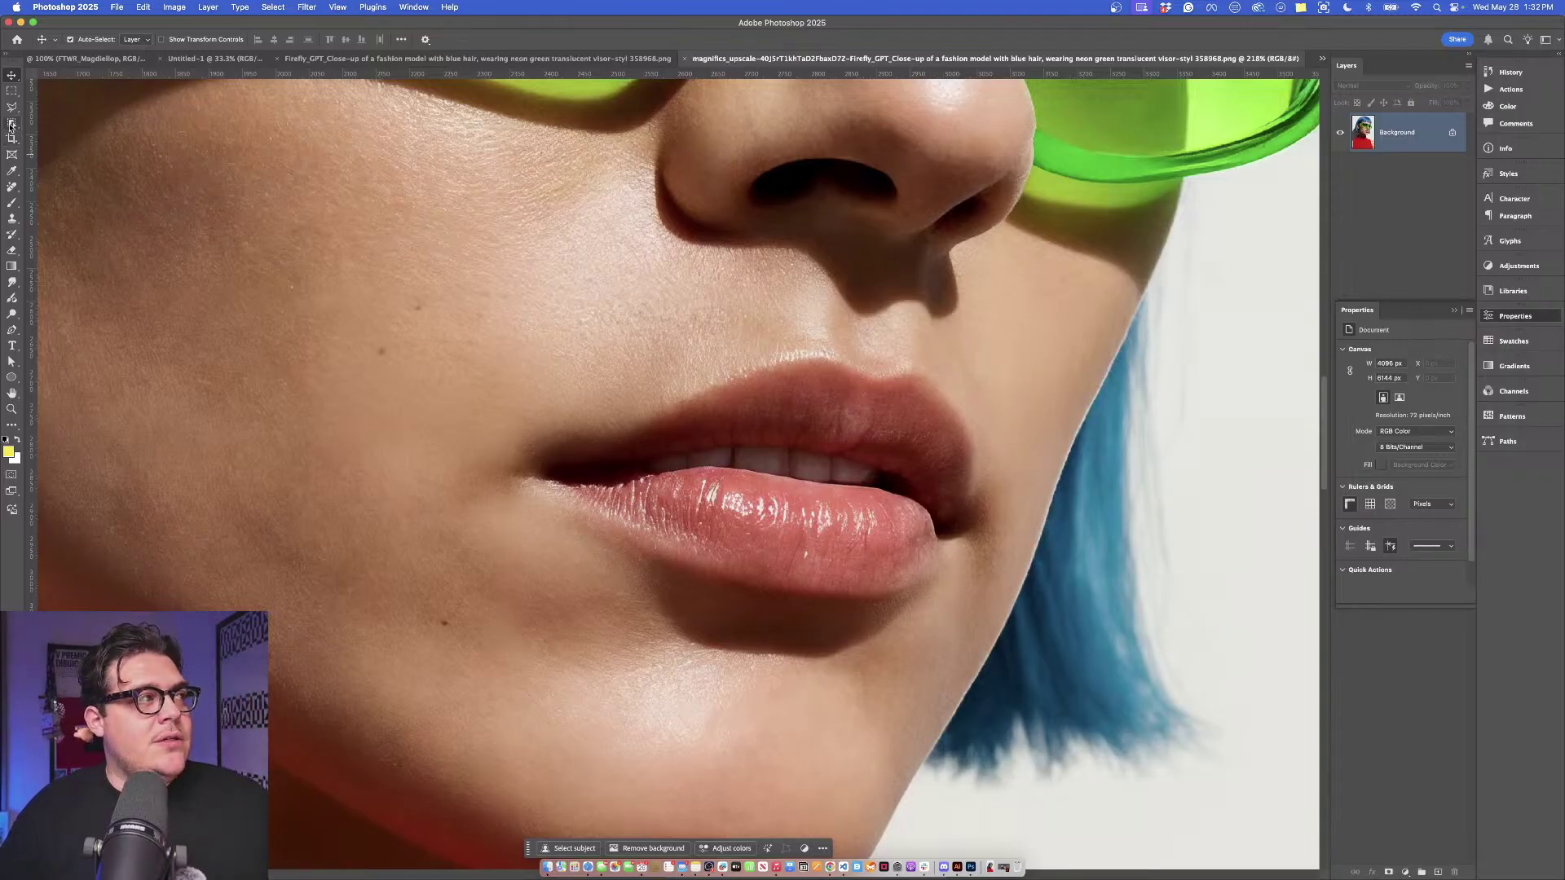
{"action": "left_click_drag", "start_coordinate": [640, 407], "coordinate": [849, 502]}
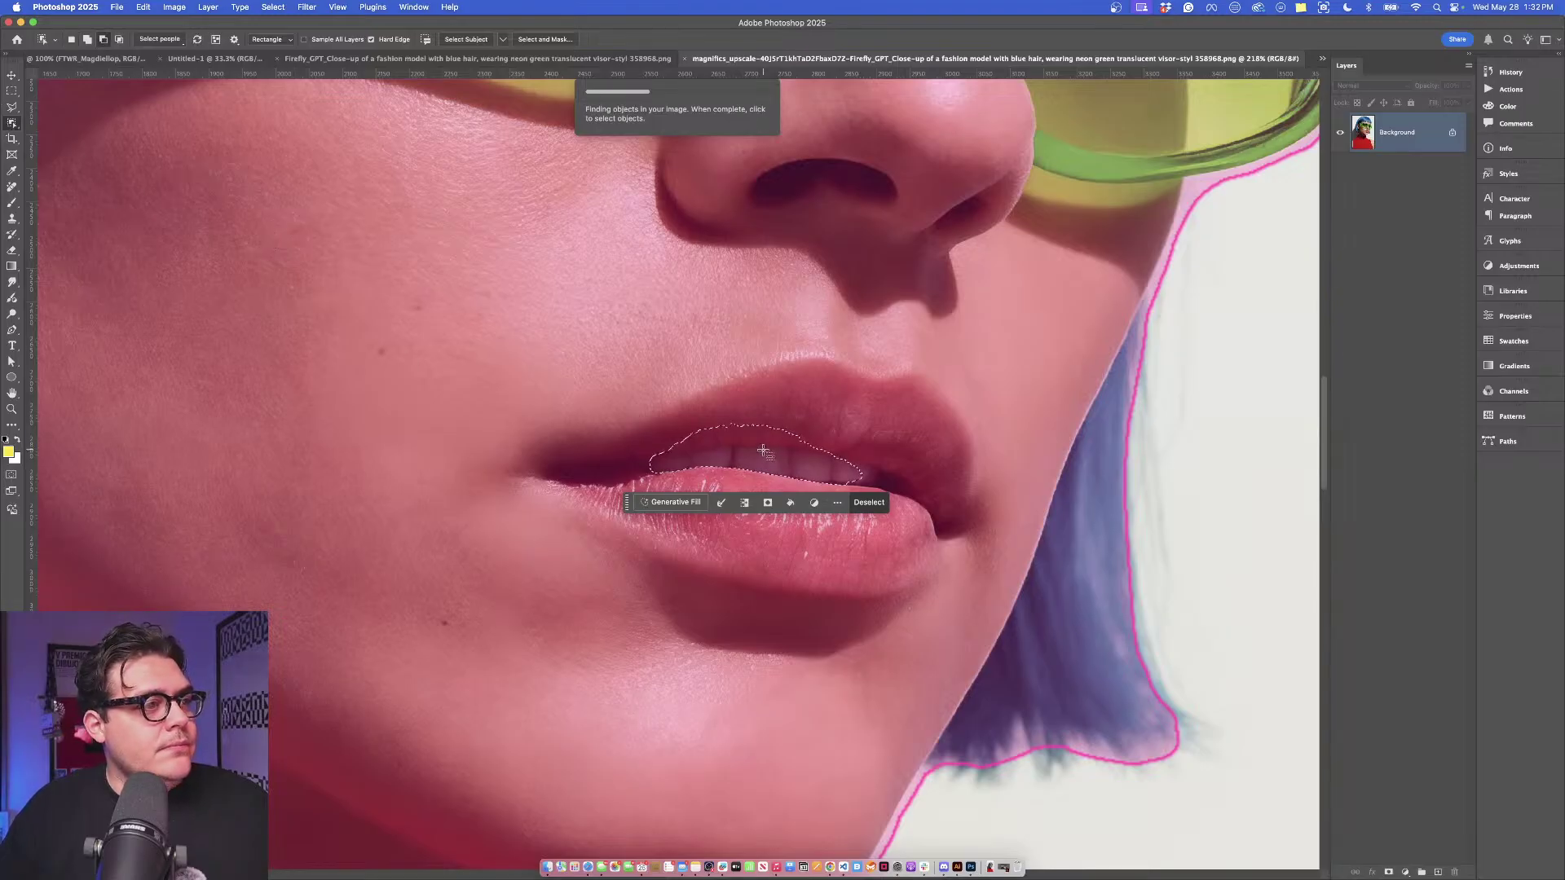
{"action": "scroll", "coordinate": [763, 450], "scroll_direction": "up", "scroll_amount": 3}
{"action": "left_click_drag", "start_coordinate": [606, 434], "coordinate": [643, 450]}
{"action": "left_click_drag", "start_coordinate": [881, 506], "coordinate": [880, 504]}
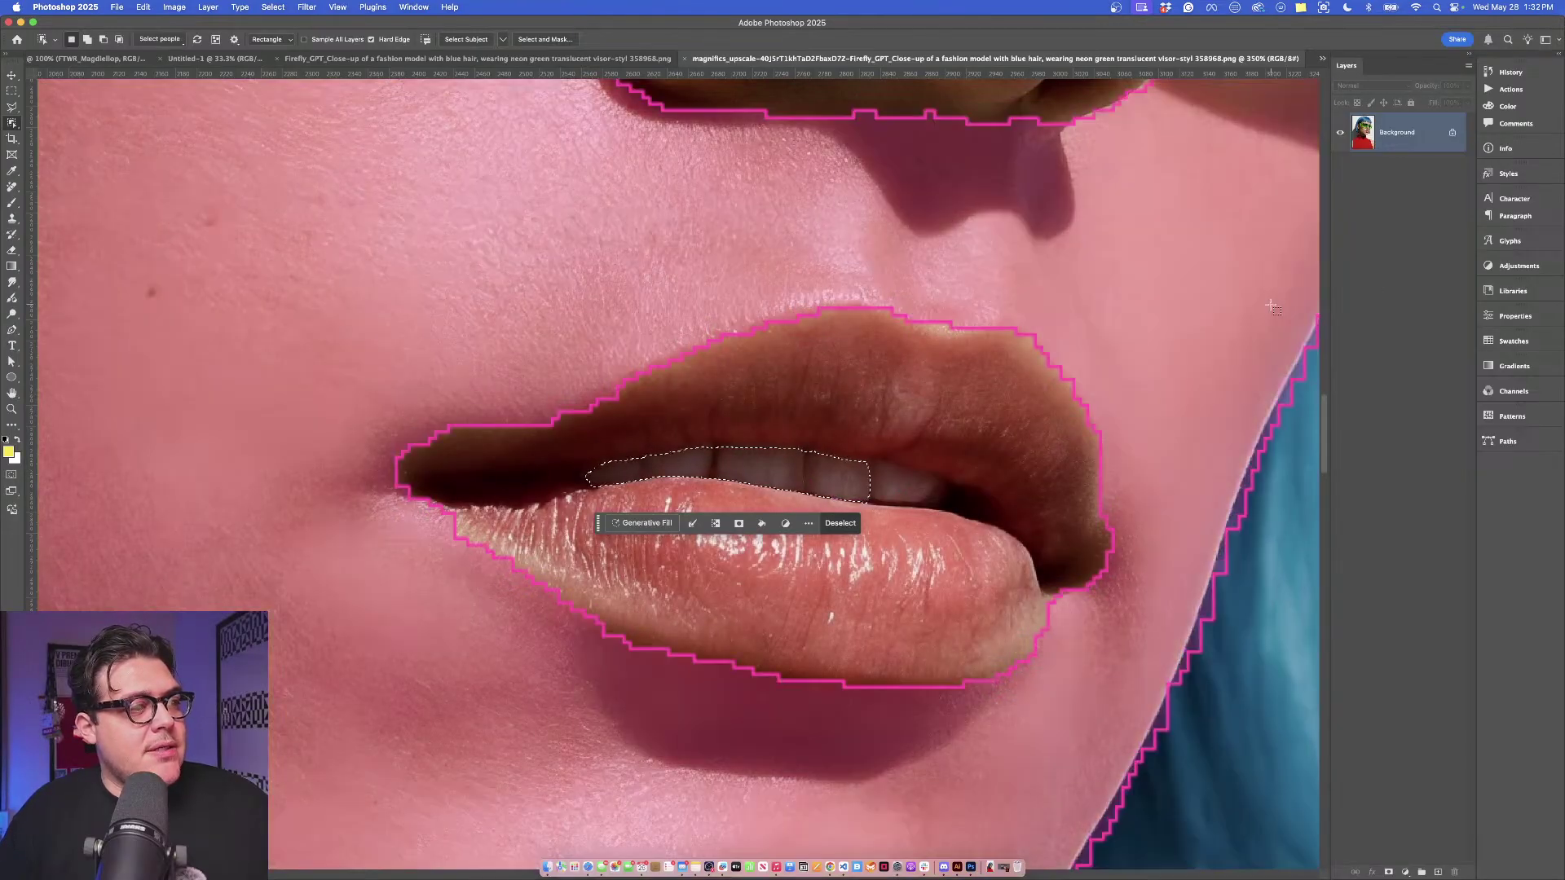
Add a new layer and paint the selected teeth darker with a soft brush, using a dark tone sampled from the mouth's corner.
{"action": "left_click", "coordinate": [1437, 872]}
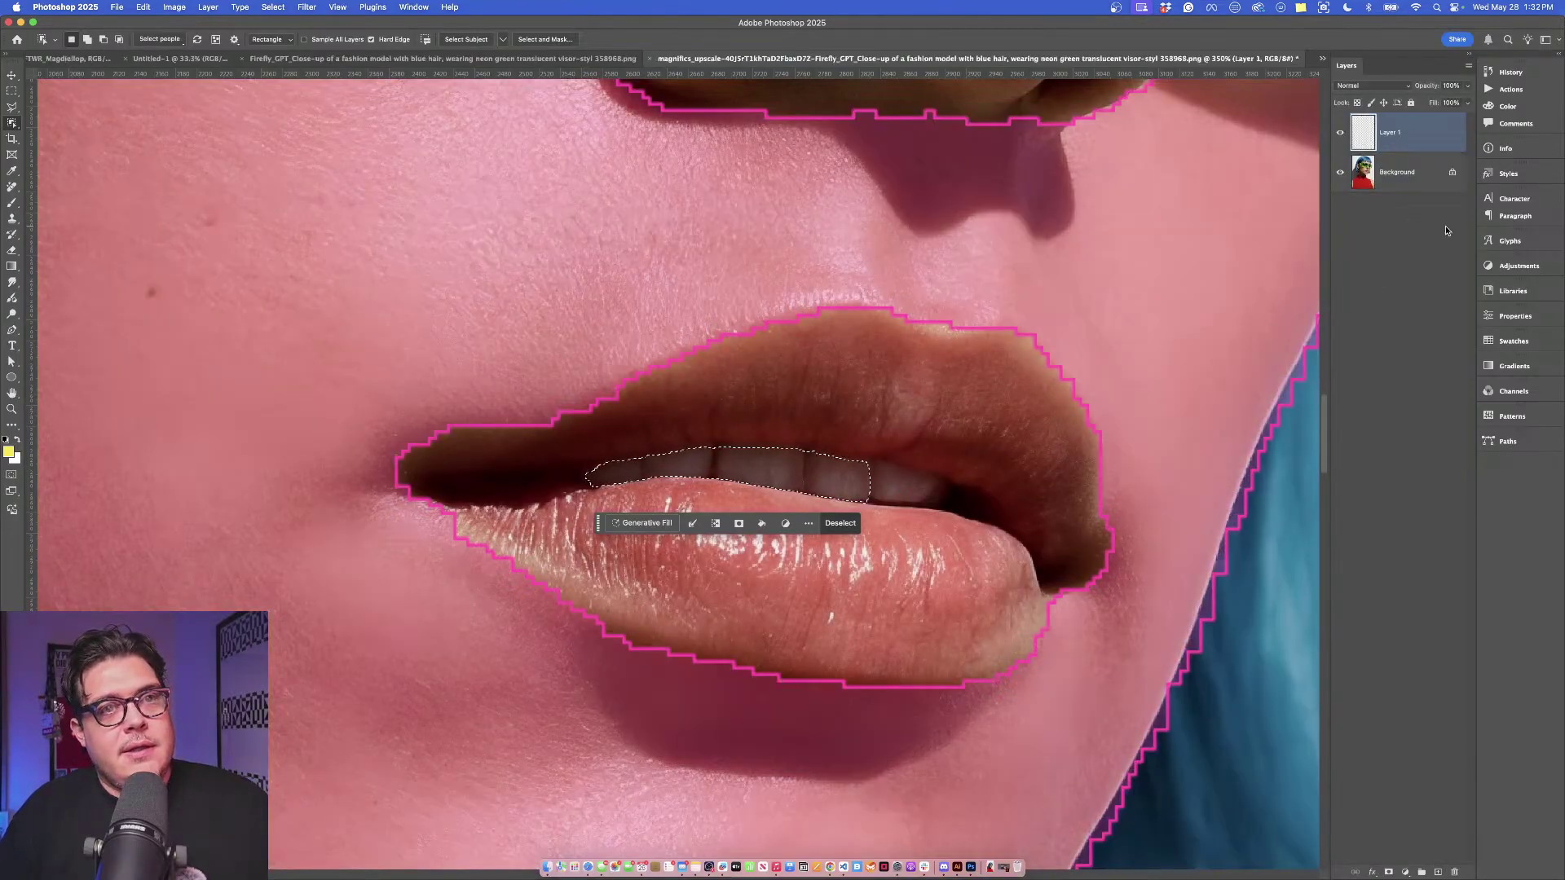
{"action": "key", "text": "b"}
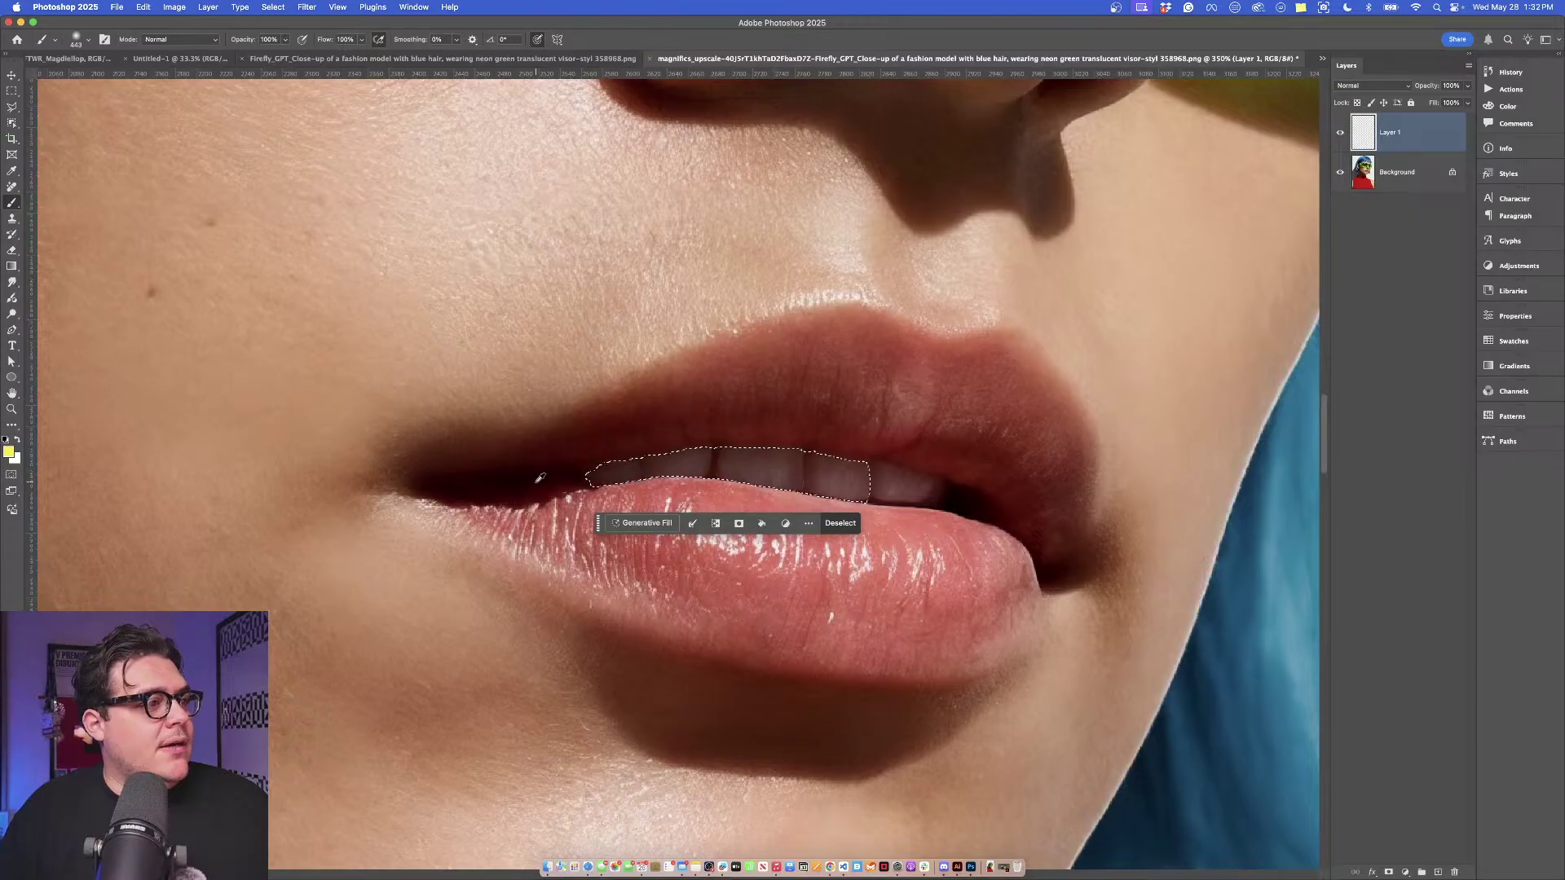
{"action": "left_click", "coordinate": [557, 472], "text": "alt"}
{"action": "left_click_drag", "start_coordinate": [603, 477], "coordinate": [397, 463]}
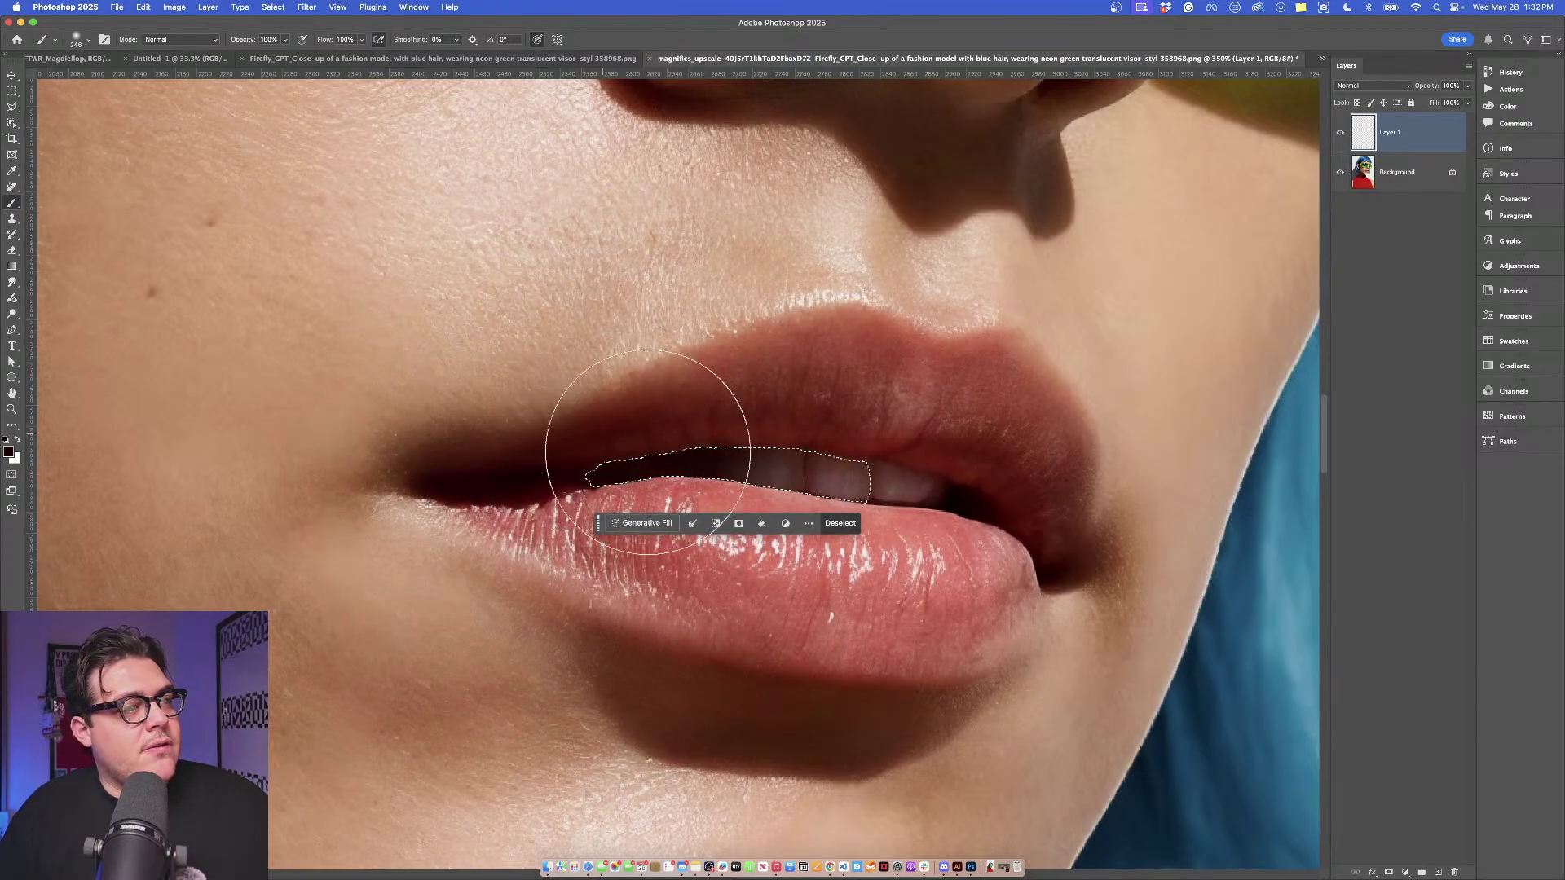
{"action": "left_click_drag", "start_coordinate": [648, 452], "coordinate": [506, 437]}
{"action": "scroll", "coordinate": [599, 402], "scroll_direction": "down", "scroll_amount": 3}
{"action": "scroll", "coordinate": [599, 408], "scroll_direction": "down", "scroll_amount": 5}
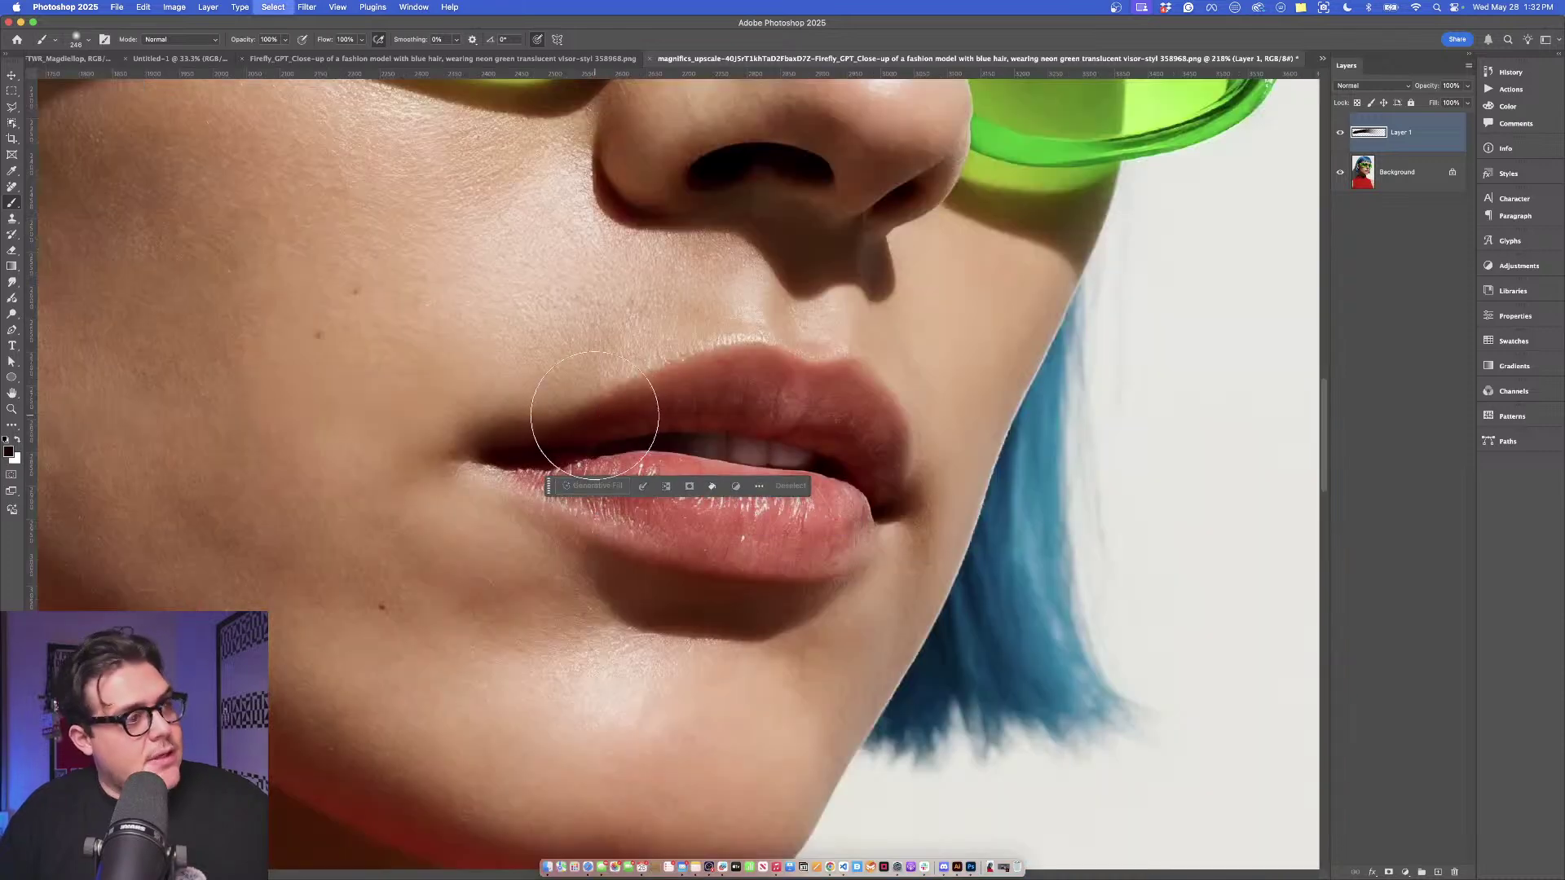
{"action": "key", "text": "ctrl+d"}
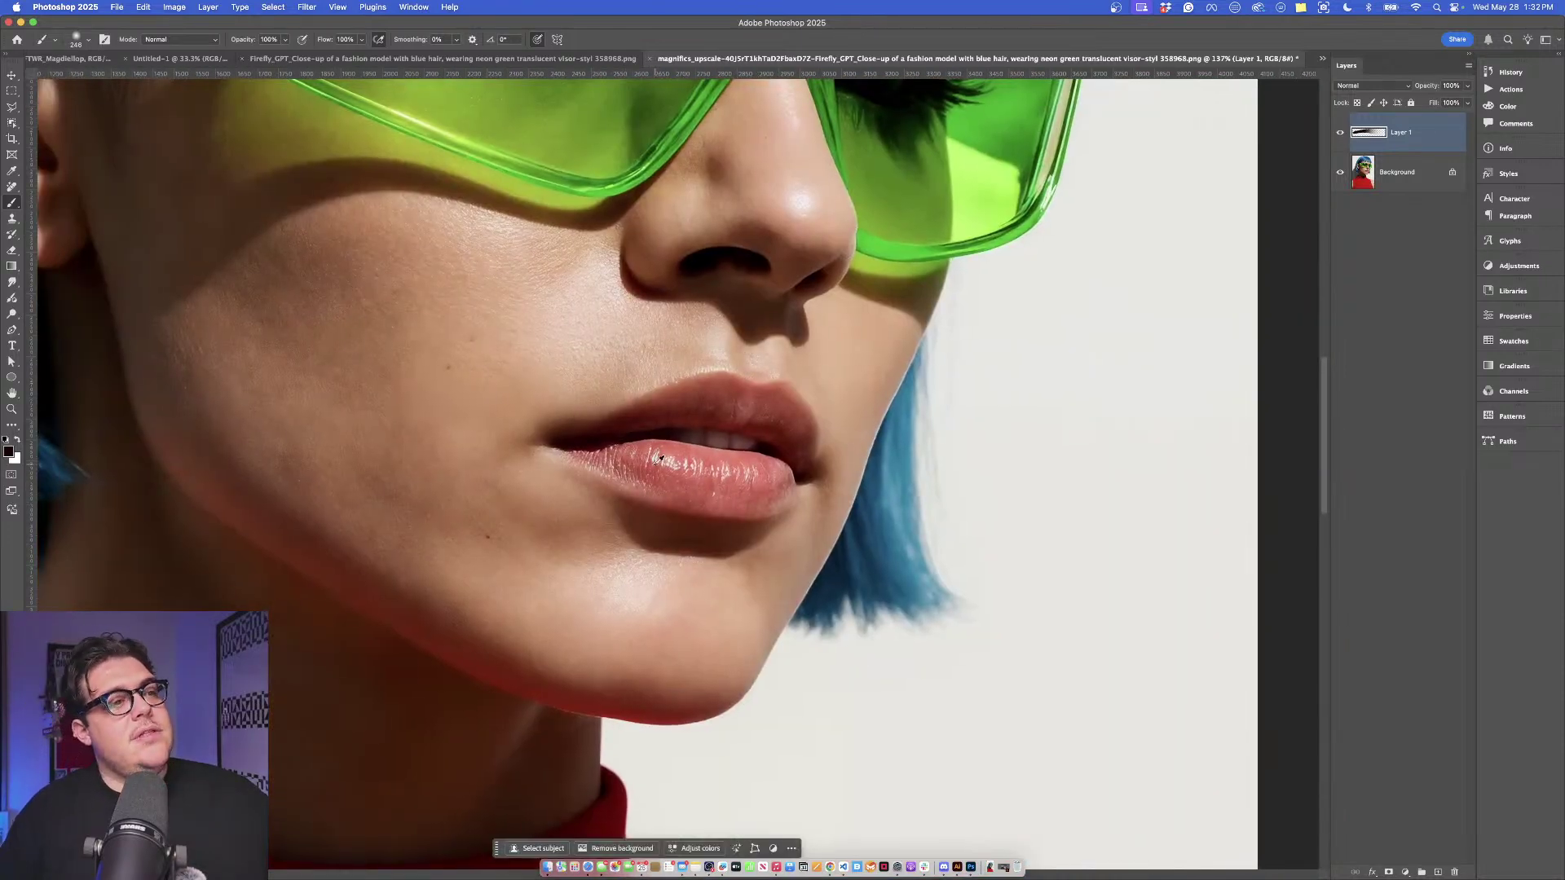
{"action": "scroll", "coordinate": [659, 459], "scroll_direction": "down", "scroll_amount": 3}
{"action": "scroll", "coordinate": [680, 450], "scroll_direction": "up", "scroll_amount": 3}
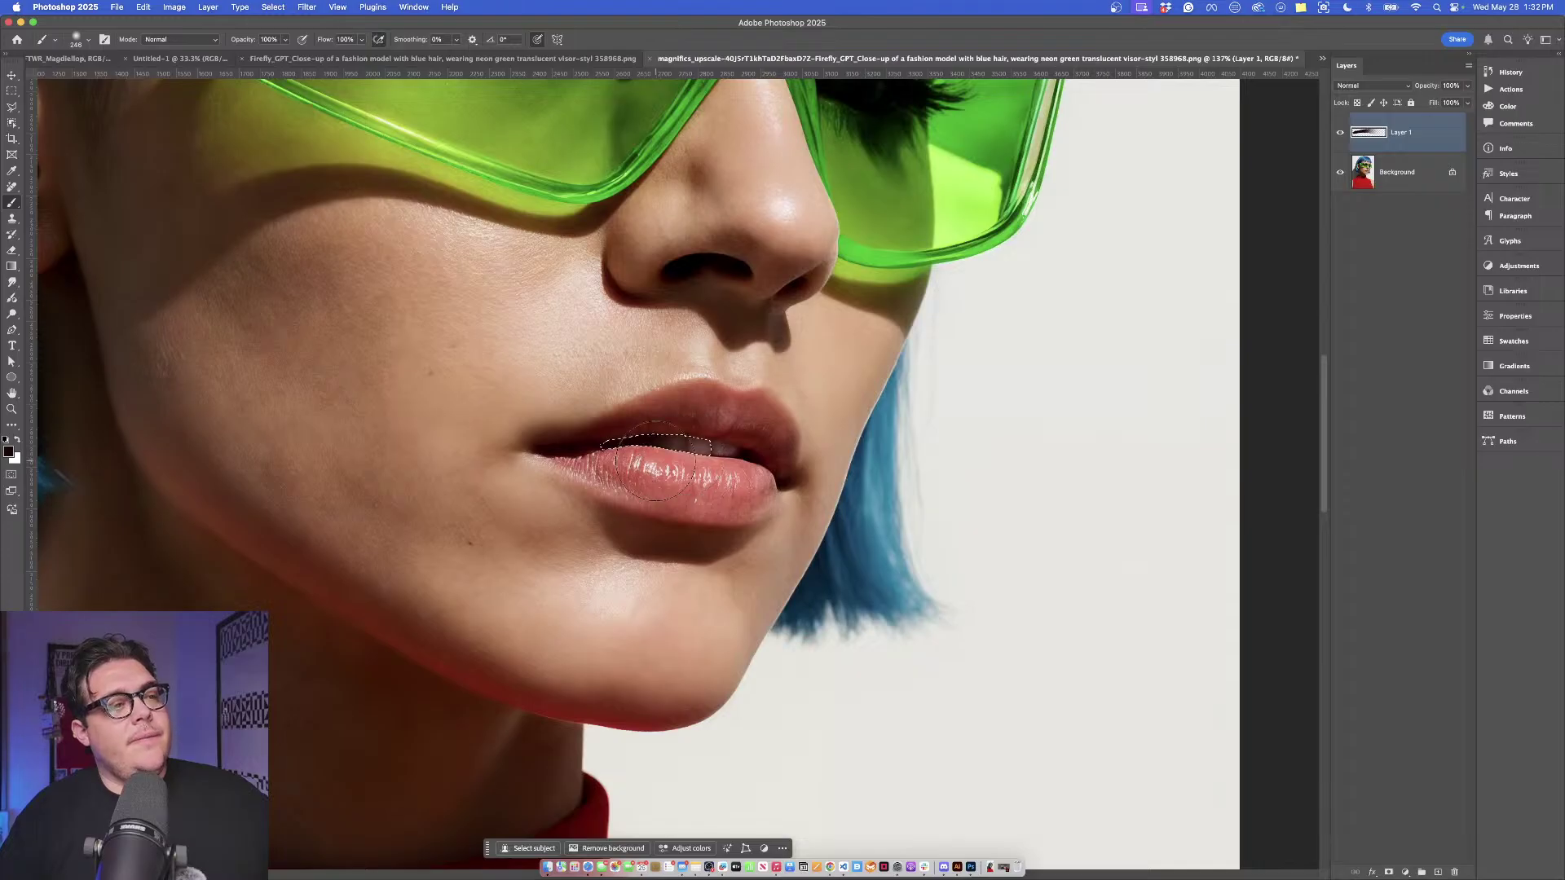
{"action": "scroll", "coordinate": [655, 461], "scroll_direction": "up", "scroll_amount": 2}
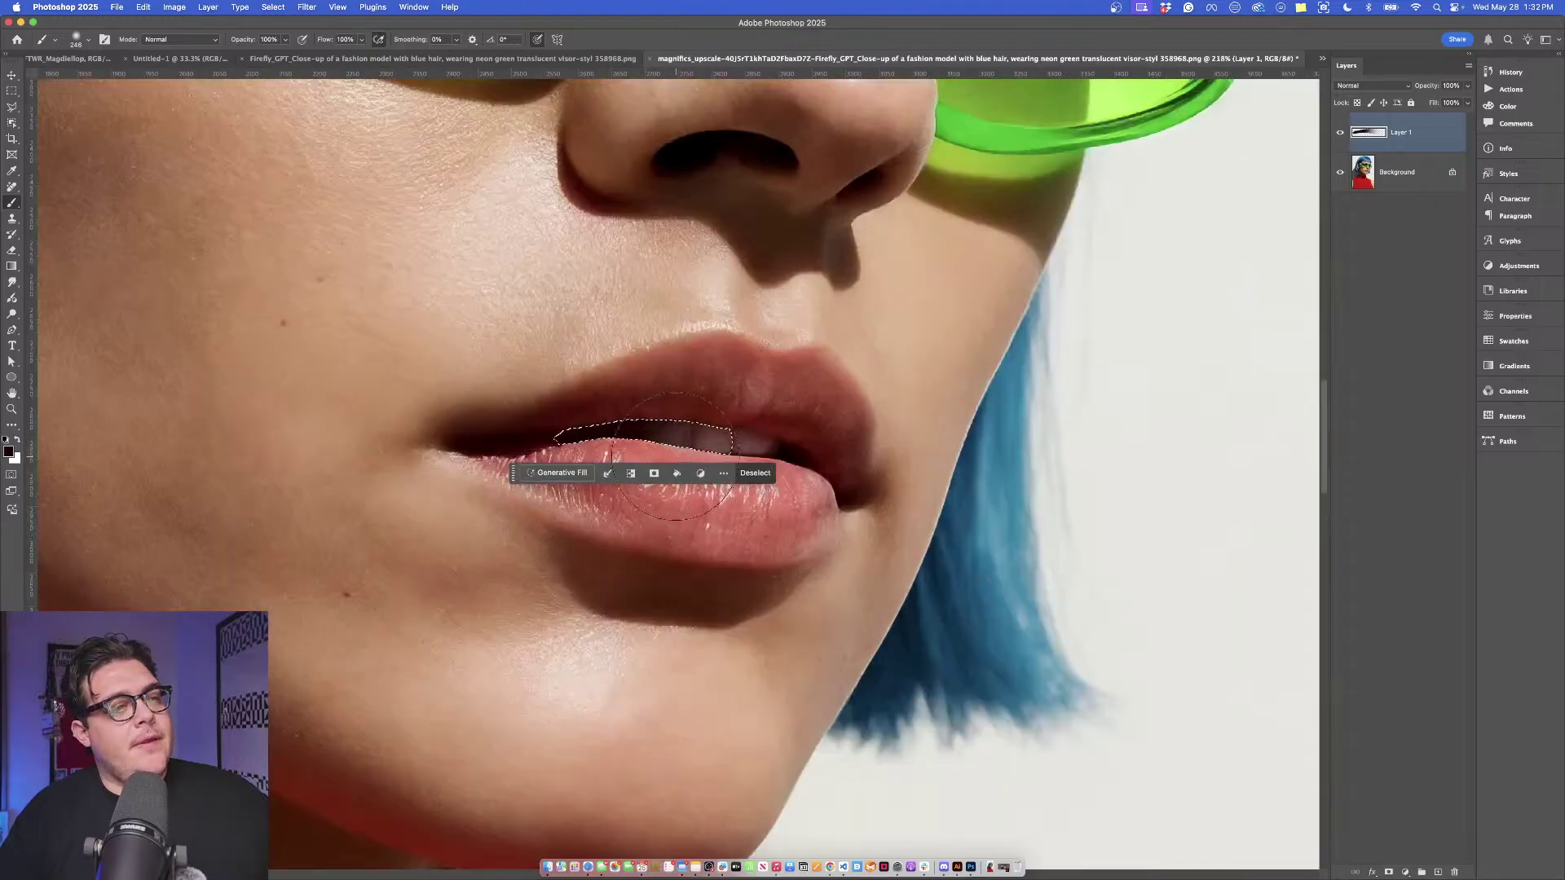
Add the remaining teeth to the selection with Object Selection, working from the Background layer.
{"action": "left_click", "coordinate": [12, 122]}
{"action": "key", "text": "shift"}
{"action": "left_click_drag", "start_coordinate": [711, 422], "coordinate": [823, 481]}
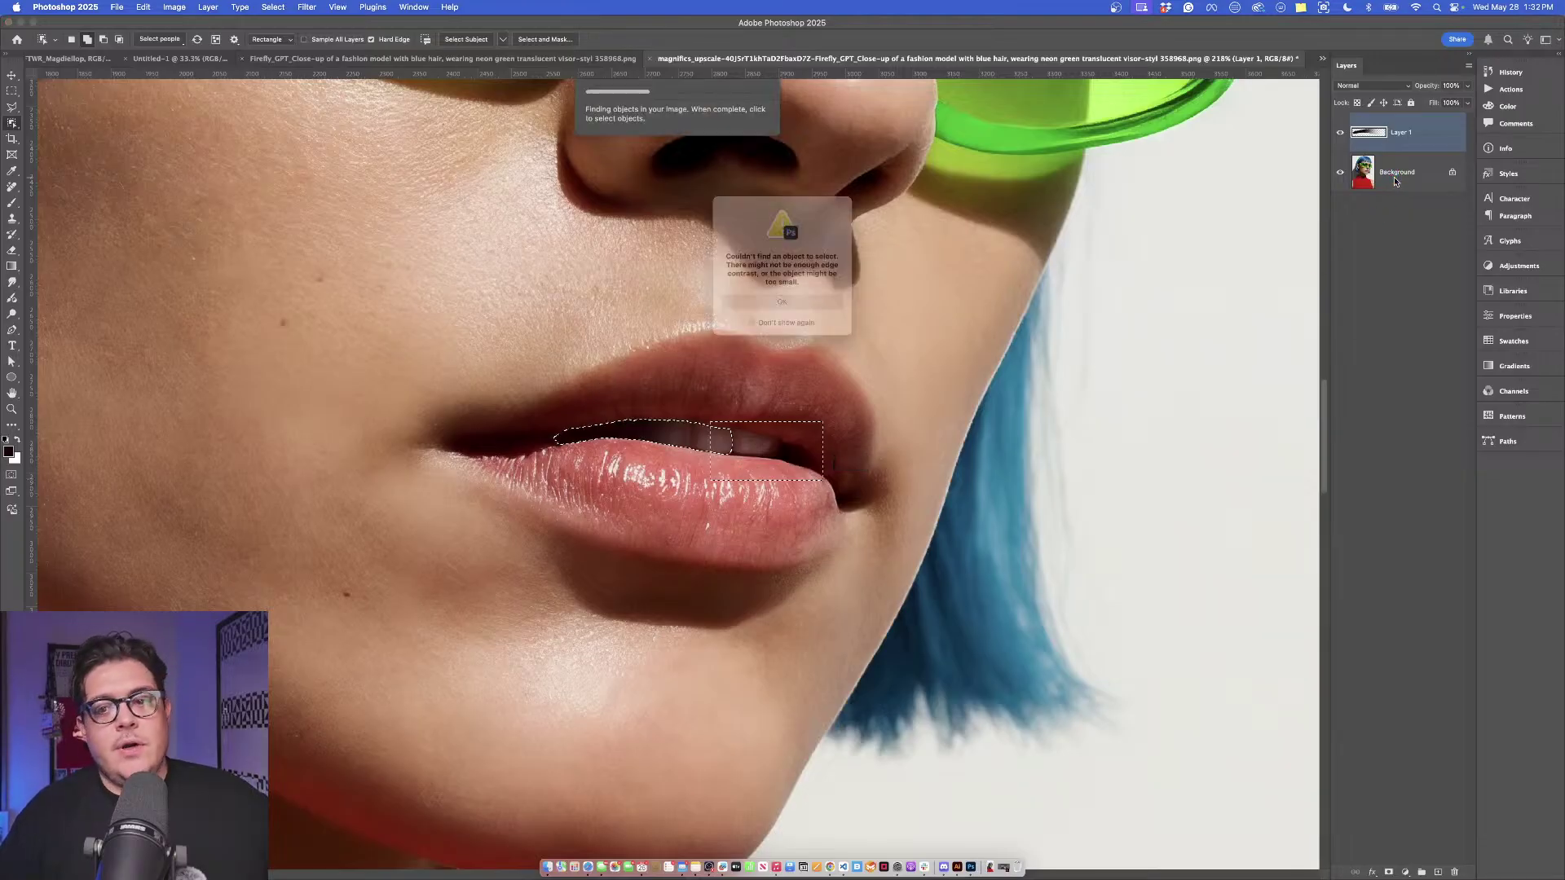
{"action": "left_click", "coordinate": [819, 308]}
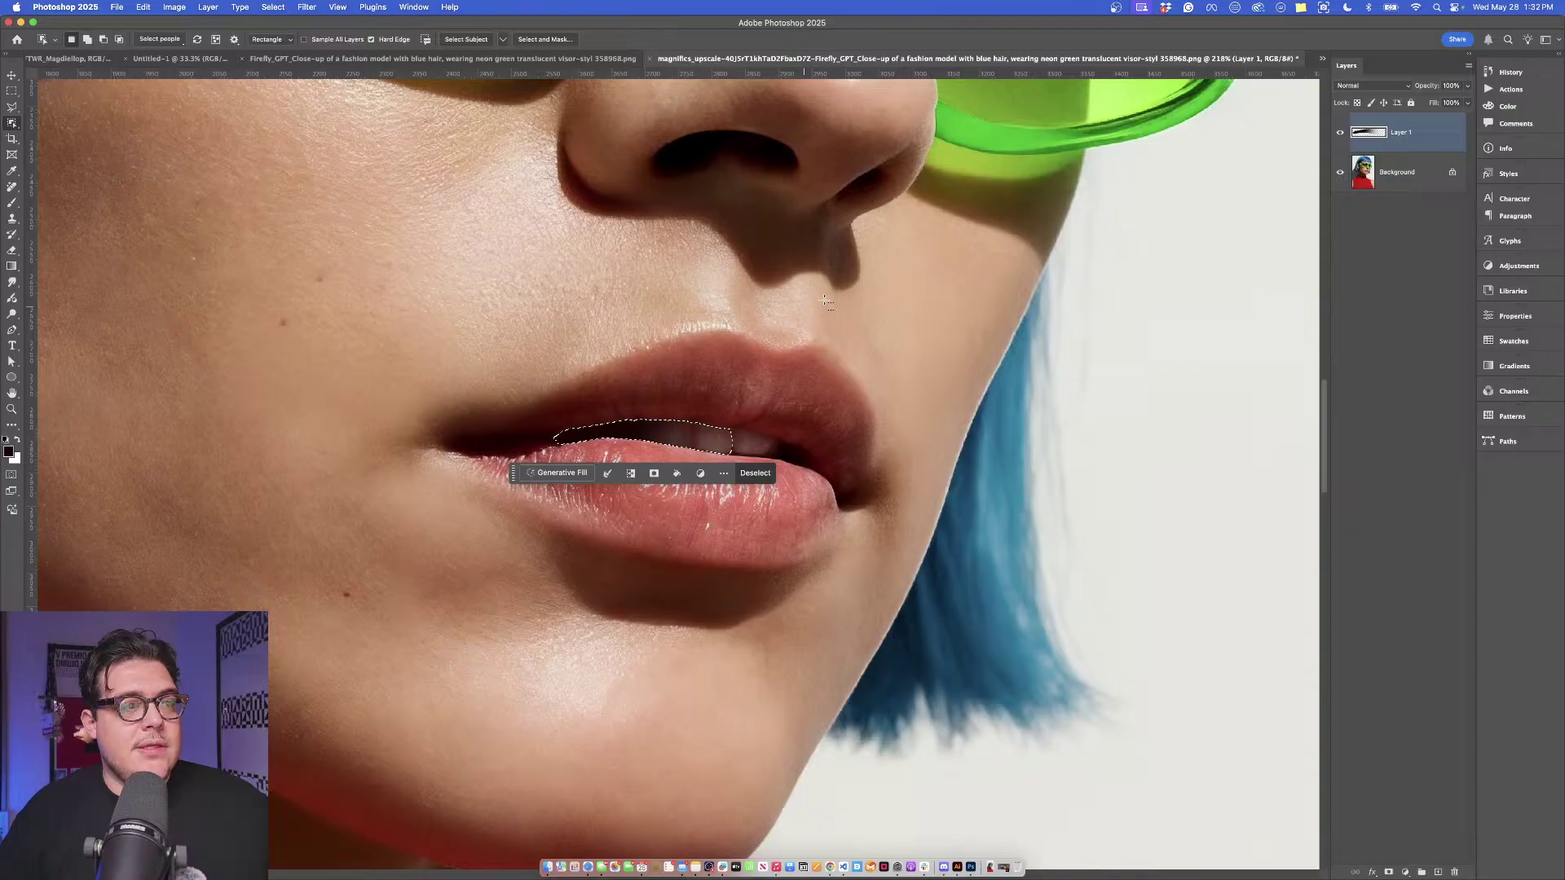
{"action": "left_click", "coordinate": [1381, 178]}
{"action": "key", "text": "shift"}
{"action": "left_click_drag", "start_coordinate": [714, 418], "coordinate": [821, 471]}
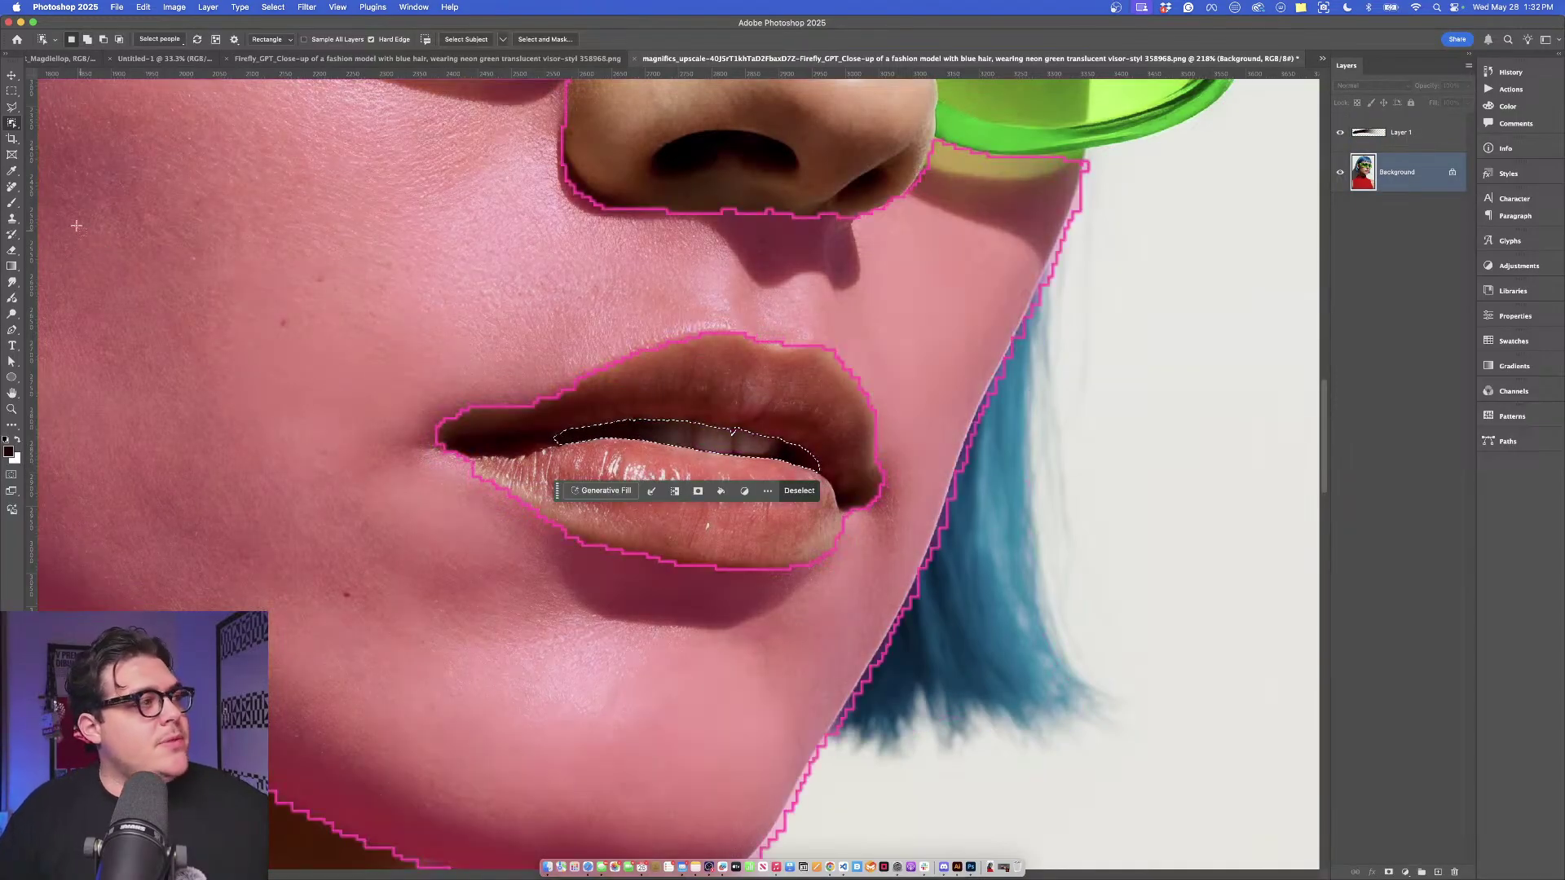
Darken the extended teeth selection with the soft brush on the Background layer, deselect, and check the whole portrait.
{"action": "left_click", "coordinate": [12, 202]}
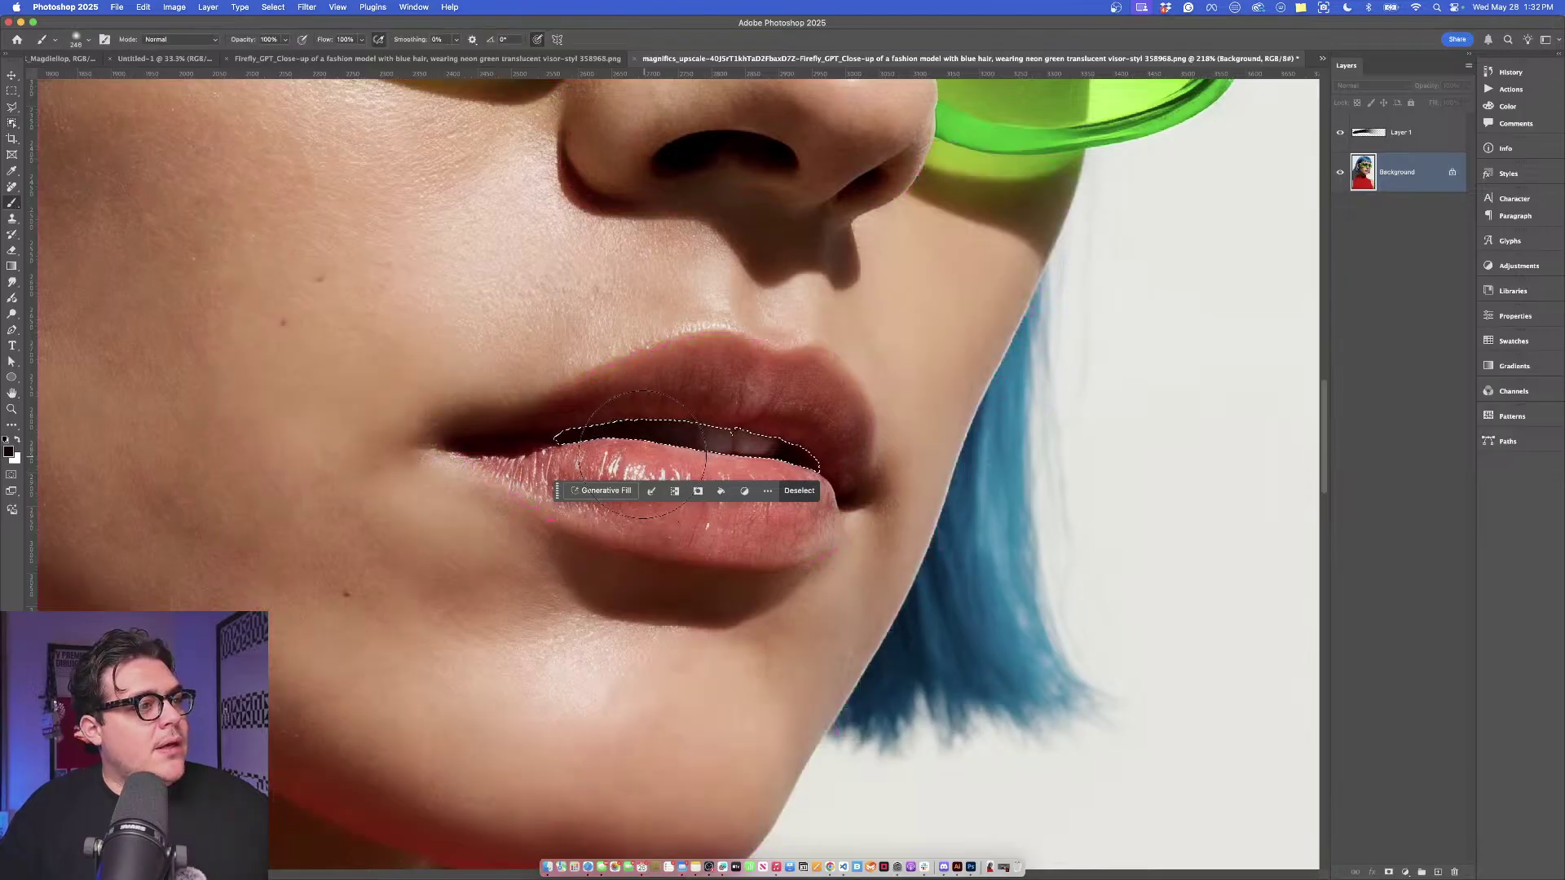
{"action": "left_click_drag", "start_coordinate": [634, 422], "coordinate": [650, 422]}
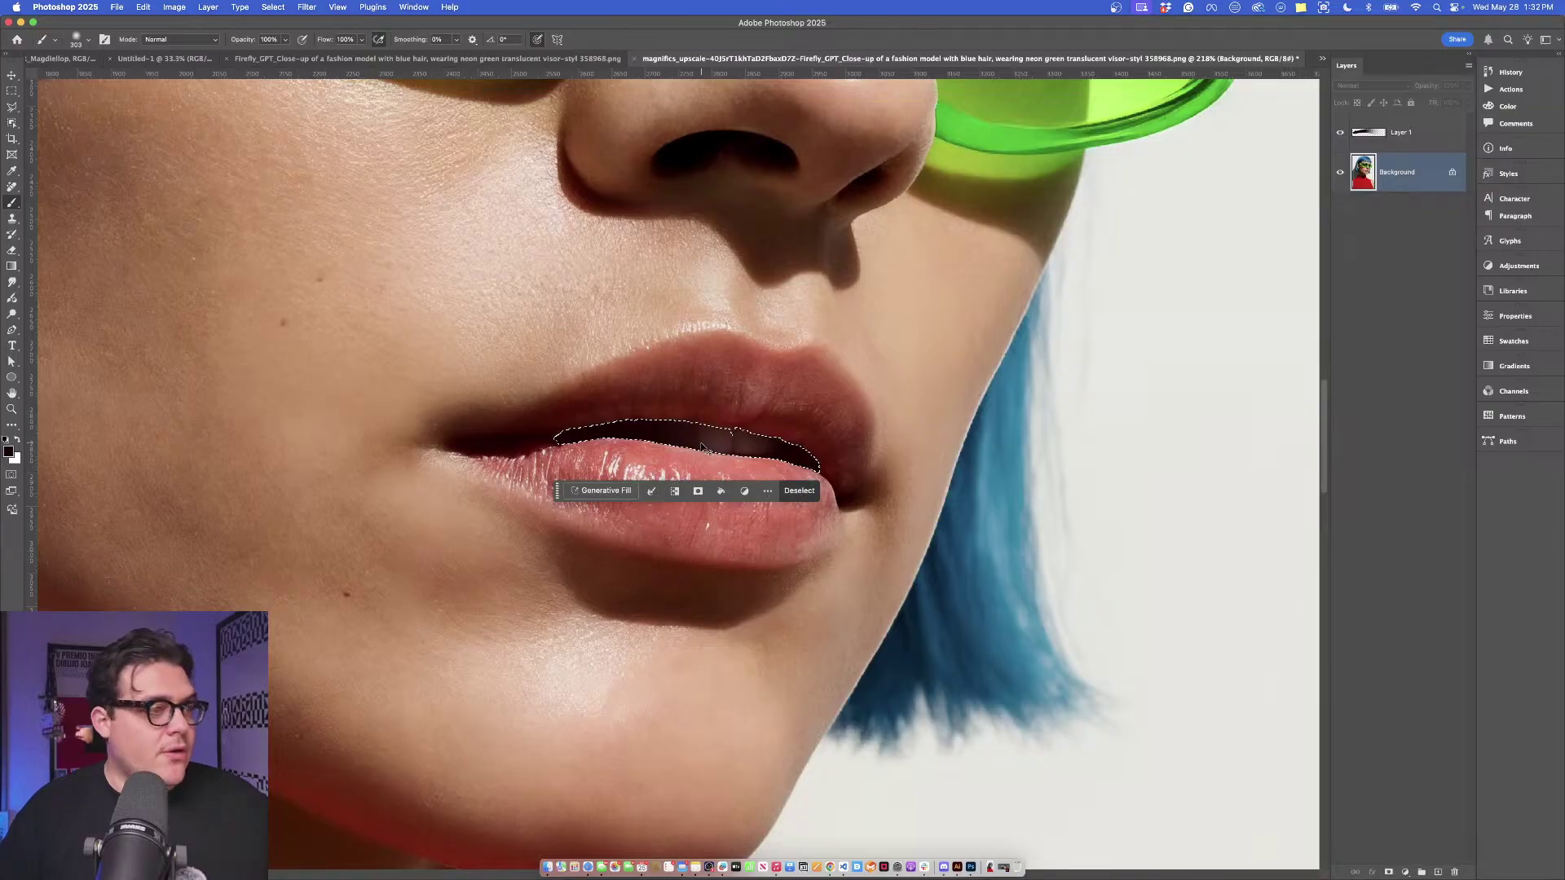
{"action": "key", "text": "super+d"}
{"action": "scroll", "coordinate": [671, 481], "scroll_direction": "down", "scroll_amount": 5}
{"action": "scroll", "coordinate": [577, 505], "scroll_direction": "down", "scroll_amount": 2}
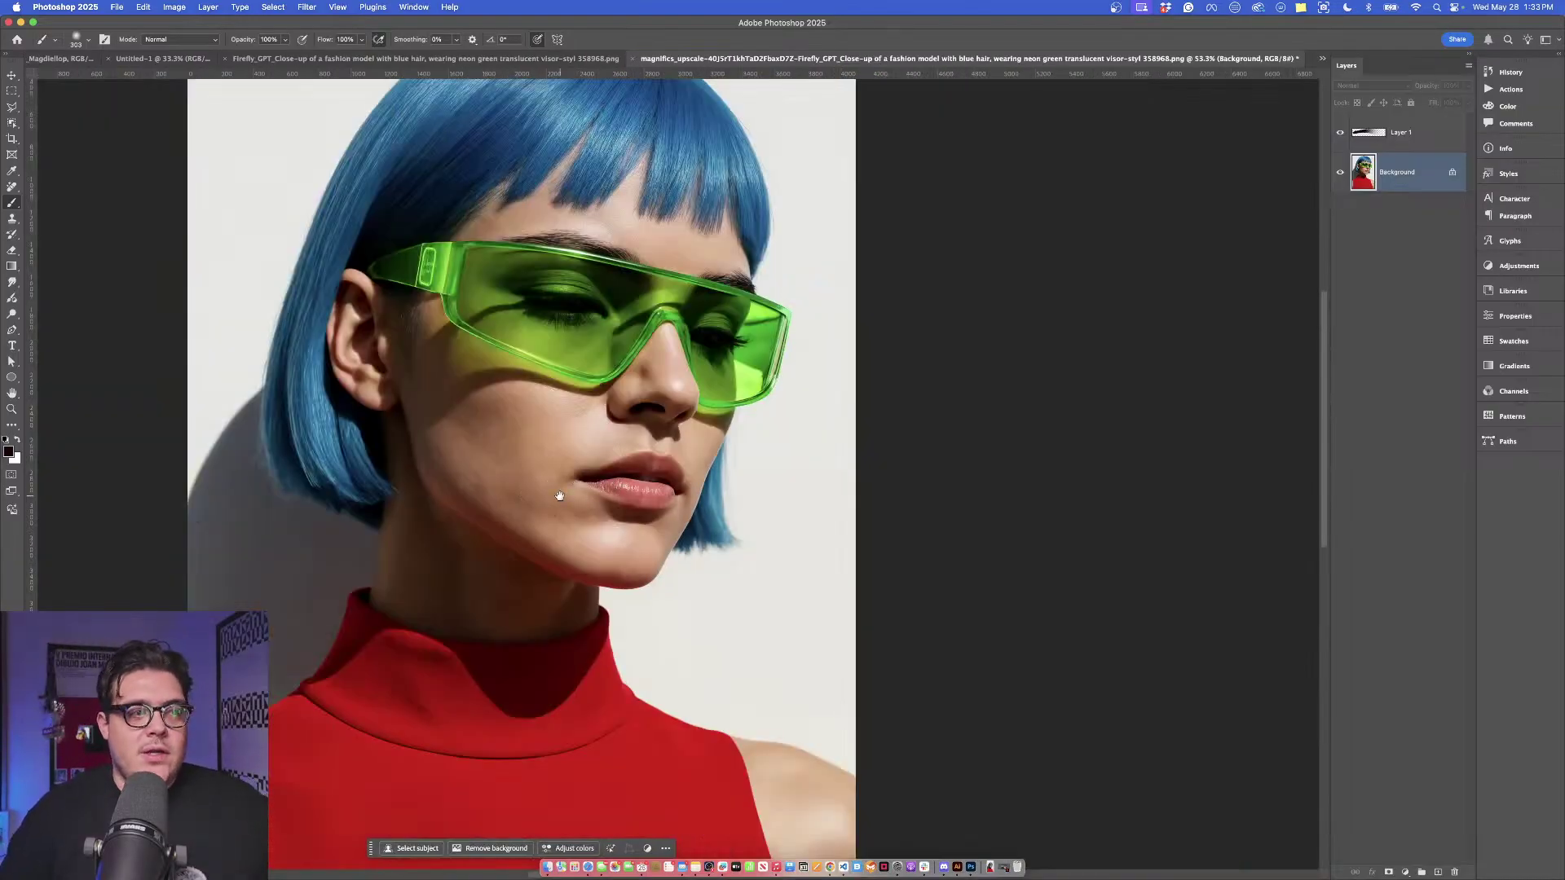
{"action": "scroll", "coordinate": [559, 496], "scroll_direction": "up", "scroll_amount": 3}
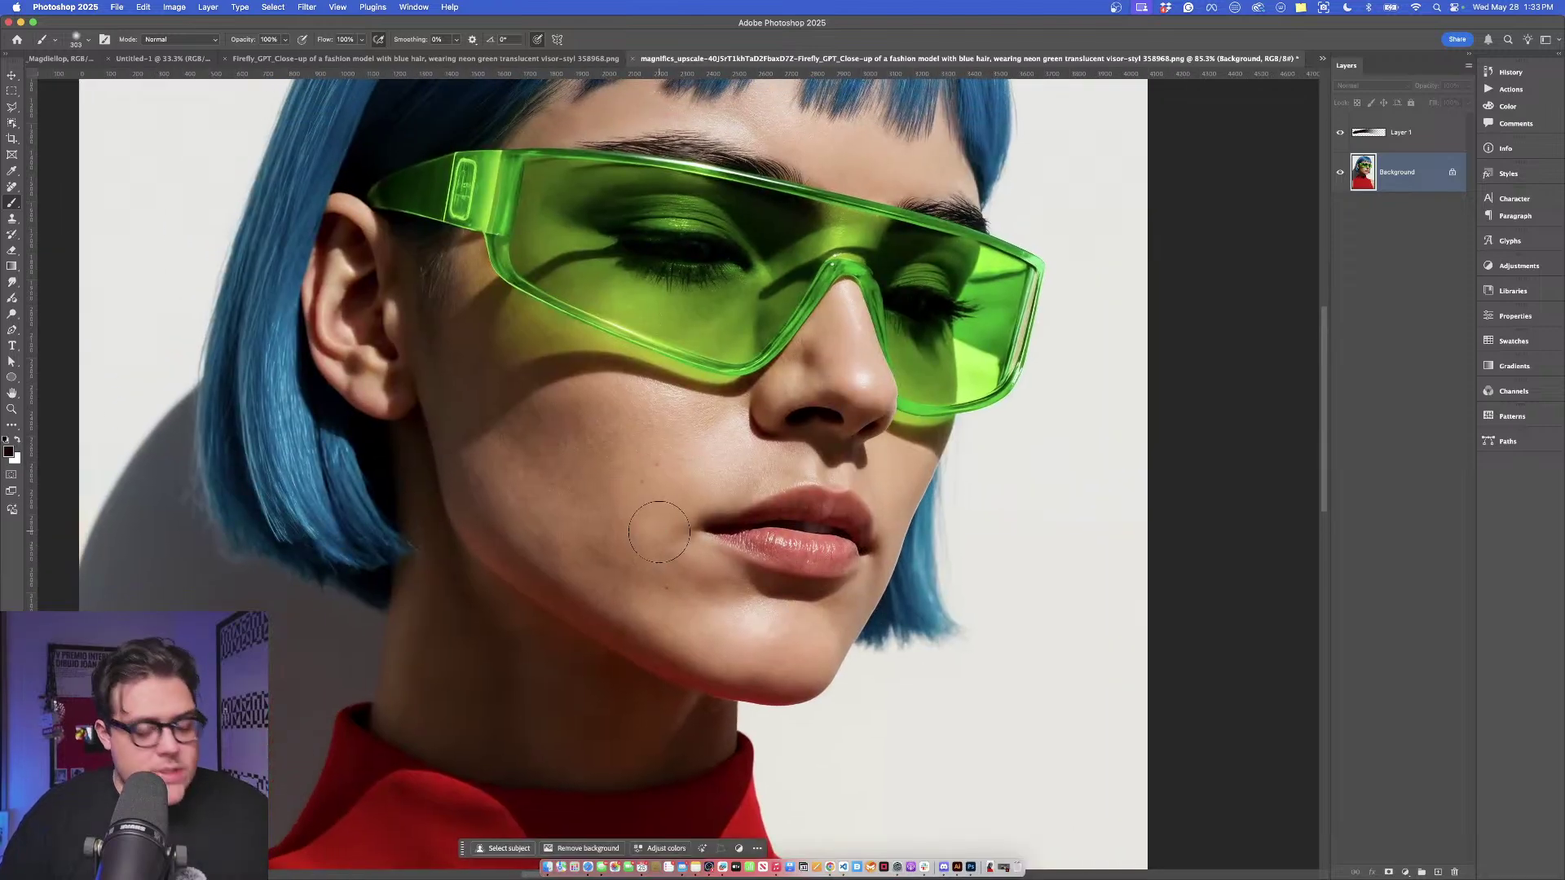
{"action": "key", "text": "v"}
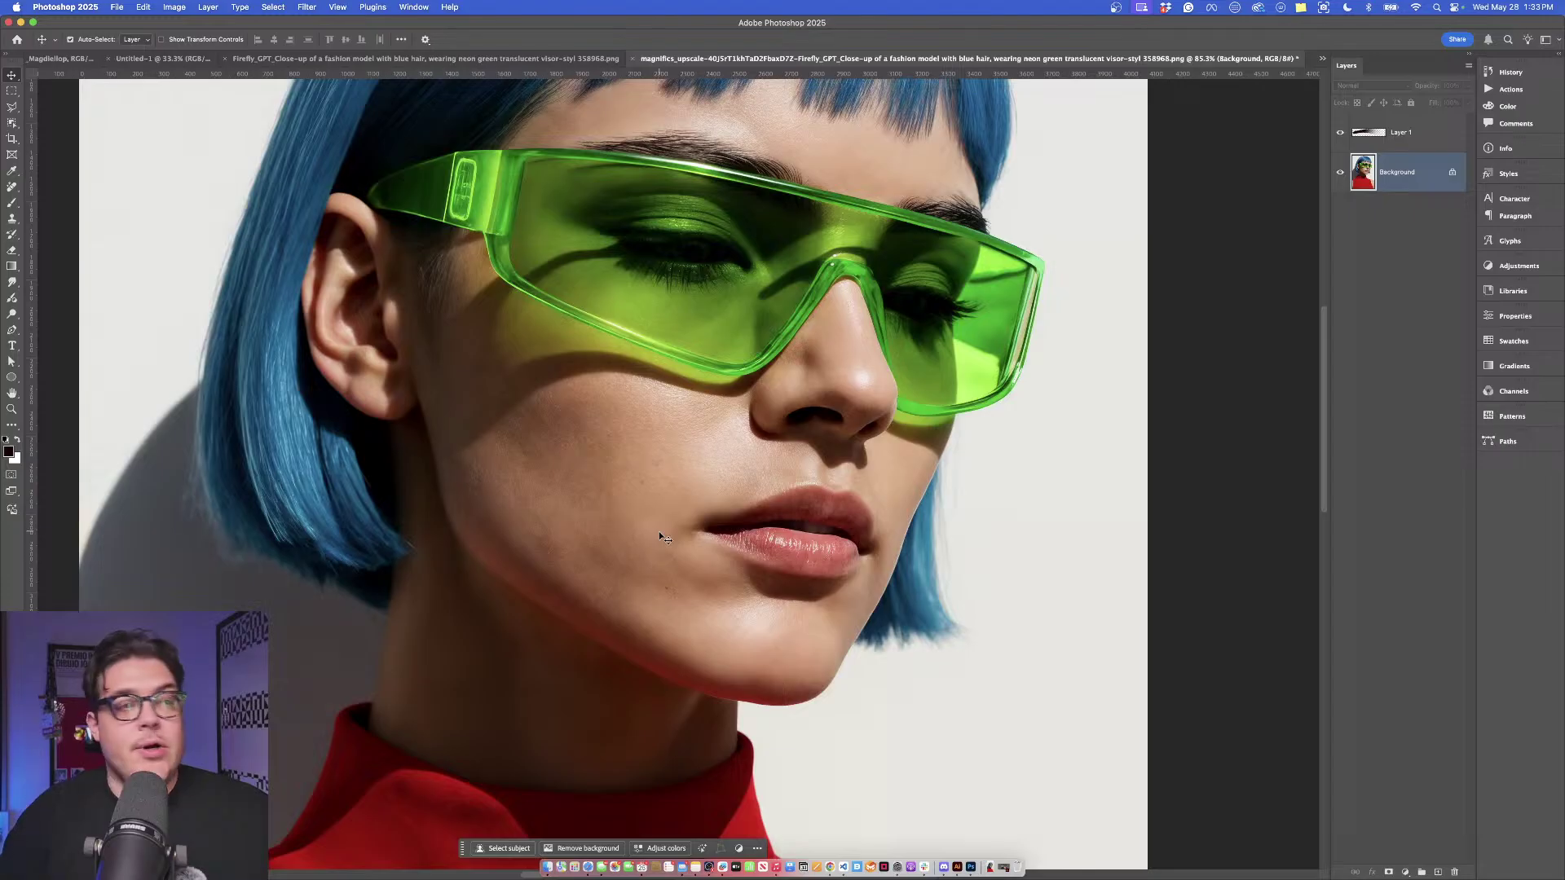
{"action": "scroll", "coordinate": [631, 489], "scroll_direction": "down", "scroll_amount": 5}
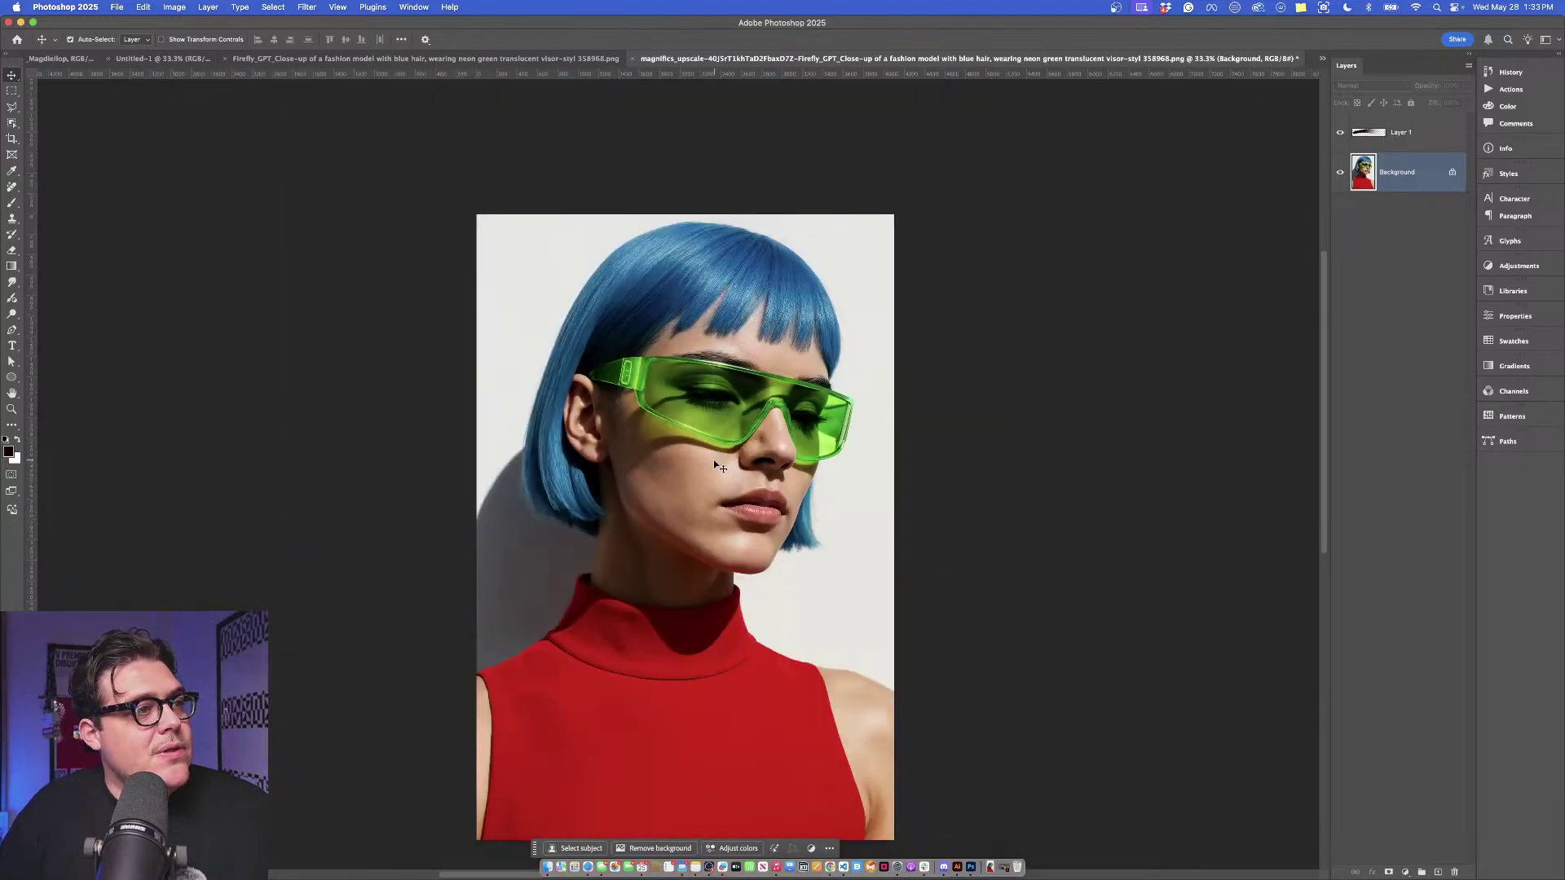
Create a new 4800 x 6000 px RGB document at 300 ppi with a white background.
{"action": "left_click", "coordinate": [65, 7]}
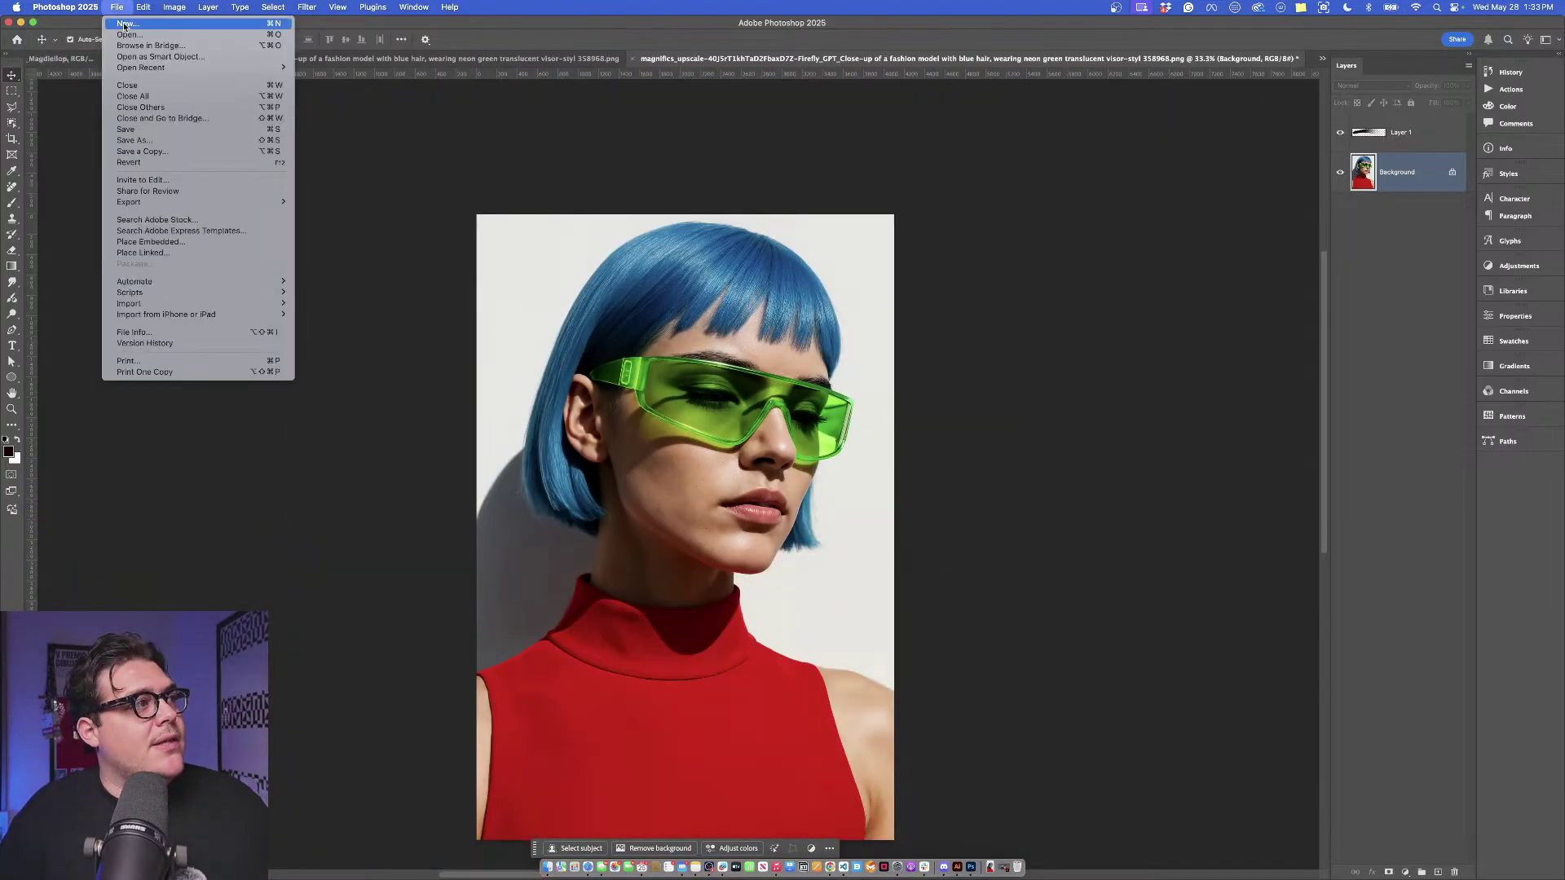
{"action": "left_click", "coordinate": [124, 25]}
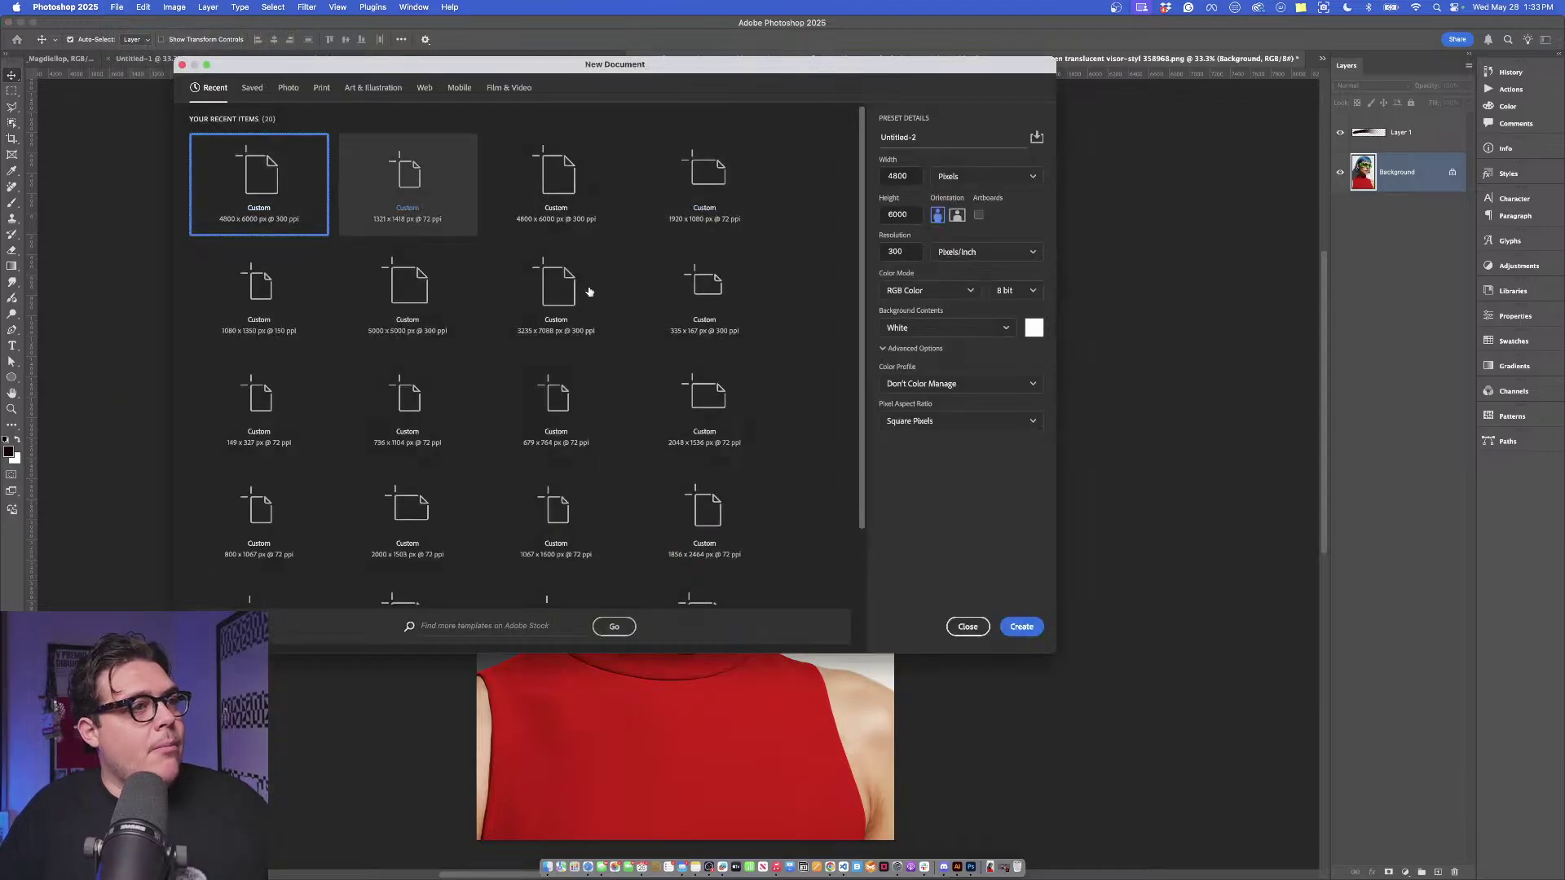
{"action": "left_click", "coordinate": [1022, 628]}
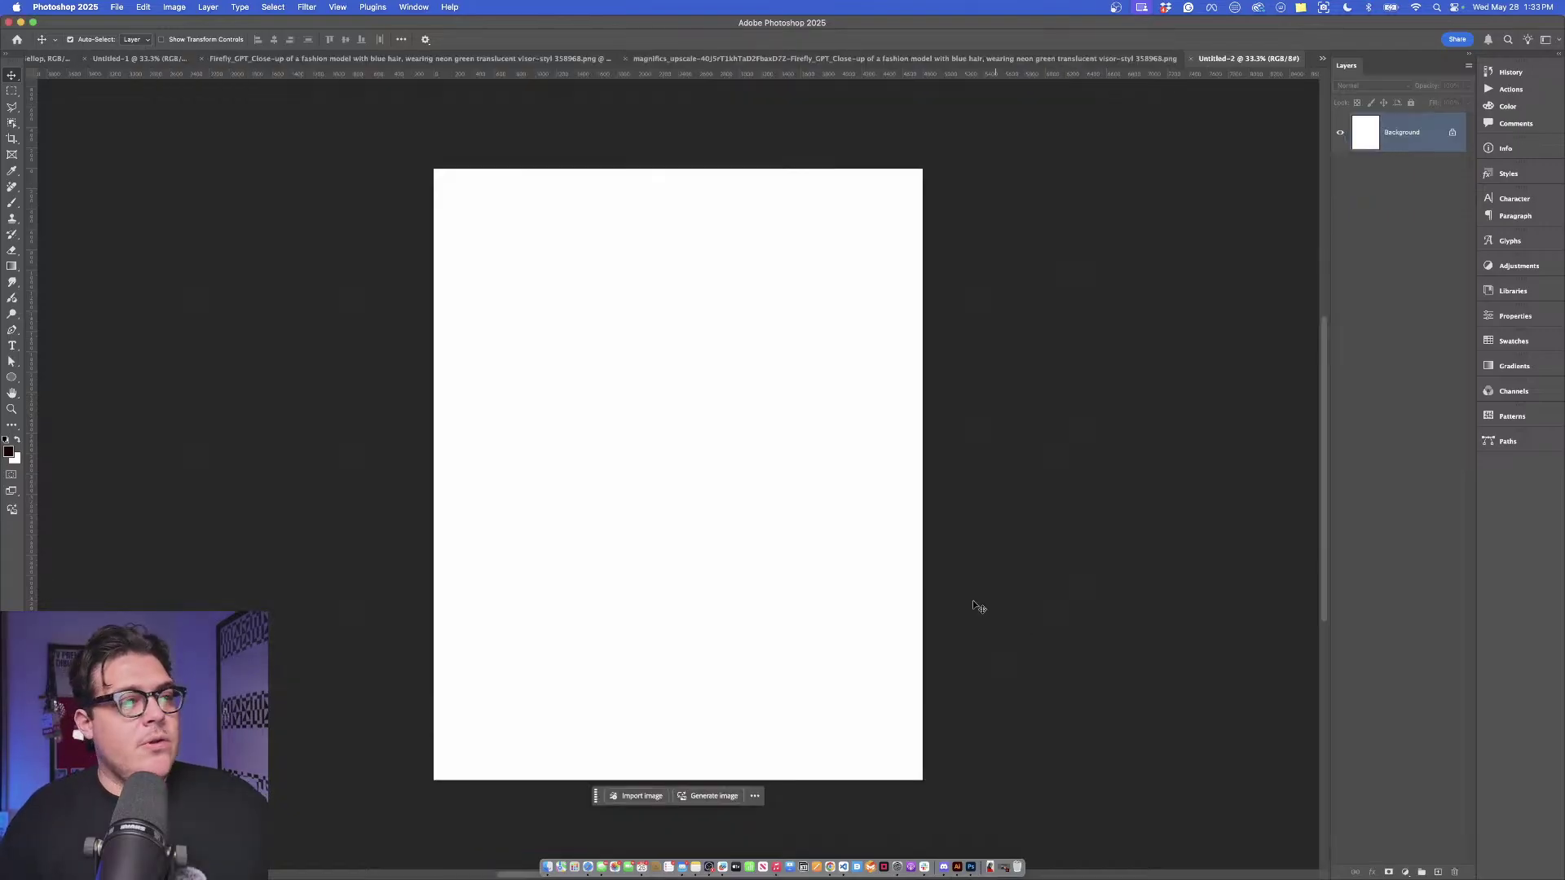
Return to the upscaled portrait, unlock its background layer and merge it with the teeth retouch layer.
{"action": "left_click", "coordinate": [749, 59]}
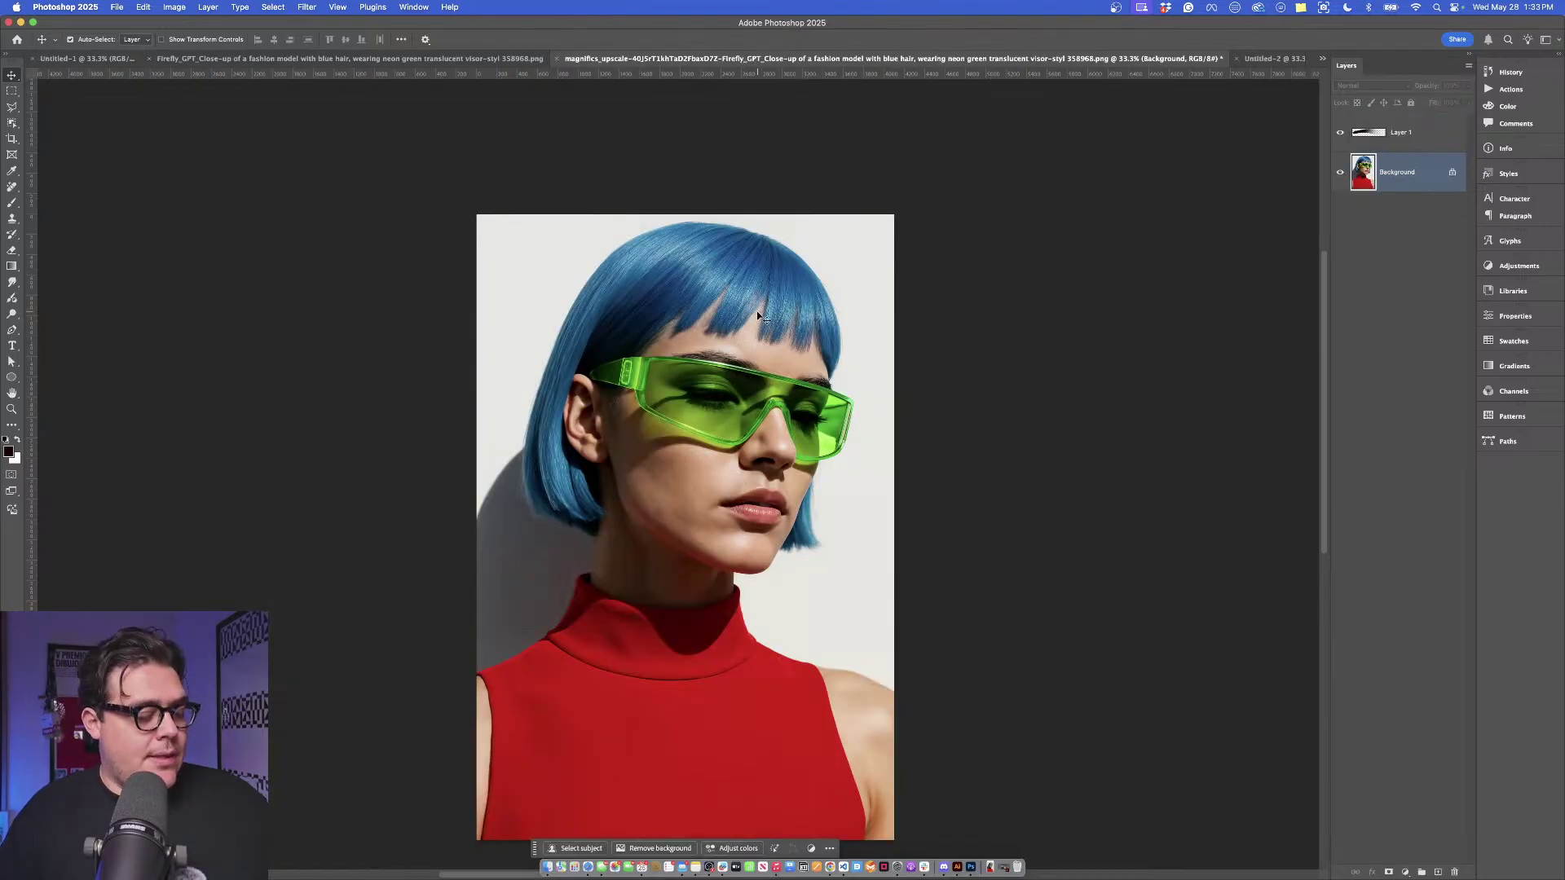
{"action": "left_click", "coordinate": [1442, 138]}
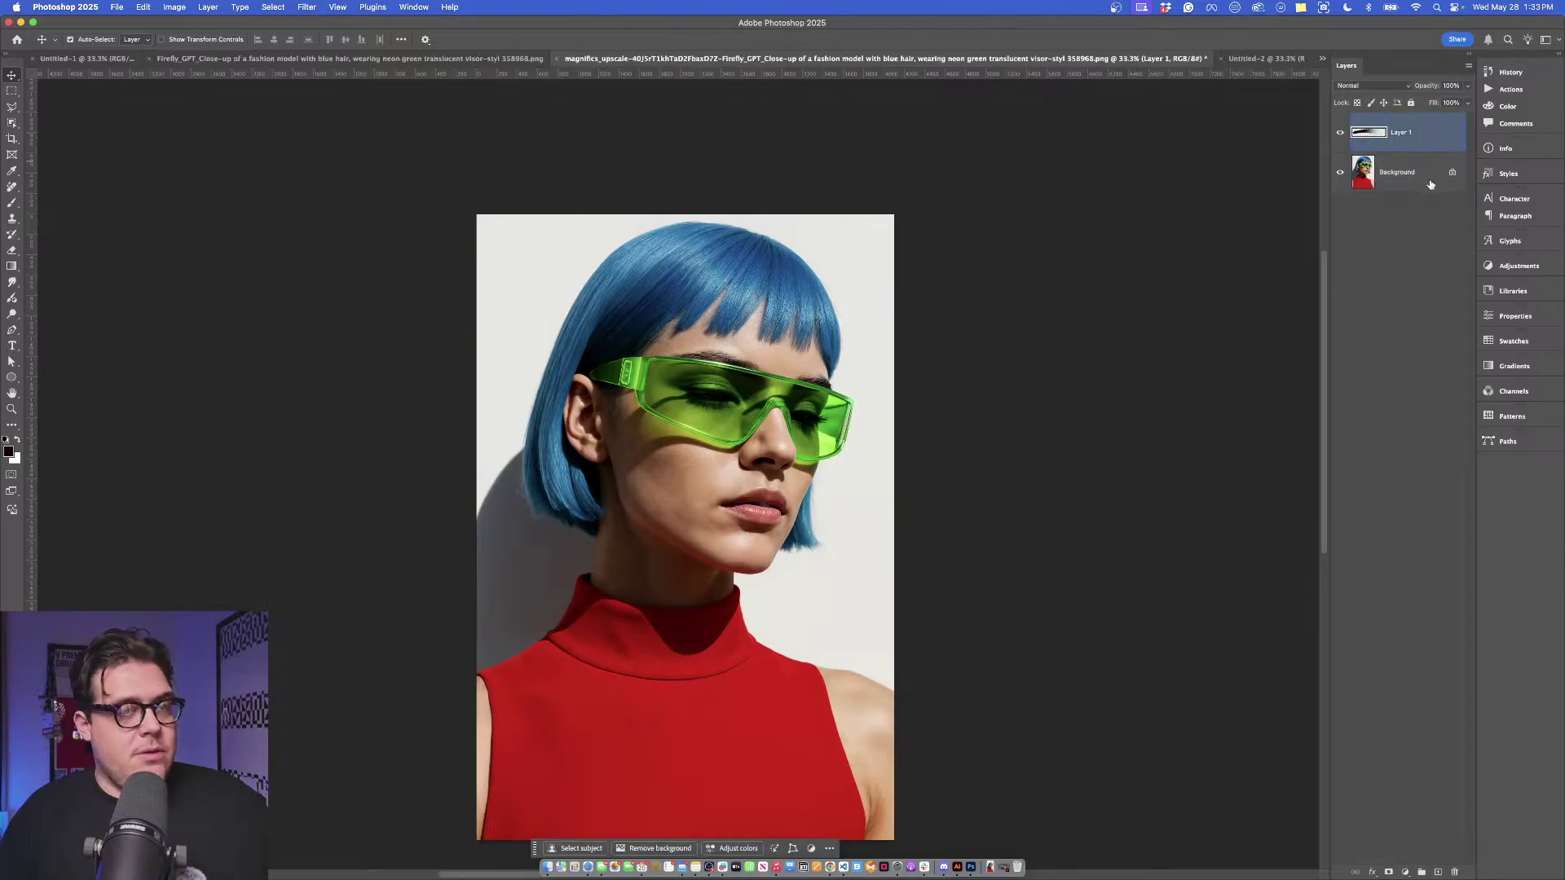
{"action": "left_click", "coordinate": [1451, 172]}
{"action": "left_click", "coordinate": [1420, 146], "text": "shift"}
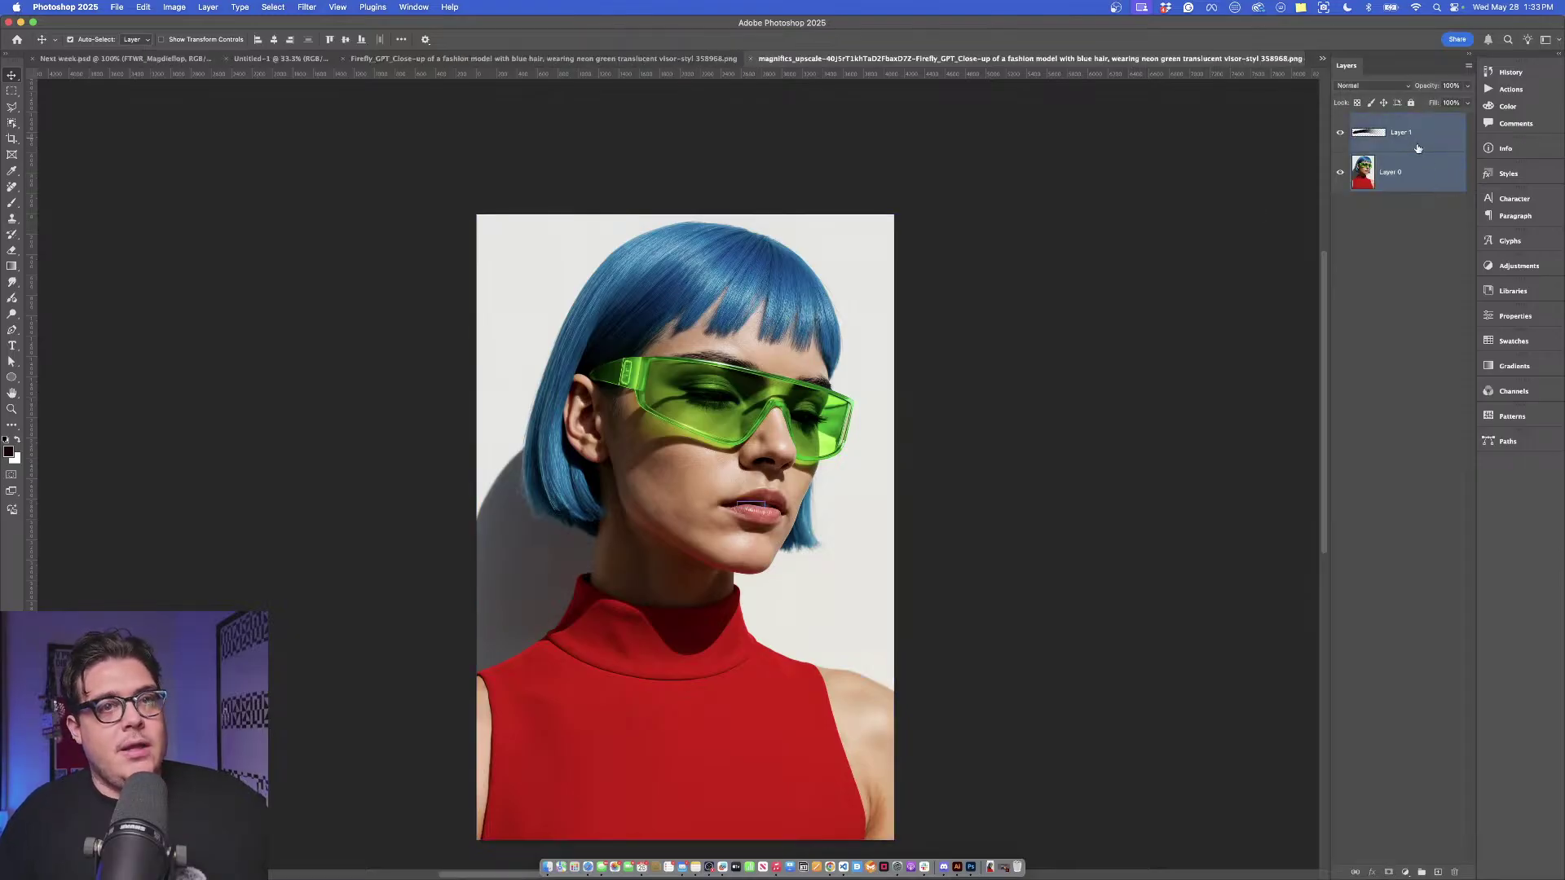
{"action": "key", "text": "super+e"}
Copy the merged portrait from a floating window into the new blank document and close the original portrait.
{"action": "left_click_drag", "start_coordinate": [748, 58], "coordinate": [1135, 188]}
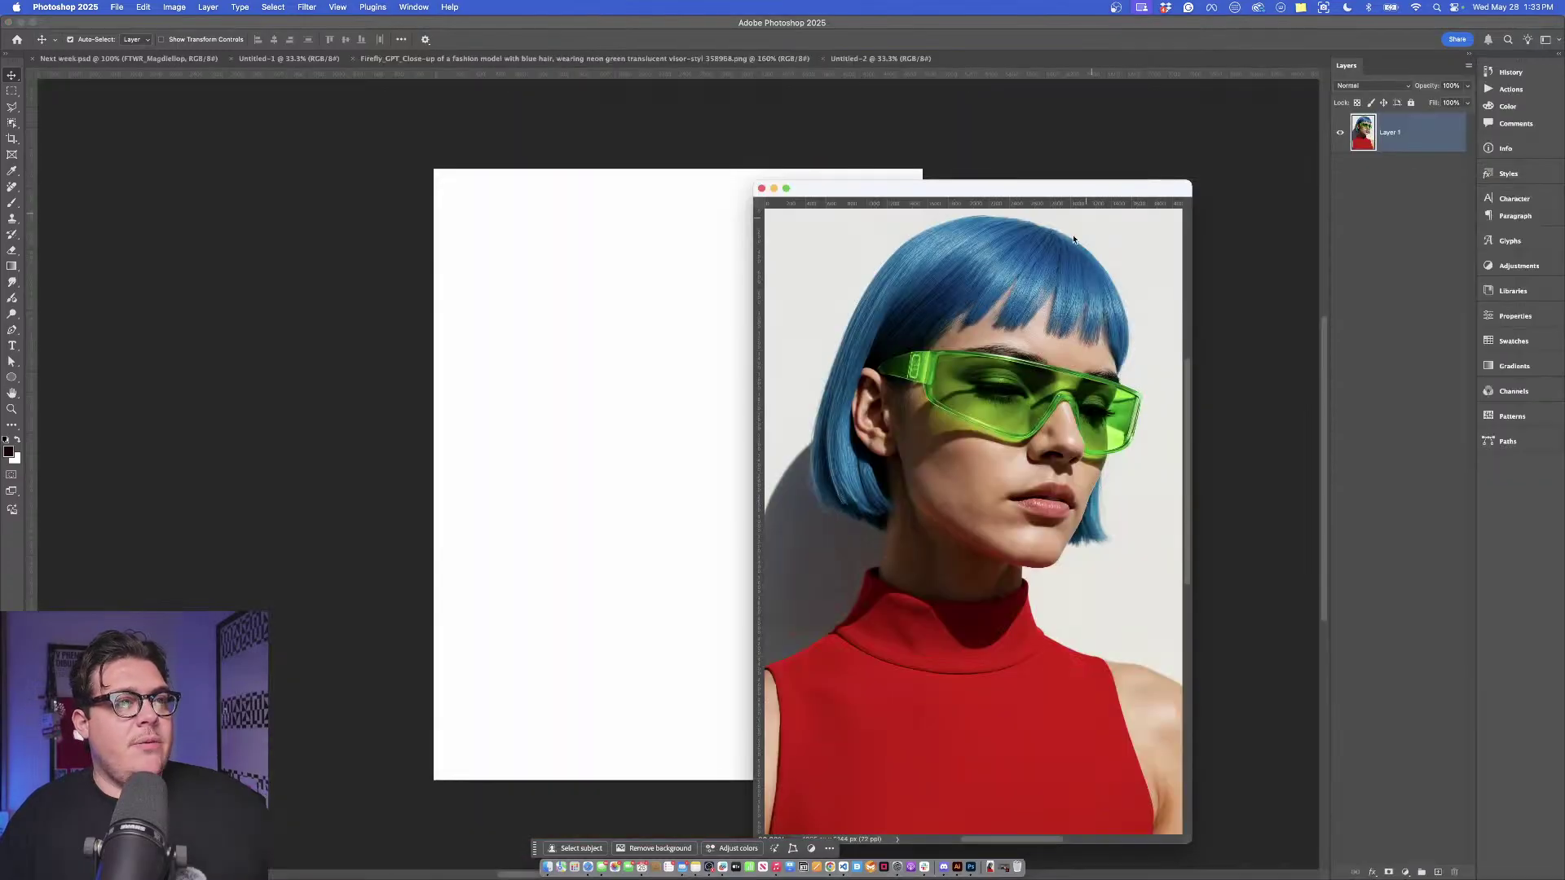
{"action": "left_click_drag", "start_coordinate": [927, 374], "coordinate": [680, 373]}
{"action": "key", "text": "ctrl+Up"}
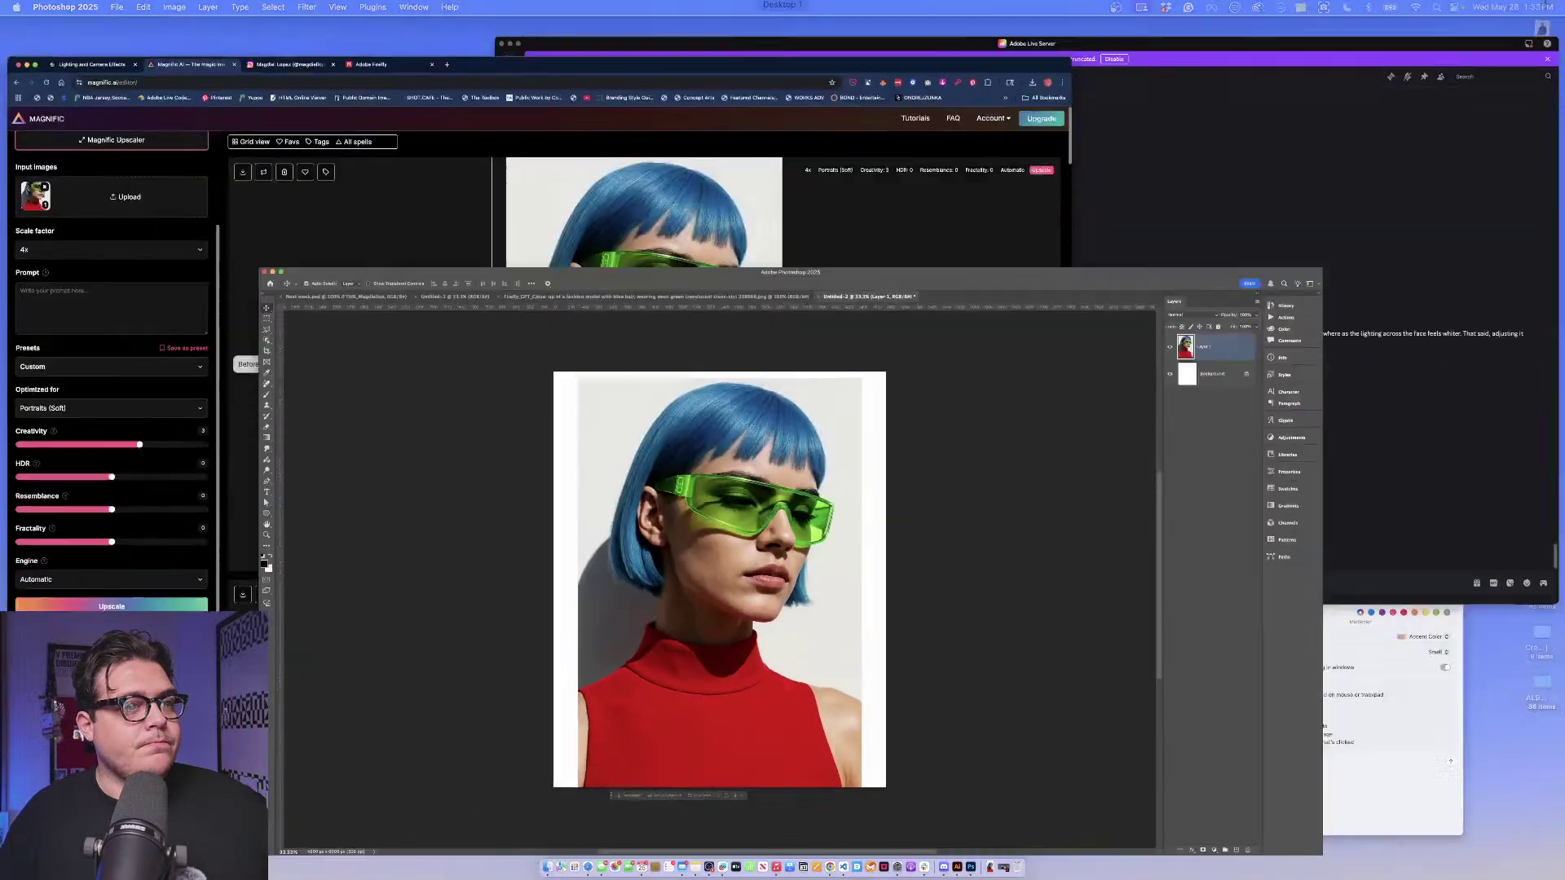
{"action": "left_click", "coordinate": [1173, 522]}
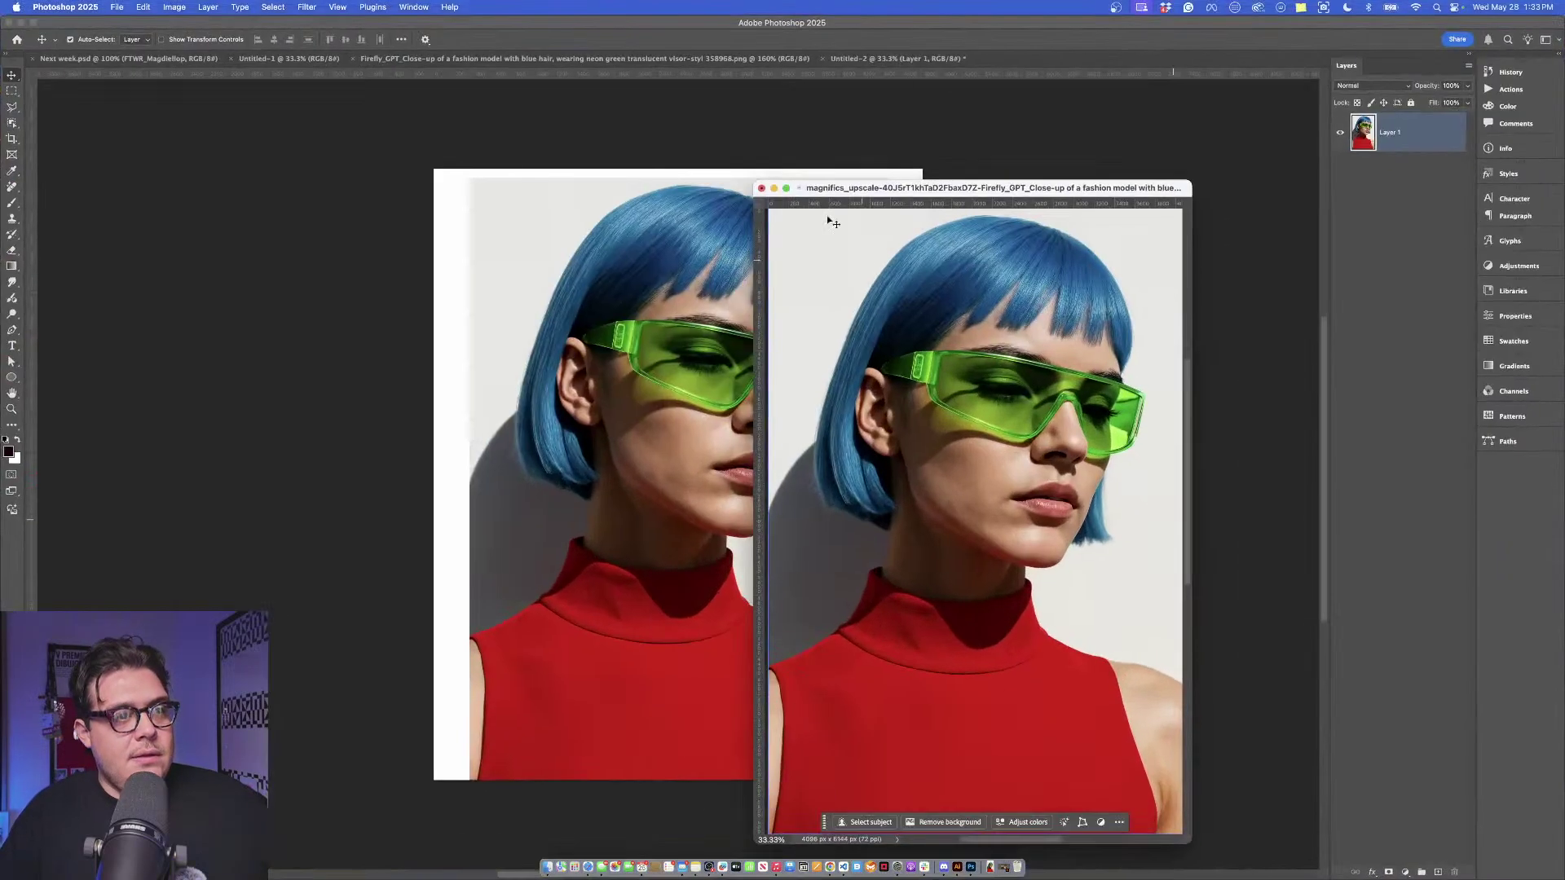
{"action": "left_click", "coordinate": [762, 189]}
{"action": "left_click", "coordinate": [778, 322]}
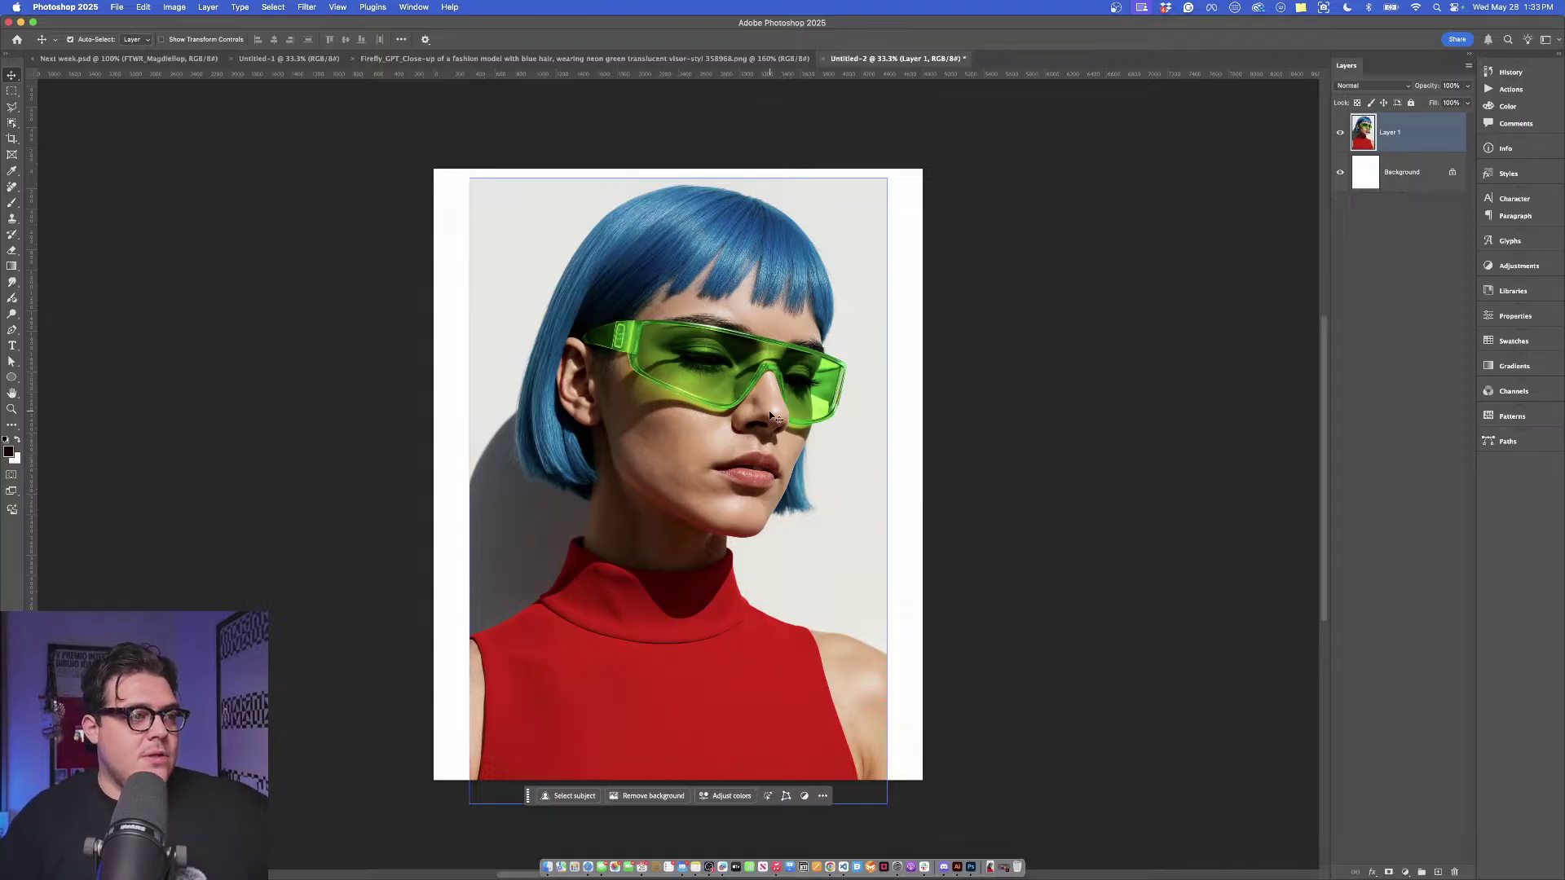
Scale the portrait up to the full canvas width and move it so its upper edge aligns with the canvas.
{"action": "key", "text": "super+t"}
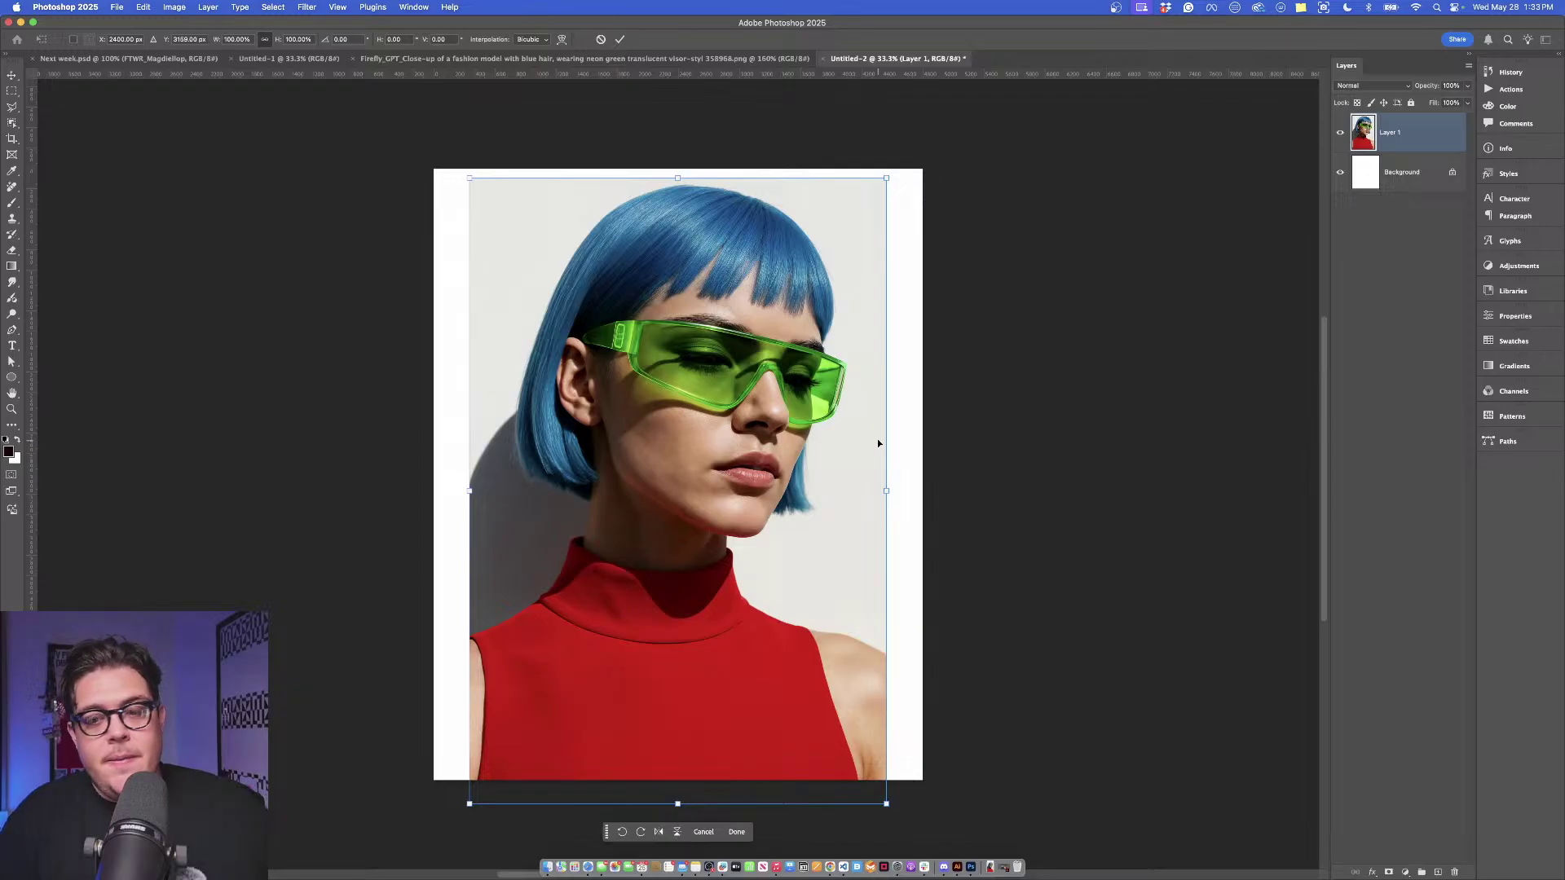
{"action": "left_click_drag", "start_coordinate": [890, 472], "coordinate": [924, 490]}
{"action": "left_click_drag", "start_coordinate": [822, 402], "coordinate": [823, 446]}
{"action": "key", "text": "Return"}
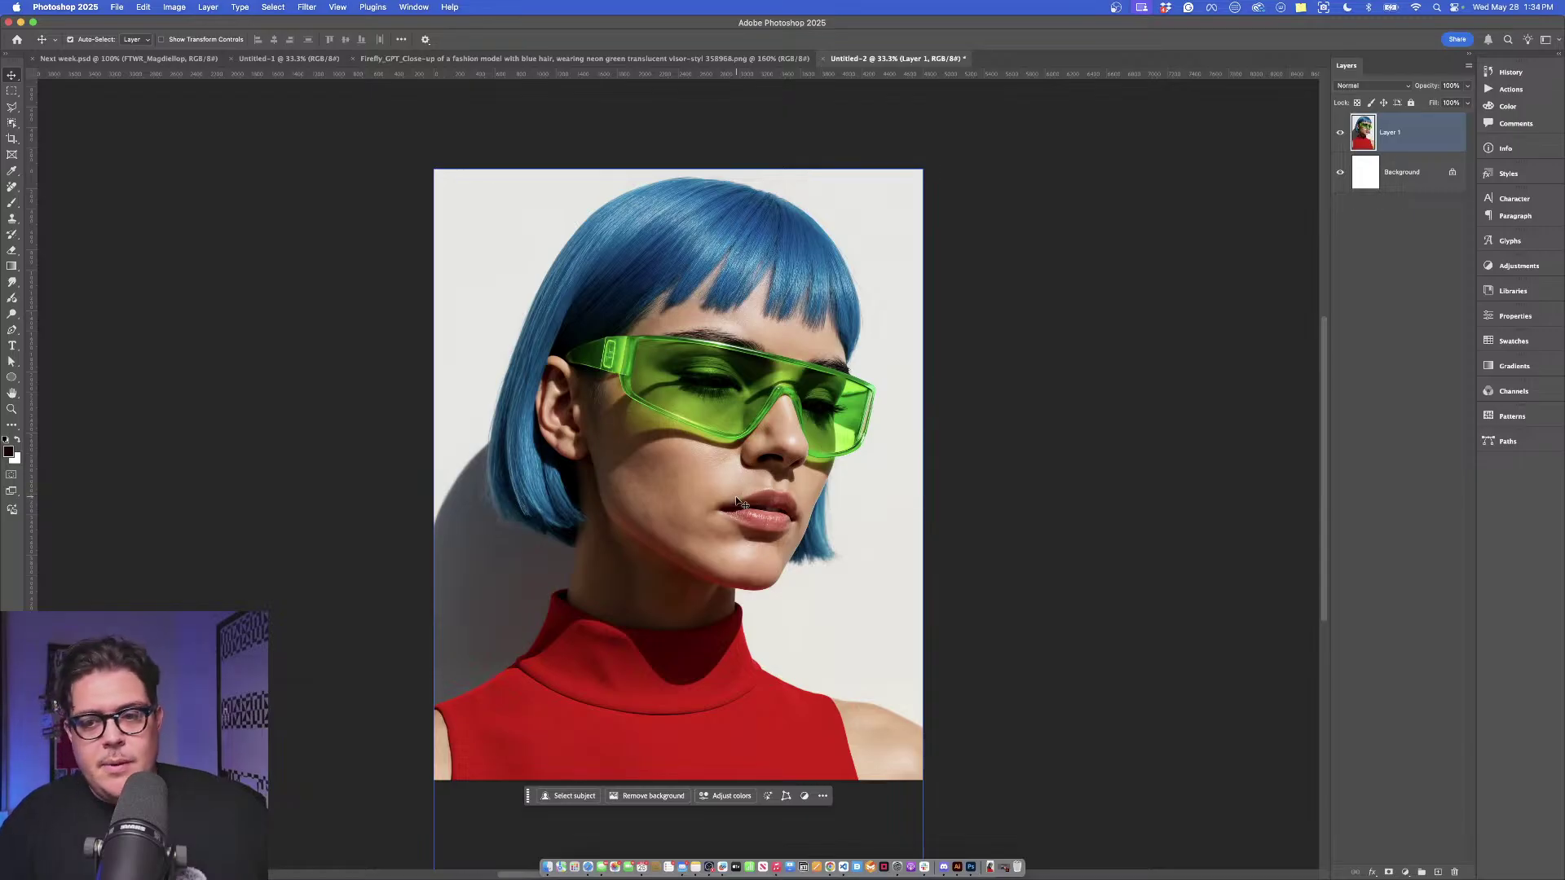
{"action": "scroll", "coordinate": [730, 486], "scroll_direction": "up", "scroll_amount": 5}
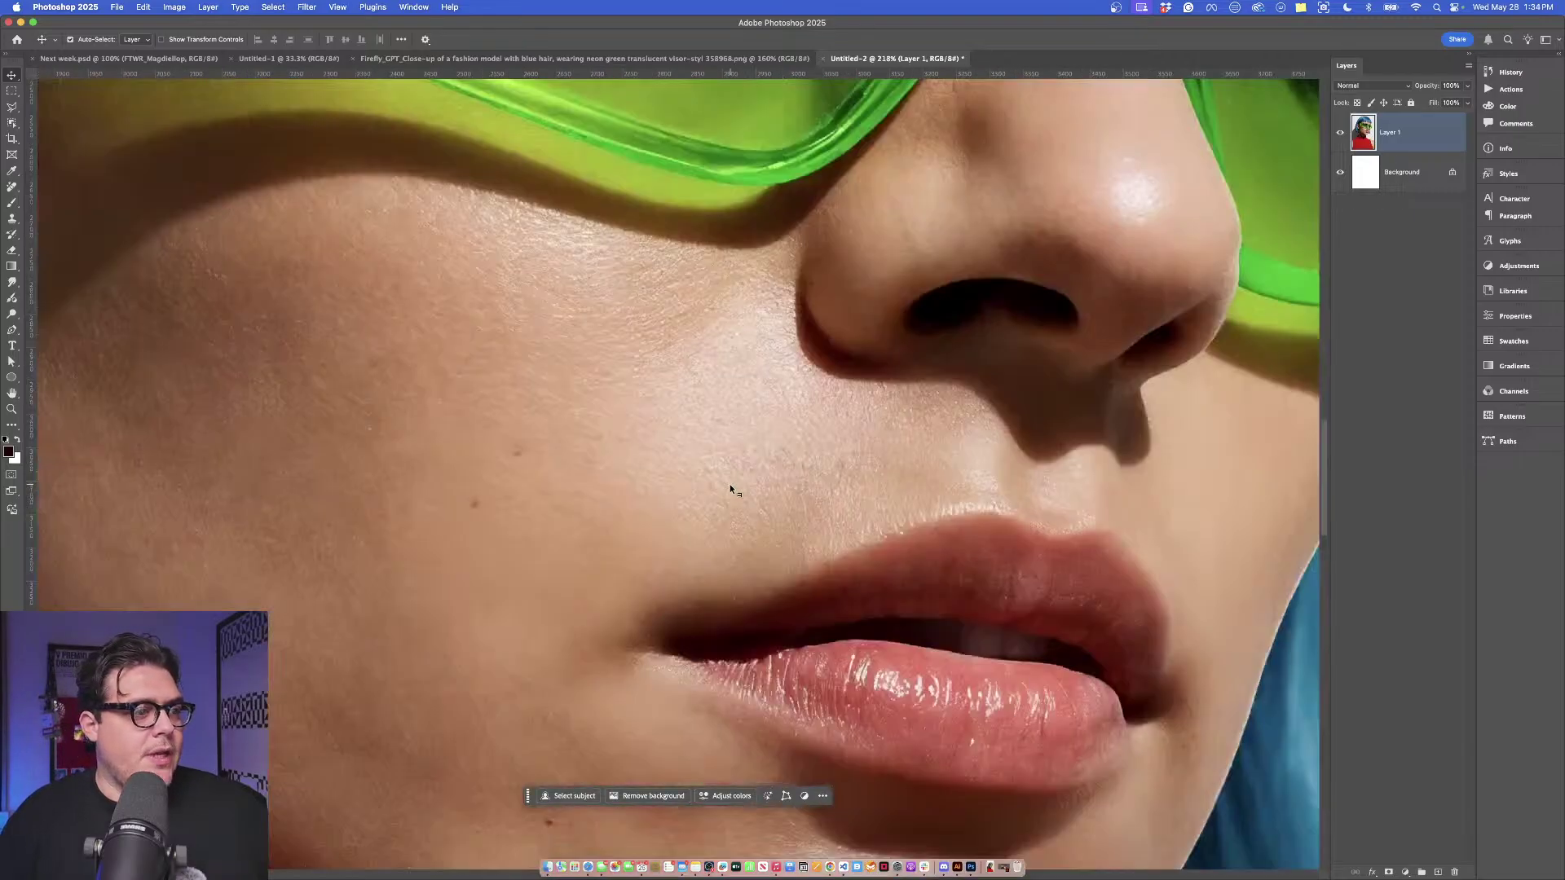
Examine the portrait's skin, lips and visor detail up close and at full view.
{"action": "scroll", "coordinate": [730, 486], "scroll_direction": "down", "scroll_amount": 6}
{"action": "scroll", "coordinate": [730, 484], "scroll_direction": "up", "scroll_amount": 4}
{"action": "left_click_drag", "start_coordinate": [688, 370], "coordinate": [761, 439]}
{"action": "scroll", "coordinate": [747, 442], "scroll_direction": "up", "scroll_amount": 4}
{"action": "scroll", "coordinate": [746, 442], "scroll_direction": "down", "scroll_amount": 4}
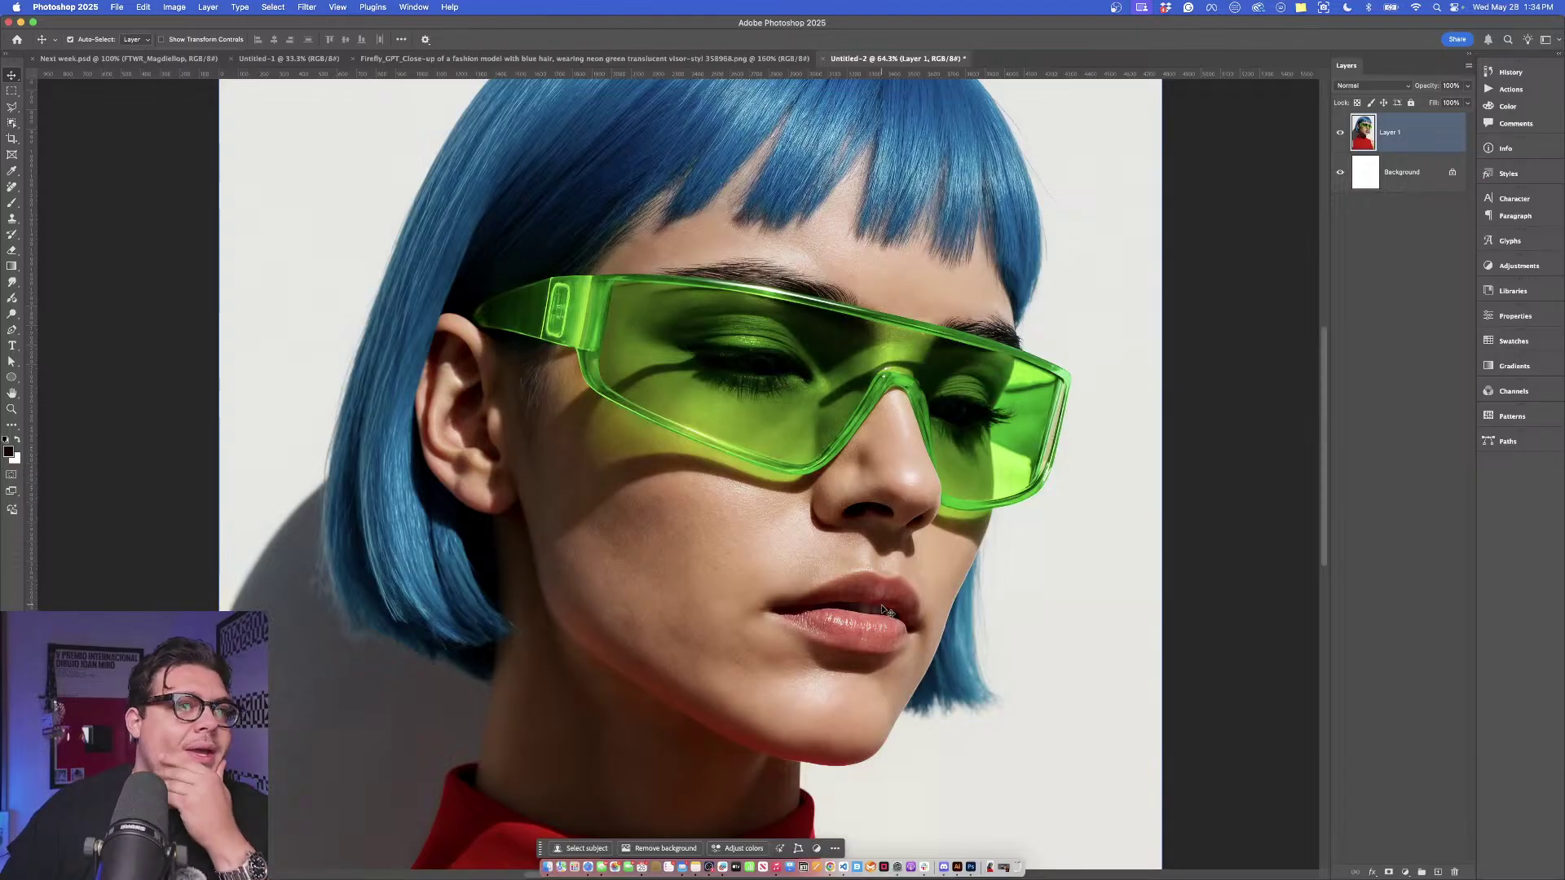
{"action": "scroll", "coordinate": [876, 605], "scroll_direction": "up", "scroll_amount": 2}
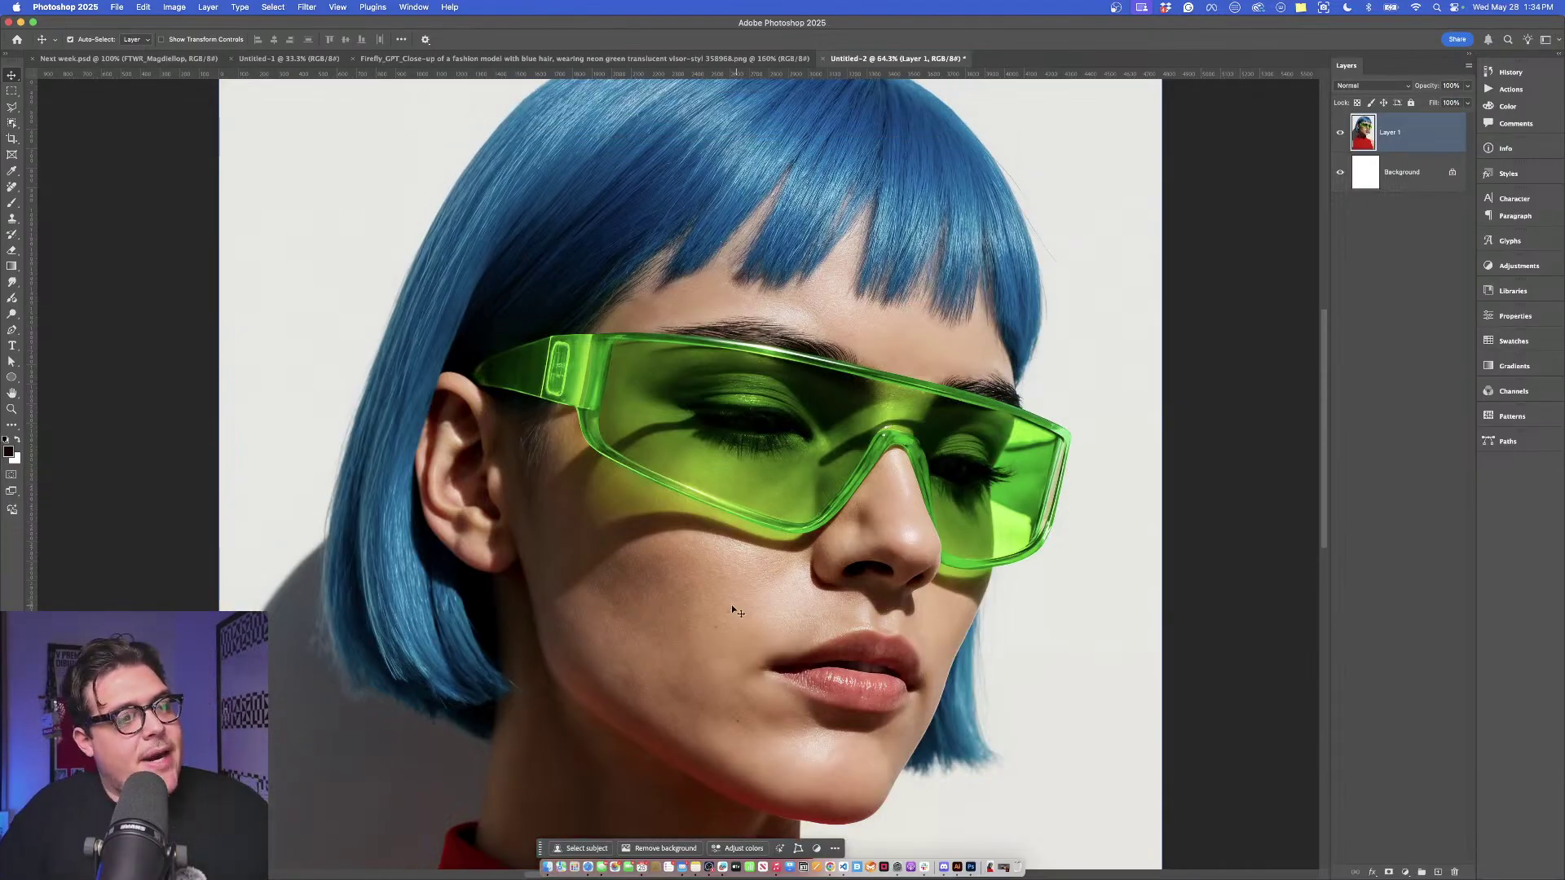
{"action": "scroll", "coordinate": [727, 604], "scroll_direction": "down", "scroll_amount": 3}
{"action": "scroll", "coordinate": [727, 604], "scroll_direction": "down", "scroll_amount": 3}
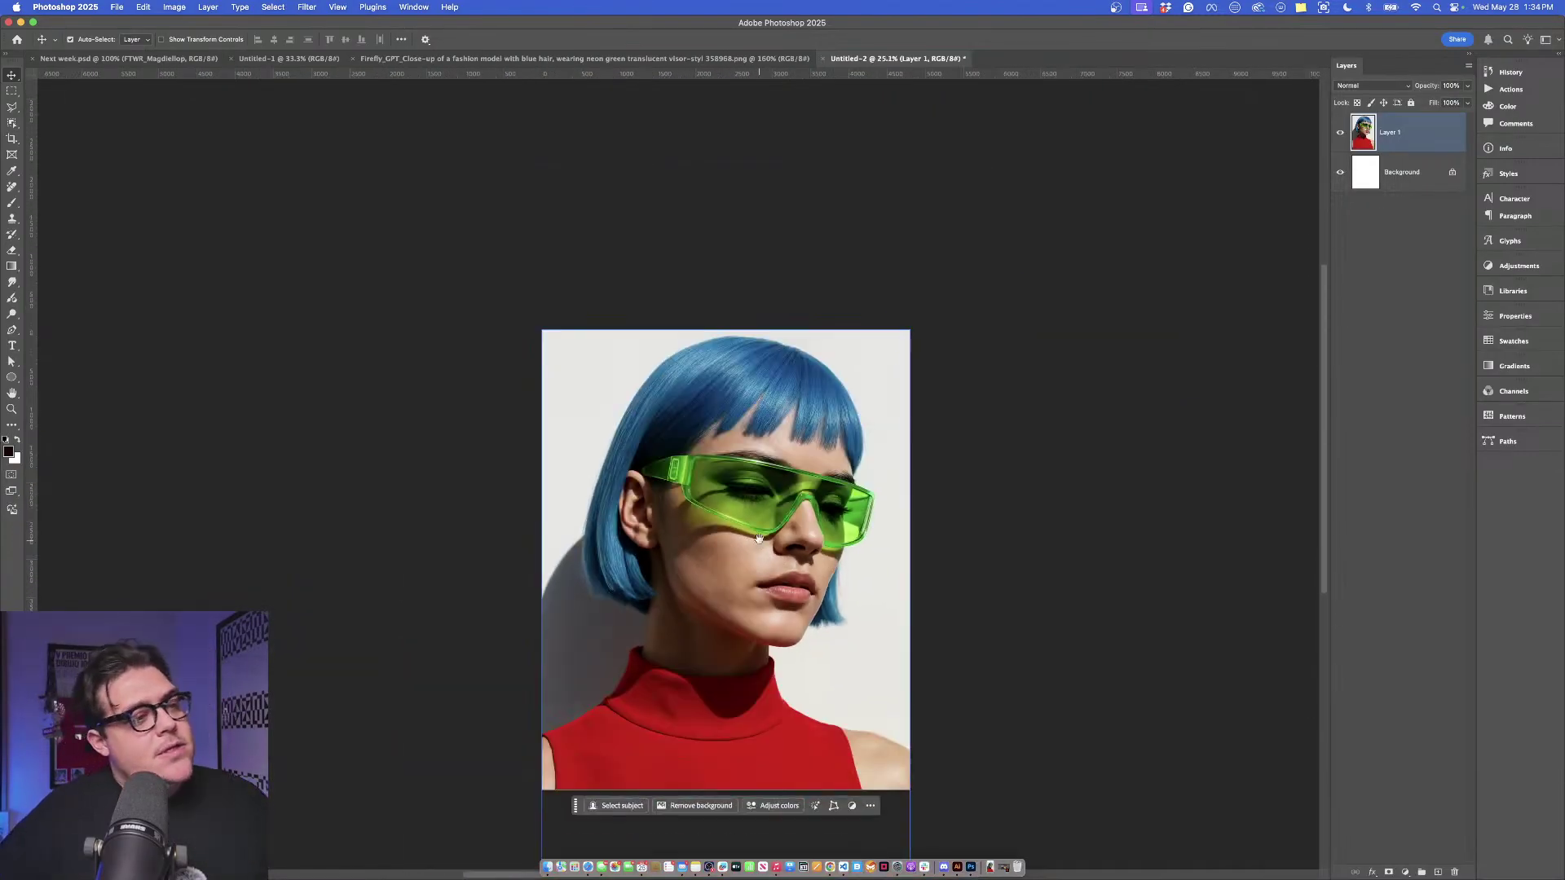
Remove the background from the portrait layer with a layer mask and check the cut-out edges around the hair.
{"action": "scroll", "coordinate": [771, 443], "scroll_direction": "down", "scroll_amount": 1}
{"action": "left_click_drag", "start_coordinate": [771, 443], "coordinate": [784, 522]}
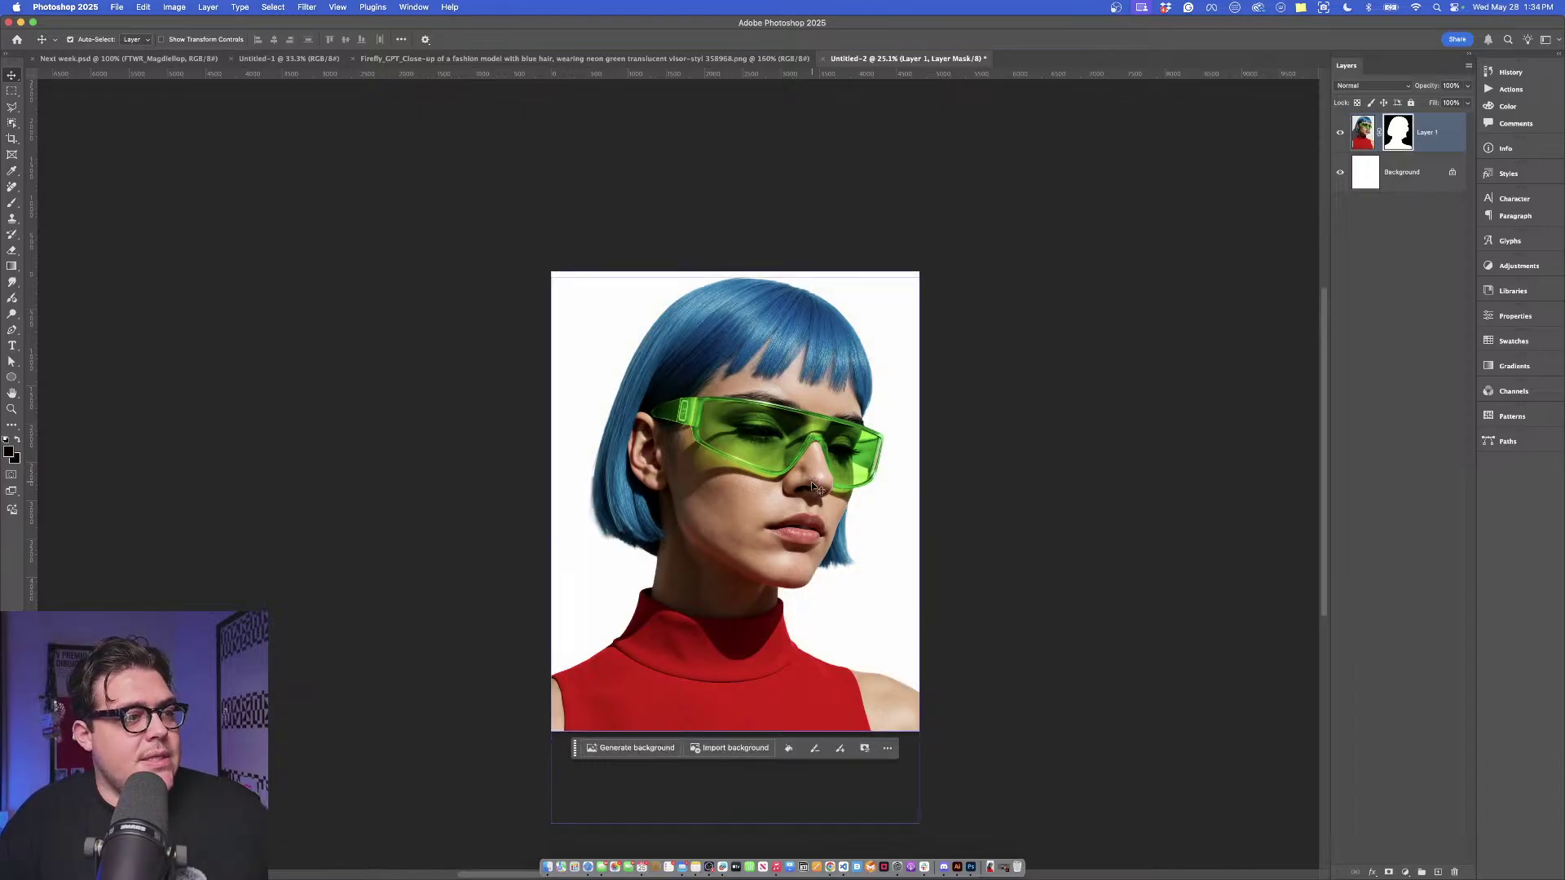
{"action": "scroll", "coordinate": [582, 528], "scroll_direction": "up", "scroll_amount": 3}
{"action": "scroll", "coordinate": [619, 522], "scroll_direction": "left", "scroll_amount": 2}
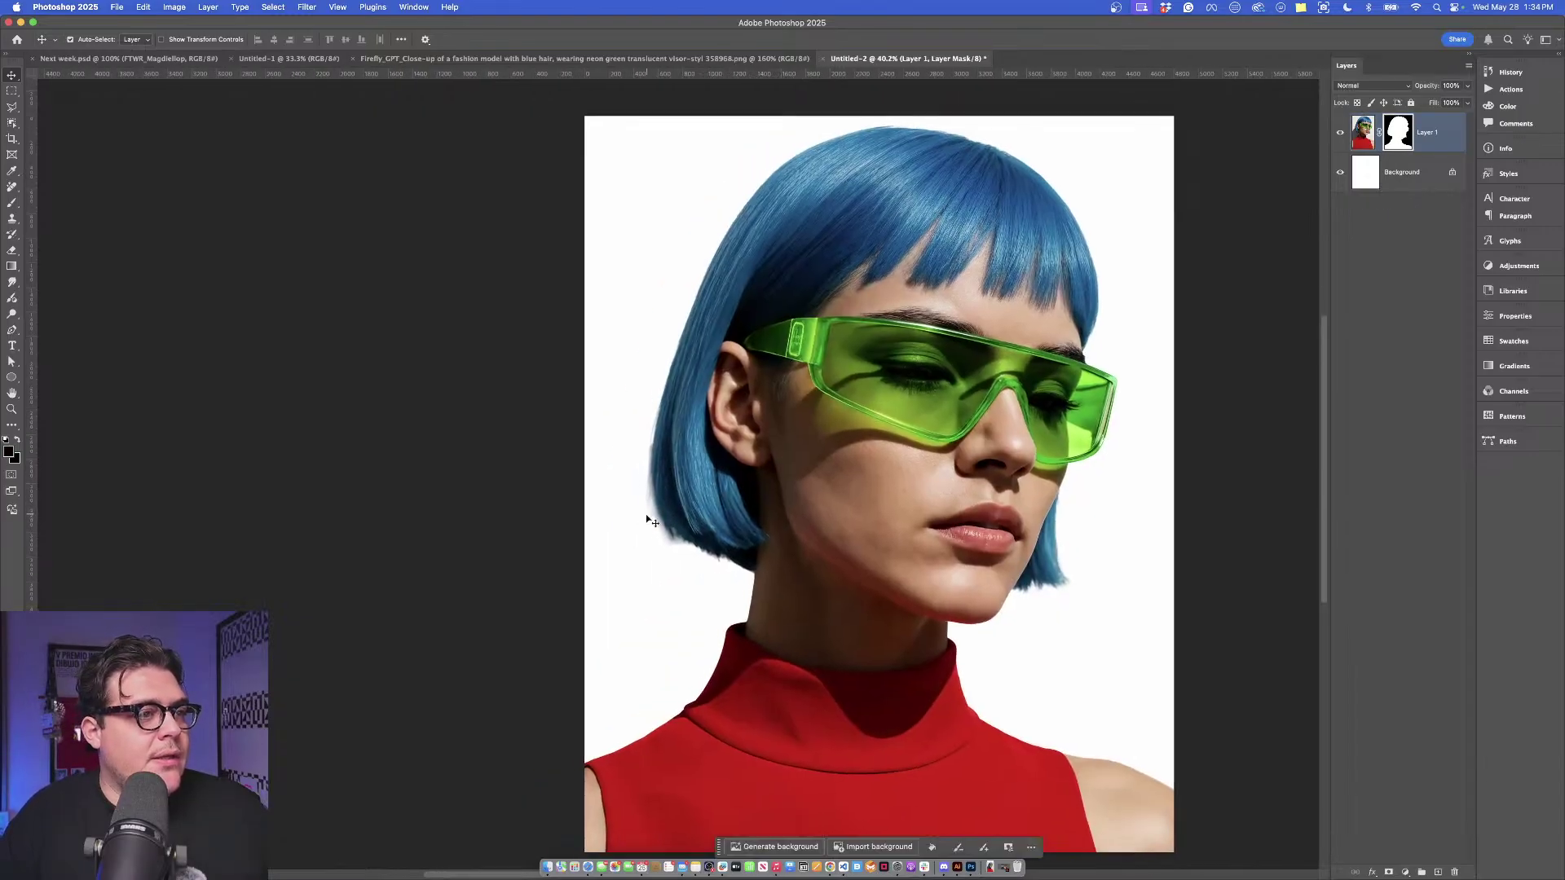
{"action": "scroll", "coordinate": [691, 496], "scroll_direction": "down", "scroll_amount": 4}
{"action": "mouse_move", "coordinate": [816, 429]}
{"action": "left_mouse_down"}
{"action": "mouse_move", "coordinate": [889, 430]}
{"action": "mouse_move", "coordinate": [783, 405]}
{"action": "mouse_move", "coordinate": [799, 421]}
{"action": "left_mouse_up"}
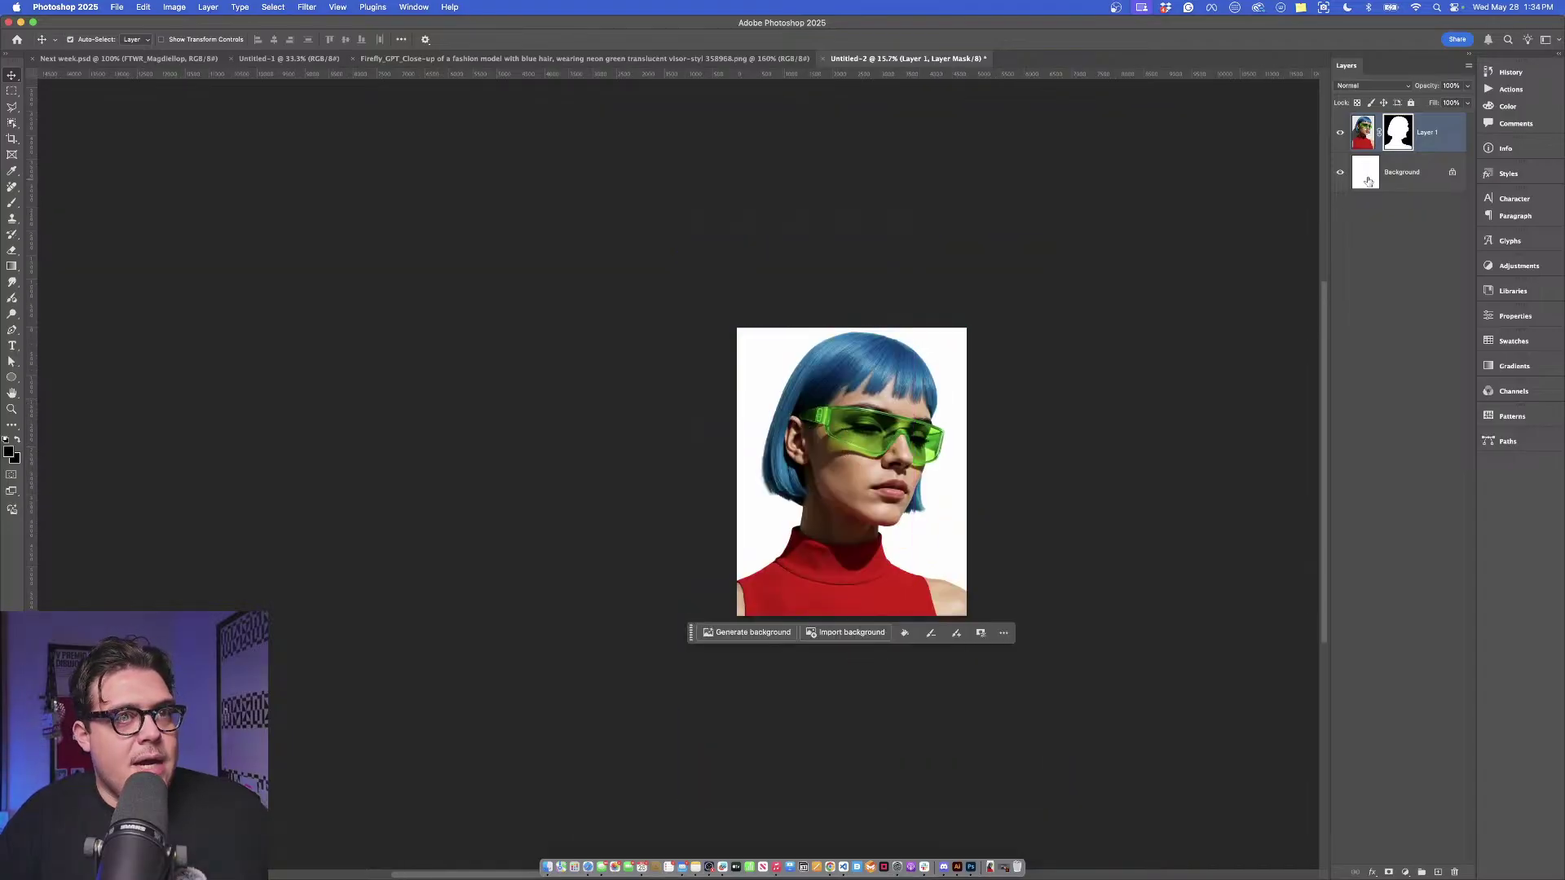
Compare the portrait with and without its layer mask, and leave the mask disabled.
{"action": "left_click", "coordinate": [1394, 137], "text": "shift"}
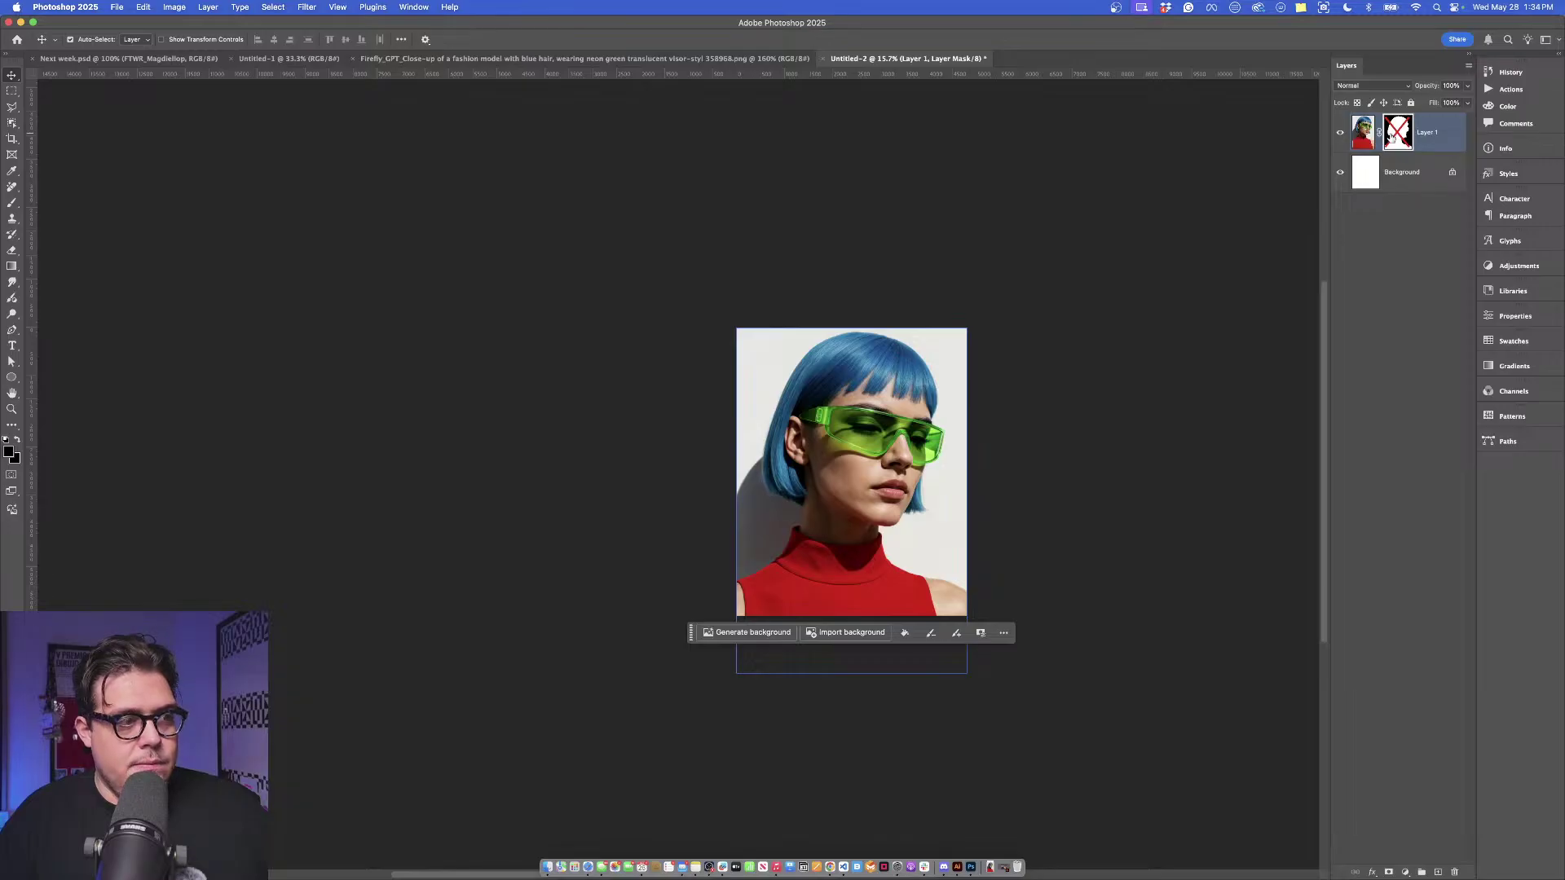
{"action": "left_click", "coordinate": [1393, 137], "text": "shift"}
{"action": "left_click", "coordinate": [1392, 136], "text": "shift"}
{"action": "left_click", "coordinate": [1393, 137], "text": "shift"}
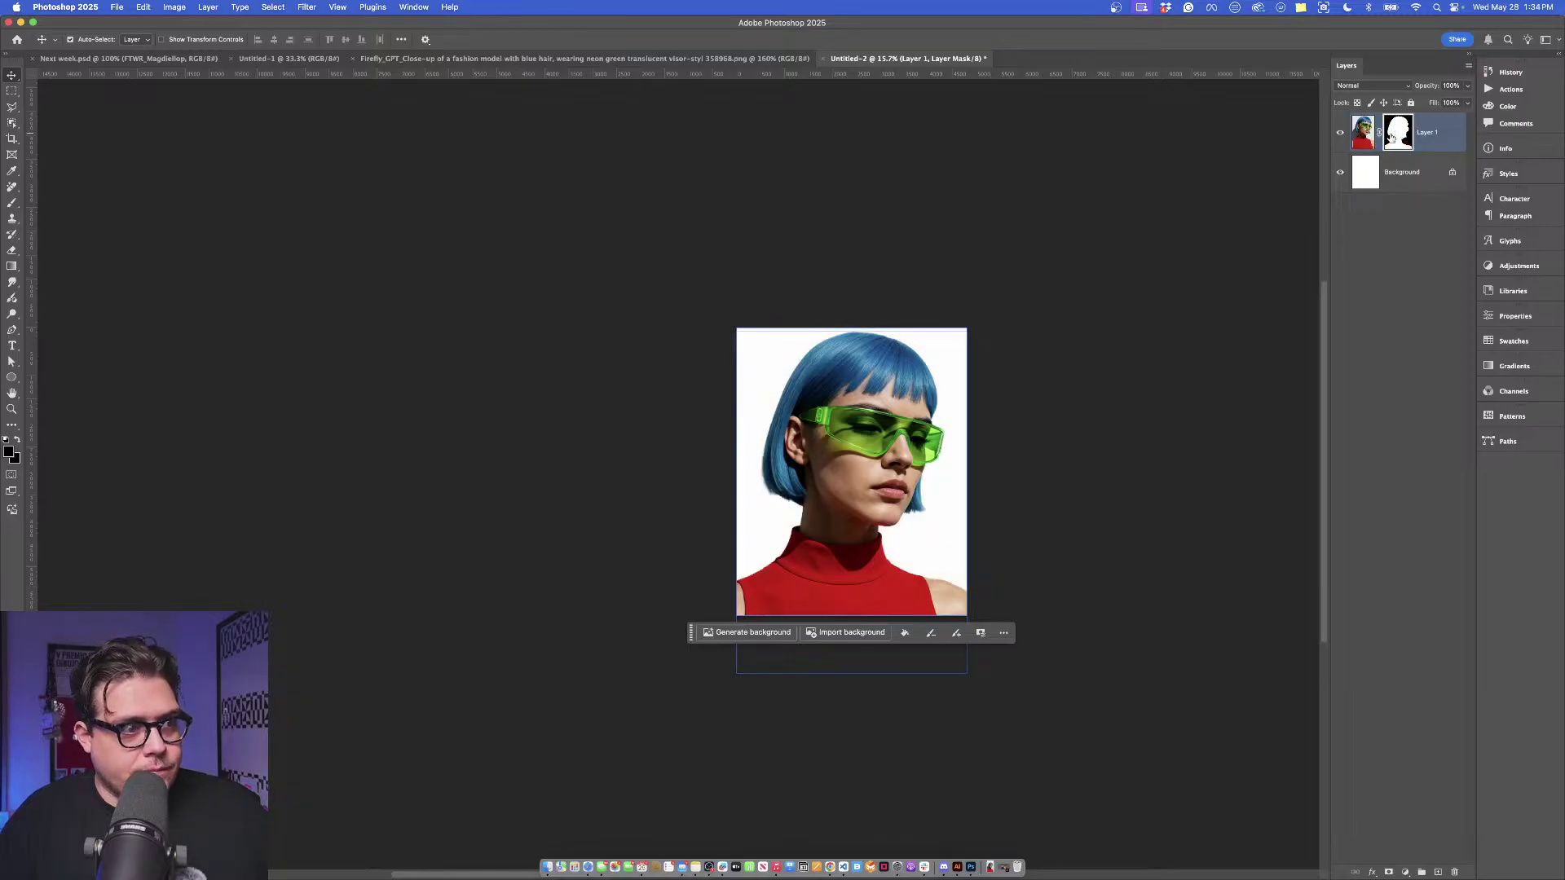
{"action": "scroll", "coordinate": [845, 457], "scroll_direction": "up", "scroll_amount": 3}
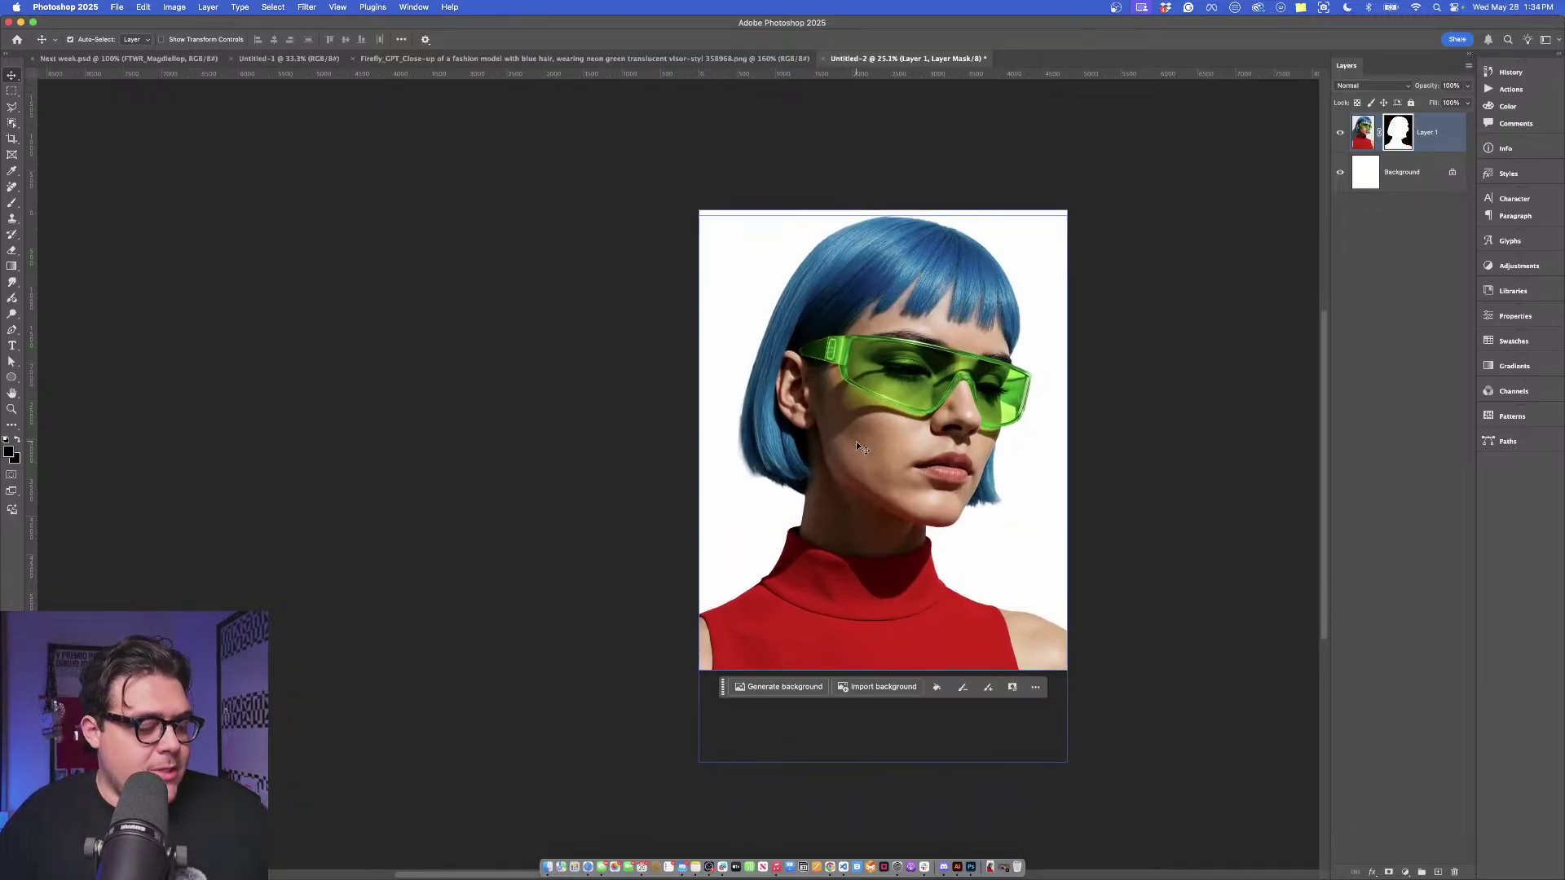
{"action": "key", "text": "super+z"}
{"action": "key", "text": "super+z"}
{"action": "key", "text": "super+z"}
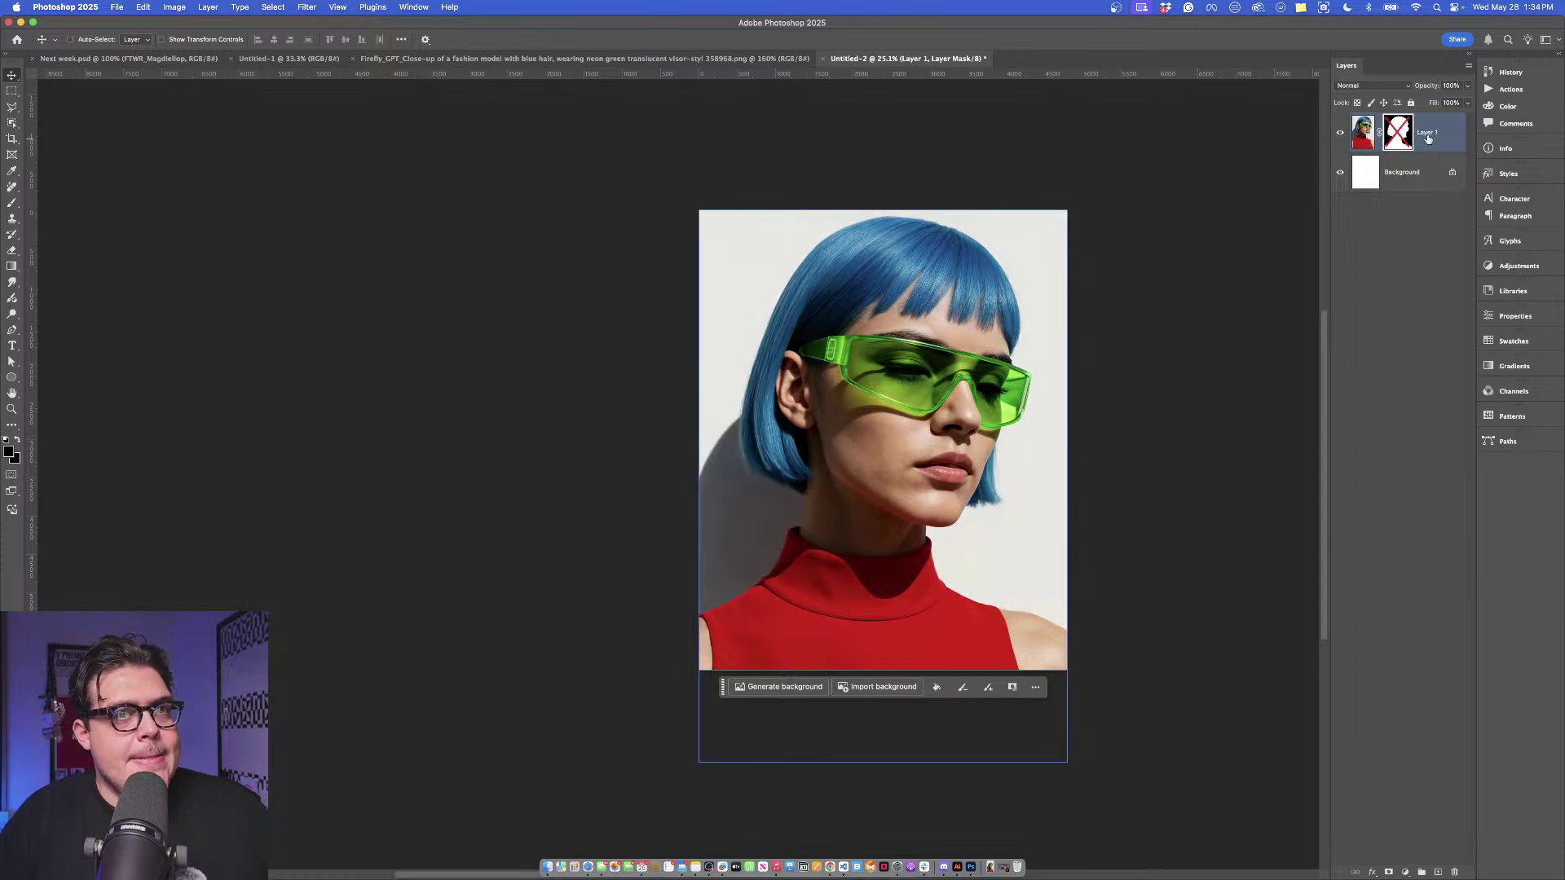
{"action": "key", "text": "super+t"}
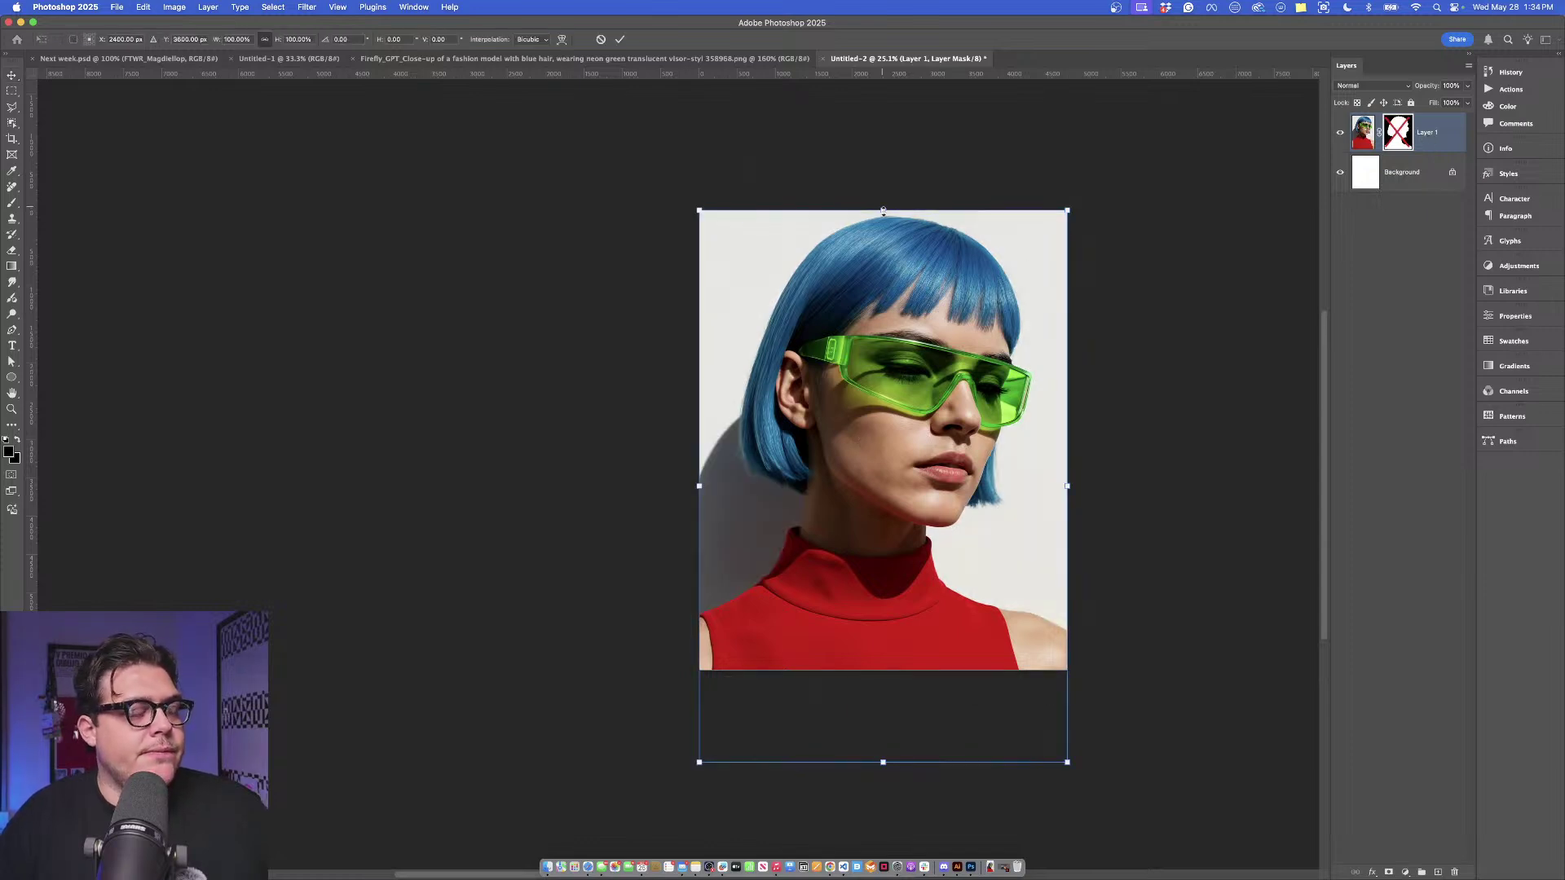
{"action": "left_click_drag", "start_coordinate": [882, 211], "coordinate": [885, 272]}
{"action": "key", "text": "super+z"}
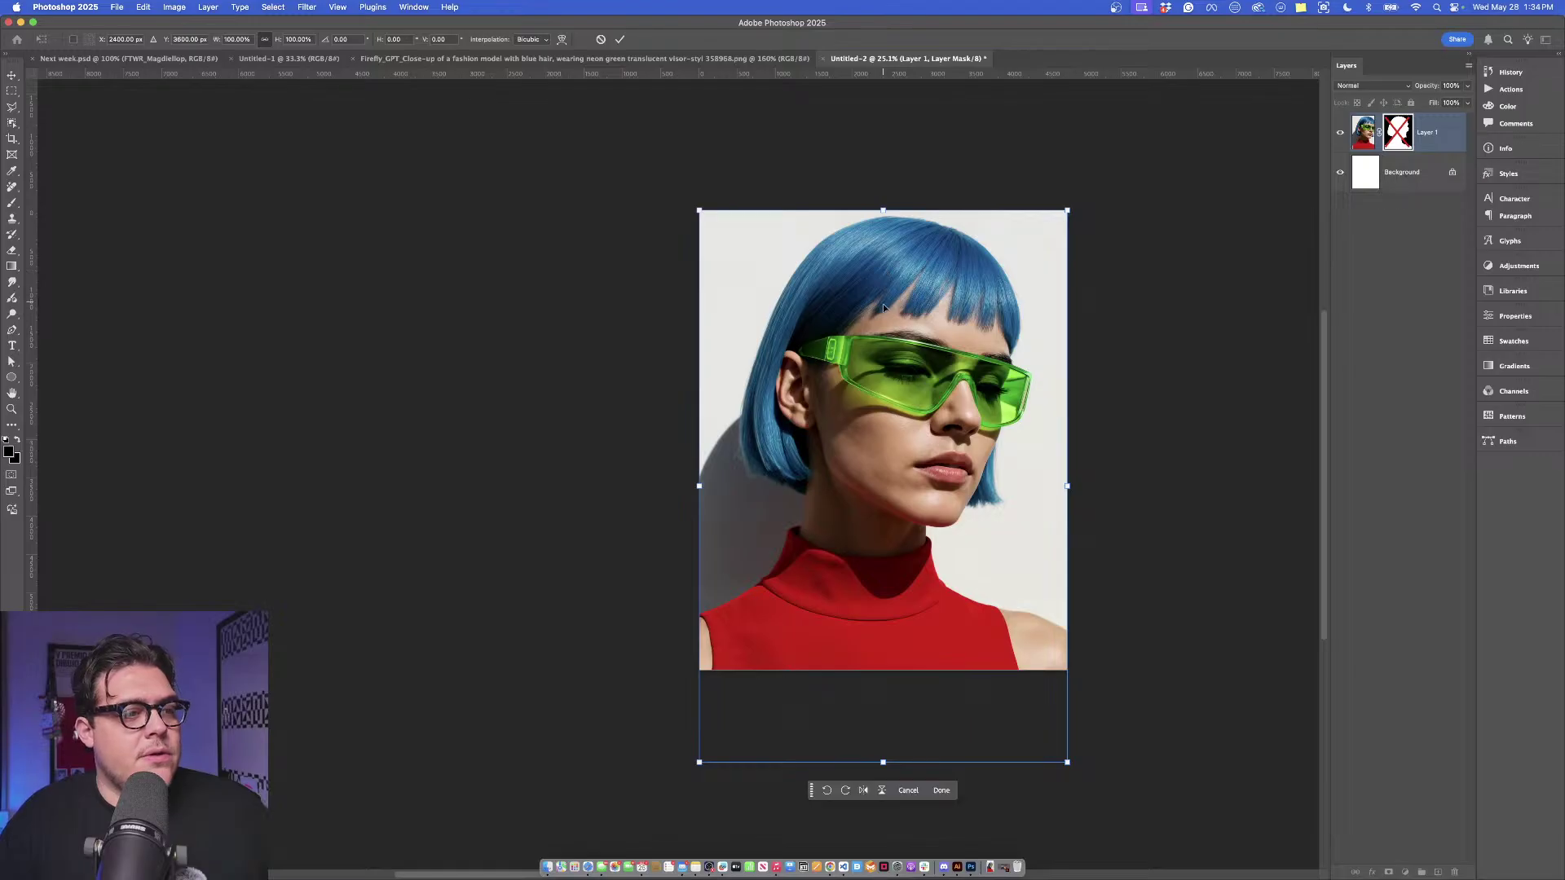
{"action": "key", "text": "Return"}
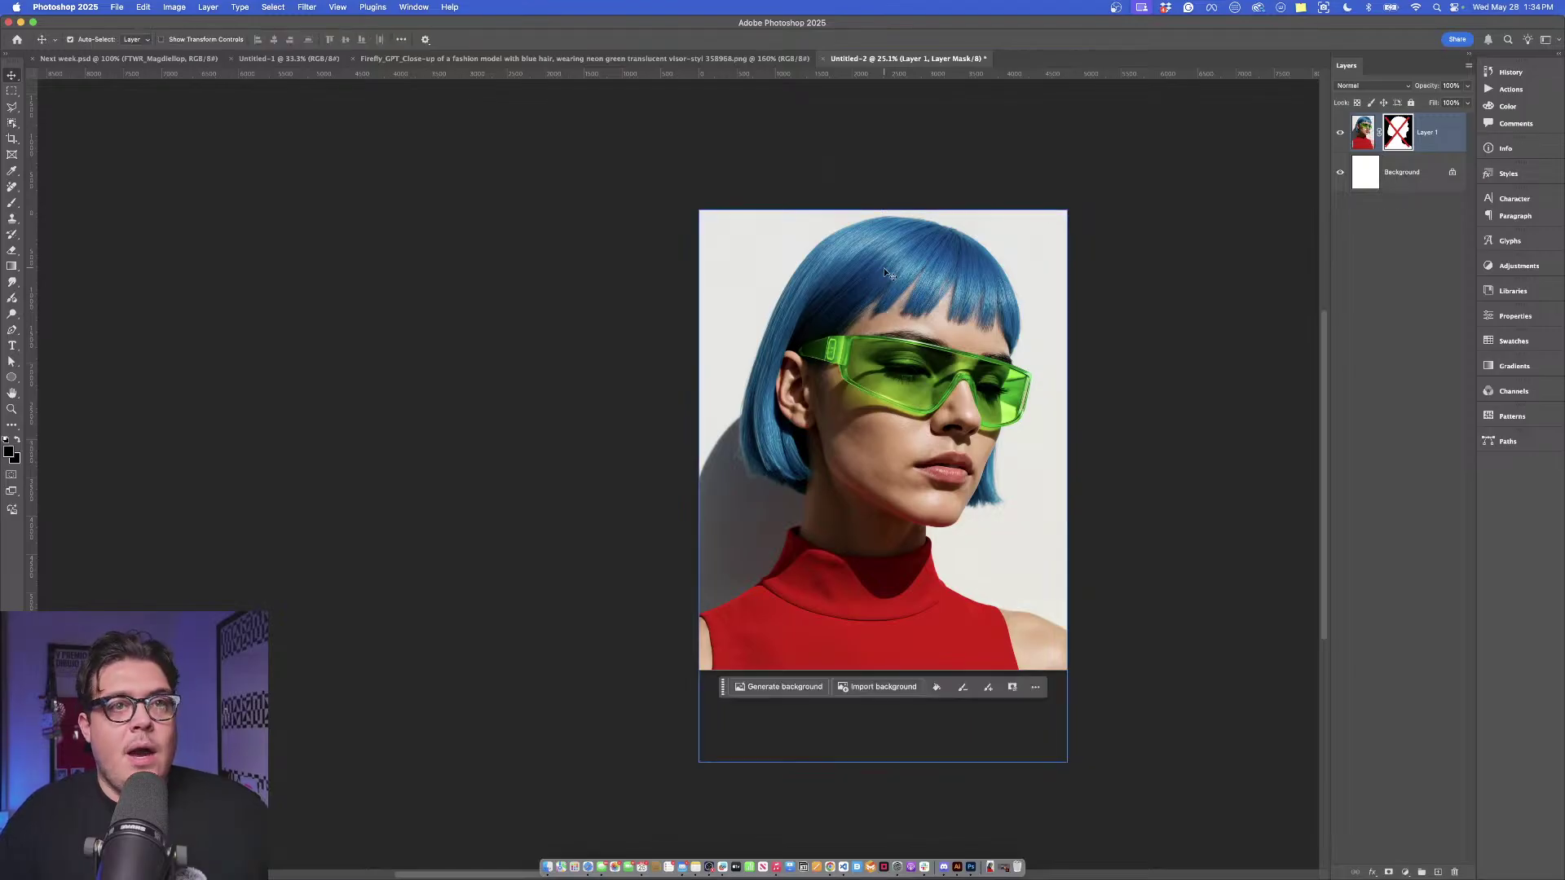
Select the wall shadow behind the neck with Object Selection and add the re-enabled layer mask's area to the selection.
{"action": "left_click", "coordinate": [12, 122]}
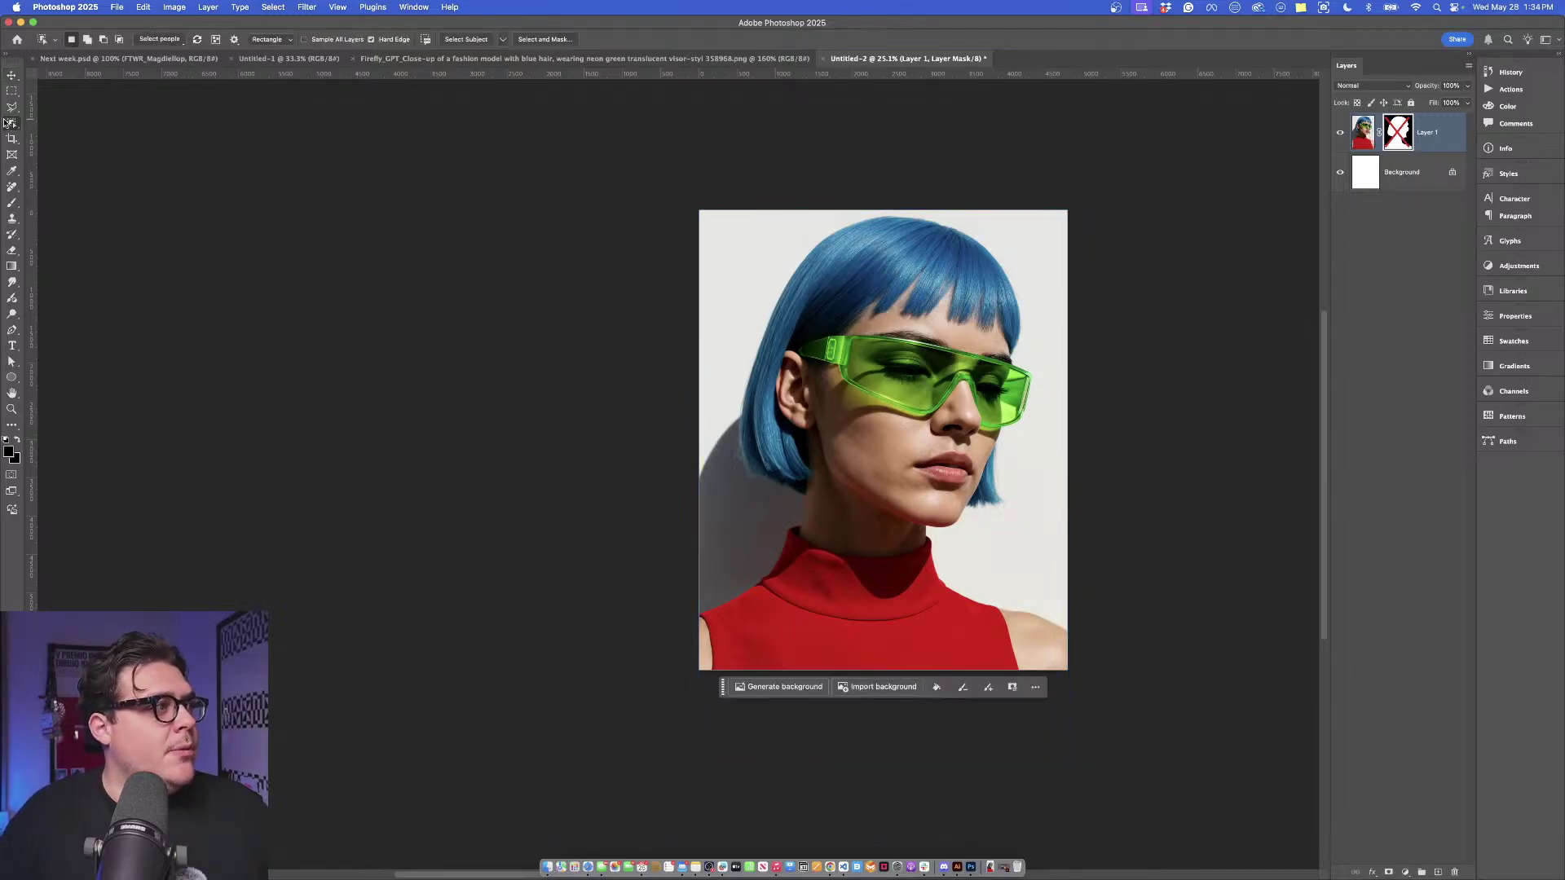
{"action": "left_click_drag", "start_coordinate": [842, 398], "coordinate": [623, 646]}
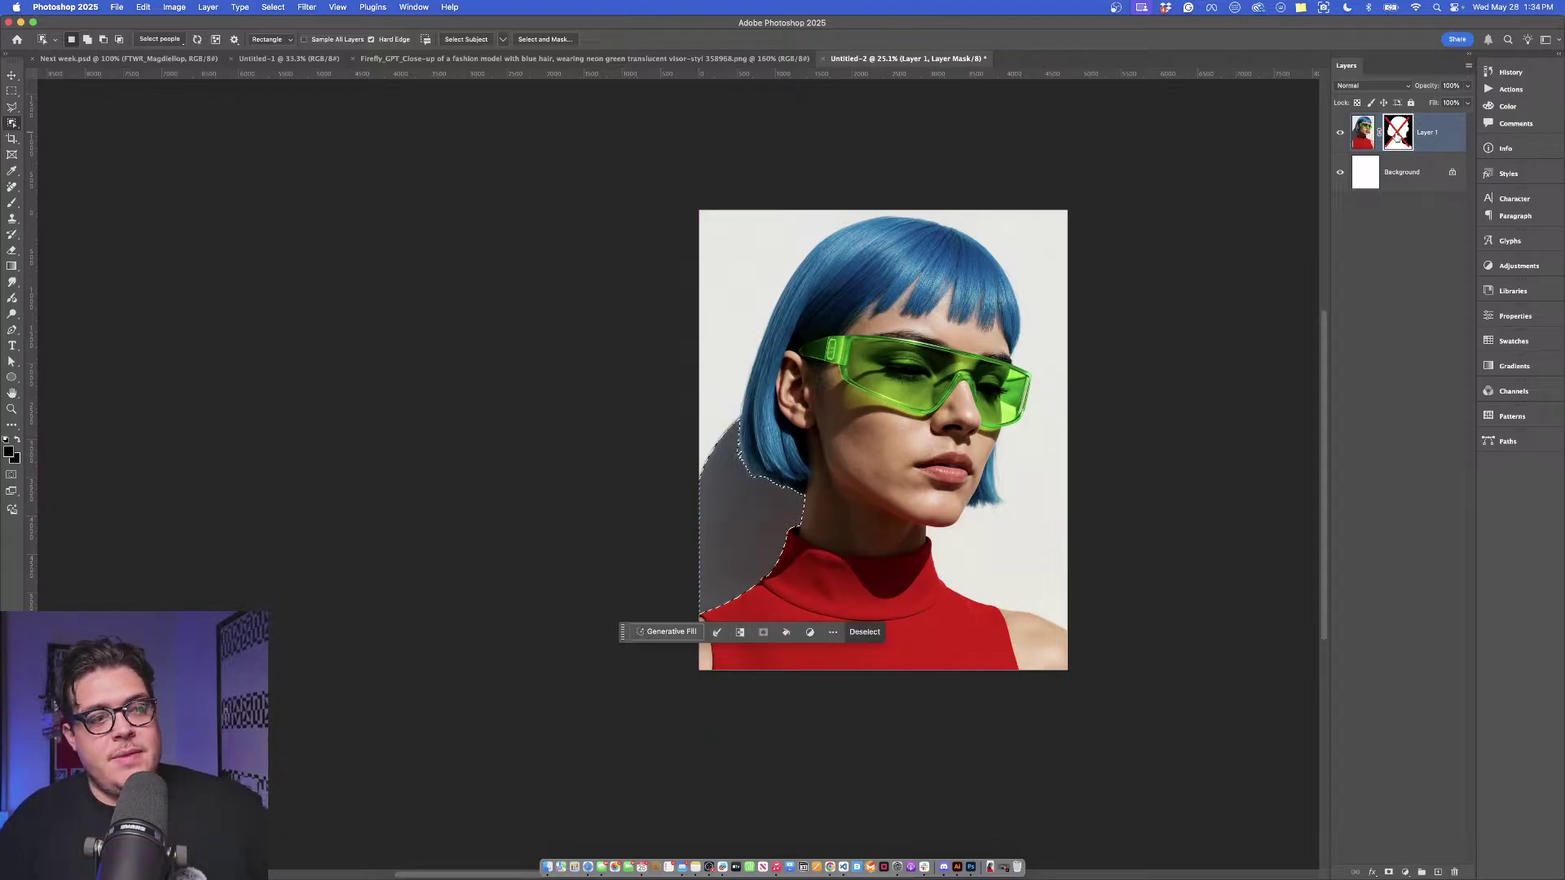
{"action": "left_click", "coordinate": [1399, 137], "text": "shift"}
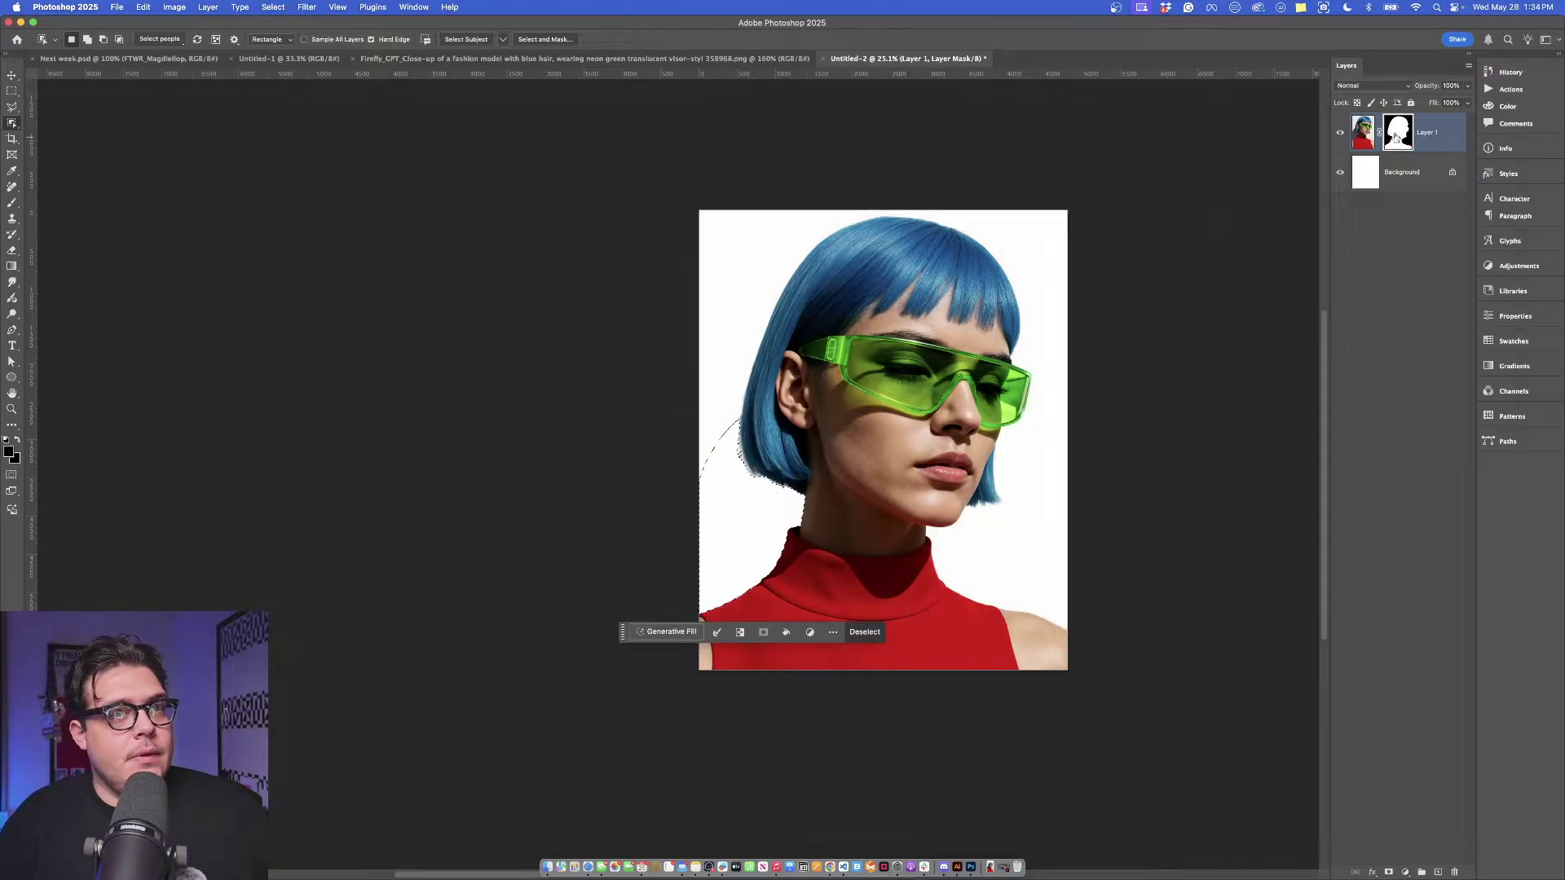
{"action": "scroll", "coordinate": [719, 531], "scroll_direction": "up", "scroll_amount": 3}
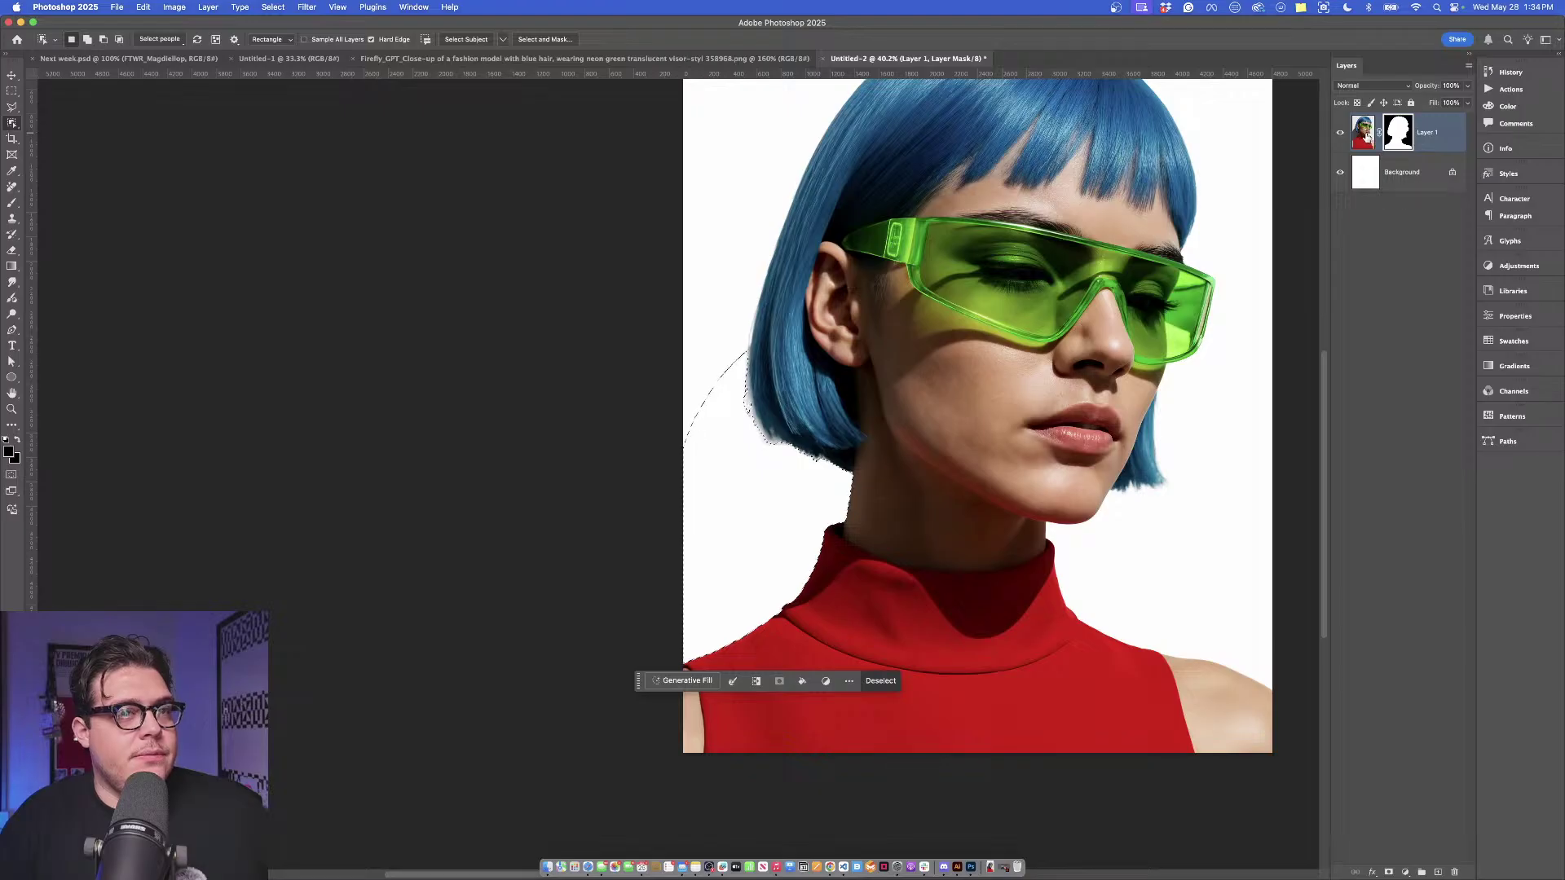
{"action": "left_click", "coordinate": [1398, 135], "text": "super"}
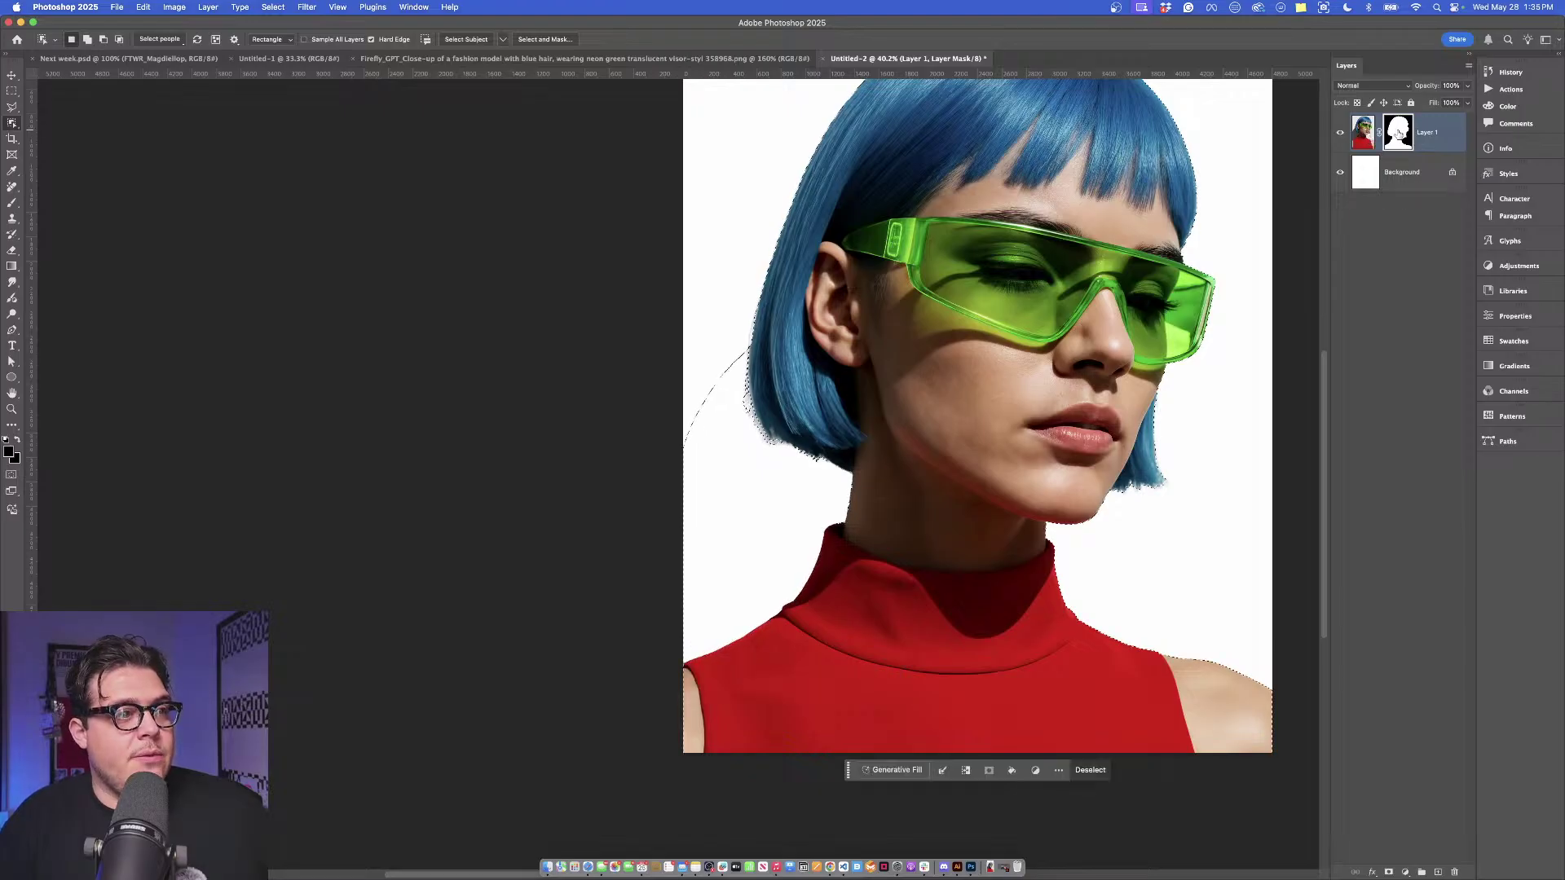
Paint the wall shadow back into the layer mask with a large soft white brush inside the selection, and deselect.
{"action": "left_click", "coordinate": [15, 205]}
{"action": "right_click", "coordinate": [678, 409]}
{"action": "left_click", "coordinate": [820, 433]}
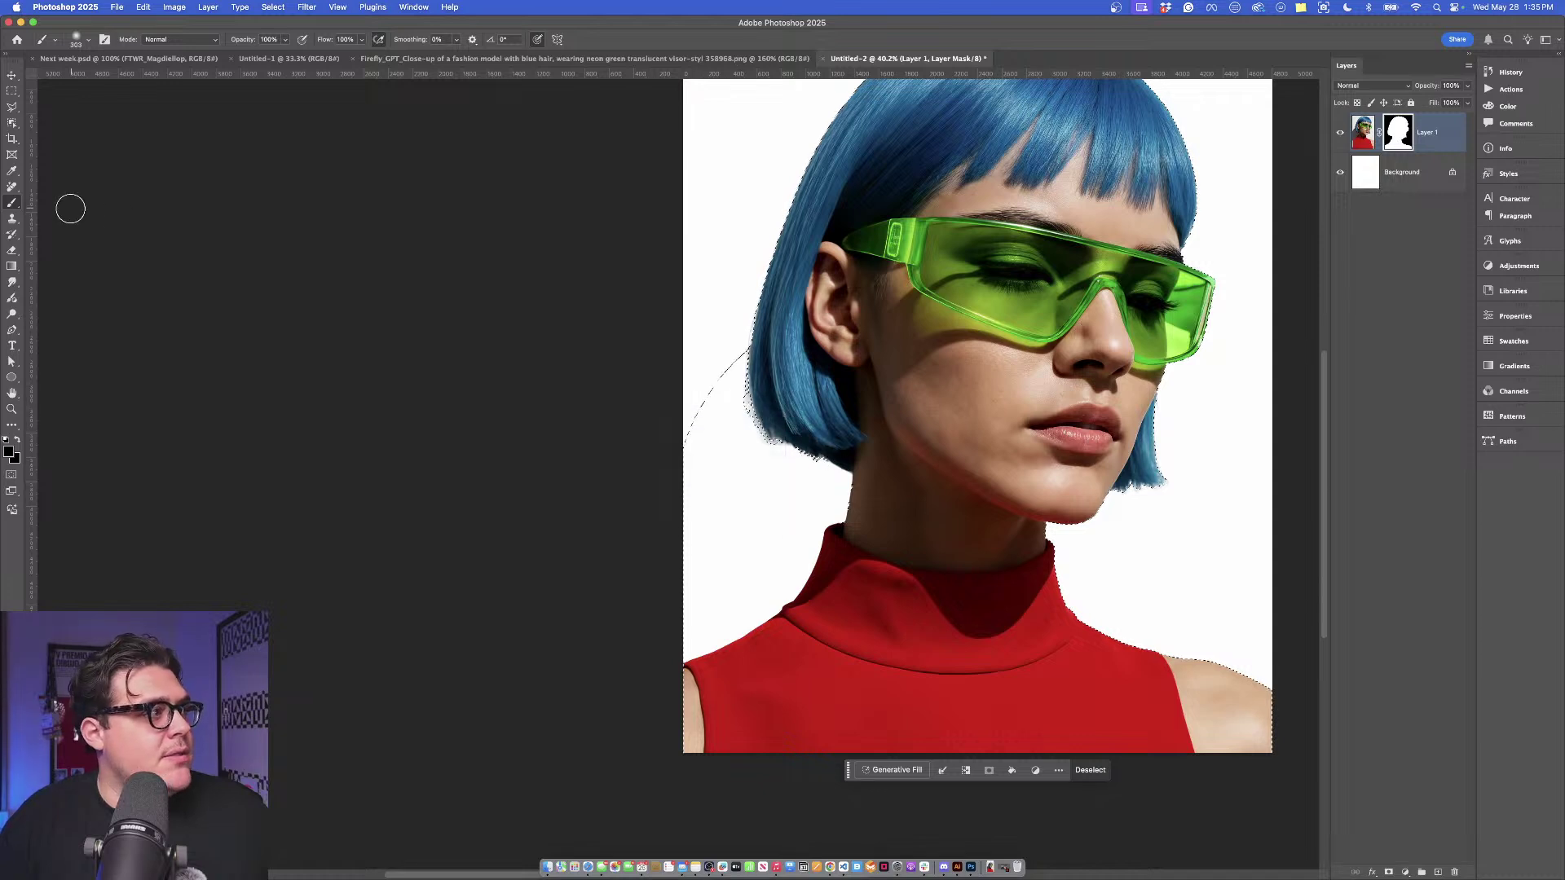
{"action": "left_click", "coordinate": [6, 438]}
{"action": "left_click_drag", "start_coordinate": [720, 448], "coordinate": [831, 457]}
{"action": "mouse_move", "coordinate": [1002, 387]}
{"action": "left_mouse_down"}
{"action": "mouse_move", "coordinate": [842, 419]}
{"action": "mouse_move", "coordinate": [867, 400]}
{"action": "mouse_move", "coordinate": [903, 456]}
{"action": "mouse_move", "coordinate": [850, 494]}
{"action": "mouse_move", "coordinate": [823, 447]}
{"action": "mouse_move", "coordinate": [785, 471]}
{"action": "mouse_move", "coordinate": [586, 492]}
{"action": "left_mouse_up"}
{"action": "key", "text": "bracketright"}
{"action": "key", "text": "bracketright"}
{"action": "key", "text": "super+d"}
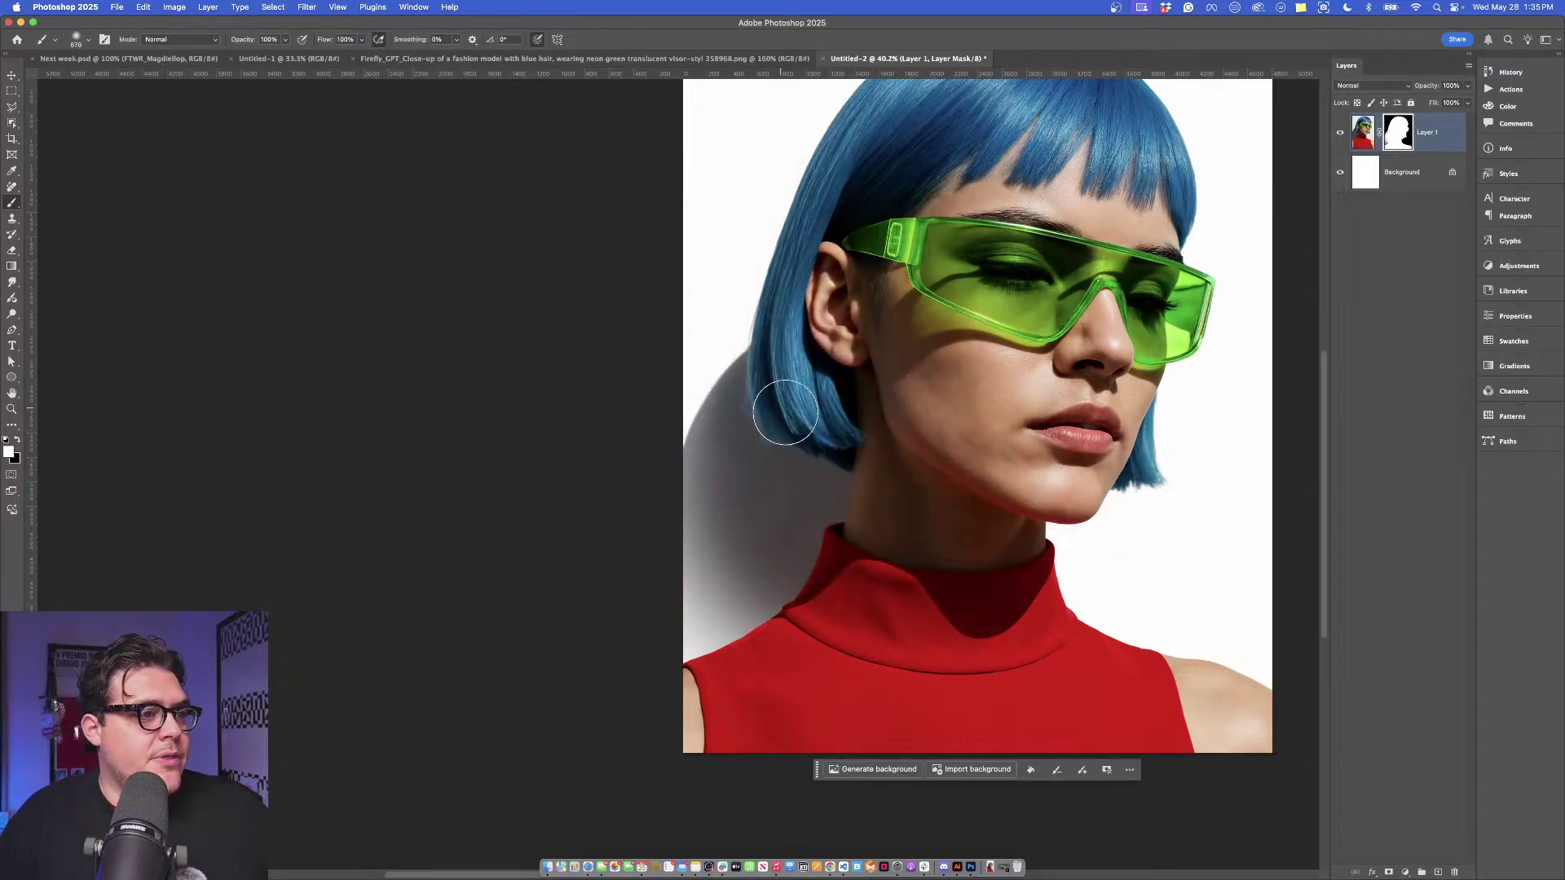
View the portrait's layer mask on its own to check the painted shadow area, and return to the image.
{"action": "scroll", "coordinate": [806, 425], "scroll_direction": "down", "scroll_amount": 5}
{"action": "key", "text": "v"}
{"action": "mouse_move", "coordinate": [874, 453]}
{"action": "left_mouse_down"}
{"action": "mouse_move", "coordinate": [921, 440]}
{"action": "mouse_move", "coordinate": [877, 453]}
{"action": "left_mouse_up"}
{"action": "left_click", "coordinate": [1449, 178]}
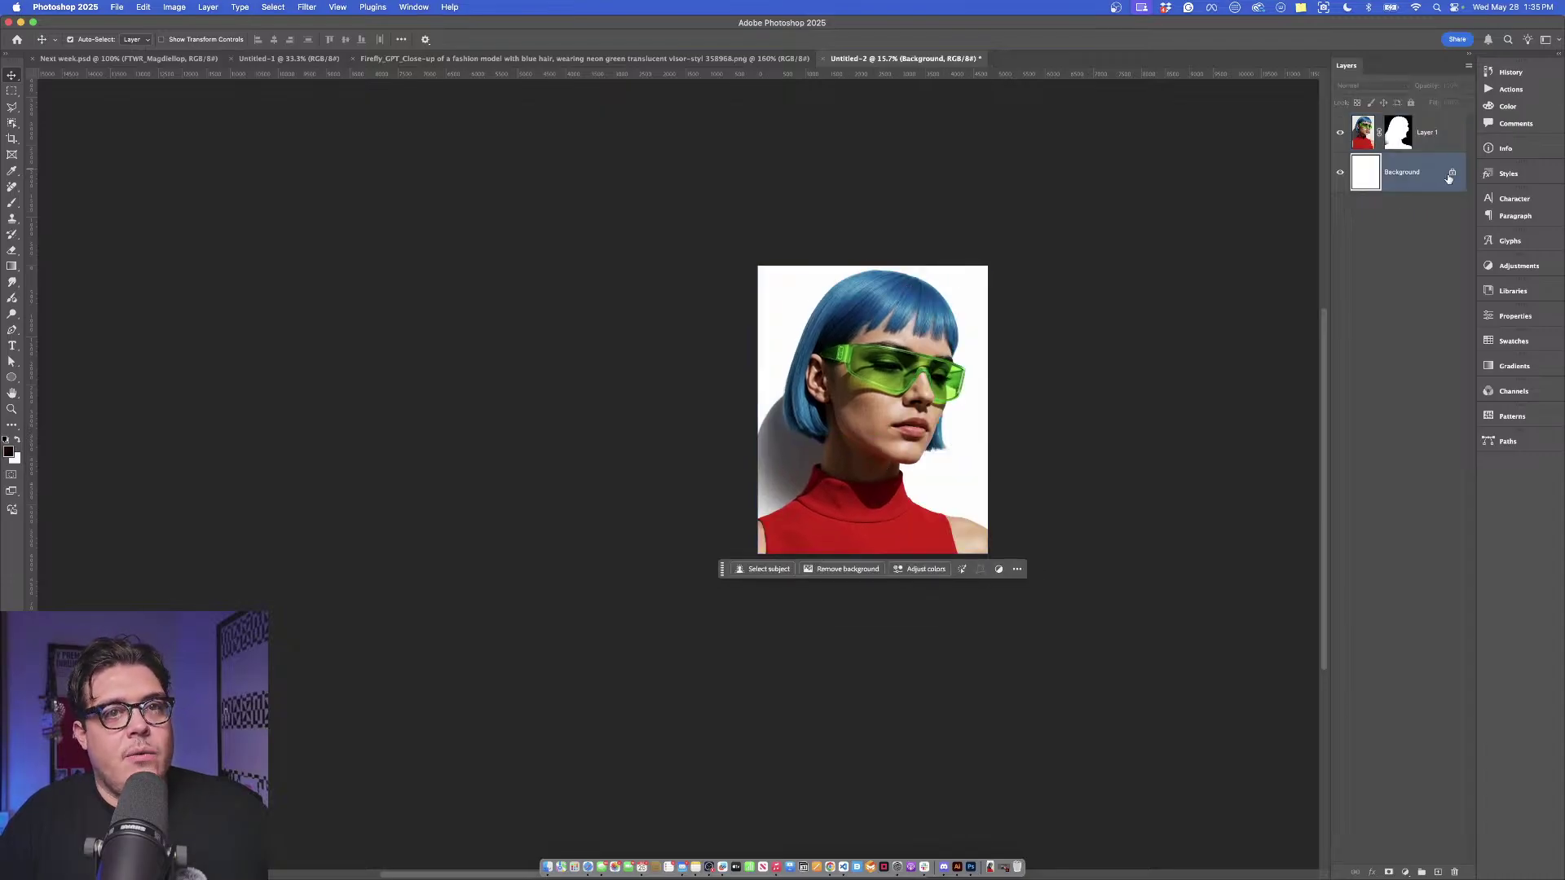
{"action": "left_click", "coordinate": [1398, 137], "text": "shift"}
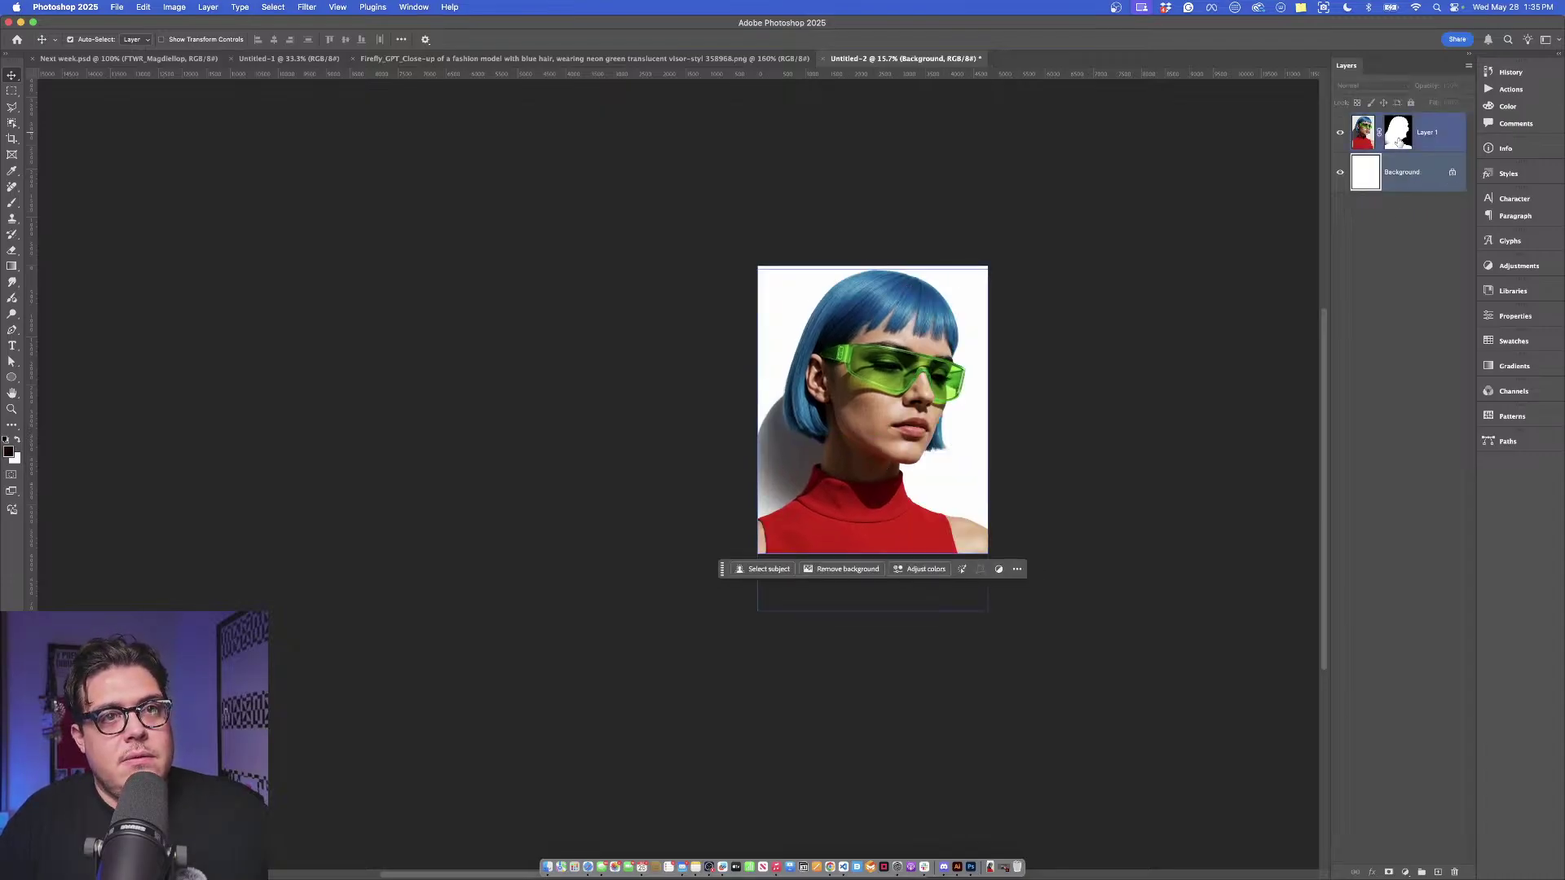
{"action": "left_click", "coordinate": [1397, 140], "text": "alt"}
{"action": "scroll", "coordinate": [787, 421], "scroll_direction": "up", "scroll_amount": 3}
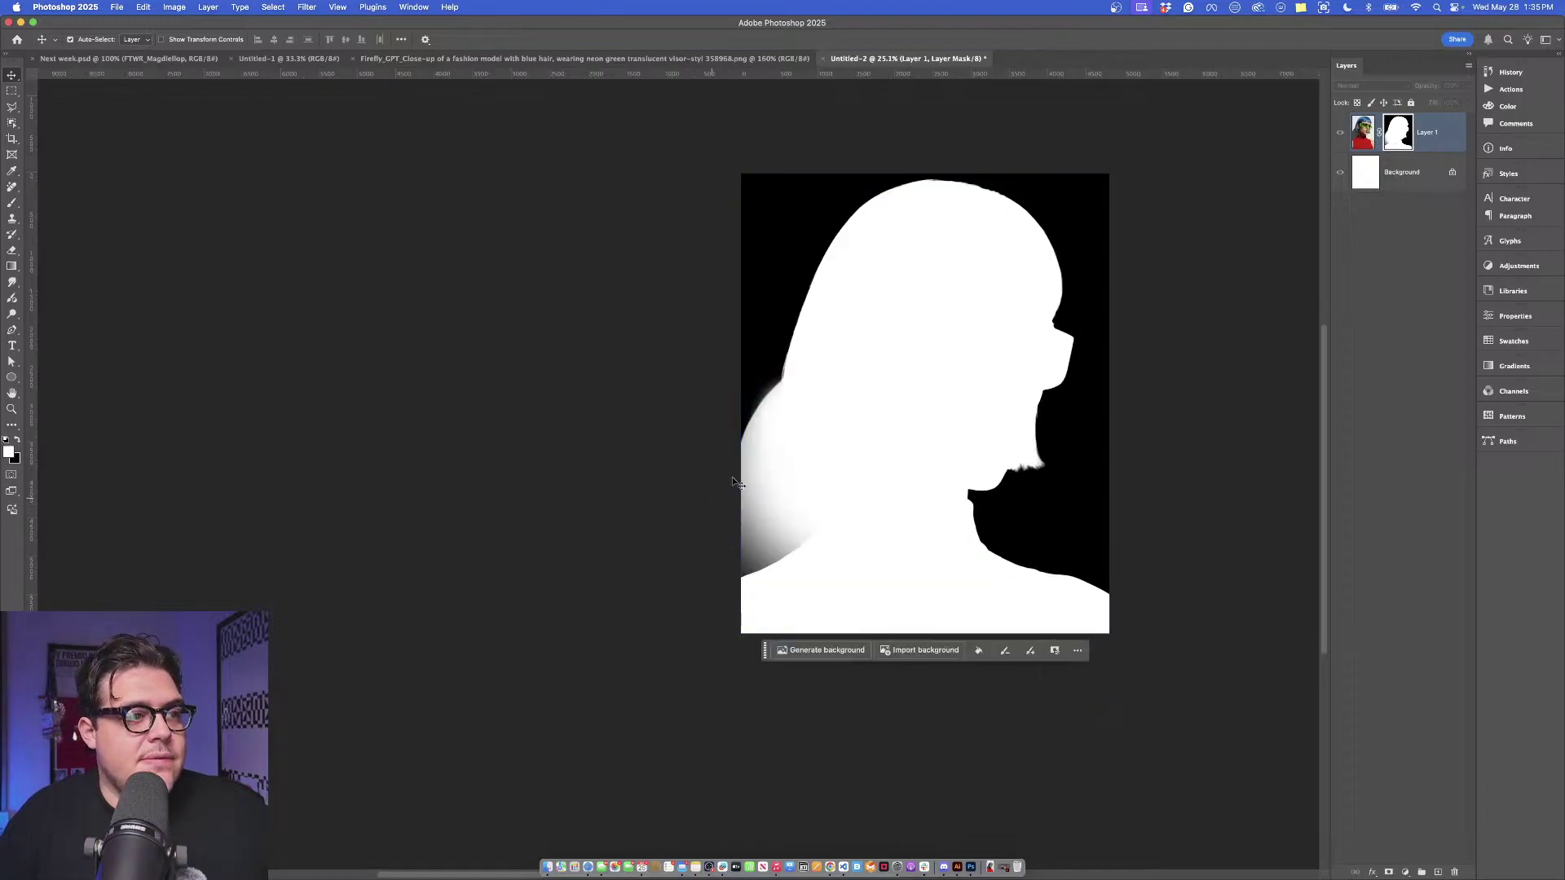
{"action": "left_click", "coordinate": [1397, 134], "text": "alt"}
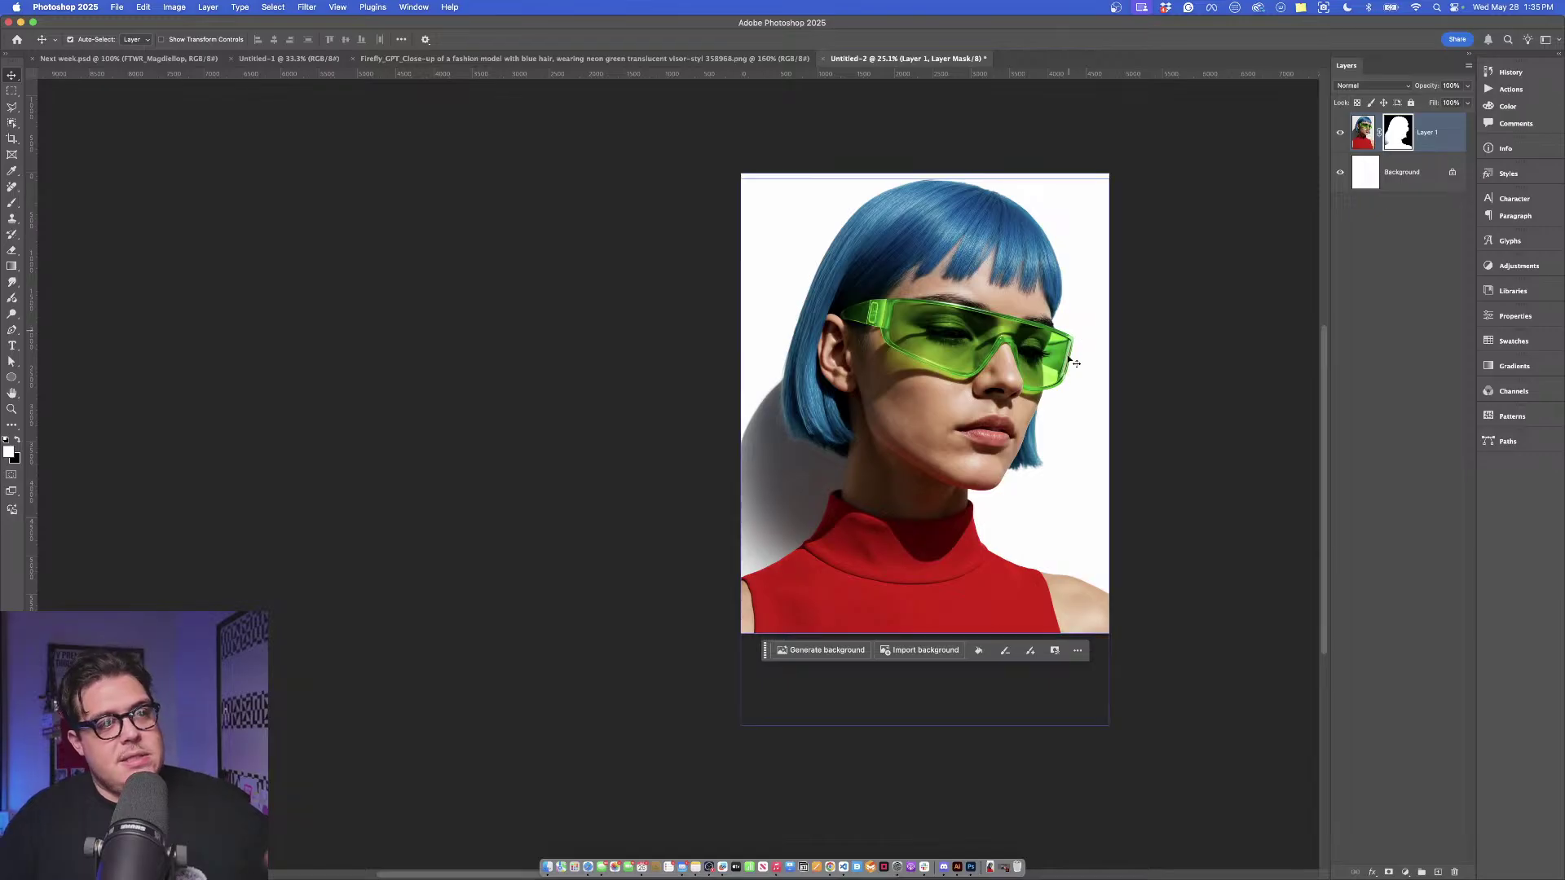
Choose the Brush tool and add a new layer between the white background and the masked portrait.
{"action": "left_click", "coordinate": [12, 204]}
{"action": "left_click_drag", "start_coordinate": [1047, 493], "coordinate": [1110, 498]}
{"action": "left_click", "coordinate": [1401, 188]}
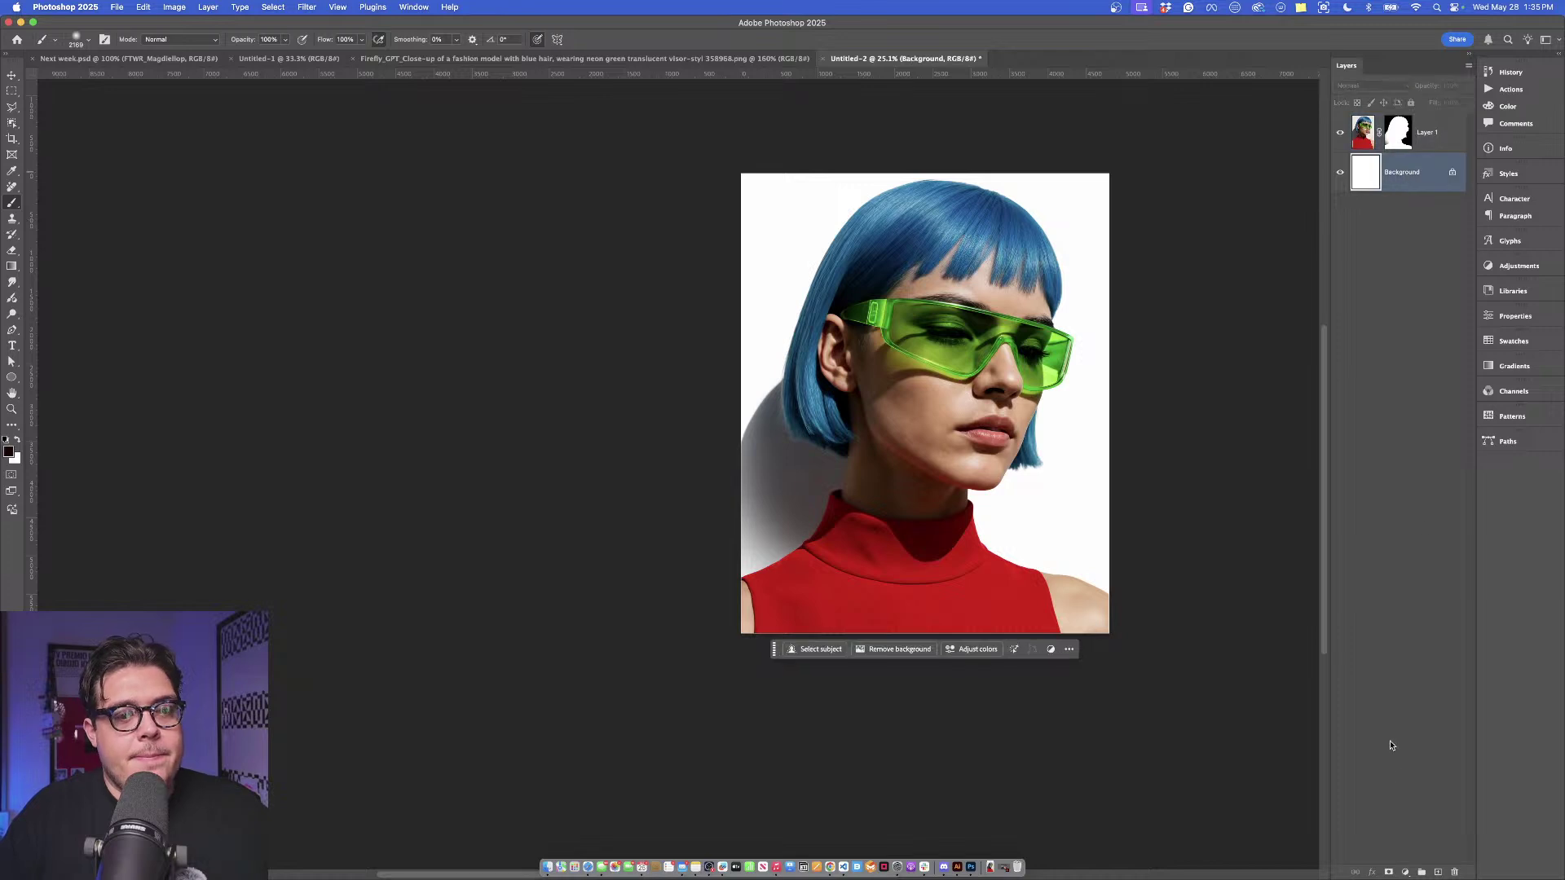
{"action": "left_click", "coordinate": [1439, 872]}
{"action": "scroll", "coordinate": [995, 489], "scroll_direction": "right", "scroll_amount": 1}
{"action": "key", "text": "super+equal"}
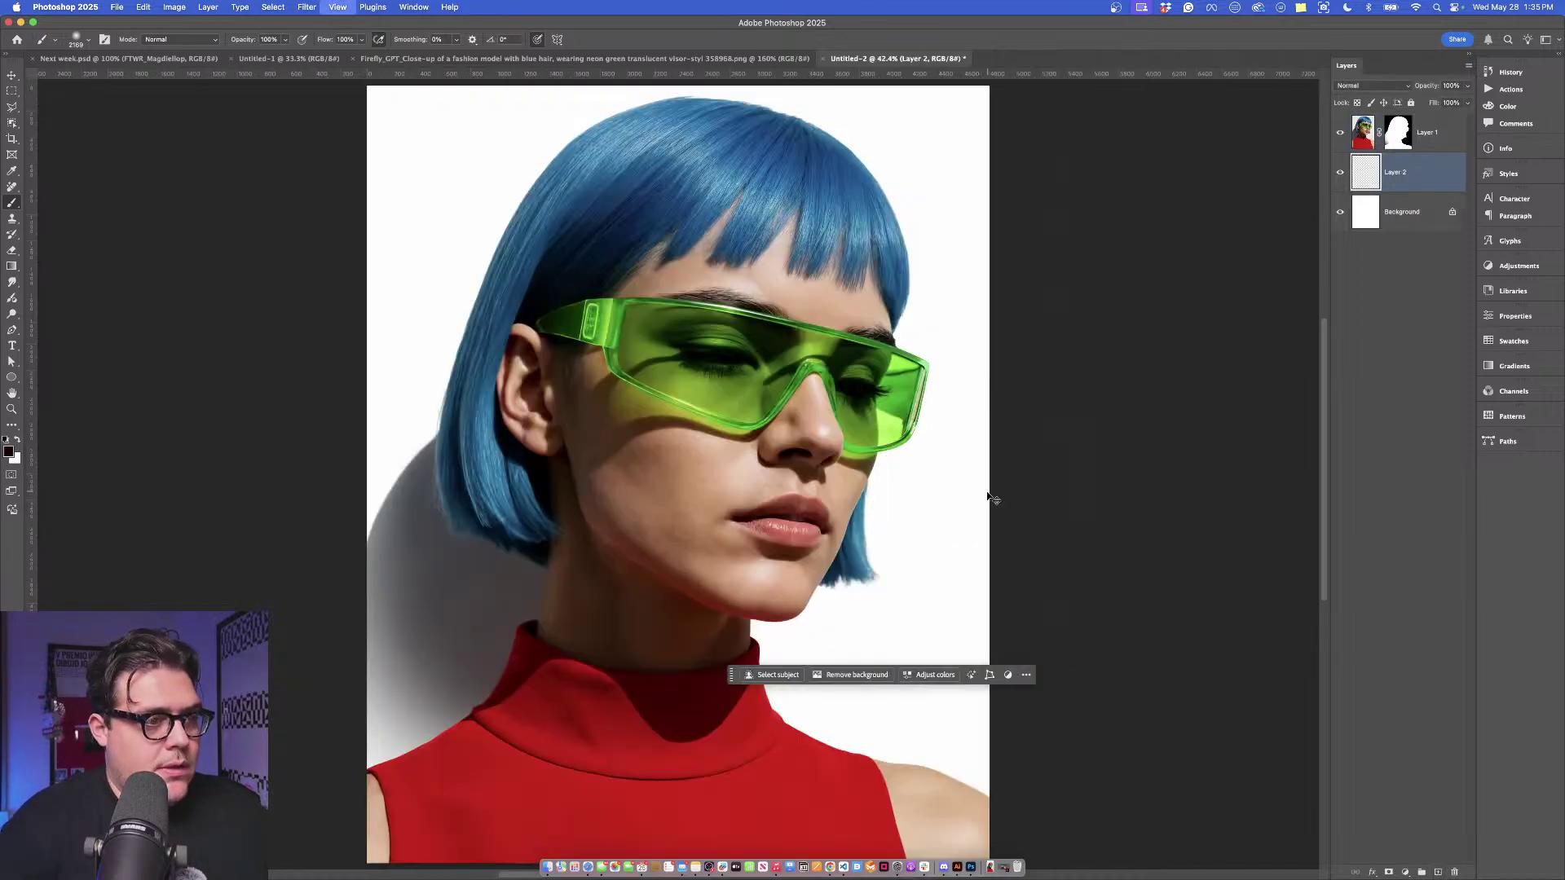
Sample the bright green from the visor and cover the new layer with it using an enlarged brush.
{"action": "mouse_move", "coordinate": [766, 511]}
{"action": "left_mouse_down"}
{"action": "mouse_move", "coordinate": [960, 513]}
{"action": "mouse_move", "coordinate": [178, 484]}
{"action": "mouse_move", "coordinate": [917, 414]}
{"action": "left_mouse_up"}
{"action": "key", "text": "super+z"}
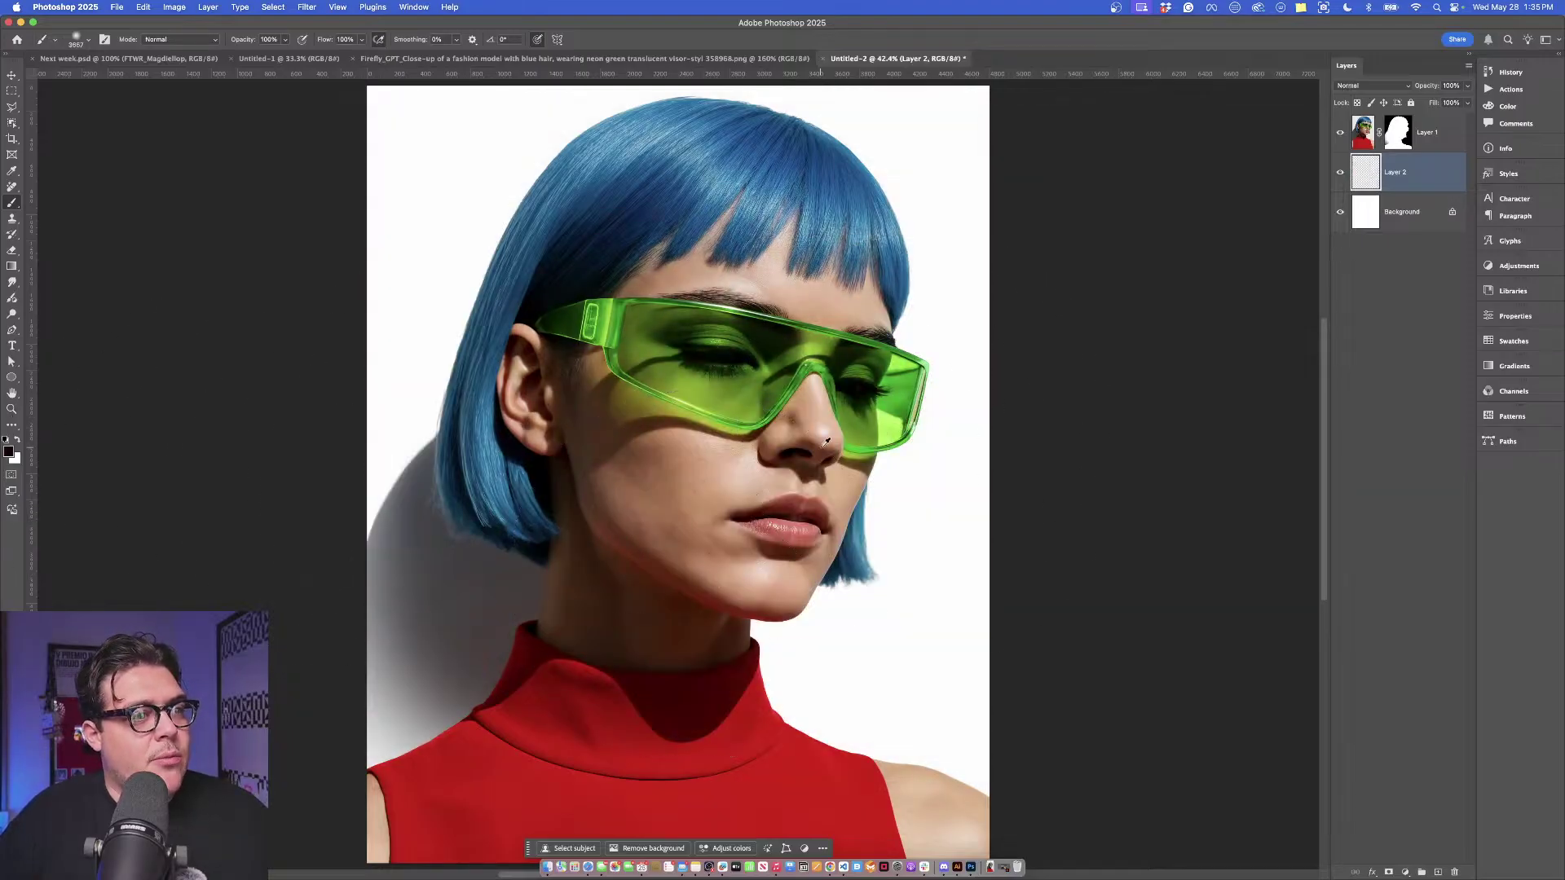
{"action": "left_click", "coordinate": [863, 422], "text": "alt"}
{"action": "scroll", "coordinate": [863, 447], "scroll_direction": "down", "scroll_amount": 5}
{"action": "key", "text": "bracketright"}
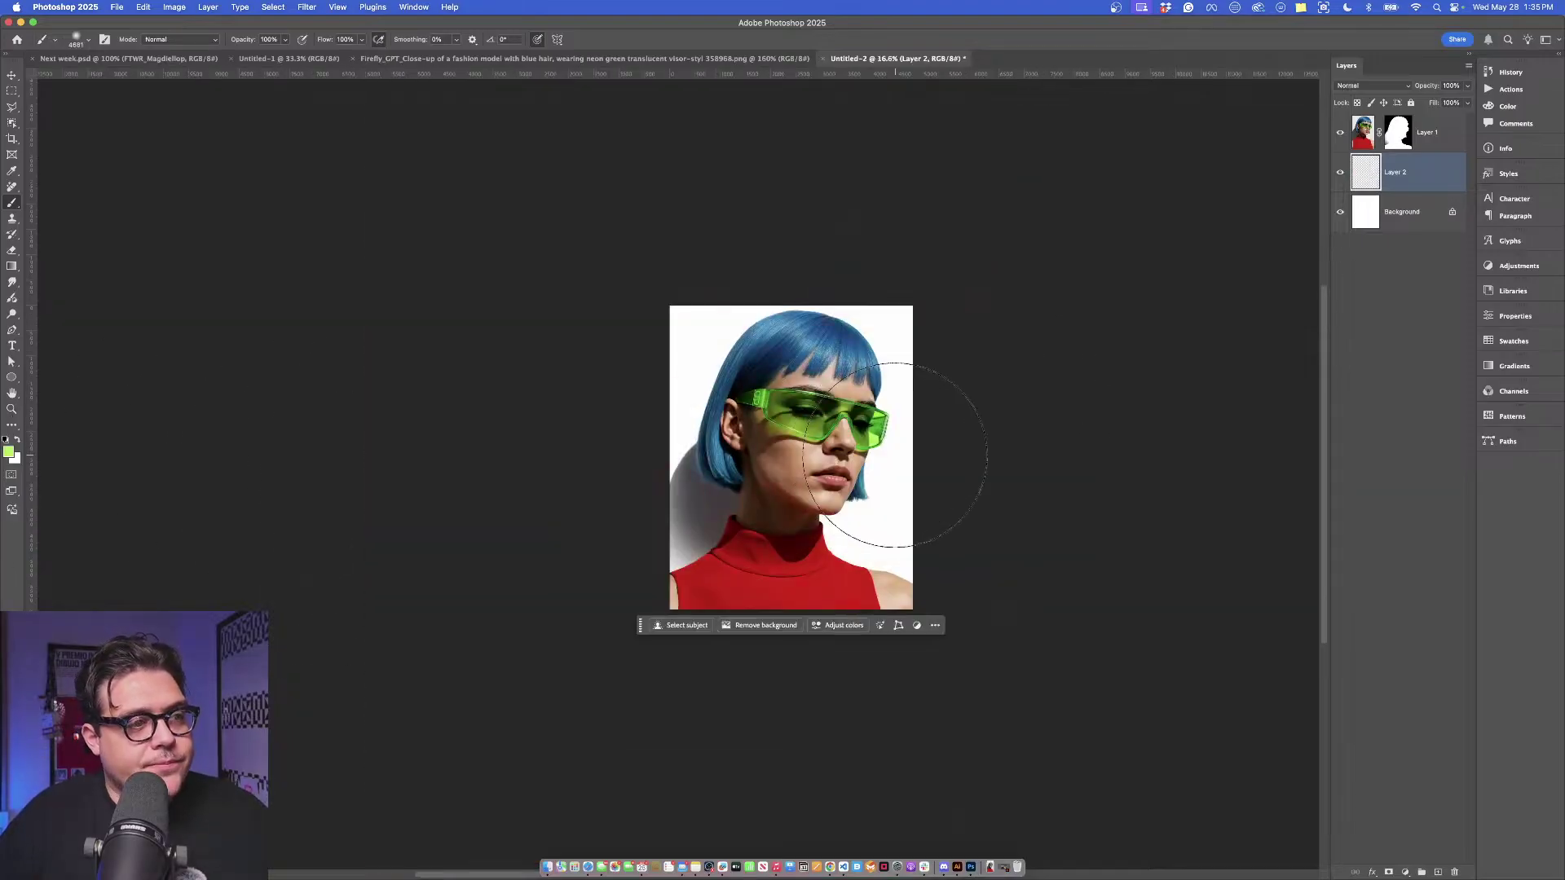
{"action": "mouse_move", "coordinate": [856, 447]}
{"action": "left_mouse_down"}
{"action": "mouse_move", "coordinate": [663, 481]}
{"action": "mouse_move", "coordinate": [559, 413]}
{"action": "mouse_move", "coordinate": [678, 481]}
{"action": "mouse_move", "coordinate": [931, 506]}
{"action": "mouse_move", "coordinate": [788, 559]}
{"action": "left_mouse_up"}
Examine the cut-out edges, retained shadow and visor against the green backdrop, from full view to close up.
{"action": "scroll", "coordinate": [781, 546], "scroll_direction": "up", "scroll_amount": 3}
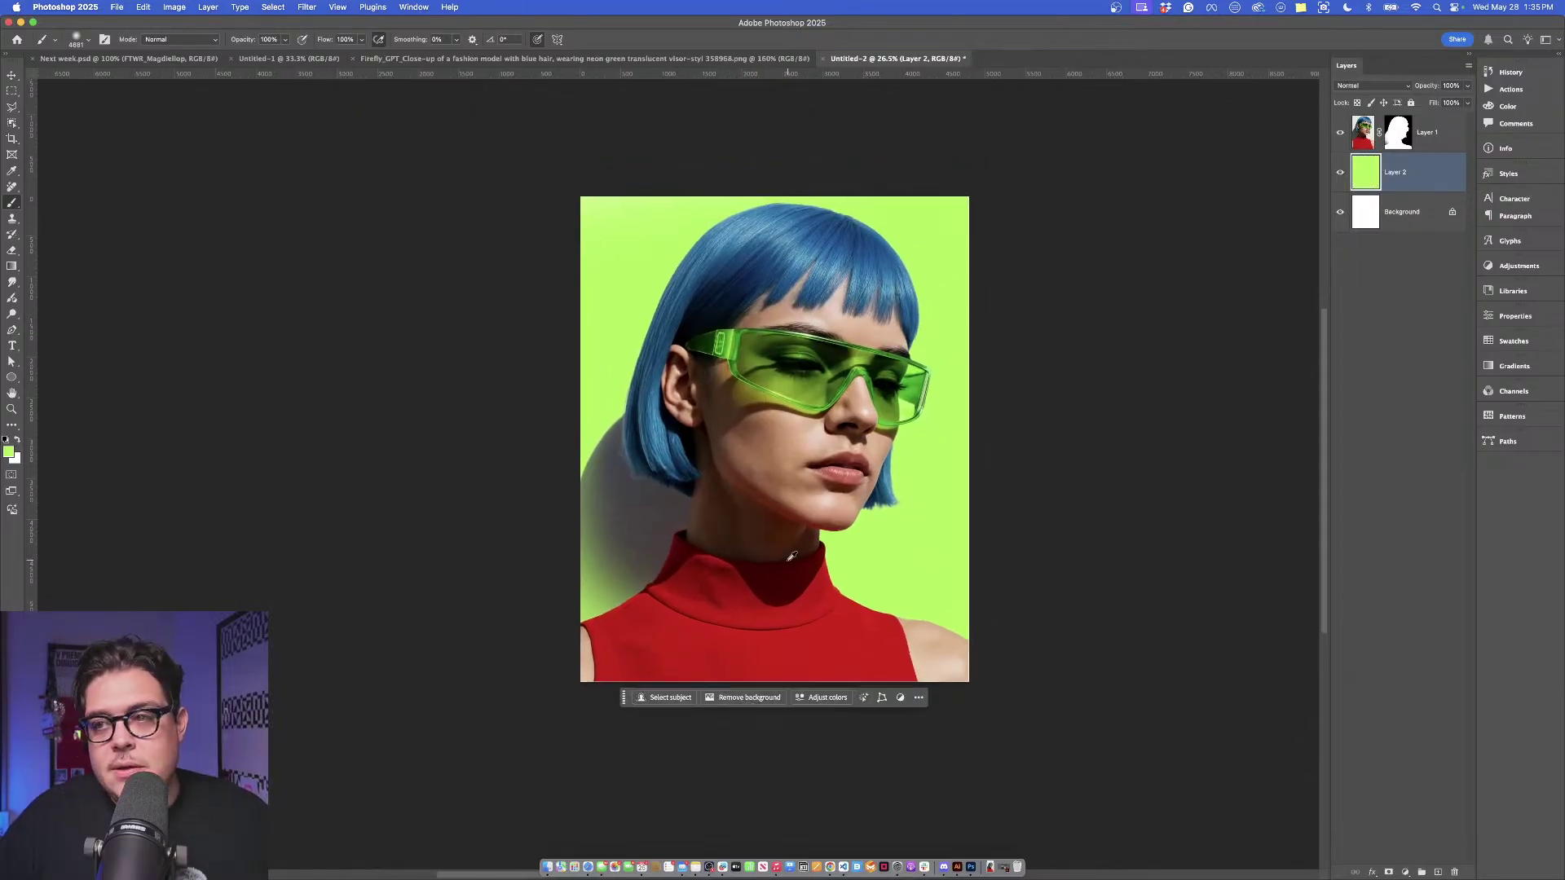
{"action": "scroll", "coordinate": [788, 559], "scroll_direction": "up", "scroll_amount": 3}
{"action": "left_click_drag", "start_coordinate": [799, 493], "coordinate": [749, 517]}
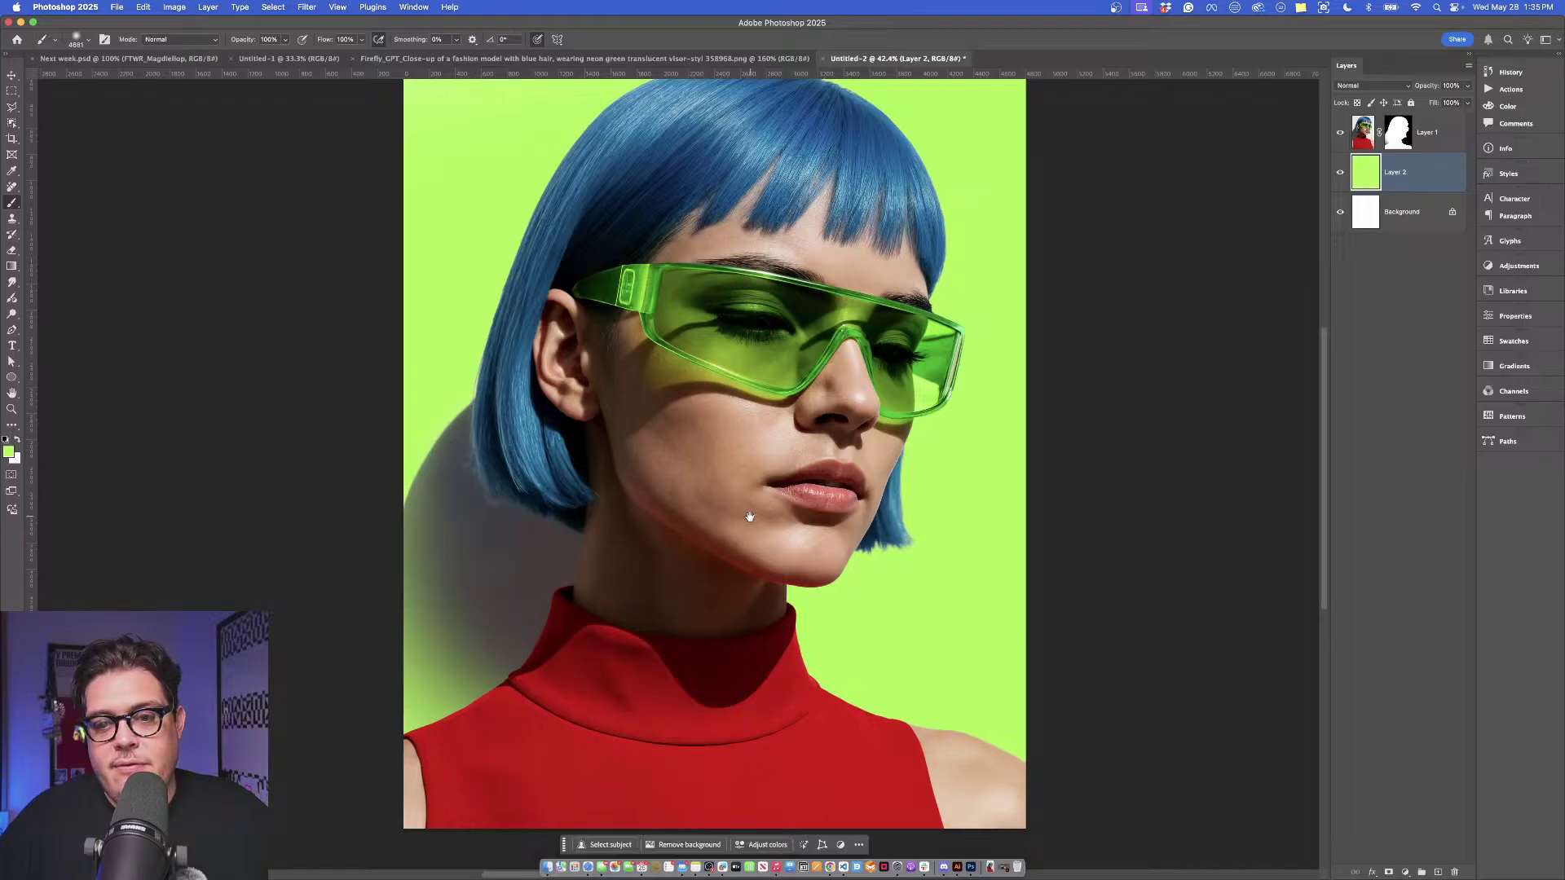
{"action": "scroll", "coordinate": [750, 516], "scroll_direction": "down", "scroll_amount": 5}
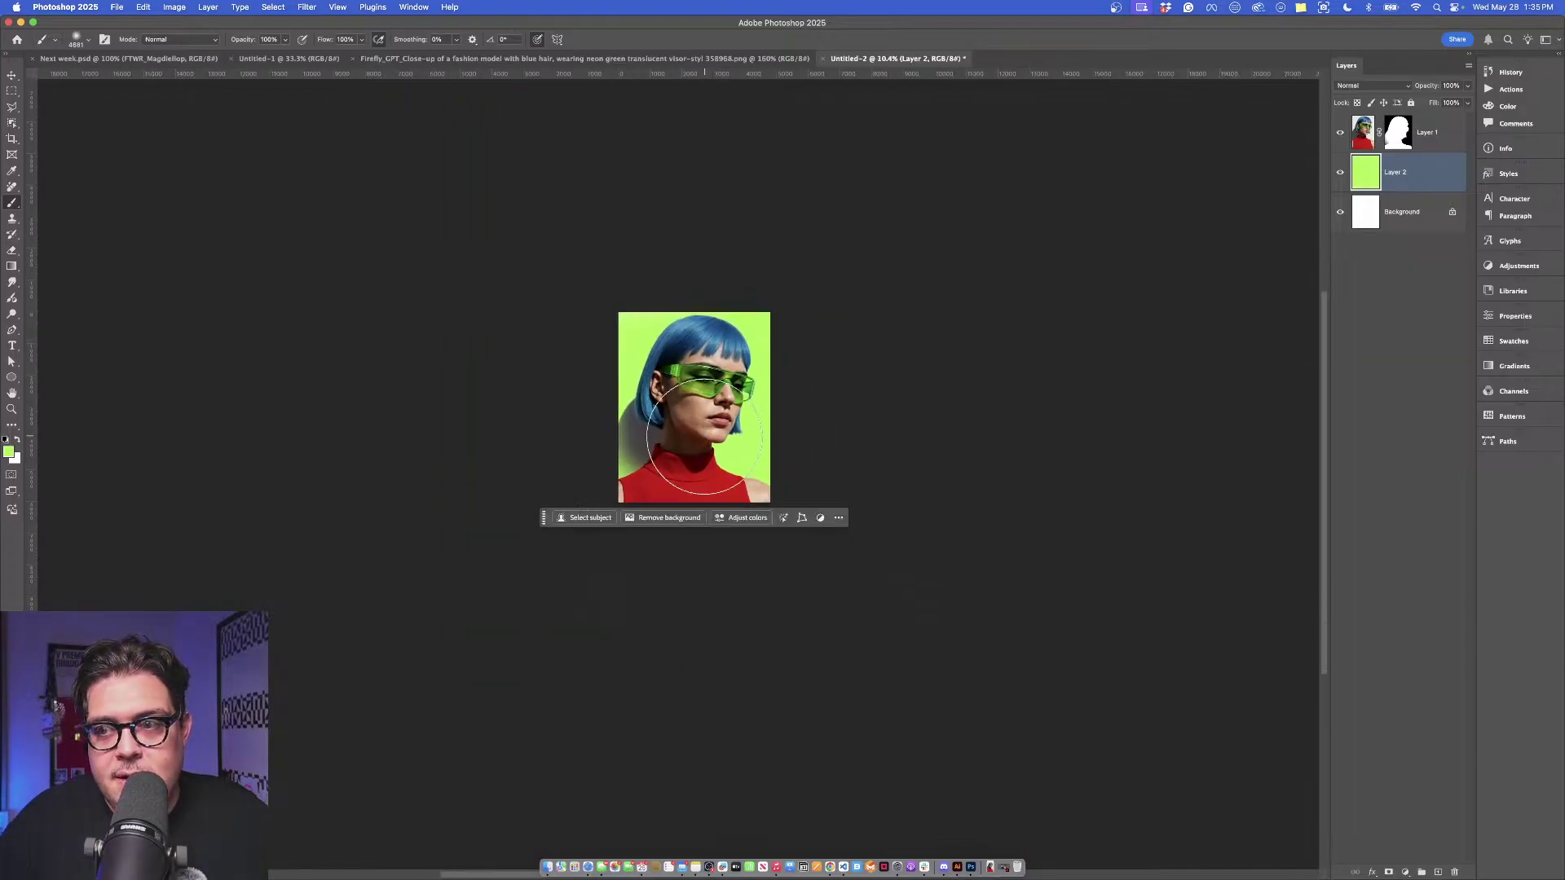
{"action": "scroll", "coordinate": [670, 432], "scroll_direction": "up", "scroll_amount": 5}
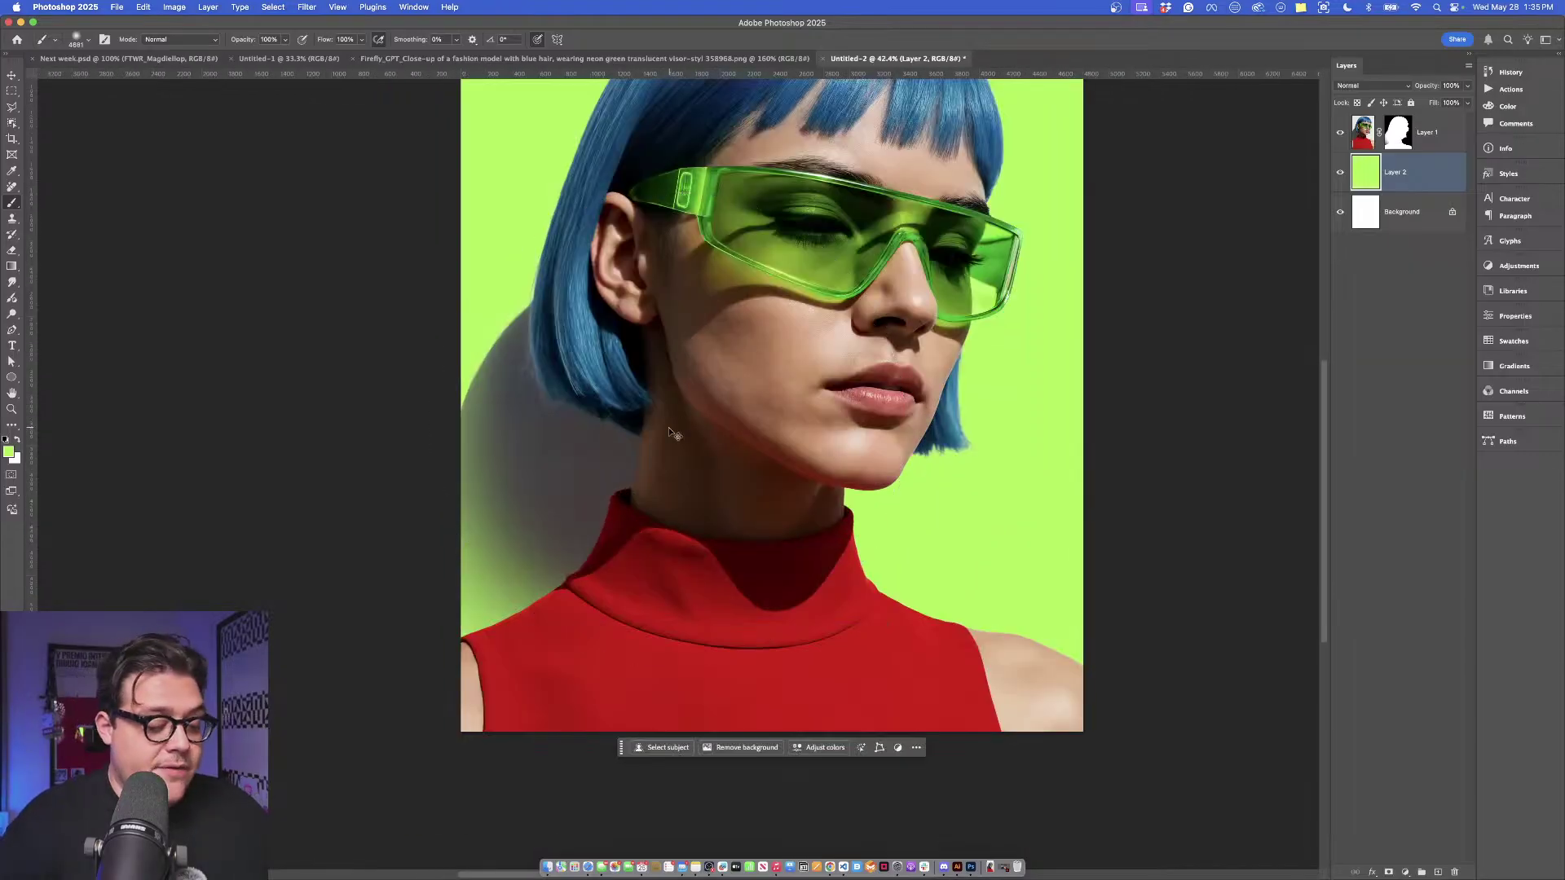
{"action": "key", "text": "super+0"}
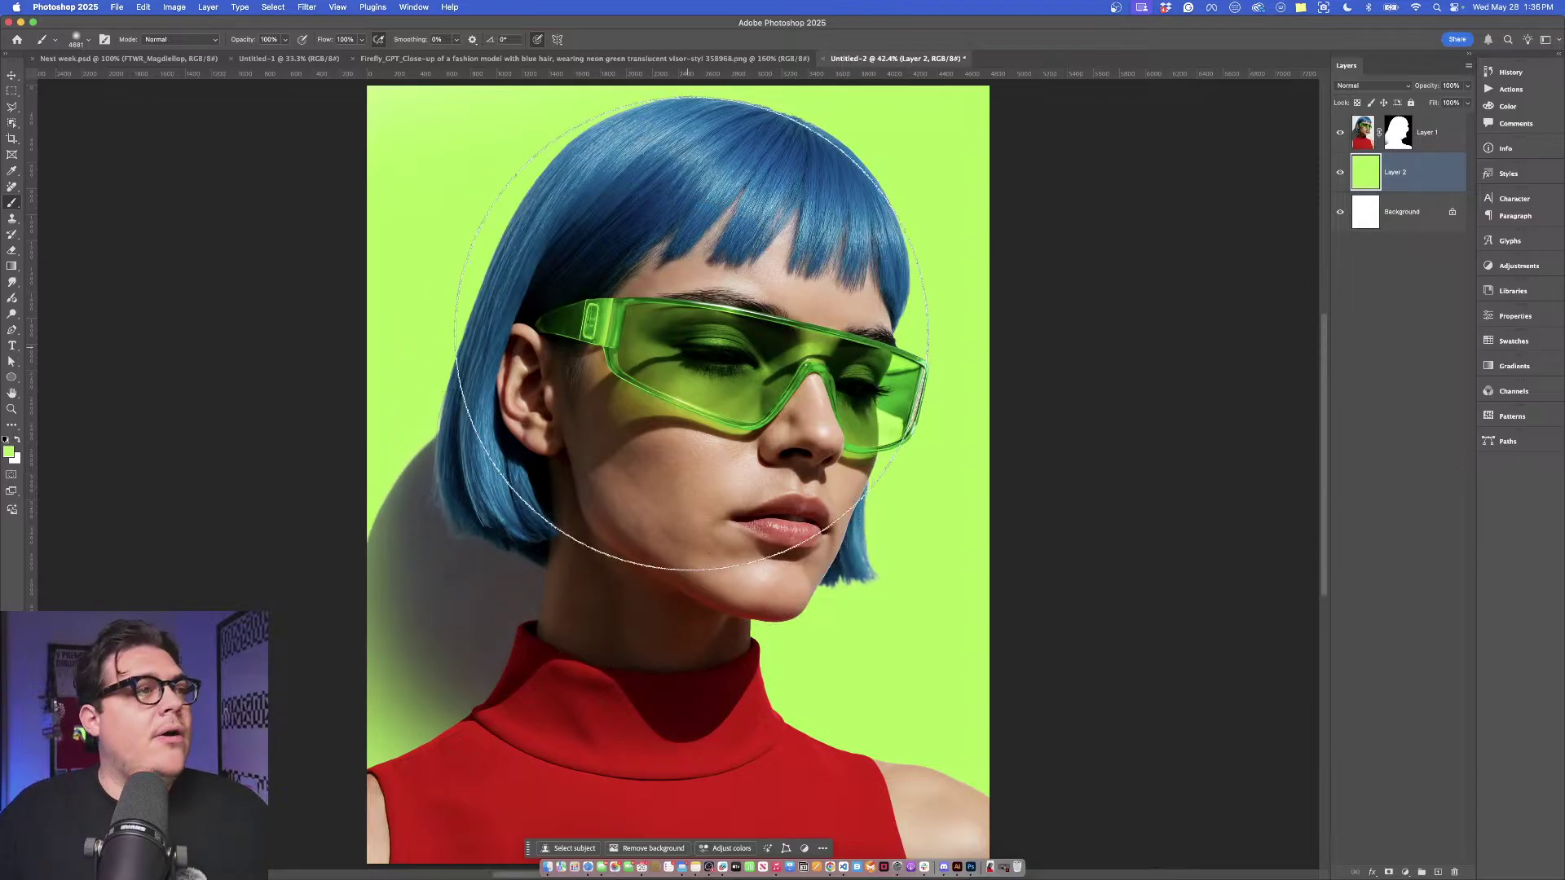
{"action": "key", "text": "ctrl+Up"}
{"action": "left_click", "coordinate": [1059, 332]}
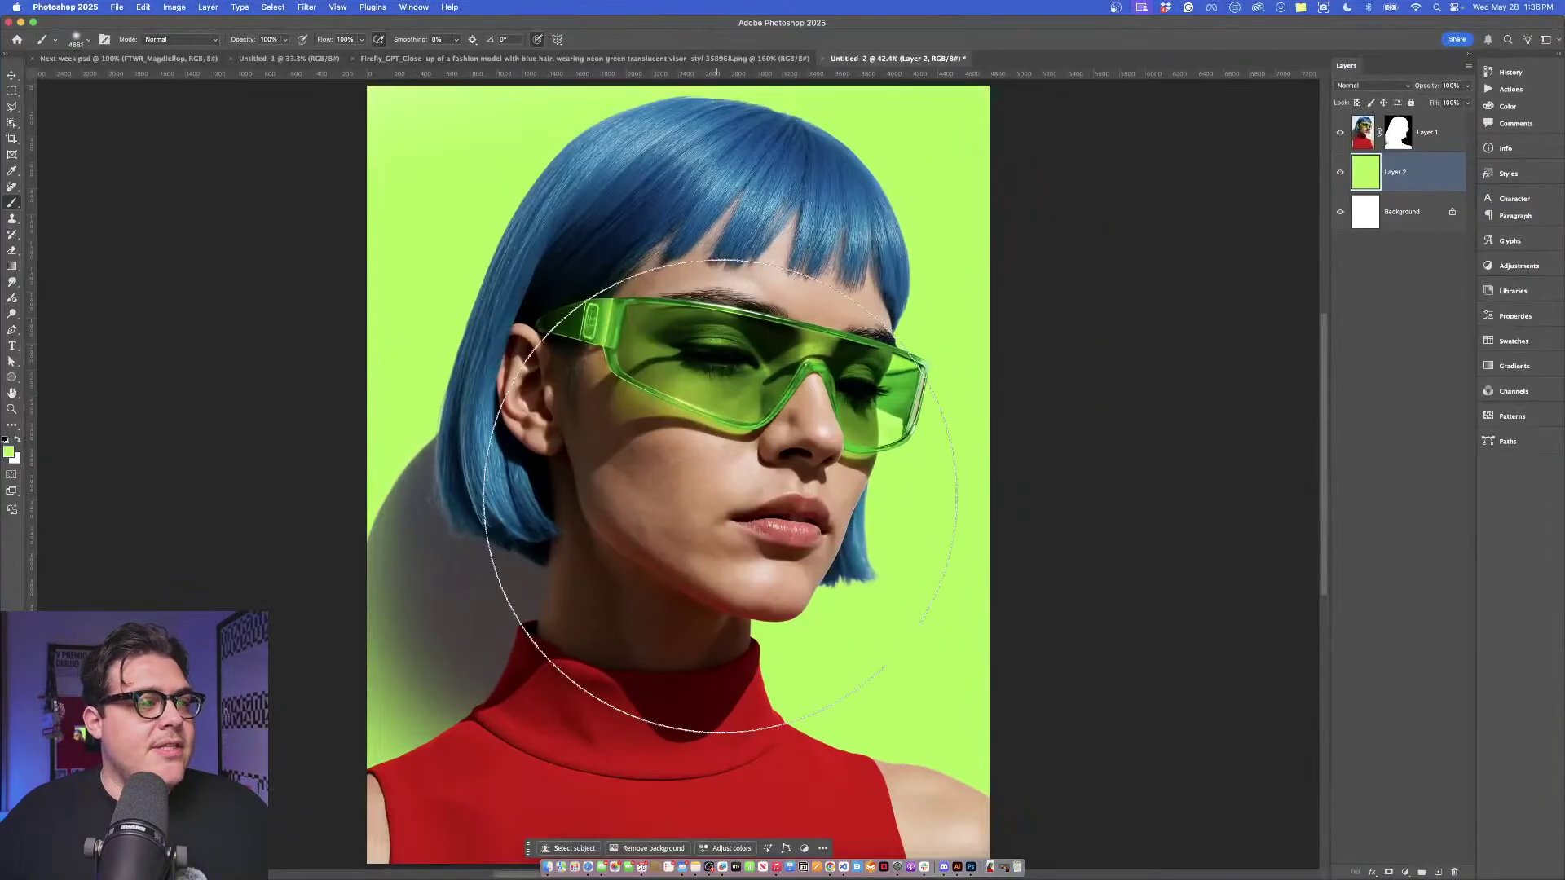
{"action": "scroll", "coordinate": [720, 497], "scroll_direction": "up", "scroll_amount": 6}
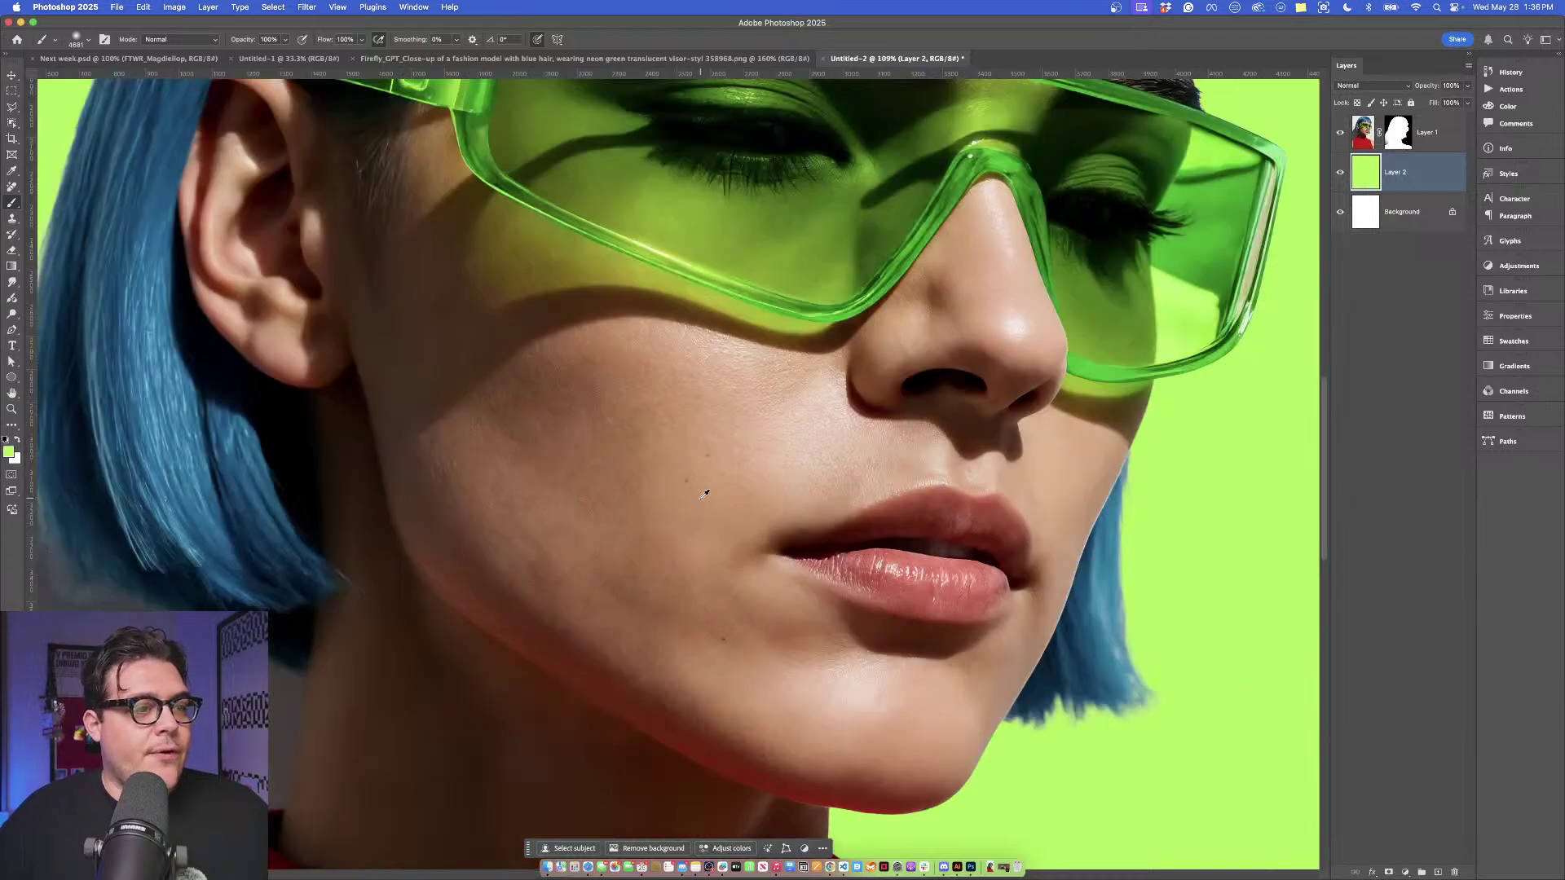
Choose the Brush tool and sample the blue from the model's hair as the painting colour for the backdrop layer.
{"action": "scroll", "coordinate": [763, 376], "scroll_direction": "down", "scroll_amount": 6}
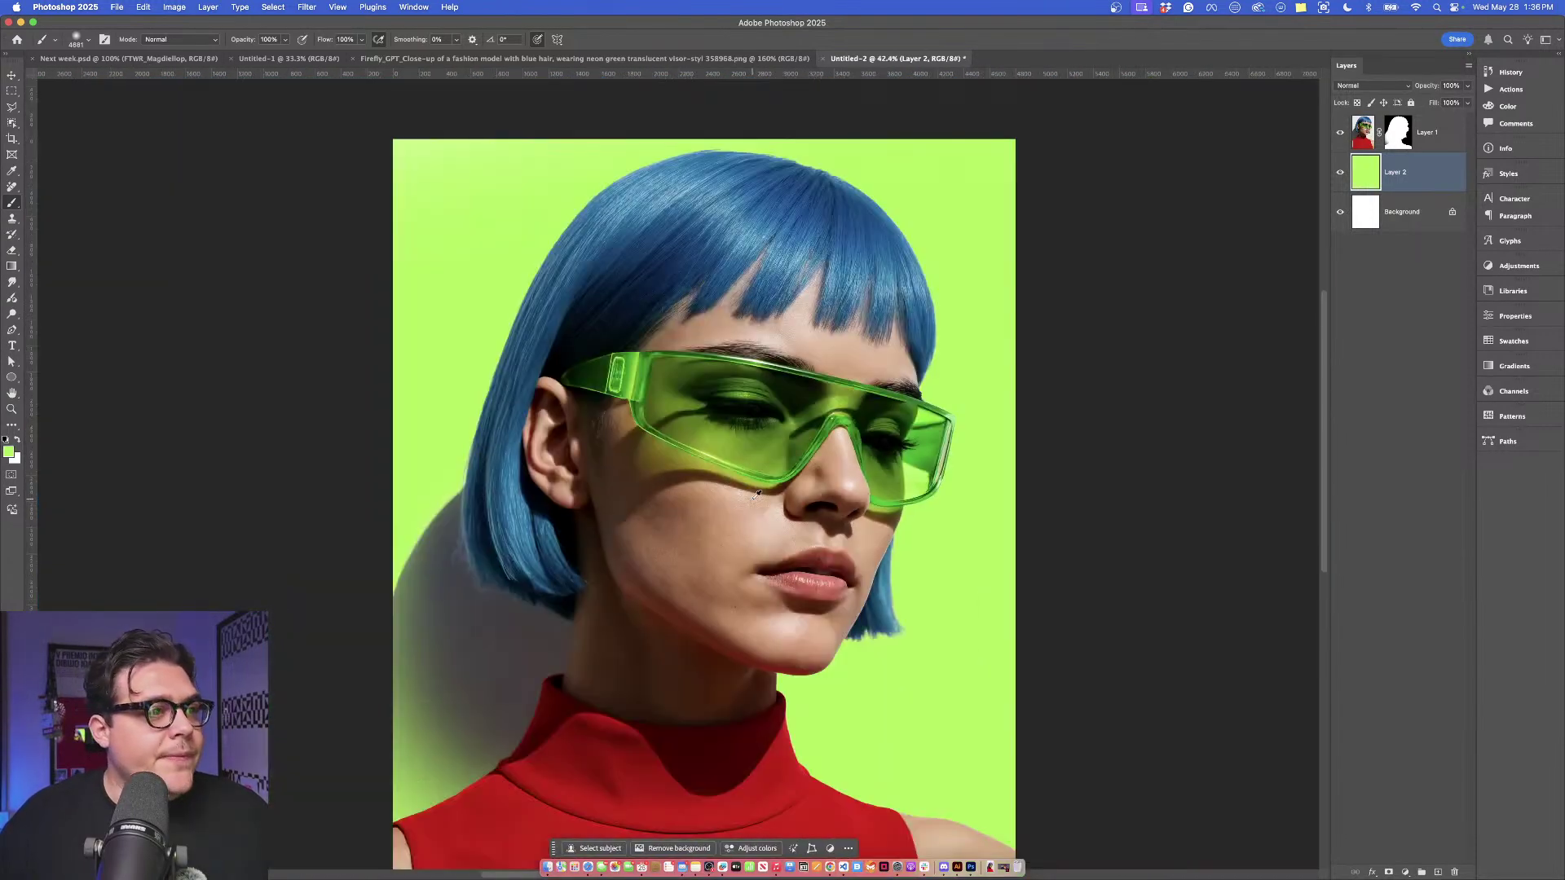
{"action": "left_click_drag", "start_coordinate": [756, 494], "coordinate": [754, 442]}
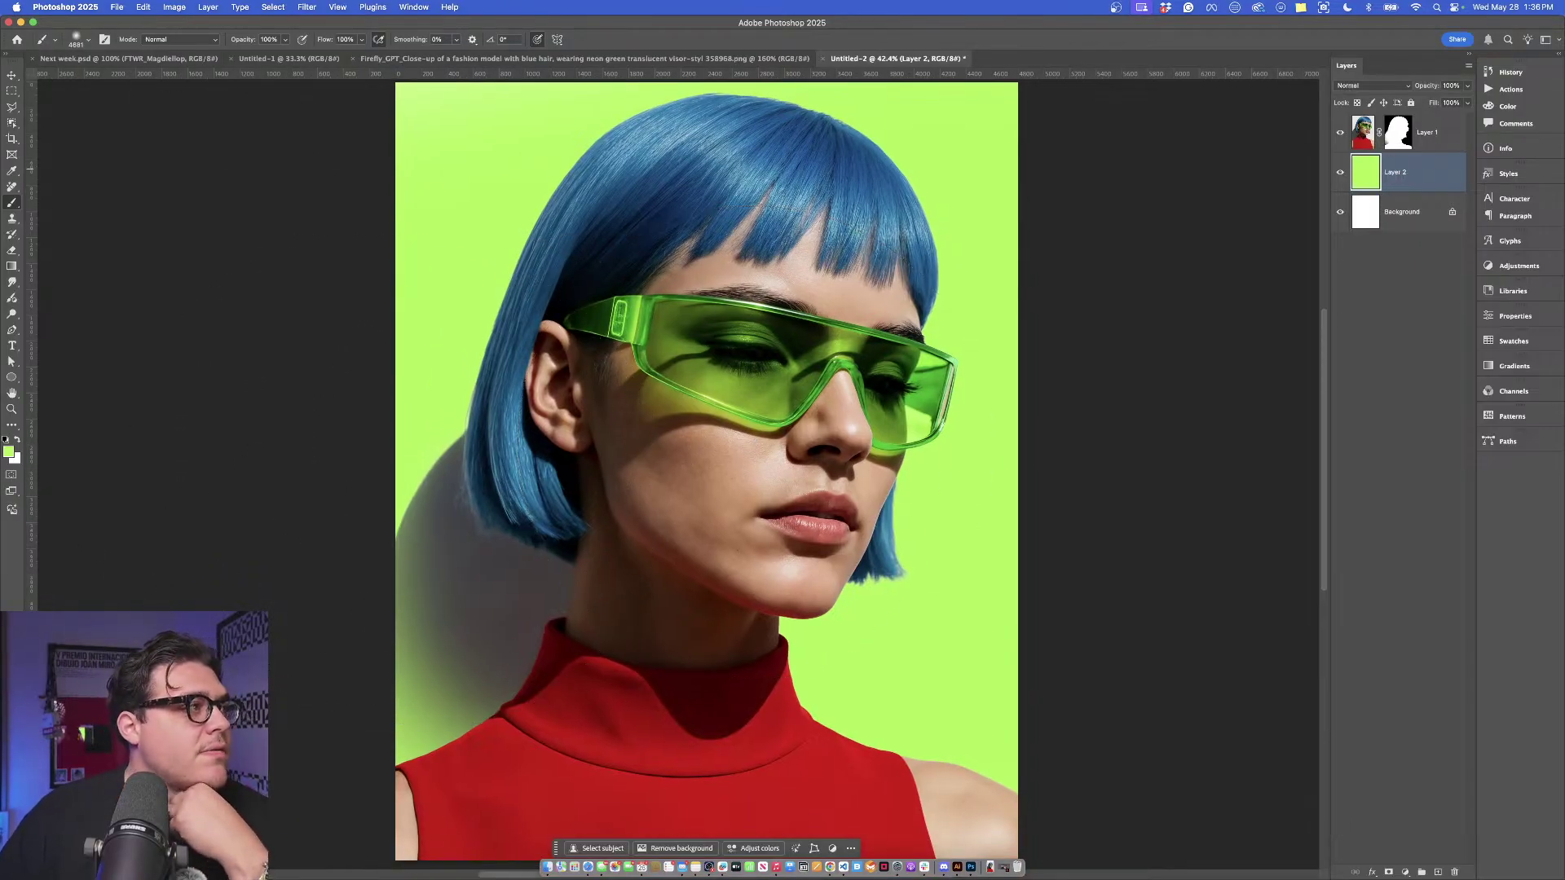
{"action": "left_click", "coordinate": [12, 77]}
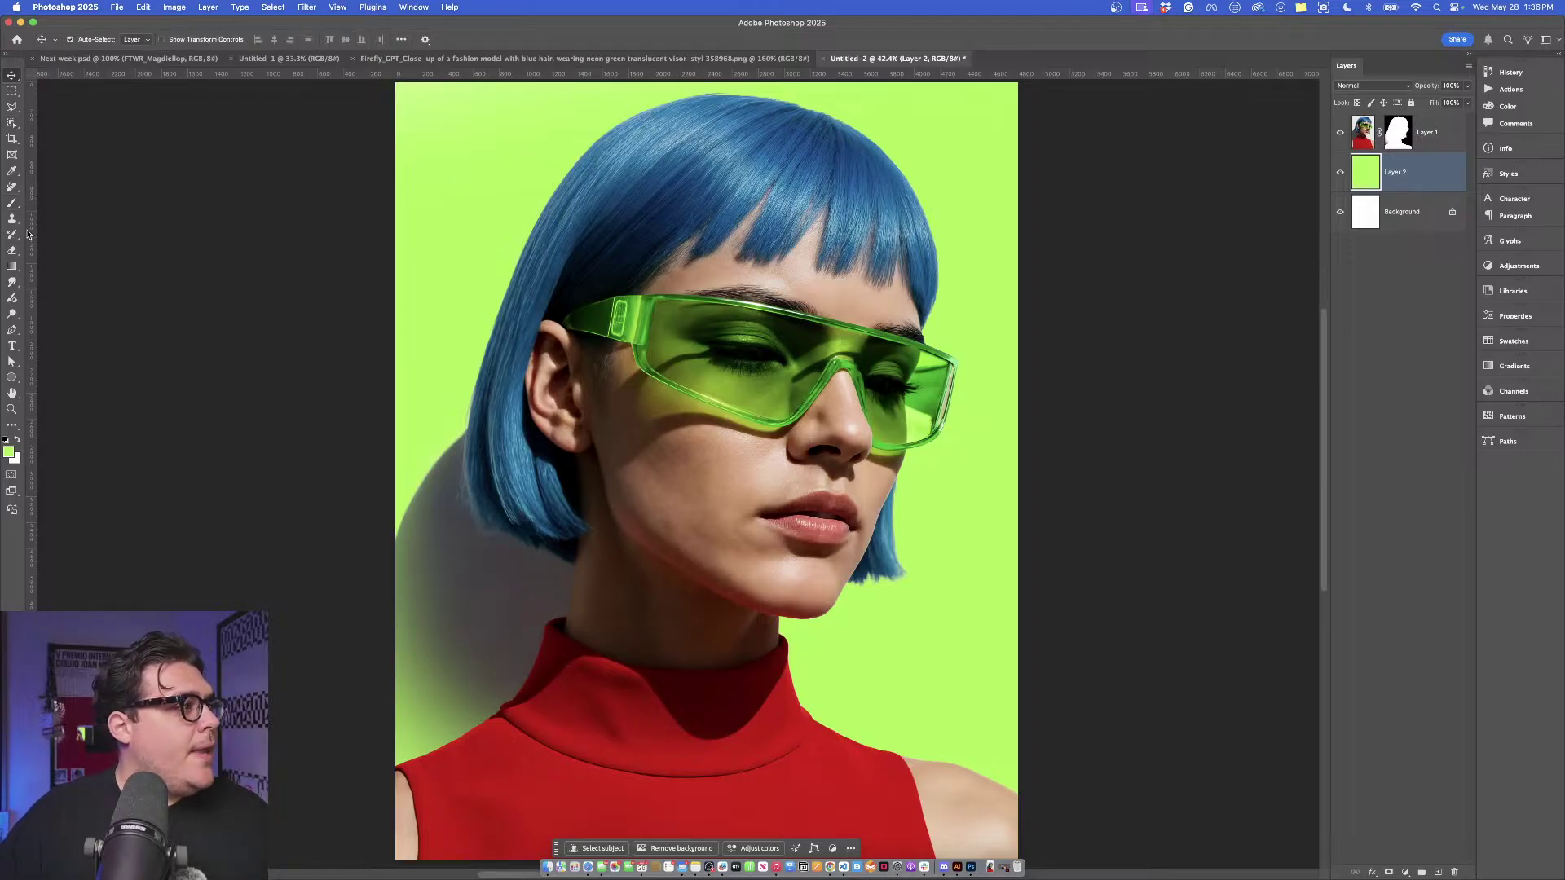
{"action": "left_click", "coordinate": [14, 203]}
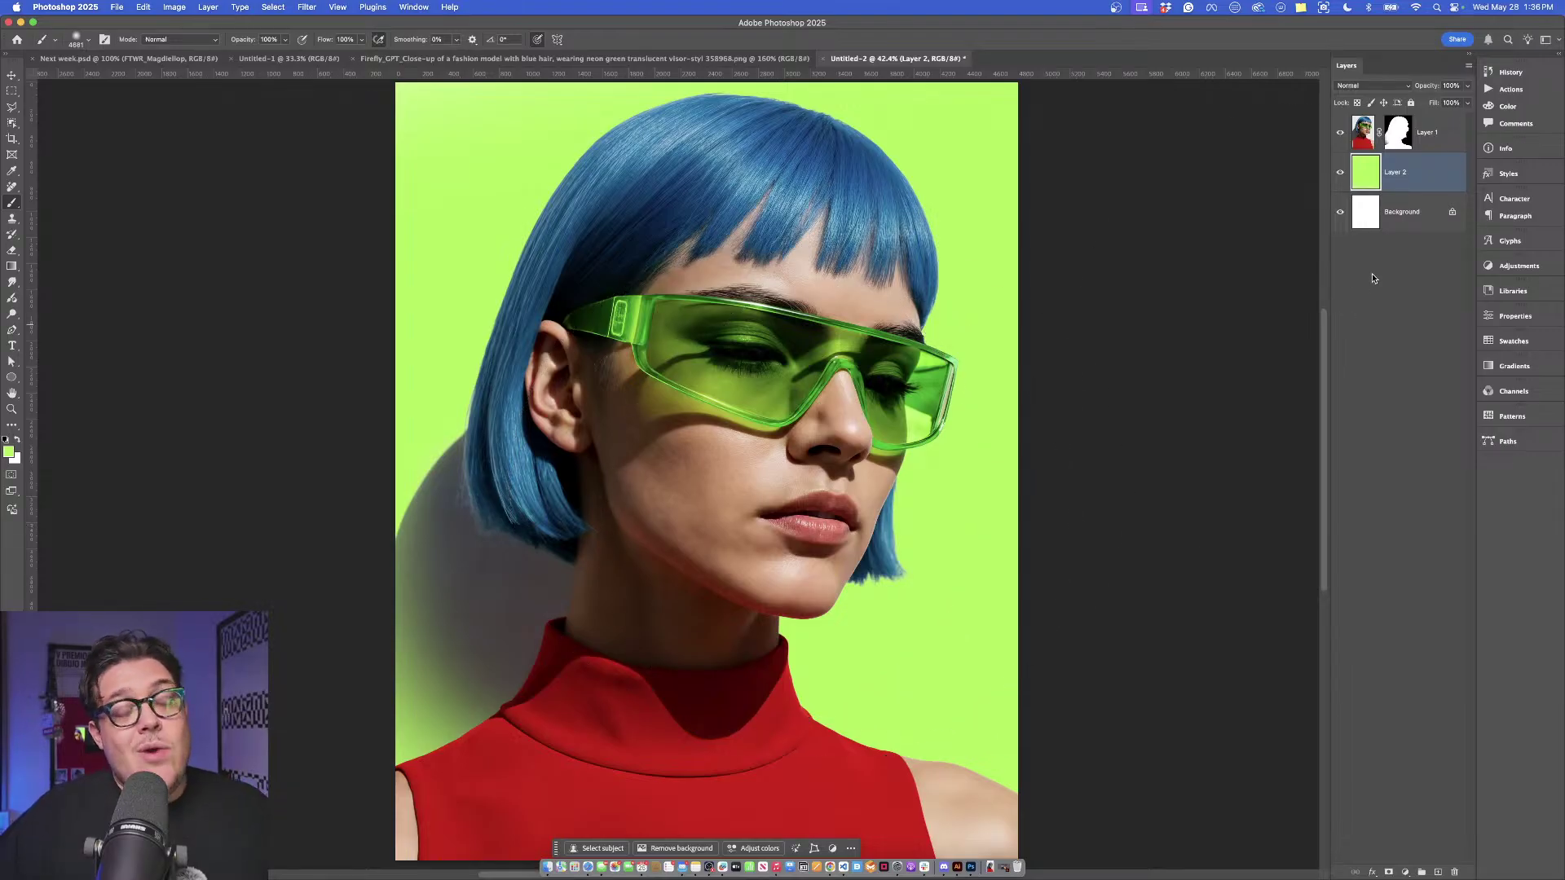
{"action": "left_click", "coordinate": [889, 526], "text": "alt"}
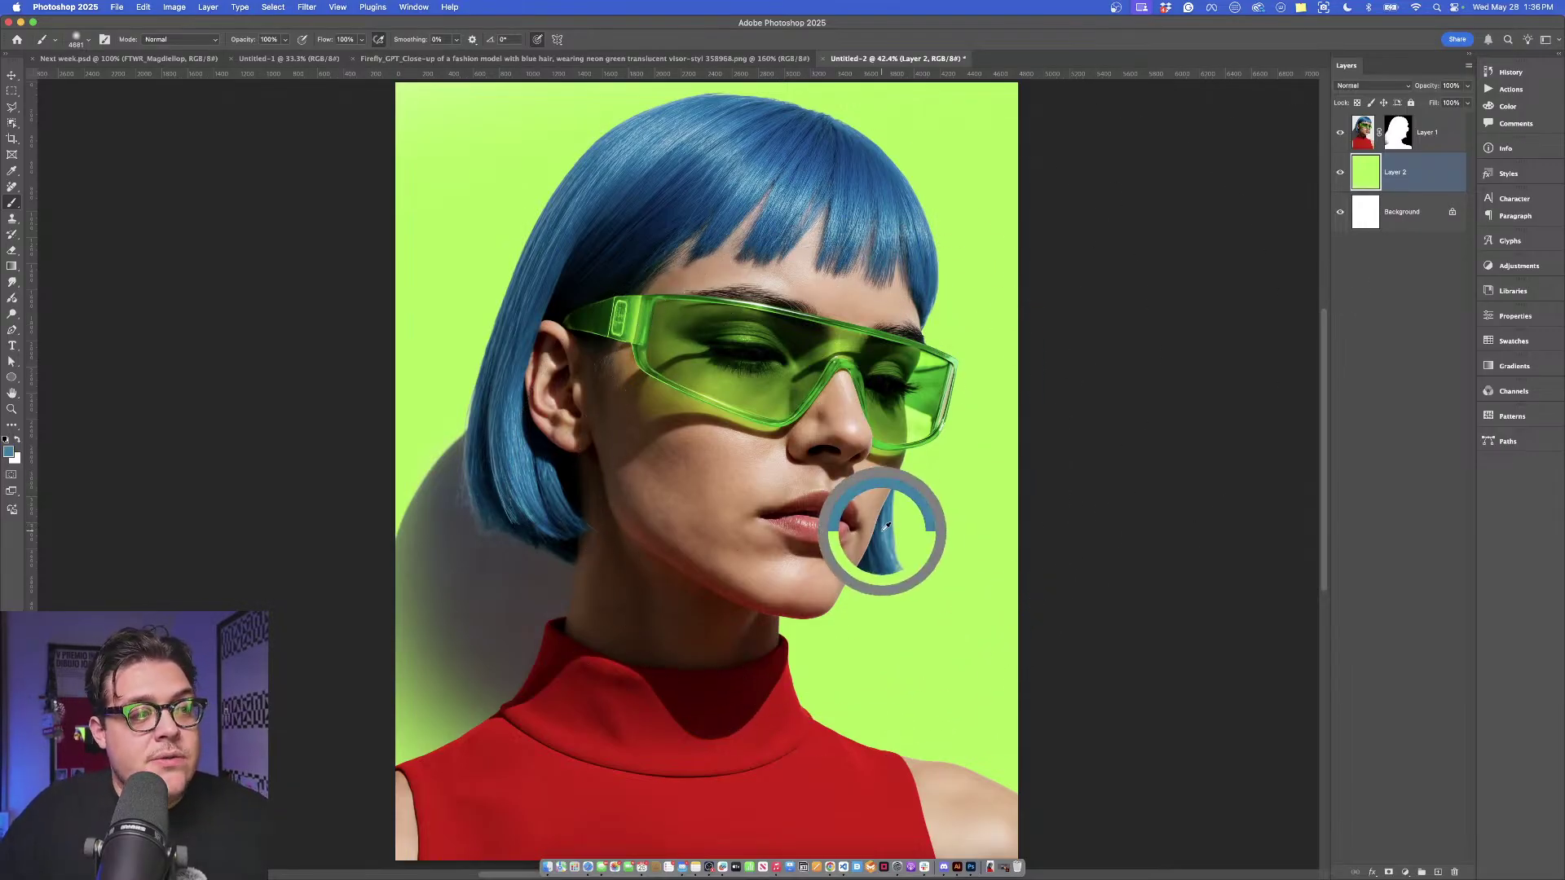
Paint the sampled blue across the lower part of the green backdrop with the large soft brush, forming a green-to-blue fade behind the model.
{"action": "mouse_move", "coordinate": [818, 702]}
{"action": "left_mouse_down"}
{"action": "mouse_move", "coordinate": [963, 702]}
{"action": "mouse_move", "coordinate": [552, 771]}
{"action": "mouse_move", "coordinate": [397, 770]}
{"action": "left_mouse_up"}
{"action": "key", "text": "super+z"}
{"action": "mouse_move", "coordinate": [881, 770]}
{"action": "left_mouse_down"}
{"action": "mouse_move", "coordinate": [619, 798]}
{"action": "mouse_move", "coordinate": [623, 785]}
{"action": "mouse_move", "coordinate": [988, 788]}
{"action": "left_mouse_up"}
{"action": "scroll", "coordinate": [747, 749], "scroll_direction": "down", "scroll_amount": 5}
{"action": "mouse_move", "coordinate": [755, 744]}
{"action": "left_mouse_down"}
{"action": "mouse_move", "coordinate": [768, 701]}
{"action": "mouse_move", "coordinate": [419, 750]}
{"action": "left_mouse_up"}
{"action": "key", "text": "super+z"}
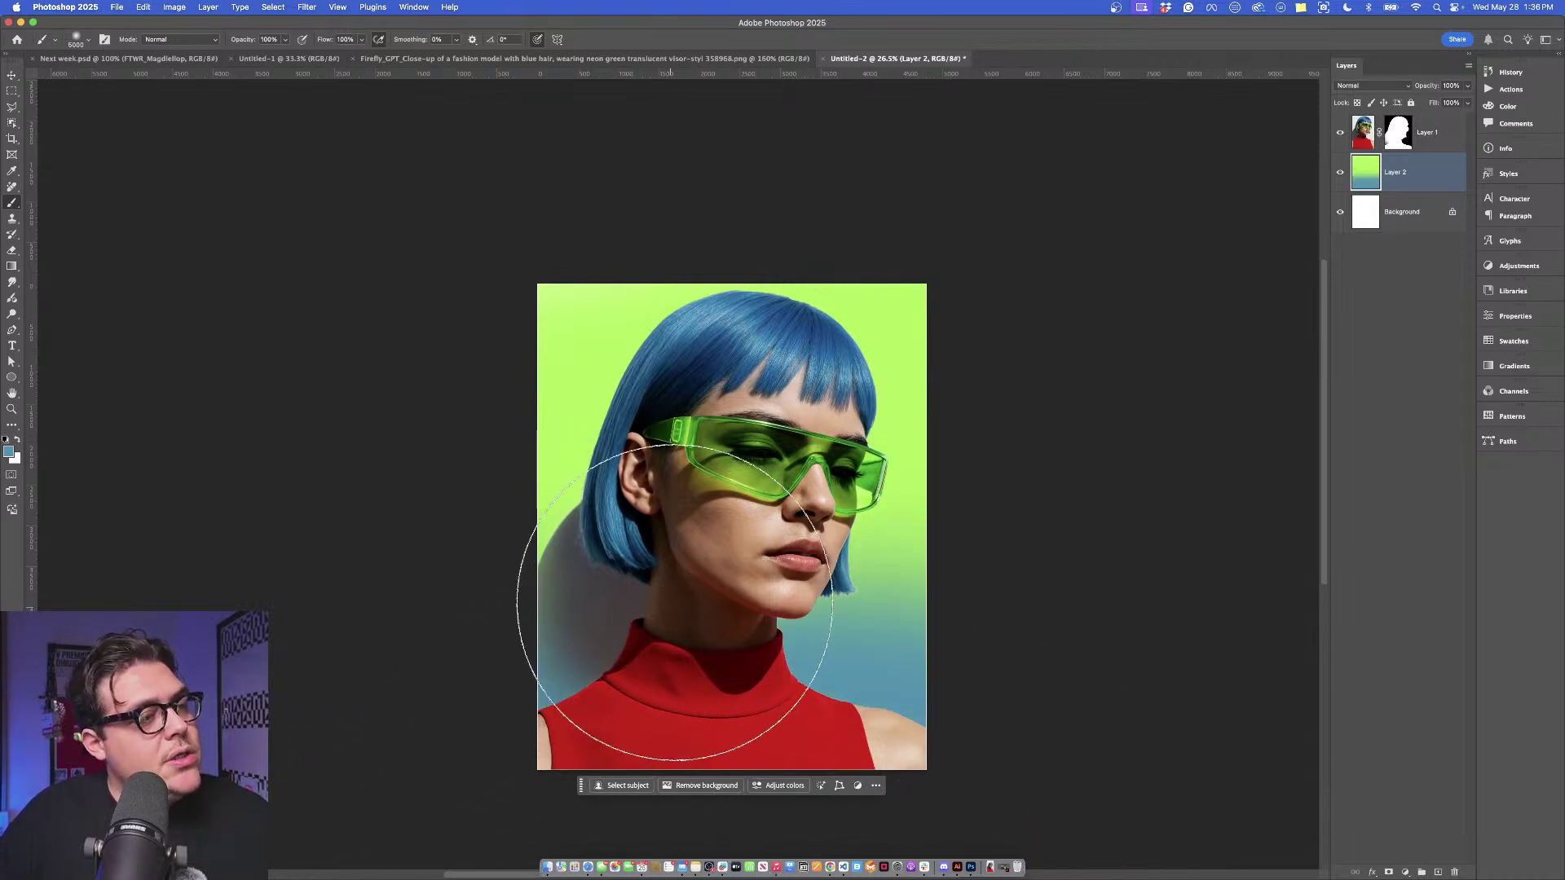
{"action": "scroll", "coordinate": [685, 597], "scroll_direction": "up", "scroll_amount": 5}
{"action": "left_click_drag", "start_coordinate": [695, 586], "coordinate": [706, 585]}
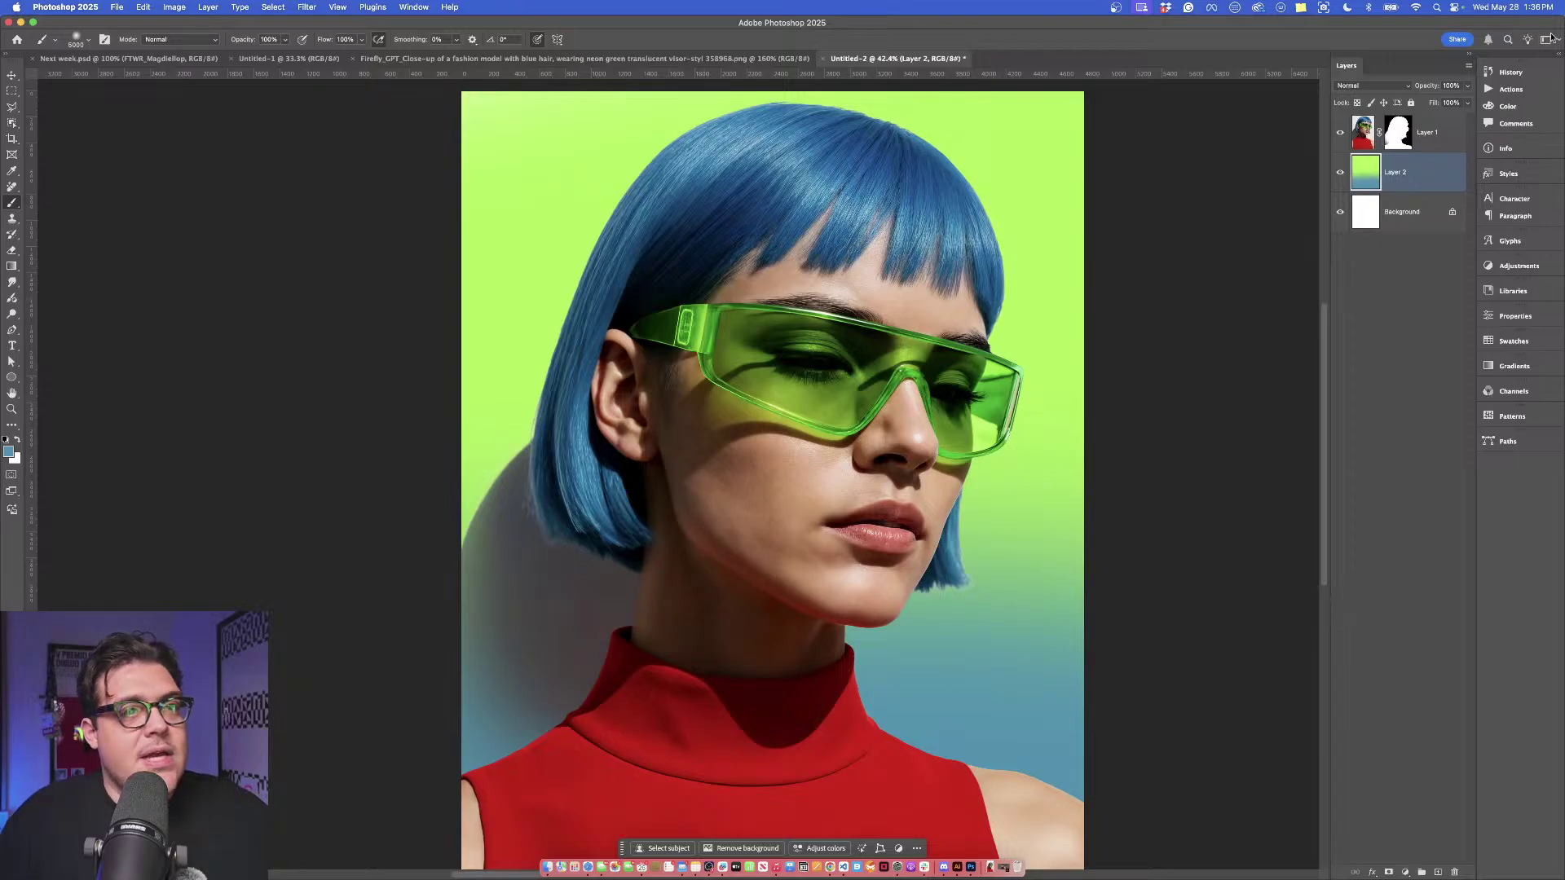
Add a Black & White adjustment layer above the masked portrait layer.
{"action": "left_click", "coordinate": [1401, 121]}
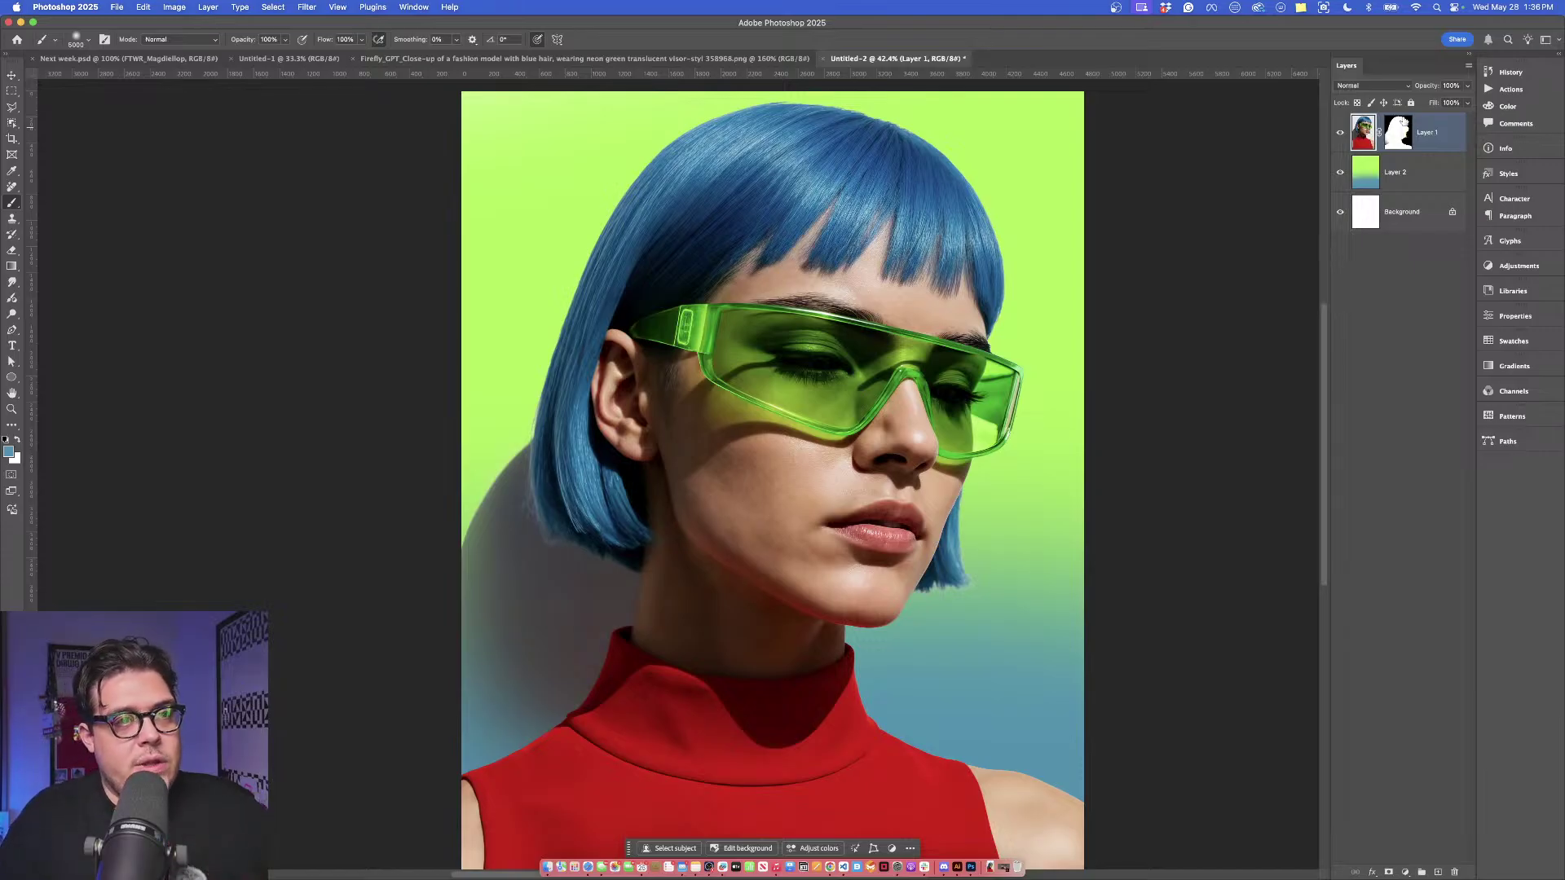
{"action": "key", "text": "super+0"}
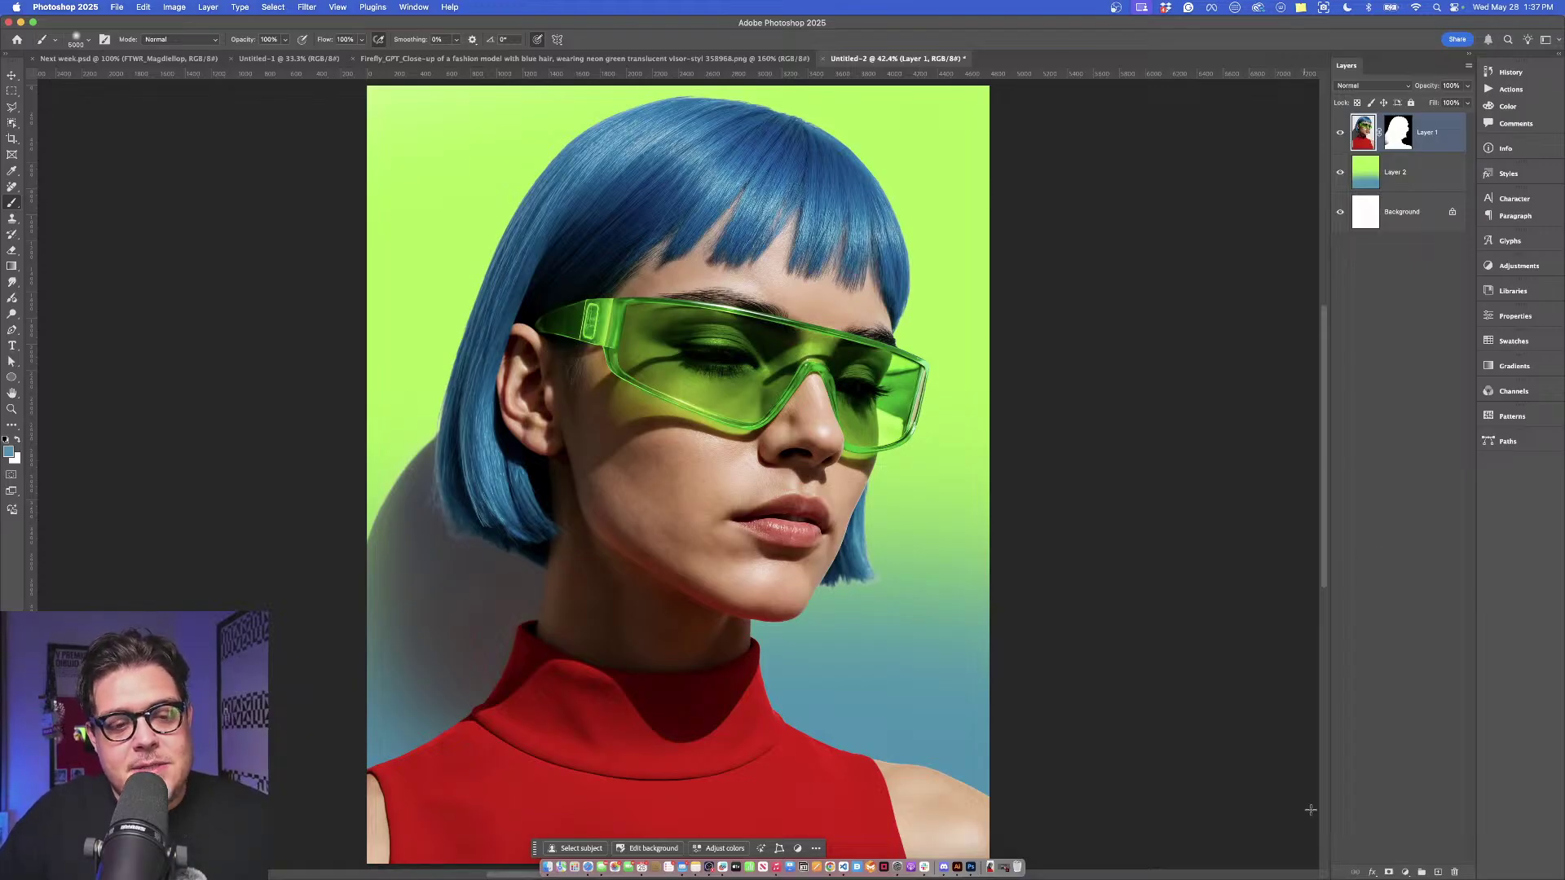
{"action": "left_click", "coordinate": [1406, 872]}
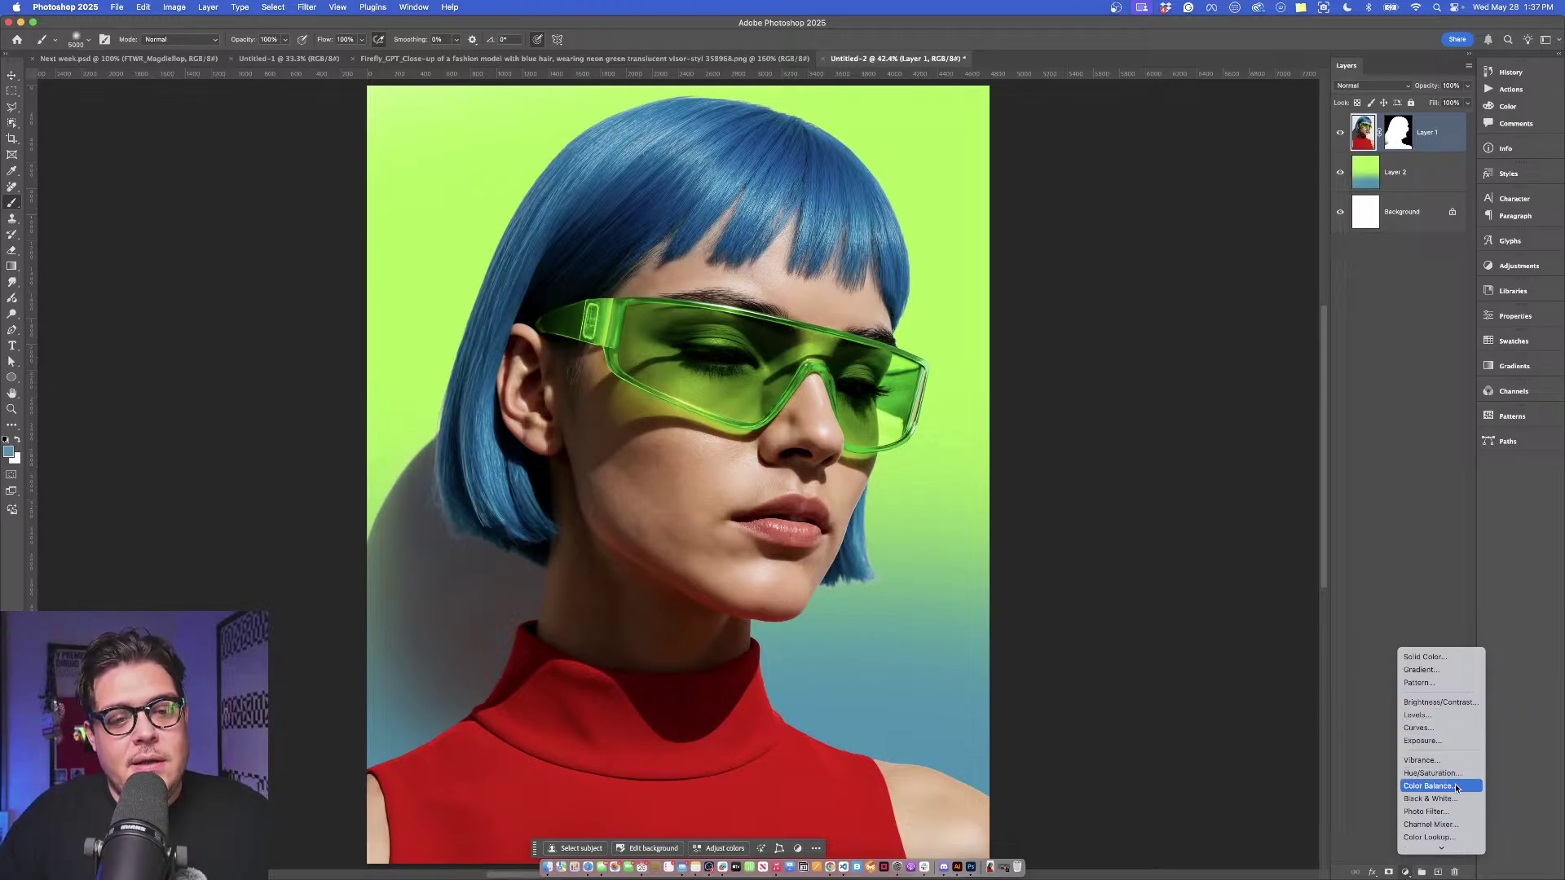
{"action": "mouse_move", "coordinate": [1456, 867]}
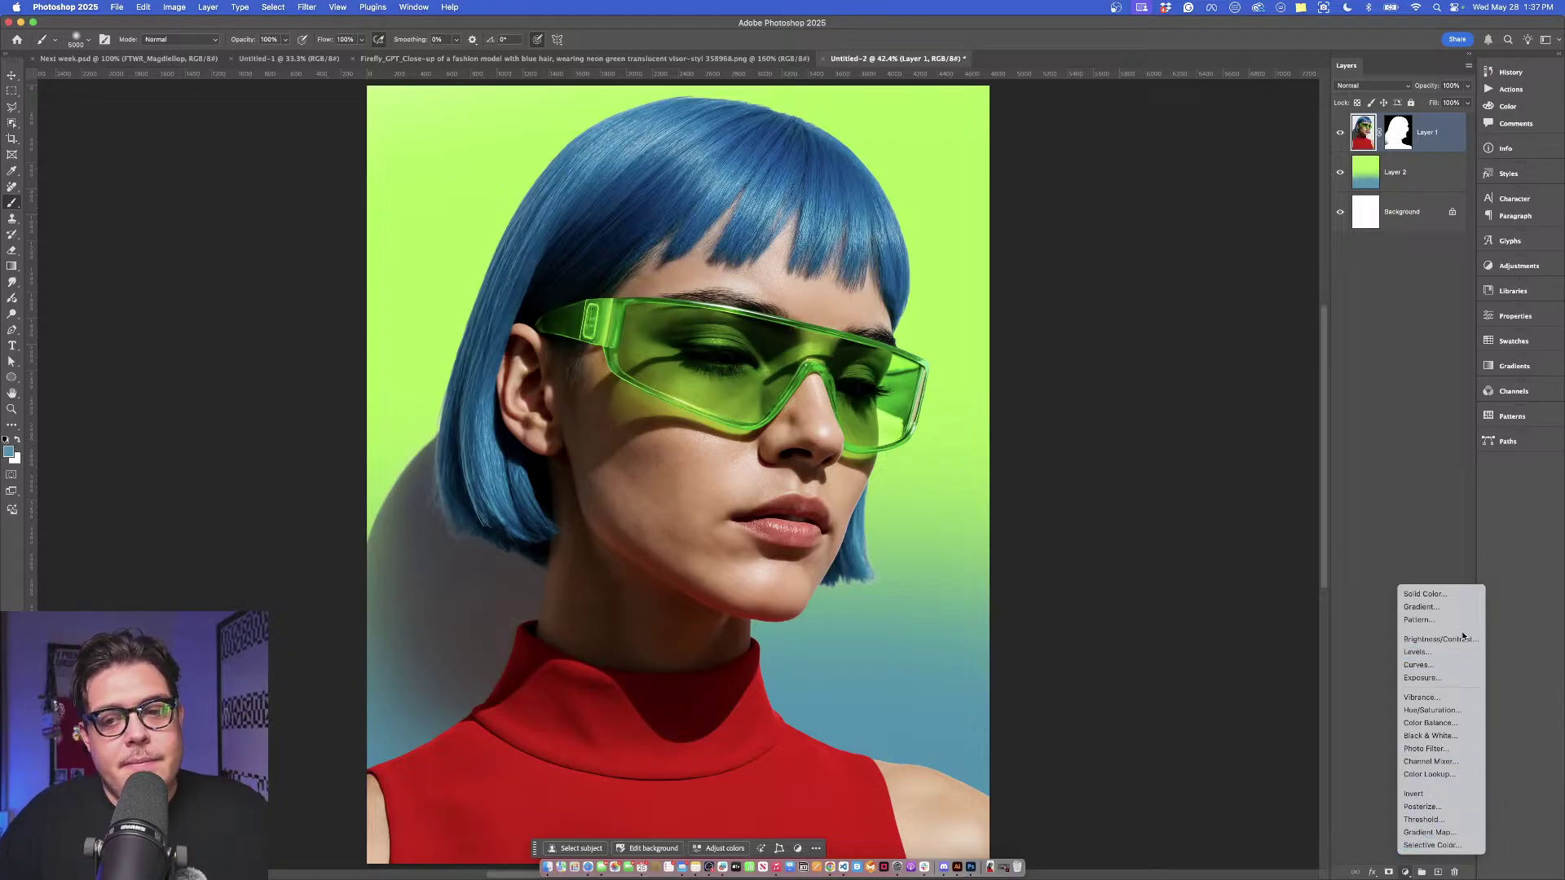
{"action": "left_click", "coordinate": [1458, 736]}
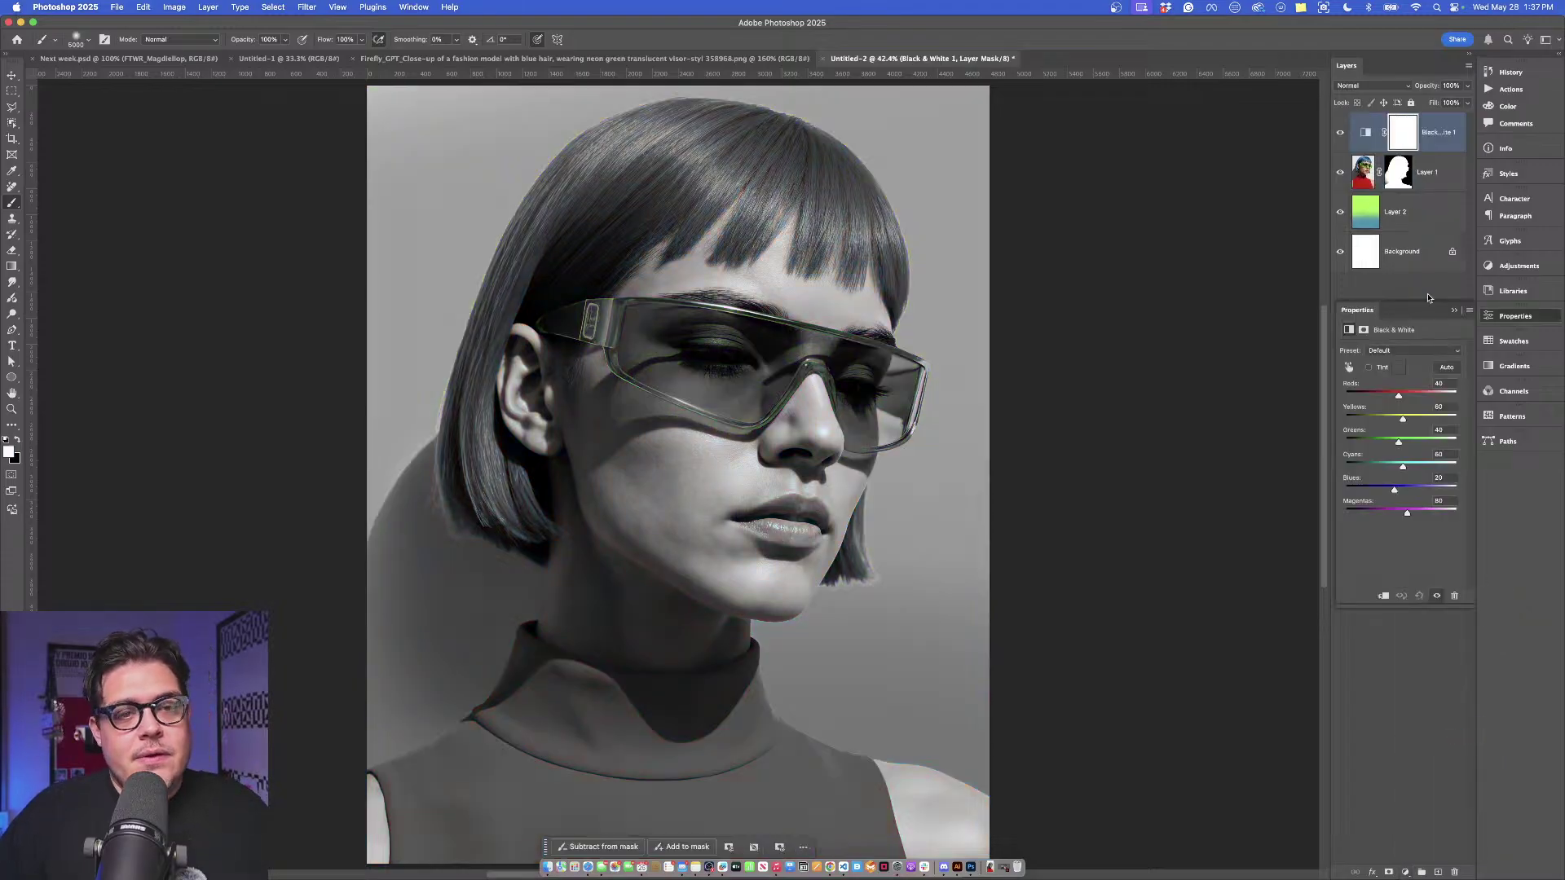
Tune the Black & White colour mix with Reds at 73, Yellows at 133 and Blues at 57, also brightening Greens, Cyans and Magentas.
{"action": "left_click_drag", "start_coordinate": [1398, 396], "coordinate": [1436, 511]}
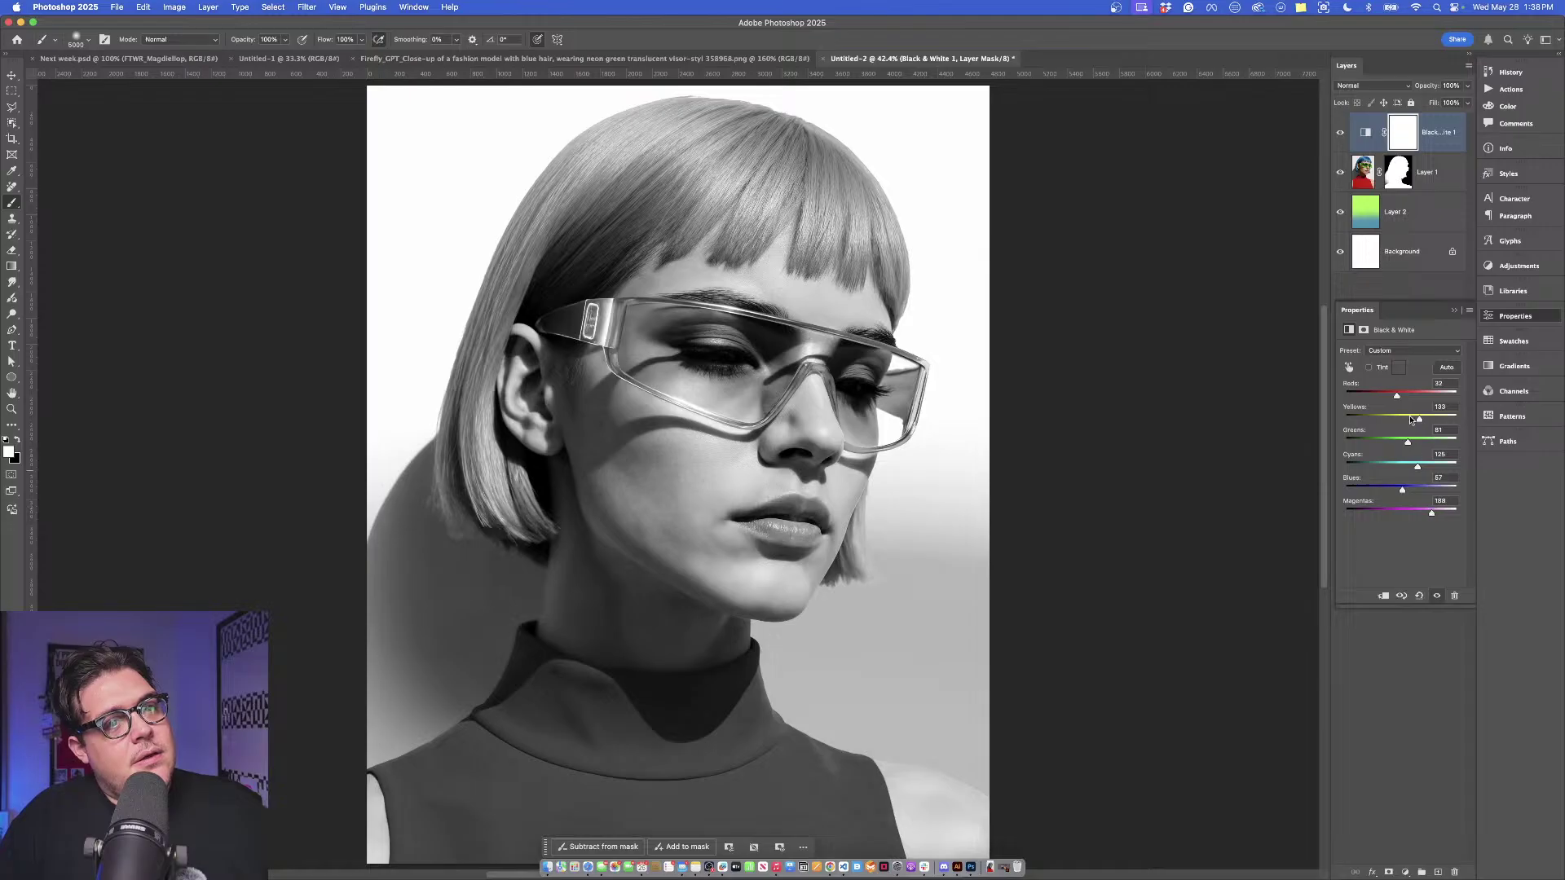
{"action": "mouse_move", "coordinate": [1396, 395]}
{"action": "left_mouse_down"}
{"action": "mouse_move", "coordinate": [1420, 395]}
{"action": "mouse_move", "coordinate": [1406, 402]}
{"action": "left_mouse_up"}
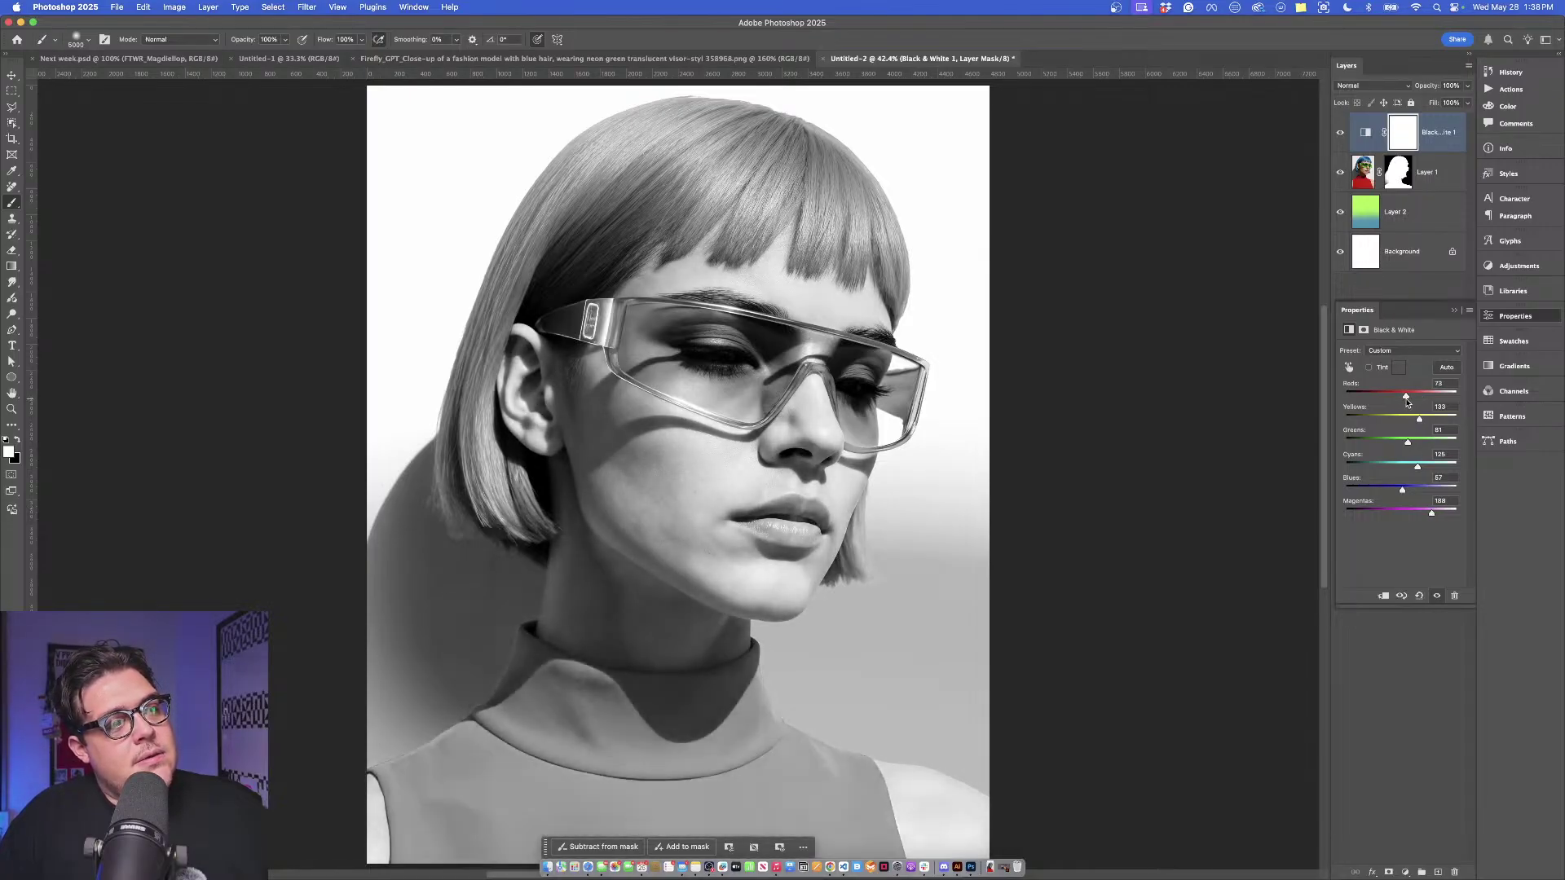
{"action": "left_click", "coordinate": [1453, 310]}
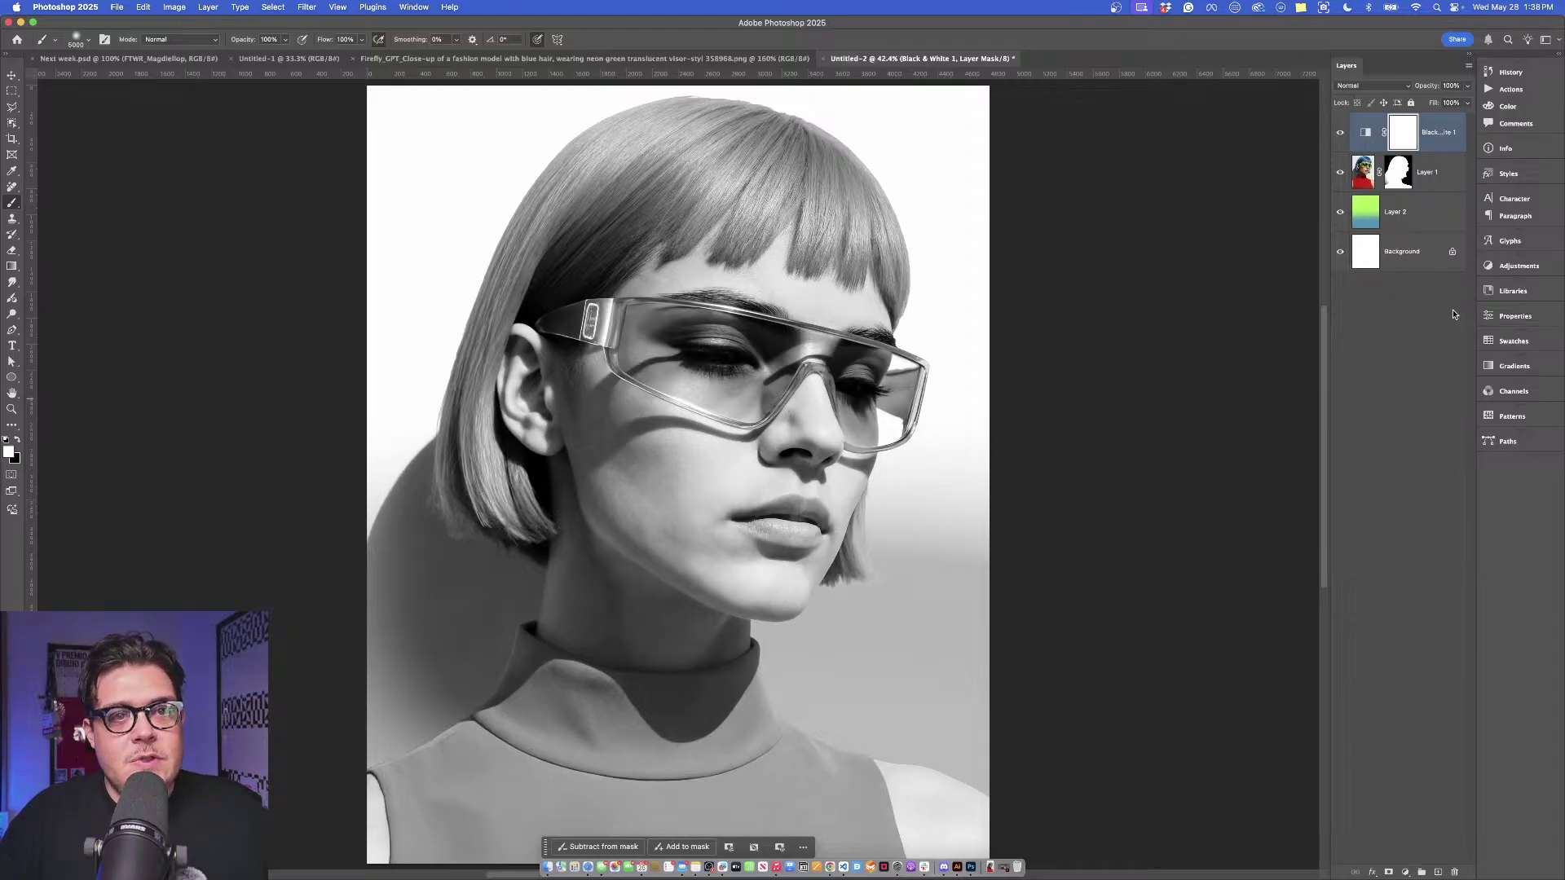
Move the floating contextual task bar off the portrait.
{"action": "scroll", "coordinate": [909, 411], "scroll_direction": "down", "scroll_amount": 5}
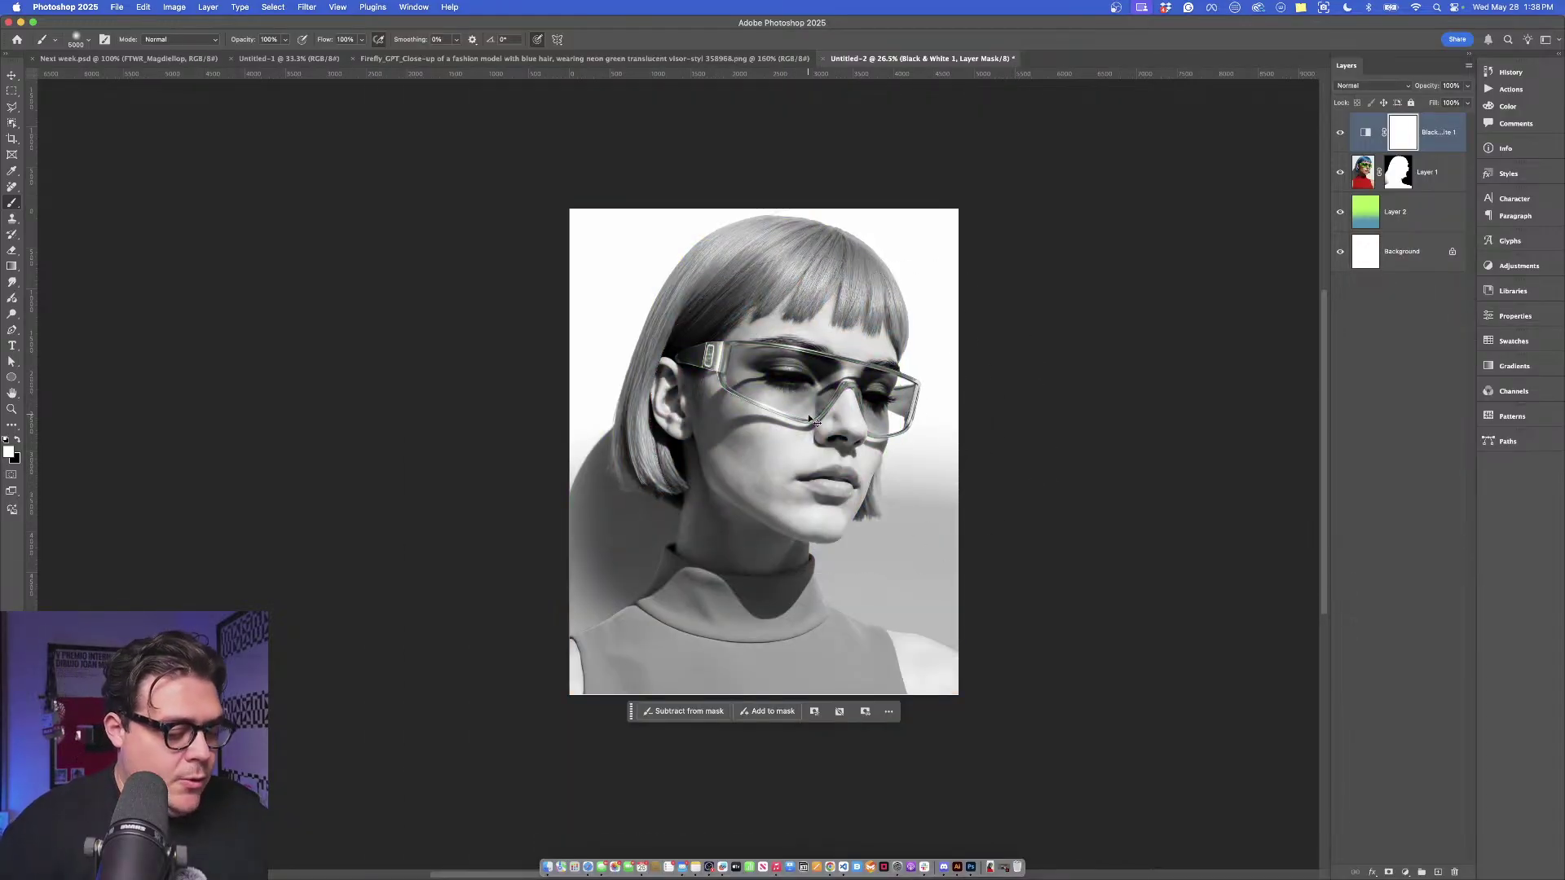
{"action": "key", "text": "super+0"}
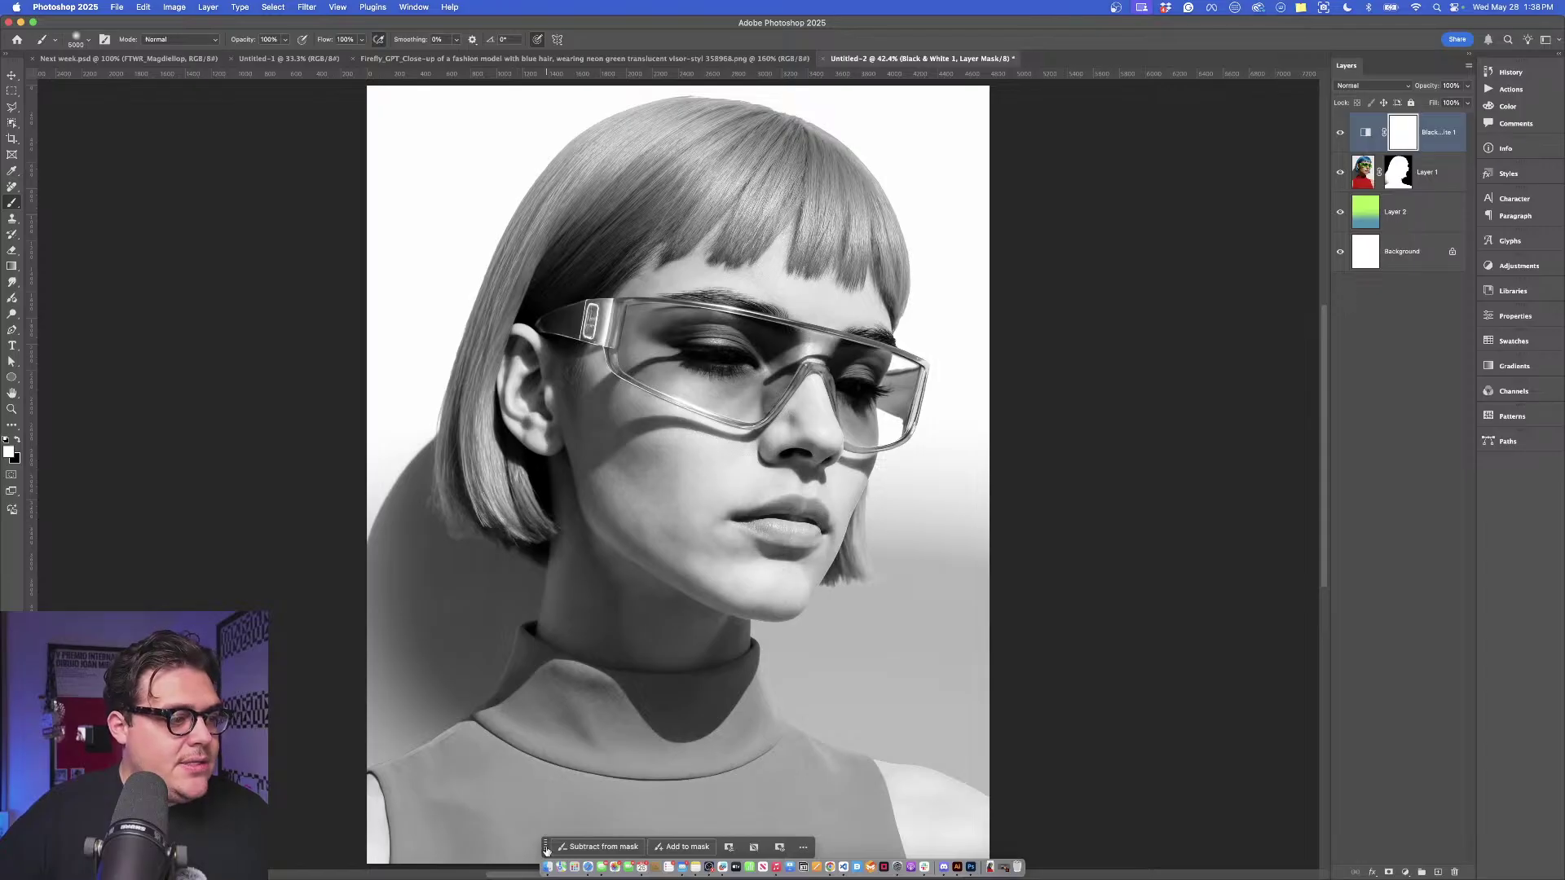
{"action": "left_click_drag", "start_coordinate": [546, 850], "coordinate": [1004, 819]}
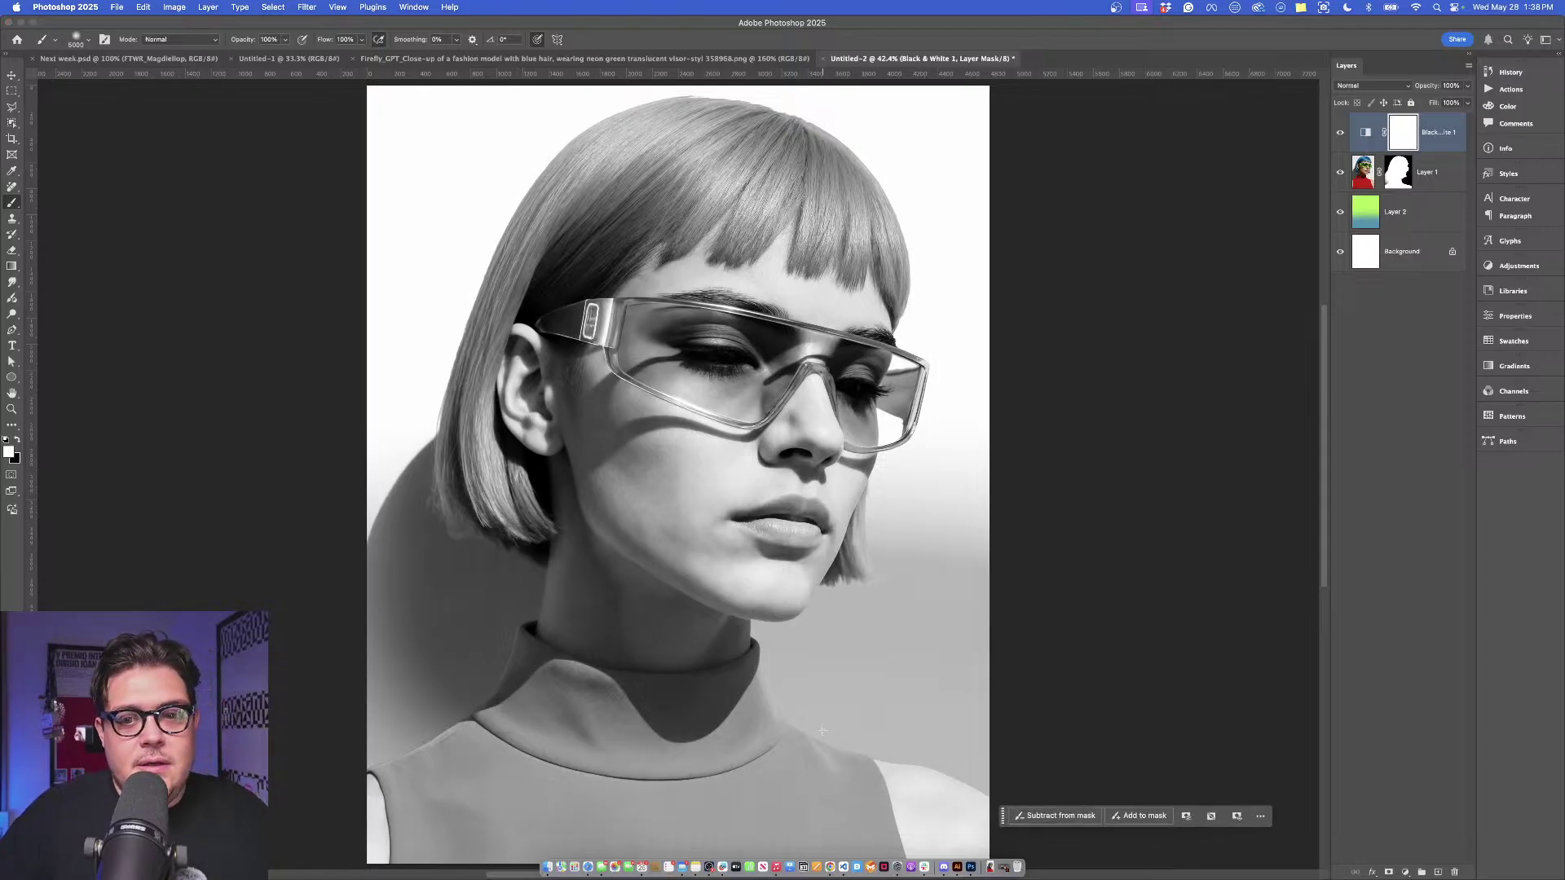
{"action": "scroll", "coordinate": [829, 687], "scroll_direction": "down", "scroll_amount": 3}
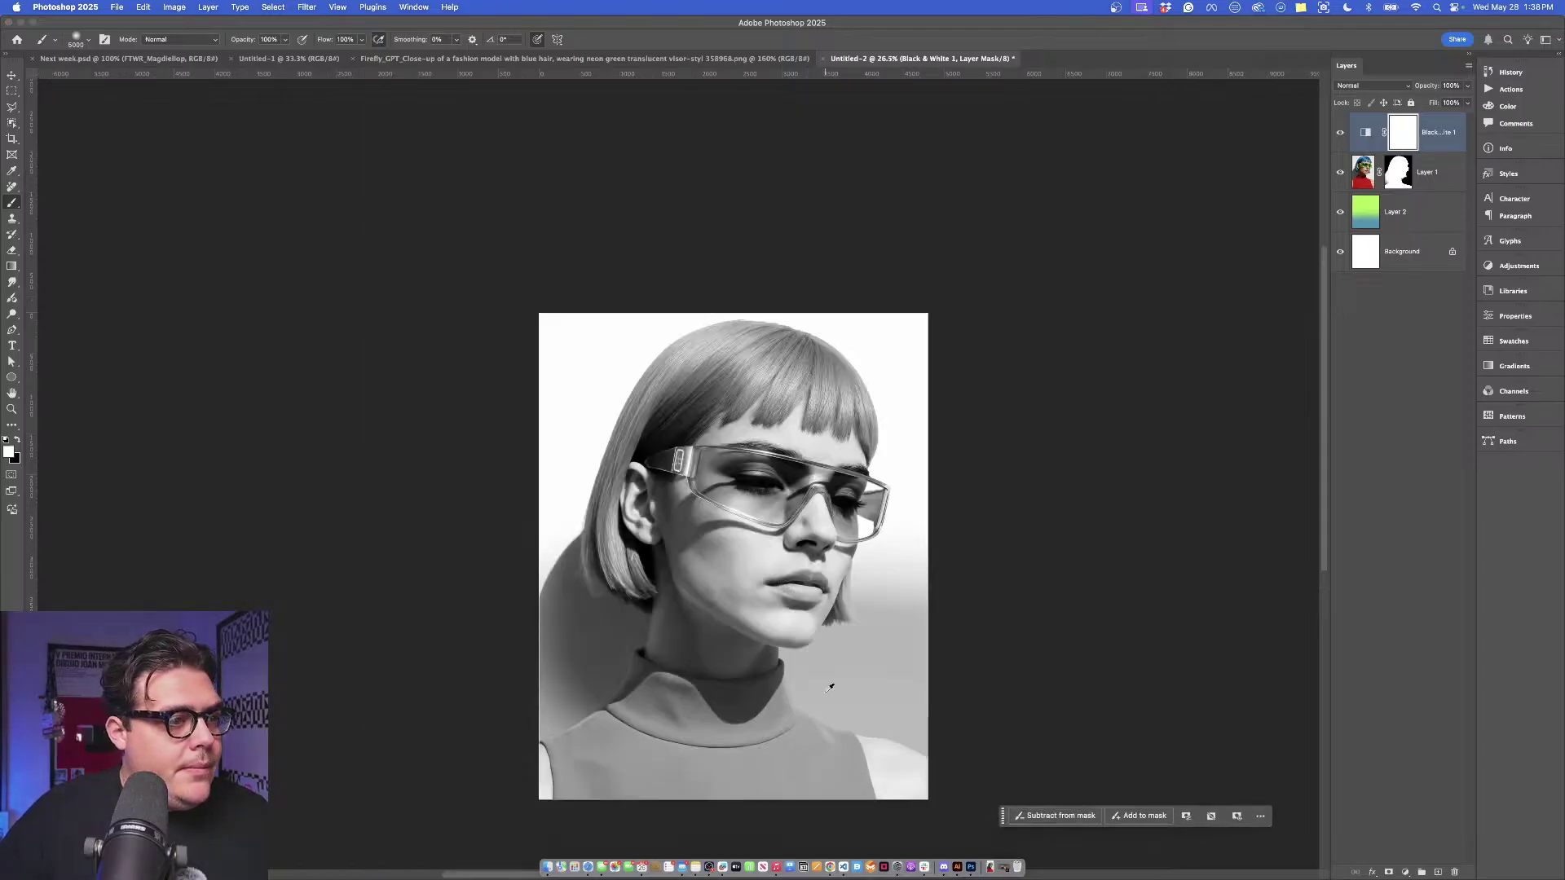
Save a JPEG copy of the black-and-white portrait as TEST.jpg in the Downloads folder.
{"action": "key", "text": "super+s"}
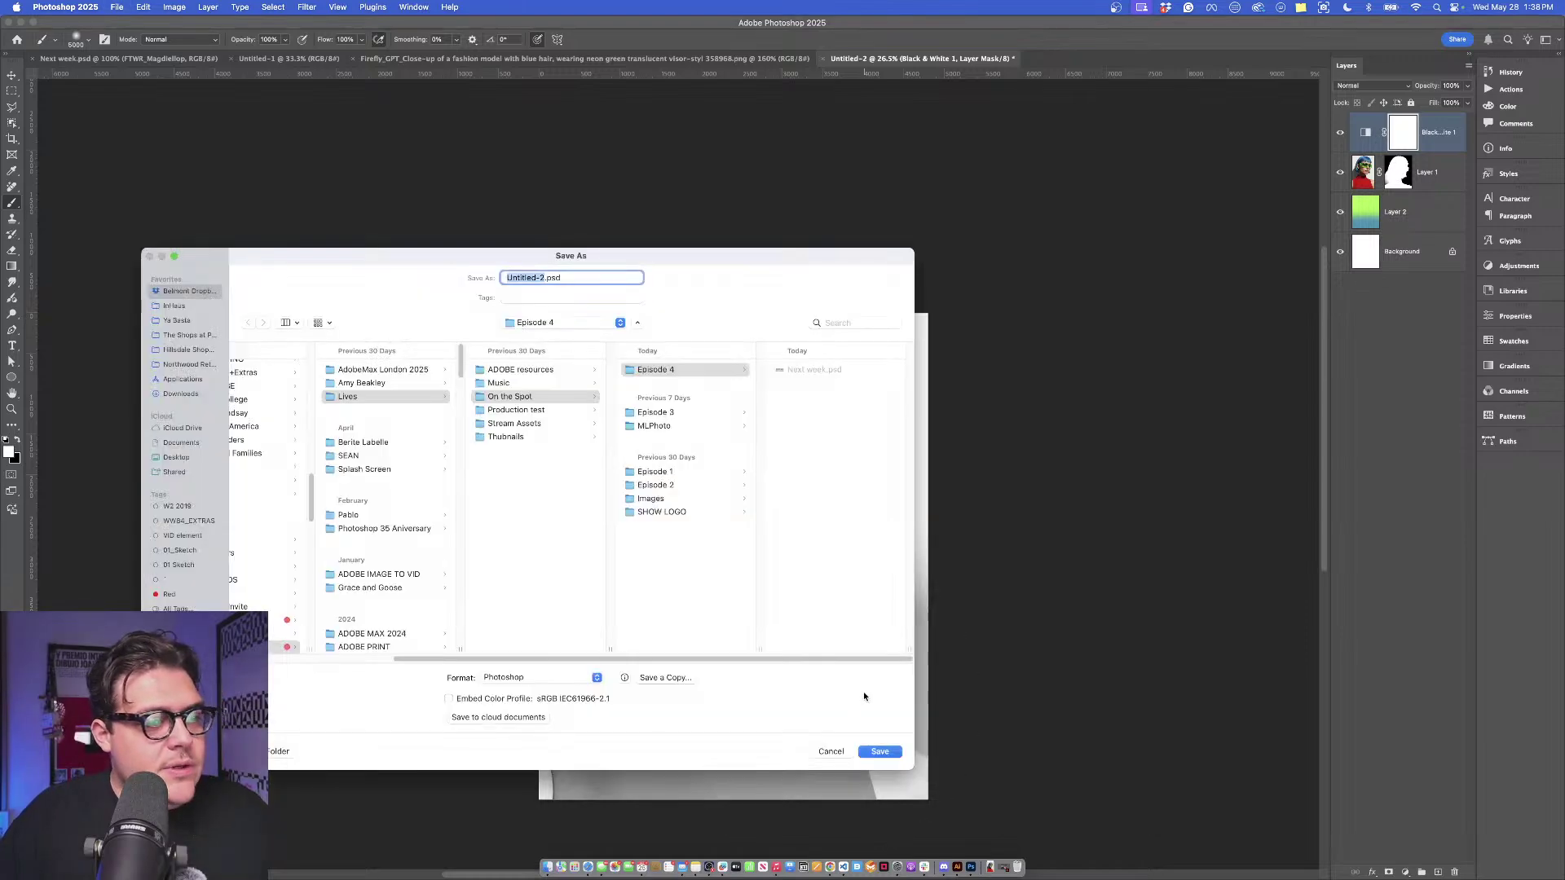
{"action": "left_click", "coordinate": [559, 677]}
{"action": "left_click", "coordinate": [660, 692]}
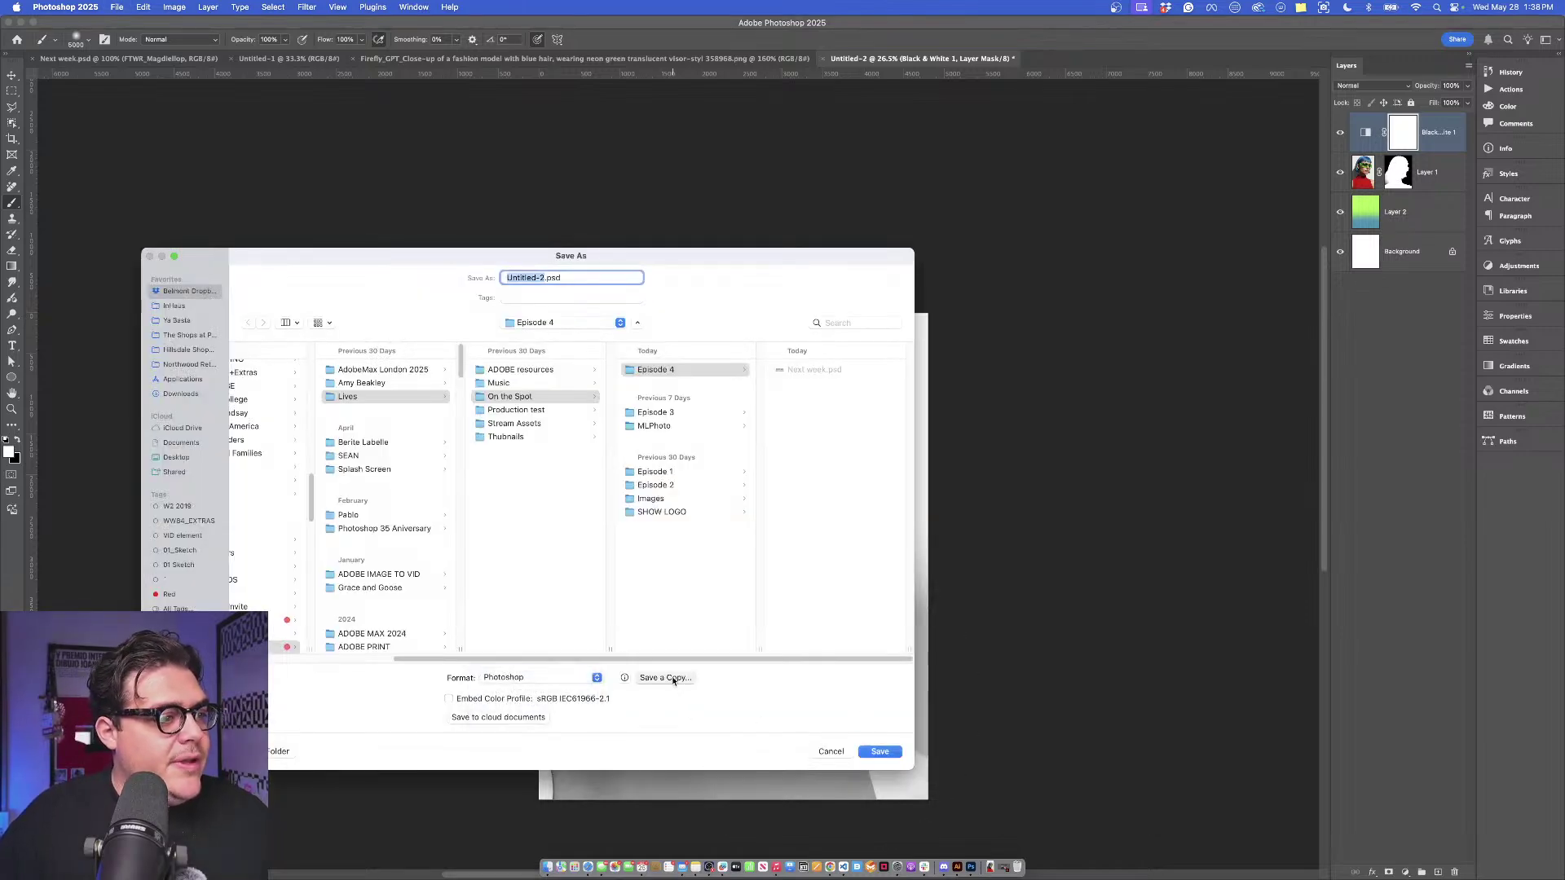
{"action": "left_click", "coordinate": [665, 677]}
{"action": "left_click", "coordinate": [530, 627]}
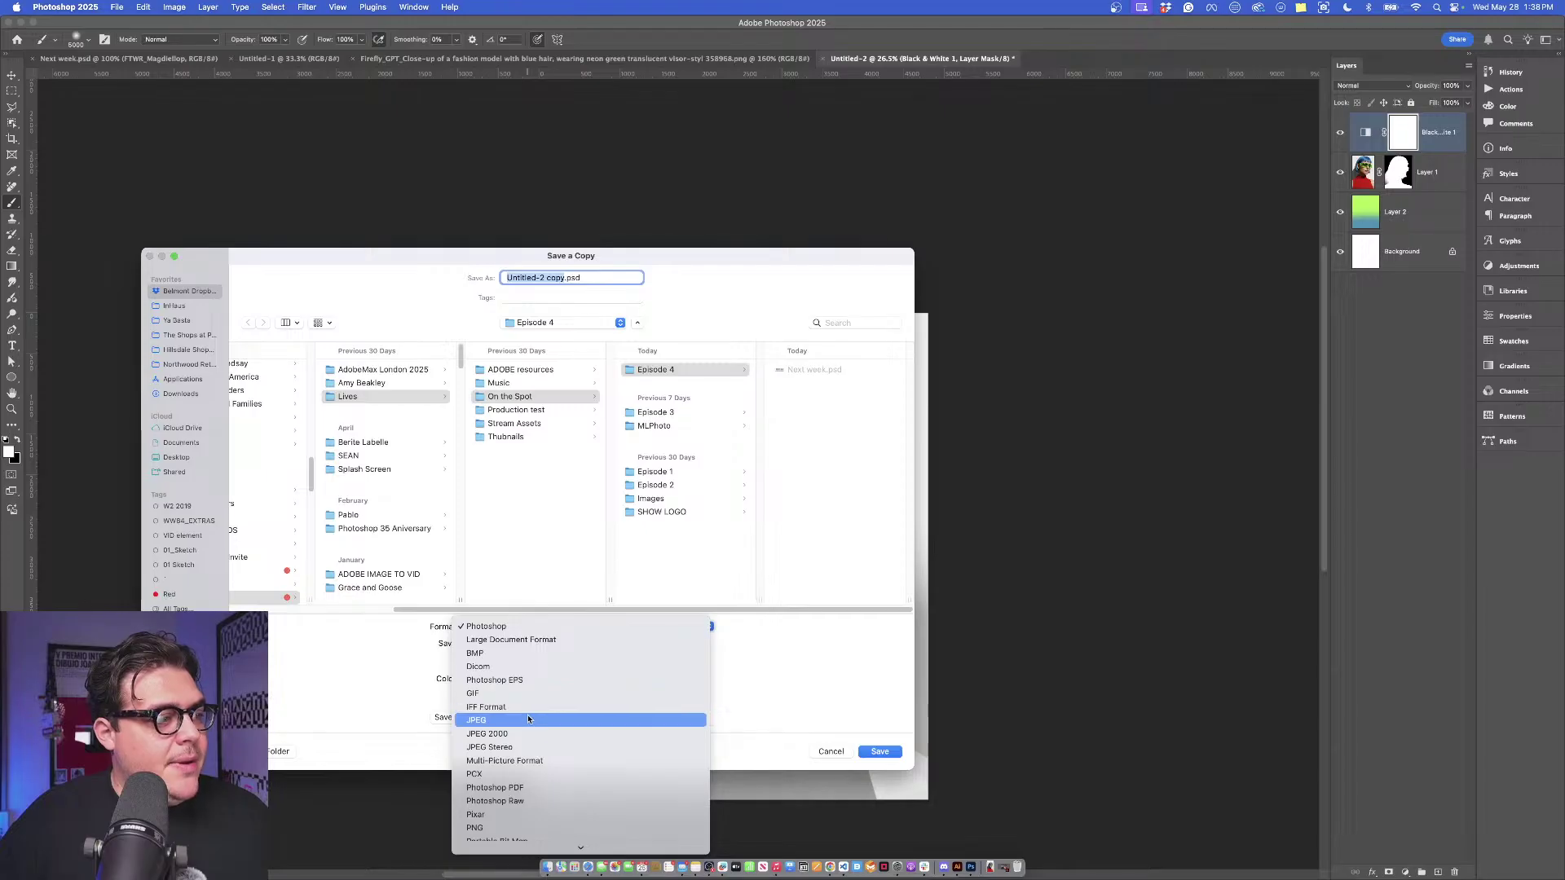
{"action": "left_click", "coordinate": [570, 721]}
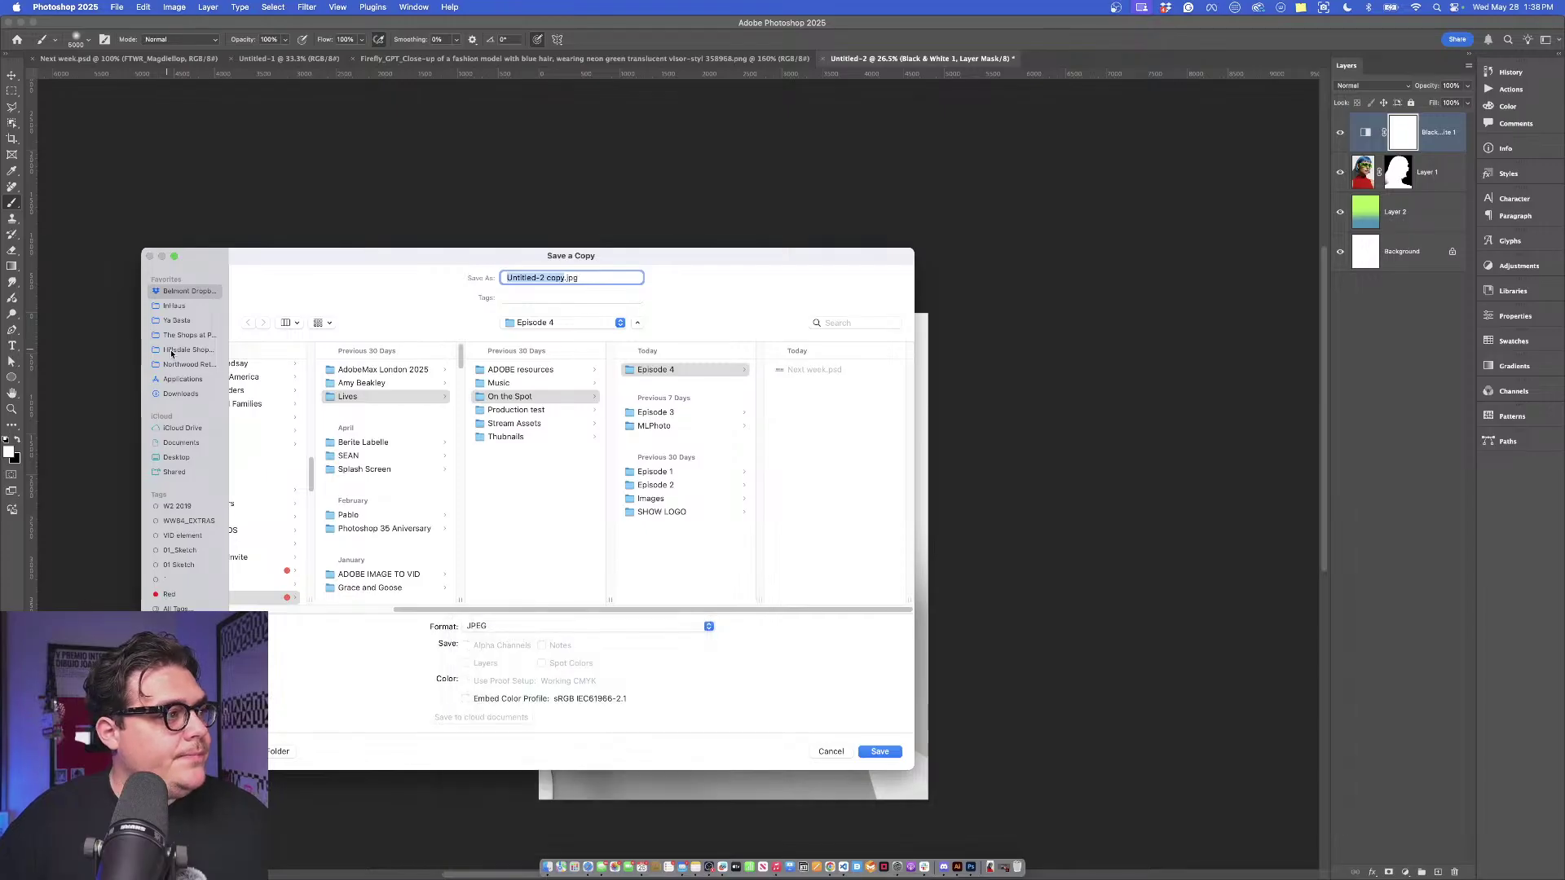
{"action": "left_click", "coordinate": [180, 394]}
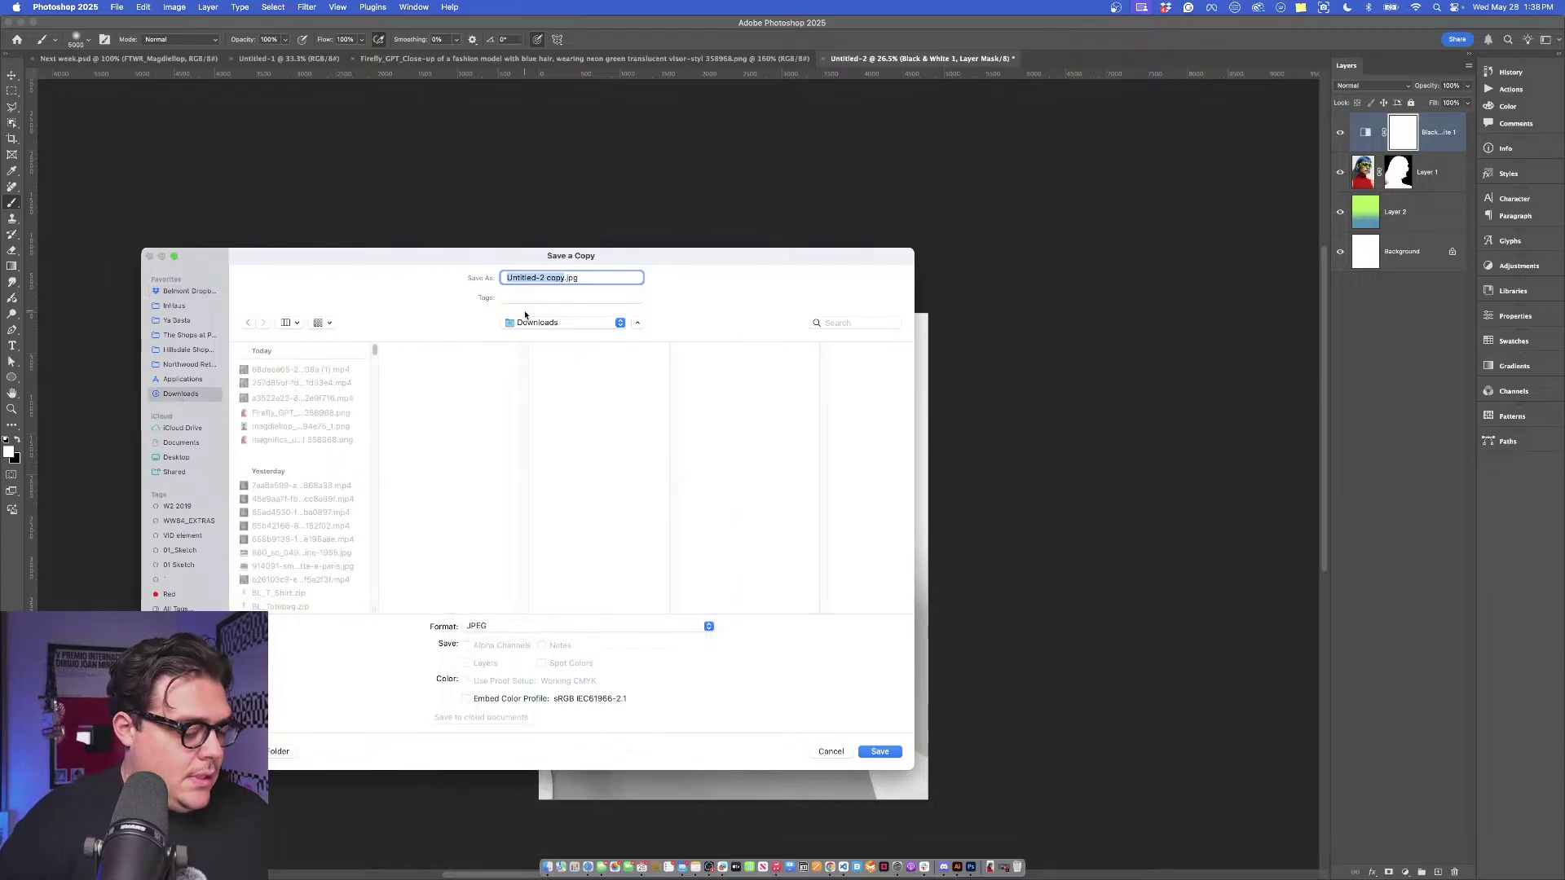
{"action": "type", "text": "TEST"}
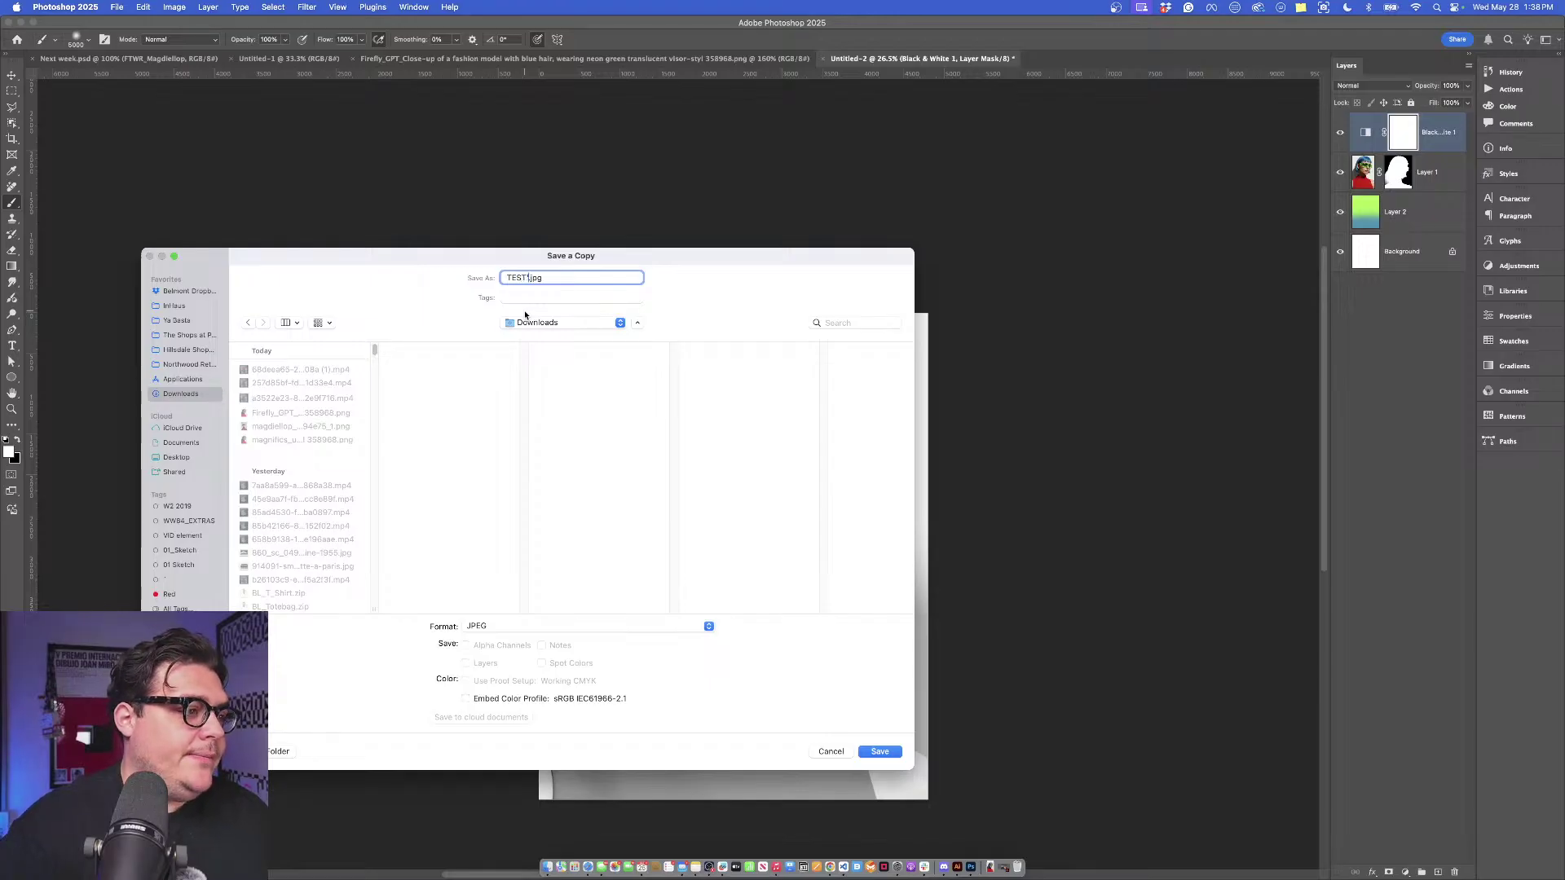
{"action": "key", "text": "Return"}
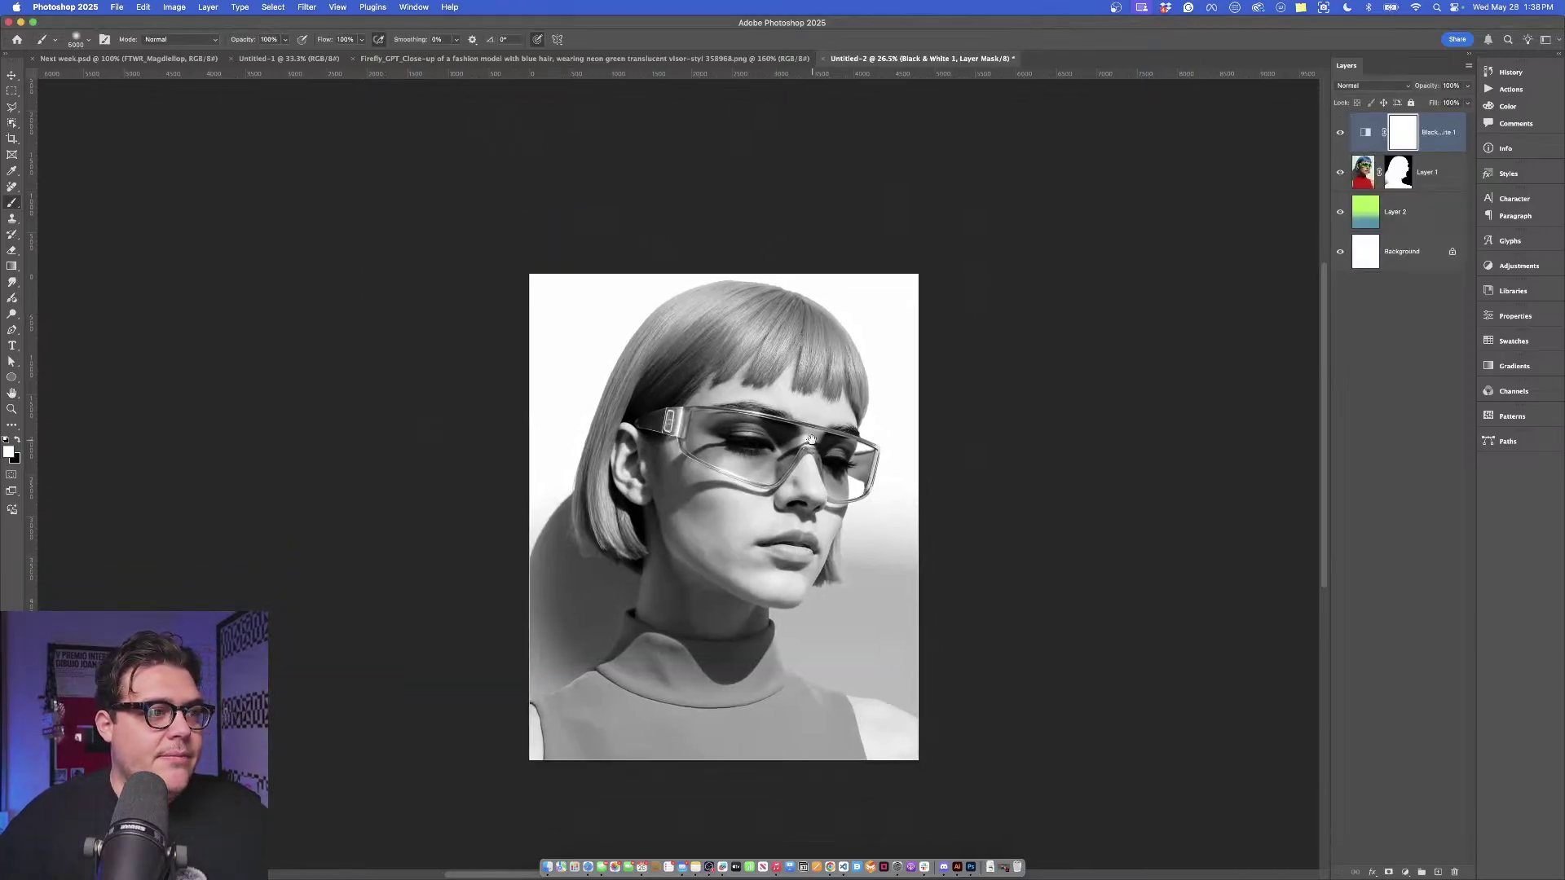
{"action": "scroll", "coordinate": [818, 435], "scroll_direction": "up", "scroll_amount": 3}
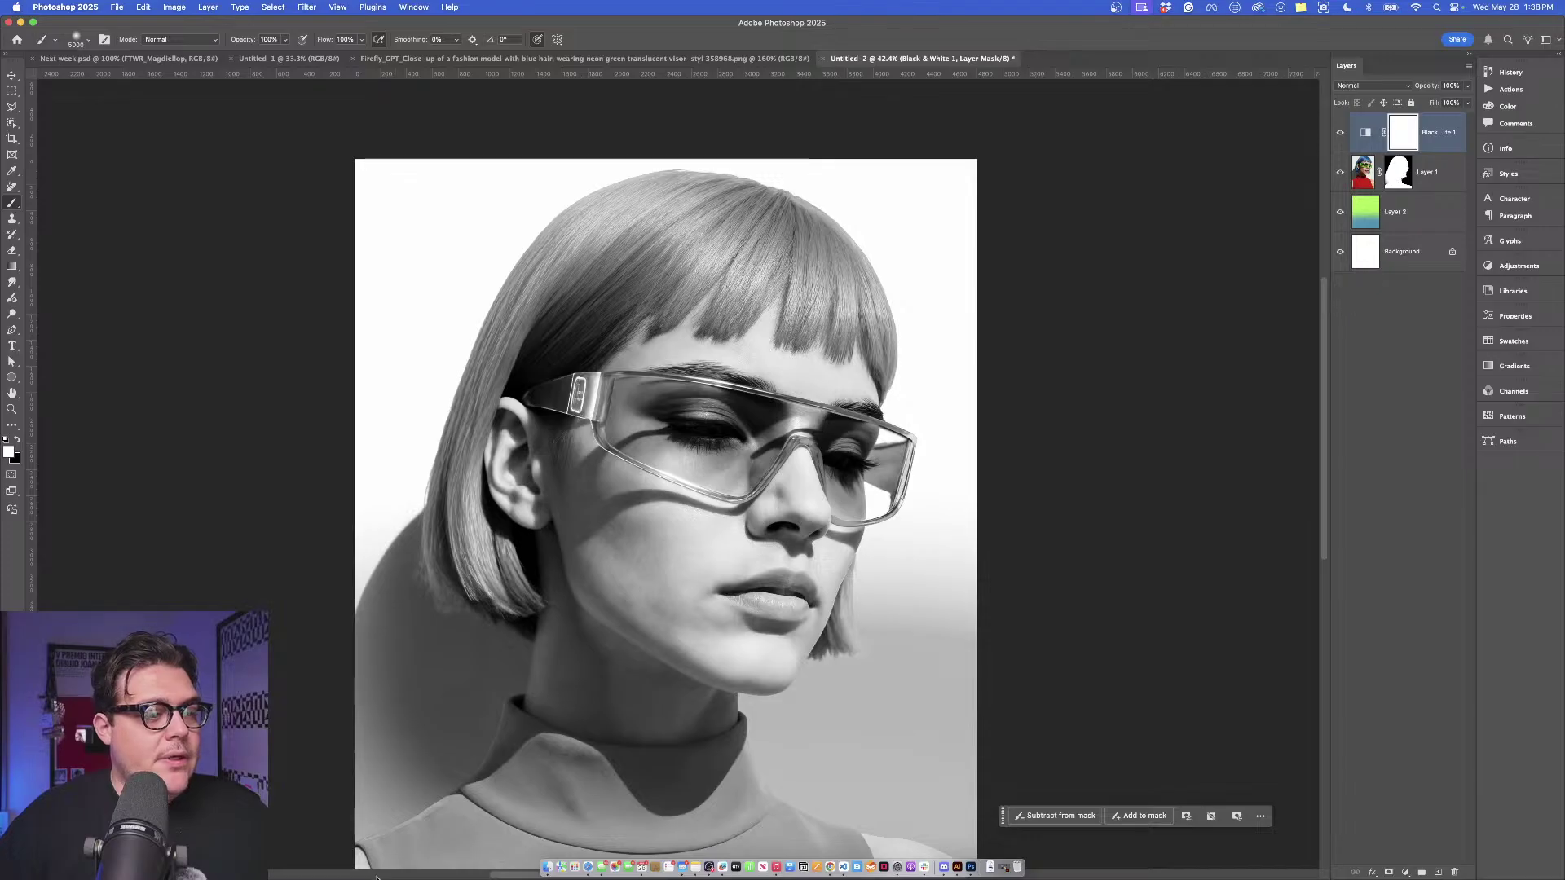
Switch to Adobe Firefly in Chrome and look through the earlier generated images of the blue-haired model.
{"action": "left_click", "coordinate": [830, 866]}
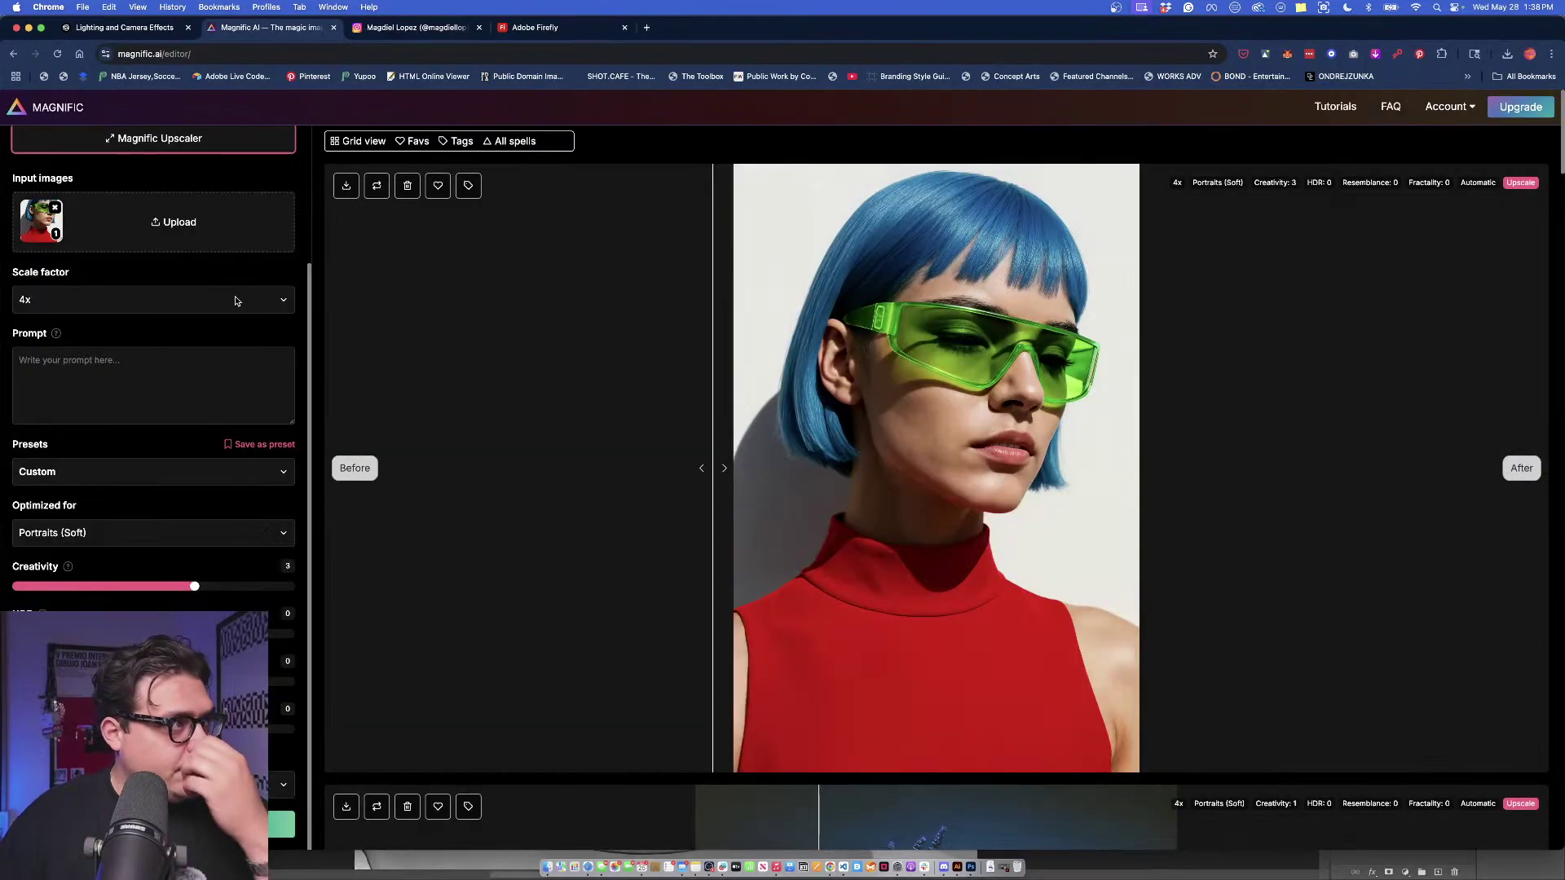
{"action": "left_click", "coordinate": [530, 27]}
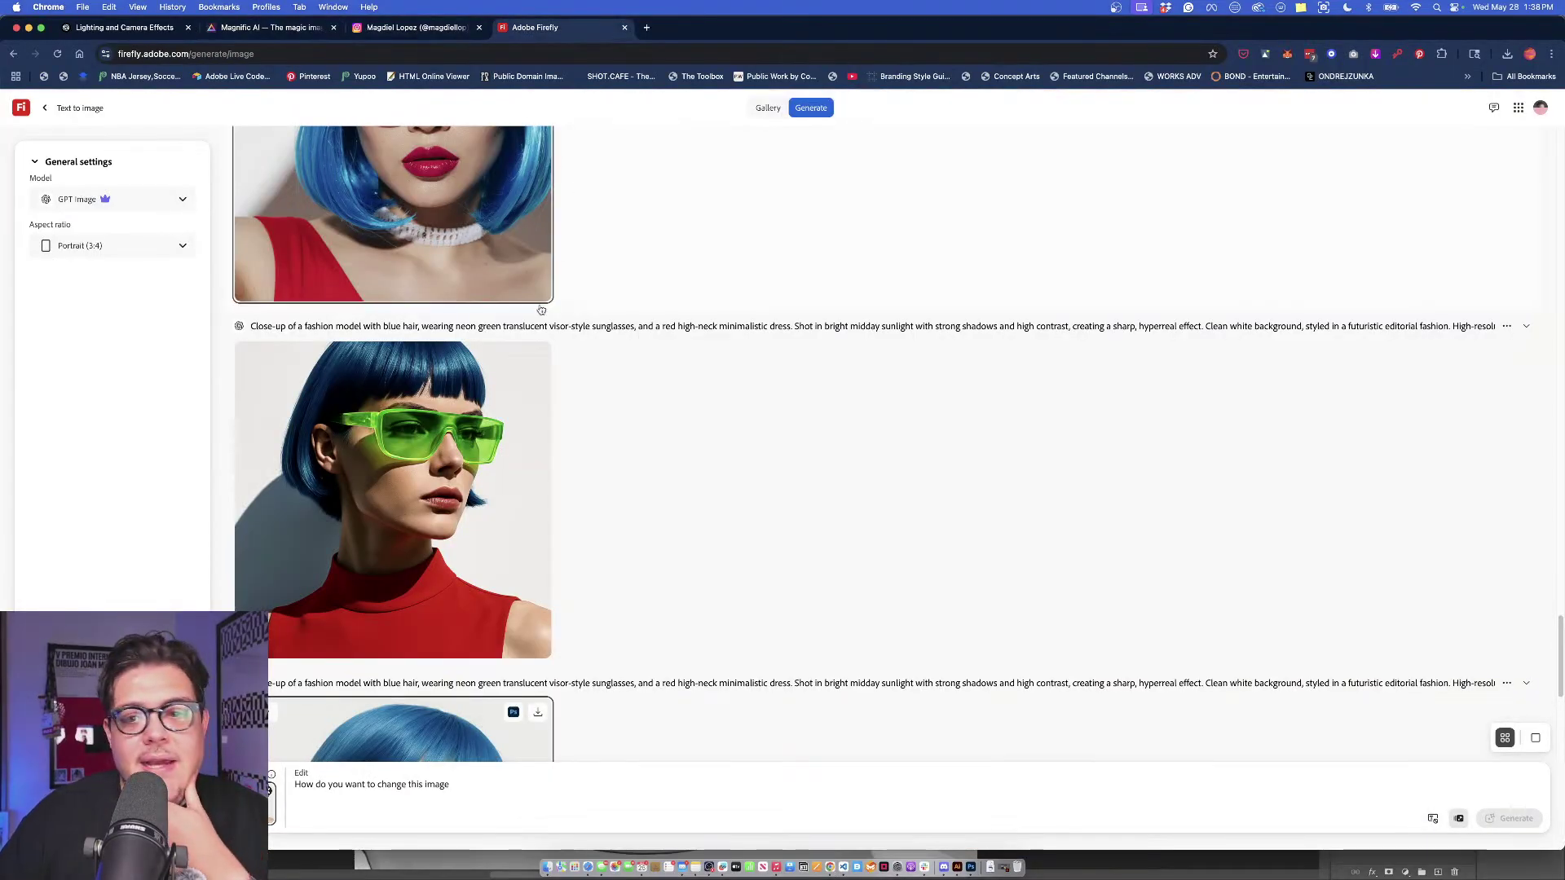
{"action": "scroll", "coordinate": [541, 310], "scroll_direction": "down", "scroll_amount": 5}
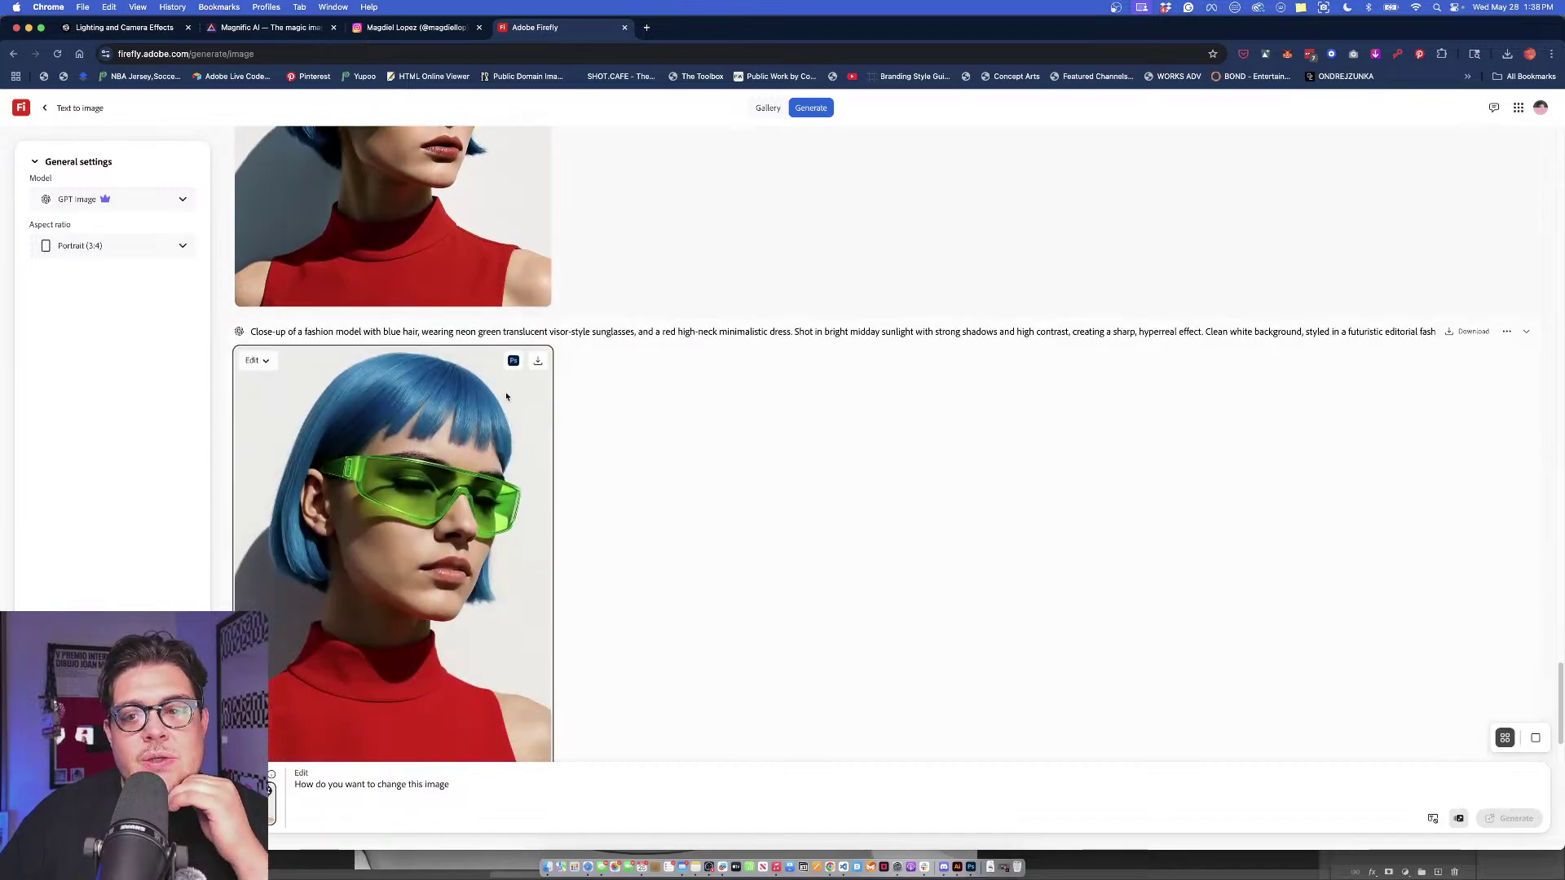
{"action": "scroll", "coordinate": [506, 397], "scroll_direction": "down", "scroll_amount": 5}
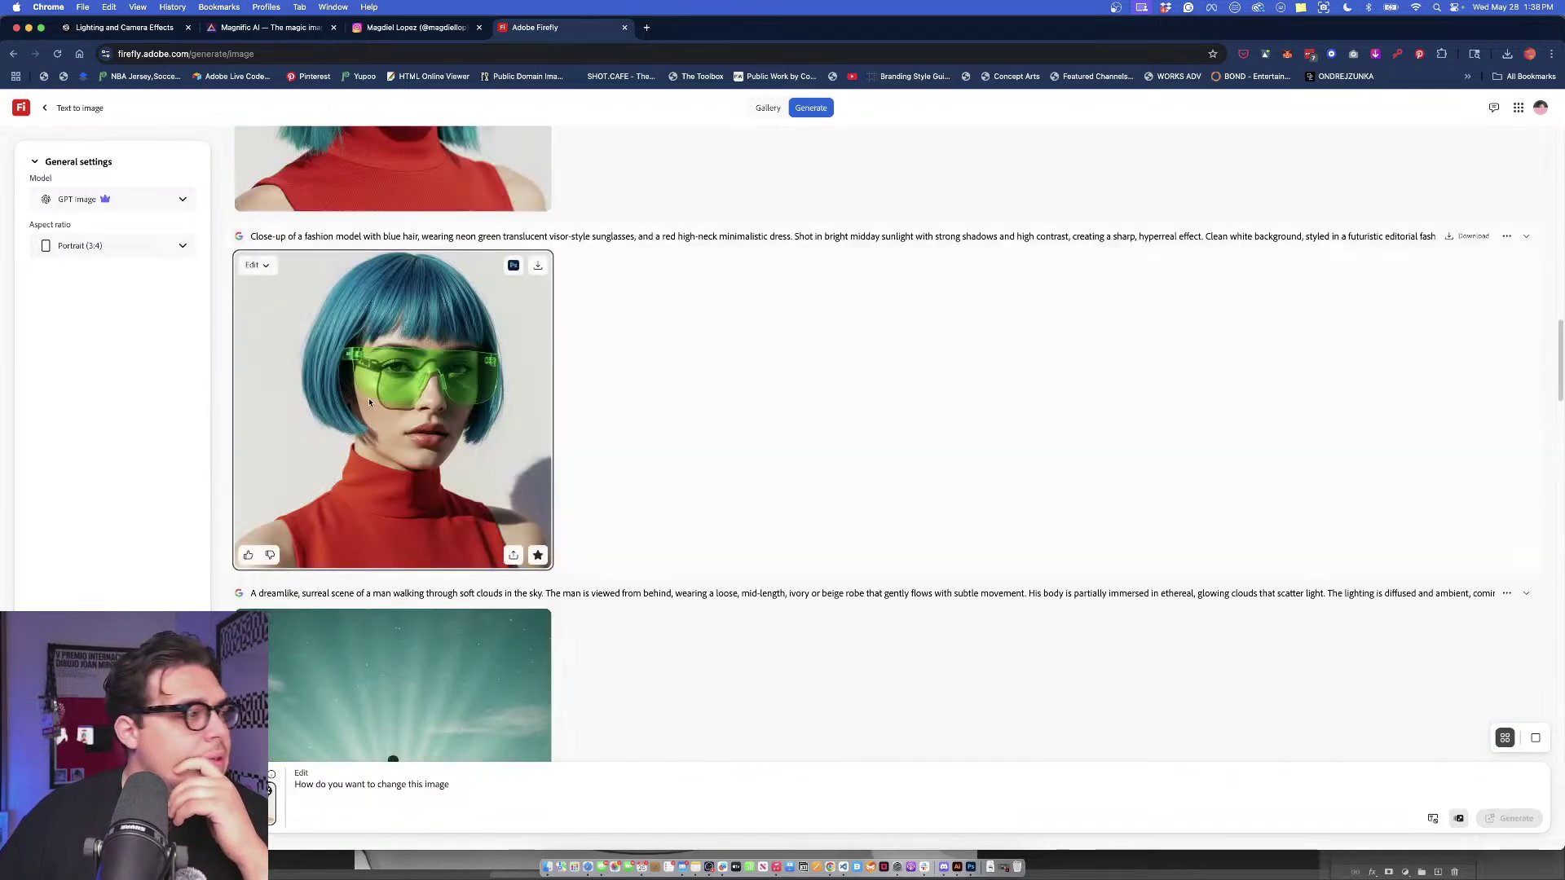
{"action": "scroll", "coordinate": [370, 401], "scroll_direction": "up", "scroll_amount": 8}
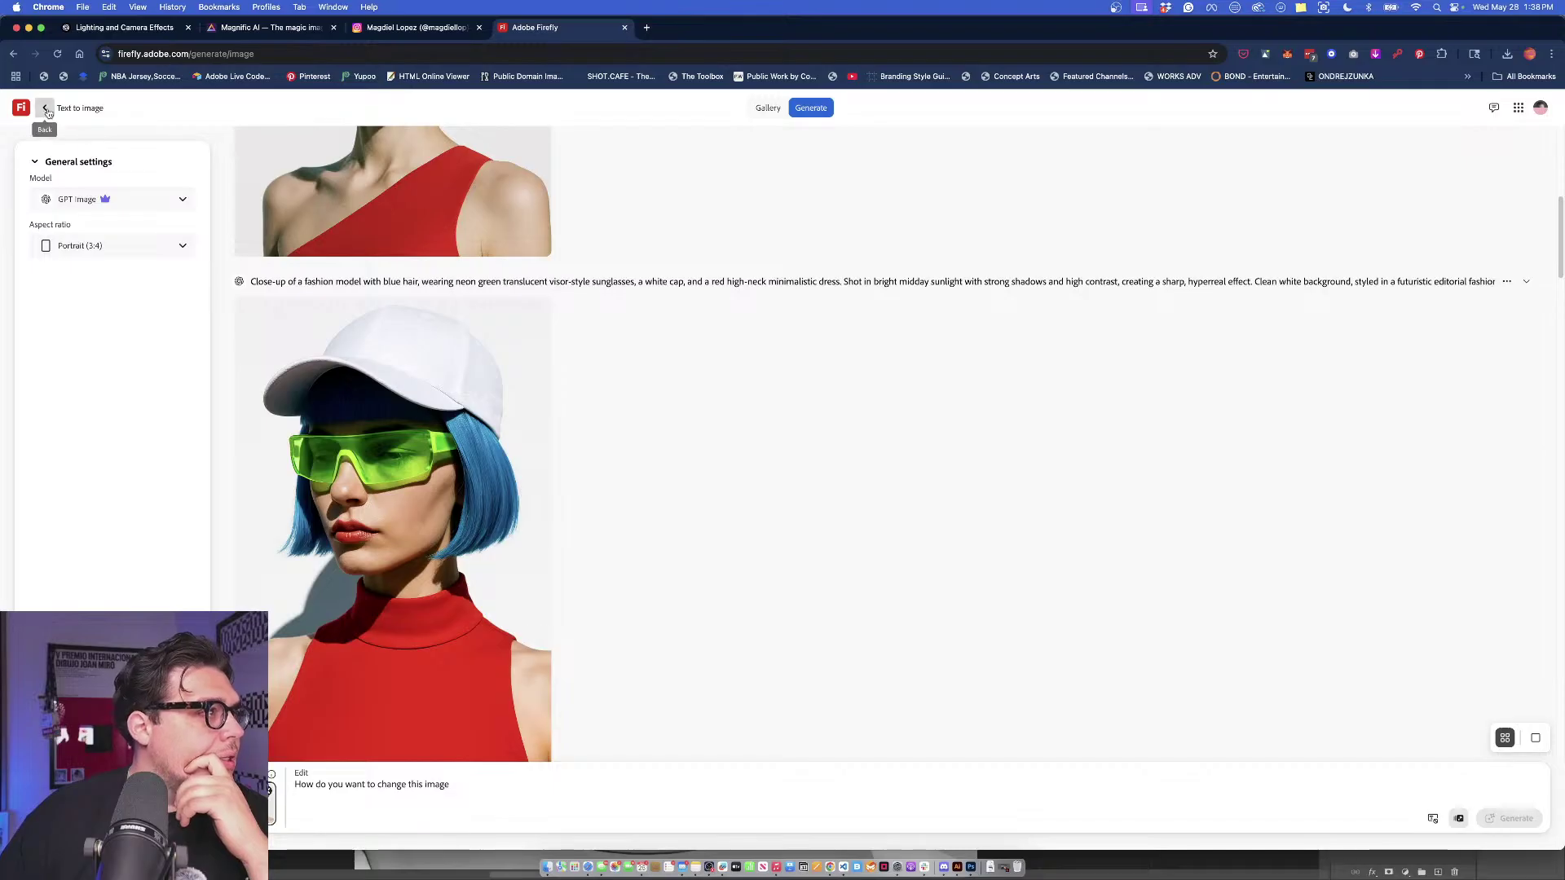
Reopen Text to image from the Firefly home page and switch the generation model to Firefly Image 4.
{"action": "left_click", "coordinate": [44, 107]}
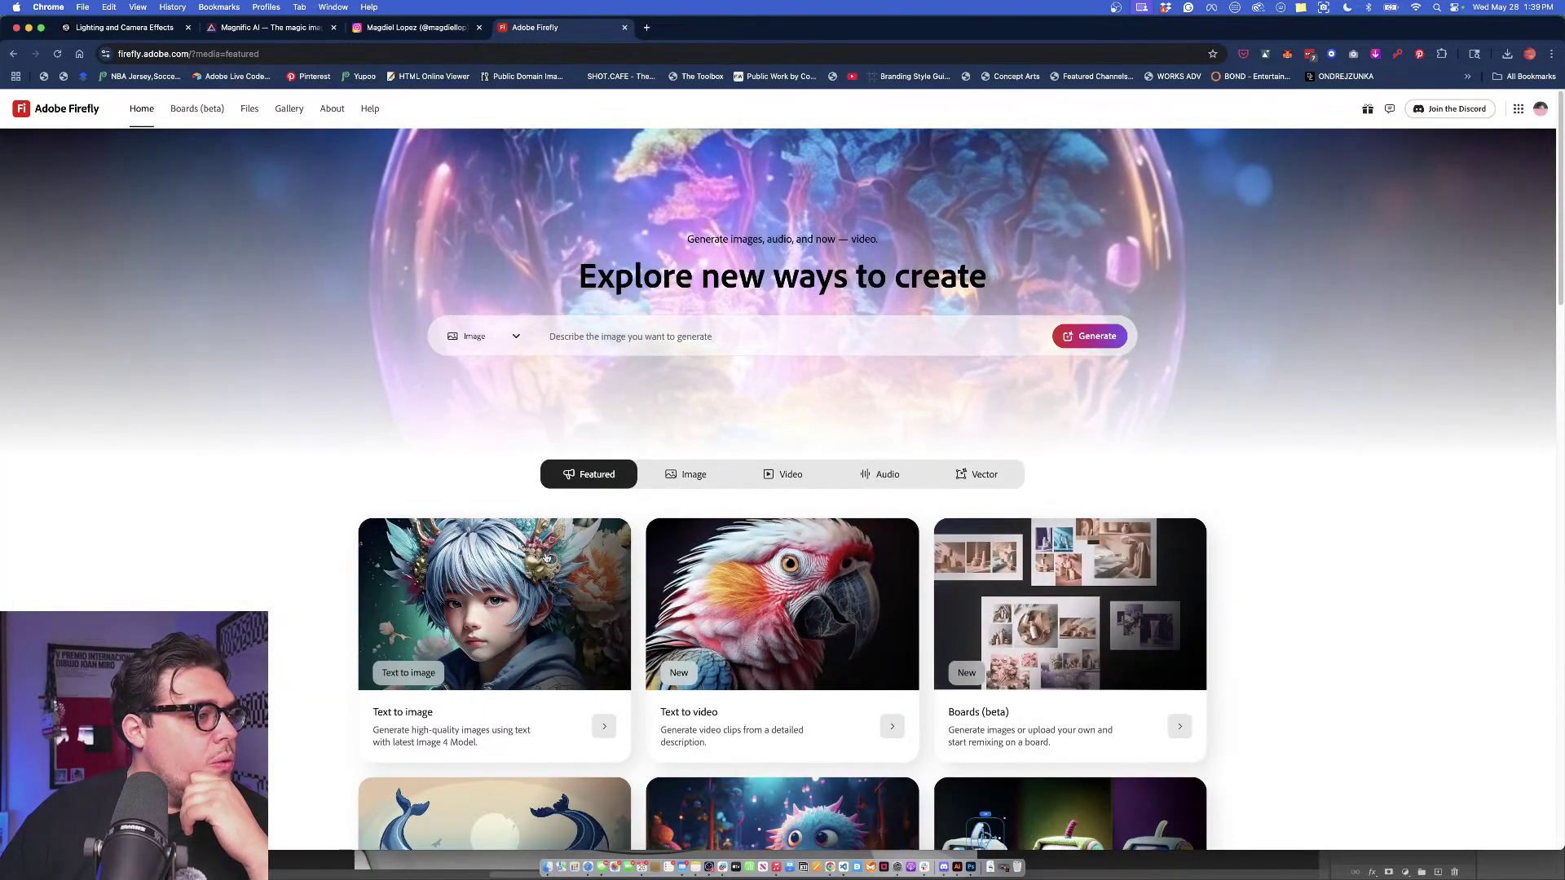
{"action": "left_click", "coordinate": [543, 616]}
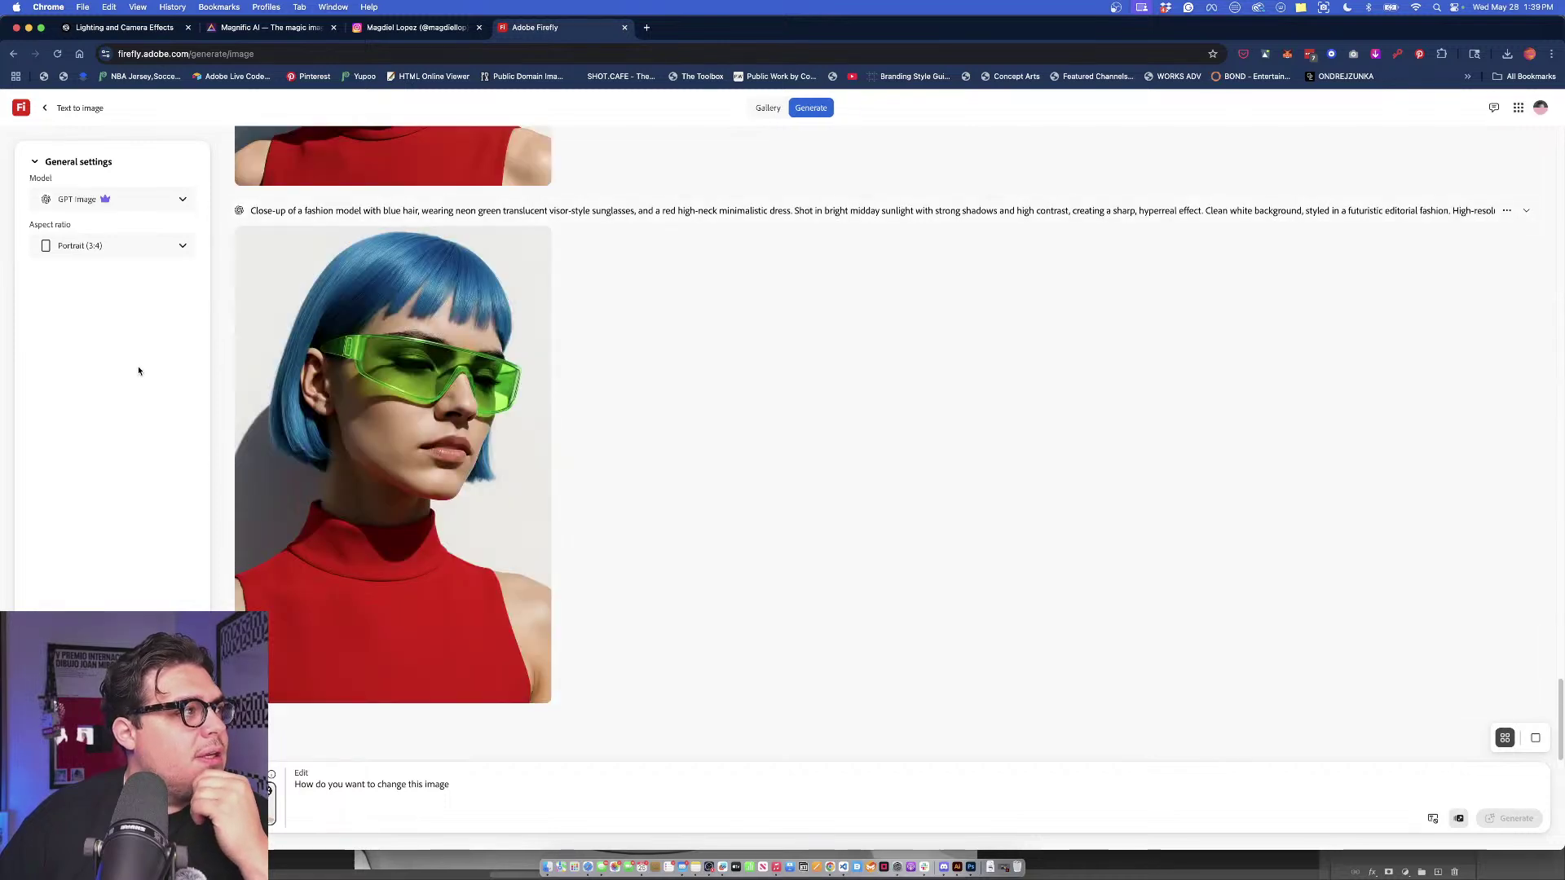
{"action": "left_click", "coordinate": [101, 204]}
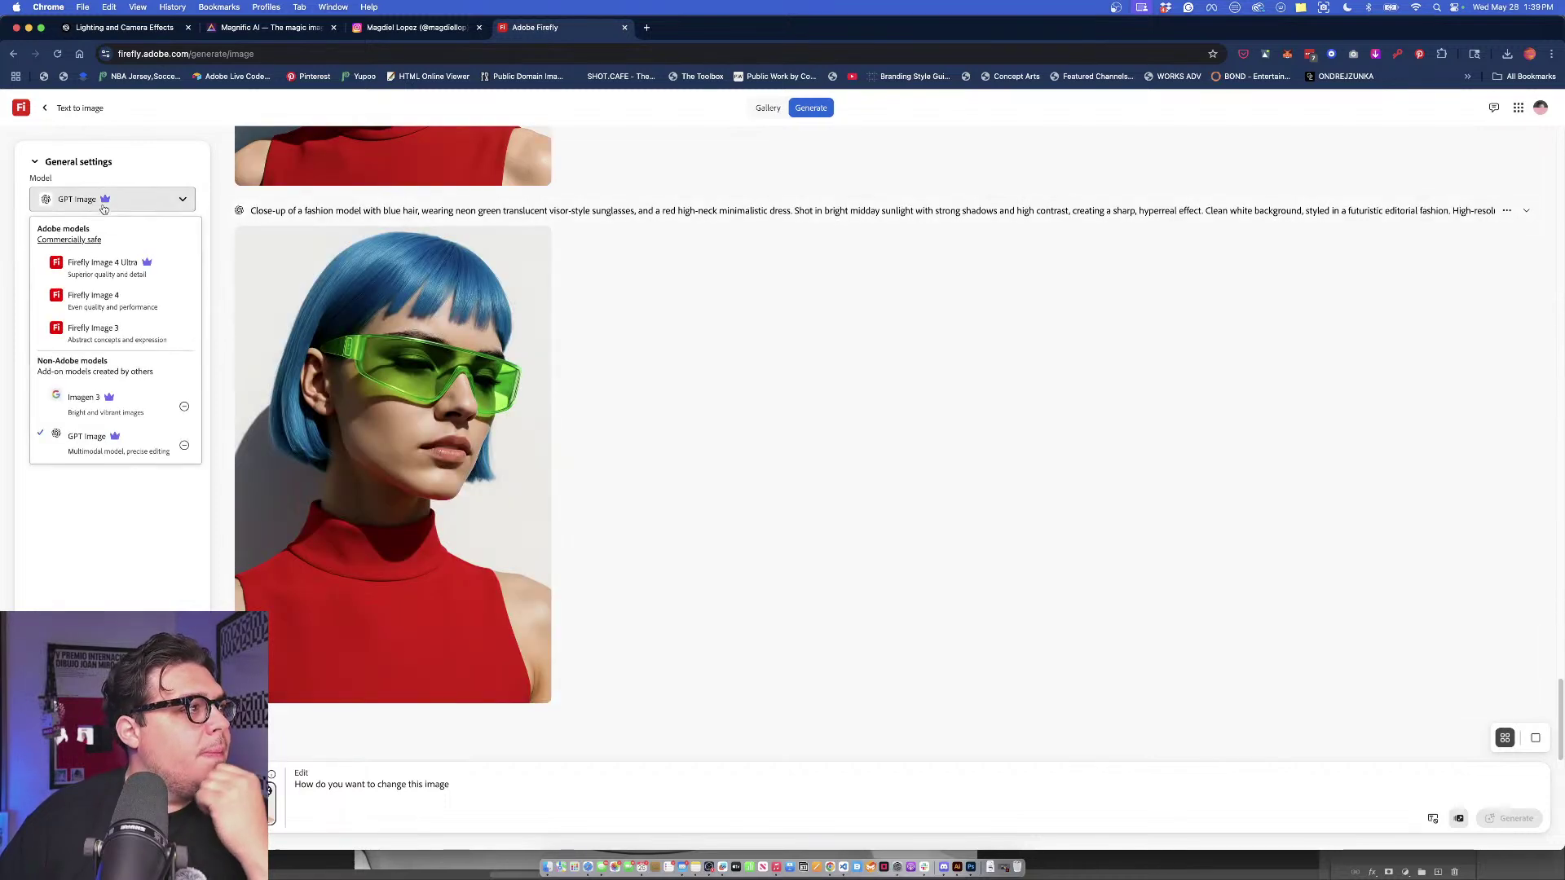
{"action": "left_click", "coordinate": [146, 295]}
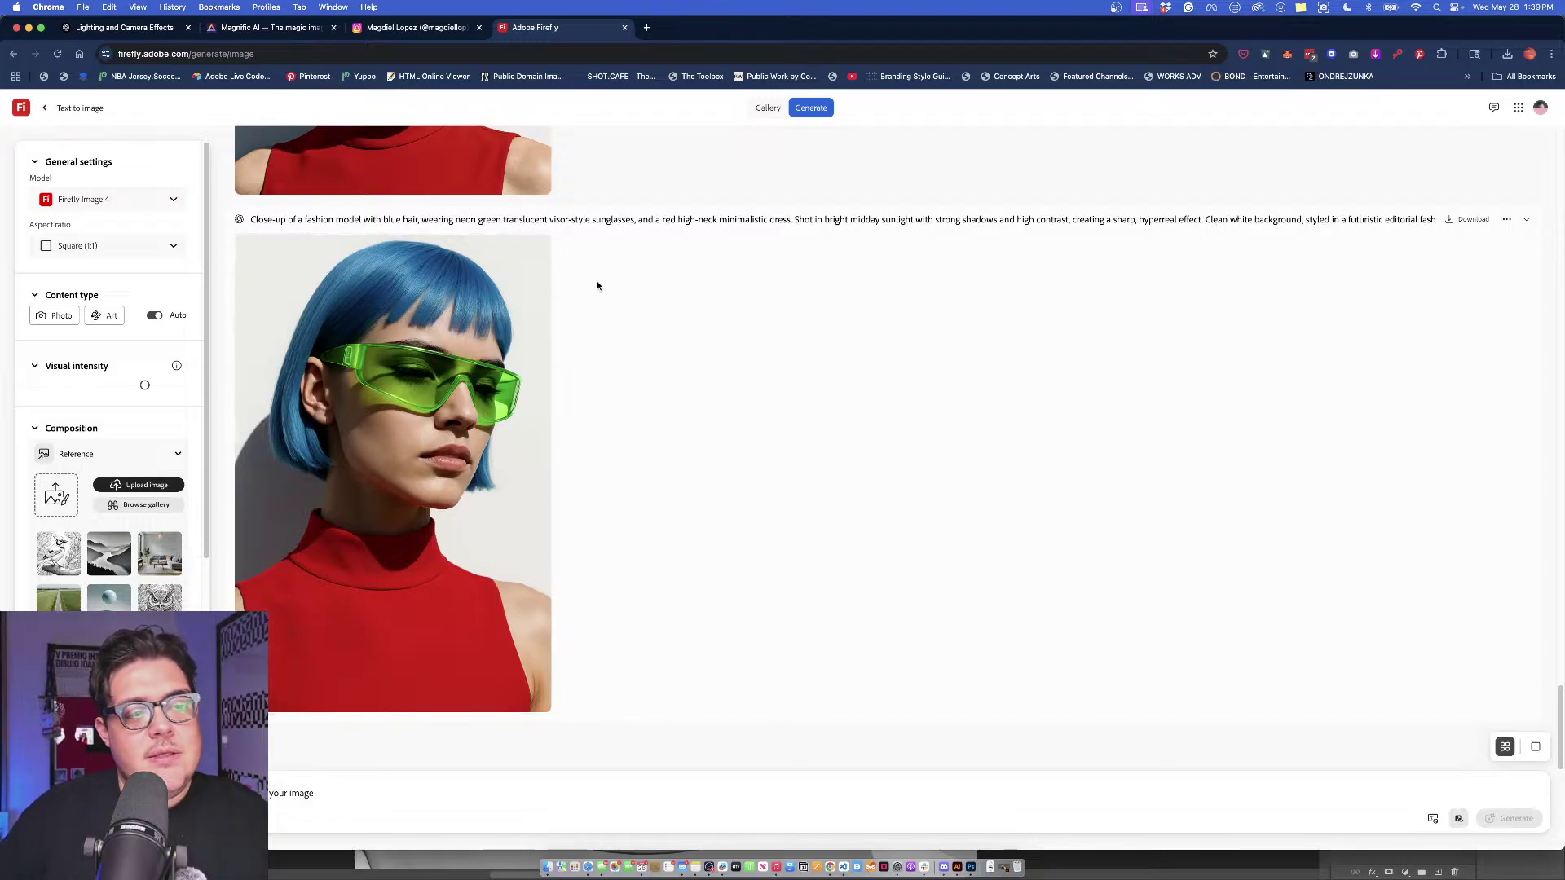
{"action": "left_click", "coordinate": [986, 873]}
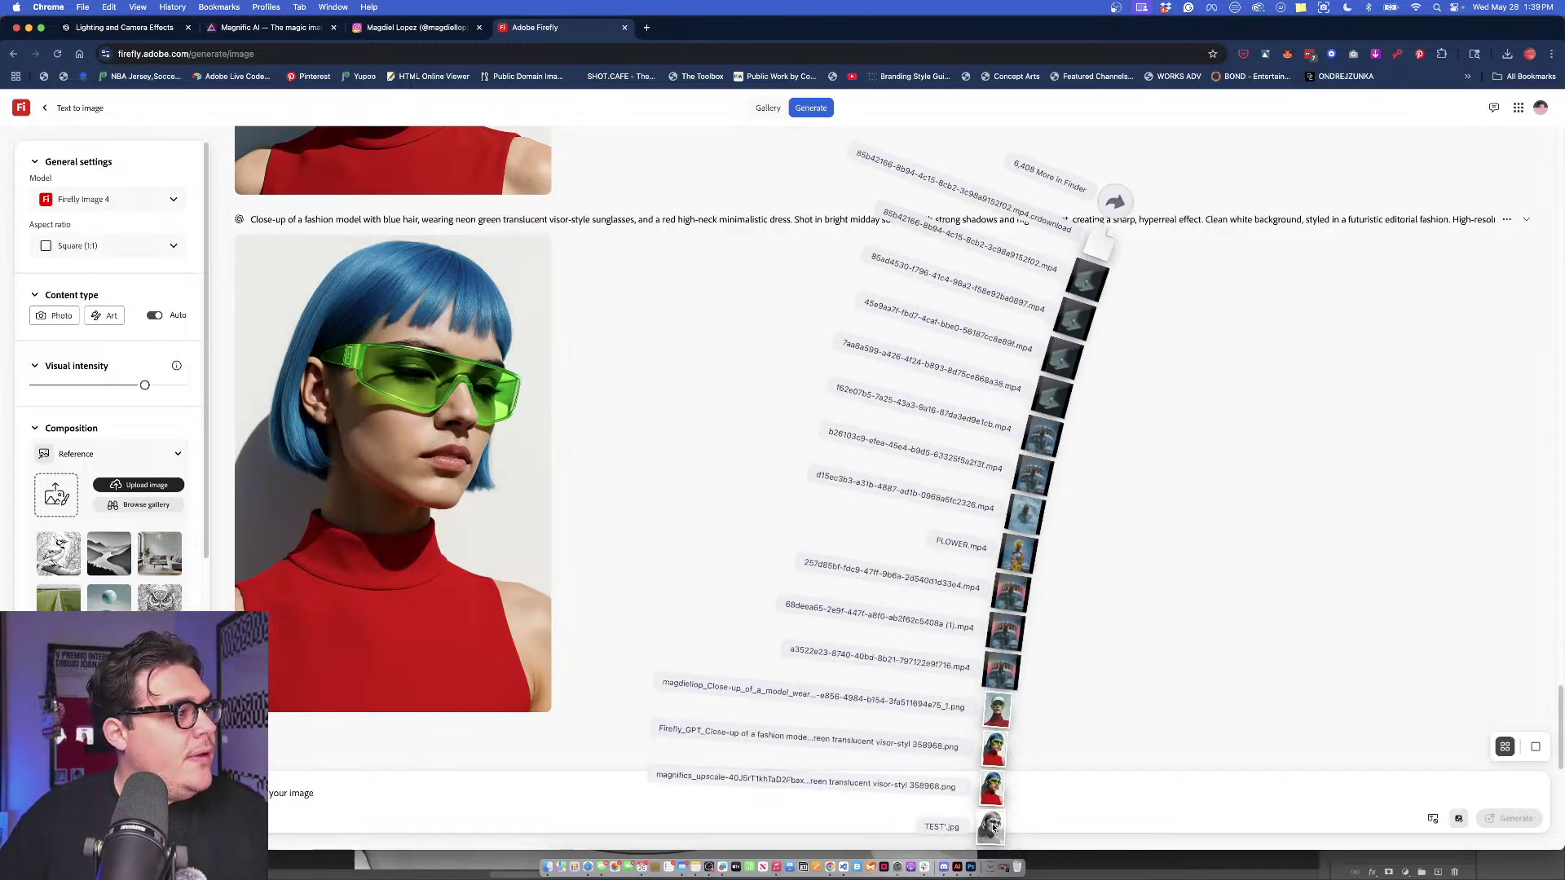
{"action": "left_click_drag", "start_coordinate": [992, 827], "coordinate": [993, 866]}
{"action": "scroll", "coordinate": [110, 367], "scroll_direction": "down", "scroll_amount": 3}
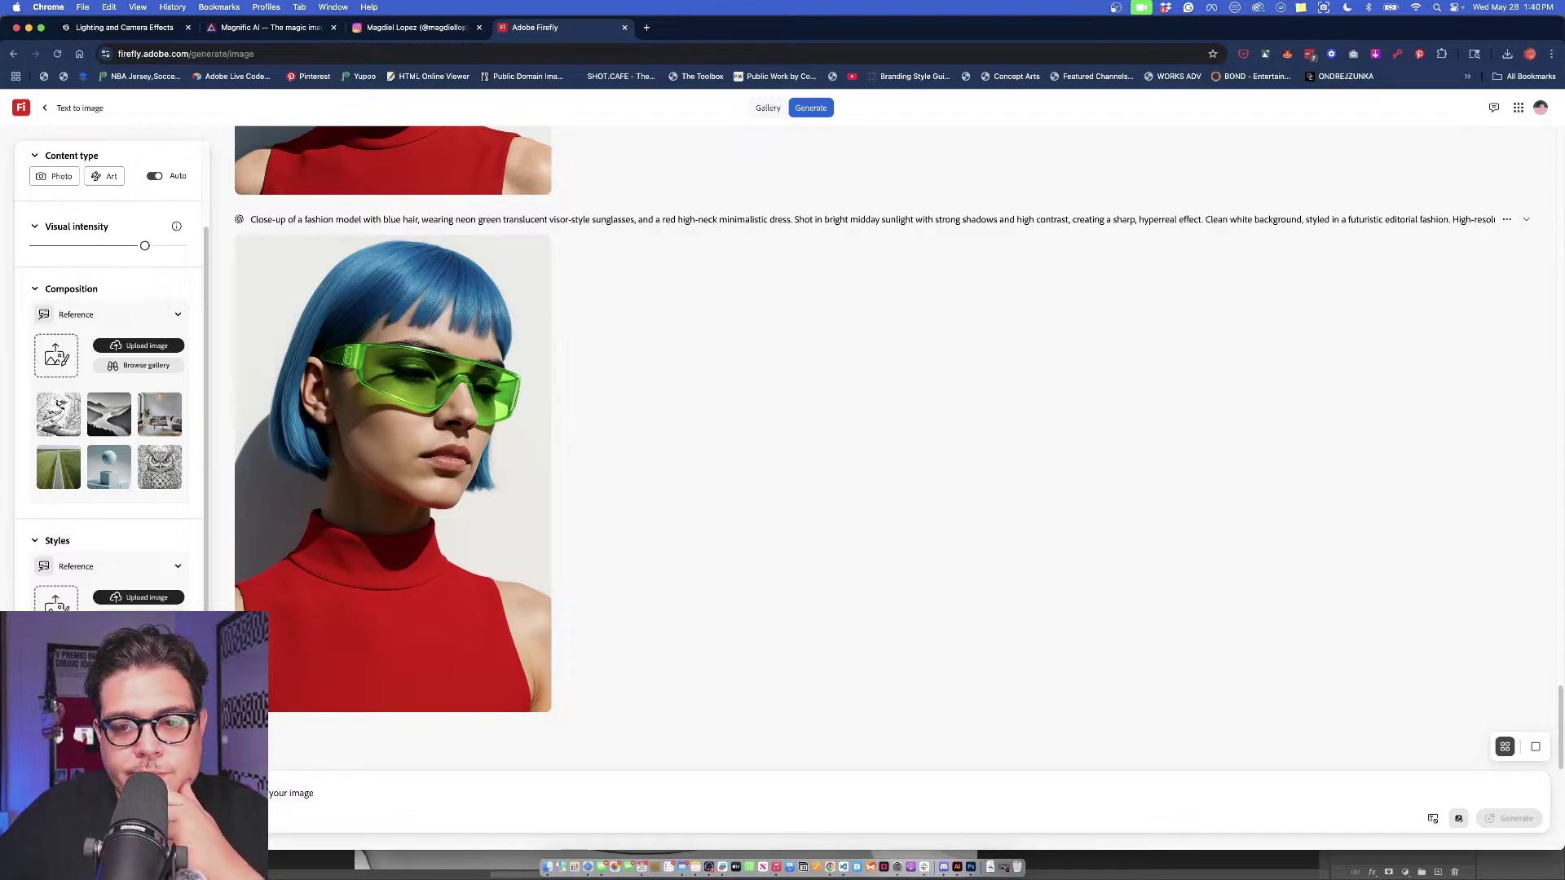
Generate images from the prompt "Fish texture" and dismiss the prompt-length tip.
{"action": "left_click", "coordinate": [325, 800]}
{"action": "type", "text": "A"}
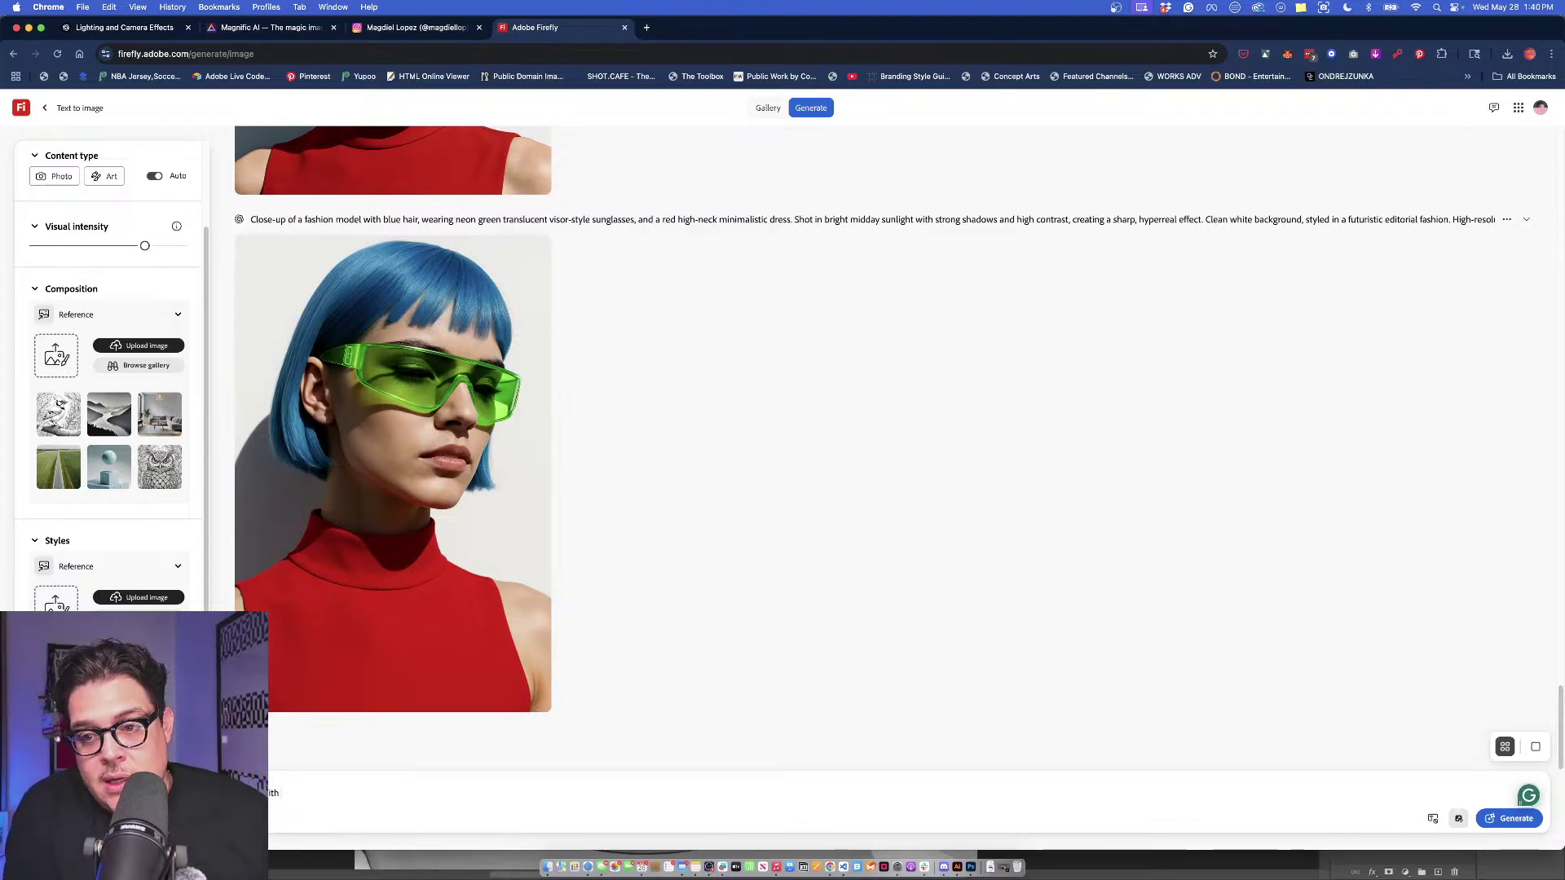
{"action": "key", "text": "BackSpace"}
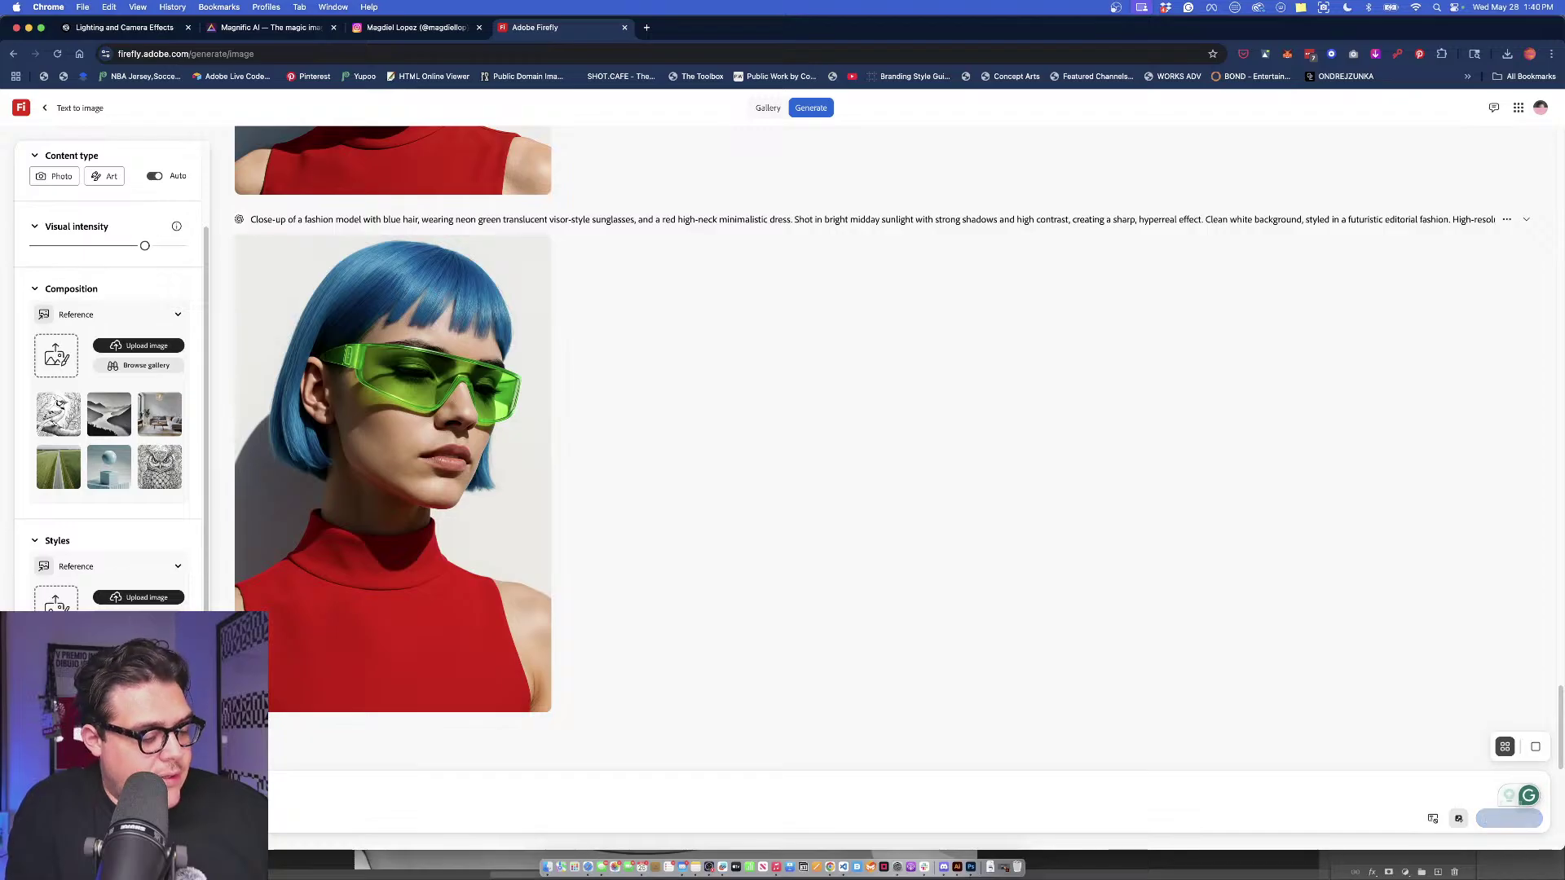
{"action": "type", "text": "a"}
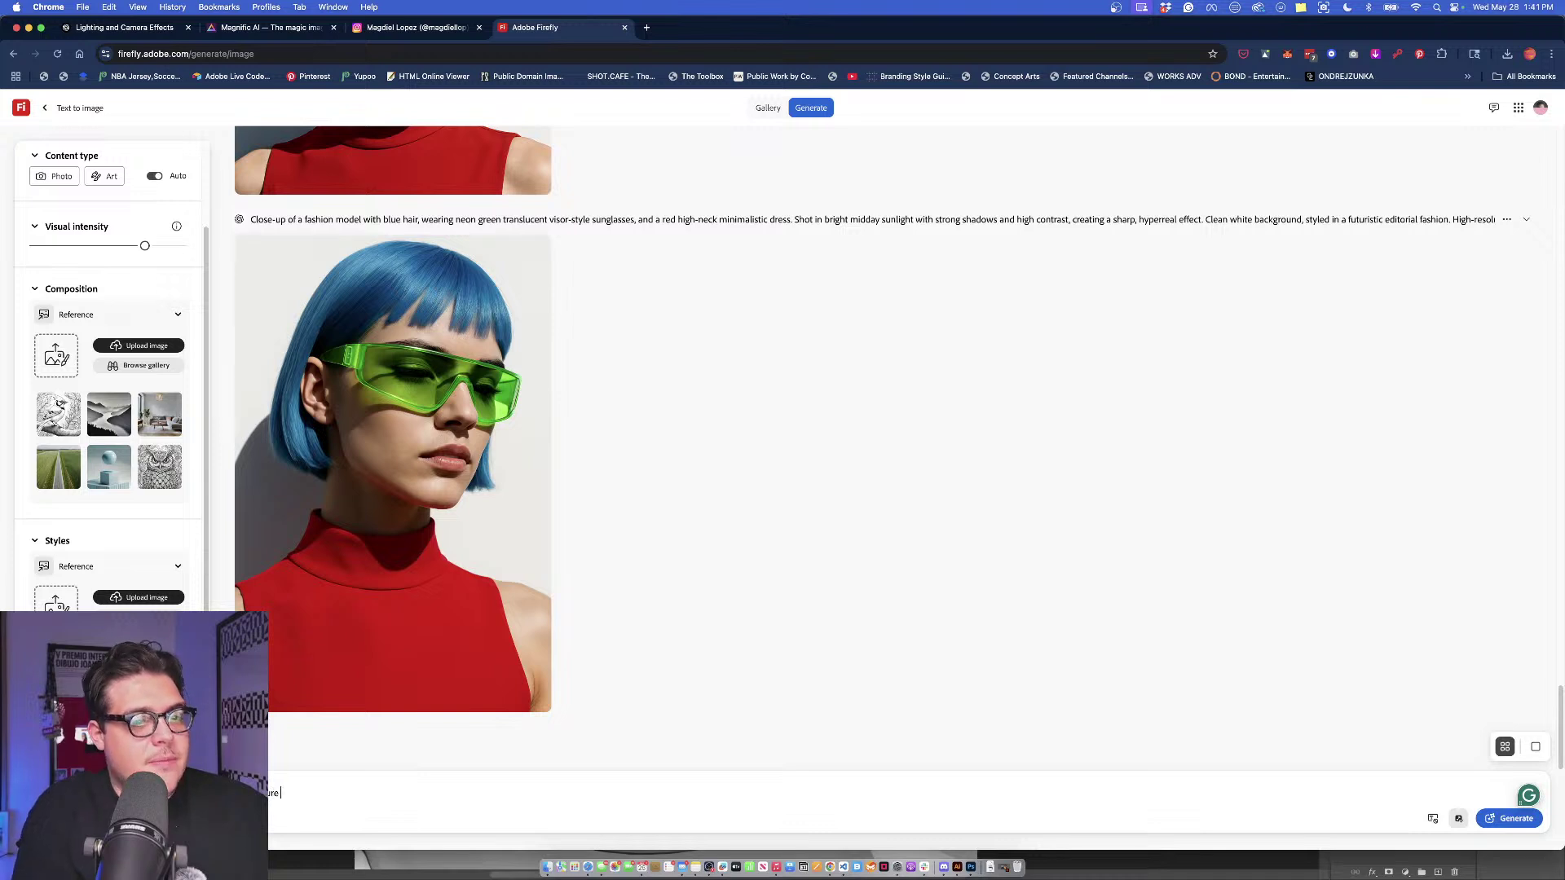
{"action": "key", "text": "Return"}
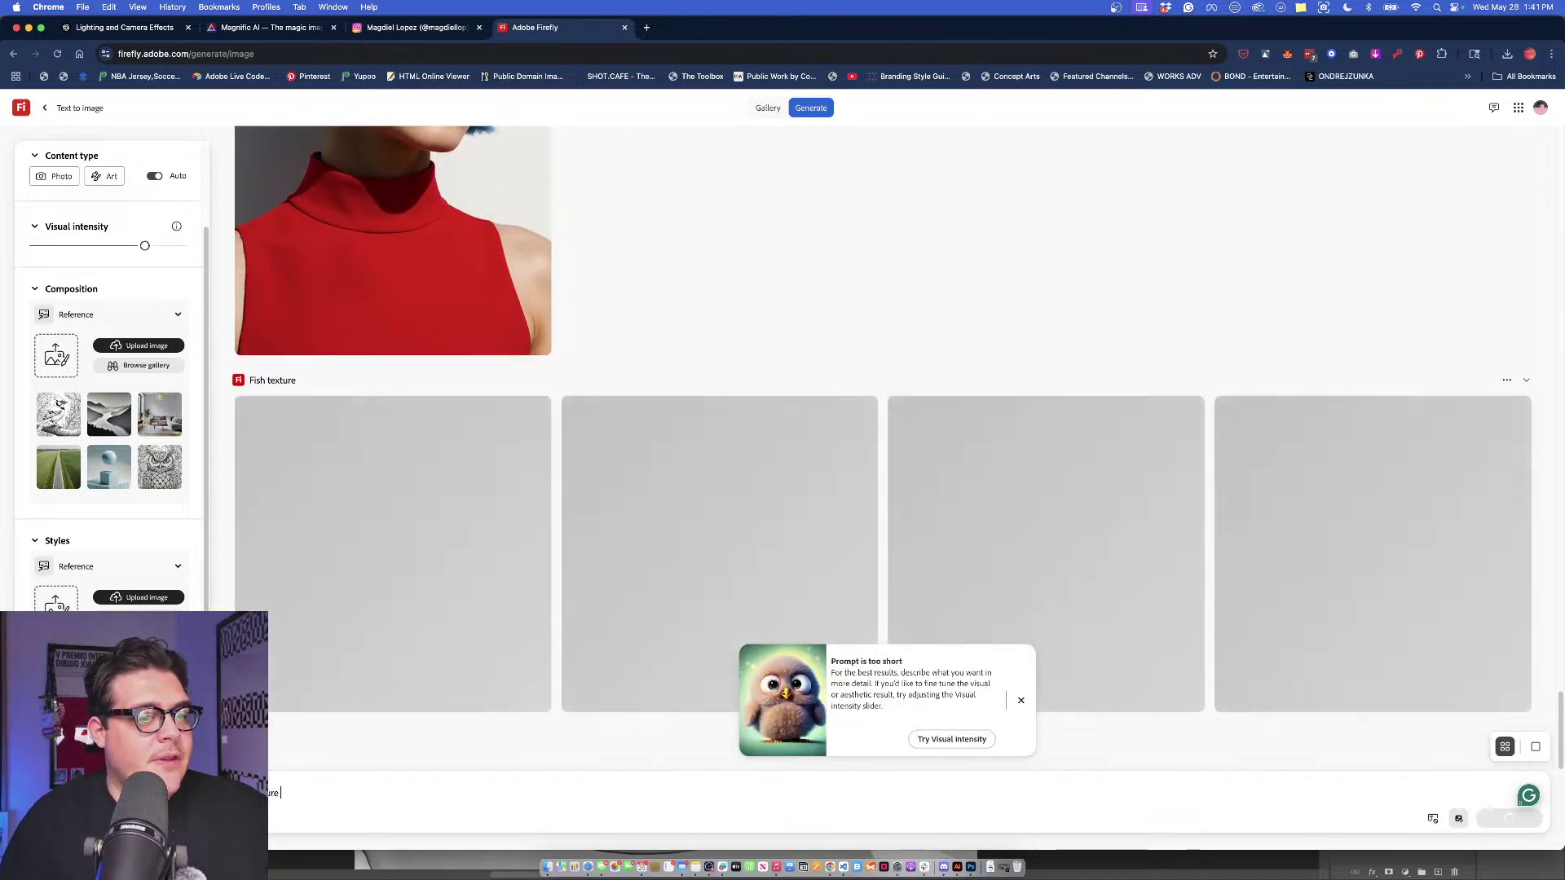
{"action": "left_click", "coordinate": [1020, 700]}
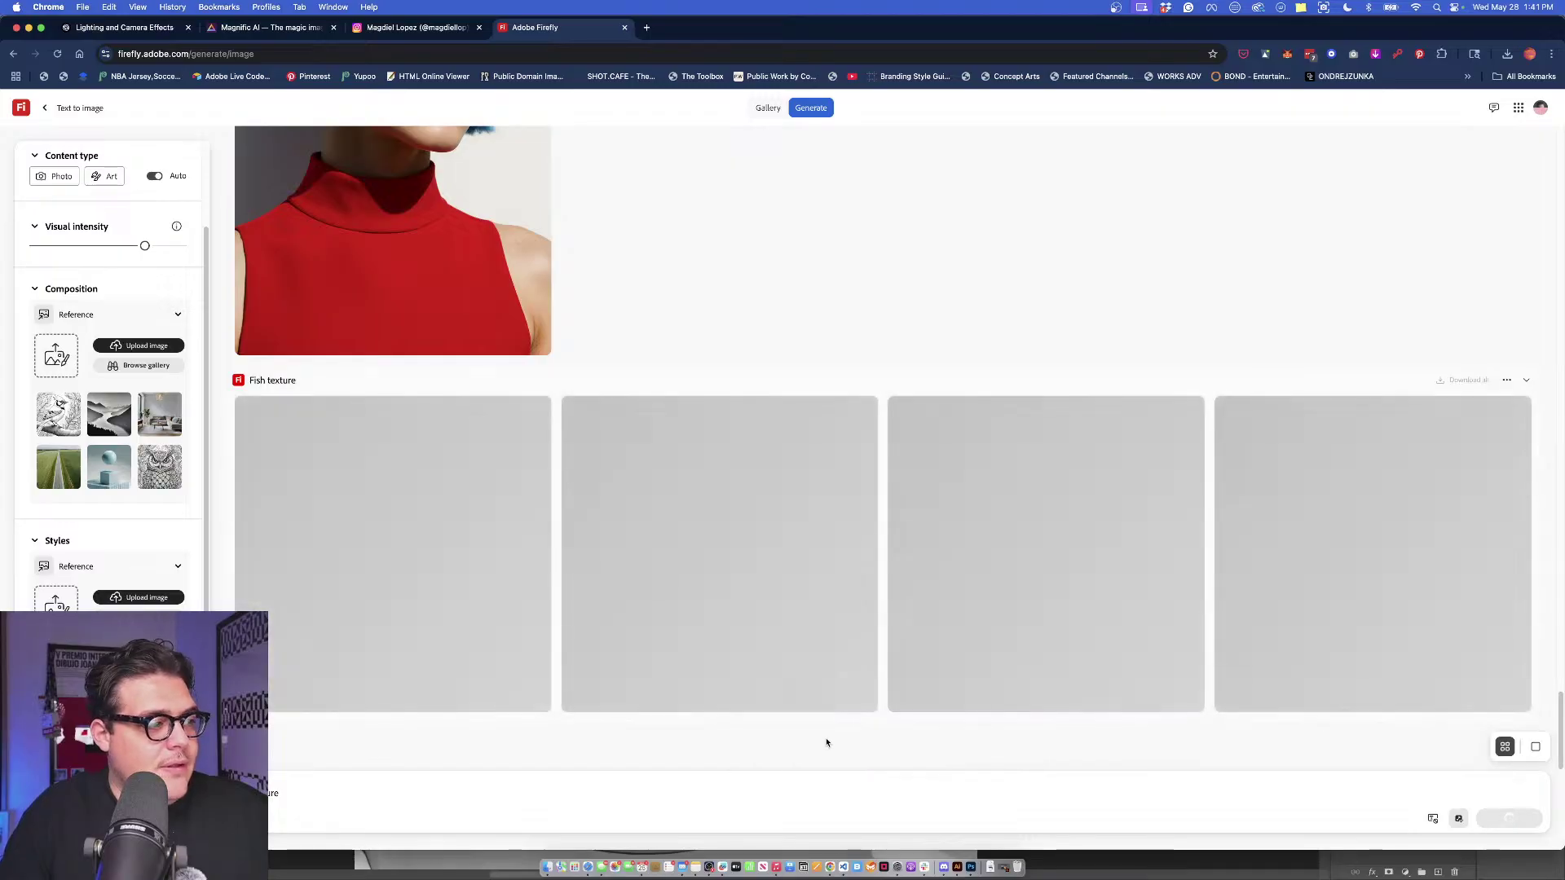
Add "skin" to the fish texture prompt and set the content type to Photo.
{"action": "left_click", "coordinate": [386, 796]}
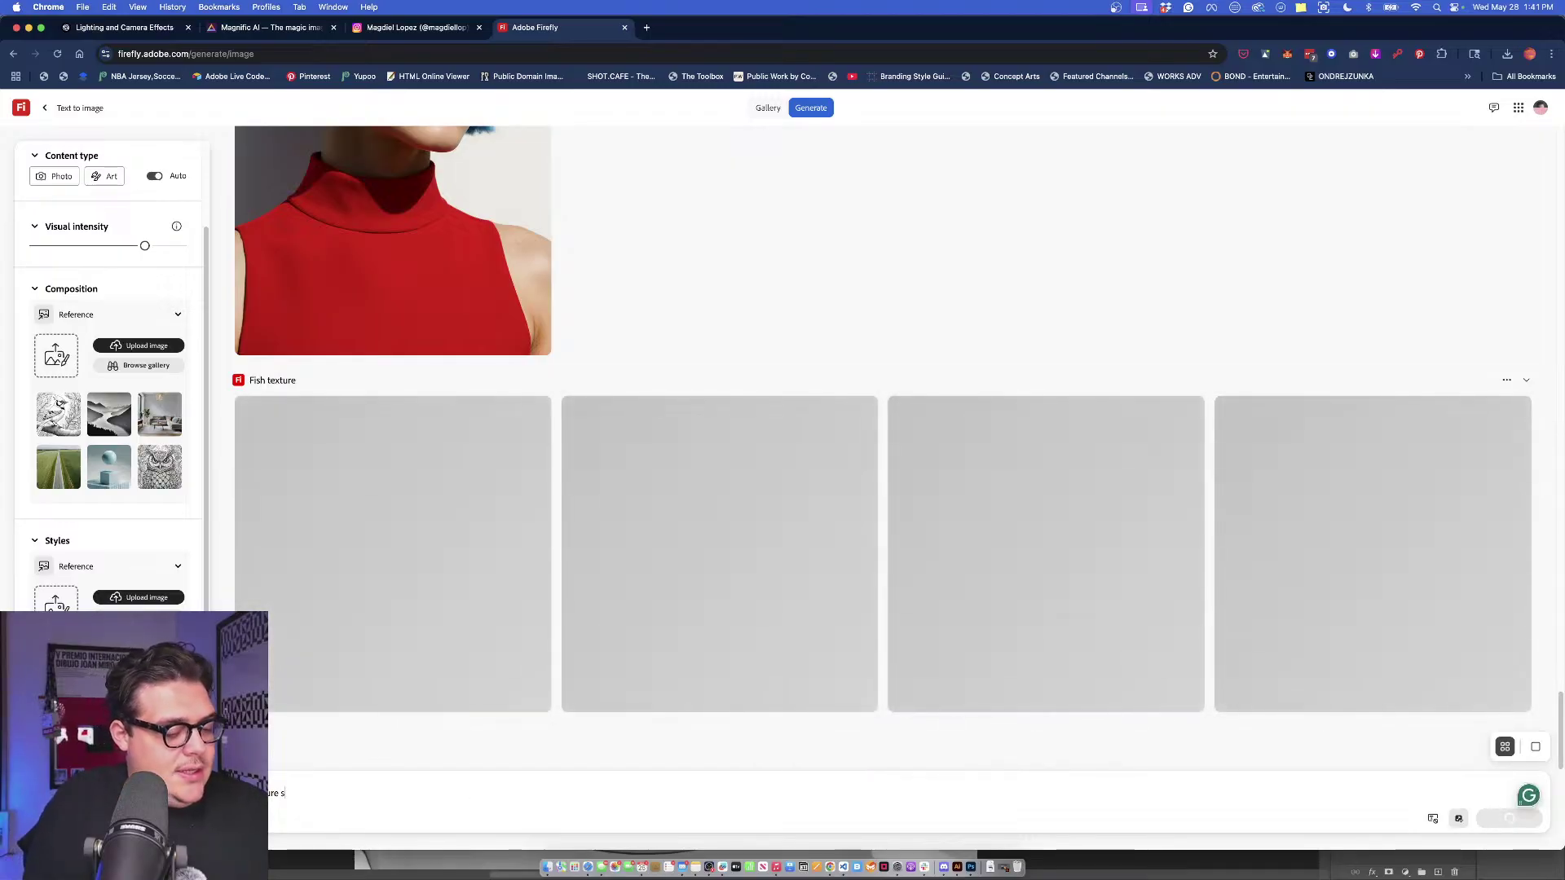
{"action": "type", "text": "skin"}
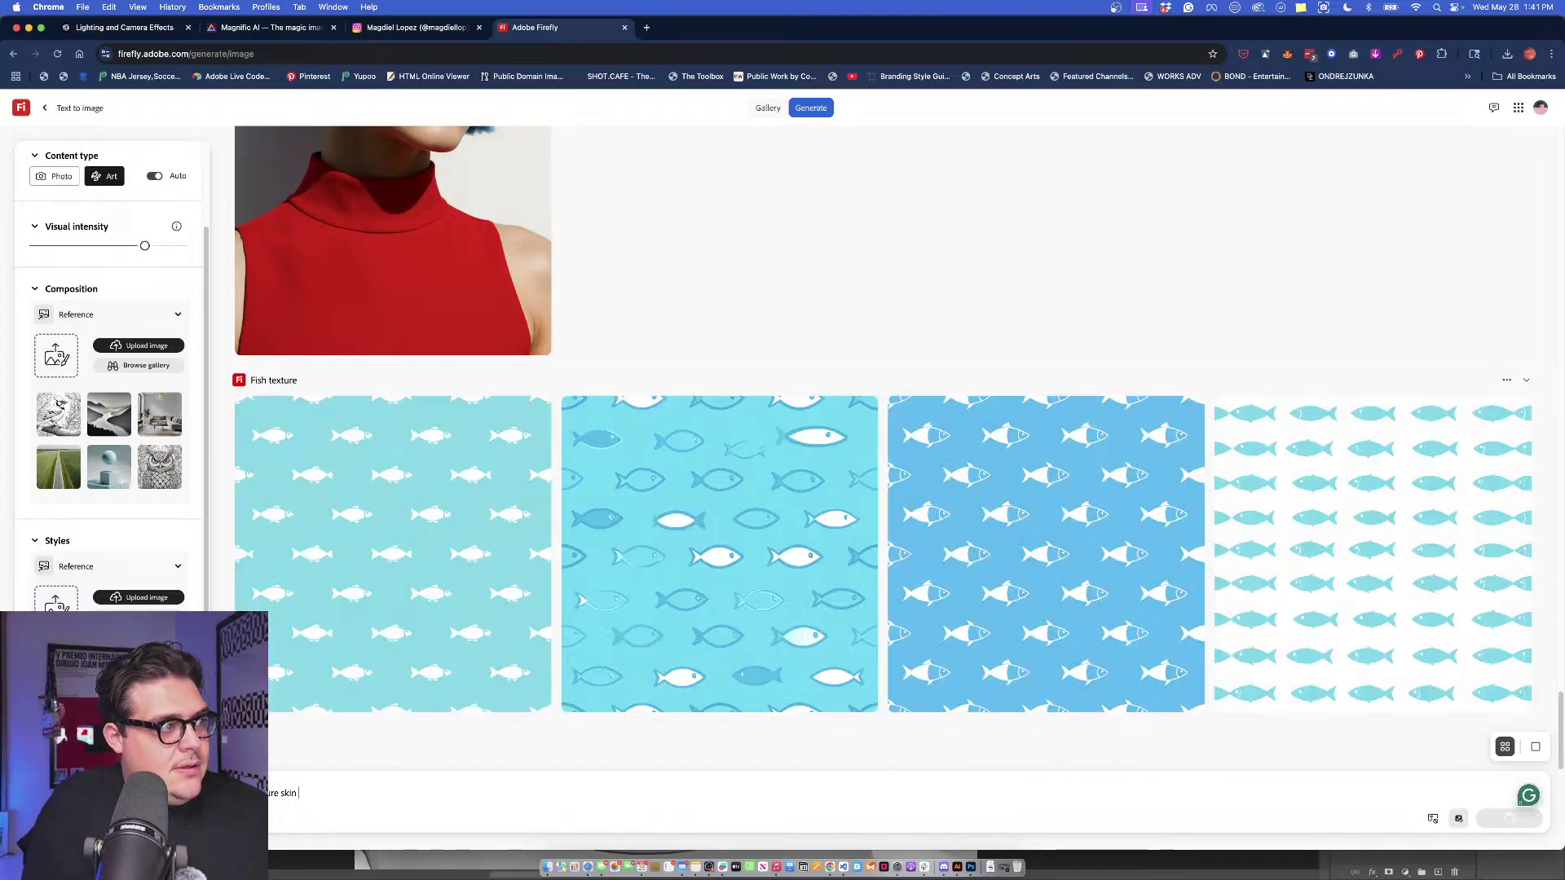
{"action": "scroll", "coordinate": [79, 467], "scroll_direction": "up", "scroll_amount": 3}
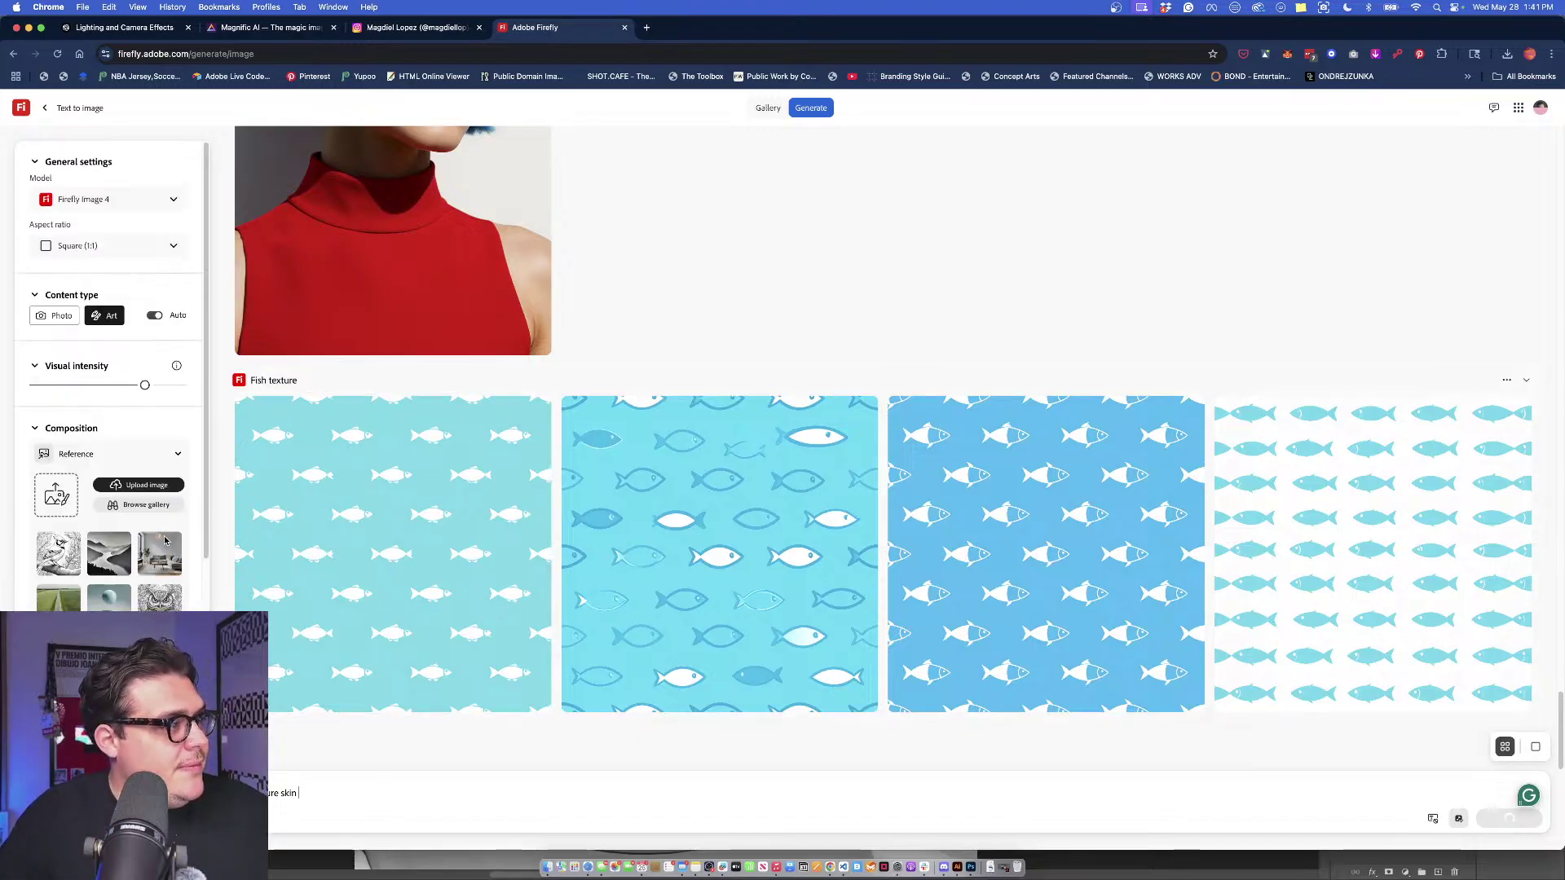
{"action": "left_click", "coordinate": [154, 316]}
{"action": "left_click", "coordinate": [55, 316]}
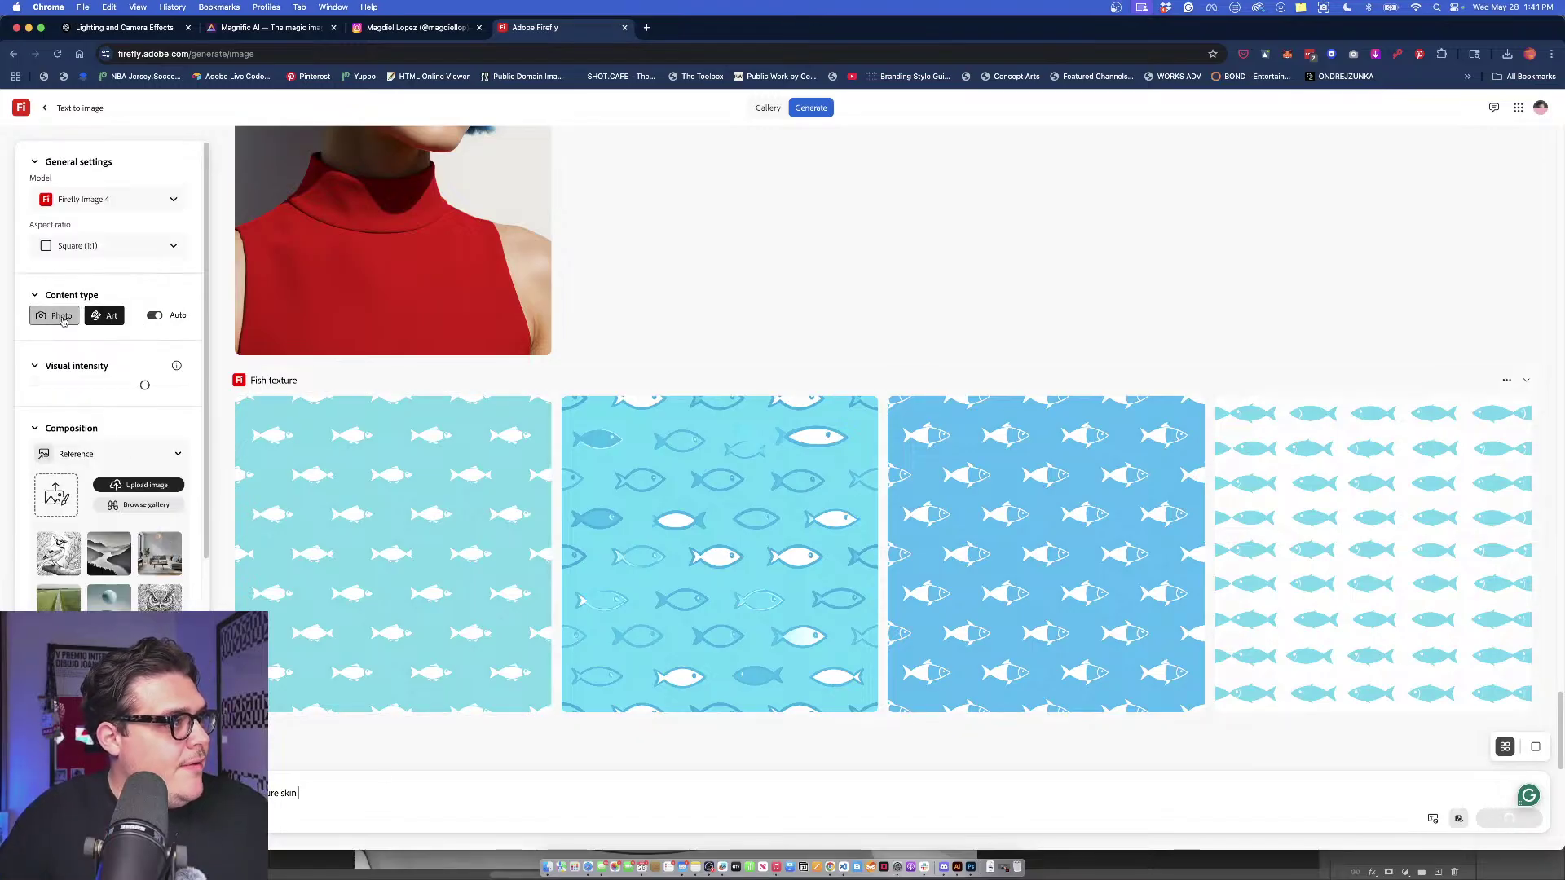
Extend the prompt to "Fish texture skin Scale close up colorful" and generate the images.
{"action": "left_click", "coordinate": [325, 797]}
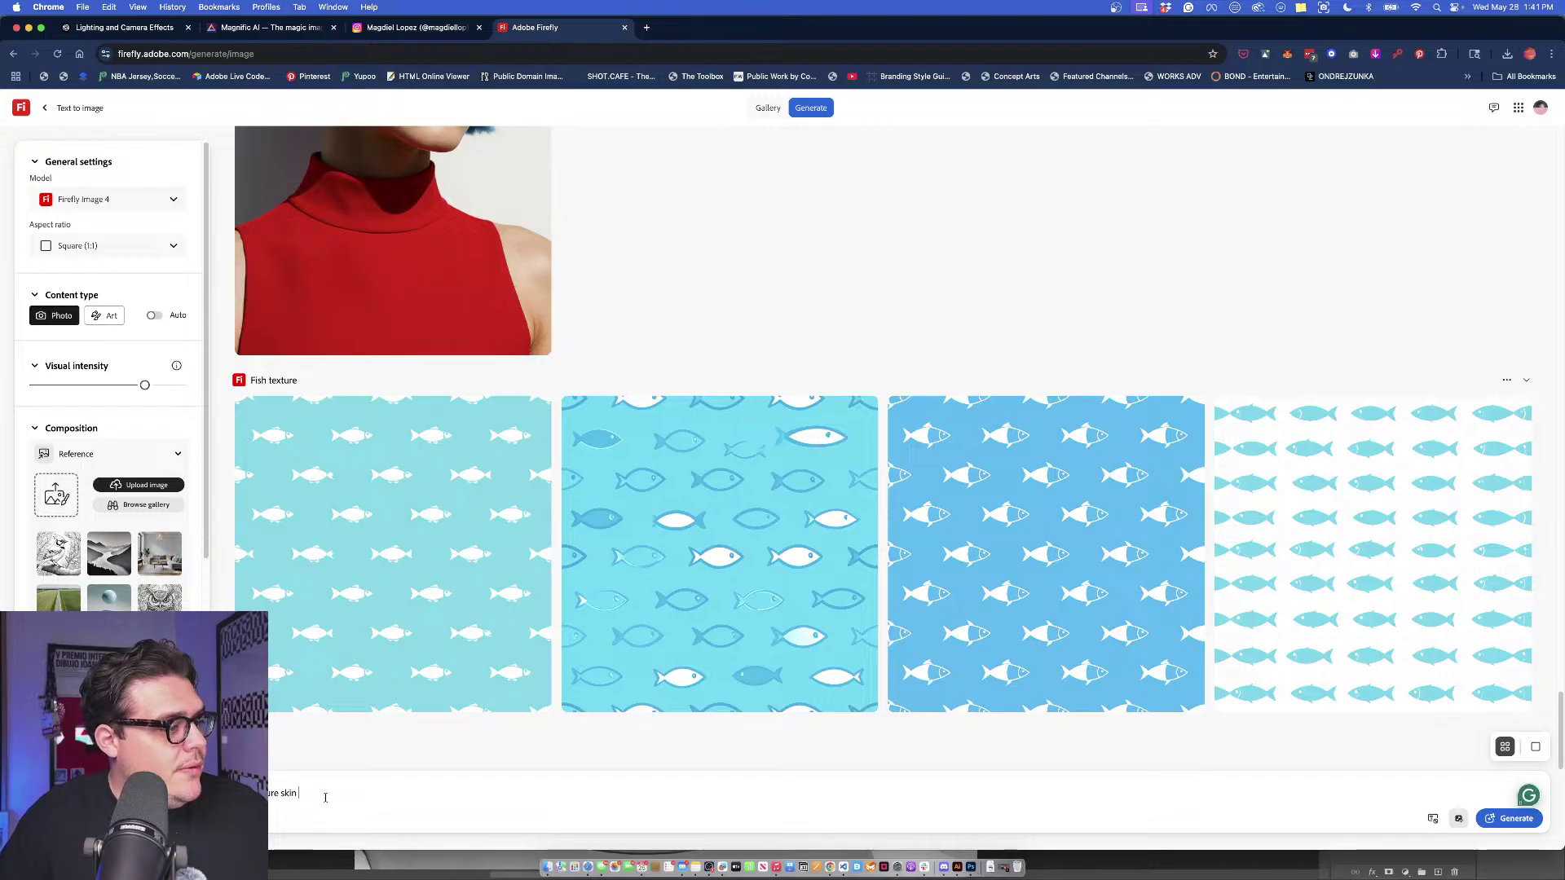
{"action": "type", "text": "tex"}
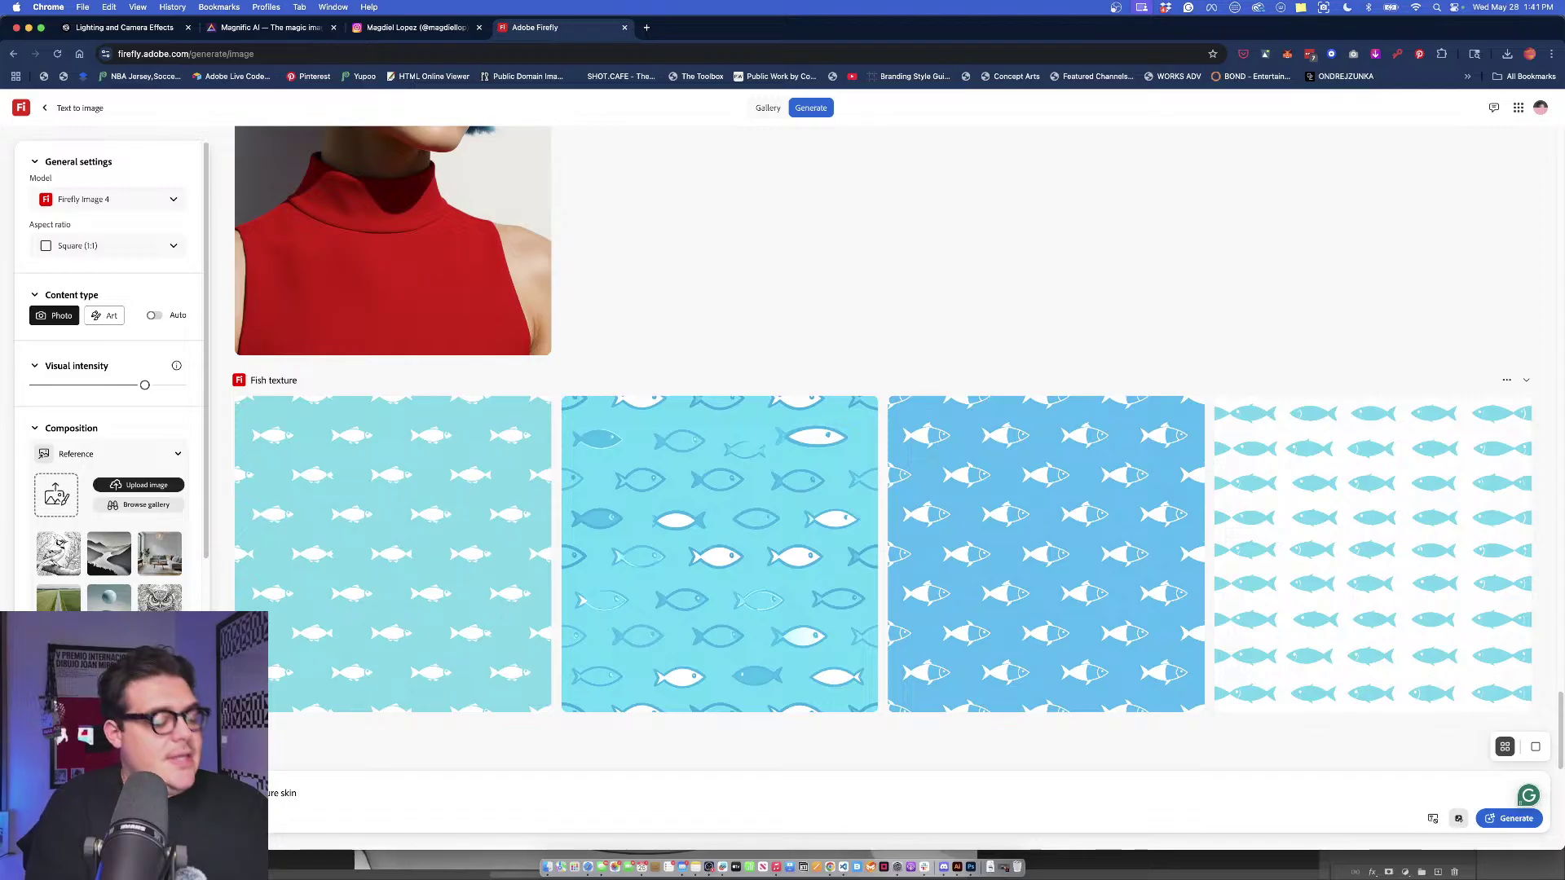
{"action": "type", "text": "Scale "}
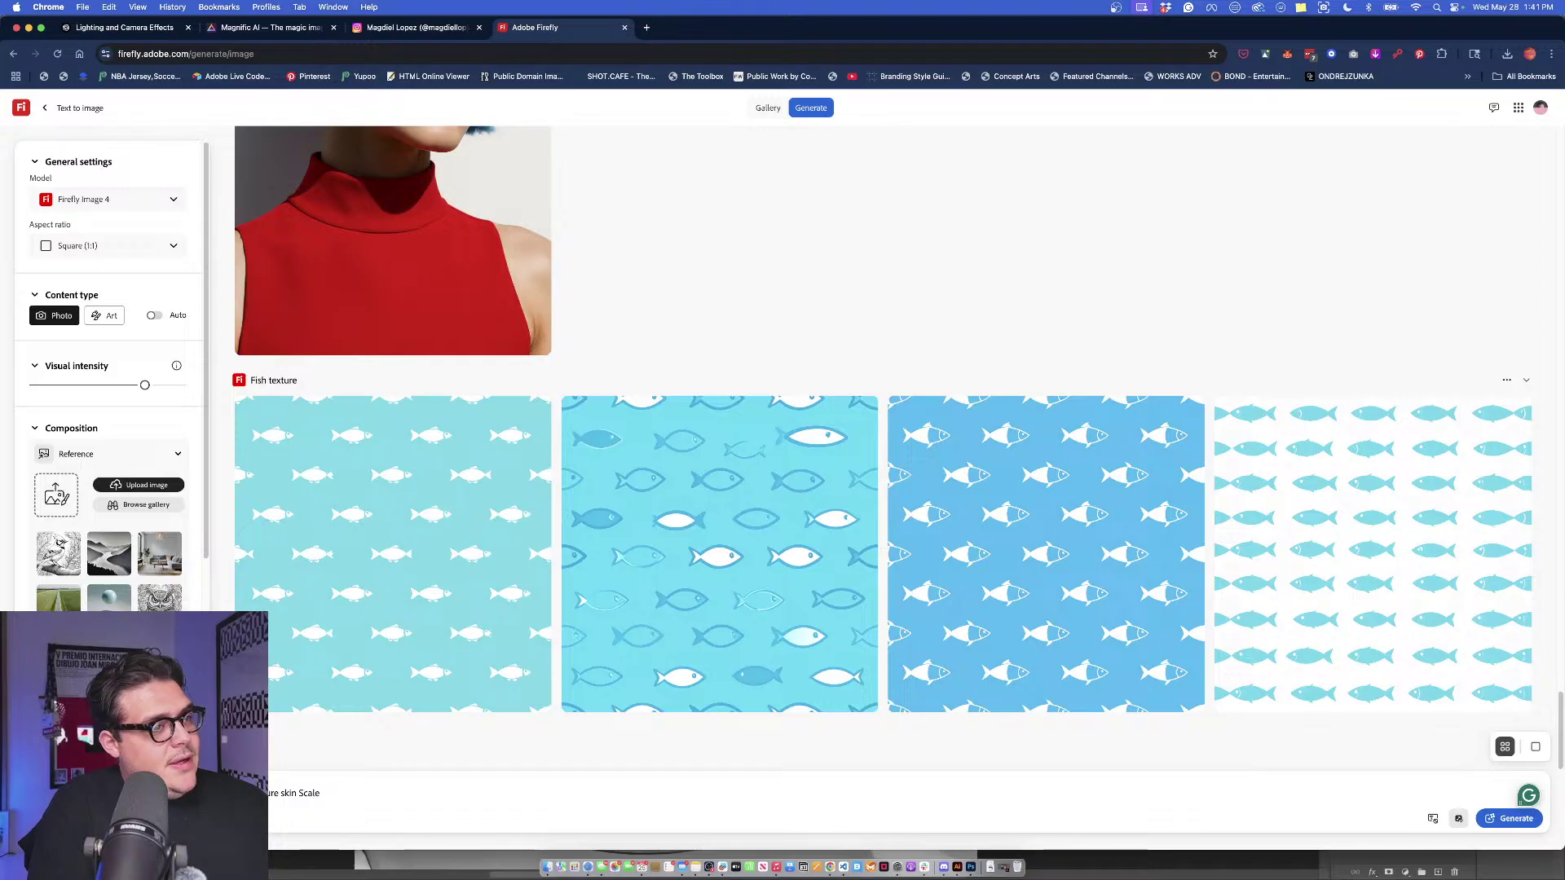
{"action": "type", "text": "close"}
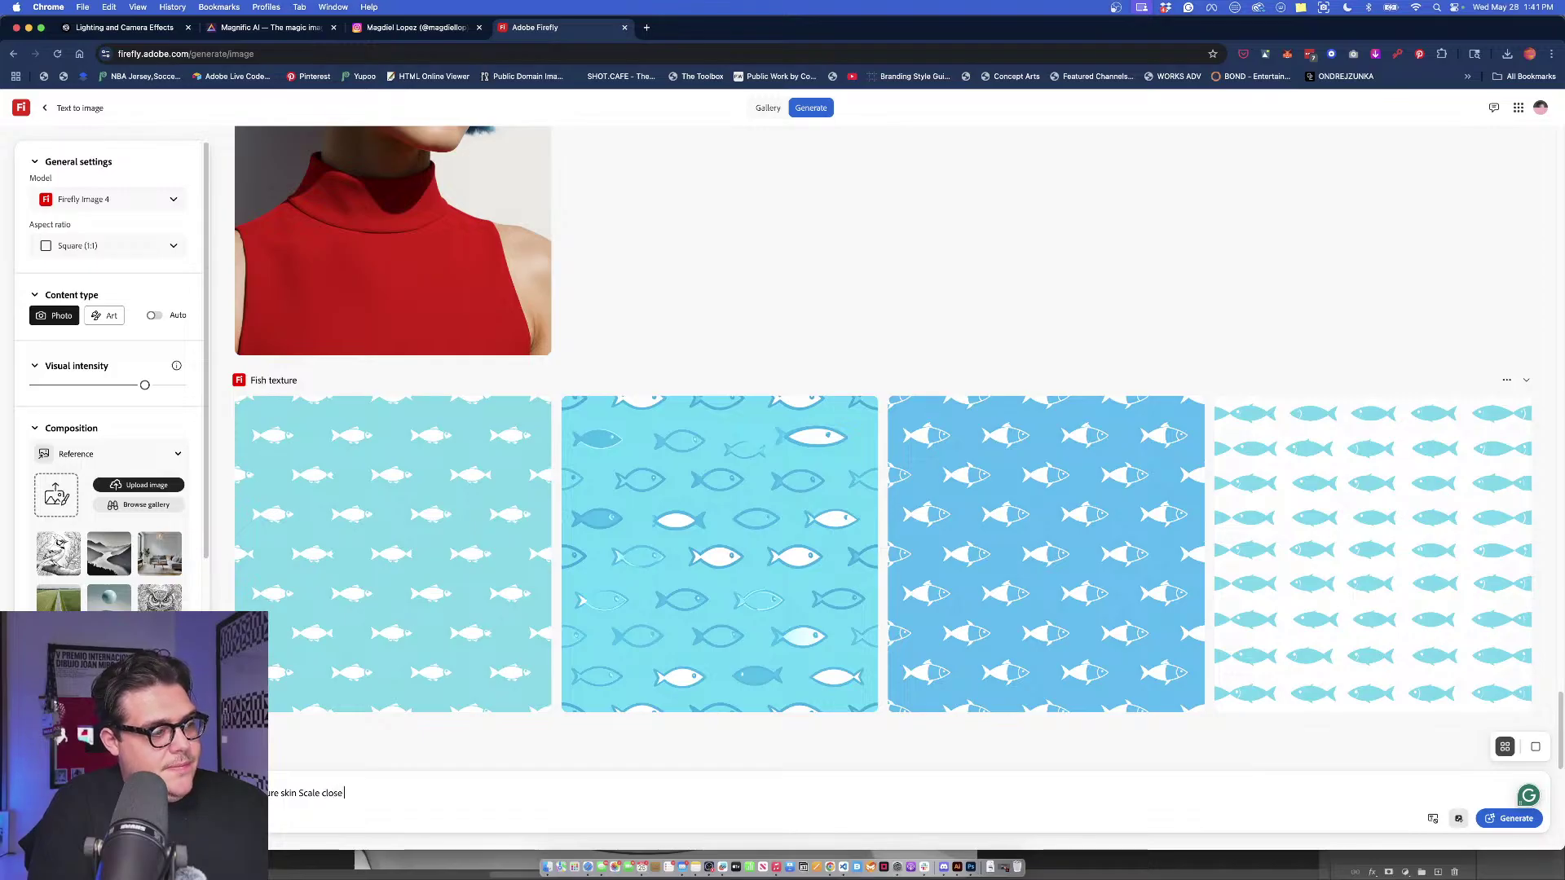
{"action": "type", "text": " up col"}
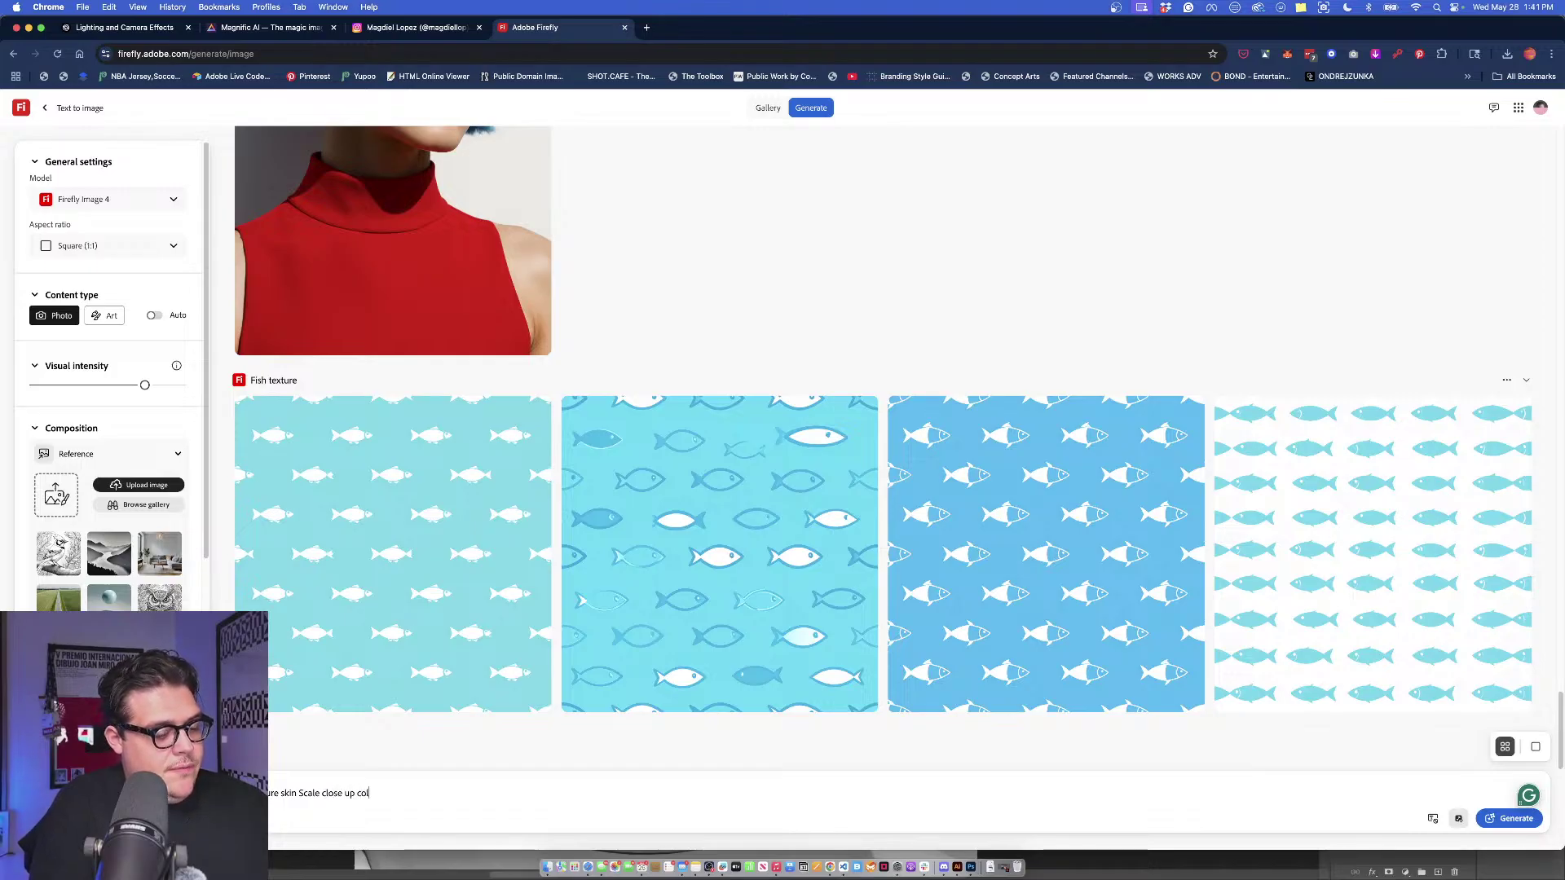
{"action": "type", "text": "orful"}
{"action": "key", "text": "Return"}
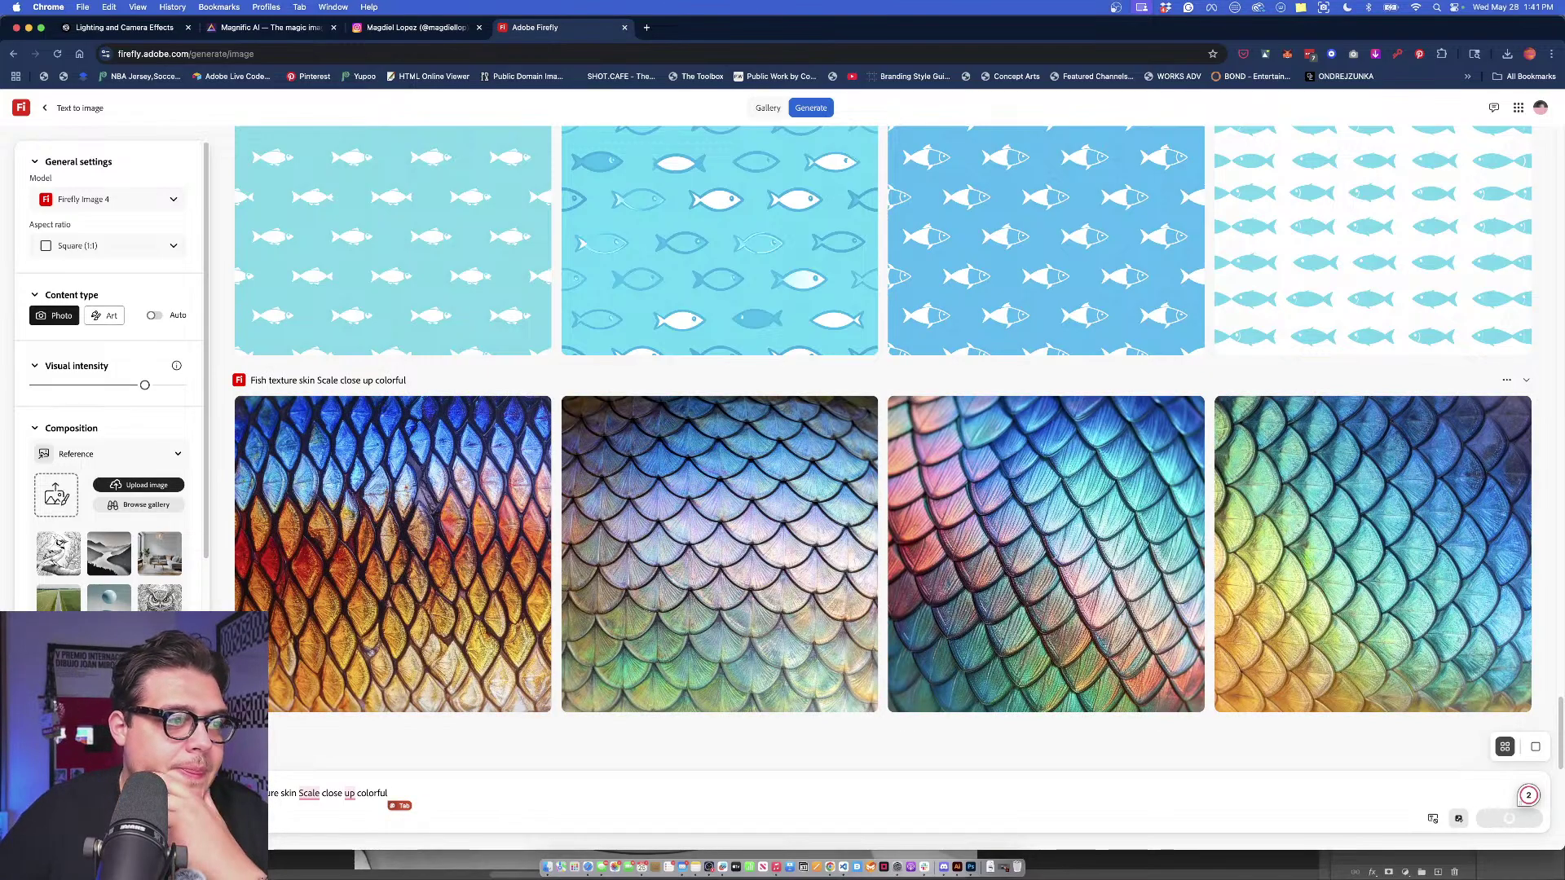
Examine the generated fish-scale images enlarged and compare their patterns and colours.
{"action": "mouse_move", "coordinate": [746, 585]}
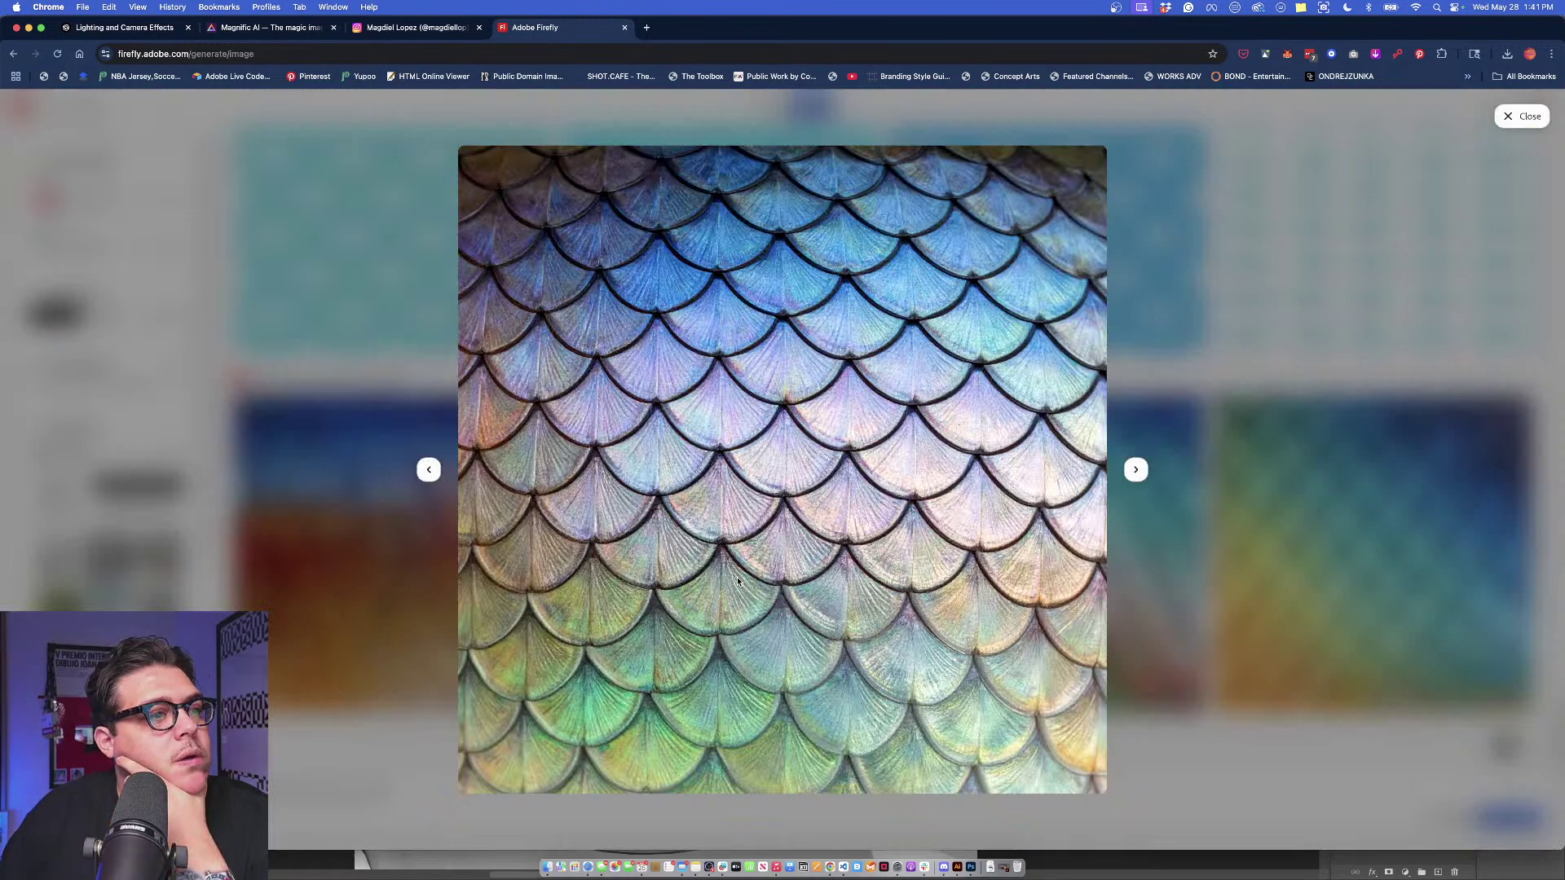
{"action": "left_click", "coordinate": [823, 571]}
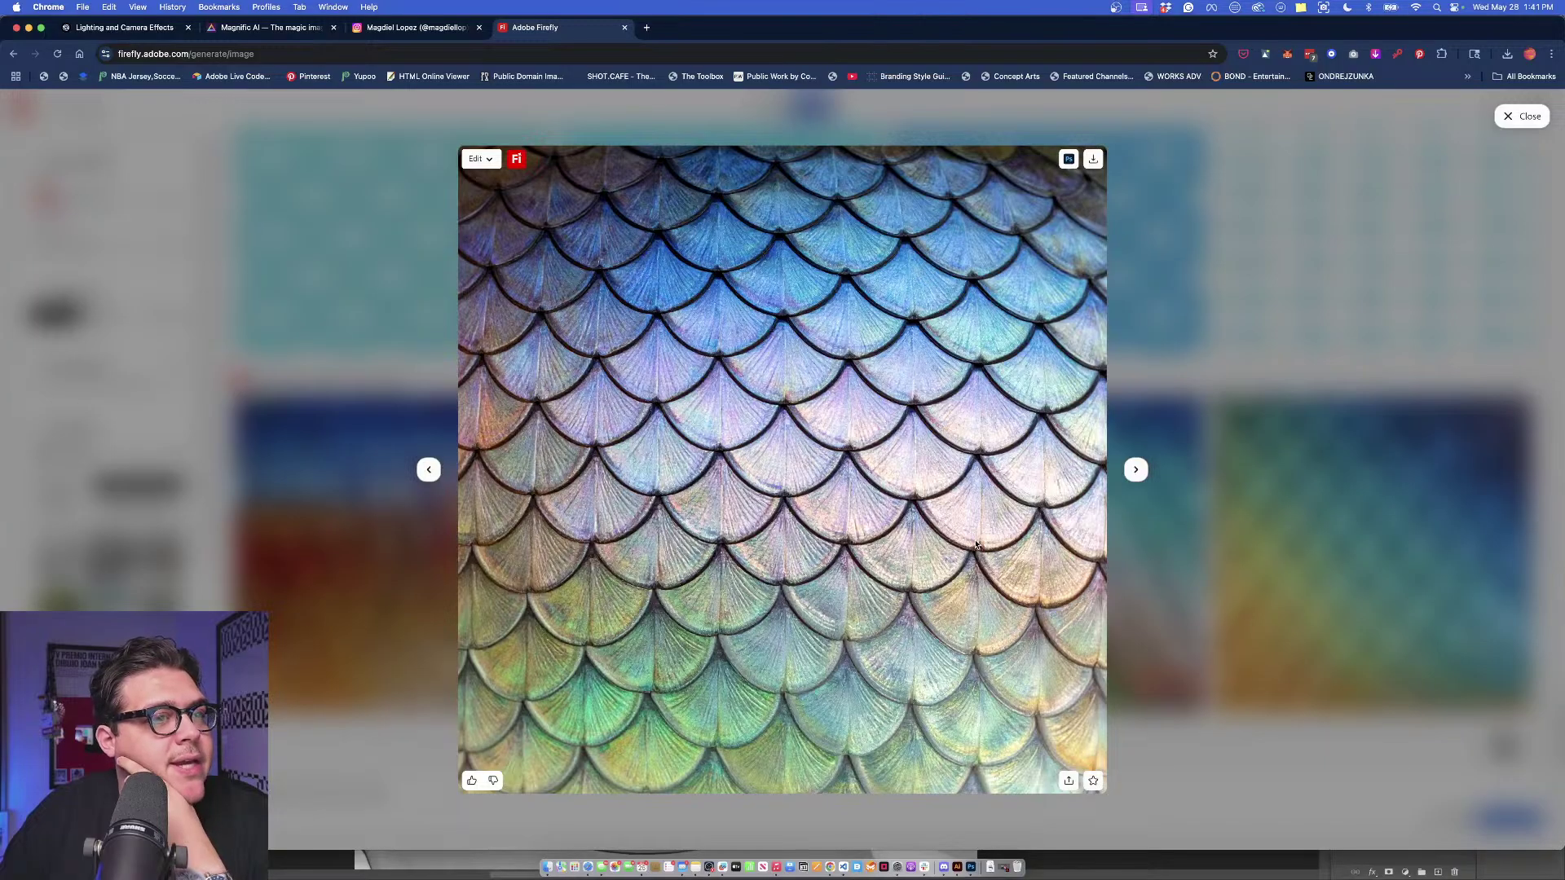
{"action": "left_click", "coordinate": [1135, 470]}
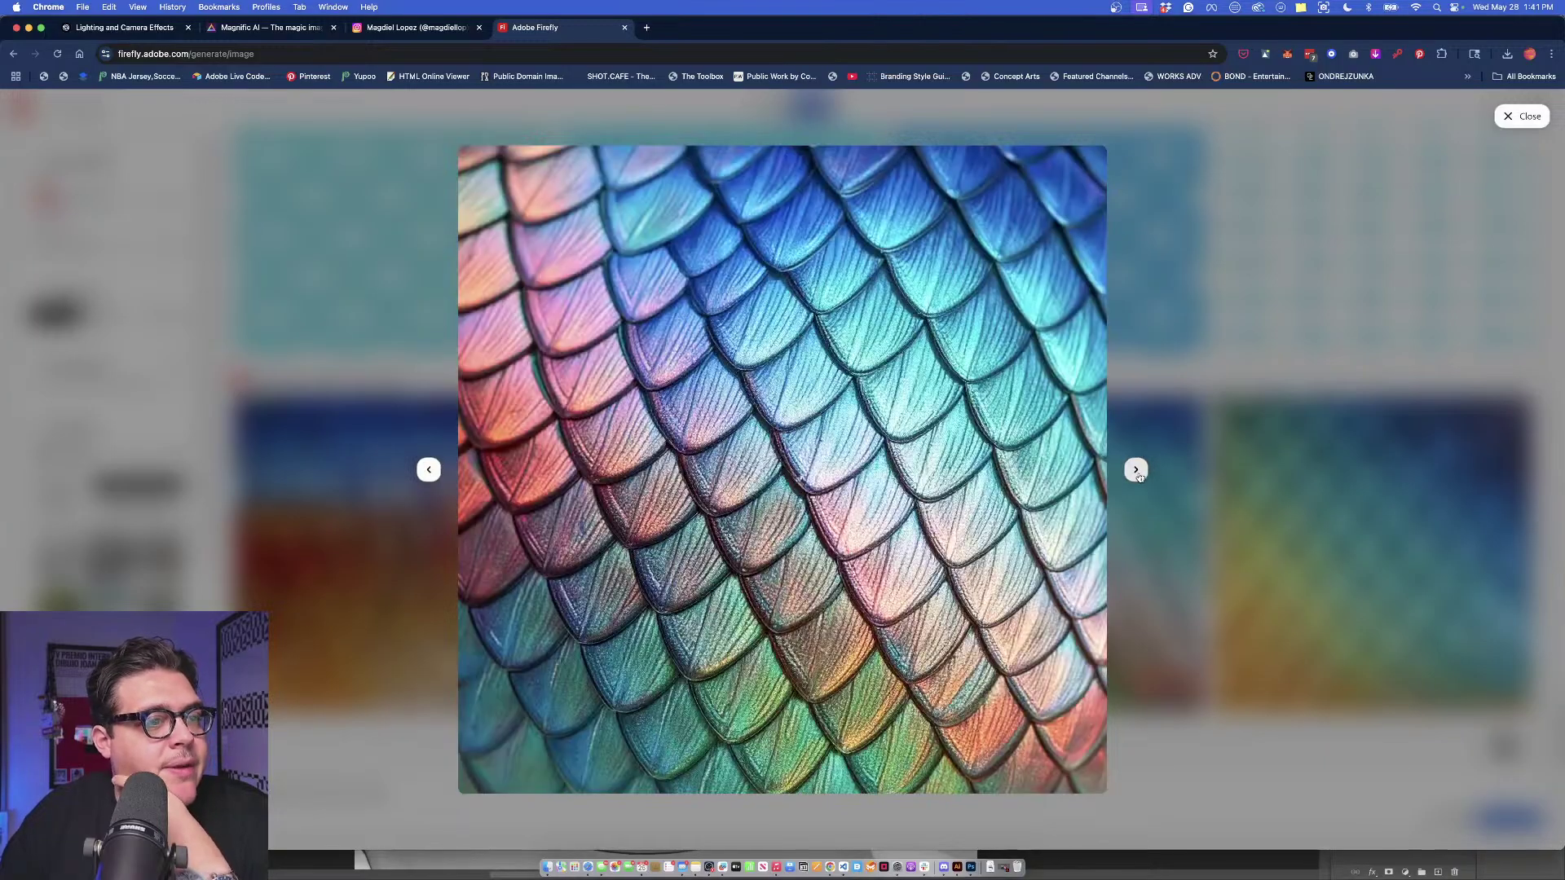
{"action": "left_click", "coordinate": [437, 471]}
{"action": "left_click", "coordinate": [1222, 381]}
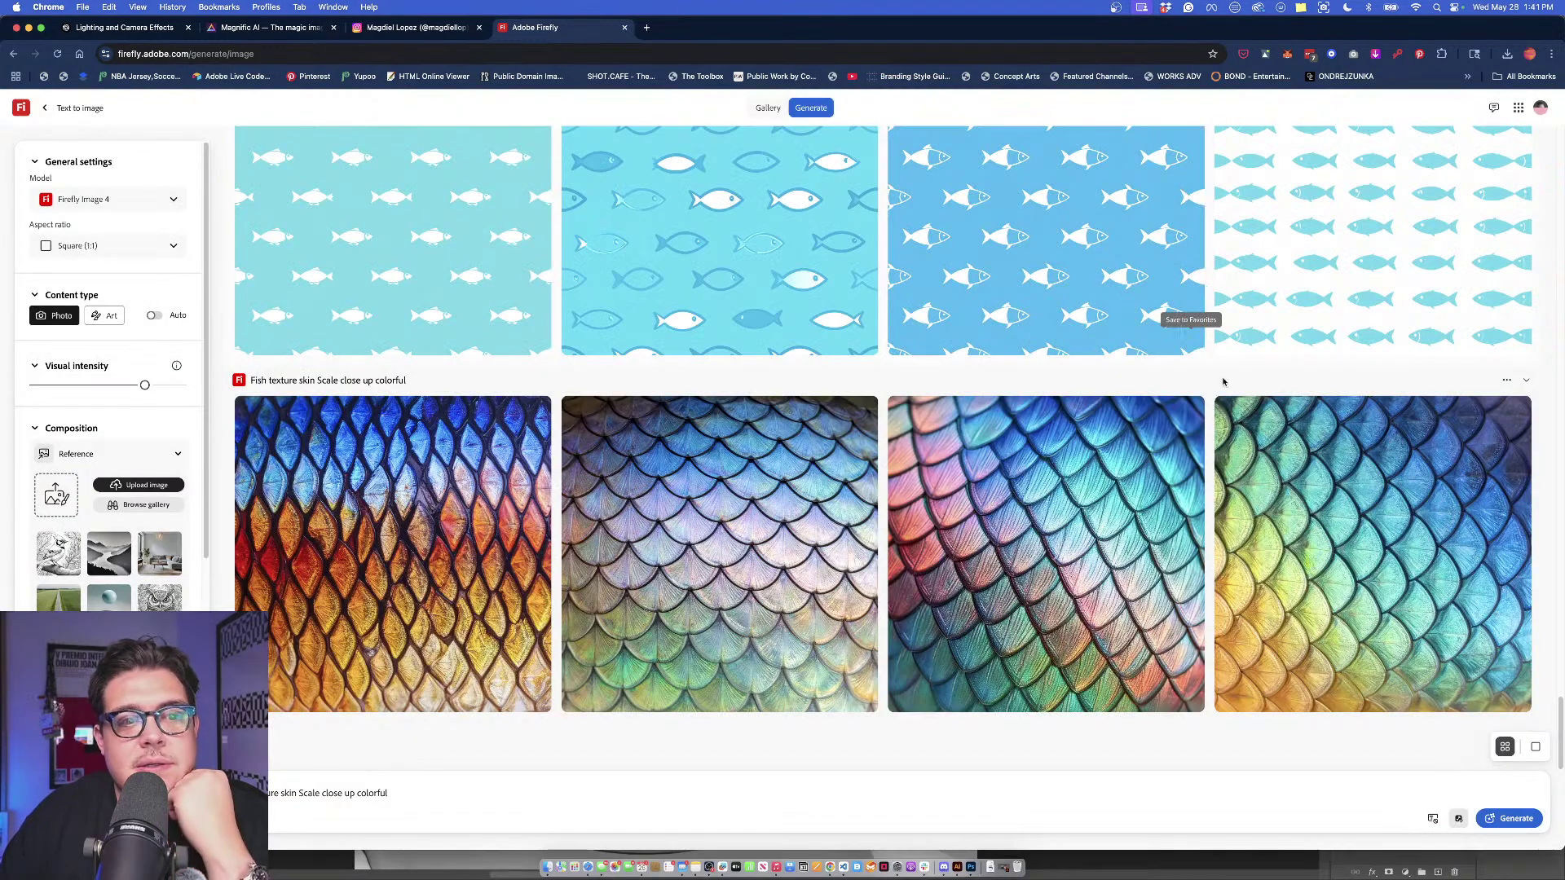
{"action": "left_click", "coordinate": [1293, 510]}
{"action": "left_click", "coordinate": [1191, 504]}
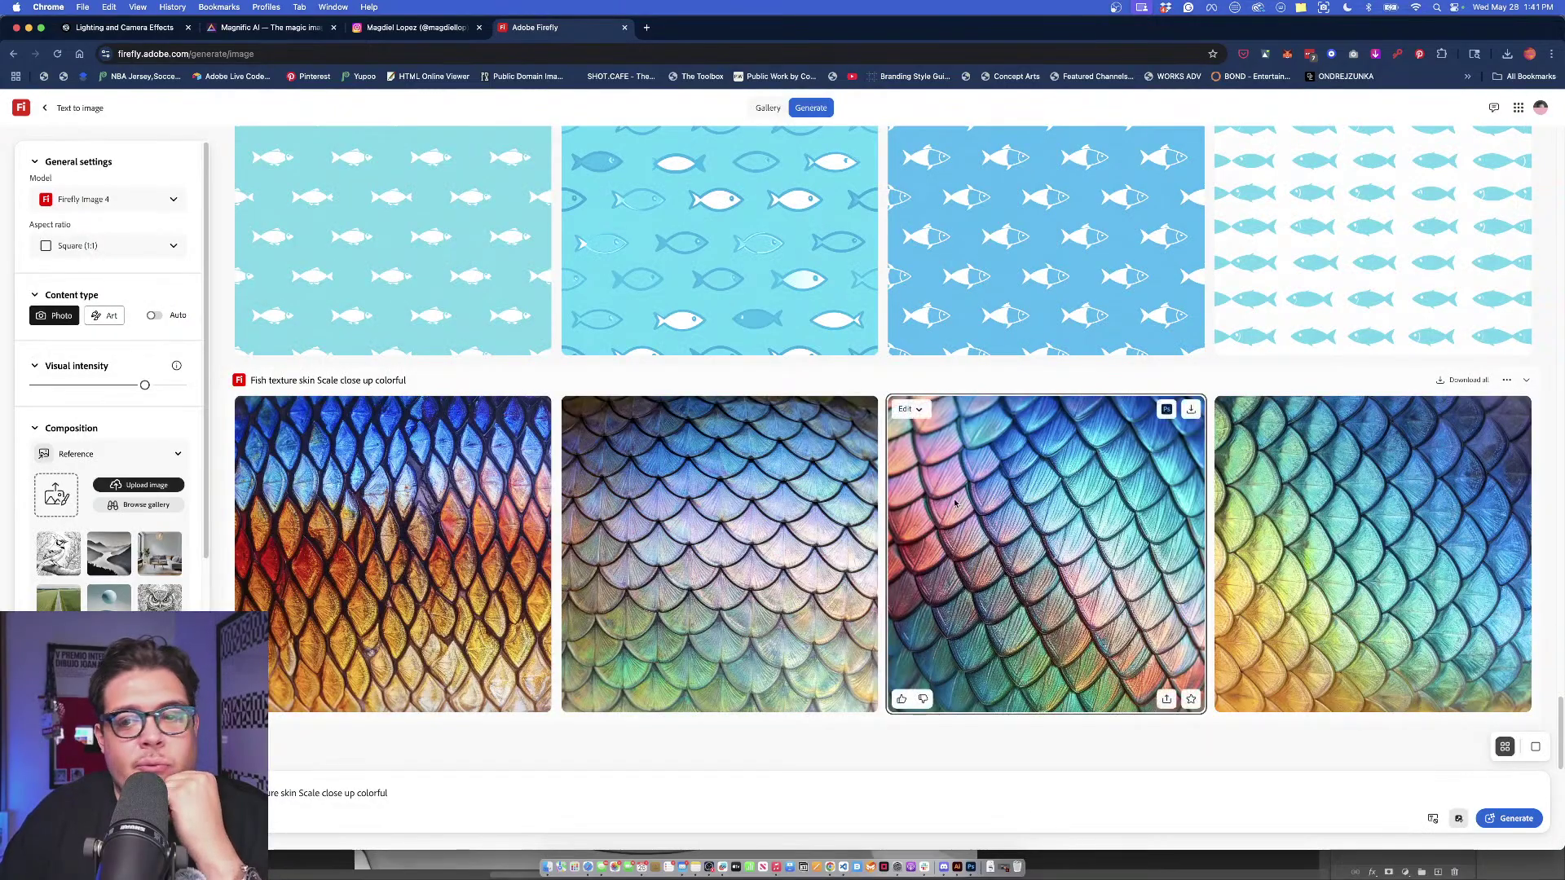
{"action": "left_click", "coordinate": [797, 531]}
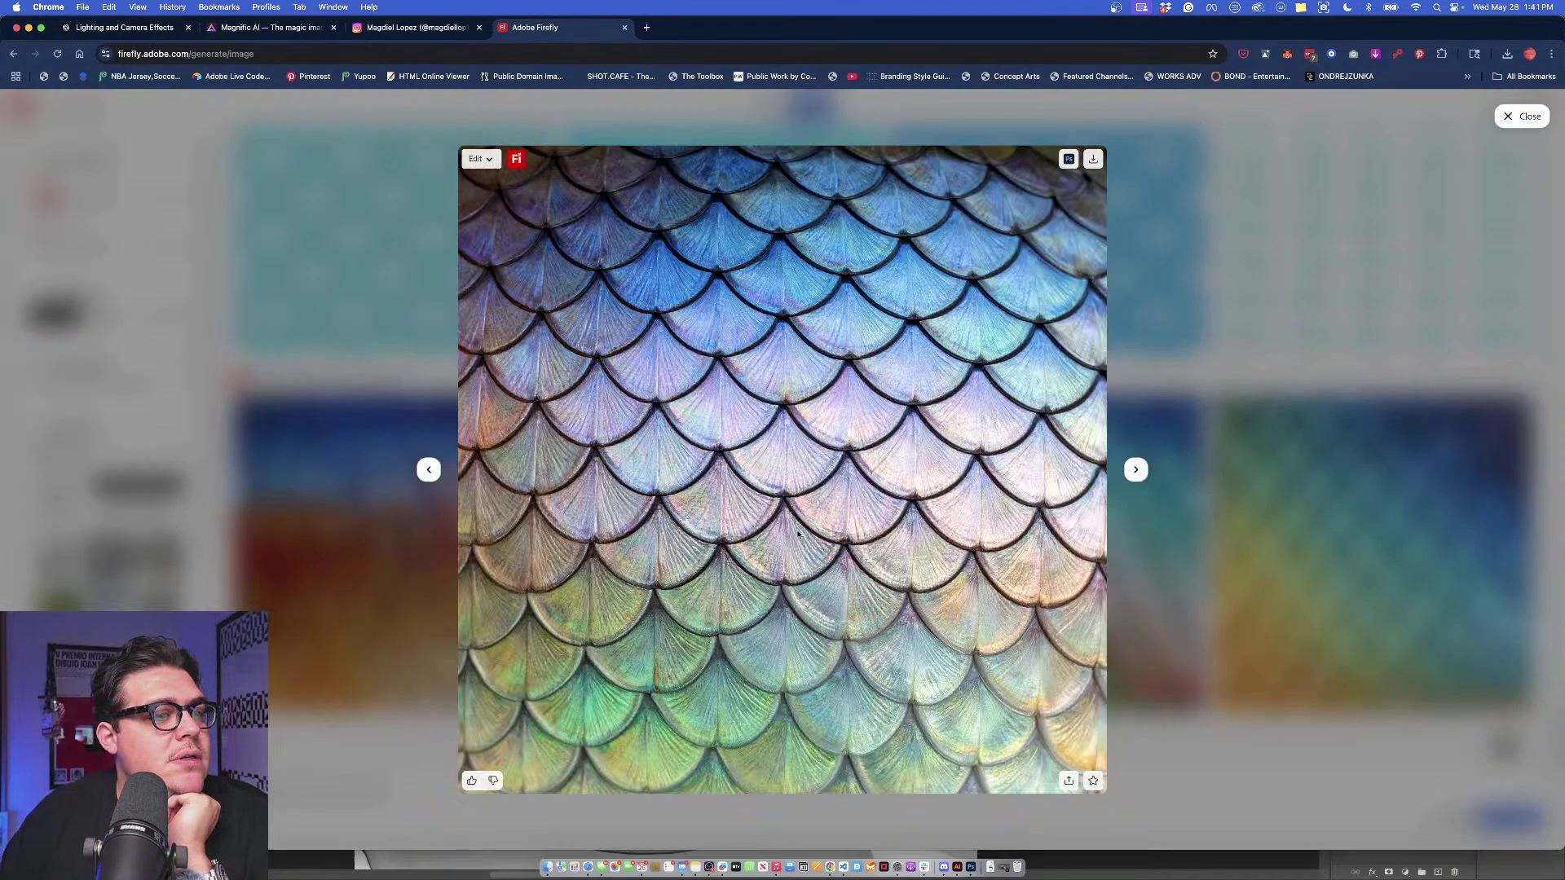
{"action": "left_click", "coordinate": [1333, 346]}
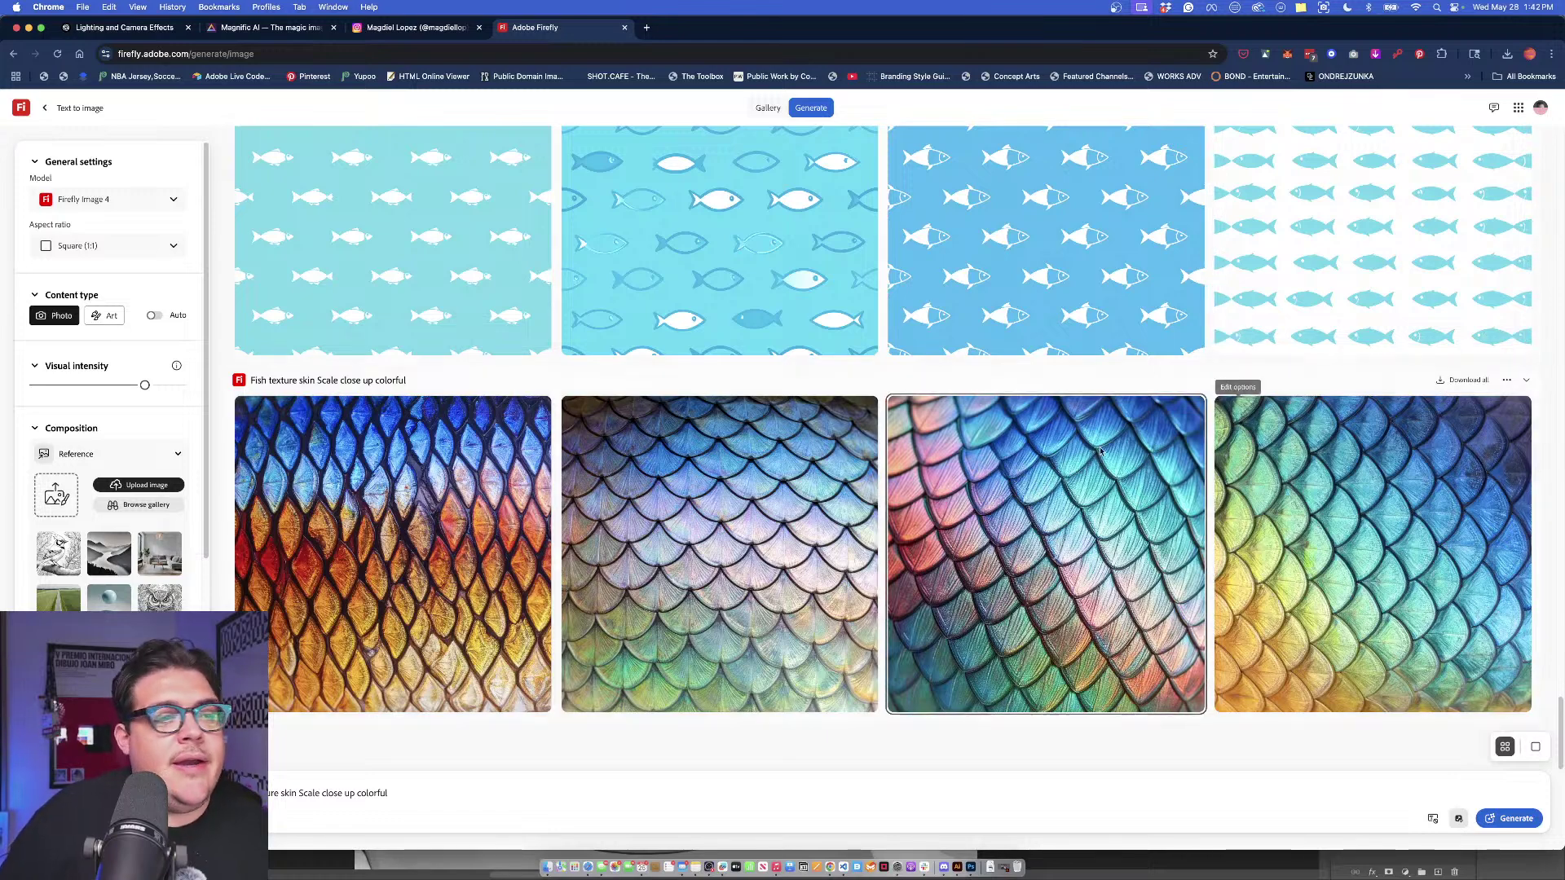
{"action": "left_click", "coordinate": [775, 557]}
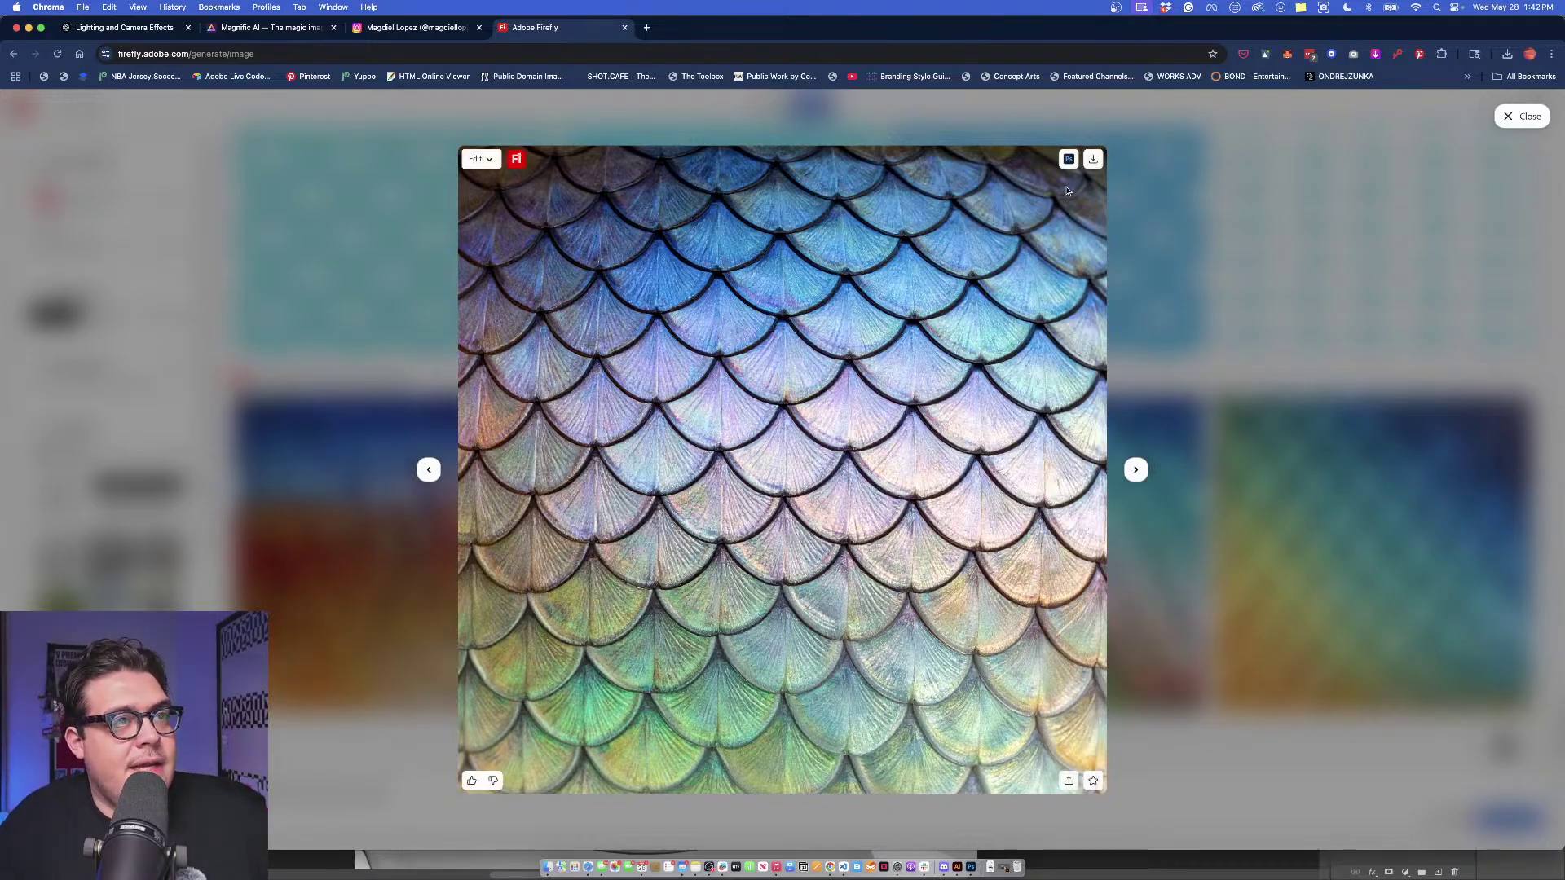
{"action": "left_click", "coordinate": [1229, 262]}
Use the second fish-scale image, with pastel blue, pink and green scales, as the style reference.
{"action": "left_click", "coordinate": [782, 577]}
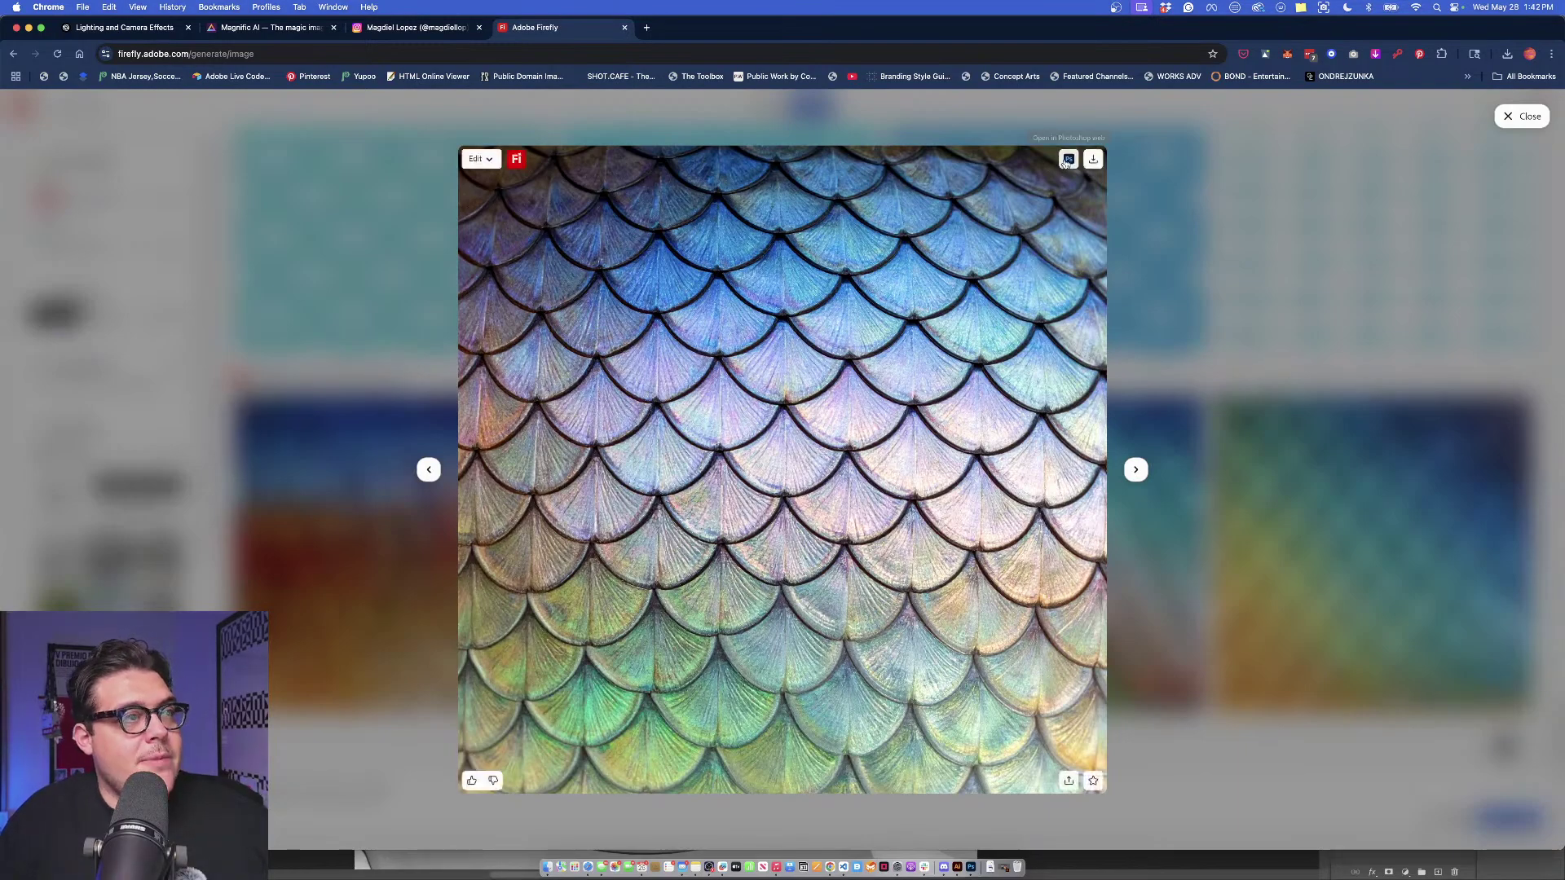
{"action": "left_click", "coordinate": [479, 159]}
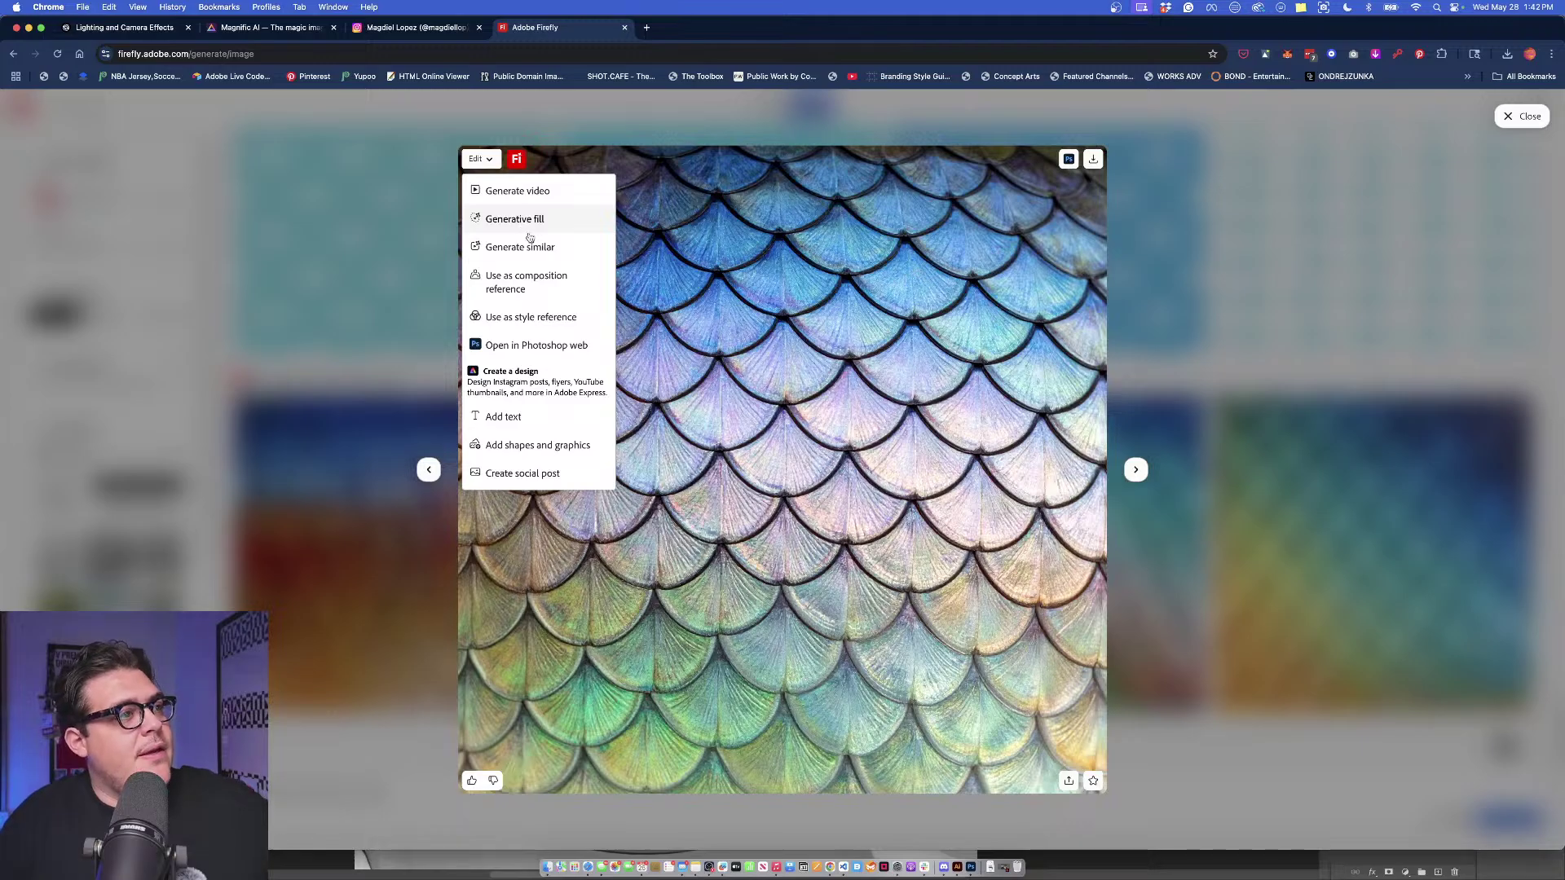
{"action": "left_click", "coordinate": [536, 320]}
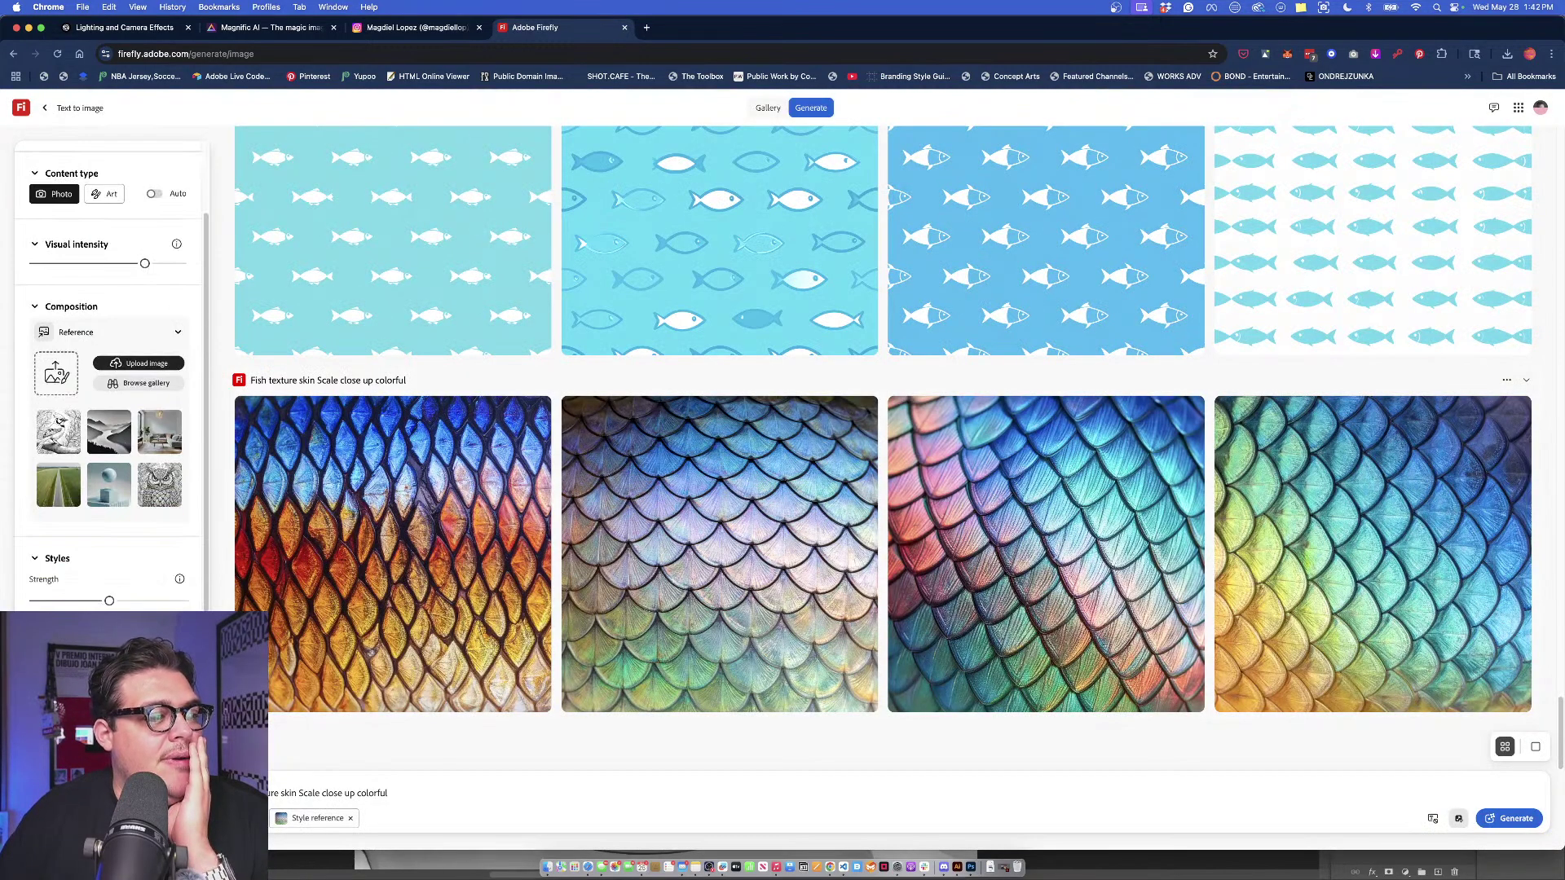
Upload the black-and-white portrait TEST'.jpg from the Downloads folder as the composition reference.
{"action": "left_click", "coordinate": [55, 374]}
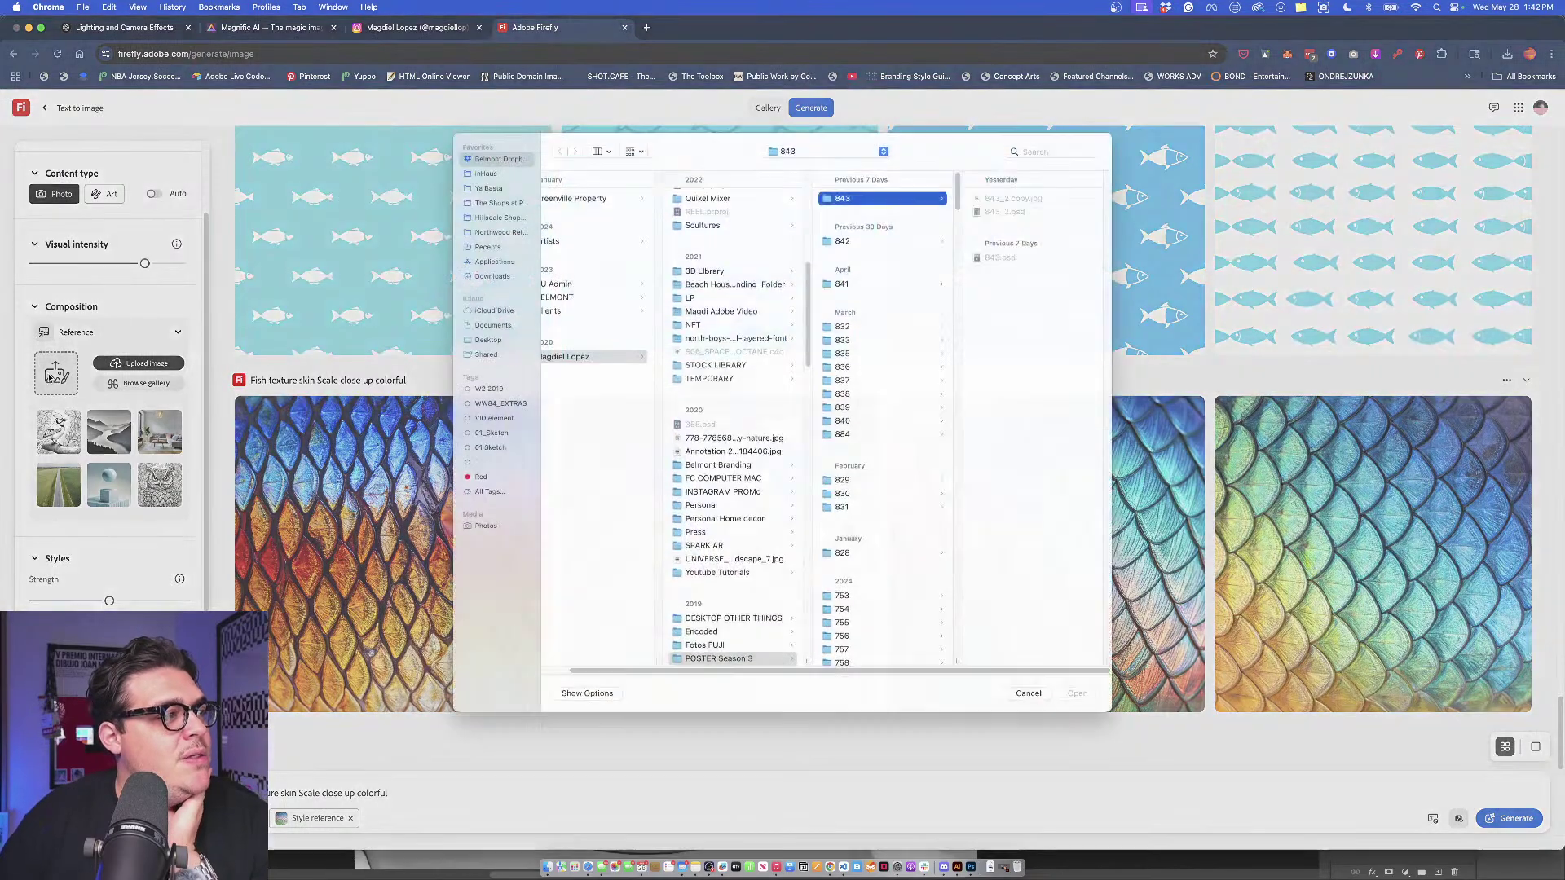
{"action": "left_click", "coordinate": [1005, 866]}
{"action": "left_click_drag", "start_coordinate": [1007, 717], "coordinate": [1067, 631]}
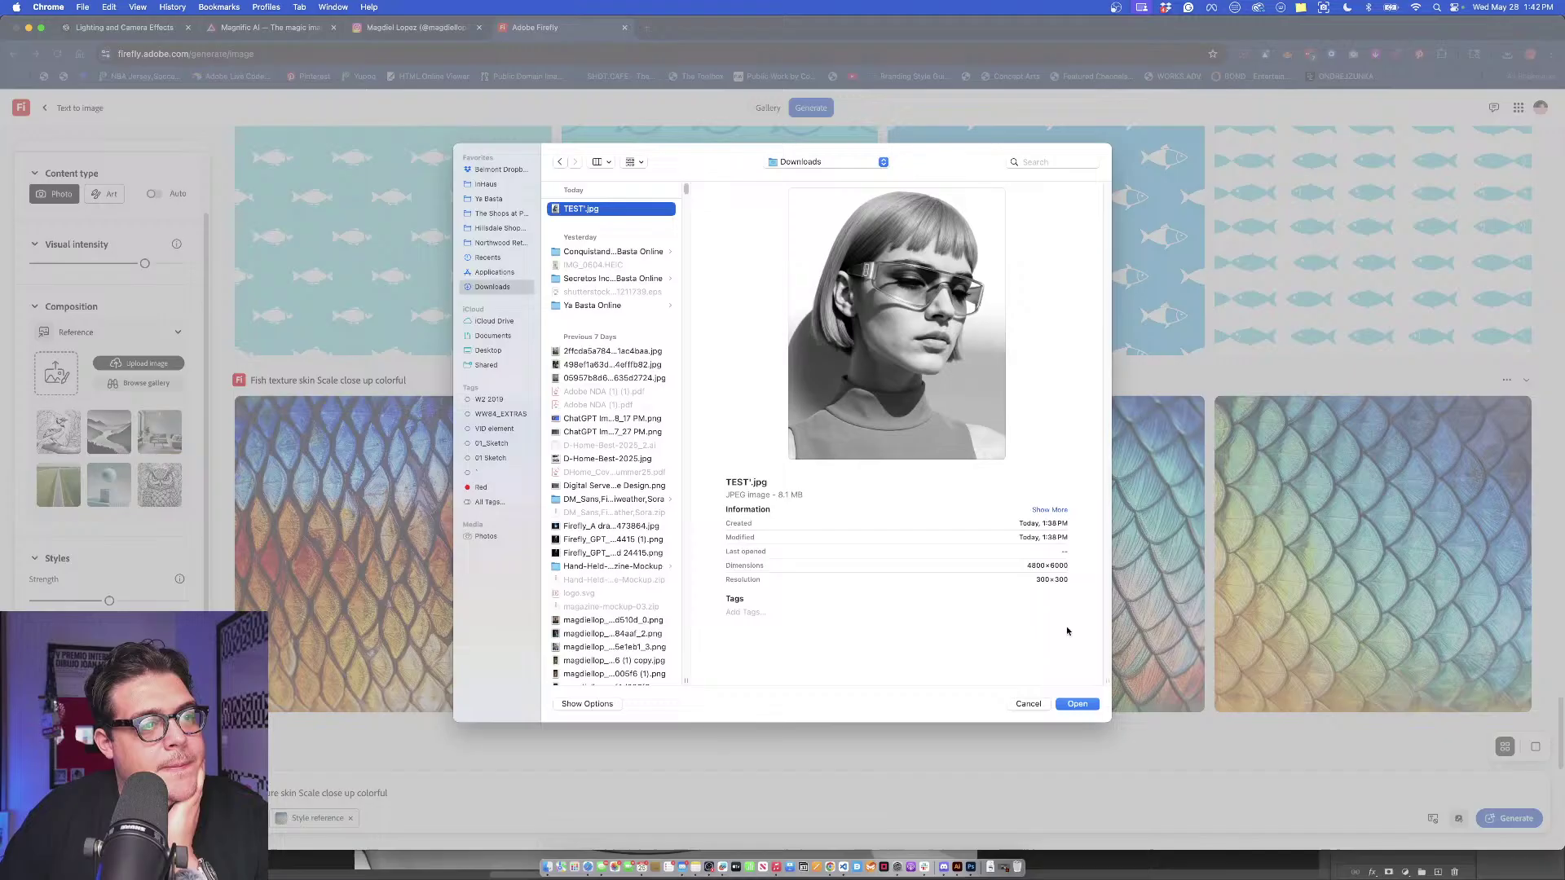
{"action": "left_click", "coordinate": [1077, 704]}
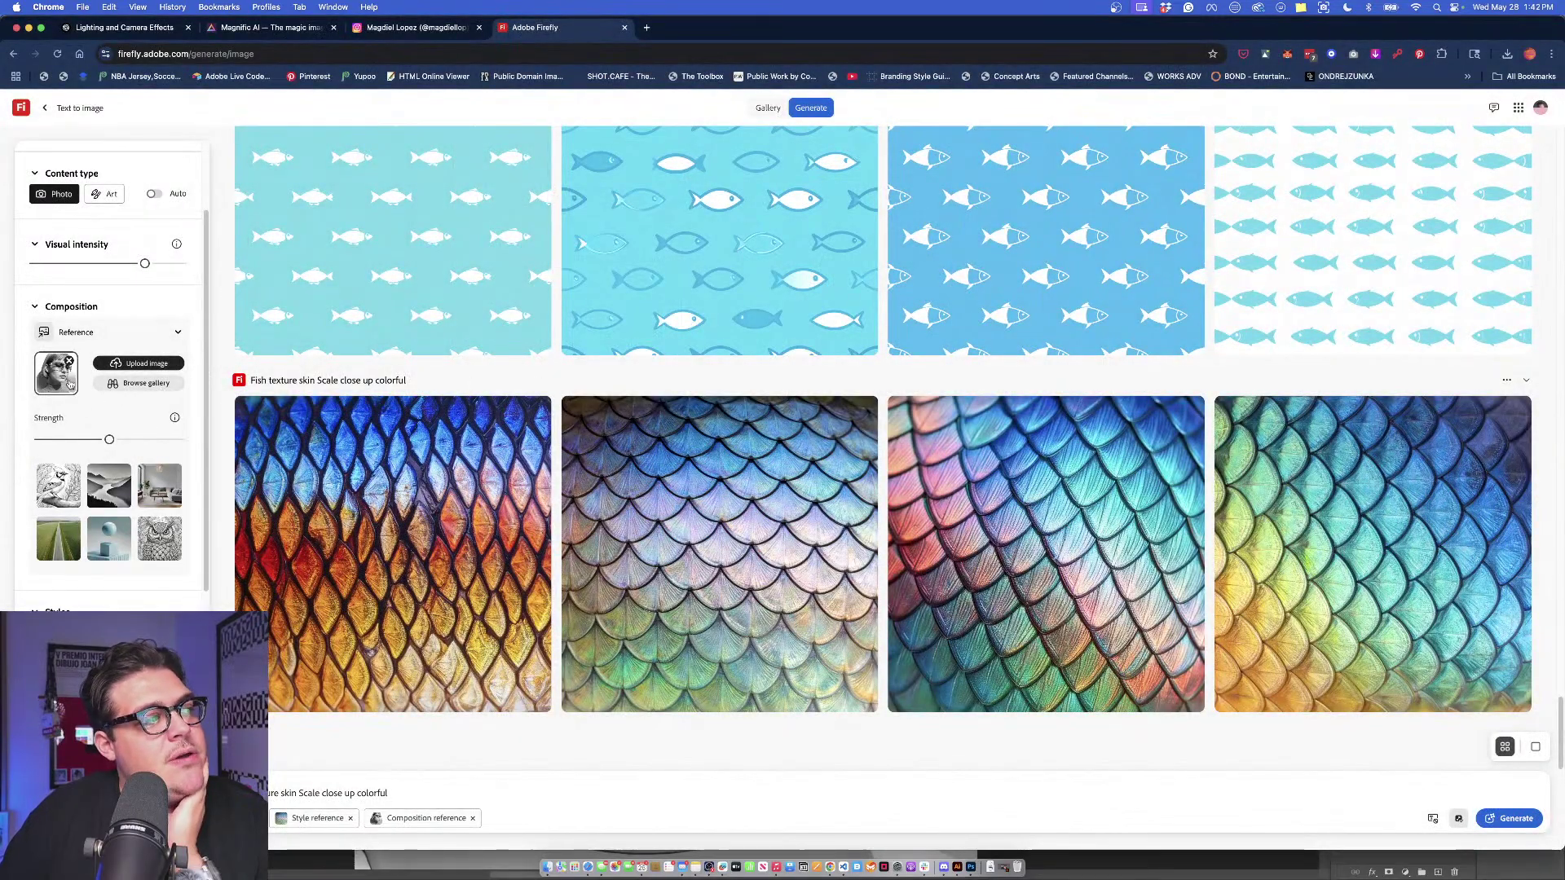
Raise the composition reference strength to its maximum, generate the images and inspect the first result enlarged.
{"action": "left_click_drag", "start_coordinate": [109, 440], "coordinate": [180, 439]}
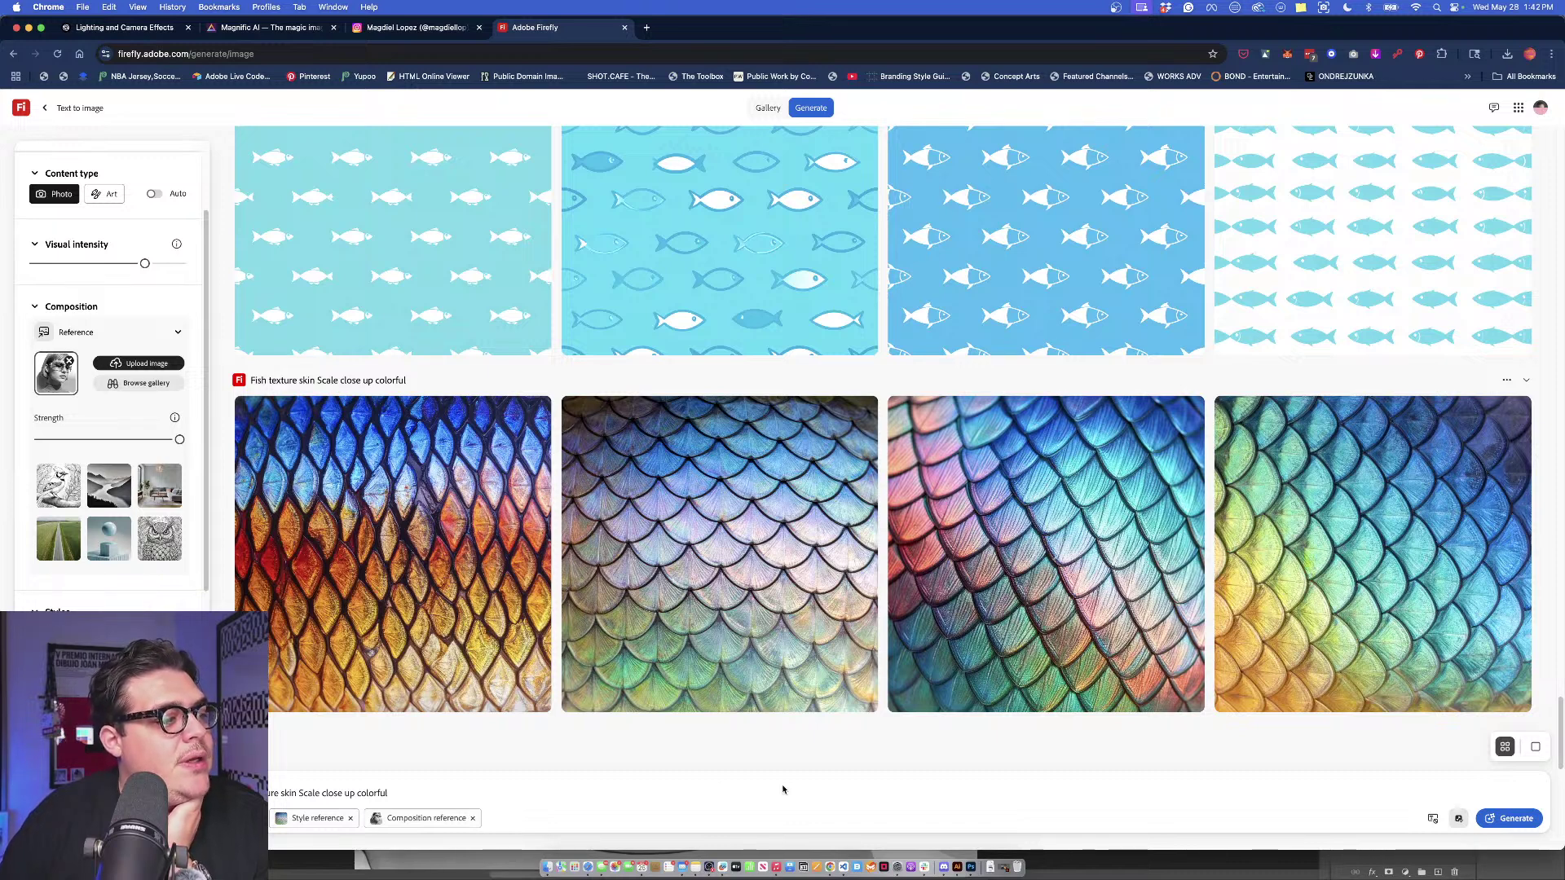
{"action": "left_click", "coordinate": [1515, 819]}
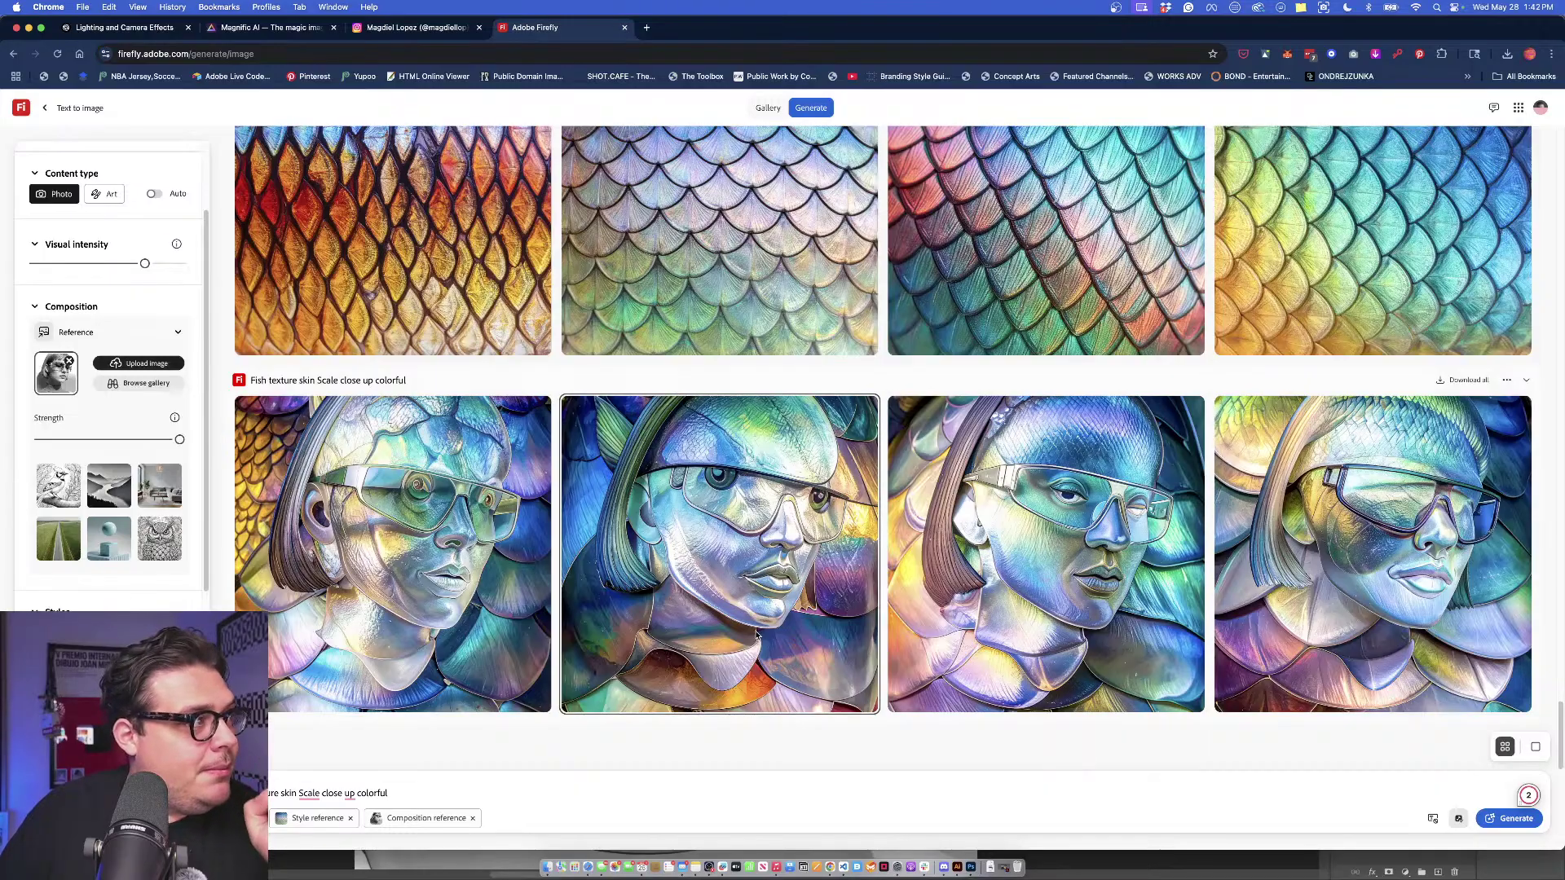
{"action": "scroll", "coordinate": [484, 522], "scroll_direction": "up", "scroll_amount": 5}
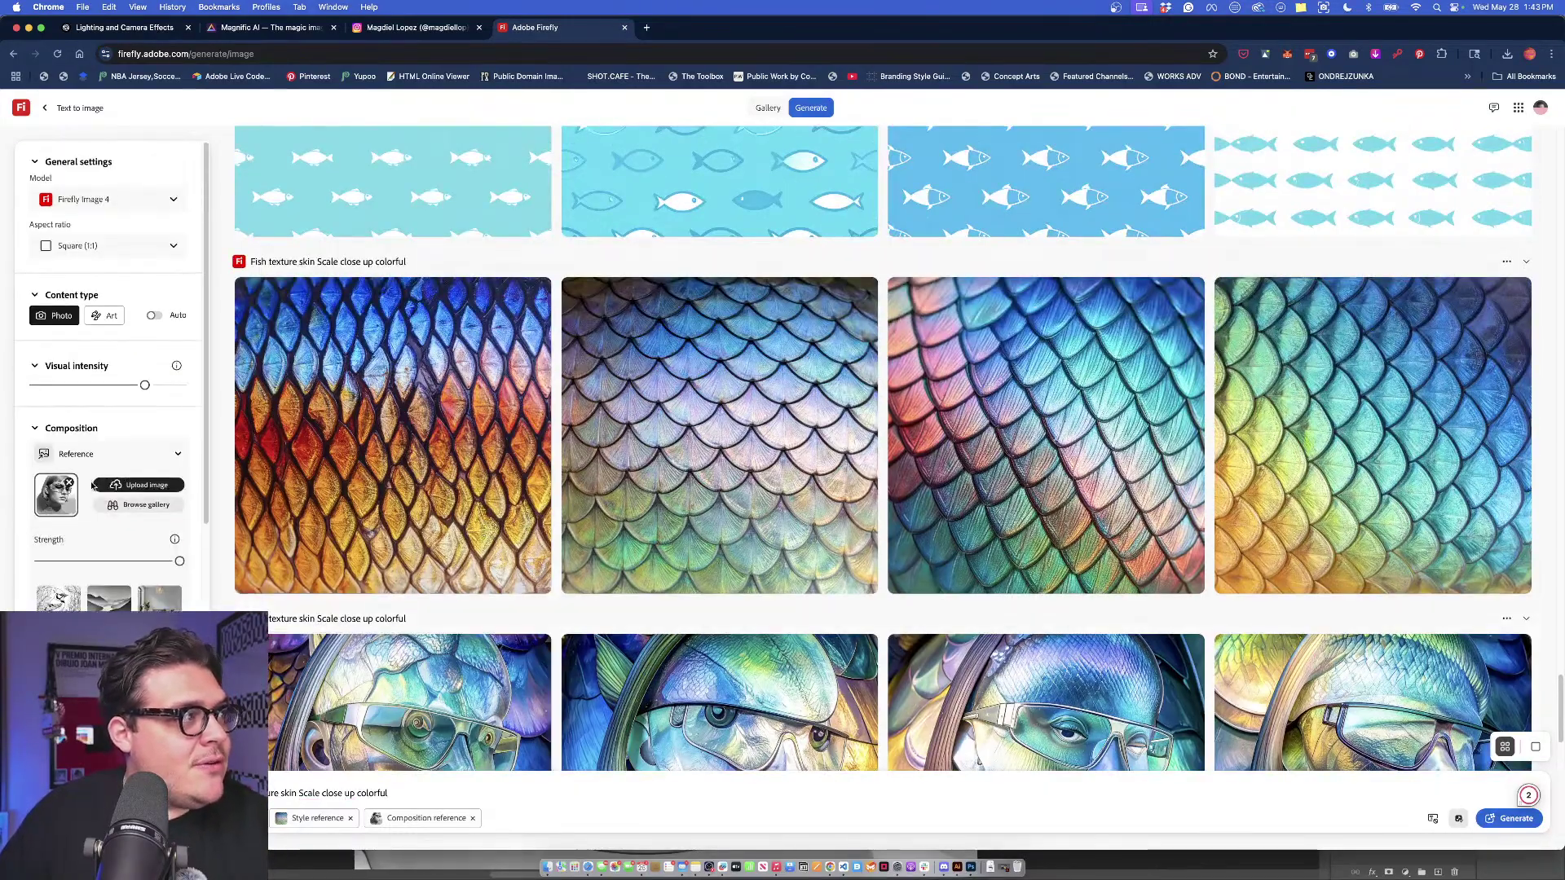
{"action": "scroll", "coordinate": [522, 537], "scroll_direction": "down", "scroll_amount": 3}
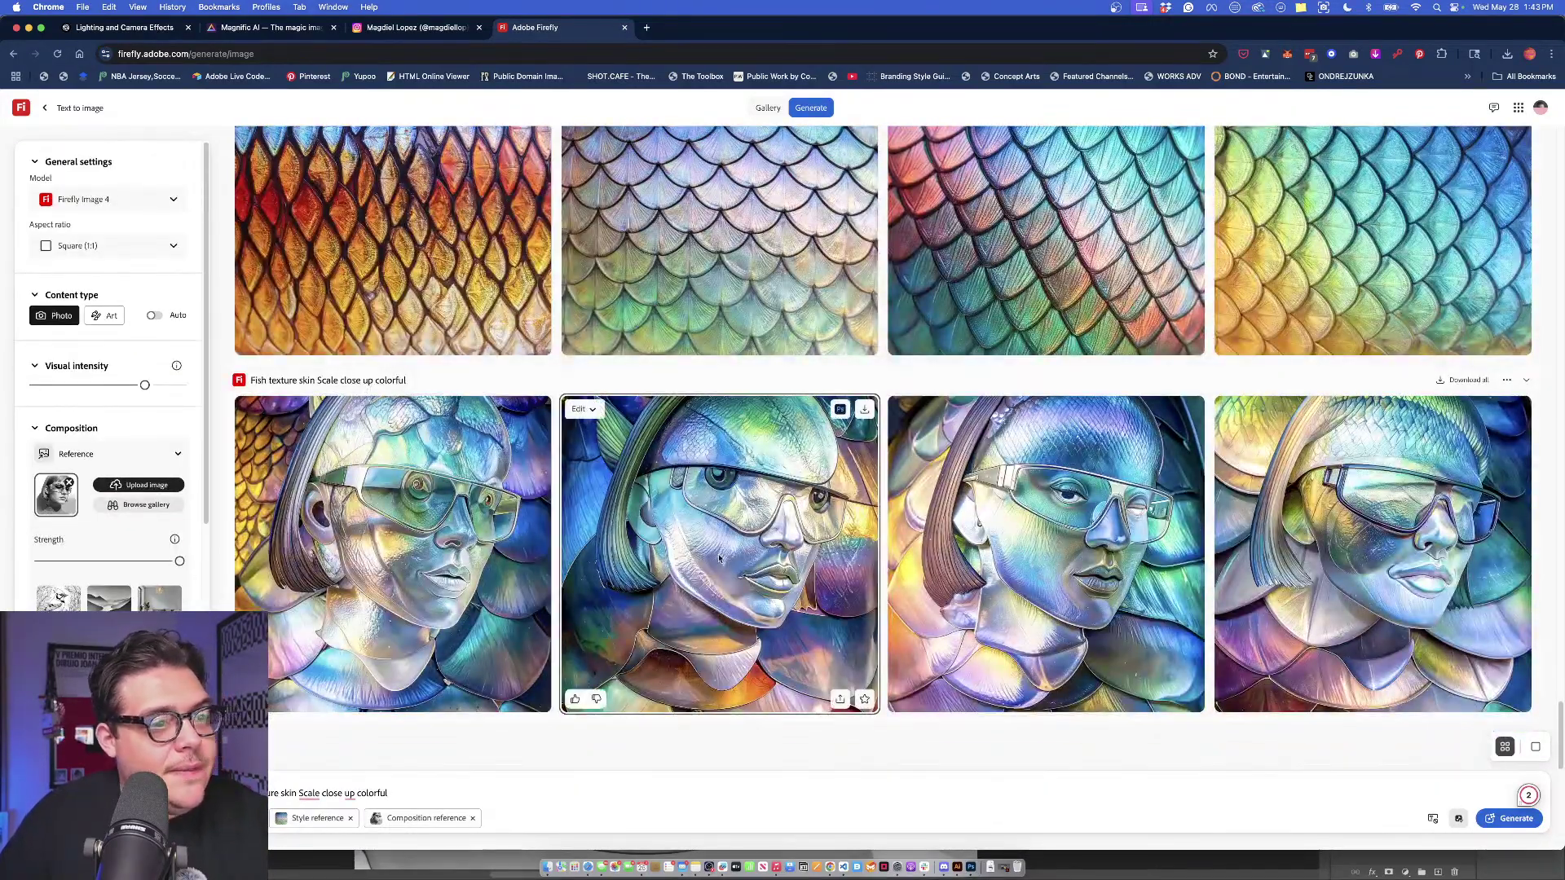
{"action": "left_click", "coordinate": [401, 579]}
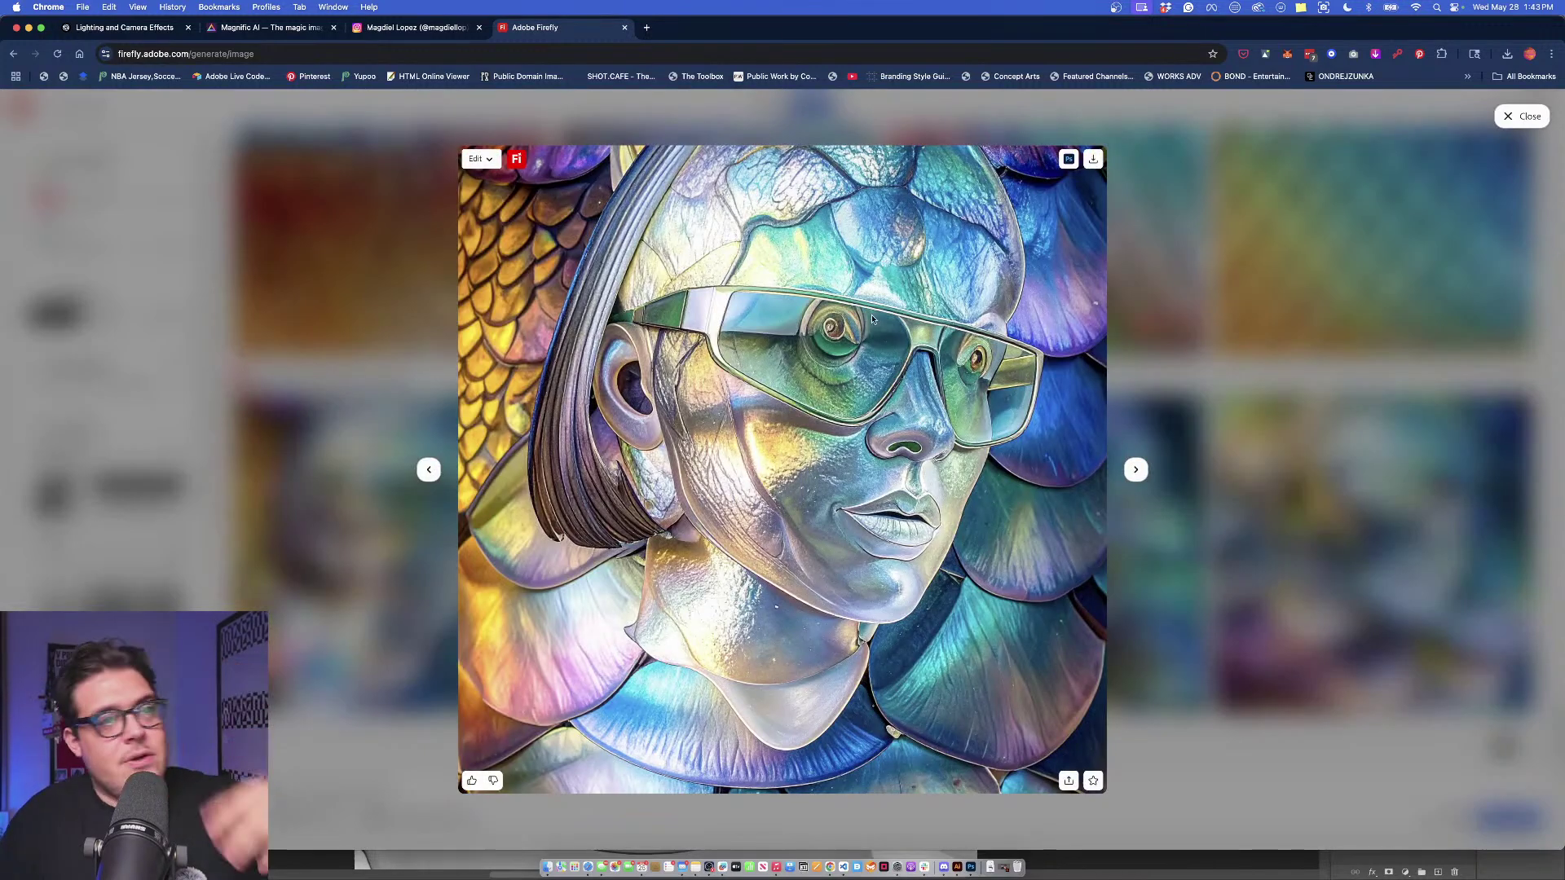
{"action": "left_click", "coordinate": [1111, 167]}
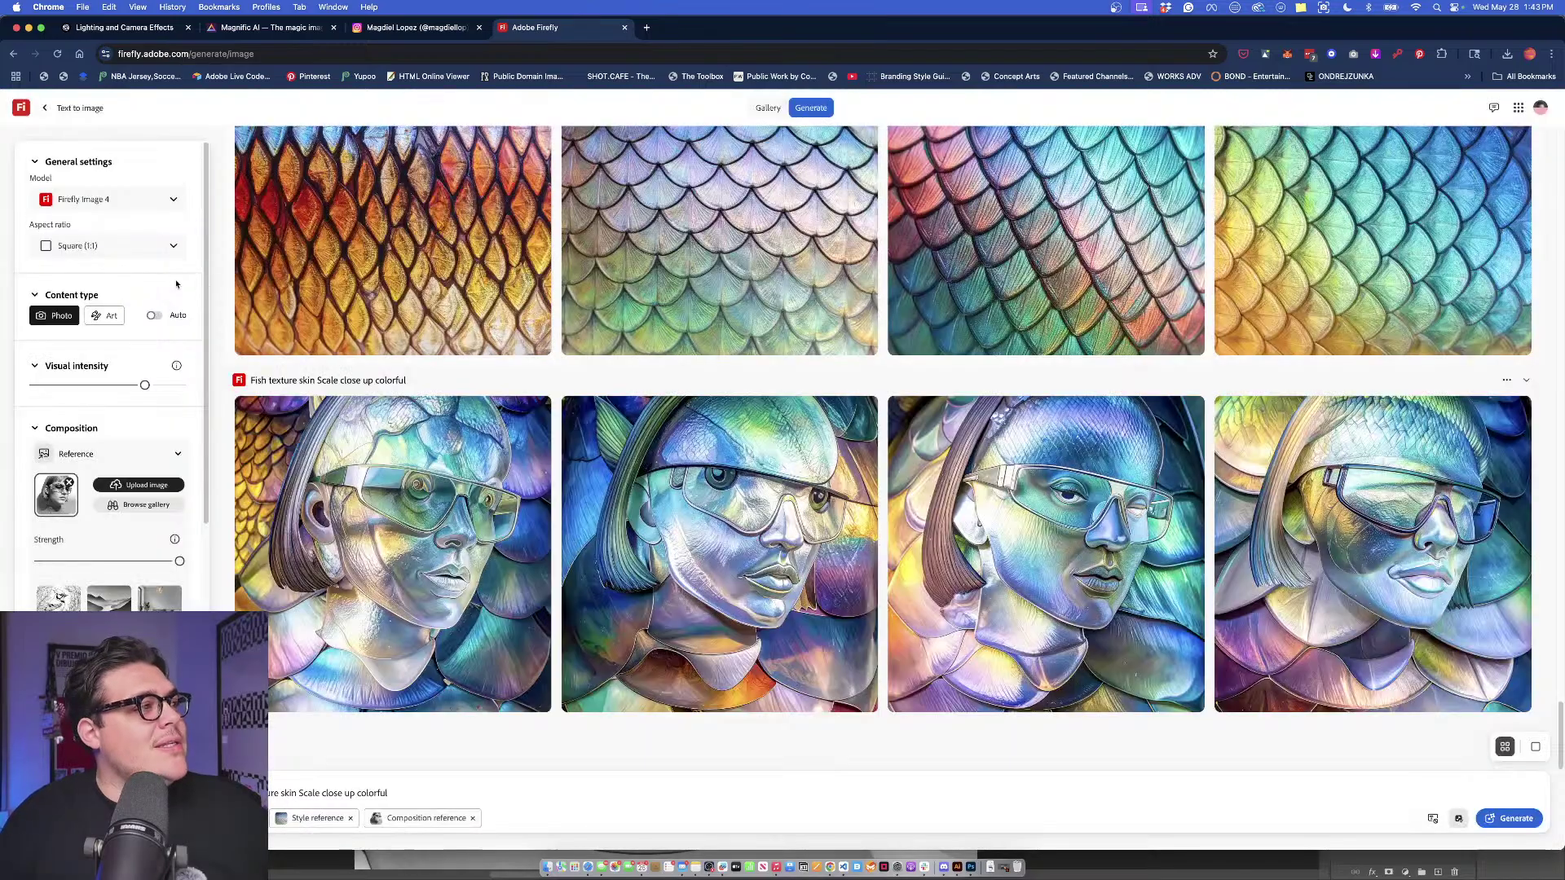
Set the aspect ratio to Portrait (3:4) and generate a new set of images.
{"action": "left_click", "coordinate": [140, 249]}
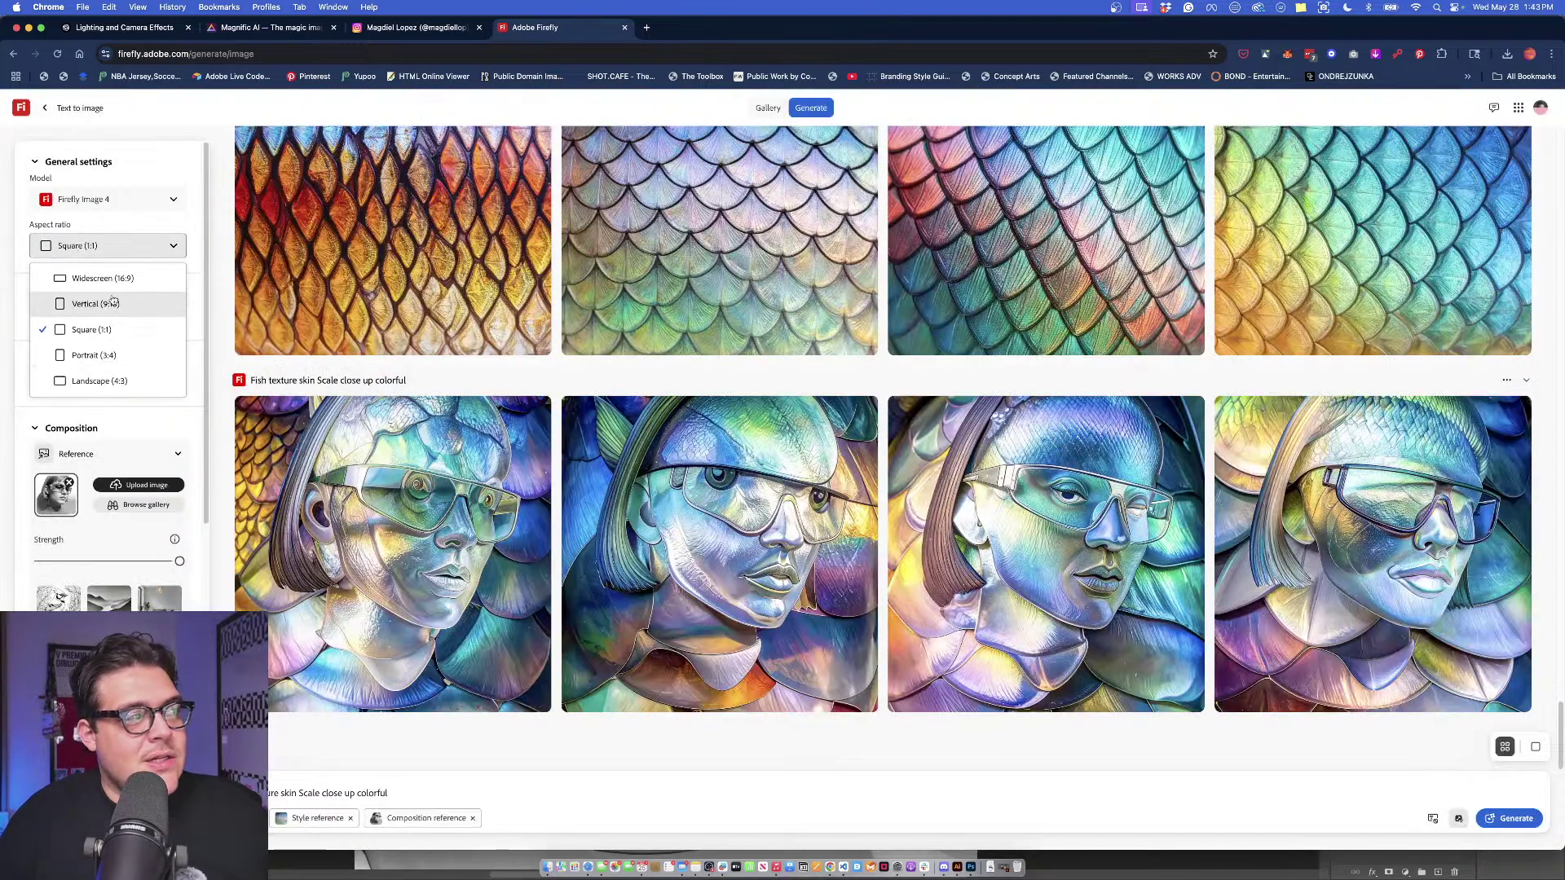
{"action": "left_click", "coordinate": [124, 357]}
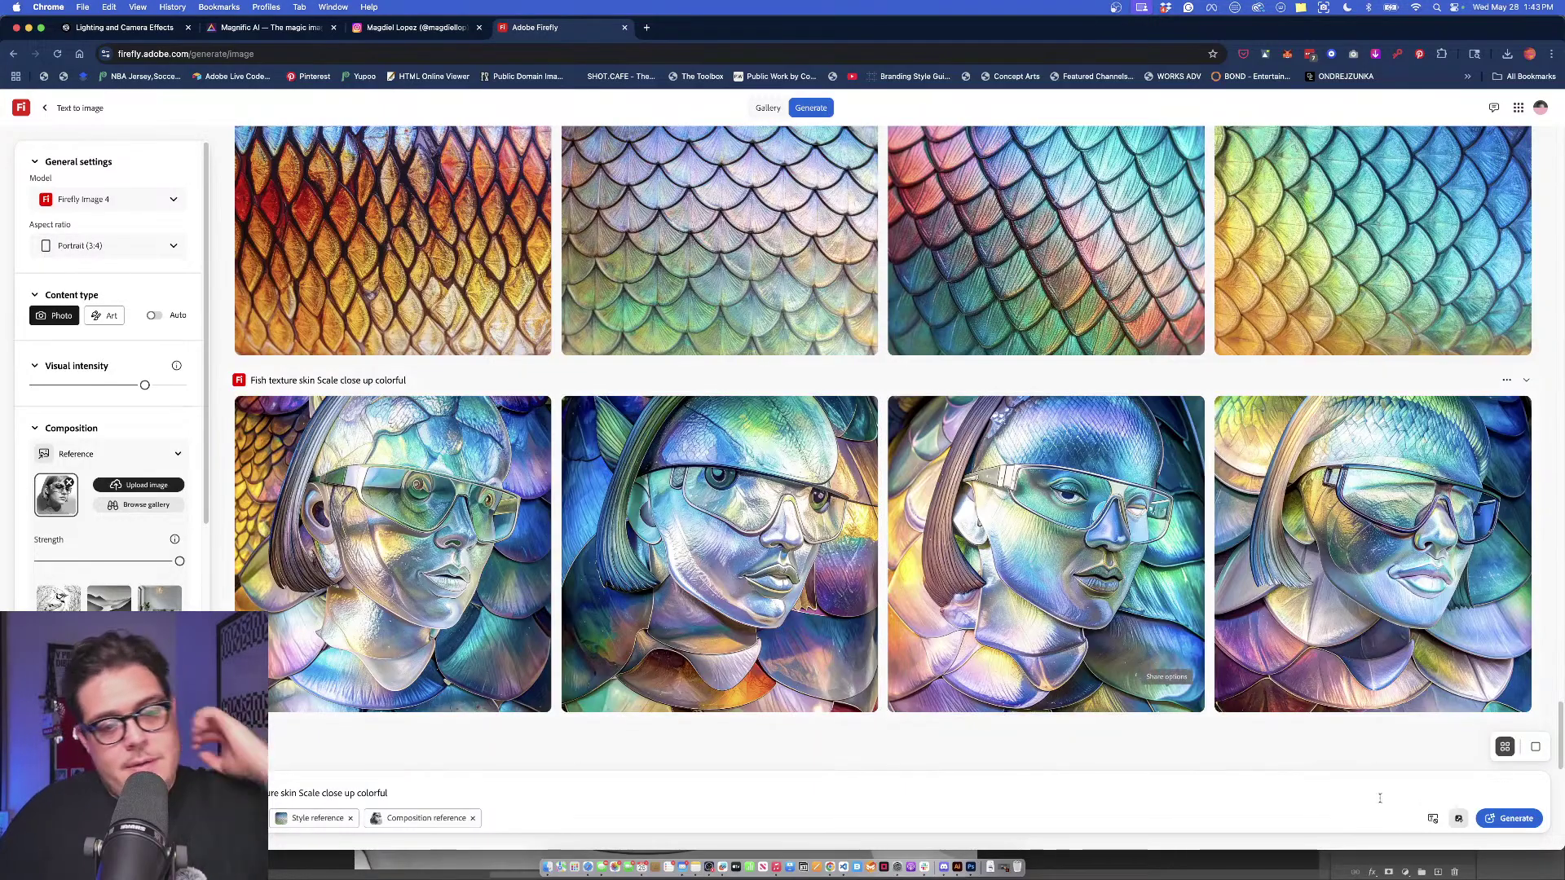
{"action": "left_click", "coordinate": [1493, 819]}
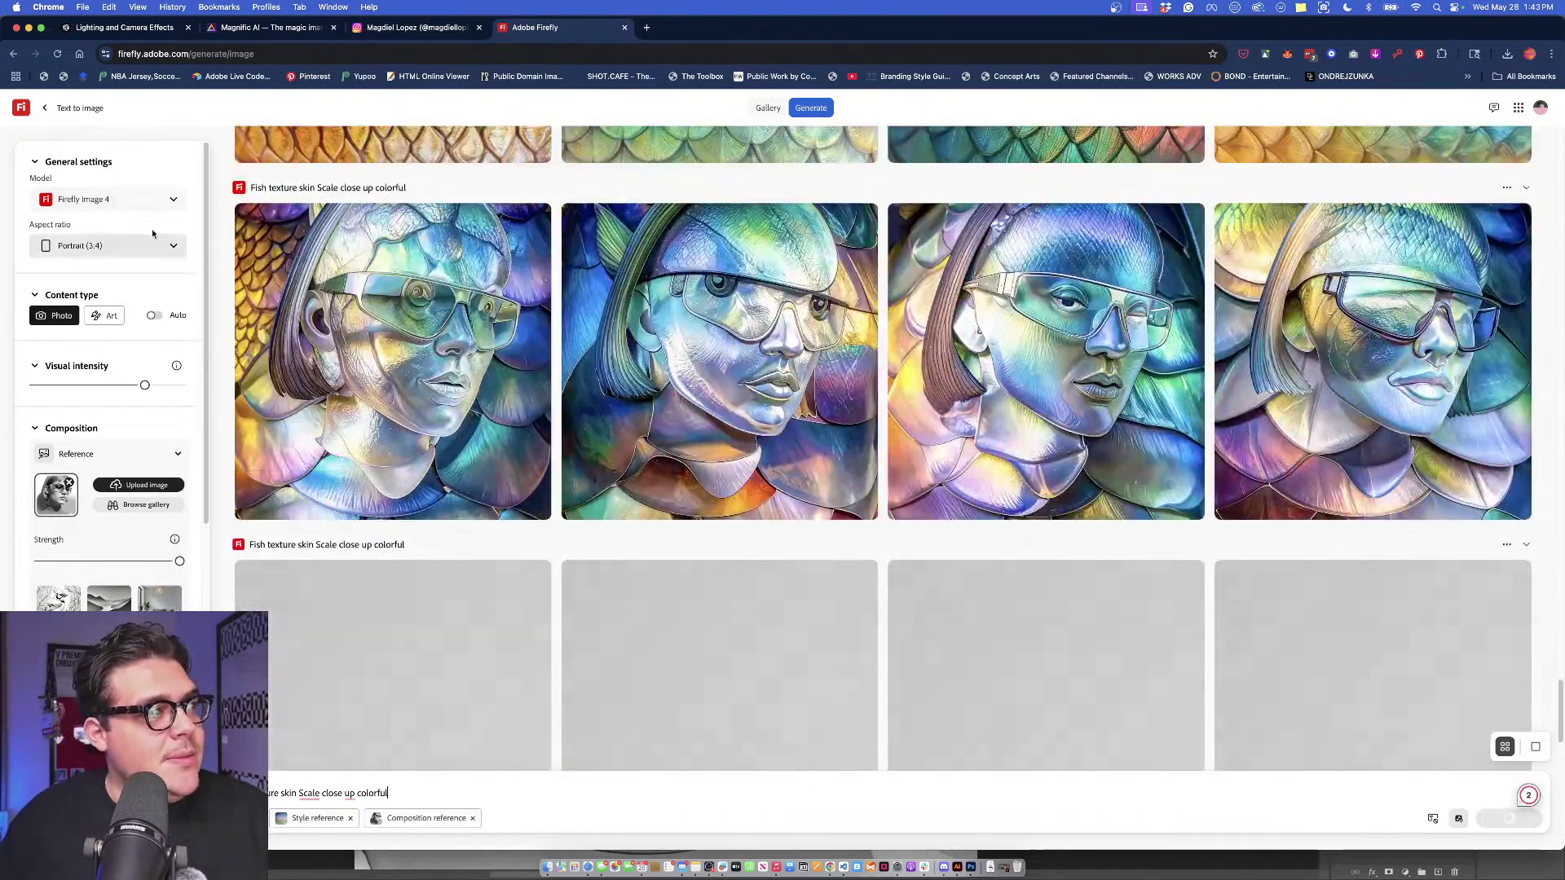
Switch the model to Firefly Image 3 and generate another set with the same prompt and references.
{"action": "left_click", "coordinate": [146, 201]}
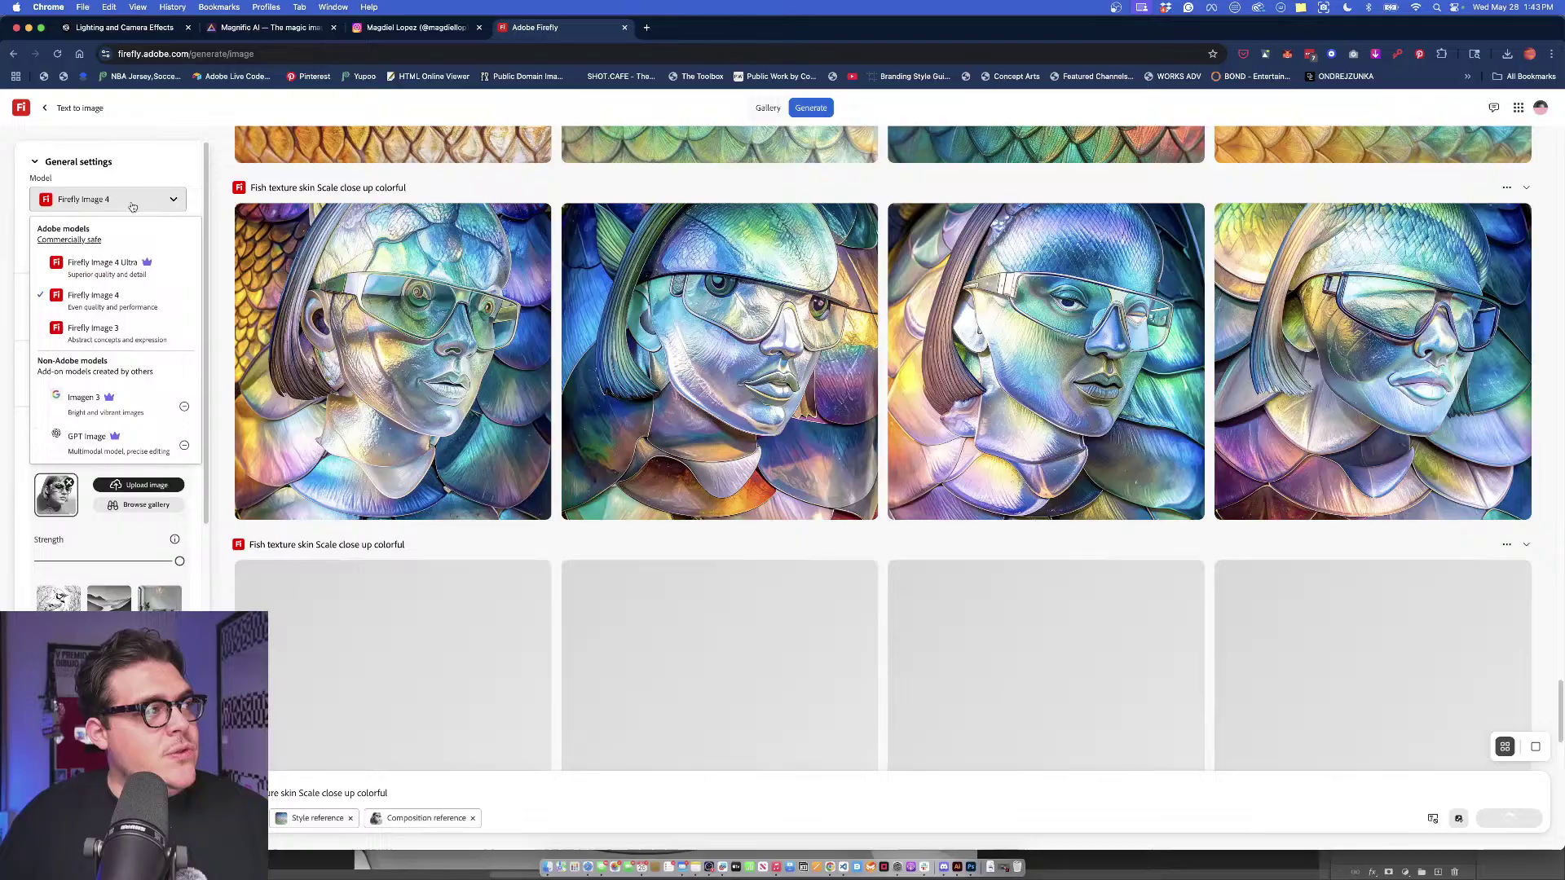
{"action": "left_click", "coordinate": [133, 330]}
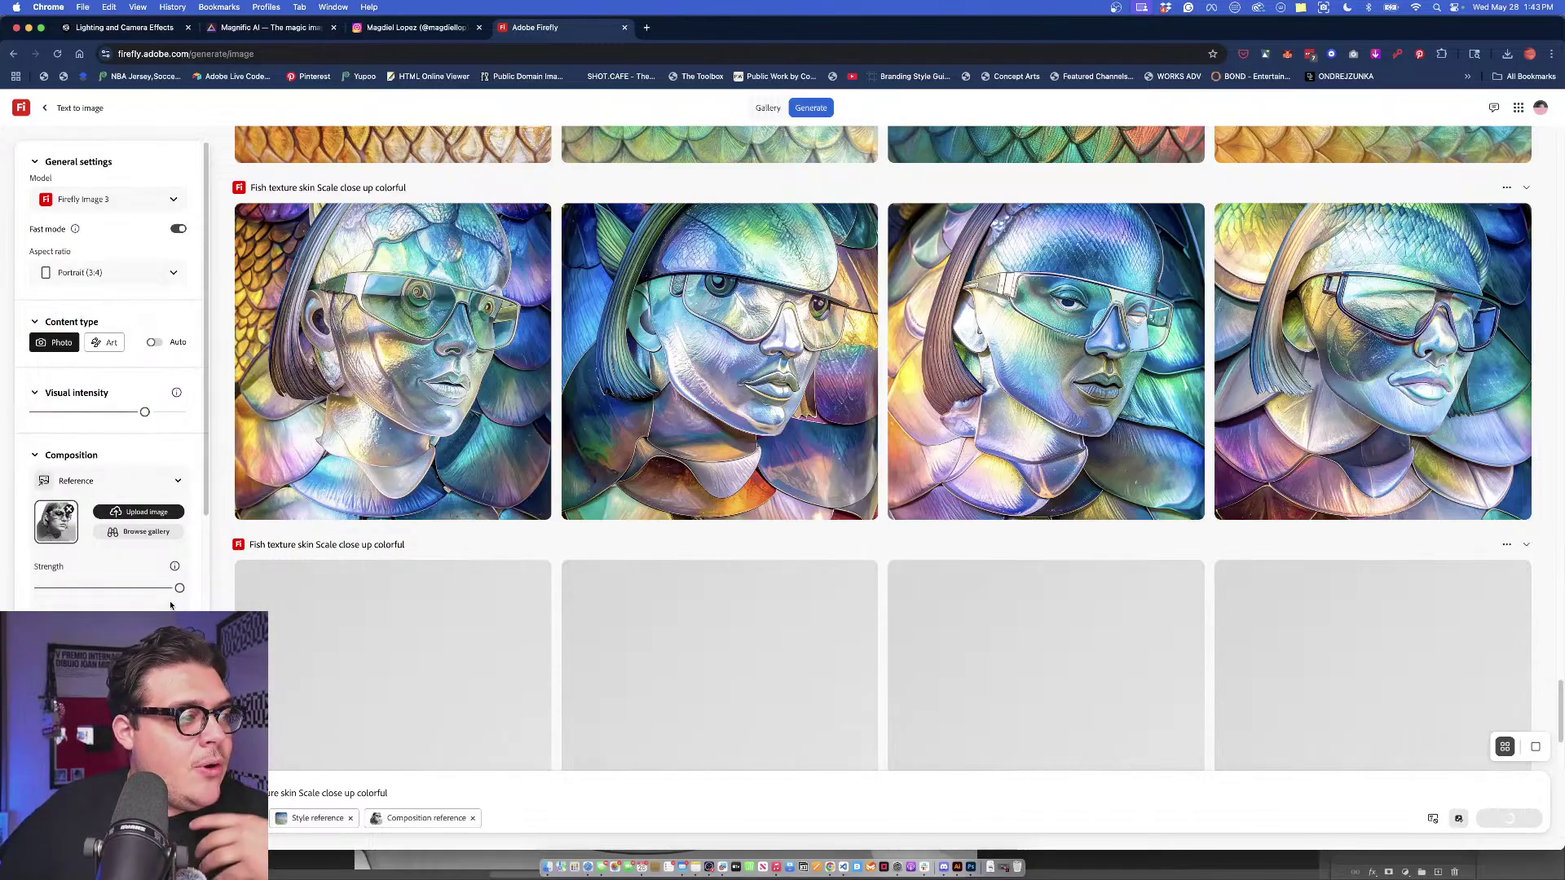
{"action": "scroll", "coordinate": [628, 626], "scroll_direction": "down", "scroll_amount": 3}
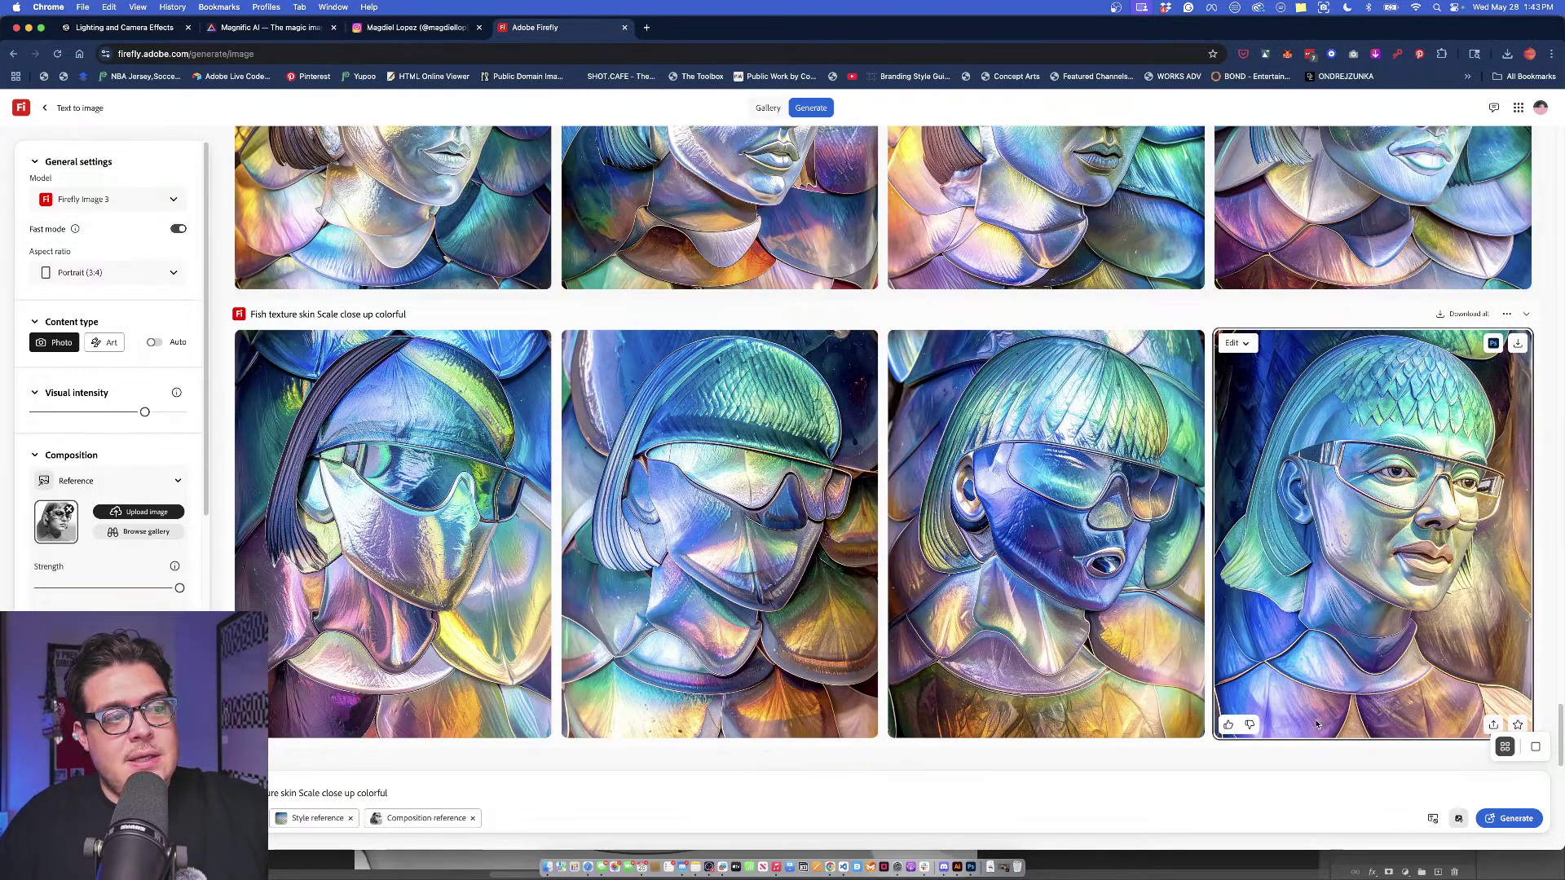
{"action": "left_click", "coordinate": [1521, 818]}
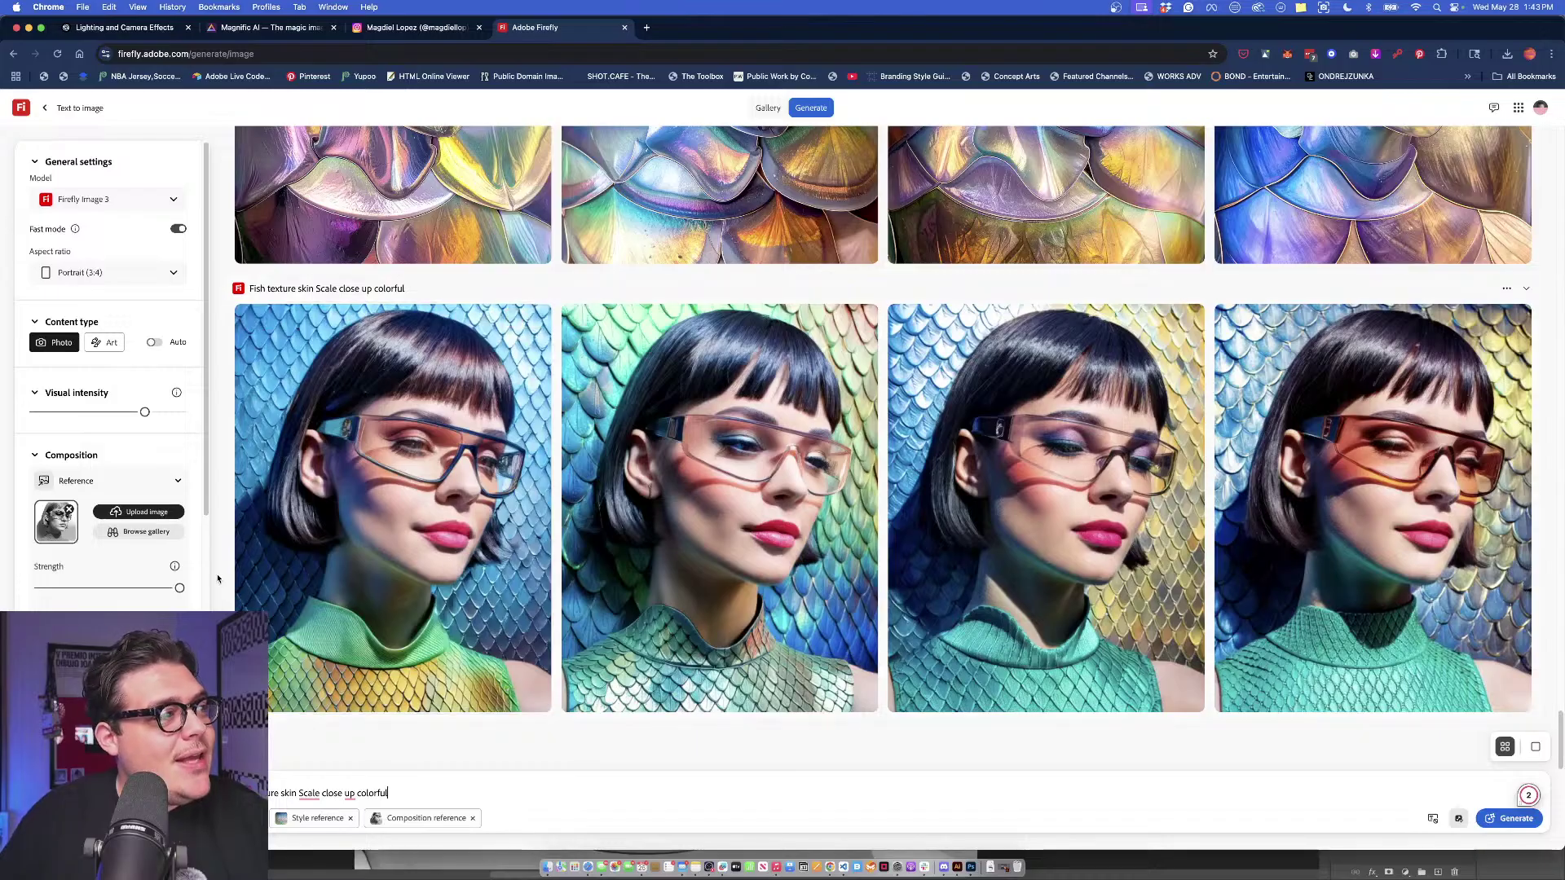
Shorten the prompt so it ends in "Scale on skin" and generate the images.
{"action": "left_click", "coordinate": [116, 209]}
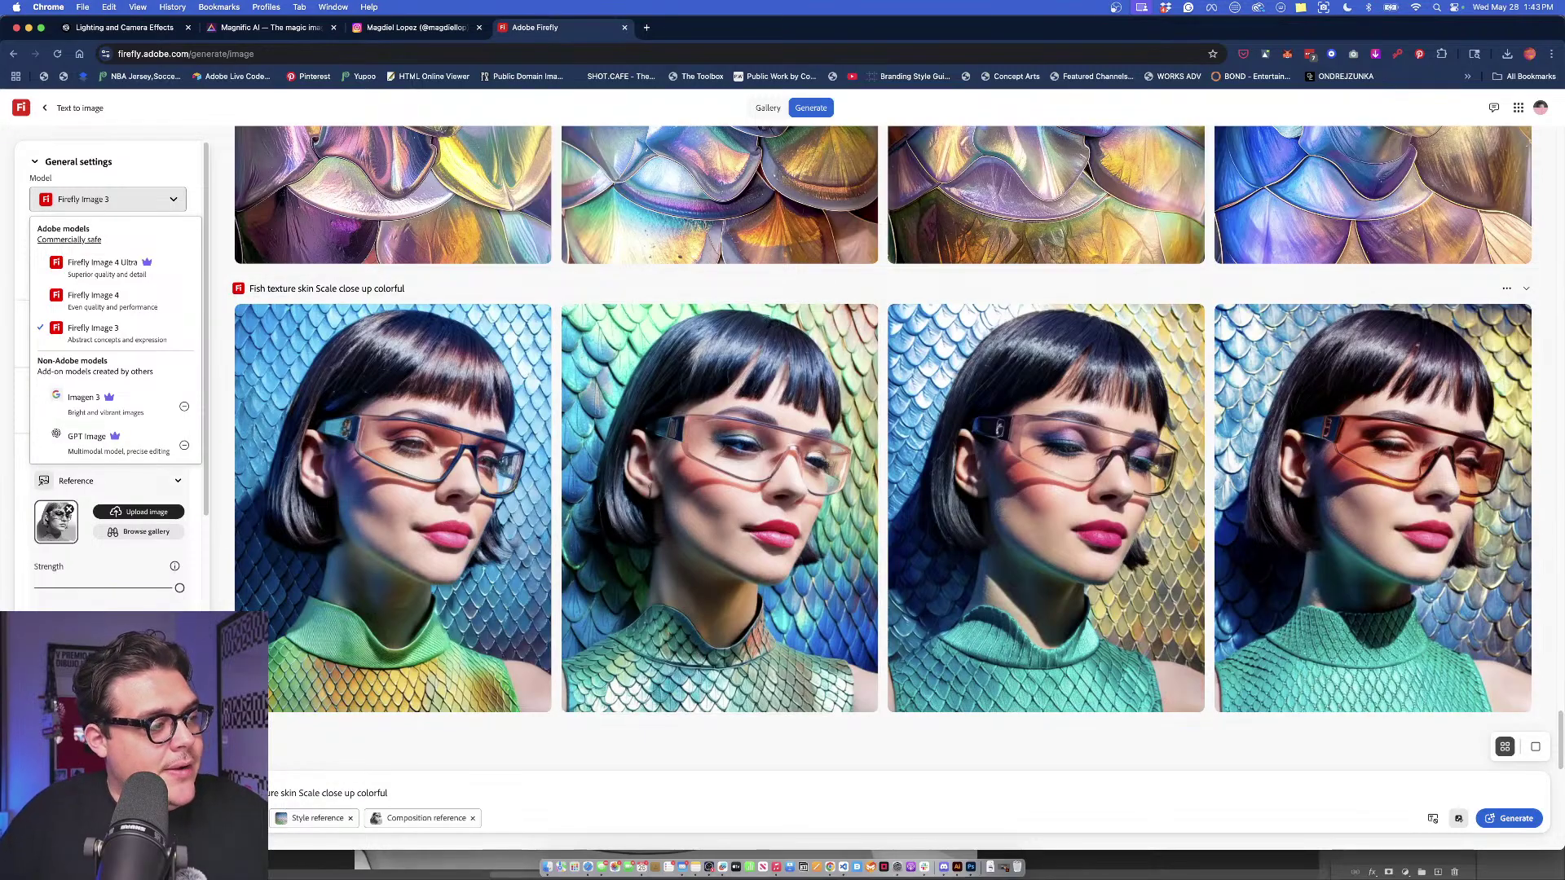
{"action": "left_click", "coordinate": [400, 794]}
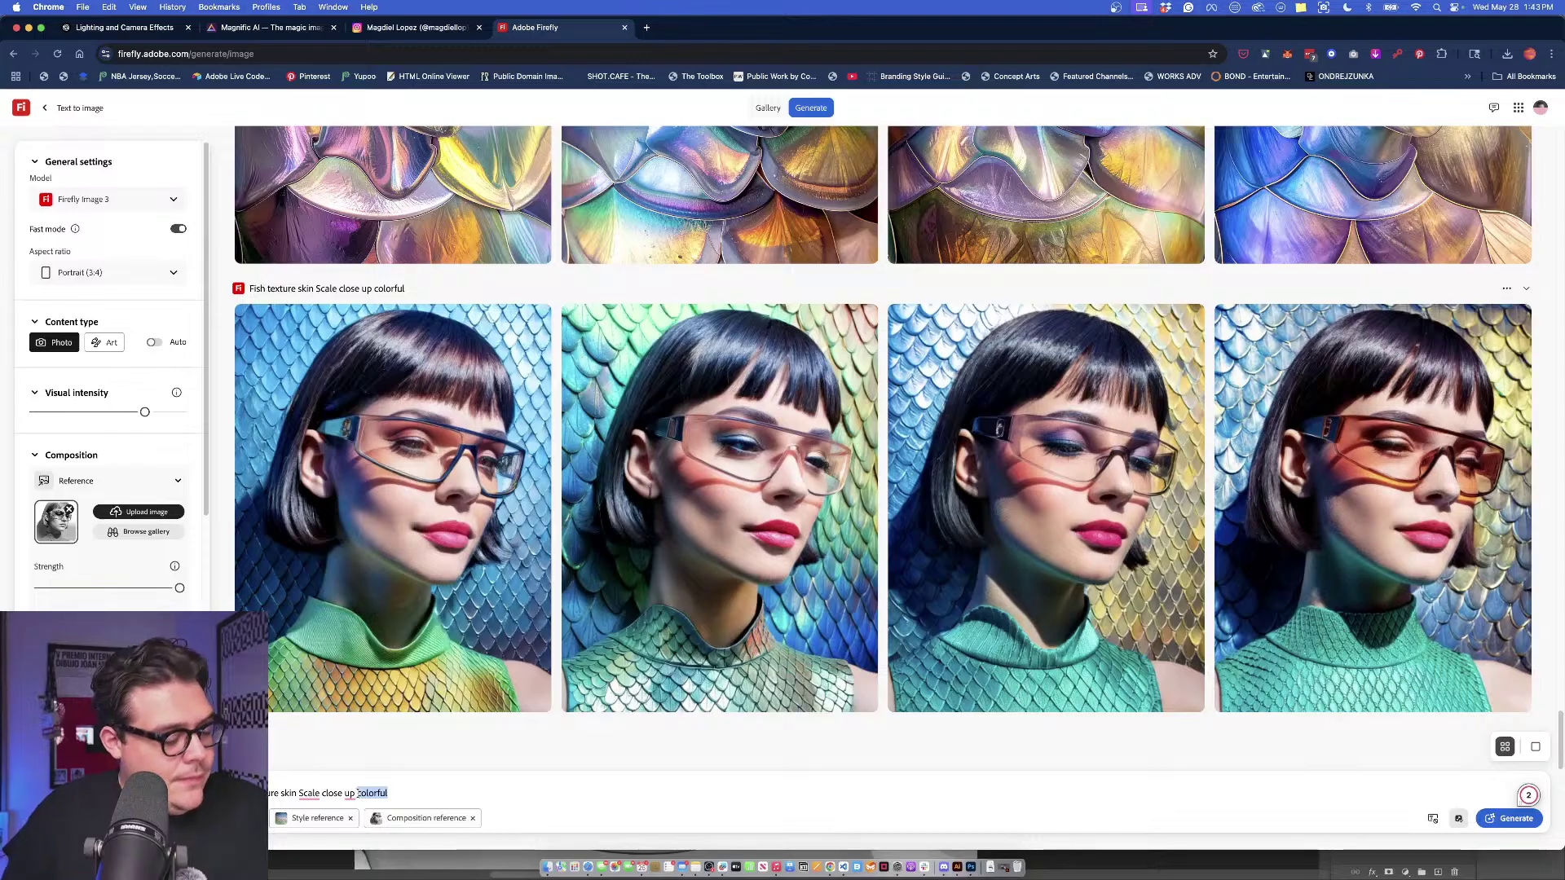
{"action": "key", "text": "BackSpace"}
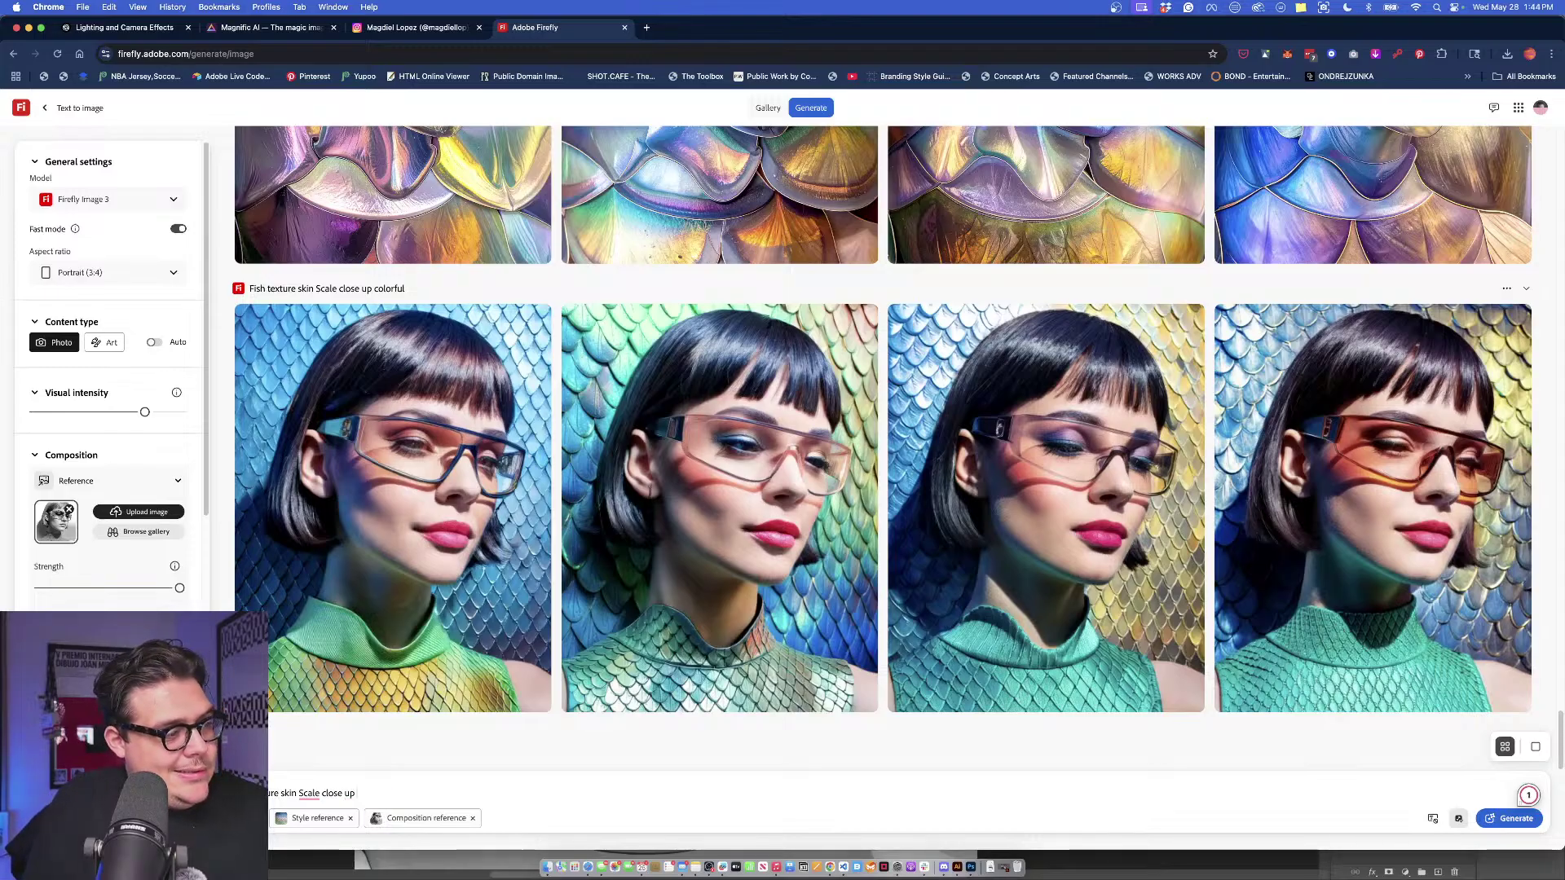
{"action": "key", "text": "BackSpace"}
{"action": "key", "text": "BackSpace"}
{"action": "key", "text": "BackSpace"}
{"action": "key", "text": "BackSpace"}
{"action": "key", "text": "BackSpace"}
{"action": "key", "text": "BackSpace"}
{"action": "key", "text": "BackSpace"}
{"action": "key", "text": "BackSpace"}
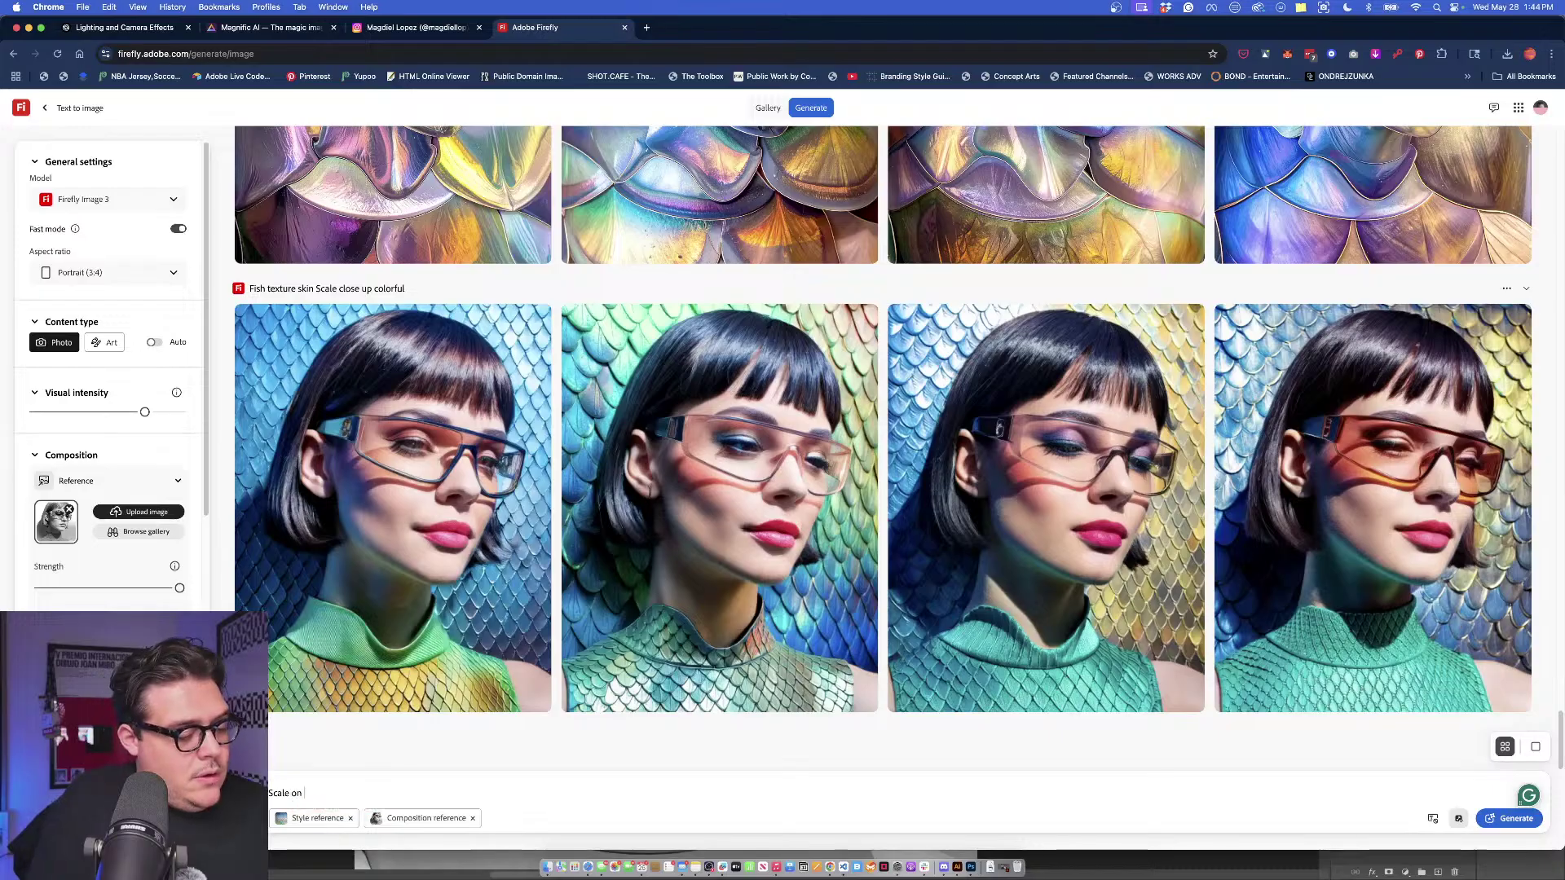
{"action": "type", "text": "on skin"}
{"action": "key", "text": "Return"}
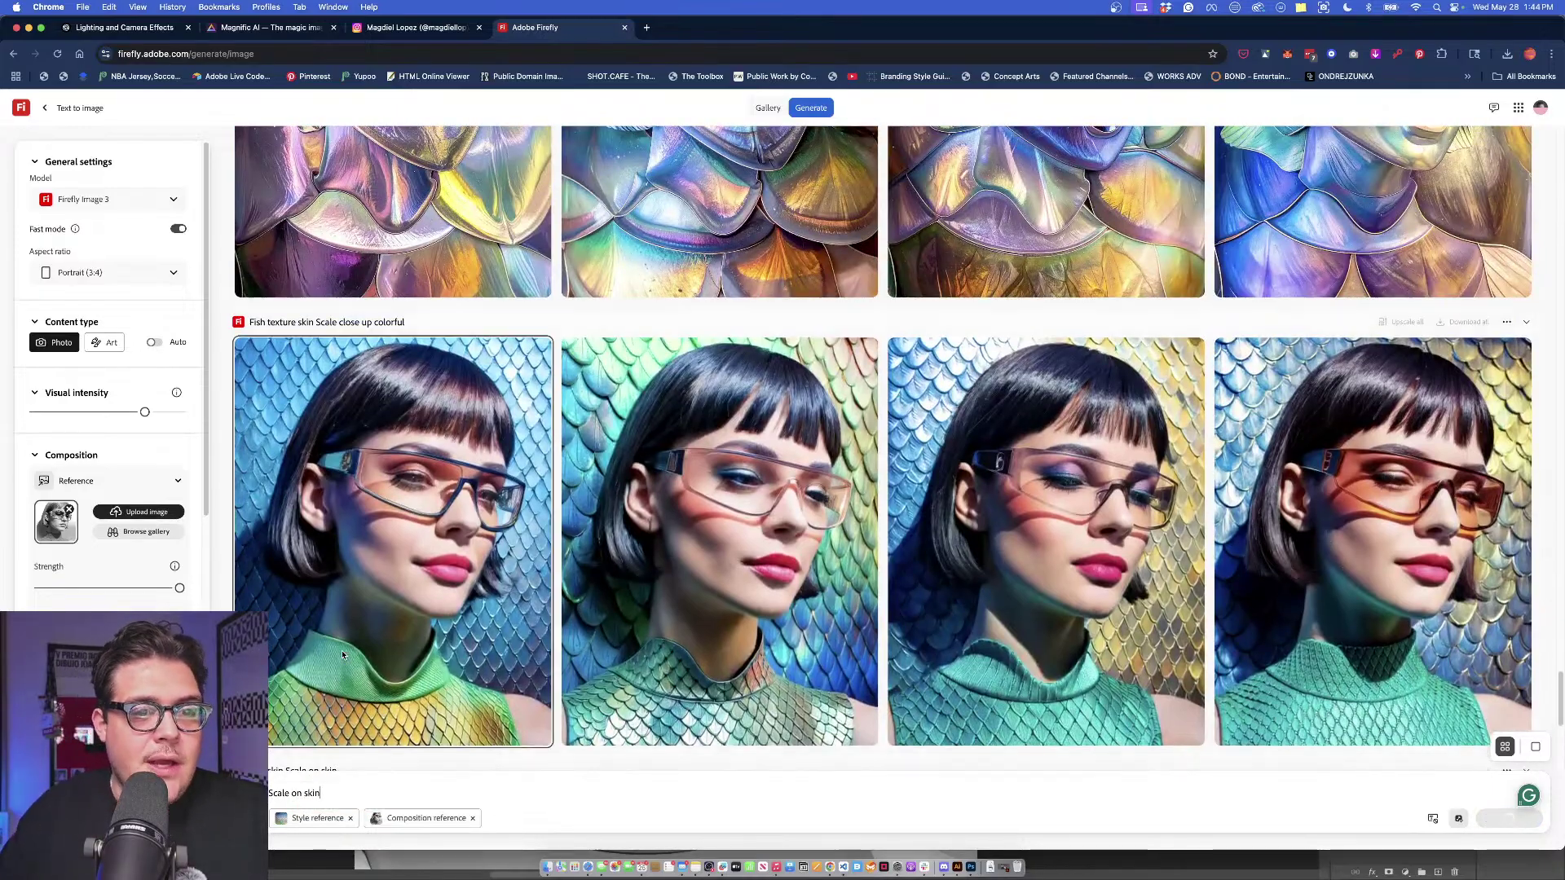
Download the third image of the 3:4 metallic portrait set, with the blue face and green hair, and close its preview.
{"action": "mouse_move", "coordinate": [86, 225]}
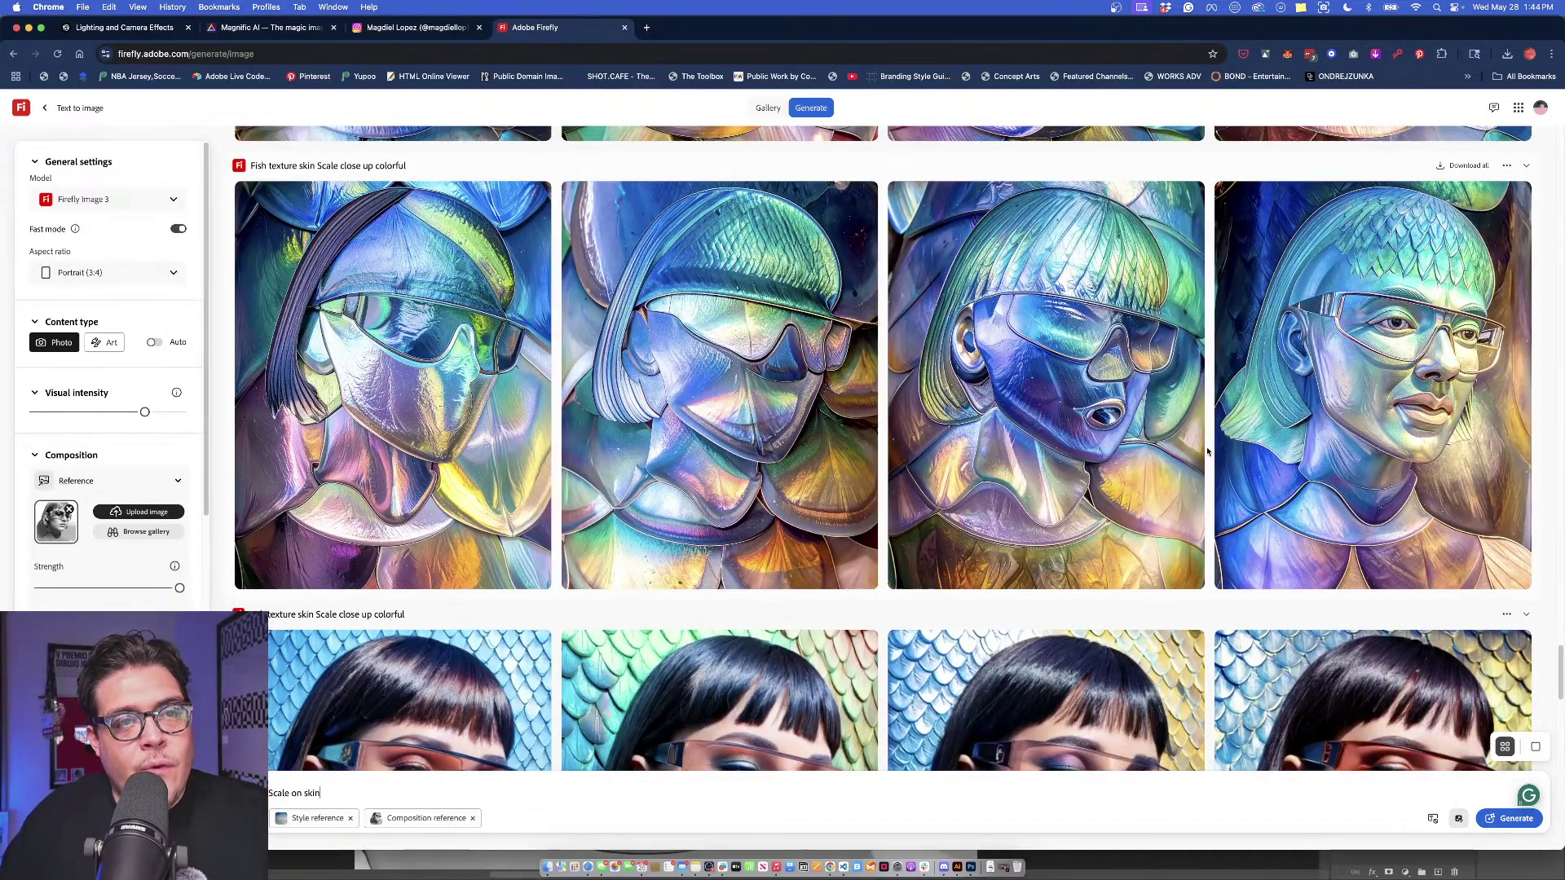
{"action": "mouse_move", "coordinate": [1098, 435]}
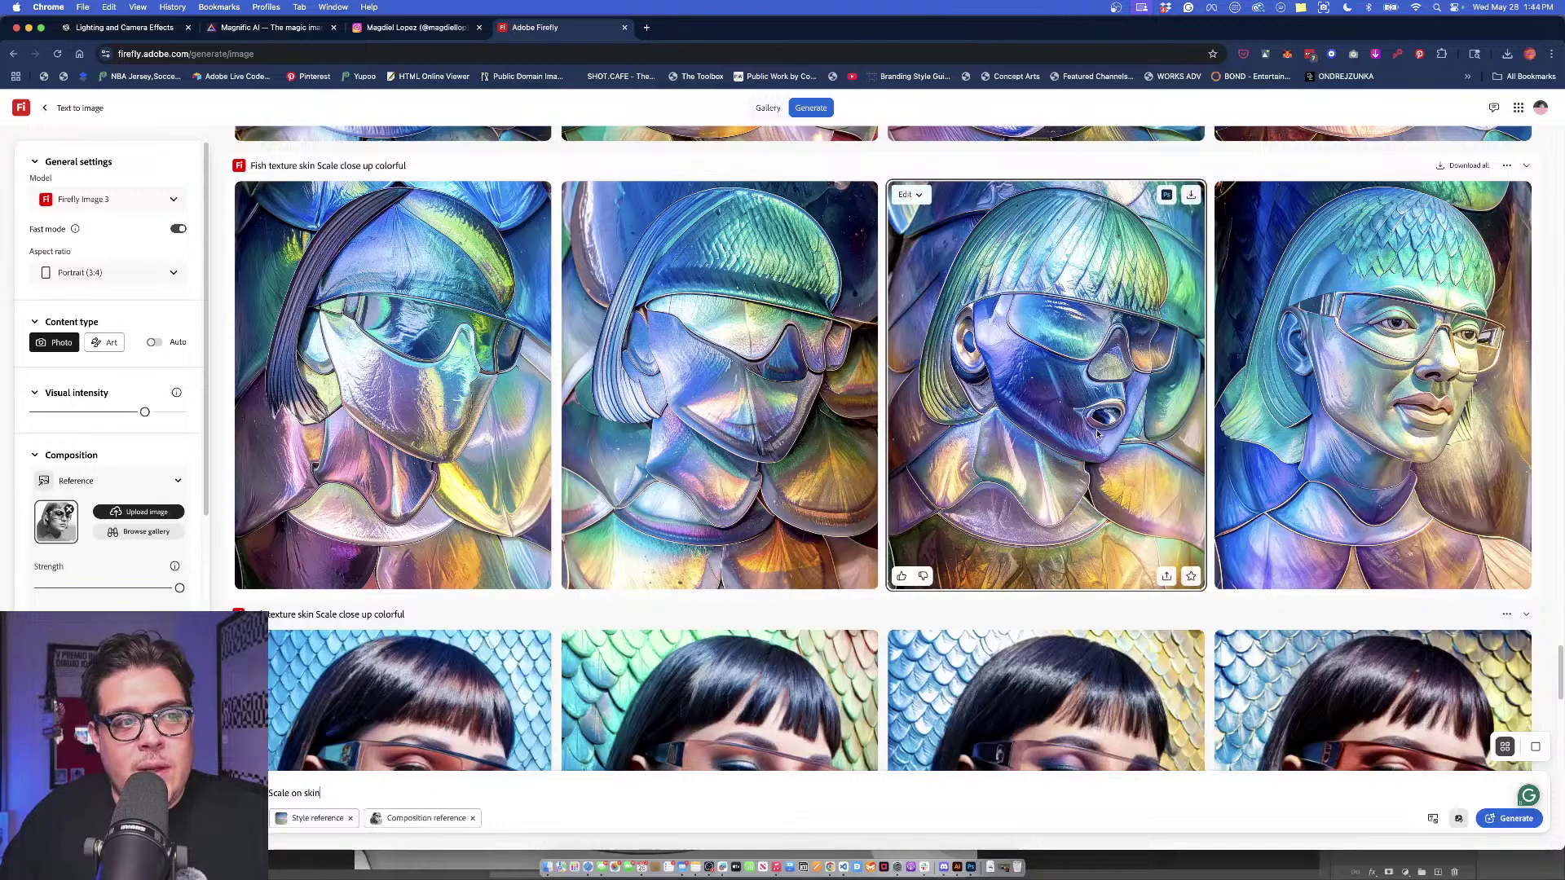
{"action": "left_click", "coordinate": [1191, 194]}
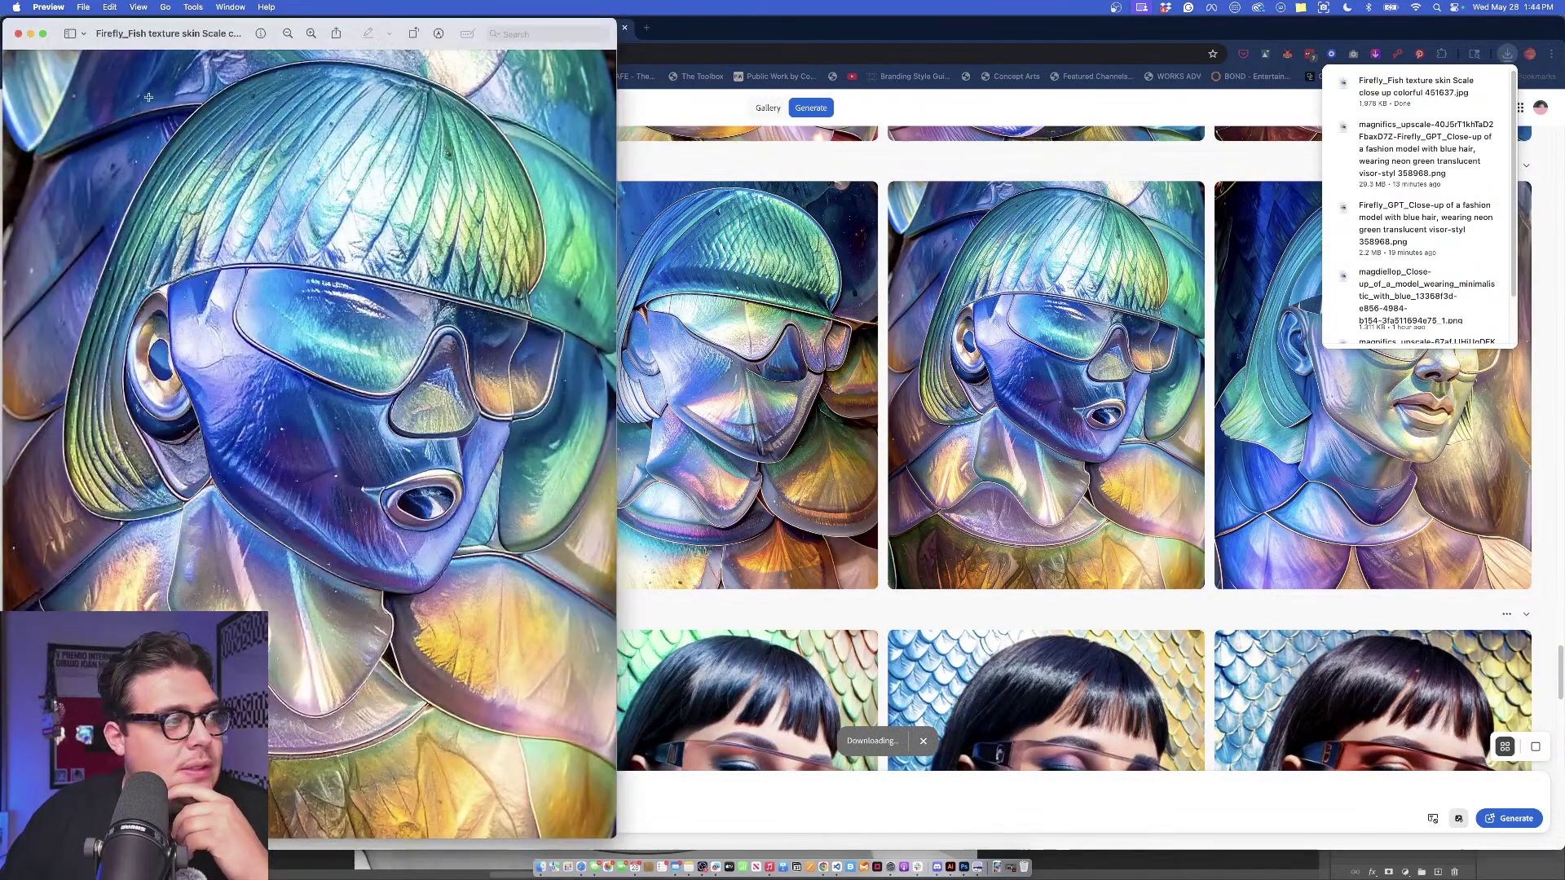
{"action": "left_click", "coordinate": [18, 34]}
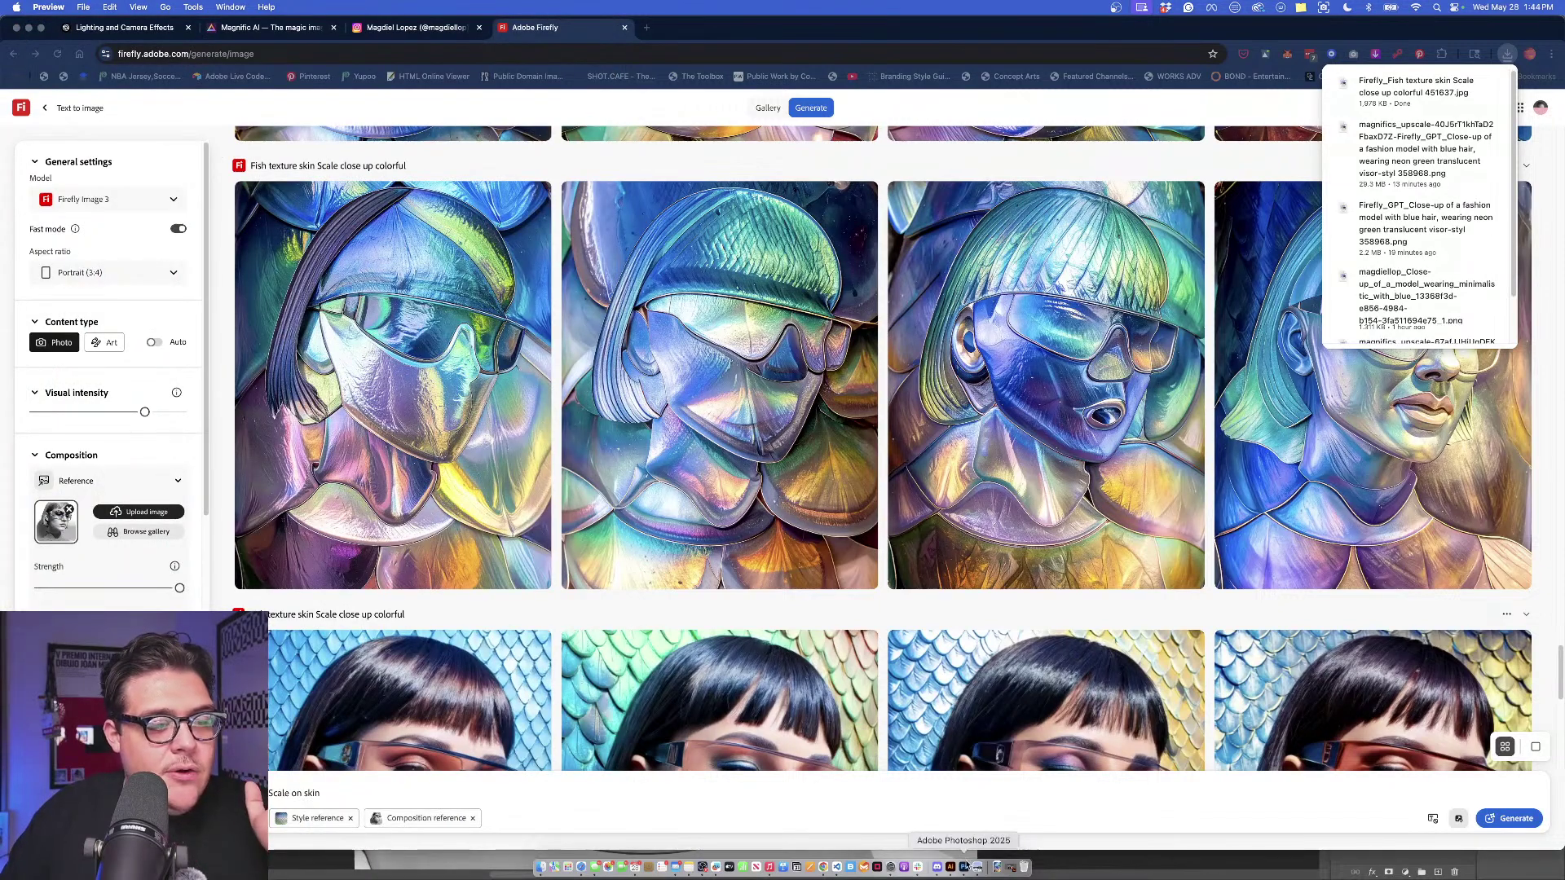
Switch to Photoshop and place the downloaded fish-scale portrait over the model in the Untitled-2 document.
{"action": "left_click", "coordinate": [964, 867]}
{"action": "left_click", "coordinate": [996, 870]}
{"action": "left_click_drag", "start_coordinate": [1002, 807], "coordinate": [688, 715]}
{"action": "scroll", "coordinate": [709, 540], "scroll_direction": "down", "scroll_amount": 3}
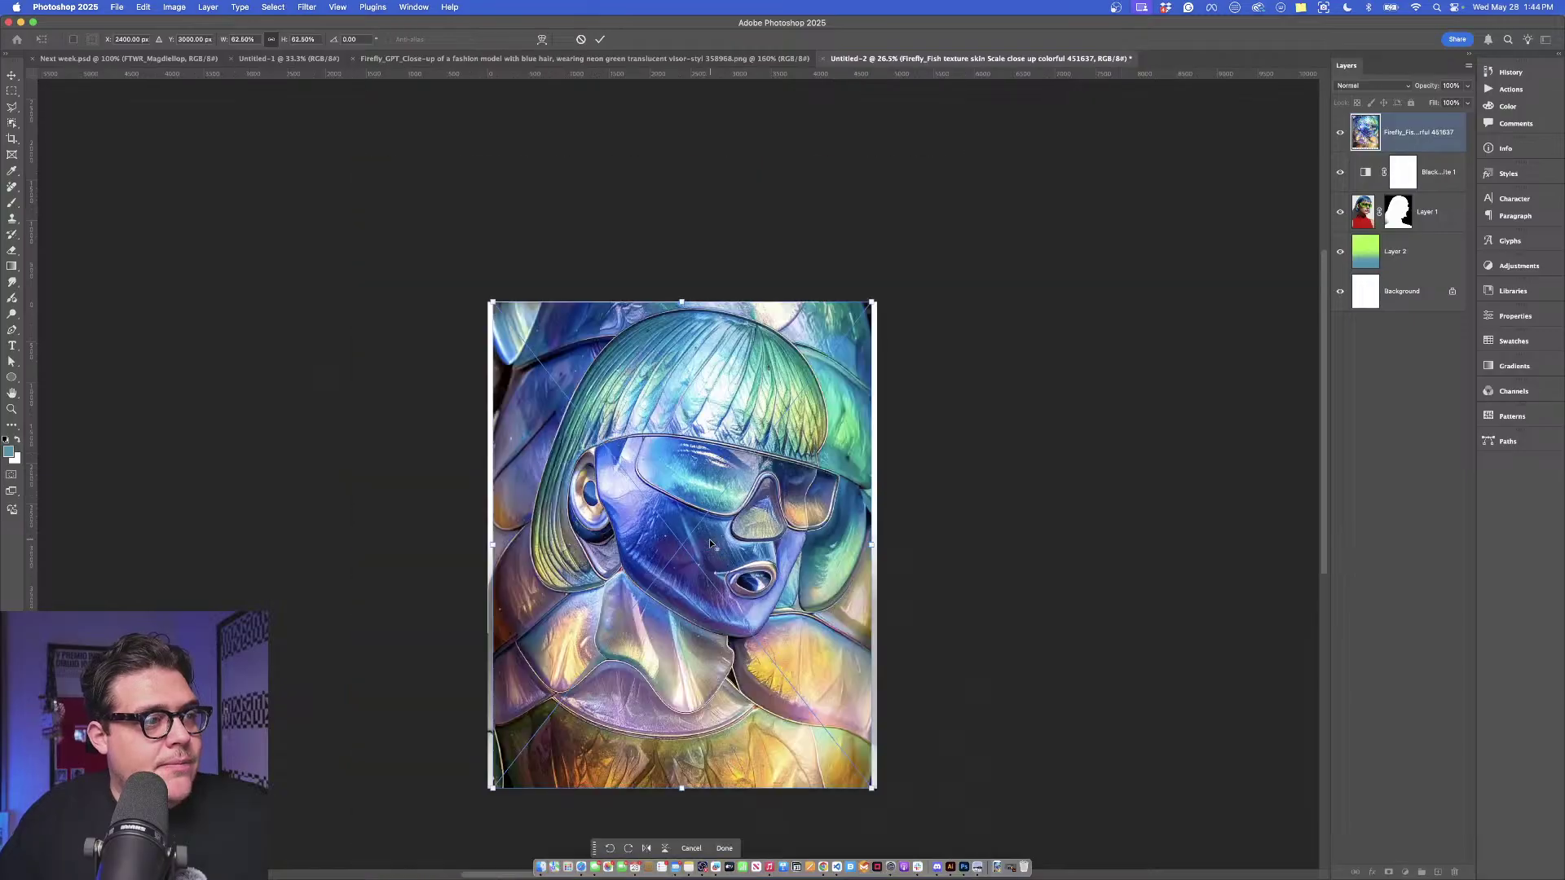
{"action": "key", "text": "Return"}
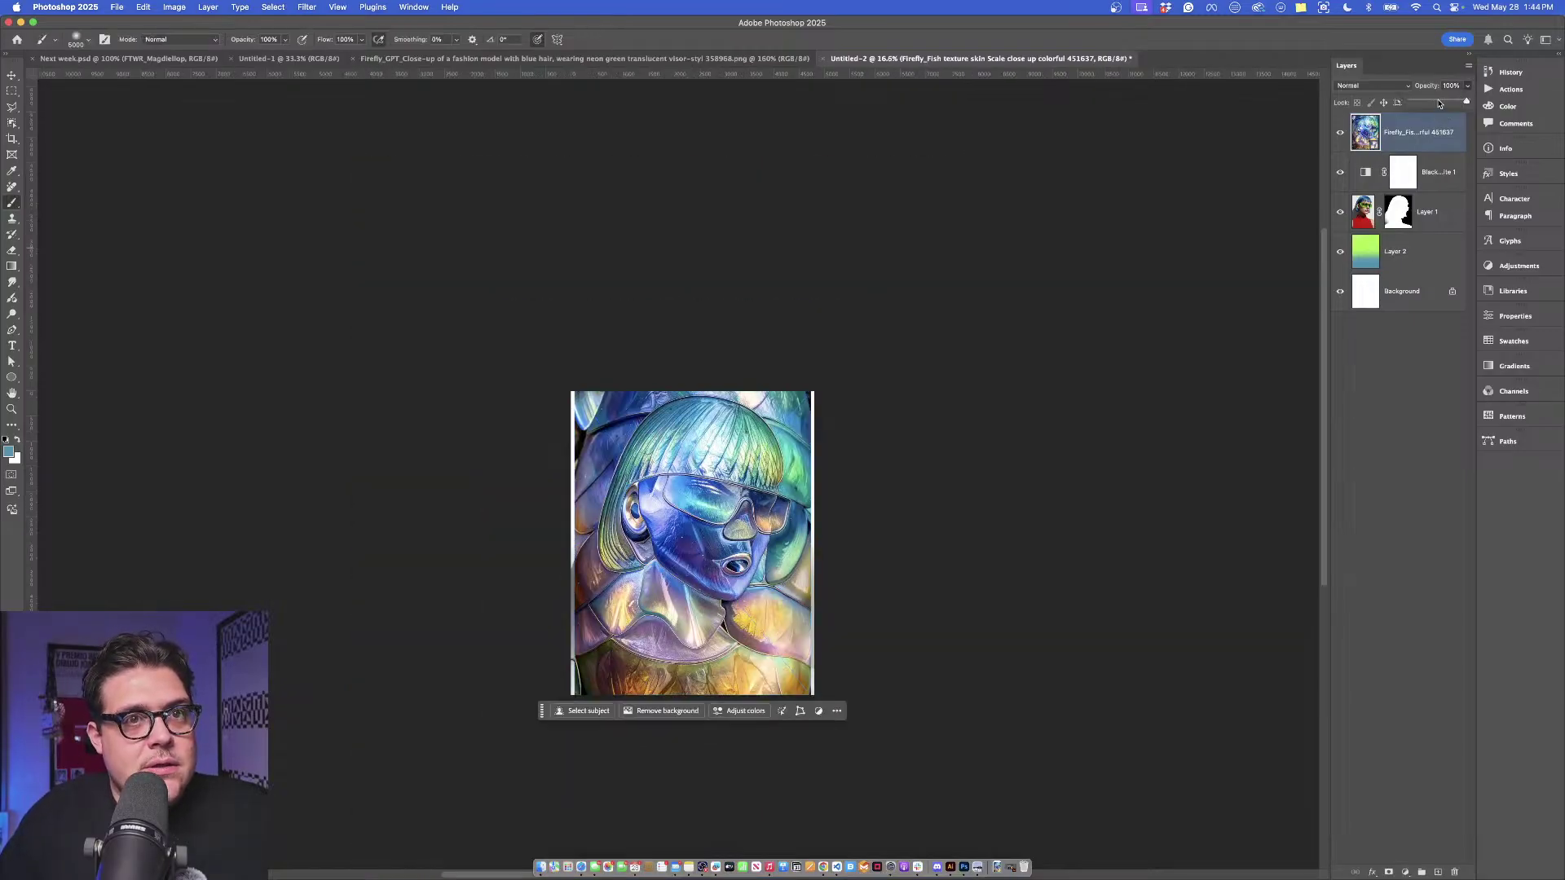
Hide the Black & White adjustment layer and set the fish-scale layer's blend mode to Exclusion.
{"action": "left_click_drag", "start_coordinate": [1438, 104], "coordinate": [1476, 118]}
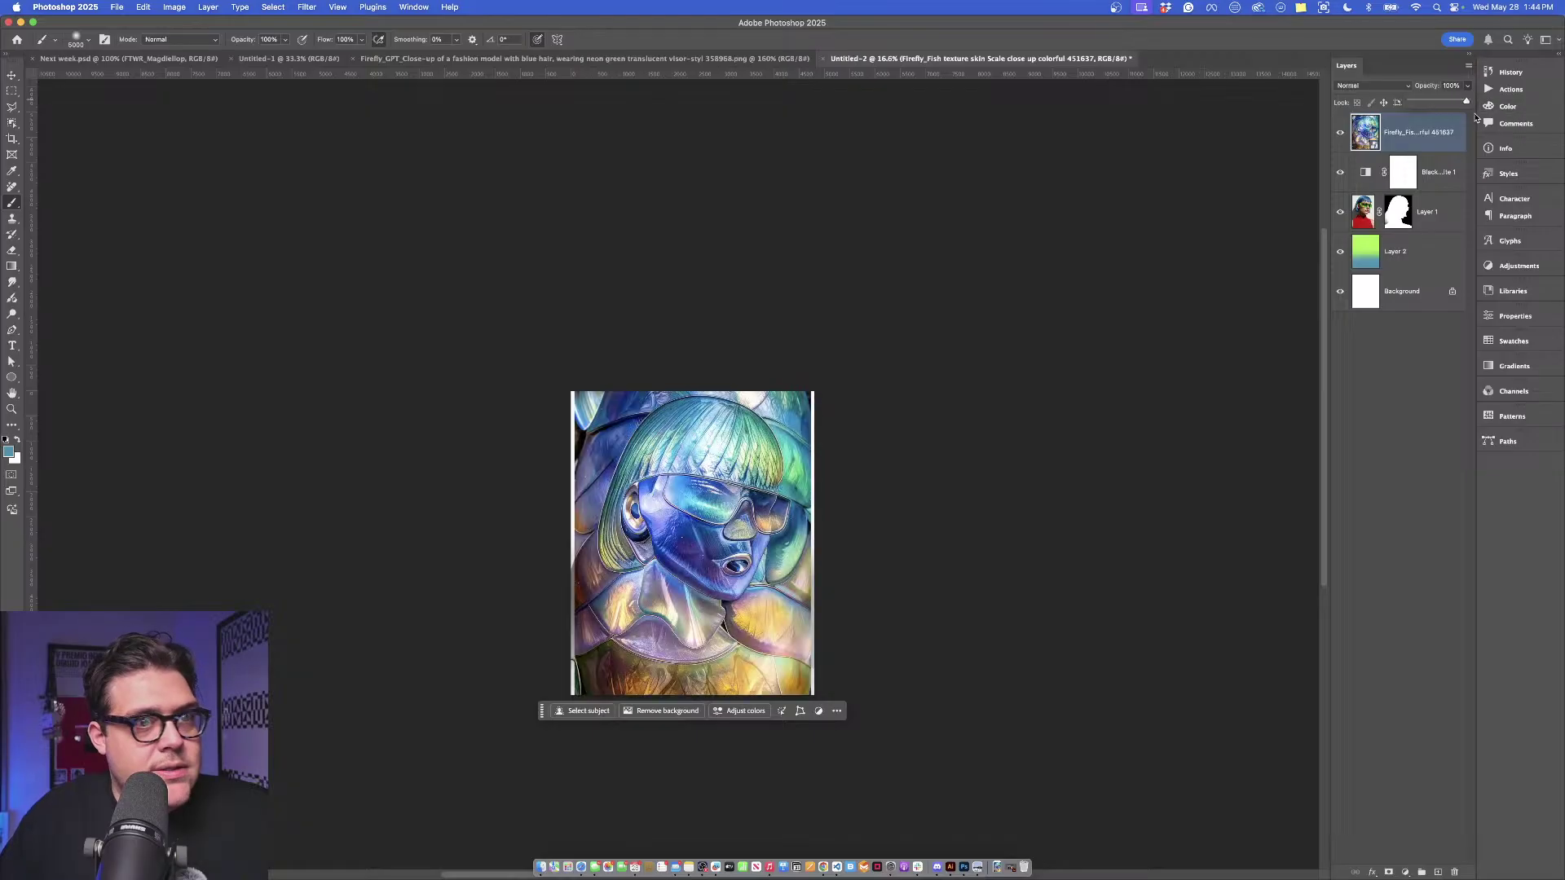
{"action": "left_click", "coordinate": [1339, 173]}
{"action": "scroll", "coordinate": [767, 482], "scroll_direction": "up", "scroll_amount": 5}
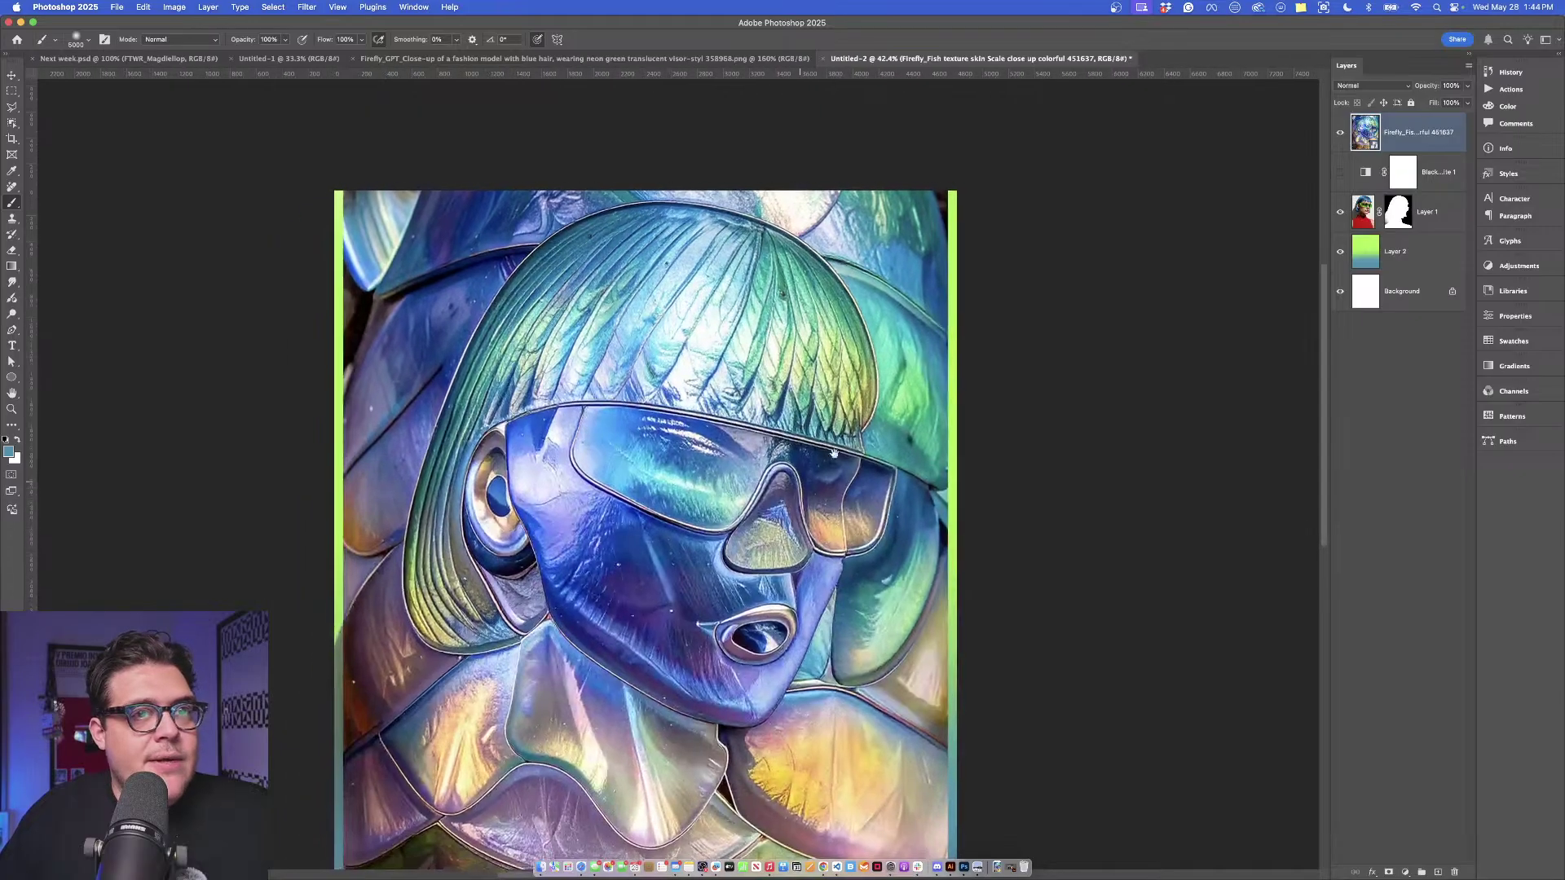
{"action": "left_click", "coordinate": [1353, 85]}
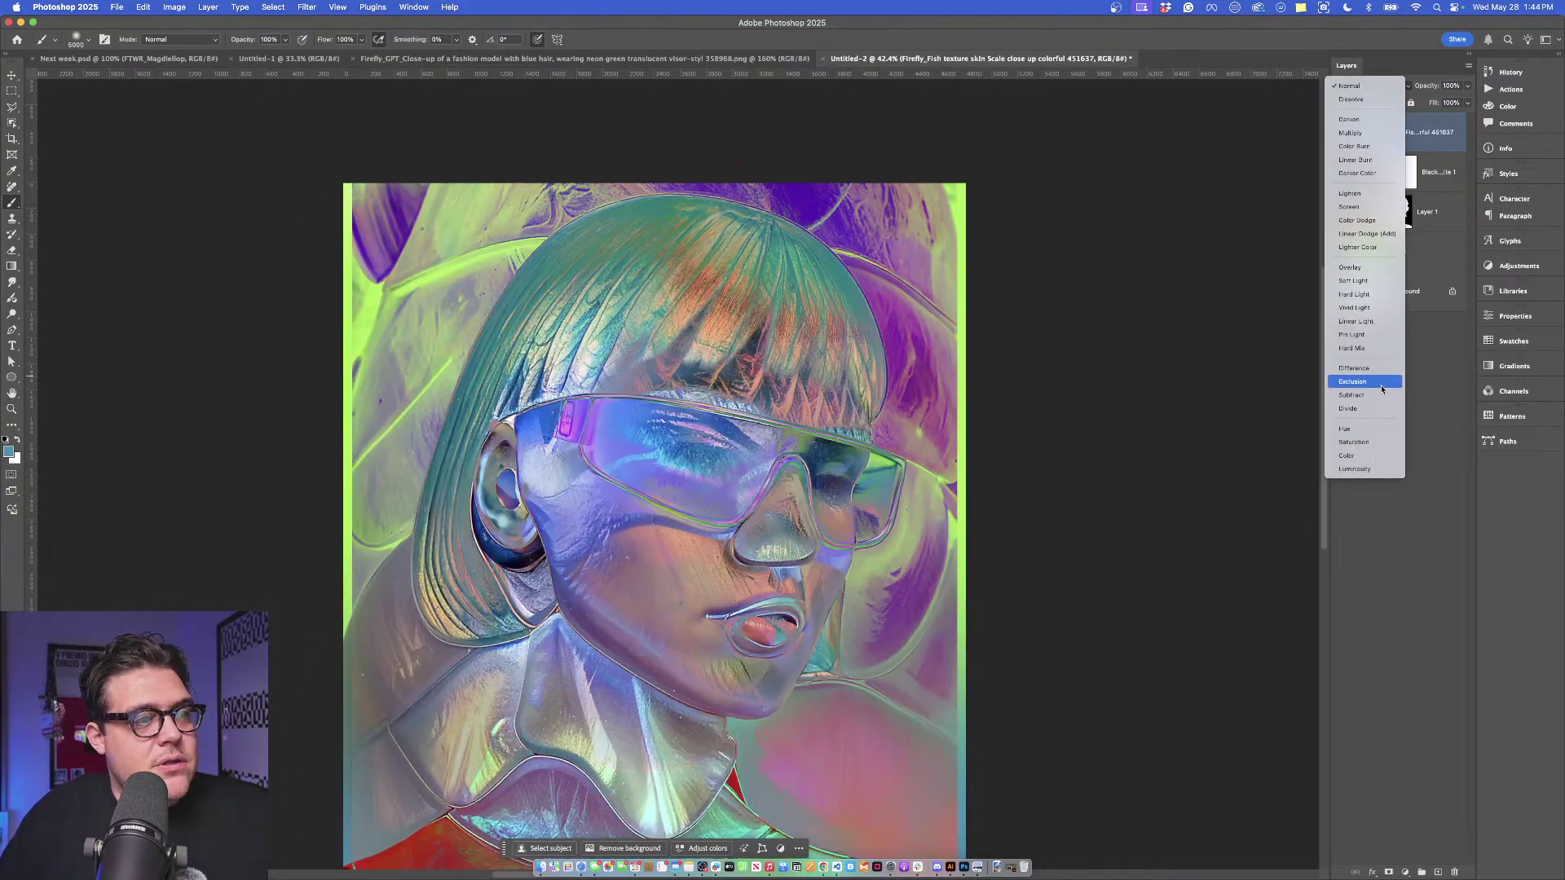
{"action": "left_click", "coordinate": [1380, 383]}
{"action": "left_click_drag", "start_coordinate": [863, 444], "coordinate": [926, 392]}
{"action": "scroll", "coordinate": [896, 380], "scroll_direction": "down", "scroll_amount": 3}
{"action": "scroll", "coordinate": [896, 412], "scroll_direction": "up", "scroll_amount": 3}
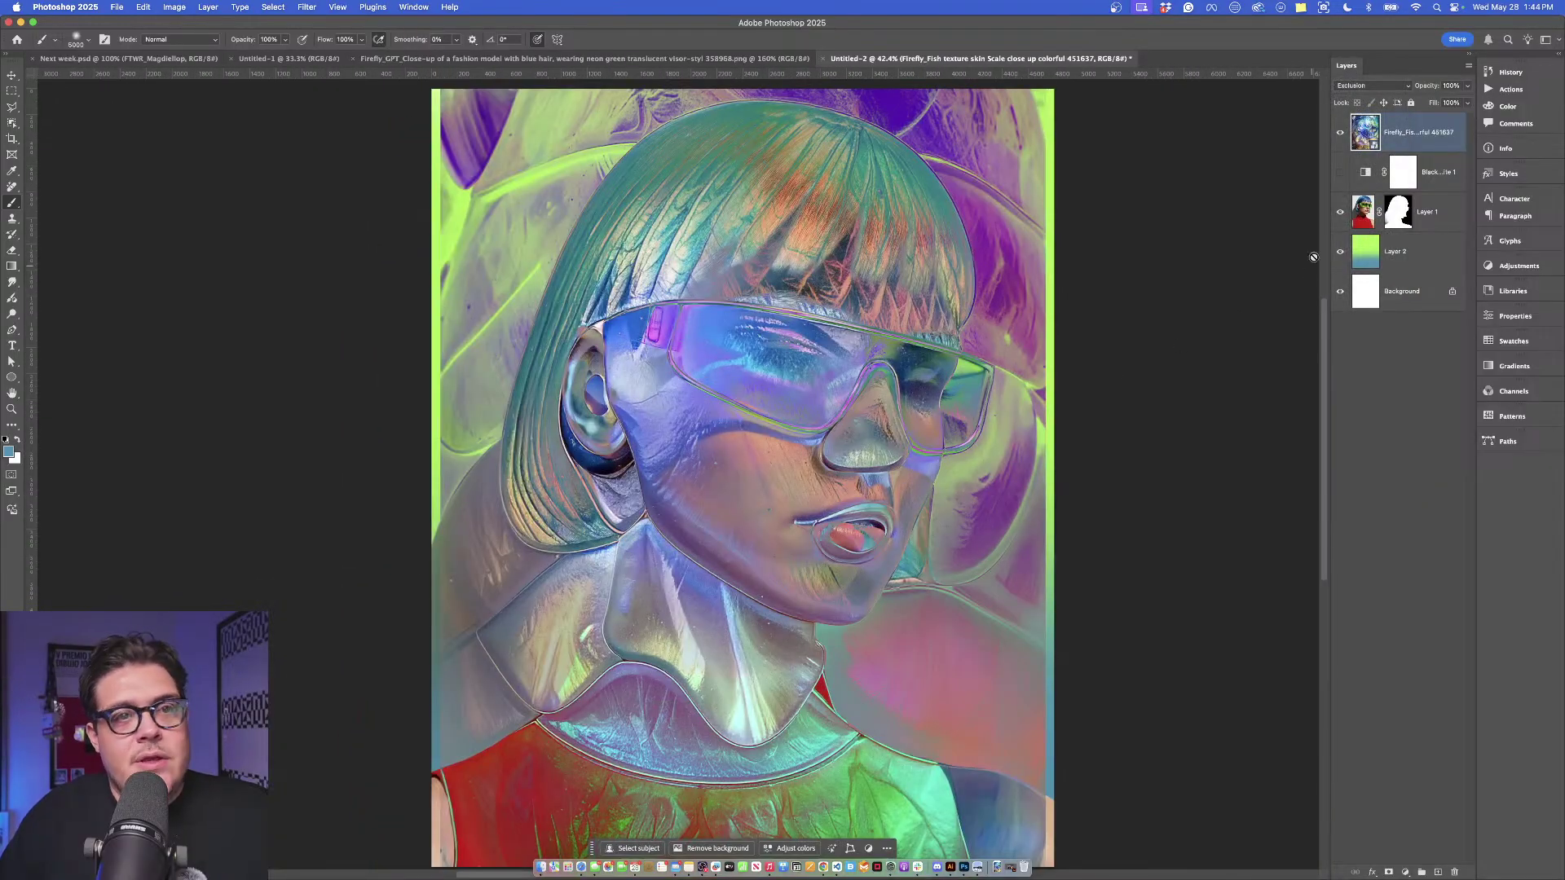
Add an inverted, fully black layer mask to the fish-scale layer and reduce the brush size for painting on it.
{"action": "left_click", "coordinate": [1389, 873]}
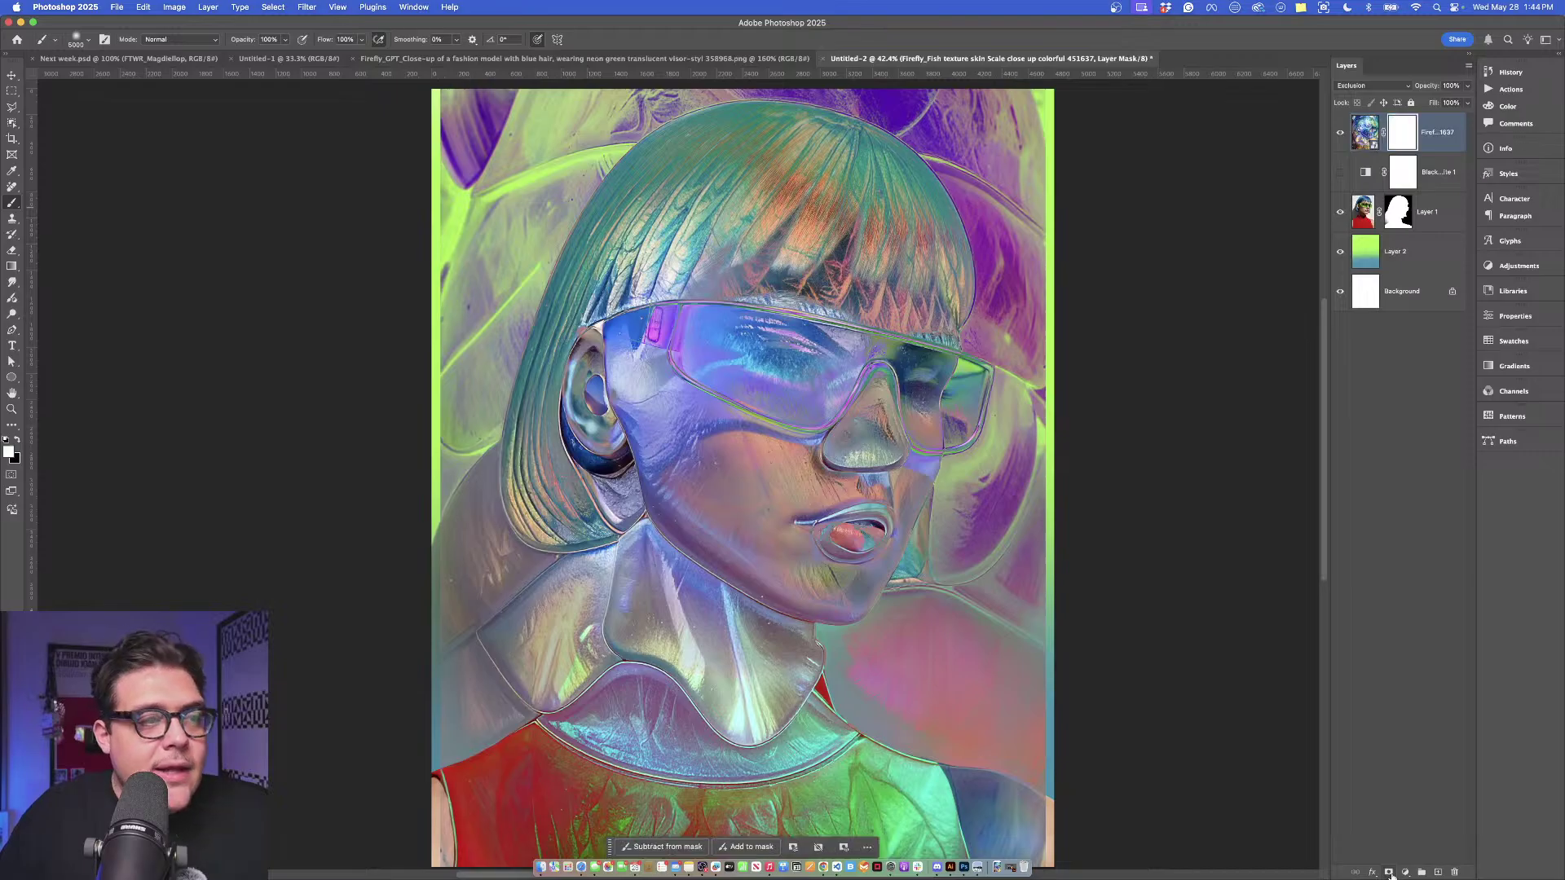
{"action": "key", "text": "super+i"}
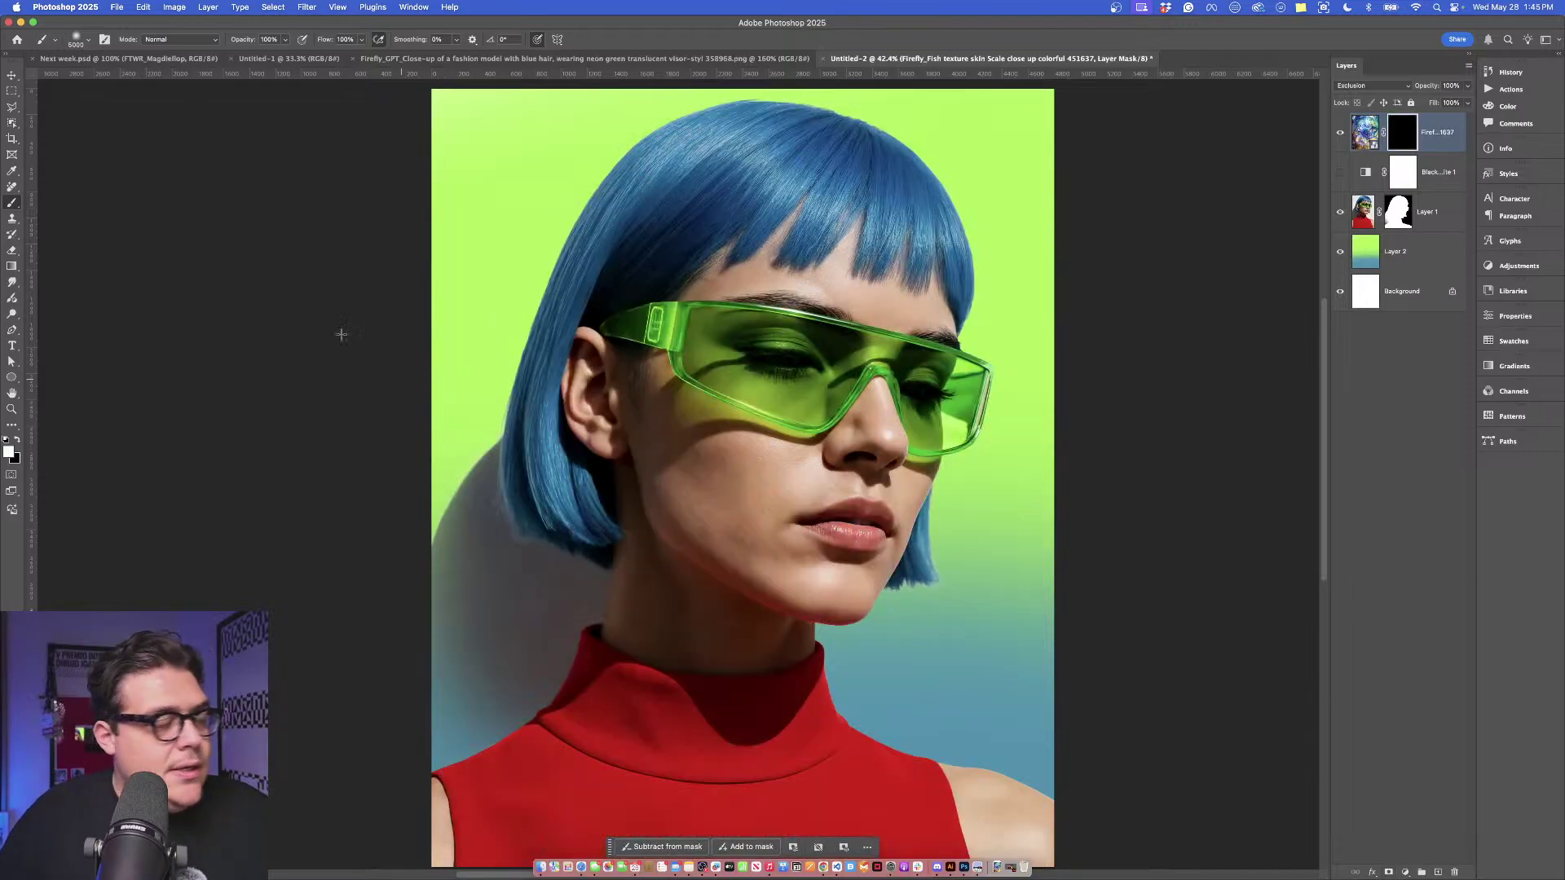
{"action": "left_click_drag", "start_coordinate": [513, 410], "coordinate": [699, 457]}
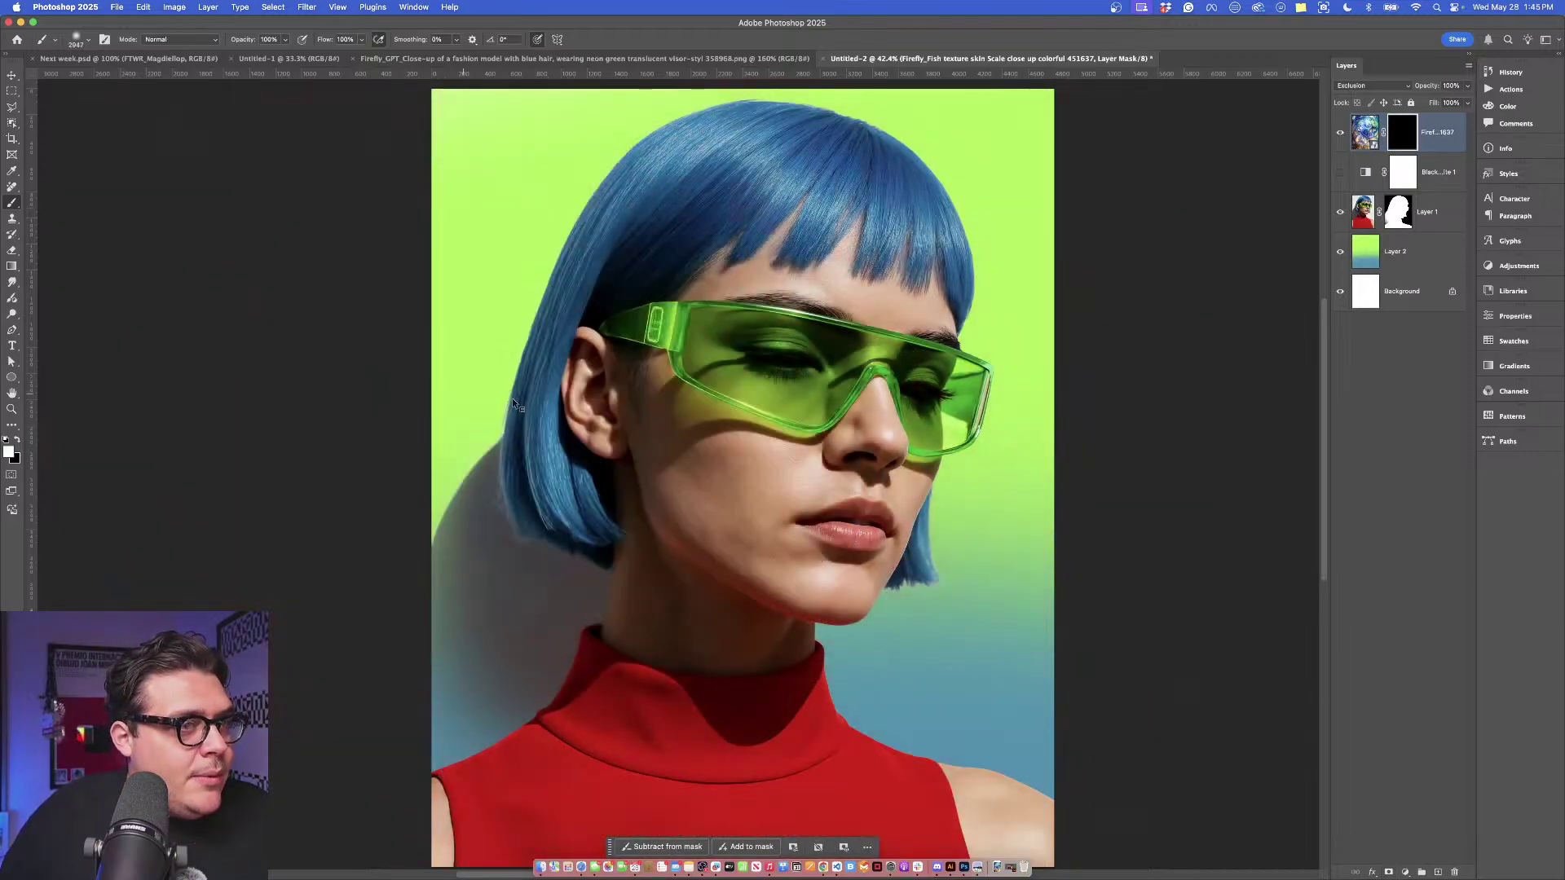
{"action": "left_click_drag", "start_coordinate": [823, 420], "coordinate": [790, 412]}
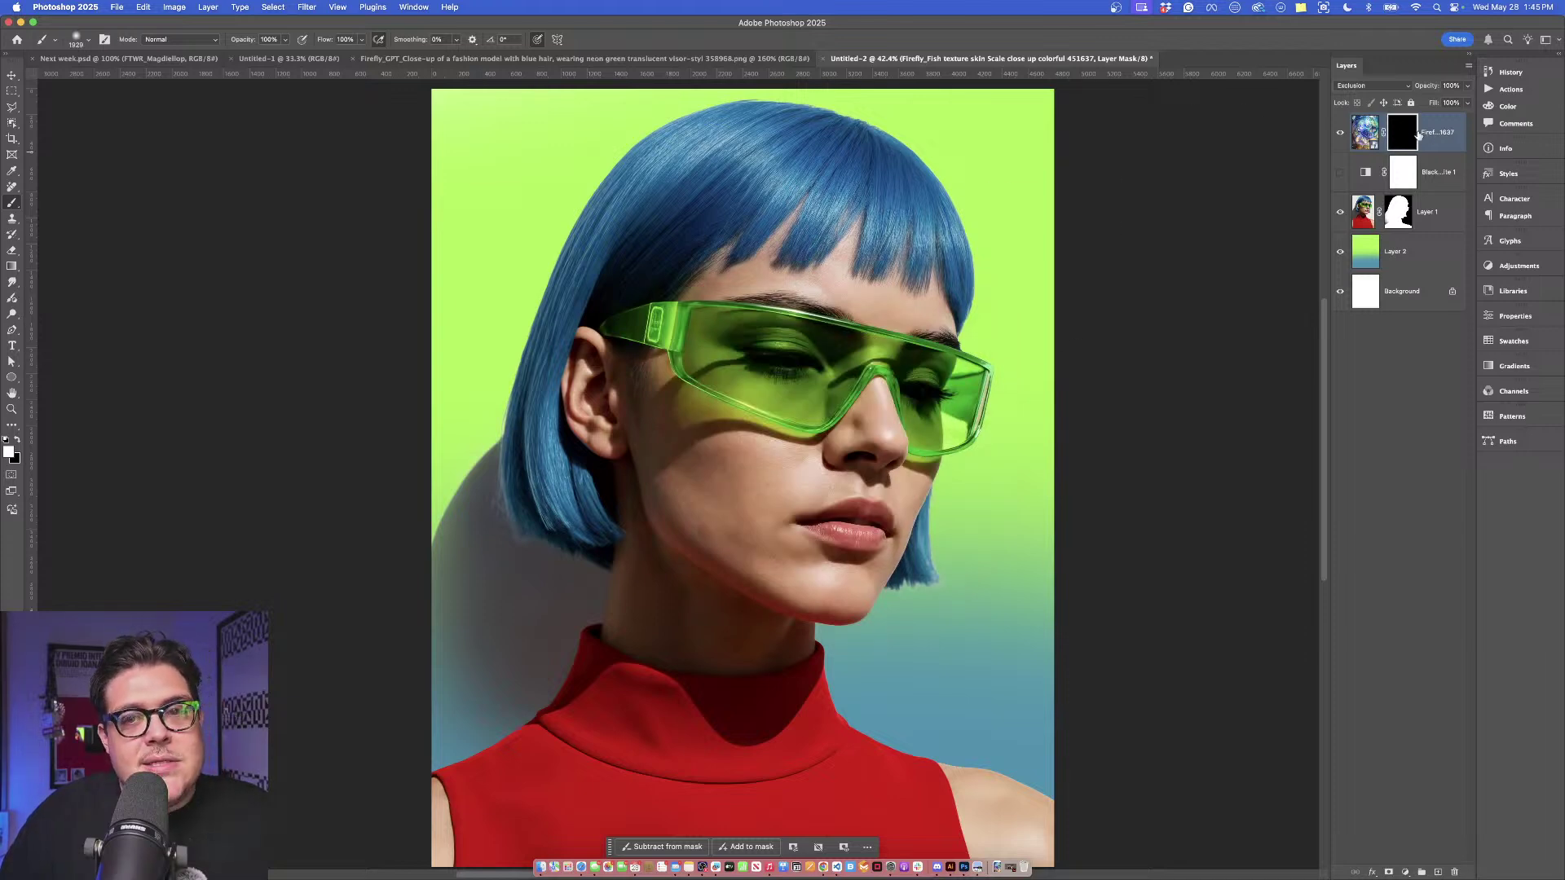
{"action": "left_click_drag", "start_coordinate": [962, 509], "coordinate": [921, 510]}
Paint white on the layer mask over the model's near cheek and jaw to reveal the fish-scale texture.
{"action": "mouse_move", "coordinate": [709, 489]}
{"action": "left_mouse_down"}
{"action": "mouse_move", "coordinate": [670, 483]}
{"action": "mouse_move", "coordinate": [711, 450]}
{"action": "mouse_move", "coordinate": [774, 468]}
{"action": "mouse_move", "coordinate": [740, 496]}
{"action": "mouse_move", "coordinate": [698, 481]}
{"action": "mouse_move", "coordinate": [726, 523]}
{"action": "mouse_move", "coordinate": [771, 542]}
{"action": "left_mouse_up"}
{"action": "mouse_move", "coordinate": [682, 518]}
{"action": "left_mouse_down"}
{"action": "mouse_move", "coordinate": [737, 557]}
{"action": "mouse_move", "coordinate": [785, 551]}
{"action": "mouse_move", "coordinate": [750, 583]}
{"action": "mouse_move", "coordinate": [790, 594]}
{"action": "mouse_move", "coordinate": [716, 568]}
{"action": "mouse_move", "coordinate": [674, 528]}
{"action": "mouse_move", "coordinate": [796, 593]}
{"action": "mouse_move", "coordinate": [756, 551]}
{"action": "left_mouse_up"}
{"action": "key", "text": "super+z"}
{"action": "key", "text": "super+z"}
{"action": "mouse_move", "coordinate": [662, 463]}
{"action": "left_mouse_down"}
{"action": "mouse_move", "coordinate": [668, 422]}
{"action": "mouse_move", "coordinate": [754, 444]}
{"action": "left_mouse_up"}
{"action": "key", "text": "super+z"}
{"action": "key", "text": "super+z"}
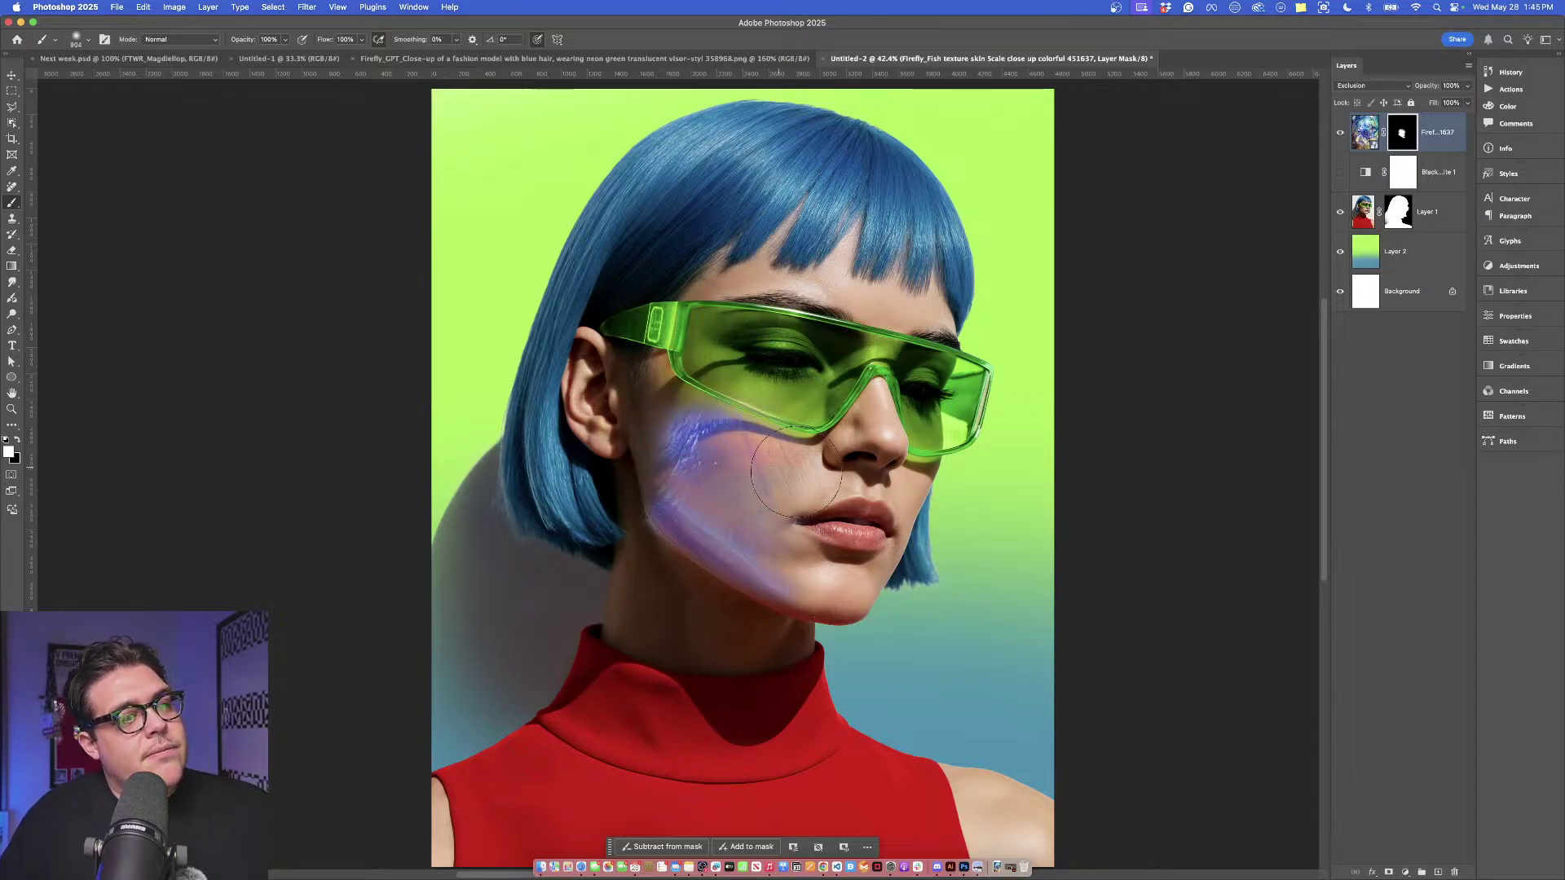
Reveal the fish-scale texture on the far cheek and chin, undoing the stroke that spills beside the jaw.
{"action": "mouse_move", "coordinate": [907, 487]}
{"action": "left_mouse_down"}
{"action": "mouse_move", "coordinate": [896, 528]}
{"action": "mouse_move", "coordinate": [883, 504]}
{"action": "mouse_move", "coordinate": [921, 472]}
{"action": "mouse_move", "coordinate": [910, 514]}
{"action": "mouse_move", "coordinate": [834, 597]}
{"action": "mouse_move", "coordinate": [876, 579]}
{"action": "mouse_move", "coordinate": [812, 588]}
{"action": "left_mouse_up"}
{"action": "key", "text": "super+z"}
{"action": "key", "text": "super+z"}
{"action": "left_click_drag", "start_coordinate": [939, 573], "coordinate": [833, 622]}
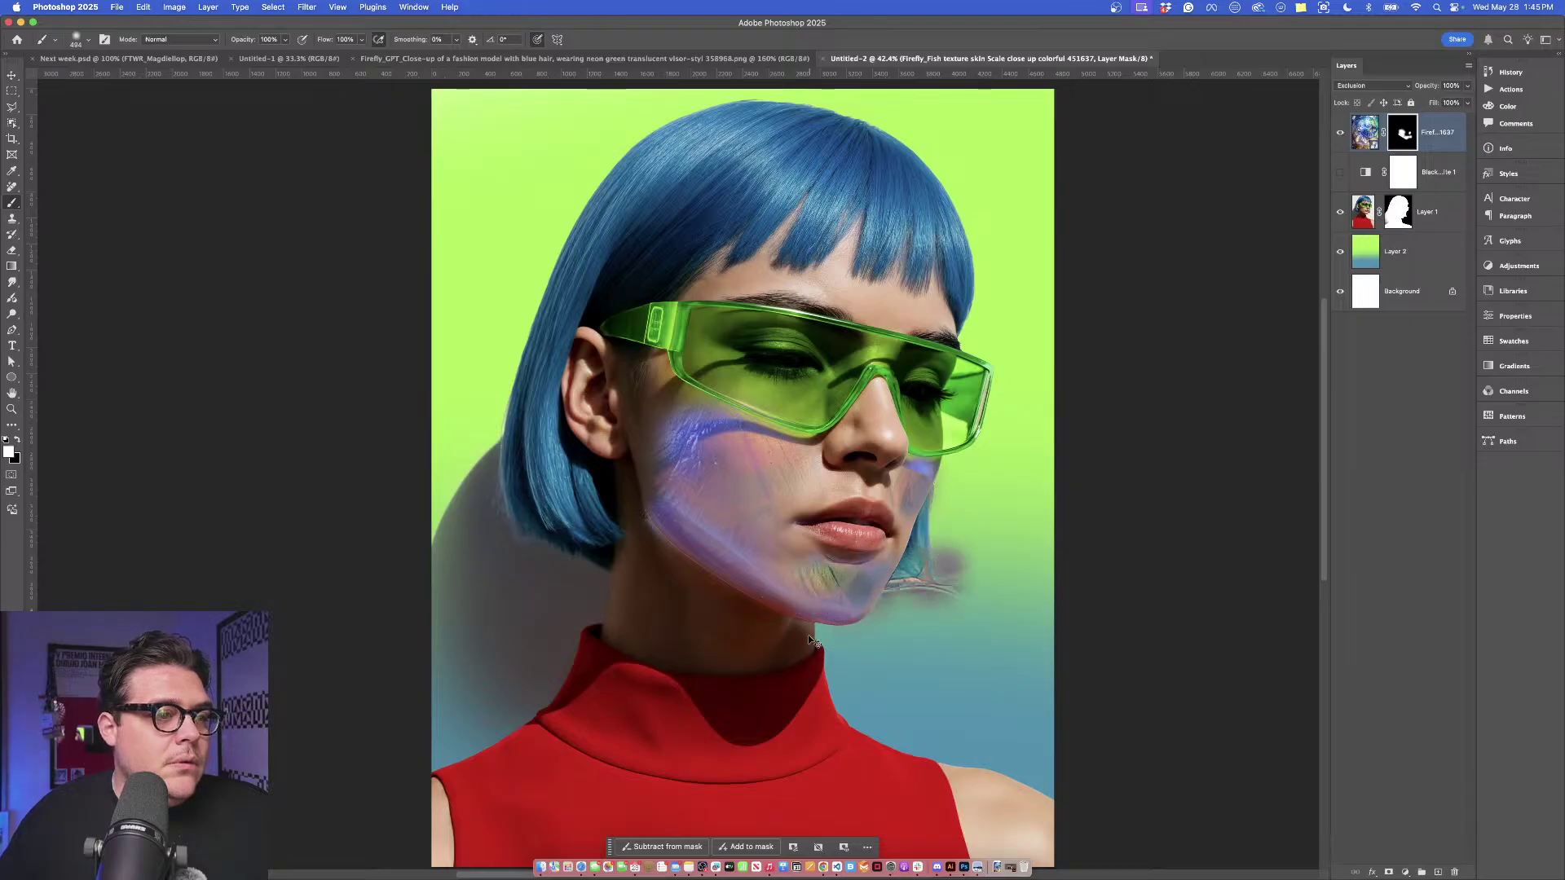
{"action": "key", "text": "super+z"}
Paint white on the layer mask over the model's neck down to the red collar to reveal the texture.
{"action": "mouse_move", "coordinate": [736, 669]}
{"action": "left_mouse_down"}
{"action": "mouse_move", "coordinate": [772, 670]}
{"action": "mouse_move", "coordinate": [759, 683]}
{"action": "mouse_move", "coordinate": [660, 617]}
{"action": "mouse_move", "coordinate": [735, 688]}
{"action": "mouse_move", "coordinate": [644, 665]}
{"action": "left_mouse_up"}
{"action": "scroll", "coordinate": [735, 688], "scroll_direction": "down", "scroll_amount": 3}
{"action": "scroll", "coordinate": [736, 689], "scroll_direction": "up", "scroll_amount": 1}
{"action": "scroll", "coordinate": [644, 652], "scroll_direction": "up", "scroll_amount": 2}
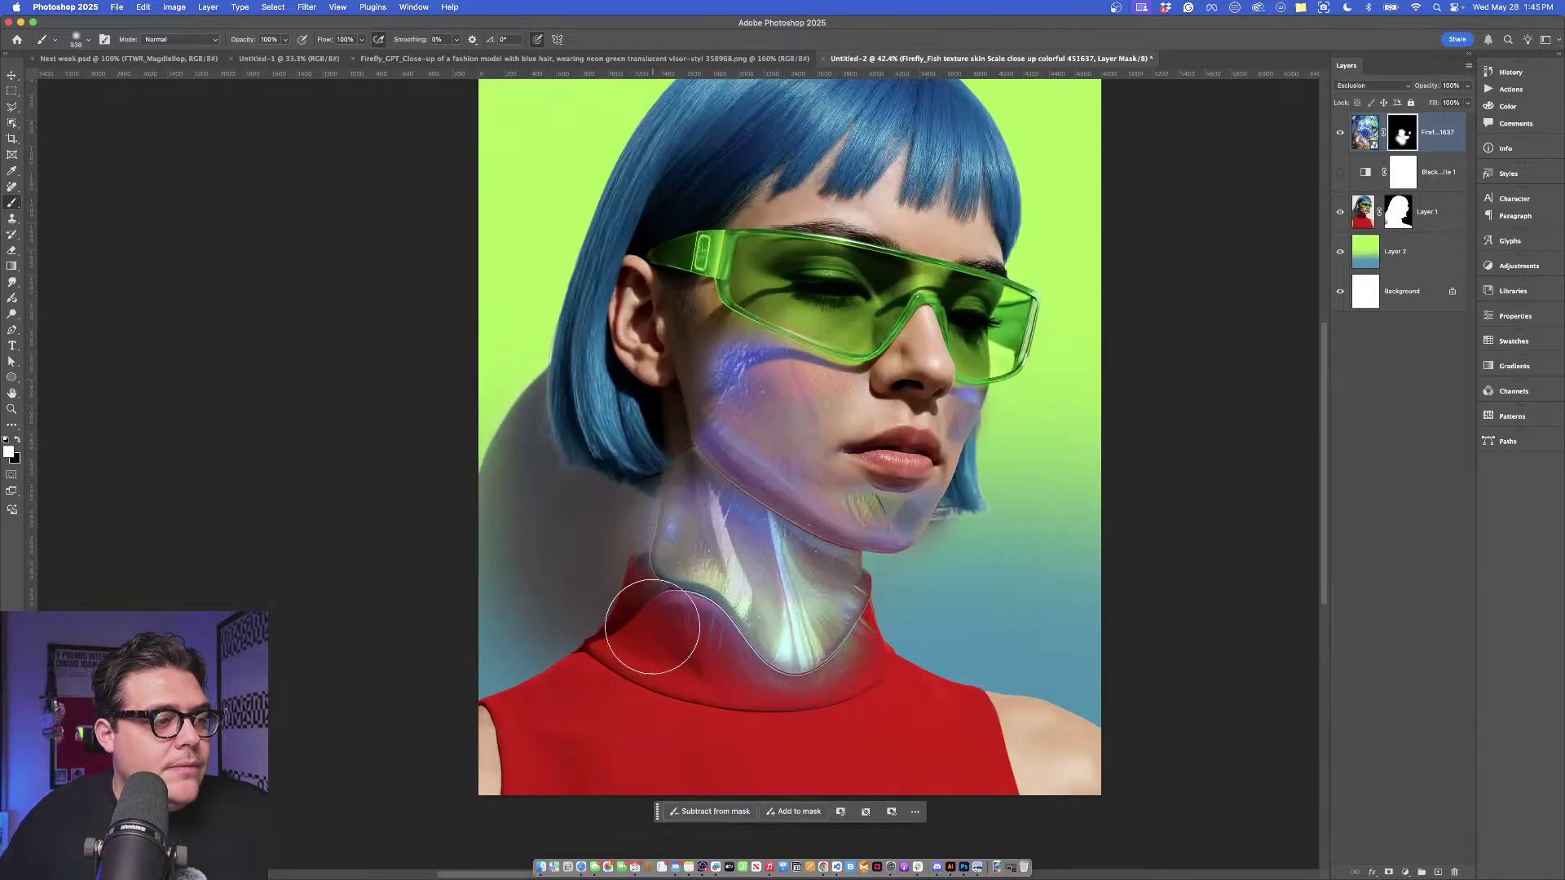
Paint white on the layer mask to reveal the fish-scale texture over the red collar, redoing one stroke, and preview other blend modes.
{"action": "mouse_move", "coordinate": [780, 689]}
{"action": "left_mouse_down"}
{"action": "mouse_move", "coordinate": [857, 687]}
{"action": "mouse_move", "coordinate": [874, 657]}
{"action": "left_mouse_up"}
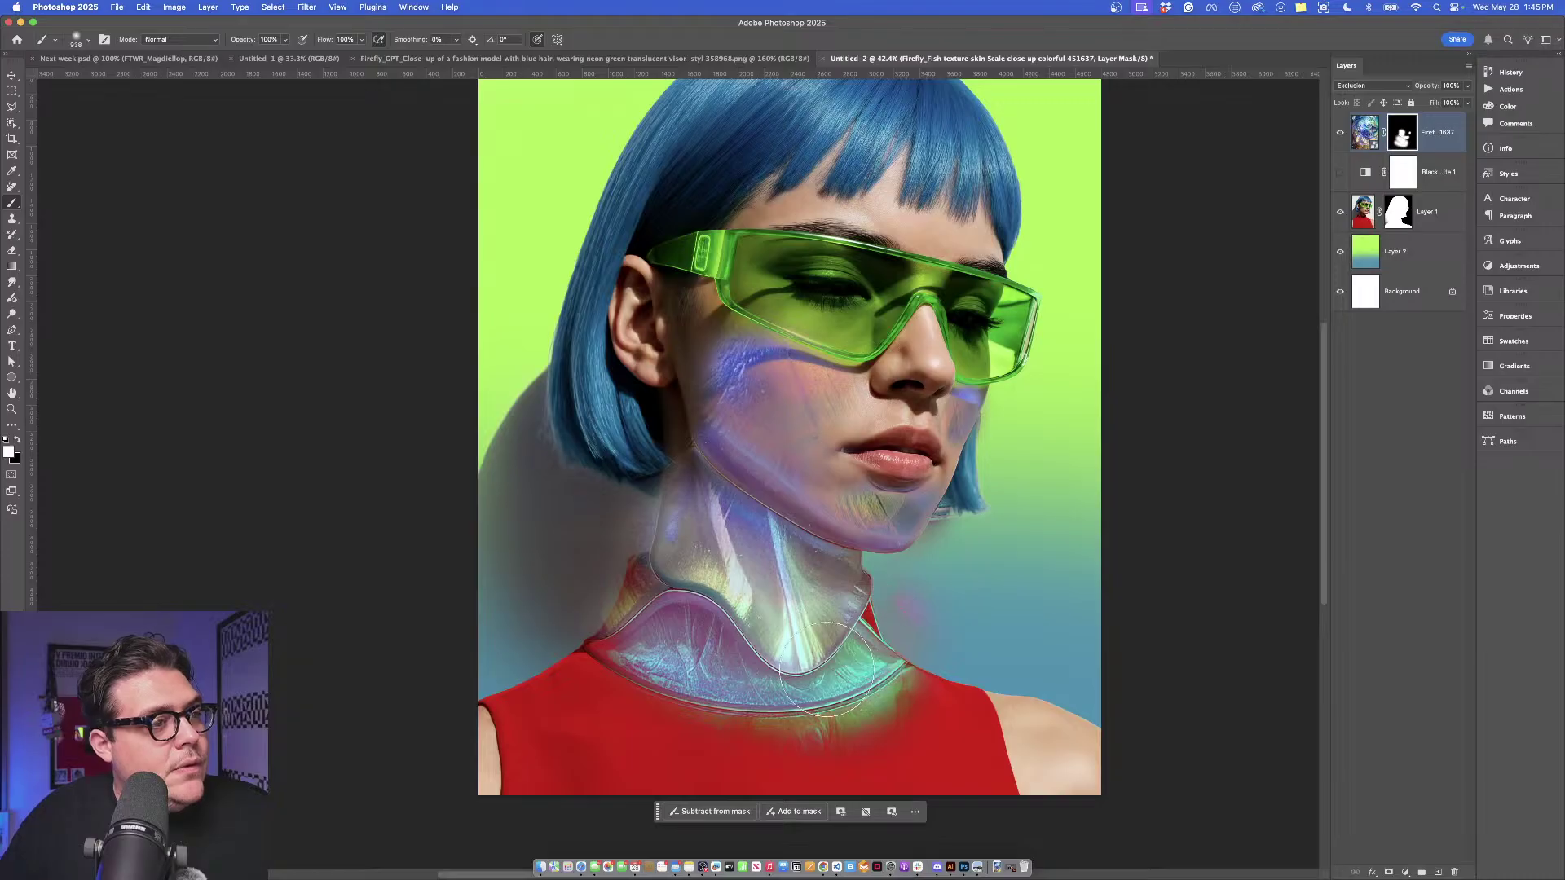
{"action": "key", "text": "super+z"}
{"action": "mouse_move", "coordinate": [877, 654]}
{"action": "left_mouse_down"}
{"action": "mouse_move", "coordinate": [749, 672]}
{"action": "mouse_move", "coordinate": [655, 639]}
{"action": "mouse_move", "coordinate": [662, 602]}
{"action": "left_mouse_up"}
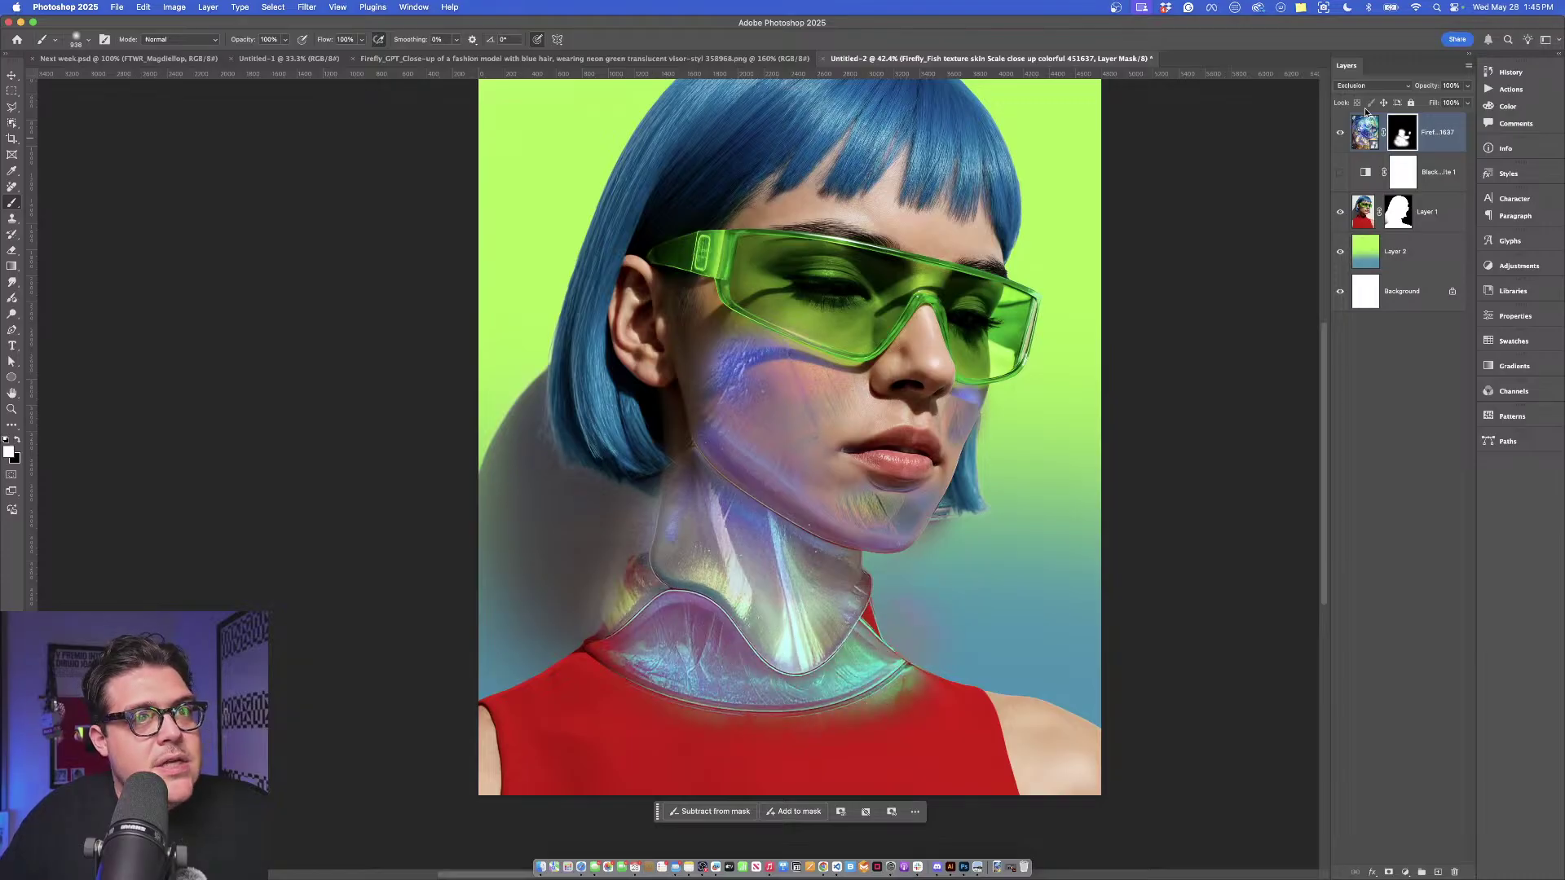
{"action": "left_click", "coordinate": [1369, 86]}
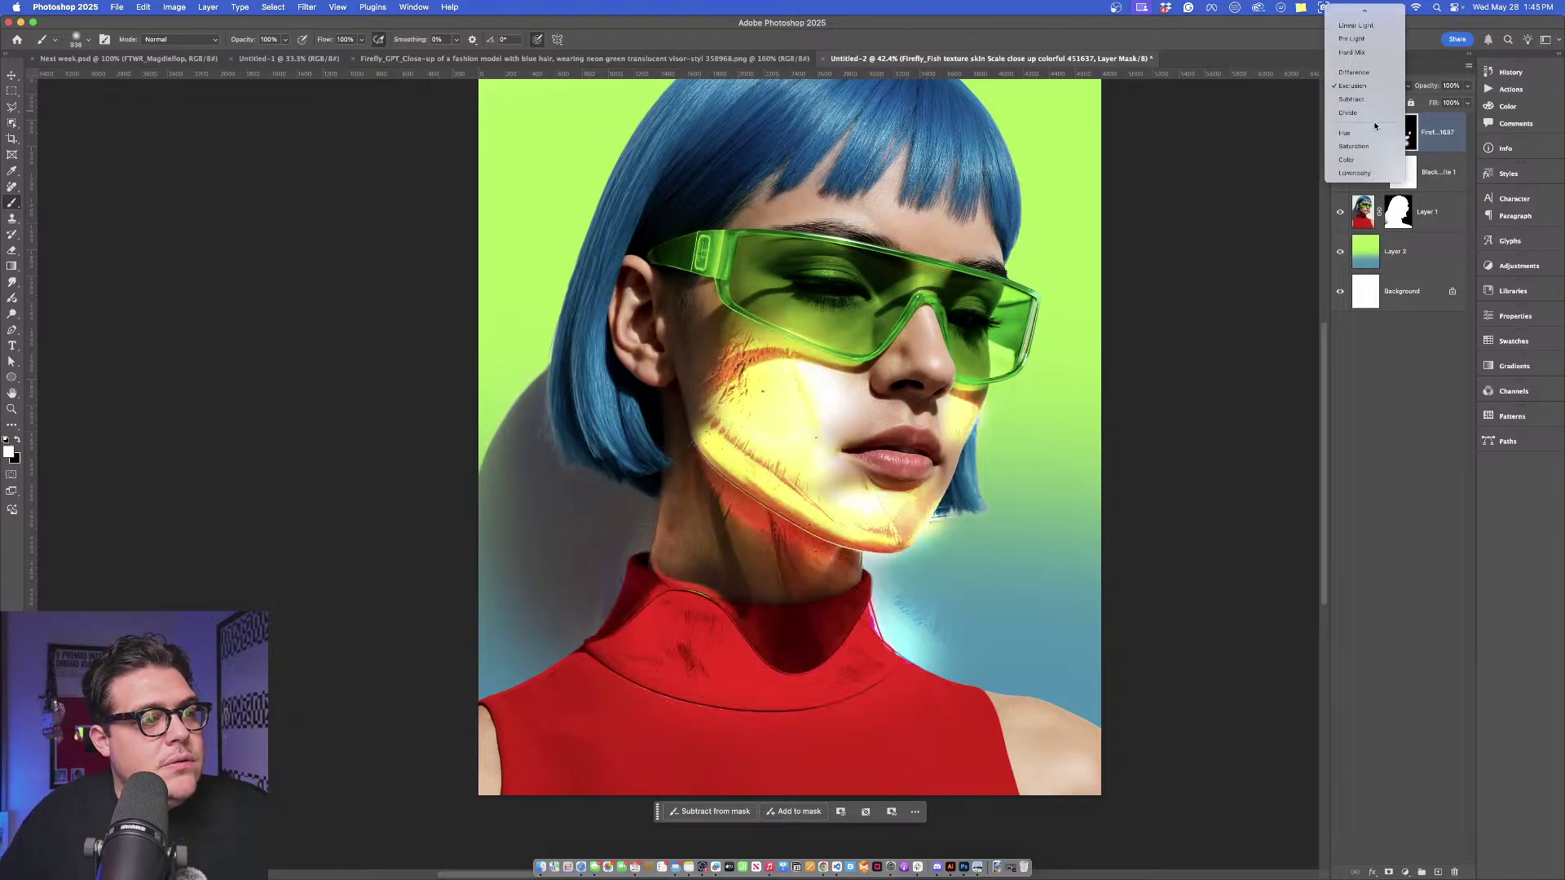
{"action": "scroll", "coordinate": [1376, 122], "scroll_direction": "up", "scroll_amount": 5}
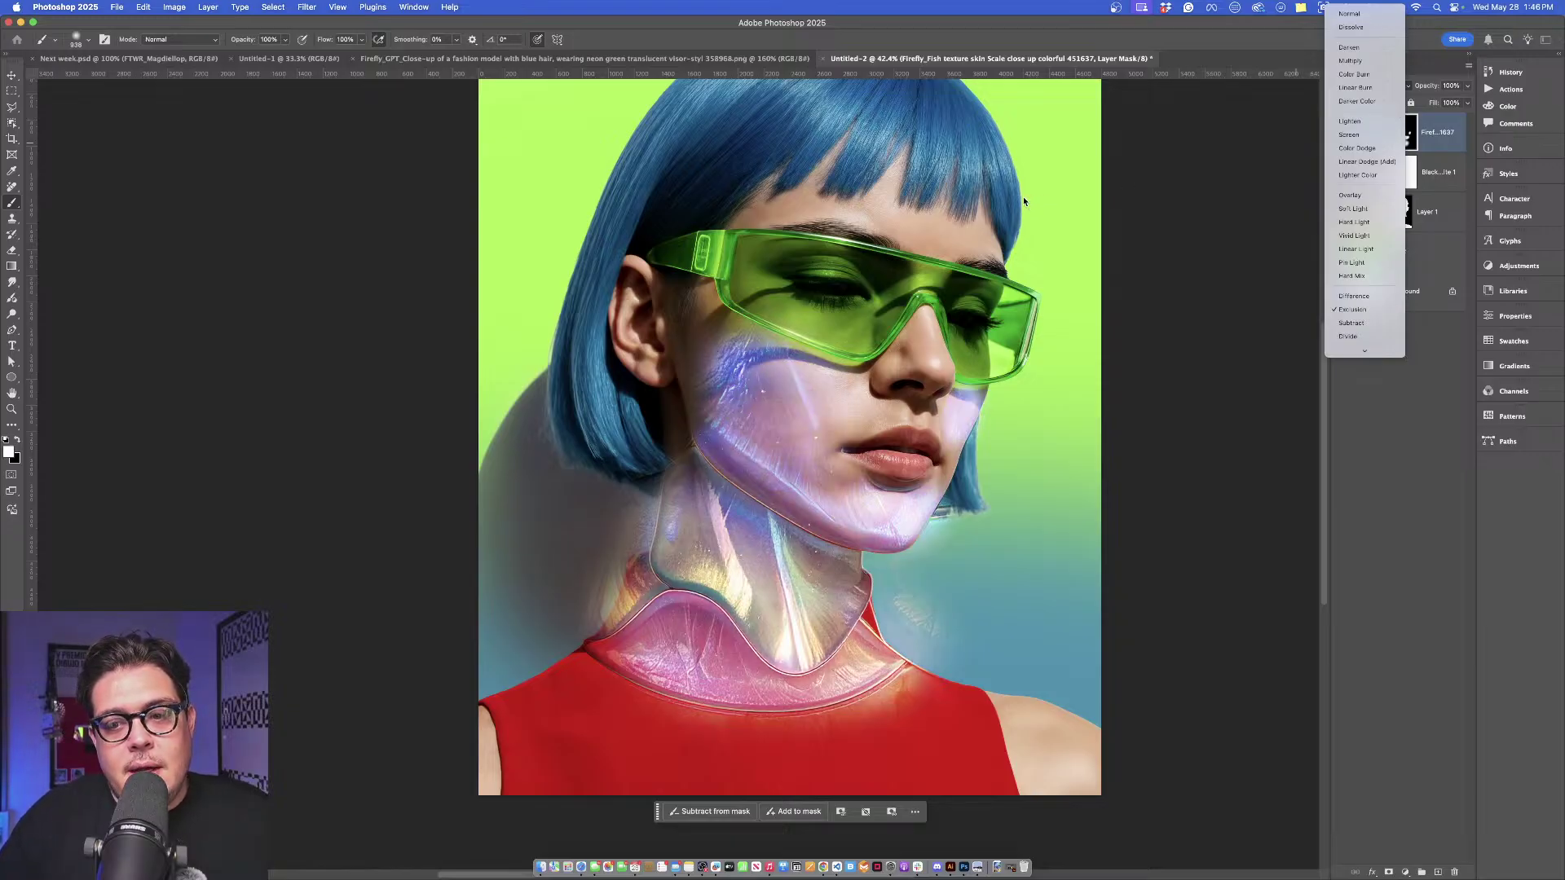
Switch to Adobe Firefly in Chrome and remove the style and composition references from the prompt.
{"action": "key", "text": "ctrl+Up"}
{"action": "left_click", "coordinate": [379, 787]}
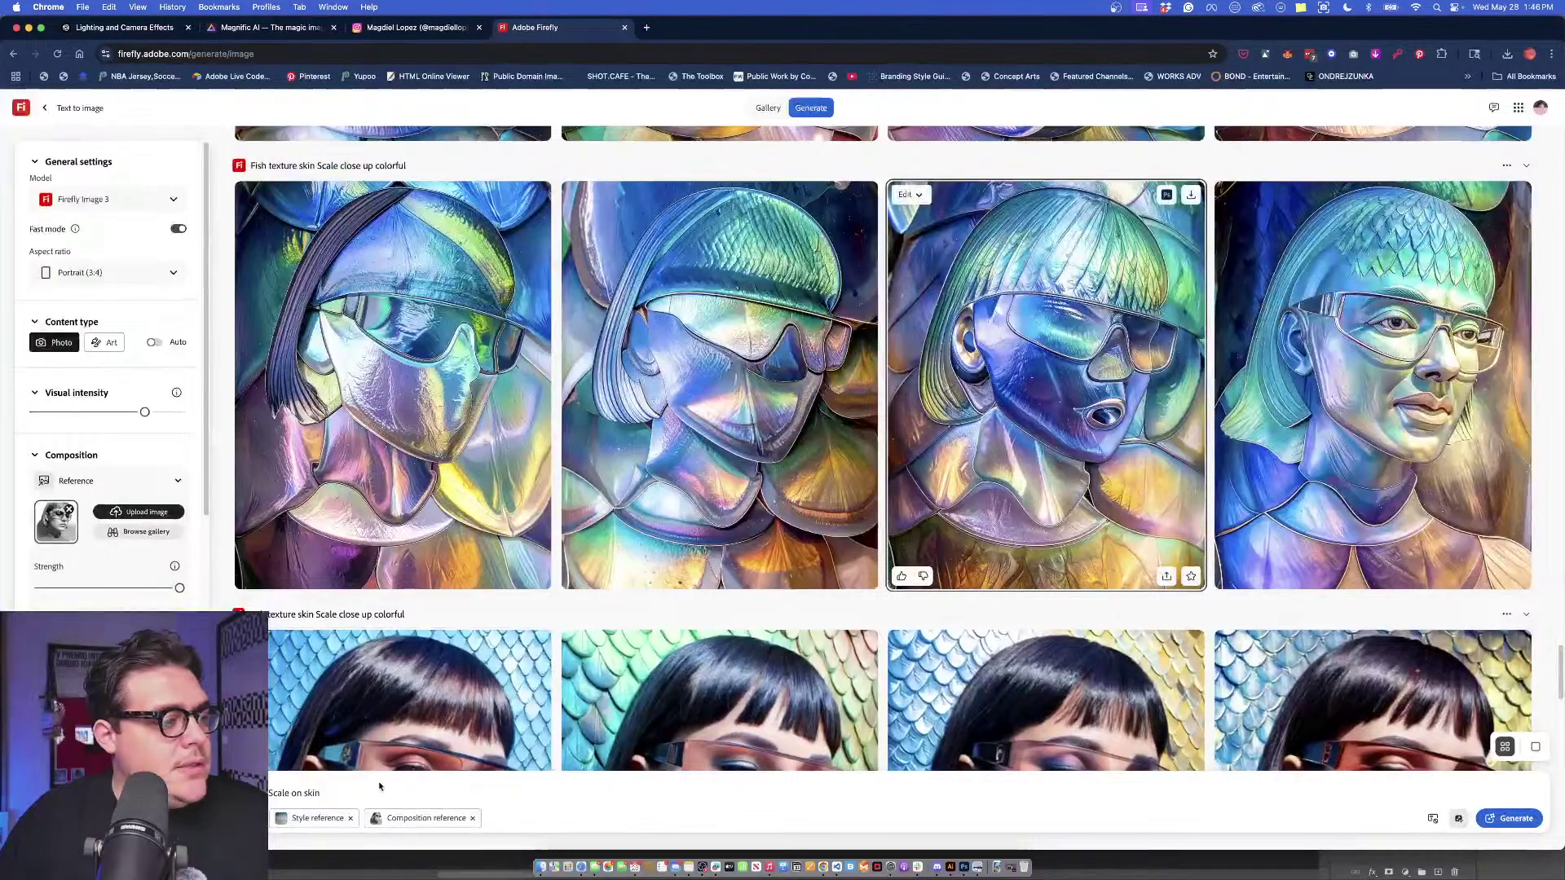
{"action": "scroll", "coordinate": [680, 597], "scroll_direction": "down", "scroll_amount": 10}
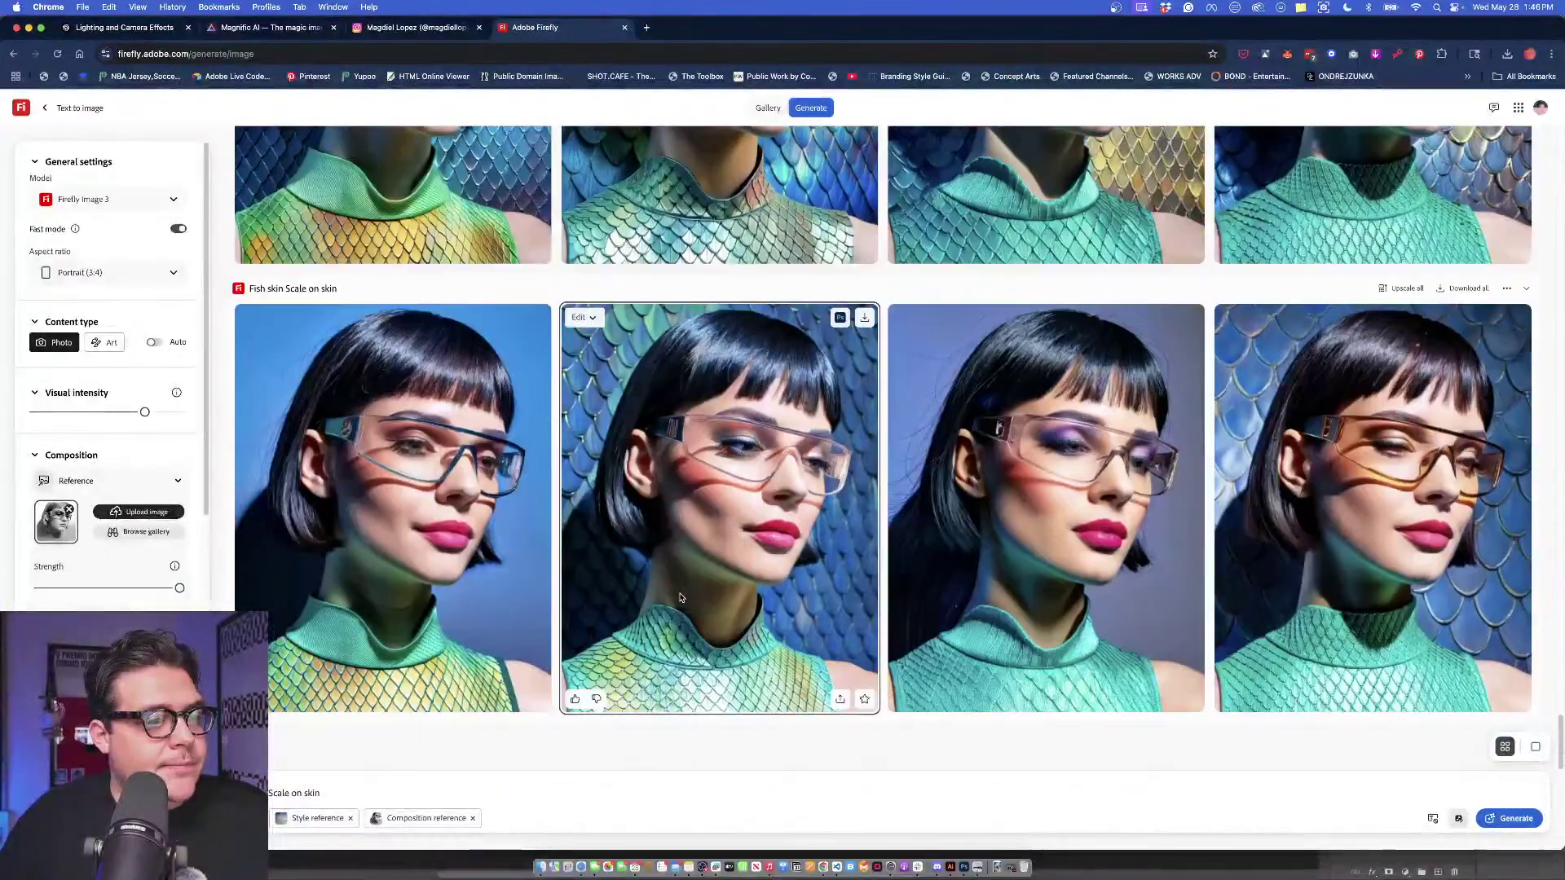
{"action": "left_click", "coordinate": [350, 818]}
{"action": "left_click", "coordinate": [379, 818]}
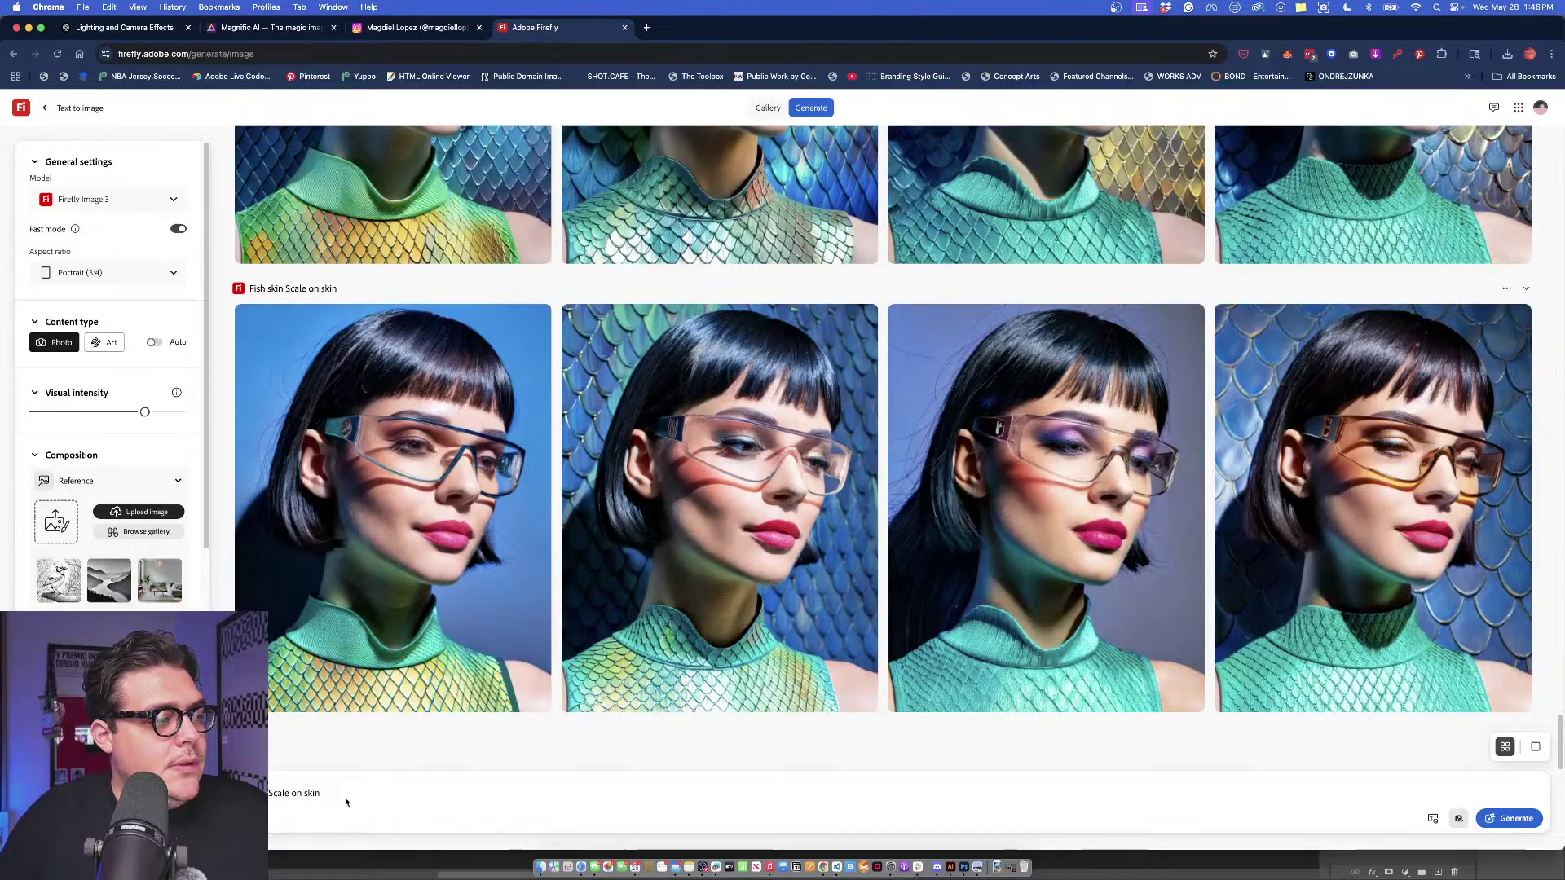
Replace the prompt with "snake skin material sphere 3d on studio background" and generate the images.
{"action": "left_click_drag", "start_coordinate": [345, 797], "coordinate": [269, 794]}
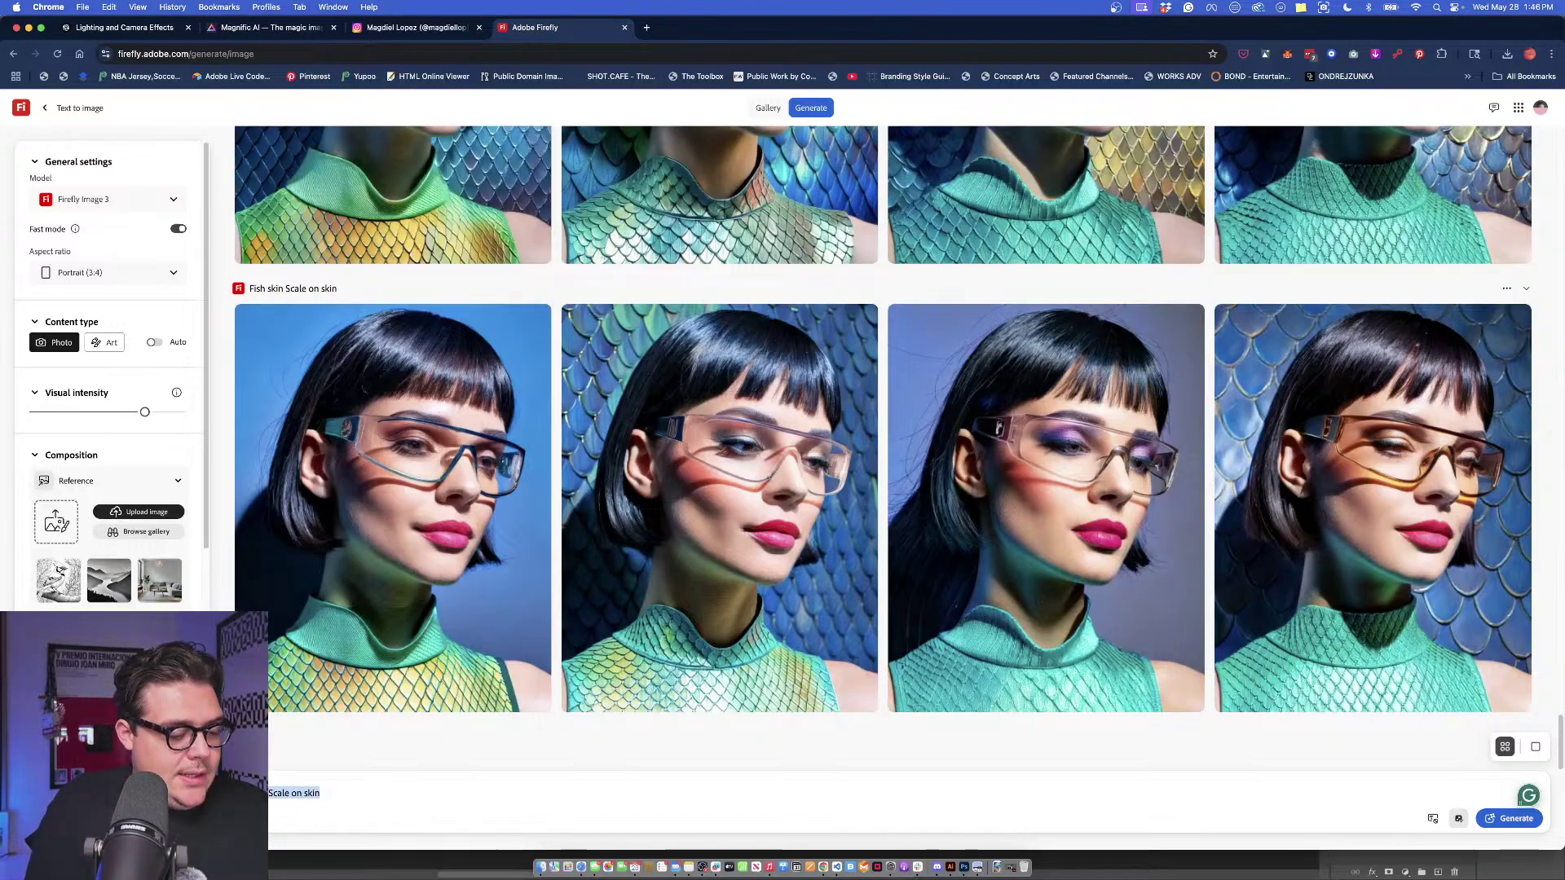
{"action": "key", "text": "BackSpace"}
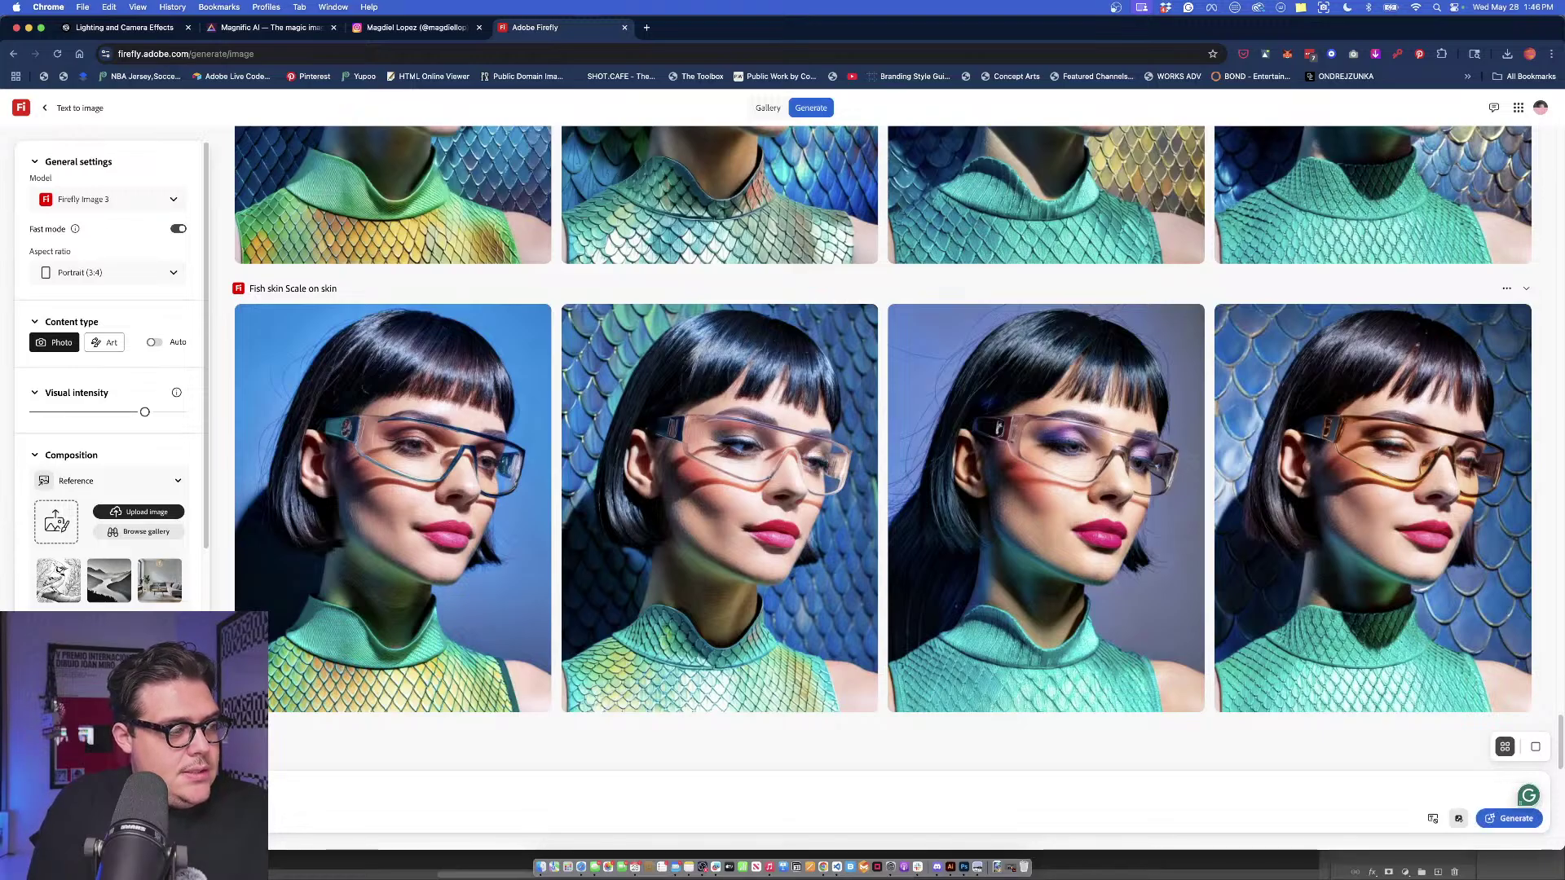
{"action": "type", "text": "n material sphere 3d on studio"}
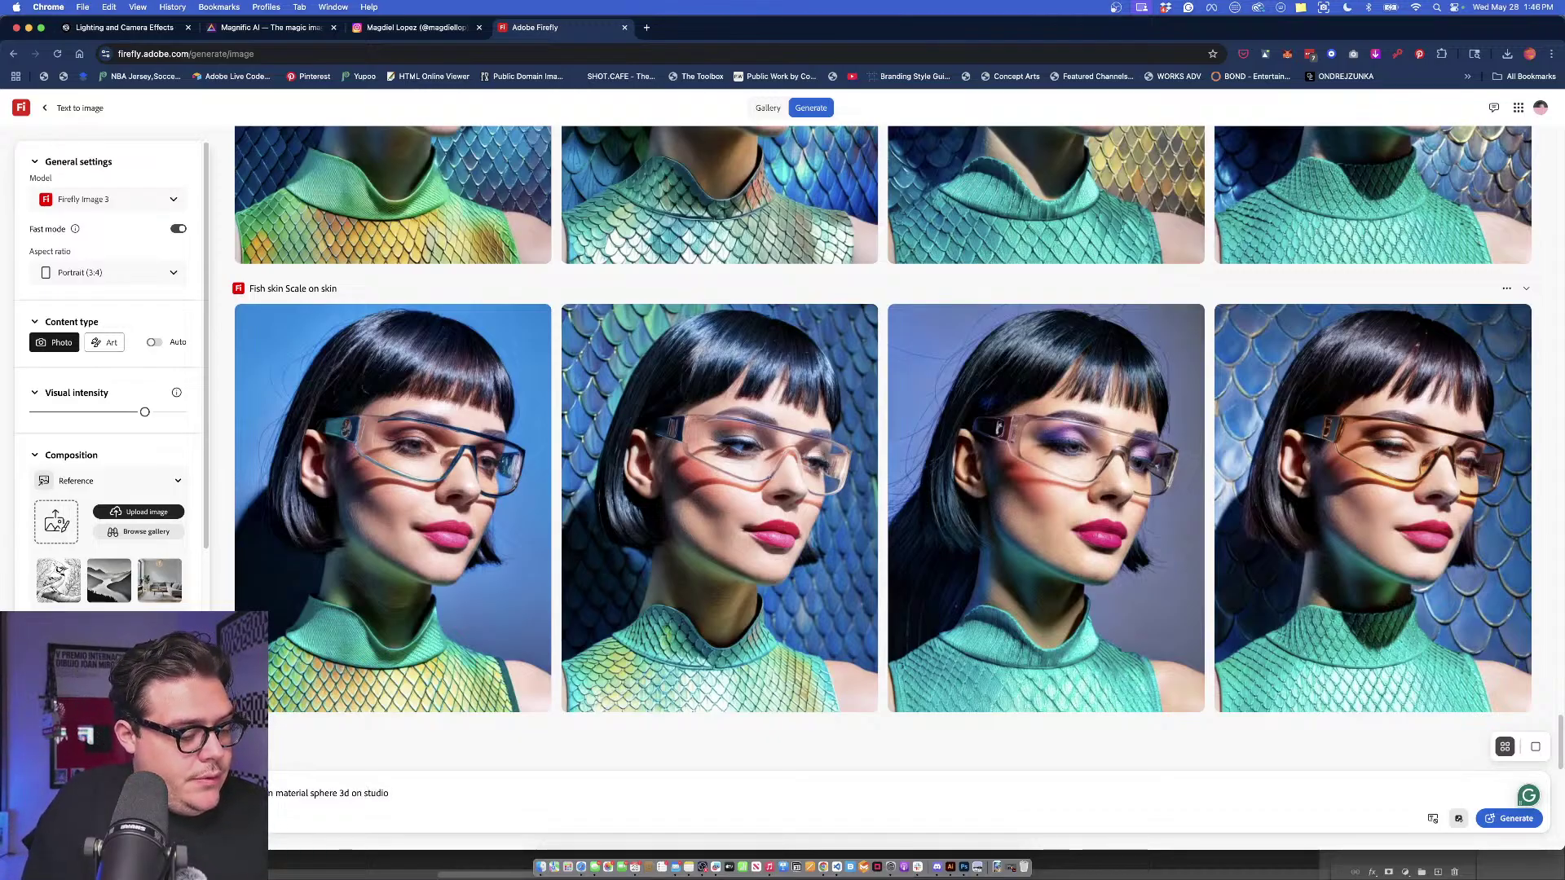
{"action": "type", "text": "round"}
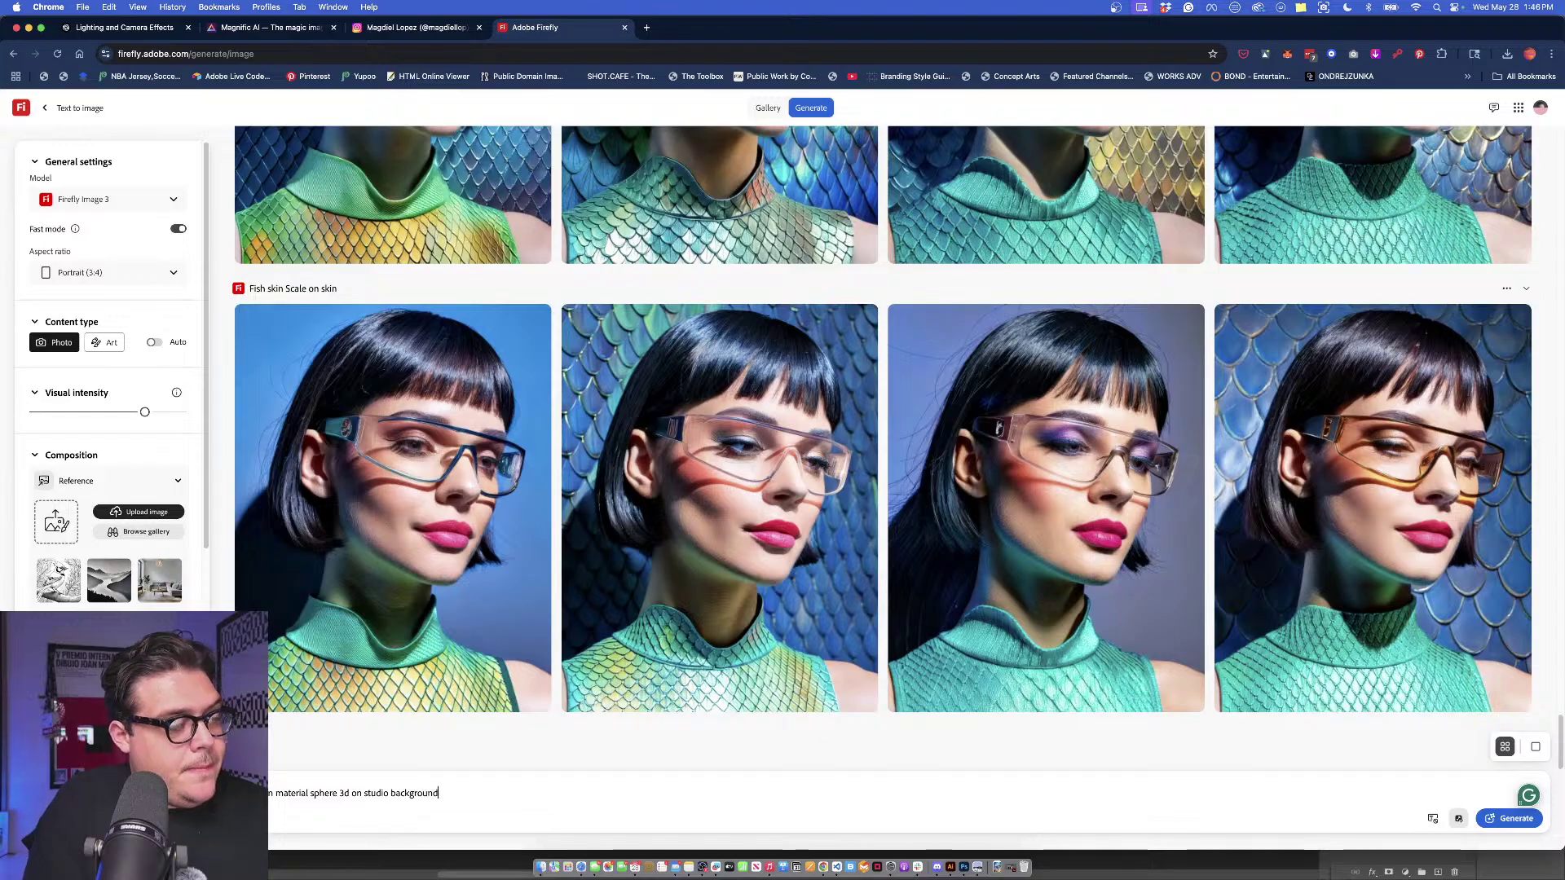
{"action": "key", "text": "Return"}
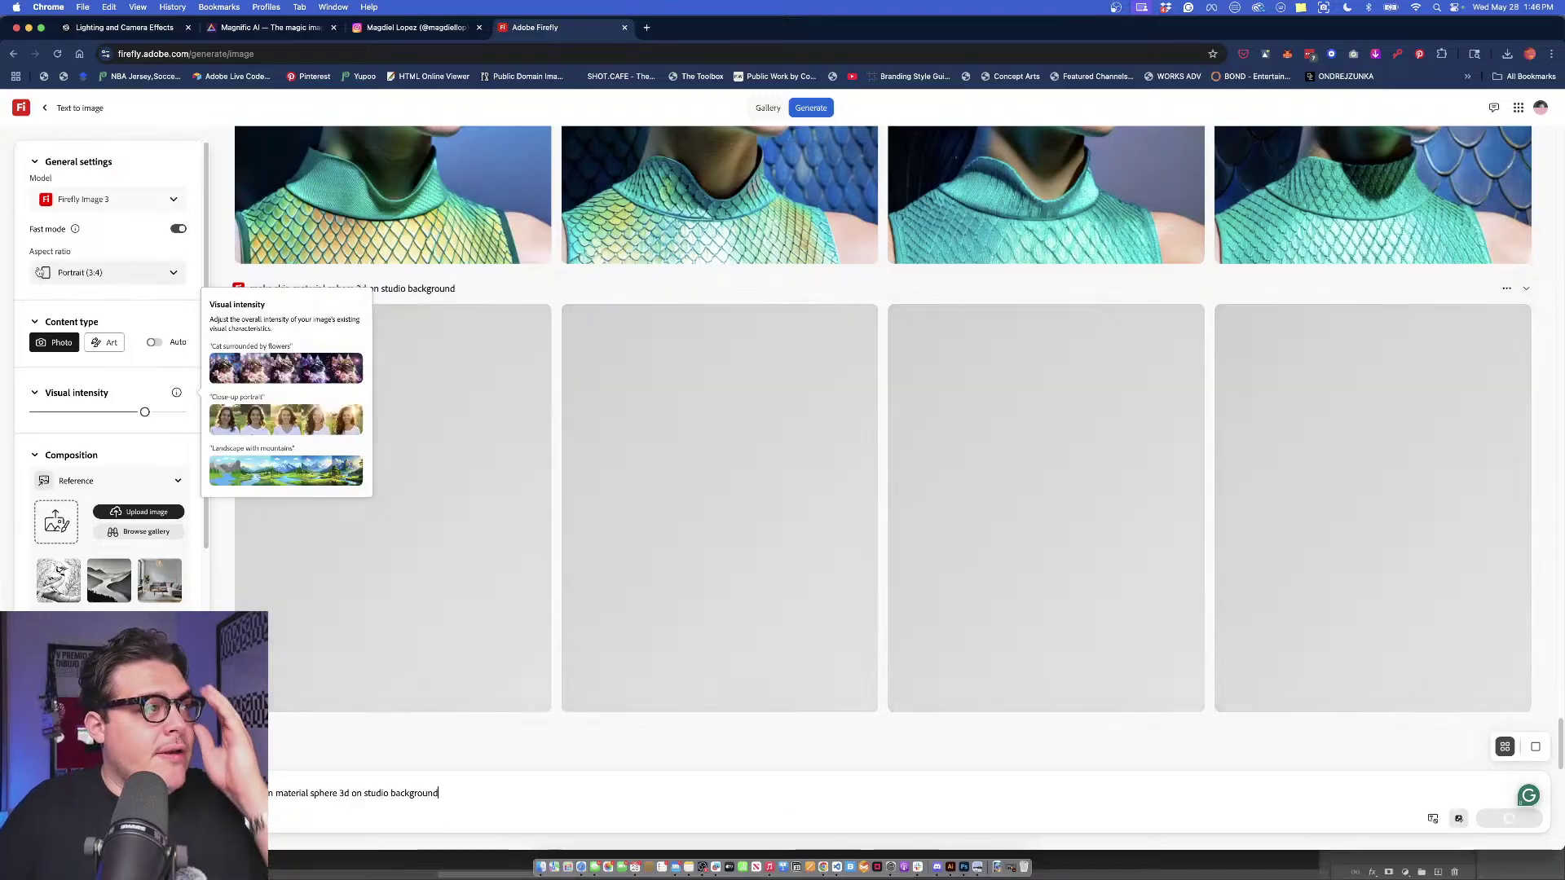
Change the model to Firefly Image 4 and generate the snake skin spheres again.
{"action": "left_click", "coordinate": [125, 196]}
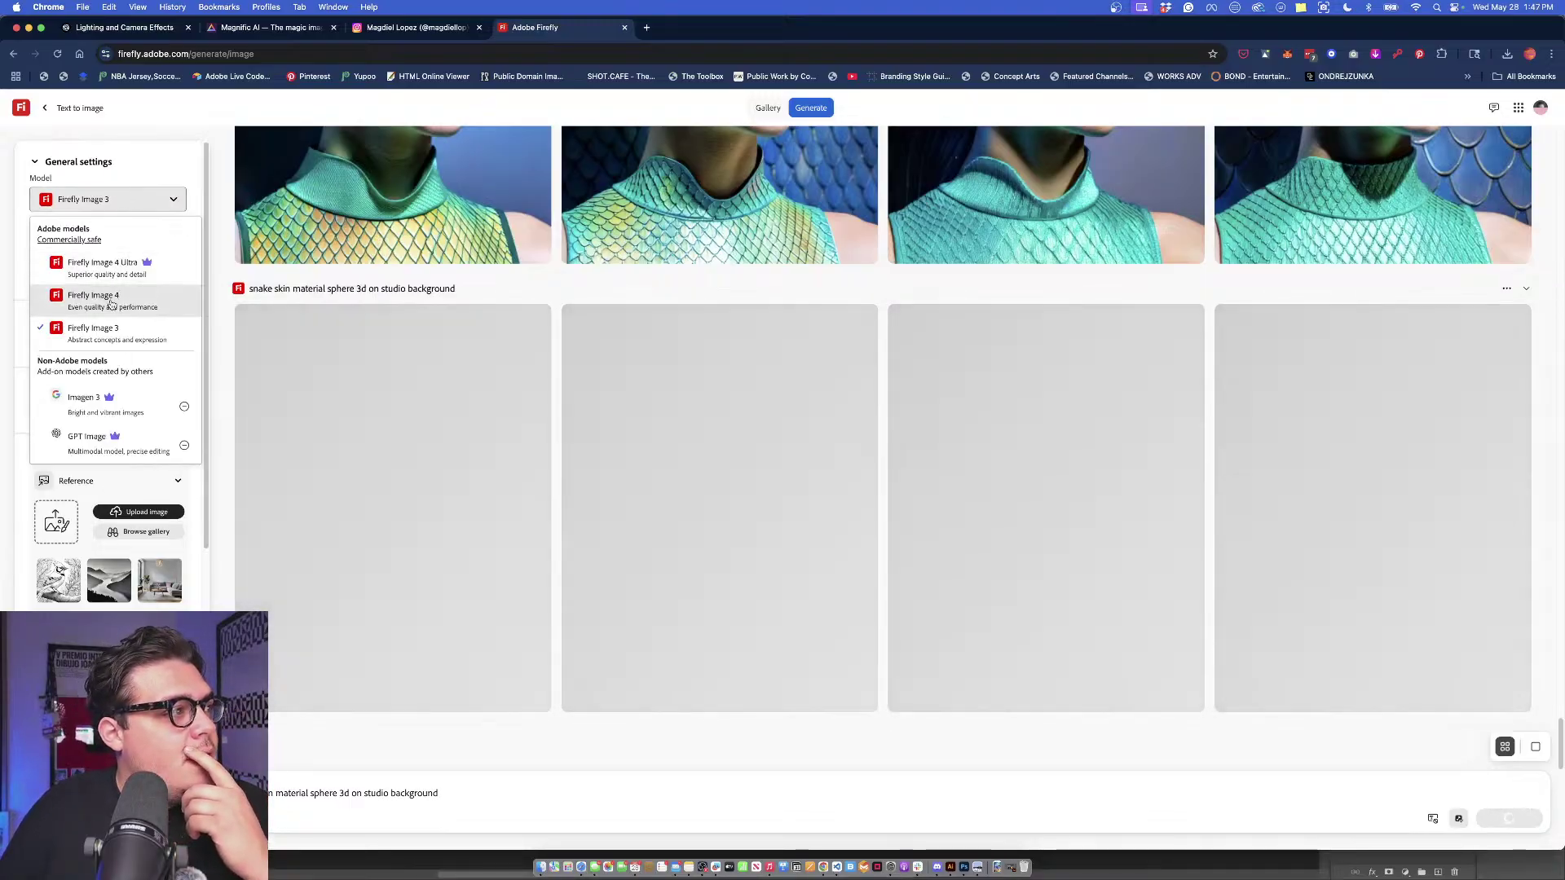
{"action": "left_click", "coordinate": [93, 297]}
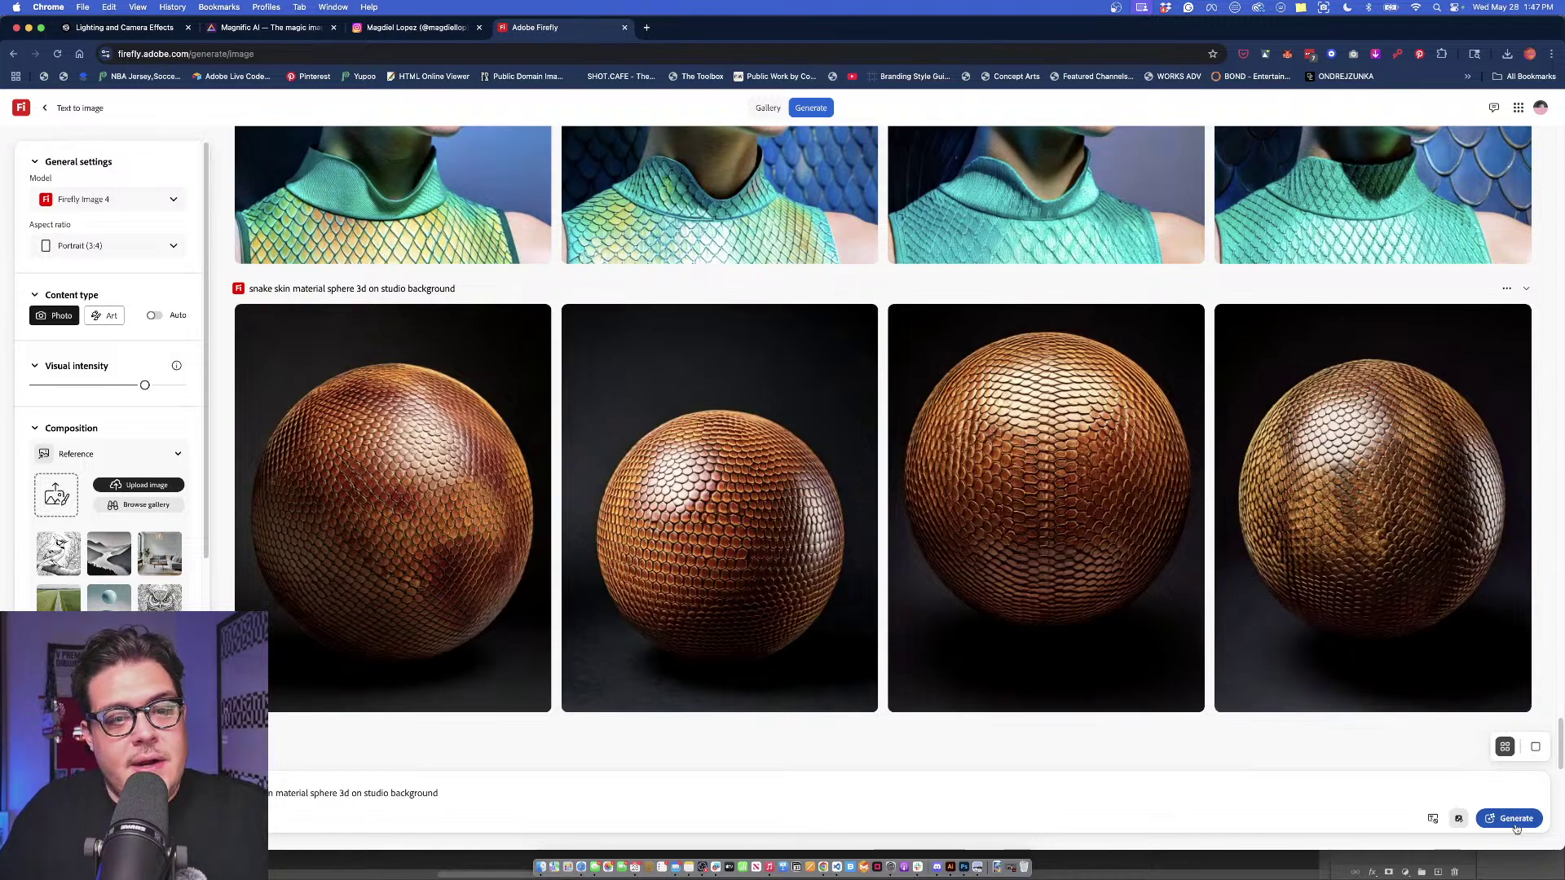
{"action": "left_click", "coordinate": [1516, 818]}
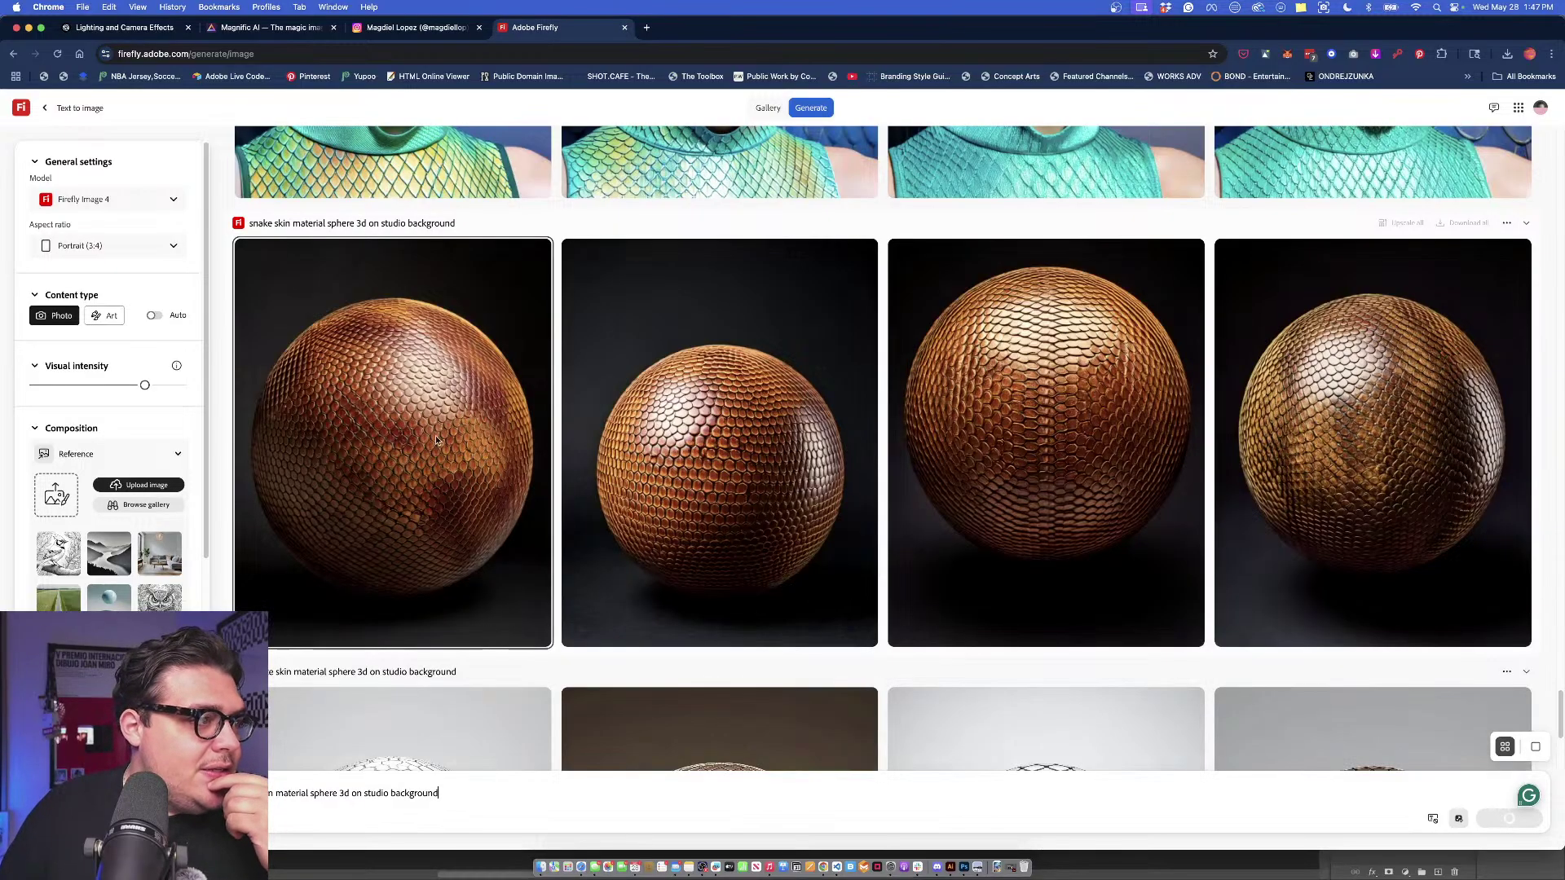
Compare both sets of generated spheres and try to use the second brown snake skin sphere as a style reference.
{"action": "scroll", "coordinate": [1044, 489], "scroll_direction": "down", "scroll_amount": 5}
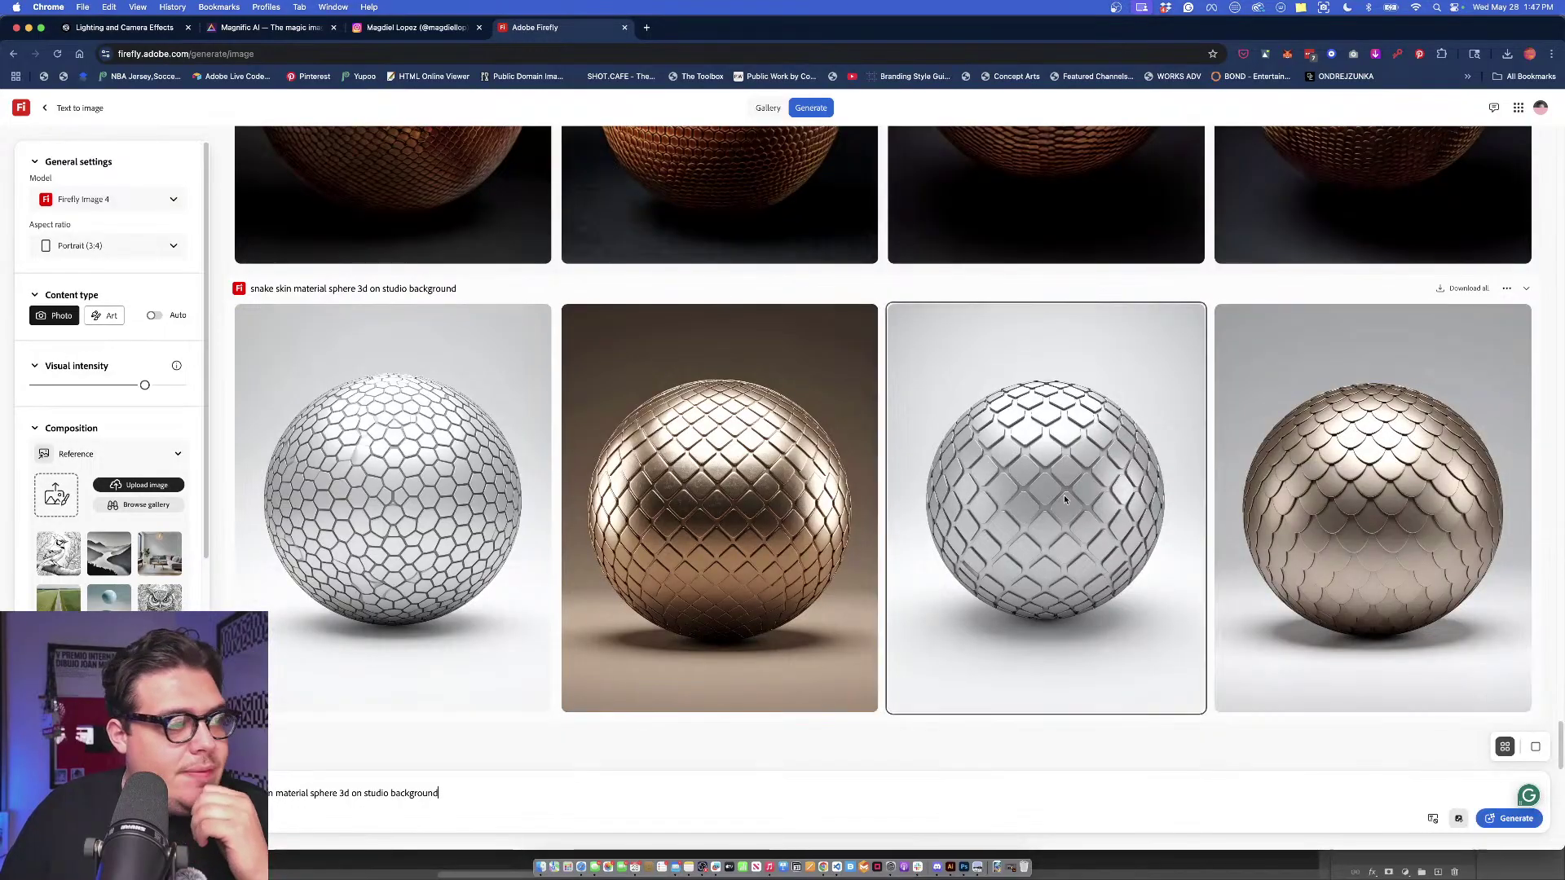
{"action": "scroll", "coordinate": [679, 551], "scroll_direction": "up", "scroll_amount": 4}
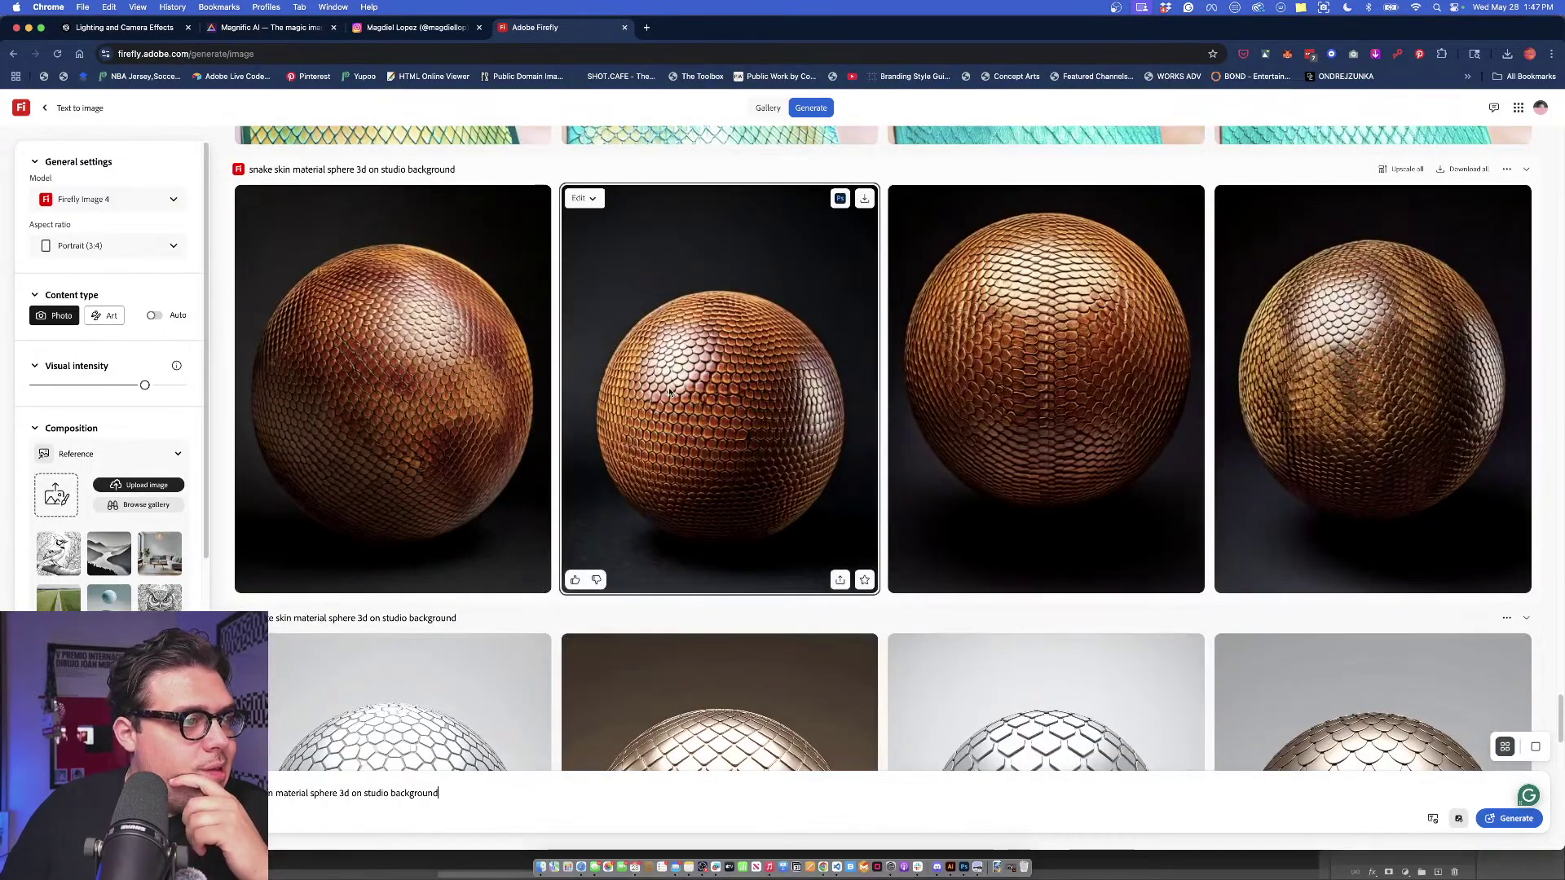
{"action": "left_click", "coordinate": [779, 324]}
{"action": "left_click", "coordinate": [761, 276]}
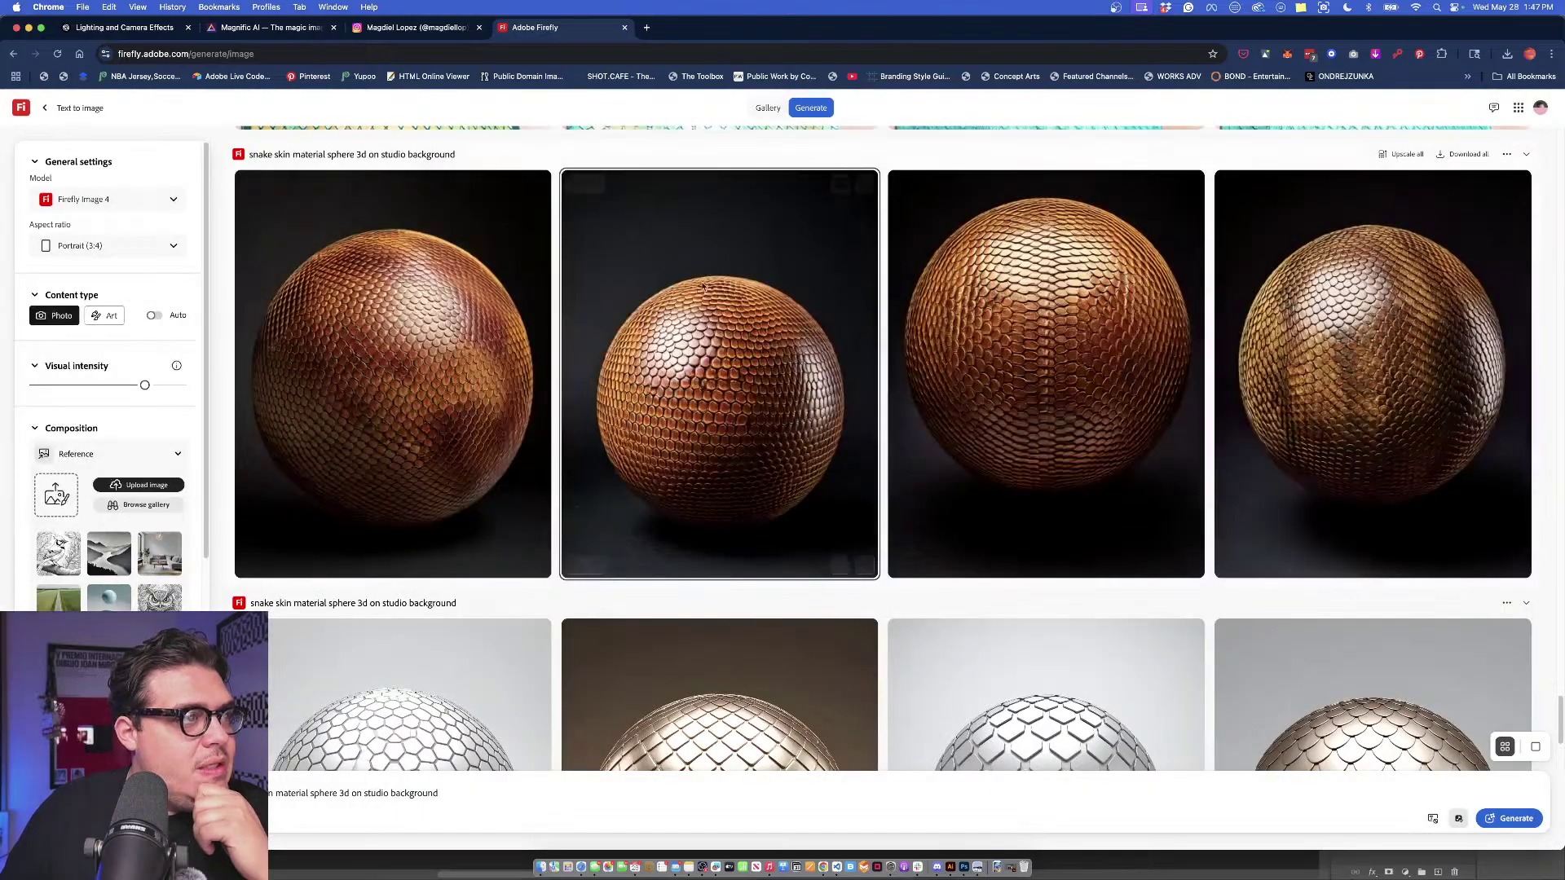
{"action": "left_click", "coordinate": [580, 185]}
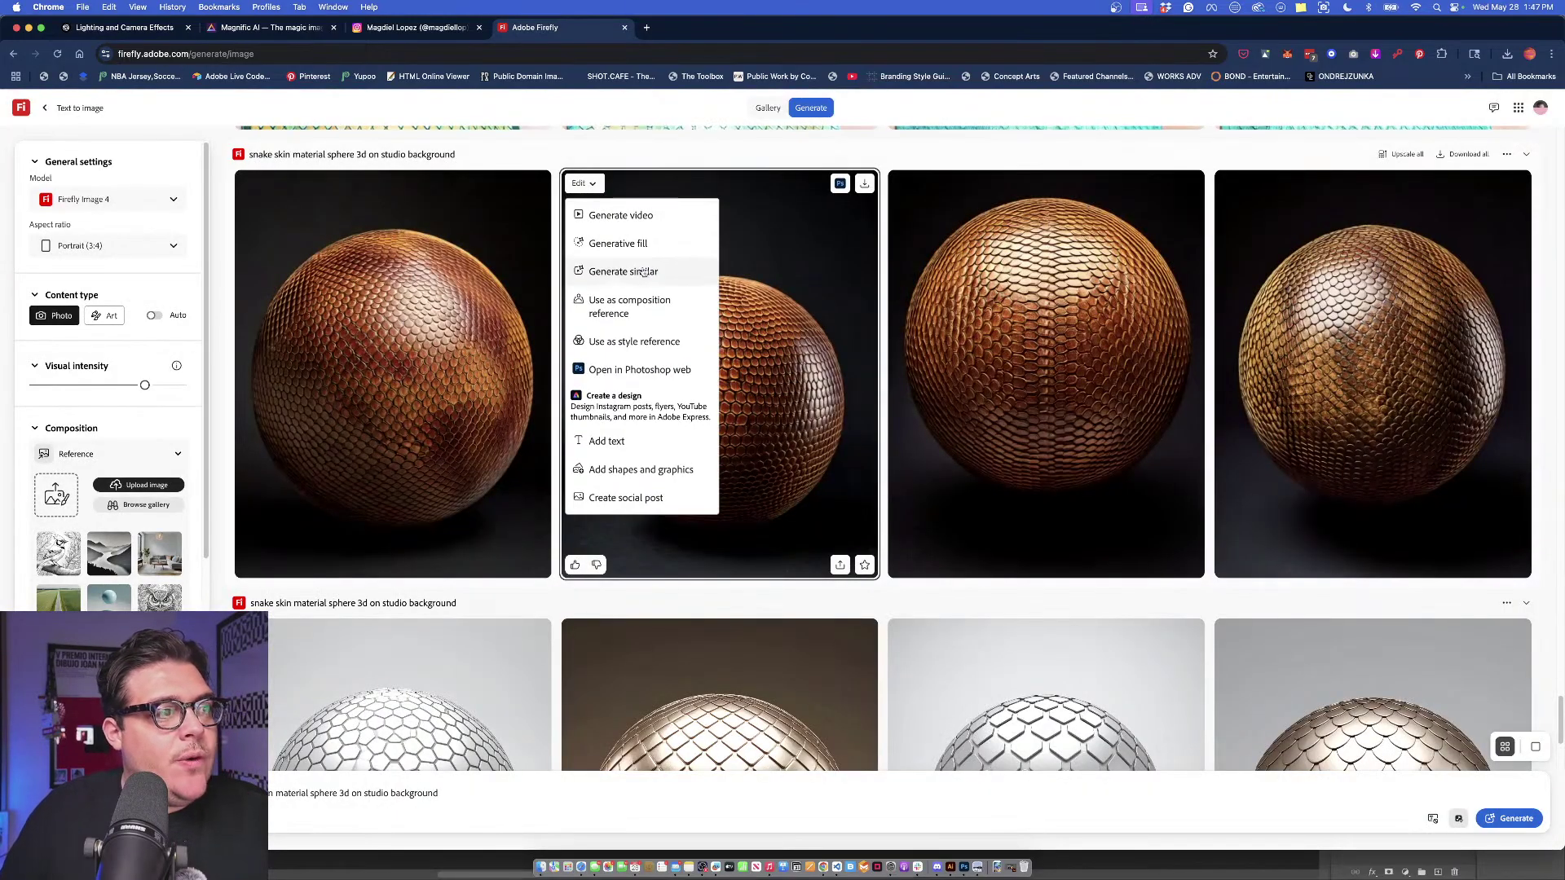
{"action": "left_click", "coordinate": [642, 343]}
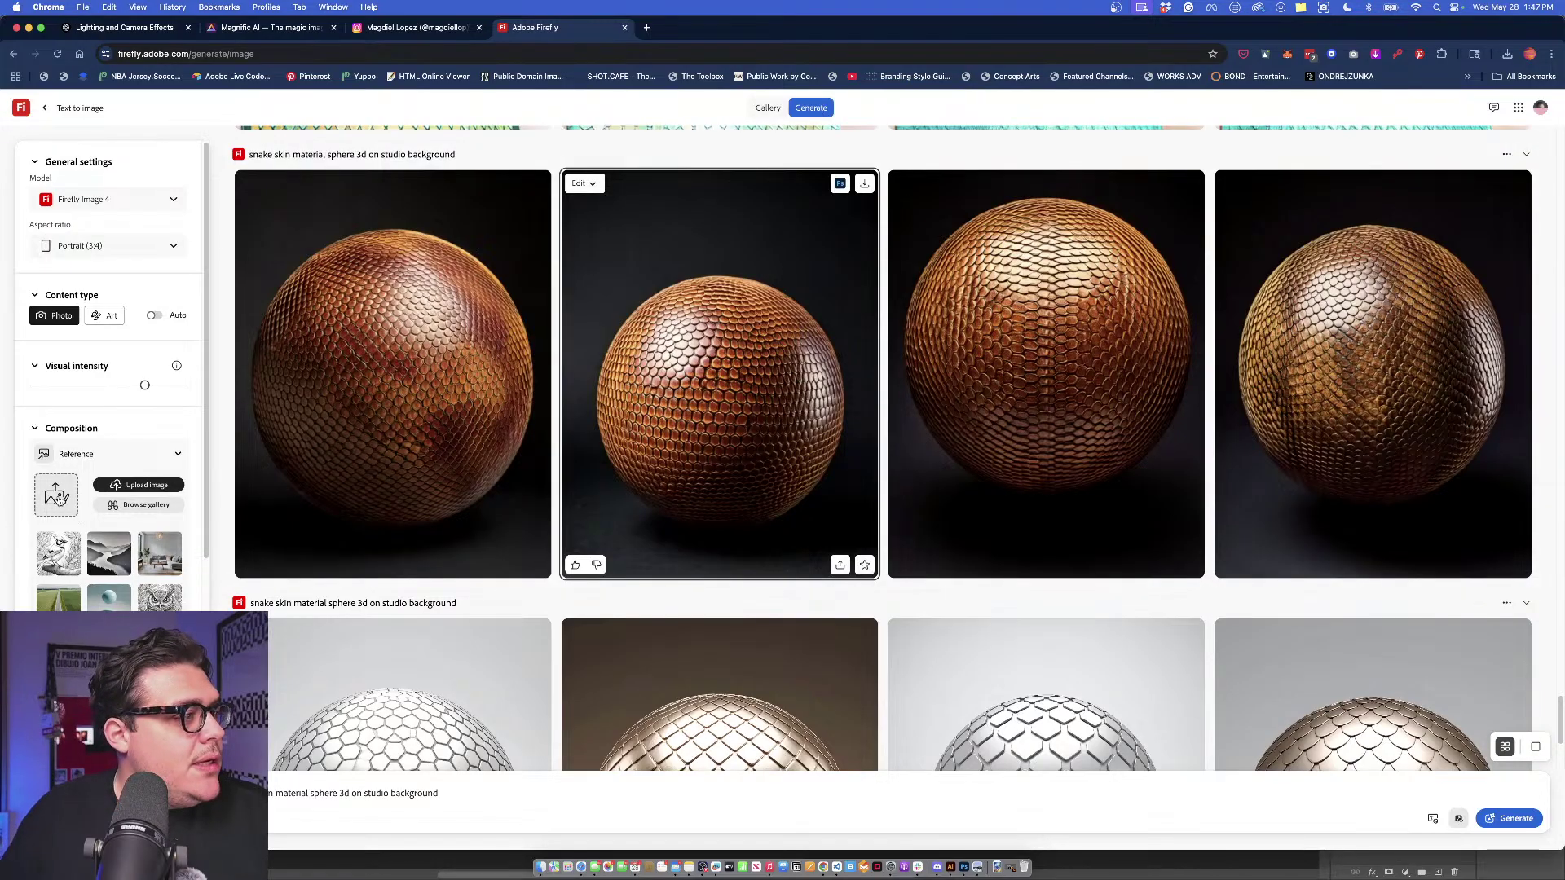
Upload the black-and-white portrait TEST'.jpg from Downloads as the composition reference.
{"action": "left_click", "coordinate": [57, 499]}
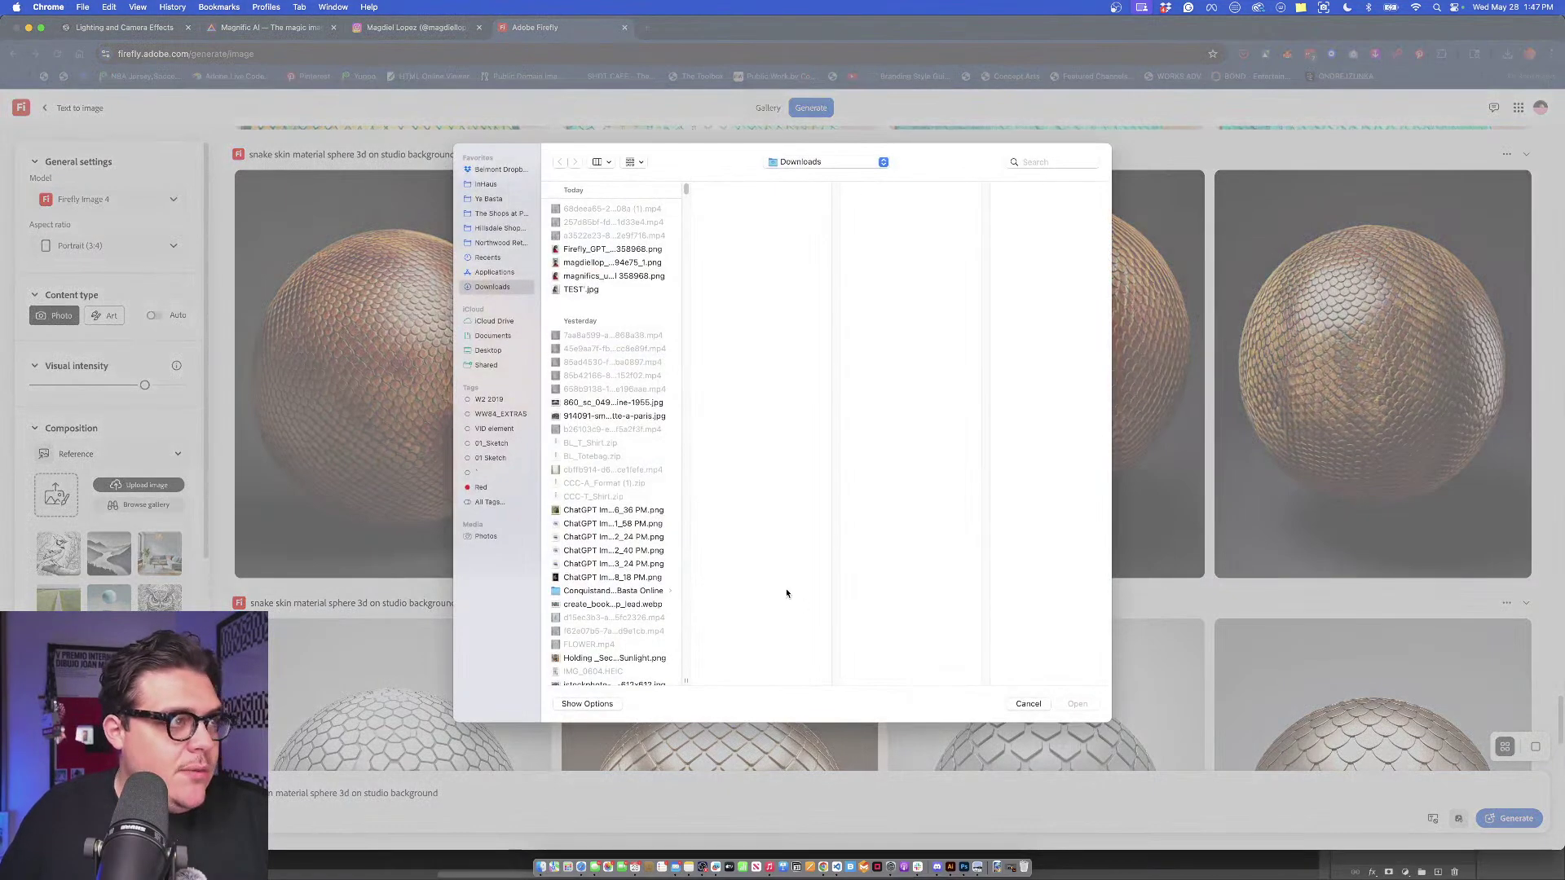
{"action": "left_click", "coordinate": [998, 866]}
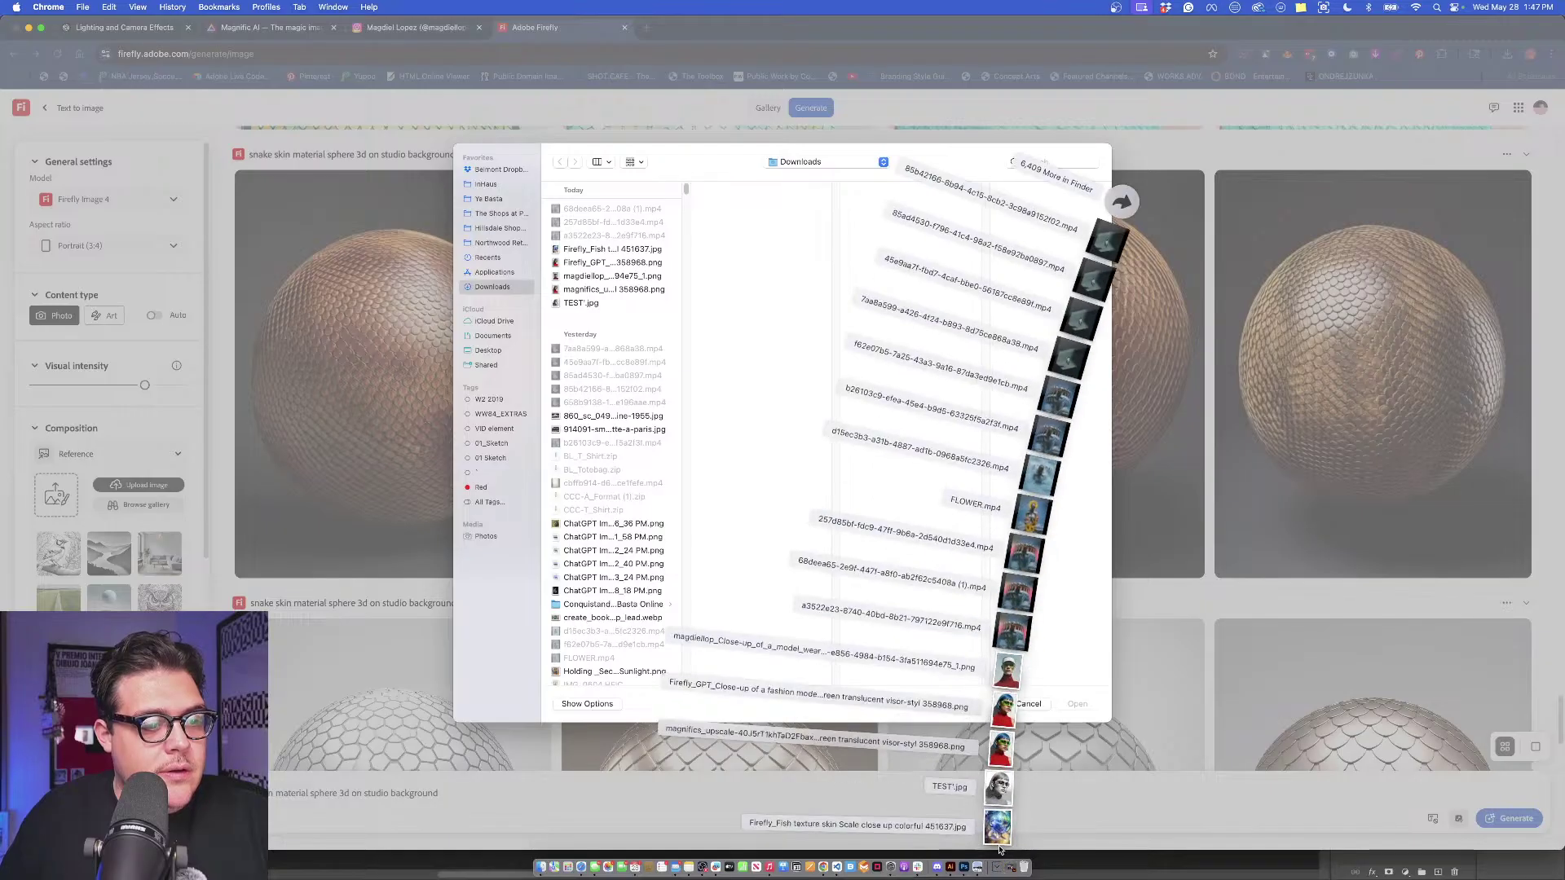
{"action": "left_click_drag", "start_coordinate": [1005, 797], "coordinate": [1017, 669]}
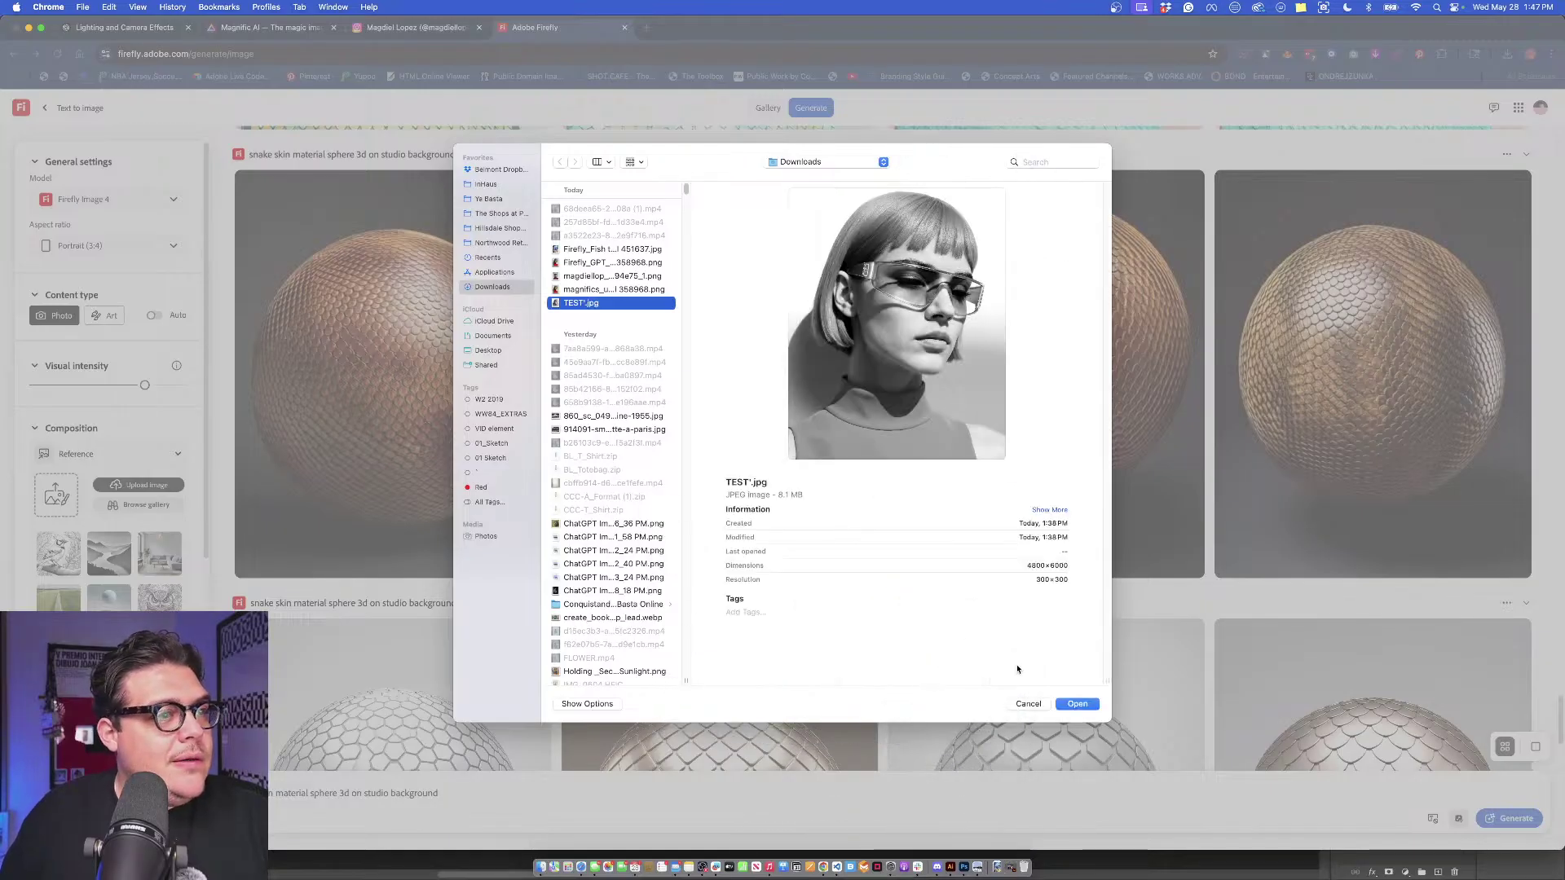
{"action": "left_click", "coordinate": [1067, 710]}
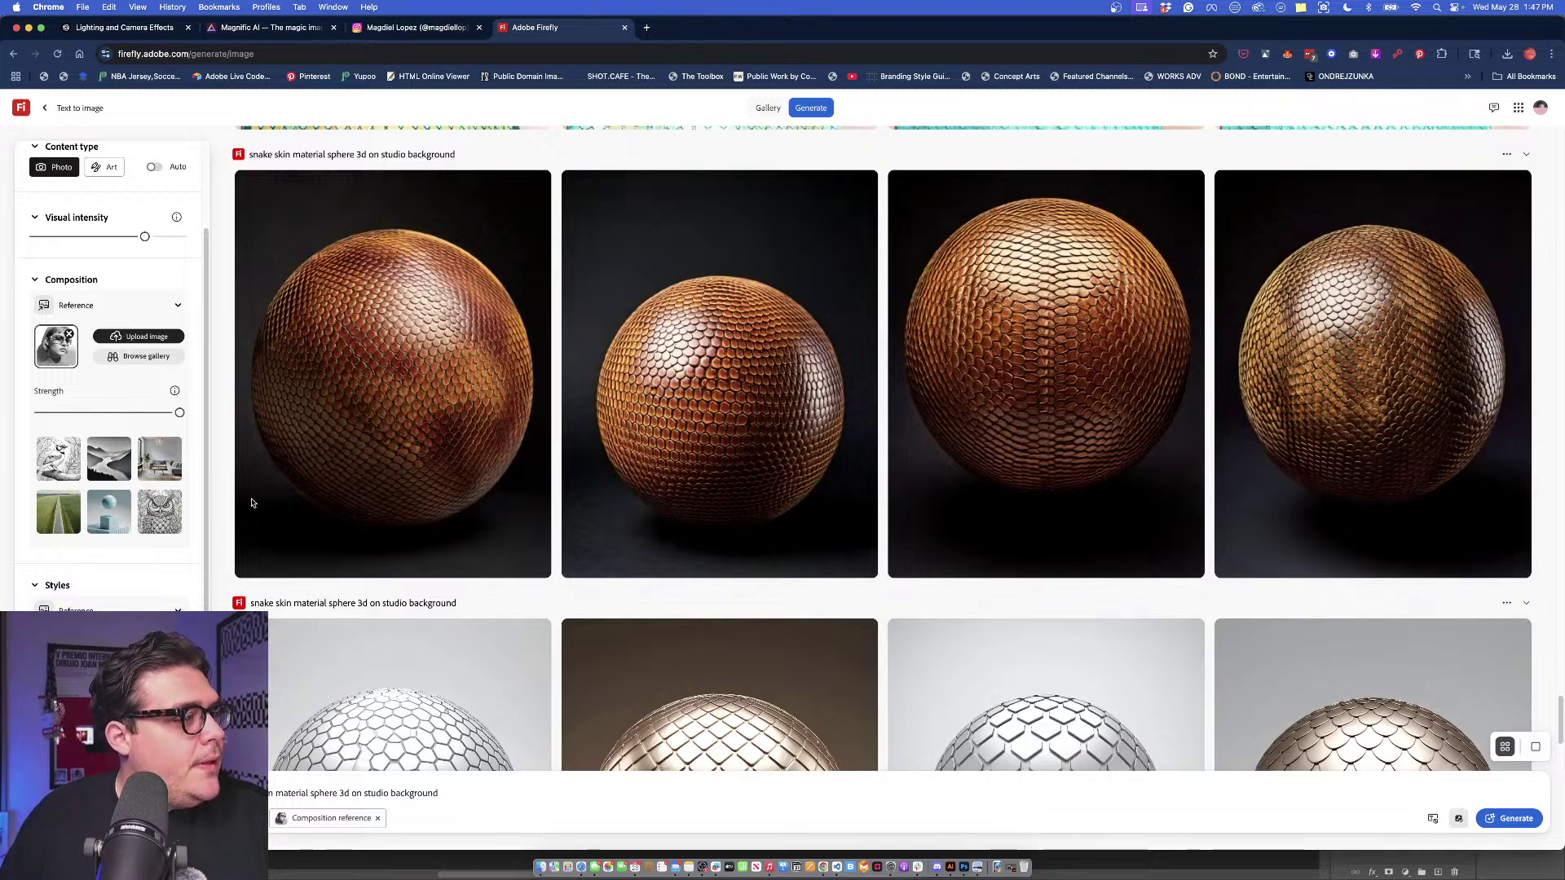
Try to set the second, and after it the third, brown snake skin sphere as the style reference through its edit options.
{"action": "left_click", "coordinate": [617, 181]}
{"action": "left_click", "coordinate": [660, 256]}
{"action": "left_click", "coordinate": [583, 182]}
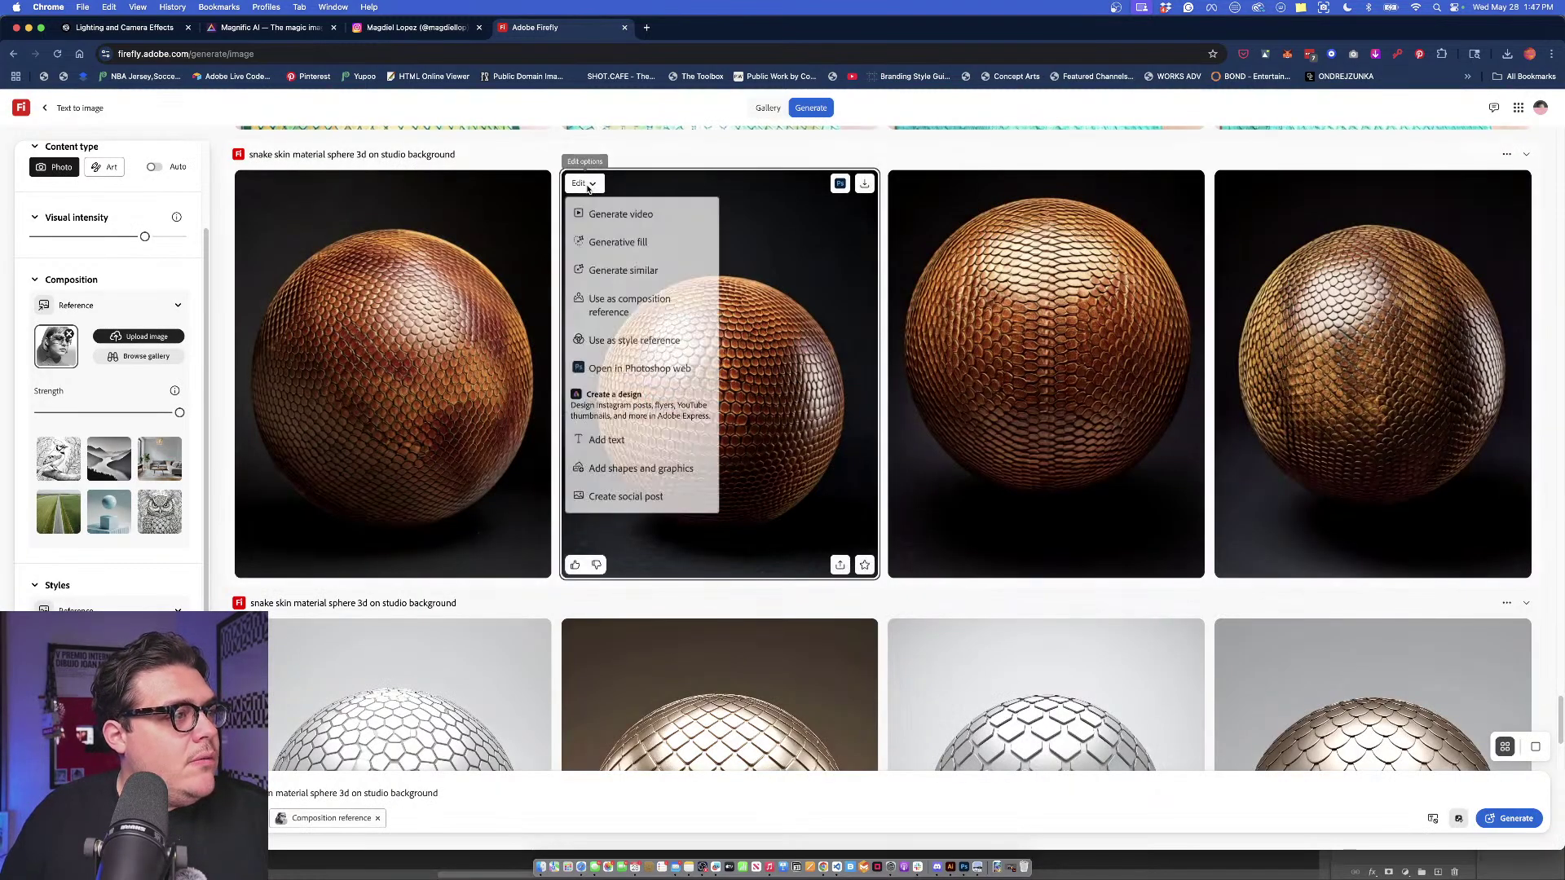
{"action": "left_click", "coordinate": [654, 343]}
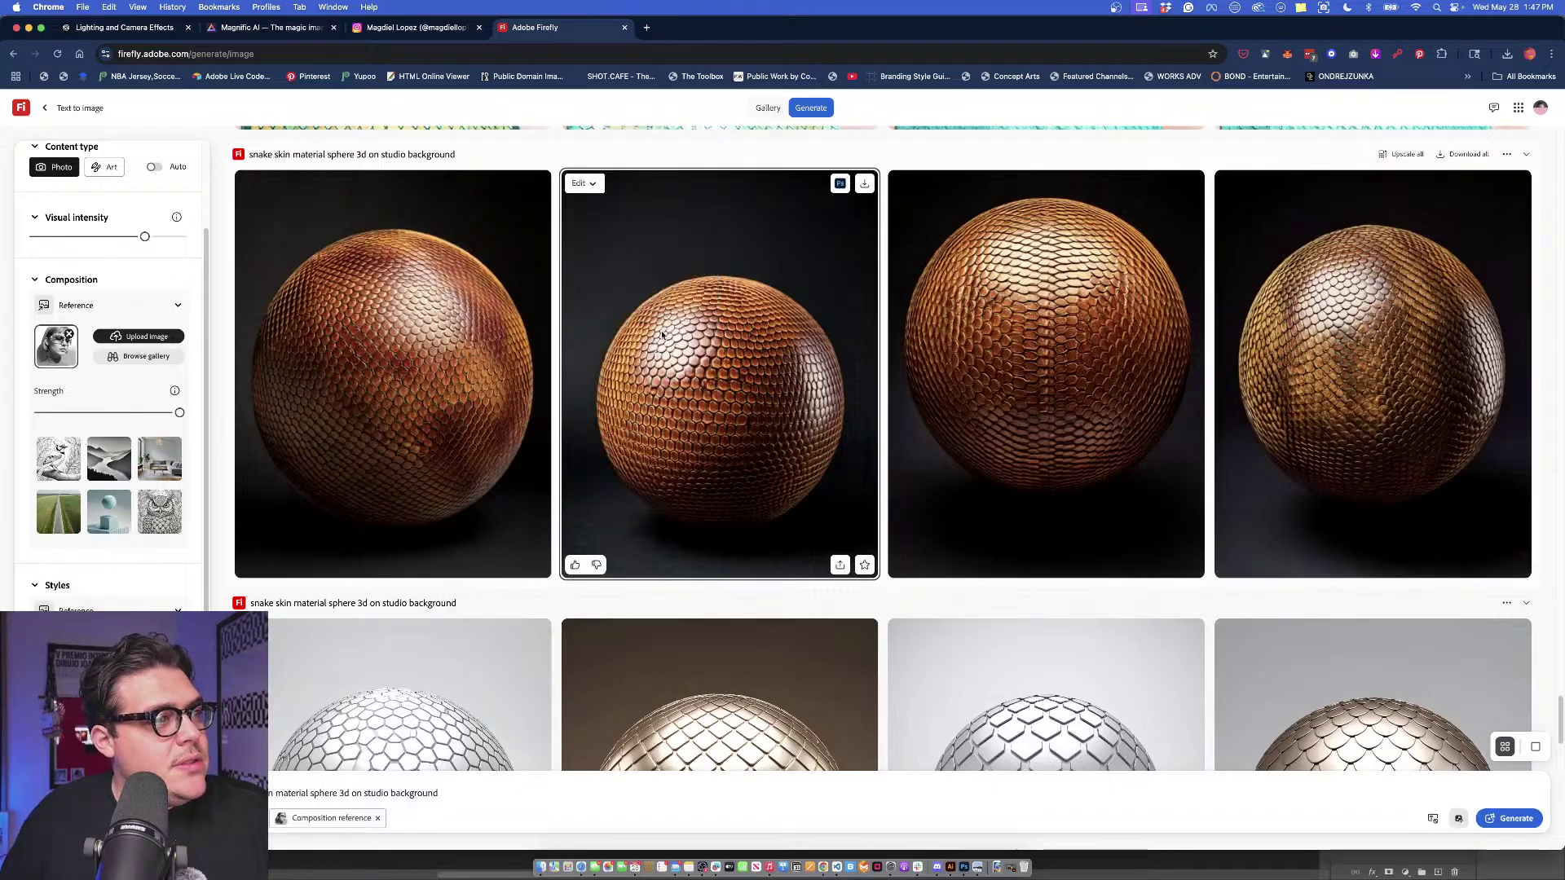
{"action": "left_click", "coordinate": [583, 183]}
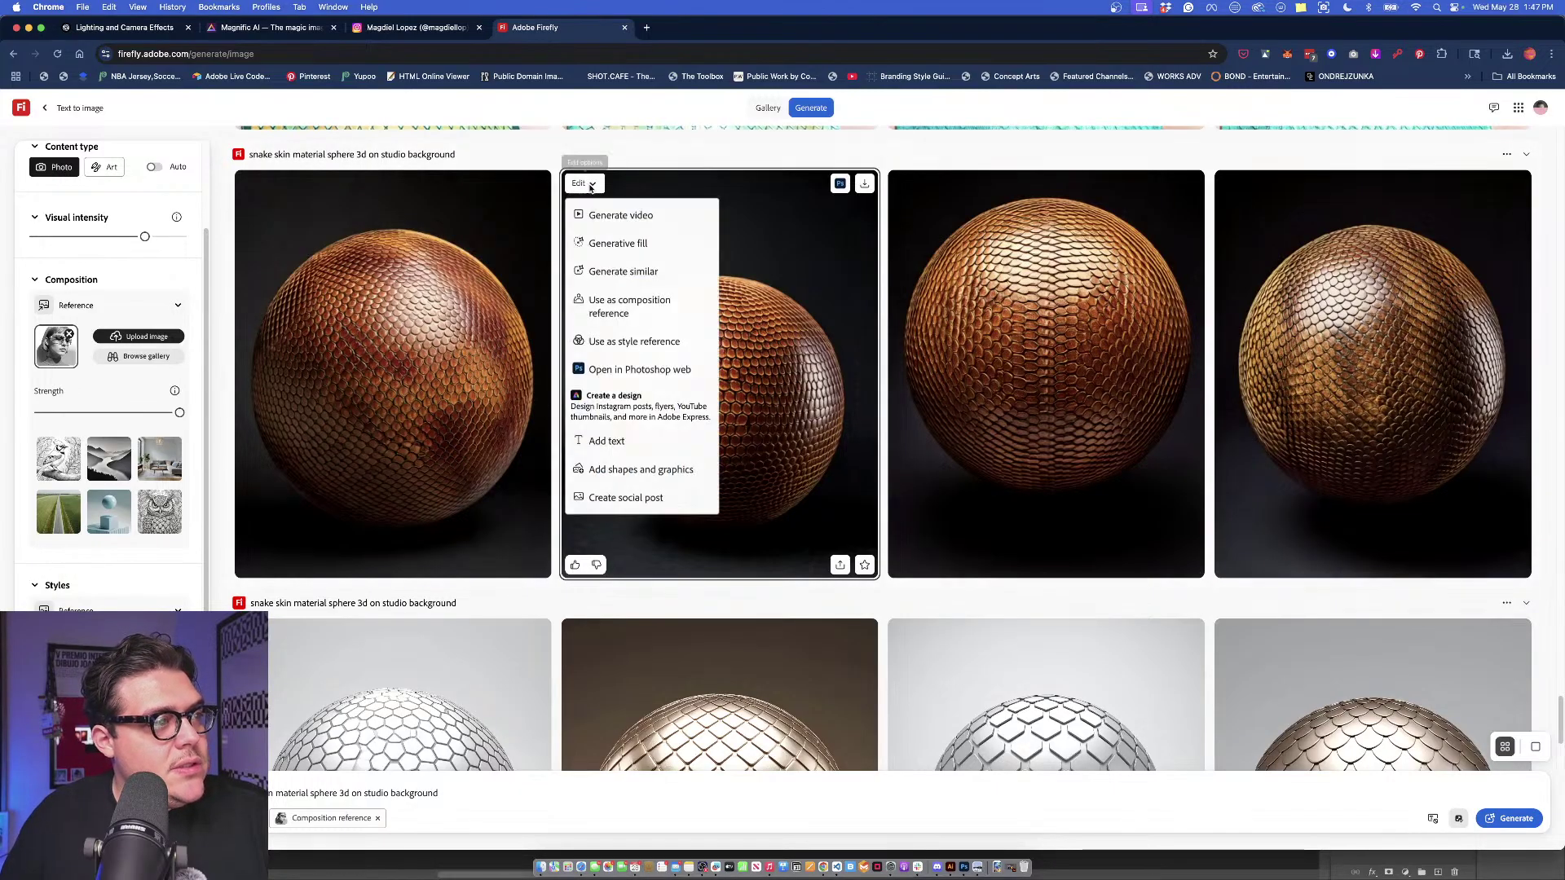
{"action": "left_click", "coordinate": [656, 343]}
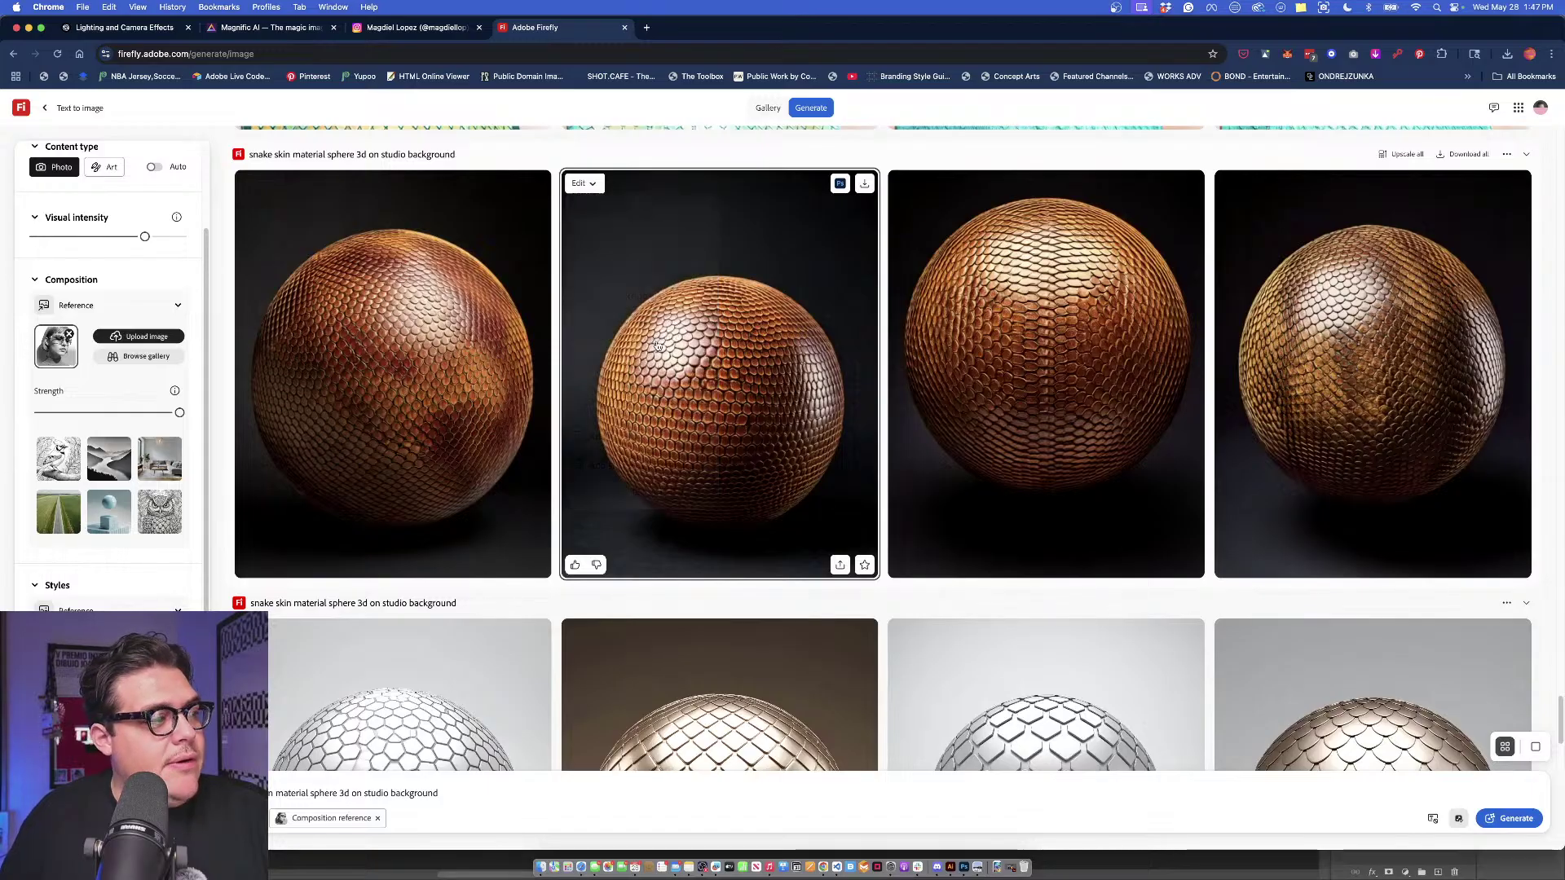
{"action": "left_click", "coordinate": [912, 183]}
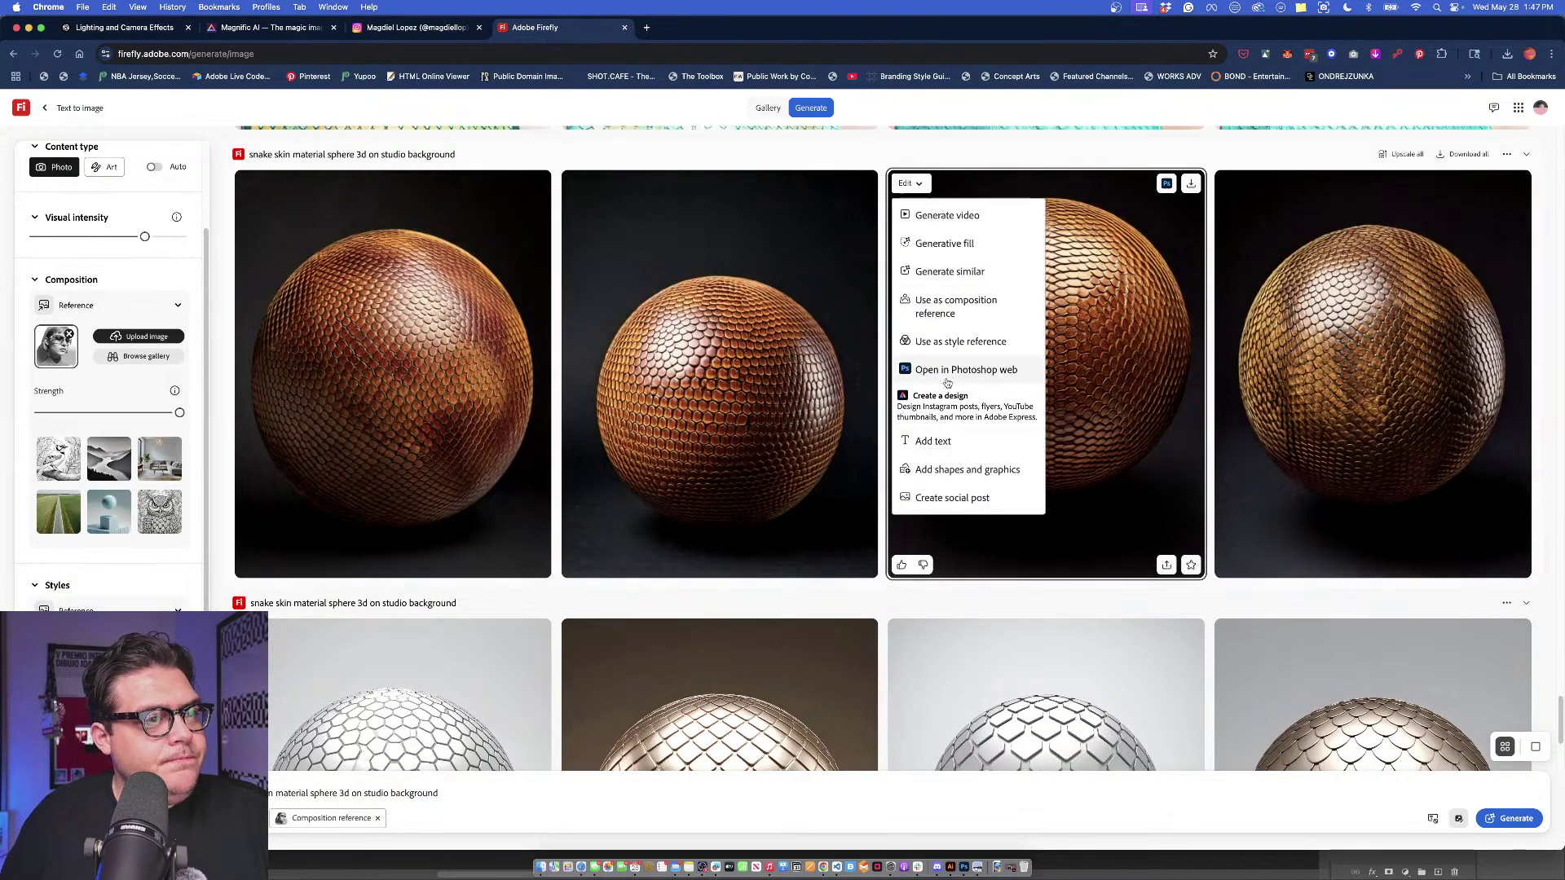
{"action": "left_click", "coordinate": [953, 343]}
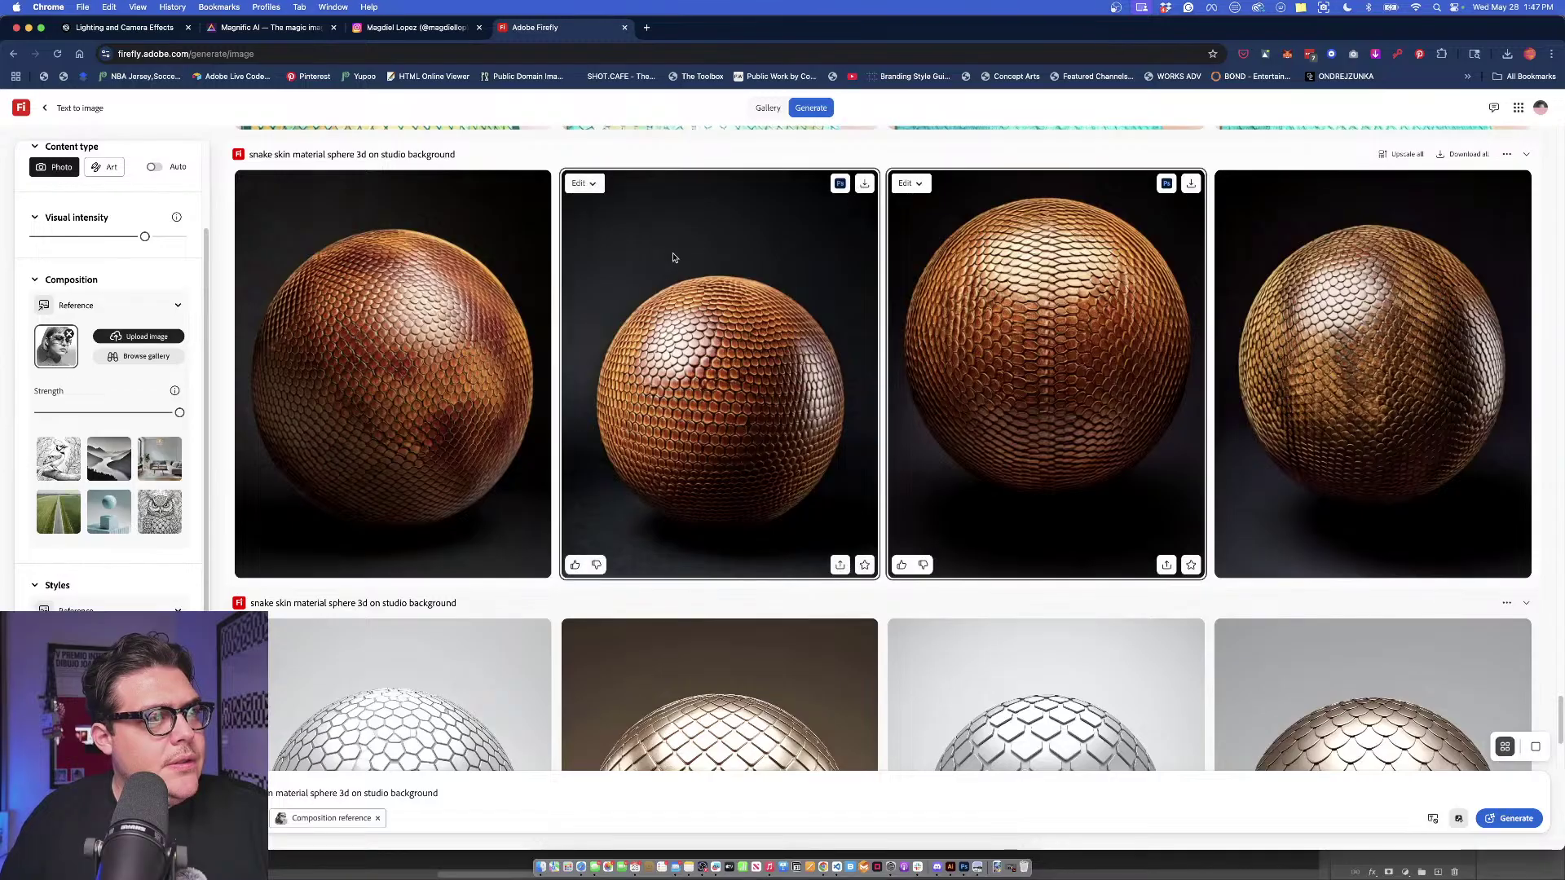
Download the second brown snake skin sphere and add the downloaded image as the style reference, closing its preview window.
{"action": "left_click", "coordinate": [864, 184]}
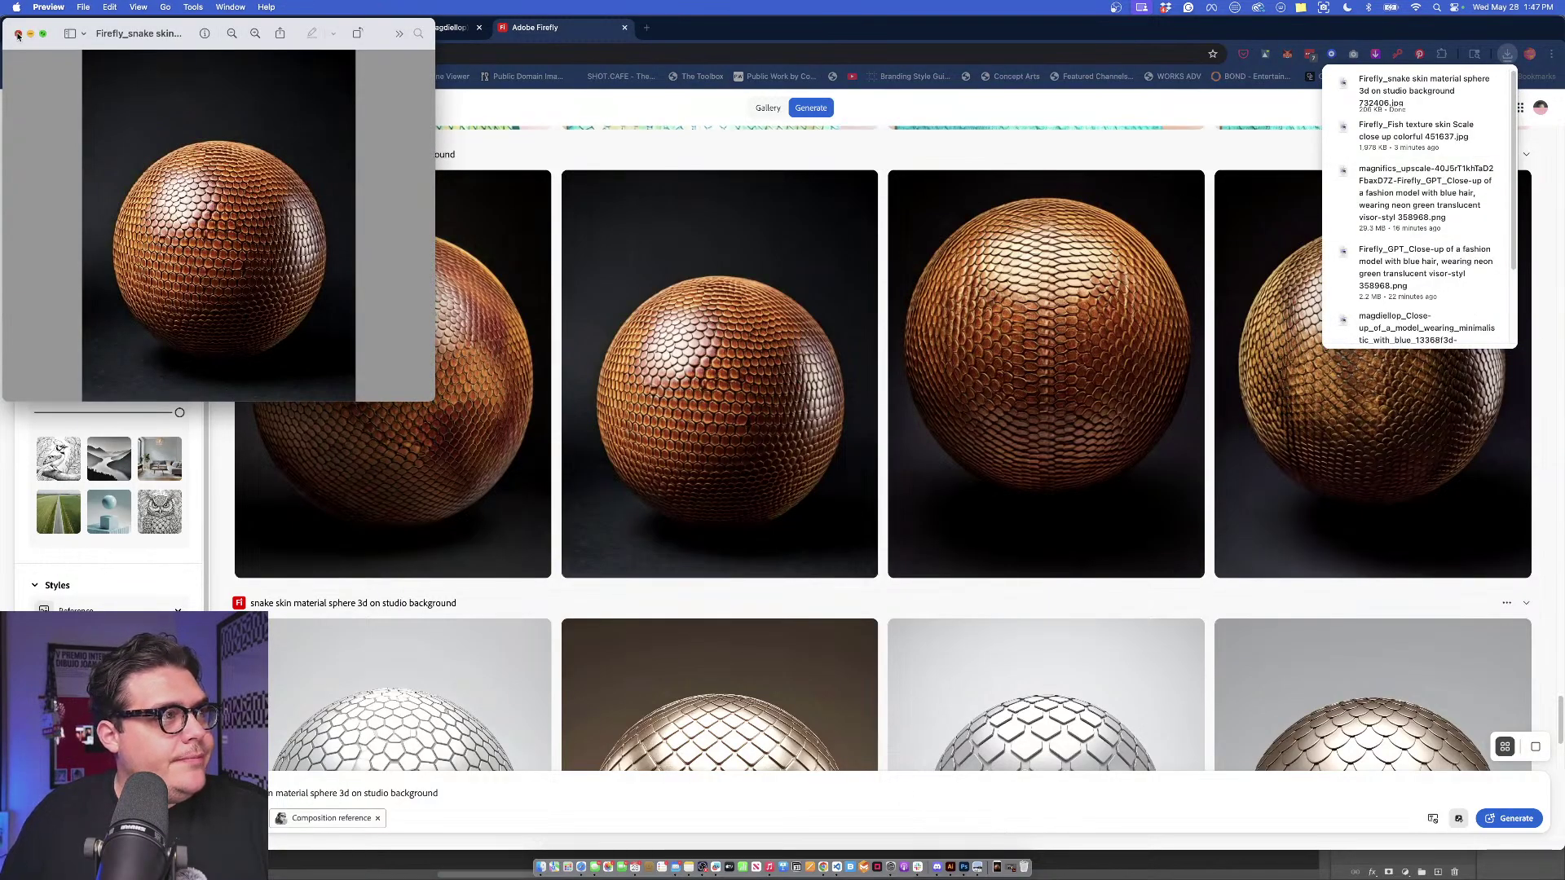
{"action": "left_click", "coordinate": [15, 35]}
{"action": "left_click", "coordinate": [1000, 874]}
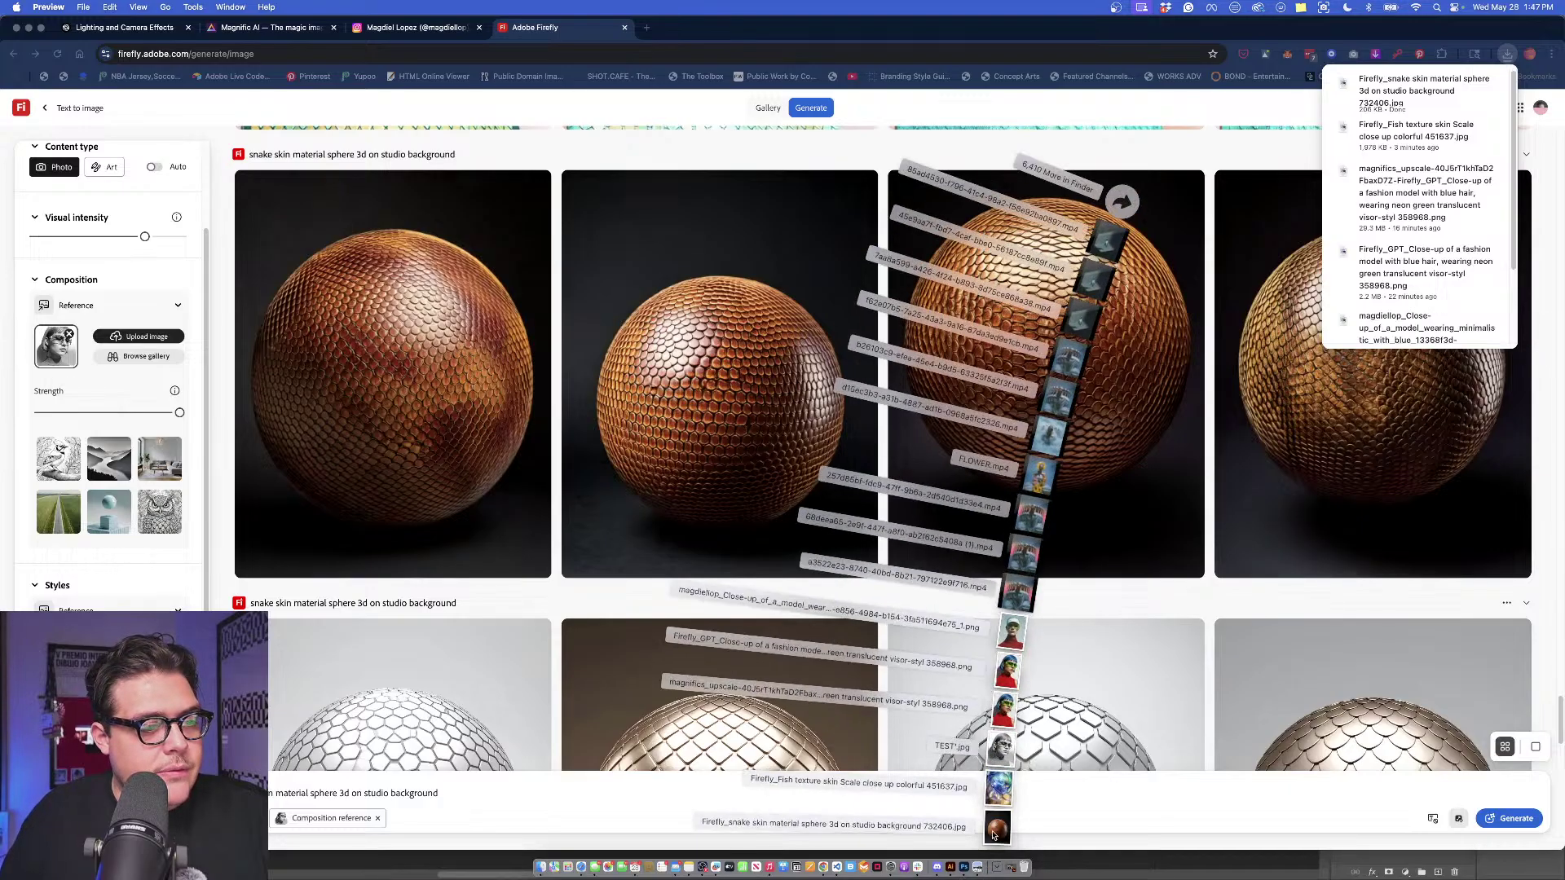
{"action": "left_click_drag", "start_coordinate": [996, 827], "coordinate": [114, 652]}
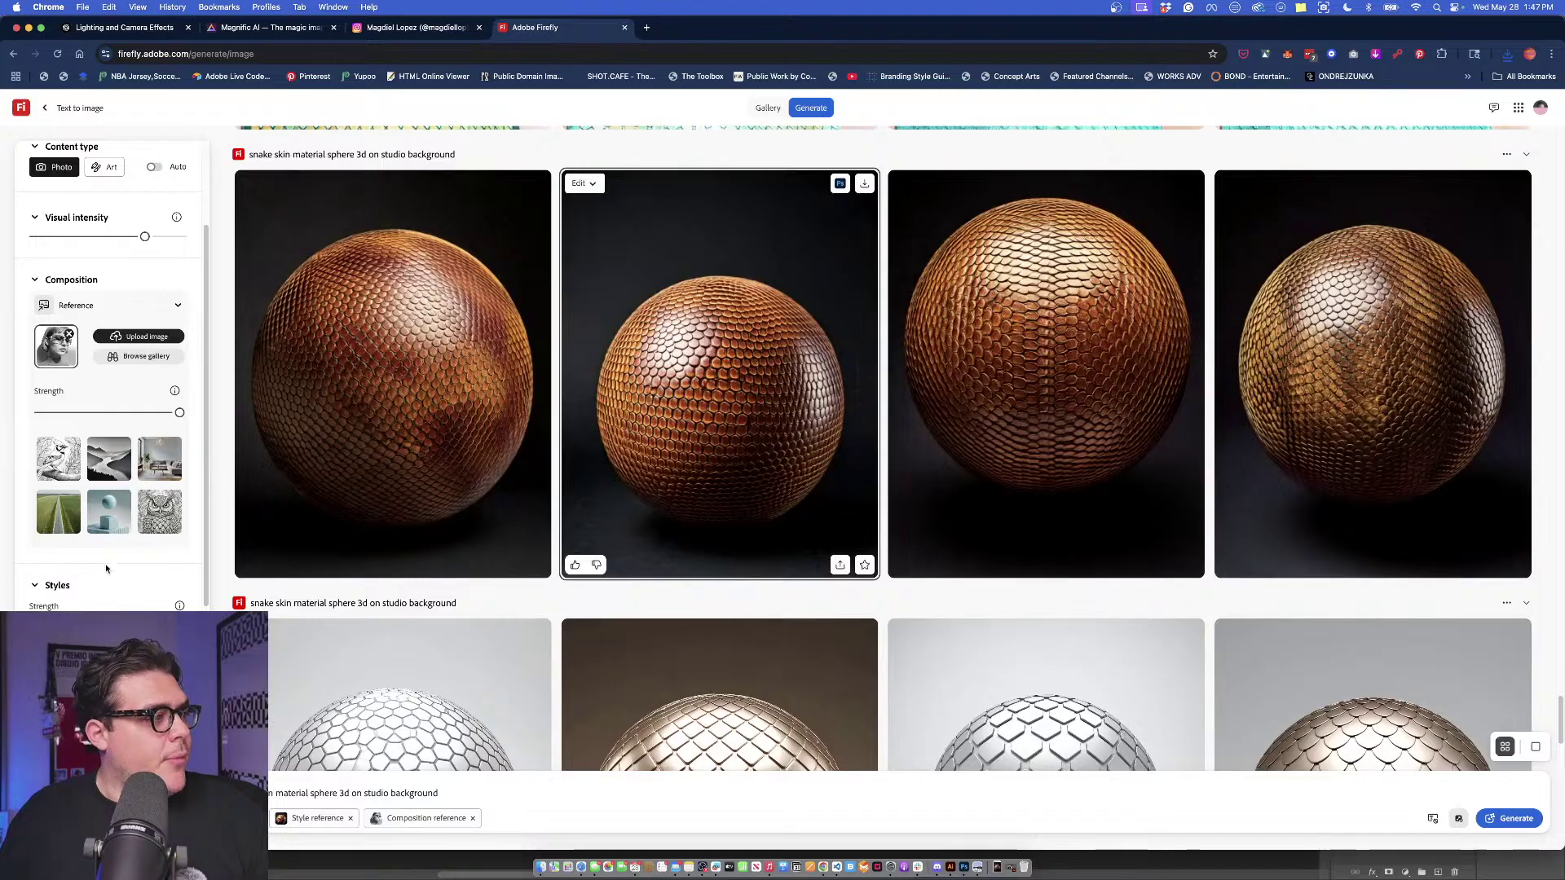
{"action": "scroll", "coordinate": [122, 448], "scroll_direction": "down", "scroll_amount": 5}
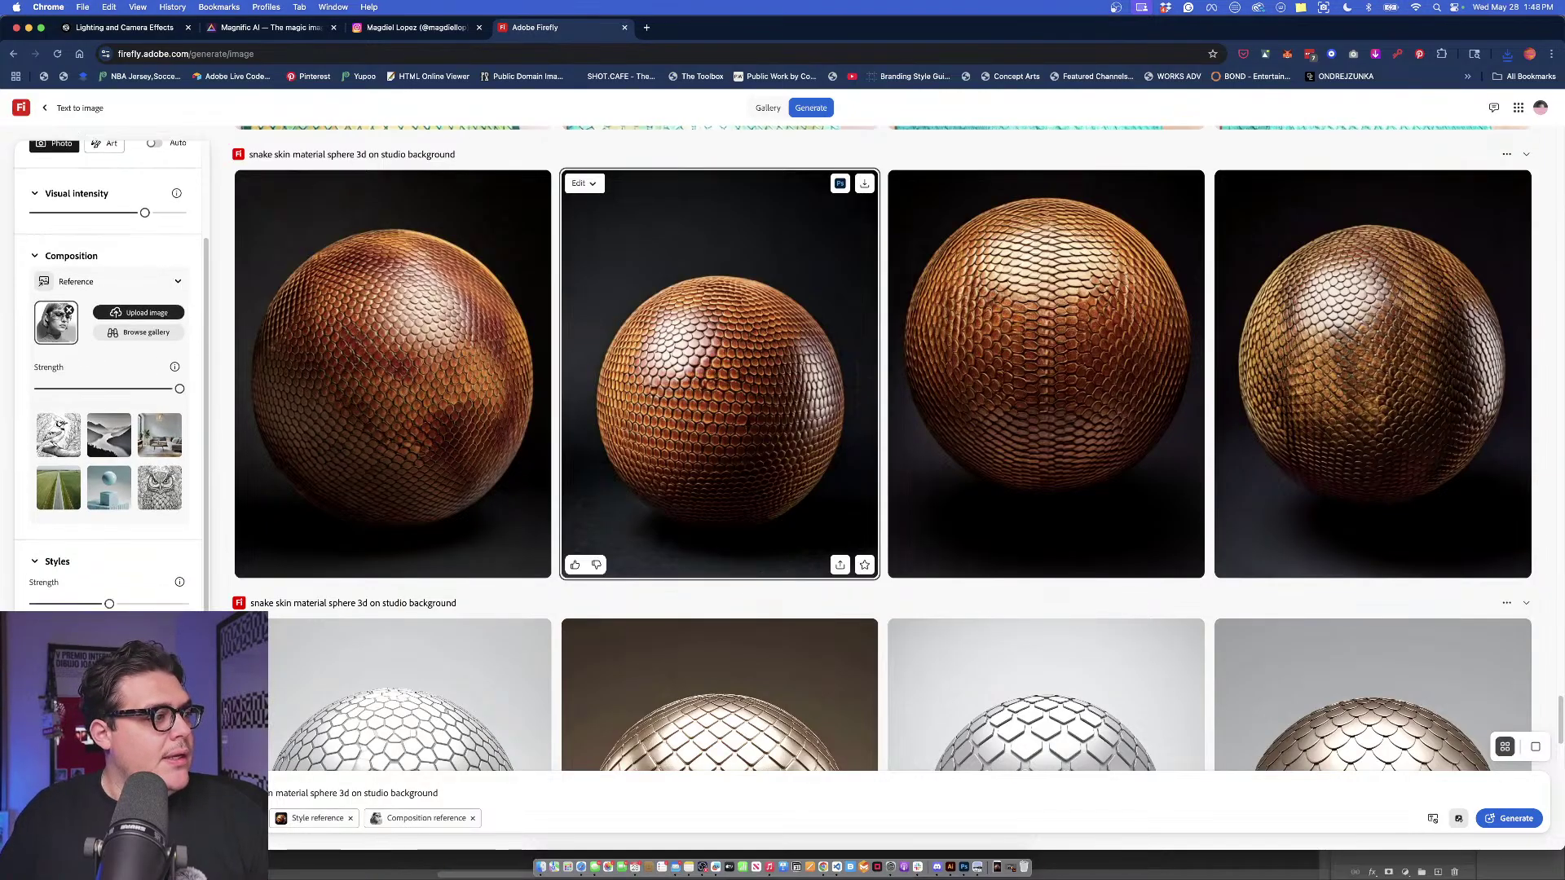
{"action": "scroll", "coordinate": [117, 419], "scroll_direction": "up", "scroll_amount": 7}
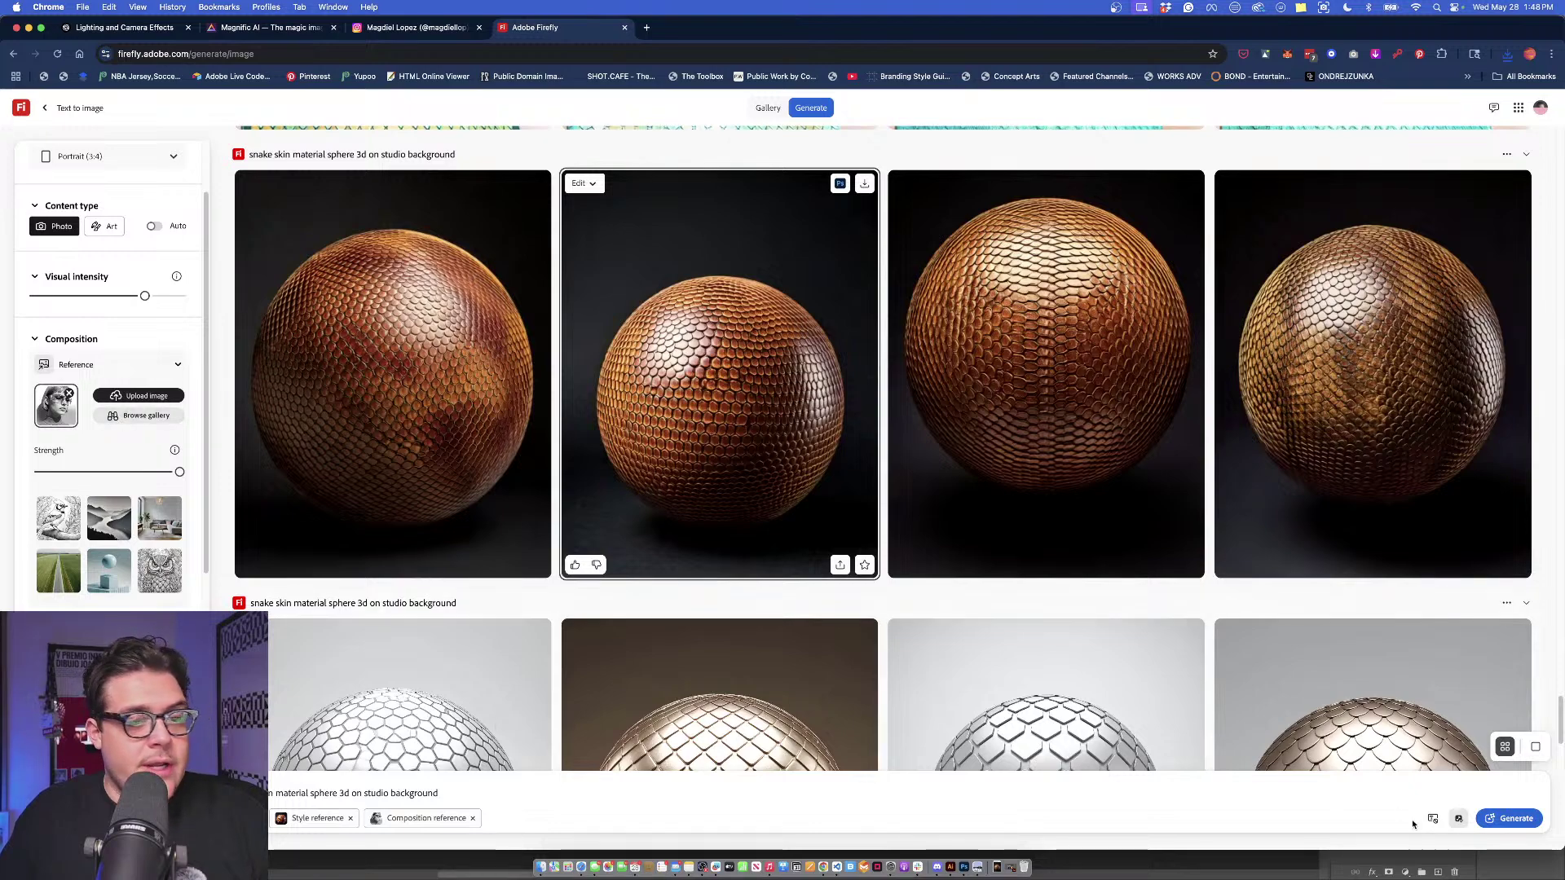
Generate a set of portraits from the style and composition references, and generate another set with the Firefly Image 3 model.
{"action": "left_click", "coordinate": [1506, 818]}
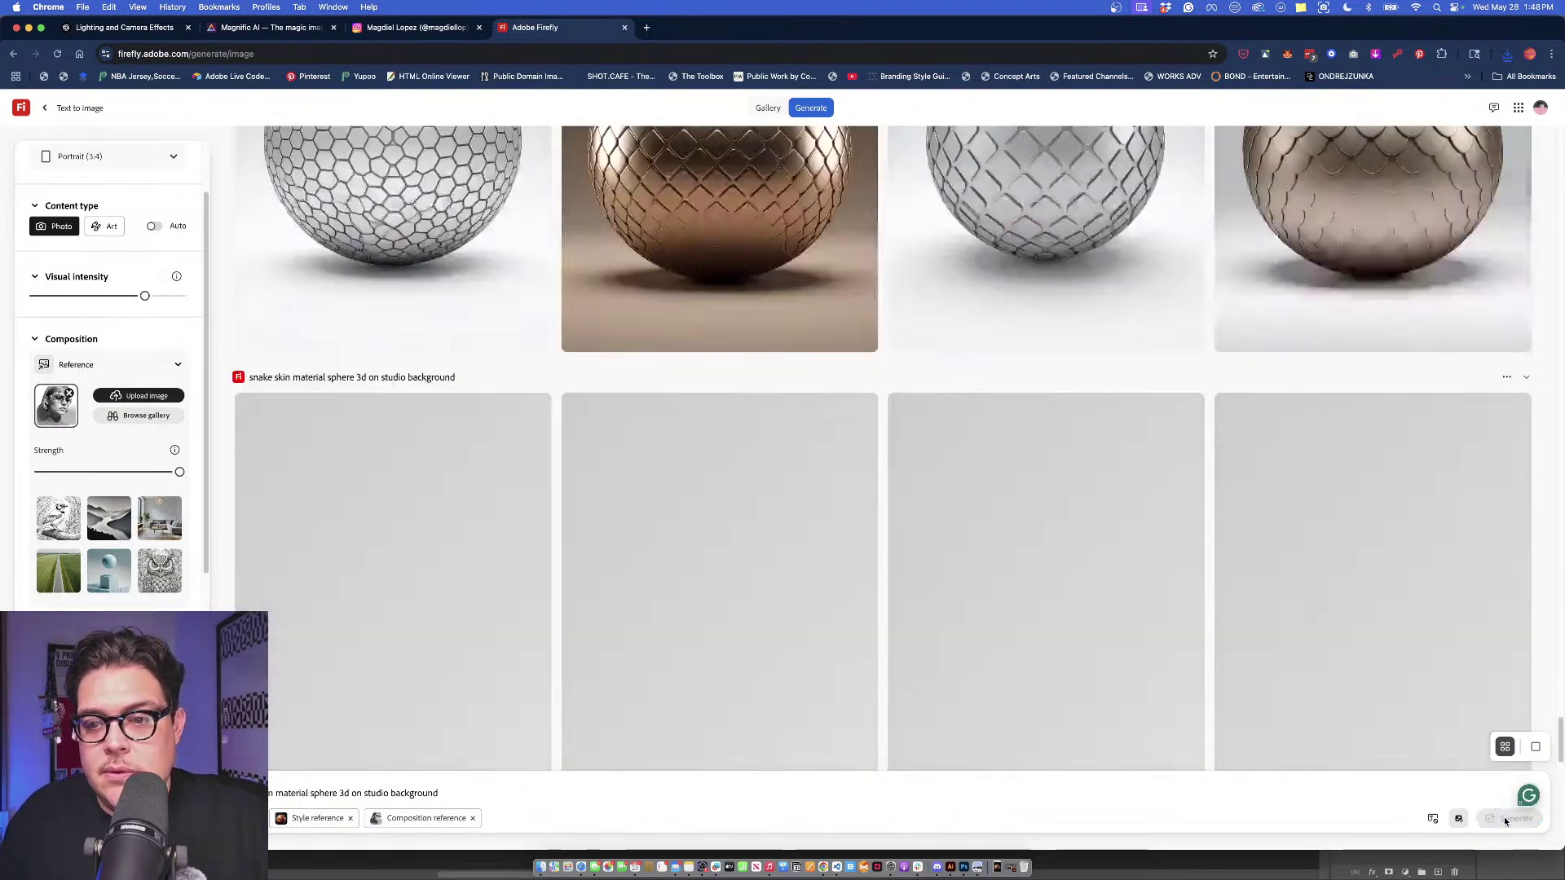
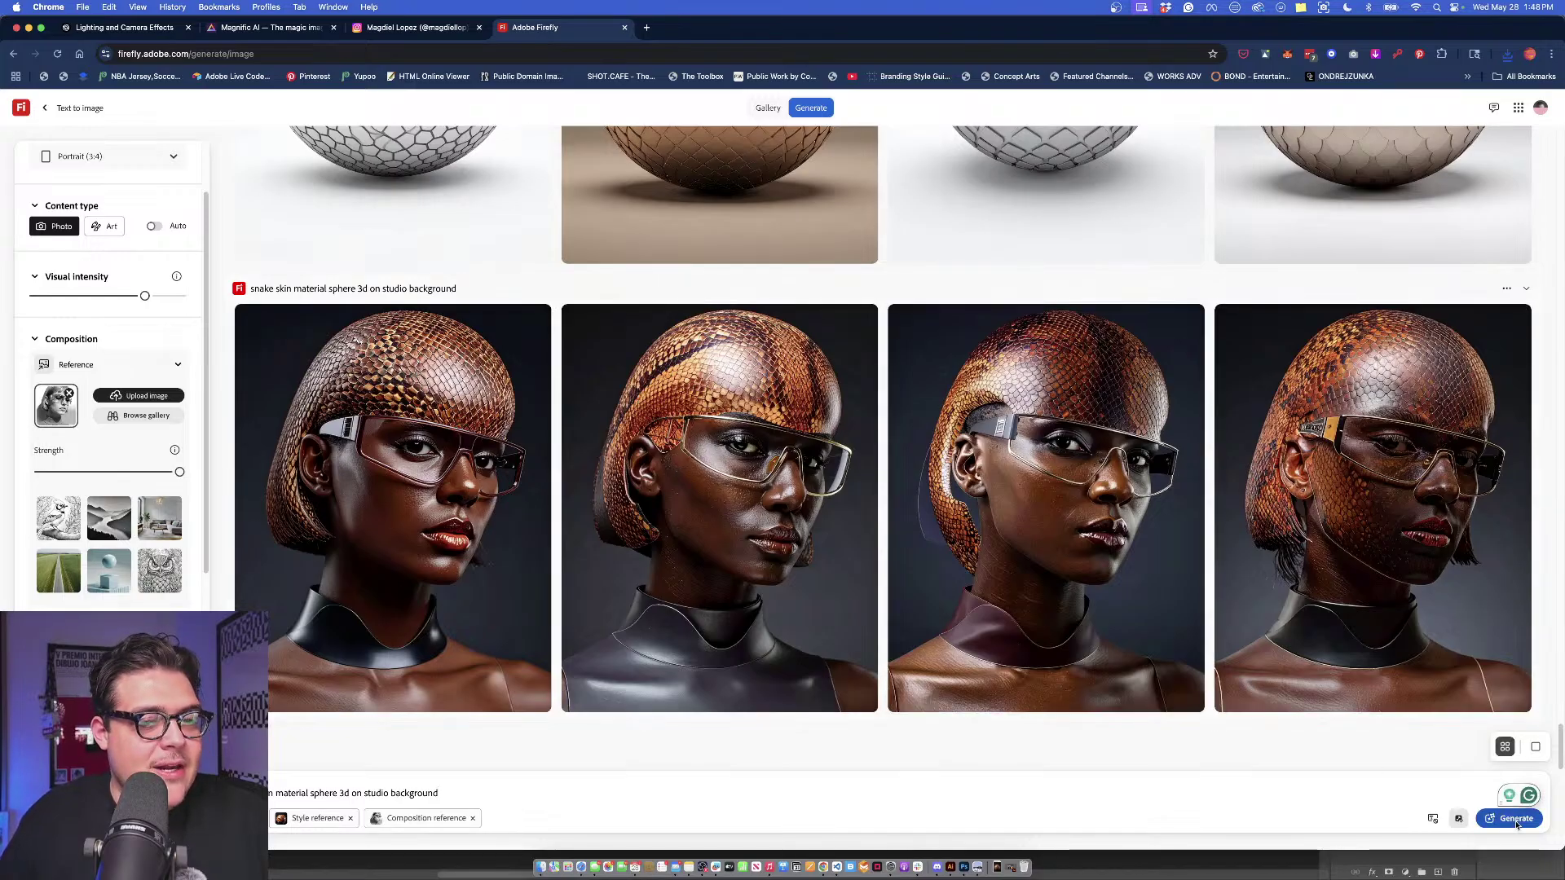
{"action": "scroll", "coordinate": [71, 406], "scroll_direction": "up", "scroll_amount": 2}
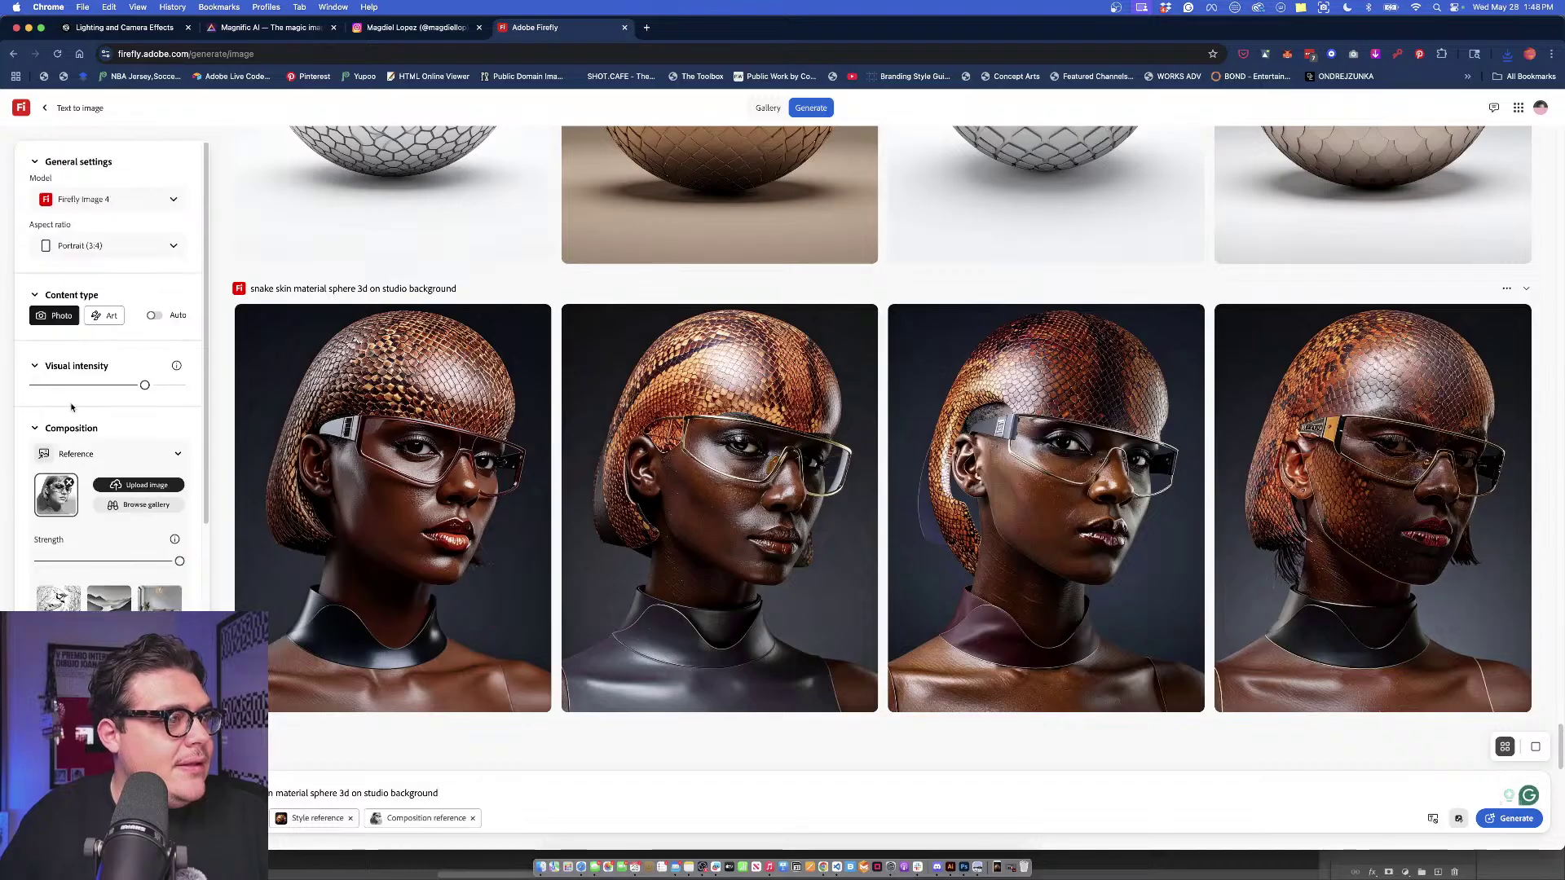
{"action": "left_click", "coordinate": [130, 200]}
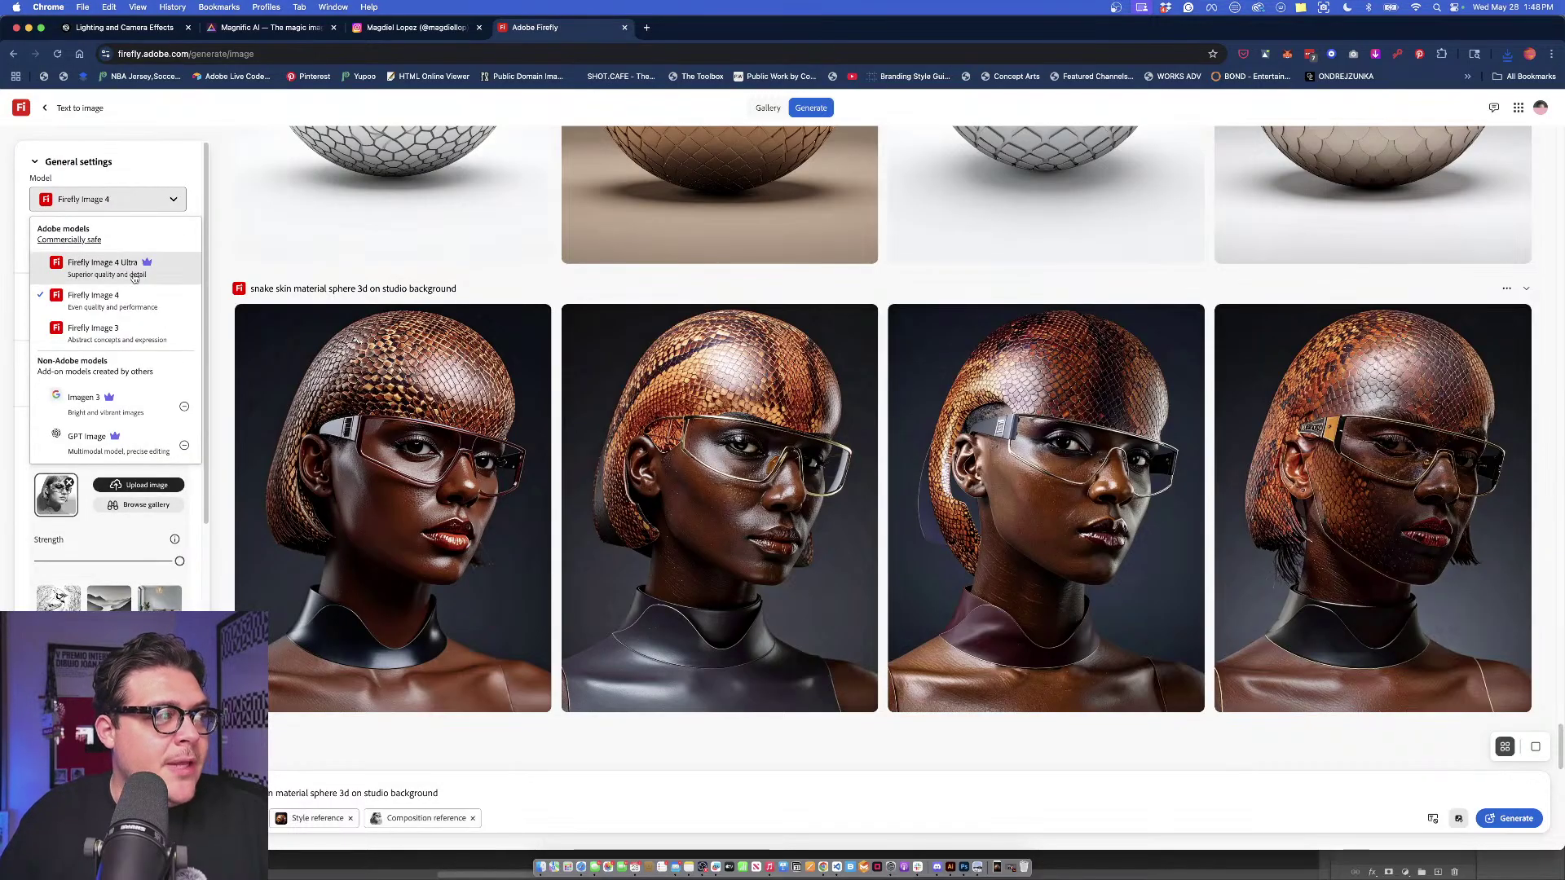
{"action": "left_click", "coordinate": [124, 328]}
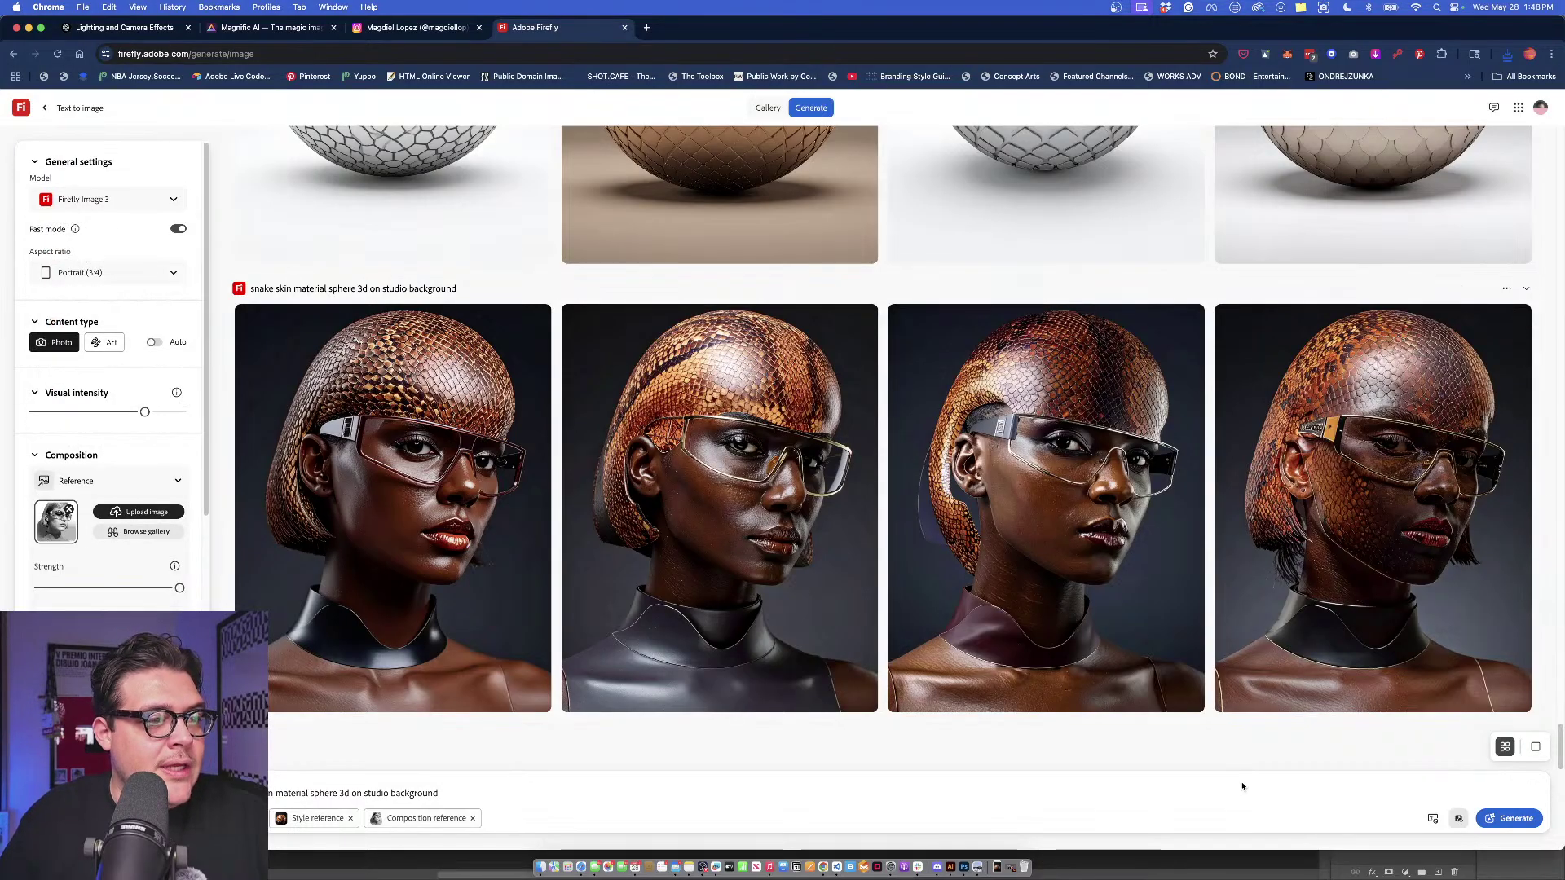
{"action": "left_click", "coordinate": [1507, 820]}
Download the fourth portrait of the first set, with scales on the cheek, and close its preview window.
{"action": "scroll", "coordinate": [1386, 764], "scroll_direction": "up", "scroll_amount": 3}
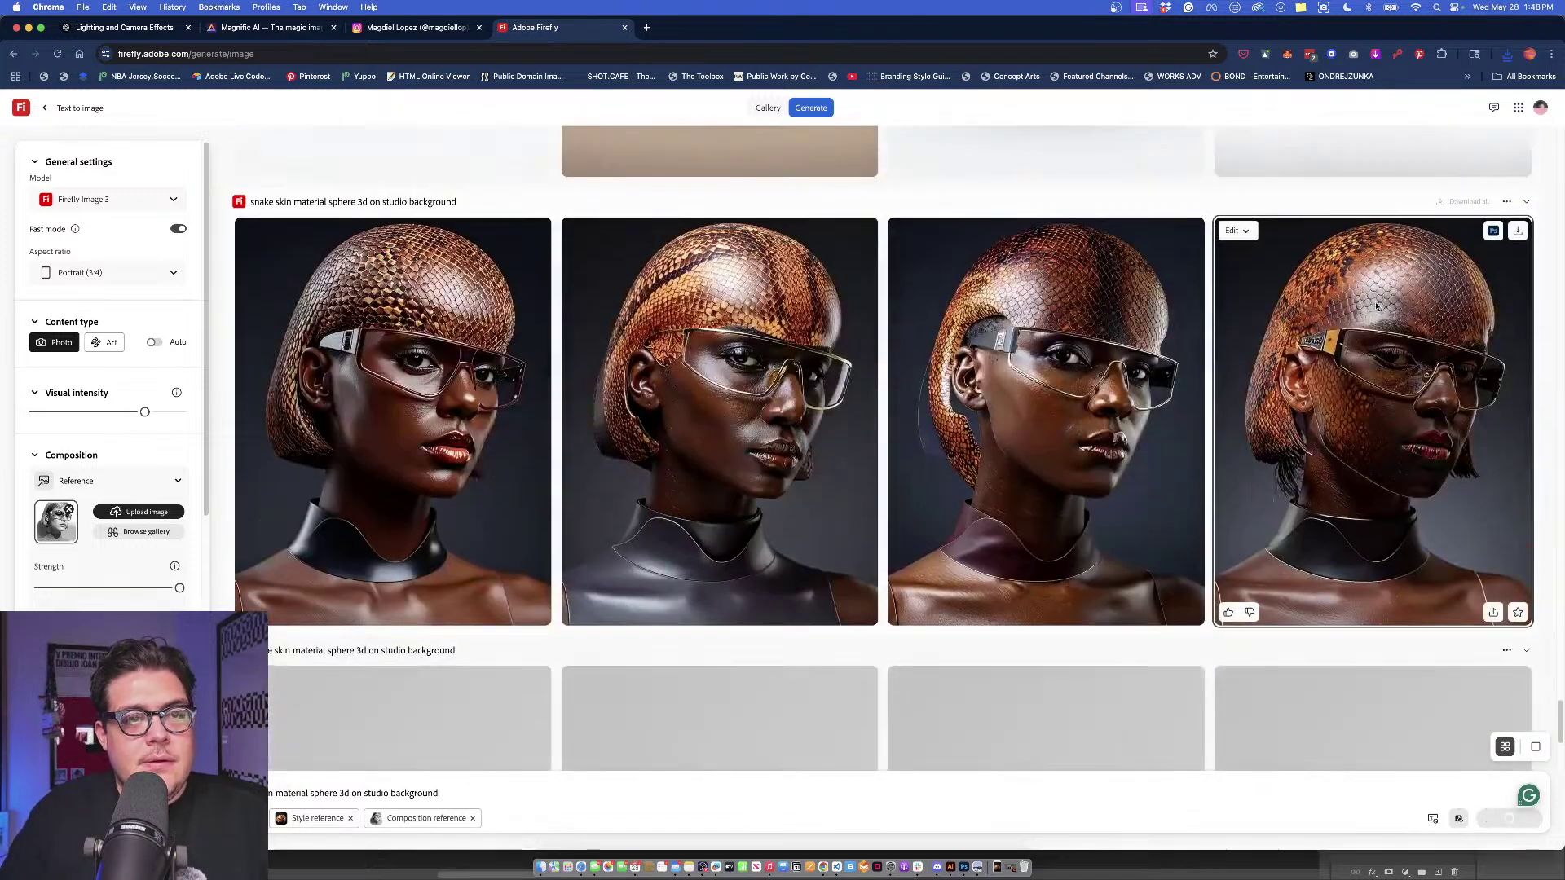
{"action": "left_click", "coordinate": [1516, 231]}
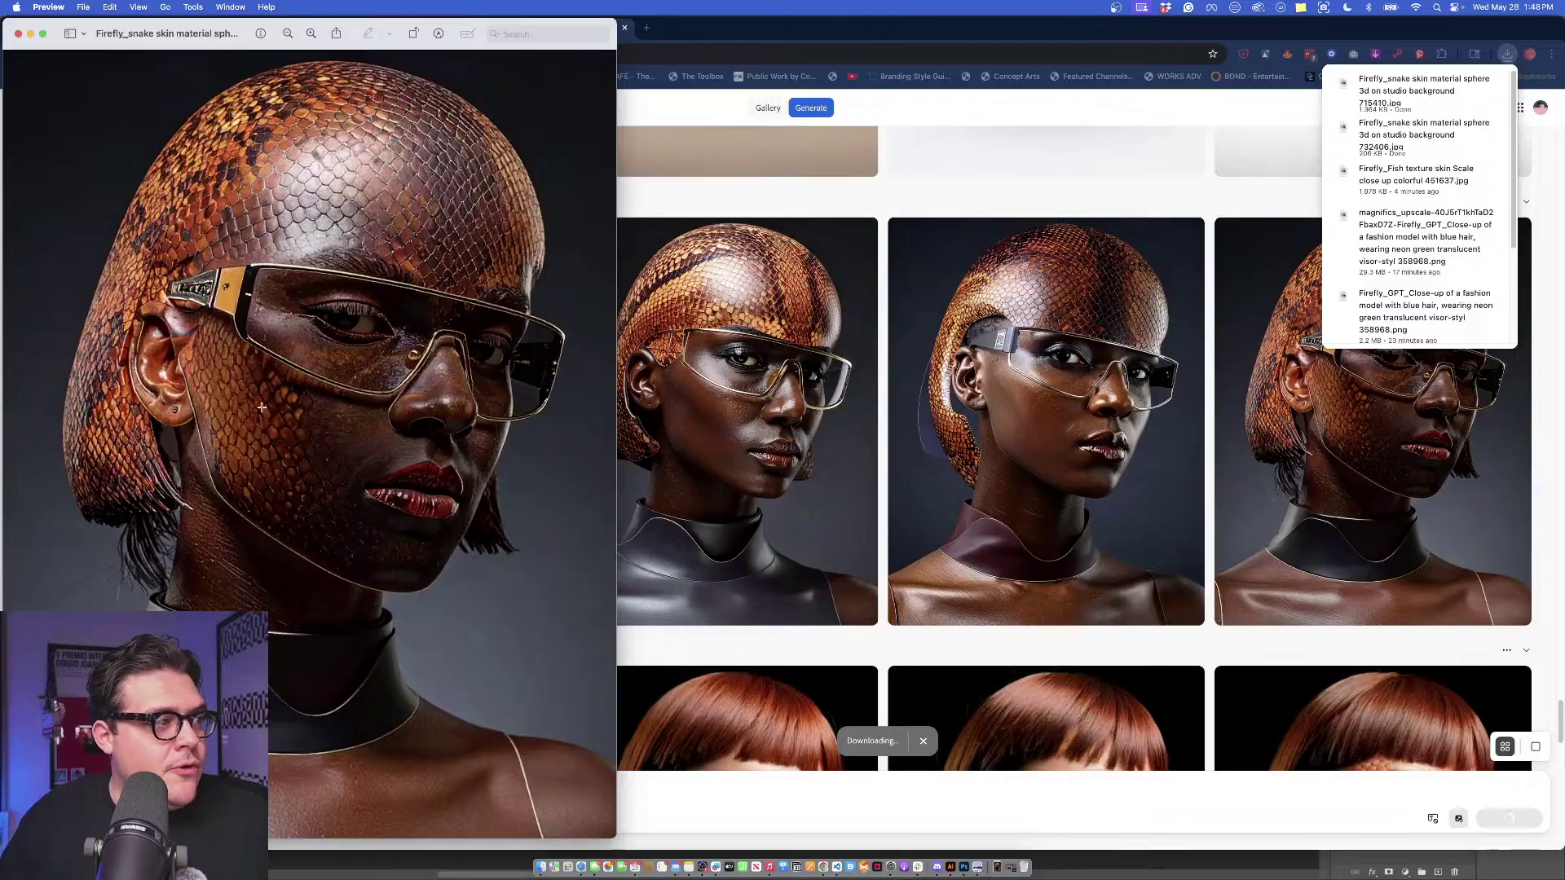
{"action": "left_click", "coordinate": [17, 33]}
Switch to Photoshop and erase the fish-scale layer's mask beside the neck and around the chin, mouth and far cheek.
{"action": "key", "text": "ctrl+Up"}
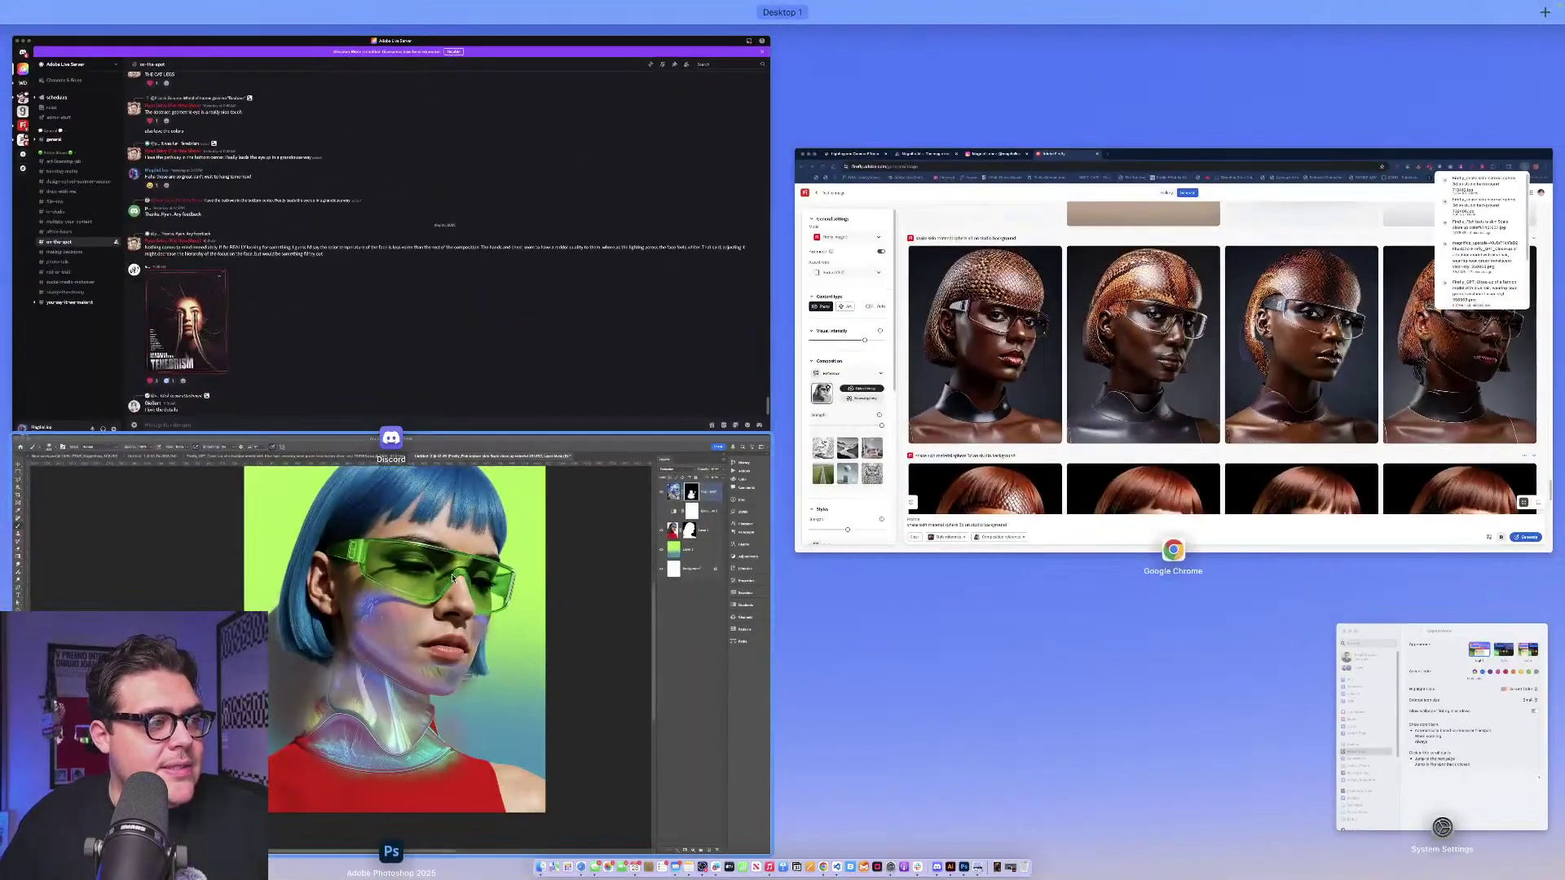
{"action": "left_click", "coordinate": [964, 867]}
{"action": "left_click", "coordinate": [996, 868]}
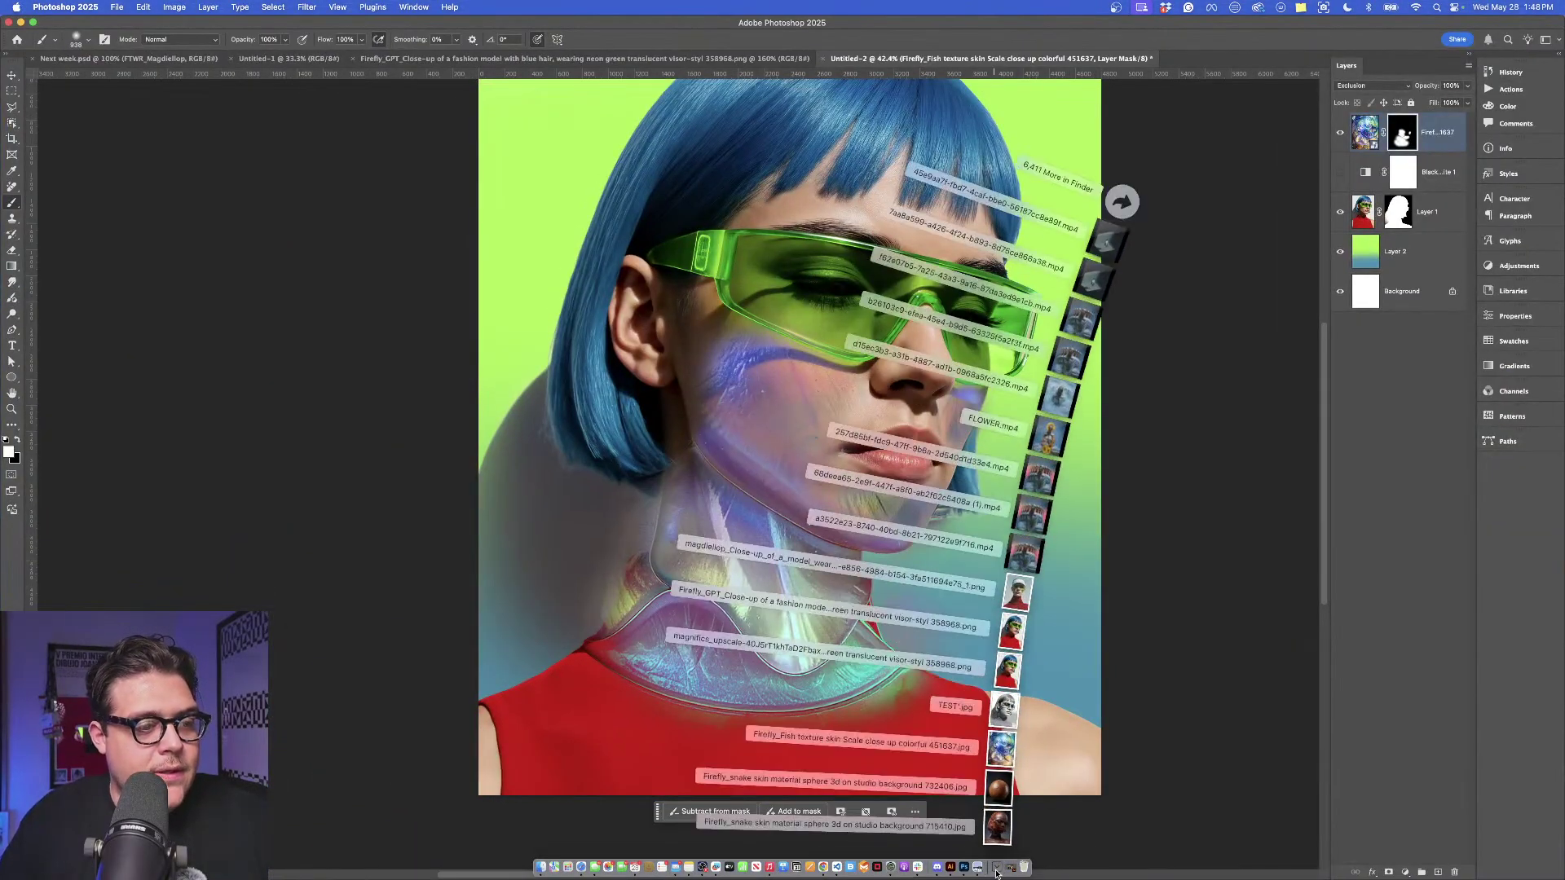
{"action": "left_click", "coordinate": [12, 75]}
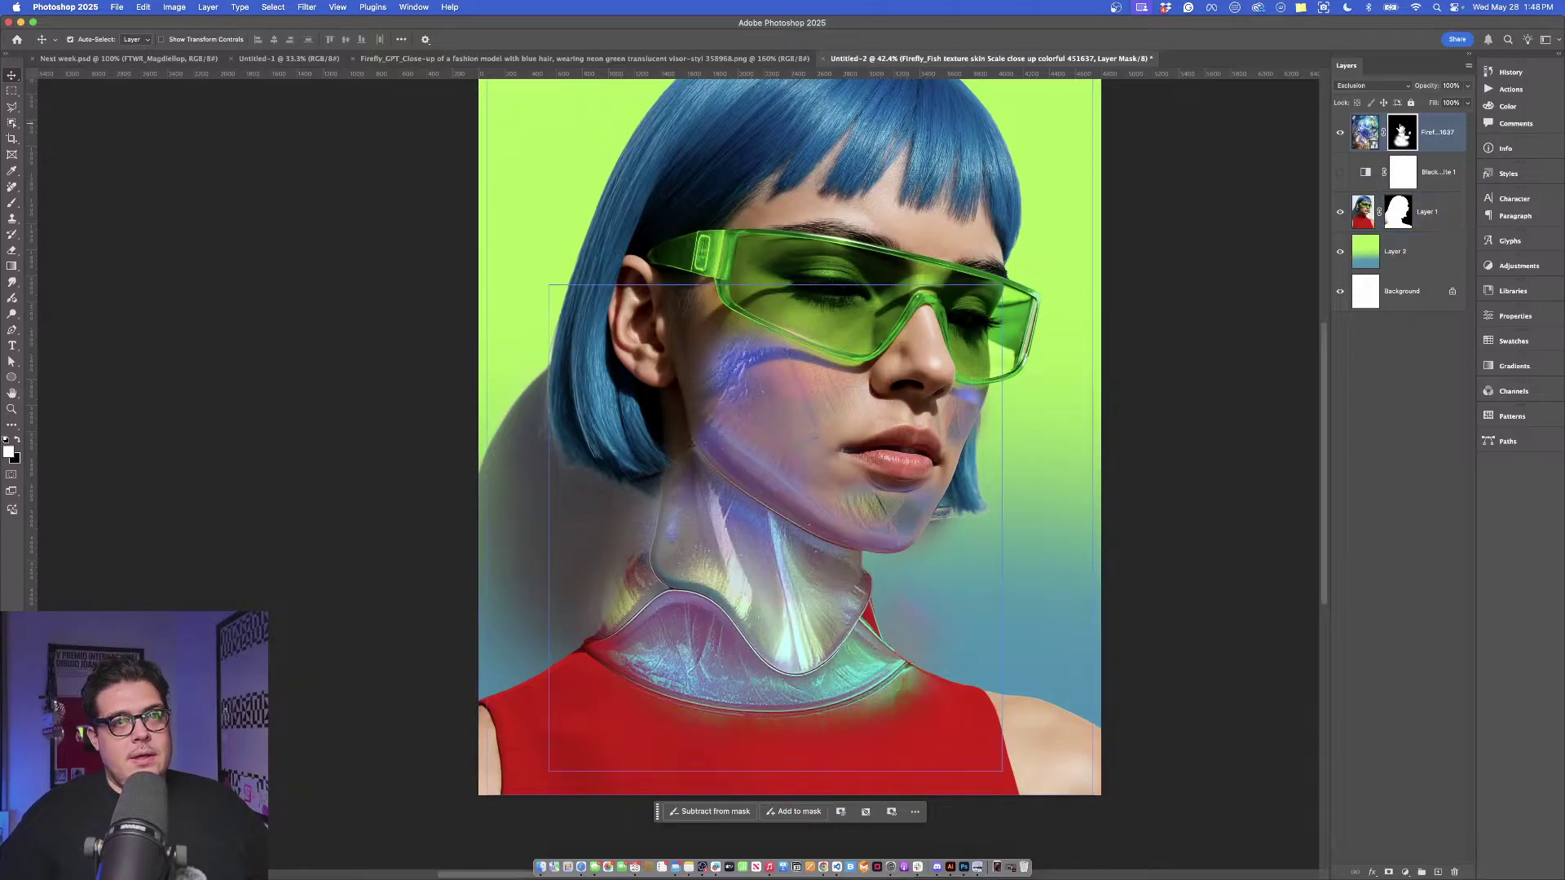
{"action": "left_click", "coordinate": [20, 252]}
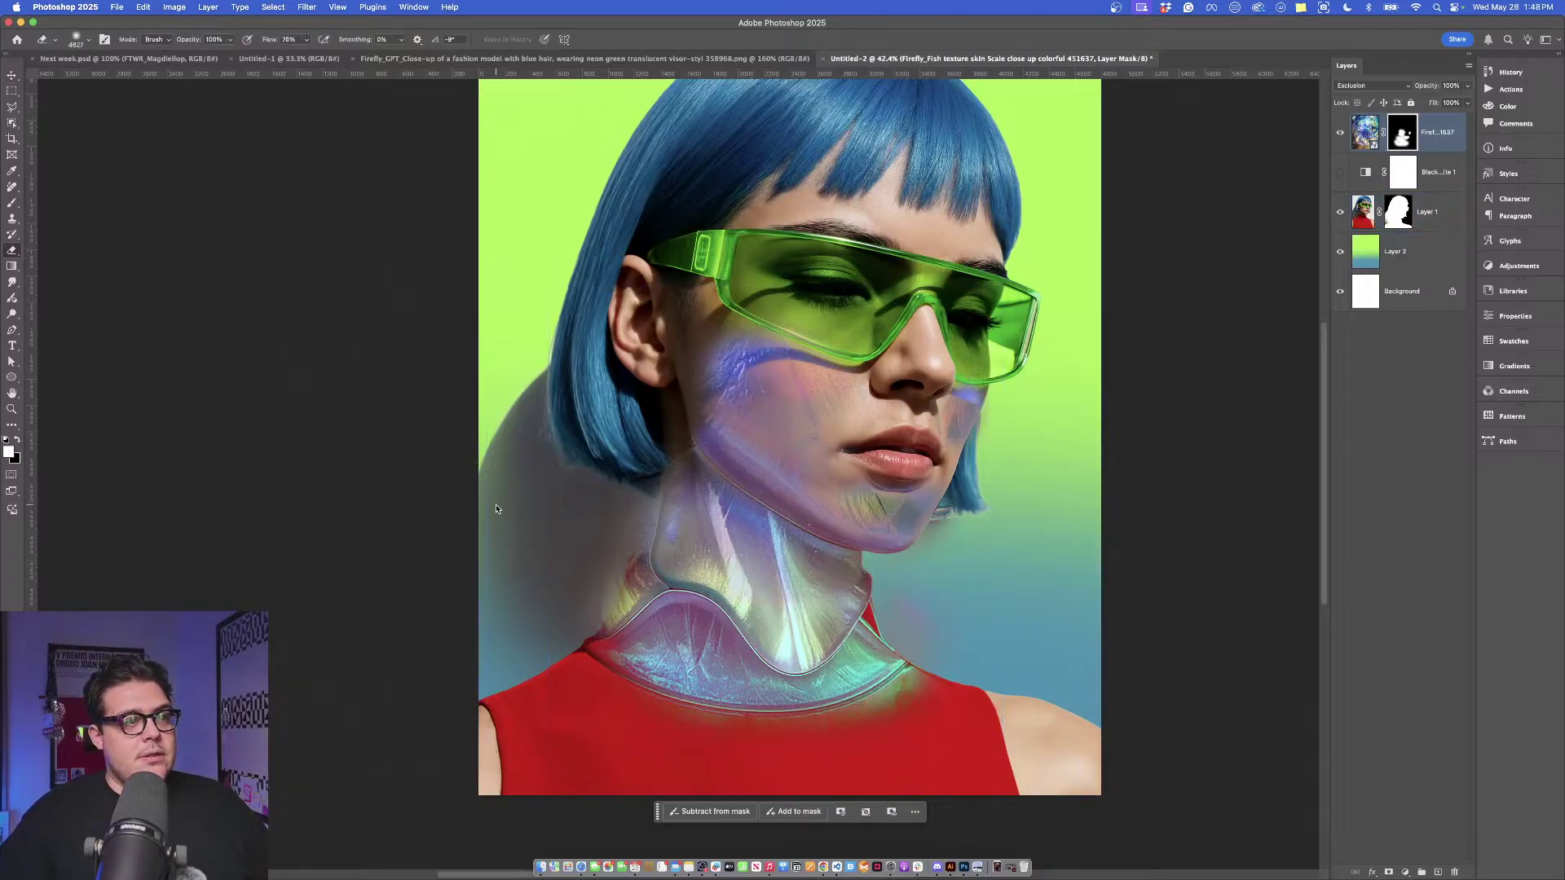
{"action": "mouse_move", "coordinate": [497, 507]}
{"action": "left_mouse_down"}
{"action": "mouse_move", "coordinate": [229, 490]}
{"action": "mouse_move", "coordinate": [474, 523]}
{"action": "left_mouse_up"}
{"action": "left_click_drag", "start_coordinate": [623, 519], "coordinate": [559, 559]}
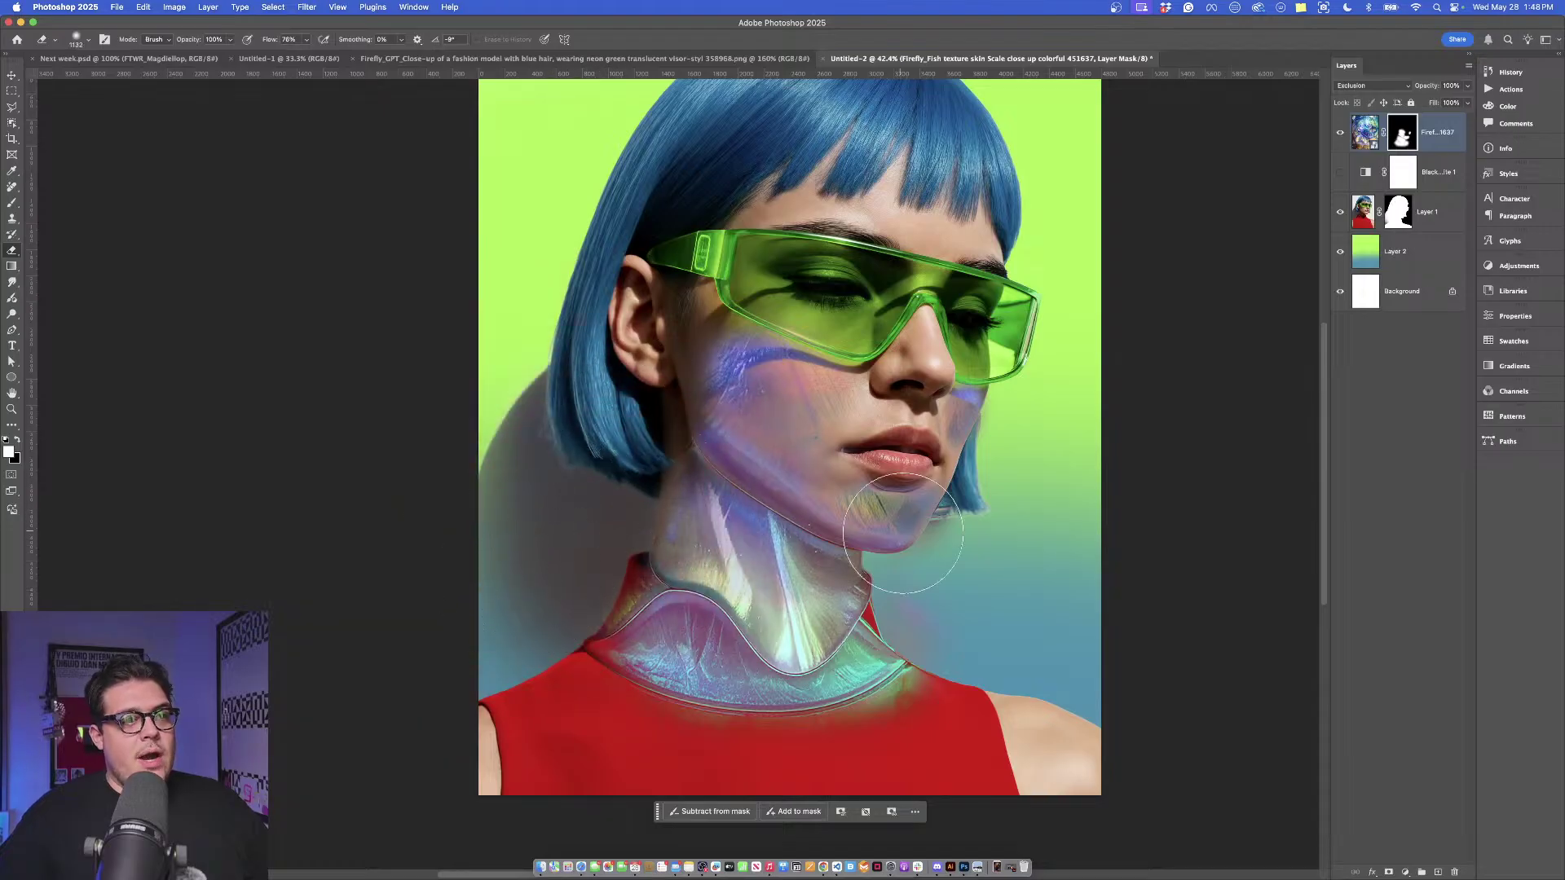
{"action": "mouse_move", "coordinate": [903, 534]}
{"action": "left_mouse_down"}
{"action": "mouse_move", "coordinate": [940, 545]}
{"action": "mouse_move", "coordinate": [970, 516]}
{"action": "left_mouse_up"}
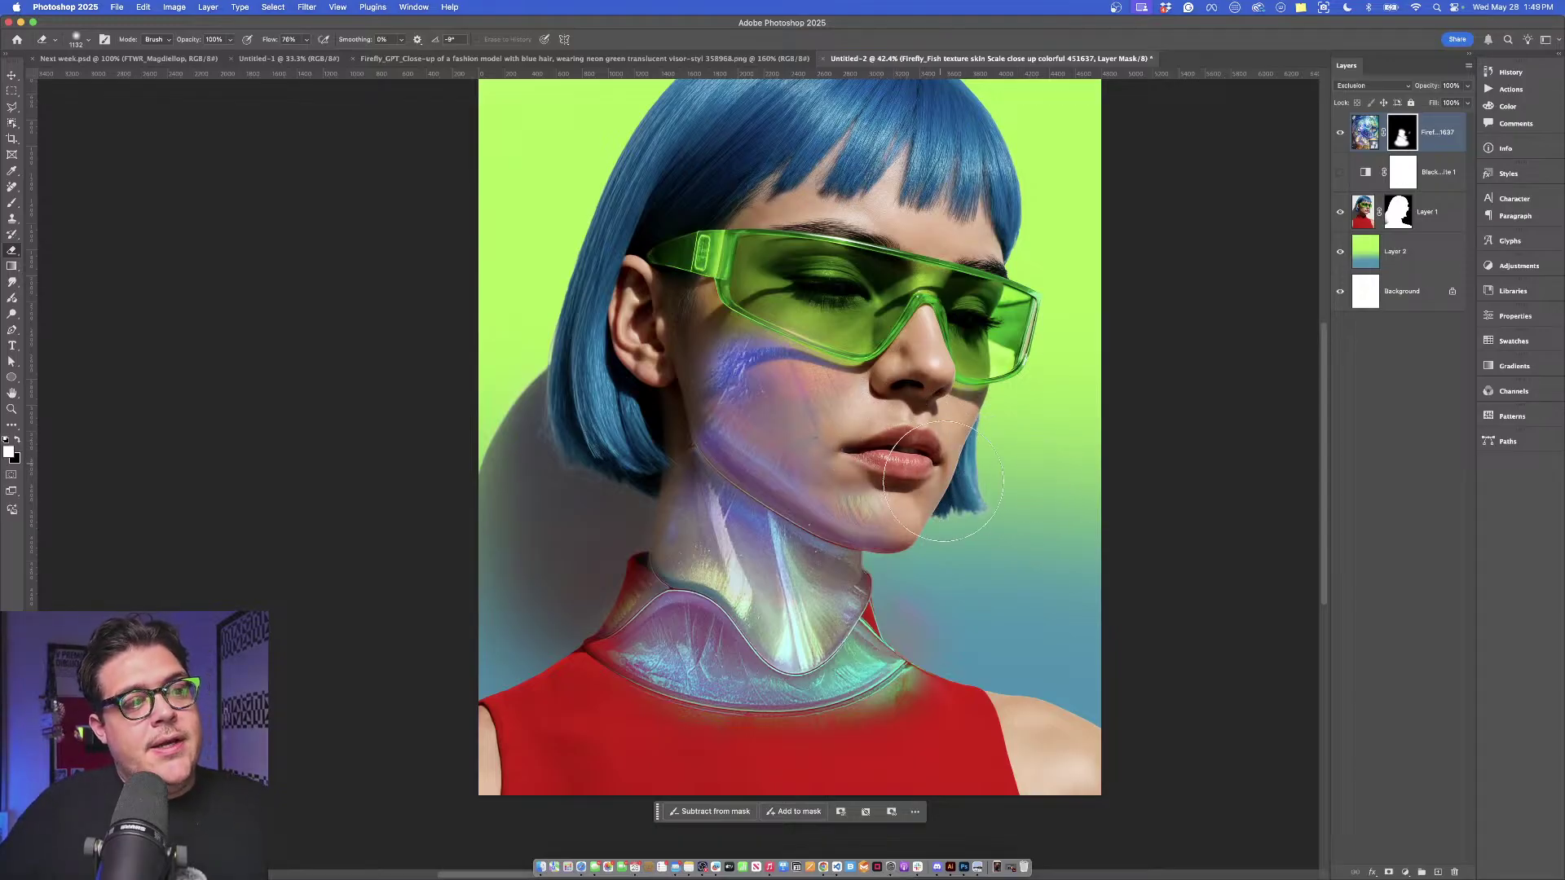
{"action": "scroll", "coordinate": [912, 552], "scroll_direction": "down", "scroll_amount": 4}
{"action": "scroll", "coordinate": [911, 557], "scroll_direction": "up", "scroll_amount": 4}
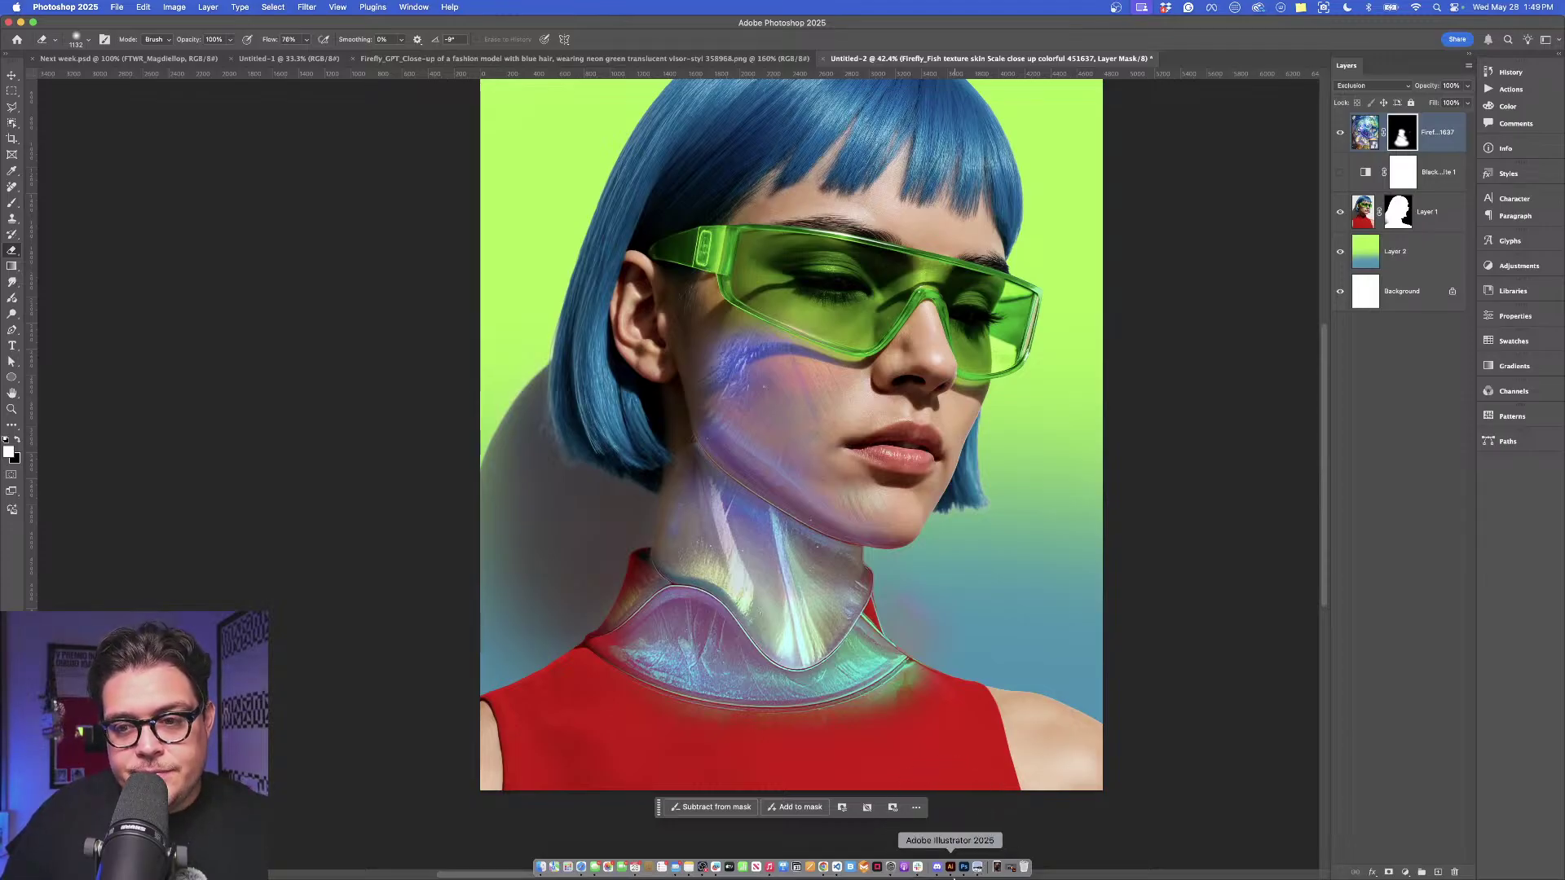
Switch to Chrome and download the fourth red-haired portrait of the Firefly Image 3 set, closing its preview window.
{"action": "left_click", "coordinate": [823, 866]}
{"action": "scroll", "coordinate": [940, 691], "scroll_direction": "down", "scroll_amount": 4}
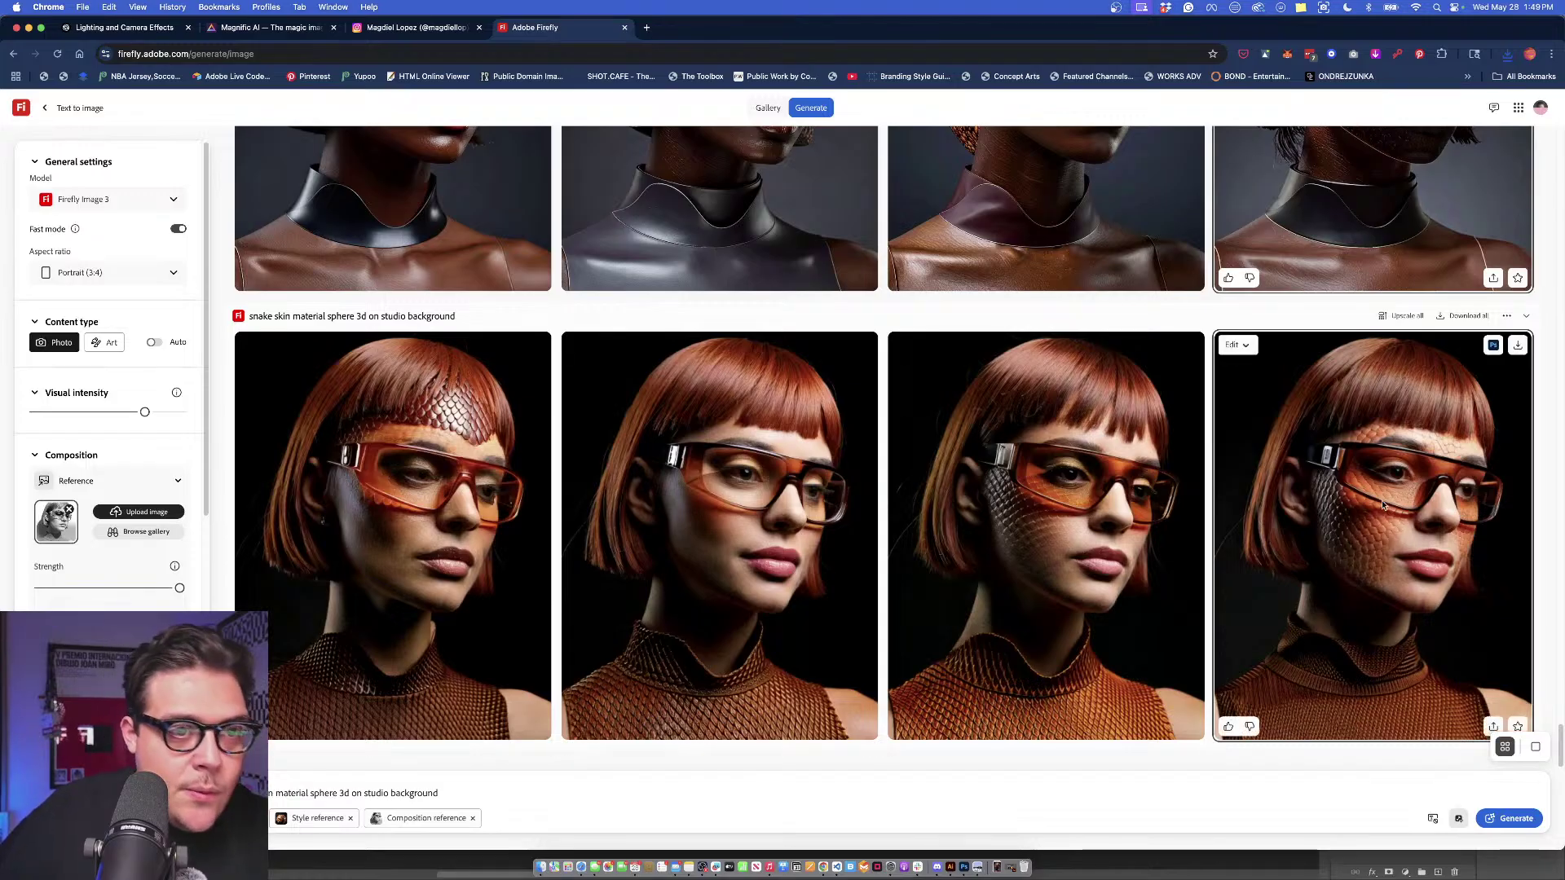
{"action": "left_click", "coordinate": [1511, 351]}
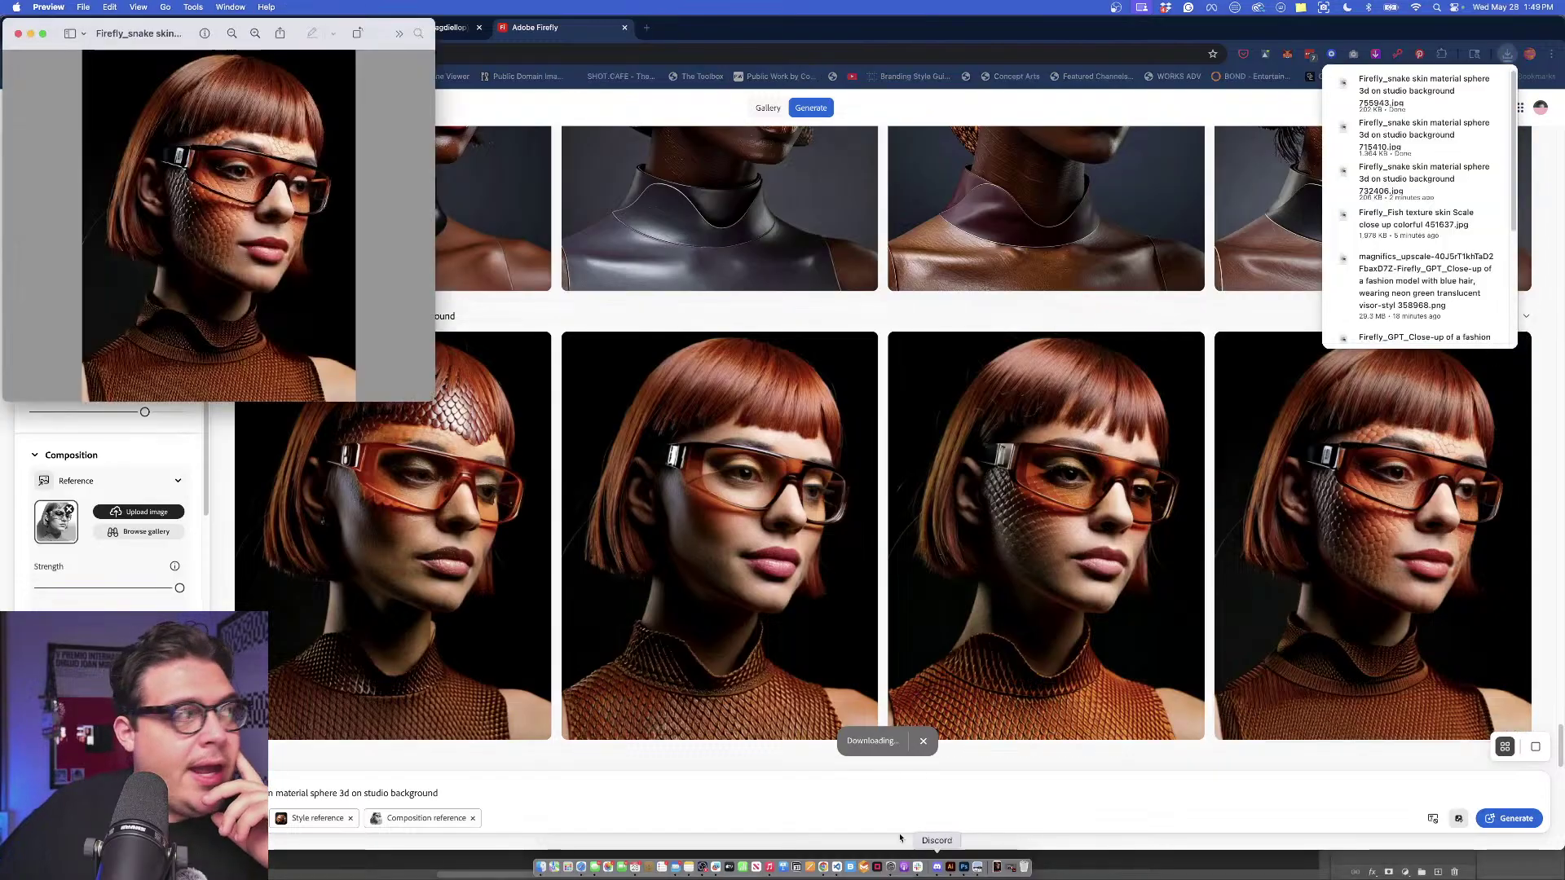
{"action": "left_click", "coordinate": [19, 34]}
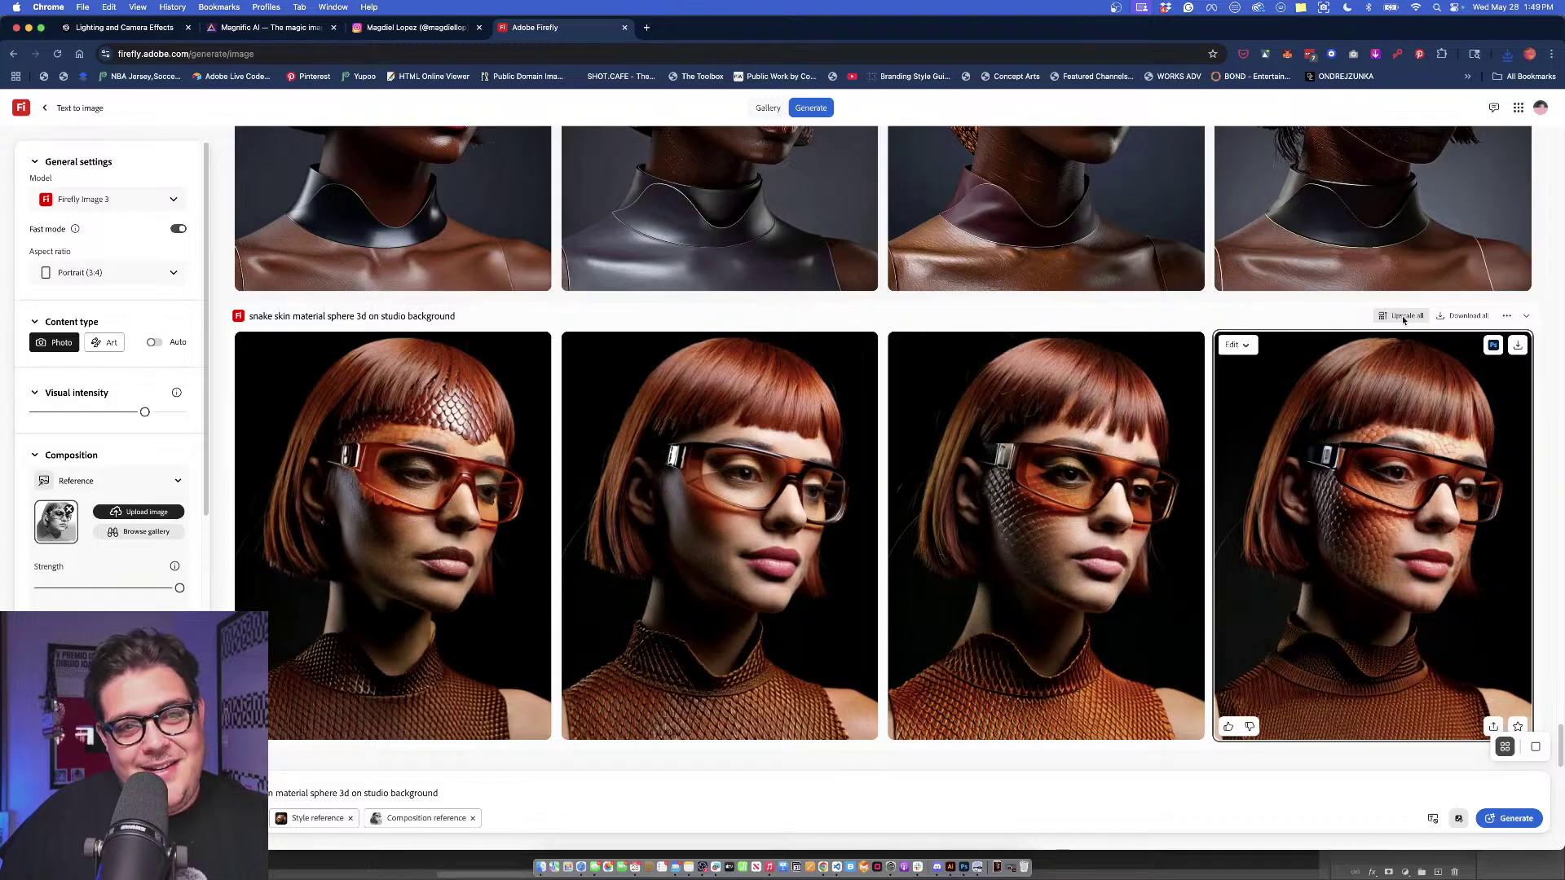
Upscale all four red-haired portraits, download the upscaled fourth one and close its preview window.
{"action": "left_click", "coordinate": [1403, 318]}
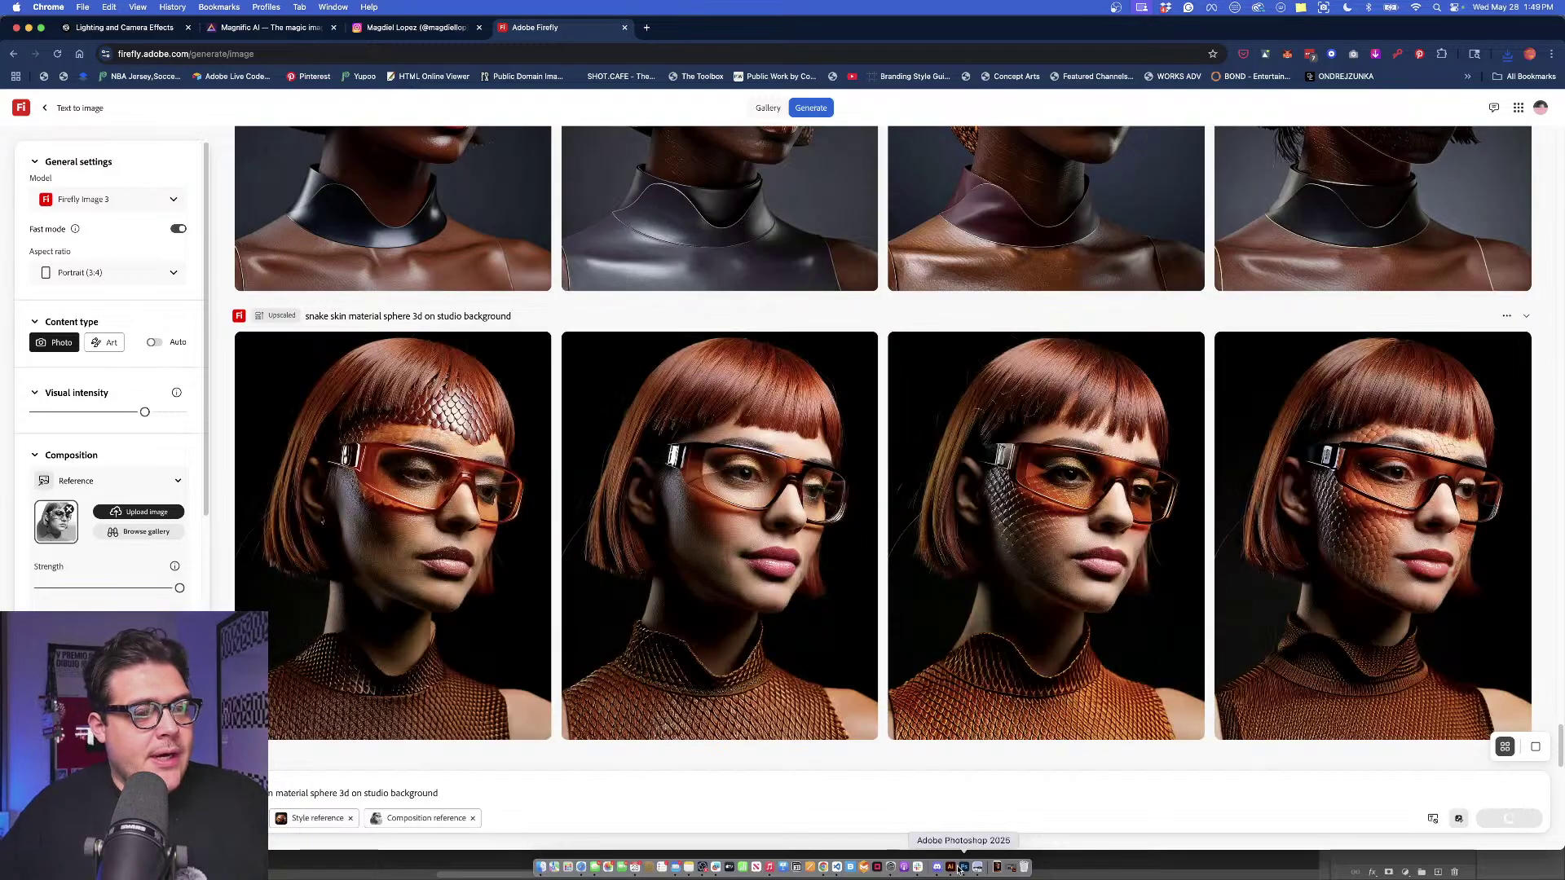
{"action": "left_click", "coordinate": [1519, 345]}
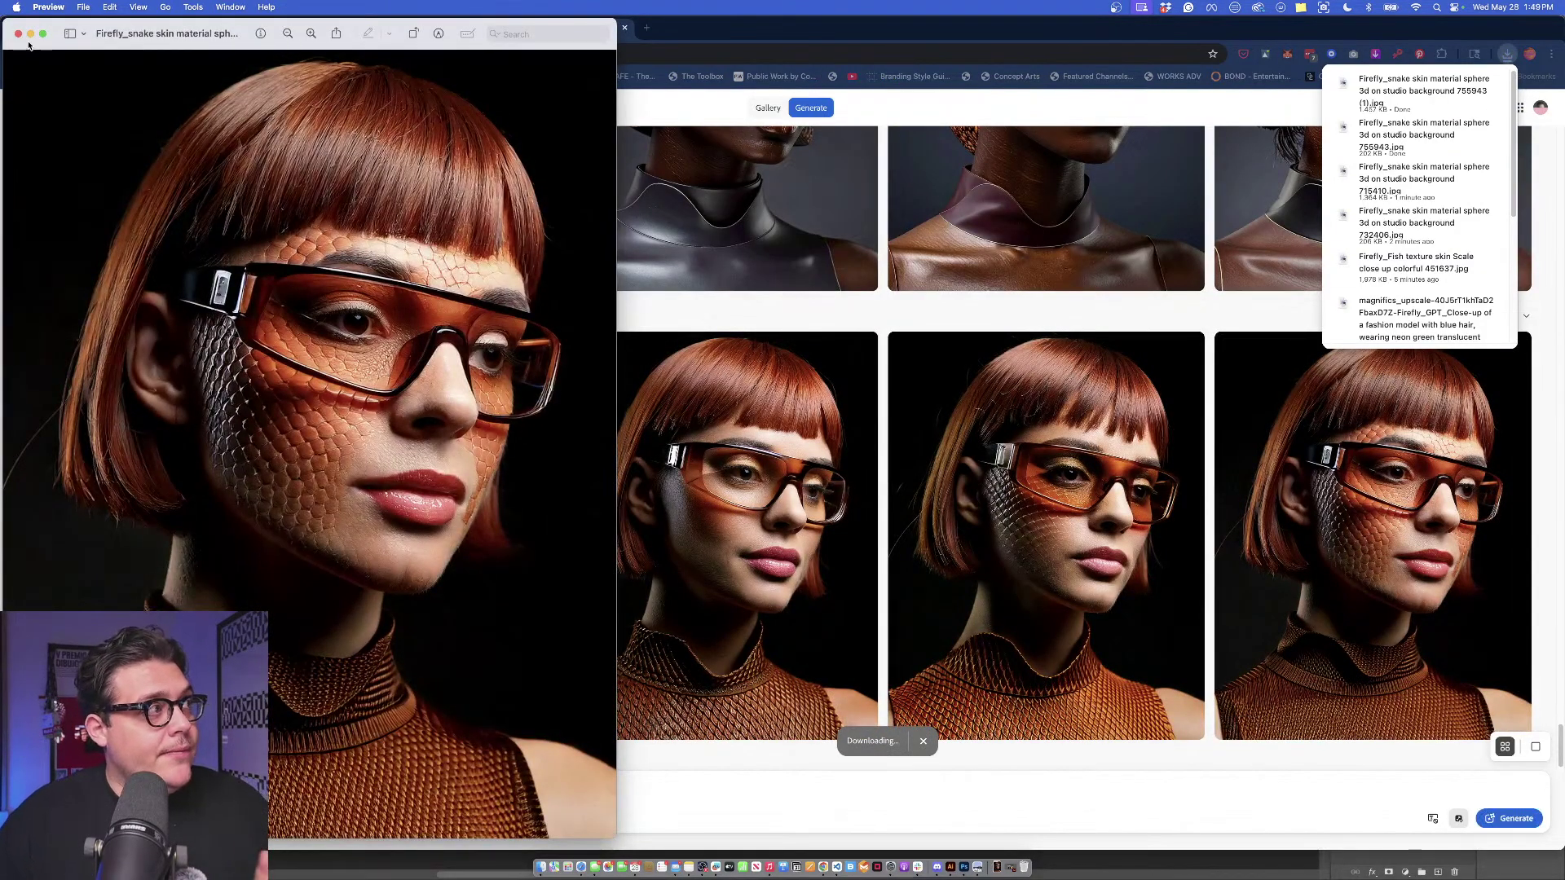
{"action": "key", "text": "super+w"}
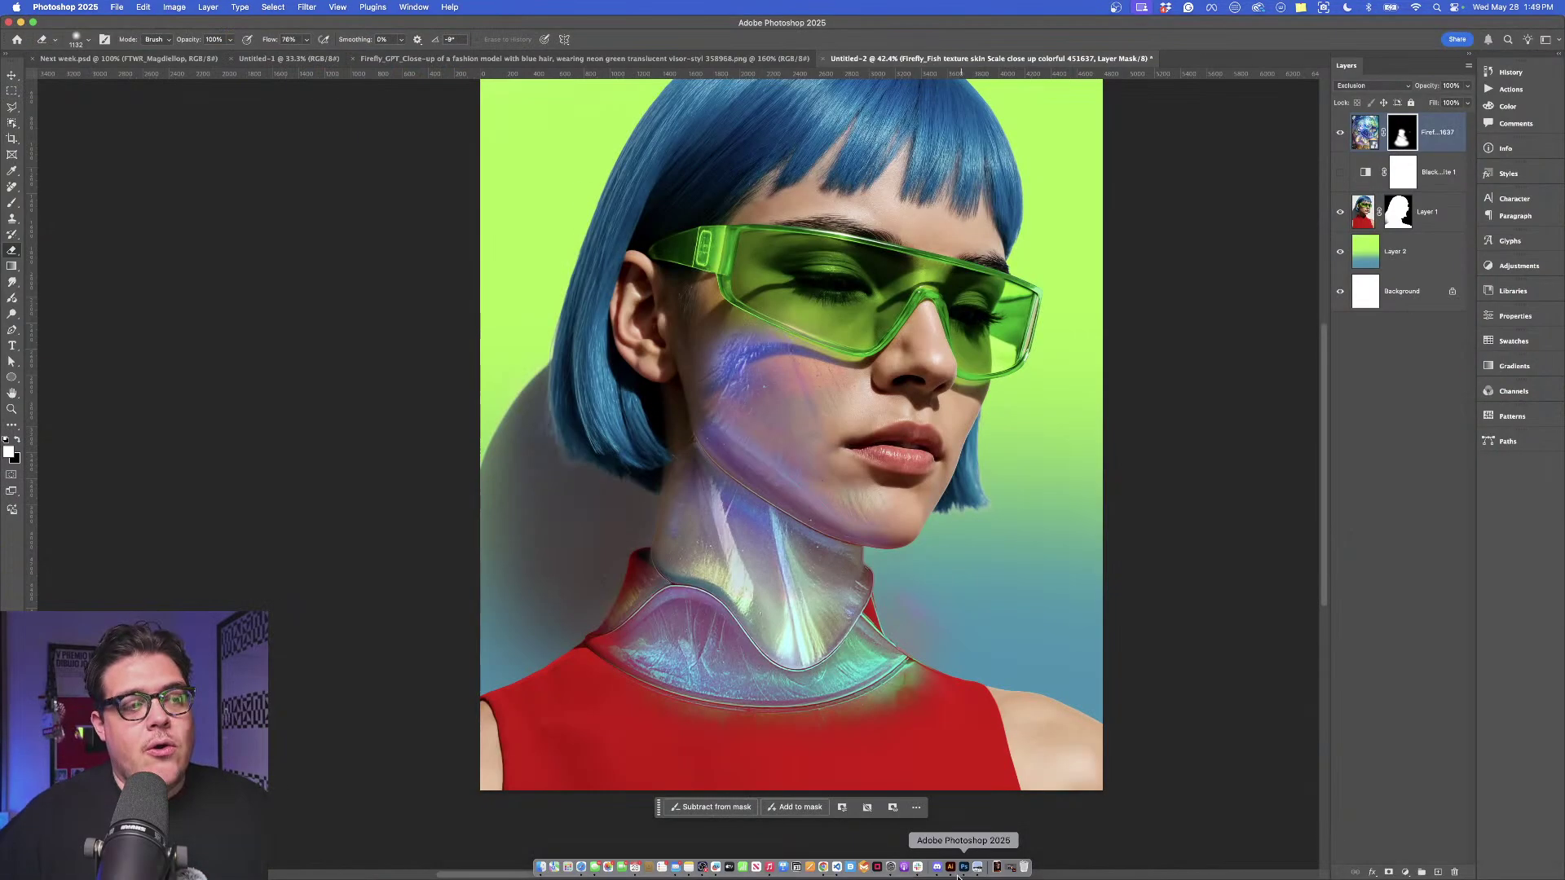
Switch to Photoshop, place the upscaled snake-skin portrait as the uppermost layer and align it over the blue-haired model.
{"action": "left_click", "coordinate": [964, 867]}
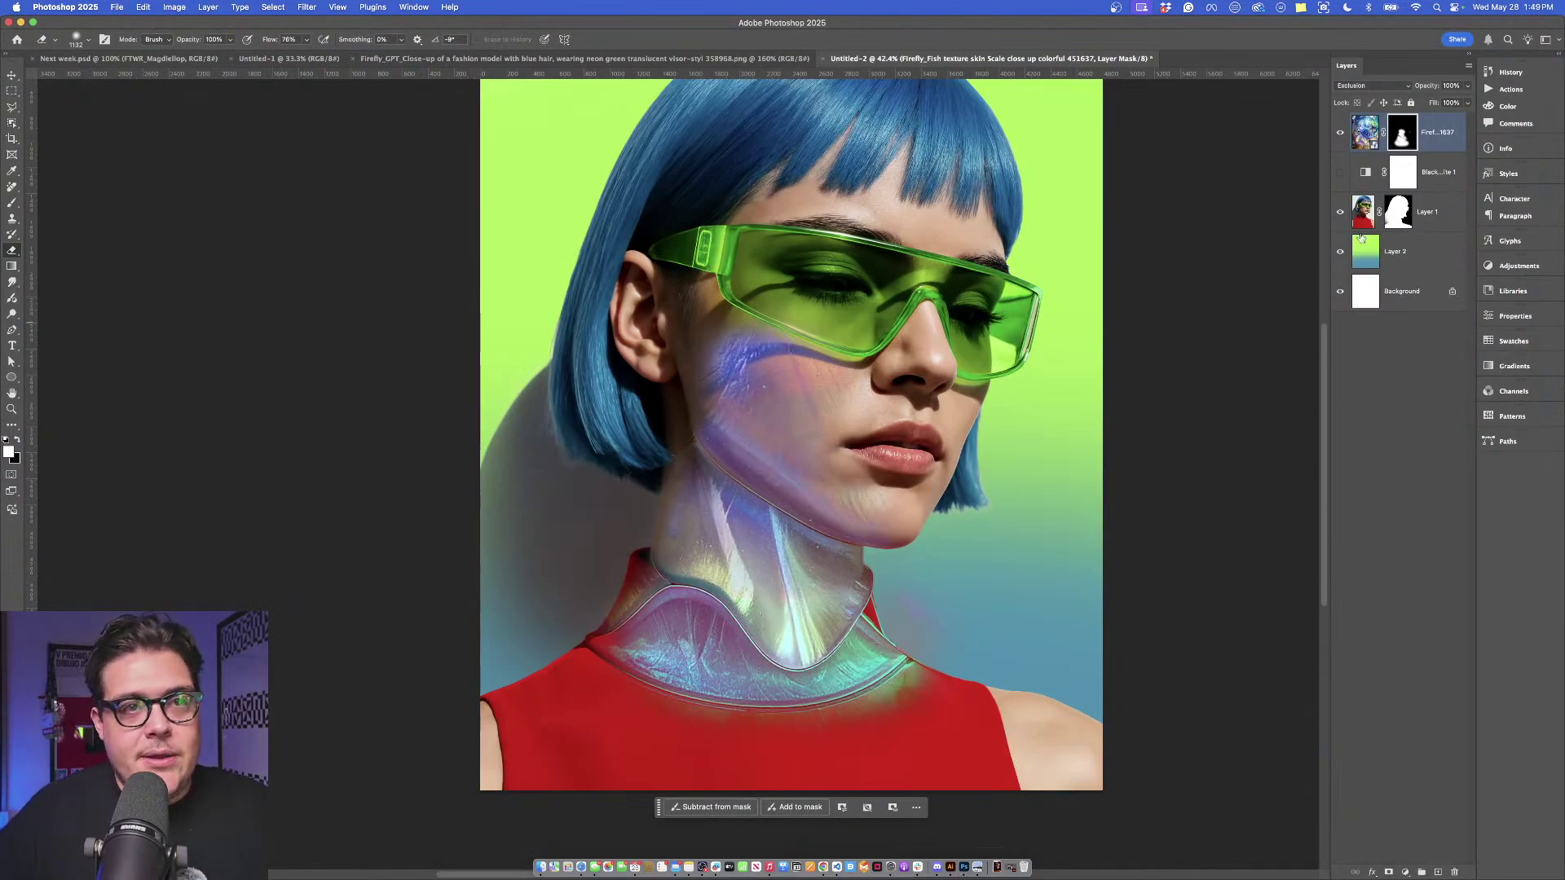
{"action": "scroll", "coordinate": [937, 586], "scroll_direction": "up", "scroll_amount": 2}
{"action": "left_click", "coordinate": [1001, 866]}
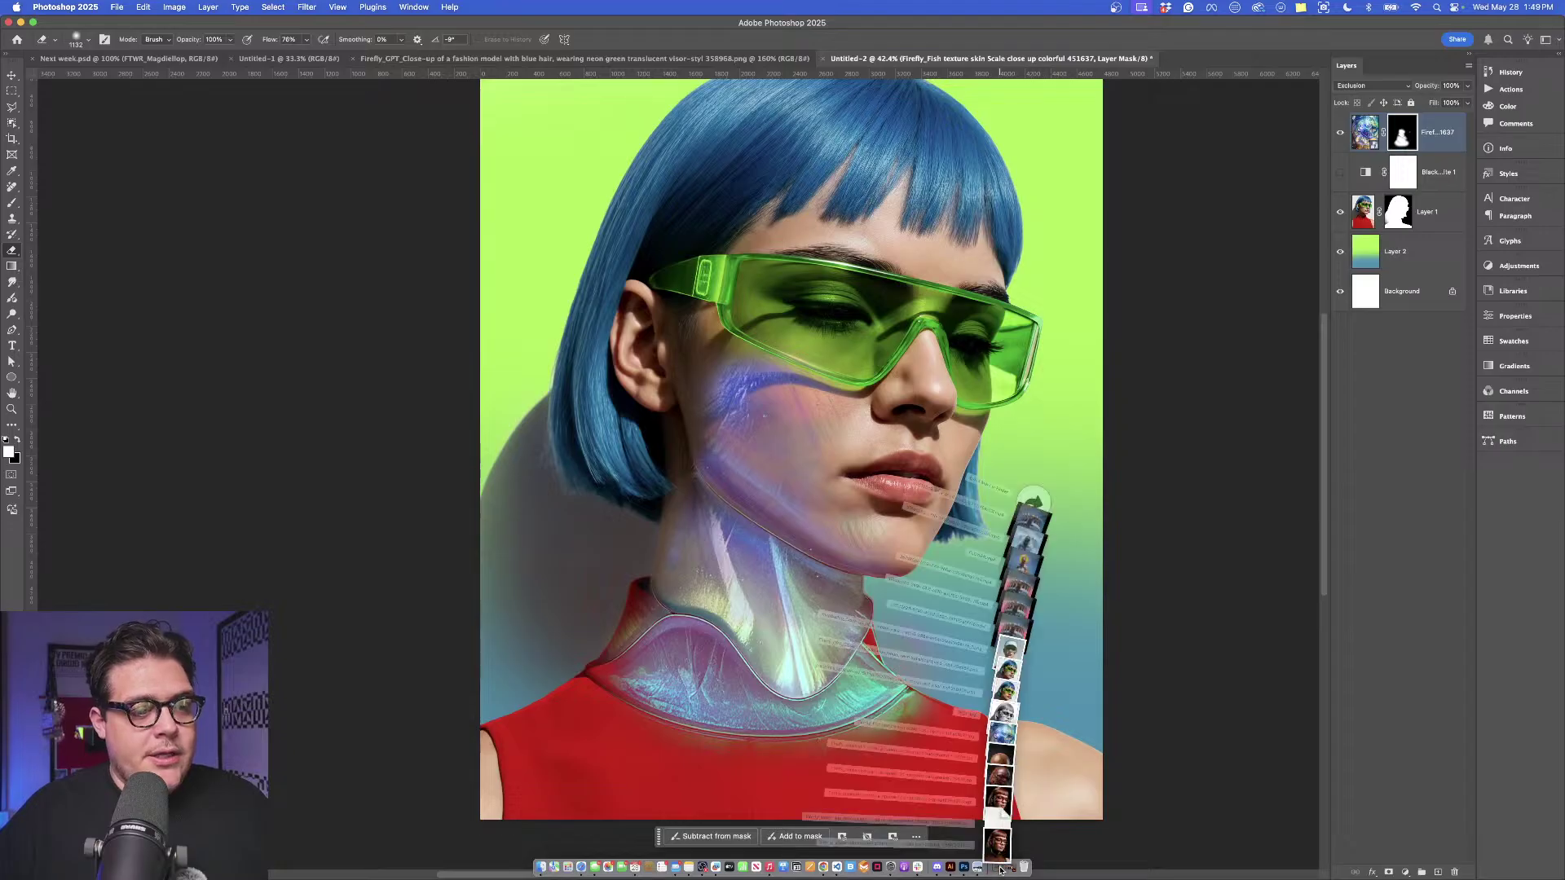
{"action": "left_click_drag", "start_coordinate": [996, 803], "coordinate": [823, 599]}
{"action": "scroll", "coordinate": [823, 599], "scroll_direction": "down", "scroll_amount": 3}
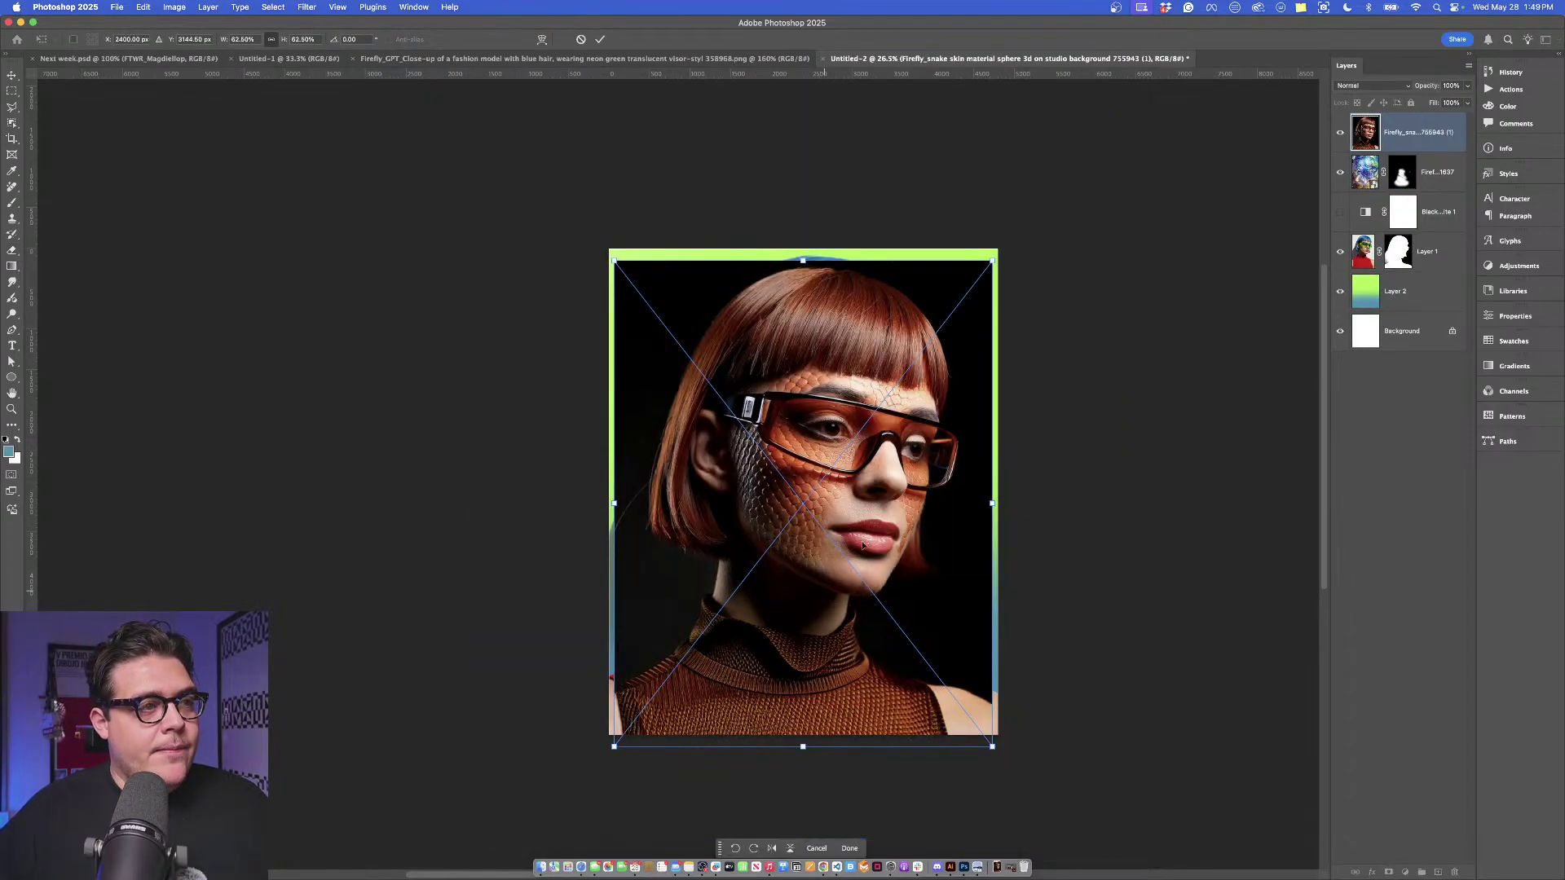
{"action": "left_click_drag", "start_coordinate": [820, 441], "coordinate": [810, 423]}
{"action": "key", "text": "Return"}
Lower the snake-skin portrait layer's opacity to 45% and hide the fish-scale layer beneath it.
{"action": "key", "text": "e"}
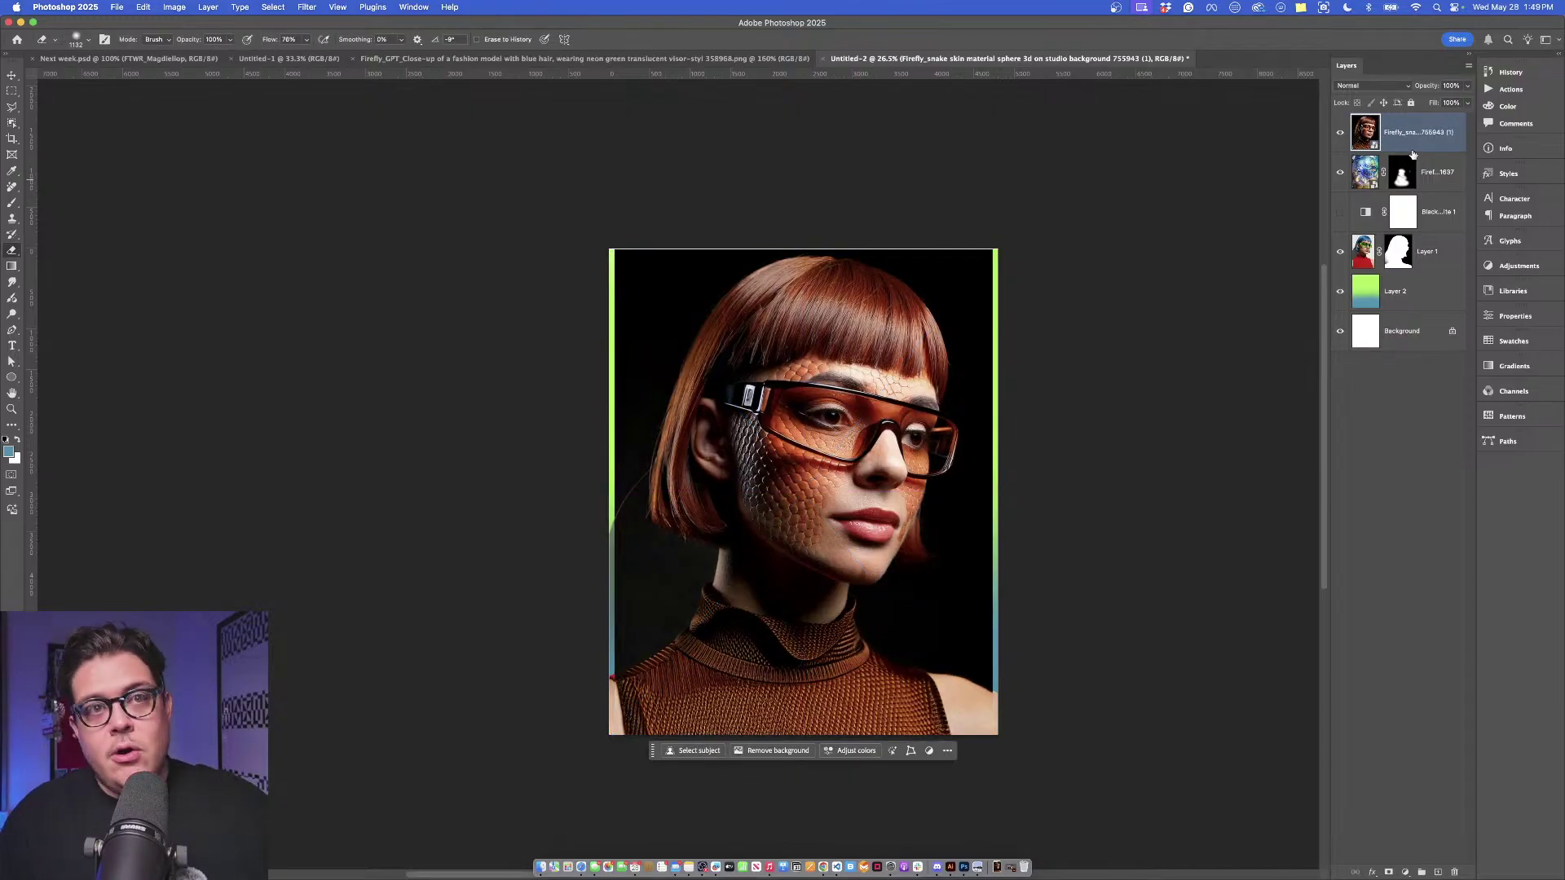
{"action": "left_click", "coordinate": [1465, 90]}
{"action": "left_click_drag", "start_coordinate": [1468, 101], "coordinate": [1438, 101]}
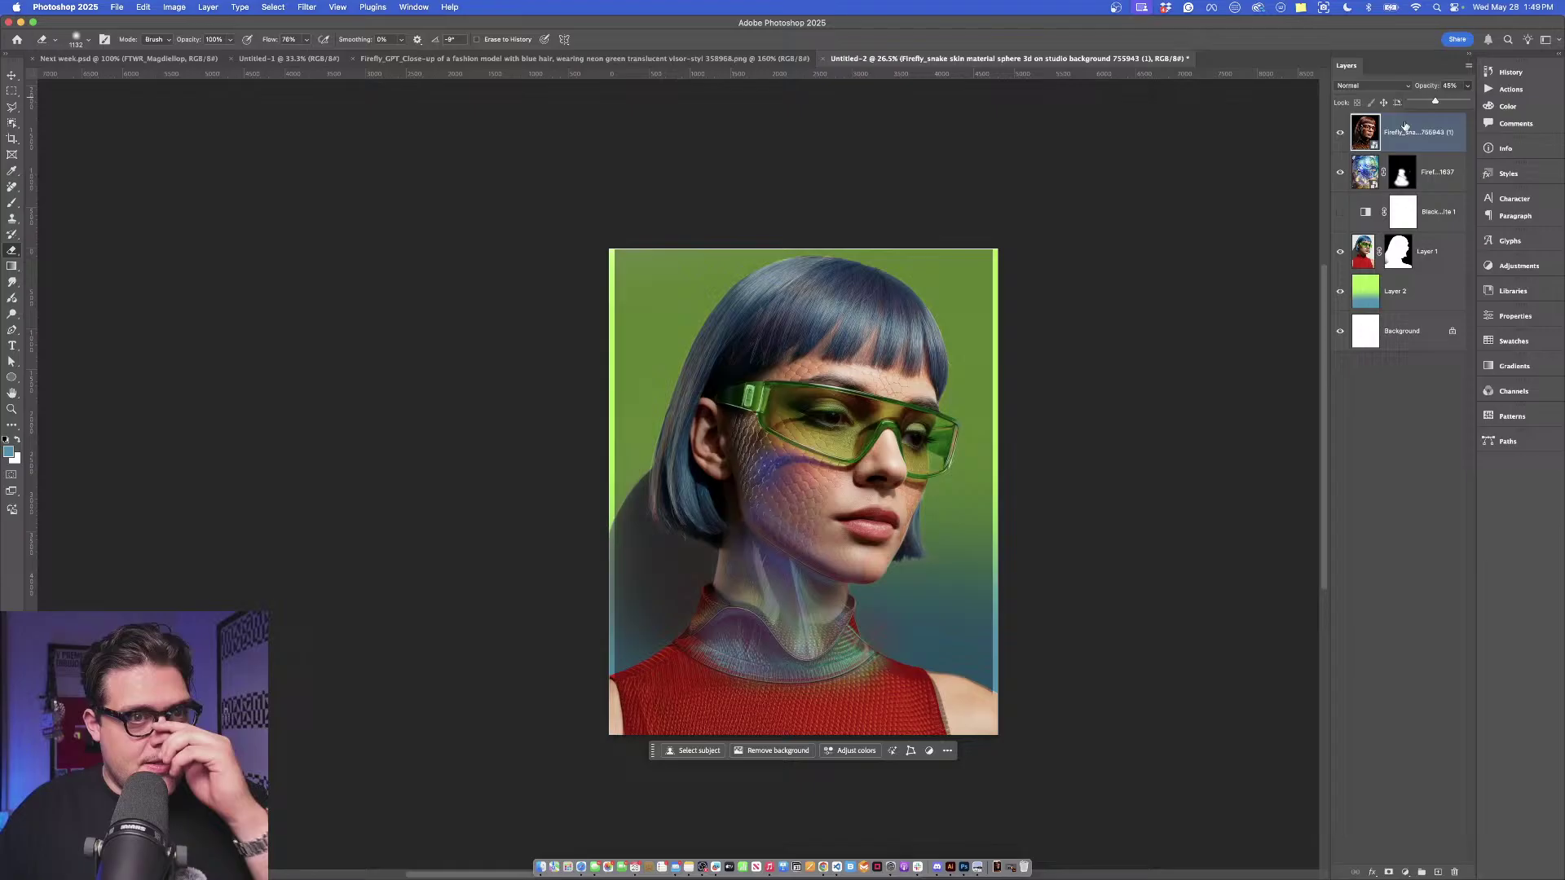
{"action": "left_click", "coordinate": [1339, 172]}
{"action": "scroll", "coordinate": [778, 466], "scroll_direction": "up", "scroll_amount": 3}
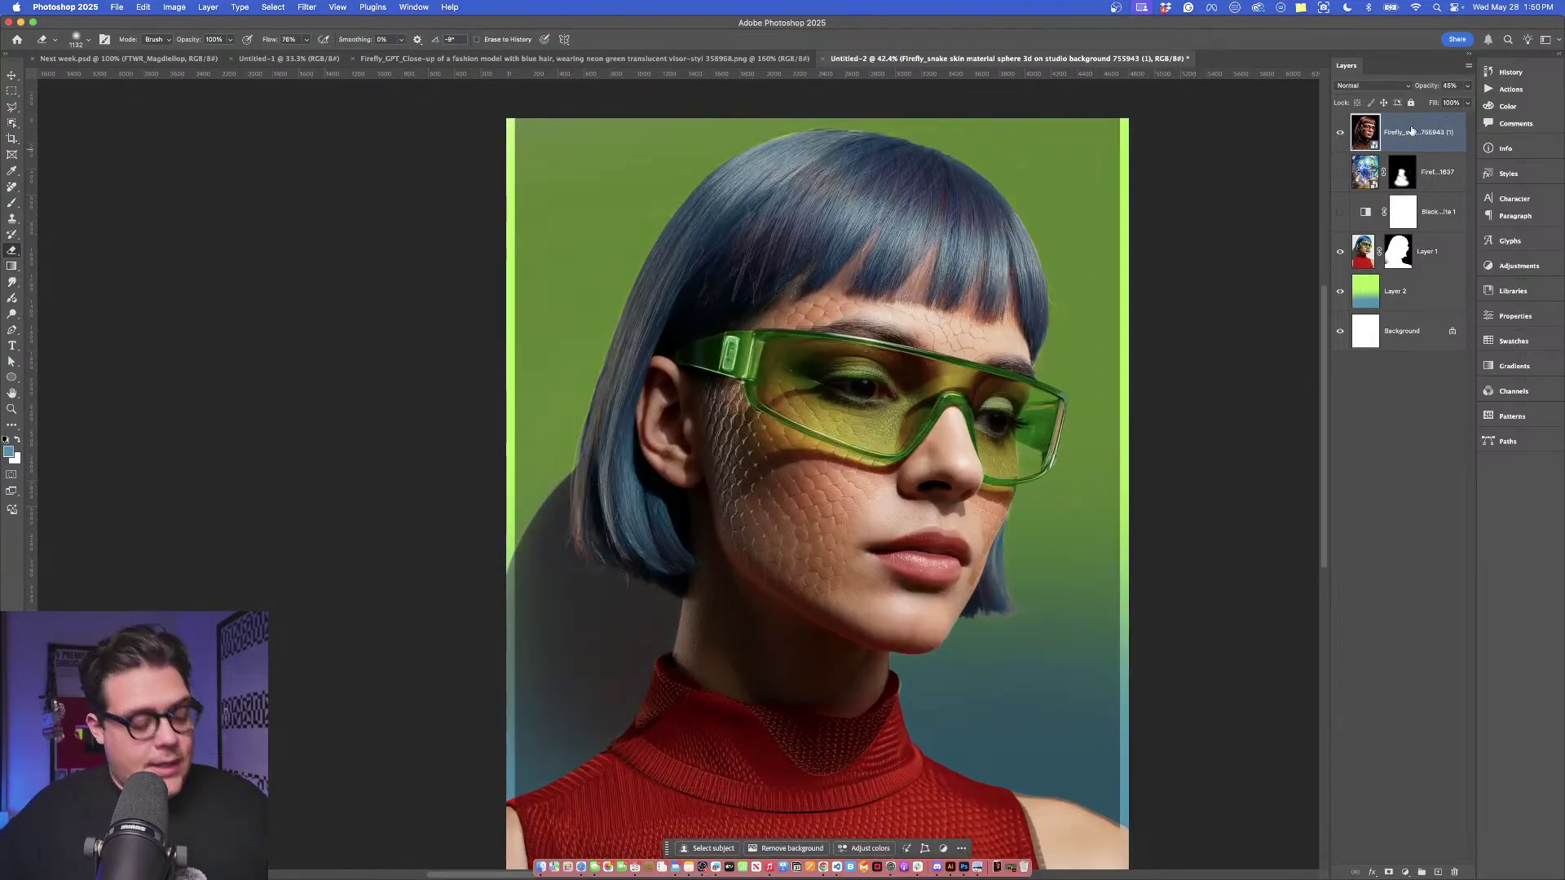
Add a layer mask to the snake-skin portrait, invert it to black and restore the layer's opacity to 100%.
{"action": "left_click", "coordinate": [1388, 872]}
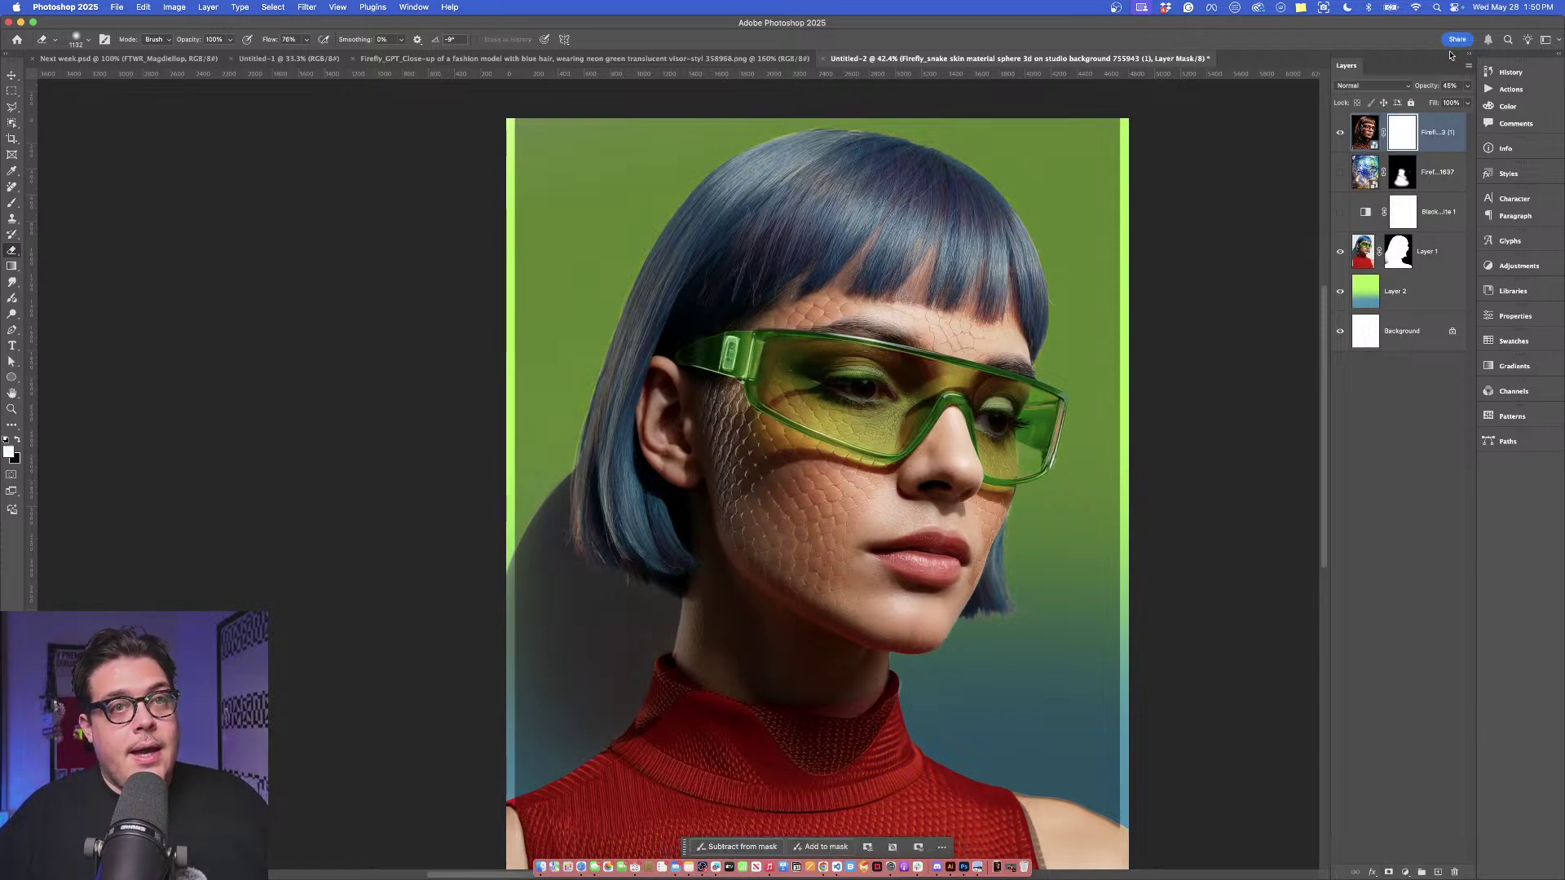
{"action": "key", "text": "super+i"}
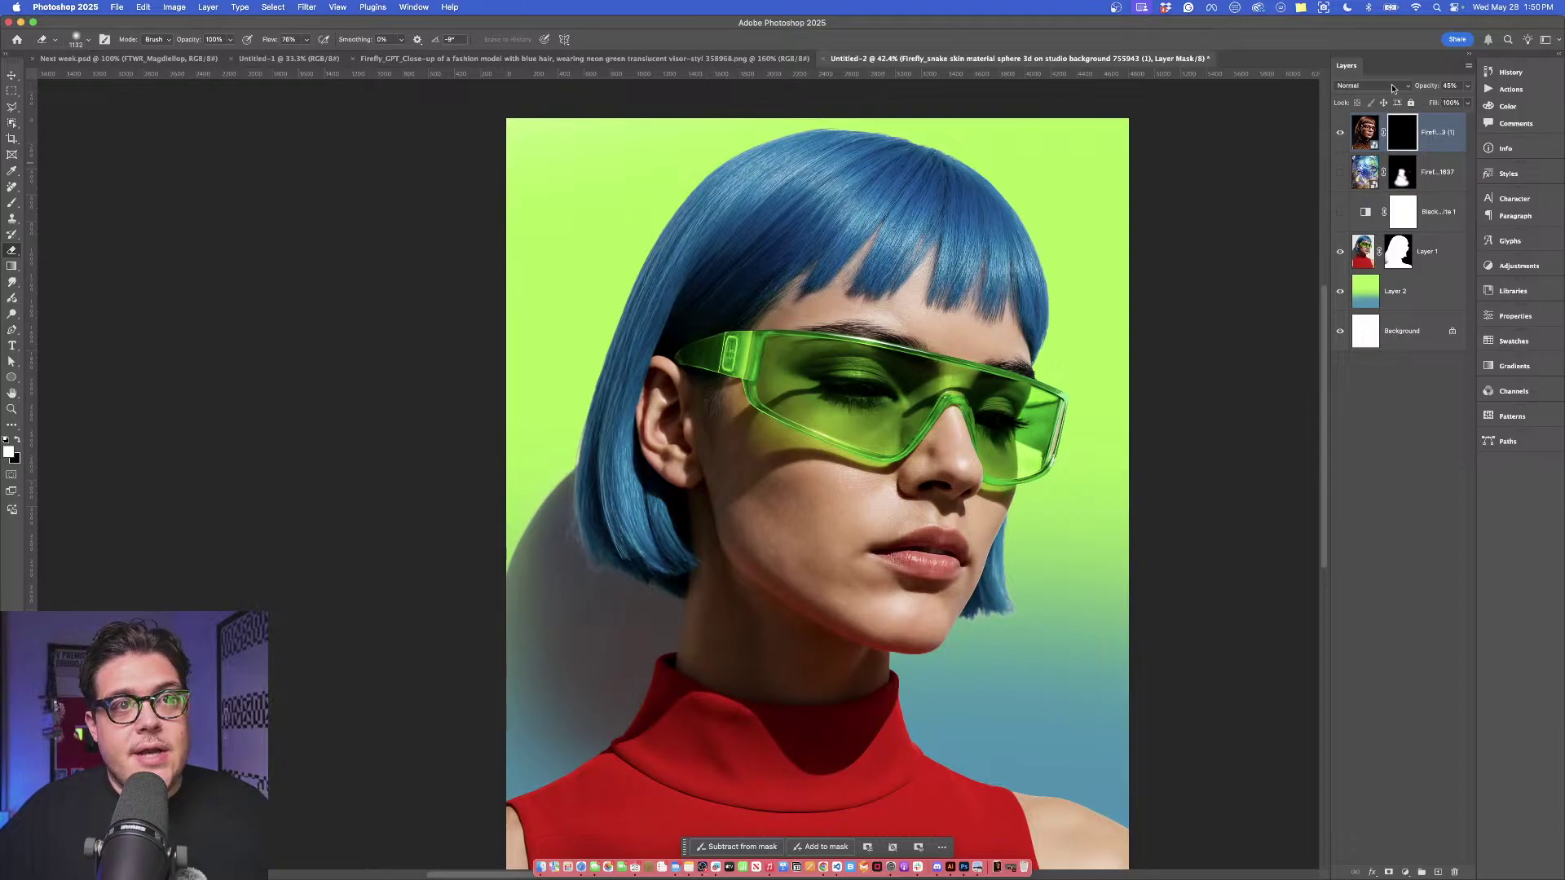
{"action": "left_click", "coordinate": [1467, 86]}
{"action": "left_click_drag", "start_coordinate": [1434, 100], "coordinate": [1473, 100]}
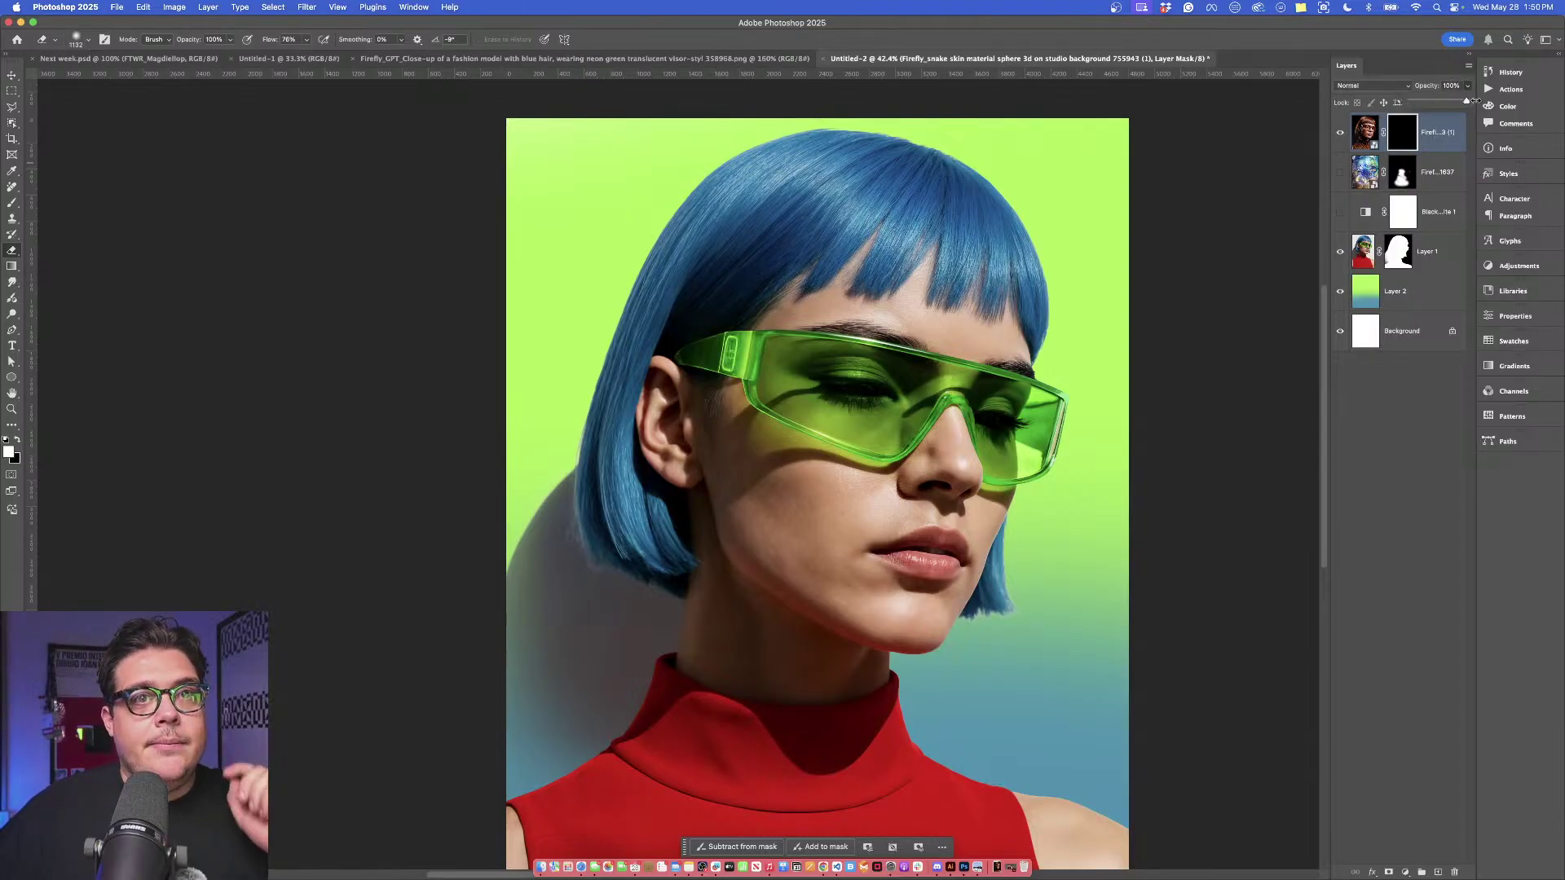
Disable the snake-skin layer's mask temporarily, set its blend mode to Screen and enable the mask again.
{"action": "left_click", "coordinate": [1365, 132]}
{"action": "left_click", "coordinate": [1402, 132], "text": "shift"}
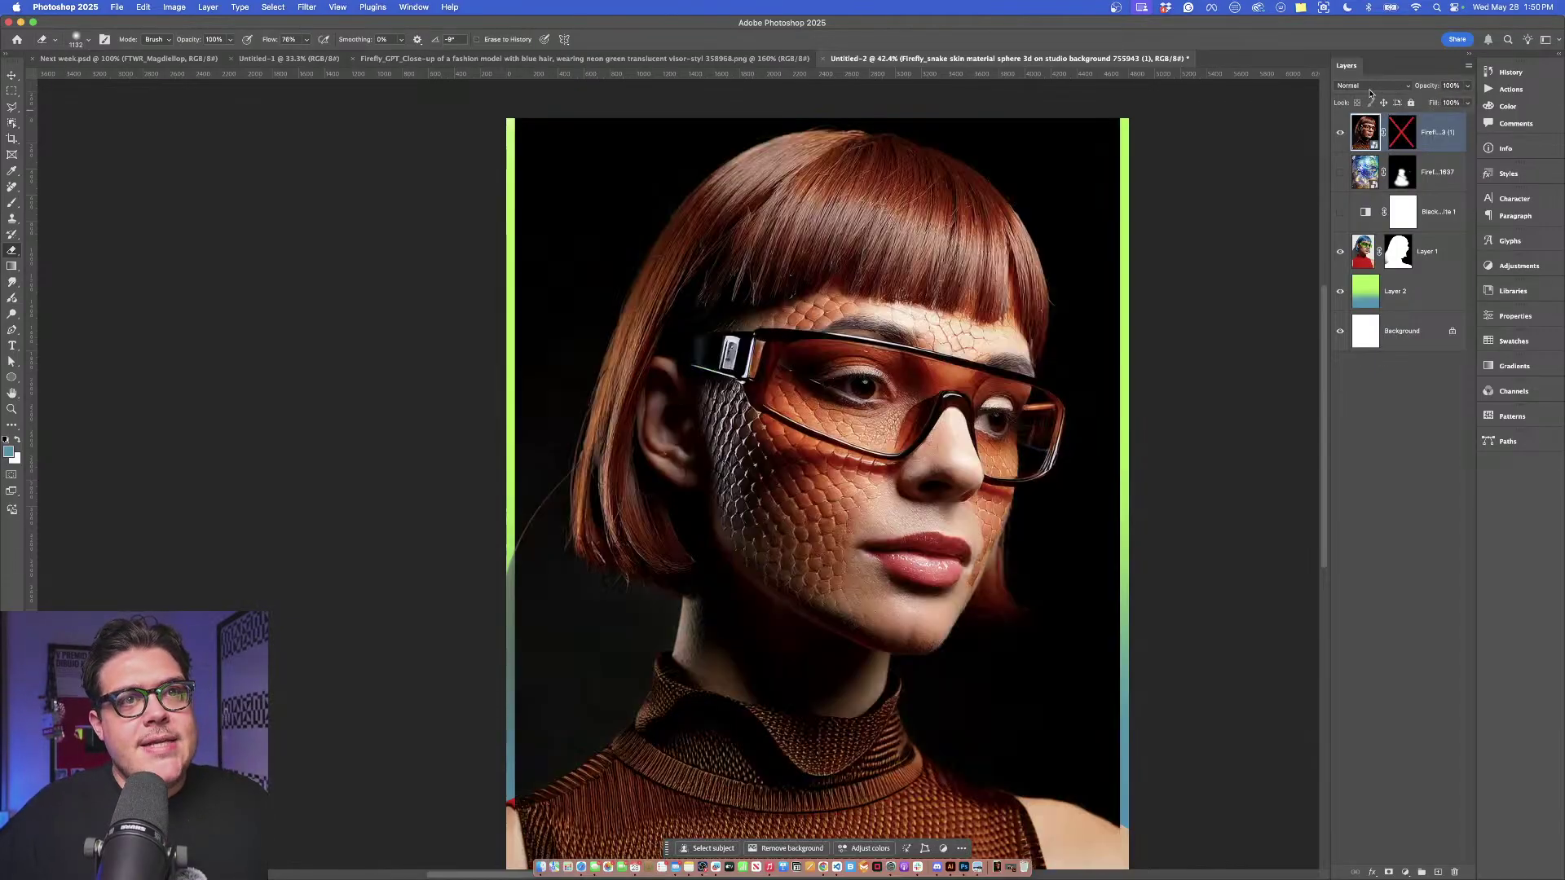
{"action": "left_click", "coordinate": [1368, 84]}
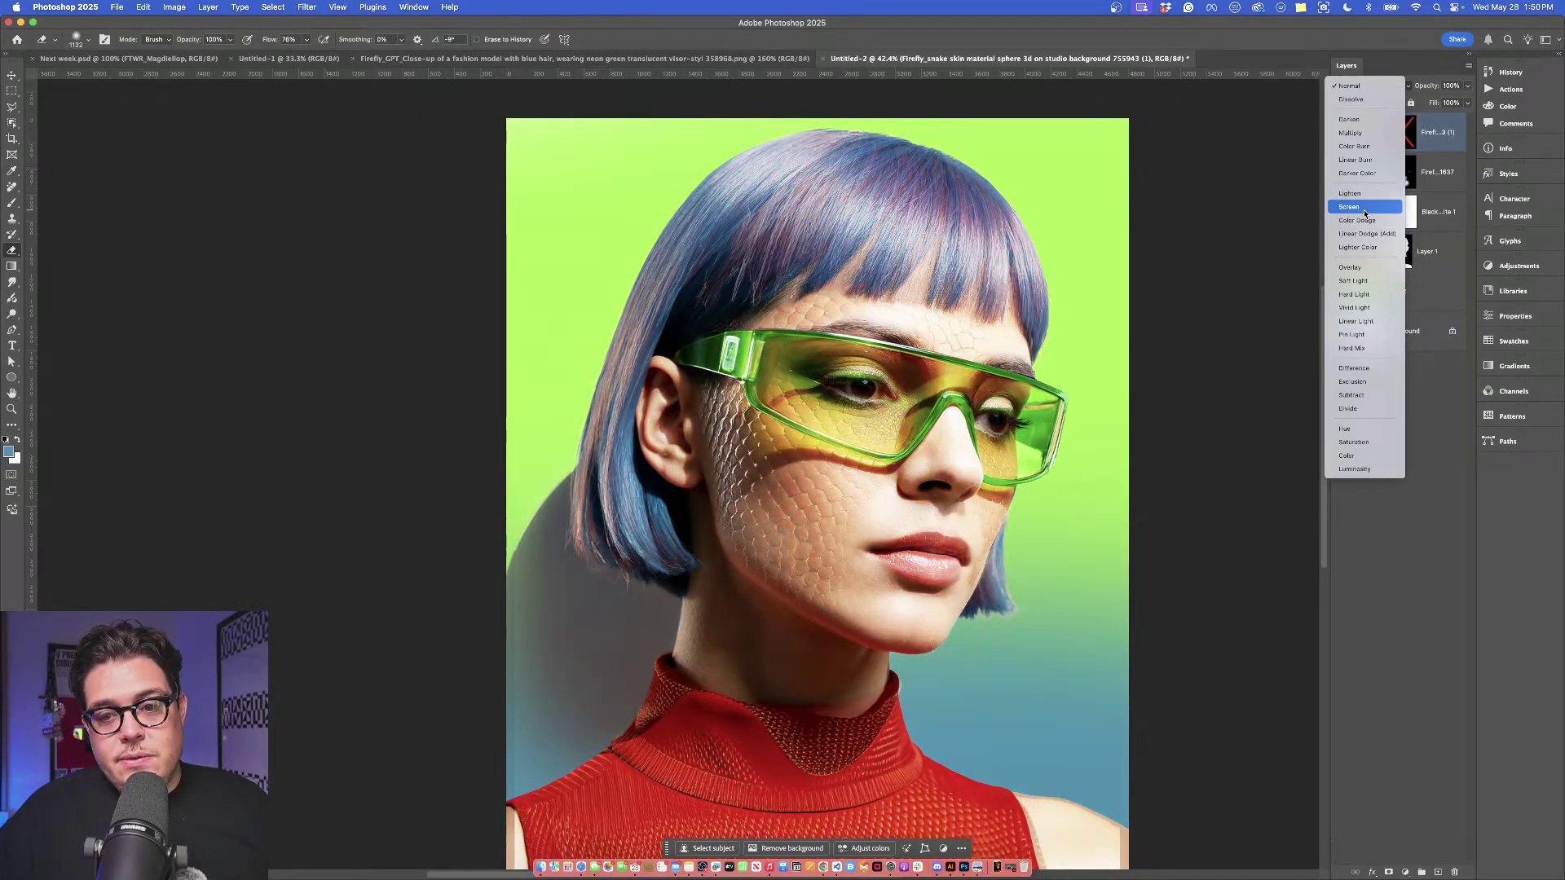
{"action": "left_click", "coordinate": [1365, 214]}
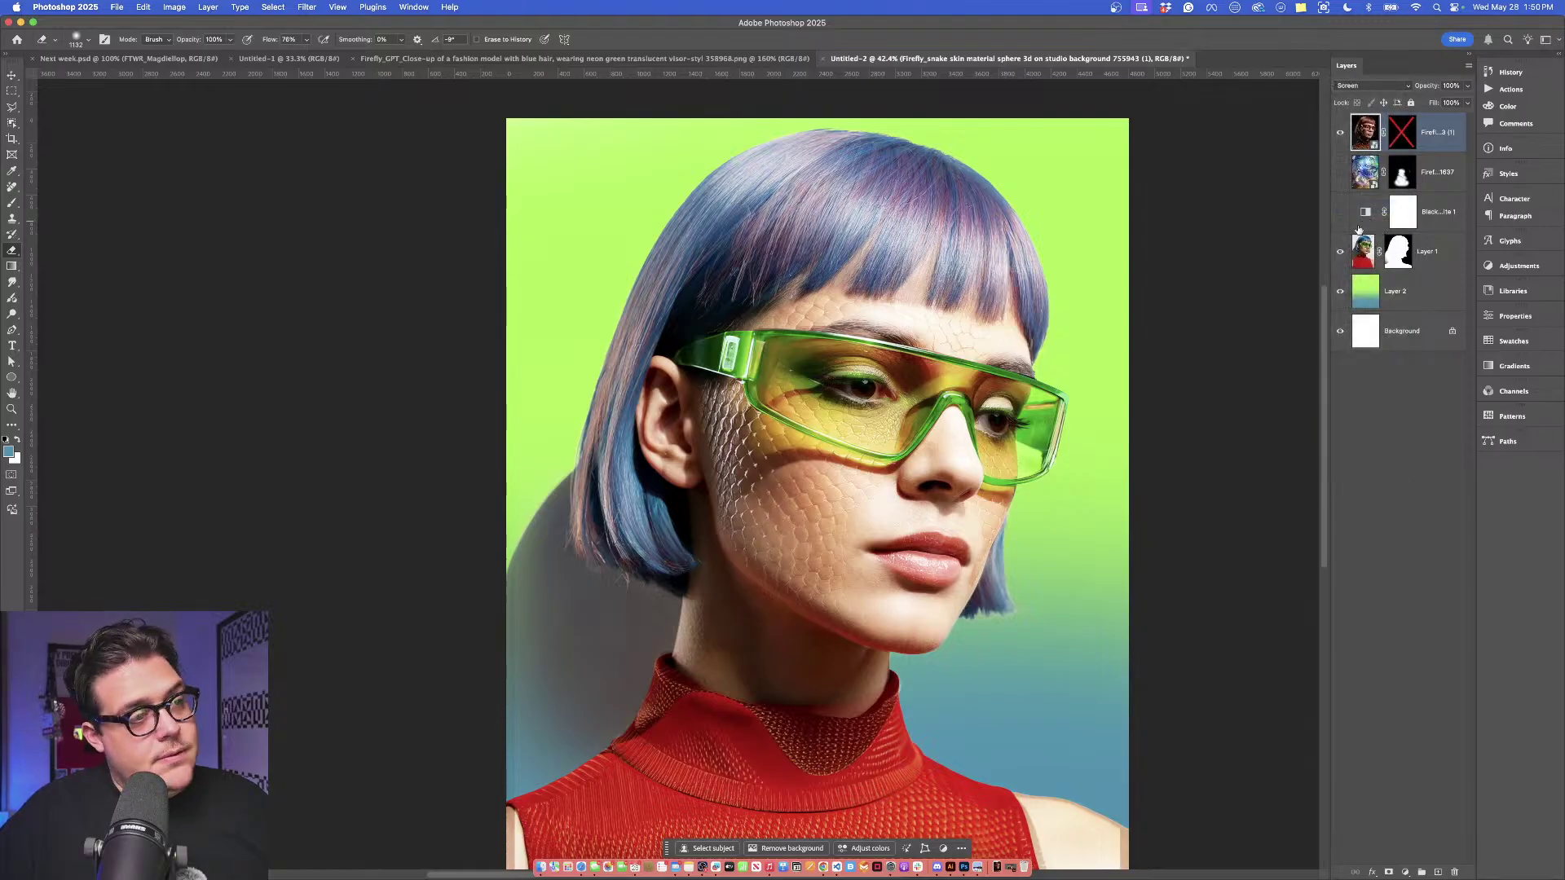
{"action": "left_click", "coordinate": [1401, 139], "text": "shift"}
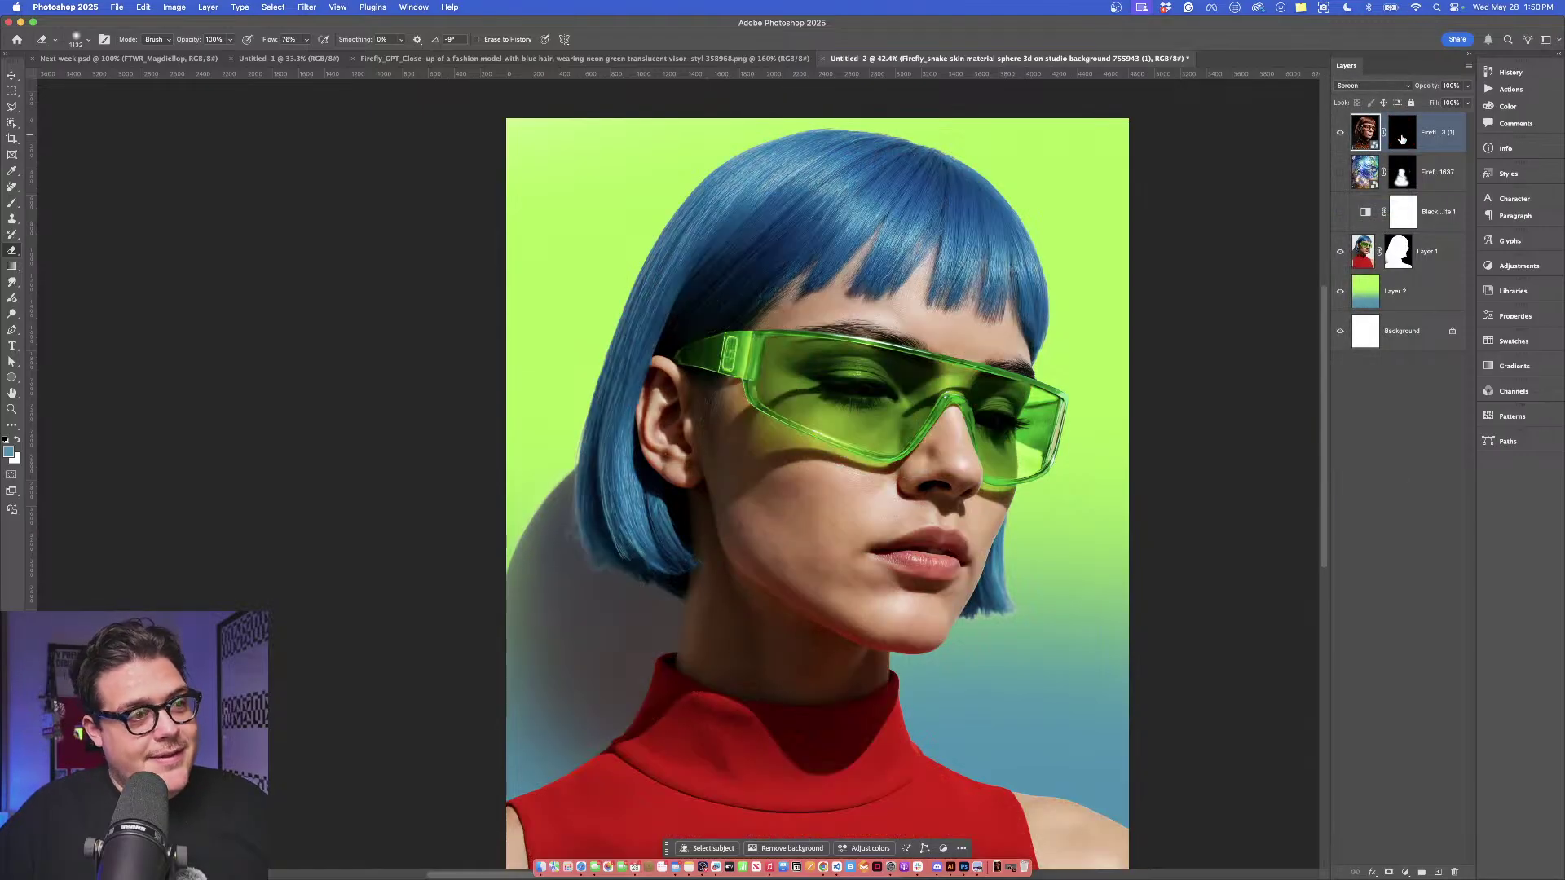
Paint white on the snake-skin layer's mask with a soft brush at reduced flow to reveal scales on the model's near cheek.
{"action": "left_click", "coordinate": [1401, 139]}
{"action": "left_click", "coordinate": [13, 203]}
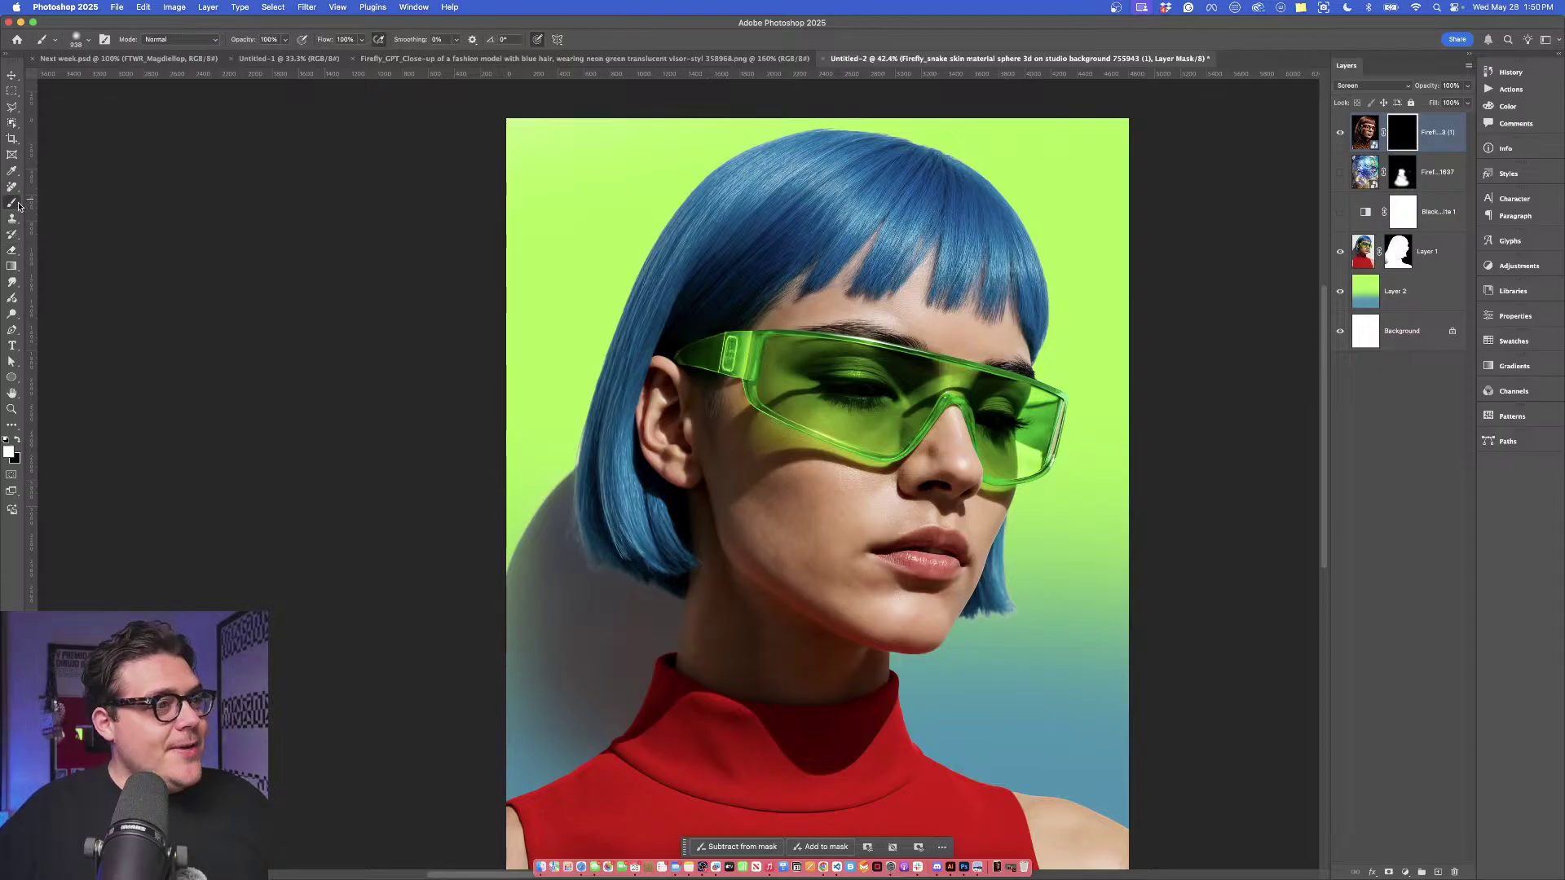
{"action": "left_click_drag", "start_coordinate": [821, 532], "coordinate": [840, 530]}
{"action": "scroll", "coordinate": [774, 504], "scroll_direction": "up", "scroll_amount": 5}
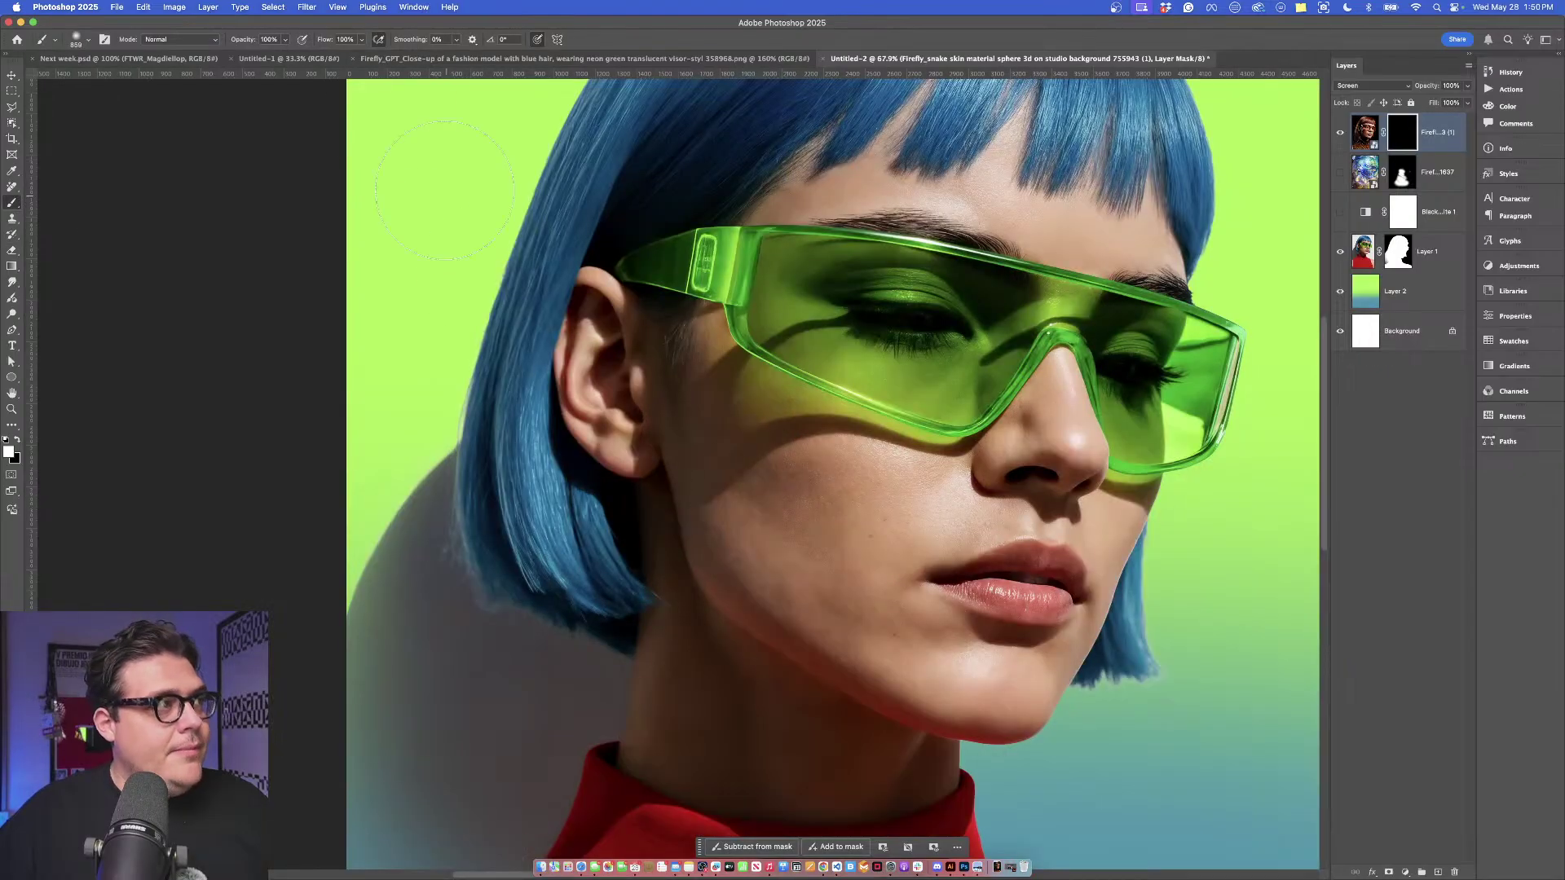
{"action": "left_click", "coordinate": [362, 40]}
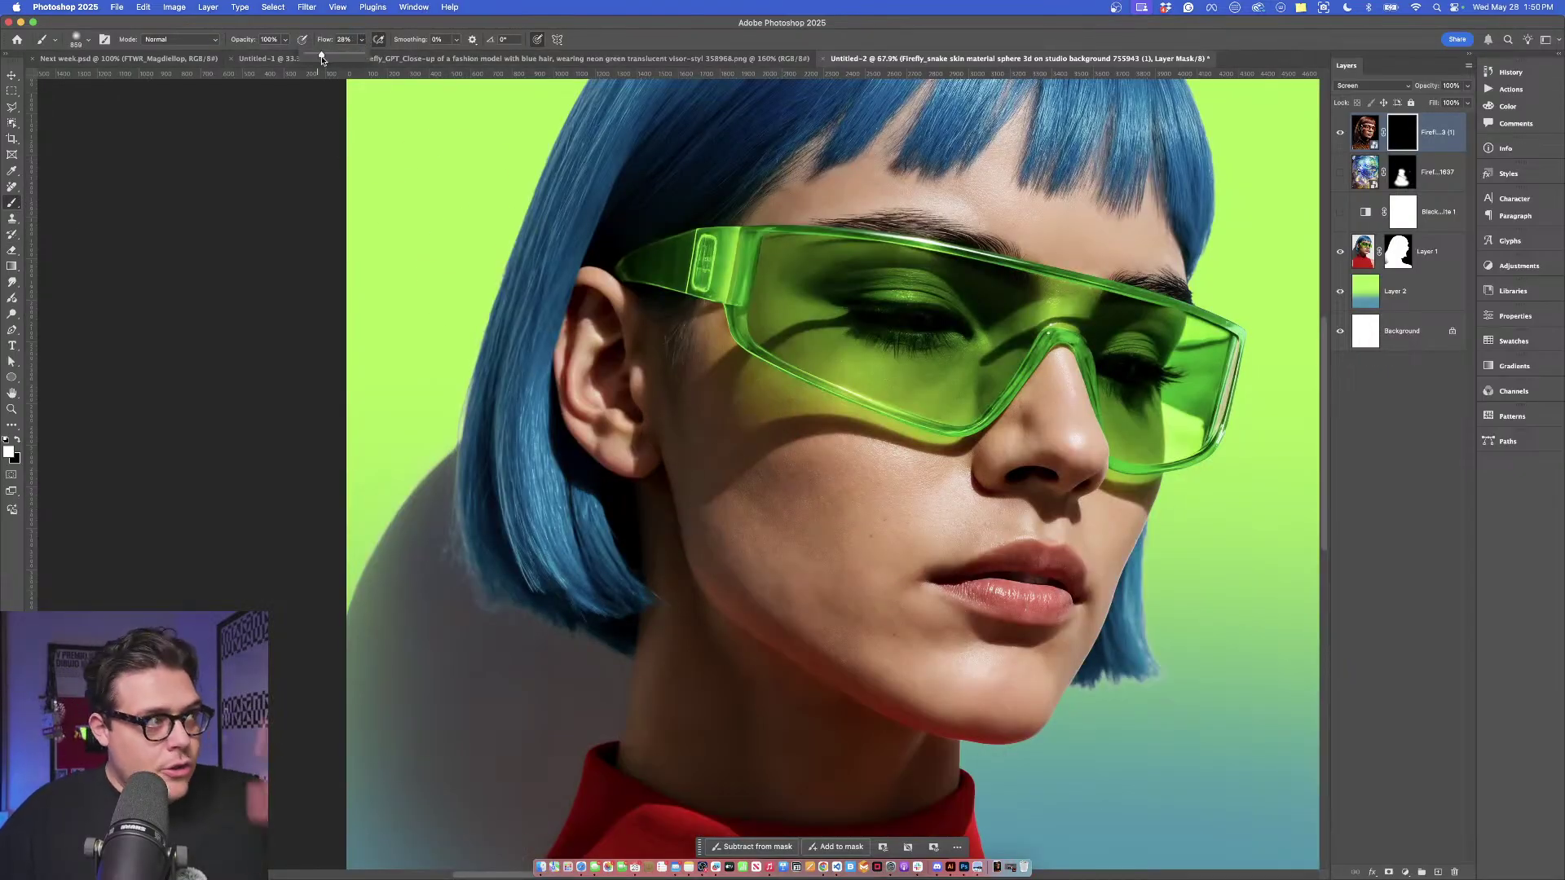
{"action": "mouse_move", "coordinate": [726, 454]}
{"action": "left_mouse_down"}
{"action": "mouse_move", "coordinate": [782, 486]}
{"action": "mouse_move", "coordinate": [734, 482]}
{"action": "mouse_move", "coordinate": [717, 439]}
{"action": "mouse_move", "coordinate": [742, 469]}
{"action": "mouse_move", "coordinate": [738, 432]}
{"action": "mouse_move", "coordinate": [757, 457]}
{"action": "mouse_move", "coordinate": [734, 420]}
{"action": "mouse_move", "coordinate": [736, 444]}
{"action": "mouse_move", "coordinate": [784, 432]}
{"action": "mouse_move", "coordinate": [783, 460]}
{"action": "mouse_move", "coordinate": [835, 474]}
{"action": "mouse_move", "coordinate": [751, 527]}
{"action": "mouse_move", "coordinate": [822, 563]}
{"action": "mouse_move", "coordinate": [885, 523]}
{"action": "mouse_move", "coordinate": [860, 511]}
{"action": "mouse_move", "coordinate": [896, 515]}
{"action": "mouse_move", "coordinate": [895, 497]}
{"action": "mouse_move", "coordinate": [814, 538]}
{"action": "left_mouse_up"}
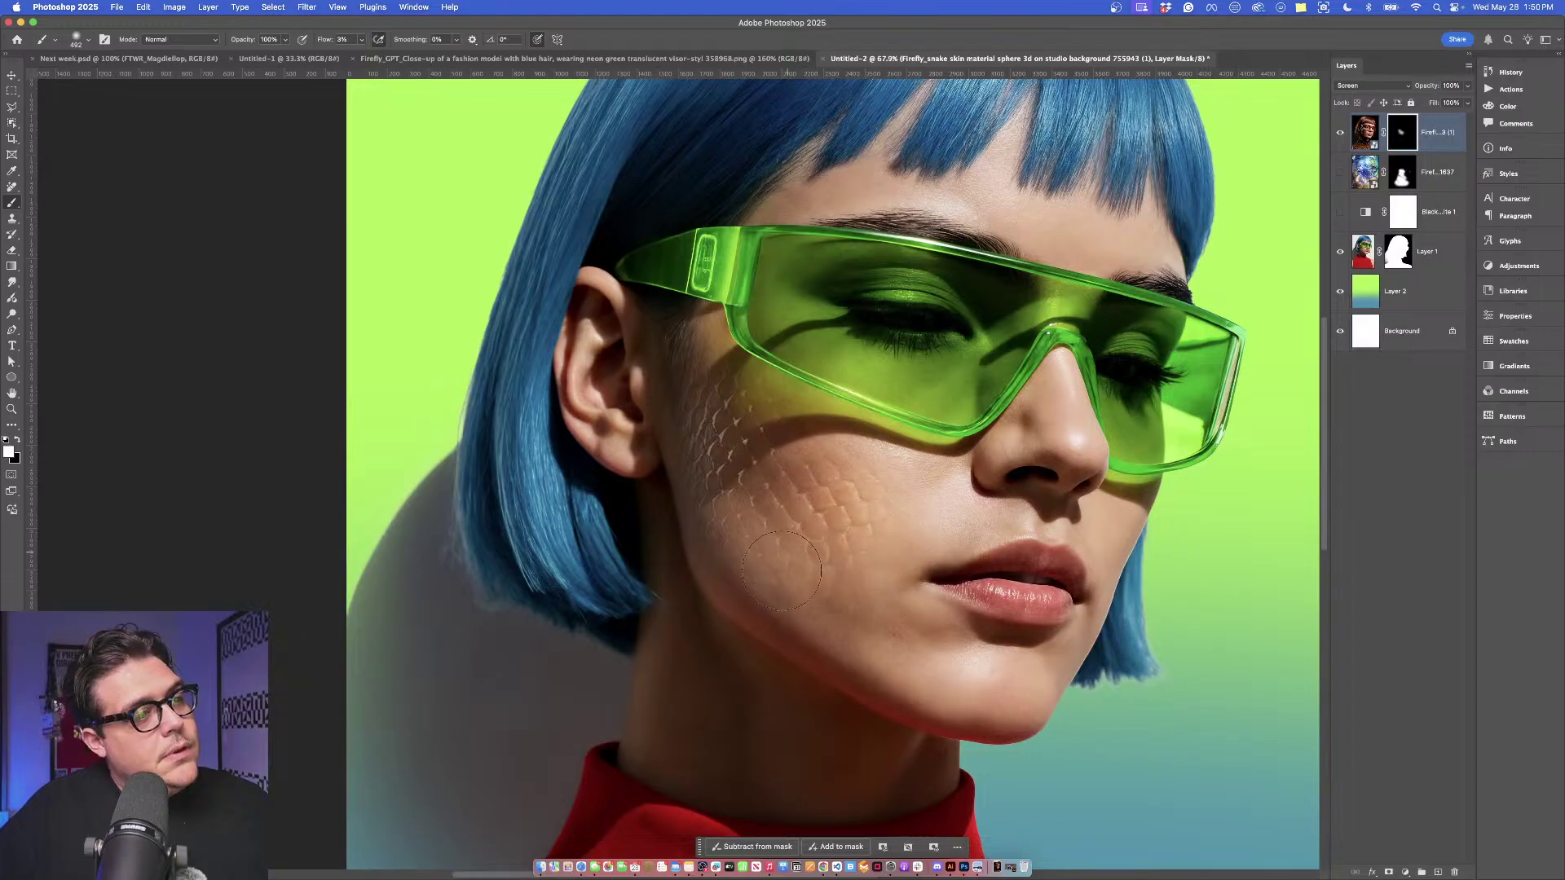
{"action": "left_click_drag", "start_coordinate": [916, 499], "coordinate": [892, 506]}
{"action": "right_click", "coordinate": [905, 506]}
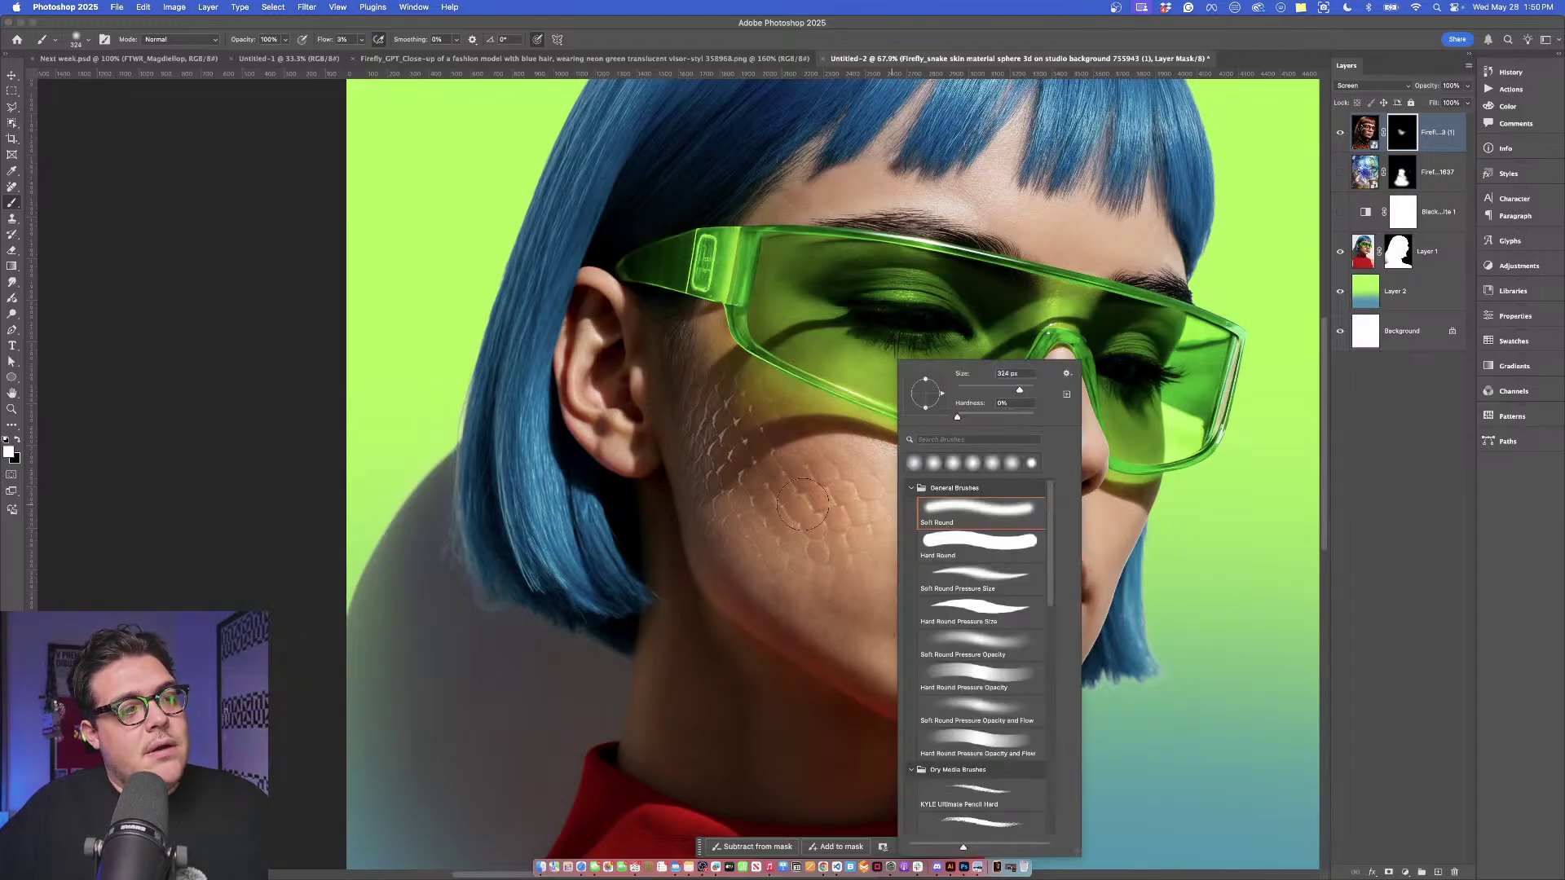
{"action": "key", "text": "Escape"}
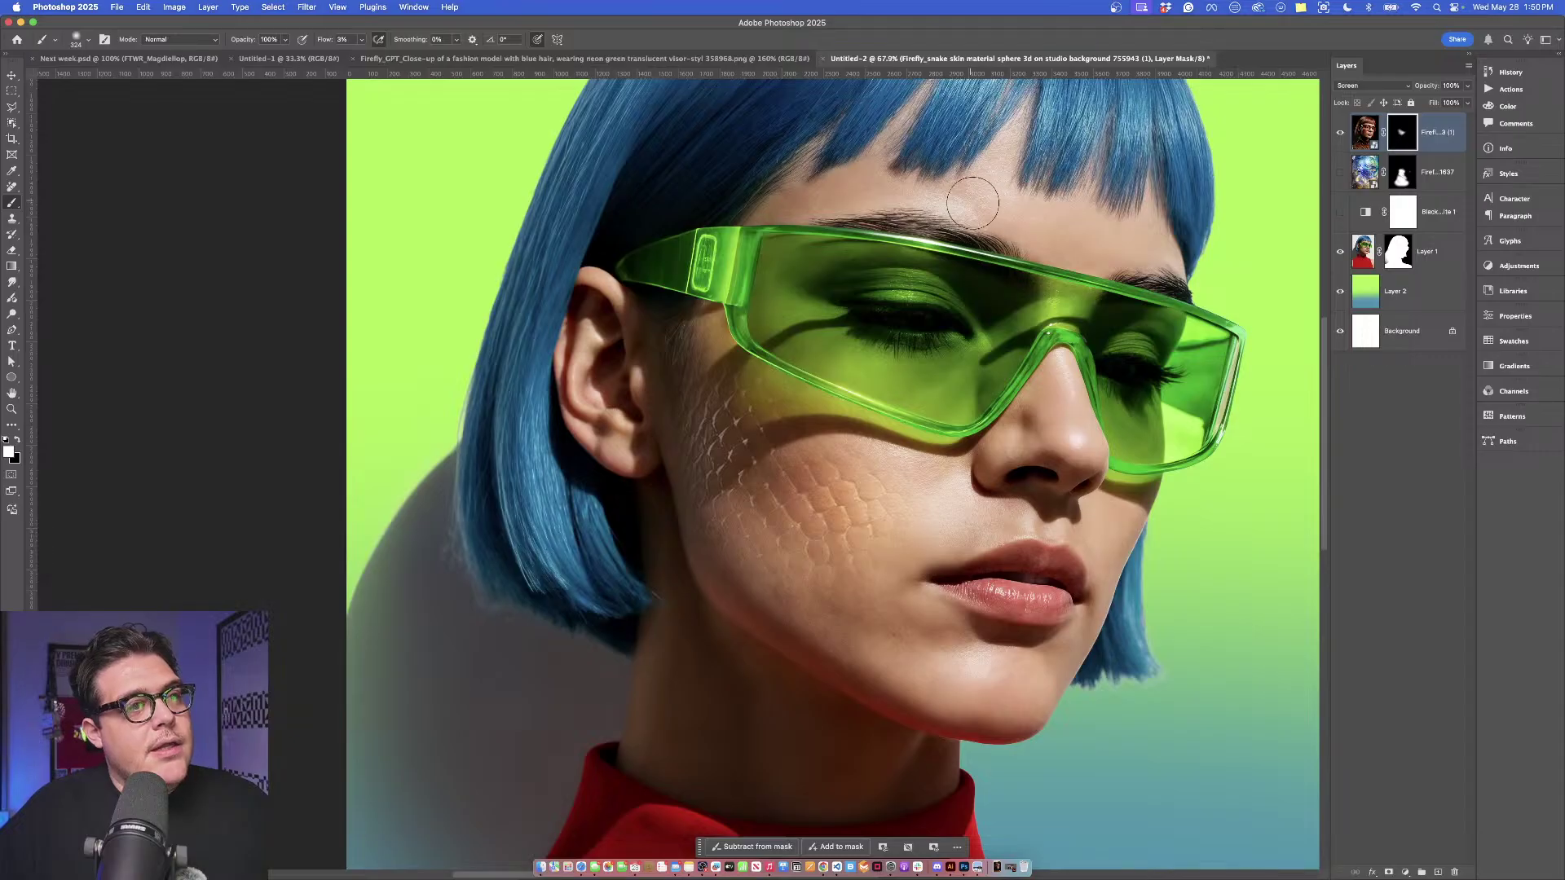
Compare the snake-skin layer with its mask disabled and enabled, and reveal scales on the forehead above the near eyebrow using a smaller brush.
{"action": "left_click", "coordinate": [1405, 135], "text": "shift"}
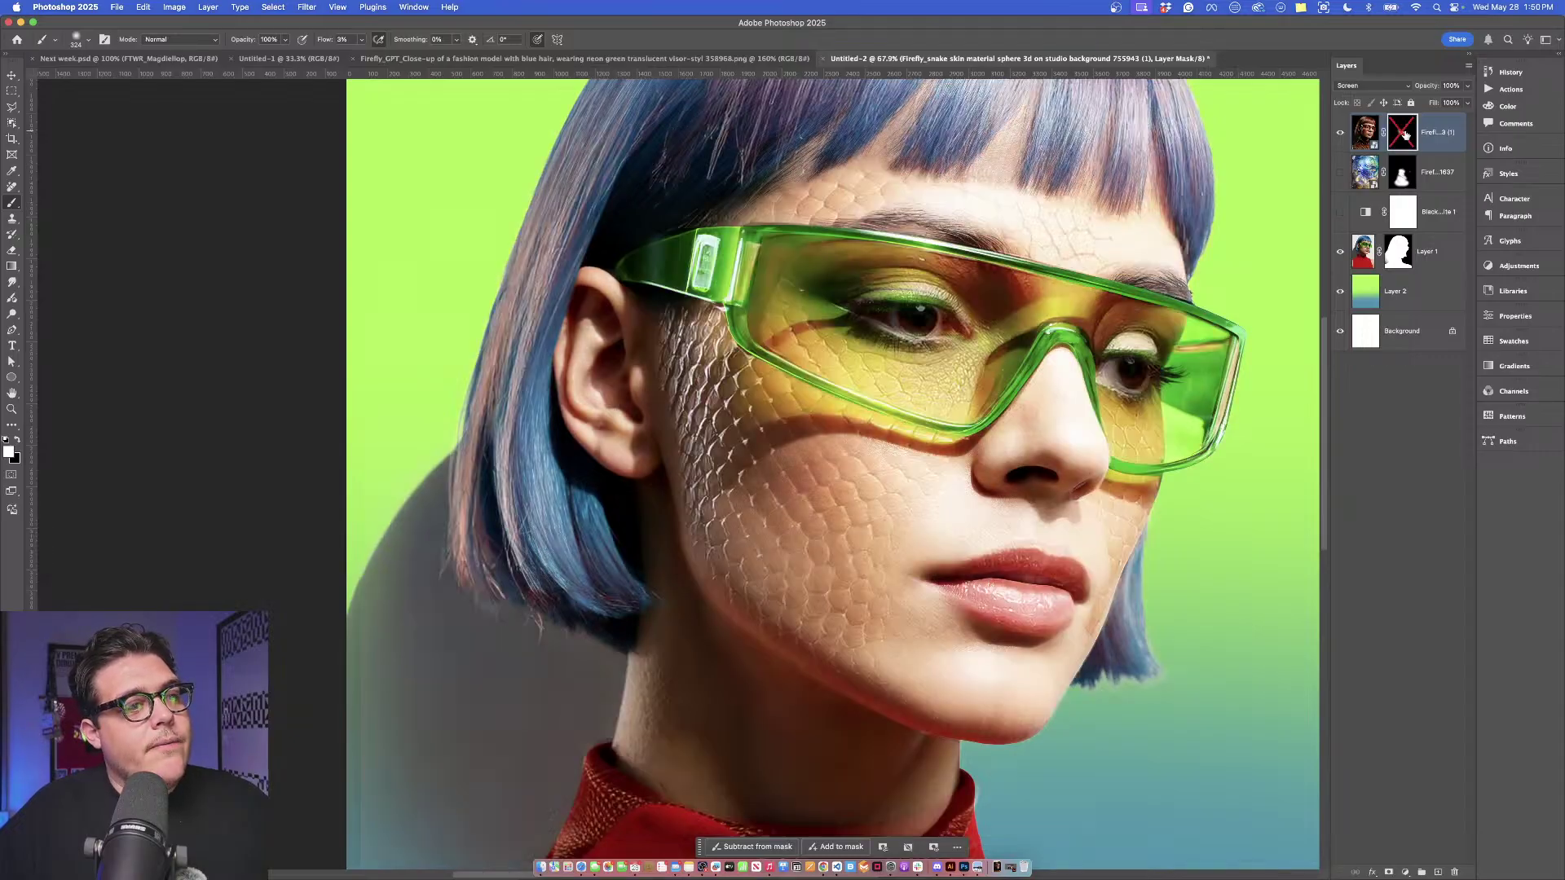
{"action": "left_click", "coordinate": [1406, 136], "text": "shift"}
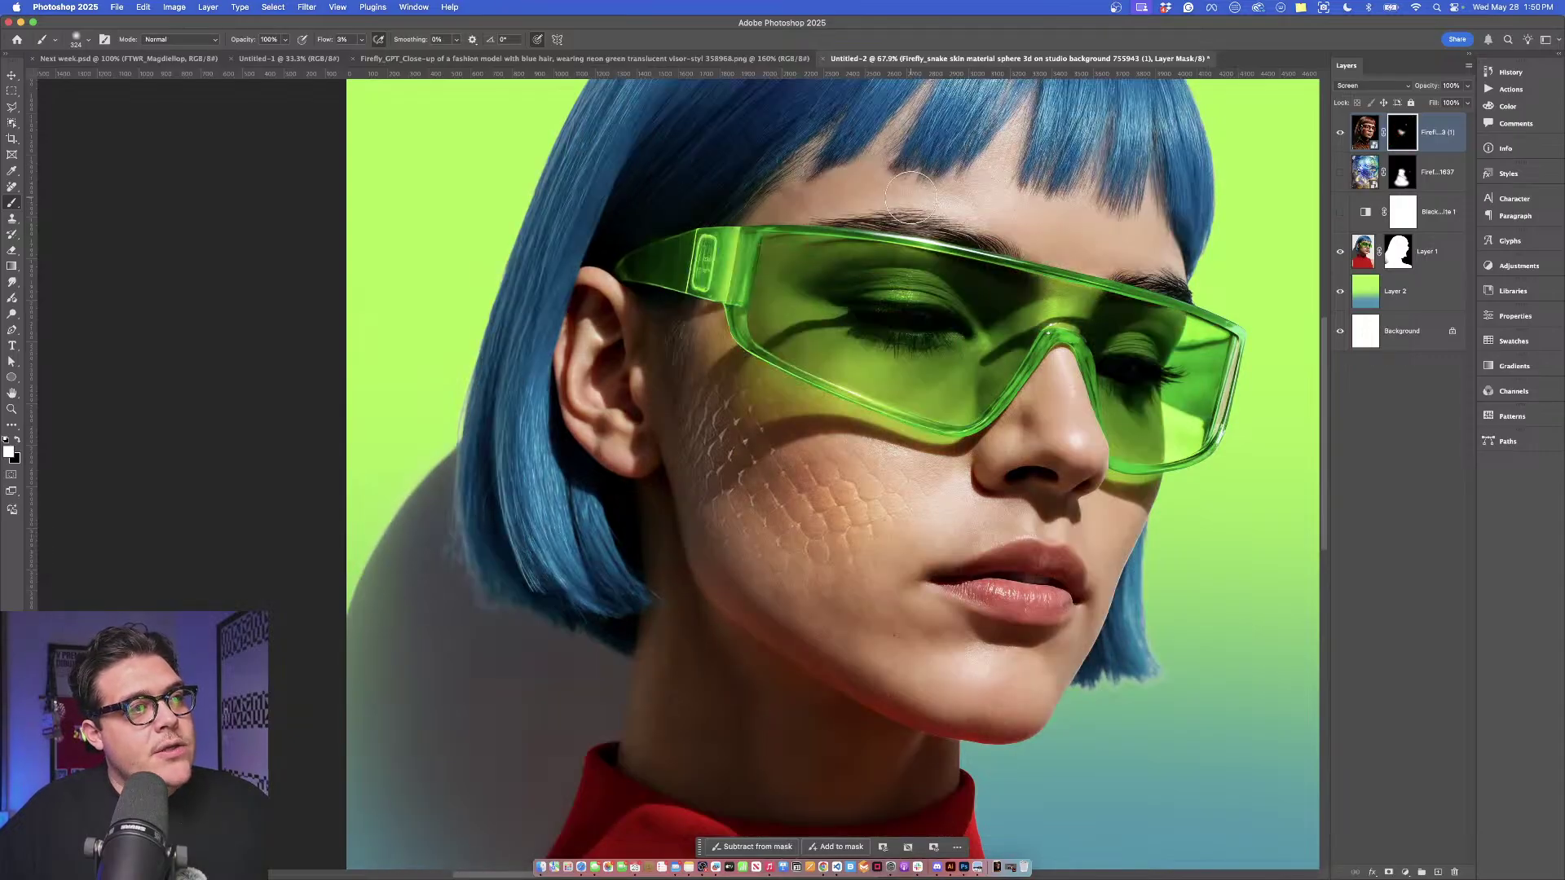
{"action": "left_click_drag", "start_coordinate": [830, 197], "coordinate": [806, 195], "text": "ctrl+alt"}
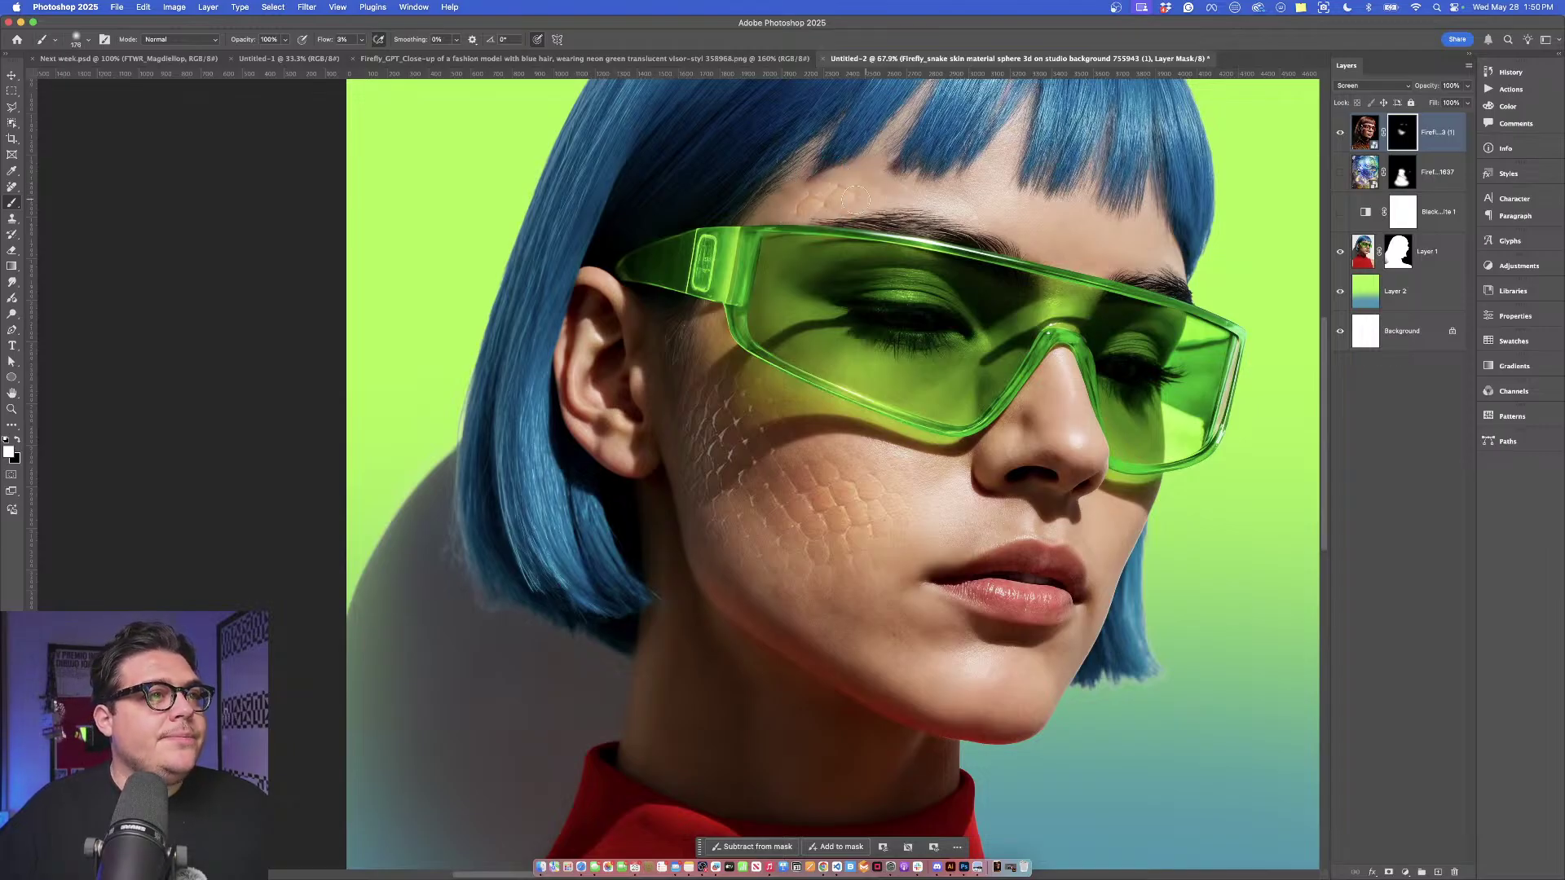
{"action": "scroll", "coordinate": [900, 375], "scroll_direction": "down", "scroll_amount": 10}
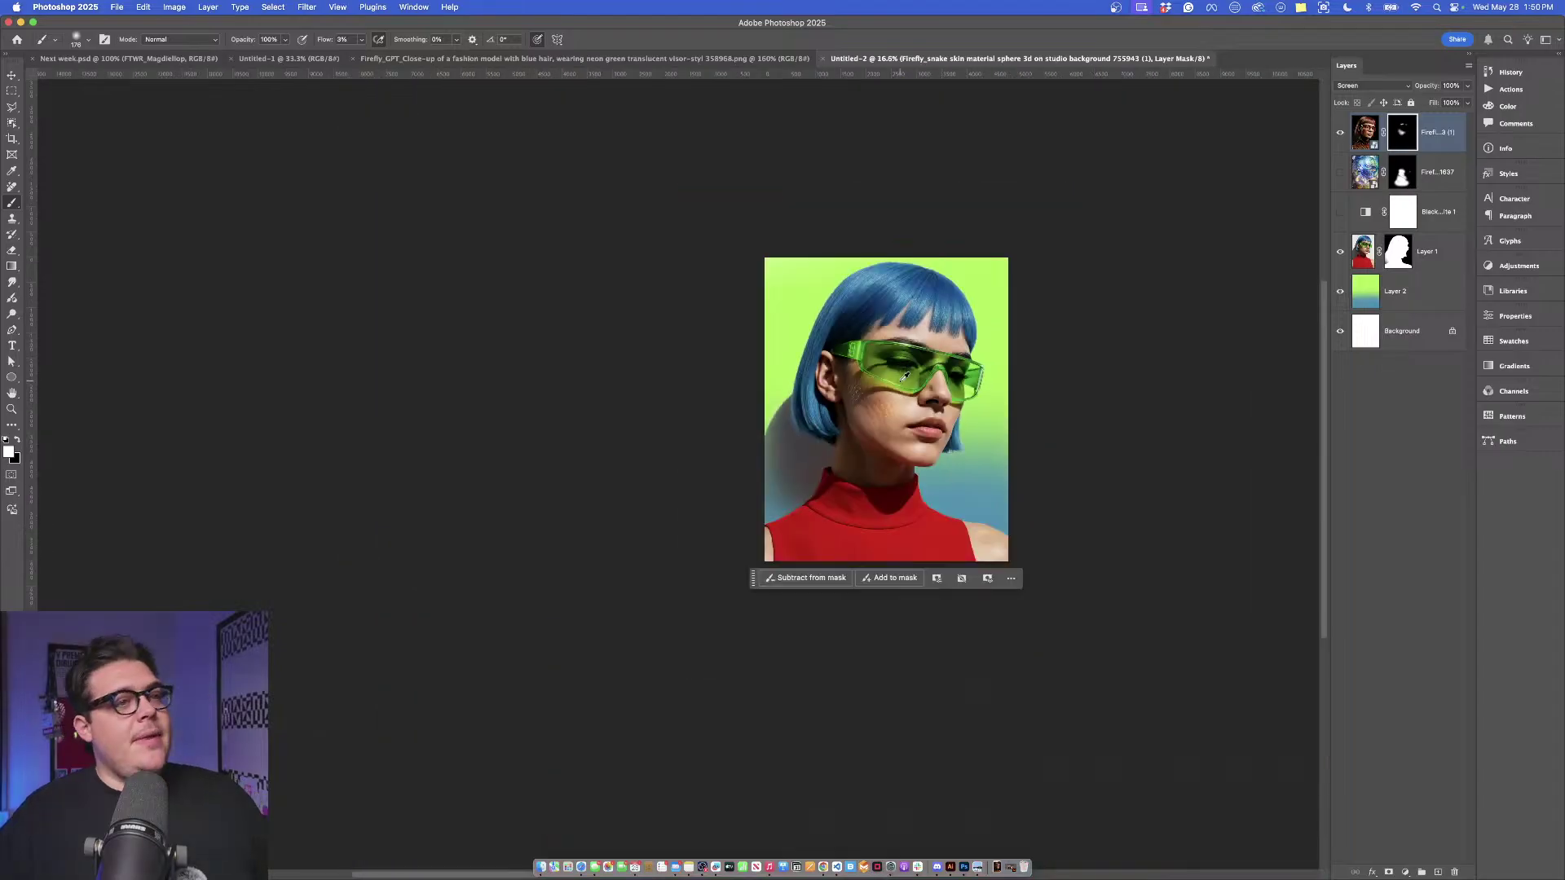
Enlarge the soft brush and build up the scales on the middle and lower part of the near cheek in the mask.
{"action": "scroll", "coordinate": [899, 375], "scroll_direction": "up", "scroll_amount": 6}
{"action": "scroll", "coordinate": [847, 456], "scroll_direction": "up", "scroll_amount": 3}
{"action": "mouse_move", "coordinate": [855, 448]}
{"action": "left_mouse_down", "text": "ctrl+alt"}
{"action": "mouse_move", "coordinate": [910, 465]}
{"action": "mouse_move", "coordinate": [896, 483]}
{"action": "mouse_move", "coordinate": [789, 470]}
{"action": "left_mouse_up", "text": "ctrl+alt"}
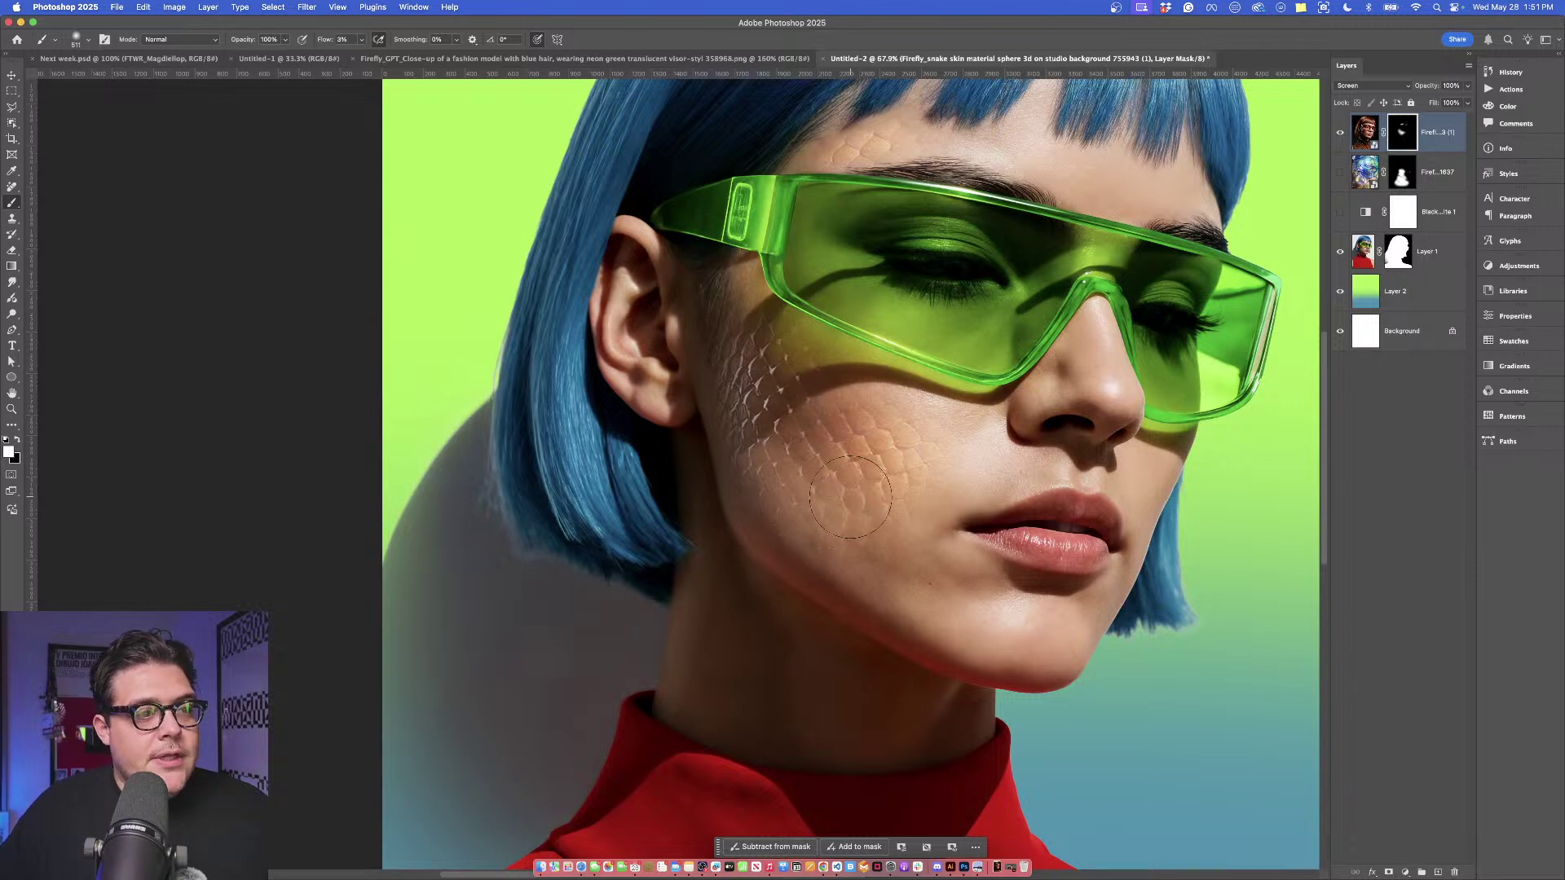
{"action": "mouse_move", "coordinate": [850, 496]}
{"action": "left_mouse_down"}
{"action": "mouse_move", "coordinate": [945, 472]}
{"action": "mouse_move", "coordinate": [907, 478]}
{"action": "left_mouse_up"}
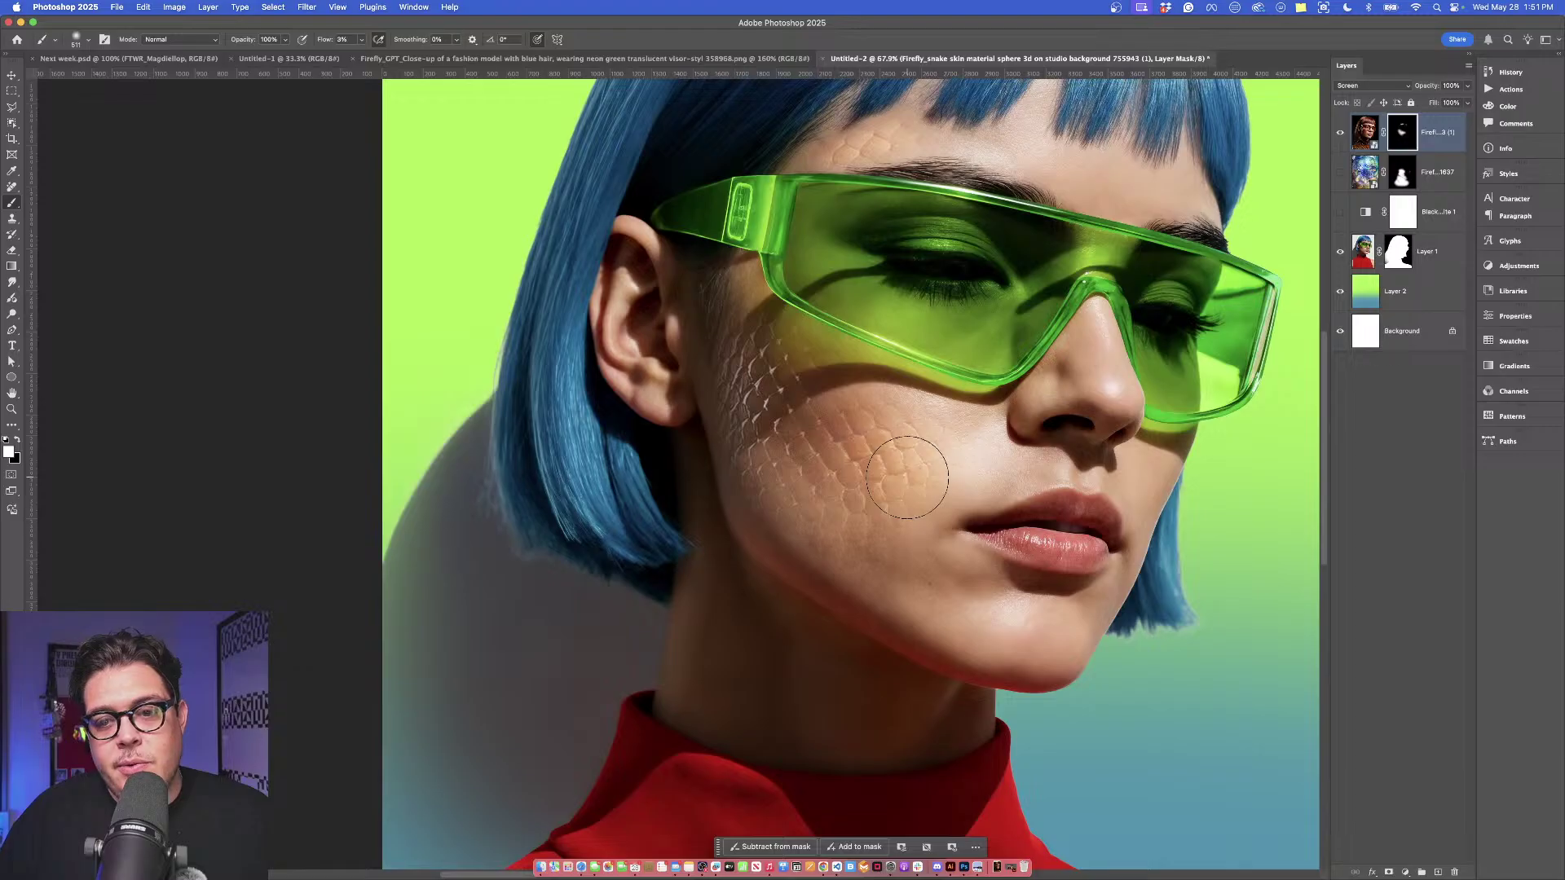
{"action": "scroll", "coordinate": [907, 477], "scroll_direction": "up", "scroll_amount": 3}
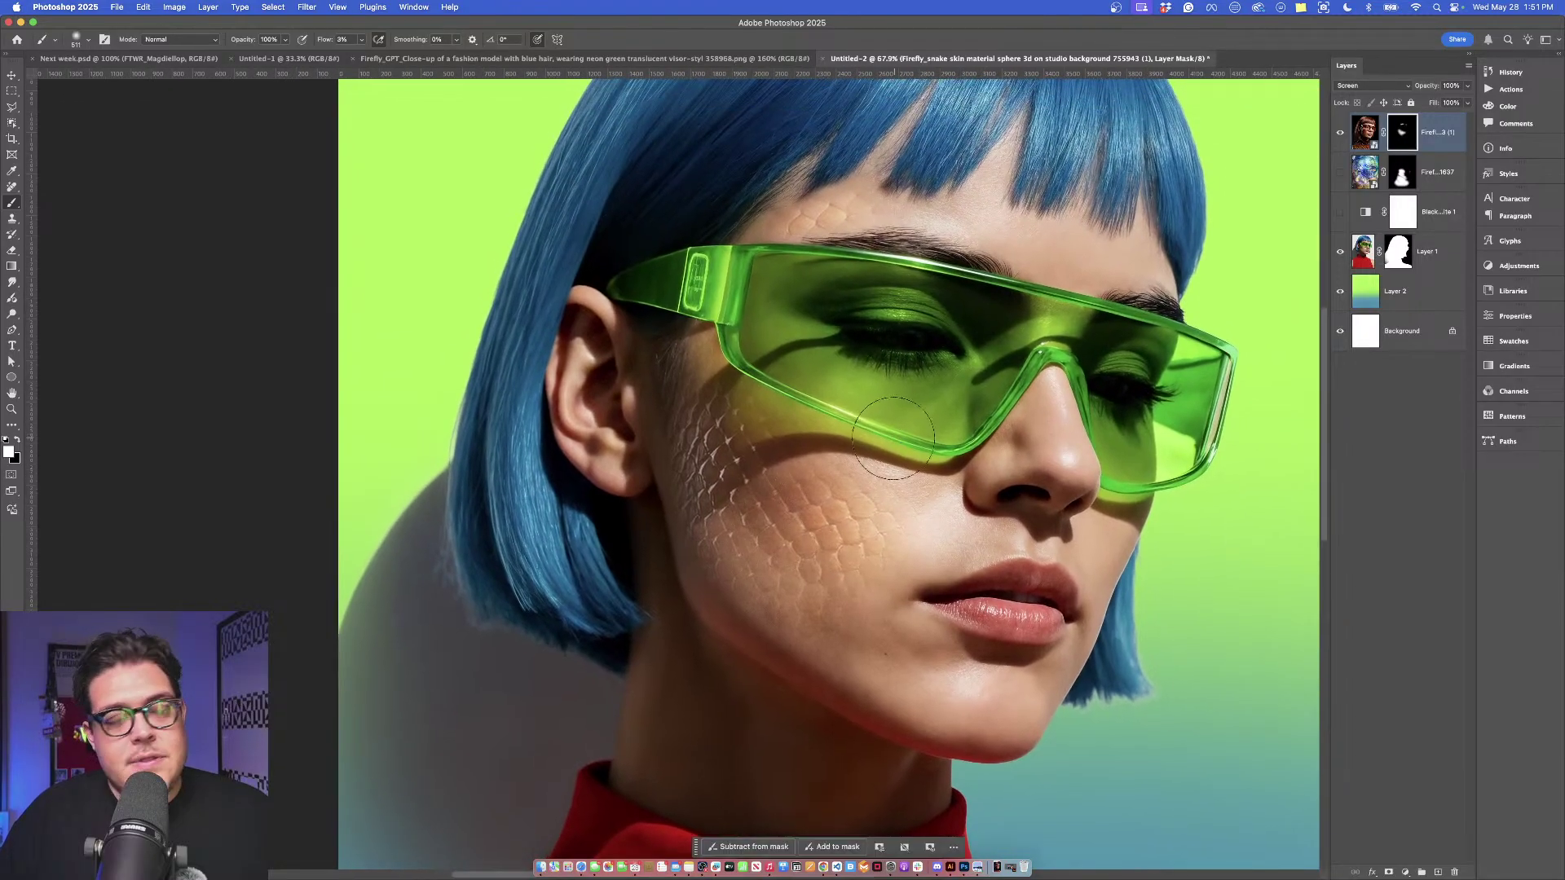
Raise the brush flow to 15% and strengthen the scales along the temple, in front of the ear and down toward the jaw.
{"action": "left_click_drag", "start_coordinate": [955, 223], "coordinate": [851, 196]}
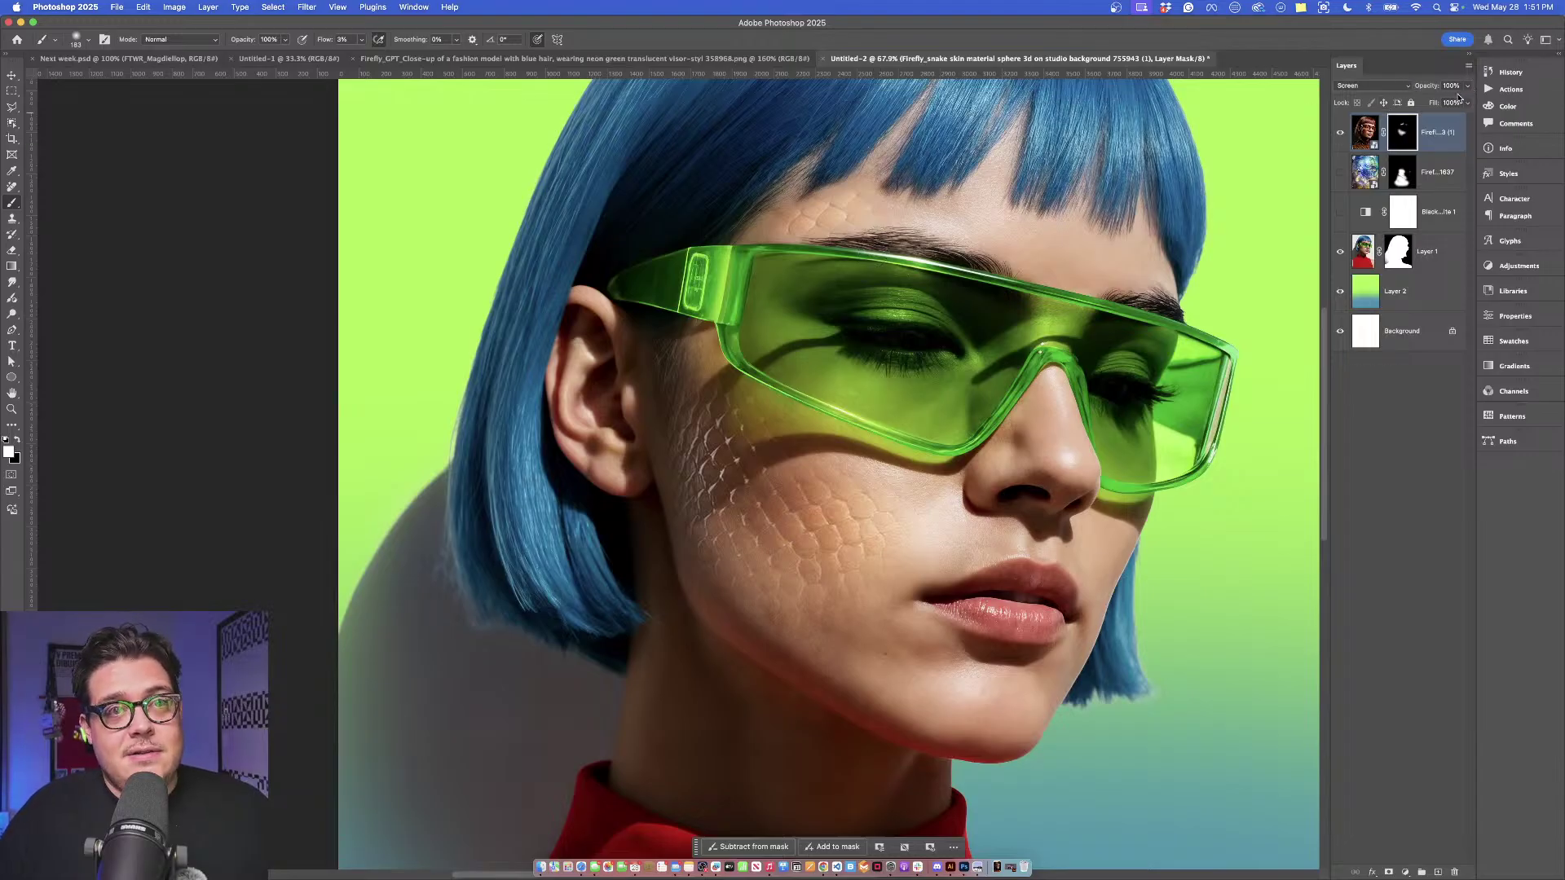
{"action": "left_click", "coordinate": [359, 42]}
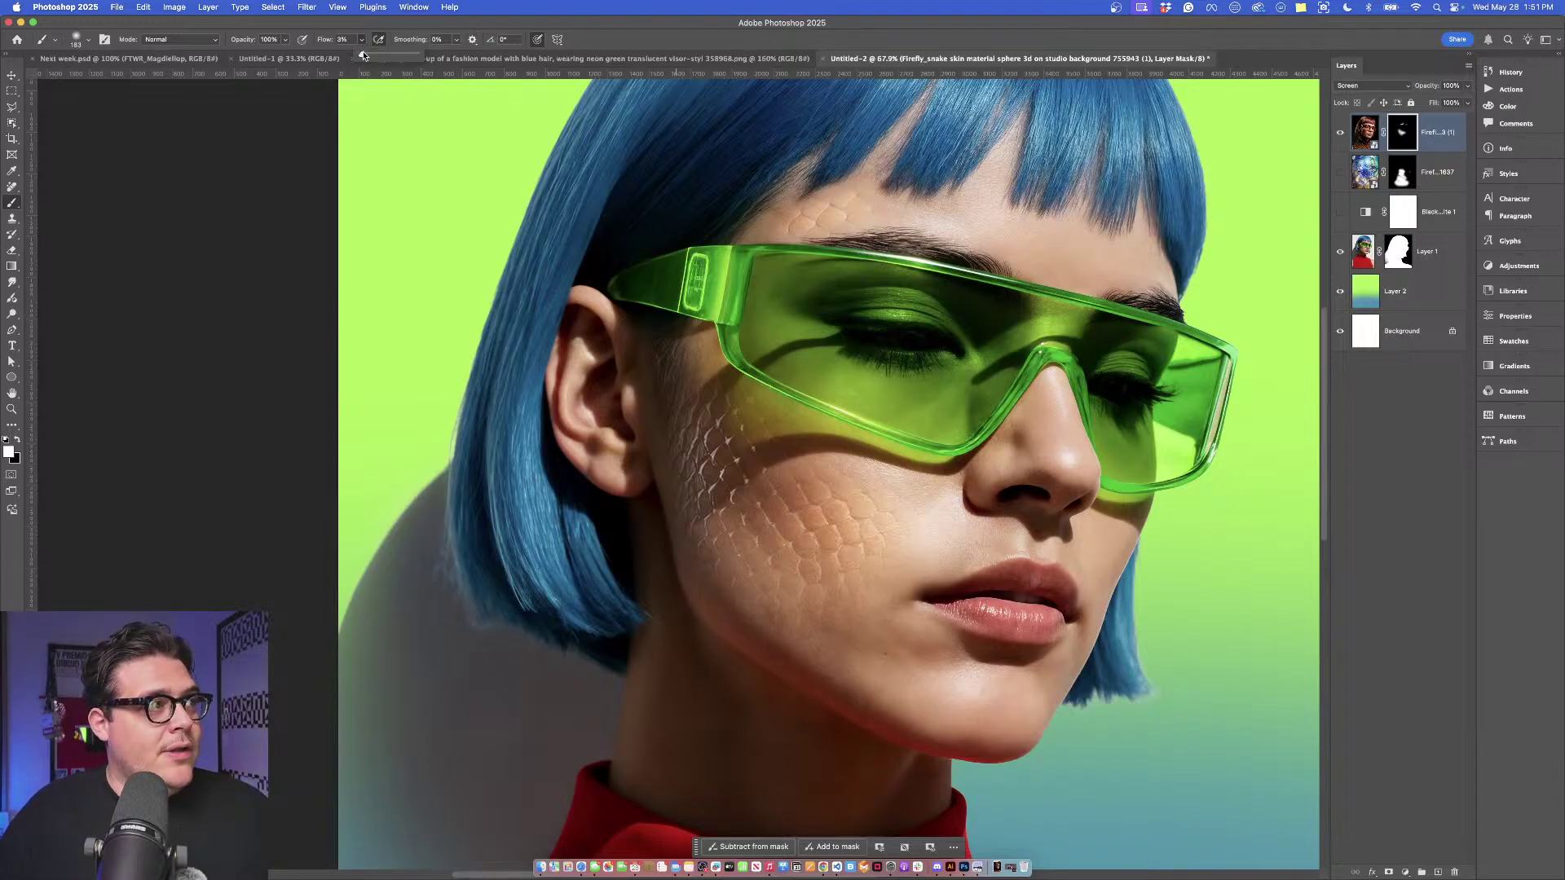
{"action": "mouse_move", "coordinate": [716, 405]}
{"action": "left_mouse_down"}
{"action": "mouse_move", "coordinate": [710, 373]}
{"action": "mouse_move", "coordinate": [711, 407]}
{"action": "mouse_move", "coordinate": [745, 421]}
{"action": "left_mouse_up"}
{"action": "mouse_move", "coordinate": [710, 396]}
{"action": "left_mouse_down"}
{"action": "mouse_move", "coordinate": [723, 473]}
{"action": "mouse_move", "coordinate": [701, 489]}
{"action": "left_mouse_up"}
{"action": "mouse_move", "coordinate": [703, 488]}
{"action": "left_mouse_down"}
{"action": "mouse_move", "coordinate": [706, 565]}
{"action": "mouse_move", "coordinate": [690, 525]}
{"action": "left_mouse_up"}
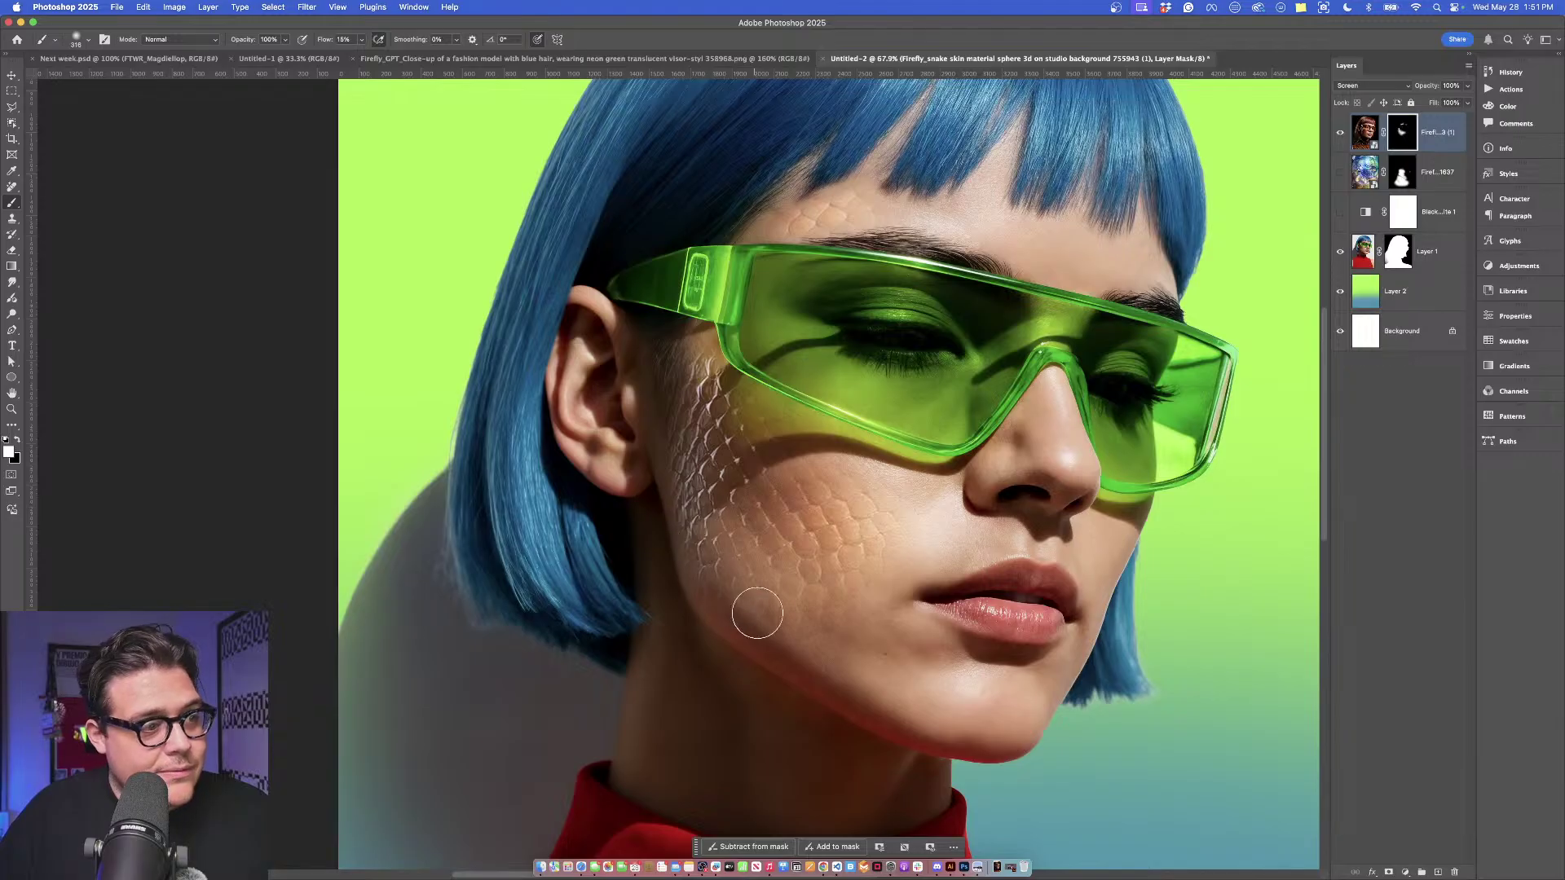
{"action": "mouse_move", "coordinate": [775, 621]}
{"action": "left_mouse_down"}
{"action": "mouse_move", "coordinate": [905, 503]}
{"action": "mouse_move", "coordinate": [864, 603]}
{"action": "mouse_move", "coordinate": [873, 666]}
{"action": "mouse_move", "coordinate": [888, 668]}
{"action": "left_mouse_up"}
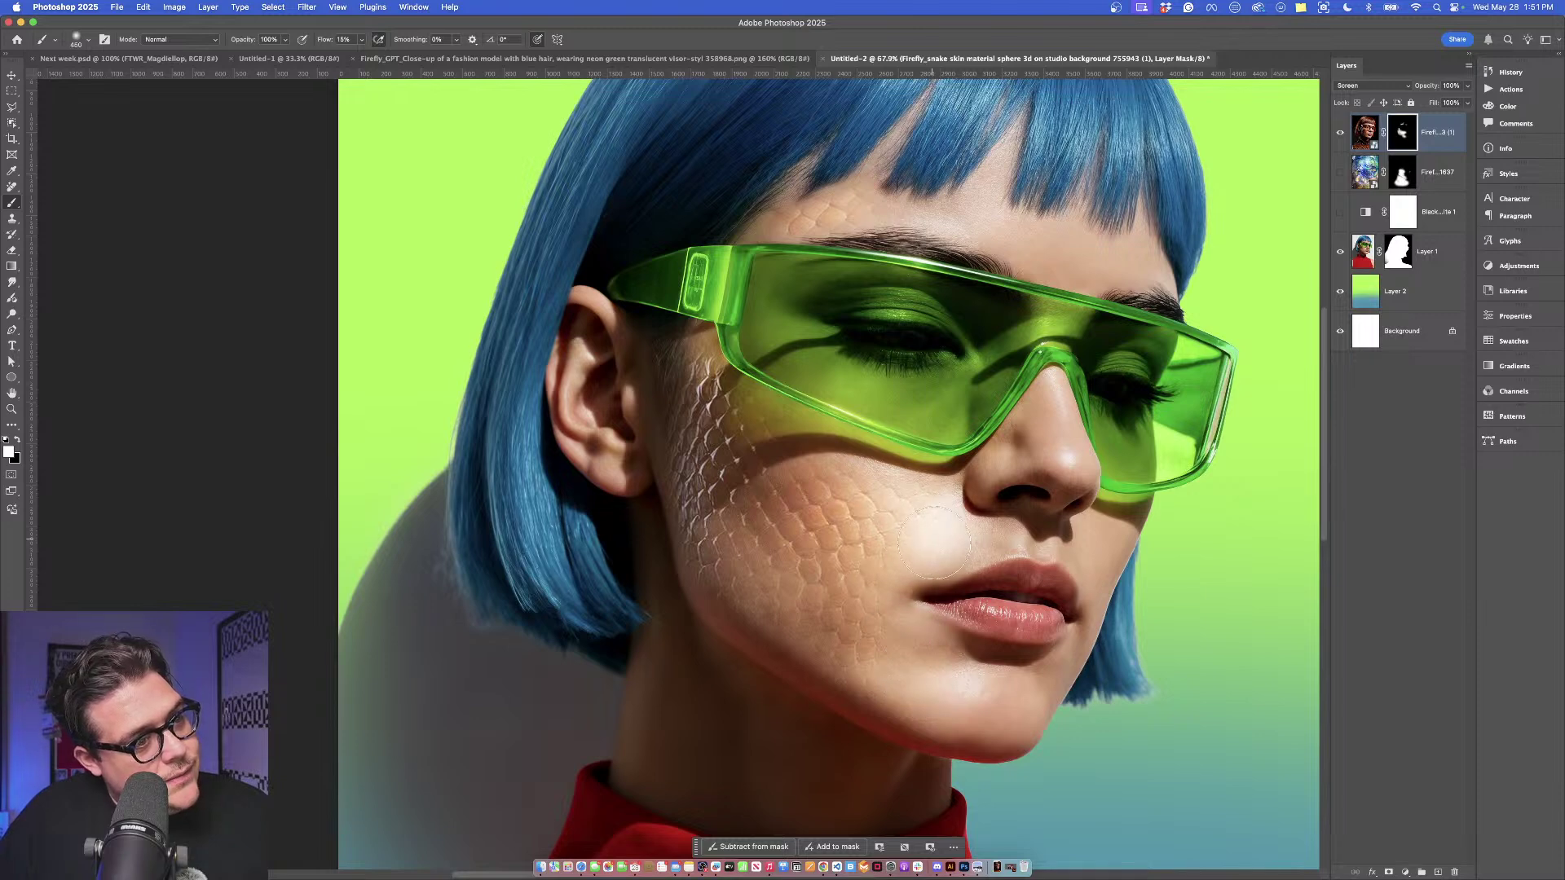
{"action": "left_click_drag", "start_coordinate": [934, 542], "coordinate": [917, 542]}
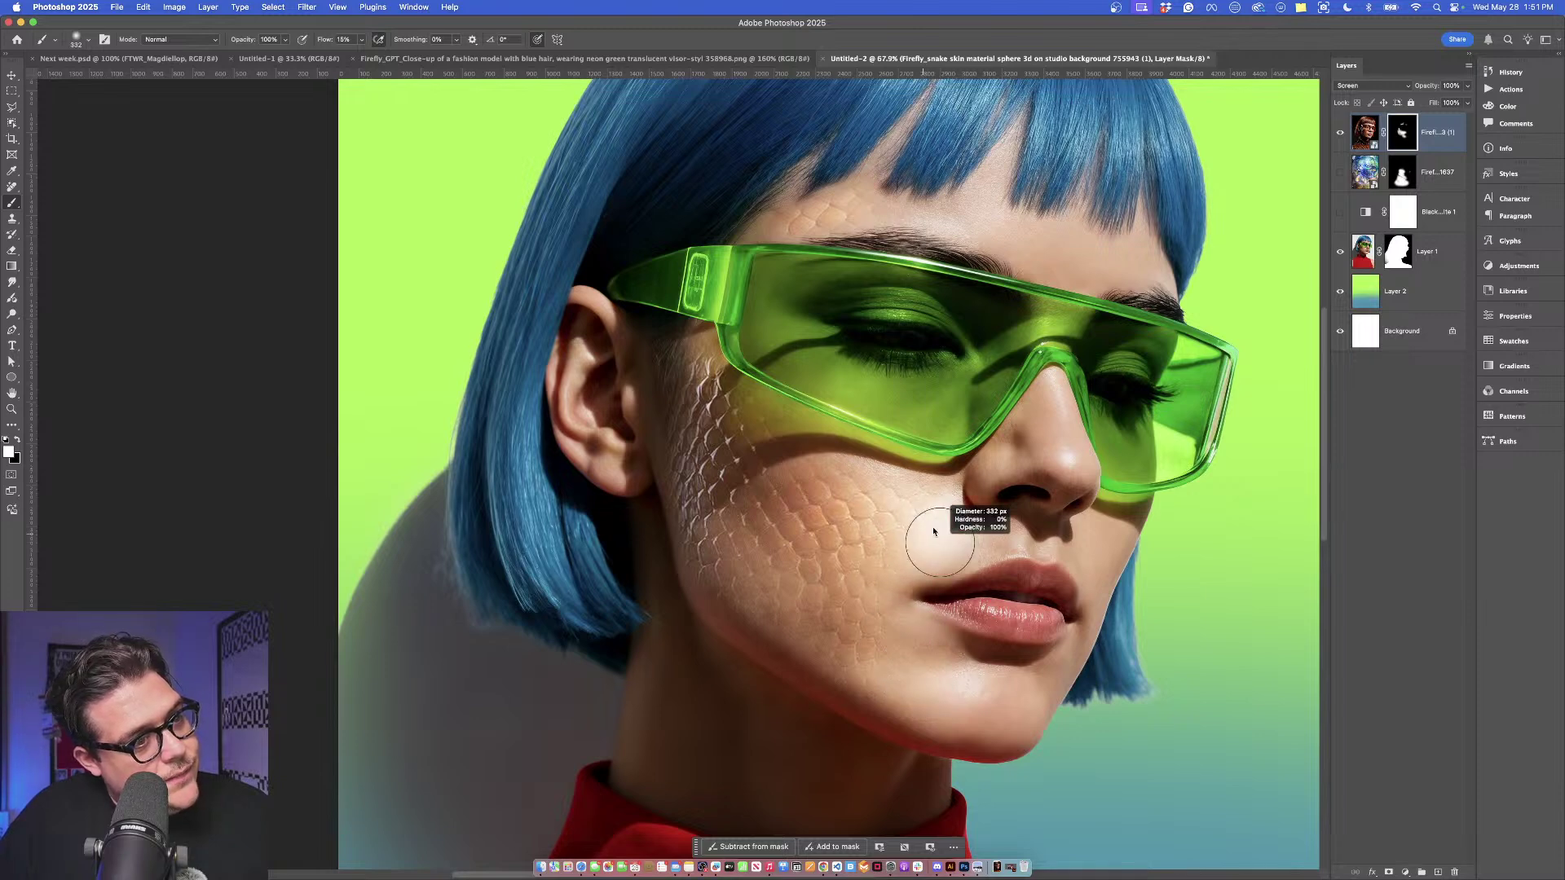
Toggle the snake-skin layer's mask off and on repeatedly to compare the masked face with the full texture.
{"action": "left_click", "coordinate": [1402, 138], "text": "shift"}
{"action": "left_click", "coordinate": [1402, 140], "text": "shift"}
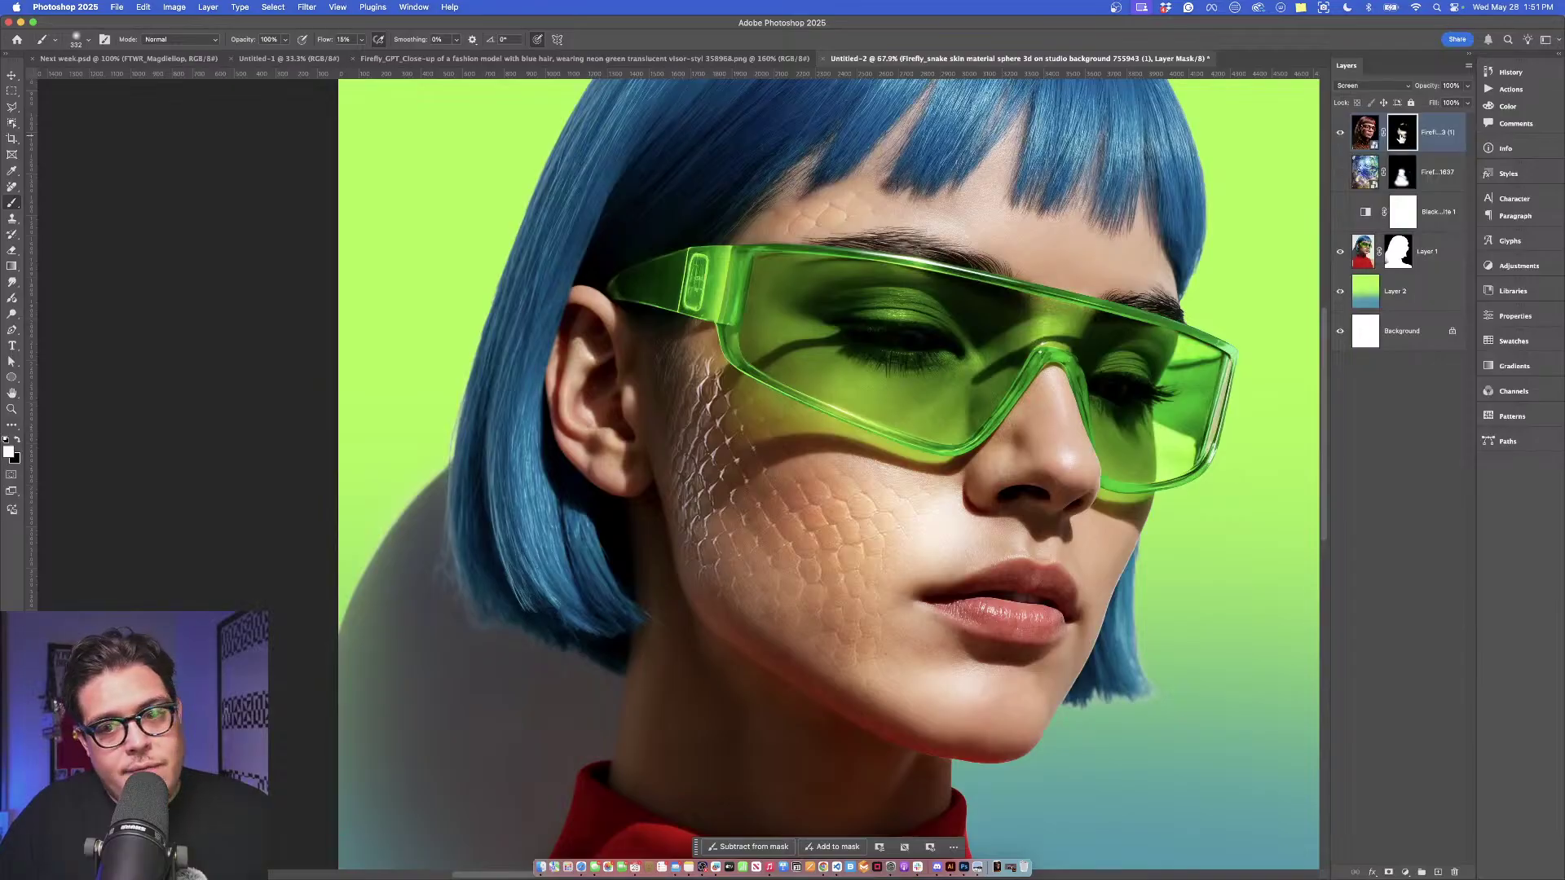
{"action": "left_click", "coordinate": [1401, 137], "text": "shift"}
{"action": "left_click", "coordinate": [1400, 137], "text": "shift"}
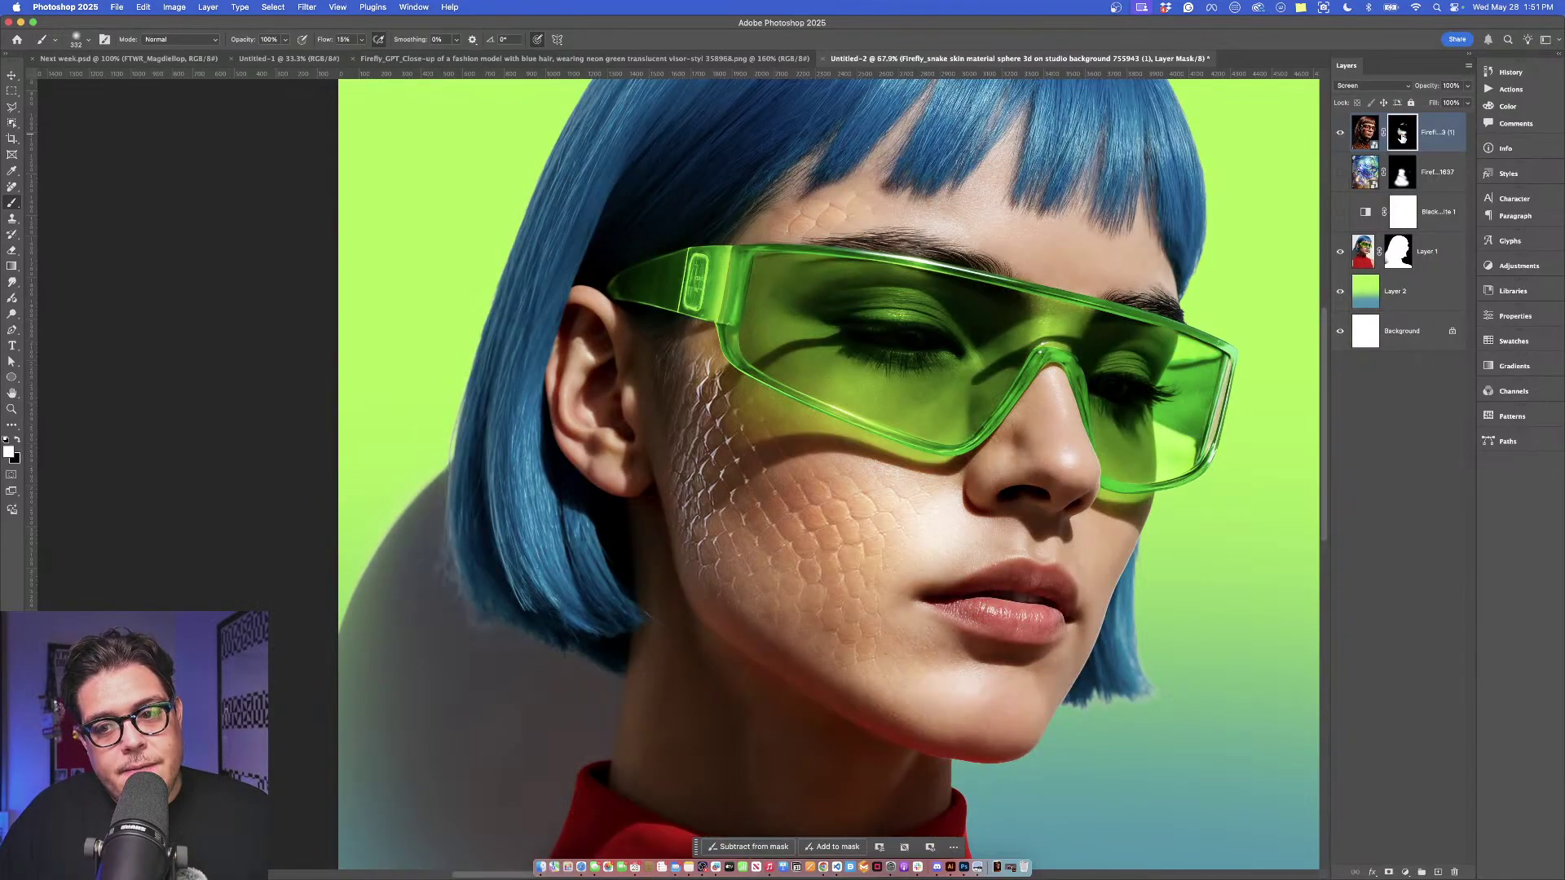
{"action": "left_click", "coordinate": [1401, 137], "text": "shift"}
{"action": "left_click", "coordinate": [1401, 137], "text": "shift"}
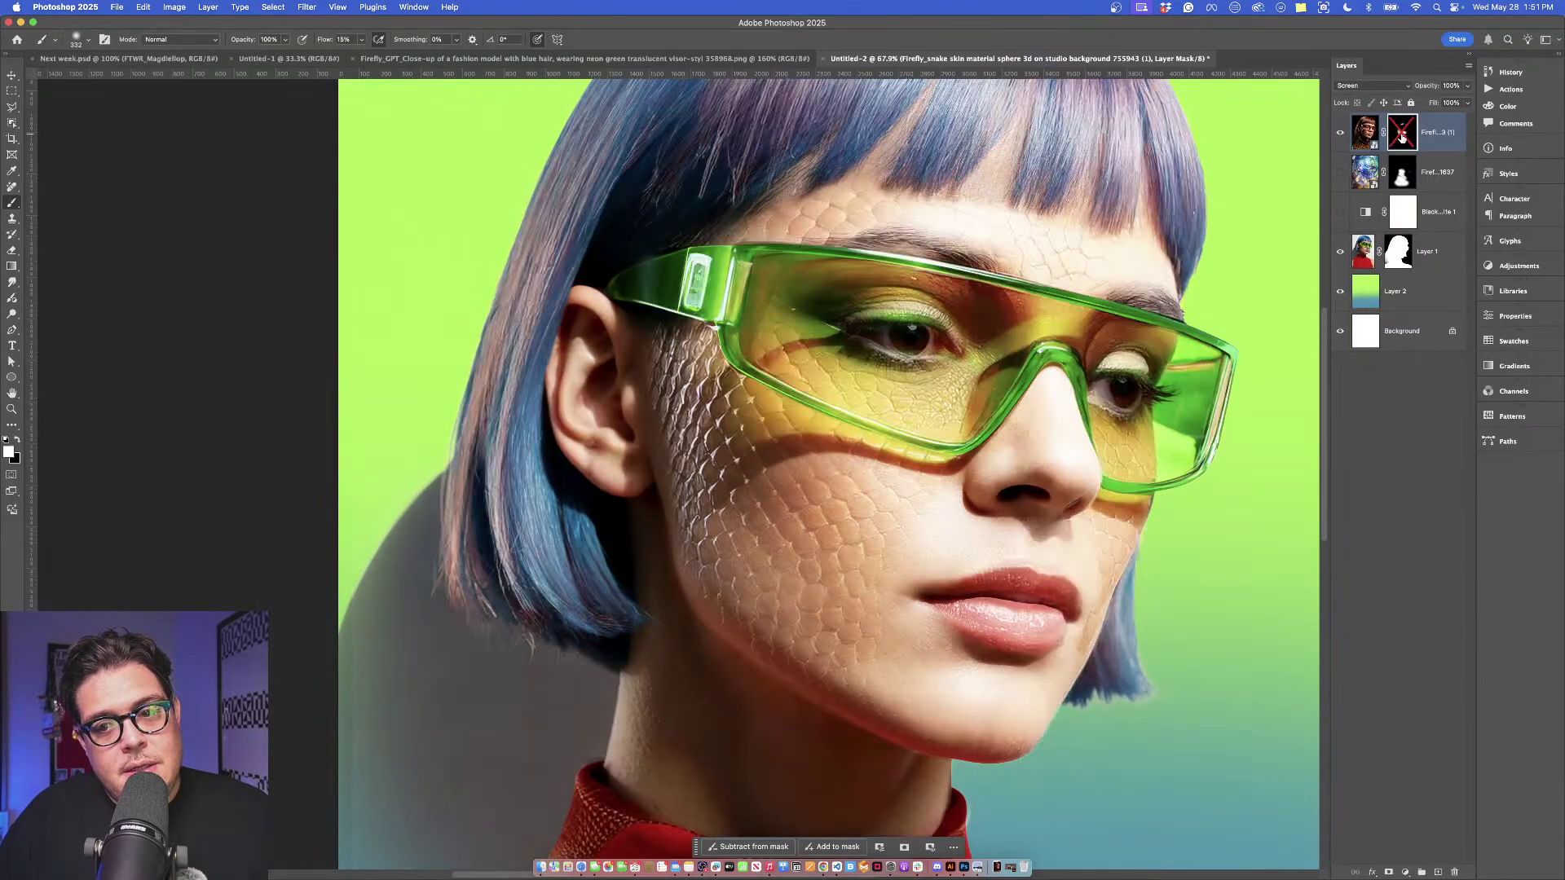
{"action": "left_click", "coordinate": [1401, 137], "text": "shift"}
{"action": "left_click", "coordinate": [1401, 137], "text": "shift"}
{"action": "left_click", "coordinate": [1401, 137], "text": "shift"}
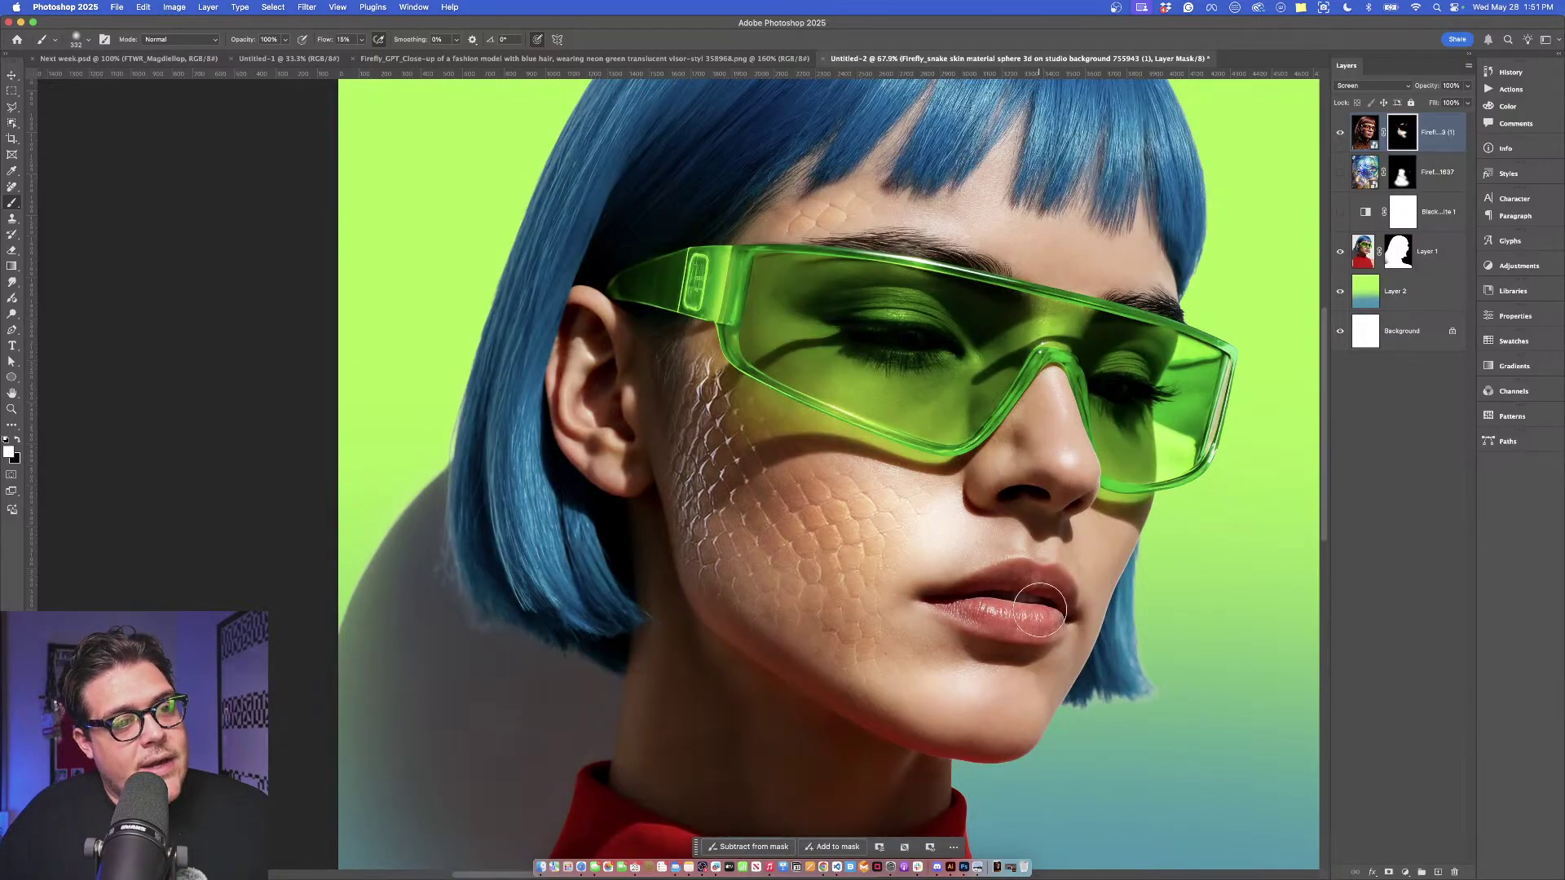
Reveal scales on the far cheek beside the nose and mouth by painting the mask with a smaller brush.
{"action": "left_click_drag", "start_coordinate": [1111, 550], "coordinate": [1084, 550]}
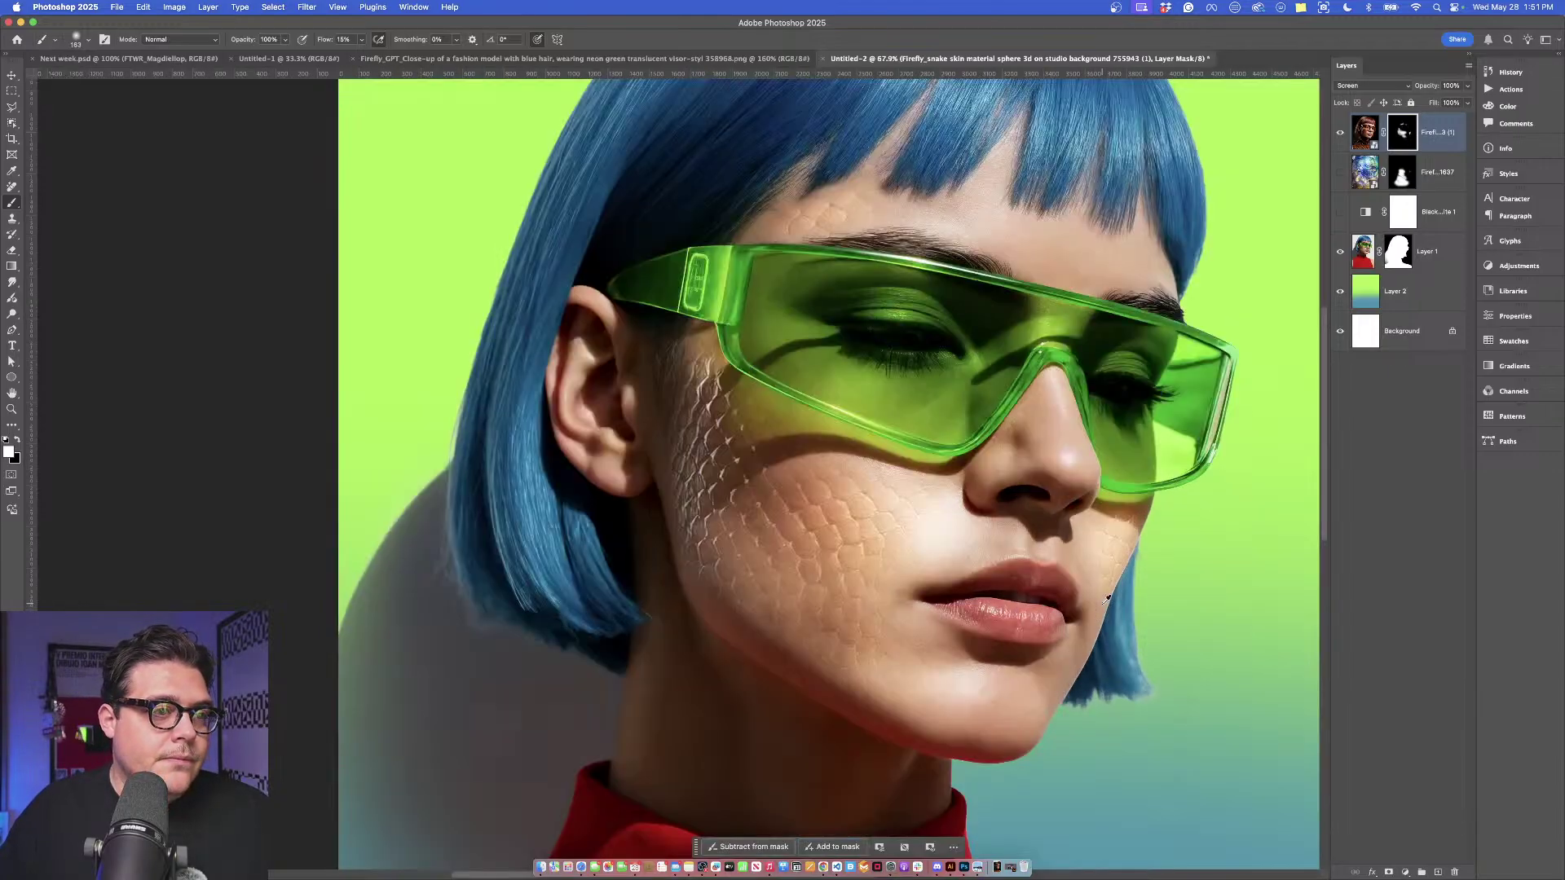
{"action": "left_click_drag", "start_coordinate": [1103, 585], "coordinate": [1088, 586]}
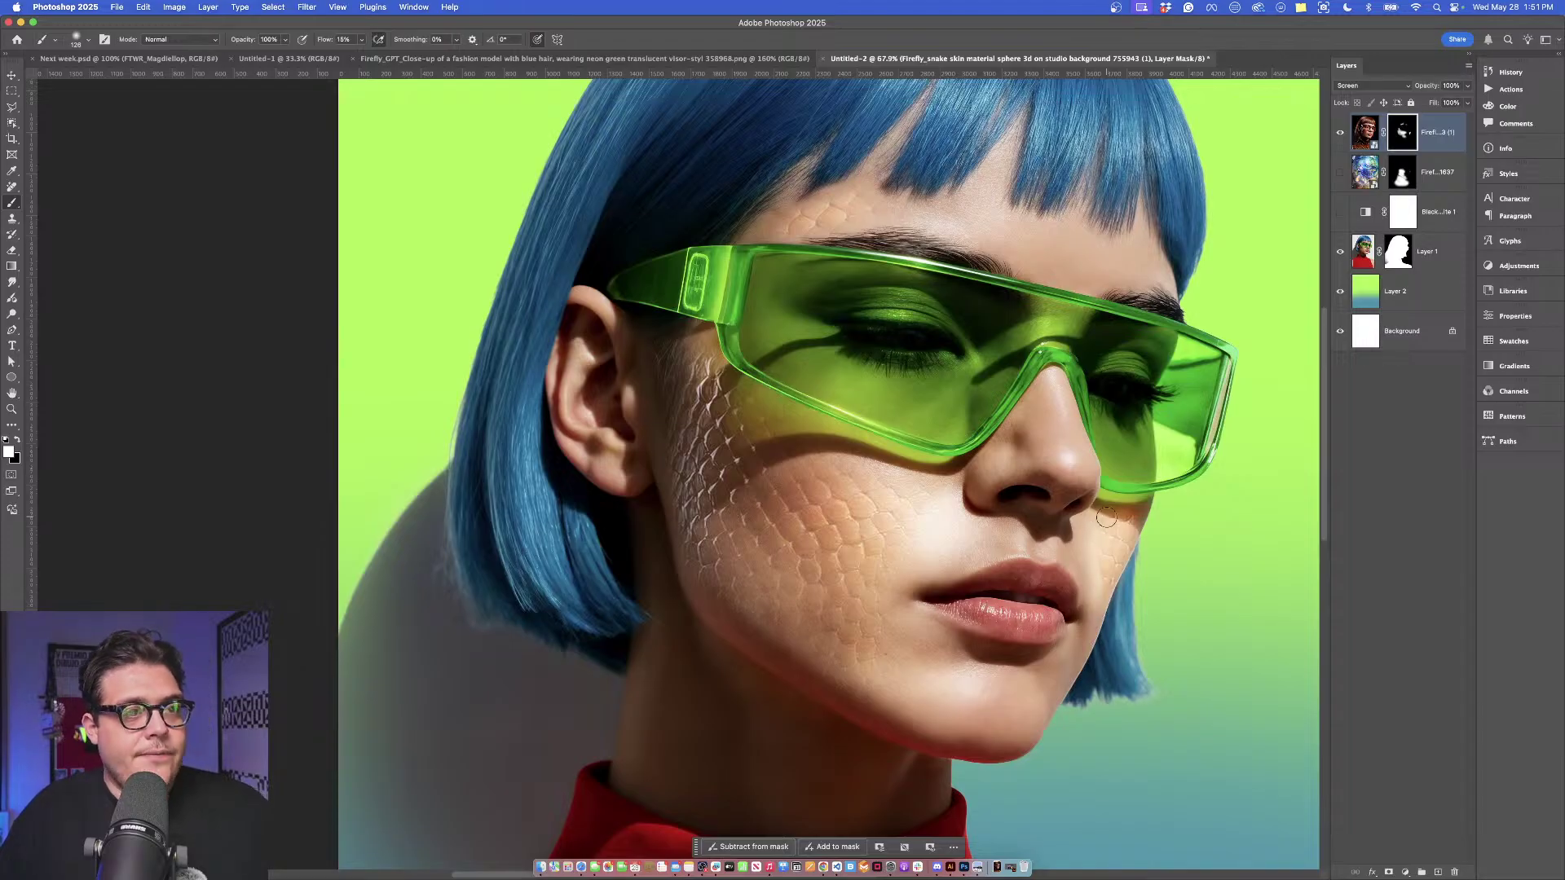
{"action": "scroll", "coordinate": [1106, 517], "scroll_direction": "down", "scroll_amount": 5}
{"action": "scroll", "coordinate": [1106, 517], "scroll_direction": "down", "scroll_amount": 1}
Enlarge the soft brush and blend the scales on the near cheek toward the corner of the mouth.
{"action": "left_click_drag", "start_coordinate": [853, 475], "coordinate": [904, 481]}
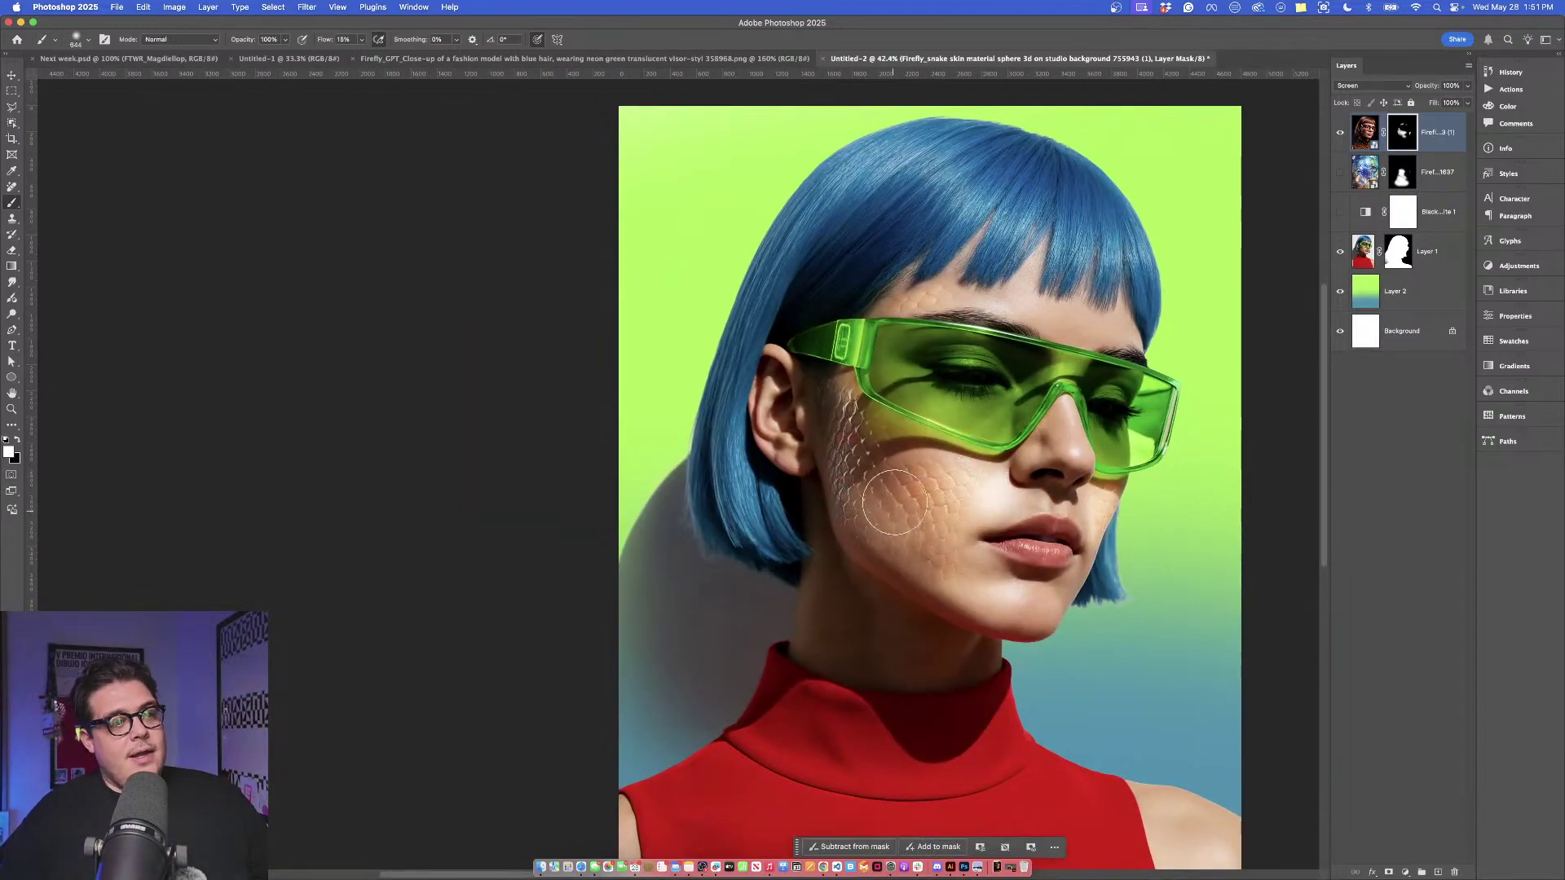
{"action": "left_click_drag", "start_coordinate": [961, 541], "coordinate": [946, 541]}
{"action": "scroll", "coordinate": [969, 578], "scroll_direction": "up", "scroll_amount": 5}
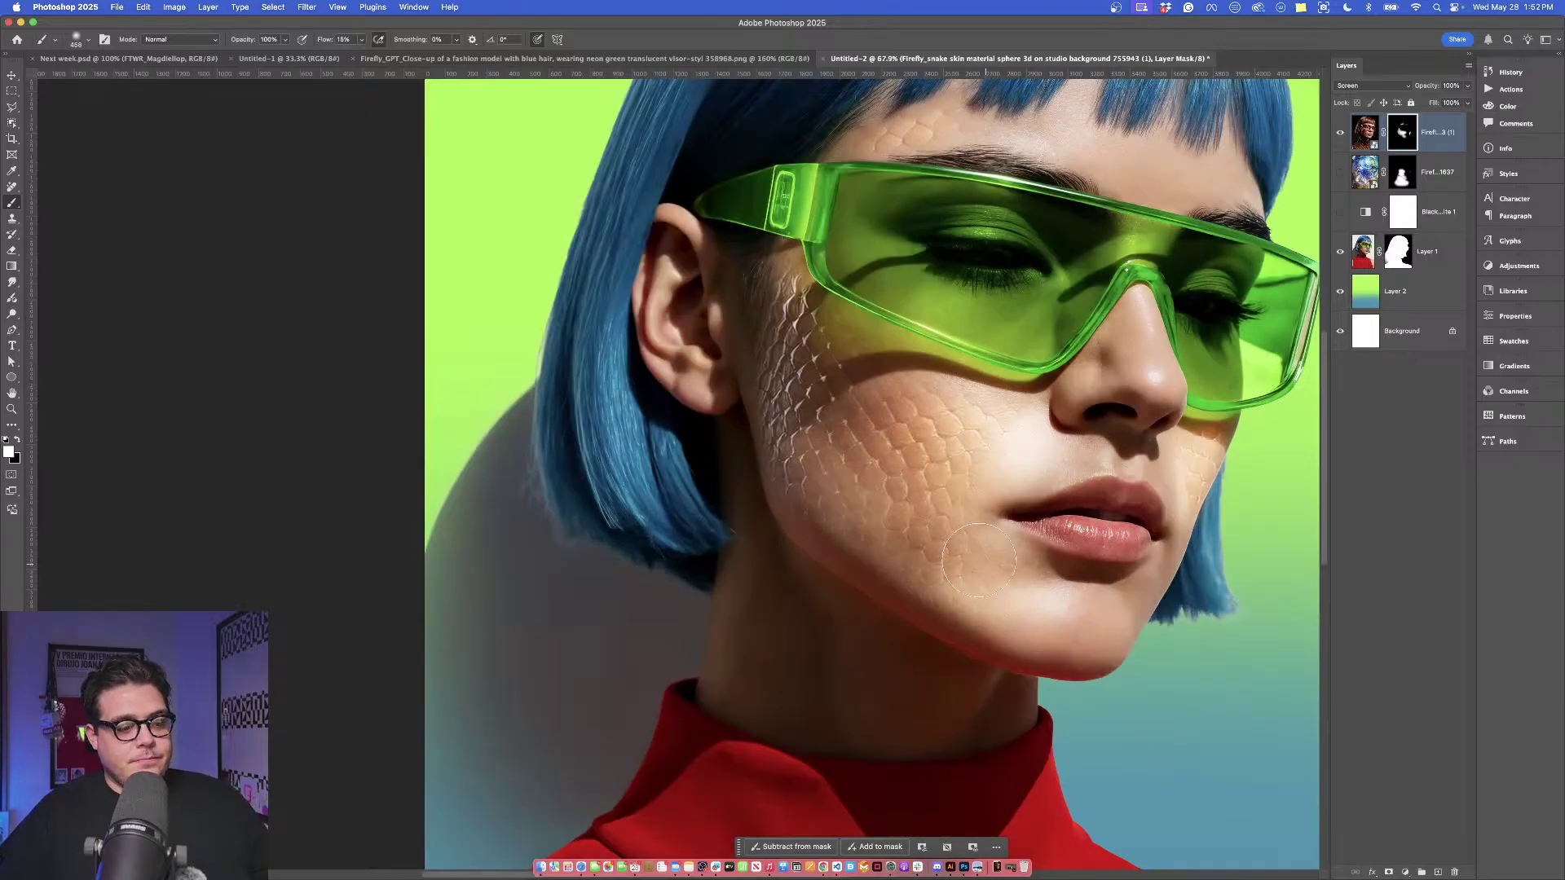
{"action": "scroll", "coordinate": [950, 529], "scroll_direction": "down", "scroll_amount": 5}
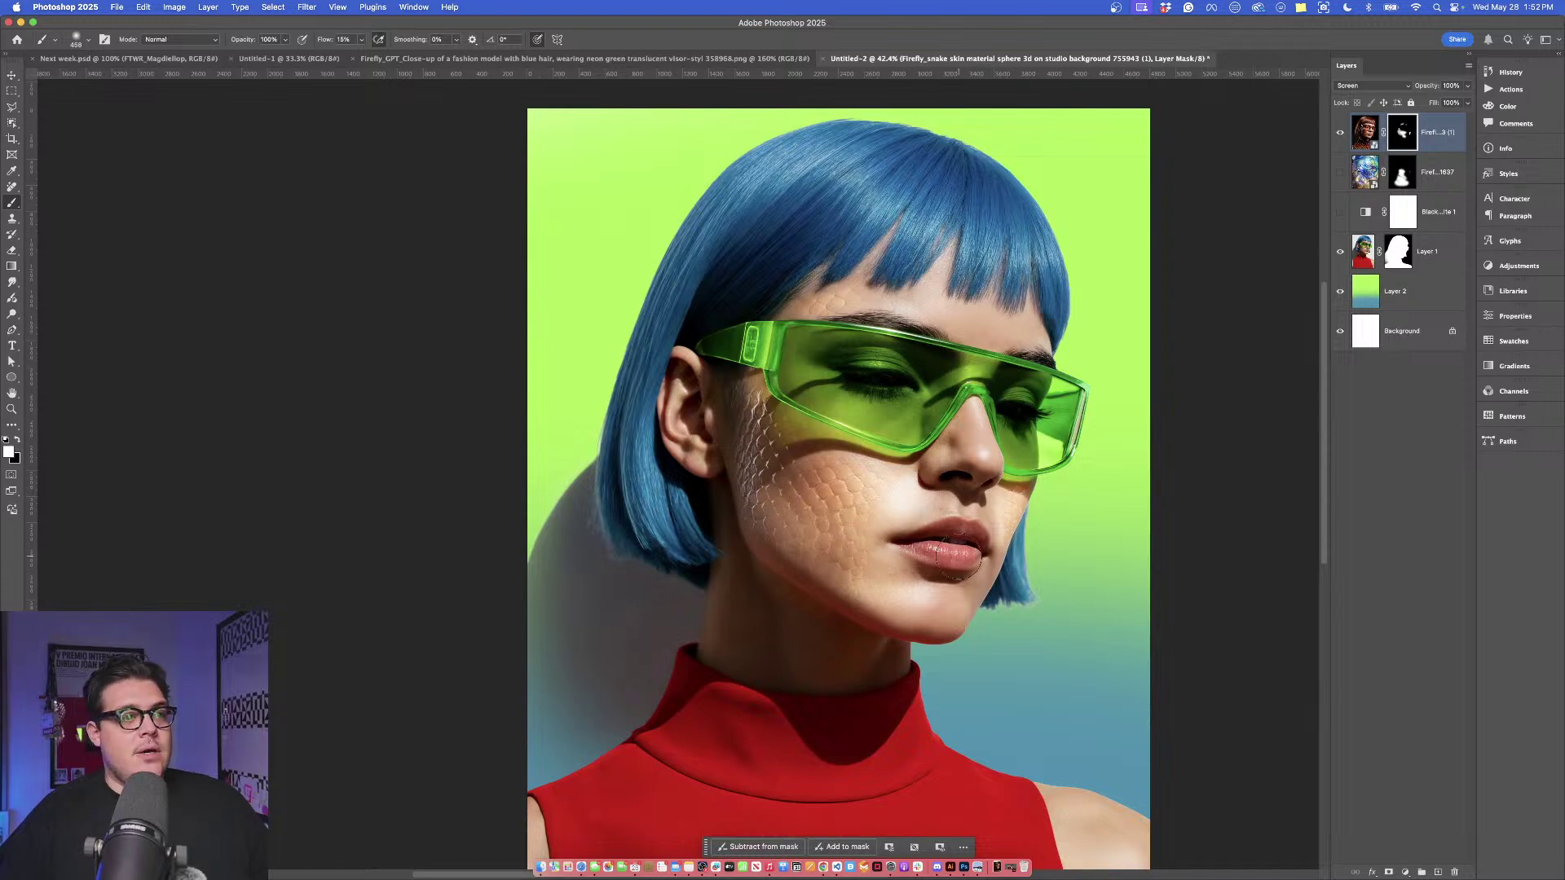
Paint the mask across the forehead below the fringe to bring out more snake-skin scales there.
{"action": "scroll", "coordinate": [864, 498], "scroll_direction": "up", "scroll_amount": 5}
{"action": "scroll", "coordinate": [858, 355], "scroll_direction": "down", "scroll_amount": 5}
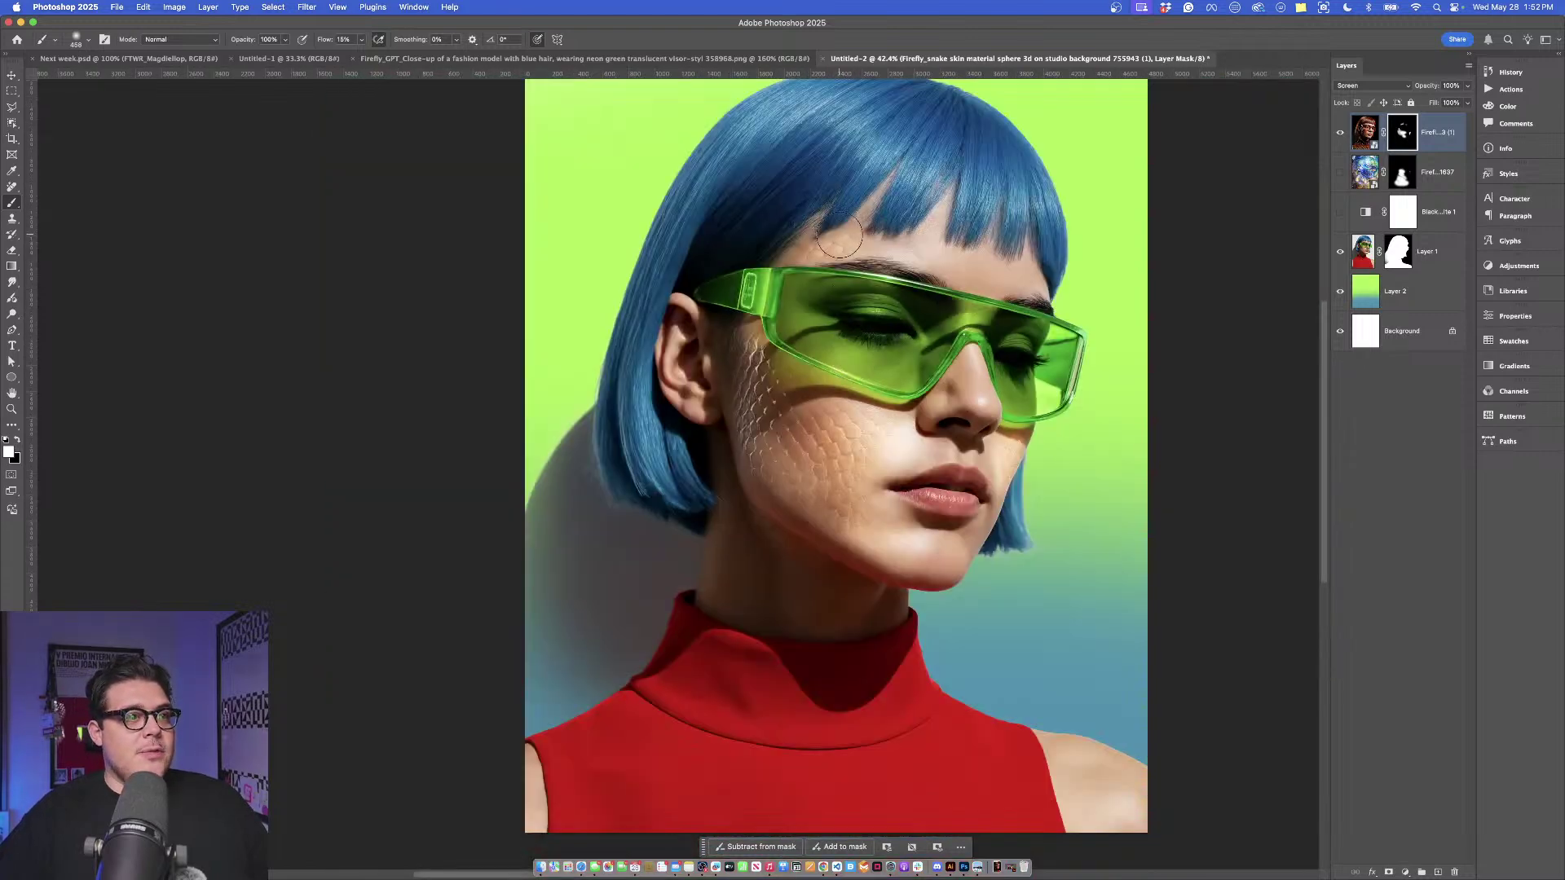
{"action": "left_click_drag", "start_coordinate": [840, 235], "coordinate": [931, 239]}
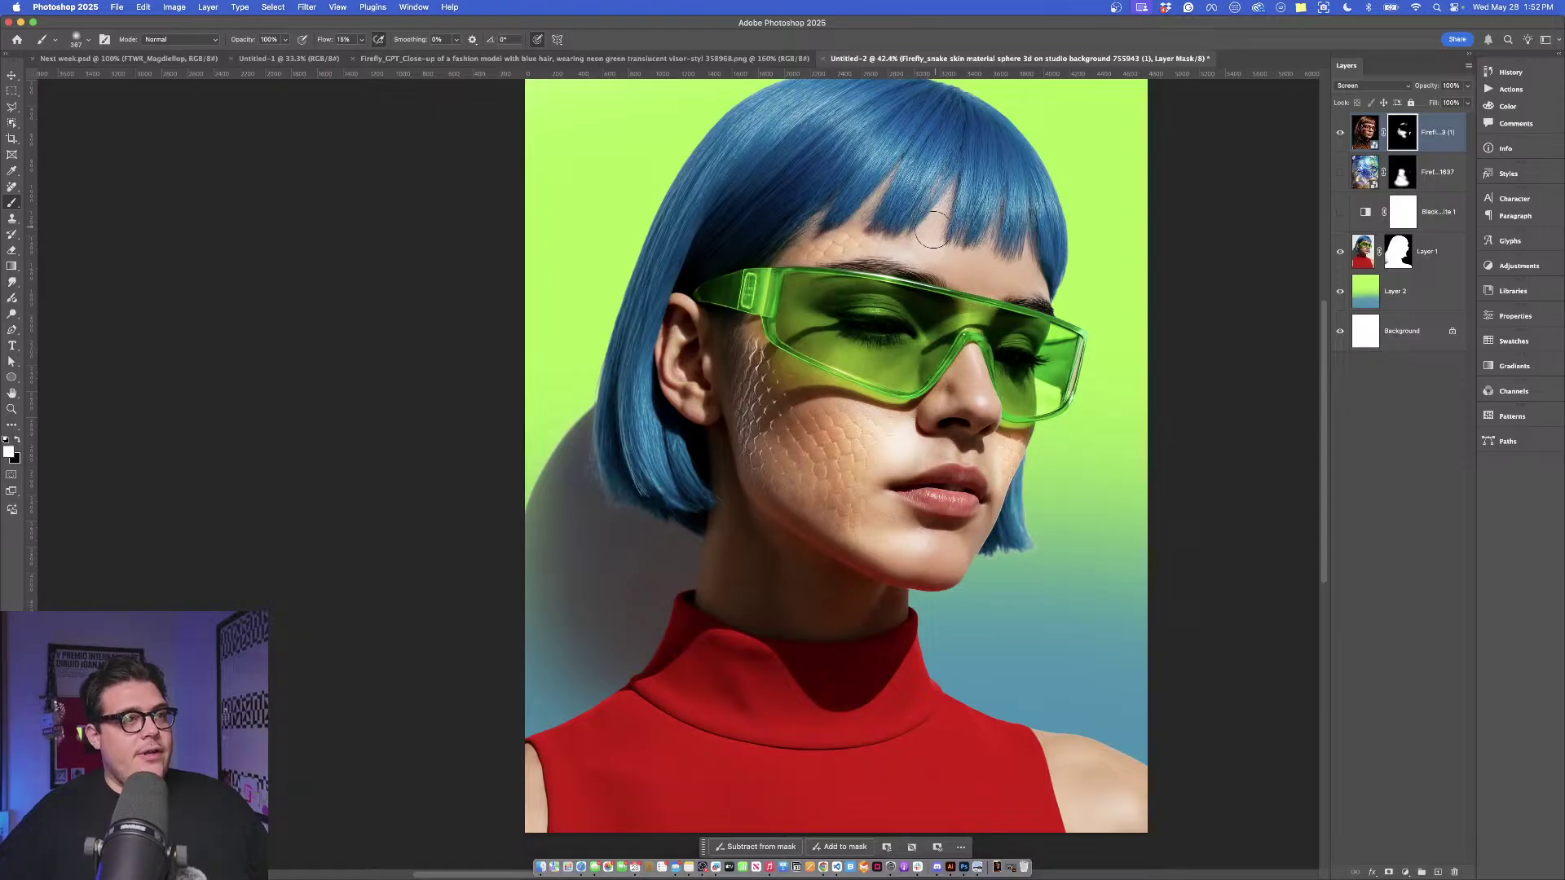
{"action": "scroll", "coordinate": [872, 357], "scroll_direction": "down", "scroll_amount": 3}
{"action": "scroll", "coordinate": [867, 353], "scroll_direction": "up", "scroll_amount": 3}
{"action": "scroll", "coordinate": [853, 481], "scroll_direction": "down", "scroll_amount": 3}
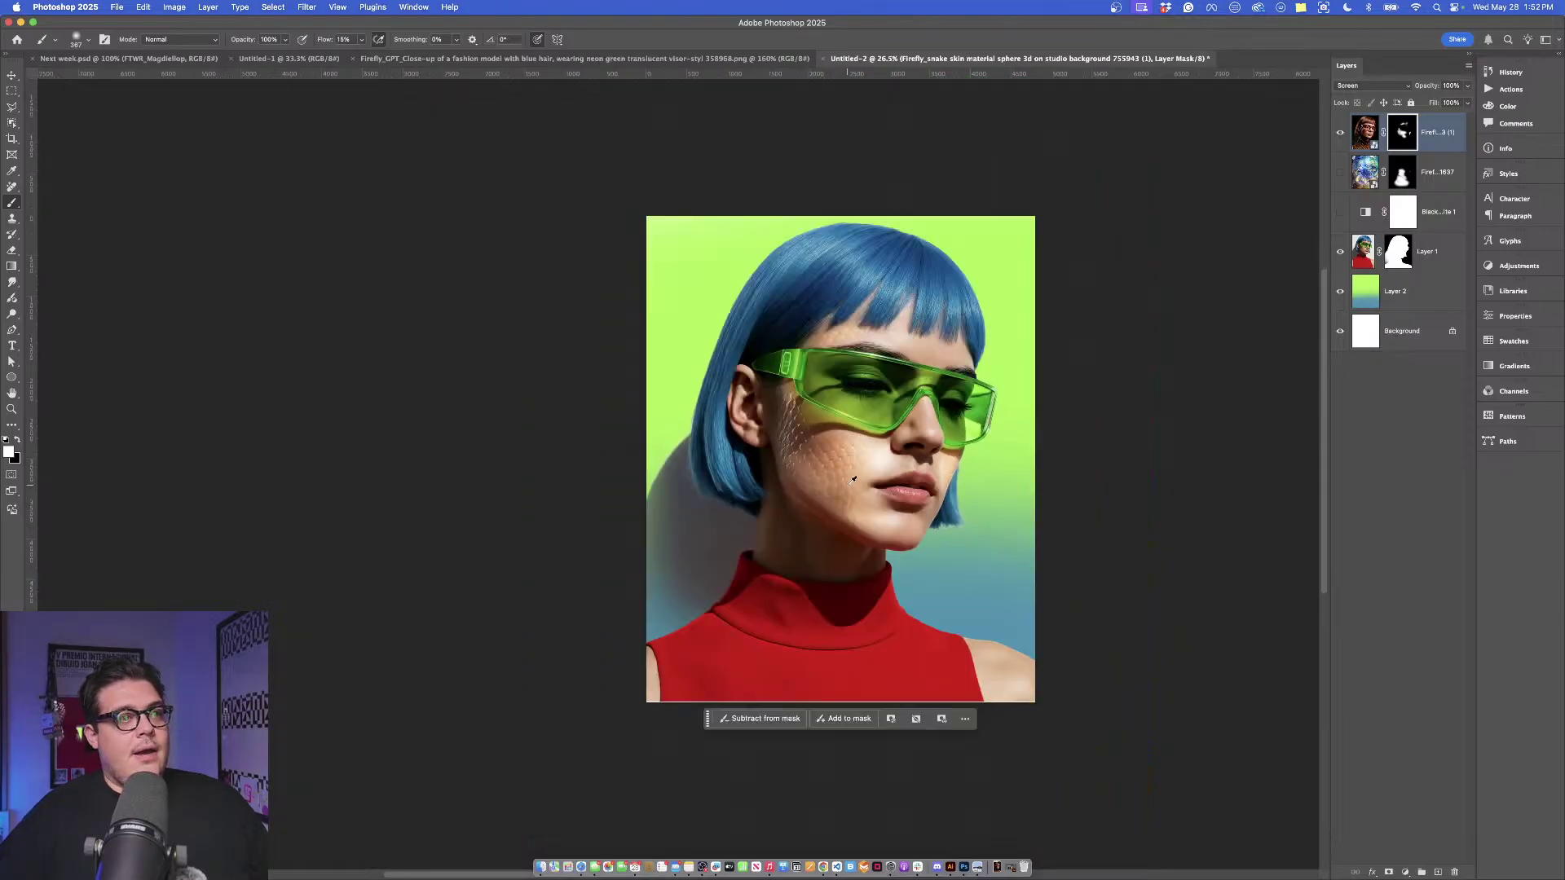
Duplicate all layers from Layer 1 up to the snake-skin portrait and merge the copies into a single layer.
{"action": "left_click", "coordinate": [1418, 261]}
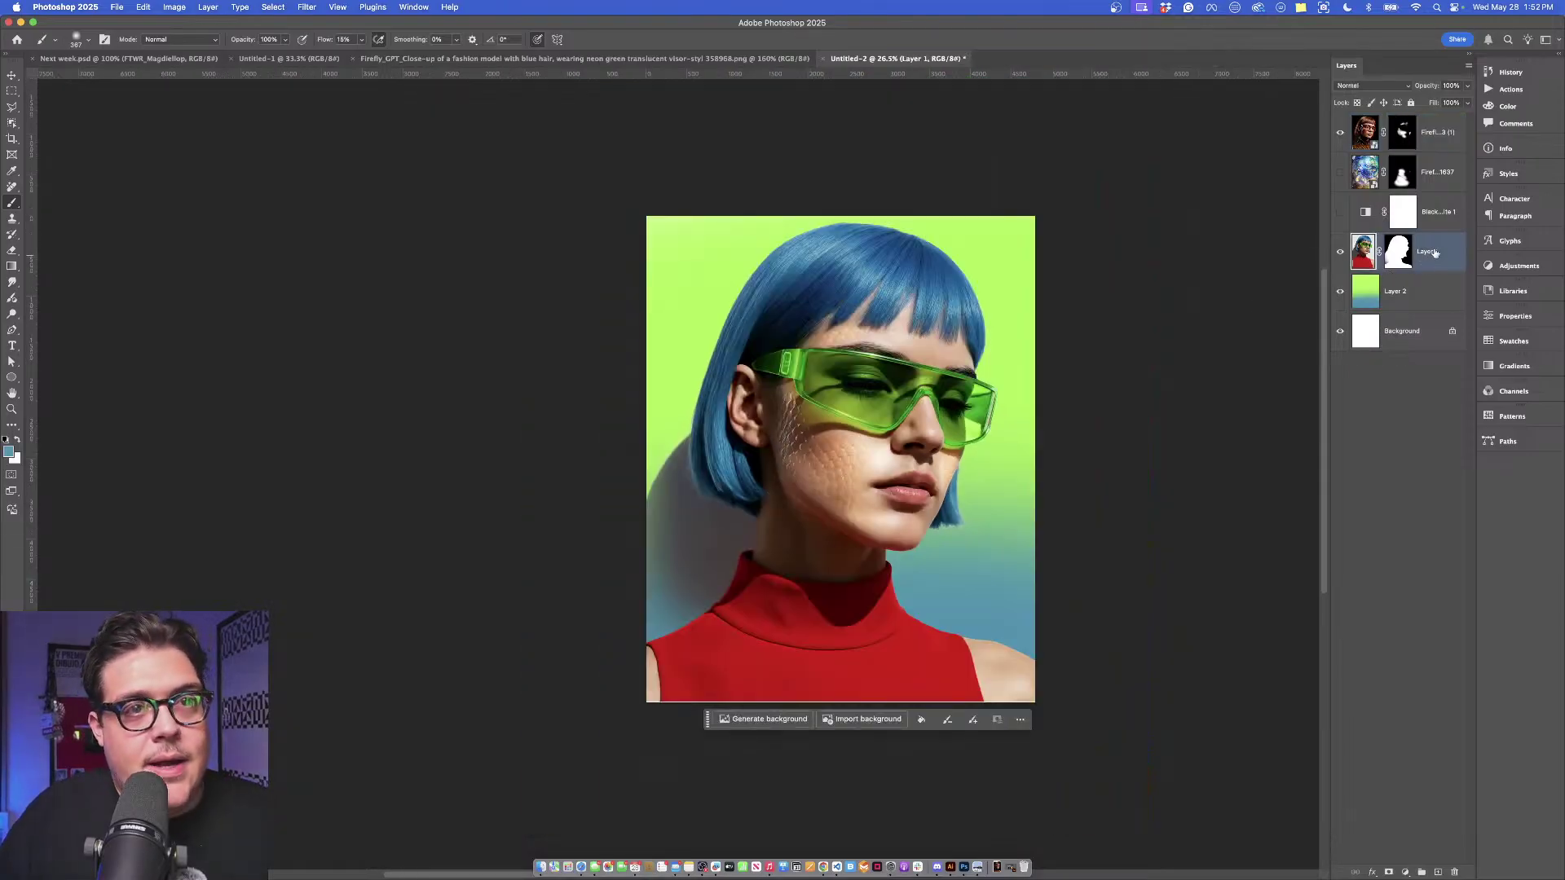
{"action": "left_click", "coordinate": [1442, 134], "text": "shift"}
{"action": "key", "text": "super+j"}
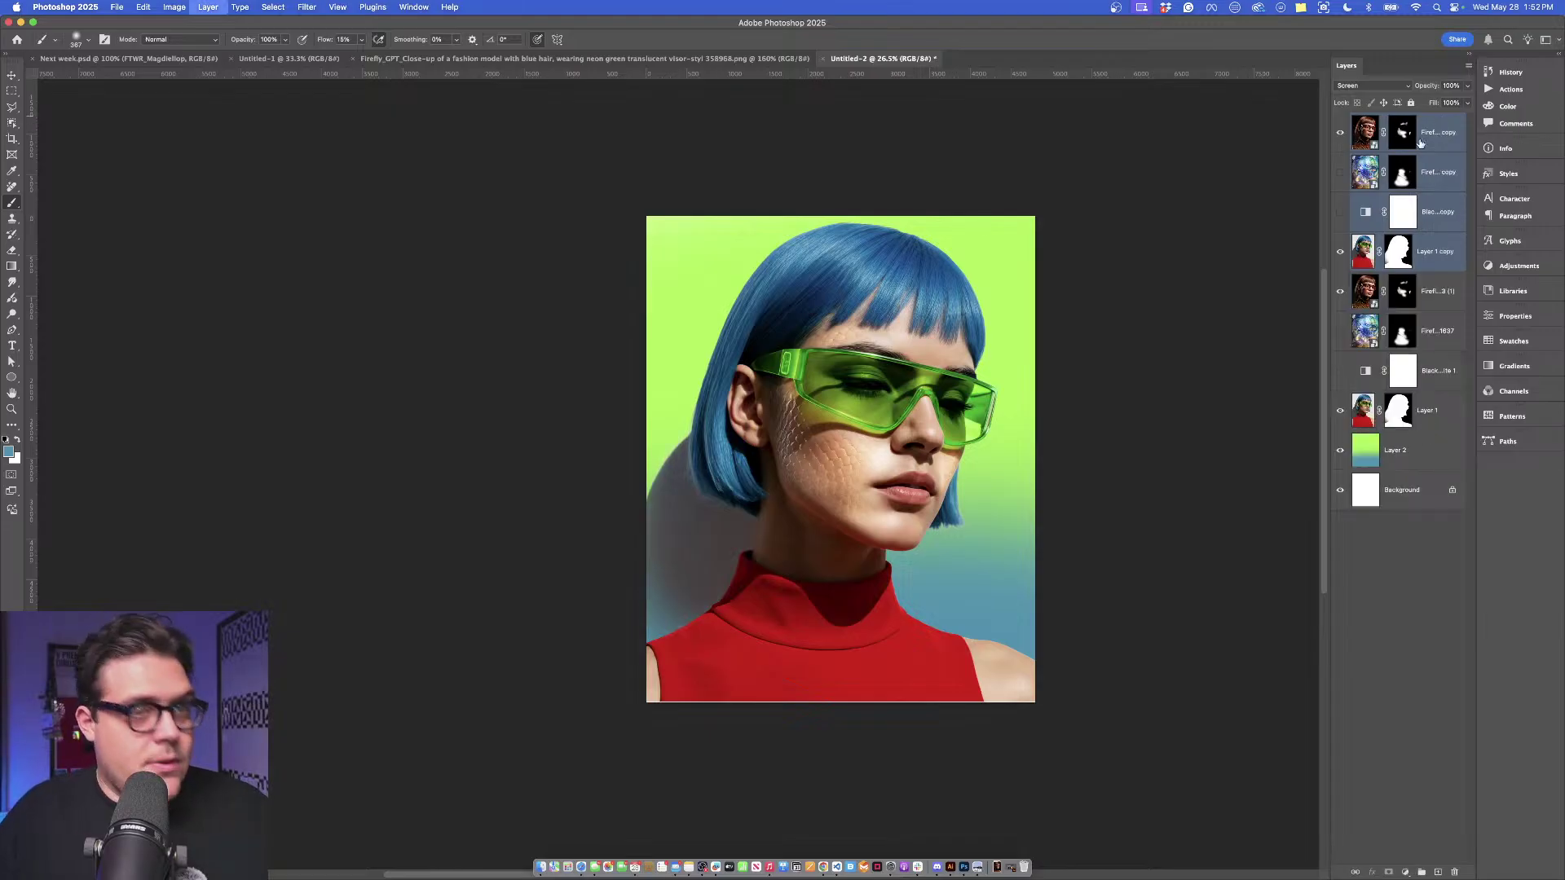
{"action": "key", "text": "super+e"}
{"action": "left_click", "coordinate": [340, 6]}
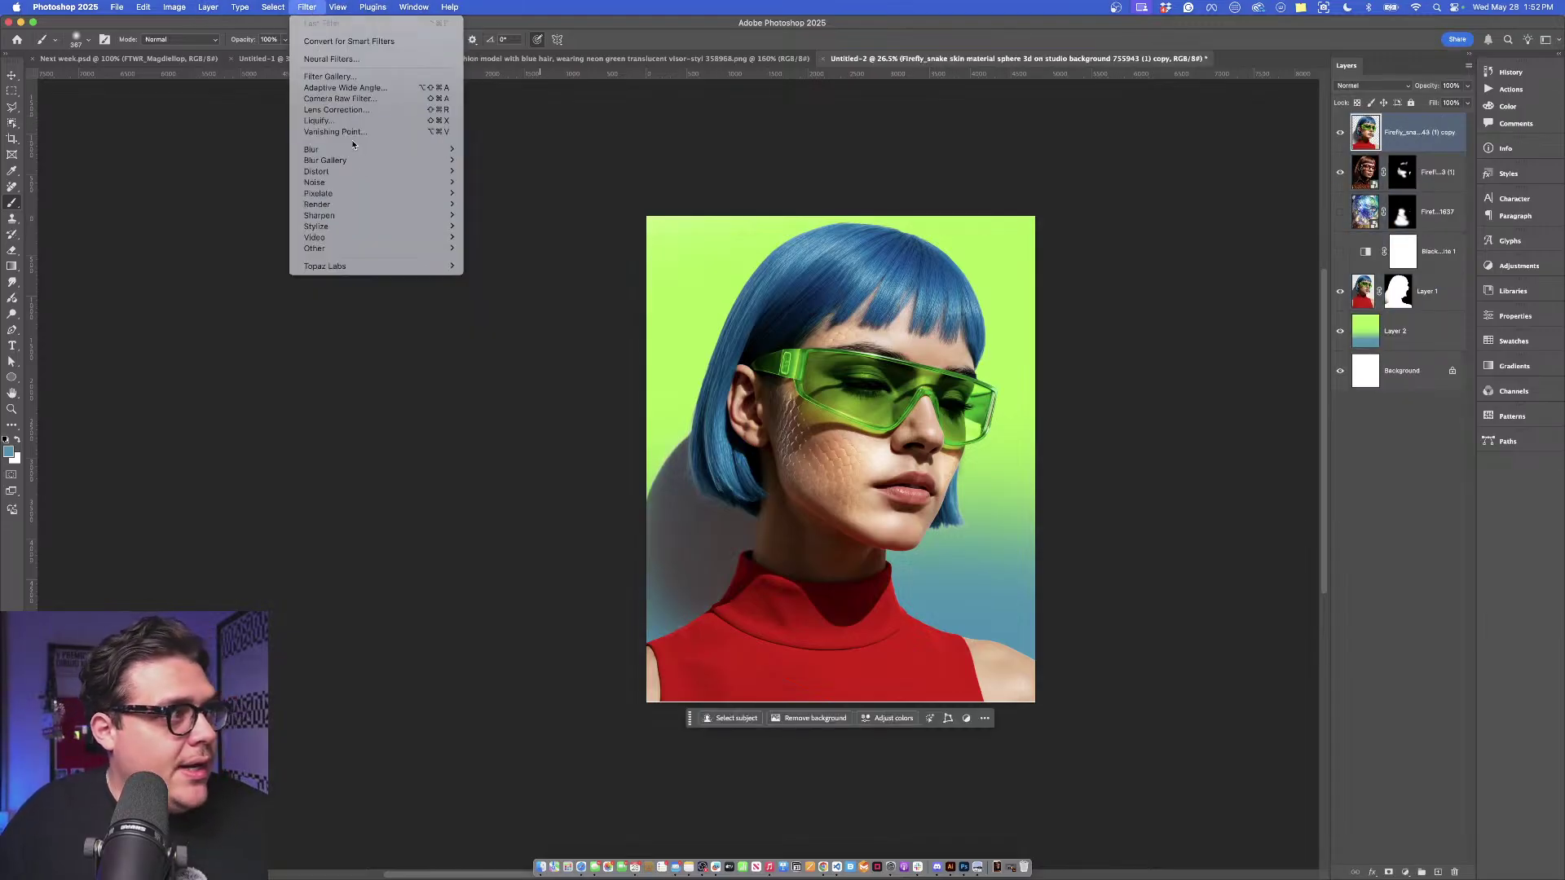
{"action": "left_click", "coordinate": [919, 307]}
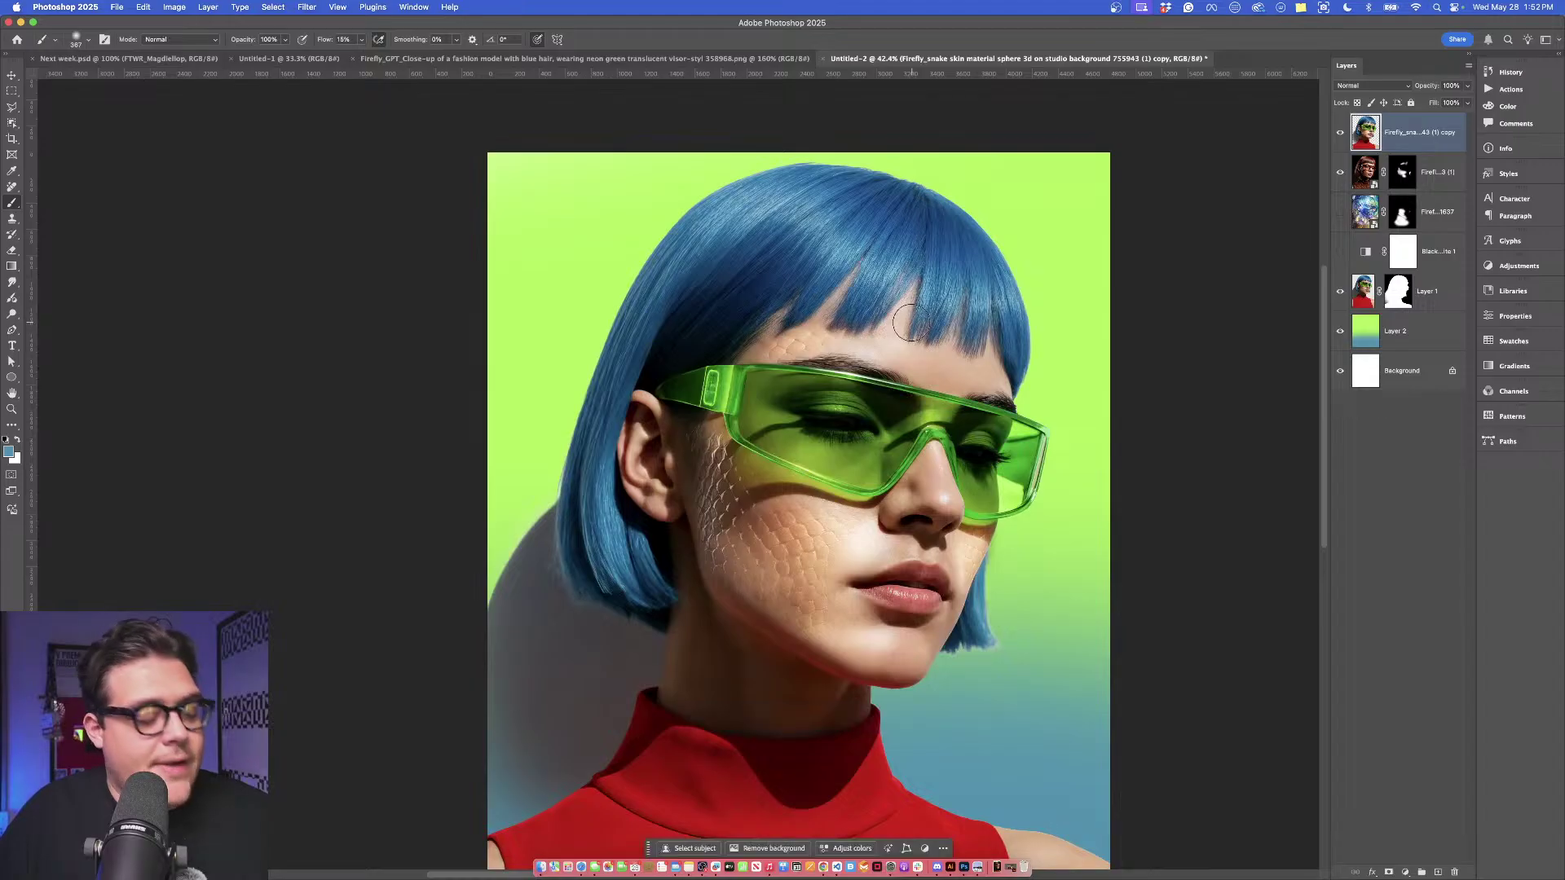
{"action": "scroll", "coordinate": [913, 310], "scroll_direction": "right", "scroll_amount": 3}
{"action": "scroll", "coordinate": [913, 309], "scroll_direction": "down", "scroll_amount": 2}
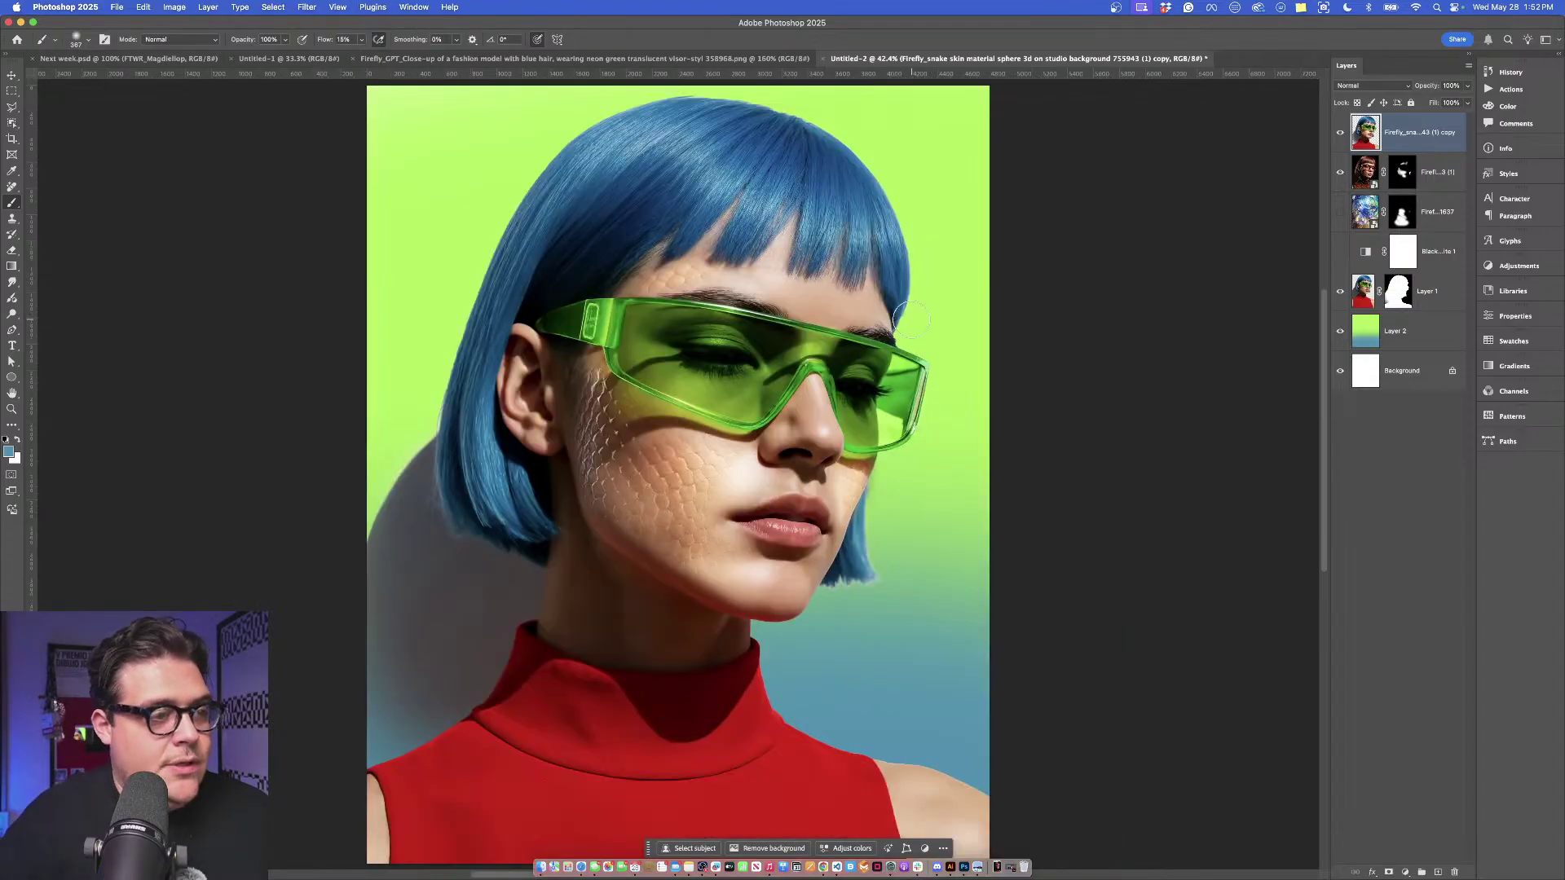
Start a Path Blur on the merged layer with the path extended diagonally past the glasses, speed about 350% and centered blur off.
{"action": "left_click", "coordinate": [307, 6]}
{"action": "mouse_move", "coordinate": [328, 154]}
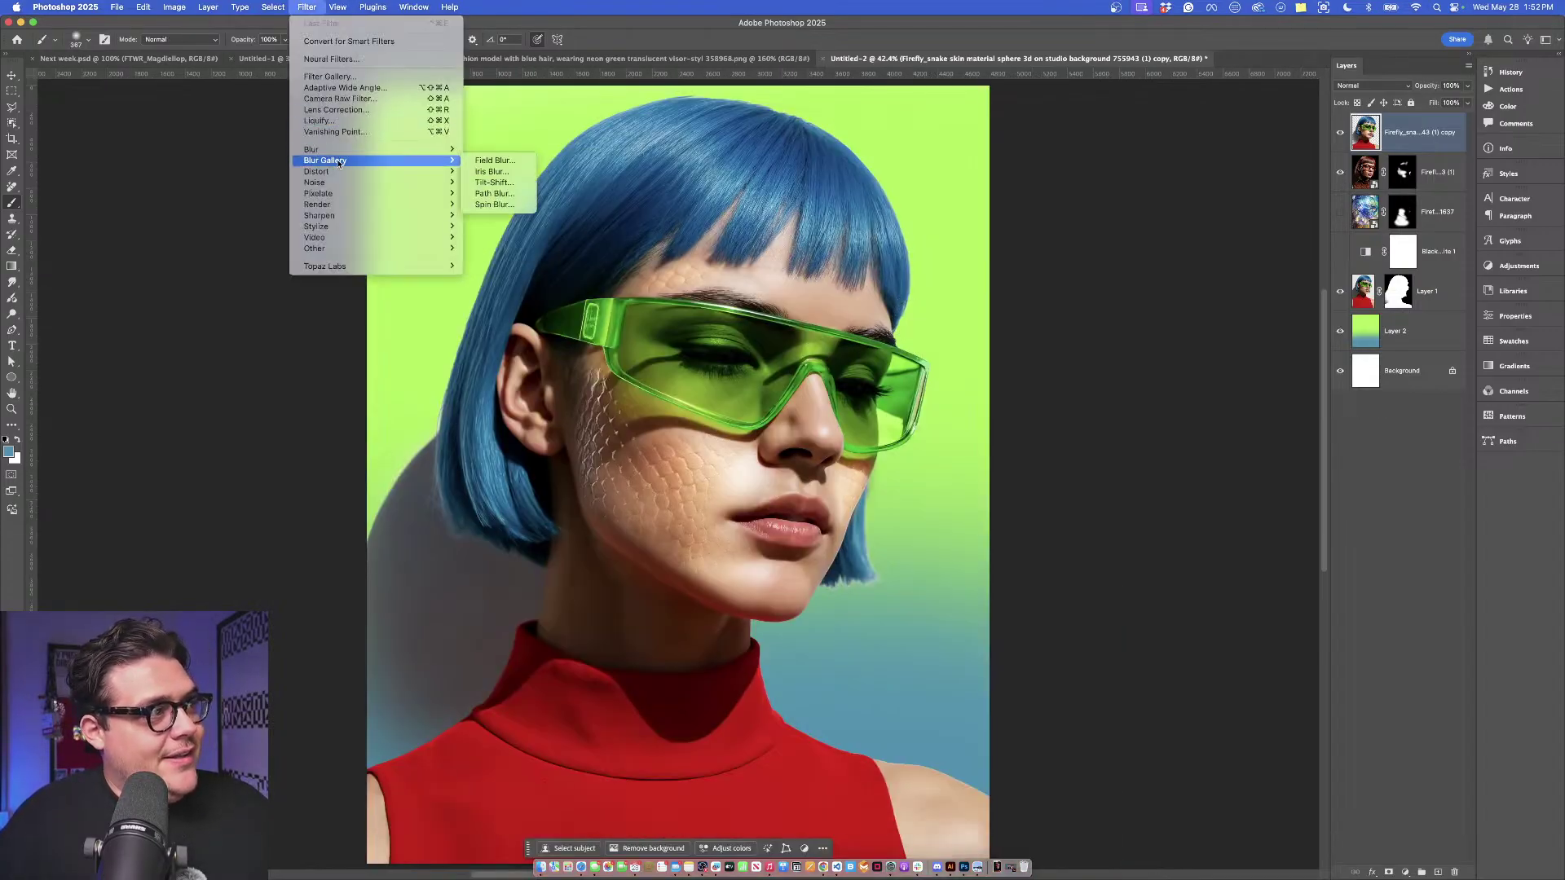
{"action": "left_click", "coordinate": [495, 194]}
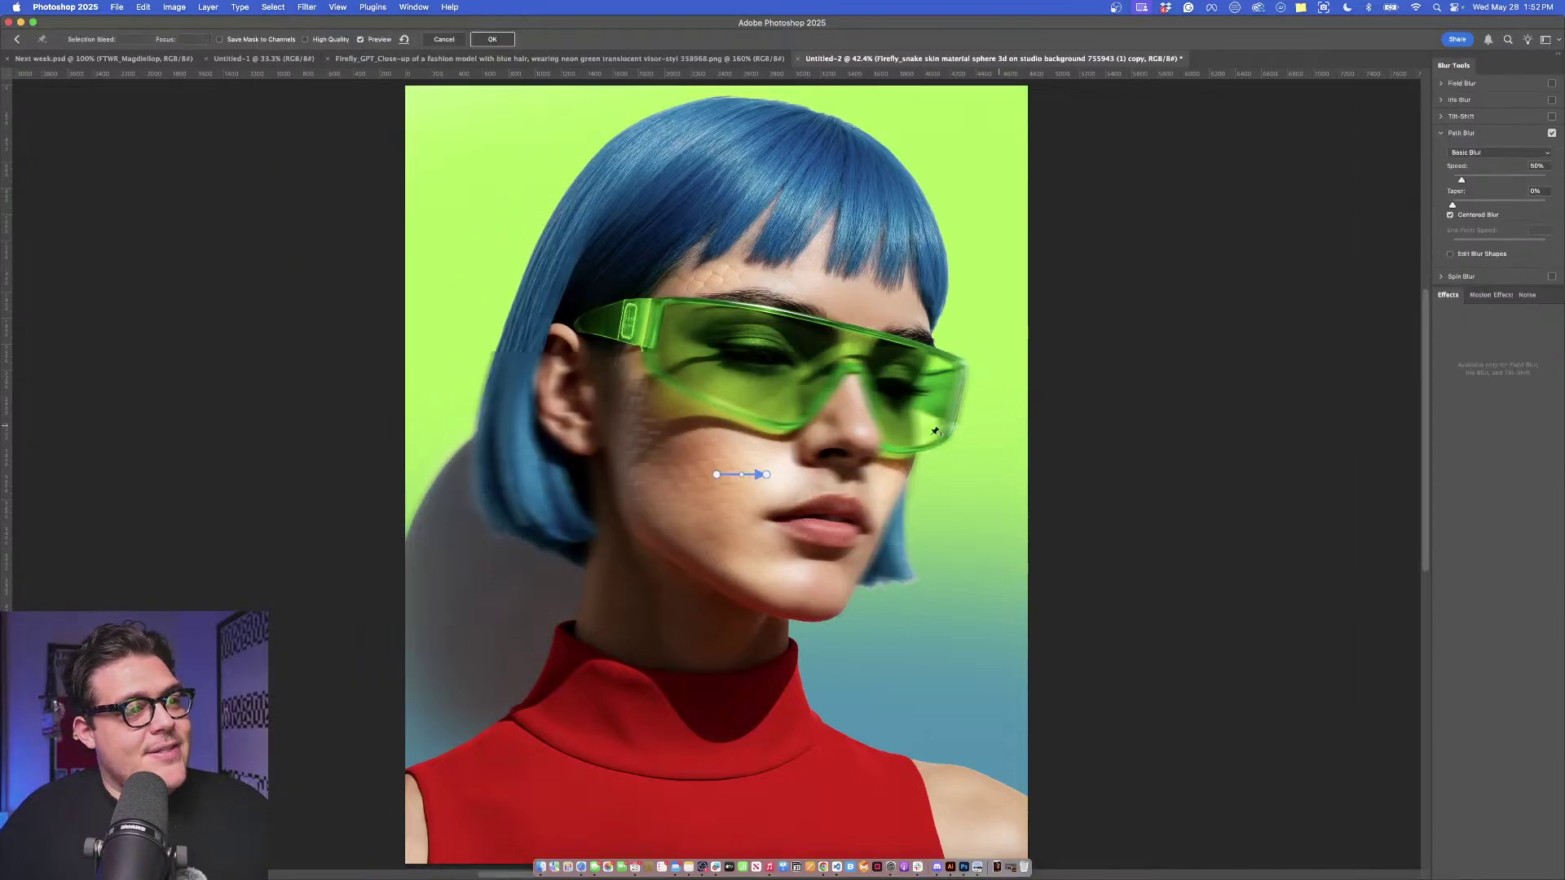
{"action": "left_click_drag", "start_coordinate": [774, 463], "coordinate": [1003, 410]}
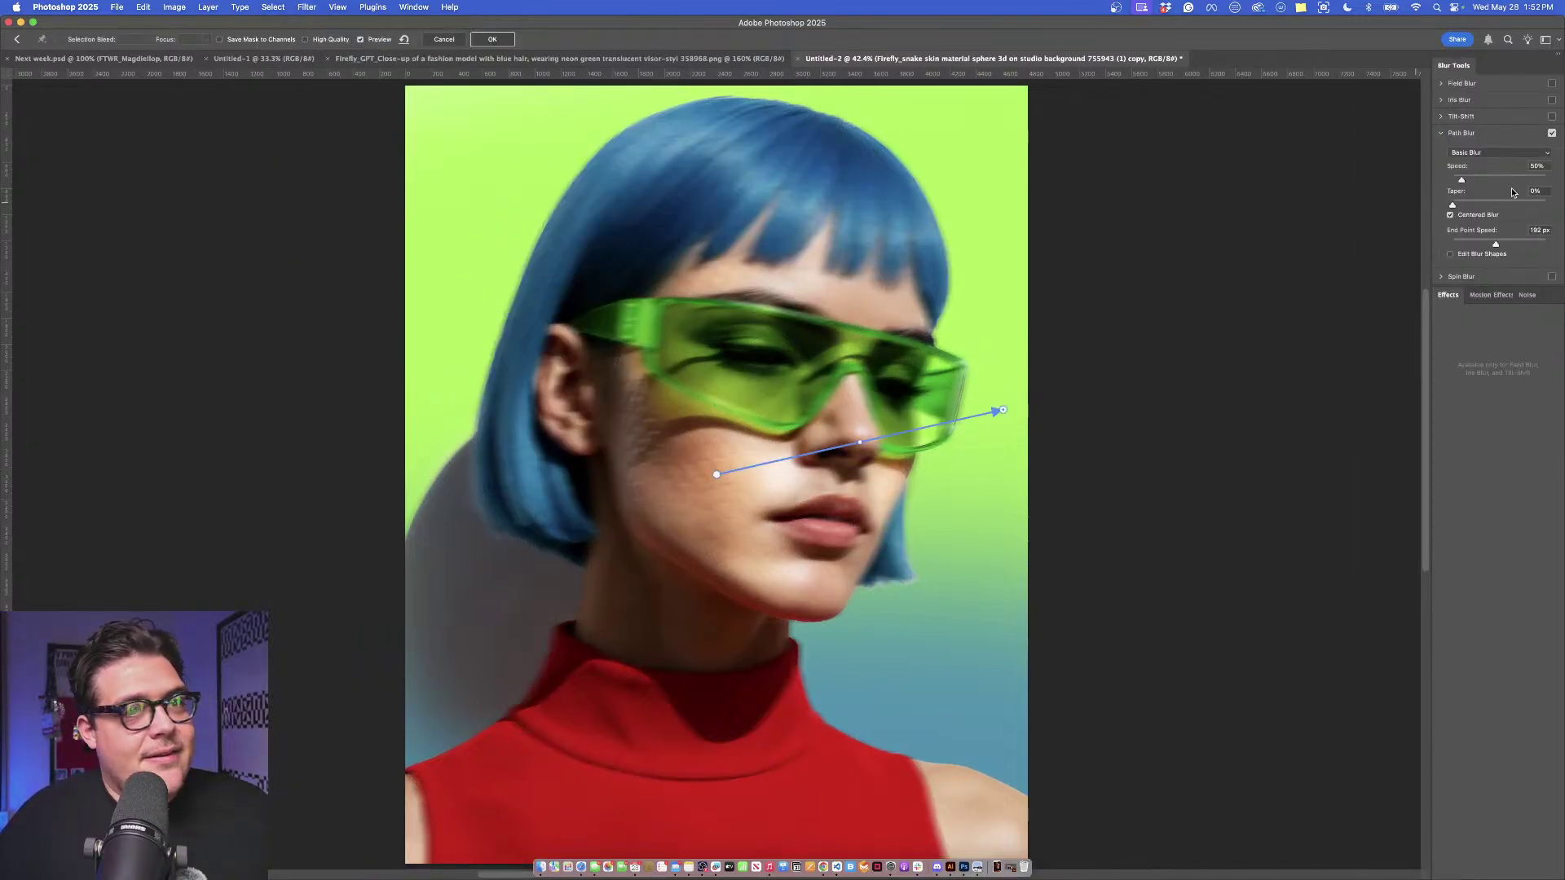
{"action": "left_click_drag", "start_coordinate": [1461, 179], "coordinate": [1520, 181]}
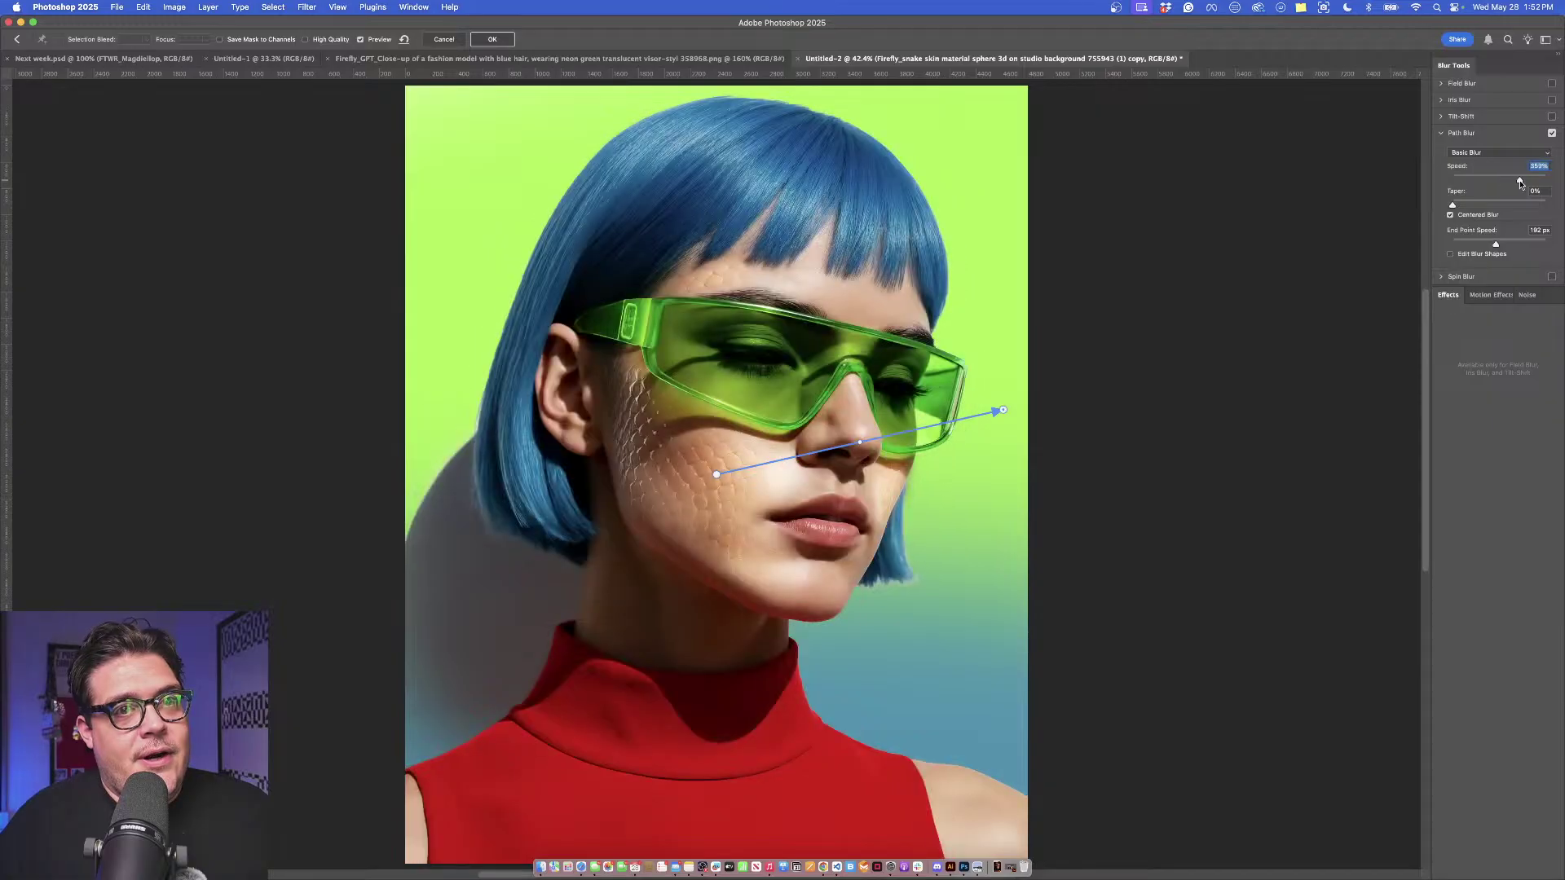
{"action": "left_click", "coordinate": [716, 475]}
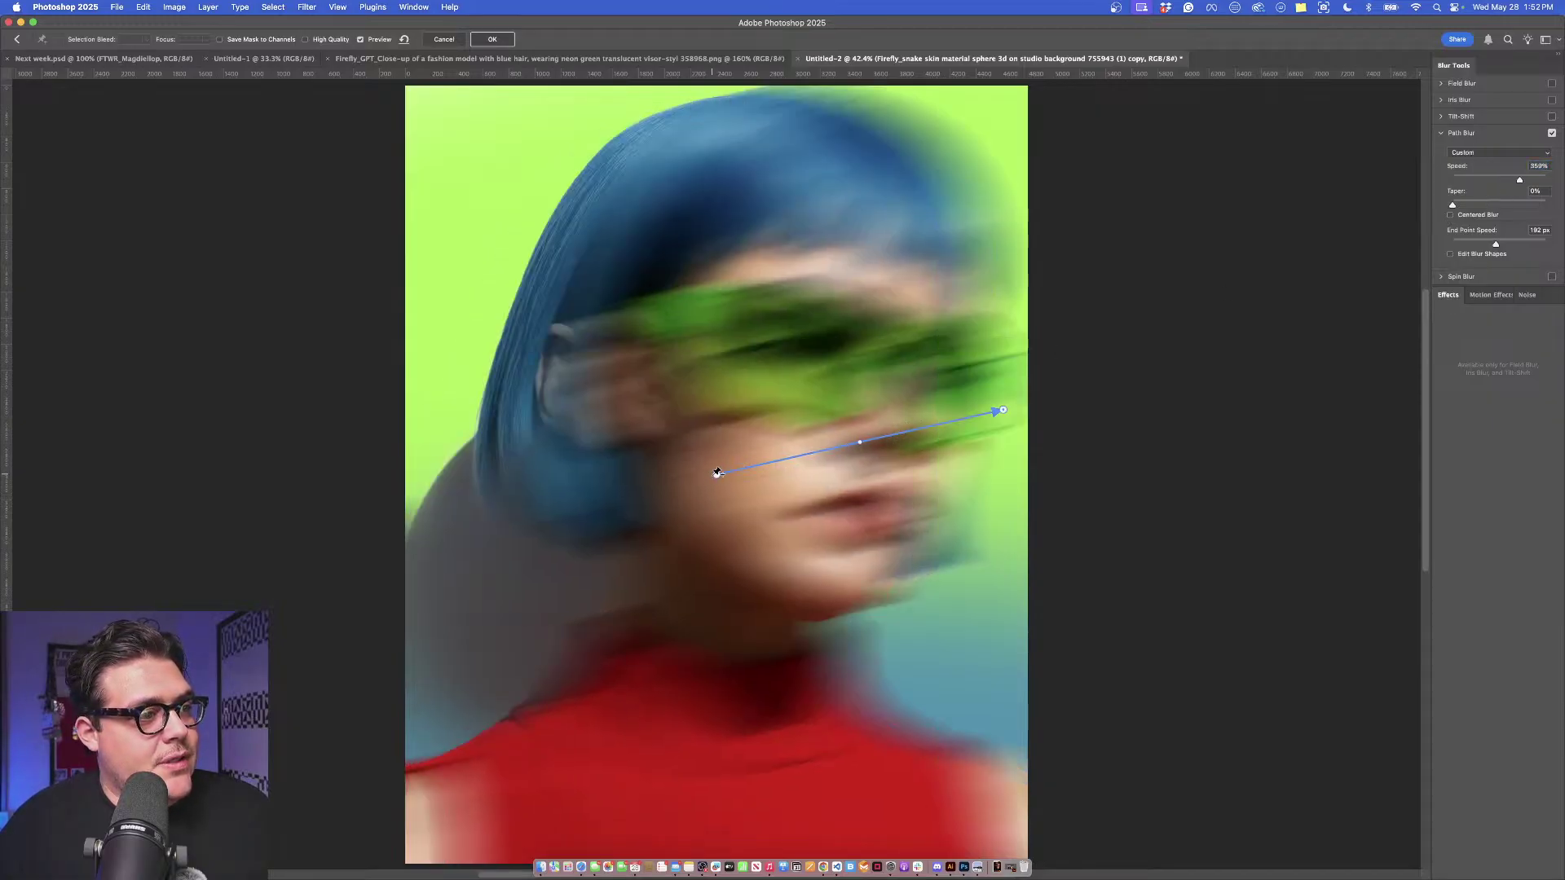
Move the blur path's start to the outer edge of the hair, arch its middle over the glasses, and apply the blur.
{"action": "left_click_drag", "start_coordinate": [717, 476], "coordinate": [601, 388]}
{"action": "left_click_drag", "start_coordinate": [804, 395], "coordinate": [884, 326]}
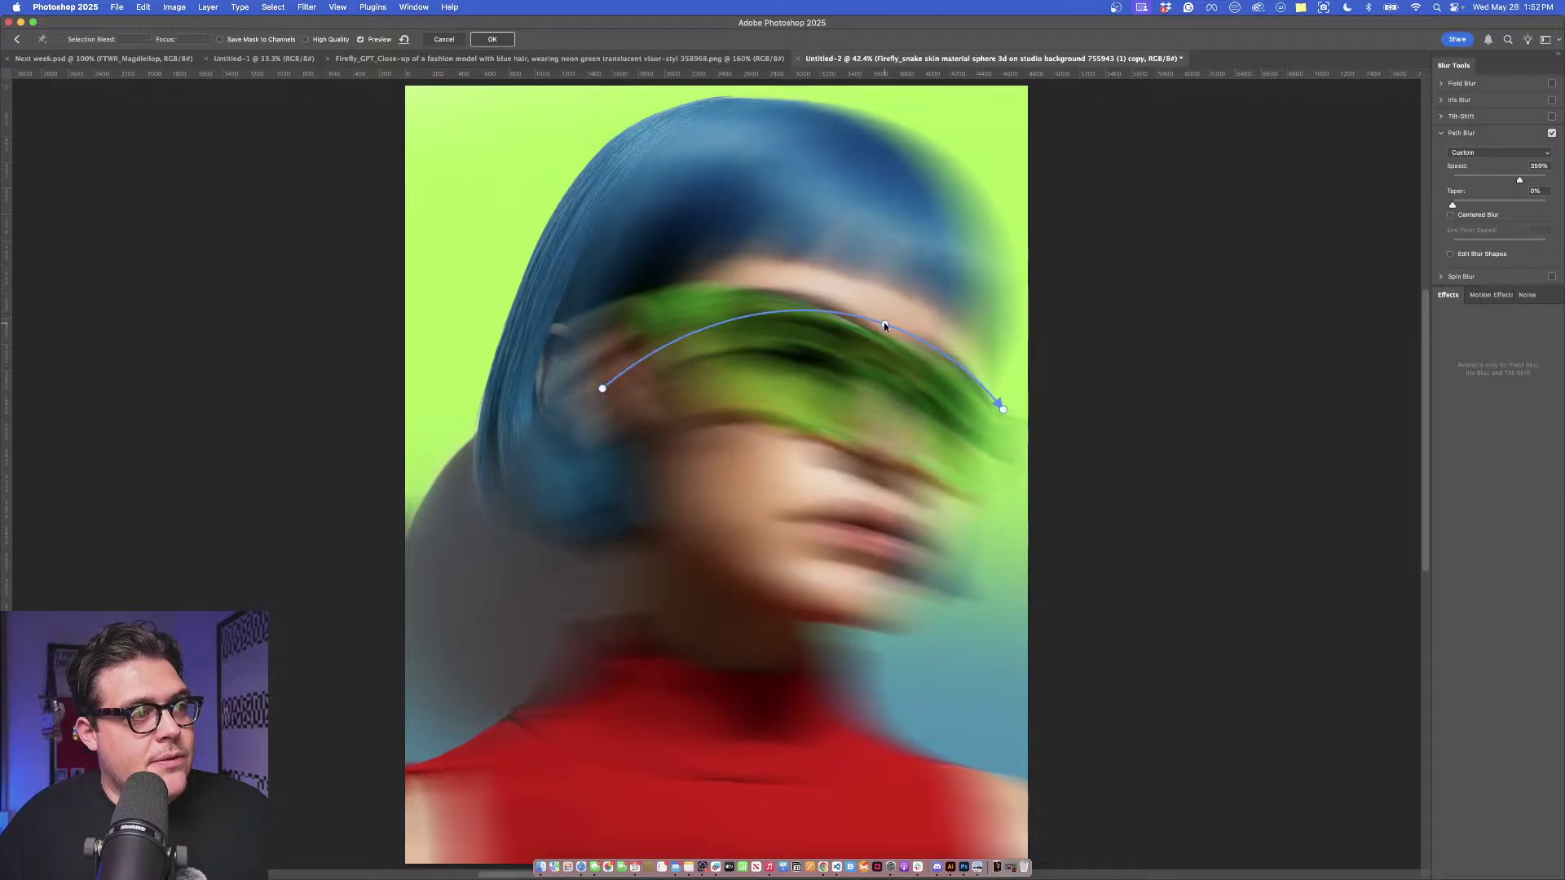
{"action": "left_click_drag", "start_coordinate": [603, 388], "coordinate": [481, 370]}
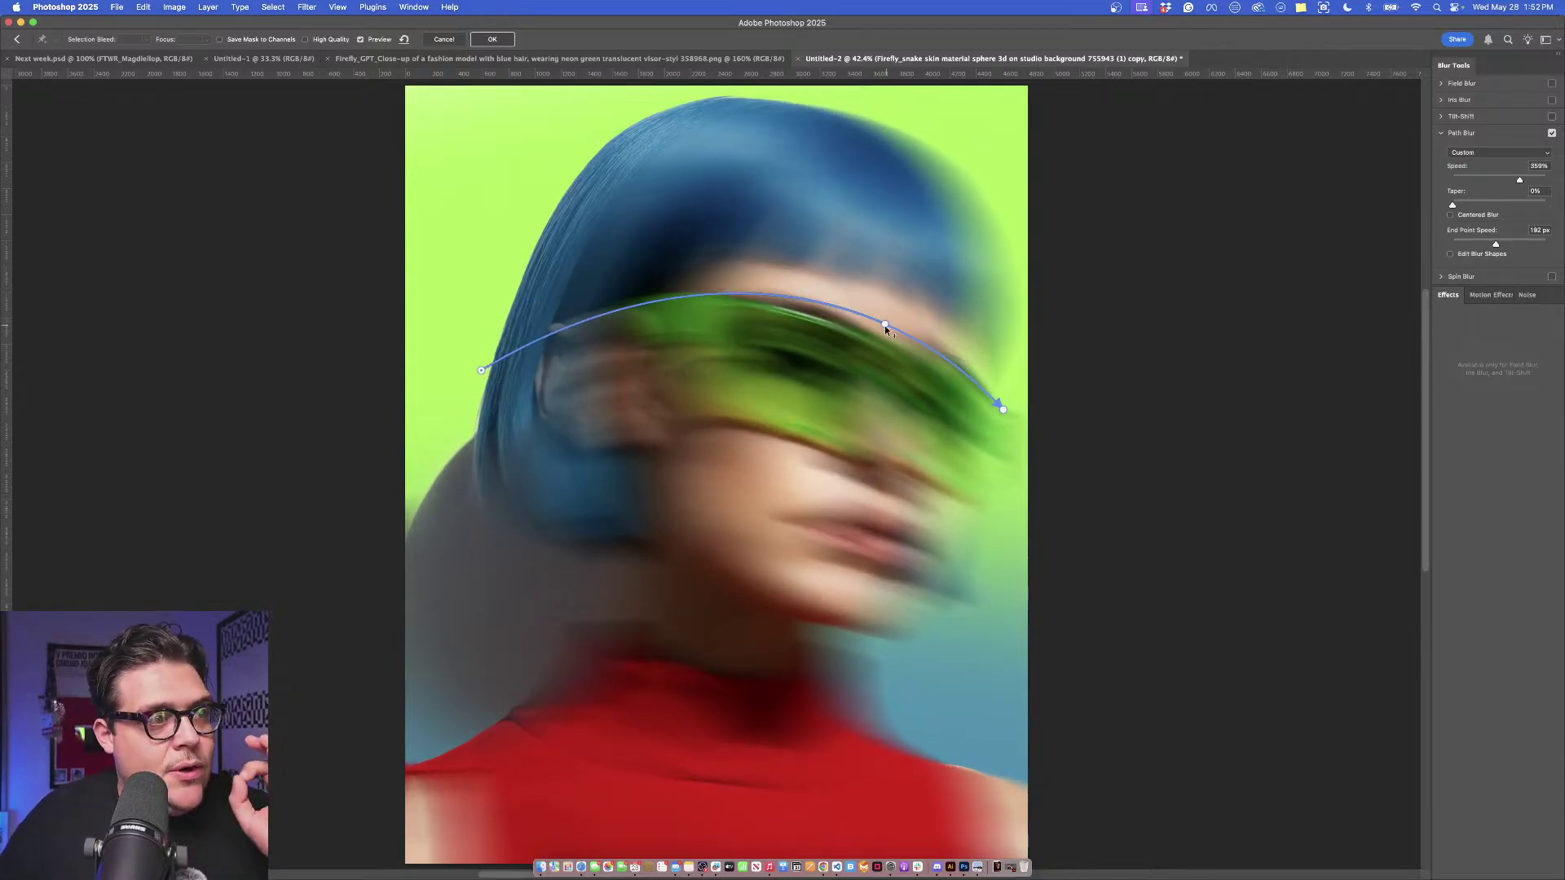
{"action": "left_click_drag", "start_coordinate": [884, 328], "coordinate": [811, 319]}
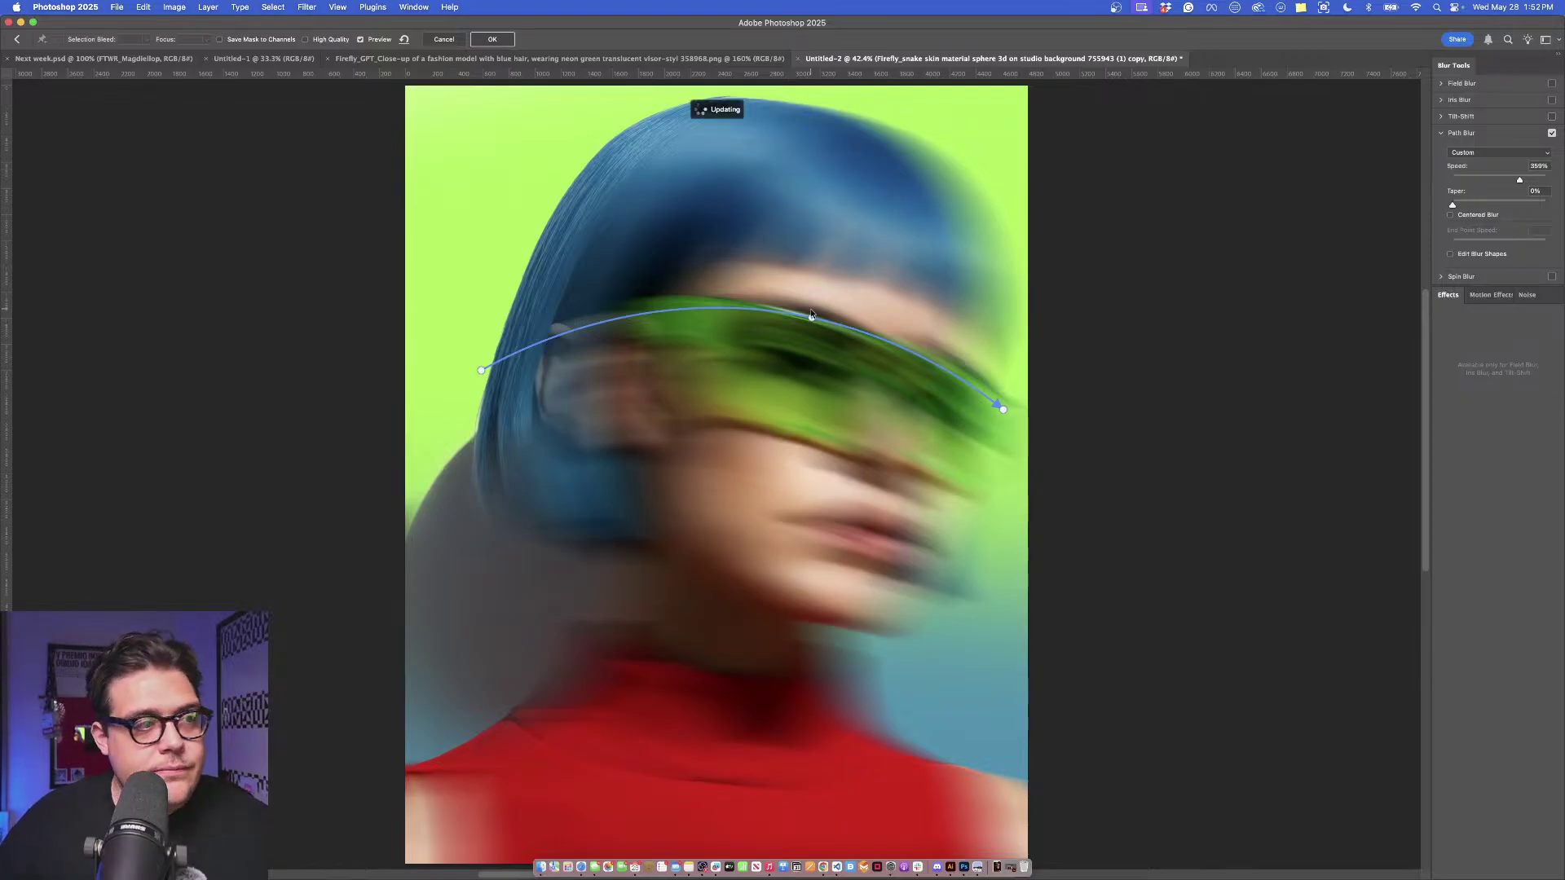
{"action": "left_click", "coordinate": [493, 40]}
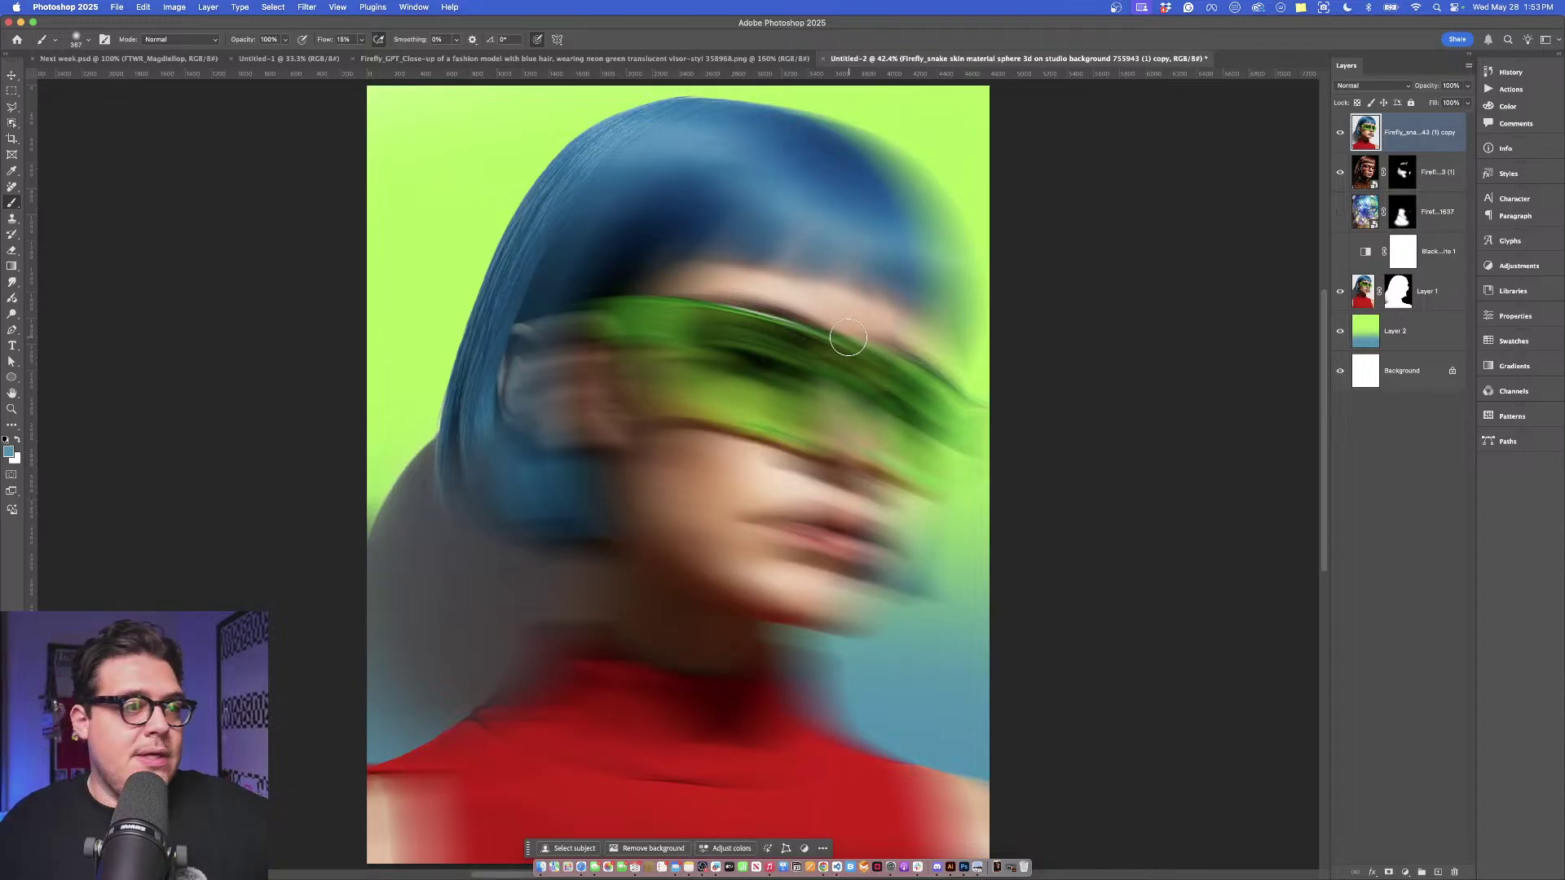
Add a layer mask to the blurred copy and set its blending mode to Exclusion.
{"action": "left_click", "coordinate": [1388, 872]}
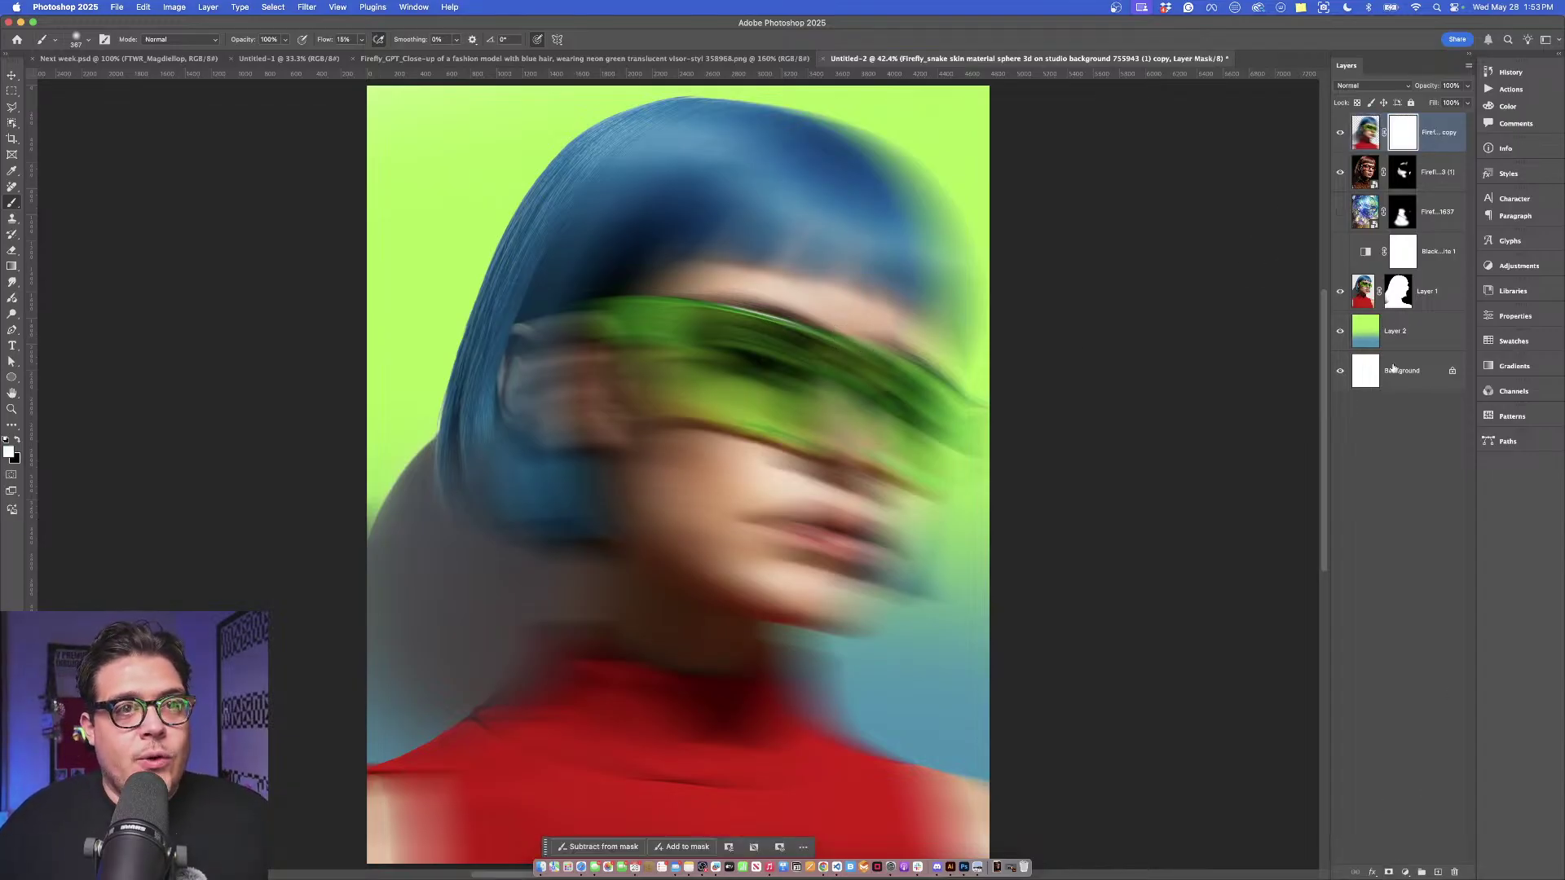
{"action": "left_click", "coordinate": [1381, 86]}
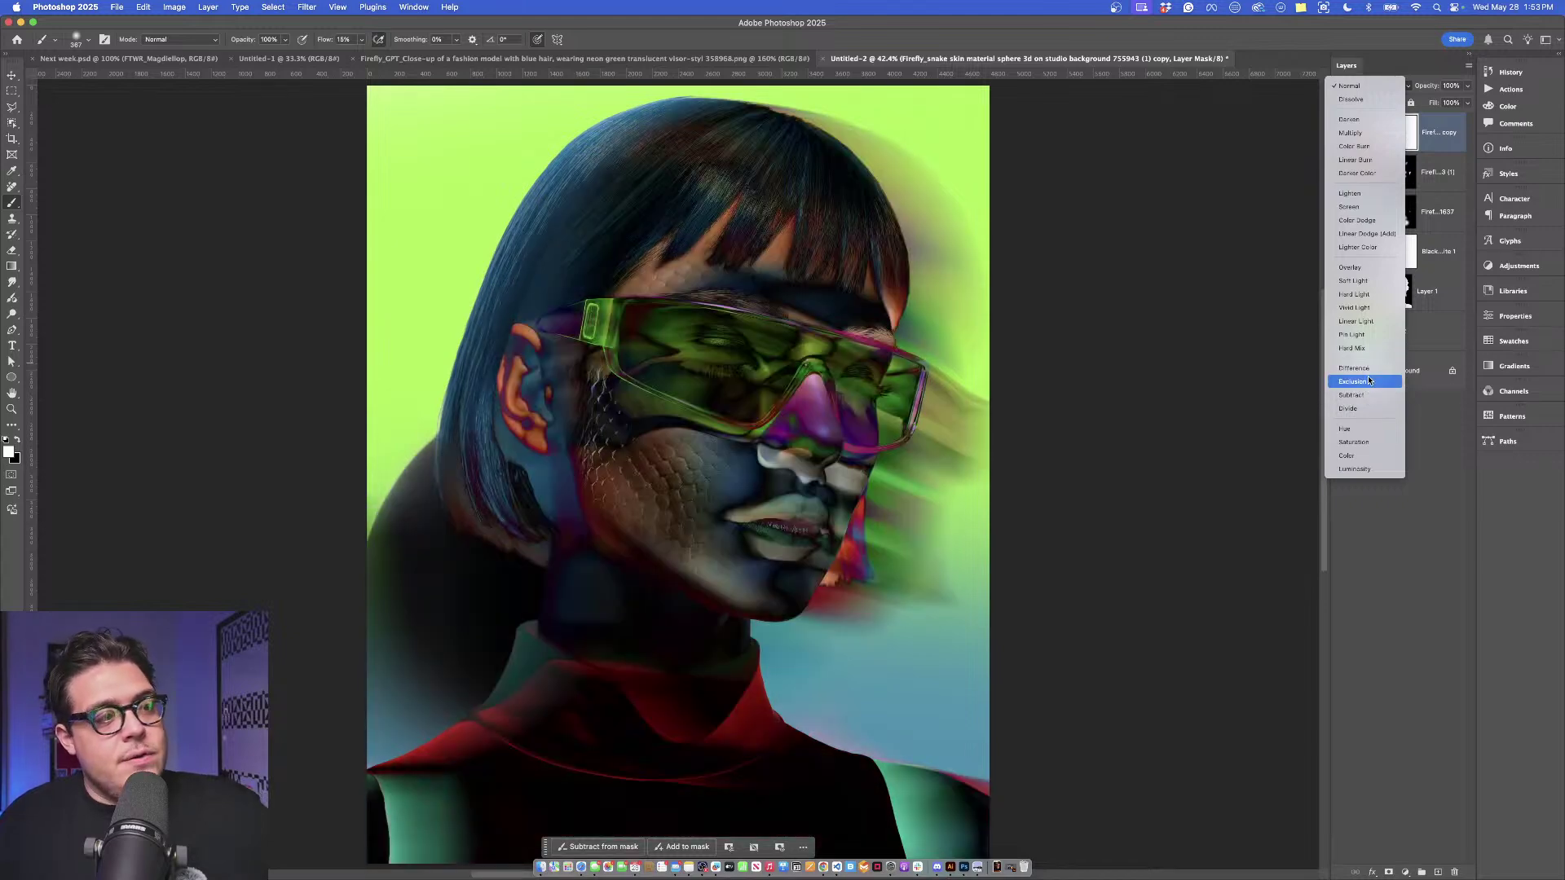
{"action": "left_click", "coordinate": [1370, 382]}
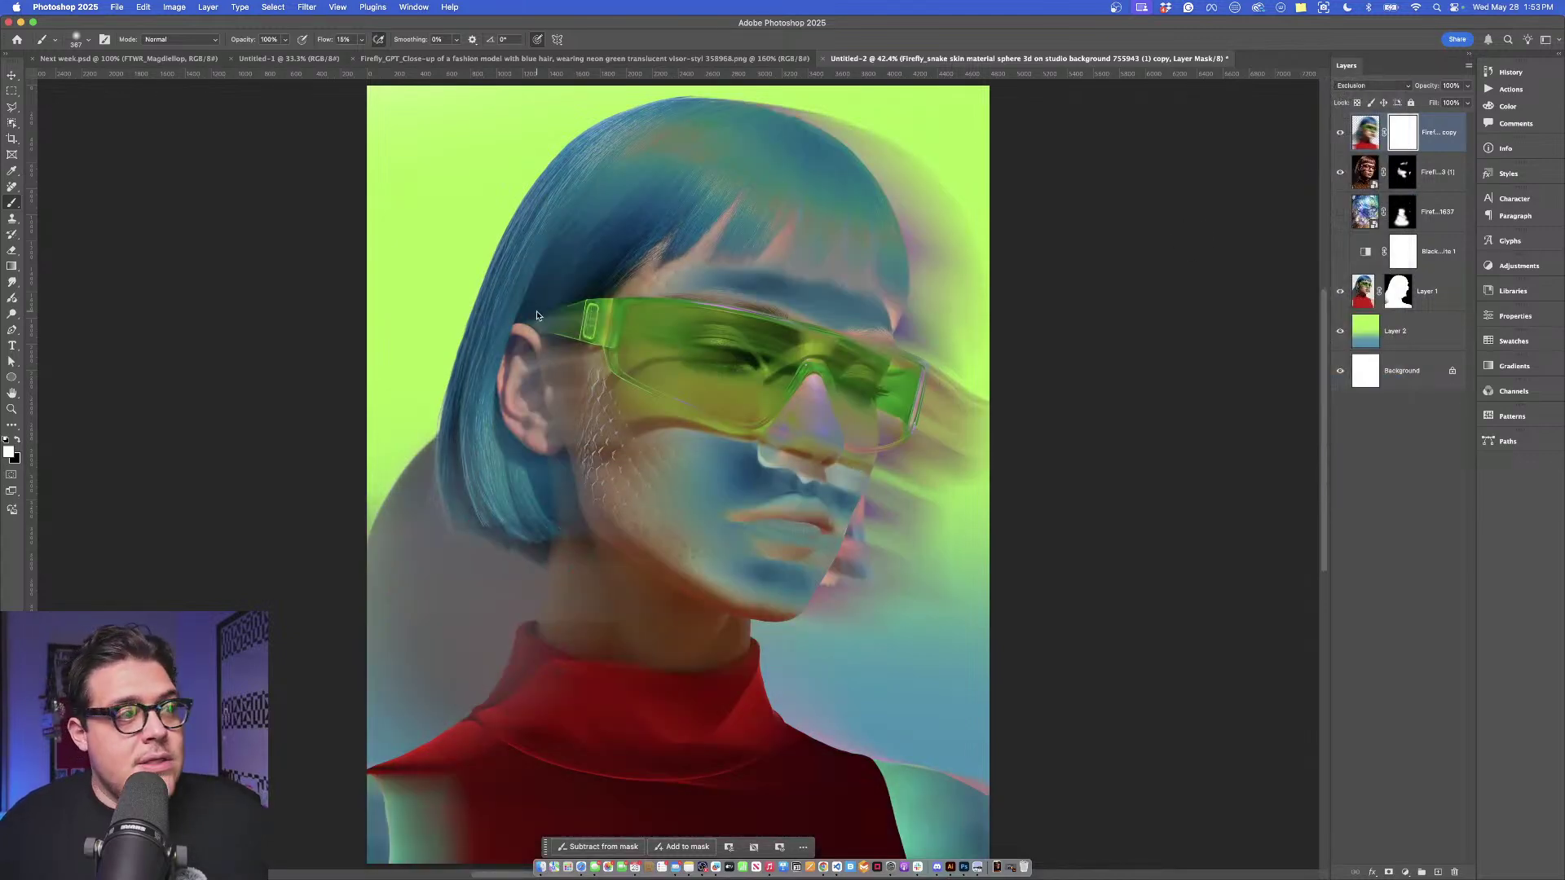
Paint black on the blurred copy's mask with a large soft brush to restore the sharp glasses, cheek and mouth.
{"action": "left_click", "coordinate": [17, 441]}
{"action": "left_click_drag", "start_coordinate": [674, 347], "coordinate": [876, 337]}
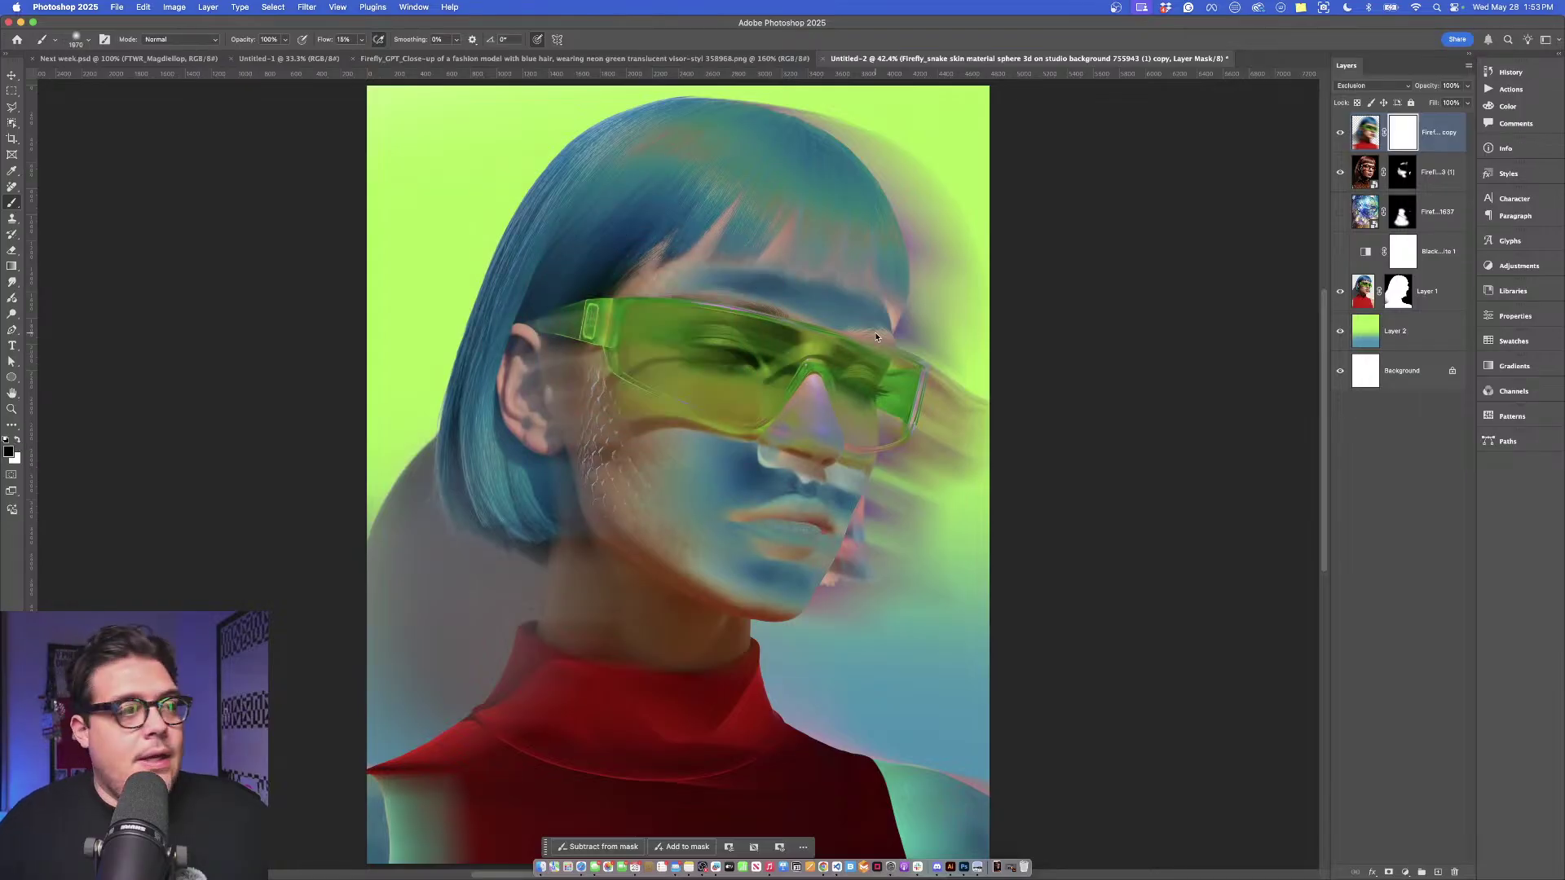
{"action": "mouse_move", "coordinate": [799, 395]}
{"action": "left_mouse_down"}
{"action": "mouse_move", "coordinate": [707, 397]}
{"action": "mouse_move", "coordinate": [688, 421]}
{"action": "mouse_move", "coordinate": [700, 389]}
{"action": "mouse_move", "coordinate": [726, 395]}
{"action": "mouse_move", "coordinate": [727, 364]}
{"action": "mouse_move", "coordinate": [803, 370]}
{"action": "mouse_move", "coordinate": [700, 497]}
{"action": "mouse_move", "coordinate": [727, 505]}
{"action": "mouse_move", "coordinate": [764, 462]}
{"action": "mouse_move", "coordinate": [696, 498]}
{"action": "mouse_move", "coordinate": [805, 285]}
{"action": "mouse_move", "coordinate": [780, 338]}
{"action": "mouse_move", "coordinate": [659, 470]}
{"action": "left_mouse_up"}
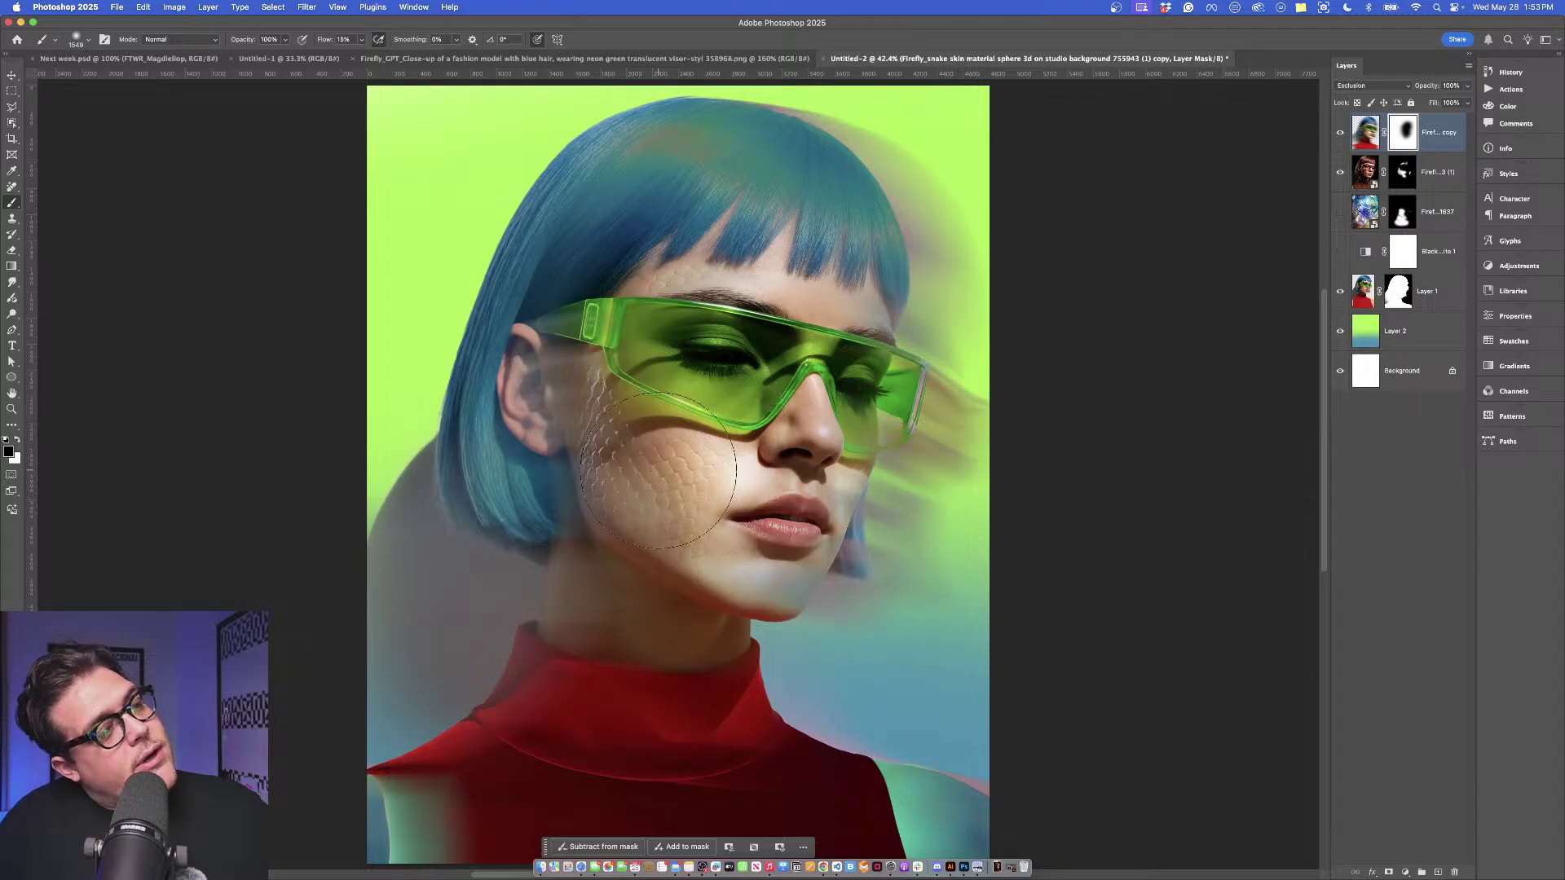
{"action": "left_click_drag", "start_coordinate": [688, 541], "coordinate": [674, 541]}
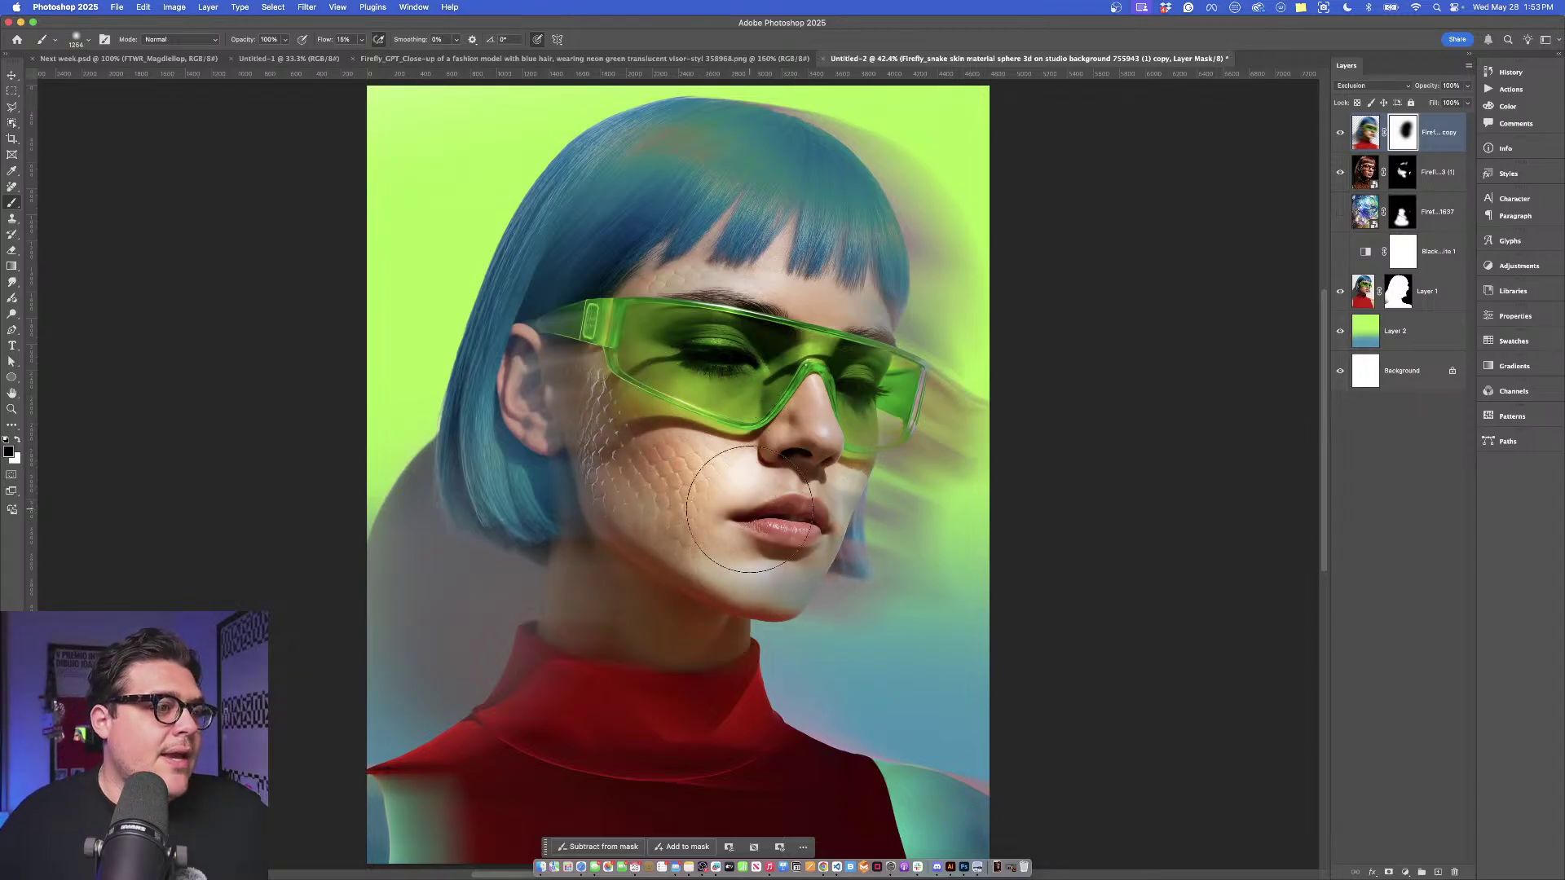
{"action": "scroll", "coordinate": [749, 510], "scroll_direction": "down", "scroll_amount": 5}
{"action": "scroll", "coordinate": [745, 514], "scroll_direction": "up", "scroll_amount": 5}
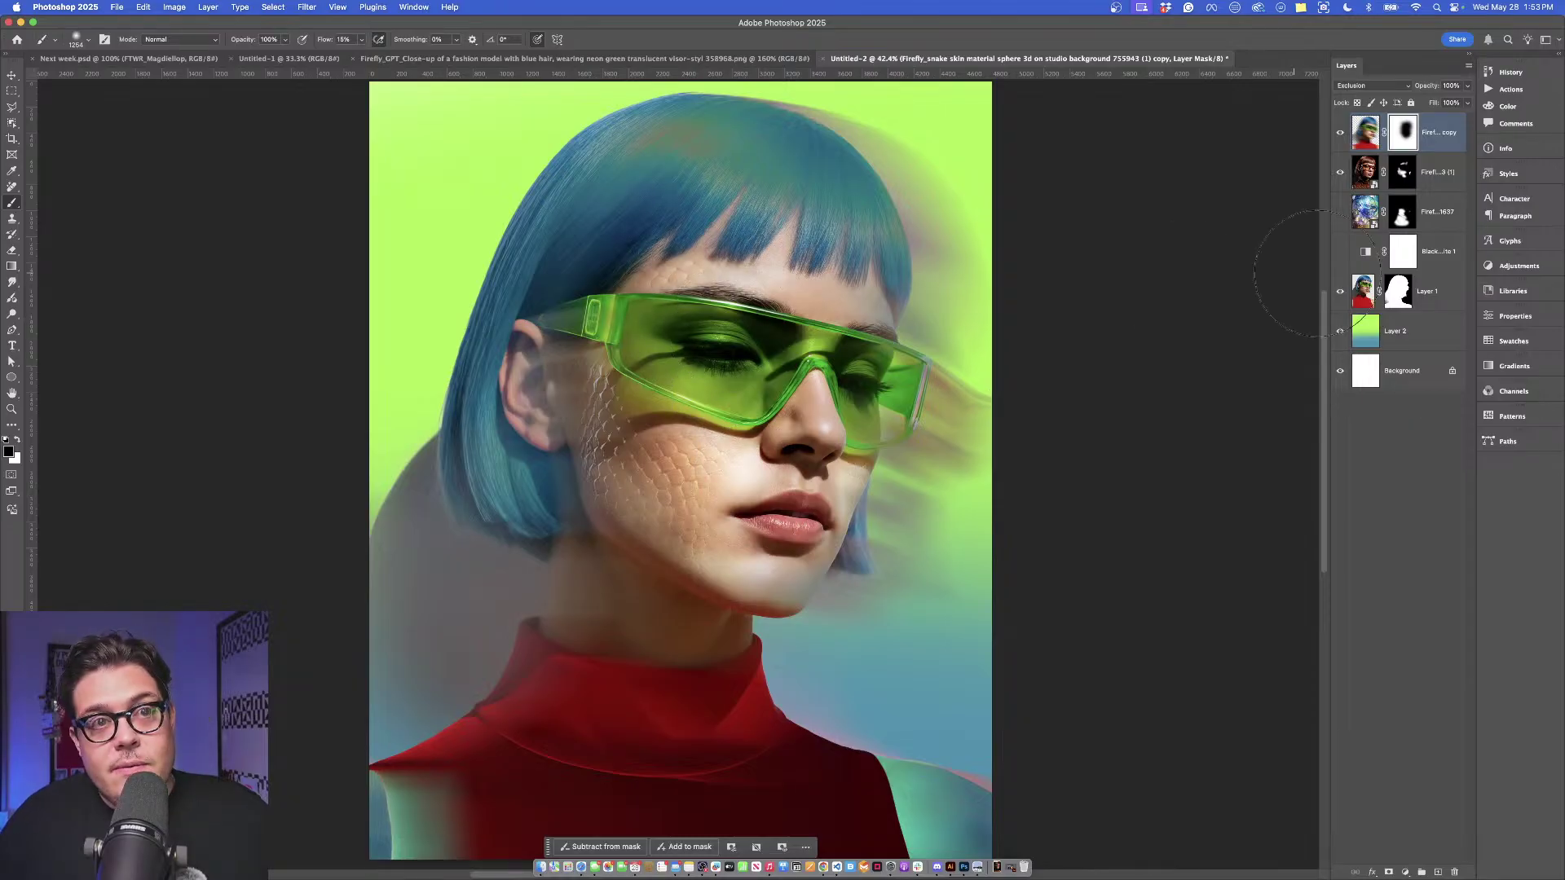
Convert all layers from Layer 2 up to the blurred copy into one Smart Object.
{"action": "left_click", "coordinate": [1433, 376]}
{"action": "left_click", "coordinate": [1435, 331]}
{"action": "left_click", "coordinate": [1441, 134], "text": "shift"}
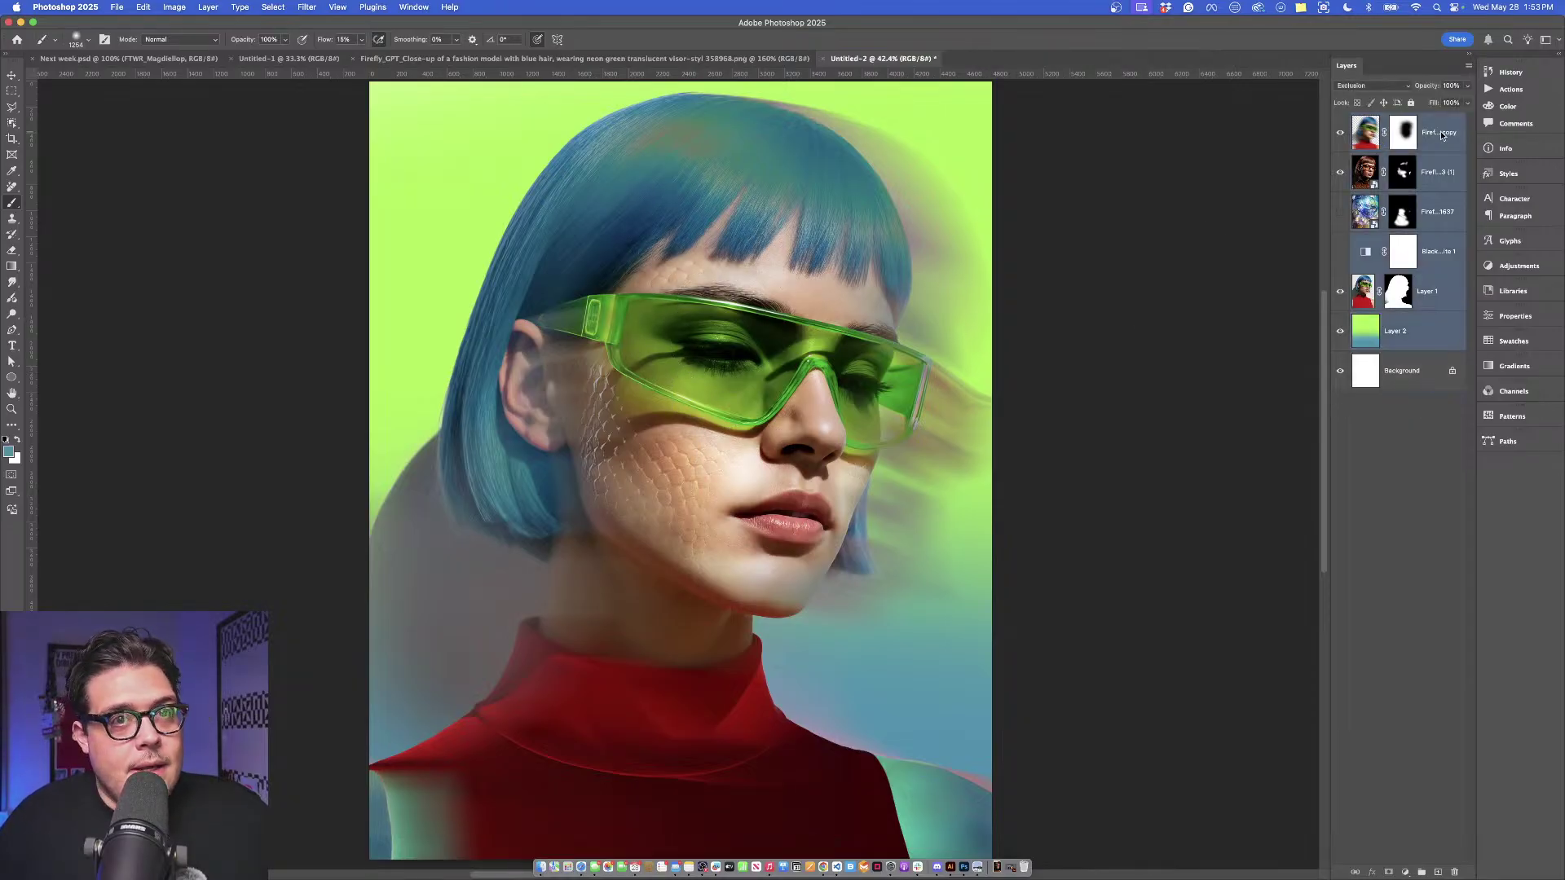
{"action": "right_click", "coordinate": [1441, 134]}
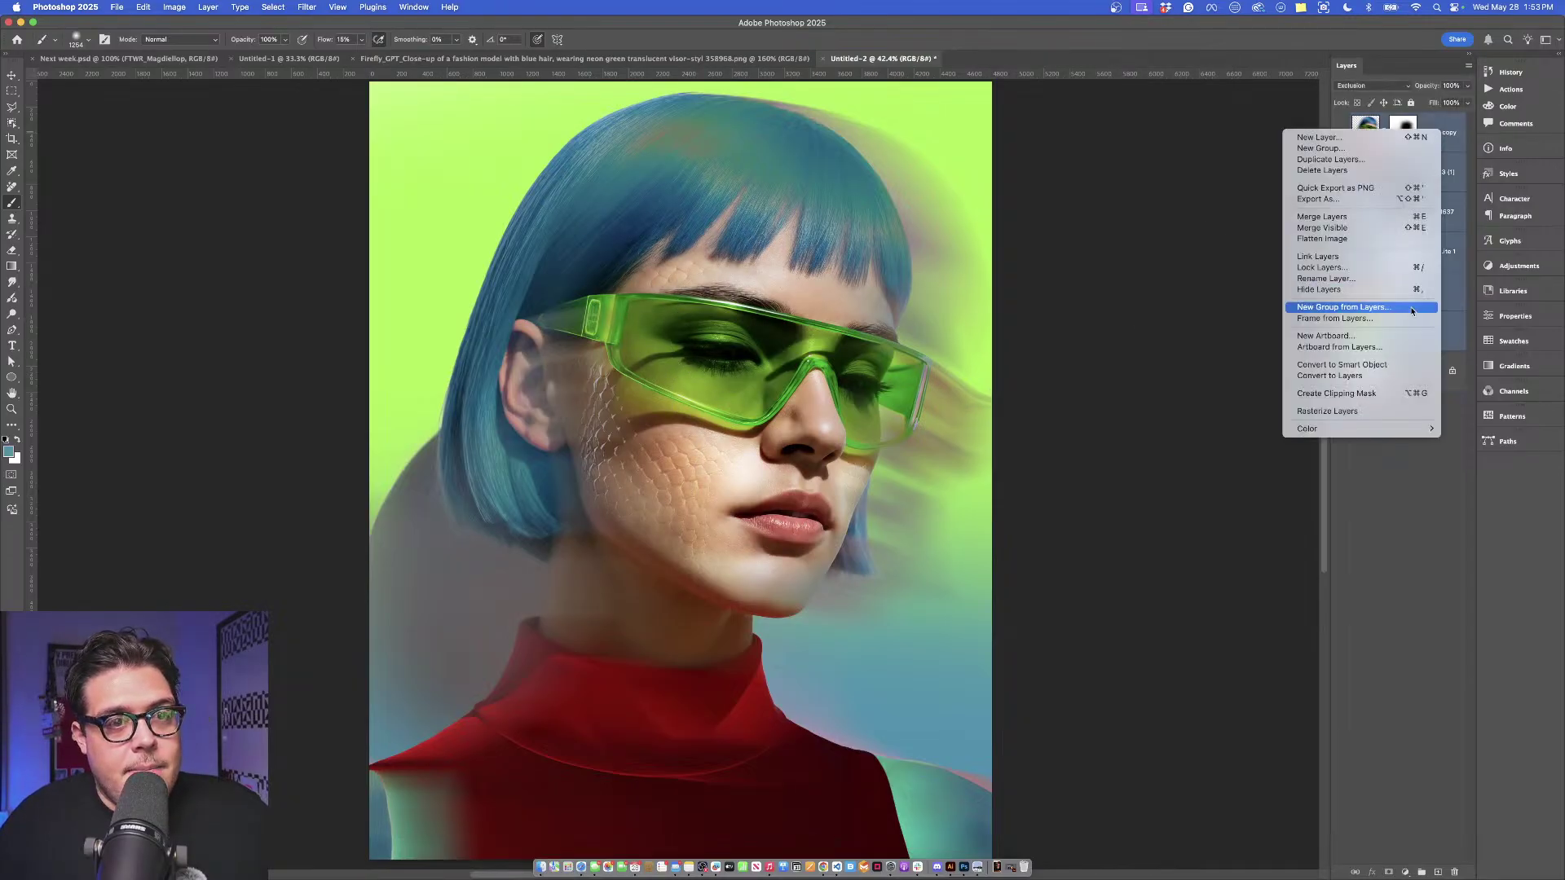
{"action": "left_click", "coordinate": [1399, 367]}
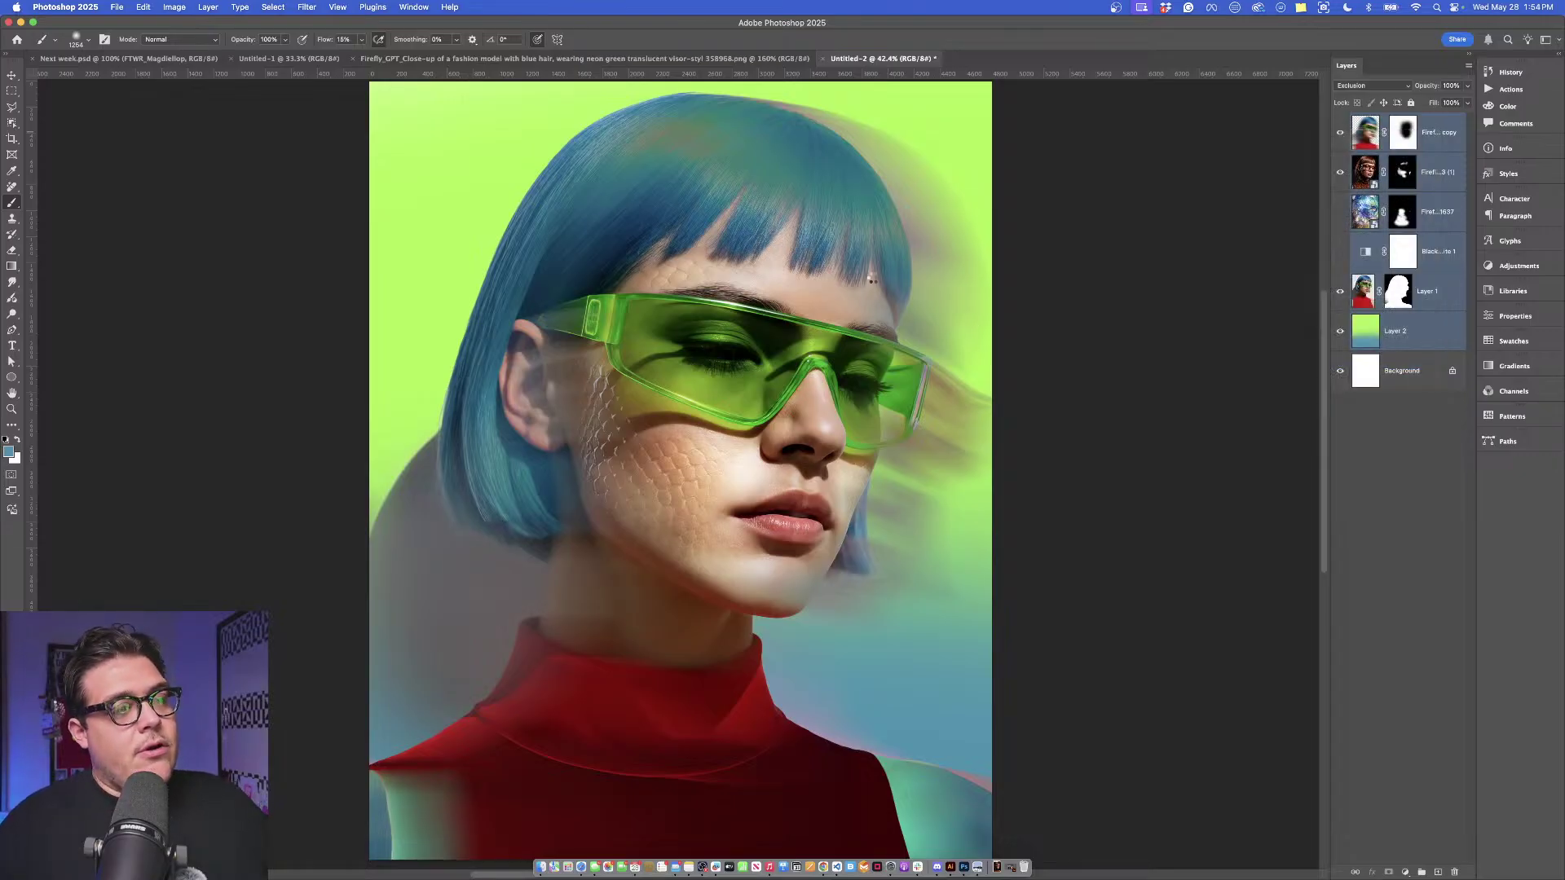
Start a Camera Raw Filter on the Smart Object and set Texture to +43 and Clarity to +4.
{"action": "left_click", "coordinate": [370, 8]}
{"action": "mouse_move", "coordinate": [308, 8]}
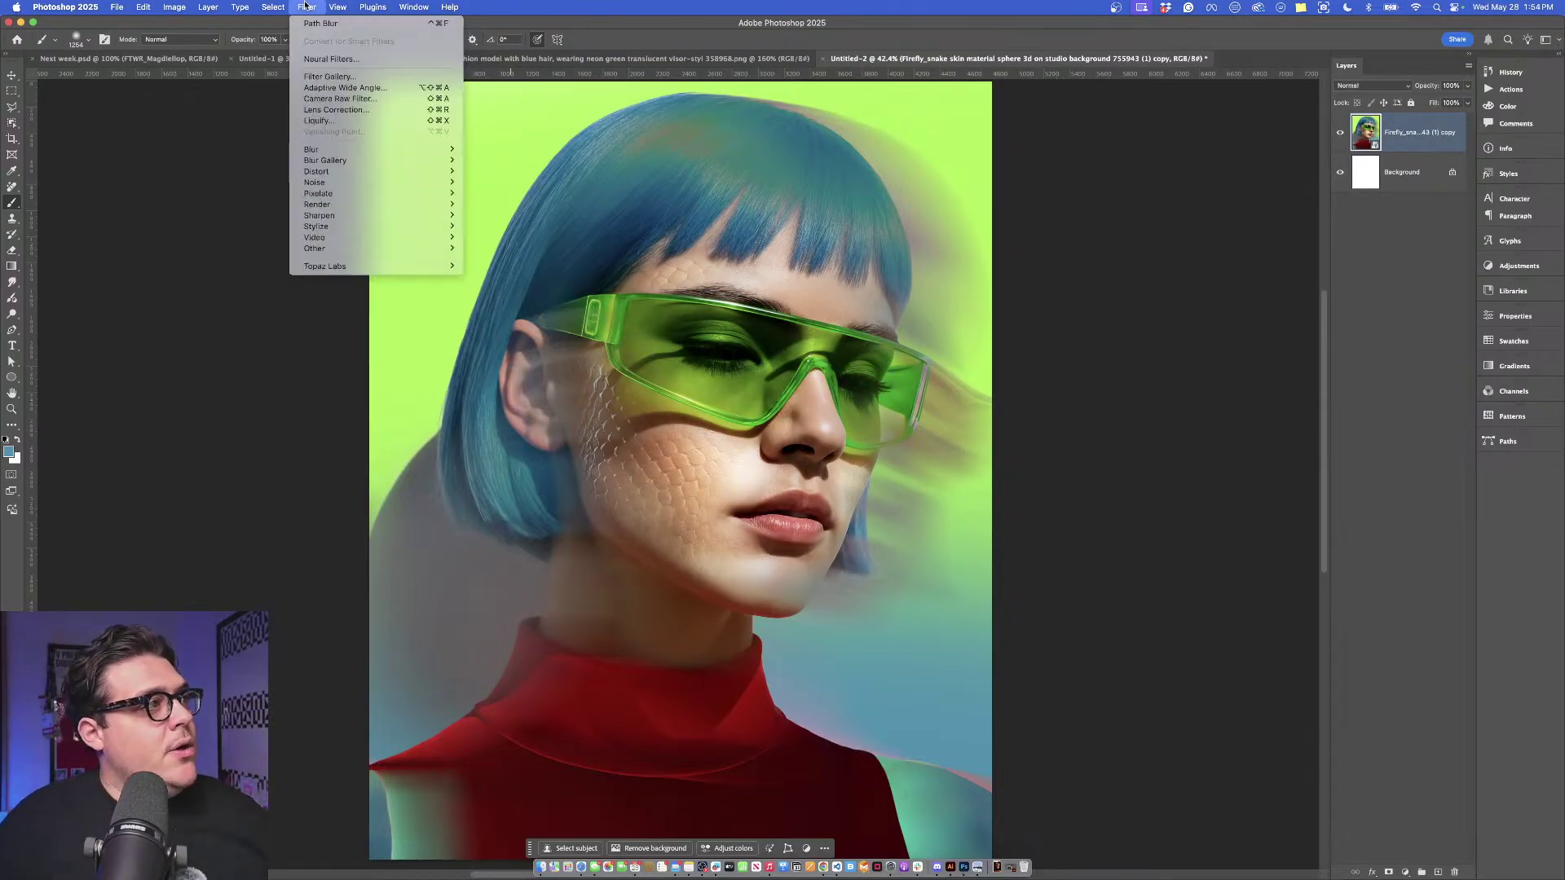
{"action": "left_click", "coordinate": [340, 99]}
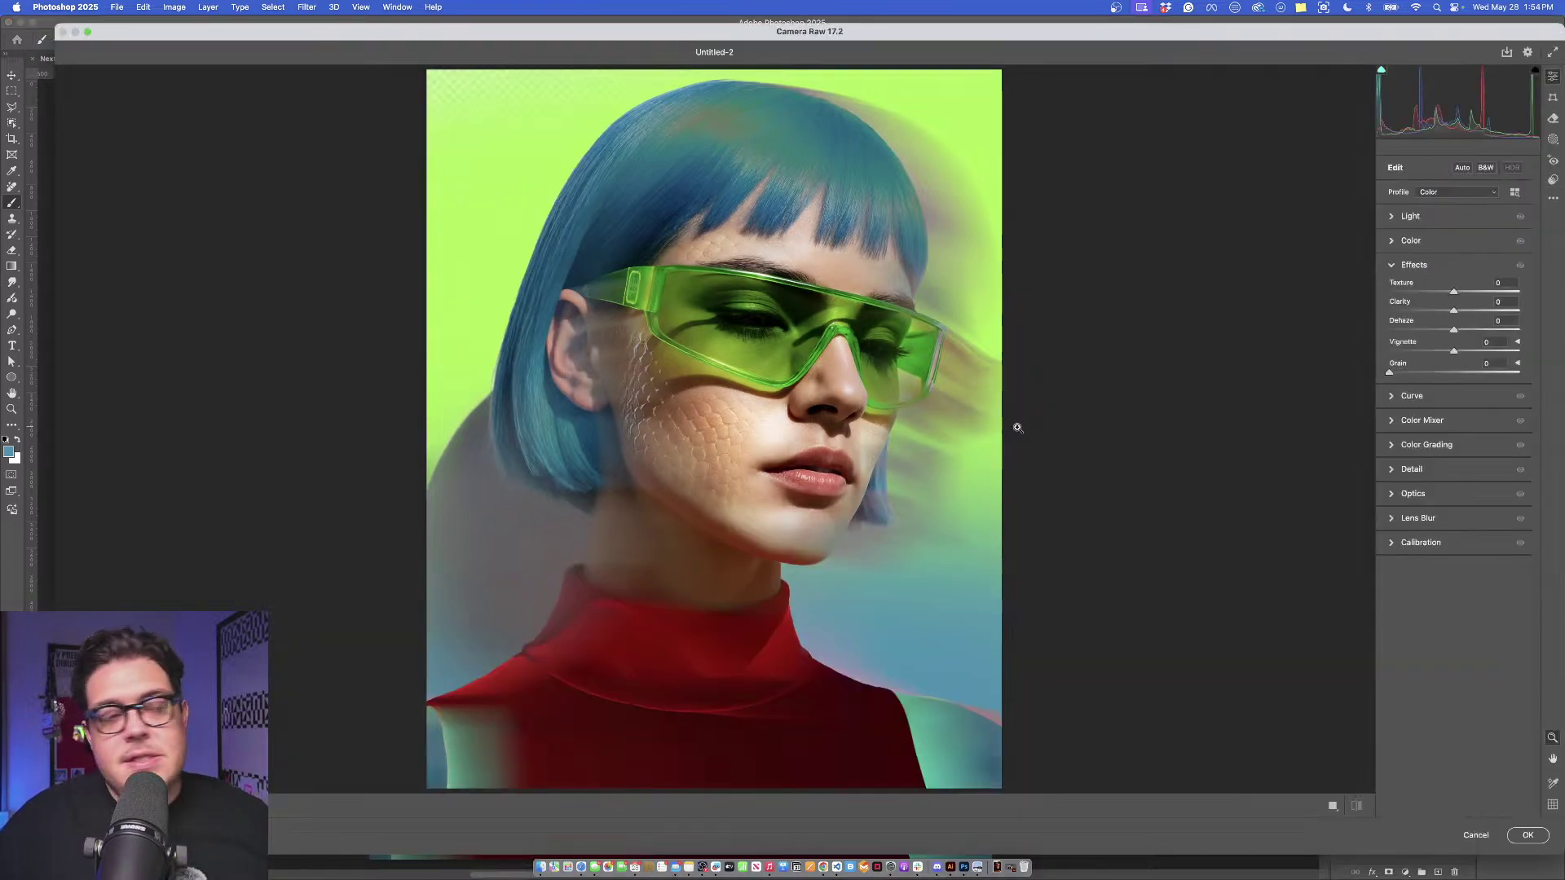
{"action": "mouse_move", "coordinate": [1454, 292]}
{"action": "left_mouse_down"}
{"action": "mouse_move", "coordinate": [1507, 300]}
{"action": "mouse_move", "coordinate": [1465, 316]}
{"action": "left_mouse_up"}
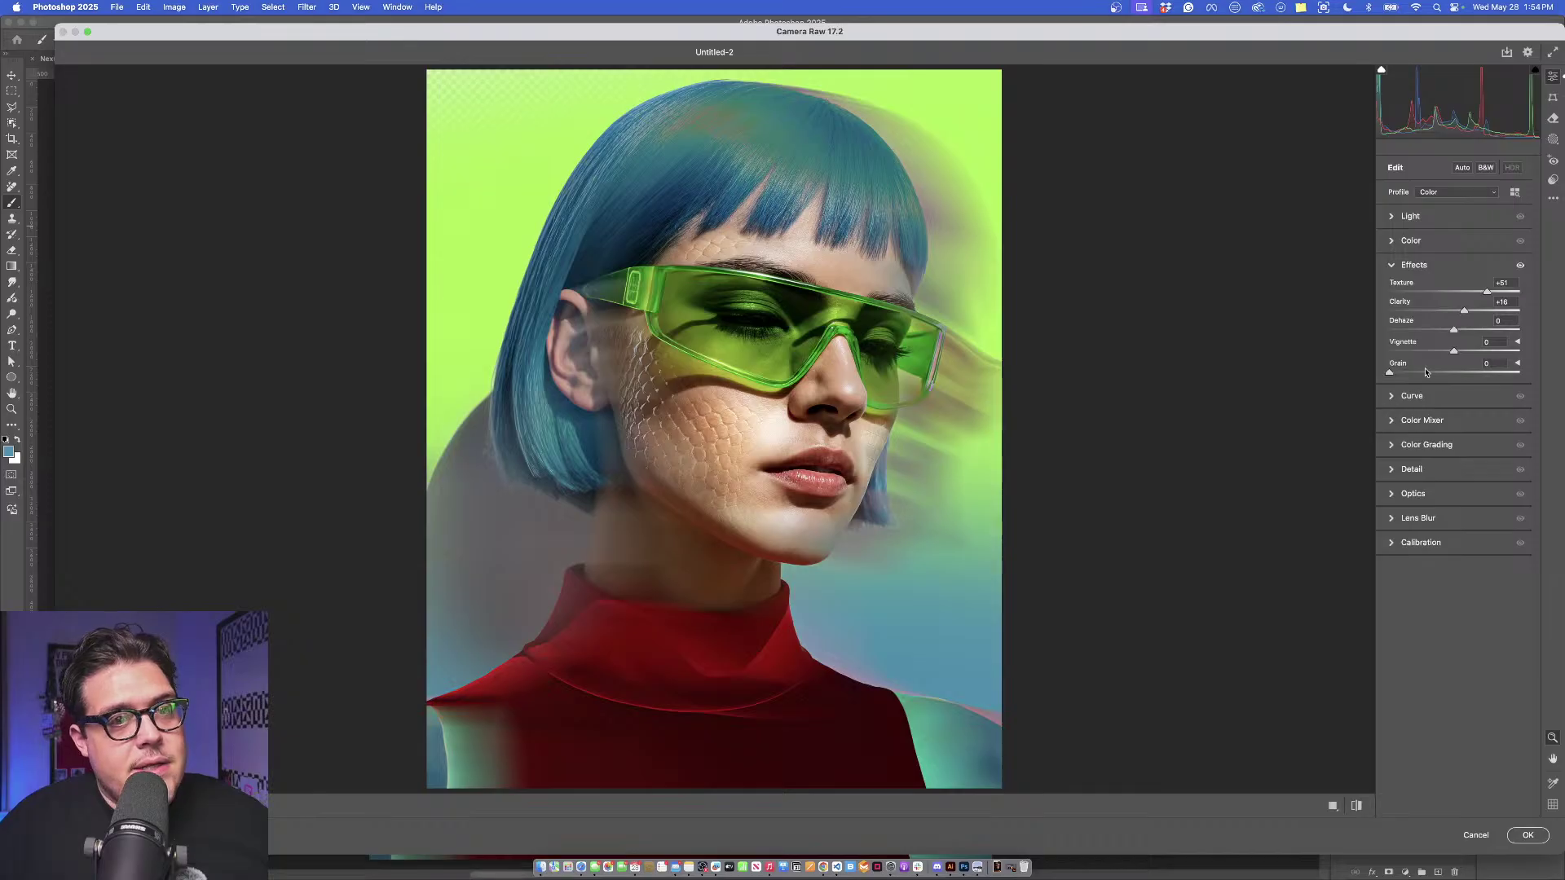
{"action": "left_click_drag", "start_coordinate": [1466, 313], "coordinate": [1458, 316]}
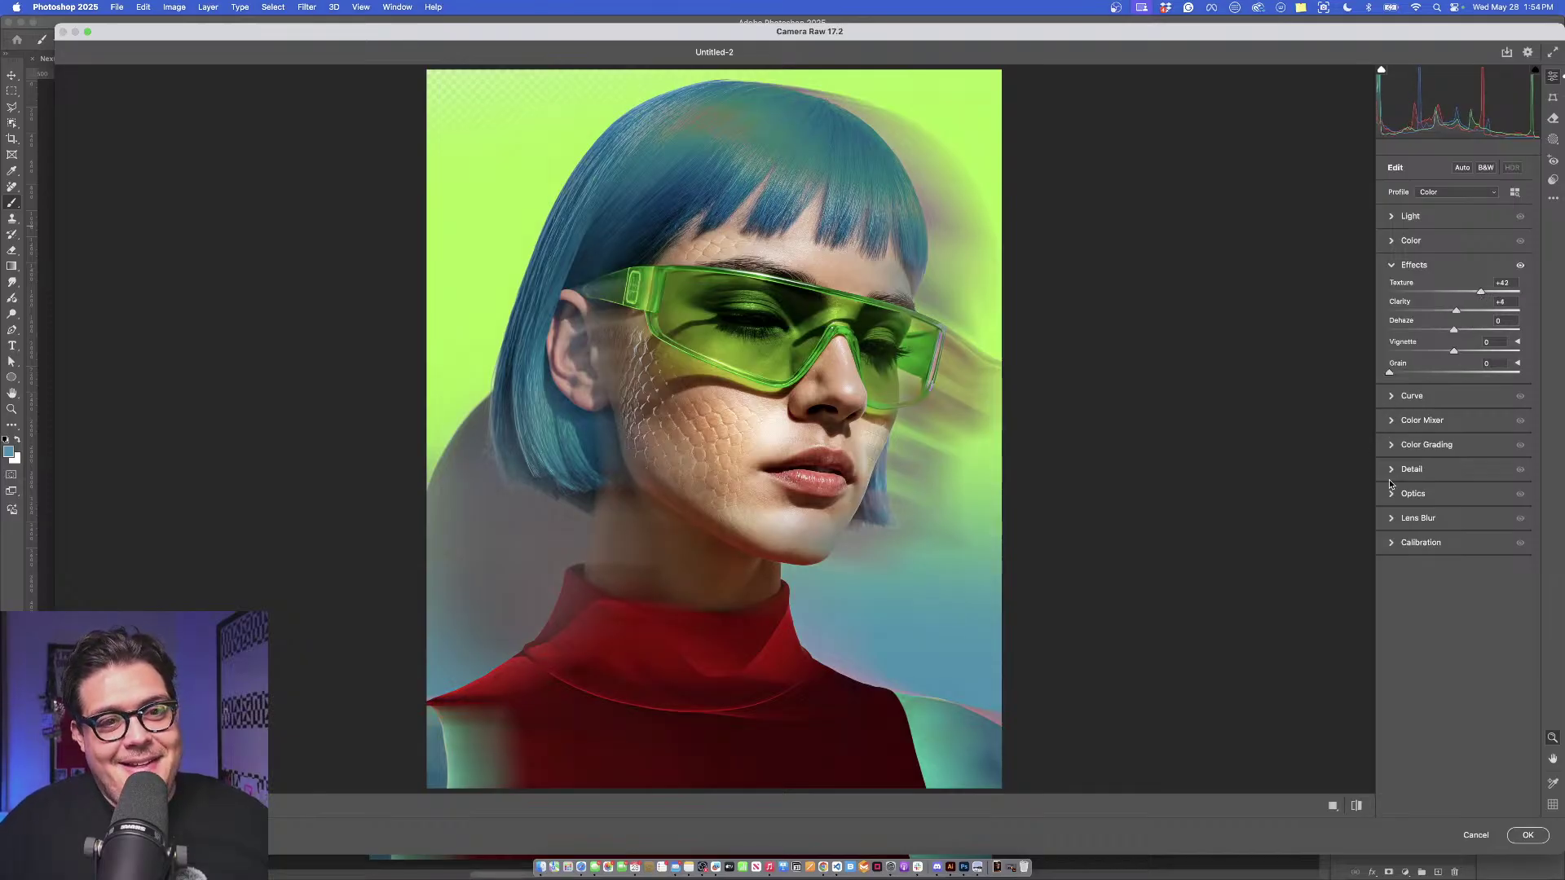
Color grade the portrait with magenta shadows, pinkish-red highlights and blue midtones, and apply the Camera Raw Filter.
{"action": "left_click", "coordinate": [1392, 421]}
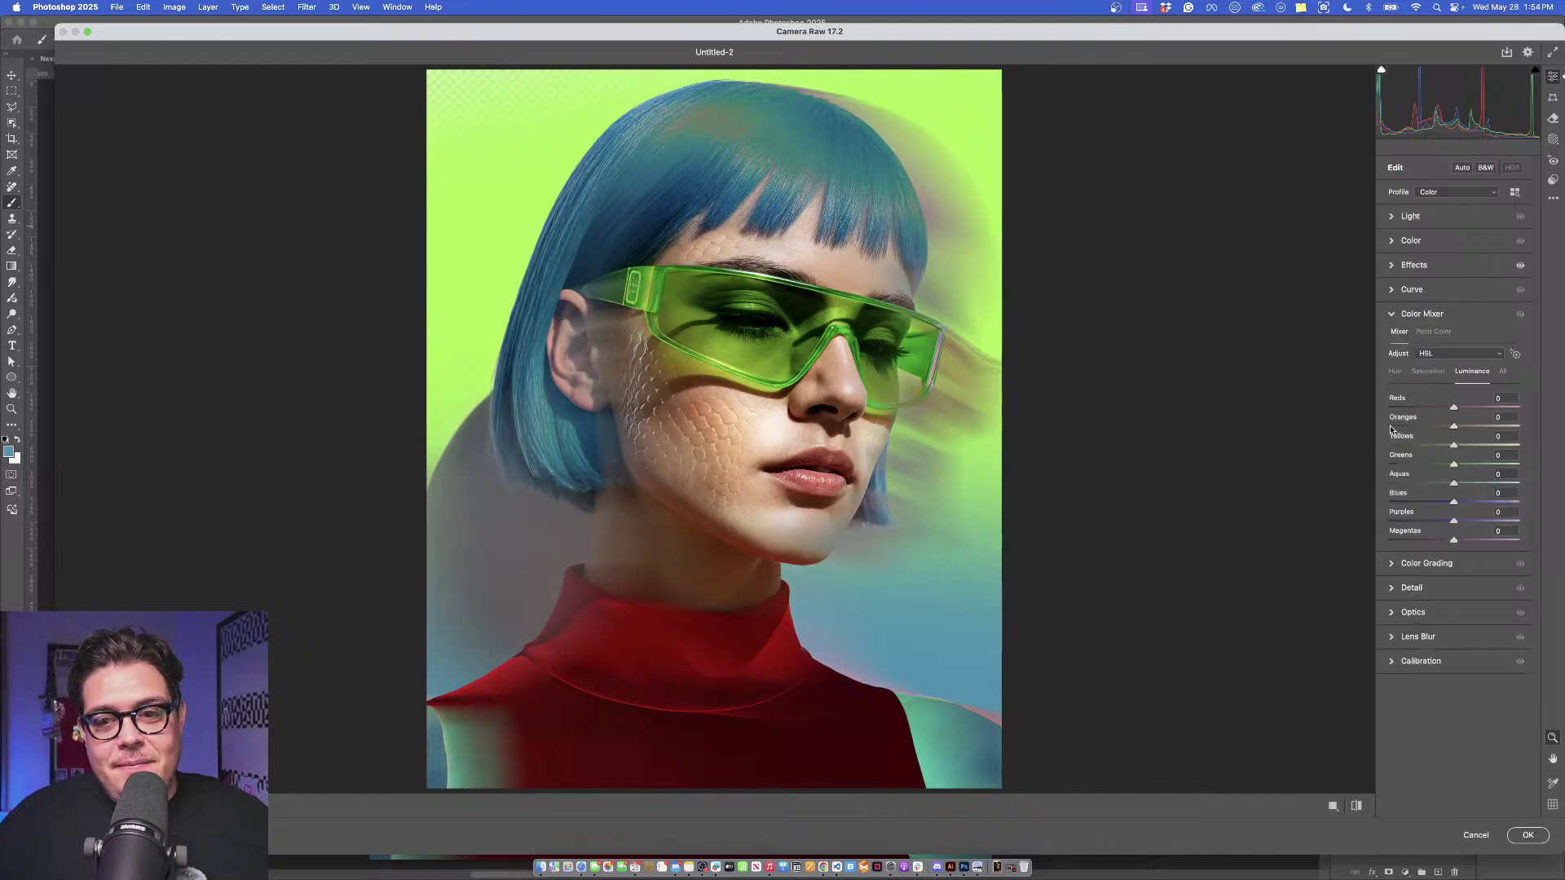
{"action": "left_click", "coordinate": [1391, 564]}
{"action": "left_click_drag", "start_coordinate": [1416, 524], "coordinate": [1497, 523]}
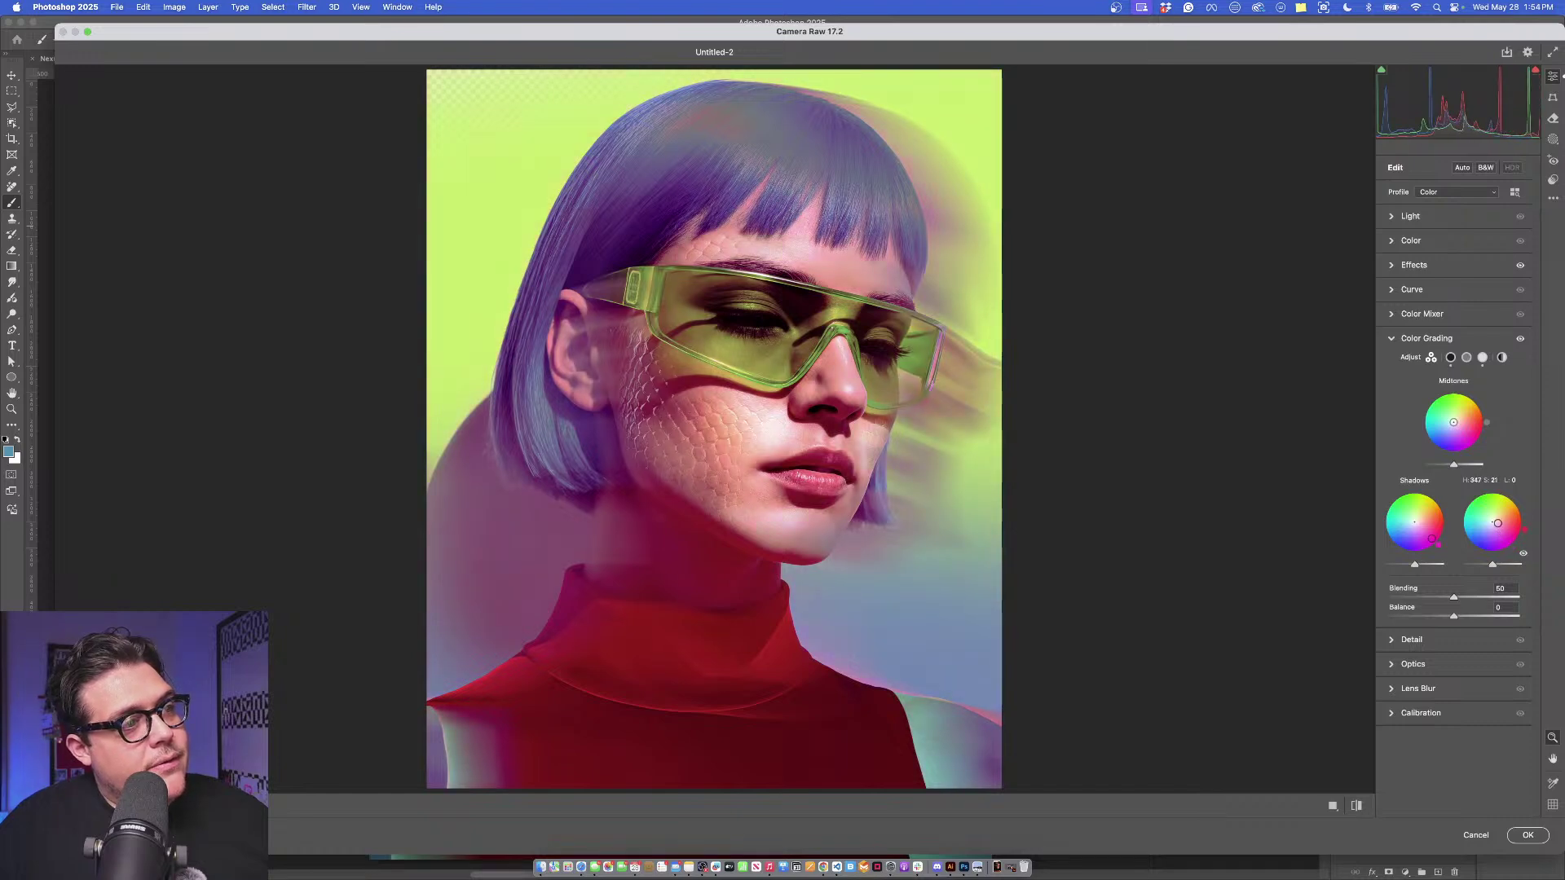
{"action": "mouse_move", "coordinate": [1456, 430]}
{"action": "left_mouse_down"}
{"action": "mouse_move", "coordinate": [1463, 416]}
{"action": "mouse_move", "coordinate": [1448, 430]}
{"action": "left_mouse_up"}
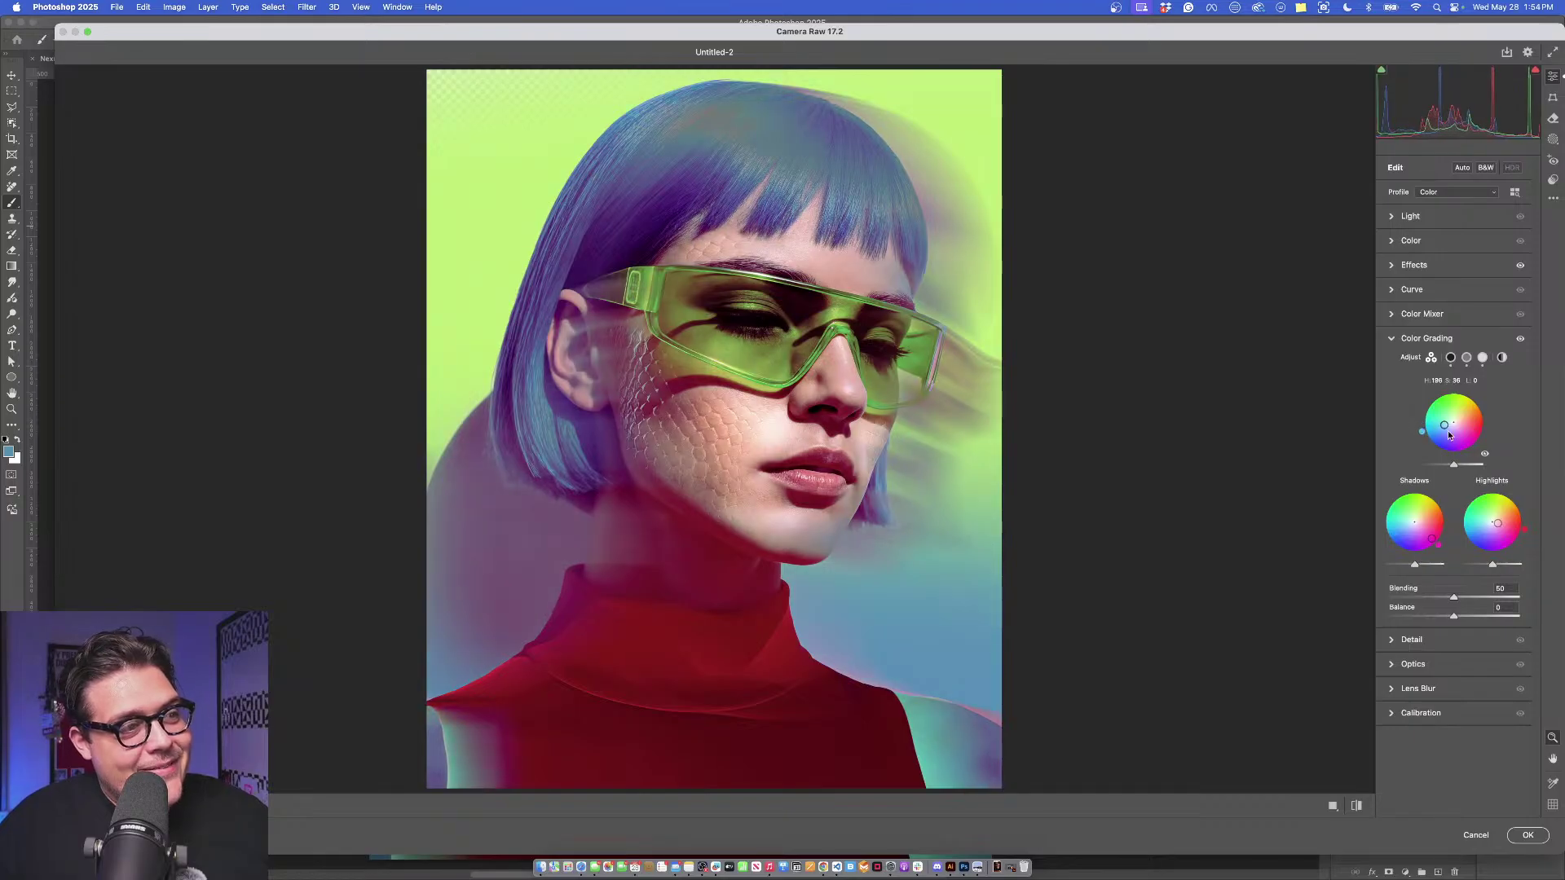
{"action": "left_click", "coordinate": [1527, 834]}
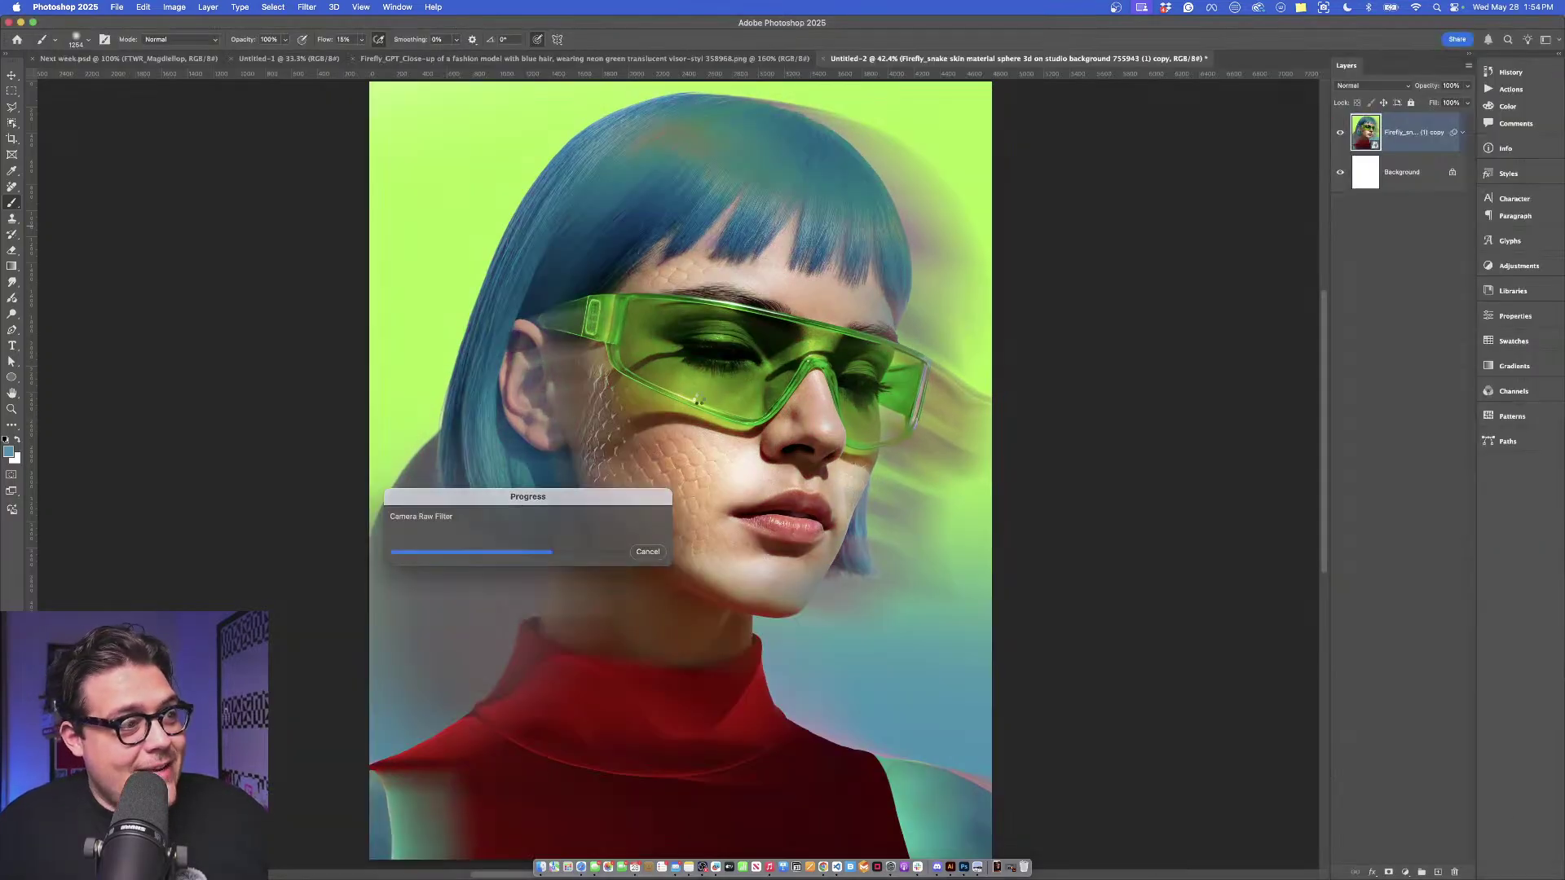
Save the document as Untitled-2.psd in Downloads in Photoshop format with Maximize Compatibility on.
{"action": "key", "text": "super+s"}
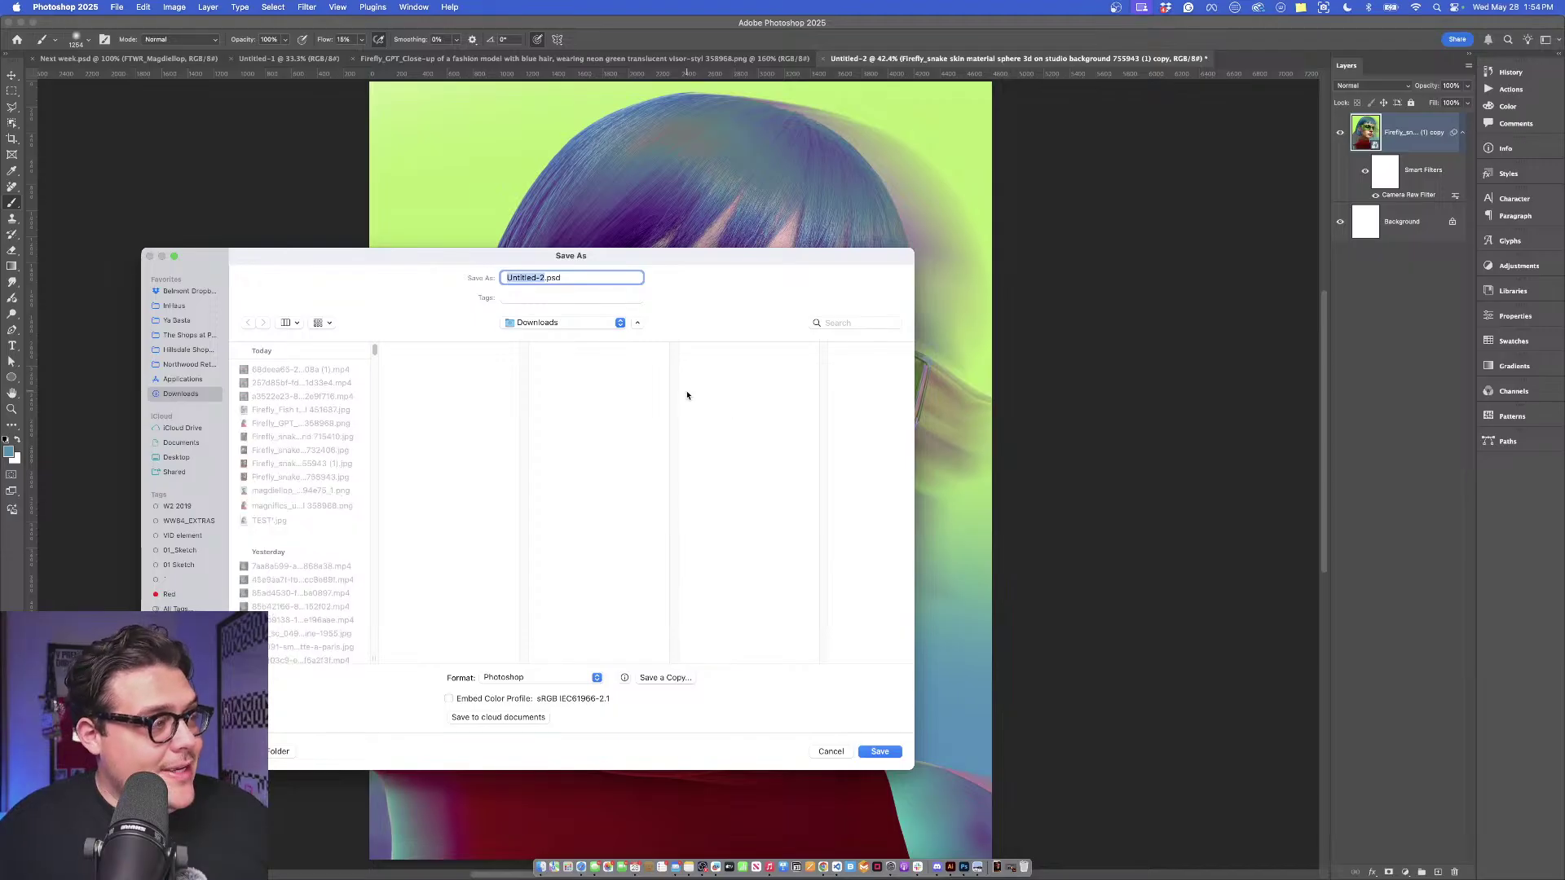
{"action": "left_click", "coordinate": [896, 751]}
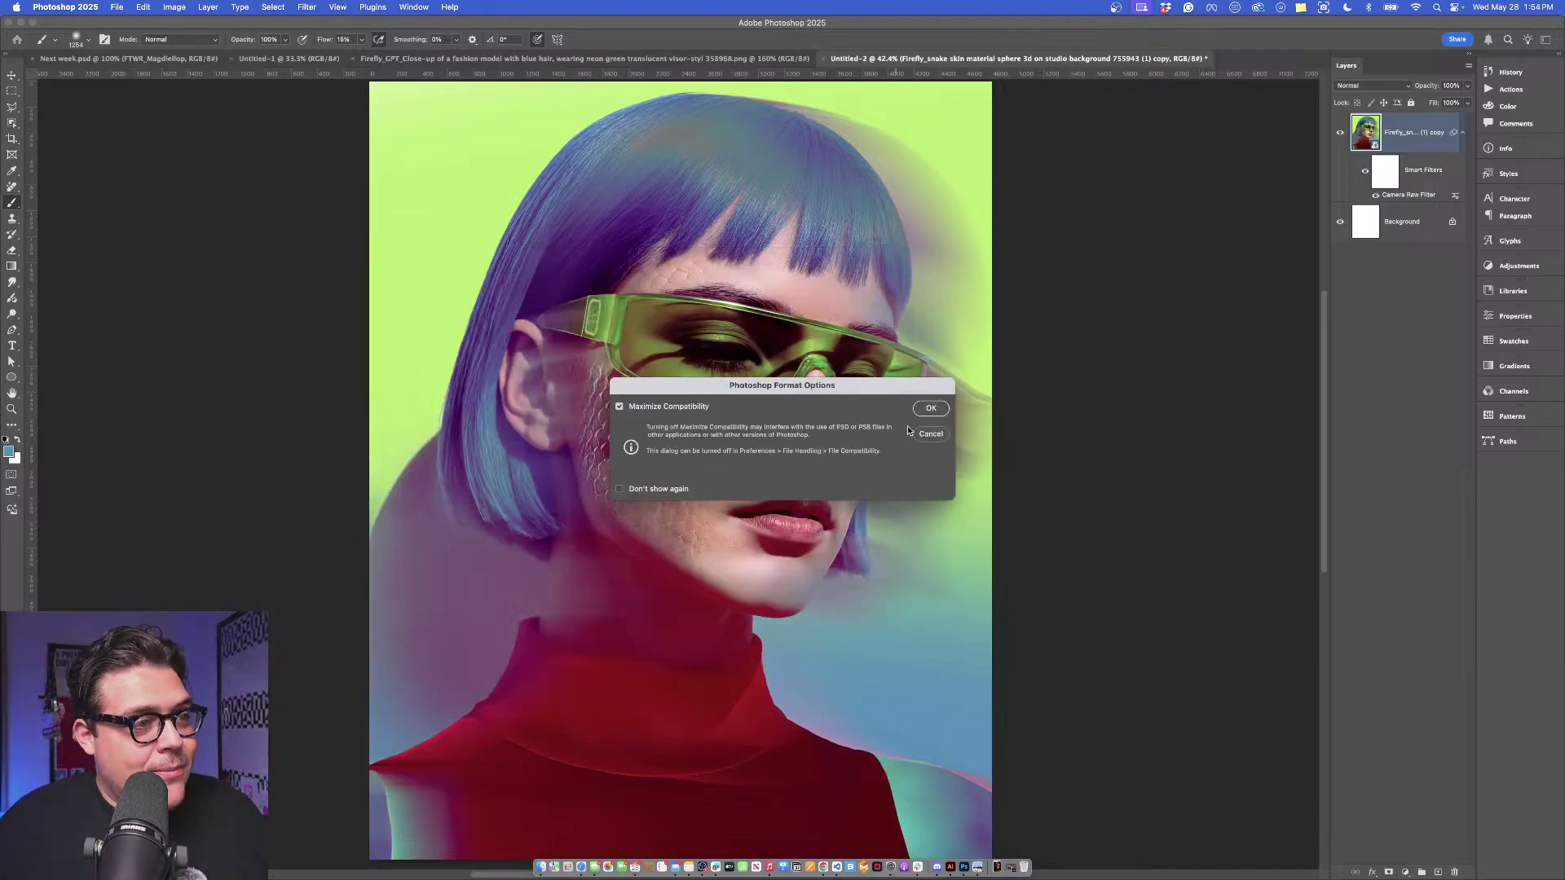
{"action": "left_click", "coordinate": [931, 413]}
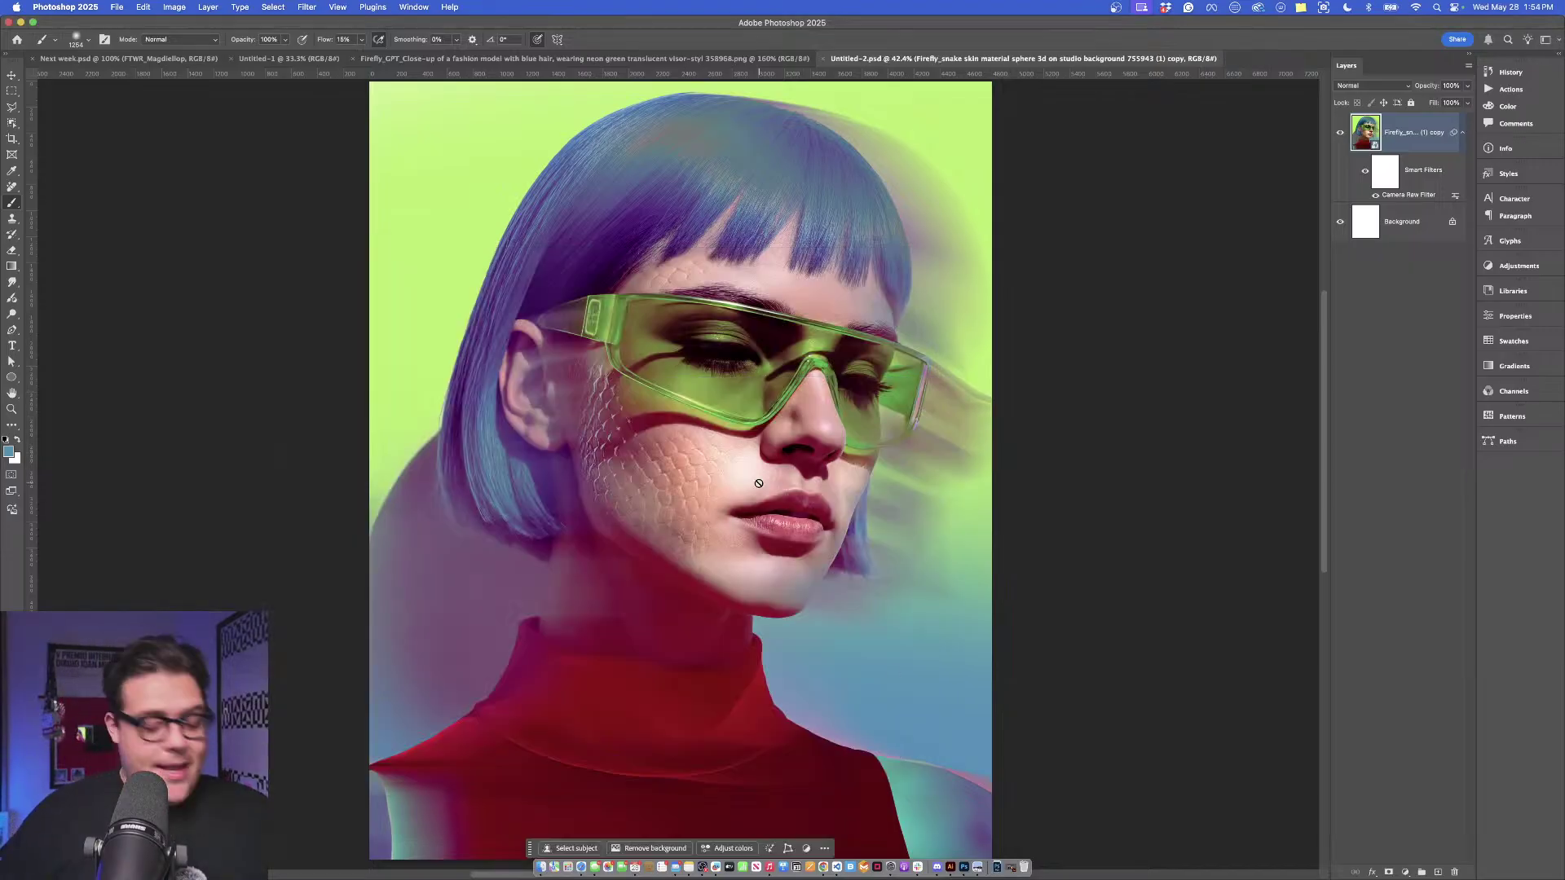
Examine the finished portrait in full-screen mode, checking the scales and motion blur up close, and return to the standard view.
{"action": "key", "text": "f"}
{"action": "key", "text": "f"}
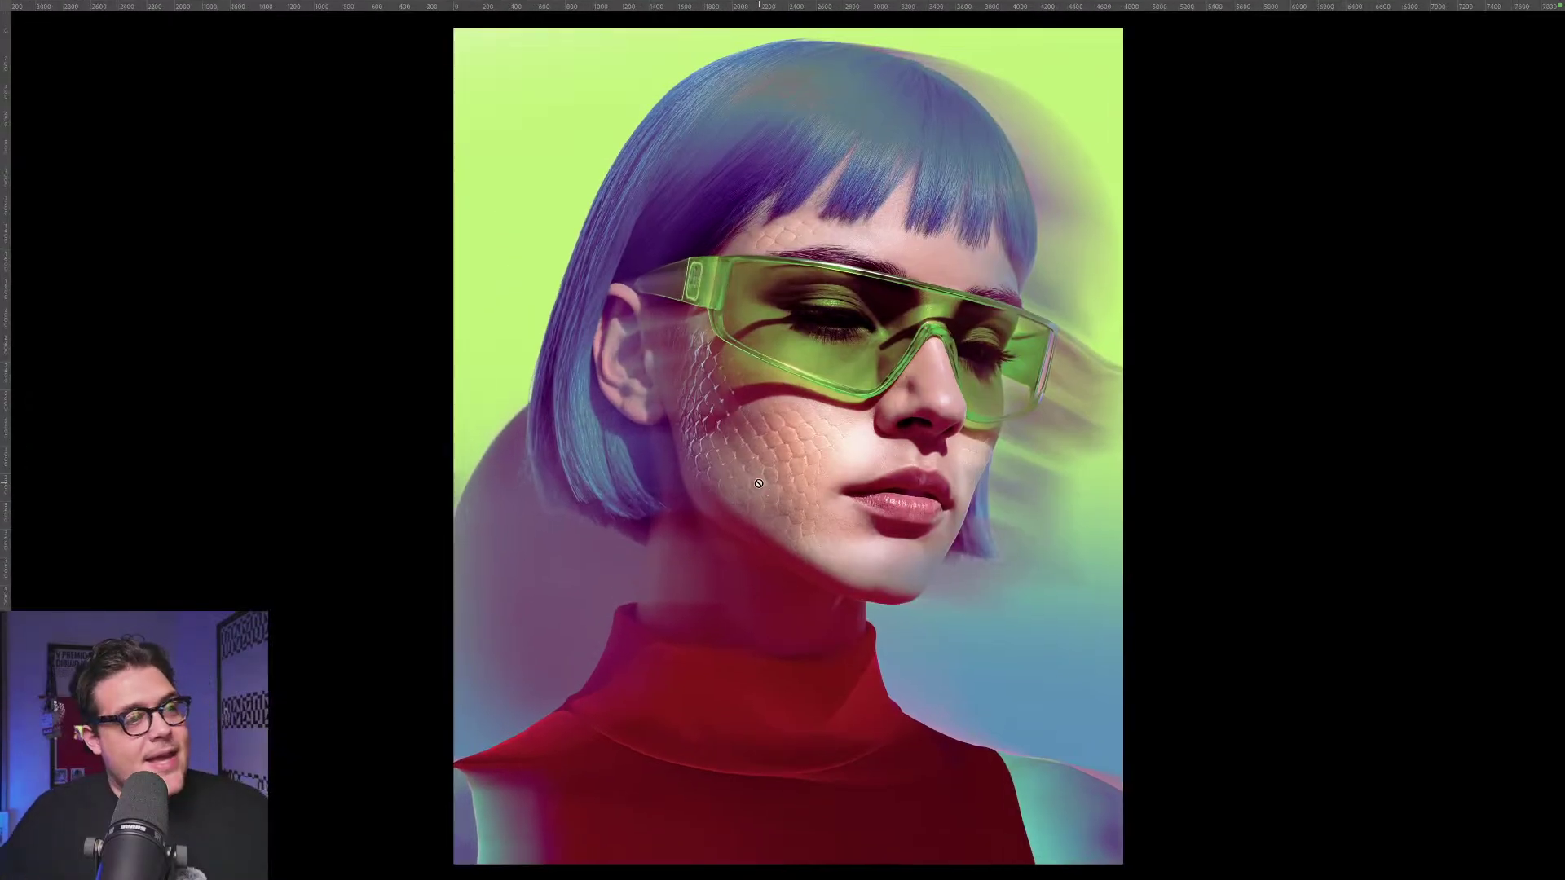
{"action": "left_click_drag", "start_coordinate": [759, 483], "coordinate": [797, 308]}
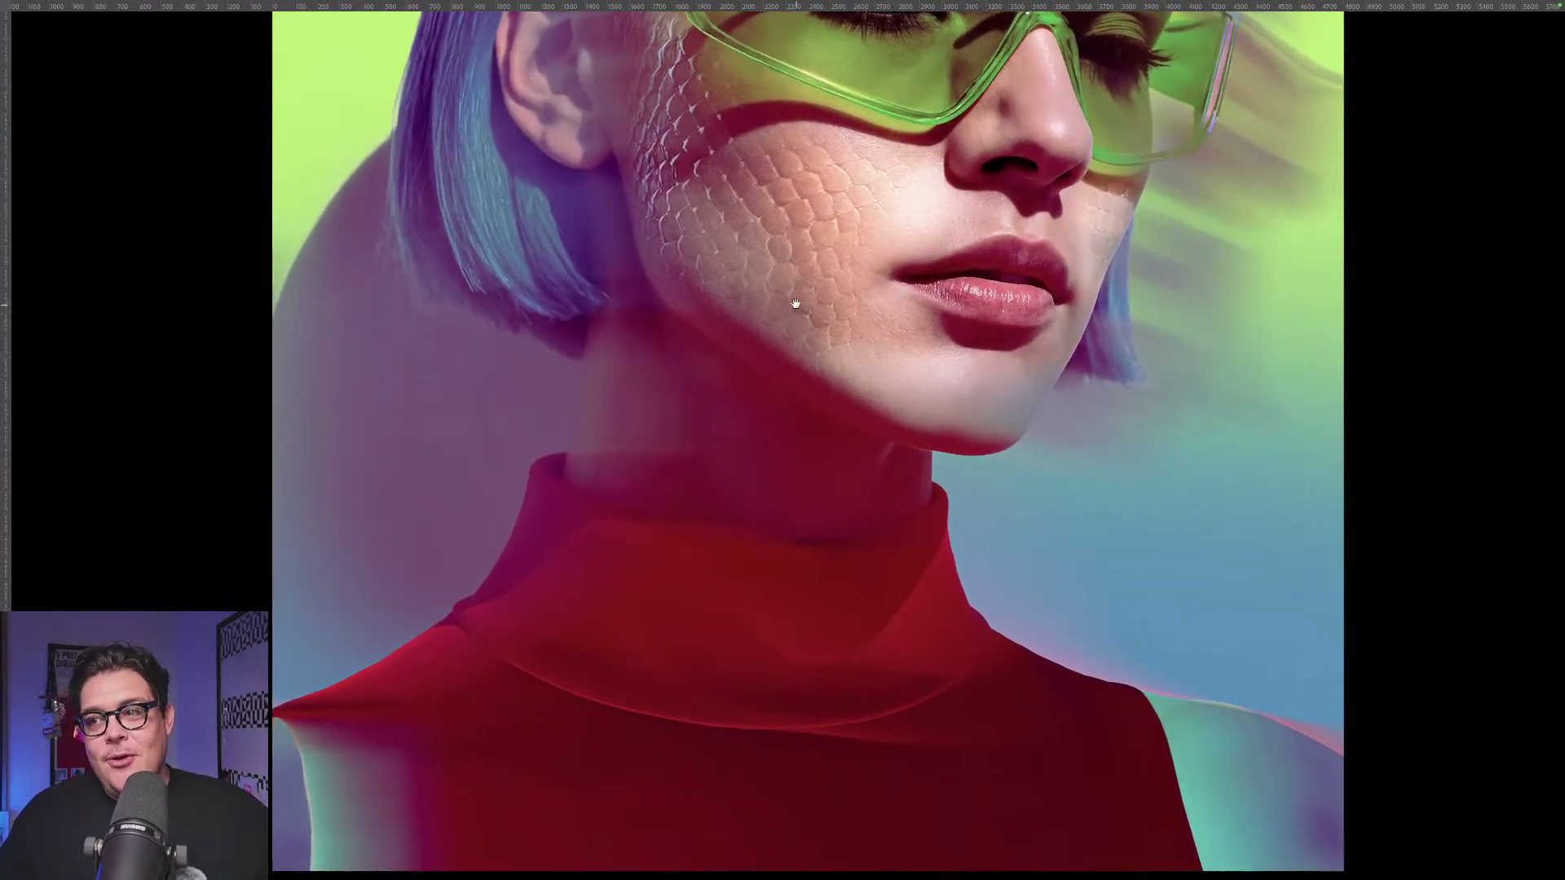
{"action": "scroll", "coordinate": [807, 432], "scroll_direction": "down", "scroll_amount": 3}
{"action": "left_click_drag", "start_coordinate": [848, 432], "coordinate": [847, 452]}
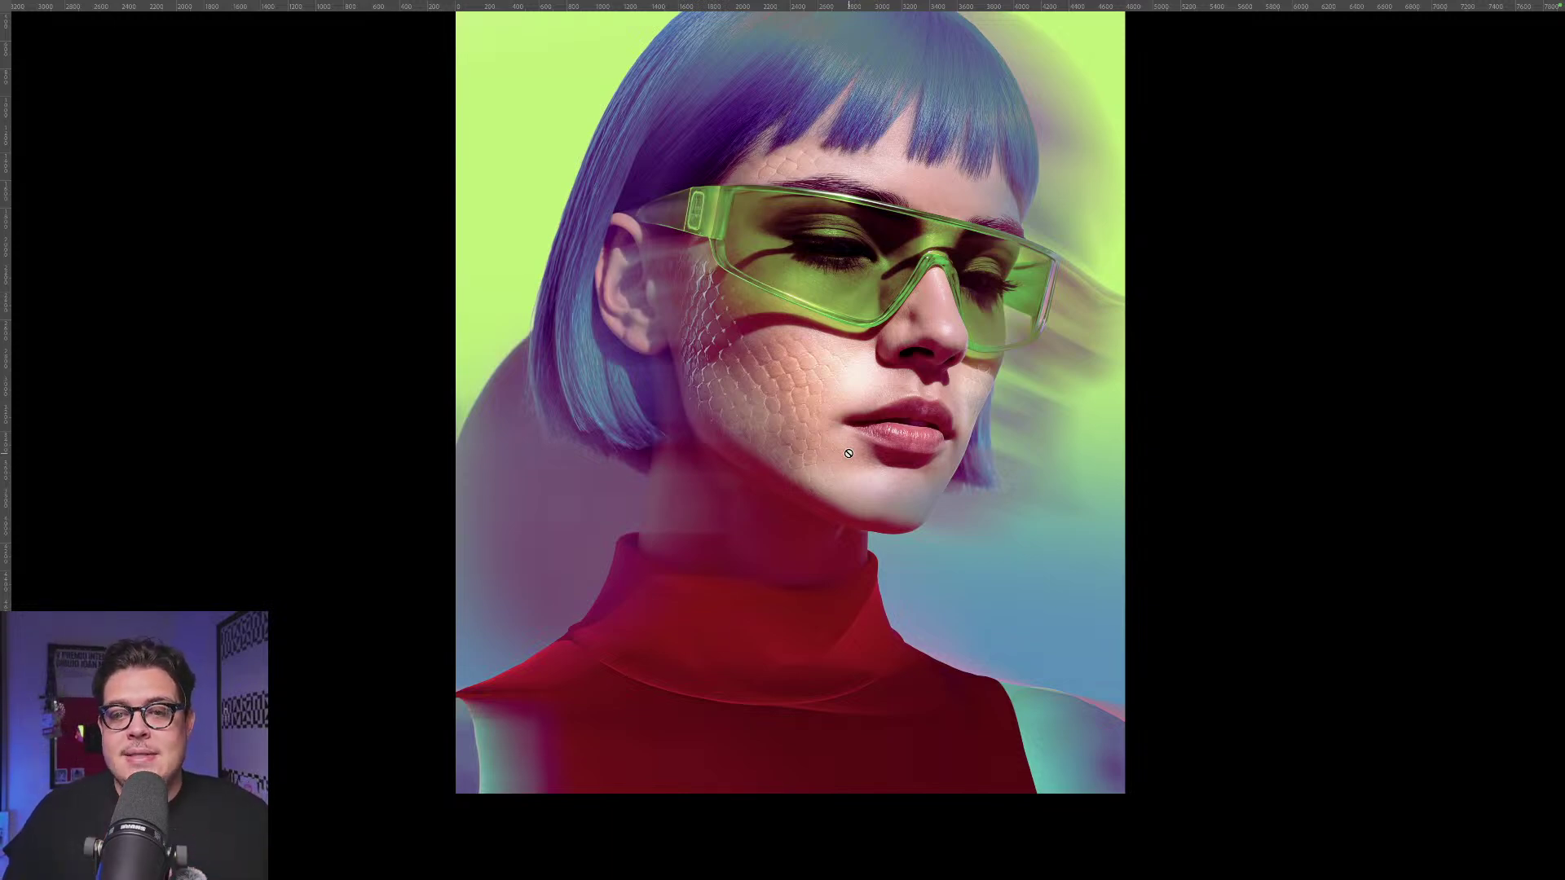
{"action": "key", "text": "f"}
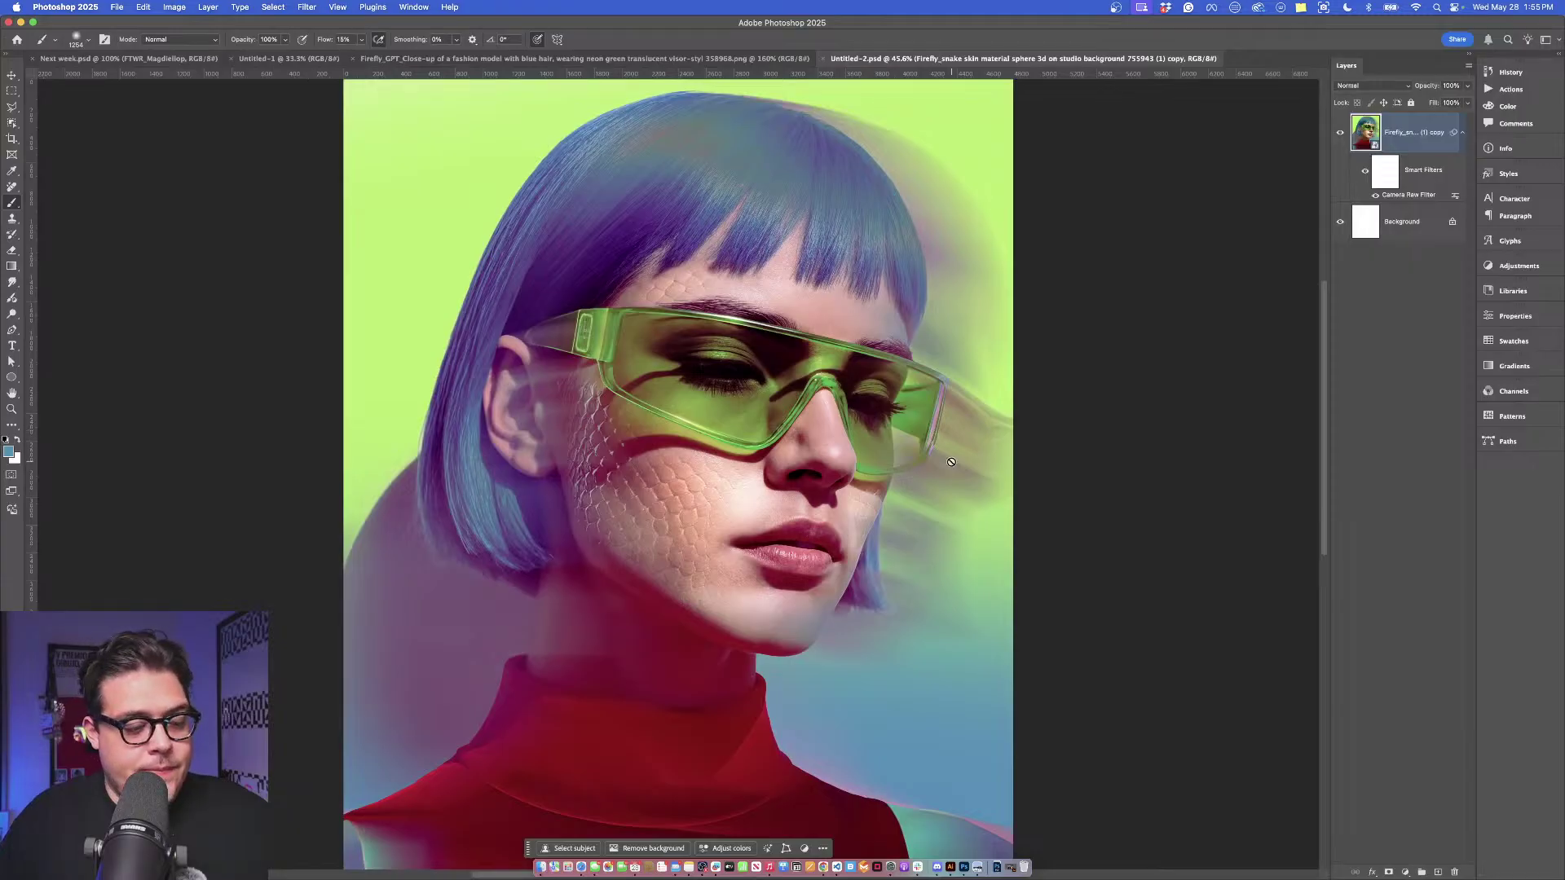
{"action": "scroll", "coordinate": [951, 462], "scroll_direction": "down", "scroll_amount": 2}
Bring up the Next week.psd document to look at its three sample artworks.
{"action": "left_click", "coordinate": [314, 61]}
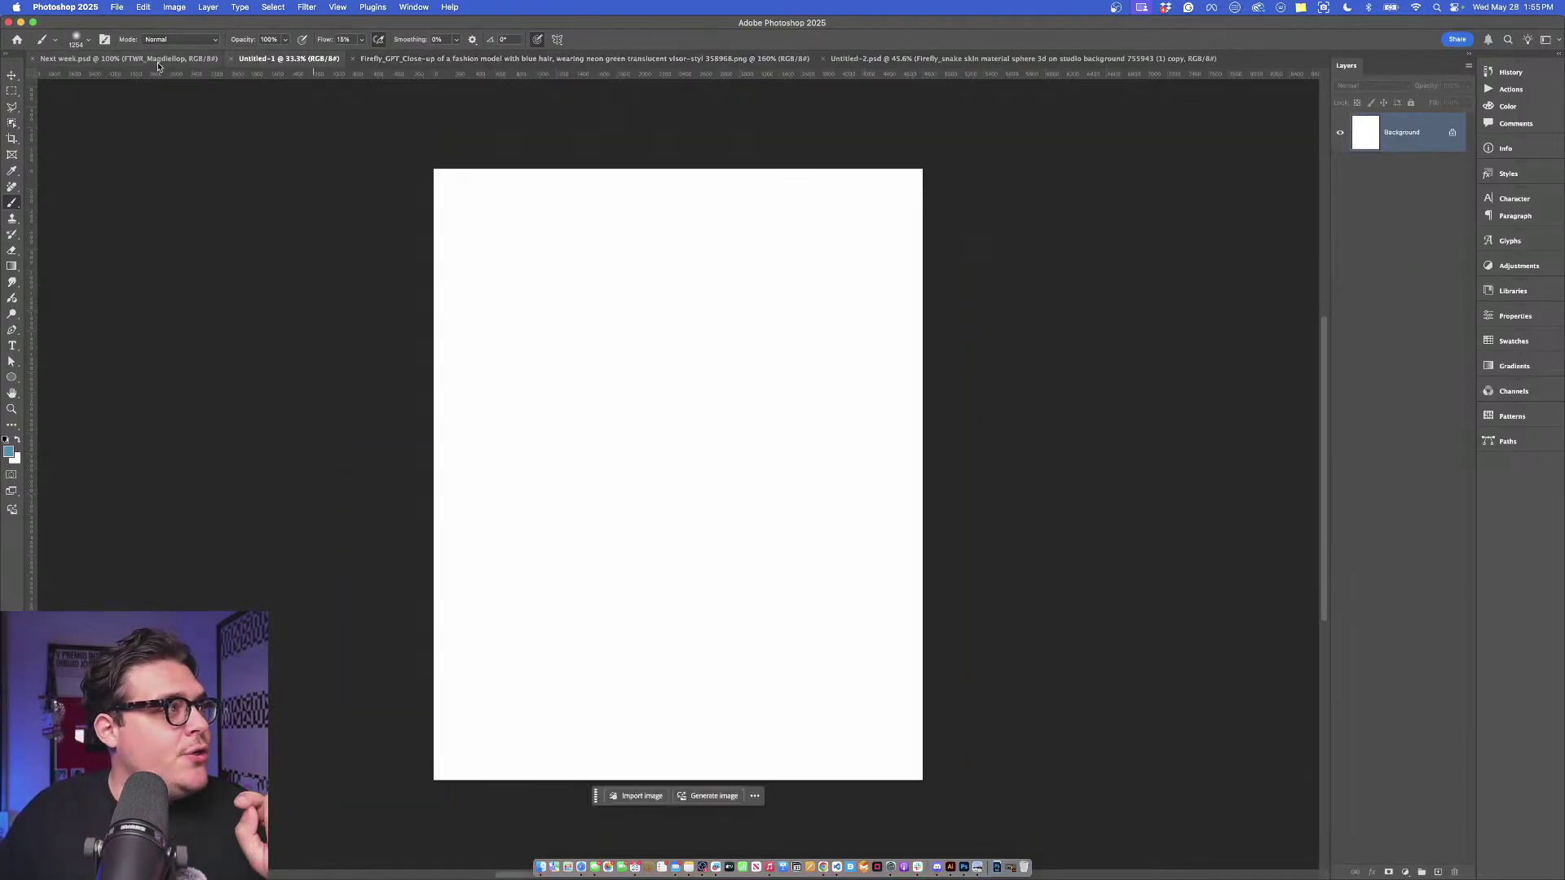
{"action": "left_click", "coordinate": [129, 58]}
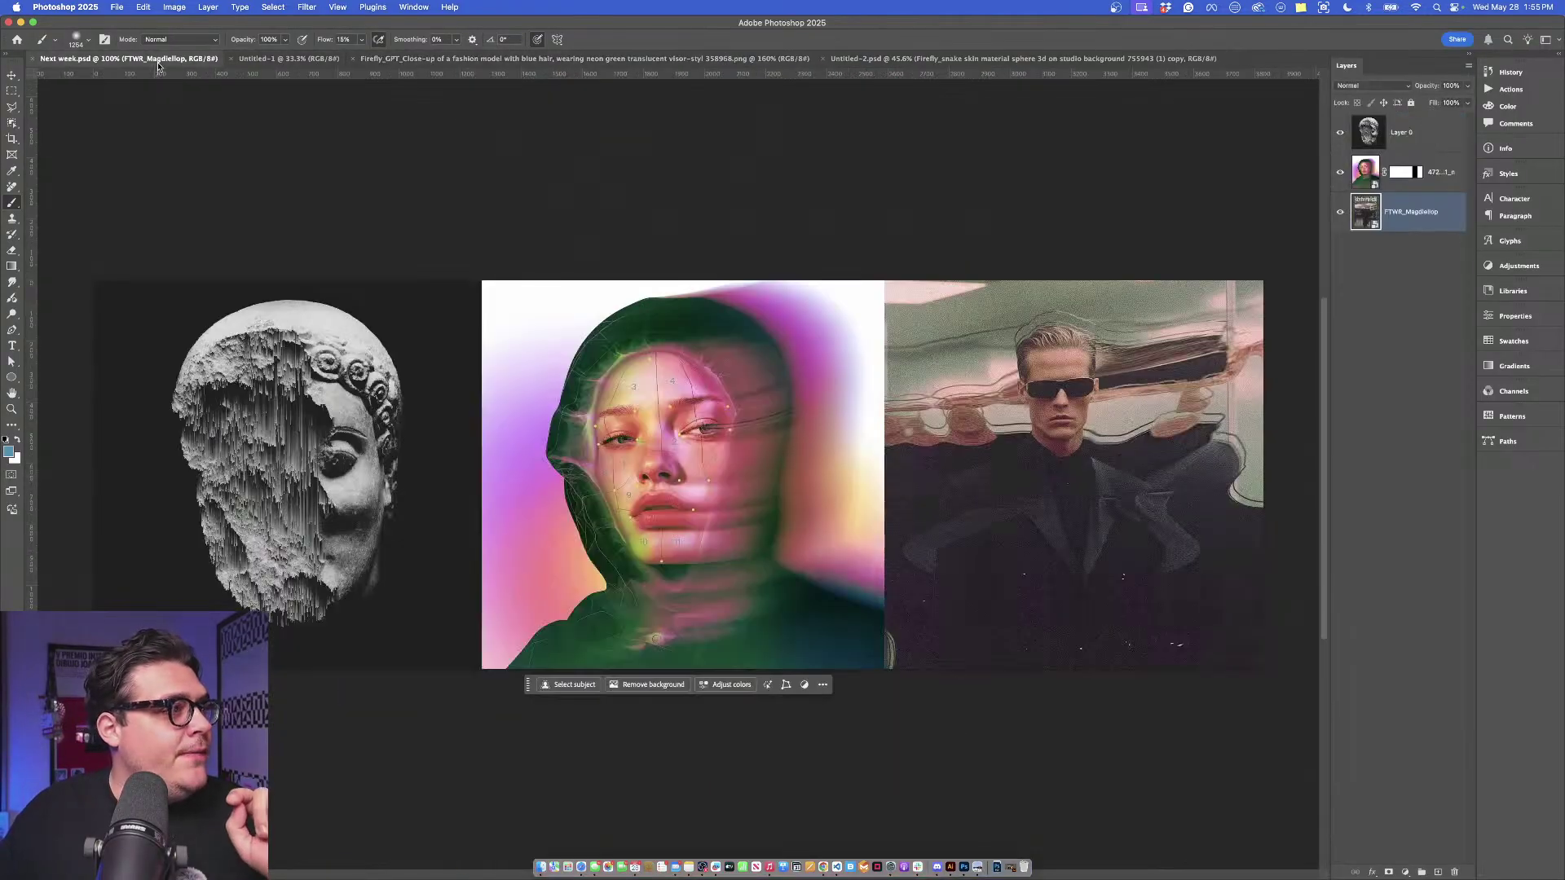